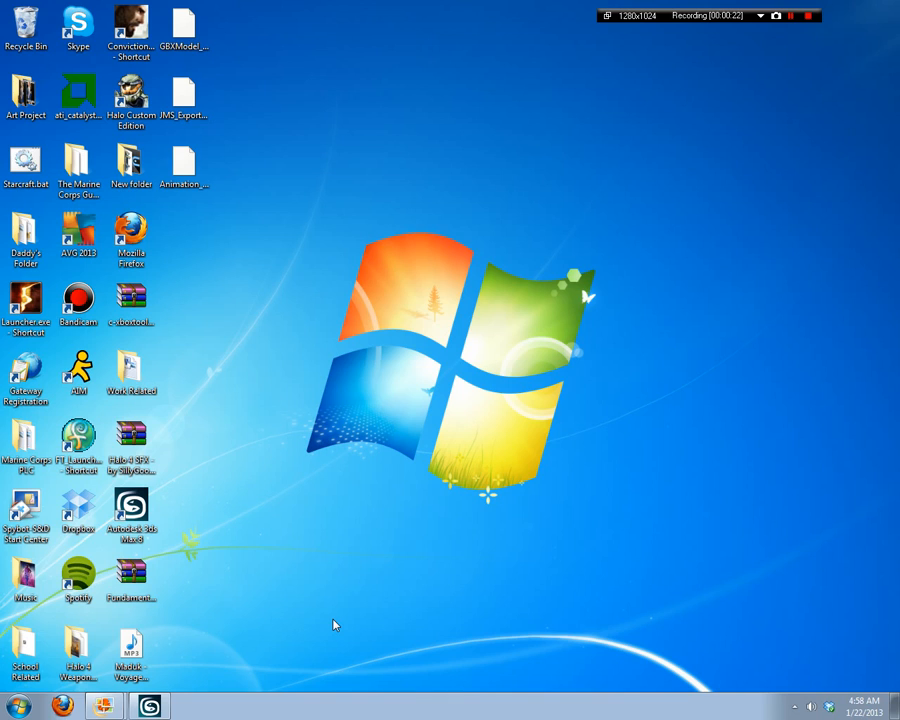
pyautogui.moveTo(104, 706)
pyautogui.moveTo(315, 221); pyautogui.dragTo(258, 600)
pyautogui.moveTo(239, 540); pyautogui.dragTo(838, 211)
pyautogui.moveTo(679, 141); pyautogui.dragTo(370, 465)
pyautogui.moveTo(749, 156); pyautogui.dragTo(788, 191)
pyautogui.moveTo(254, 212); pyautogui.dragTo(645, 533)
pyautogui.moveTo(760, 538); pyautogui.dragTo(237, 157)
pyautogui.moveTo(236, 156); pyautogui.dragTo(877, 573)
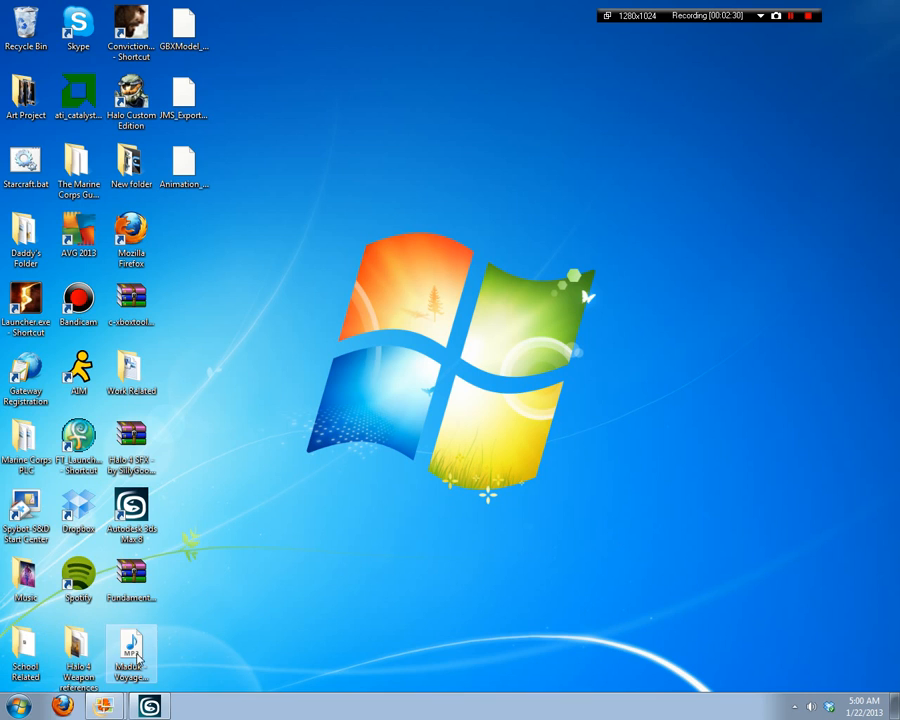
# Step: Open the Designated Marksman Rifle folder inside the desktop folder Halo 4 Weapon references
pyautogui.doubleClick(78, 650)
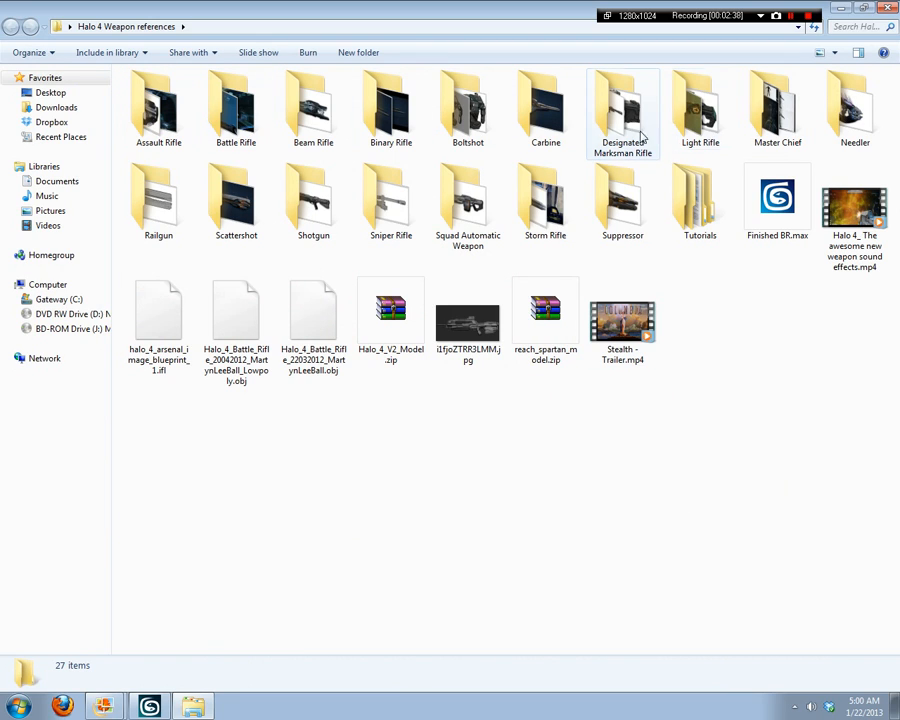
pyautogui.click(624, 138)
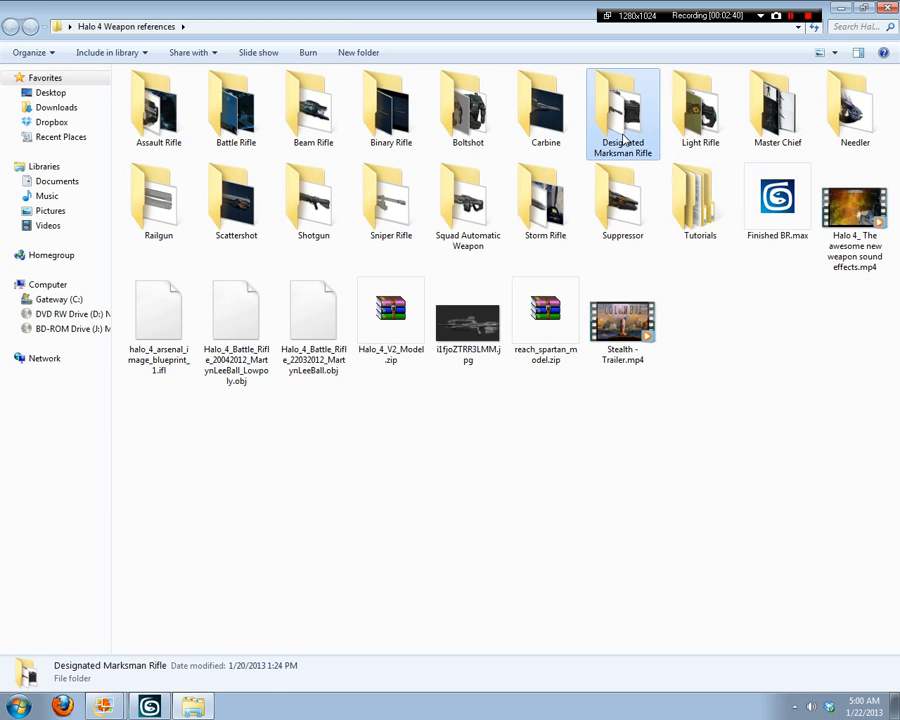
pyautogui.doubleClick(624, 140)
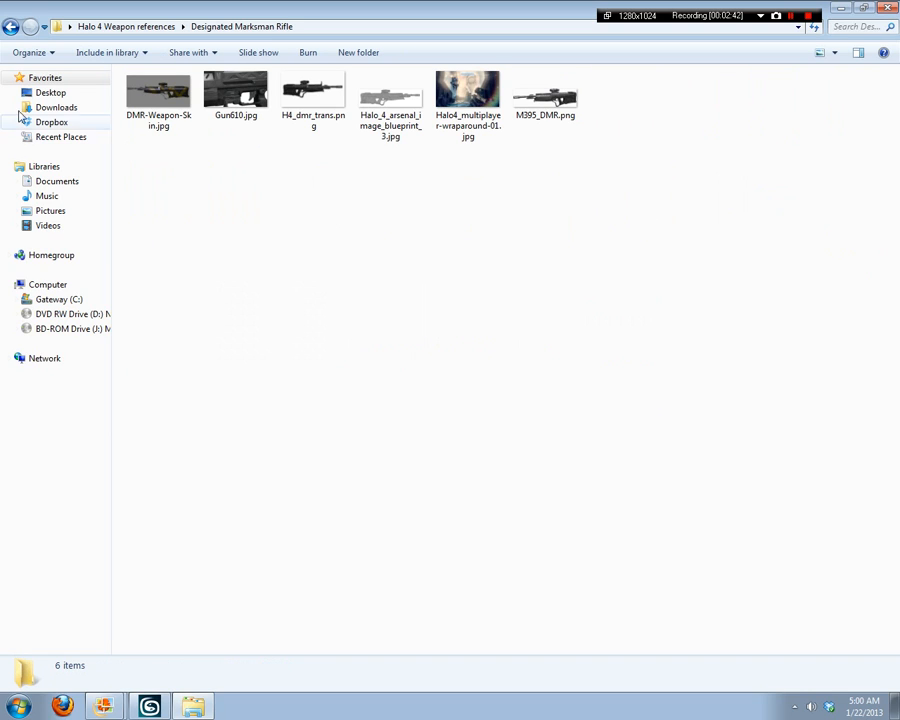
# Step: Go back to the weapon references and look over the image files in the Battle Rifle folder
pyautogui.click(10, 26)
pyautogui.doubleClick(215, 105)
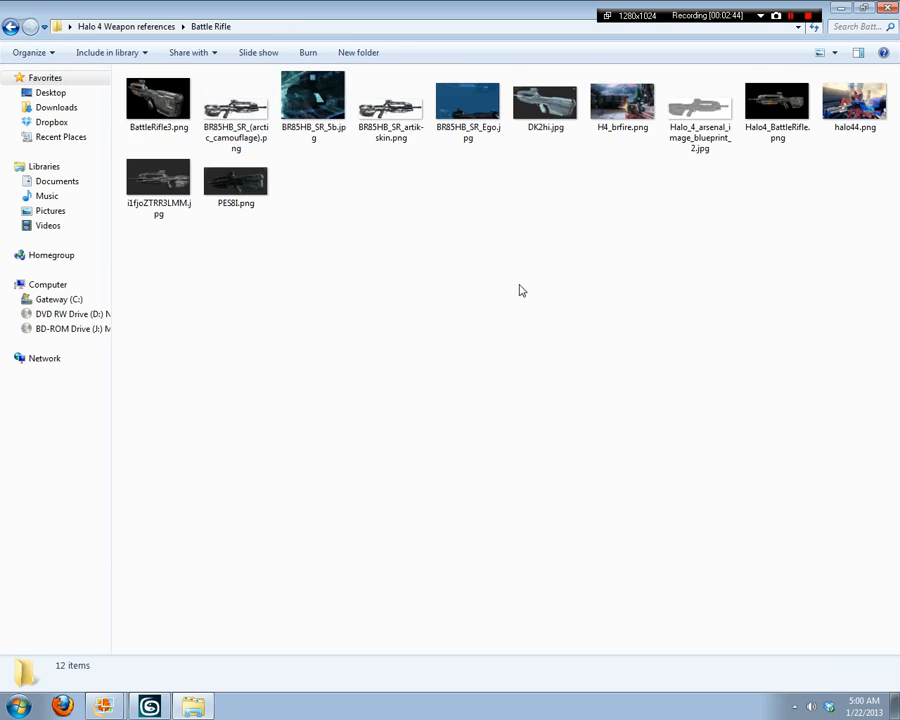
pyautogui.click(840, 128)
pyautogui.click(832, 152)
pyautogui.click(786, 126)
pyautogui.click(778, 240)
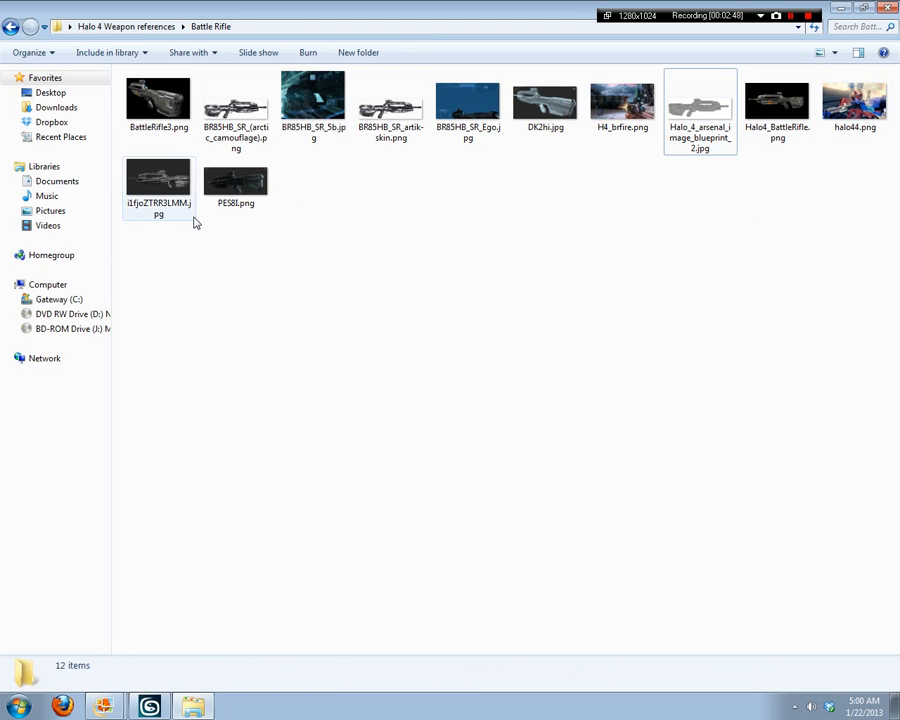
pyautogui.click(236, 183)
pyautogui.click(411, 226)
pyautogui.click(256, 185)
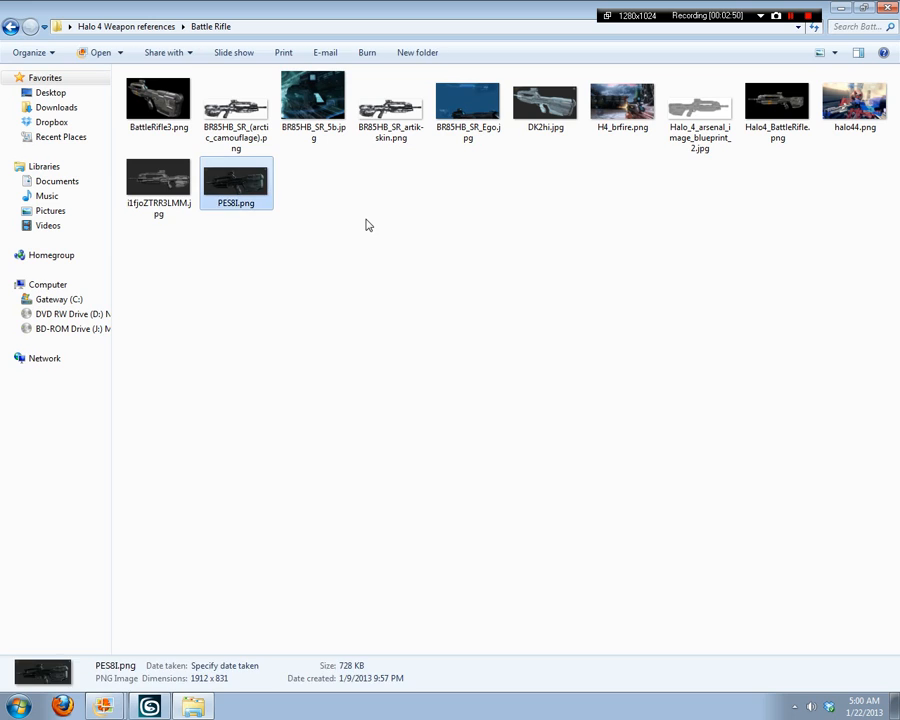
pyautogui.click(367, 224)
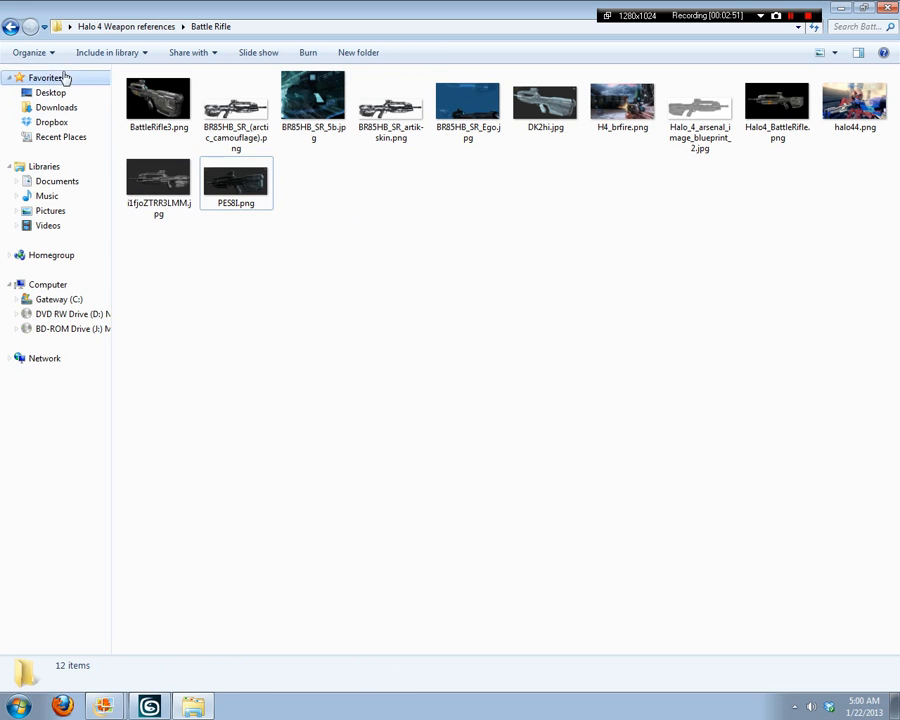
# Step: Reopen the Battle Rifle folder, examine PES8I.png enlarged at the rifle's stock, and close the image
pyautogui.click(10, 27)
pyautogui.doubleClick(225, 116)
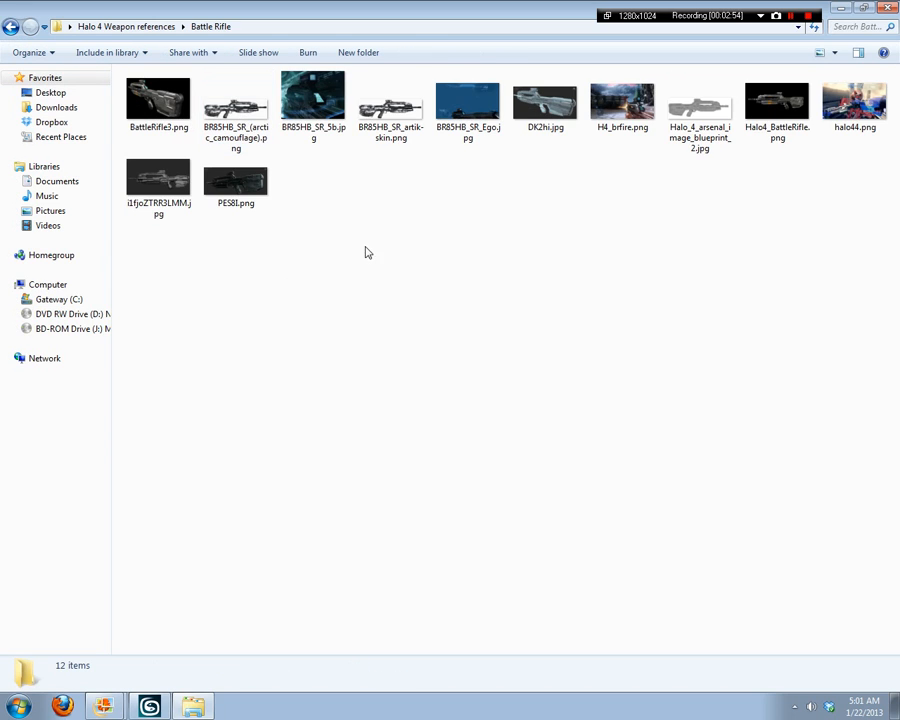
pyautogui.click(241, 207)
pyautogui.doubleClick(241, 207)
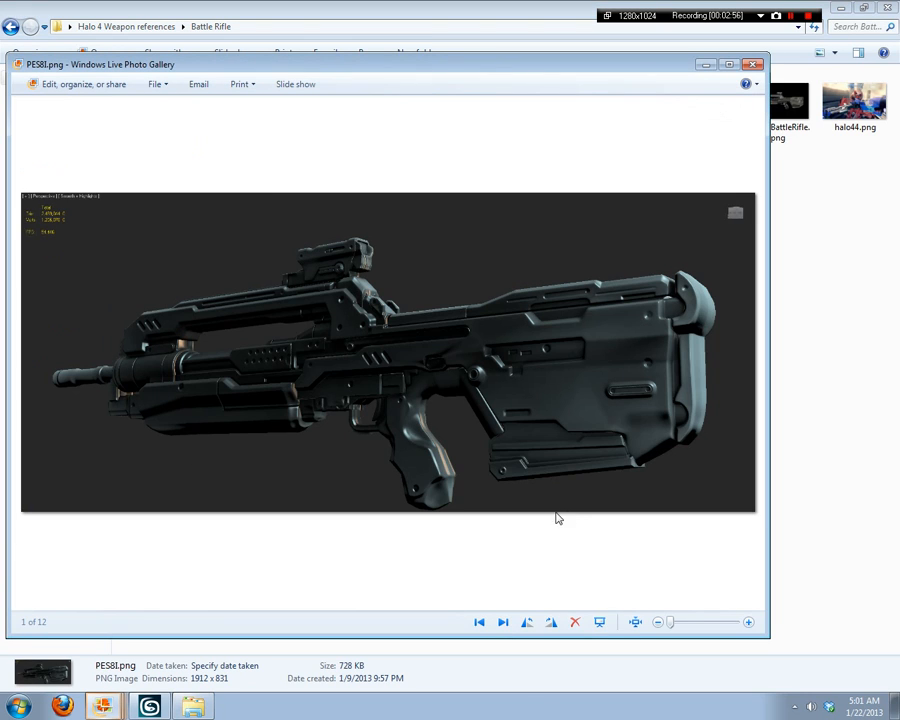
pyautogui.scroll(2, 528, 400)
pyautogui.moveTo(592, 448); pyautogui.dragTo(1, 365)
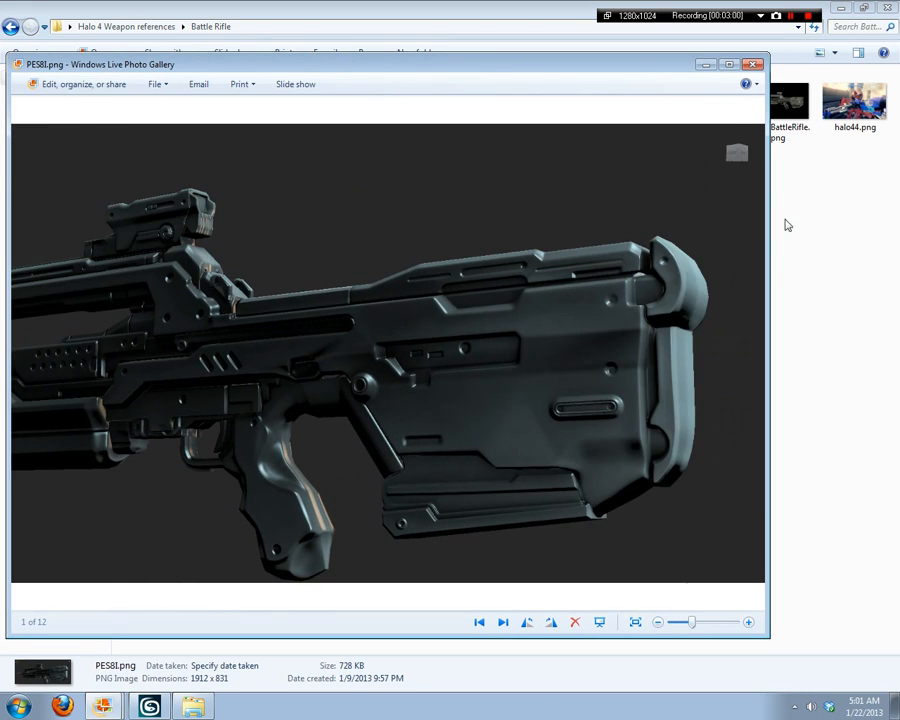
pyautogui.click(753, 66)
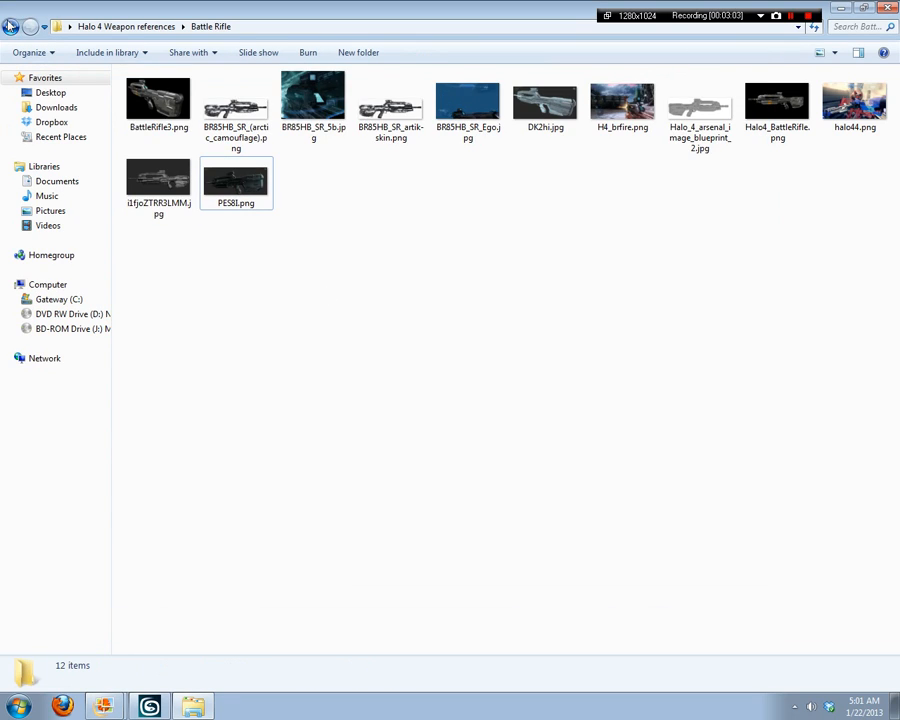
# Step: Return to the Designated Marksman Rifle folder and minimize its window to show the desktop
pyautogui.click(10, 26)
pyautogui.doubleClick(623, 76)
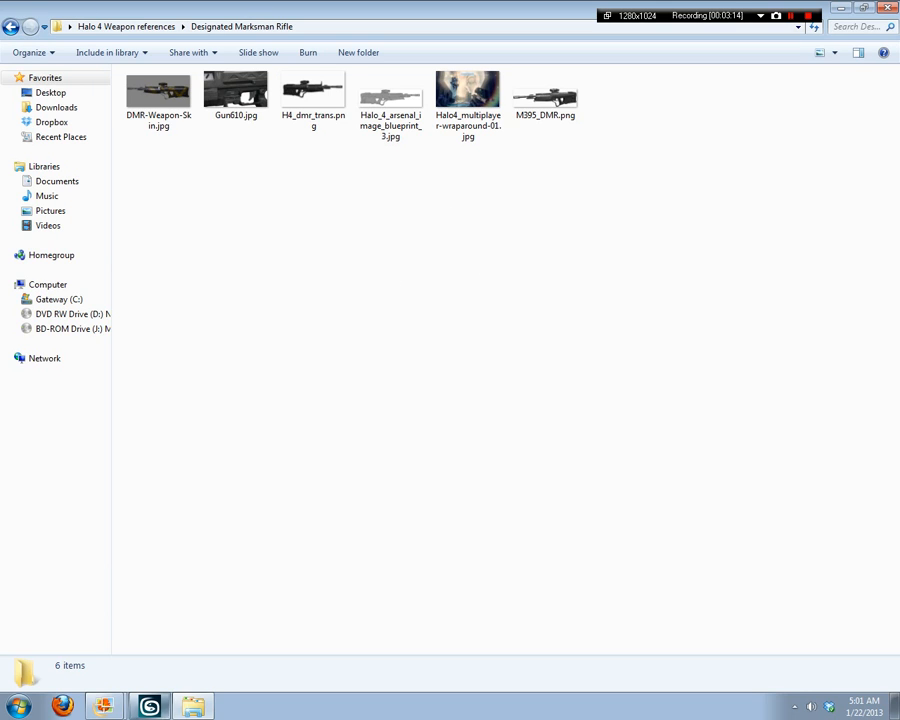
pyautogui.click(205, 708)
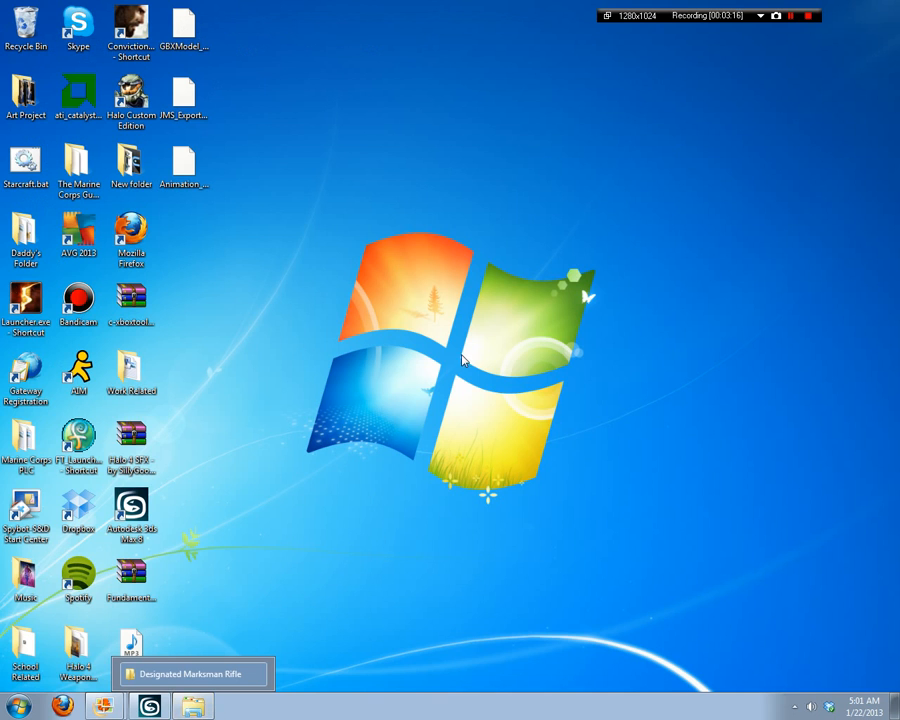
pyautogui.moveTo(306, 57); pyautogui.dragTo(10, 710)
pyautogui.click(405, 536)
pyautogui.moveTo(274, 3); pyautogui.dragTo(4, 714)
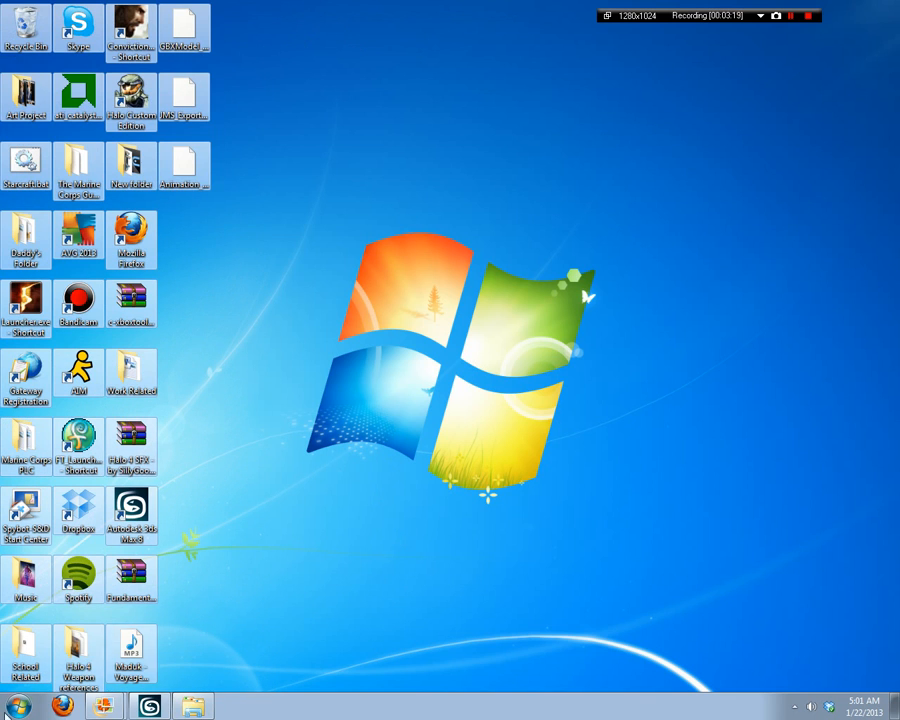
pyautogui.click(404, 526)
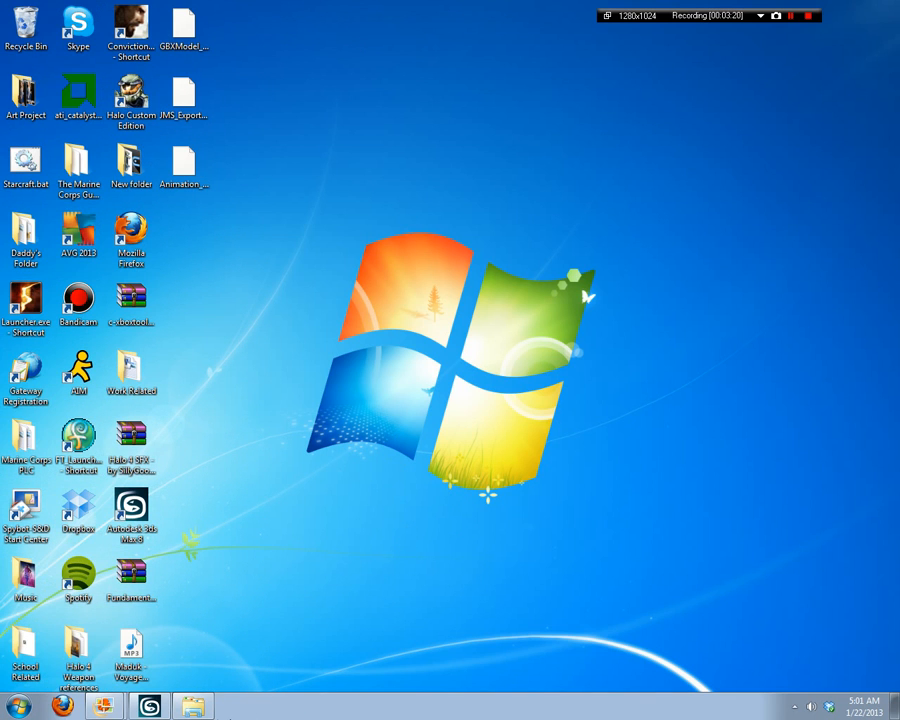
# Step: Switch to Autodesk 3ds Max 8 and activate the Top, Front, Left and Perspective viewports in turn
pyautogui.click(158, 707)
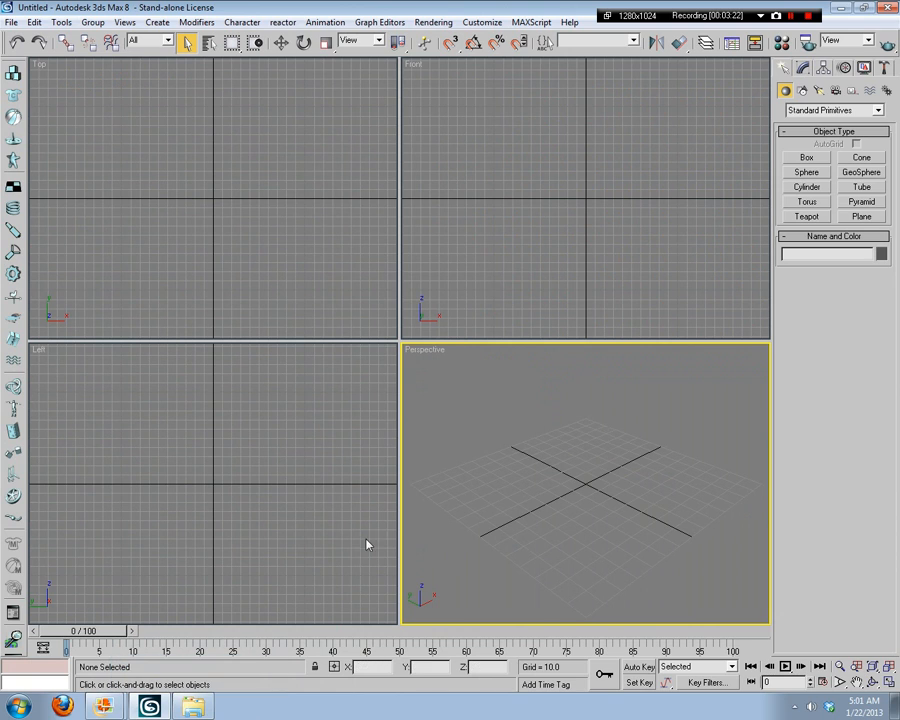
pyautogui.click(329, 532)
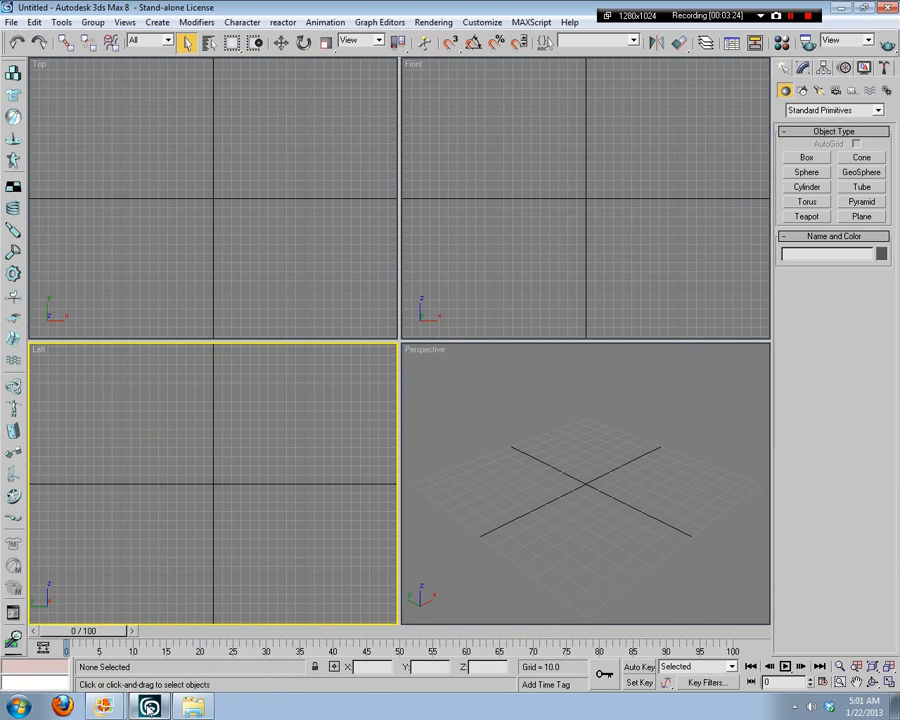
pyautogui.click(538, 195)
pyautogui.click(267, 518)
pyautogui.click(484, 524)
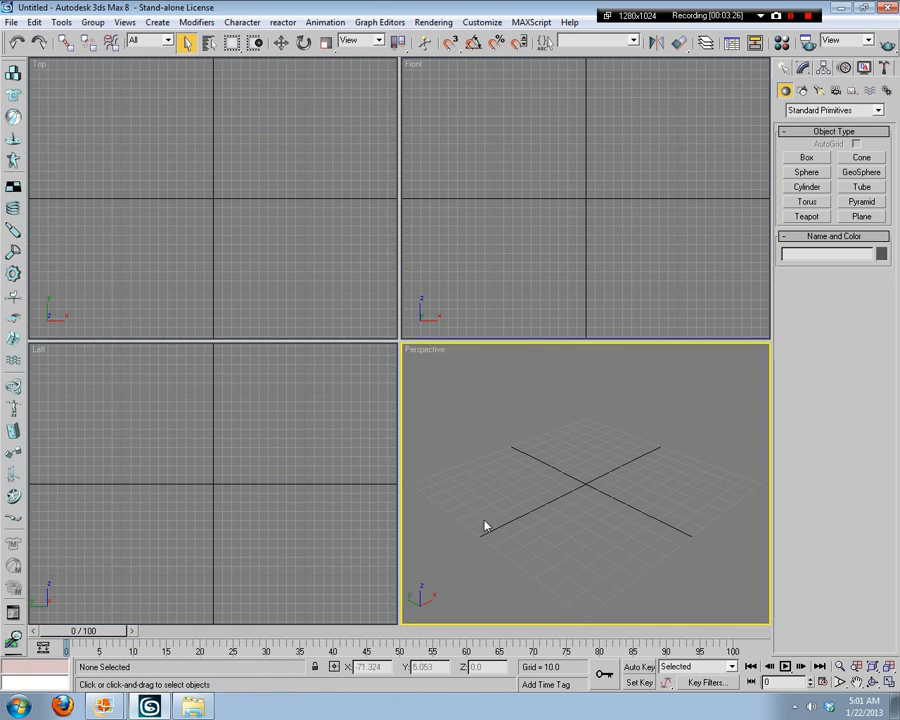
pyautogui.click(450, 265)
pyautogui.click(305, 528)
pyautogui.click(593, 556)
pyautogui.click(547, 279)
pyautogui.click(211, 268)
pyautogui.click(615, 552)
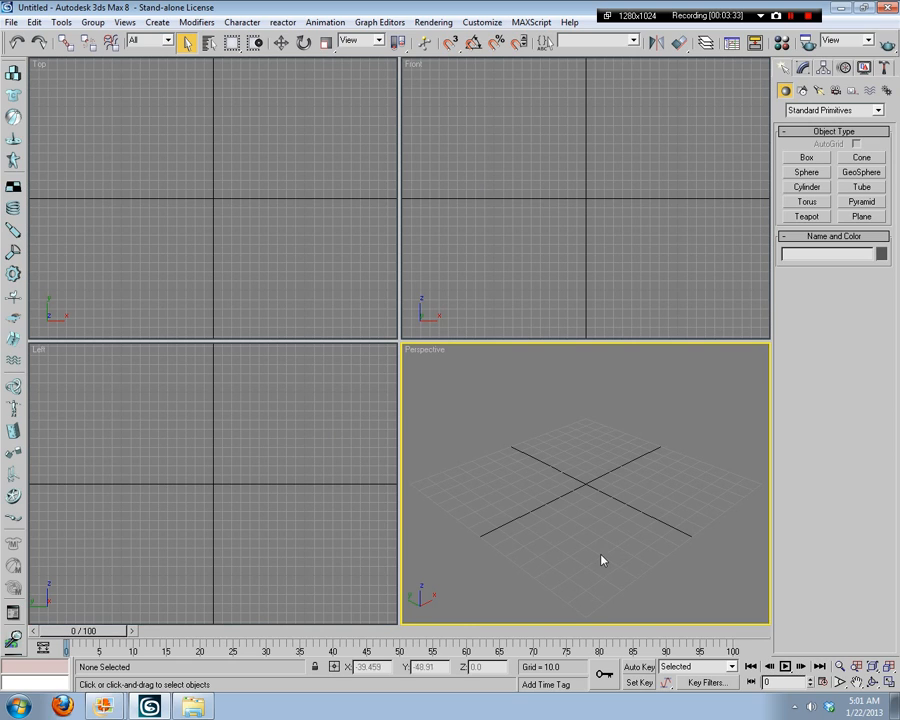
pyautogui.click(302, 468)
pyautogui.click(300, 262)
pyautogui.click(473, 266)
pyautogui.click(498, 440)
pyautogui.click(260, 453)
pyautogui.click(270, 258)
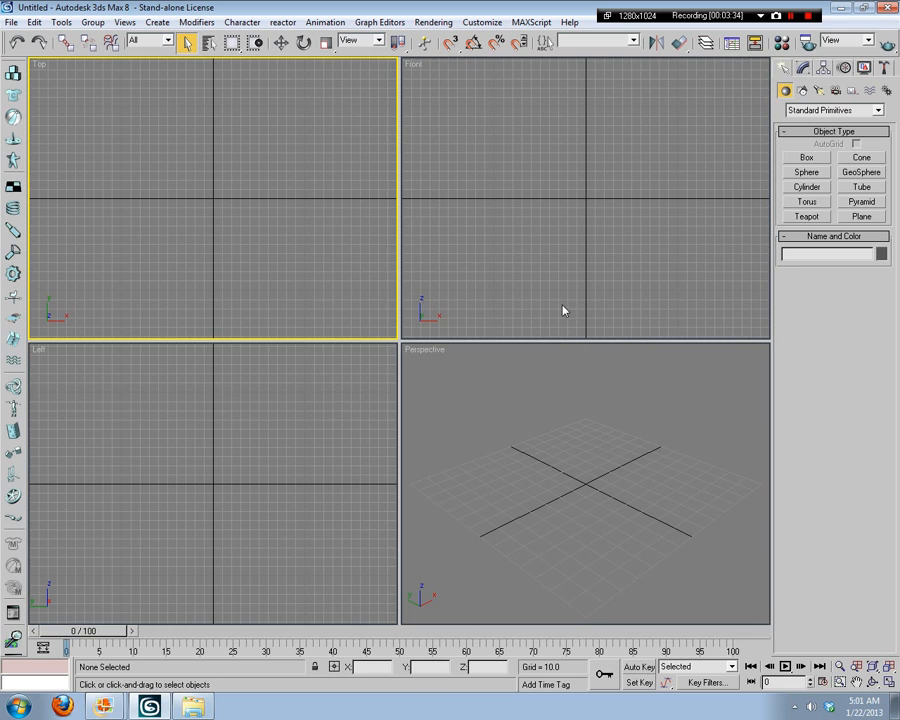
pyautogui.click(563, 308)
pyautogui.click(516, 546)
pyautogui.click(237, 483)
# Step: Browse drive C: to the Halo Custom Edition folder in Program Files (x86)\Microsoft Games
pyautogui.click(18, 706)
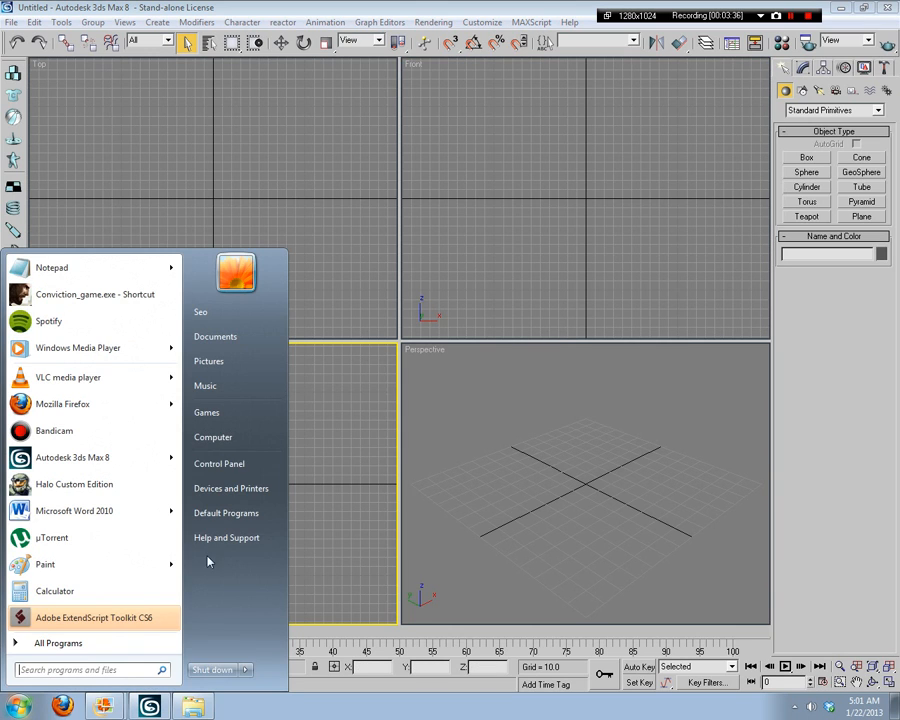
pyautogui.click(270, 438)
pyautogui.doubleClick(226, 118)
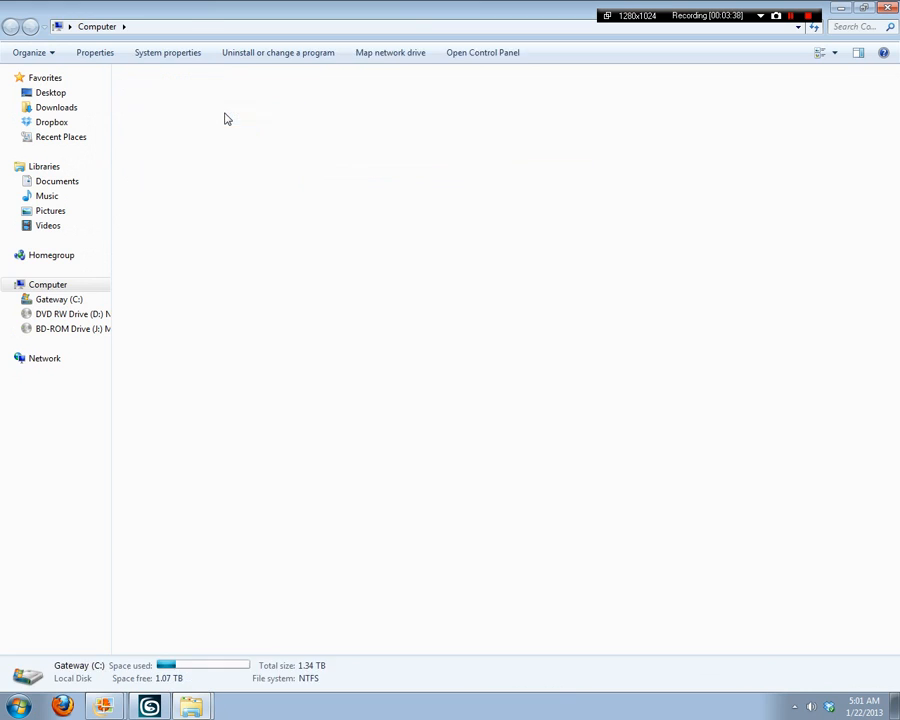
pyautogui.doubleClick(225, 153)
pyautogui.scroll(-7, 236, 333)
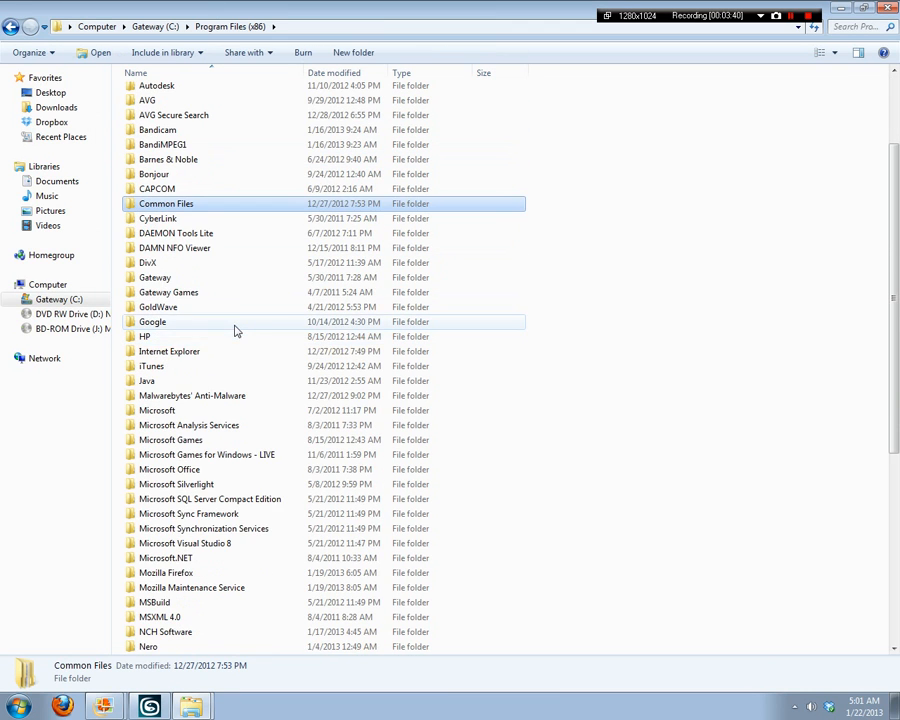
pyautogui.doubleClick(201, 263)
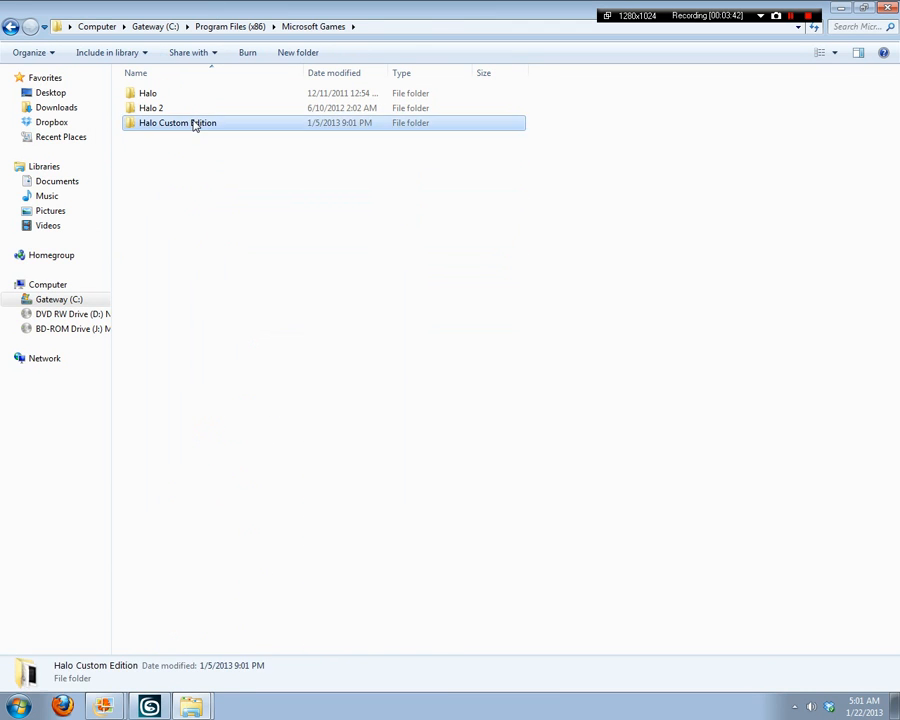
pyautogui.doubleClick(195, 122)
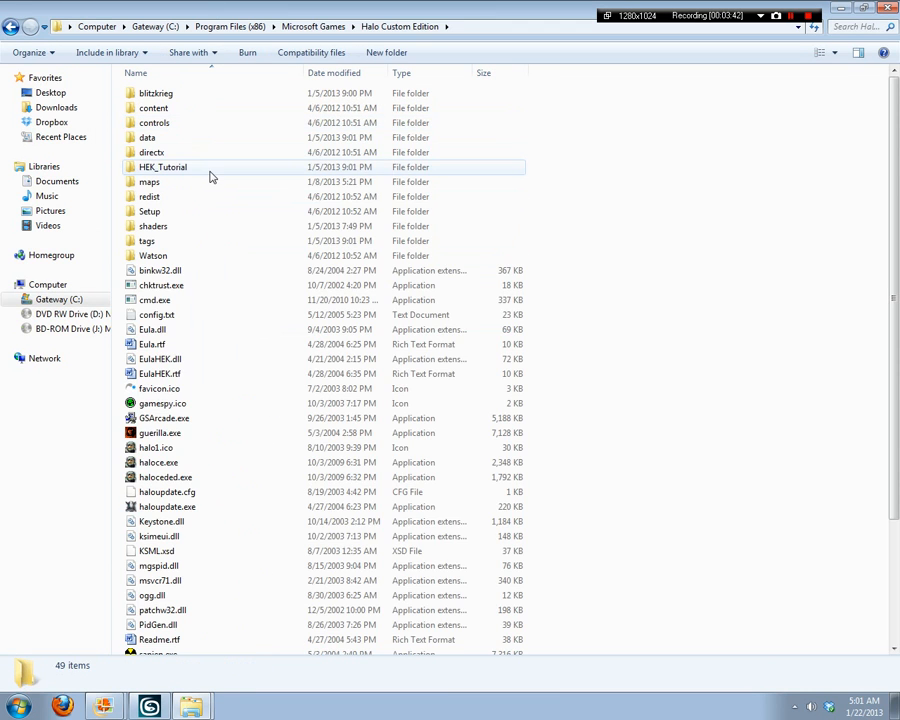
# Step: Open the MAX5 folder inside blitzkrieg and look over the plugin, DLL and readme files it holds
pyautogui.doubleClick(180, 95)
pyautogui.click(168, 94)
pyautogui.doubleClick(167, 94)
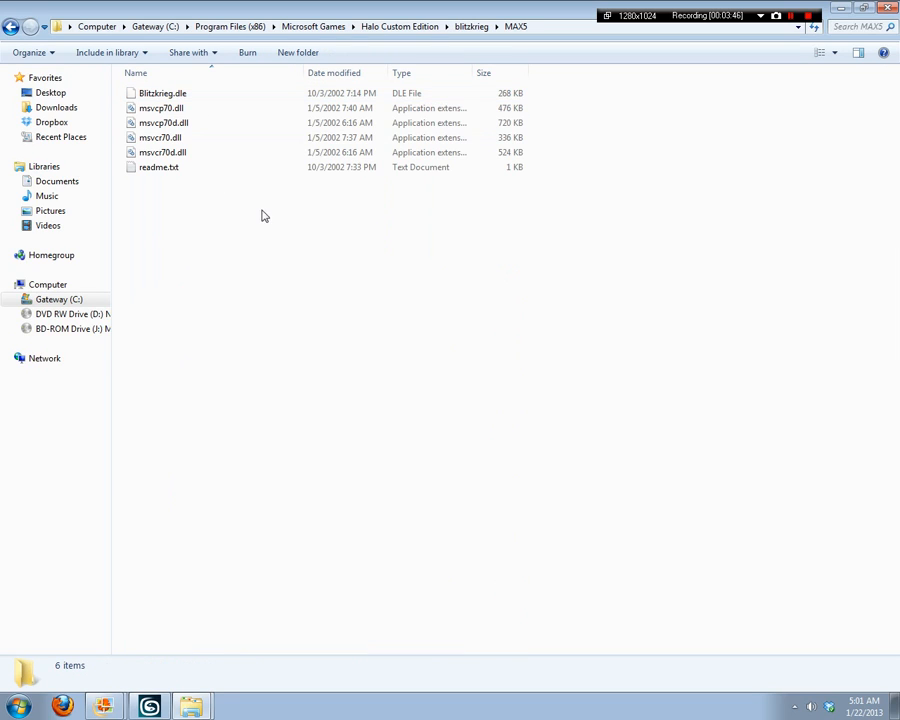
pyautogui.click(12, 27)
pyautogui.click(127, 119)
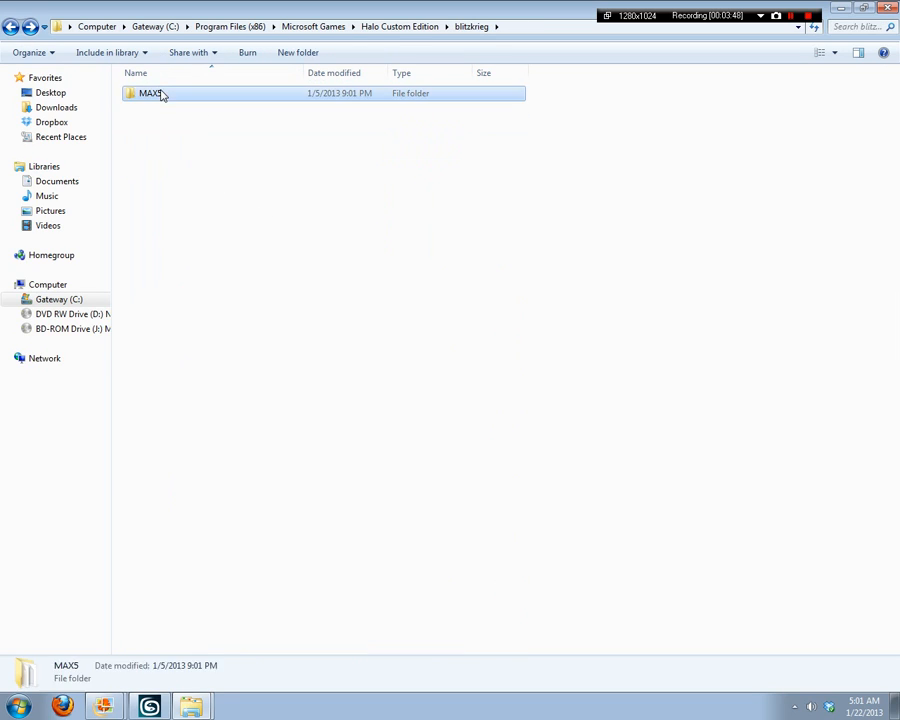
pyautogui.doubleClick(161, 93)
pyautogui.moveTo(318, 260); pyautogui.dragTo(159, 104)
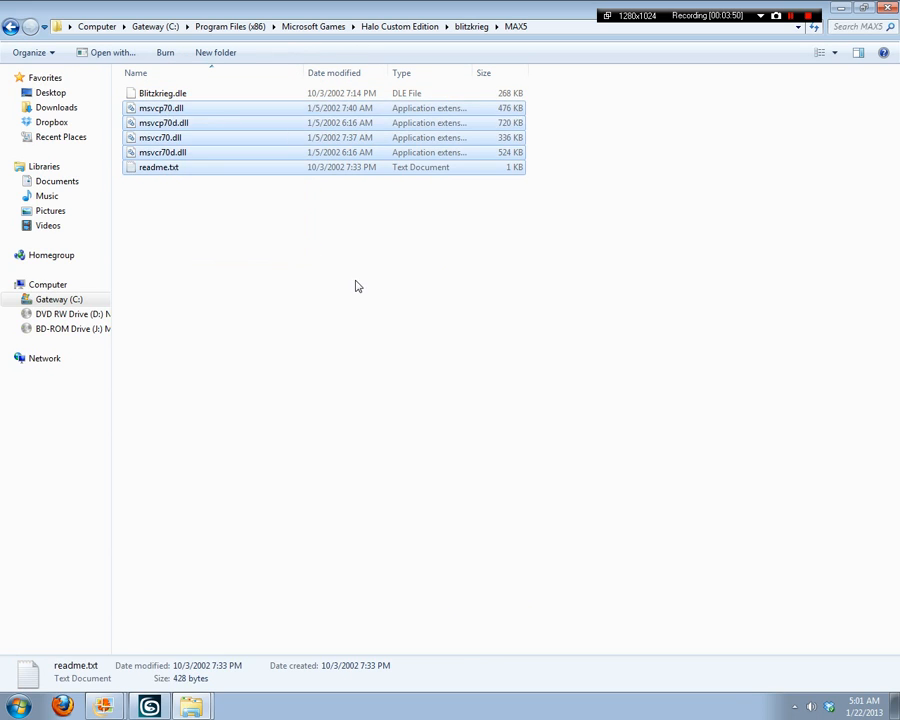
pyautogui.click(361, 283)
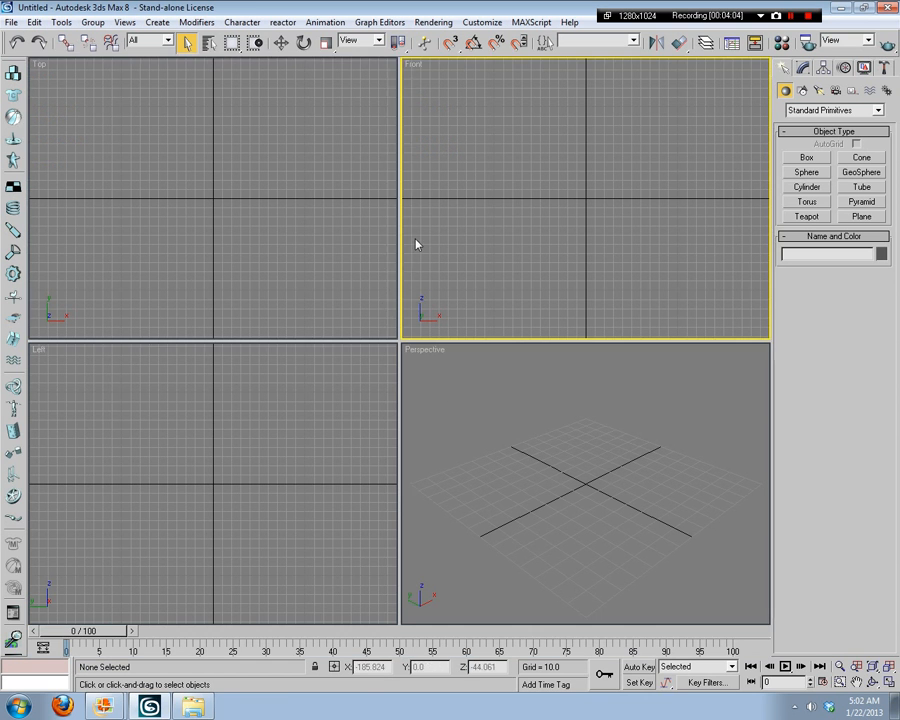
# Step: Draw a rectangular plane about 277 long and 375 wide that nearly fills the Left viewport
pyautogui.click(344, 535)
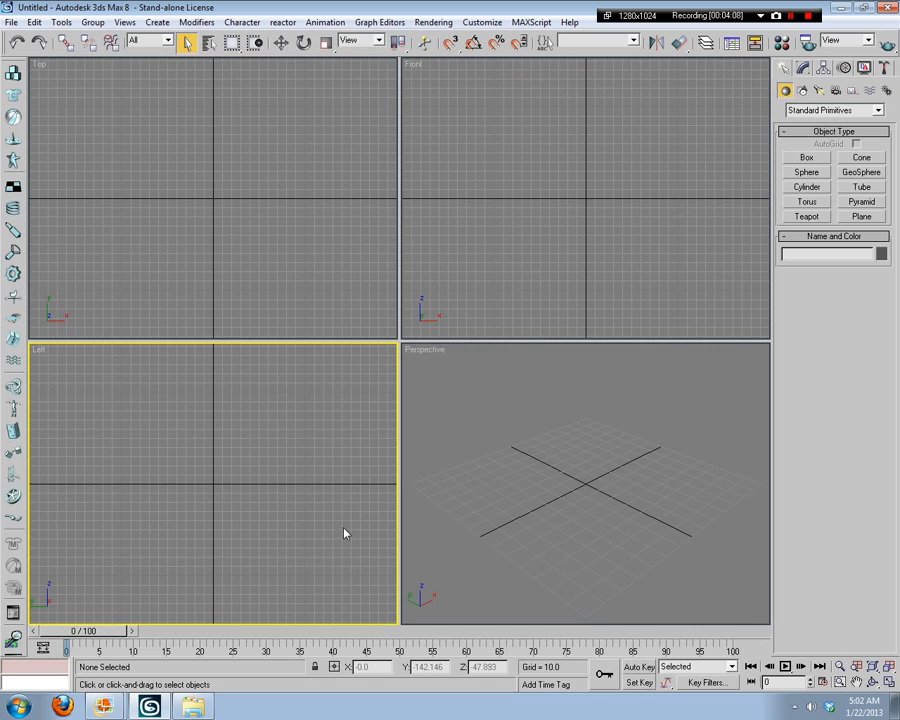
pyautogui.click(866, 217)
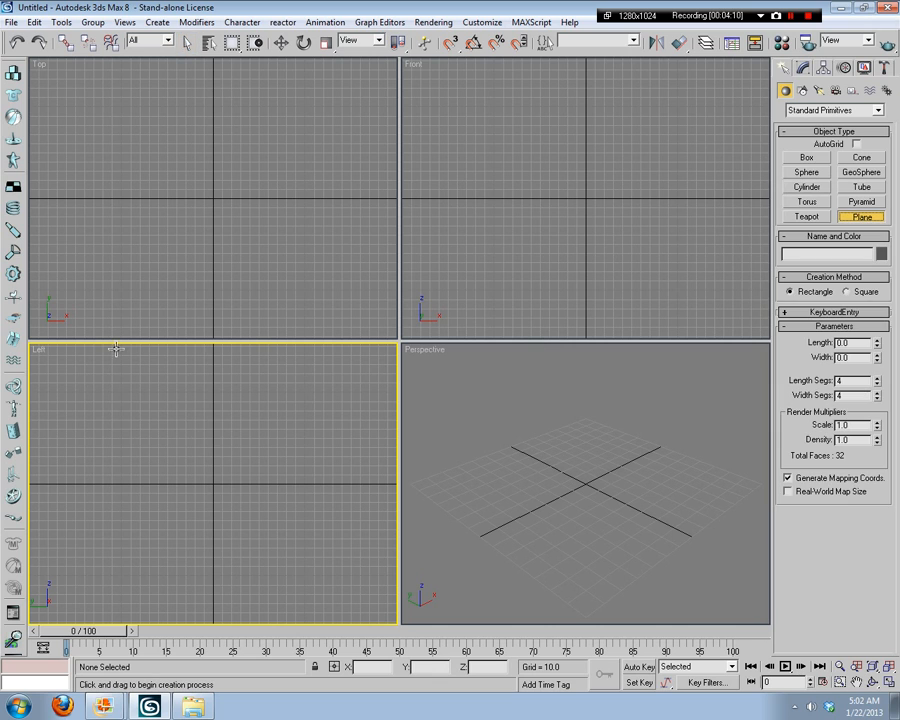
pyautogui.moveTo(42, 357); pyautogui.dragTo(386, 610)
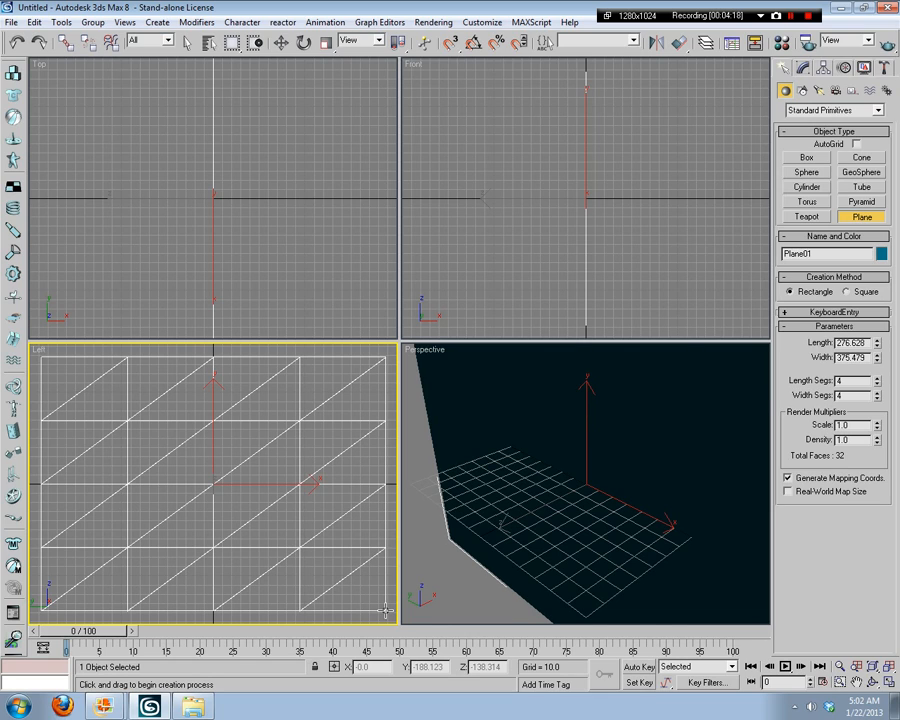
# Step: Set the plane's length segments and width segments to 1 each
pyautogui.click(878, 386)
pyautogui.click(878, 386)
pyautogui.click(878, 386)
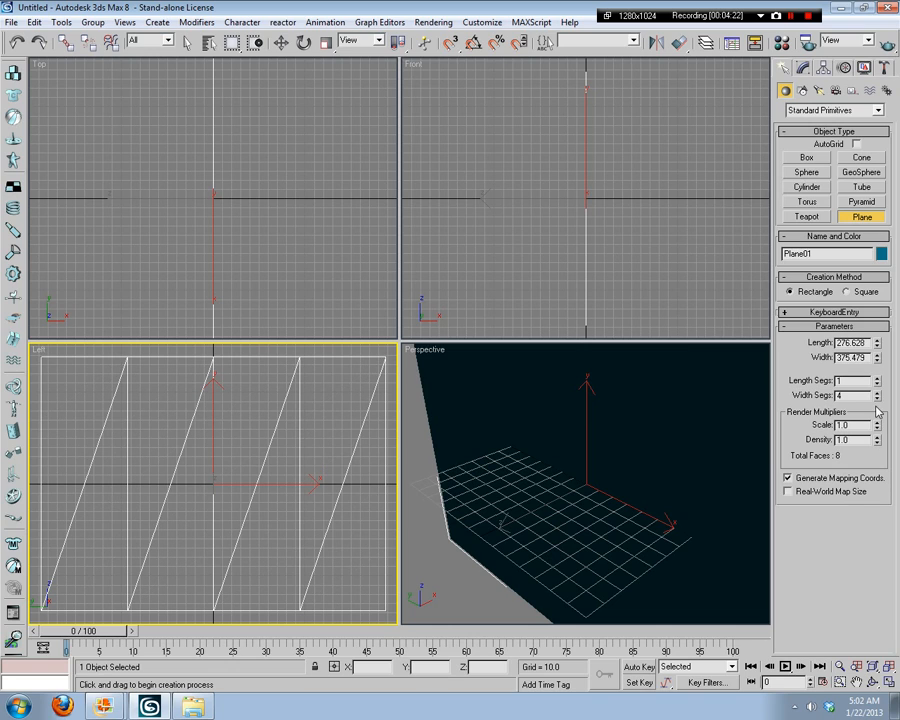
pyautogui.click(877, 400)
pyautogui.click(877, 400)
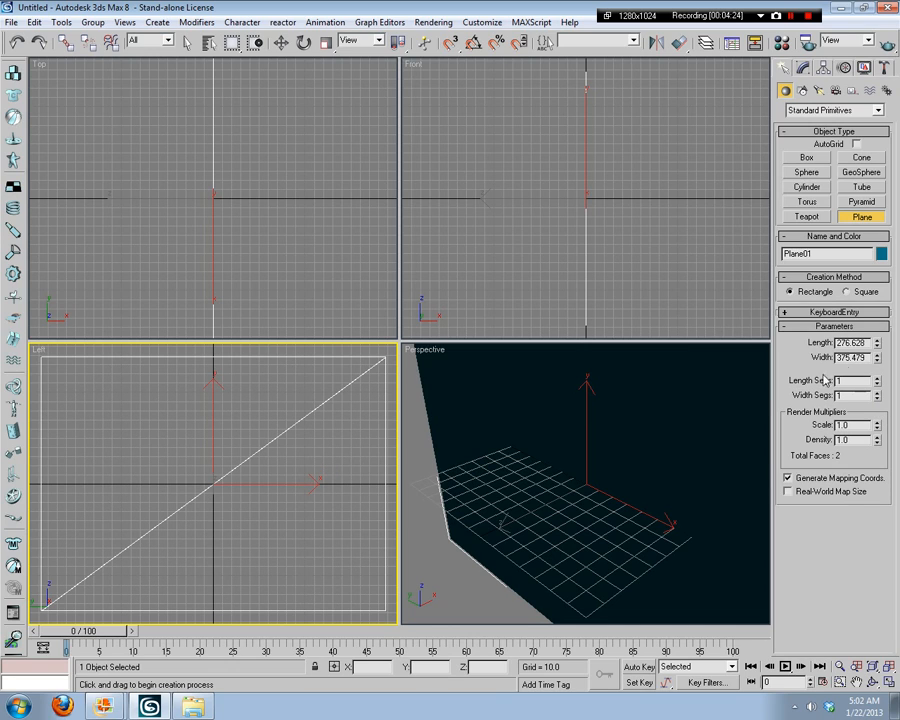
# Step: Convert the existing plane in the Left viewport to an editable poly and delete it
pyautogui.rightClick(233, 477)
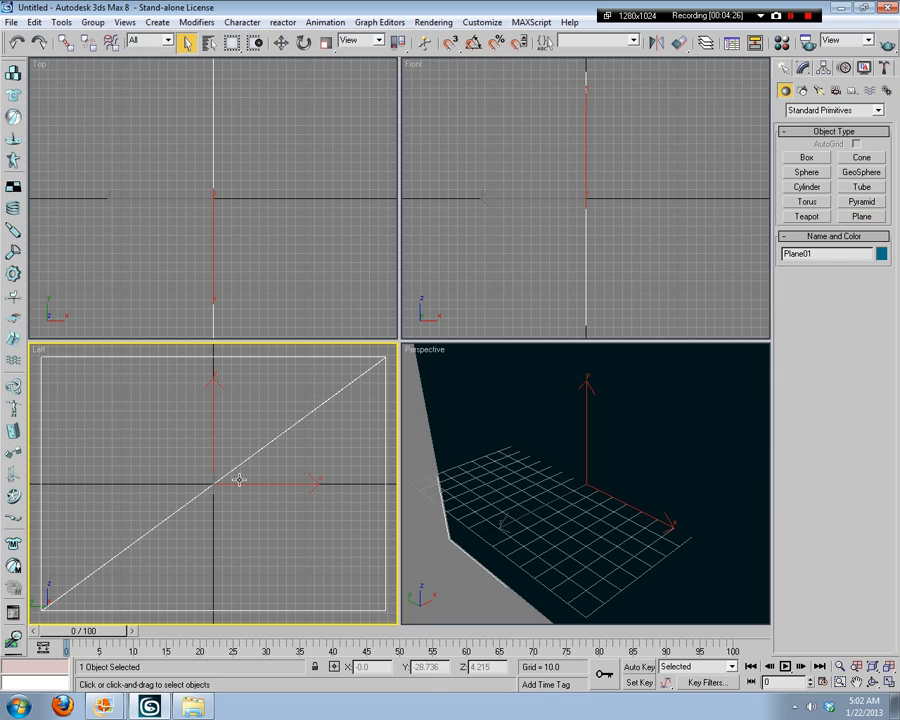
pyautogui.rightClick(212, 481)
pyautogui.moveTo(237, 595)
pyautogui.click(340, 609)
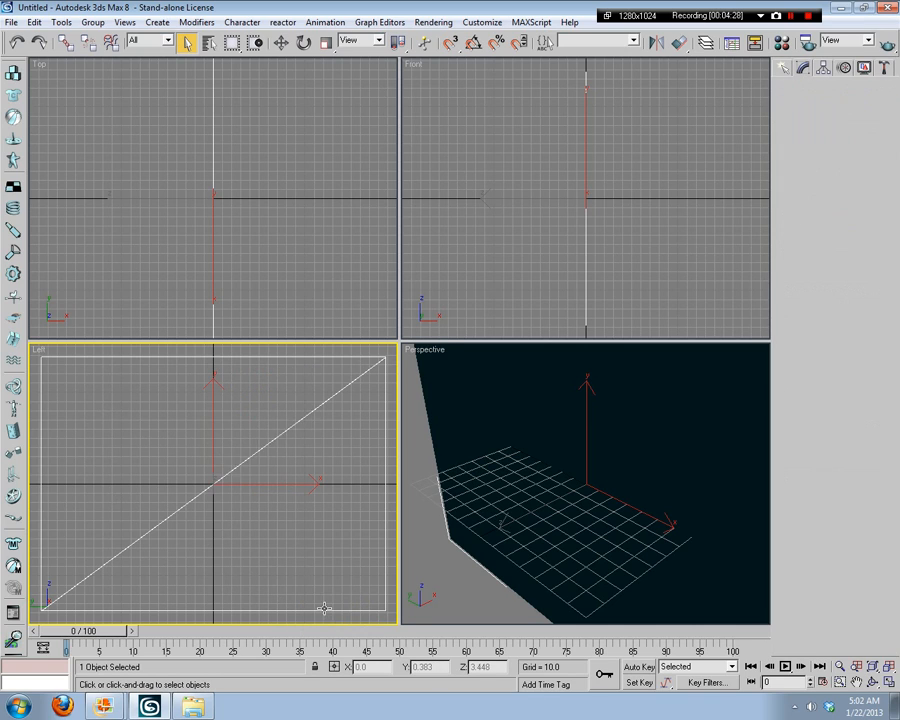
pyautogui.press('Delete')
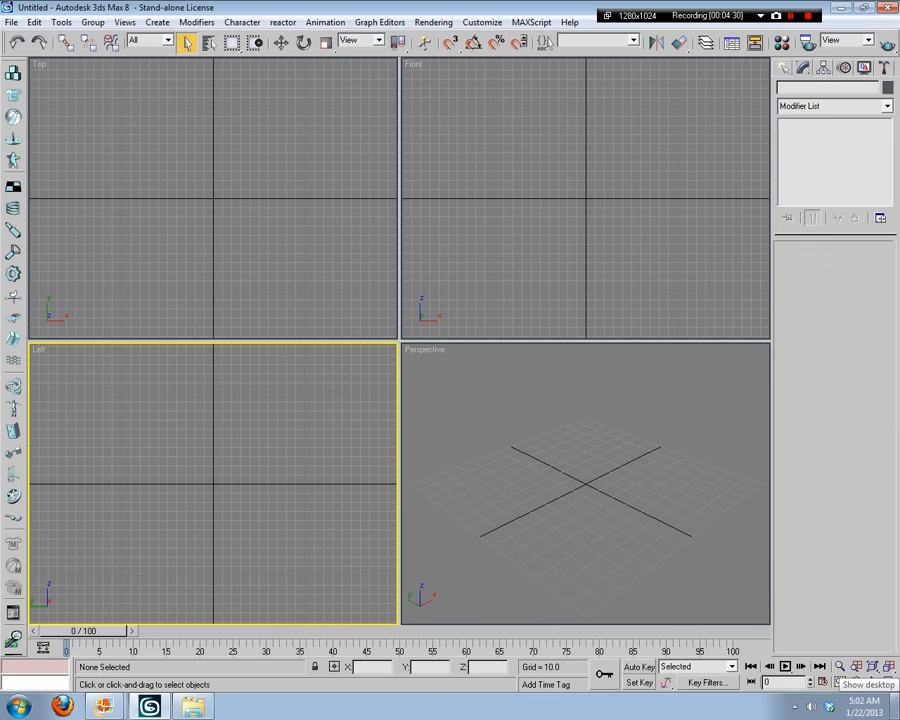
# Step: Draw a plane about 258 long and 370 wide across the Left viewport, with one length and one width segment
pyautogui.click(785, 67)
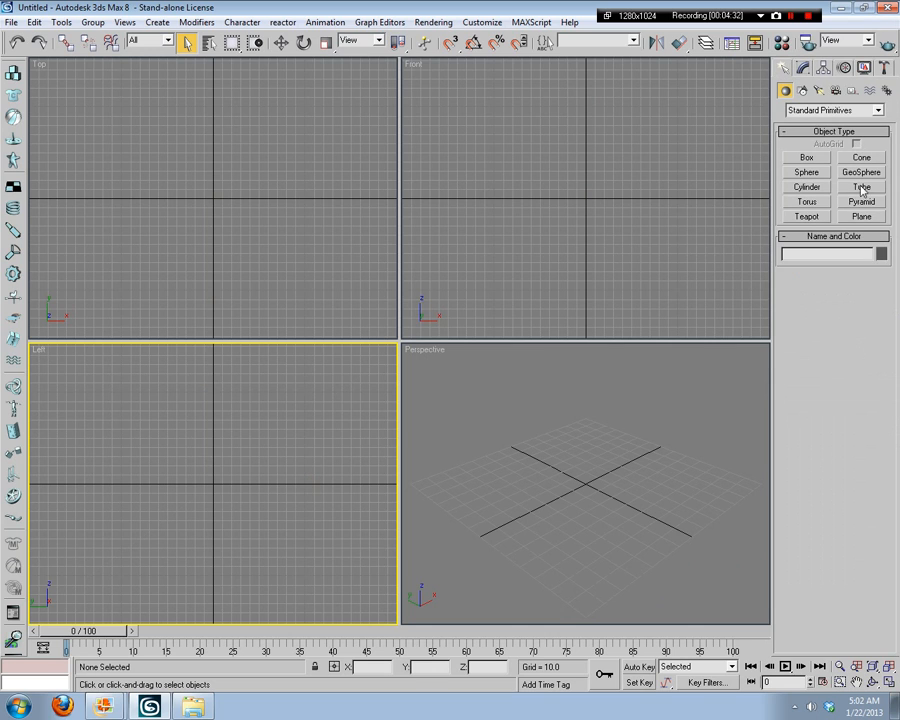
pyautogui.click(861, 217)
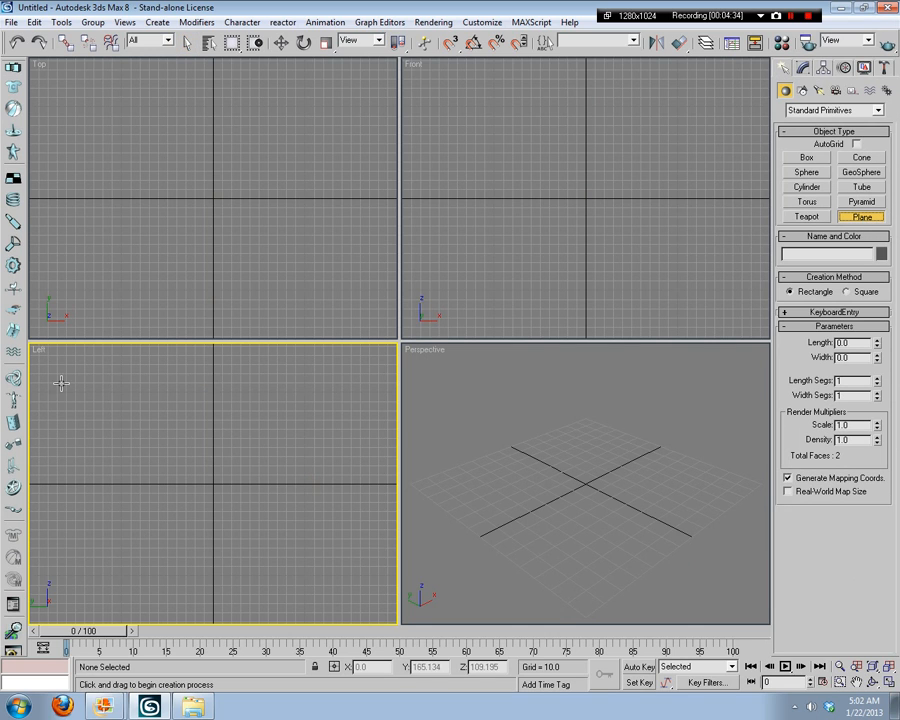
pyautogui.moveTo(46, 369); pyautogui.dragTo(384, 603)
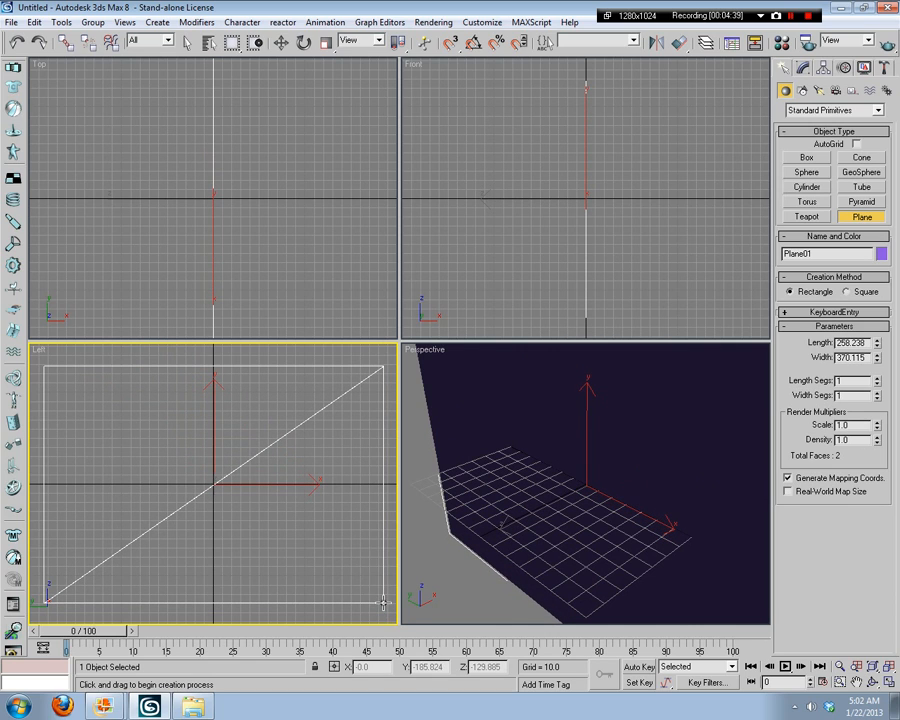
pyautogui.click(877, 394)
pyautogui.click(877, 398)
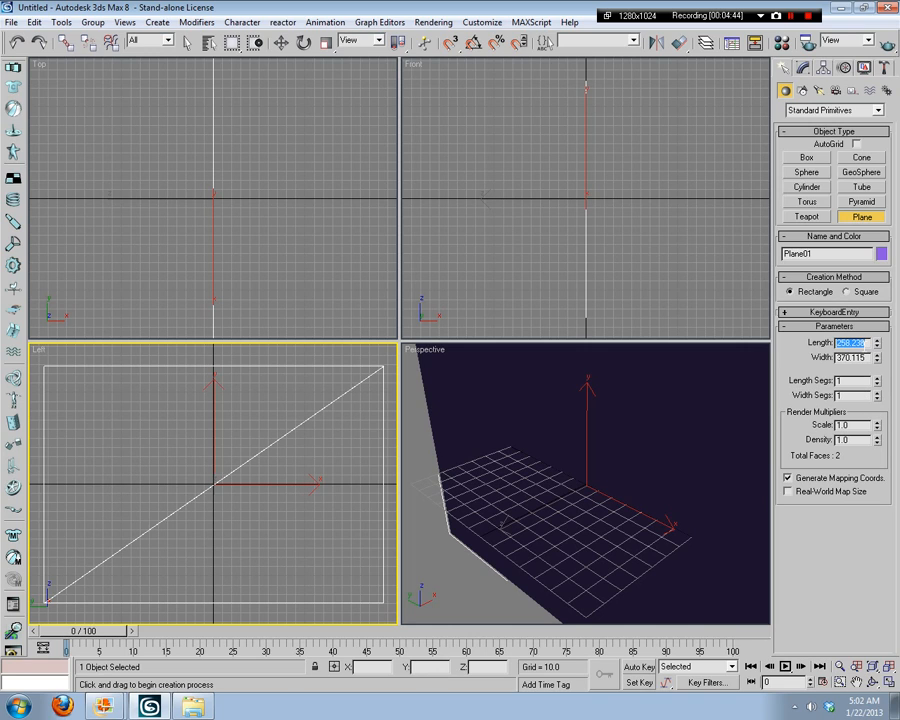
# Step: Open DMR-Weapon-Skin.jpg from the Designated Marksman Rifle folder and examine the rifle's body, trigger, grip and stock up close
pyautogui.click(193, 706)
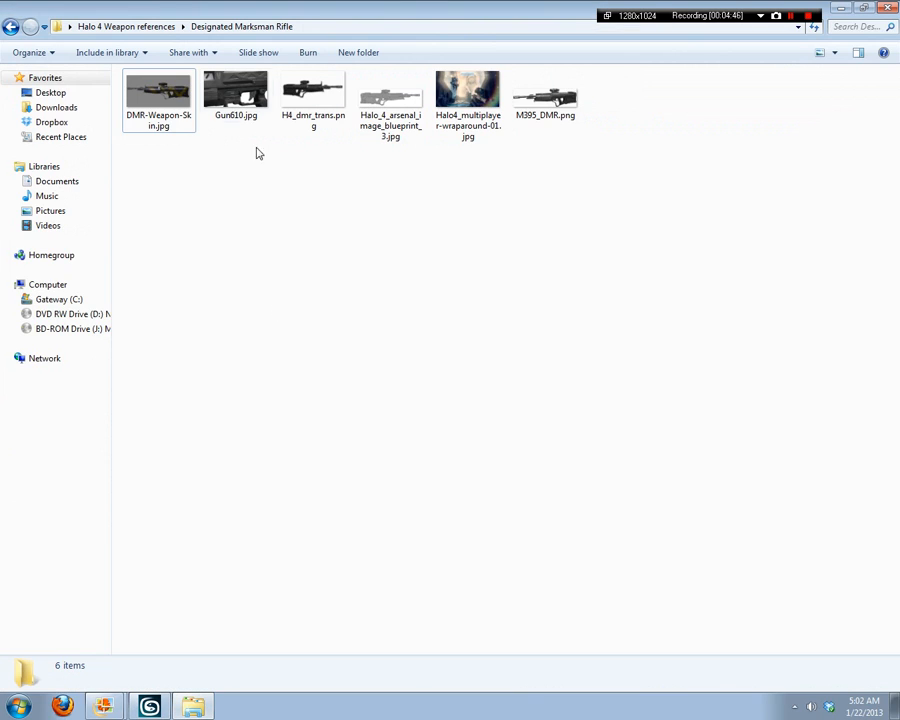
pyautogui.doubleClick(160, 122)
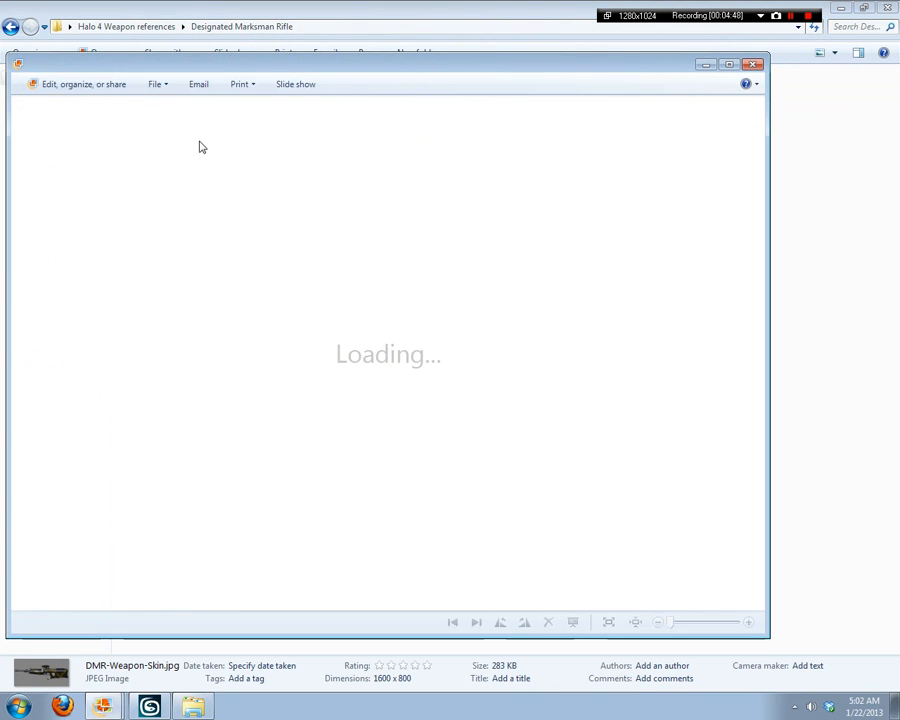
pyautogui.scroll(3, 405, 390)
pyautogui.moveTo(405, 390); pyautogui.dragTo(14, 404)
pyautogui.scroll(-2, 522, 418)
pyautogui.scroll(5, 502, 392)
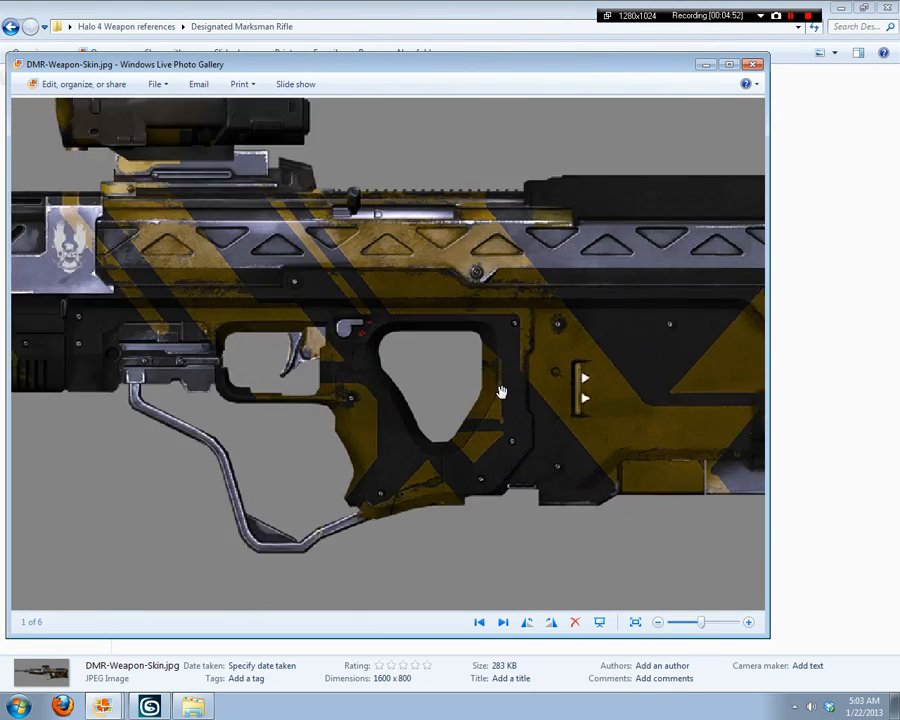
pyautogui.moveTo(592, 372); pyautogui.dragTo(196, 400)
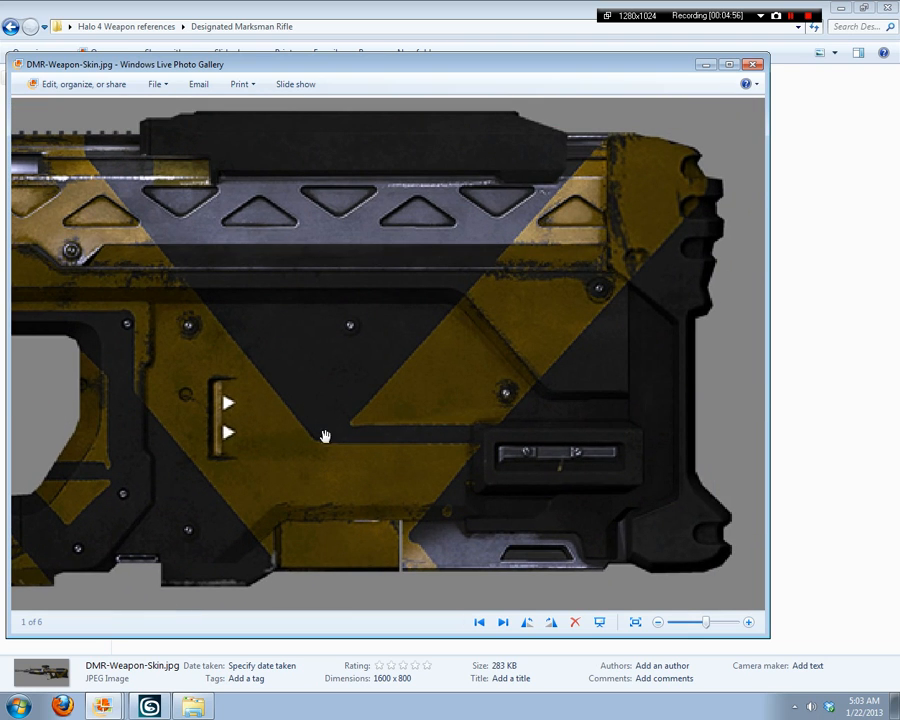
pyautogui.moveTo(167, 361); pyautogui.dragTo(390, 215)
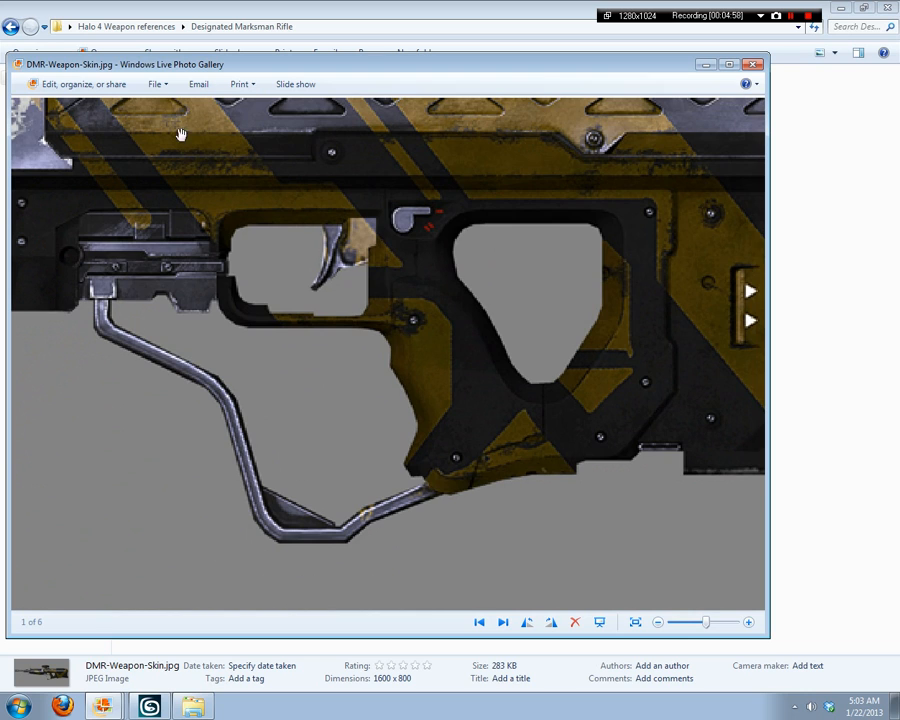
pyautogui.moveTo(181, 137); pyautogui.dragTo(250, 288)
pyautogui.moveTo(468, 436); pyautogui.dragTo(492, 384)
pyautogui.moveTo(620, 197); pyautogui.dragTo(896, 68)
pyautogui.moveTo(315, 307); pyautogui.dragTo(470, 331)
pyautogui.moveTo(662, 338); pyautogui.dragTo(337, 156)
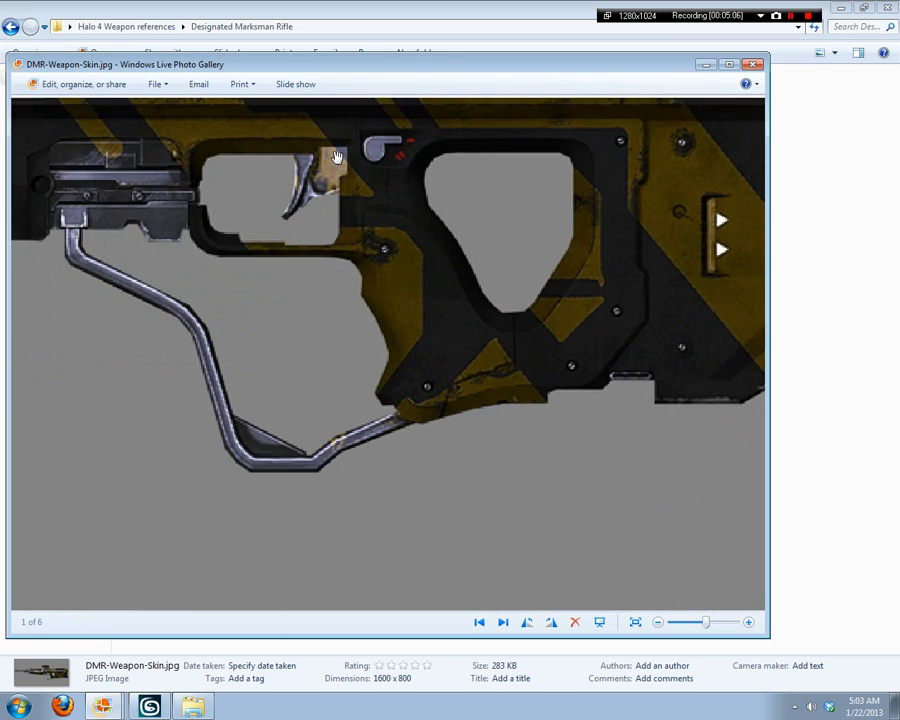
pyautogui.moveTo(560, 340); pyautogui.dragTo(291, 255)
pyautogui.moveTo(482, 278); pyautogui.dragTo(365, 435)
pyautogui.moveTo(464, 418); pyautogui.dragTo(452, 516)
pyautogui.click(753, 66)
# Step: Check the pixel dimensions of DMR-Weapon-Skin.jpg in its file details and close the folder window
pyautogui.click(184, 157)
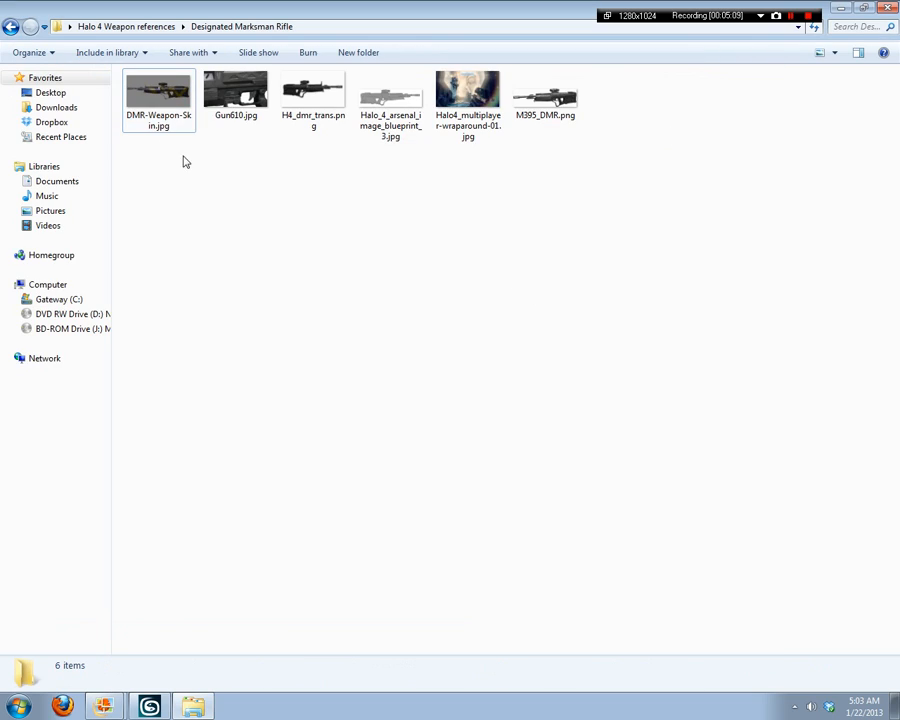
pyautogui.click(161, 110)
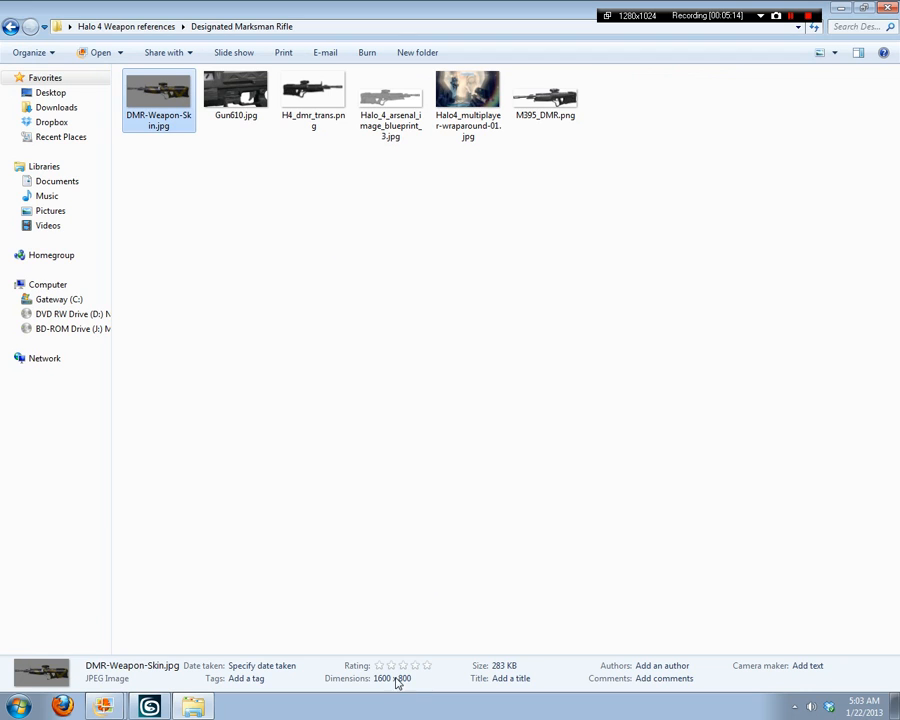
pyautogui.click(594, 232)
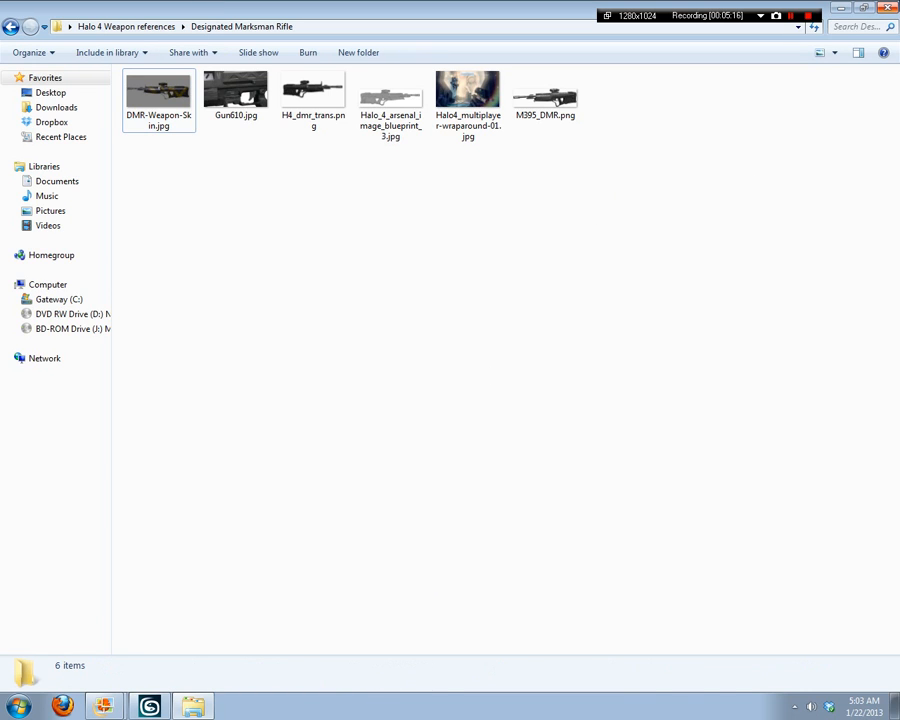
pyautogui.hotkey('alt', 'F4')
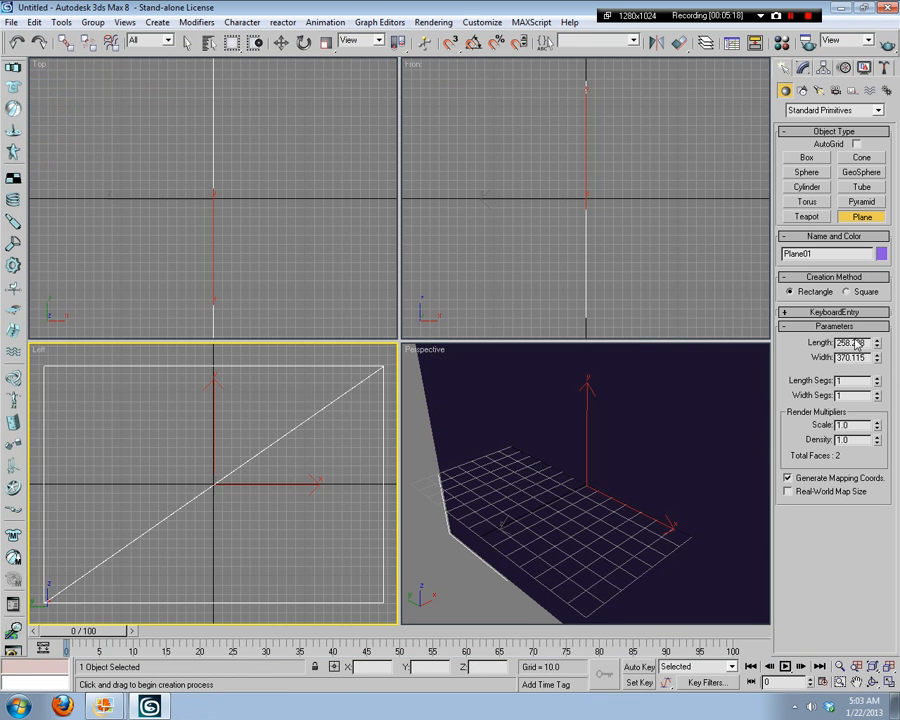
# Step: Set the plane's length to 800 and its width to 1600
pyautogui.doubleClick(853, 343)
pyautogui.write('8')
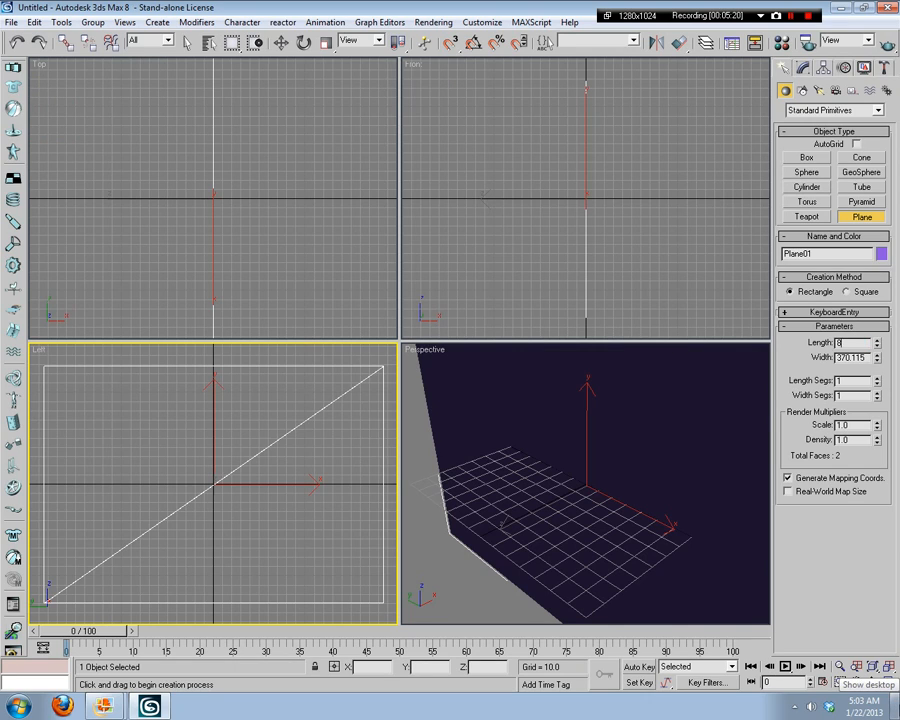
pyautogui.write('00')
pyautogui.press('Return')
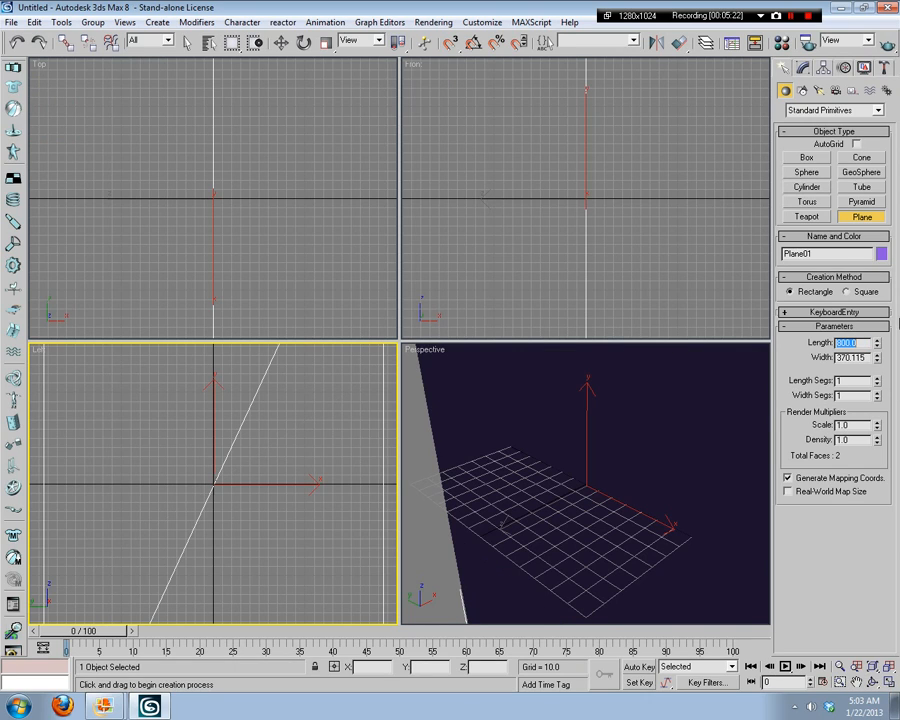
pyautogui.press('Tab')
pyautogui.write('1600')
pyautogui.press('Return')
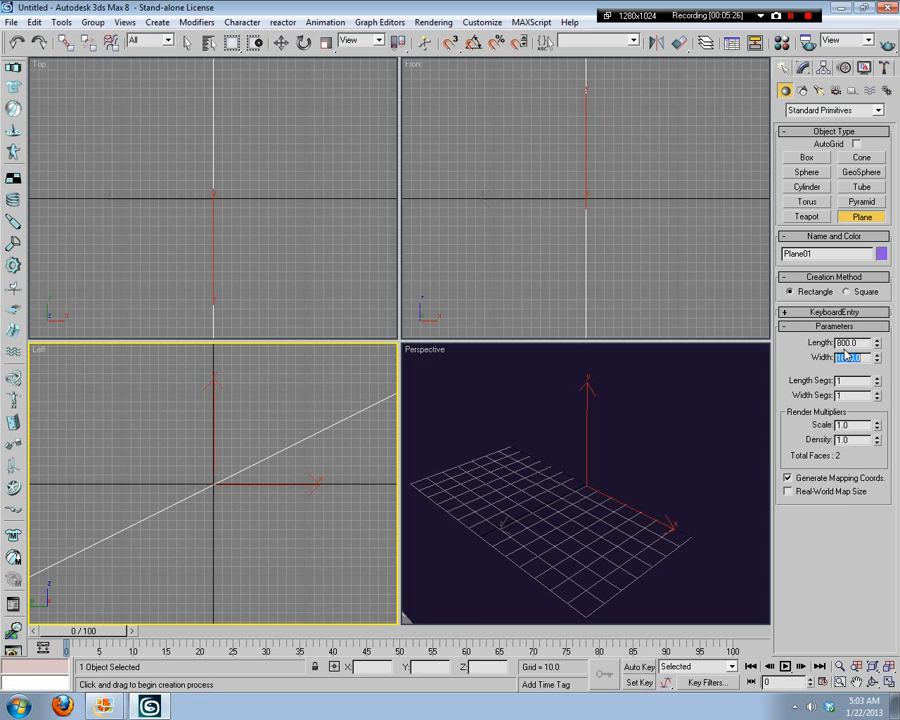
# Step: Display the Left viewport with Smooth + Highlights shading and fit the whole plane in it
pyautogui.click(227, 470)
pyautogui.rightClick(38, 349)
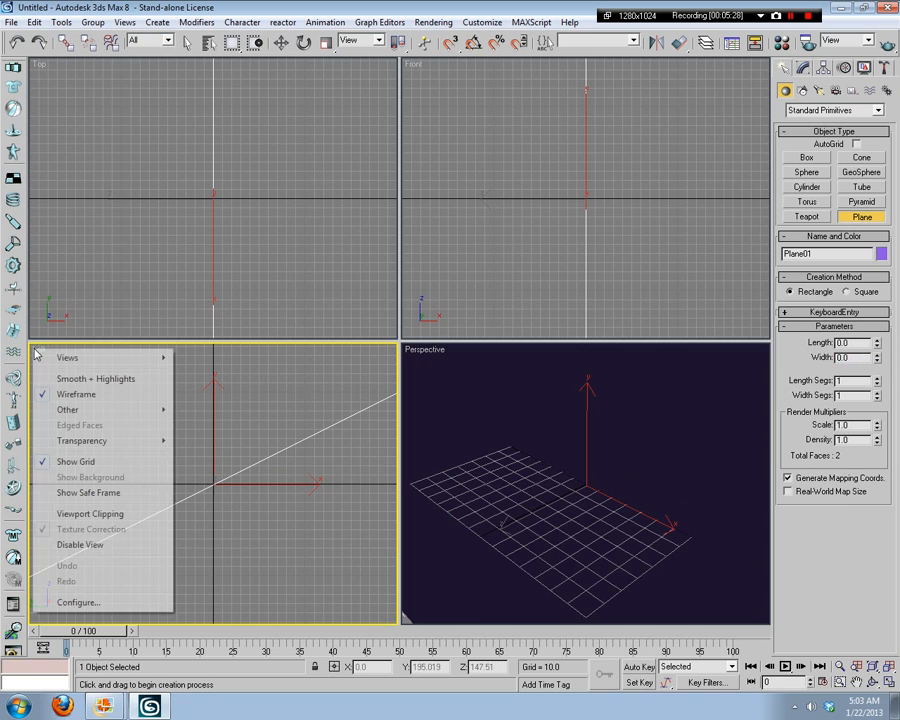
pyautogui.click(72, 376)
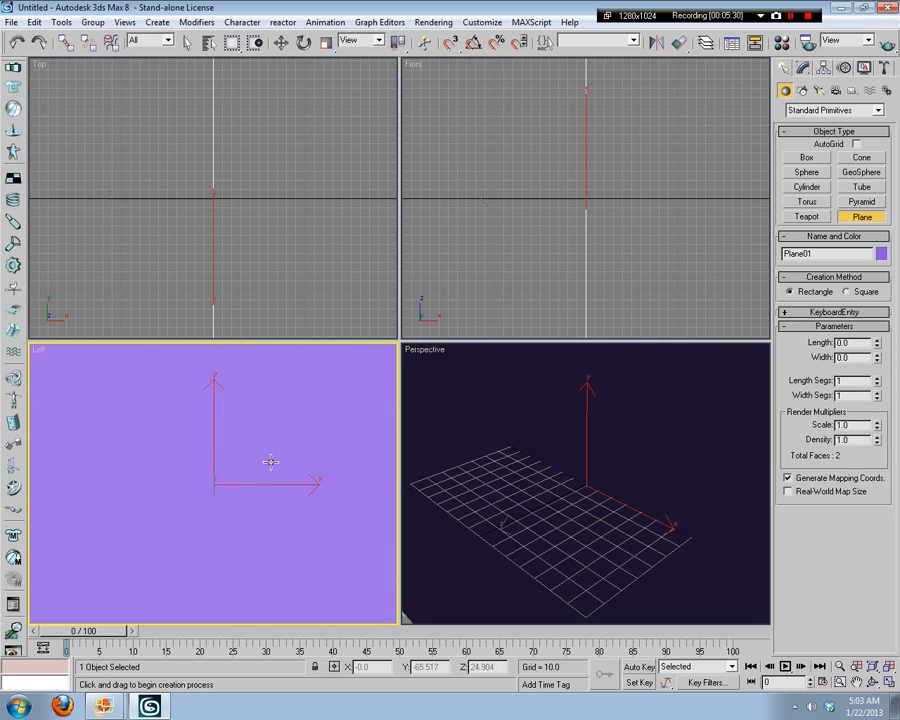
pyautogui.scroll(-5, 221, 454)
# Step: Finish plane creation and convert the plane to an editable poly
pyautogui.rightClick(209, 464)
pyautogui.rightClick(236, 487)
pyautogui.moveTo(263, 597)
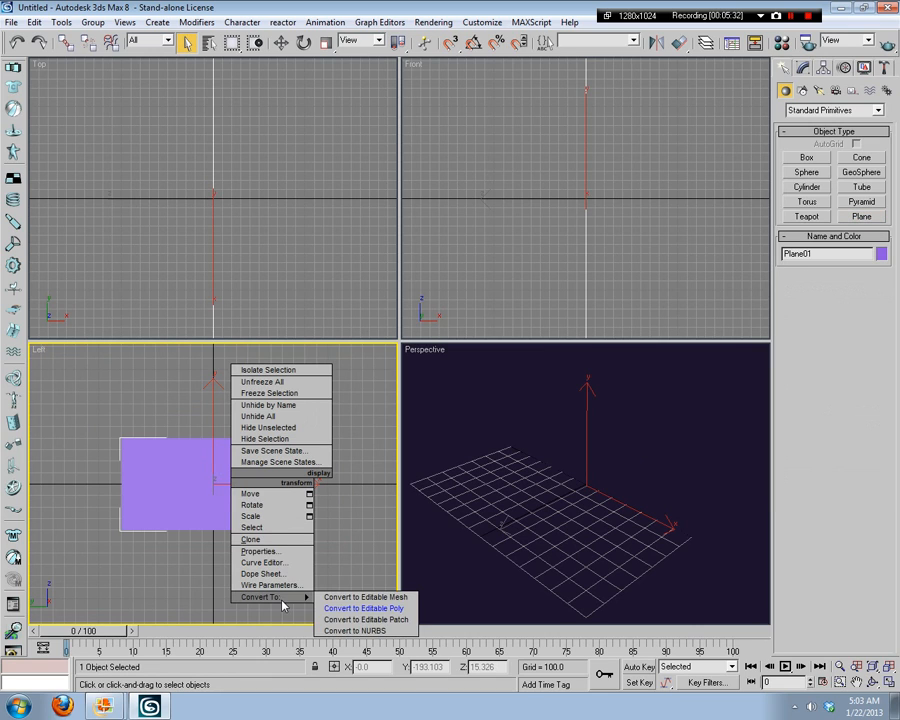
pyautogui.click(362, 607)
# Step: Use Move to set the plane's Y and Z positions to 0
pyautogui.rightClick(224, 500)
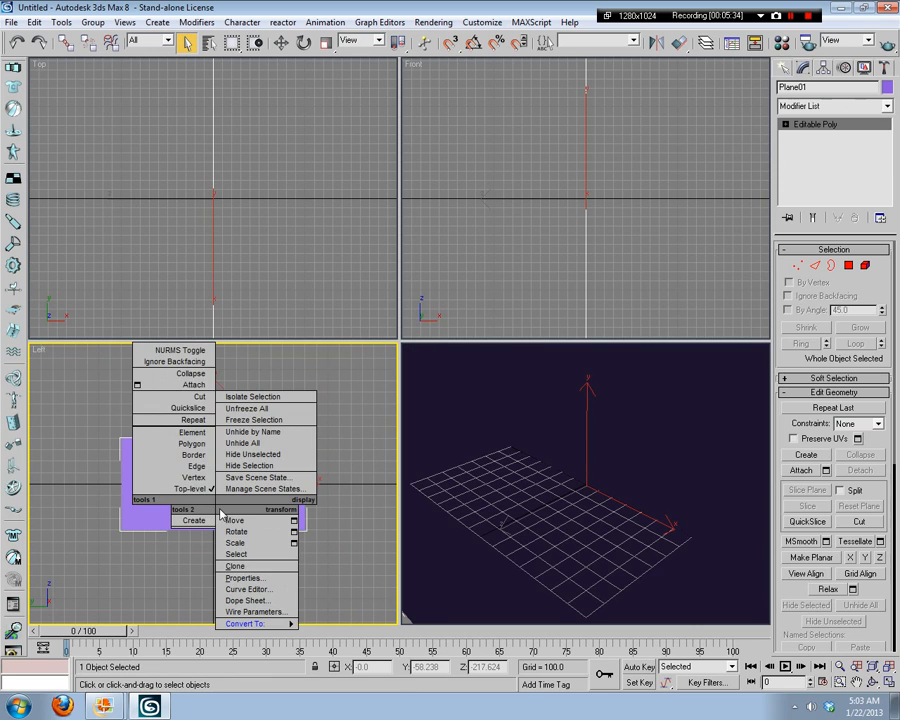
pyautogui.click(270, 516)
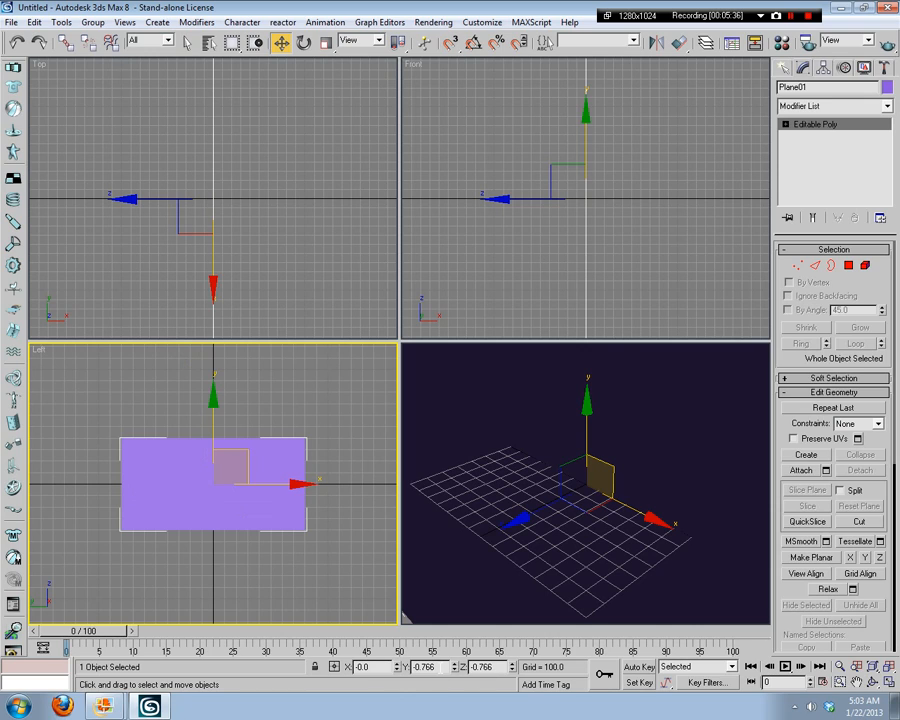
pyautogui.doubleClick(441, 667)
pyautogui.press('Return')
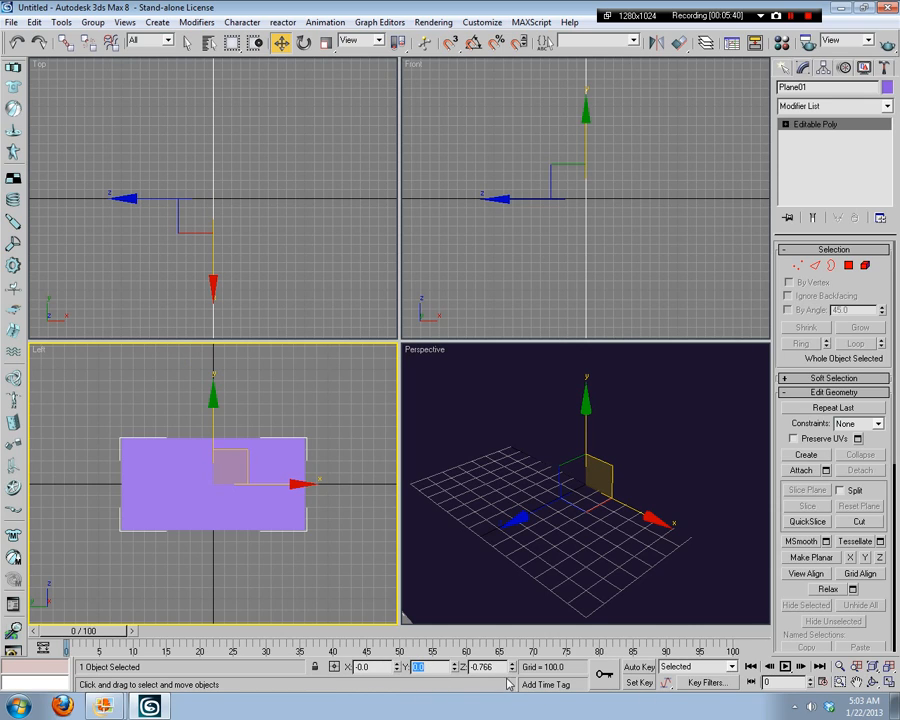
pyautogui.press('Tab')
pyautogui.write('0')
pyautogui.press('Return')
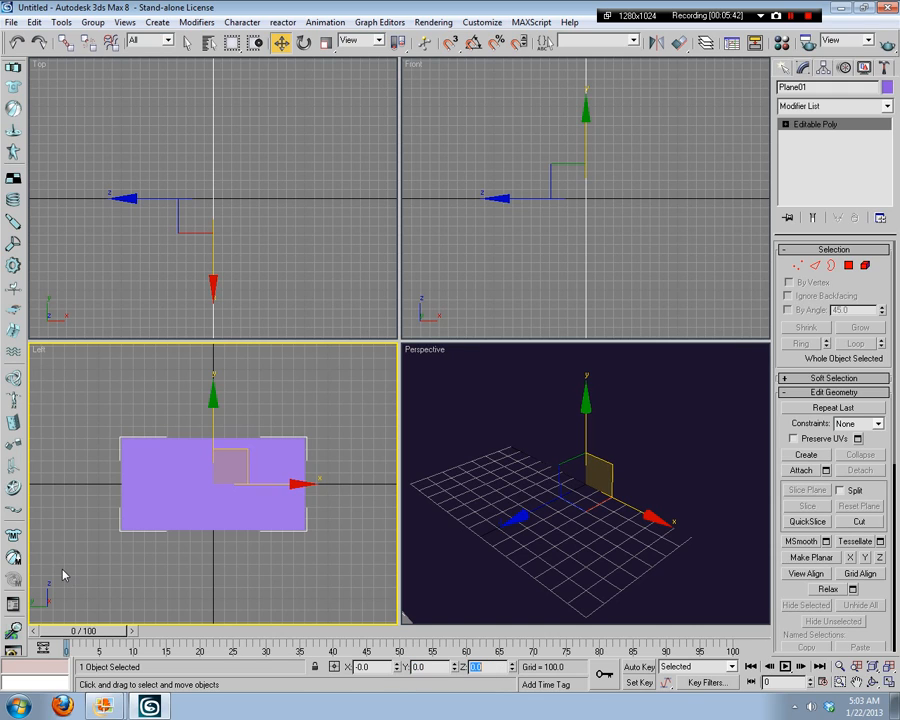
# Step: Move the plane back along the X axis to about 547 in the Perspective viewport
pyautogui.rightClick(432, 569)
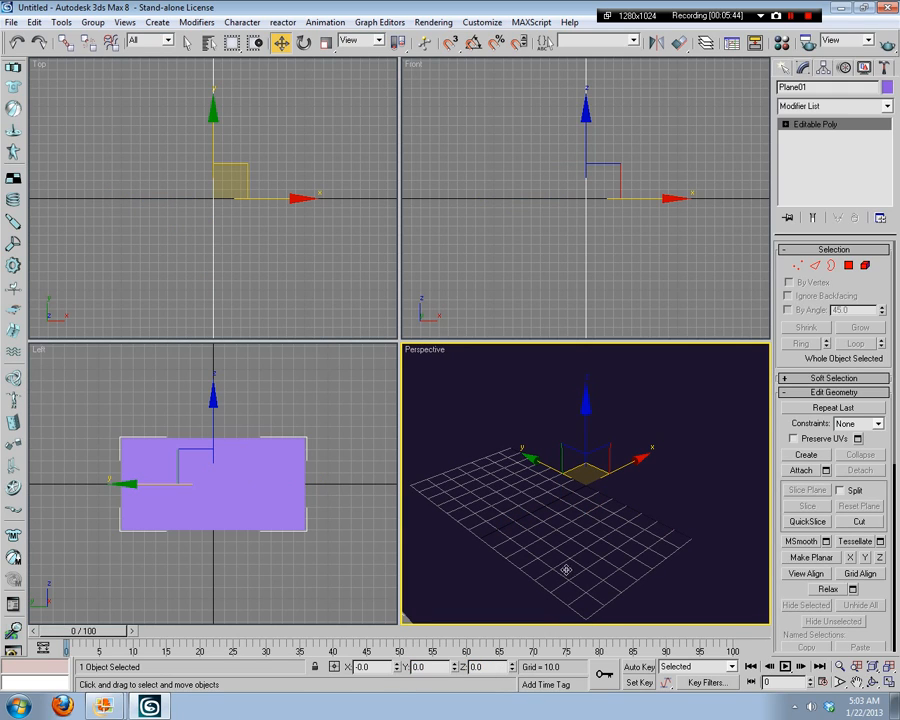
pyautogui.keyDown('alt'); pyautogui.moveTo(601, 519); pyautogui.dragTo(583, 532, button='middle'); pyautogui.keyUp('alt')
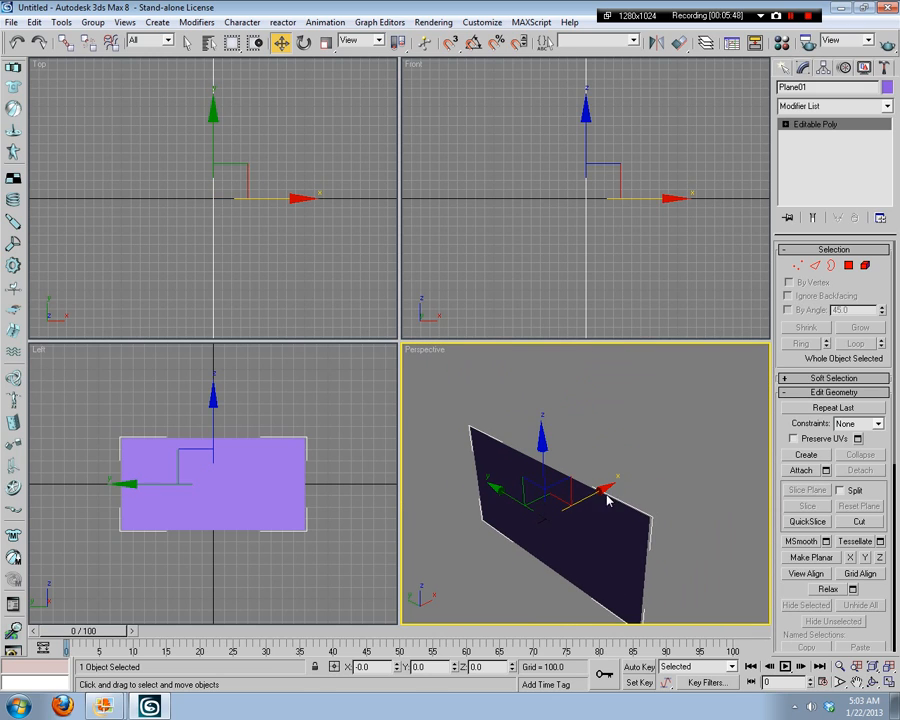
pyautogui.moveTo(607, 499); pyautogui.dragTo(655, 473)
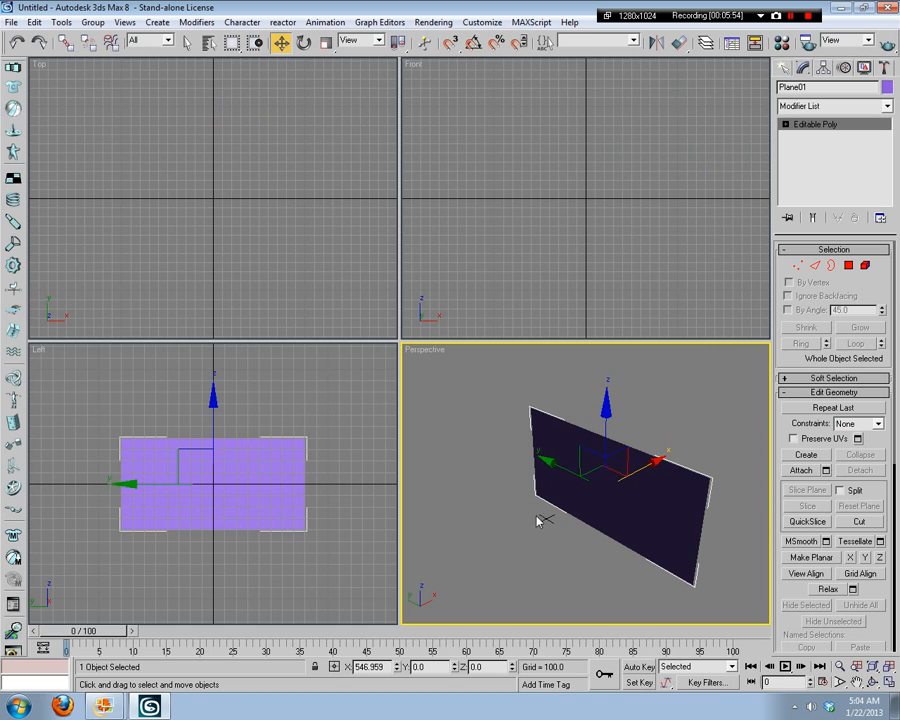
pyautogui.scroll(6, 549, 558)
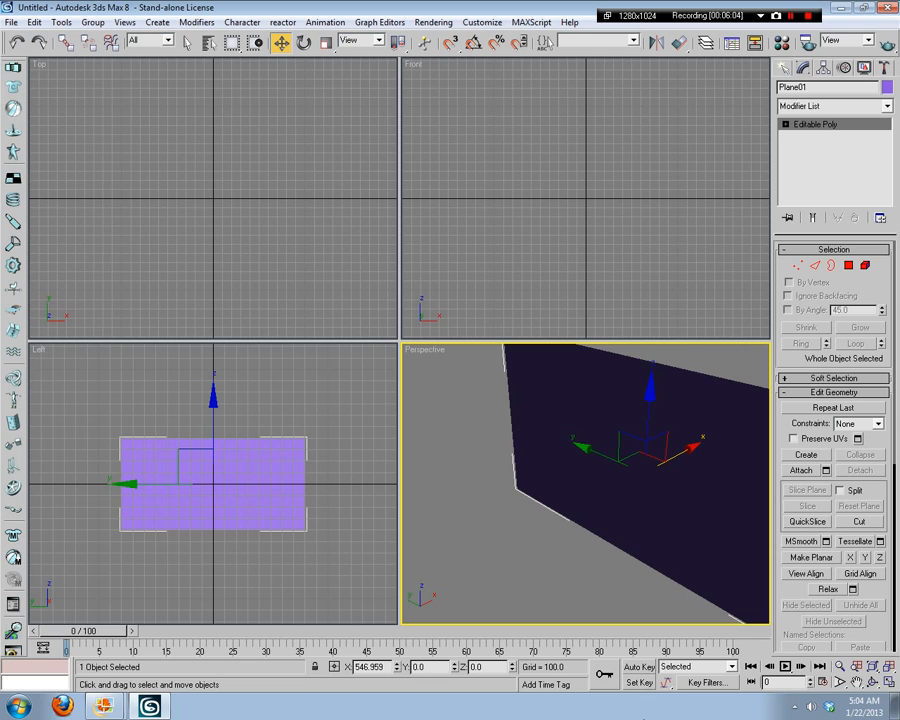
# Step: Assign a Bitmap map to the diffuse channel of the first material, 01 - Default
pyautogui.moveTo(279, 617); pyautogui.dragTo(277, 495, button='middle')
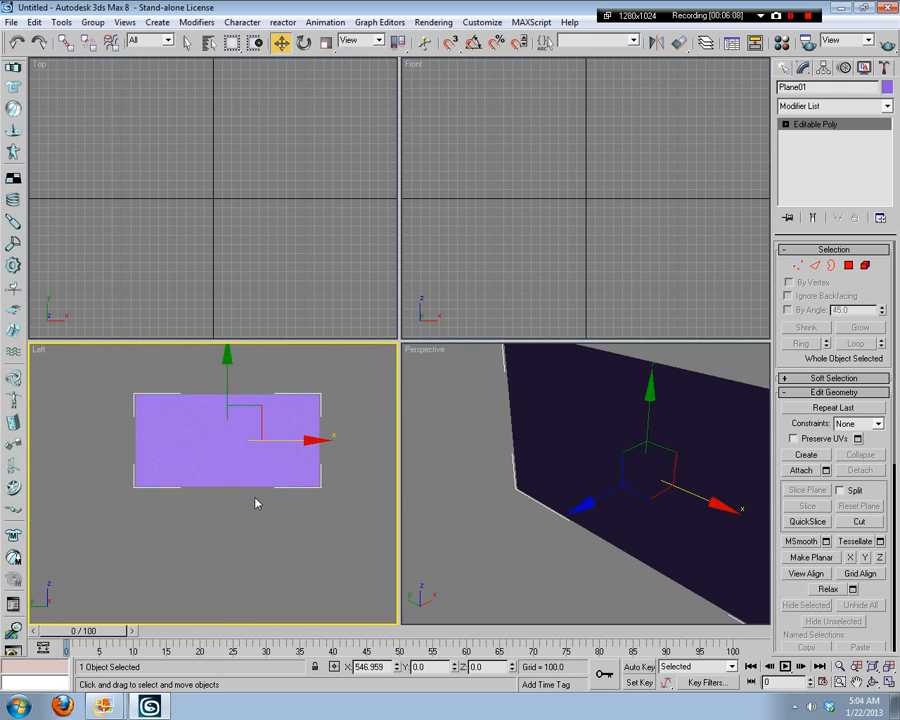
pyautogui.scroll(3, 259, 569)
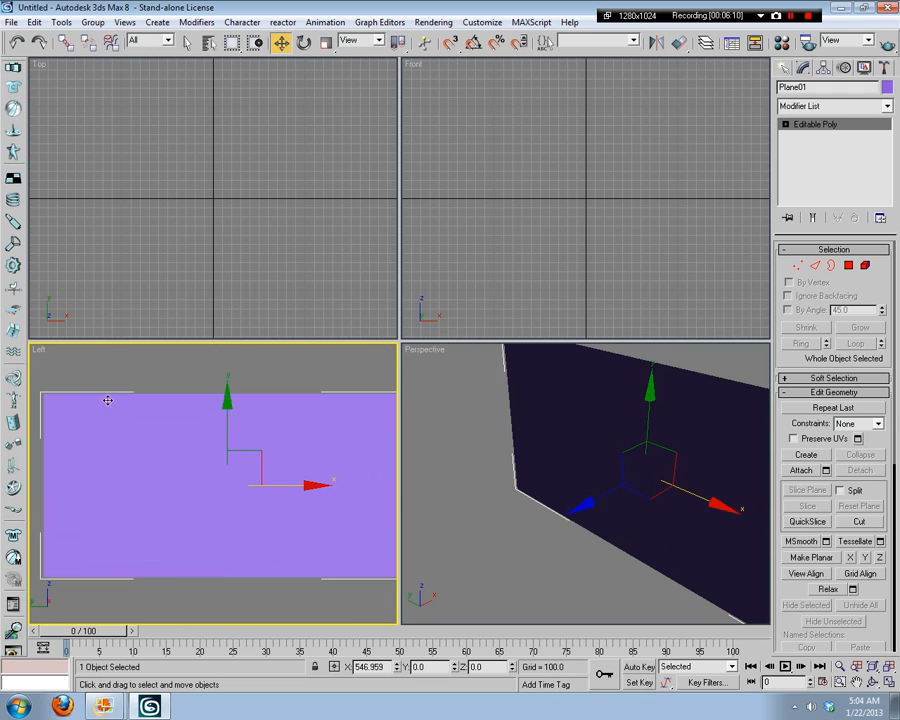
pyautogui.press('m')
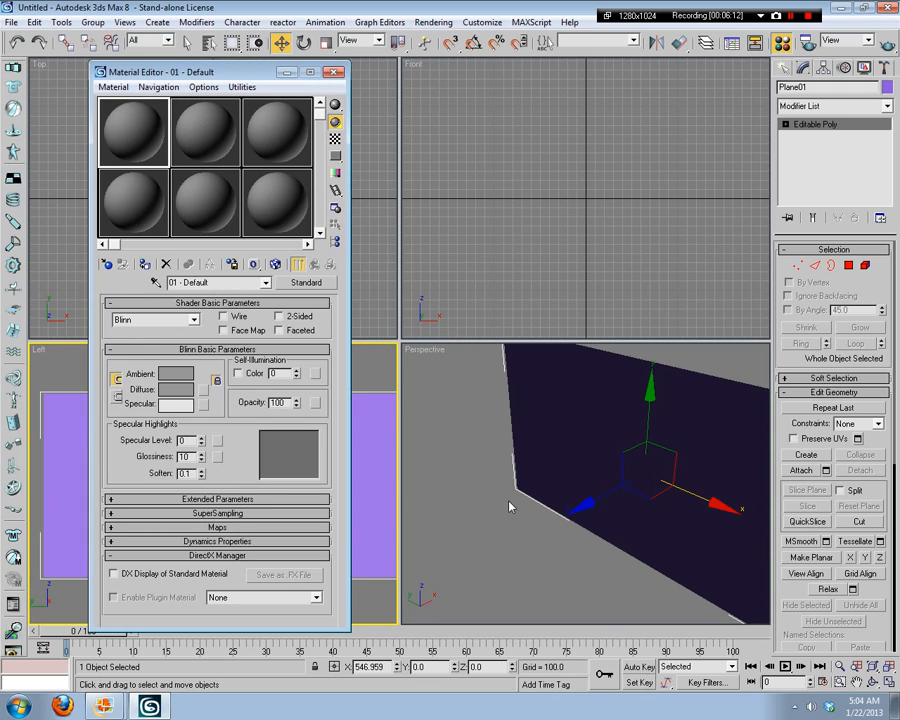
pyautogui.click(205, 391)
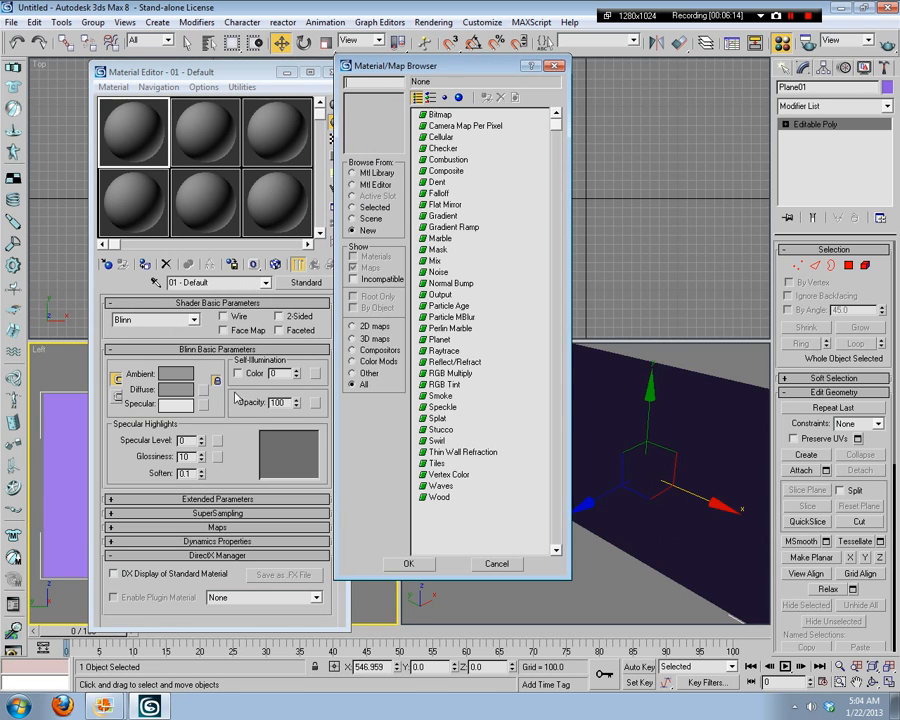
pyautogui.doubleClick(376, 80)
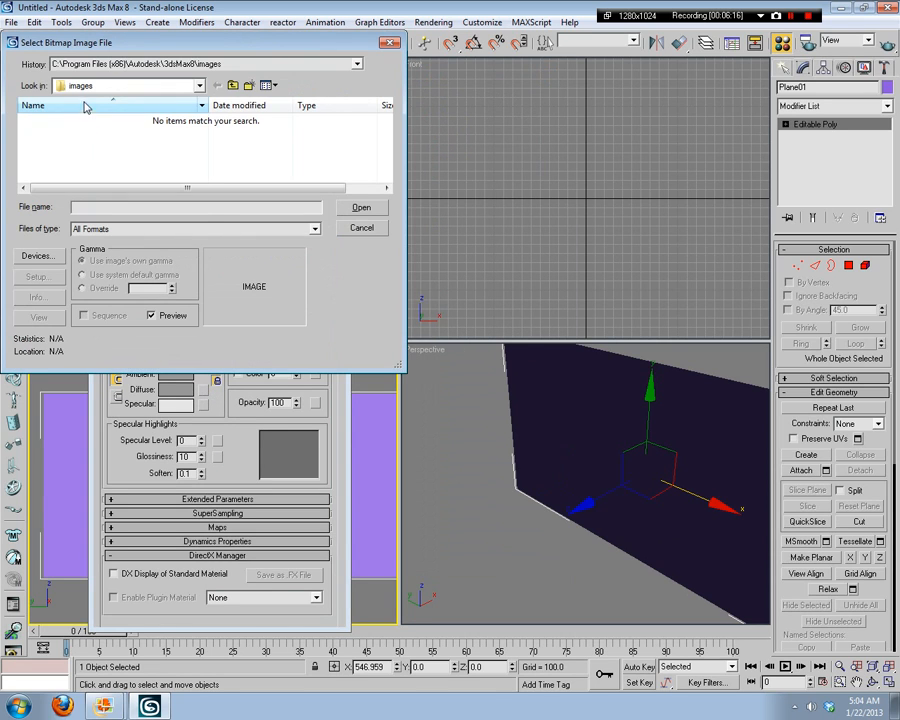
# Step: Load DMR-Weapon-Skin.jpg from the Designated Marksman Rifle folder inside Halo 4 Weapon references as the bitmap image
pyautogui.click(137, 85)
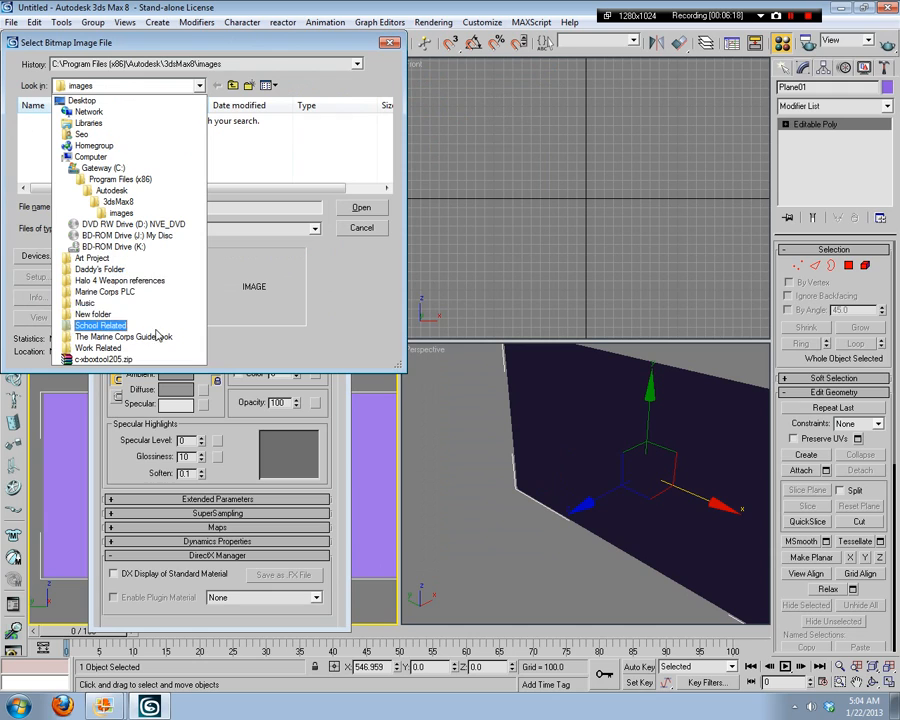
pyautogui.click(118, 280)
pyautogui.click(350, 139)
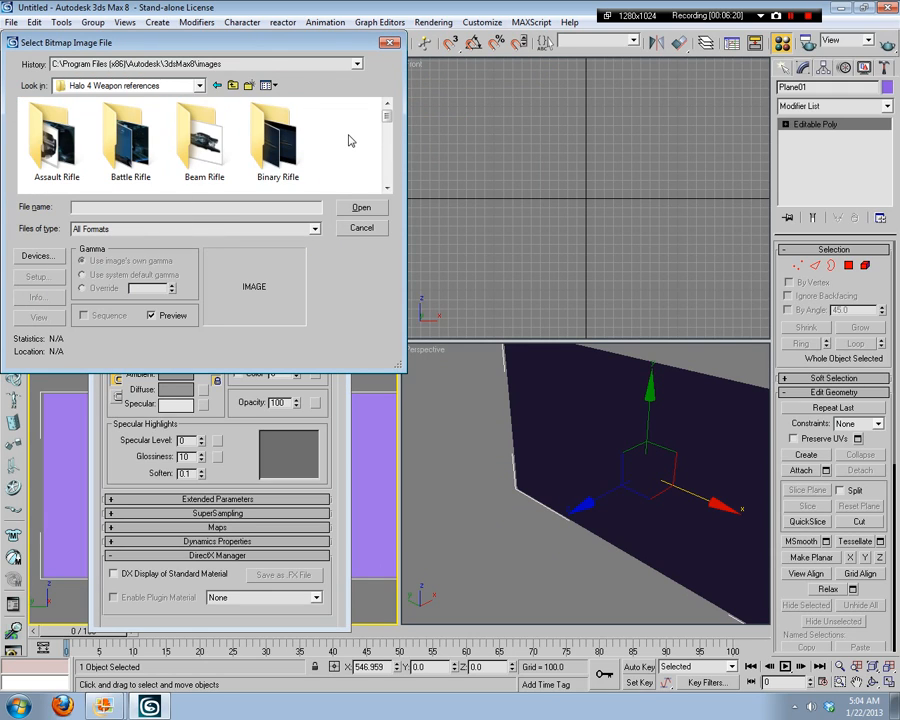
pyautogui.scroll(-1, 350, 140)
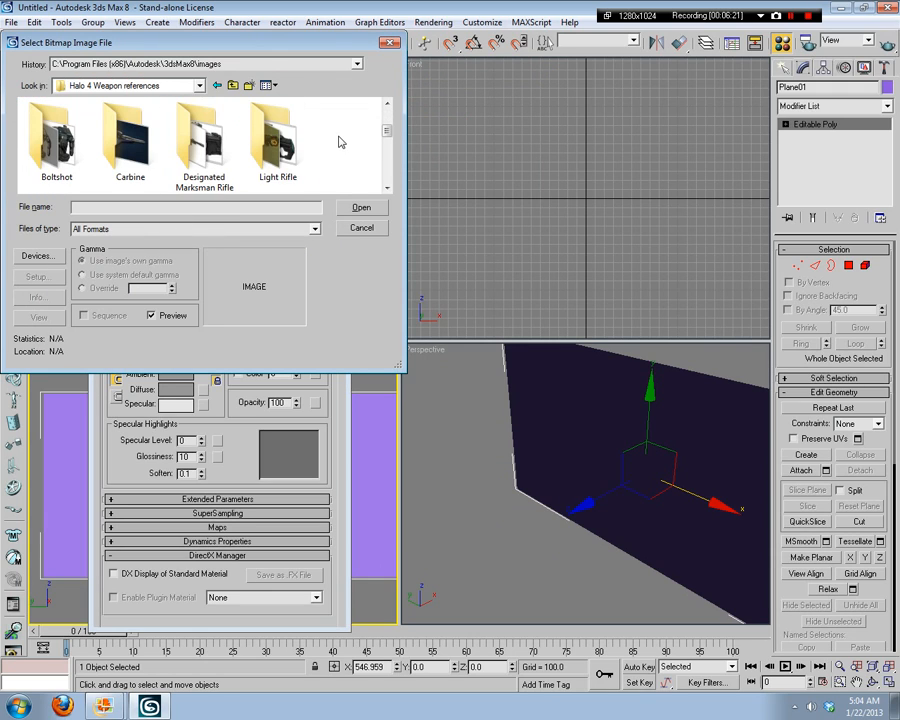
pyautogui.doubleClick(222, 150)
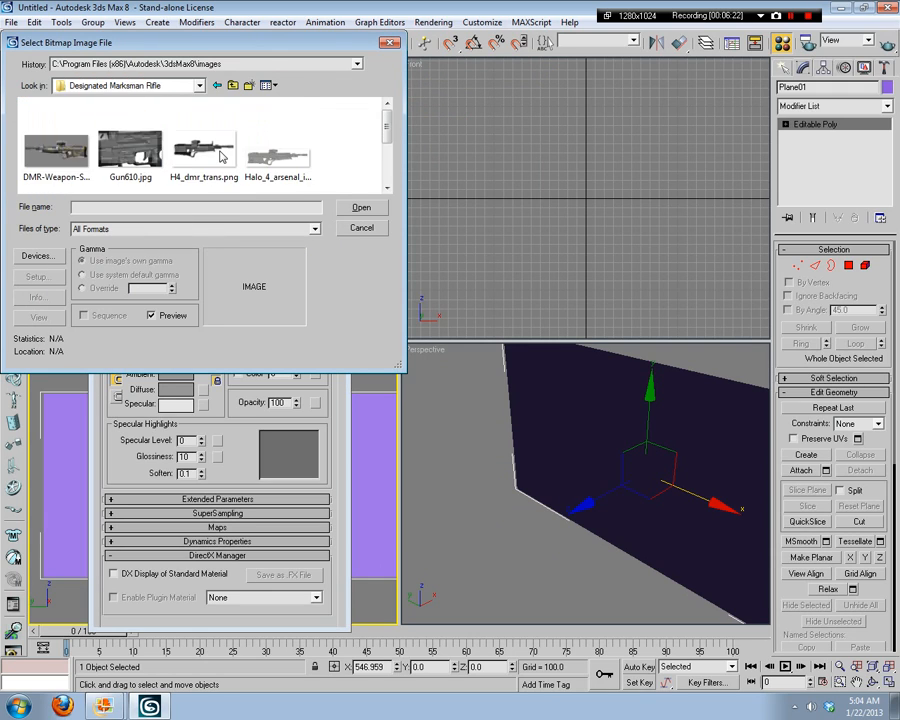
pyautogui.click(72, 160)
pyautogui.doubleClick(68, 158)
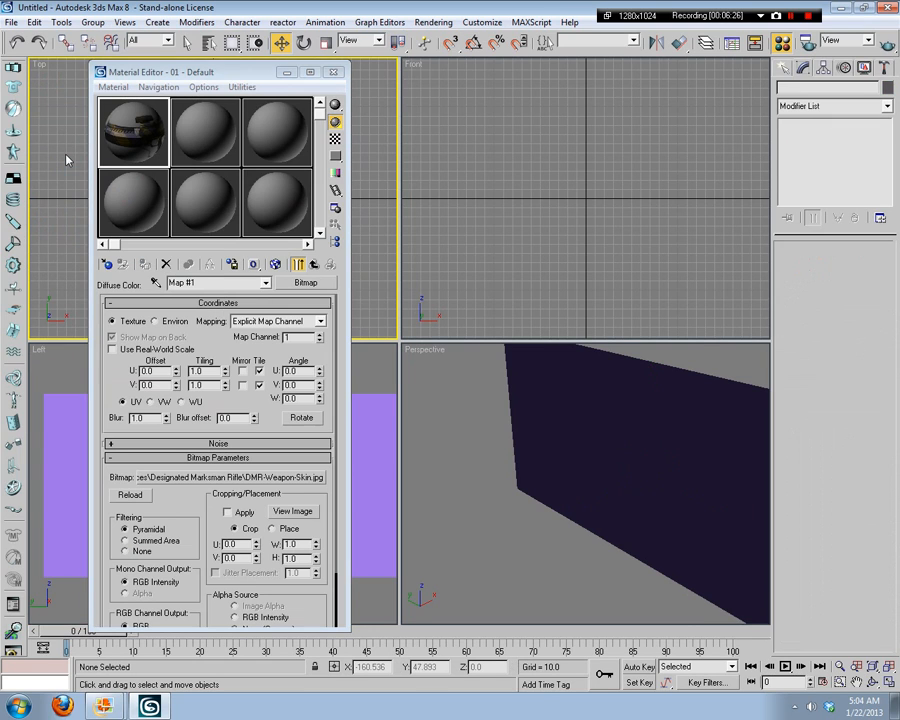
# Step: Show the diffuse map in the viewport, apply the material to the plane in the Left viewport and close the Material Editor
pyautogui.click(275, 264)
pyautogui.click(315, 267)
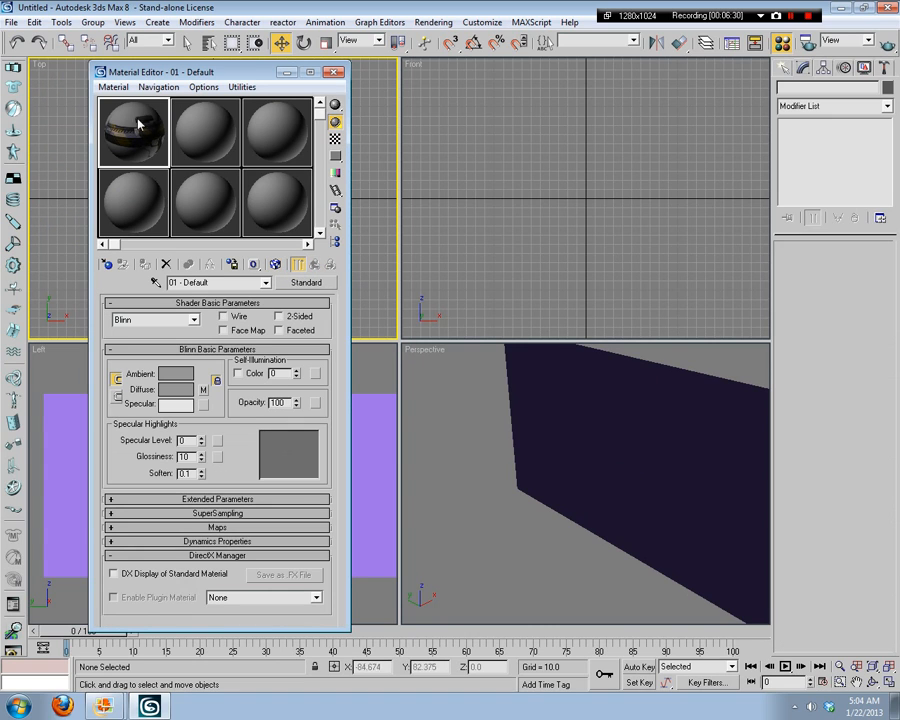
pyautogui.moveTo(201, 73); pyautogui.dragTo(448, 98)
pyautogui.moveTo(390, 160); pyautogui.dragTo(280, 468)
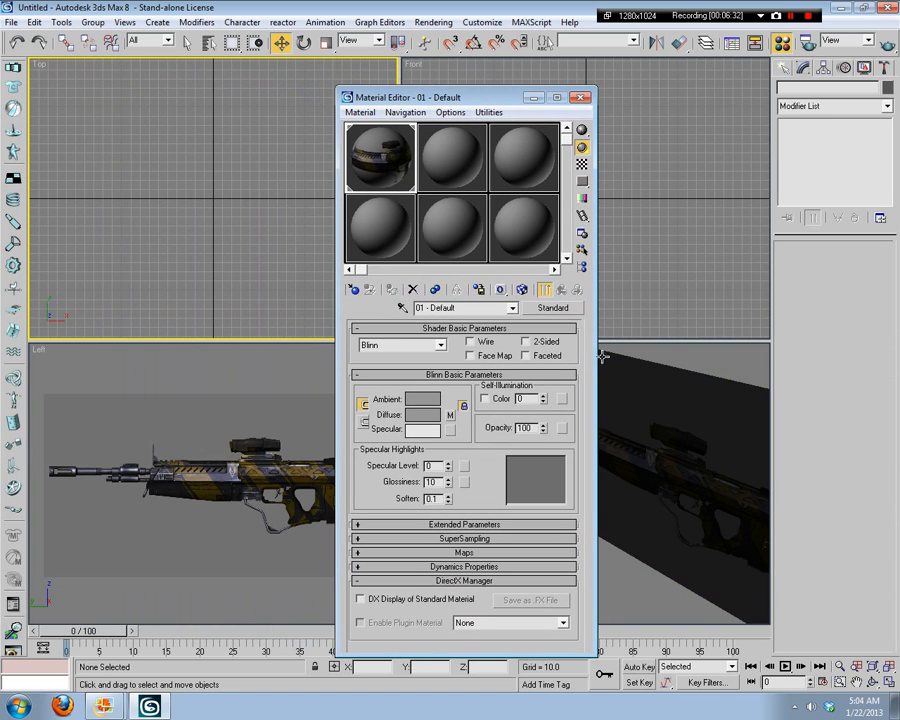
pyautogui.click(582, 98)
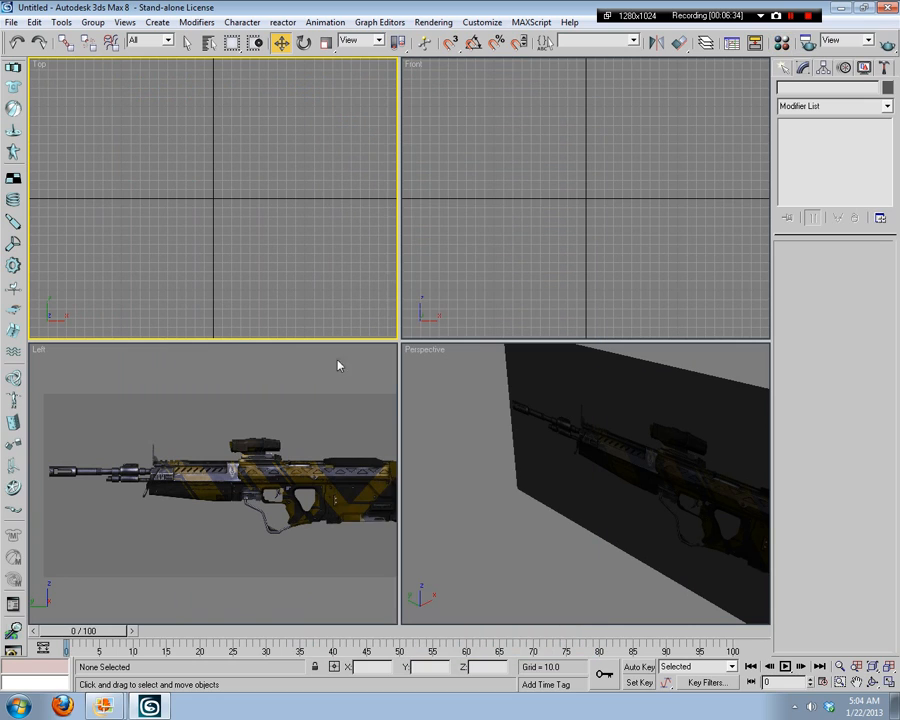
pyautogui.moveTo(212, 425); pyautogui.dragTo(181, 435, button='middle')
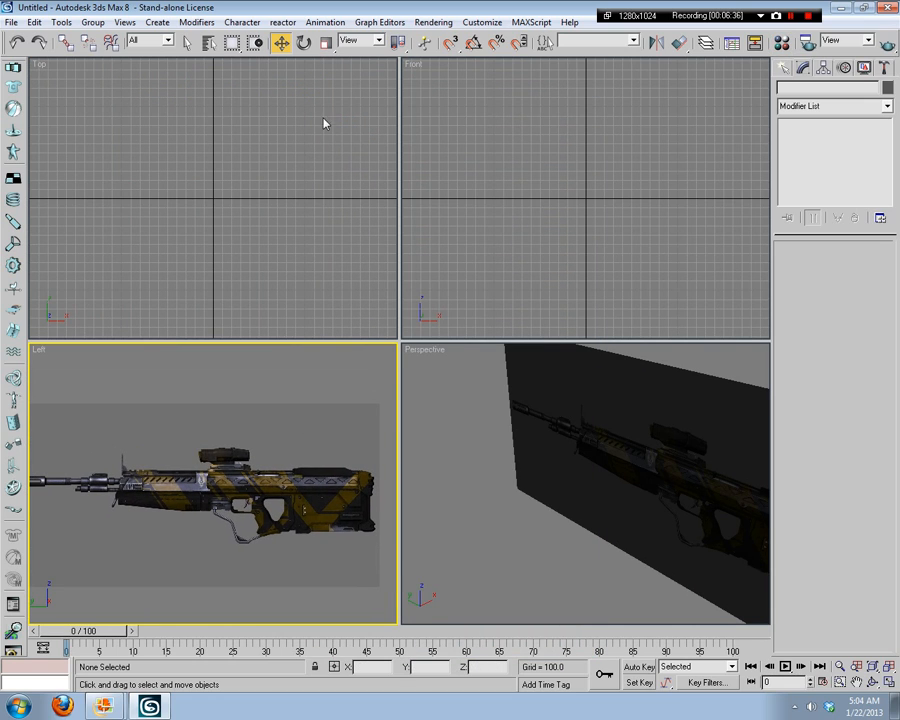
# Step: Check the Direct3D driver's background and download texture size settings in the viewport preferences
pyautogui.click(483, 22)
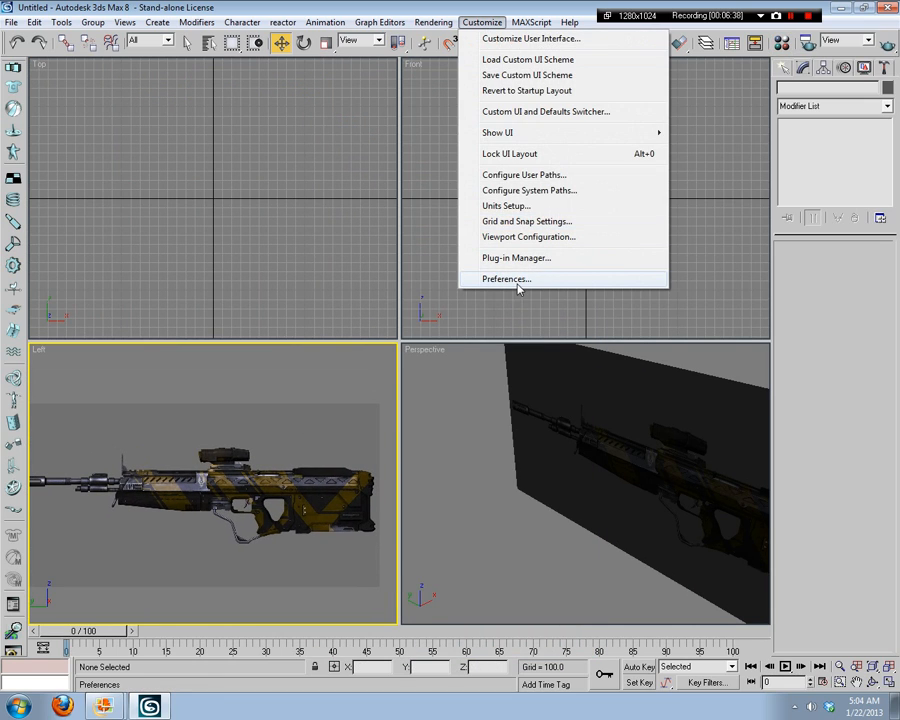
pyautogui.click(516, 282)
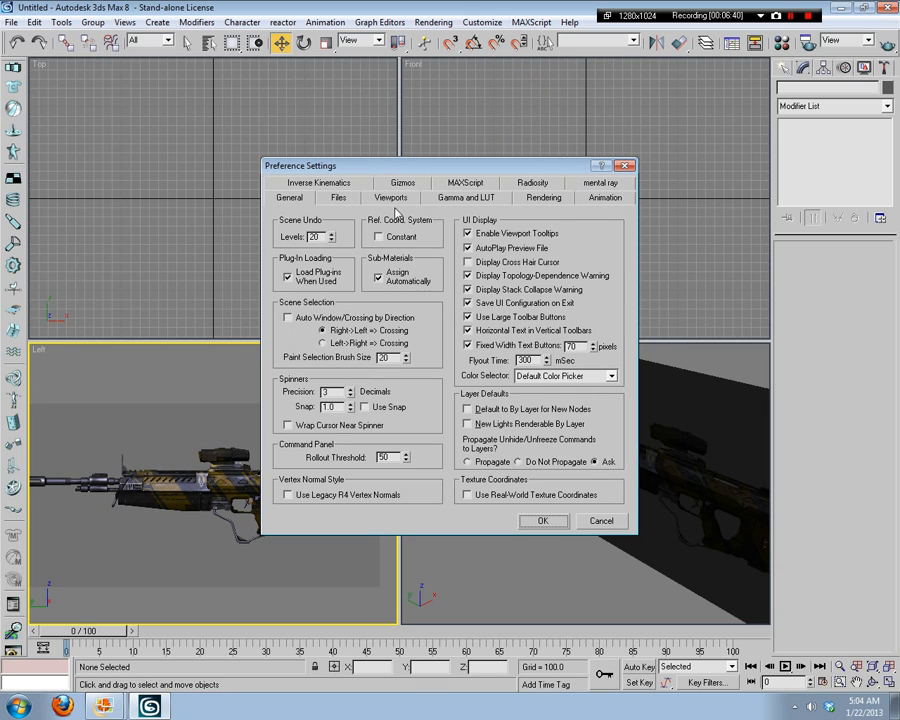
pyautogui.click(392, 198)
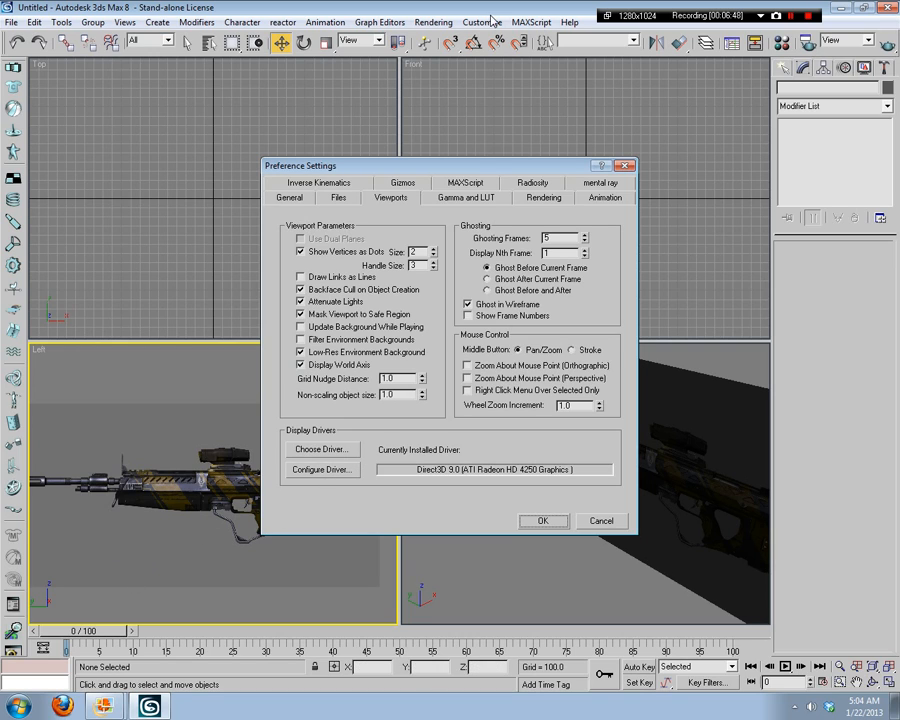
pyautogui.click(320, 470)
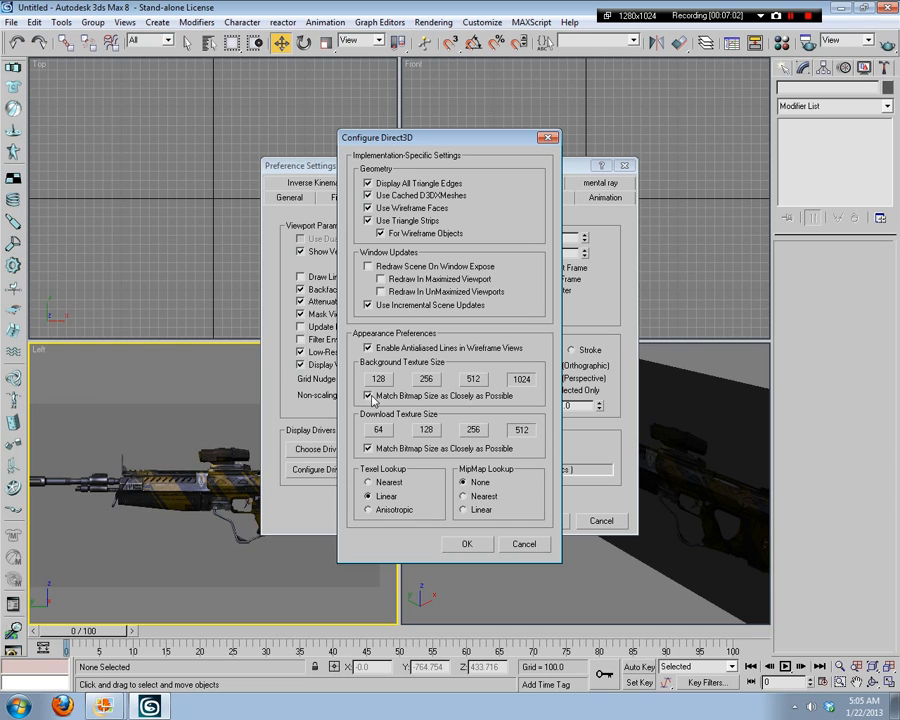
pyautogui.click(468, 546)
pyautogui.click(542, 521)
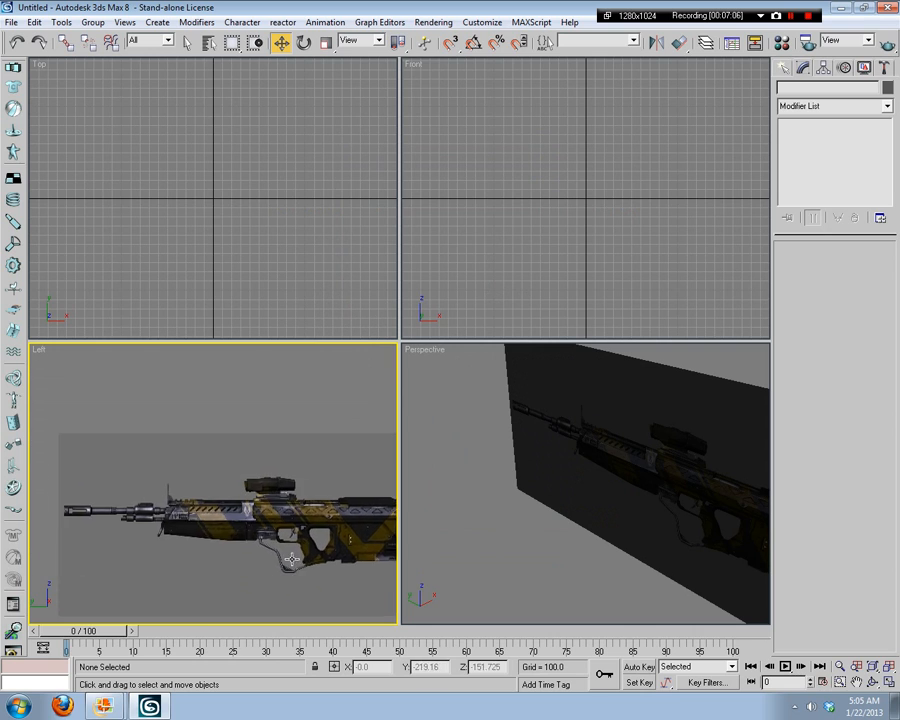
# Step: Freeze the textured reference plane through its object properties, with Show Frozen in Gray turned off
pyautogui.scroll(-3, 291, 559)
pyautogui.click(234, 479)
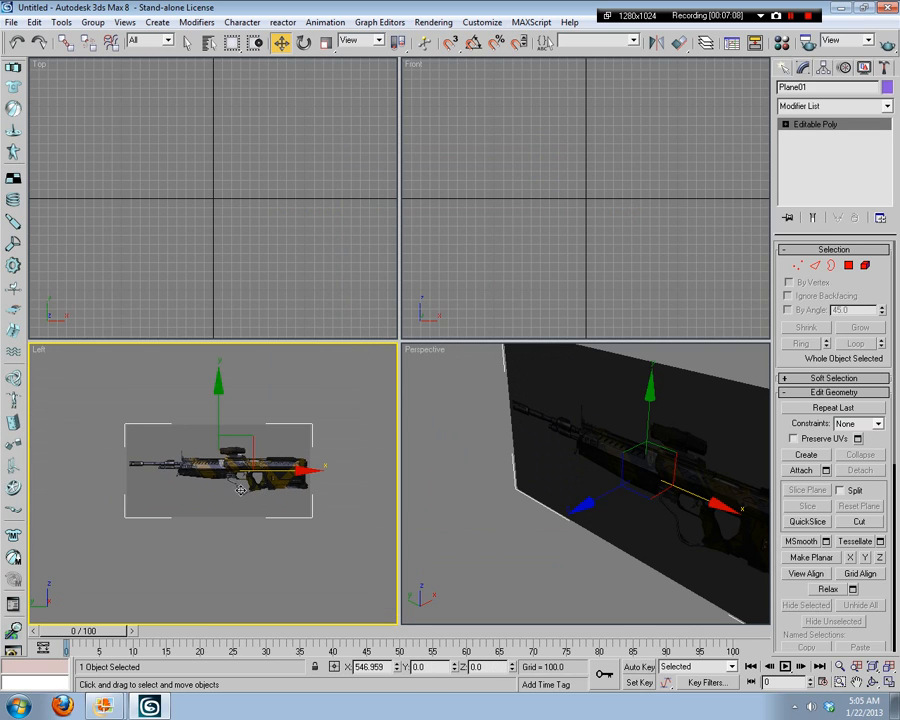
pyautogui.rightClick(231, 470)
pyautogui.click(279, 536)
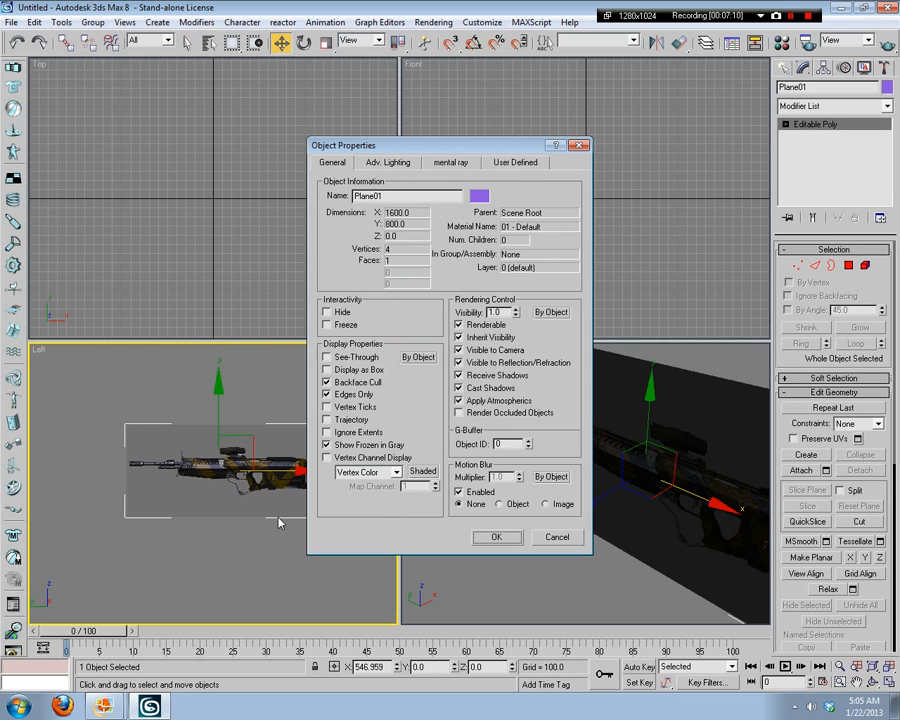
pyautogui.click(345, 325)
pyautogui.click(480, 537)
pyautogui.scroll(4, 205, 532)
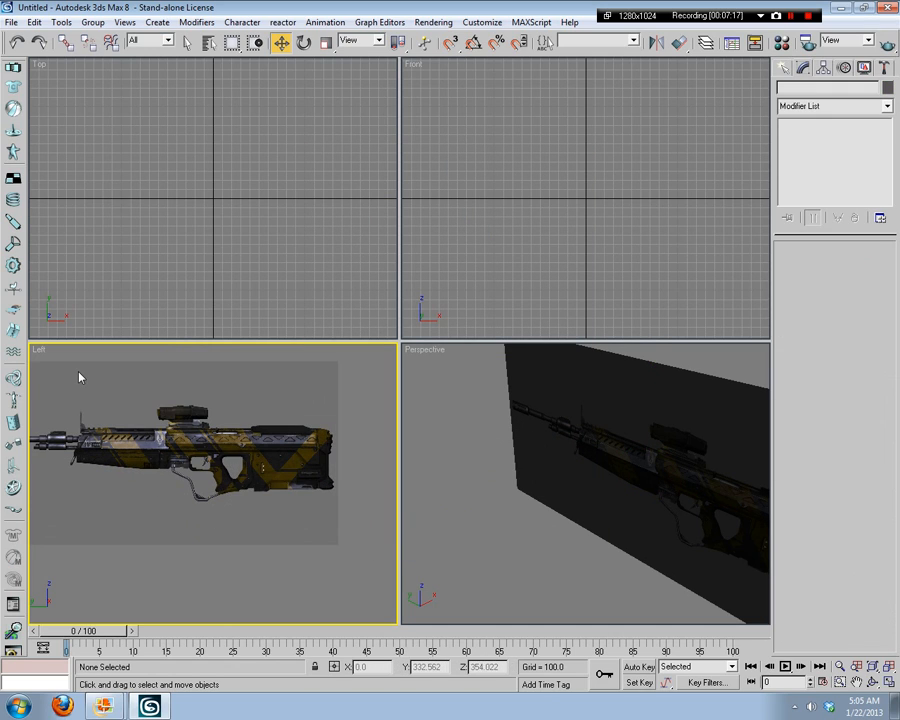
# Step: Start creating another standard primitive with the Plane tool
pyautogui.click(784, 67)
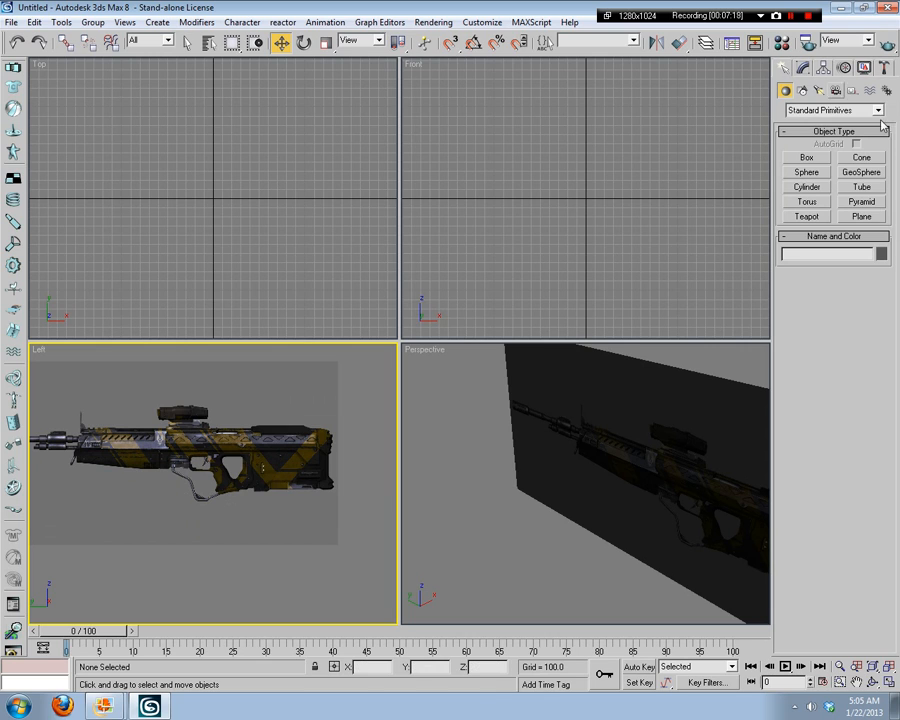
pyautogui.click(862, 216)
# Step: Examine the rifle reference in the Left viewport from the stock and grip to the foregrip and barrel
pyautogui.moveTo(327, 511); pyautogui.dragTo(225, 502, button='middle')
pyautogui.moveTo(145, 530); pyautogui.dragTo(176, 518, button='middle')
pyautogui.scroll(8, 175, 518)
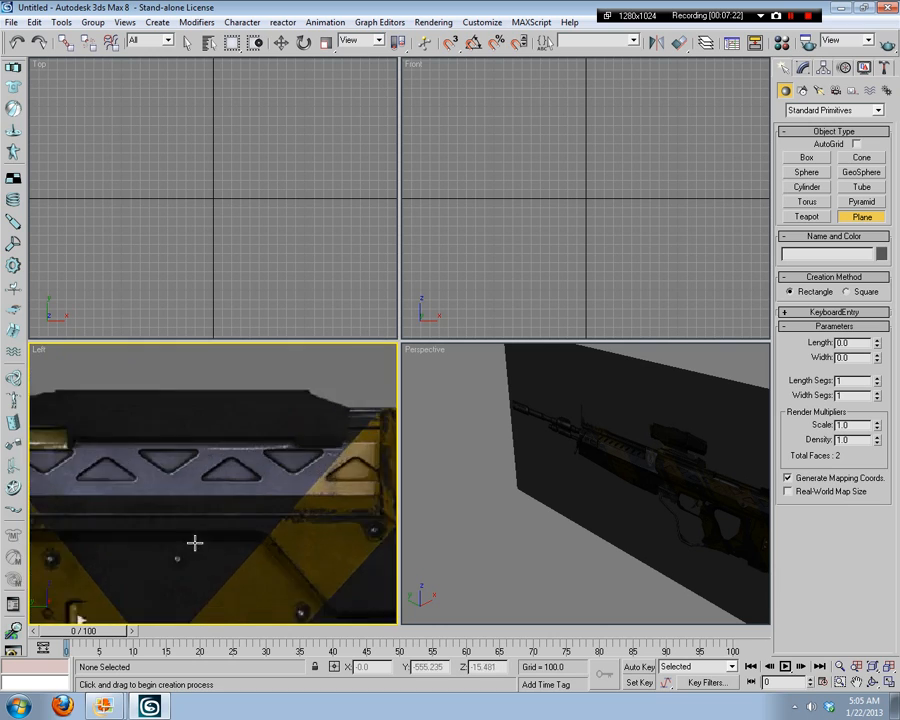
pyautogui.moveTo(242, 541)
pyautogui.mouseDown(button='middle')
pyautogui.moveTo(267, 482)
pyautogui.moveTo(259, 536)
pyautogui.mouseUp(button='middle')
pyautogui.scroll(2, 245, 518)
pyautogui.scroll(-4, 219, 489)
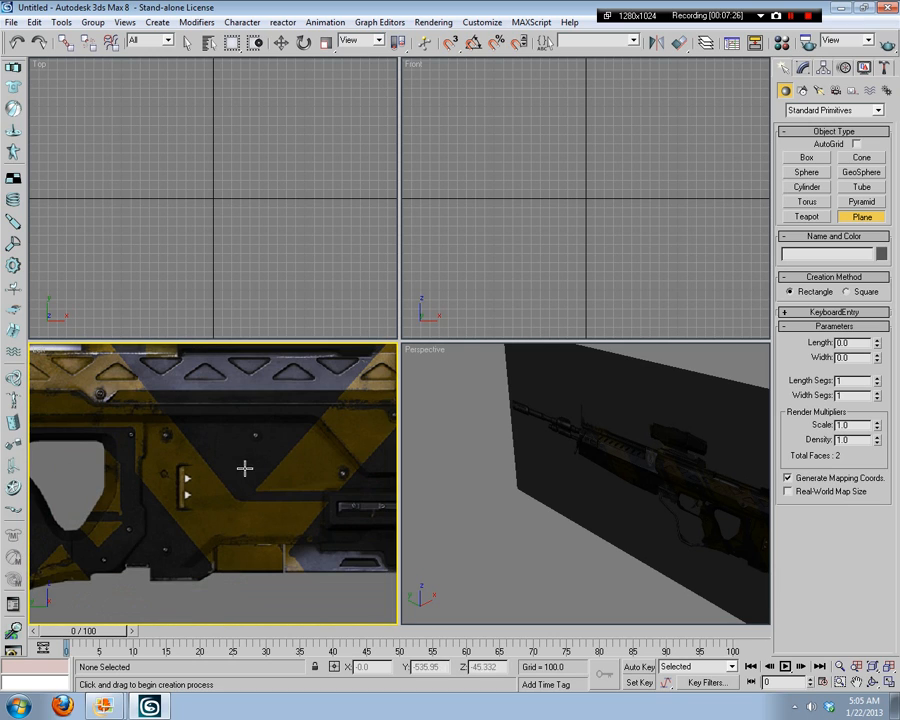
pyautogui.moveTo(244, 468); pyautogui.dragTo(226, 555, button='middle')
pyautogui.moveTo(197, 477); pyautogui.dragTo(296, 508, button='middle')
pyautogui.moveTo(183, 508); pyautogui.dragTo(168, 479, button='middle')
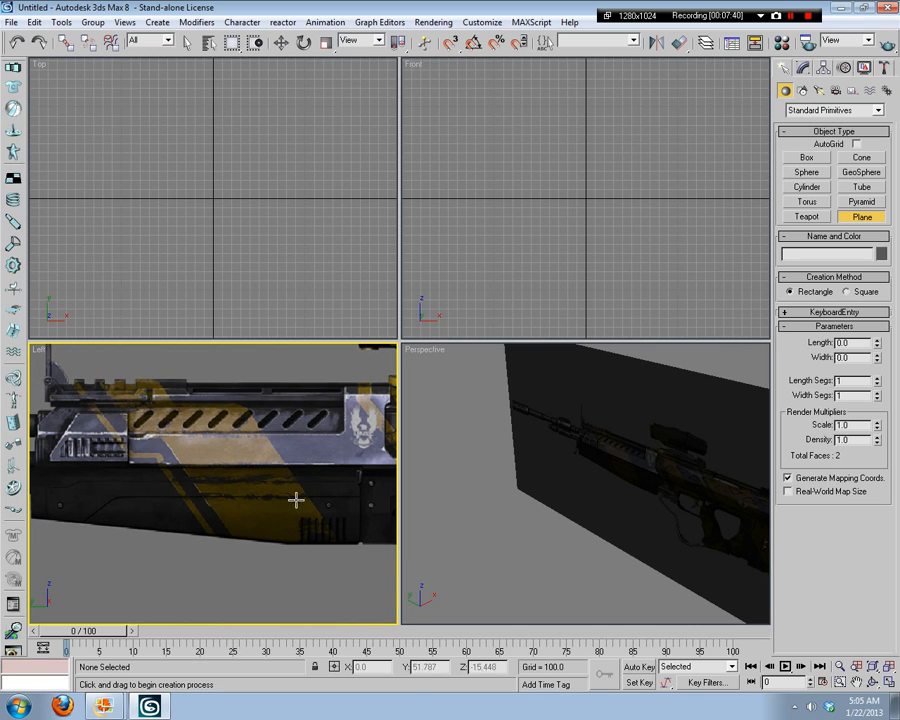
pyautogui.moveTo(296, 499); pyautogui.dragTo(197, 472, button='middle')
pyautogui.moveTo(264, 489); pyautogui.dragTo(197, 504, button='middle')
pyautogui.moveTo(346, 511); pyautogui.dragTo(246, 497, button='middle')
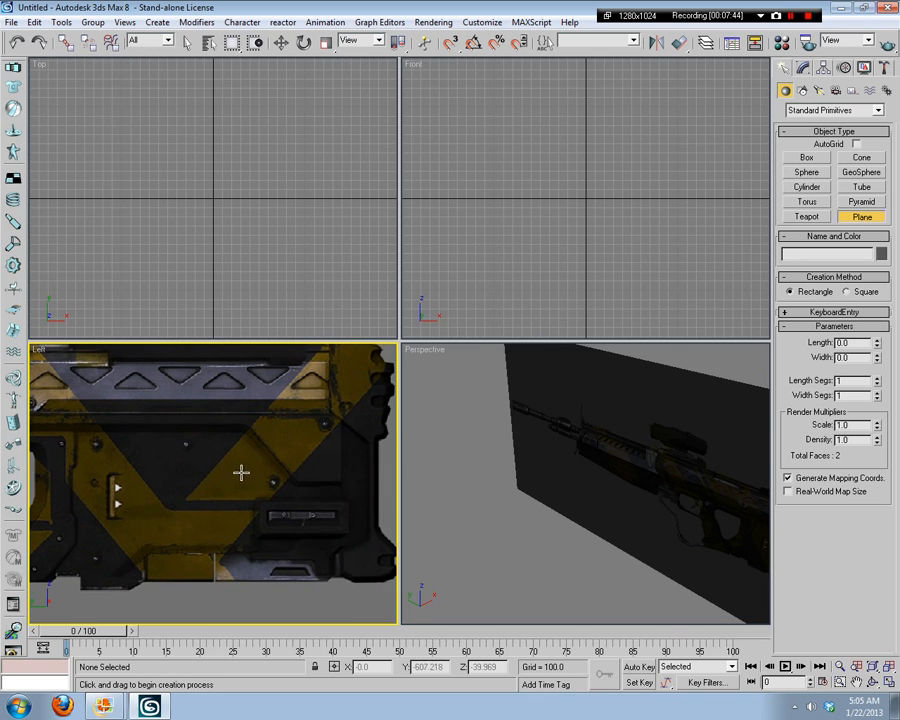
pyautogui.scroll(-4, 241, 472)
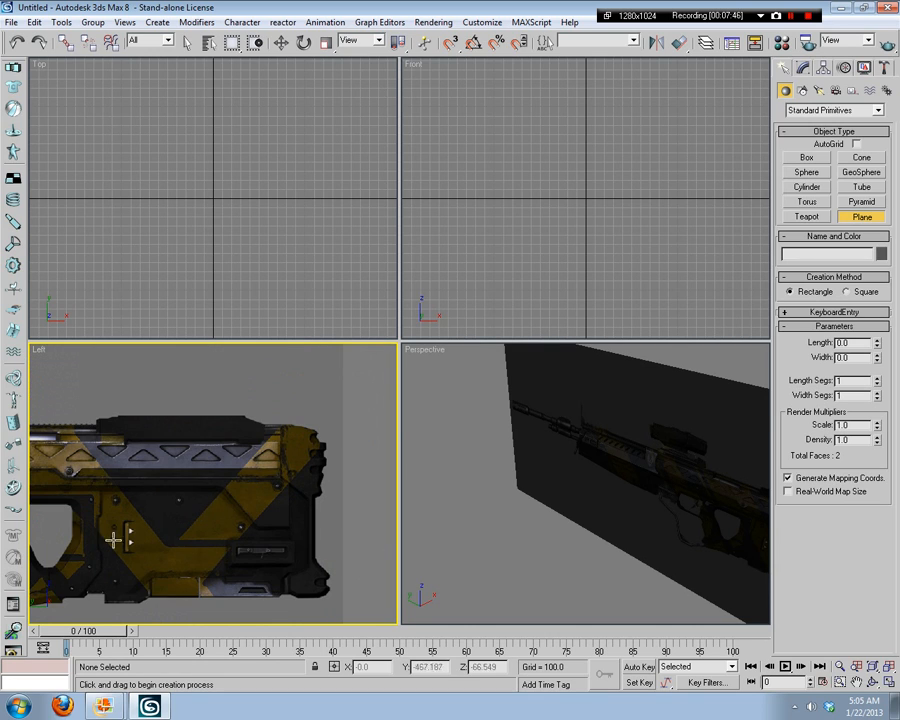
pyautogui.moveTo(113, 540); pyautogui.dragTo(330, 498, button='middle')
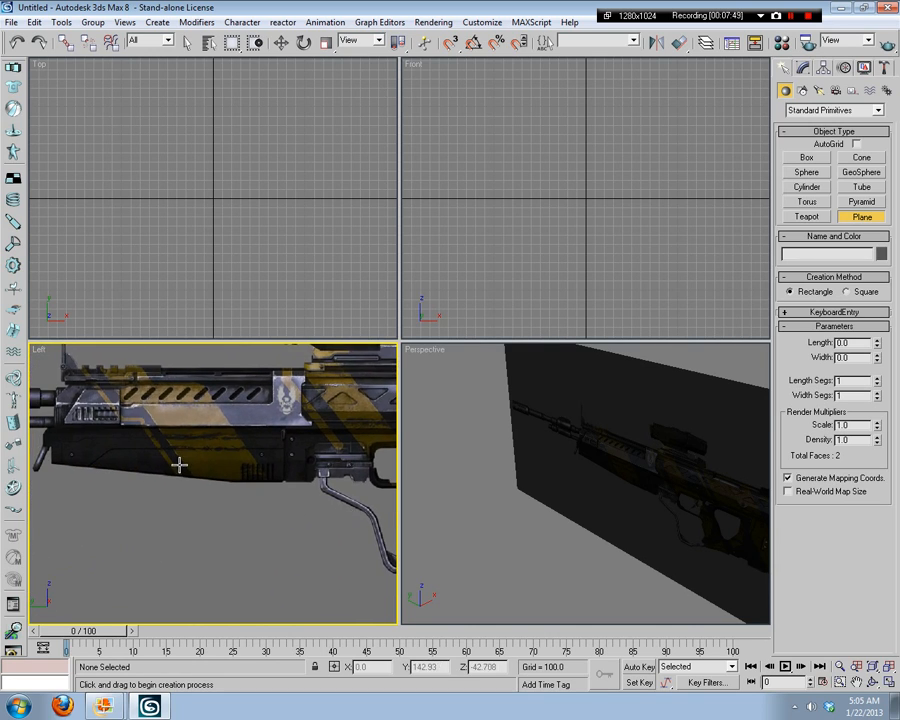
pyautogui.moveTo(306, 434); pyautogui.dragTo(70, 430, button='middle')
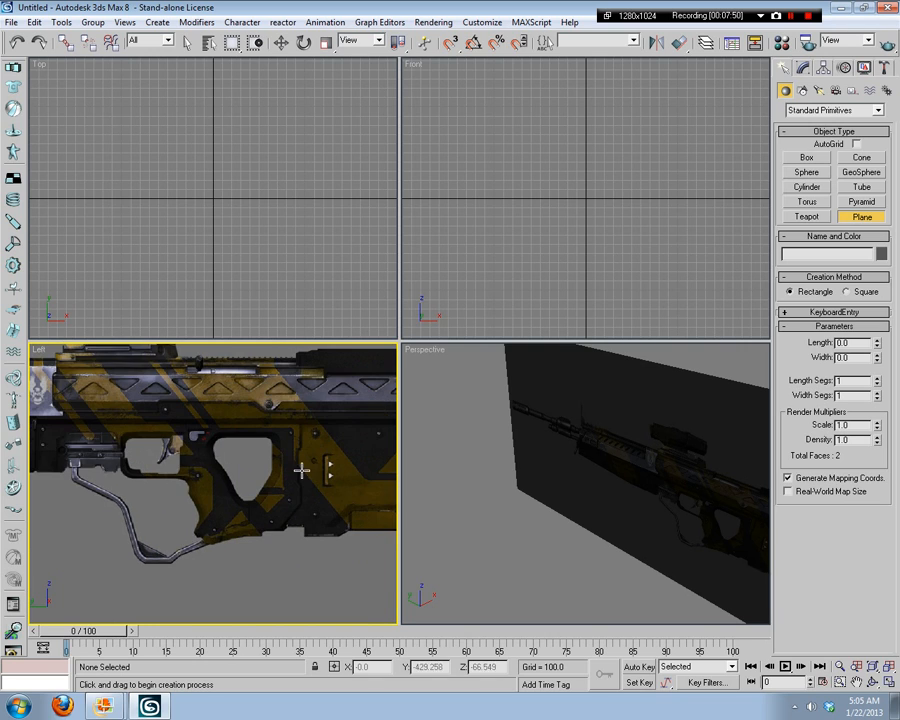
pyautogui.moveTo(301, 468); pyautogui.dragTo(204, 482, button='middle')
pyautogui.scroll(3, 308, 481)
pyautogui.scroll(-1, 311, 494)
pyautogui.moveTo(338, 498); pyautogui.dragTo(228, 471, button='middle')
pyautogui.scroll(-2, 196, 502)
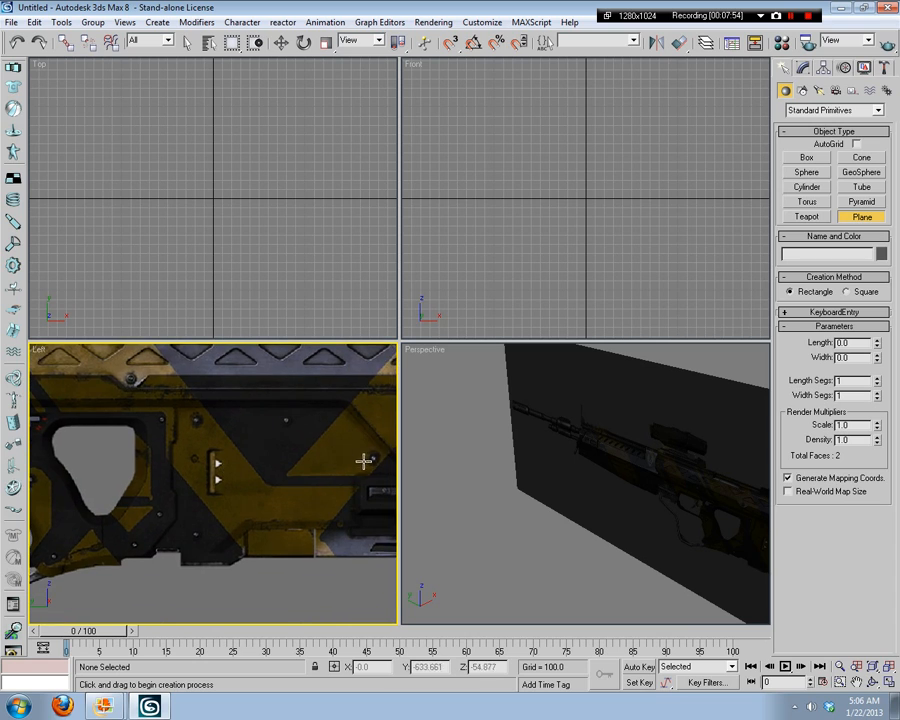
pyautogui.moveTo(363, 460); pyautogui.dragTo(387, 456, button='middle')
pyautogui.moveTo(135, 458); pyautogui.dragTo(271, 458, button='middle')
pyautogui.moveTo(72, 486); pyautogui.dragTo(263, 488, button='middle')
pyautogui.scroll(-3, 263, 488)
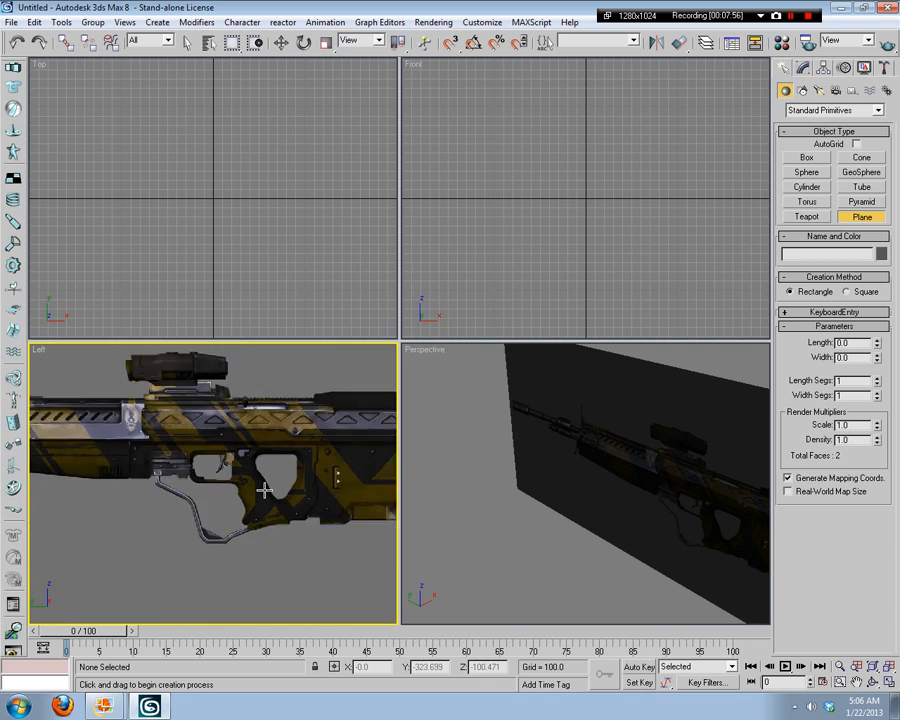
pyautogui.scroll(-2, 263, 488)
pyautogui.moveTo(112, 497); pyautogui.dragTo(280, 519, button='middle')
pyautogui.scroll(3, 215, 494)
pyautogui.scroll(-2, 278, 517)
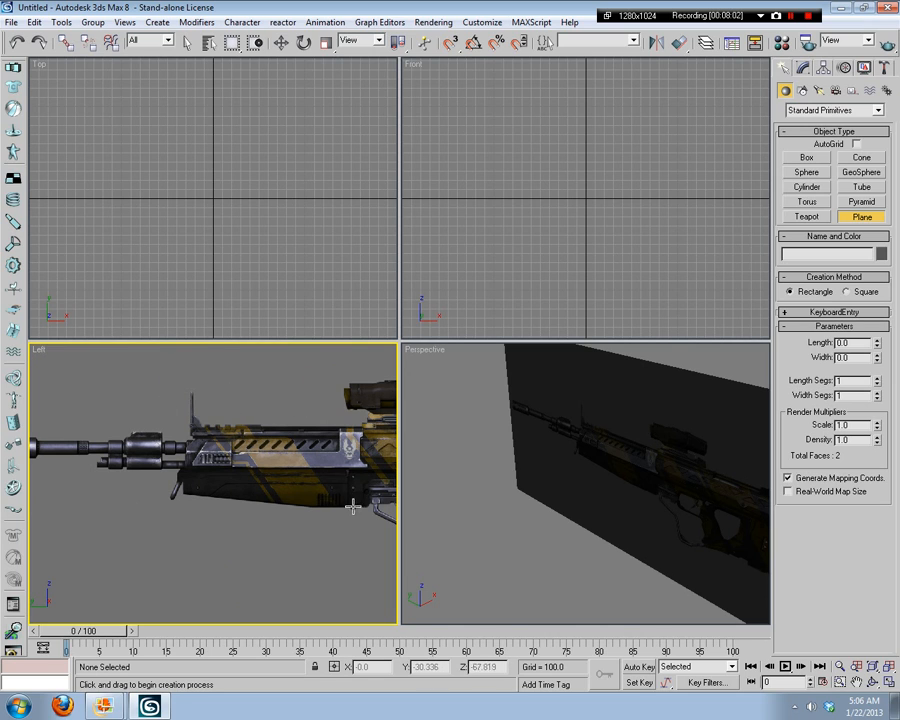
# Step: Draw a plane about 84 long and 124 wide over the rifle's rear body panel behind the grip in the Left viewport
pyautogui.moveTo(376, 501); pyautogui.dragTo(142, 502, button='middle')
pyautogui.moveTo(352, 511); pyautogui.dragTo(281, 491, button='middle')
pyautogui.scroll(4, 282, 489)
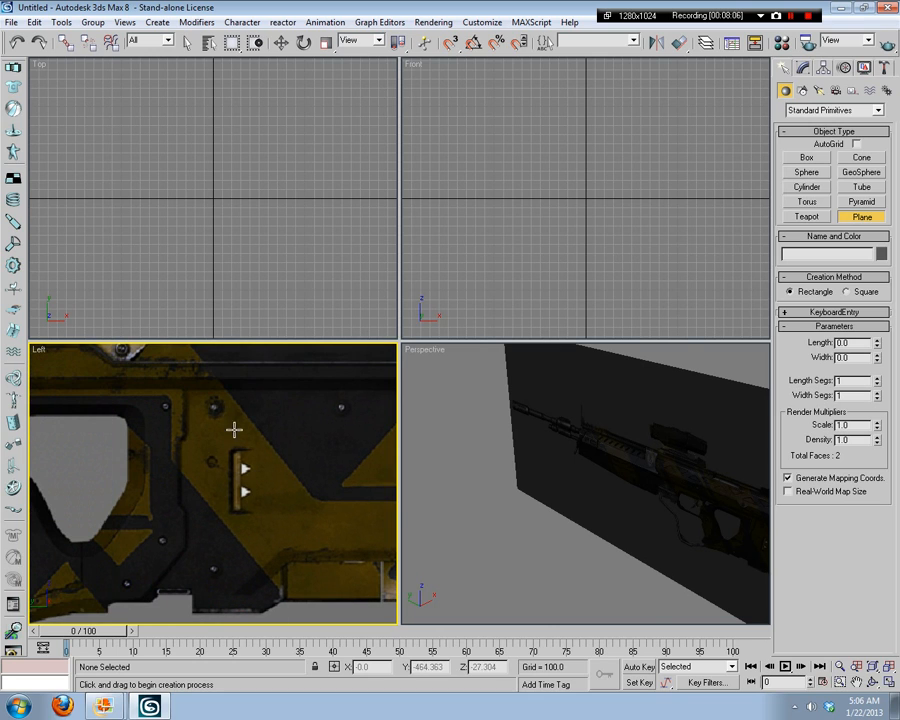
pyautogui.moveTo(226, 421); pyautogui.dragTo(385, 531)
pyautogui.moveTo(347, 533); pyautogui.dragTo(269, 542, button='middle')
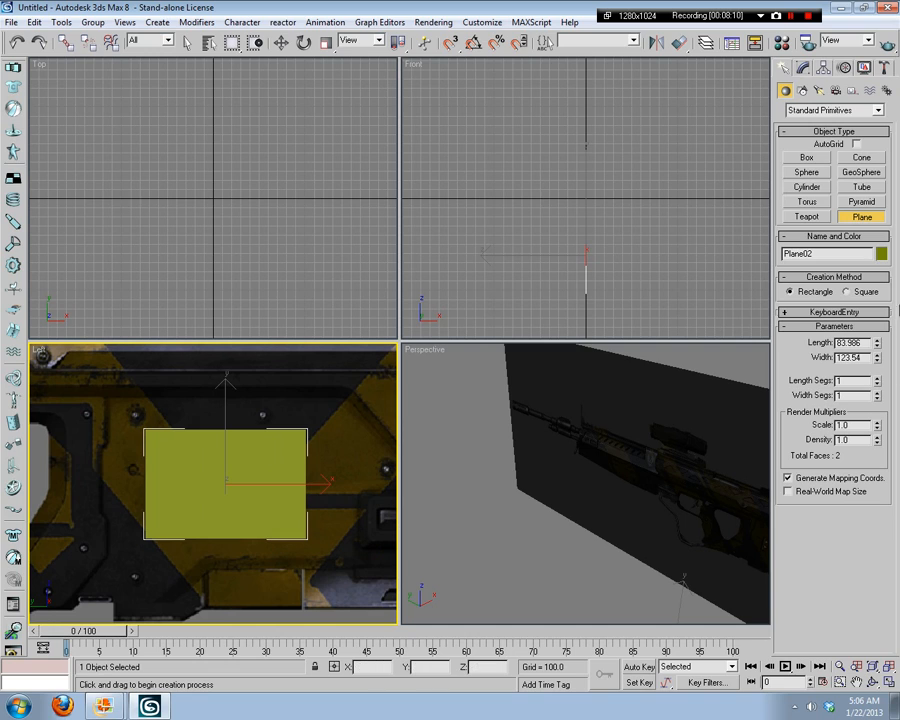
# Step: Change the plane's object color to the dark gray swatch in the 3ds Max palette
pyautogui.click(881, 254)
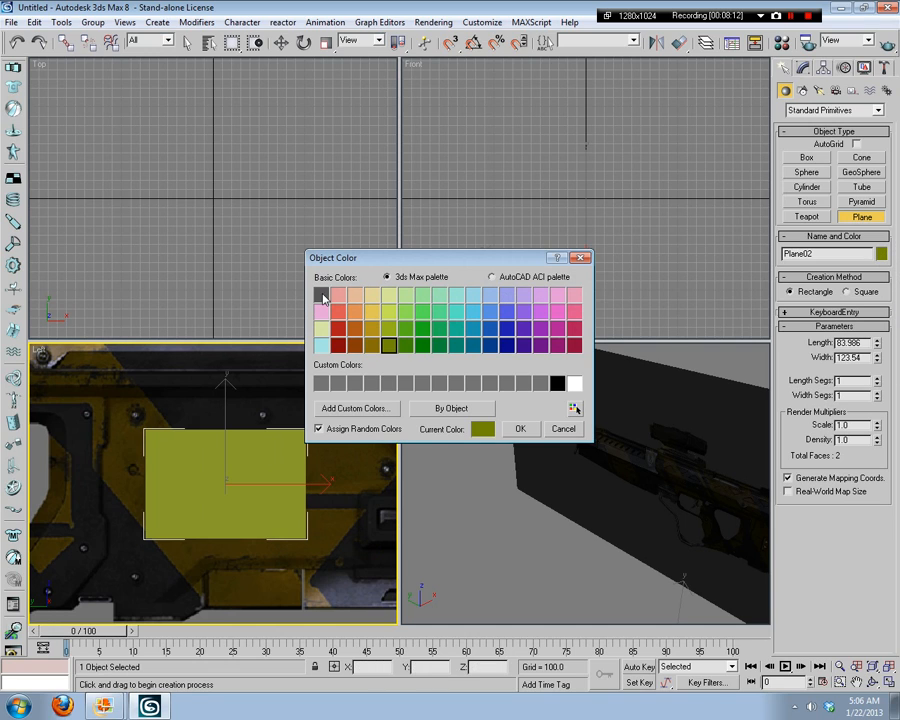
pyautogui.click(321, 295)
pyautogui.click(520, 429)
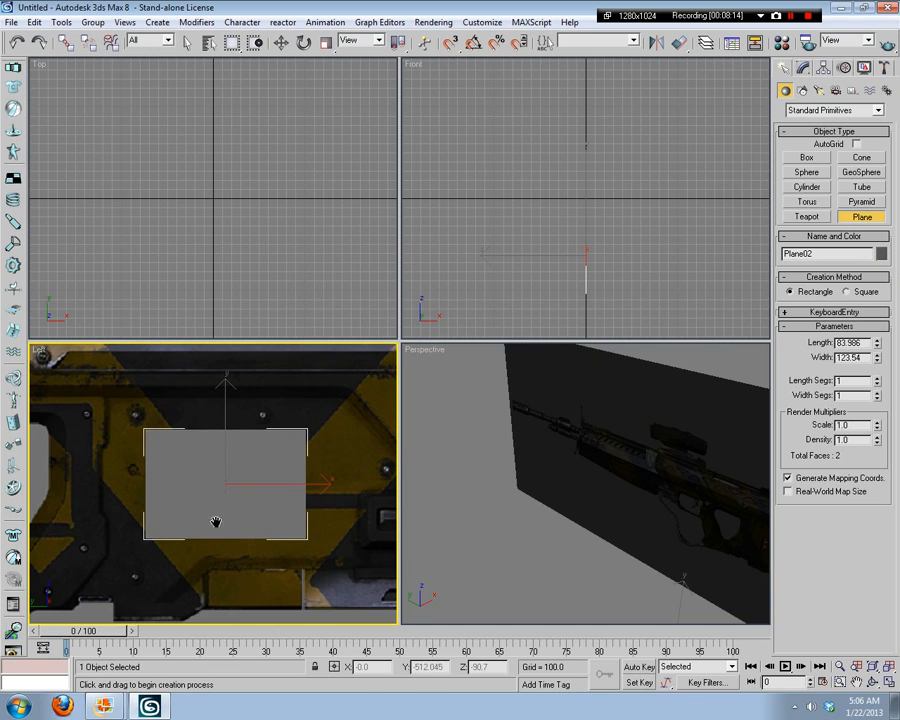
# Step: Assign the second blank sample material, 02 - Default, to the new plane in the Left viewport
pyautogui.moveTo(215, 522); pyautogui.dragTo(140, 512, button='middle')
pyautogui.scroll(2, 206, 476)
pyautogui.scroll(-2, 206, 476)
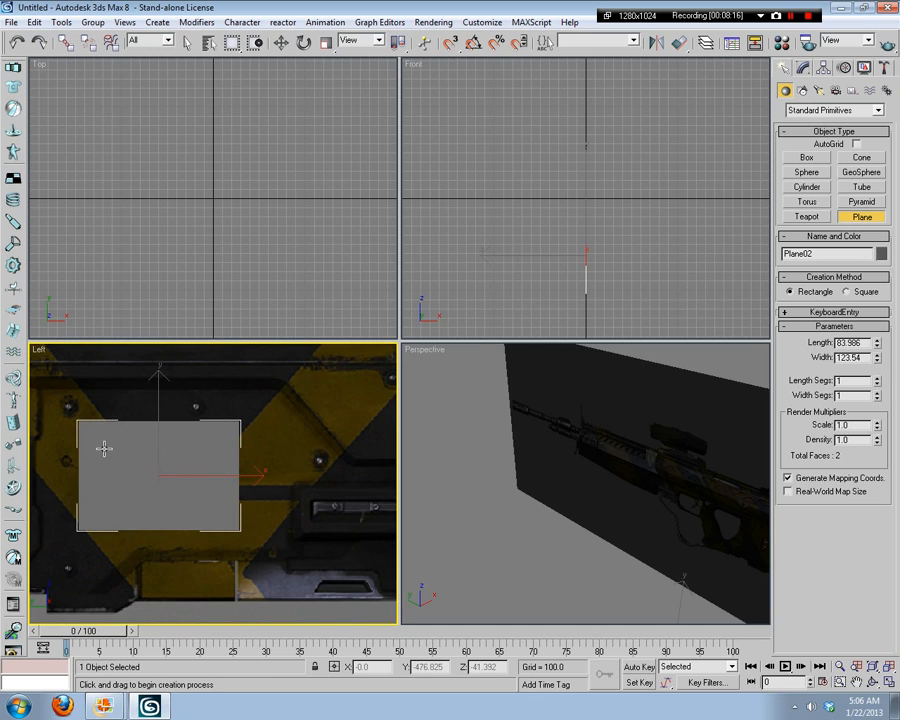
pyautogui.press('m')
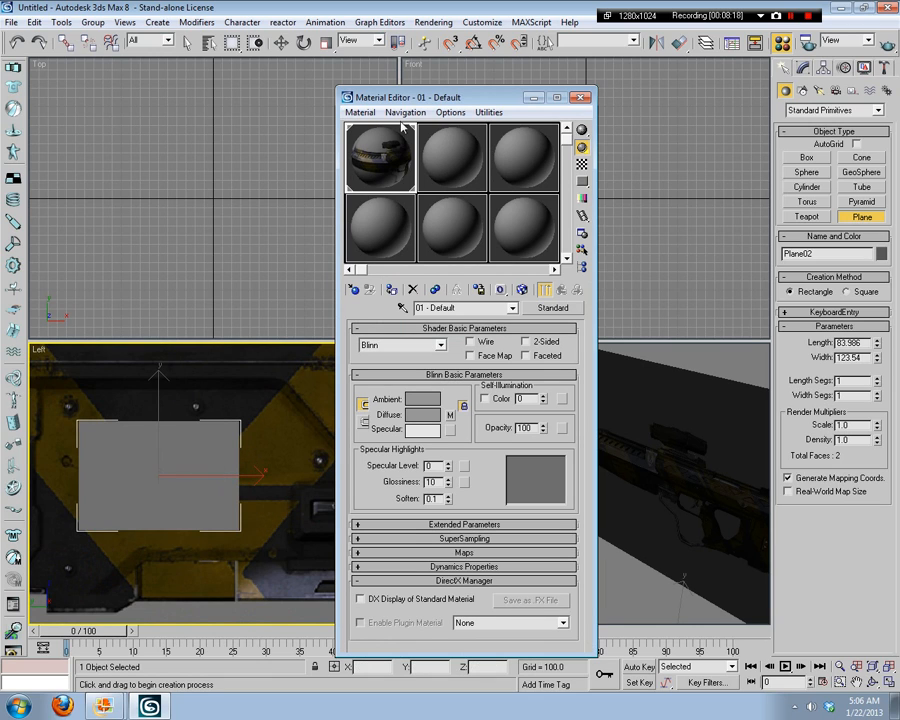
pyautogui.click(460, 145)
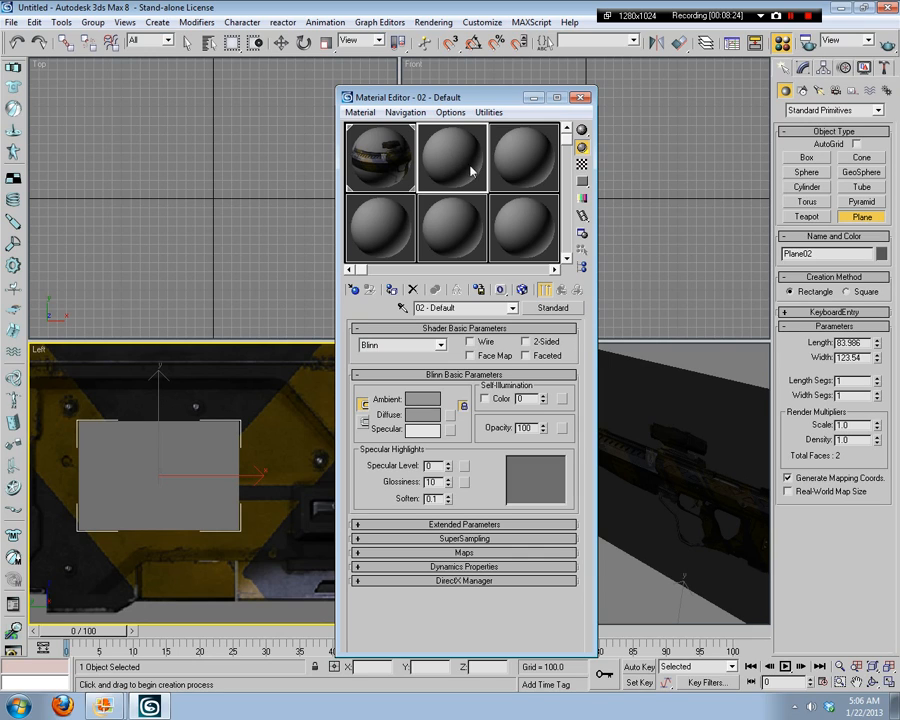
pyautogui.moveTo(470, 172); pyautogui.dragTo(181, 458)
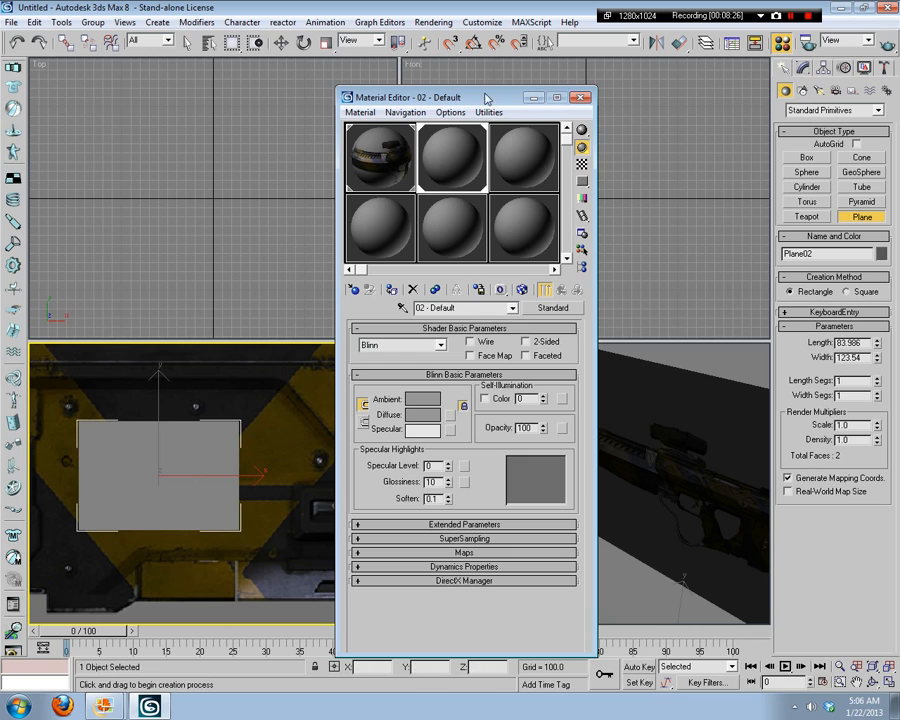
pyautogui.moveTo(487, 97); pyautogui.dragTo(337, 91)
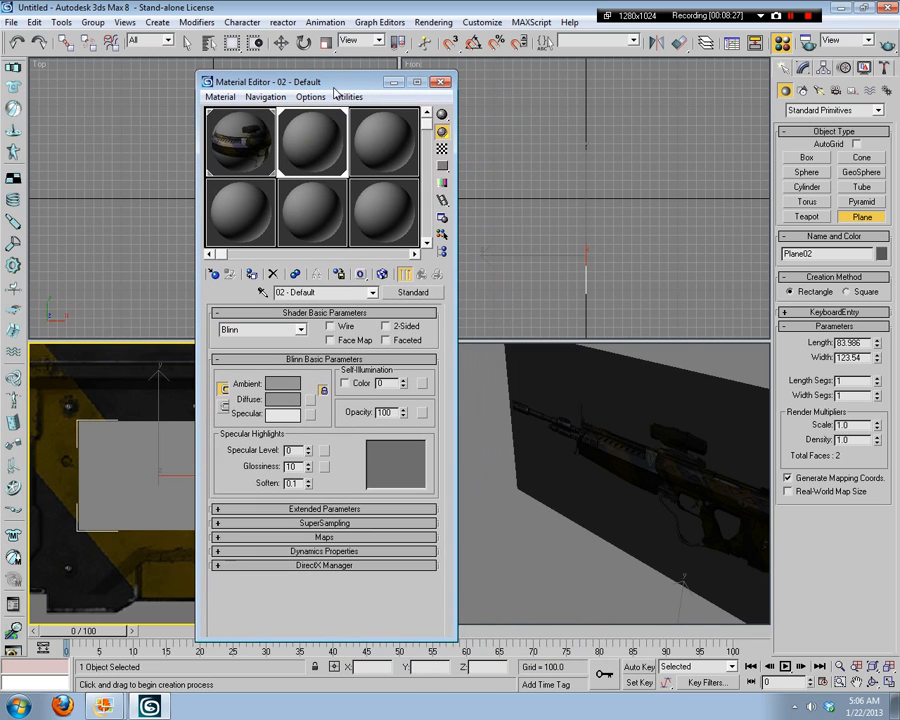
pyautogui.click(440, 83)
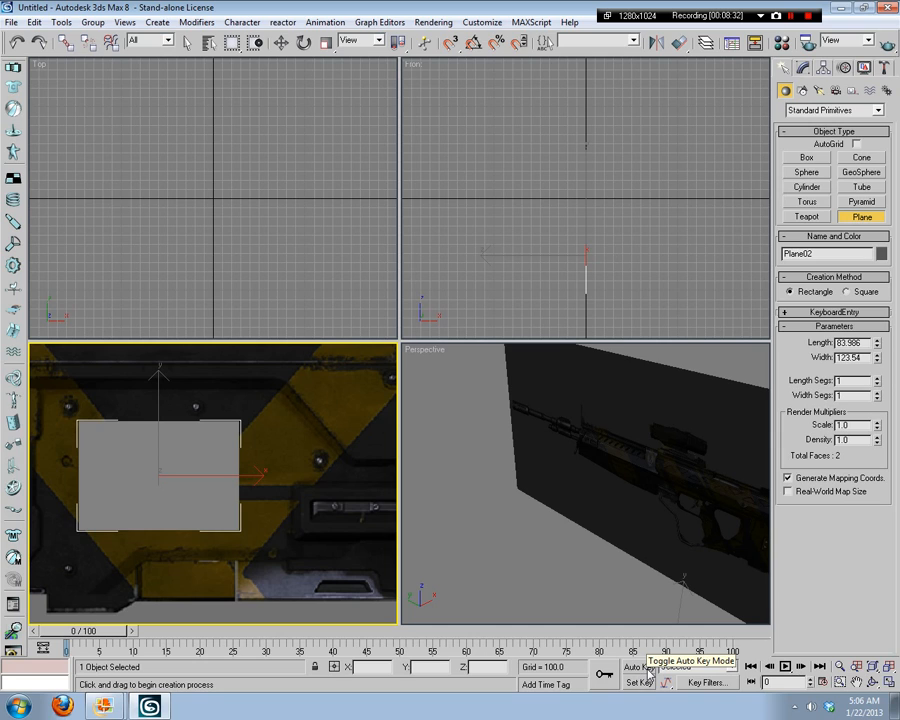
# Step: Turn on Auto Key and set the plane material's opacity to 50 at frame 1
pyautogui.click(645, 668)
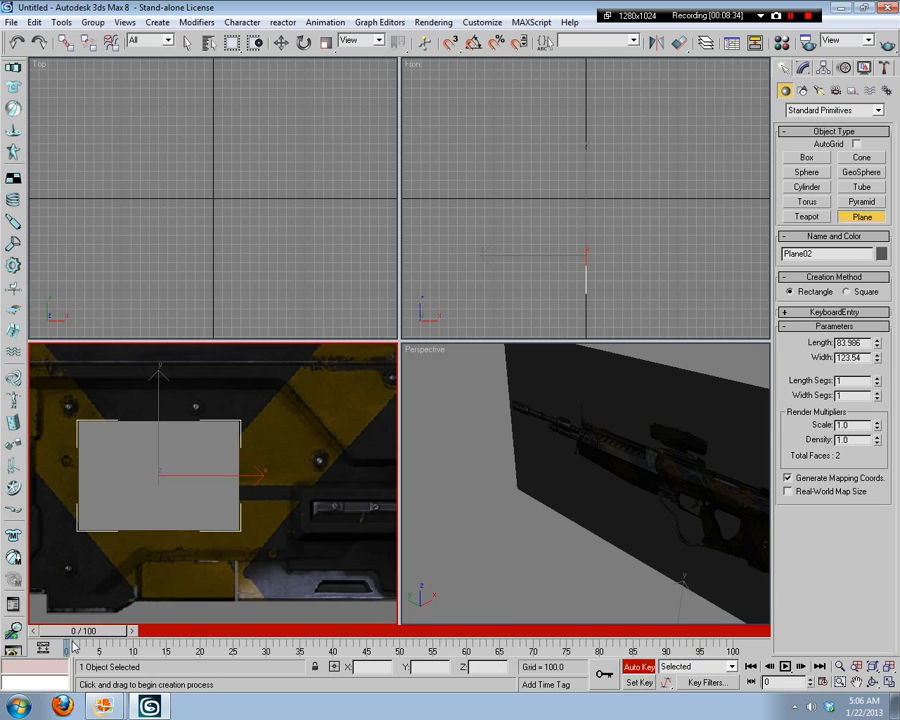
pyautogui.press('m')
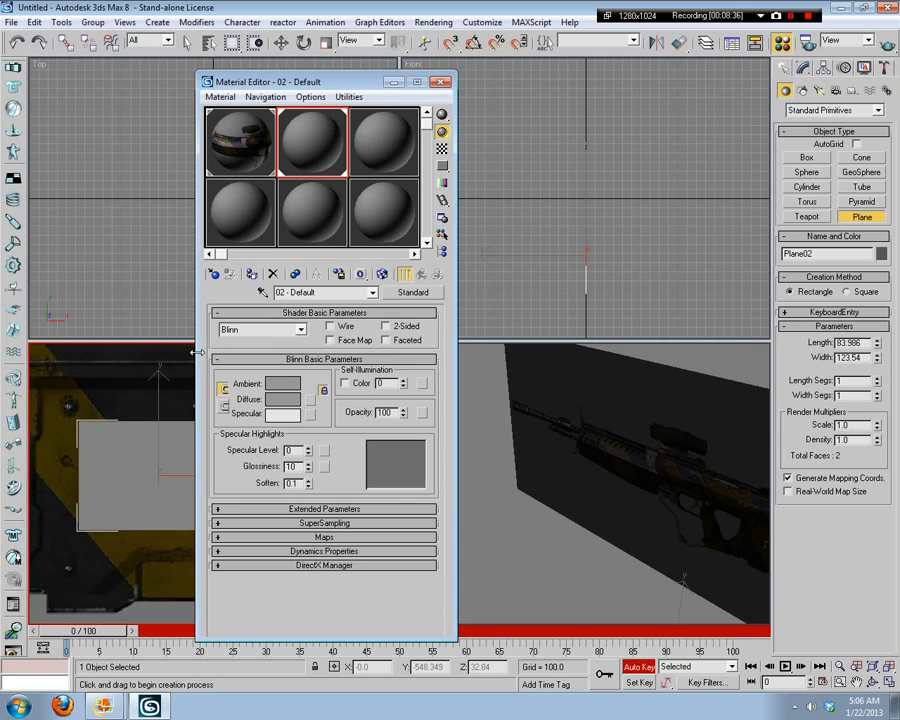
pyautogui.click(386, 412)
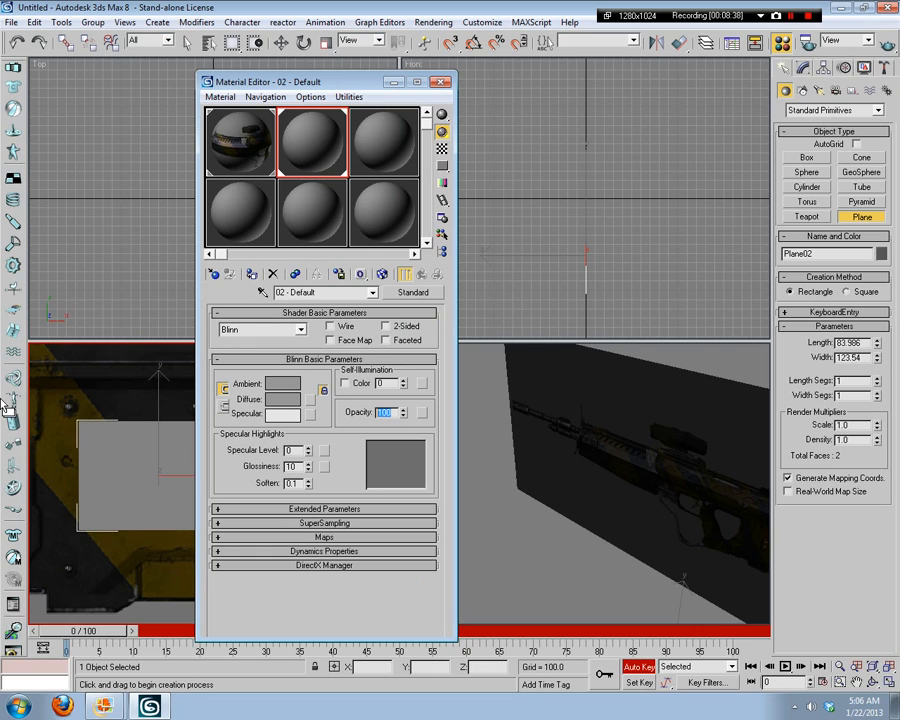
pyautogui.click(440, 81)
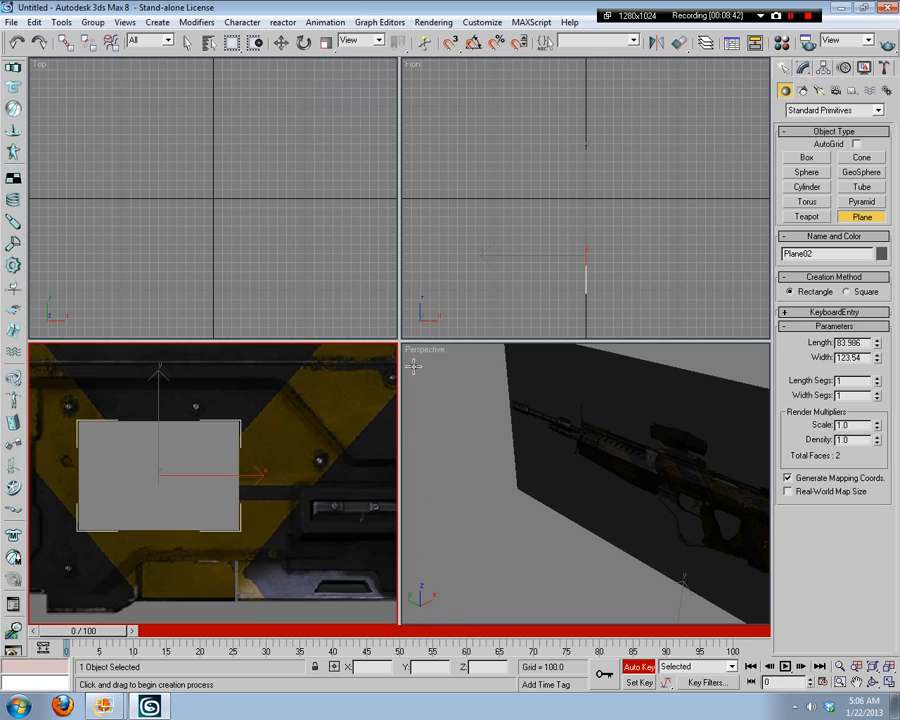
pyautogui.click(139, 632)
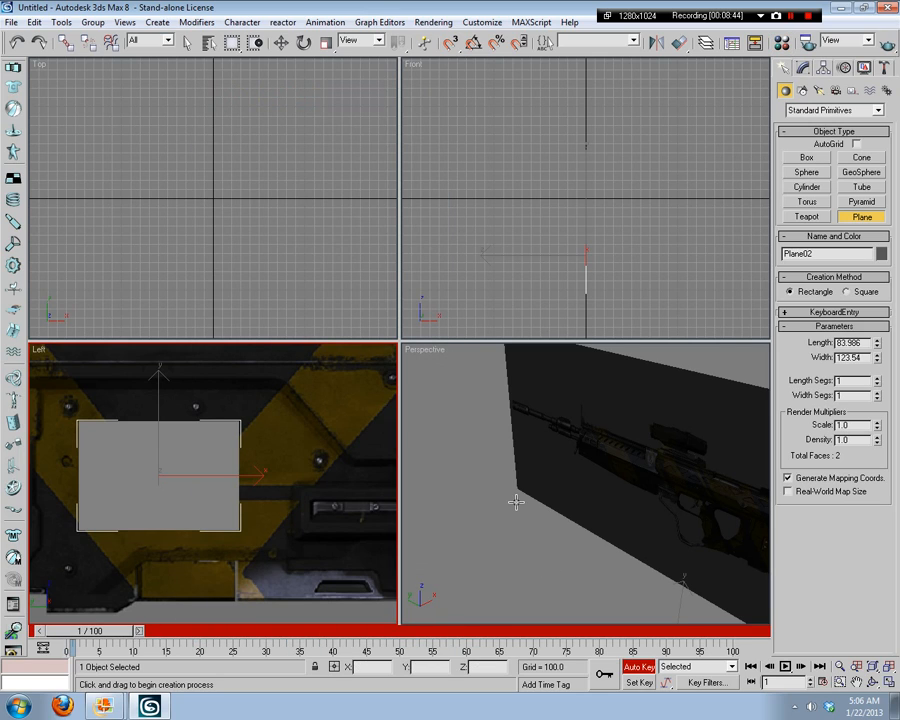
pyautogui.press('m')
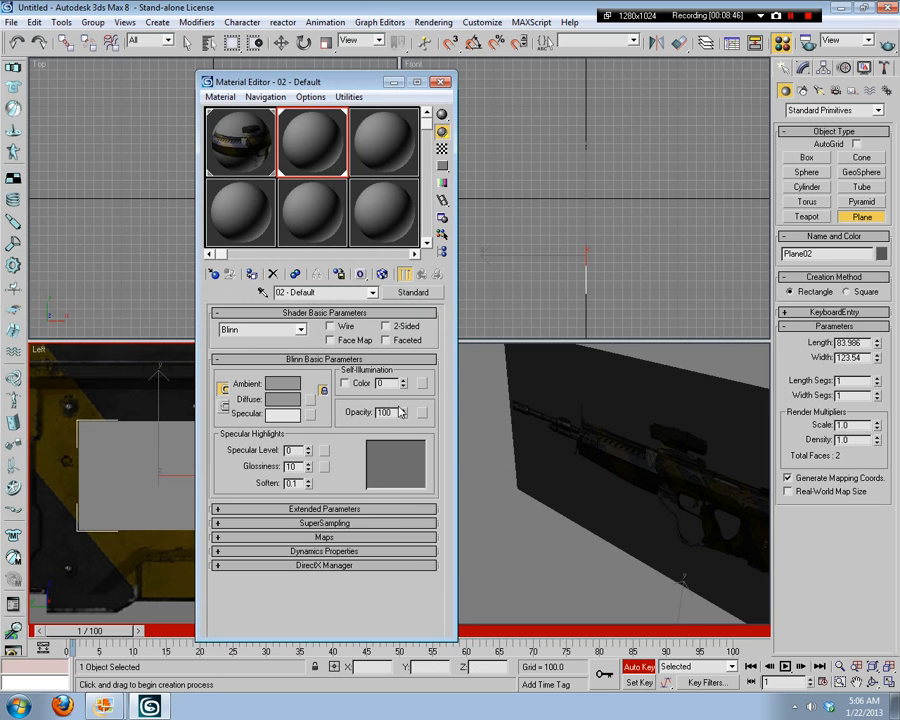
pyautogui.write('50')
pyautogui.press('Return')
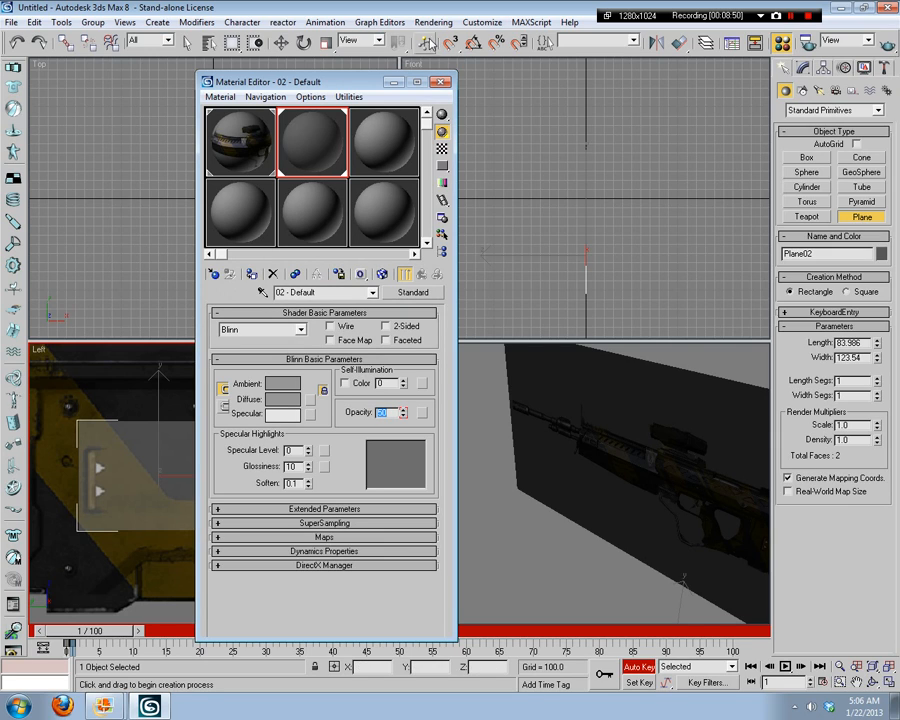
pyautogui.click(443, 83)
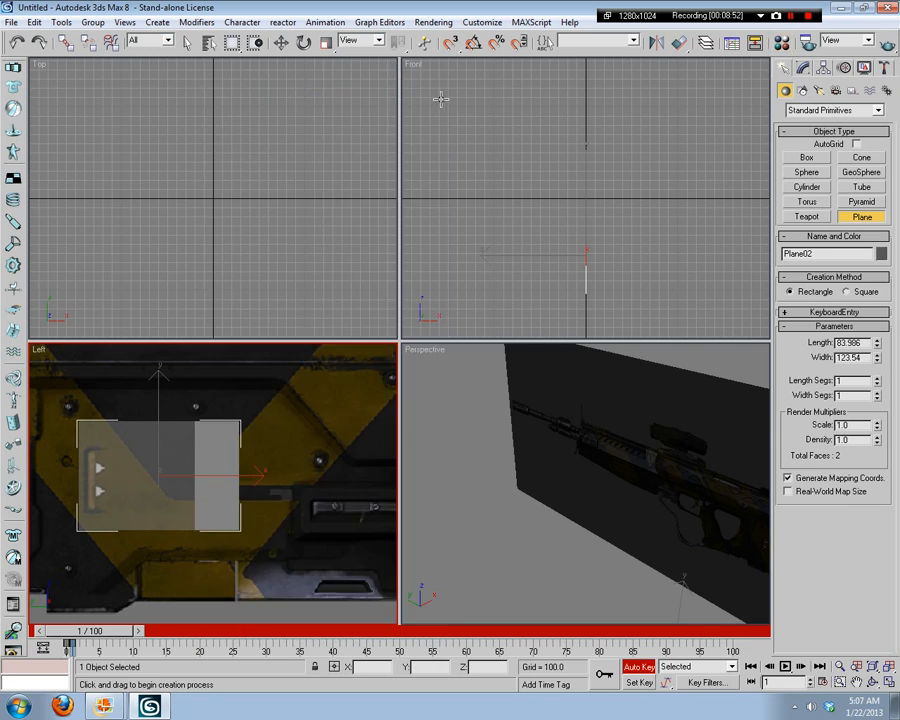
# Step: Set the plane material's opacity to 0 at frame 2, and turn off Auto Key
pyautogui.moveTo(120, 630); pyautogui.dragTo(127, 630)
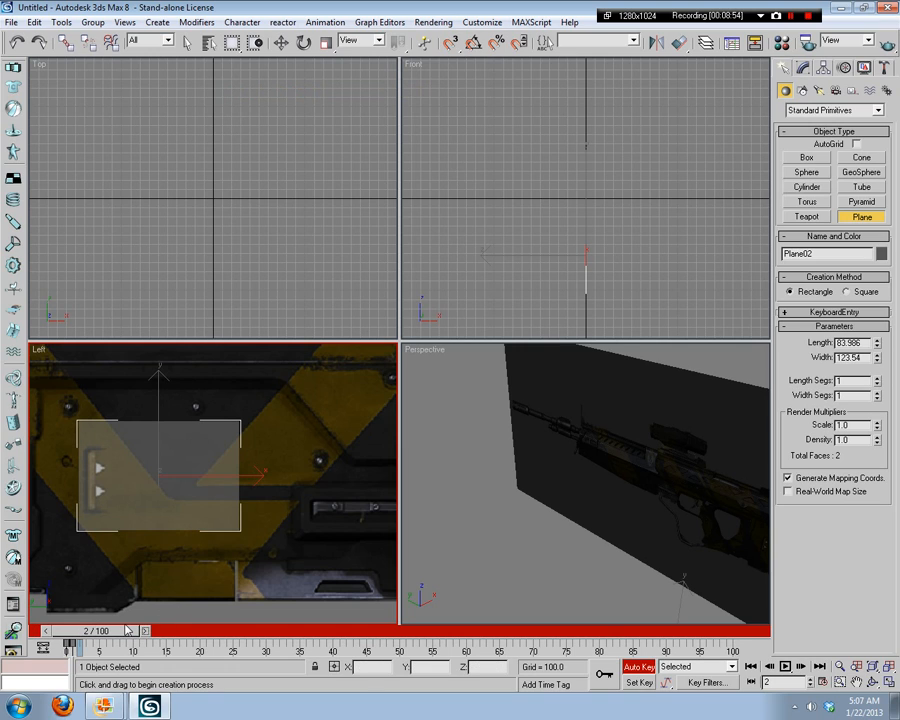
pyautogui.press('m')
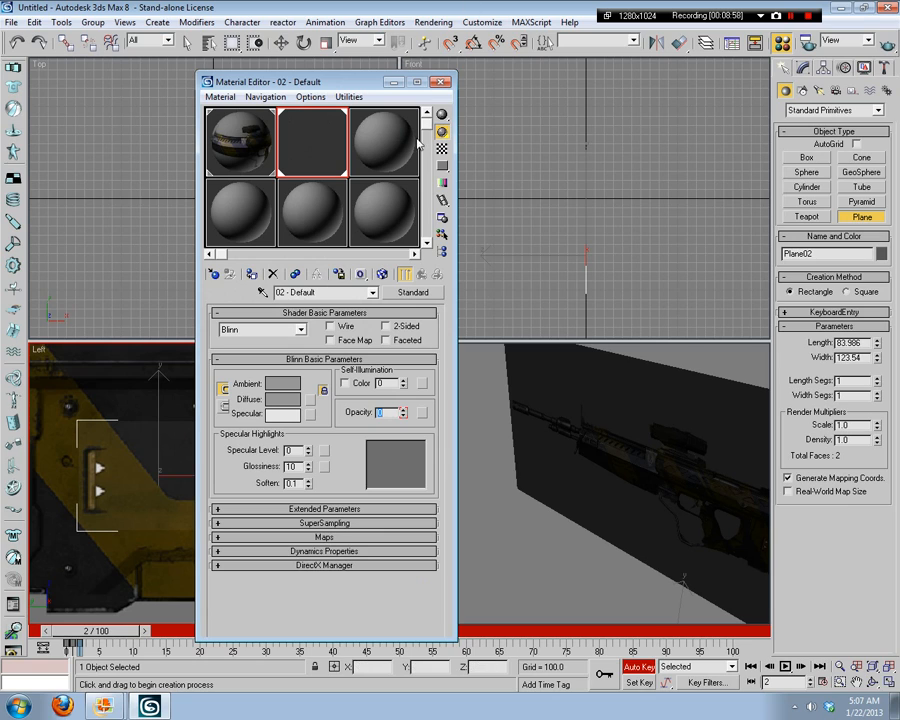
pyautogui.click(441, 82)
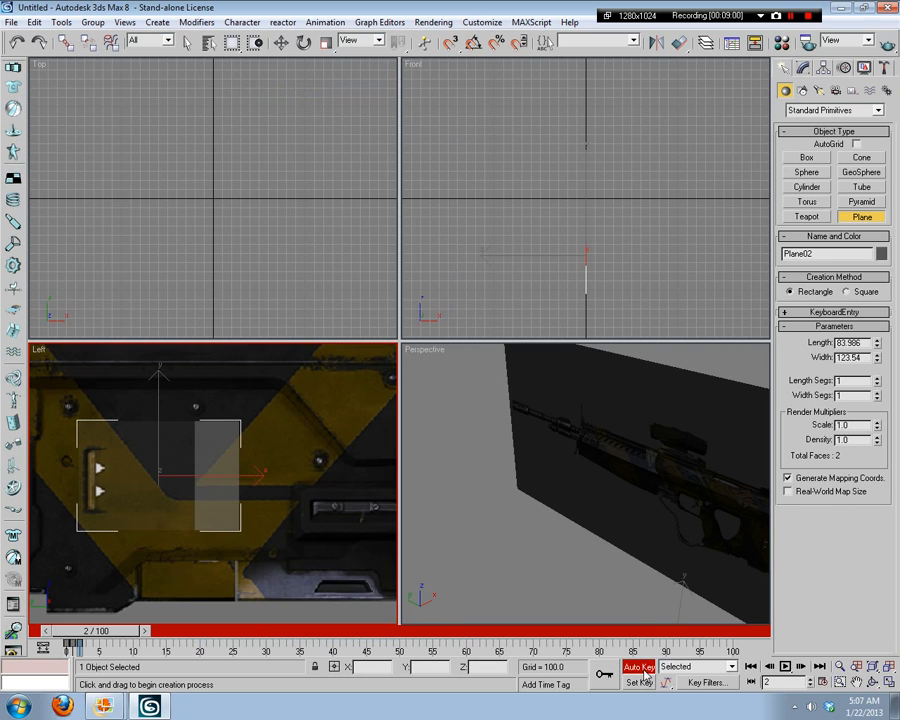
pyautogui.click(640, 667)
# Step: Step back and forth through frames 0 to 2 to check the plane's transparency, ending on frame 0
pyautogui.click(44, 632)
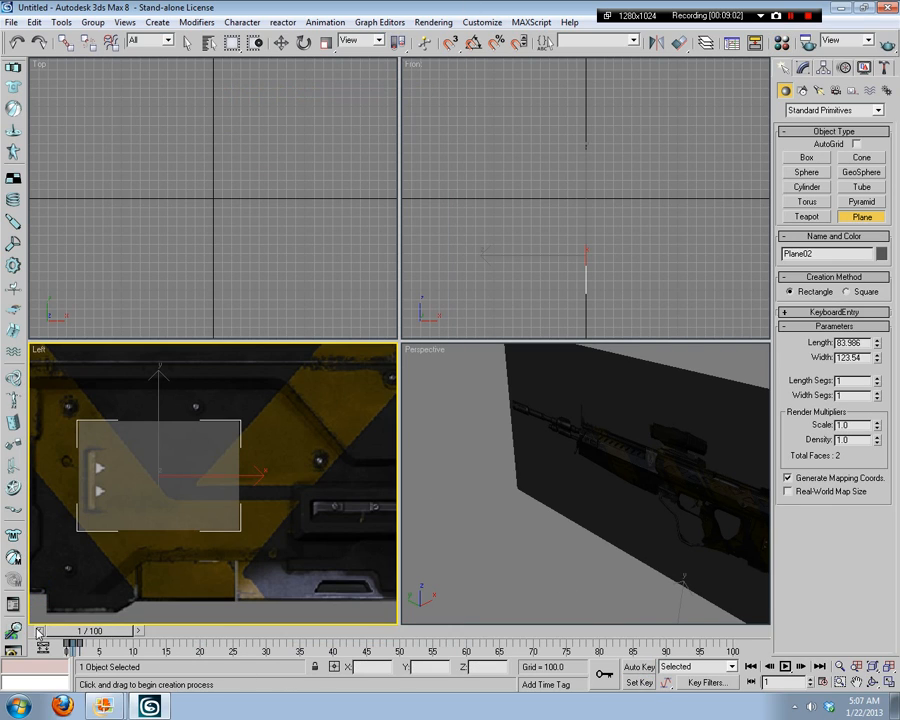
pyautogui.click(40, 632)
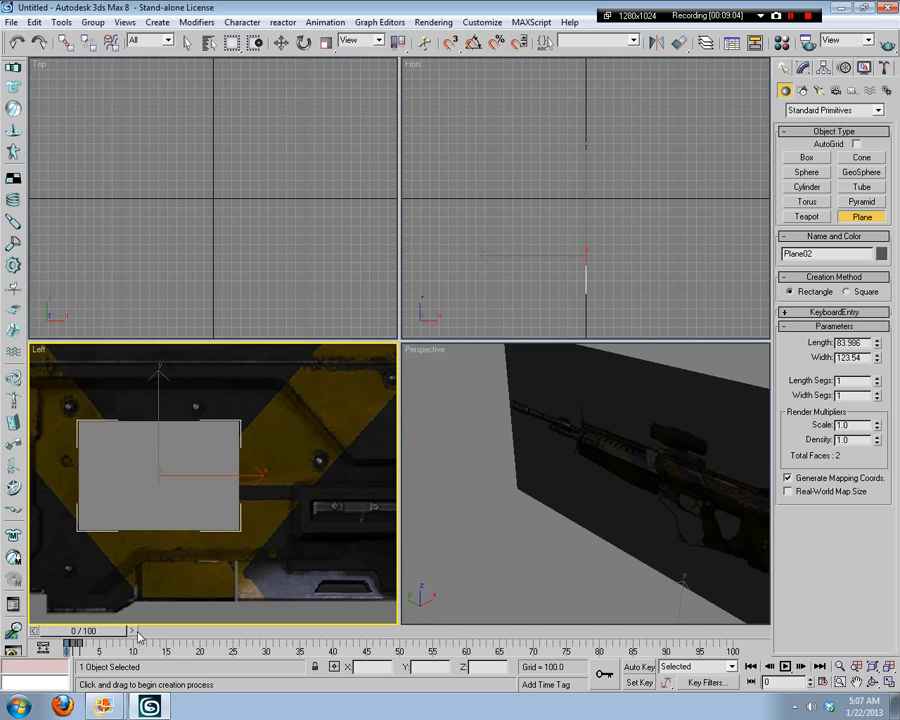
pyautogui.click(136, 632)
pyautogui.click(136, 632)
pyautogui.click(36, 631)
pyautogui.click(33, 631)
# Step: Convert the plane over the rifle's rear body panel to an Editable Poly
pyautogui.scroll(3, 233, 532)
pyautogui.scroll(2, 253, 503)
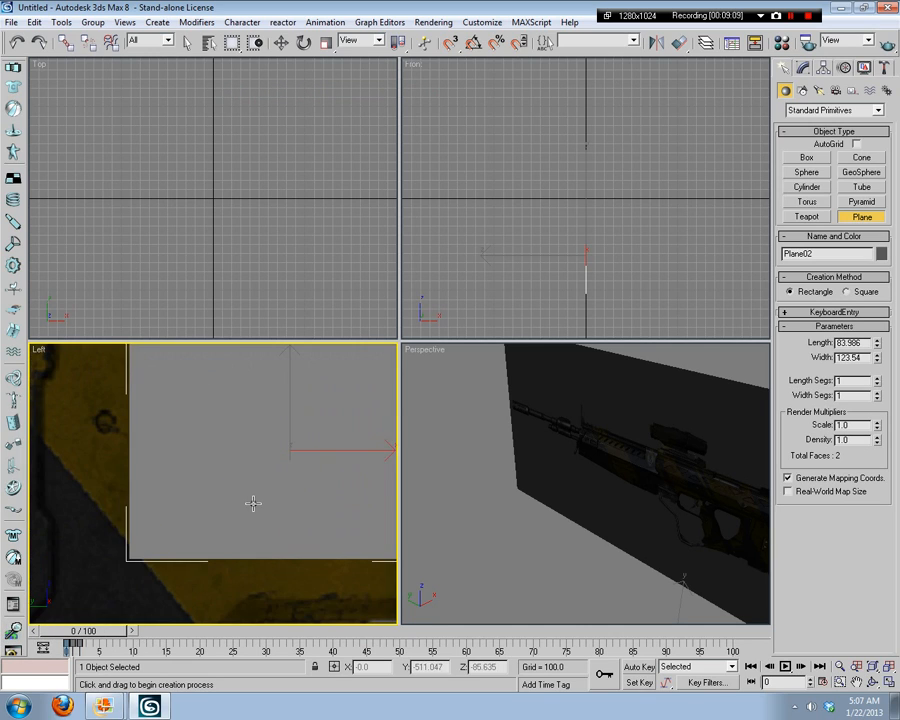
pyautogui.scroll(-3, 191, 560)
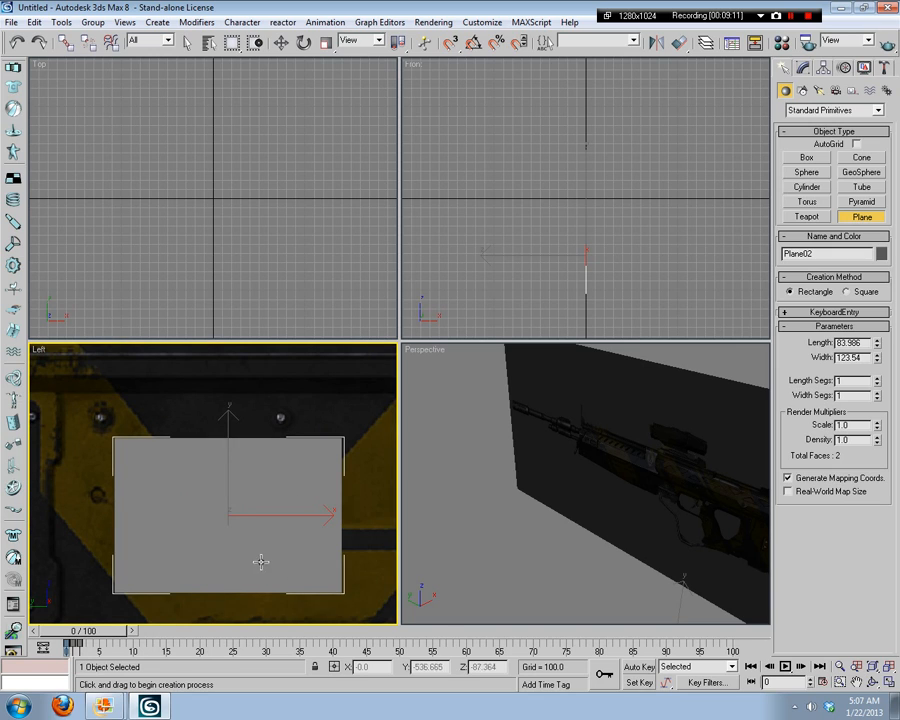
pyautogui.moveTo(260, 562); pyautogui.dragTo(171, 458, button='middle')
pyautogui.moveTo(283, 500); pyautogui.dragTo(226, 482, button='middle')
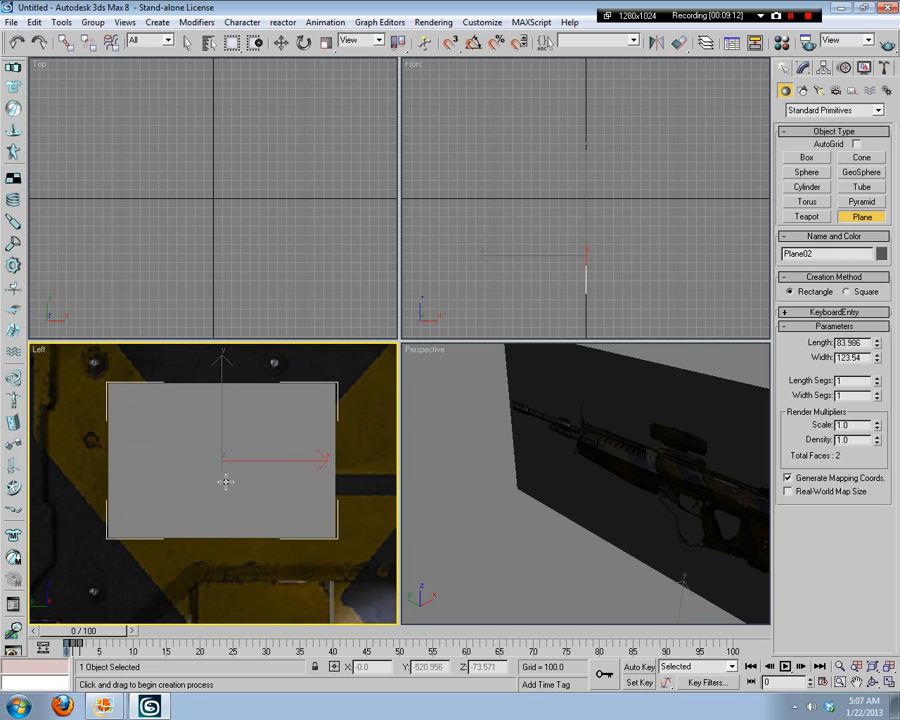
pyautogui.press('w')
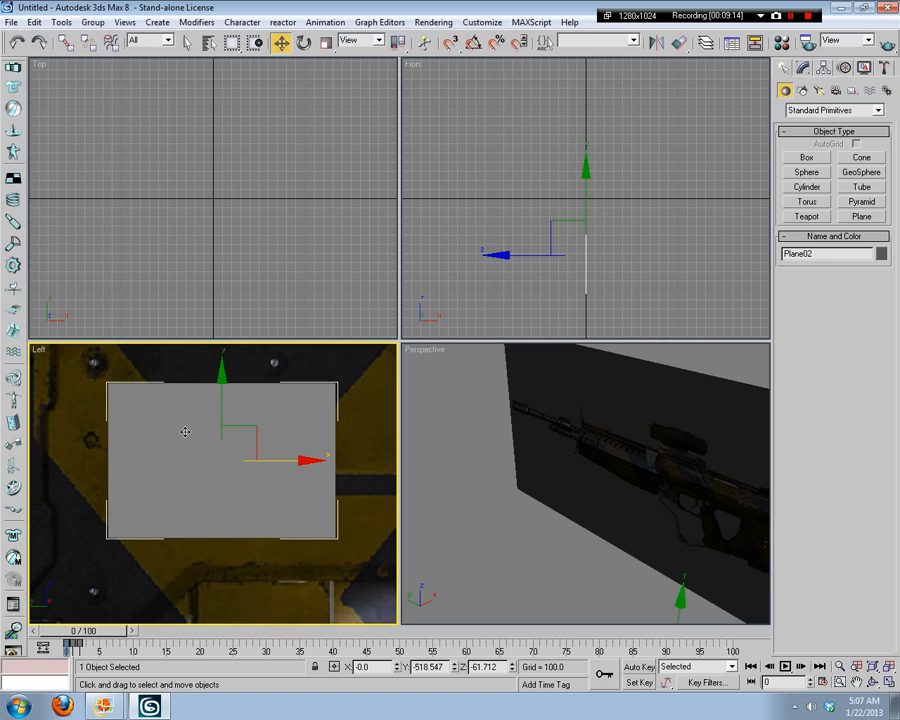
pyautogui.rightClick(262, 428)
pyautogui.moveTo(215, 547)
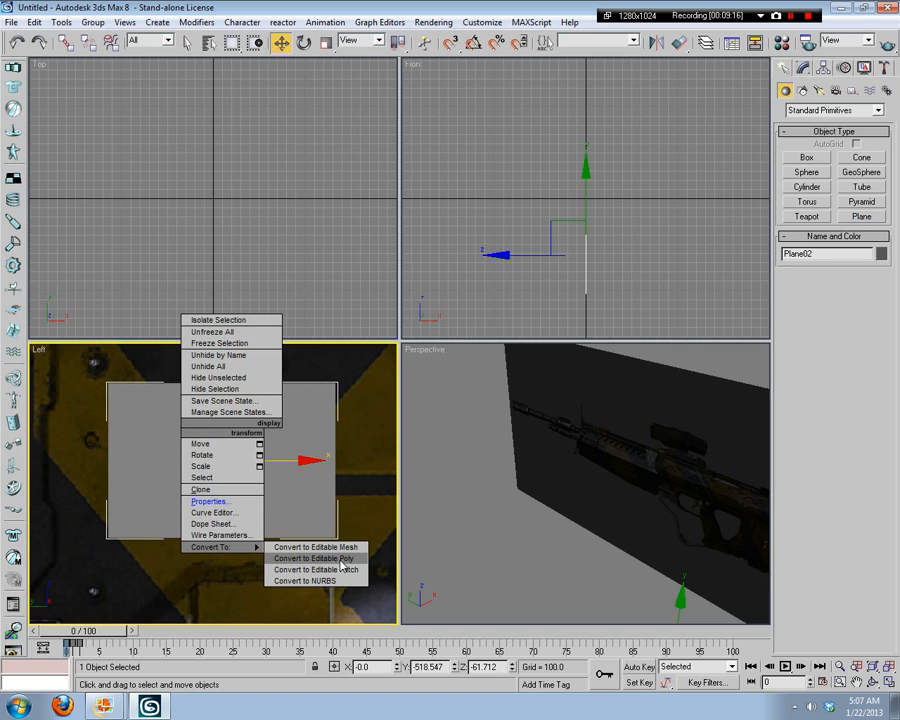
pyautogui.click(341, 559)
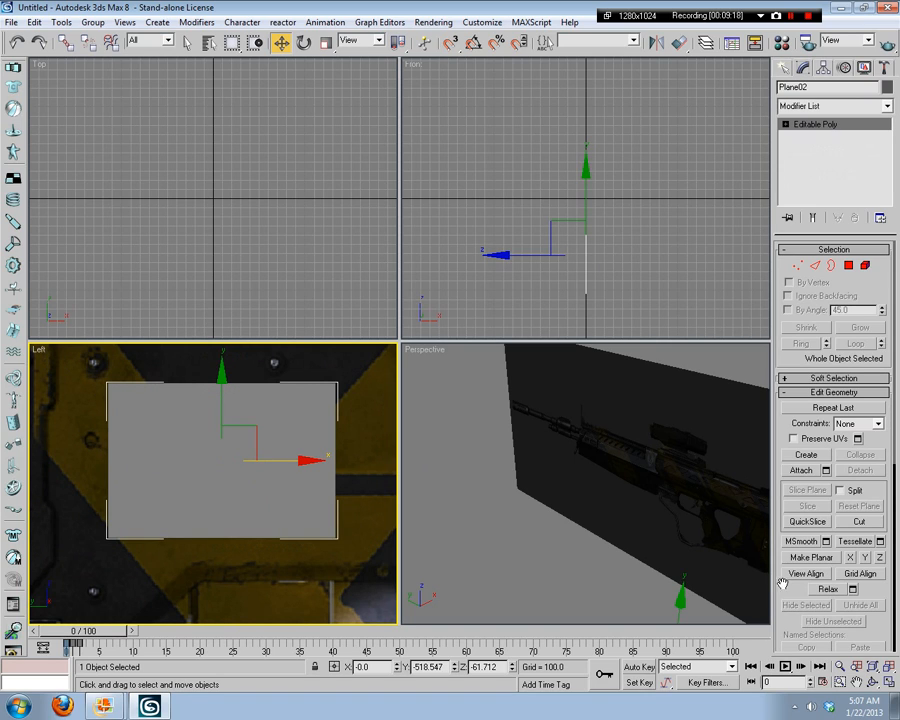
# Step: Maximize the Left viewport and turn on Edged Faces display for it
pyautogui.click(890, 682)
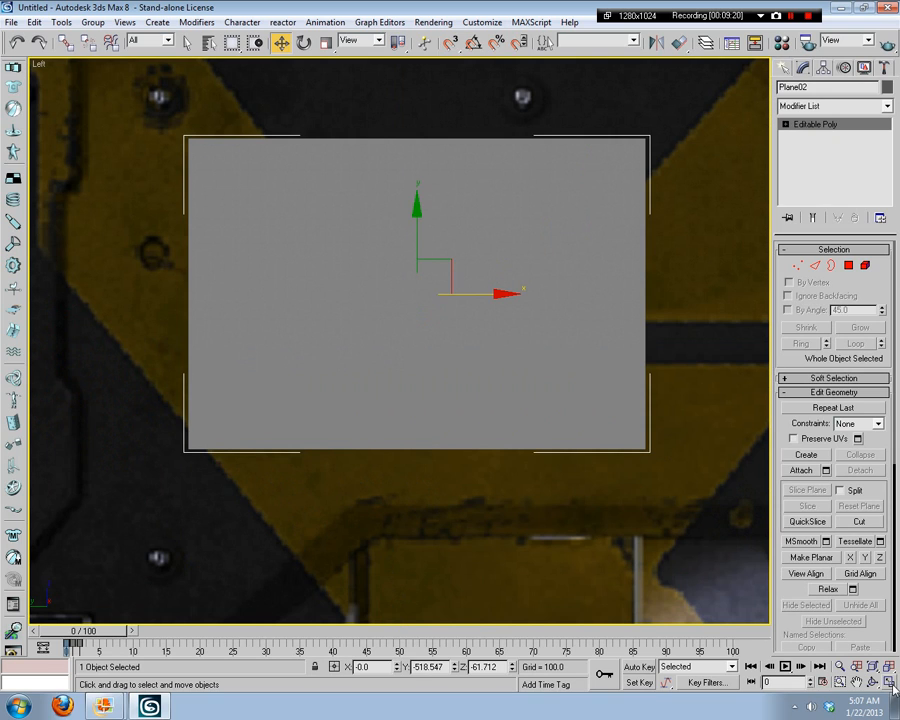
pyautogui.moveTo(293, 291); pyautogui.dragTo(299, 329, button='middle')
pyautogui.rightClick(38, 64)
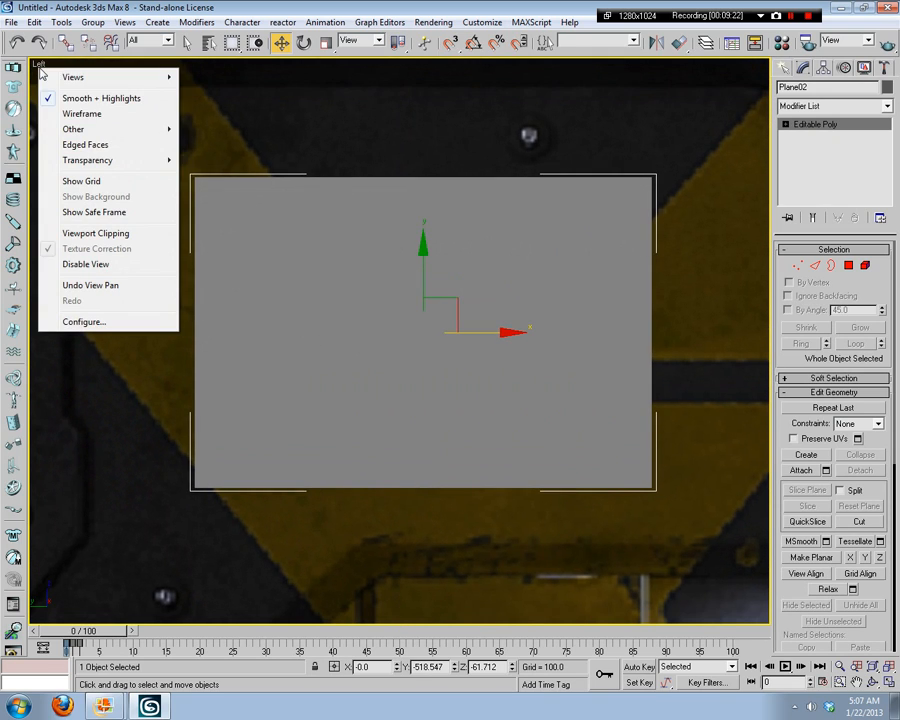
pyautogui.click(86, 145)
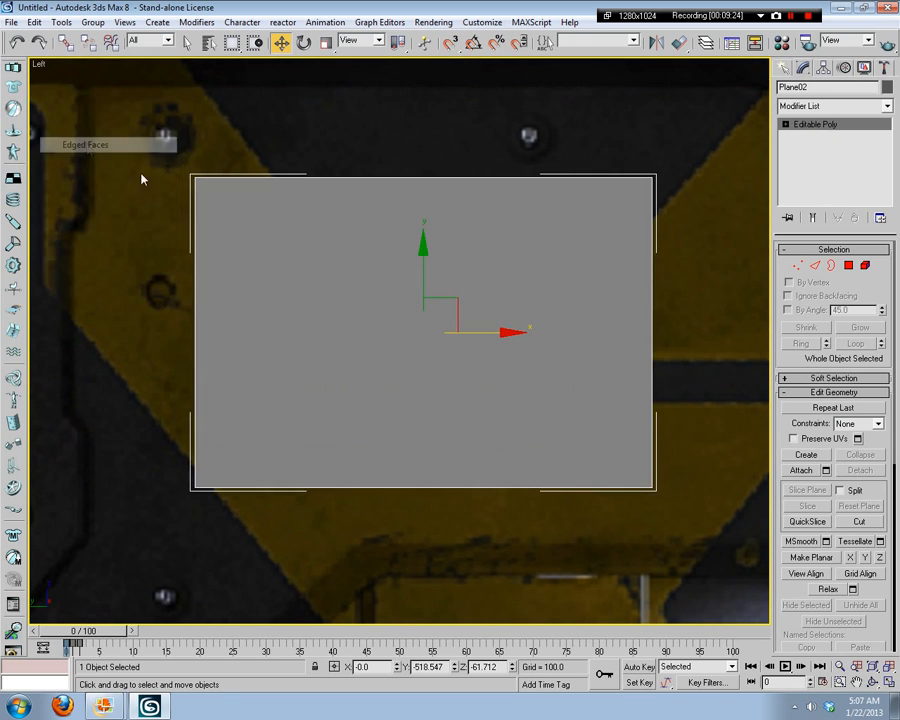
pyautogui.moveTo(487, 406); pyautogui.dragTo(435, 402, button='middle')
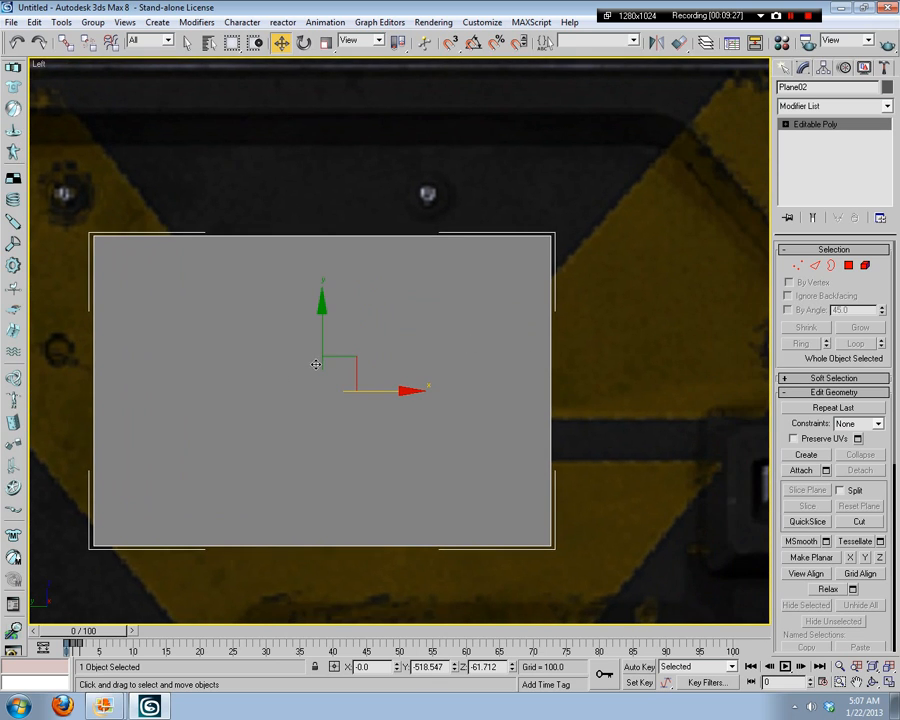
pyautogui.moveTo(327, 354); pyautogui.dragTo(480, 263, button='middle')
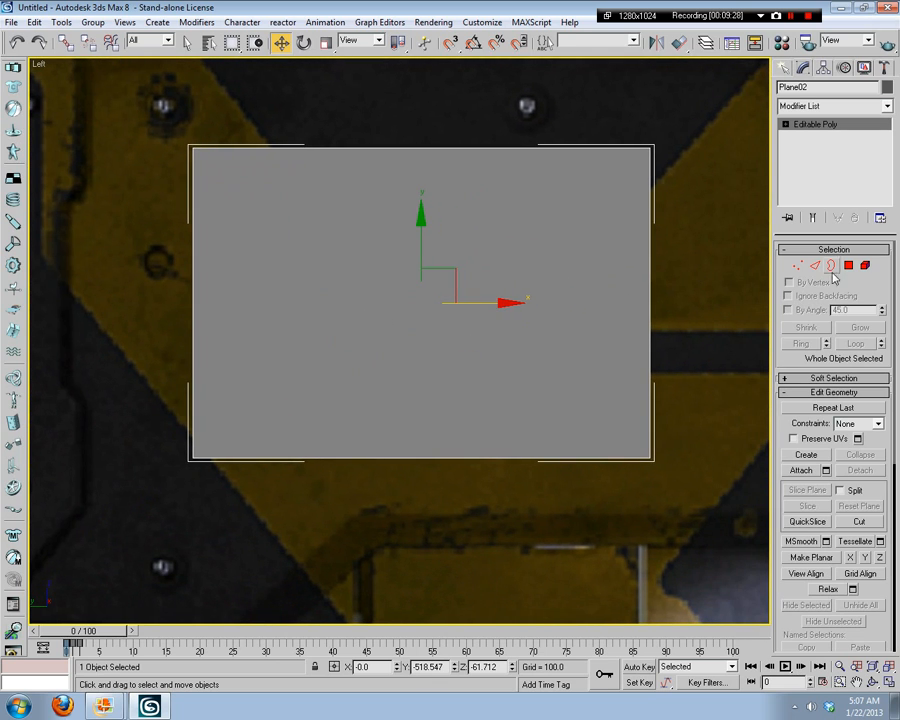
# Step: Select the two vertices of the plane's left edge and move them outward over the rifle's rear panel
pyautogui.click(797, 265)
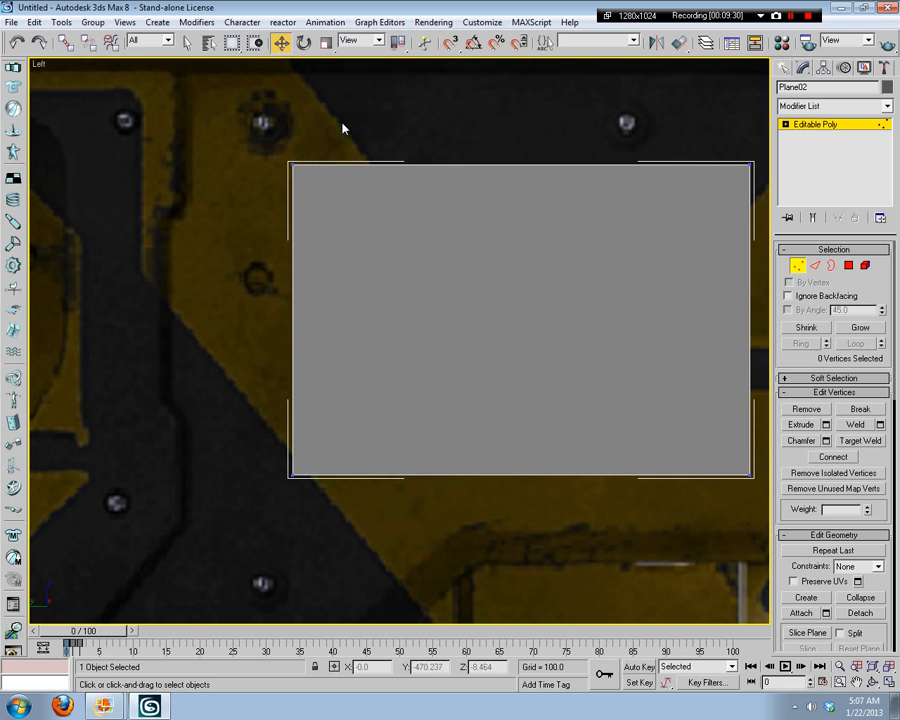
pyautogui.moveTo(343, 126); pyautogui.dragTo(258, 503)
pyautogui.moveTo(363, 320); pyautogui.dragTo(262, 331)
# Step: Select the two vertices of the plane's right edge and move them outward by about 39 units along X
pyautogui.moveTo(459, 261); pyautogui.dragTo(217, 388, button='middle')
pyautogui.moveTo(576, 260); pyautogui.dragTo(456, 612)
pyautogui.moveTo(518, 536); pyautogui.dragTo(456, 398, button='middle')
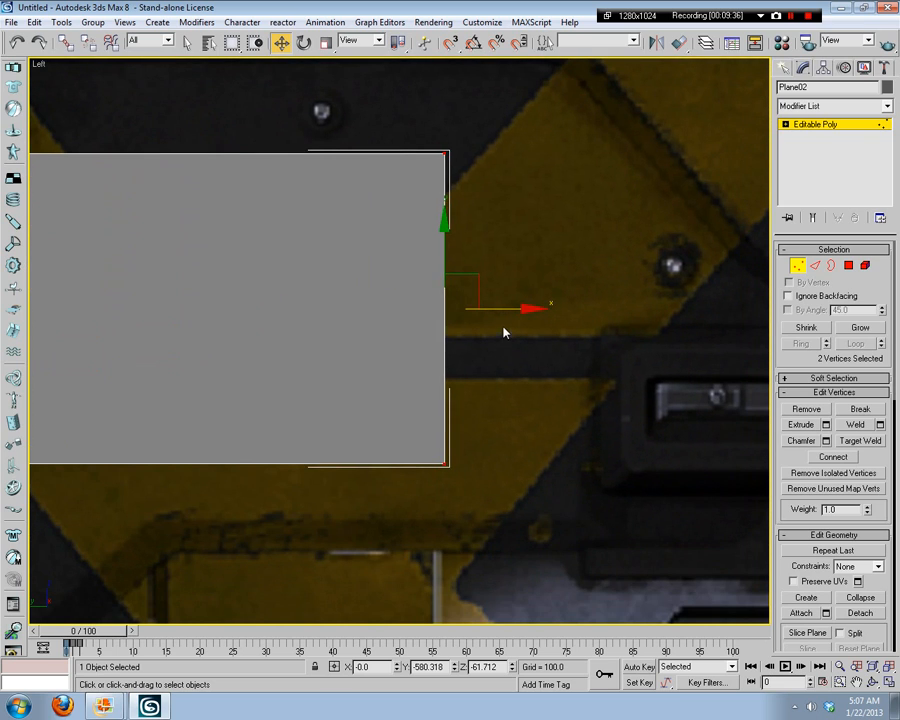
pyautogui.moveTo(507, 309); pyautogui.dragTo(648, 311)
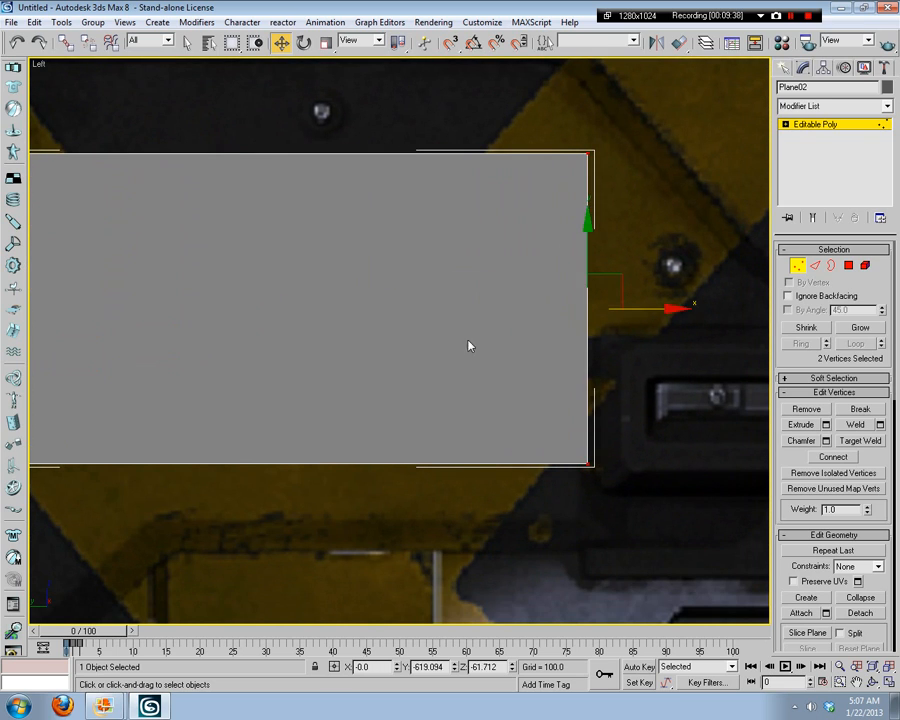
# Step: Deselect the plane's vertices and set the animation's end time to frame 3 in Time Configuration
pyautogui.click(466, 345)
pyautogui.moveTo(286, 358); pyautogui.dragTo(589, 455, button='middle')
pyautogui.moveTo(104, 637)
pyautogui.mouseDown()
pyautogui.moveTo(165, 637)
pyautogui.moveTo(96, 631)
pyautogui.mouseUp()
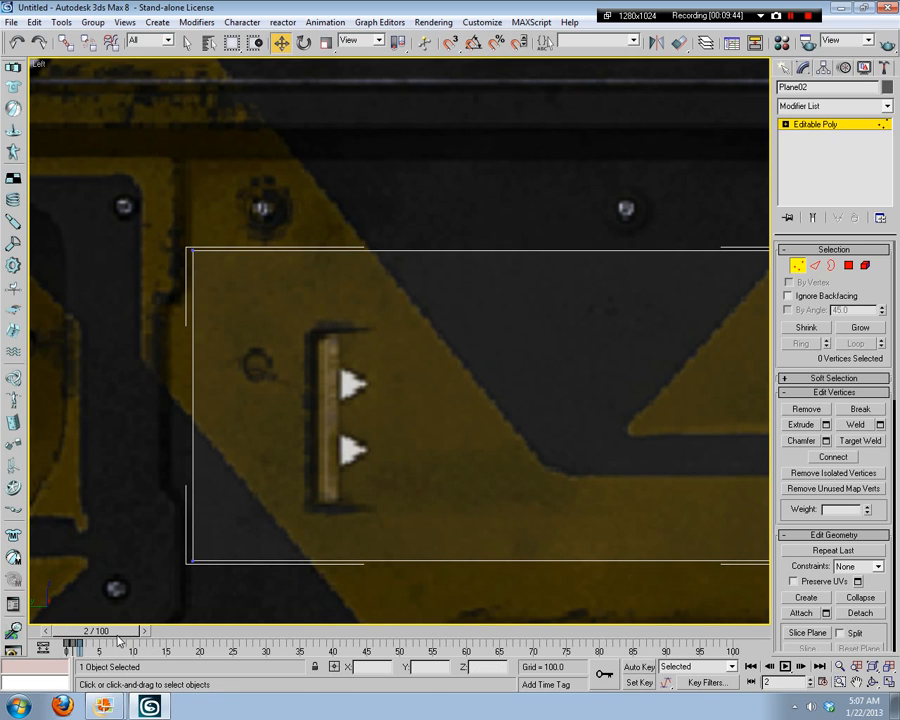
pyautogui.click(826, 687)
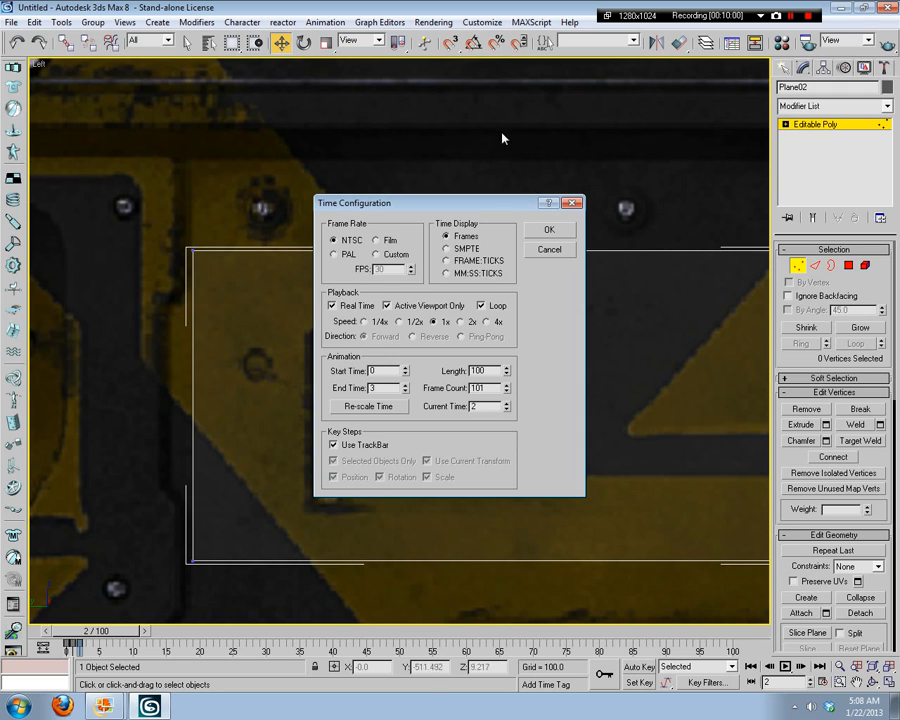
pyautogui.click(567, 233)
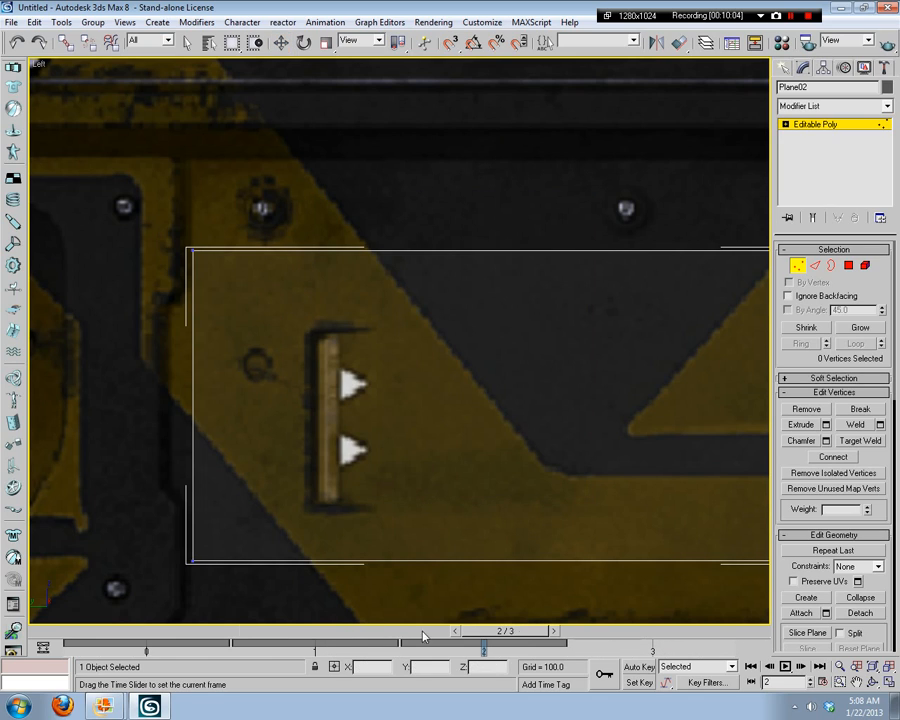
# Step: Scrub between frames 0 and 2 to check the plane's transparency over the reference image
pyautogui.moveTo(520, 636); pyautogui.dragTo(345, 634)
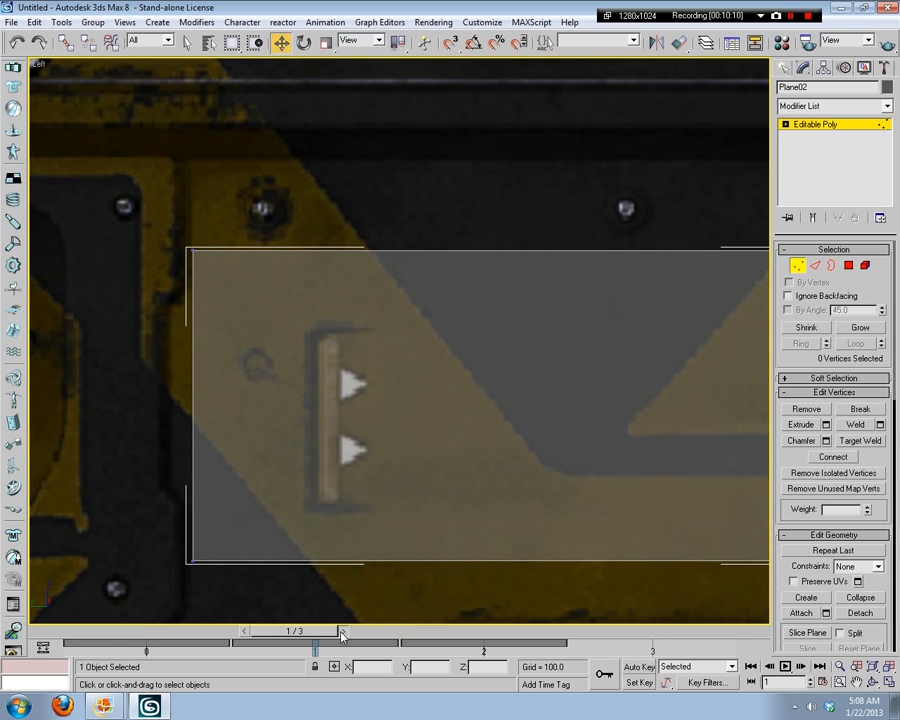
pyautogui.click(343, 631)
pyautogui.moveTo(468, 636); pyautogui.dragTo(244, 633)
pyautogui.click(240, 633)
pyautogui.moveTo(380, 511); pyautogui.dragTo(378, 417, button='middle')
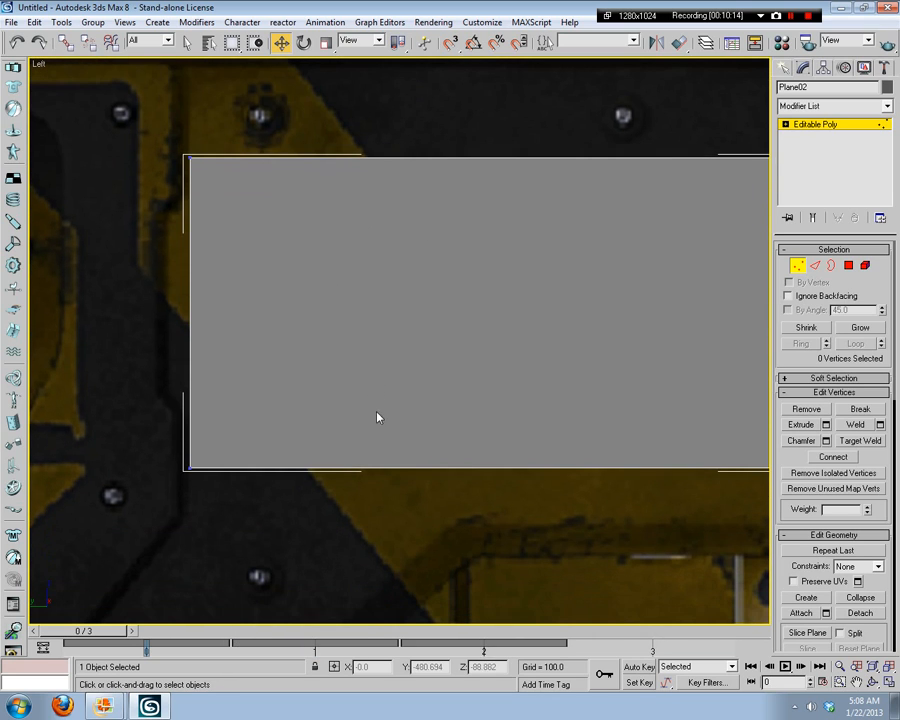
# Step: Convert the plane to an Editable Poly again and set the current frame to 2
pyautogui.rightClick(367, 297)
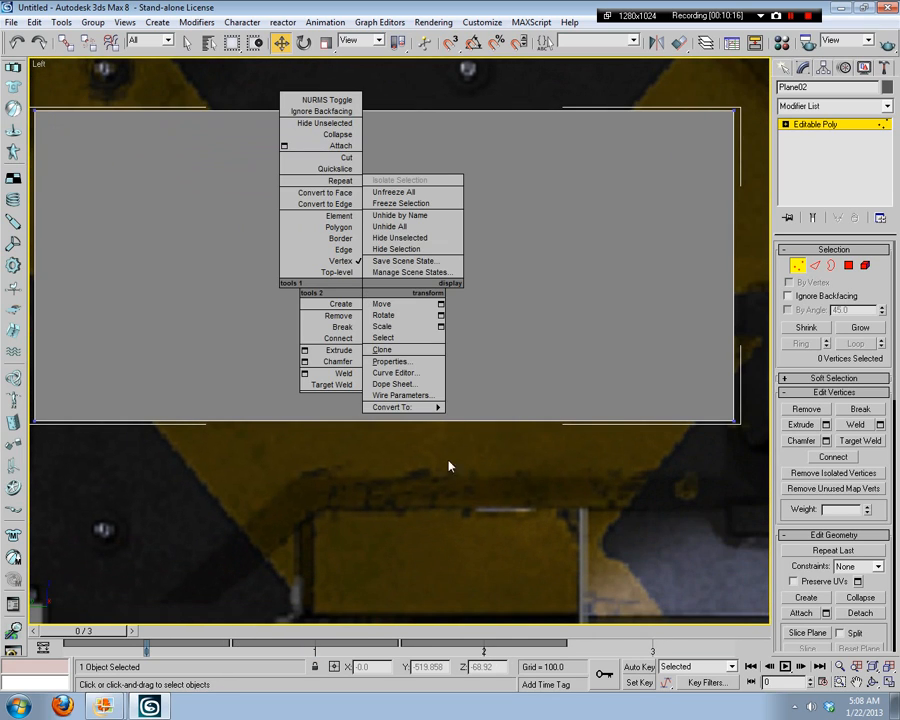
pyautogui.moveTo(424, 407)
pyautogui.click(490, 419)
pyautogui.moveTo(492, 421); pyautogui.dragTo(640, 452, button='middle')
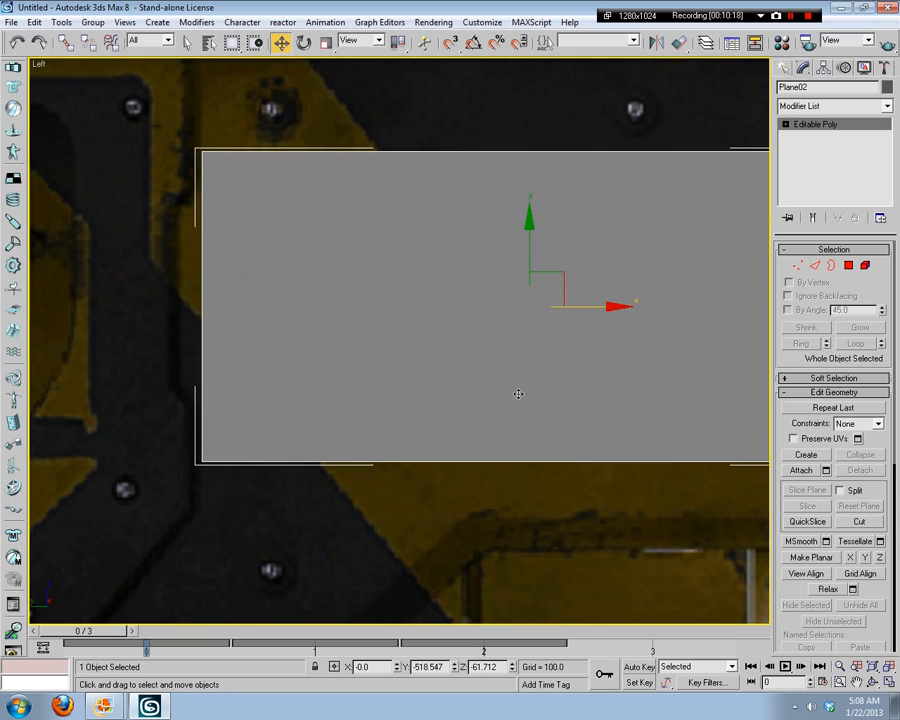
pyautogui.moveTo(518, 393); pyautogui.dragTo(897, 368, button='middle')
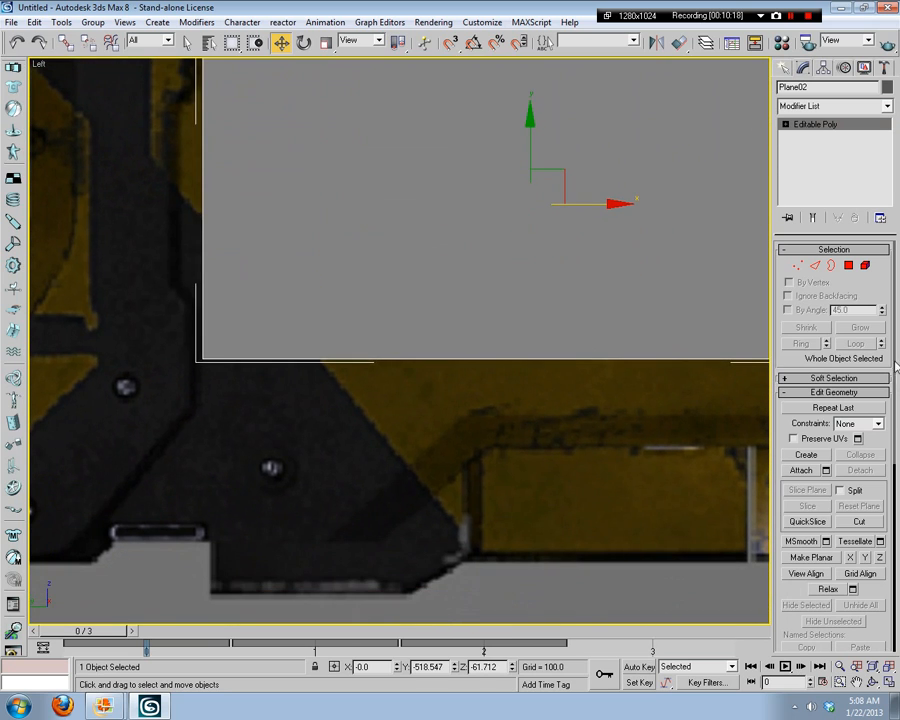
pyautogui.click(135, 633)
pyautogui.moveTo(350, 636); pyautogui.dragTo(555, 634)
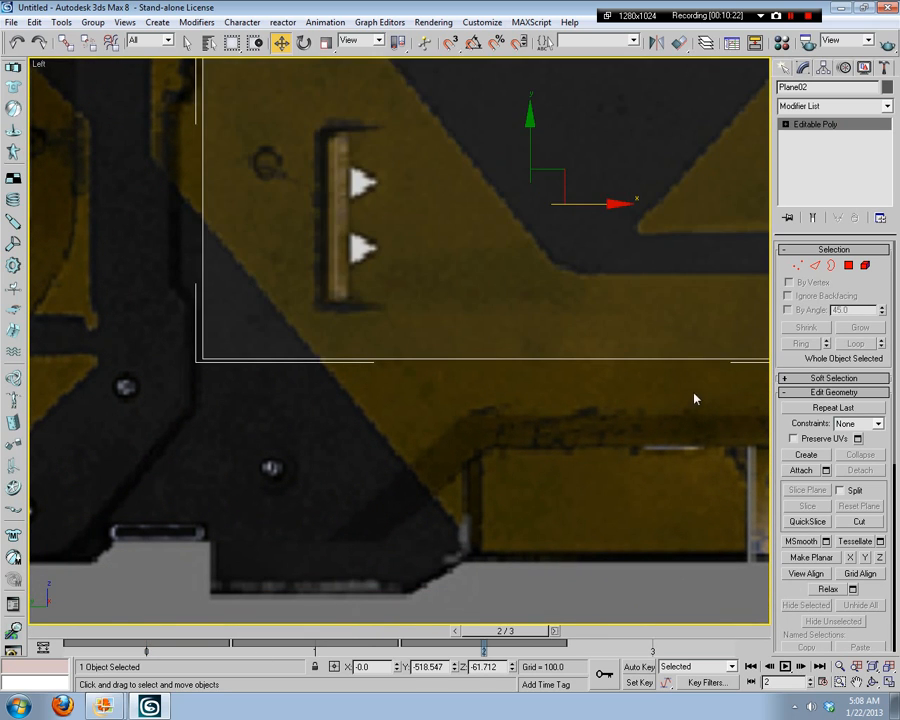
# Step: Insert three vertices on the plane's lower edge, near its lower left corner
pyautogui.moveTo(695, 399); pyautogui.dragTo(590, 440, button='middle')
pyautogui.click(831, 266)
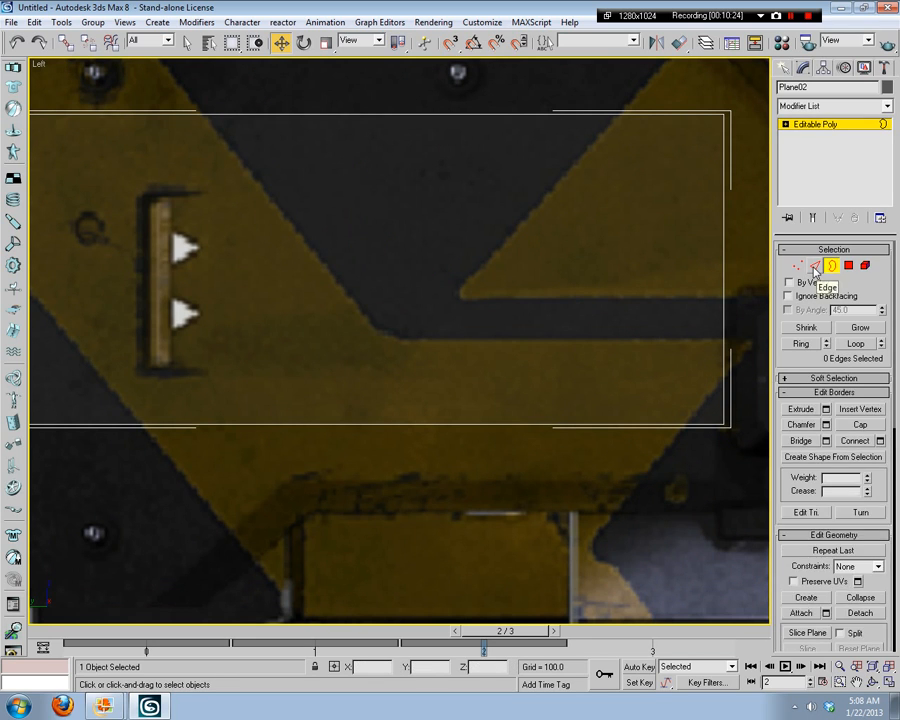
pyautogui.click(815, 267)
pyautogui.moveTo(289, 408); pyautogui.dragTo(508, 374, button='middle')
pyautogui.click(857, 411)
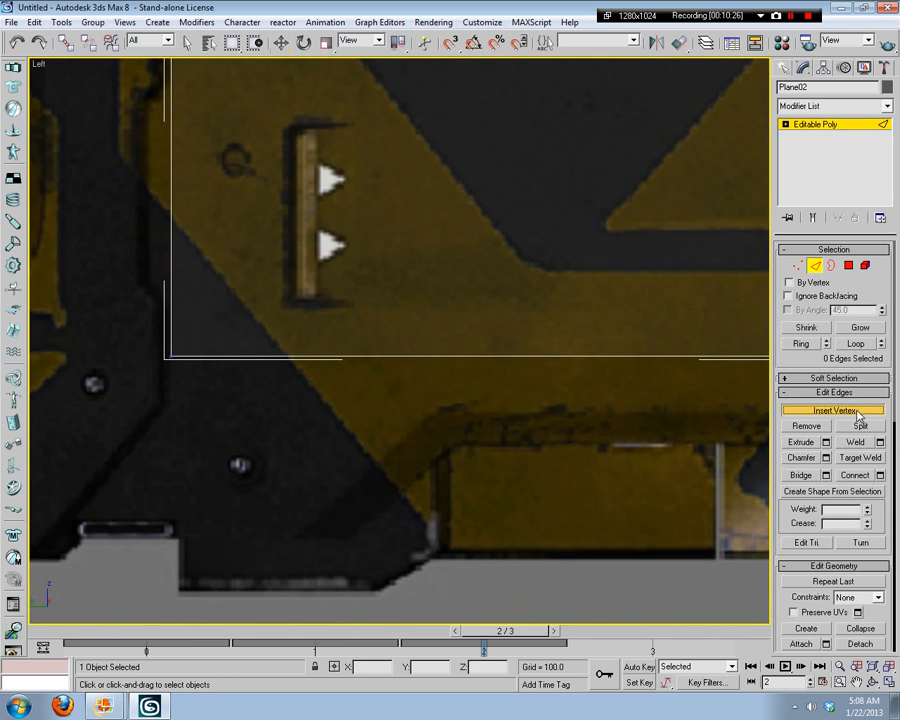
pyautogui.click(205, 356)
pyautogui.click(240, 356)
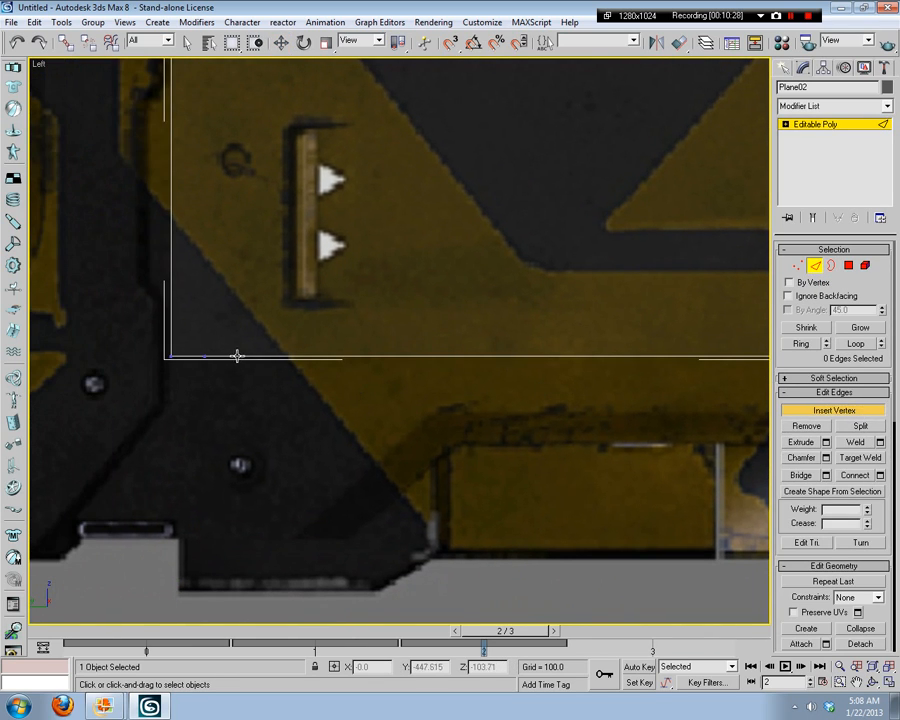
pyautogui.click(270, 356)
# Step: Move the plane's lower left vertices down over the rear panel, placing one at the corner of the dark seam
pyautogui.click(798, 267)
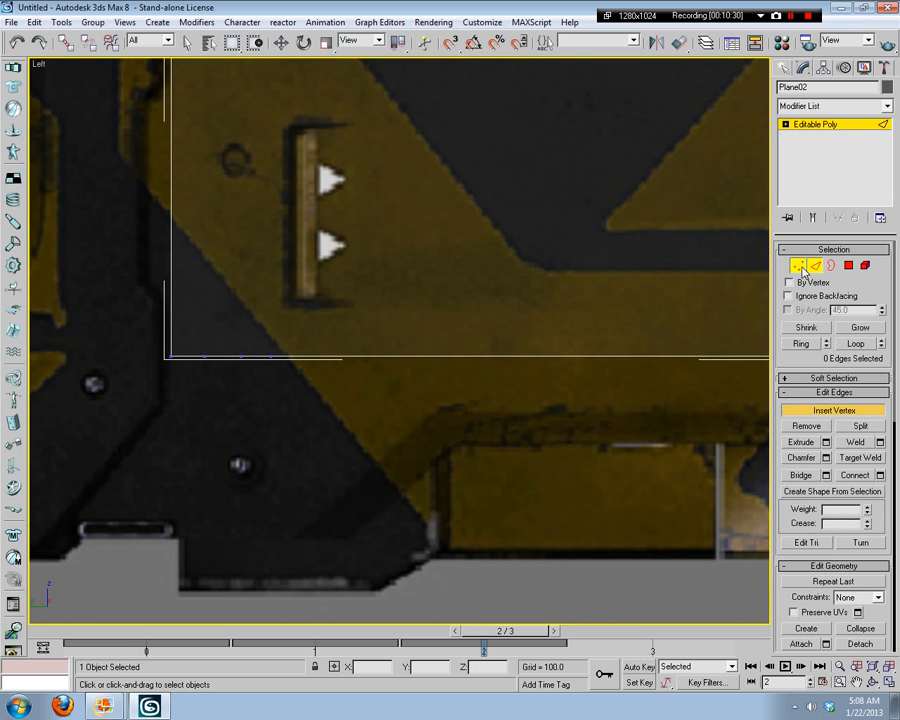
pyautogui.moveTo(356, 318); pyautogui.dragTo(466, 401, button='middle')
pyautogui.moveTo(351, 424); pyautogui.dragTo(332, 461)
pyautogui.moveTo(449, 503); pyautogui.dragTo(464, 342, button='middle')
pyautogui.click(450, 415)
pyautogui.scroll(3, 448, 420)
pyautogui.scroll(2, 448, 419)
pyautogui.moveTo(303, 258); pyautogui.dragTo(396, 247, button='middle')
pyautogui.moveTo(328, 262); pyautogui.dragTo(279, 307)
pyautogui.moveTo(241, 112); pyautogui.dragTo(184, 188)
pyautogui.moveTo(206, 105)
pyautogui.mouseDown()
pyautogui.moveTo(195, 223)
pyautogui.moveTo(207, 243)
pyautogui.mouseUp()
pyautogui.click(215, 240)
pyautogui.moveTo(329, 263); pyautogui.dragTo(340, 203, button='middle')
pyautogui.moveTo(336, 194)
pyautogui.mouseDown()
pyautogui.moveTo(233, 291)
pyautogui.moveTo(185, 285)
pyautogui.moveTo(240, 228)
pyautogui.moveTo(220, 208)
pyautogui.mouseUp()
pyautogui.scroll(-3, 428, 307)
pyautogui.moveTo(290, 250); pyautogui.dragTo(488, 334, button='middle')
pyautogui.scroll(4, 488, 334)
pyautogui.click(520, 283)
pyautogui.moveTo(520, 283); pyautogui.dragTo(509, 371, button='middle')
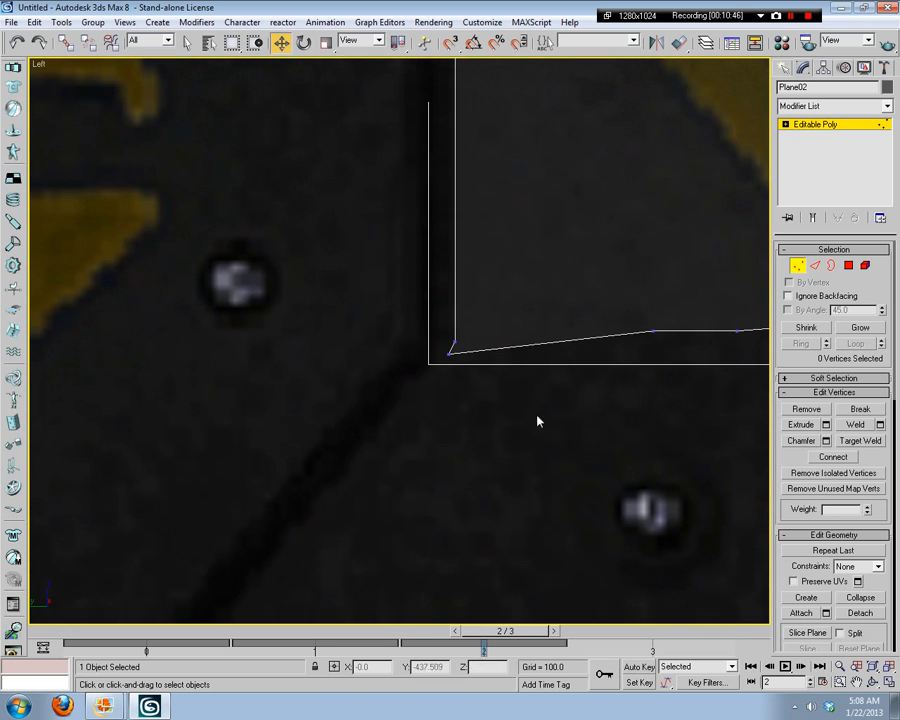
# Step: Switch to Windows Live Photo Gallery and examine the rear body panel's lower seam in M395_DMR.png
pyautogui.moveTo(103, 706)
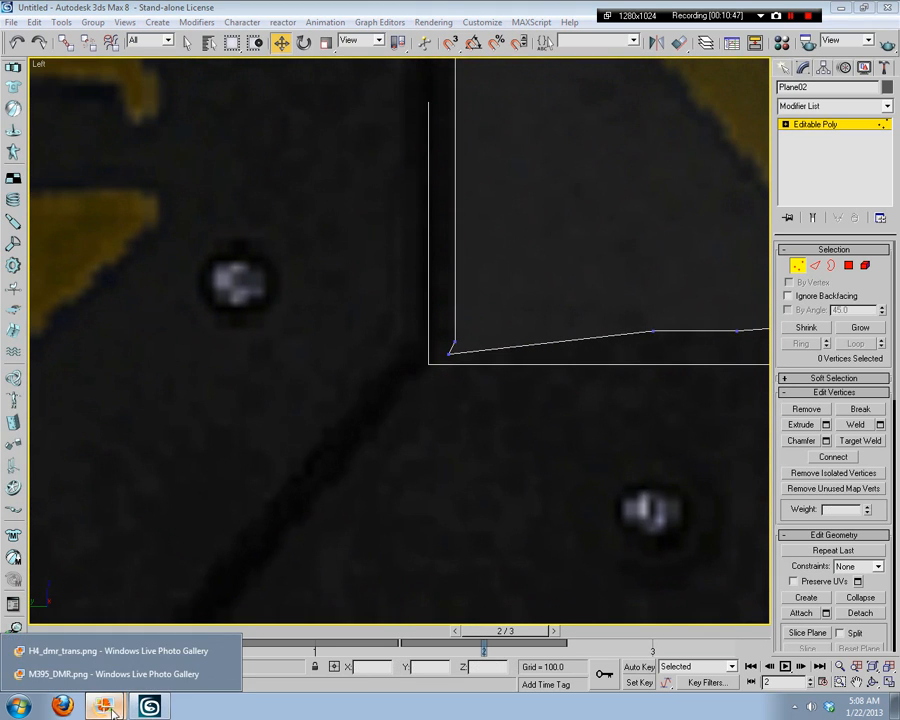
pyautogui.click(110, 651)
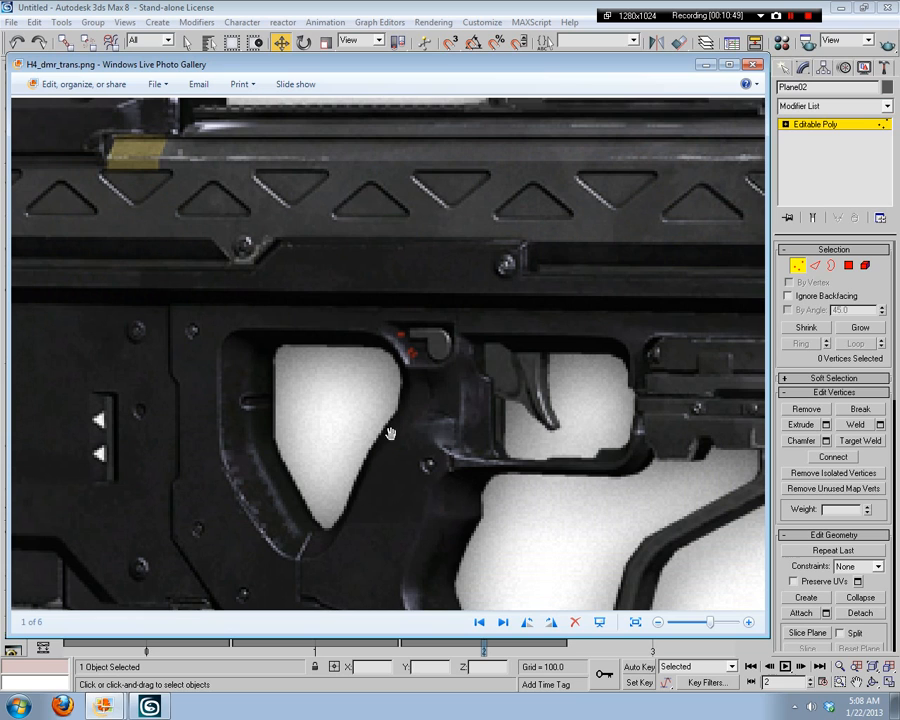
pyautogui.moveTo(103, 706)
pyautogui.click(120, 683)
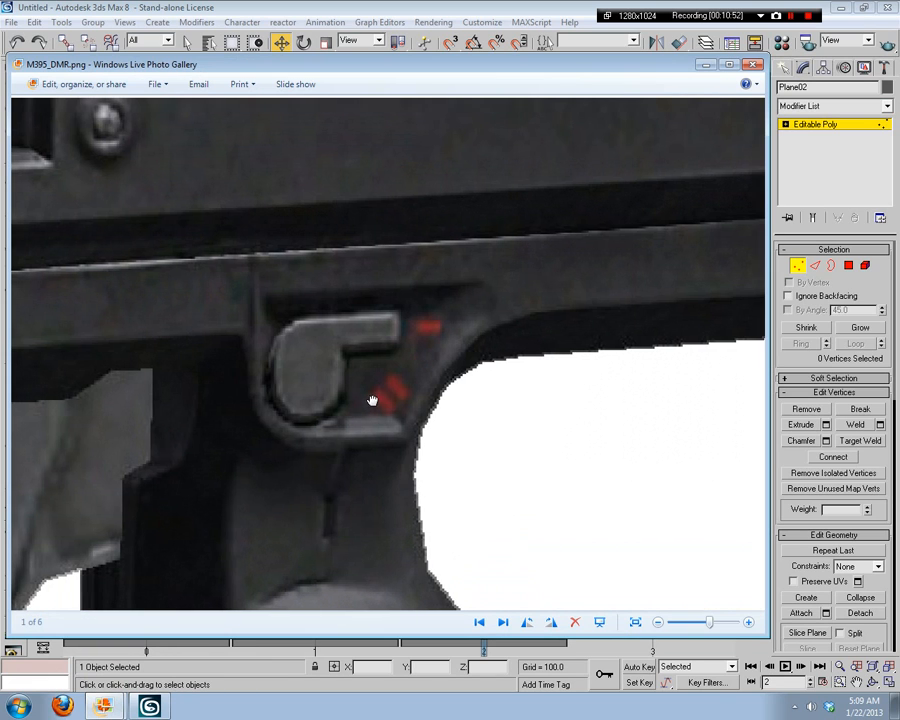
pyautogui.moveTo(372, 400); pyautogui.dragTo(210, 393)
pyautogui.moveTo(485, 410); pyautogui.dragTo(229, 390)
pyautogui.moveTo(470, 447); pyautogui.dragTo(283, 301)
pyautogui.moveTo(400, 496); pyautogui.dragTo(231, 295)
pyautogui.moveTo(469, 318); pyautogui.dragTo(421, 329)
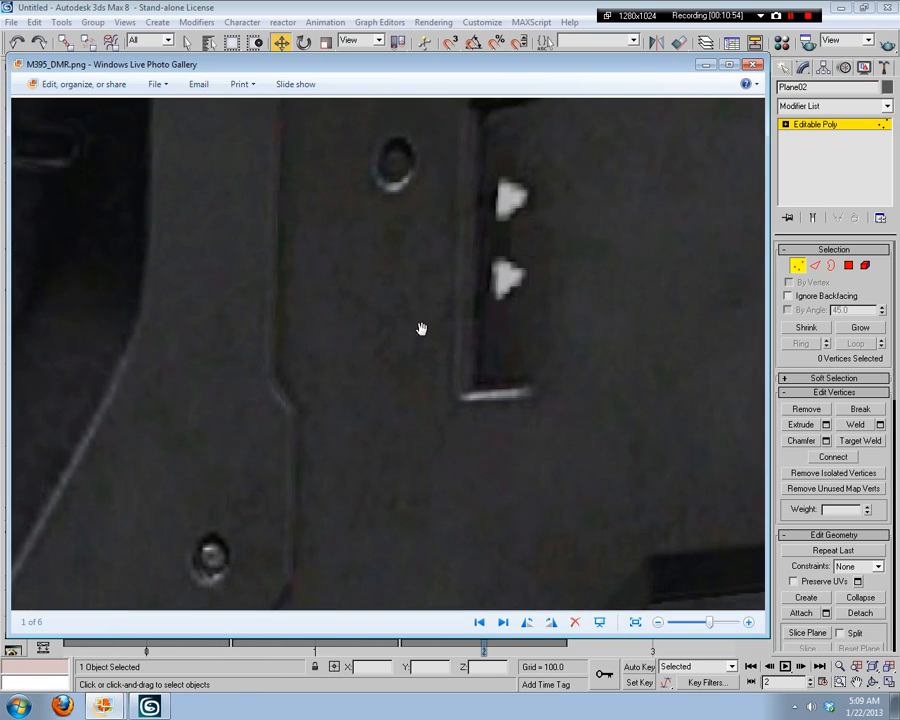
pyautogui.scroll(-1, 416, 342)
pyautogui.scroll(-2, 416, 428)
pyautogui.moveTo(434, 416); pyautogui.dragTo(431, 260)
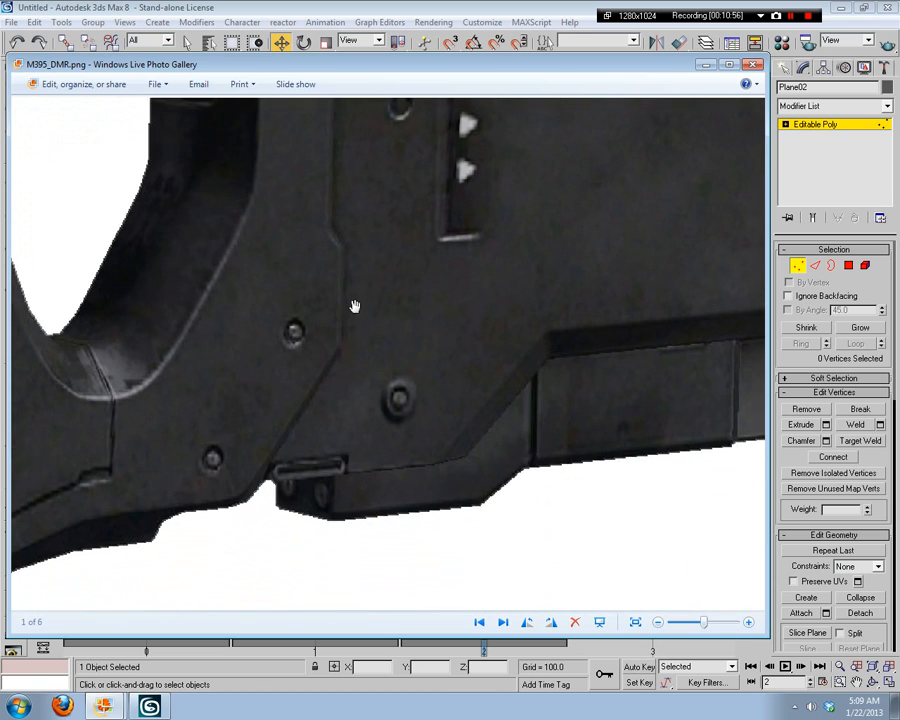
pyautogui.scroll(4, 354, 305)
pyautogui.scroll(-4, 487, 379)
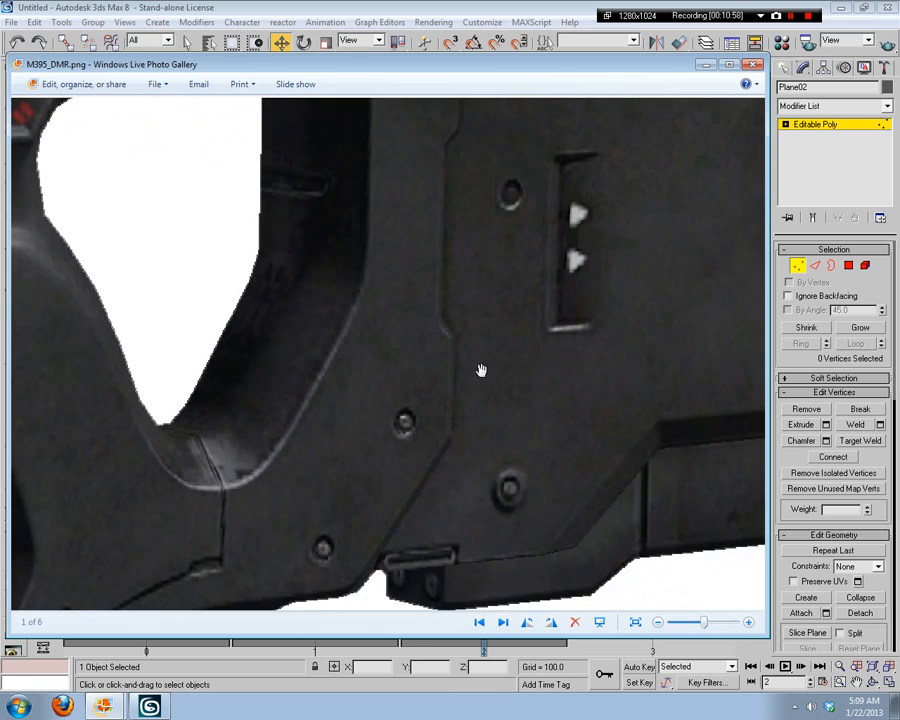
# Step: Follow the seam between the grip section and rear panel from the top rail to the underside in M395_DMR.png
pyautogui.moveTo(518, 277); pyautogui.dragTo(542, 406)
pyautogui.moveTo(551, 305)
pyautogui.mouseDown()
pyautogui.moveTo(559, 429)
pyautogui.moveTo(558, 273)
pyautogui.mouseUp()
pyautogui.moveTo(480, 242); pyautogui.dragTo(483, 489)
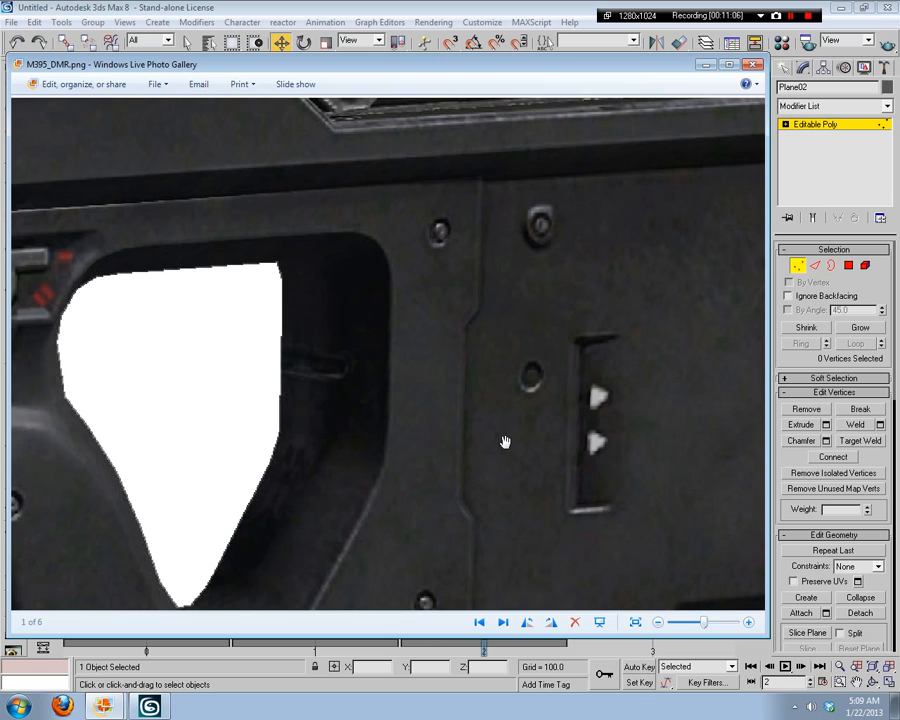
pyautogui.moveTo(526, 376); pyautogui.dragTo(499, 239)
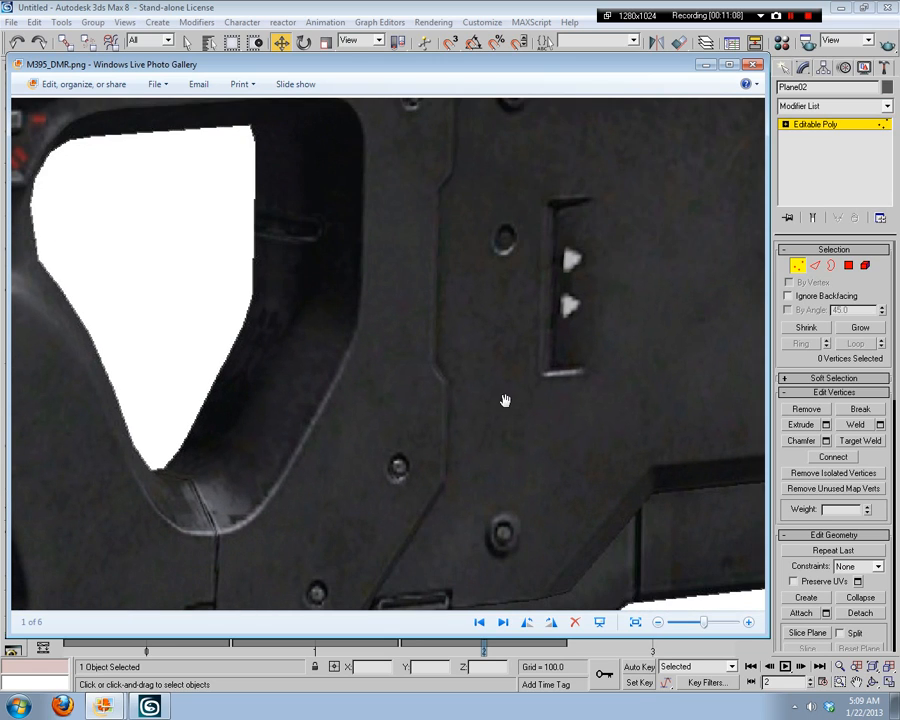
pyautogui.moveTo(462, 504); pyautogui.dragTo(438, 384)
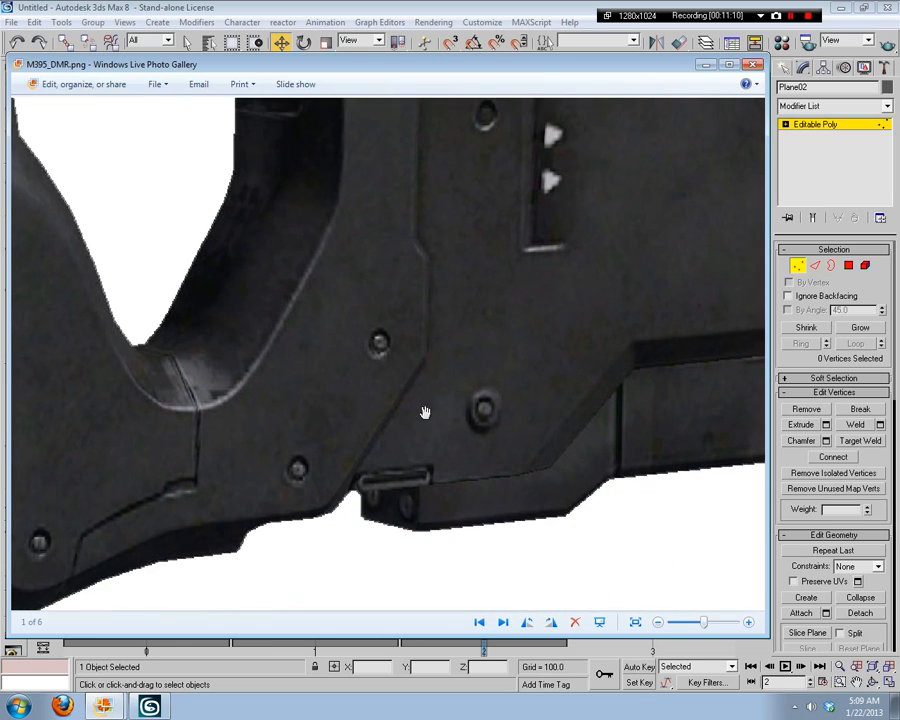
pyautogui.moveTo(592, 356); pyautogui.dragTo(245, 504)
pyautogui.moveTo(597, 422); pyautogui.dragTo(394, 380)
pyautogui.moveTo(323, 374); pyautogui.dragTo(574, 380)
pyautogui.moveTo(226, 363); pyautogui.dragTo(593, 297)
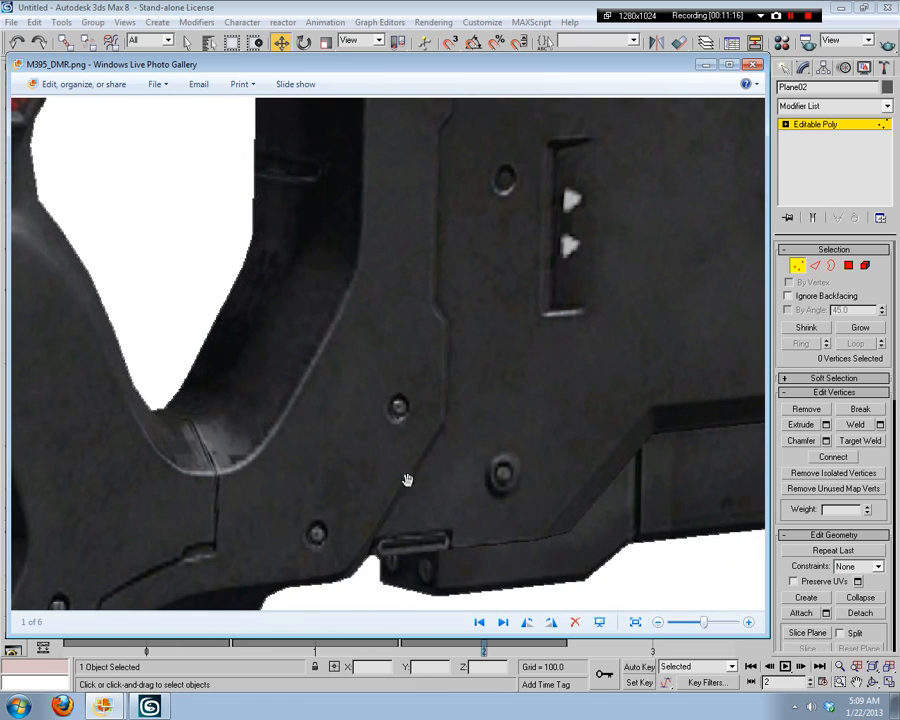
pyautogui.moveTo(531, 380); pyautogui.dragTo(478, 557)
pyautogui.moveTo(471, 411); pyautogui.dragTo(417, 267)
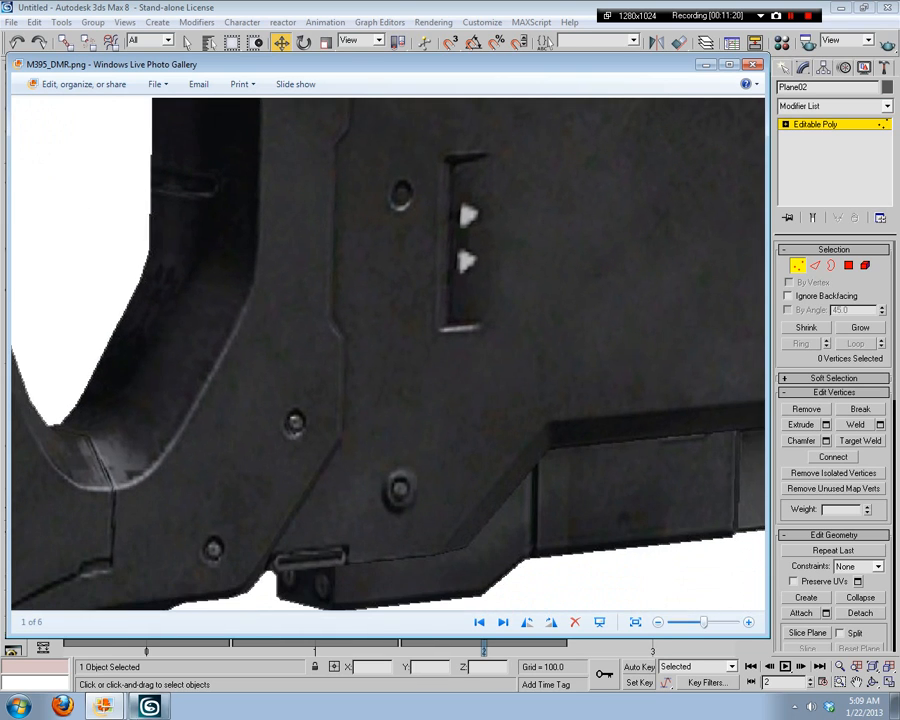
# Step: Switch back to 3ds Max and insert two vertices on the plane's lower edge, close to its lower left corner
pyautogui.click(147, 706)
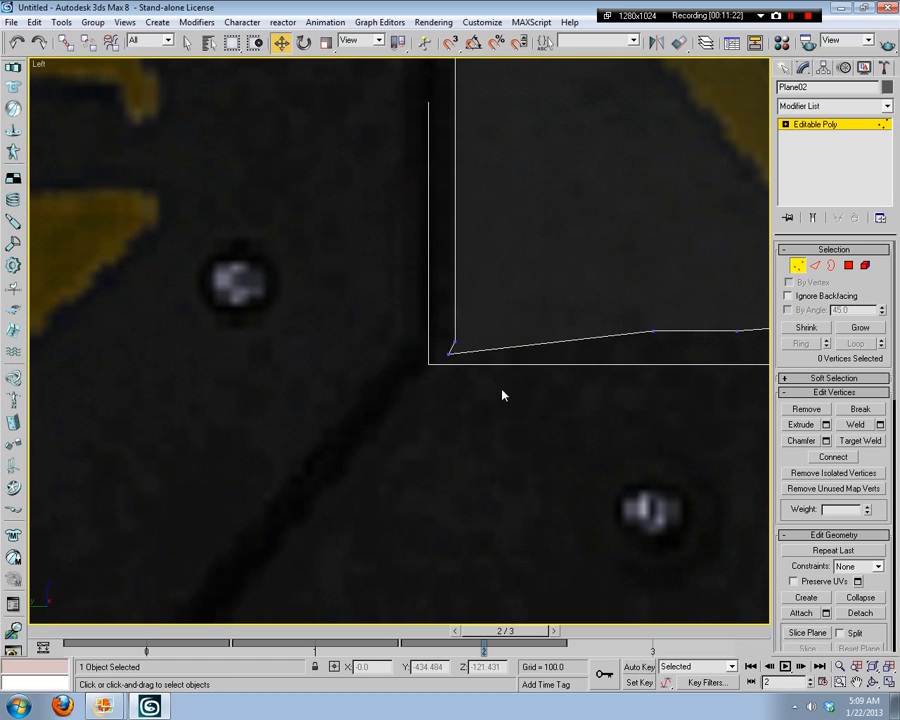
pyautogui.moveTo(478, 370); pyautogui.dragTo(507, 287, button='middle')
pyautogui.scroll(3, 486, 331)
pyautogui.moveTo(474, 322); pyautogui.dragTo(428, 360, button='middle')
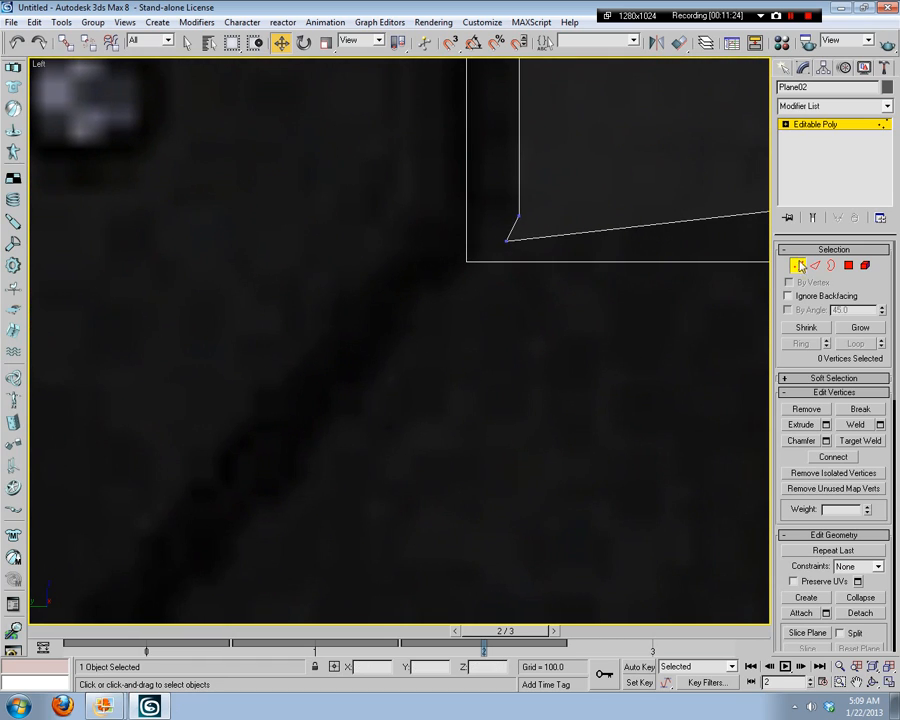
pyautogui.click(815, 265)
pyautogui.click(822, 412)
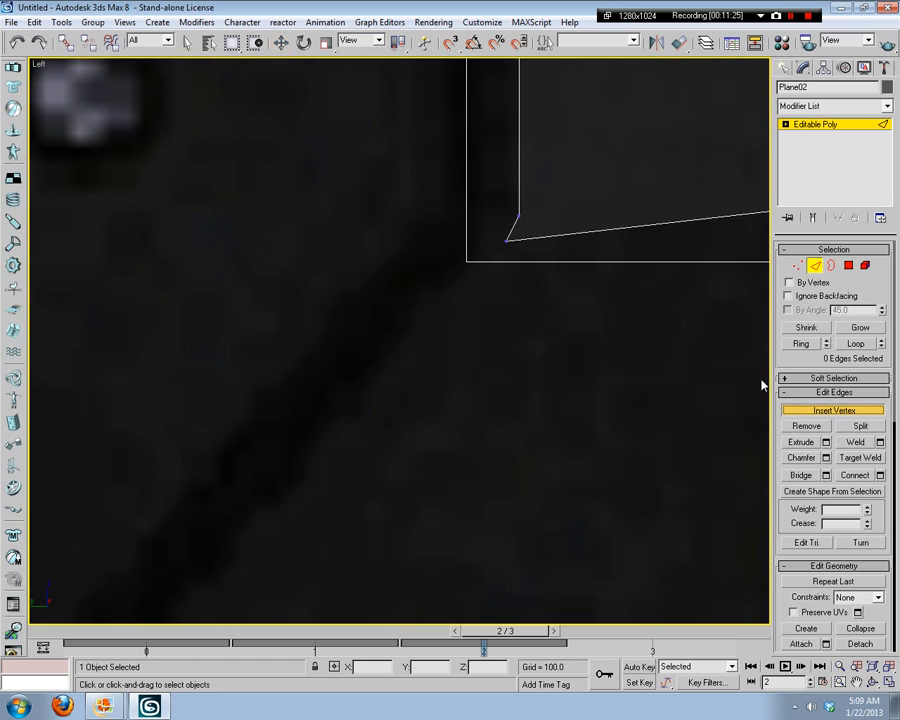
pyautogui.click(529, 239)
pyautogui.click(544, 237)
# Step: Move the inserted vertex nearest the plane's lower left corner into the gap beside the corner vertices
pyautogui.click(797, 265)
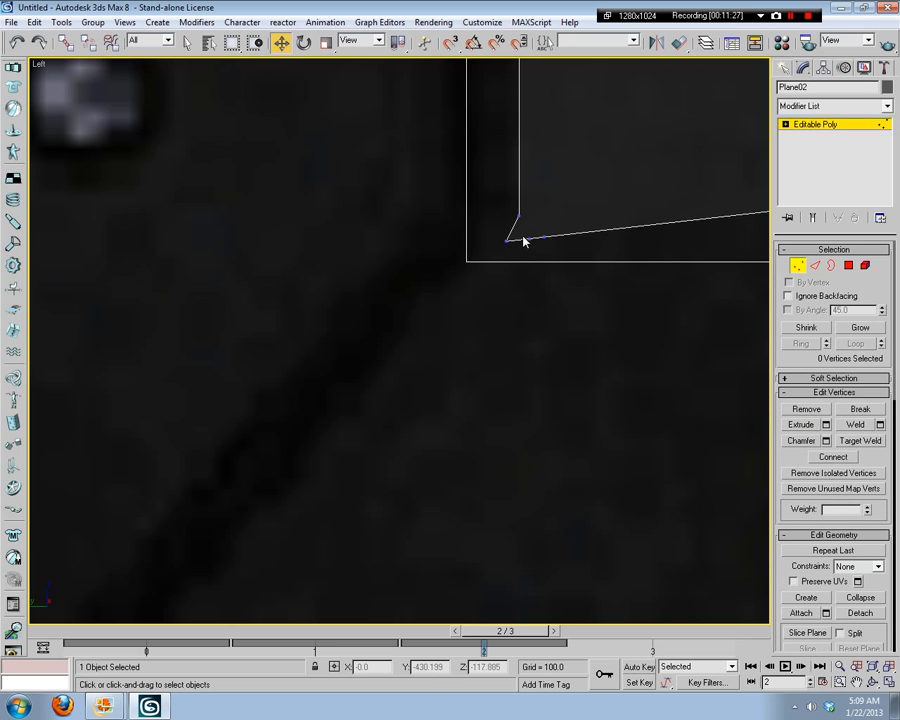
pyautogui.press('w')
pyautogui.moveTo(550, 222); pyautogui.dragTo(502, 246)
pyautogui.scroll(-6, 568, 321)
pyautogui.moveTo(563, 341); pyautogui.dragTo(524, 434, button='middle')
pyautogui.moveTo(536, 294); pyautogui.dragTo(494, 412, button='middle')
pyautogui.moveTo(484, 260); pyautogui.dragTo(453, 344, button='middle')
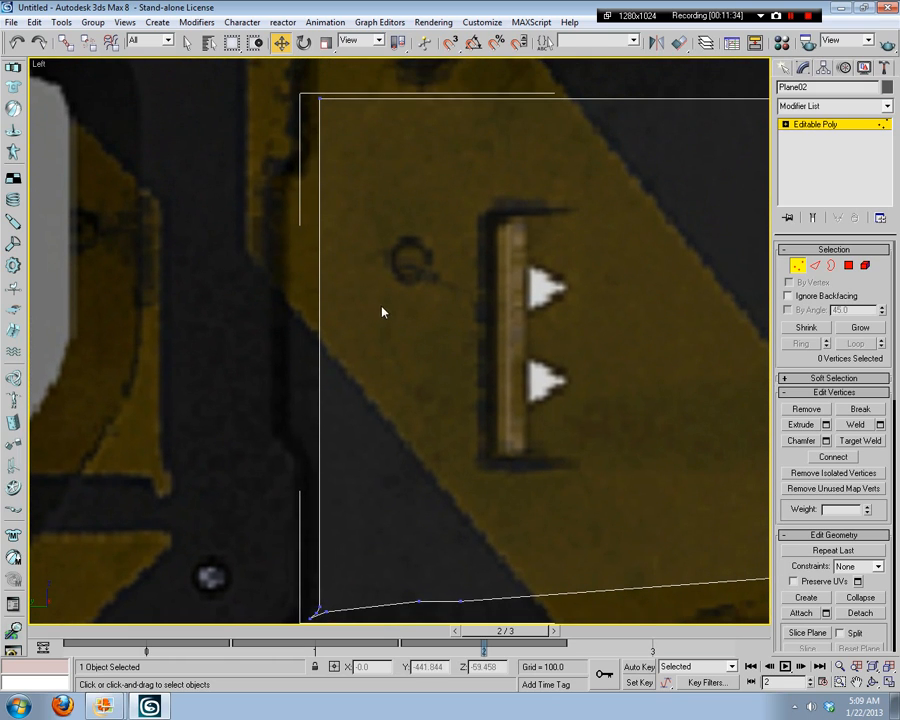
# Step: Select the plane's left vertical edge and move it outward about 1.3 units along X toward the panel seam
pyautogui.click(815, 267)
pyautogui.click(321, 305)
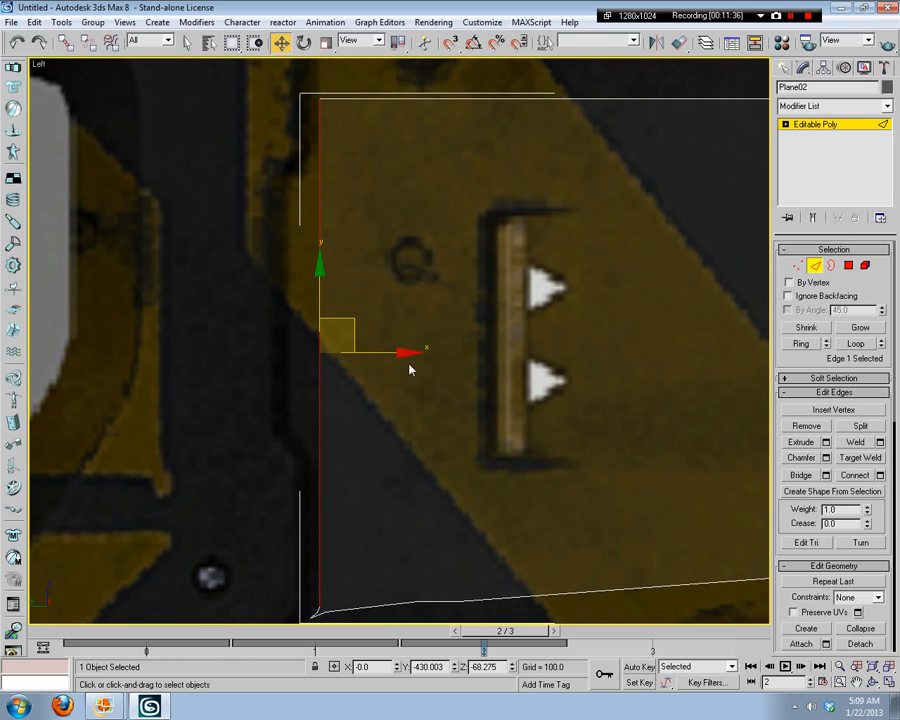
pyautogui.moveTo(387, 355); pyautogui.dragTo(380, 355)
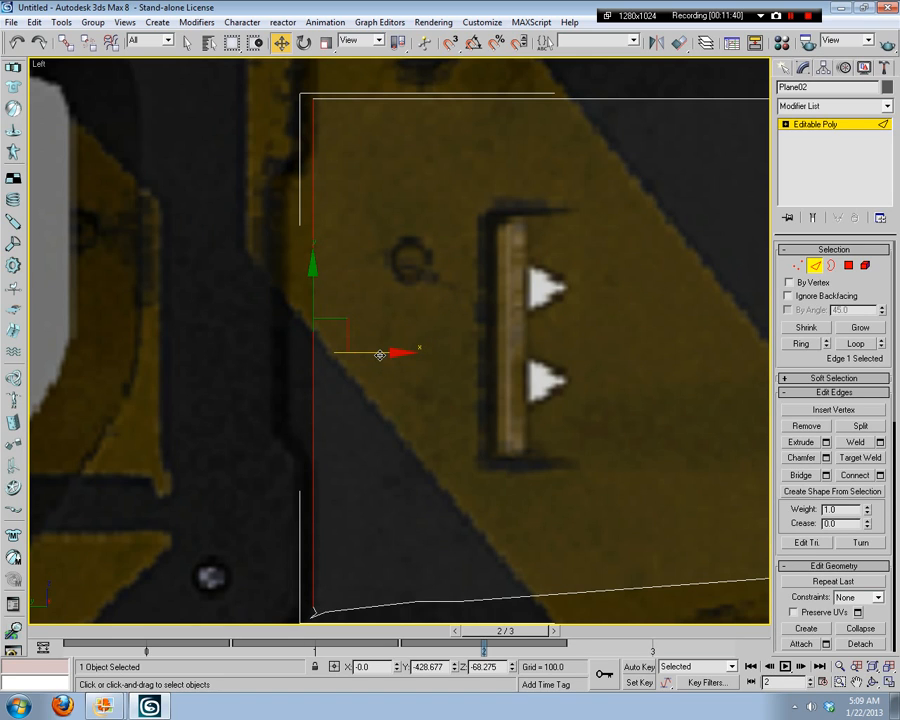
pyautogui.click(476, 472)
# Step: Examine the seam between the grip section and rear panel in H4_dmr_trans.png, comparing it with the plane's left edge
pyautogui.moveTo(476, 472); pyautogui.dragTo(450, 398, button='middle')
pyautogui.moveTo(320, 232); pyautogui.dragTo(328, 275, button='middle')
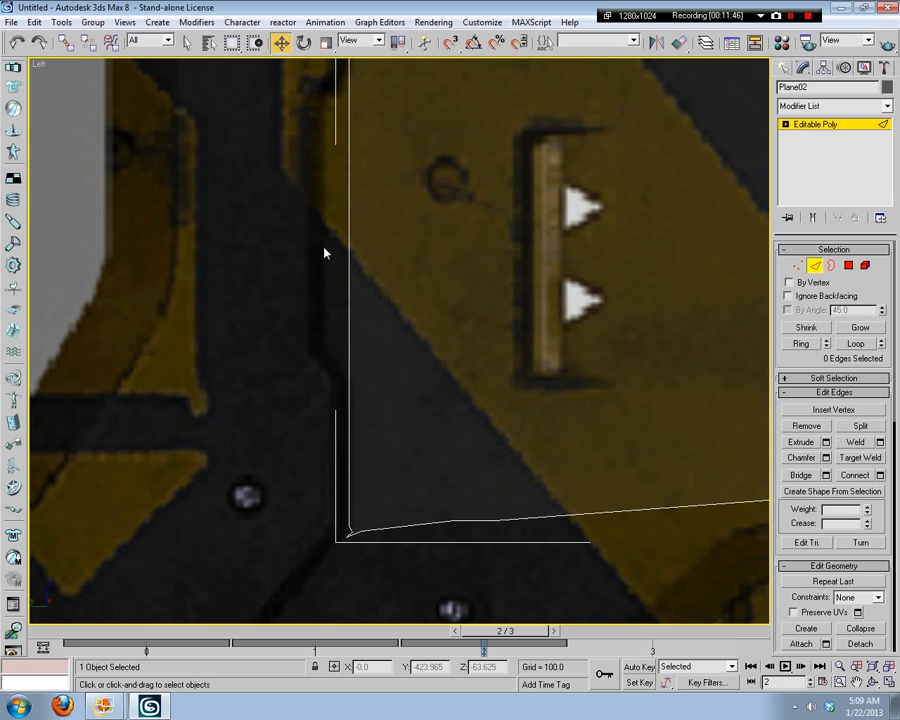
pyautogui.moveTo(307, 251); pyautogui.dragTo(398, 295, button='middle')
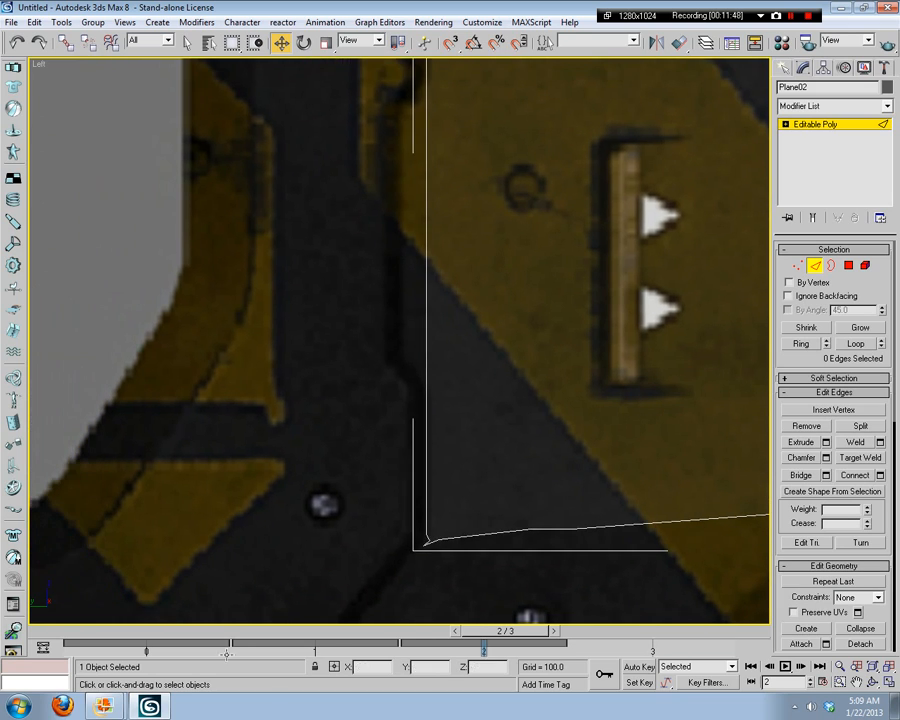
pyautogui.moveTo(103, 705)
pyautogui.click(150, 648)
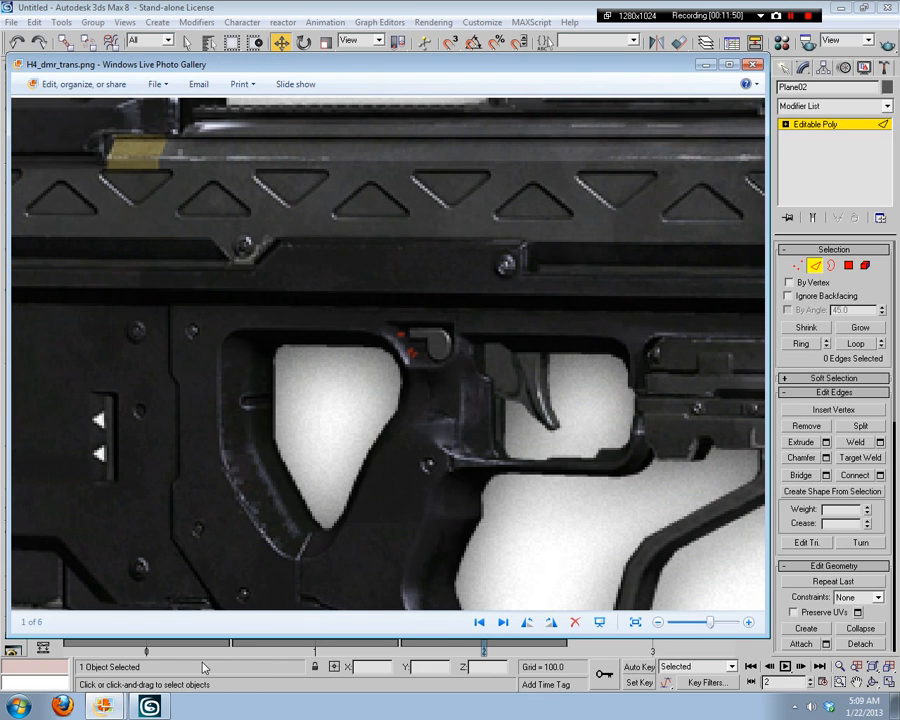
pyautogui.moveTo(333, 424); pyautogui.dragTo(469, 406)
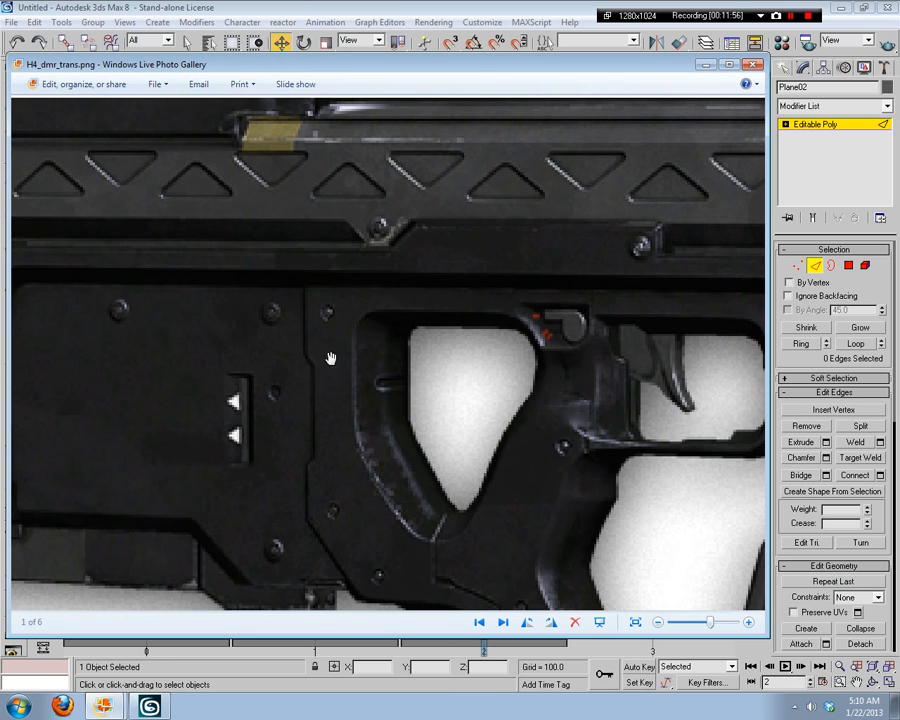
pyautogui.click(108, 706)
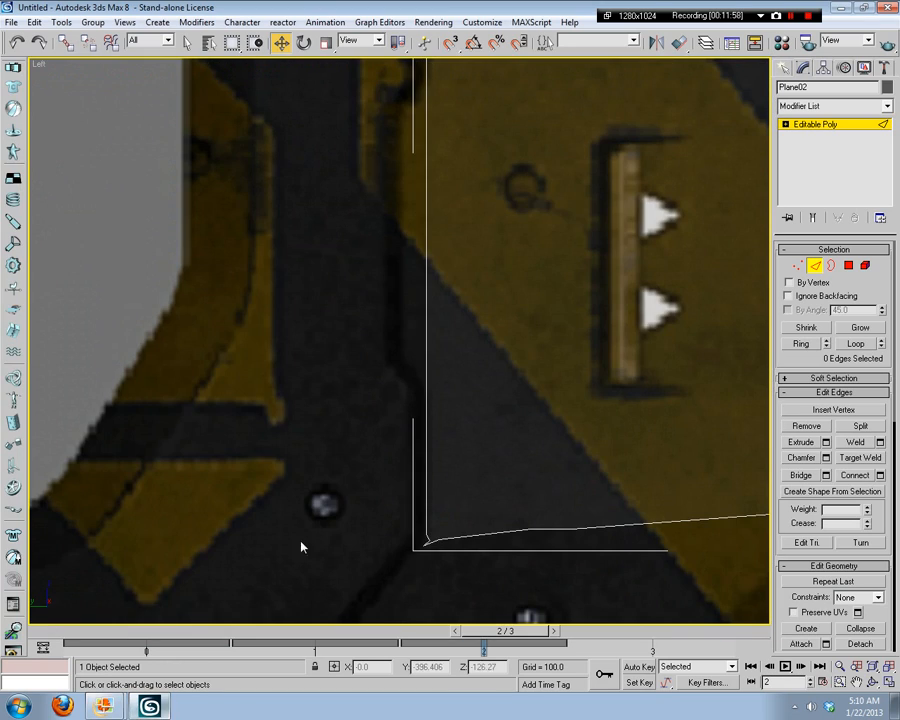
# Step: Move the inserted vertex inside the plane's lower left corner outward, between the left edge's end and the corner's lowest vertex
pyautogui.moveTo(459, 356); pyautogui.dragTo(427, 458, button='middle')
pyautogui.moveTo(533, 508); pyautogui.dragTo(520, 249, button='middle')
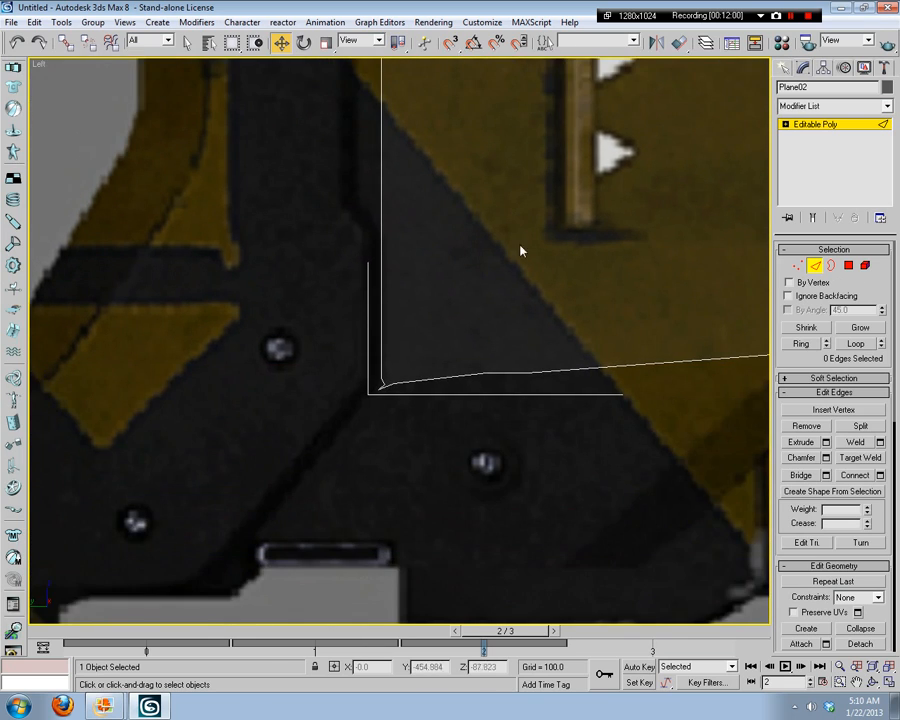
pyautogui.moveTo(484, 414); pyautogui.dragTo(508, 350, button='middle')
pyautogui.scroll(1, 508, 350)
pyautogui.scroll(1, 508, 350)
pyautogui.click(799, 265)
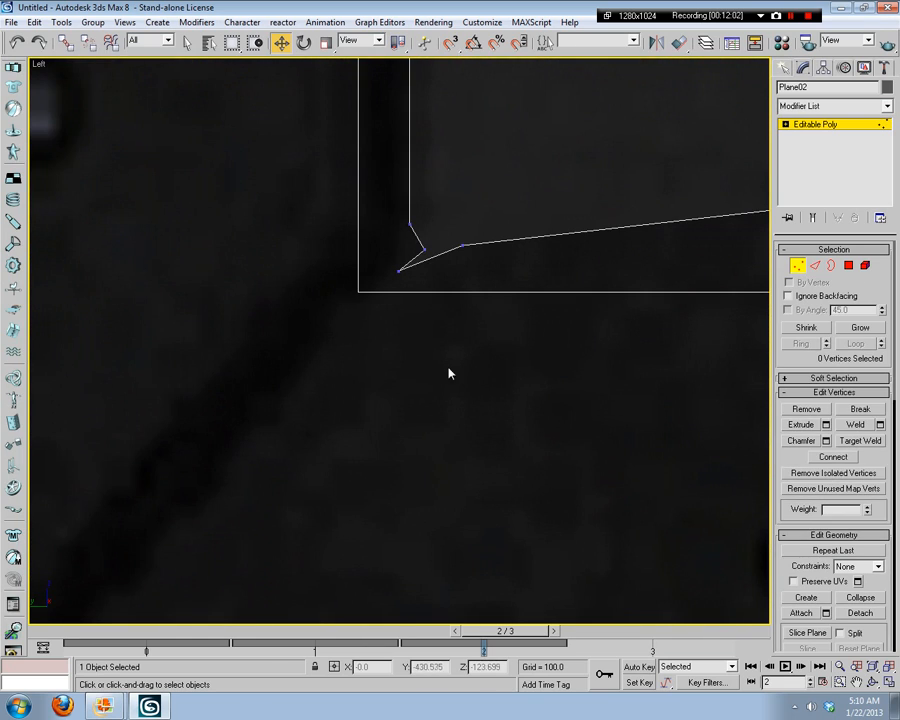
pyautogui.click(424, 250)
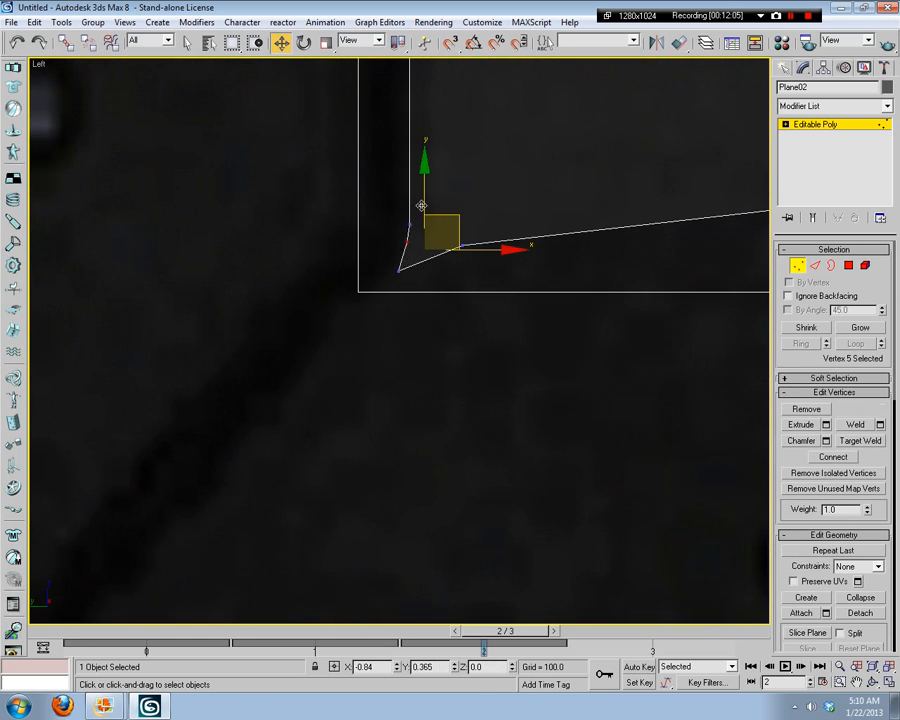
pyautogui.moveTo(421, 206)
pyautogui.mouseDown()
pyautogui.moveTo(420, 171)
pyautogui.moveTo(416, 225)
pyautogui.mouseUp()
pyautogui.click(449, 201)
# Step: Raise the plane's lowest corner vertex slightly and move the adjacent lower-edge vertex beyond it, curving the corner along the seam
pyautogui.click(399, 271)
pyautogui.click(440, 203)
pyautogui.moveTo(440, 203); pyautogui.dragTo(549, 328, button='middle')
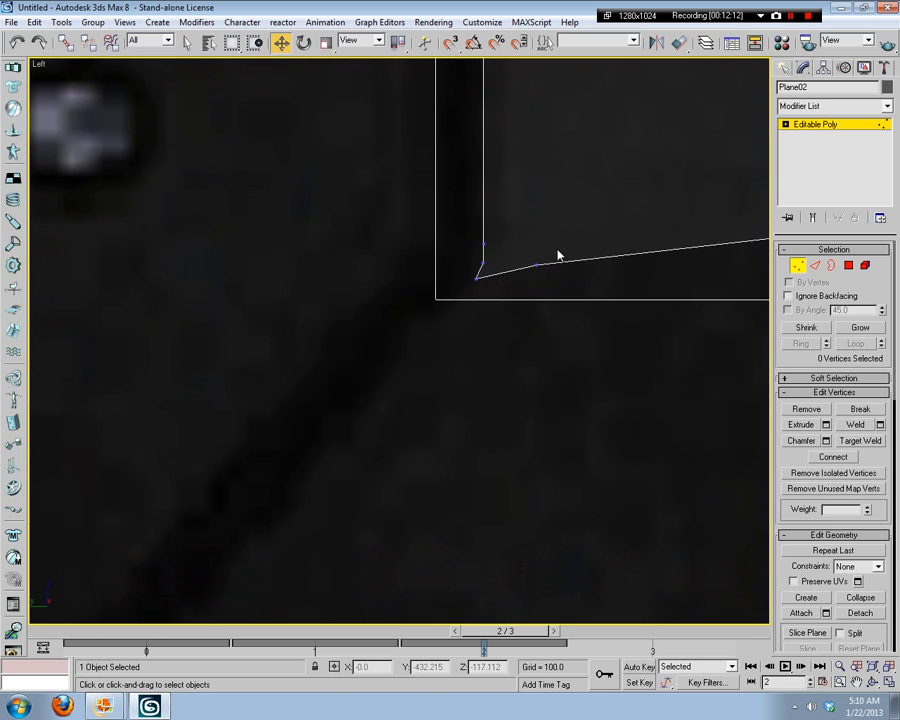
pyautogui.moveTo(557, 251); pyautogui.dragTo(492, 262)
pyautogui.click(576, 374)
# Step: Insert six vertices along the plane's lower edge, starting beside the curved lower left corner
pyautogui.moveTo(576, 374); pyautogui.dragTo(735, 242, button='middle')
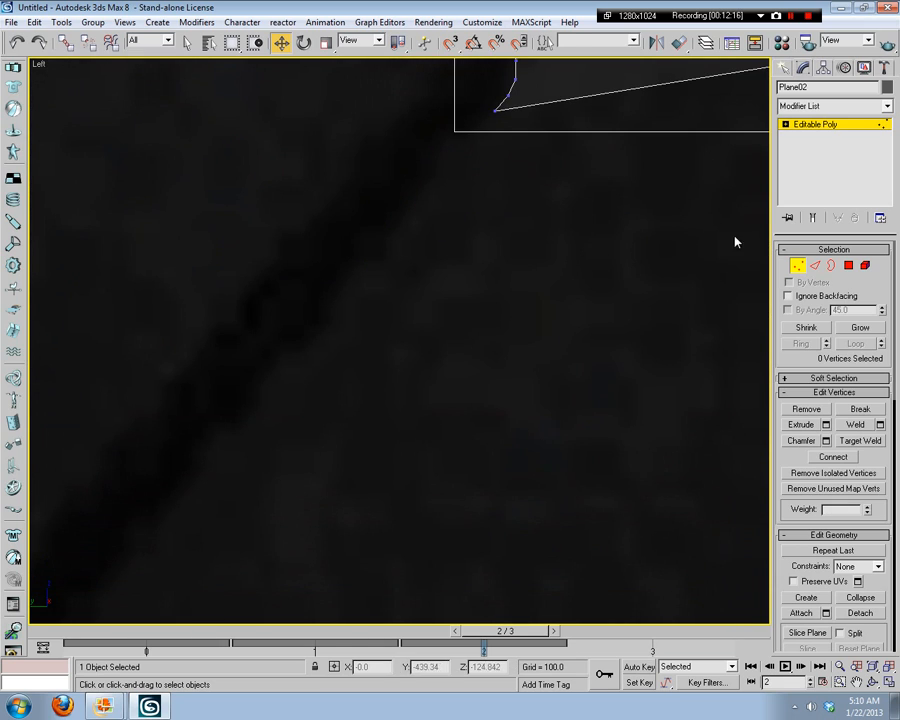
pyautogui.click(815, 265)
pyautogui.moveTo(575, 271); pyautogui.dragTo(432, 310, button='middle')
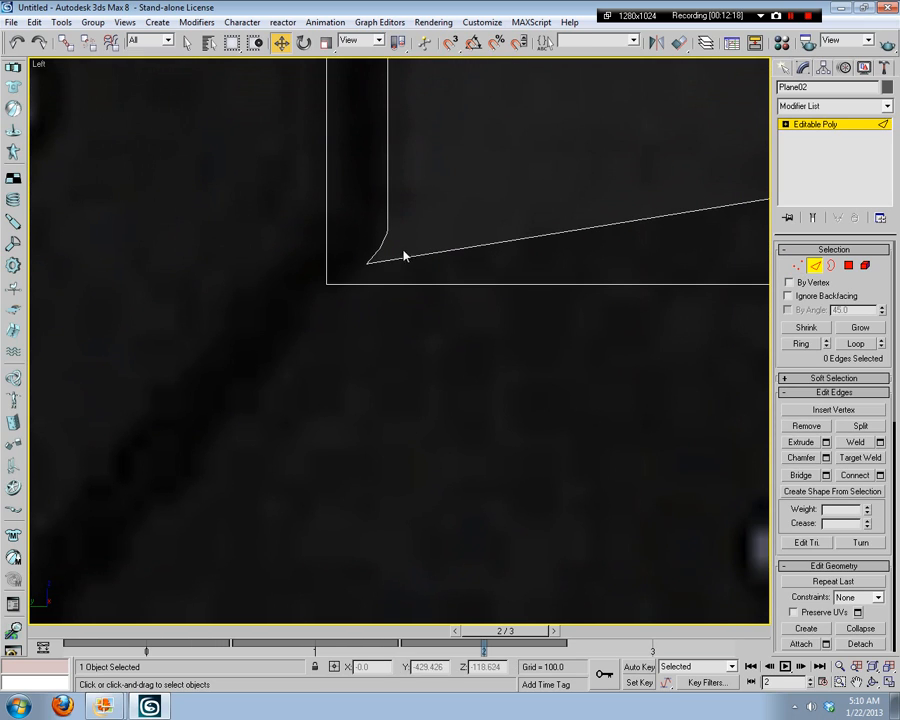
pyautogui.click(439, 253)
pyautogui.click(833, 410)
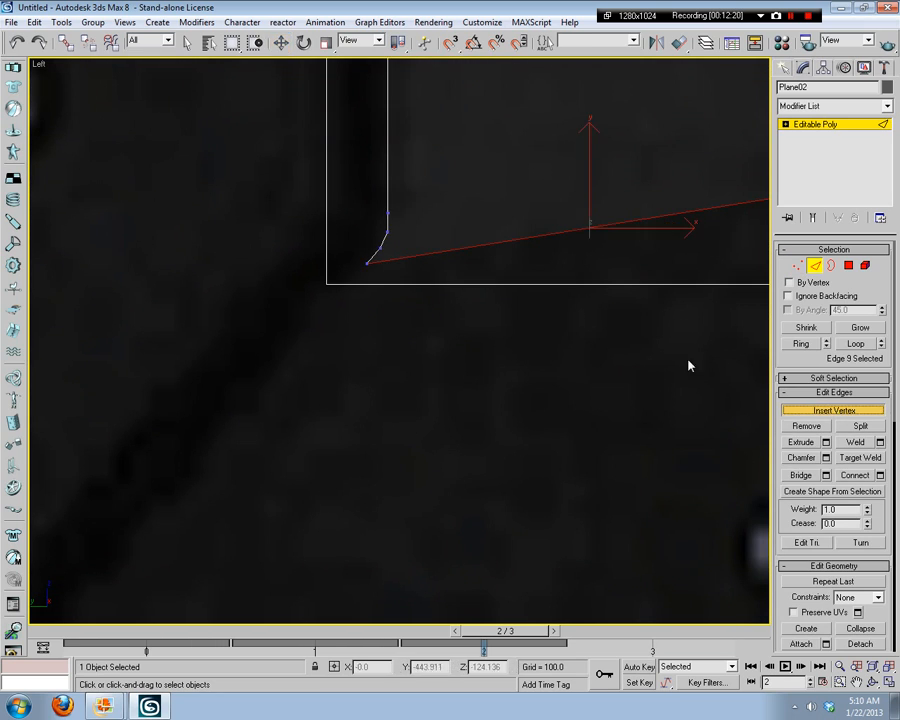
pyautogui.click(424, 254)
pyautogui.click(478, 246)
pyautogui.click(504, 241)
pyautogui.click(540, 235)
pyautogui.click(577, 229)
pyautogui.click(630, 221)
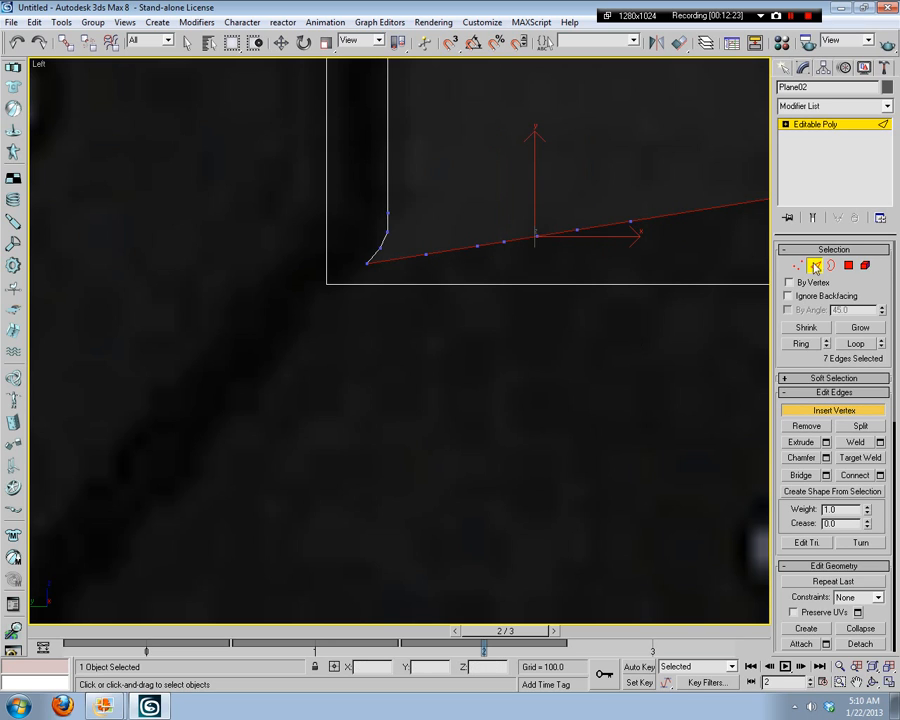
# Step: Move the first inserted vertex down along the diagonal seam, and shift the other five inserted vertices together below it
pyautogui.click(797, 265)
pyautogui.click(424, 273)
pyautogui.click(424, 254)
pyautogui.moveTo(446, 229); pyautogui.dragTo(310, 314)
pyautogui.click(542, 411)
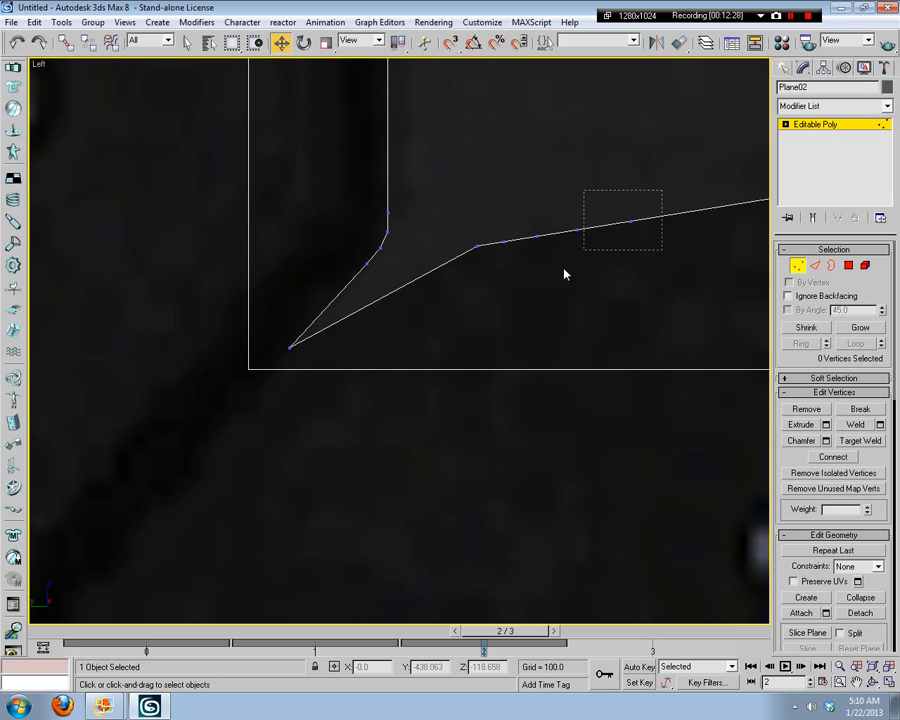
pyautogui.moveTo(564, 274); pyautogui.dragTo(471, 323)
pyautogui.moveTo(567, 200); pyautogui.dragTo(494, 406)
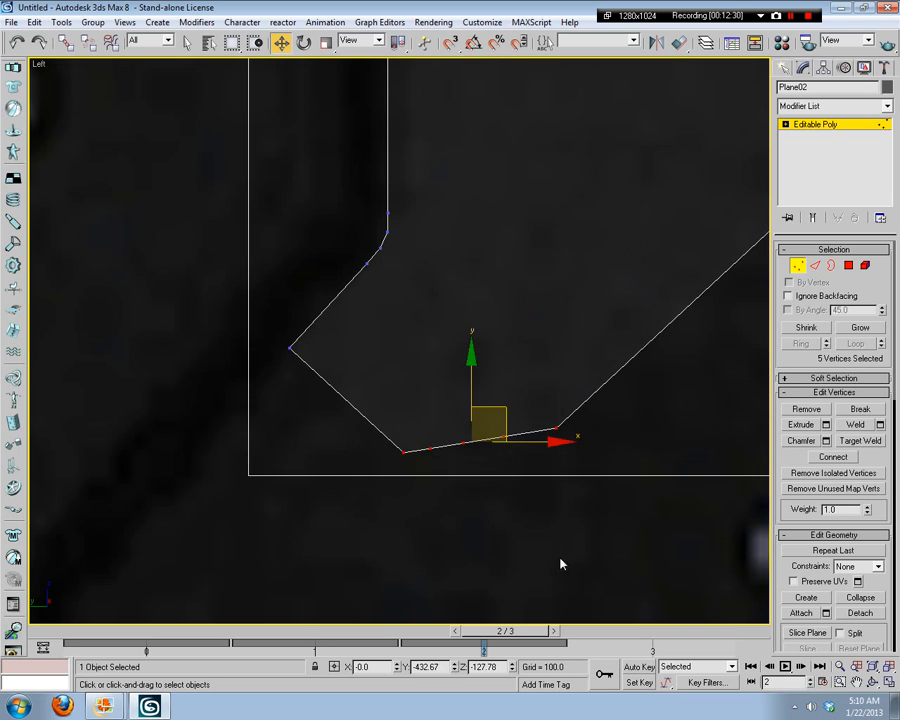
# Step: Move the next inserted vertex farther down the diagonal seam and remove the intermediate vertex above it
pyautogui.moveTo(515, 527); pyautogui.dragTo(564, 352, button='middle')
pyautogui.moveTo(463, 262); pyautogui.dragTo(430, 325)
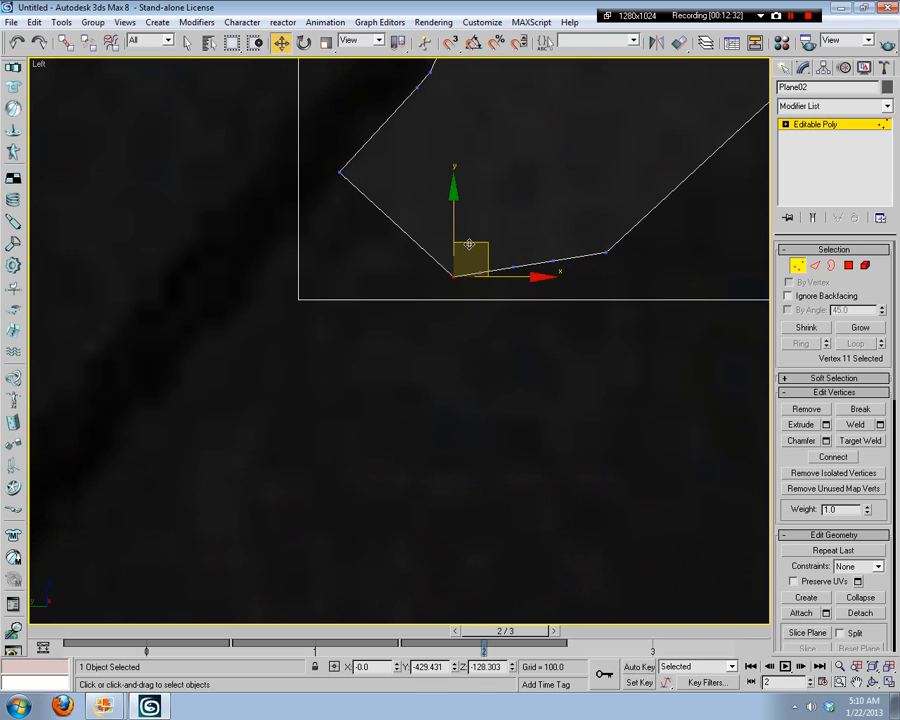
pyautogui.moveTo(472, 240); pyautogui.dragTo(245, 287)
pyautogui.click(382, 181)
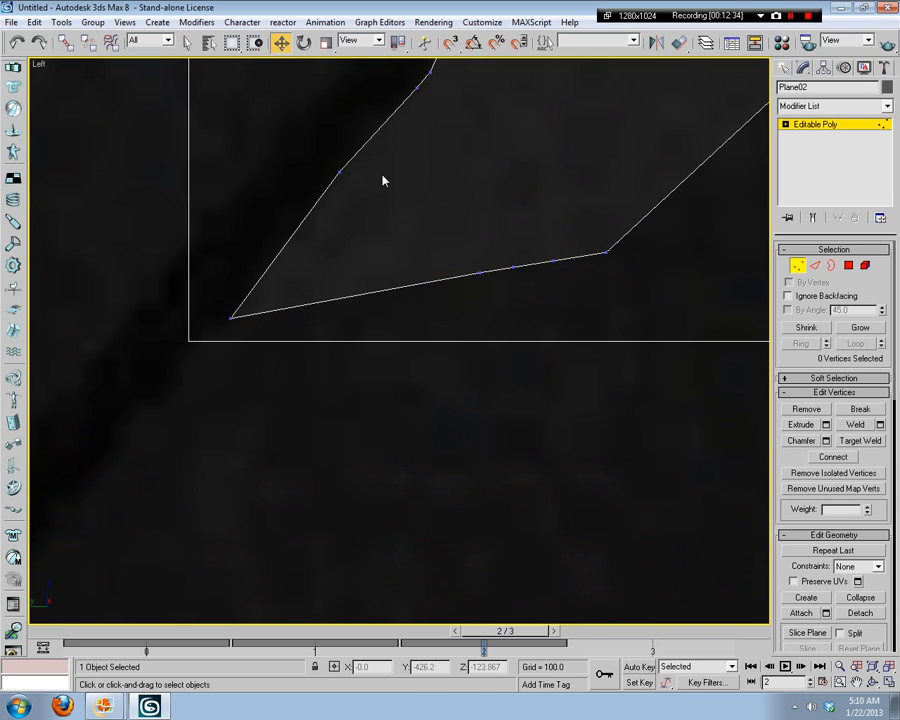
pyautogui.moveTo(303, 263); pyautogui.dragTo(303, 263)
pyautogui.press('BackSpace')
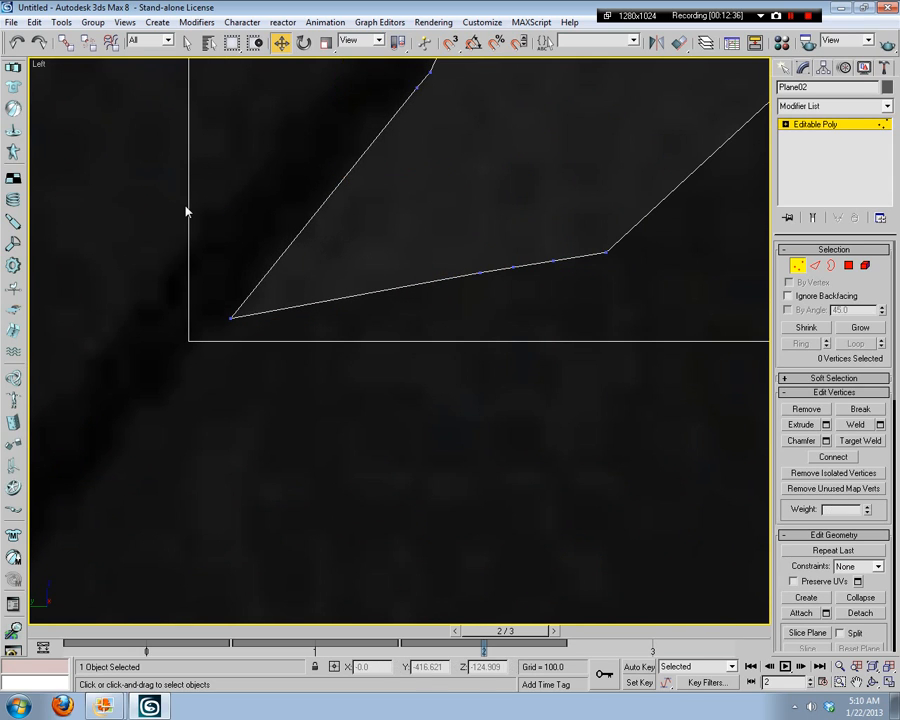
# Step: Try to delete the next inserted vertex on the plane's lower edge, and undo the deletion
pyautogui.moveTo(295, 235); pyautogui.dragTo(440, 262, button='middle')
pyautogui.moveTo(531, 455); pyautogui.dragTo(523, 394, button='middle')
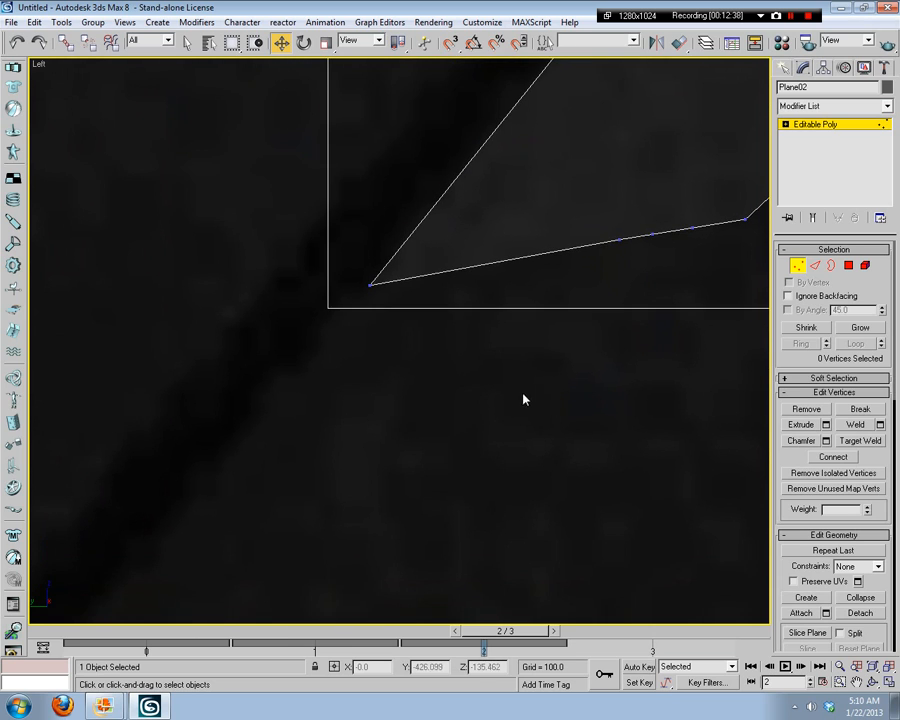
pyautogui.moveTo(547, 300); pyautogui.dragTo(432, 407, button='middle')
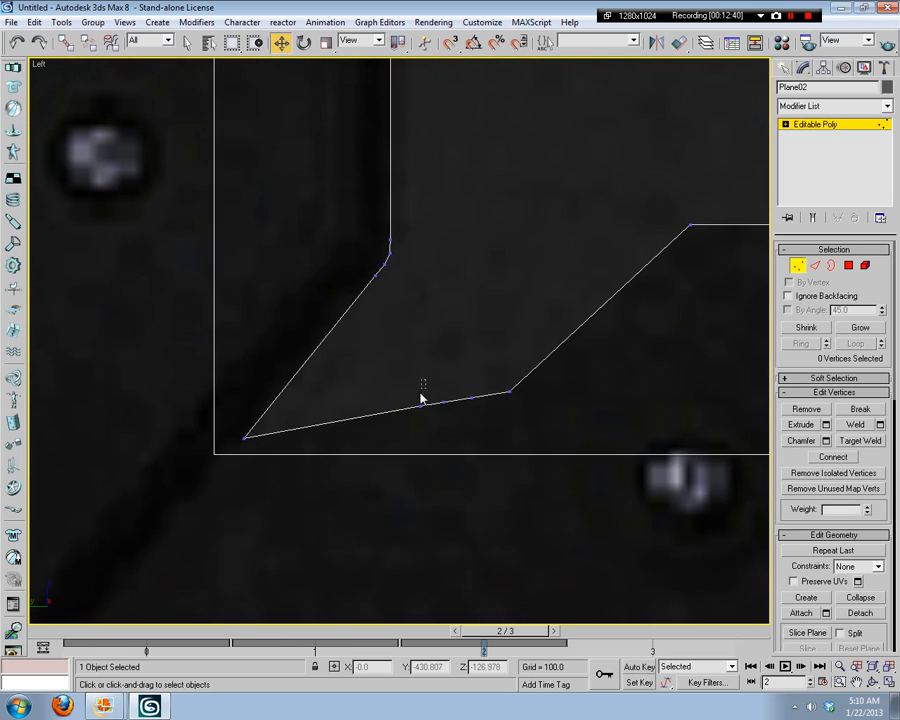
pyautogui.click(421, 401)
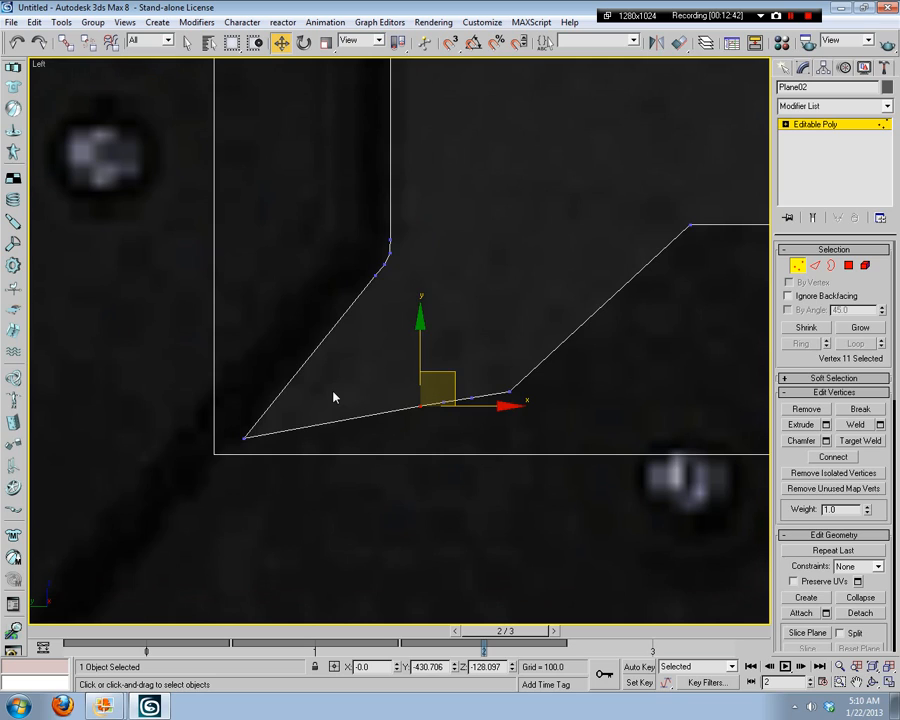
pyautogui.press('Delete')
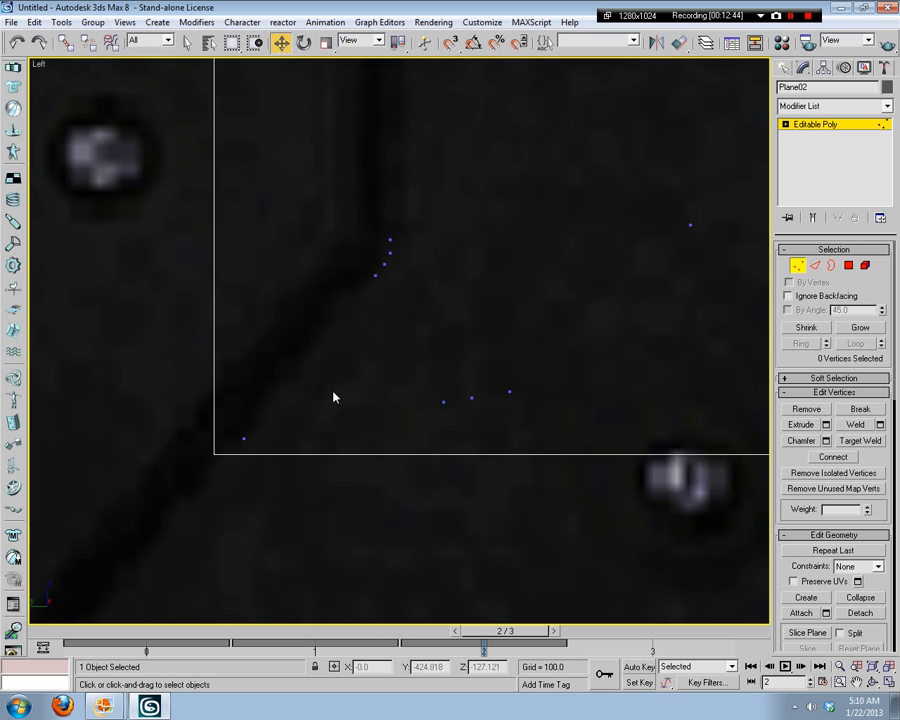
pyautogui.hotkey('ctrl', 'z')
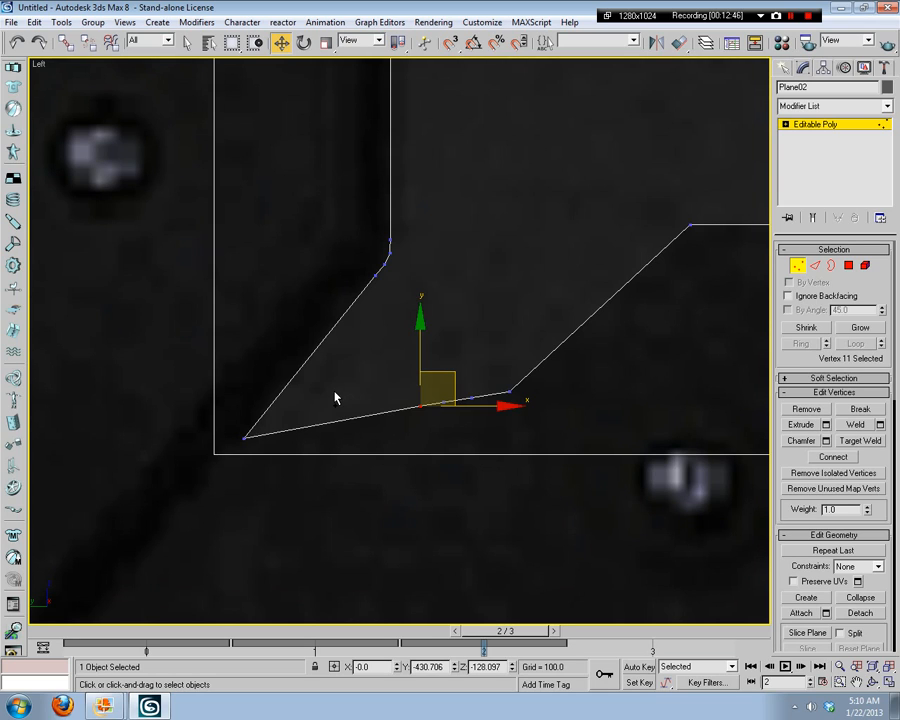
pyautogui.click(432, 494)
# Step: Extend the diagonal edge by moving the nearest lower-edge vertex past its end, and remove the vertex that formerly ended it
pyautogui.moveTo(428, 522); pyautogui.dragTo(520, 404, button='middle')
pyautogui.scroll(3, 522, 406)
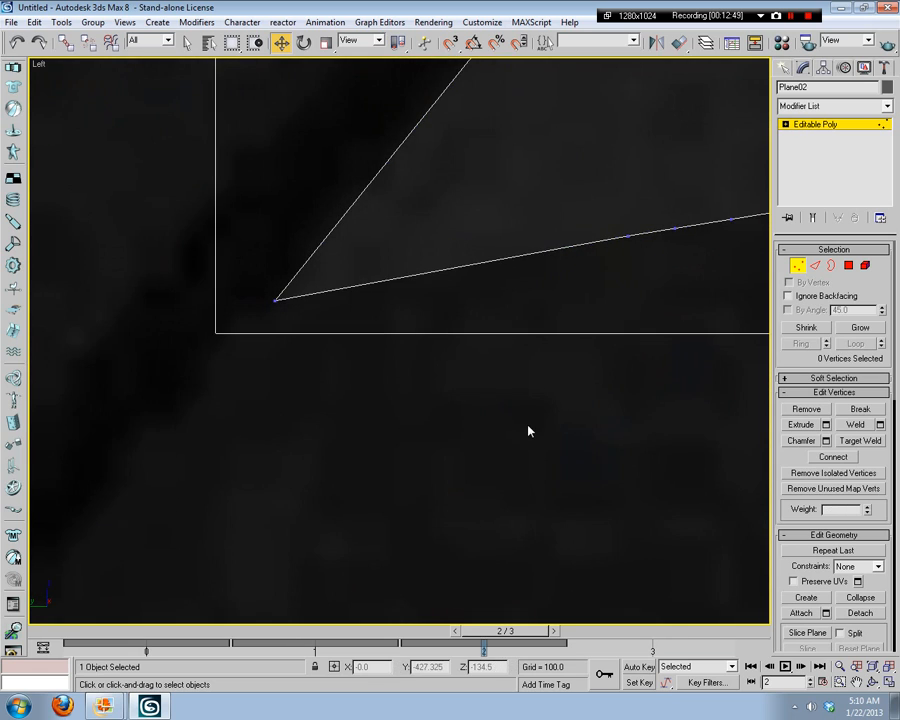
pyautogui.moveTo(636, 375); pyautogui.dragTo(592, 349, button='middle')
pyautogui.moveTo(541, 231); pyautogui.dragTo(178, 423)
pyautogui.moveTo(295, 237); pyautogui.dragTo(54, 326)
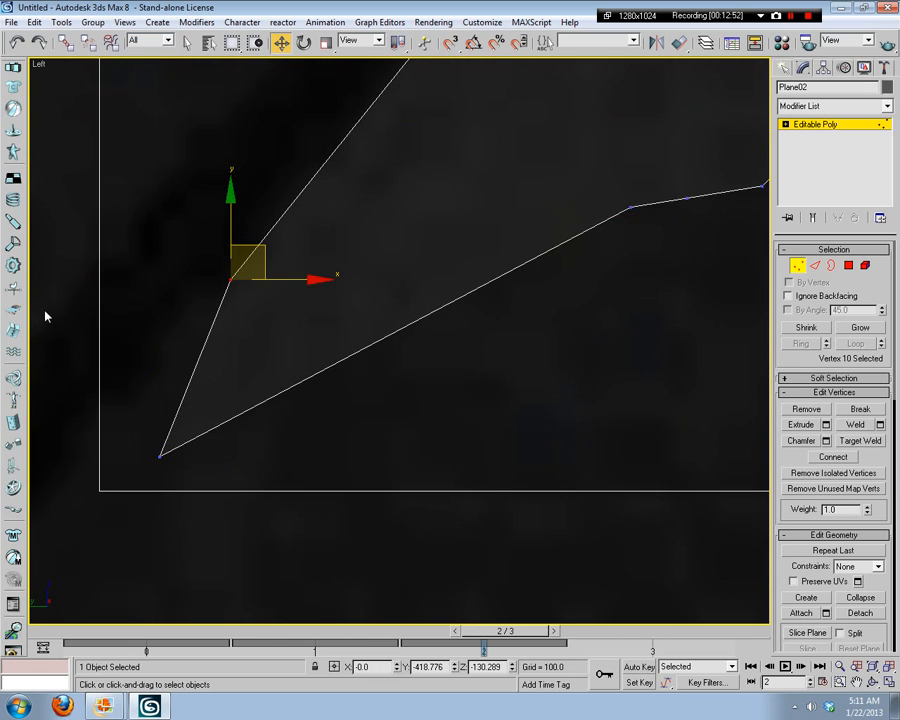
pyautogui.press('BackSpace')
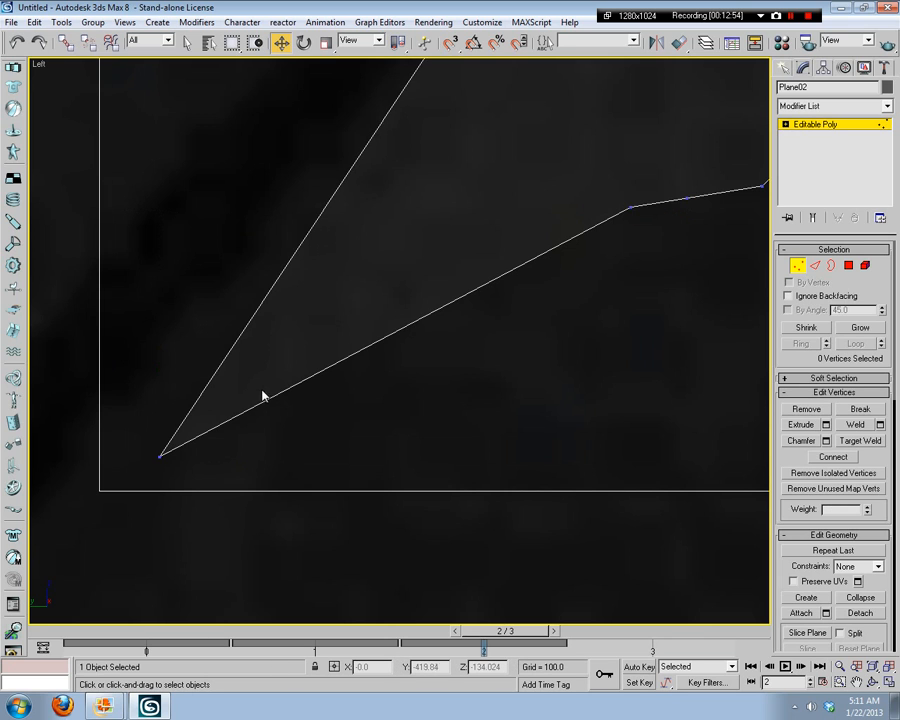
# Step: Move the vertex at the diagonal's tip down the seam to the upper left corner of the slot on the underside
pyautogui.moveTo(261, 391); pyautogui.dragTo(319, 483, button='middle')
pyautogui.scroll(-3, 319, 483)
pyautogui.moveTo(415, 539); pyautogui.dragTo(523, 369, button='middle')
pyautogui.scroll(2, 470, 384)
pyautogui.moveTo(458, 387); pyautogui.dragTo(394, 472, button='middle')
pyautogui.moveTo(454, 265); pyautogui.dragTo(343, 324)
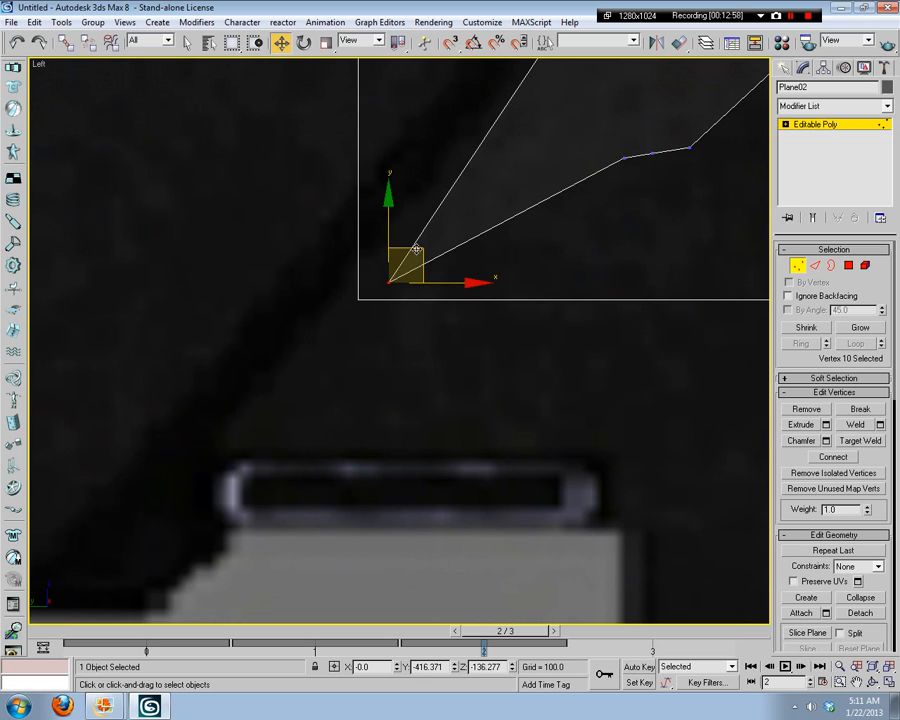
pyautogui.moveTo(416, 249); pyautogui.dragTo(244, 430)
pyautogui.click(396, 470)
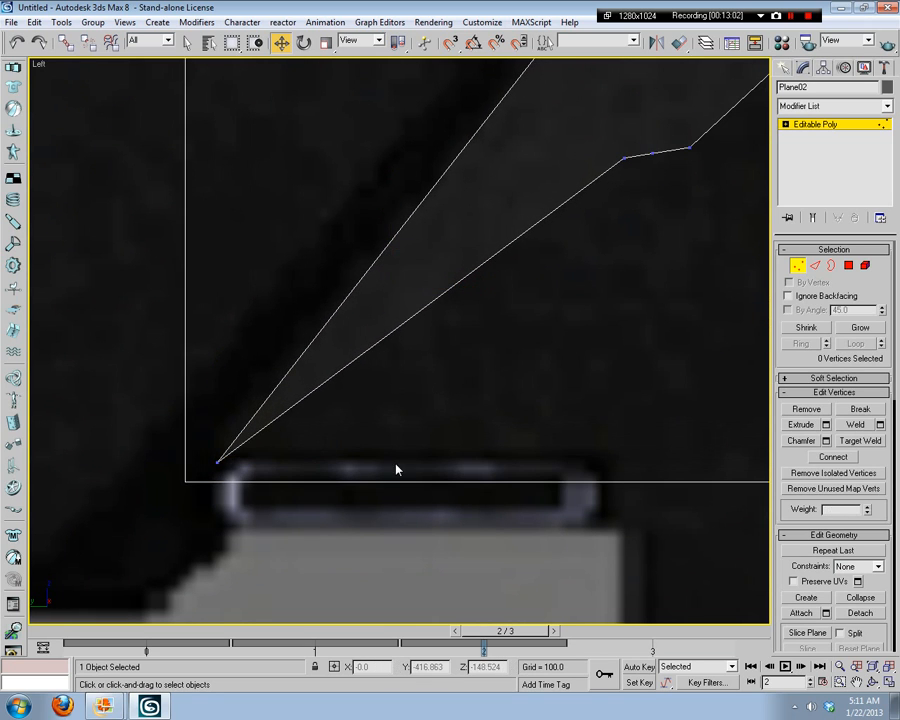
# Step: Inspect the plane's outline against the reference image around the underside slot, the lower edge and the upper edge
pyautogui.moveTo(396, 470); pyautogui.dragTo(384, 397, button='middle')
pyautogui.scroll(-4, 387, 394)
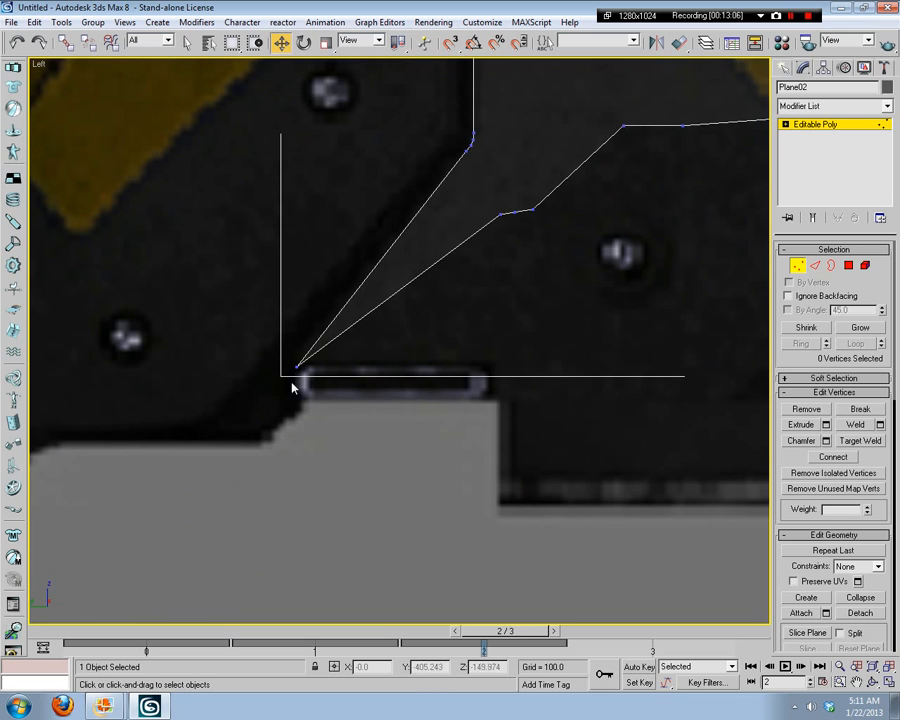
pyautogui.moveTo(523, 375); pyautogui.dragTo(520, 420, button='middle')
pyautogui.scroll(7, 506, 413)
pyautogui.scroll(-4, 241, 349)
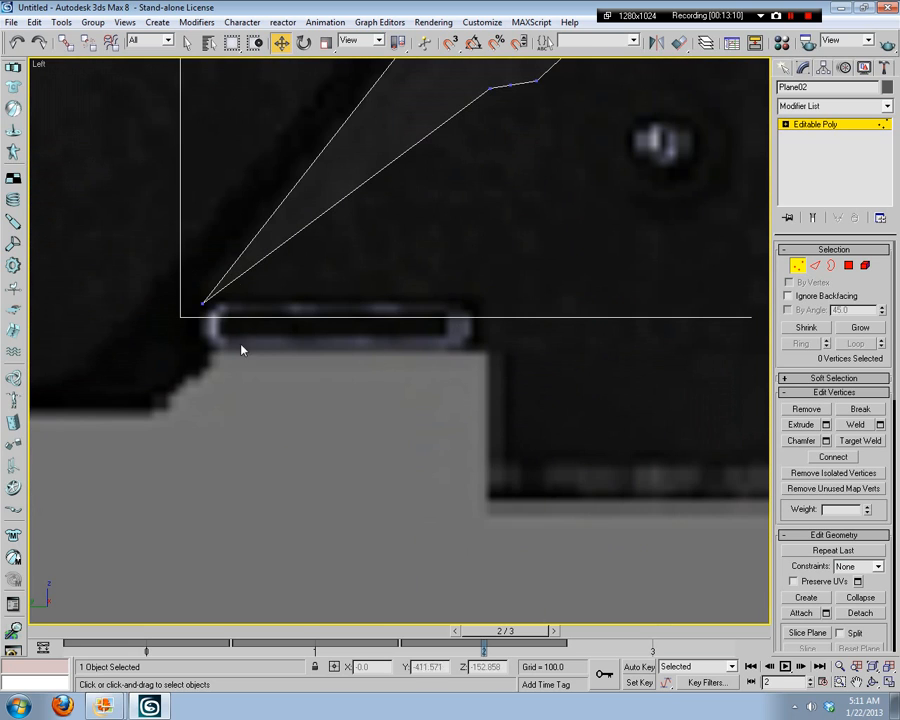
pyautogui.moveTo(527, 228); pyautogui.dragTo(445, 392, button='middle')
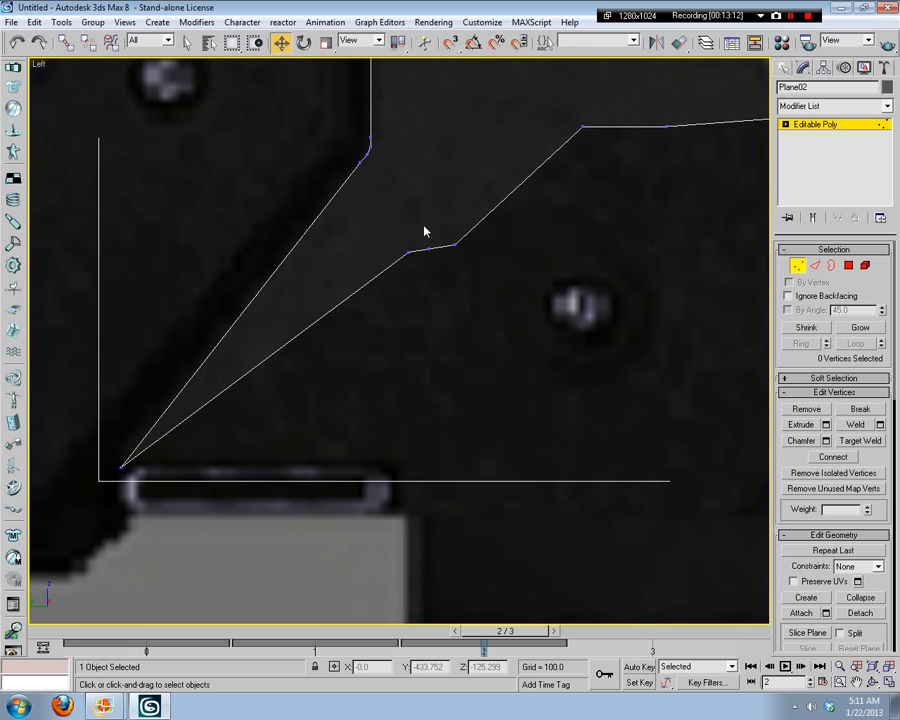
pyautogui.moveTo(381, 424); pyautogui.dragTo(307, 473, button='middle')
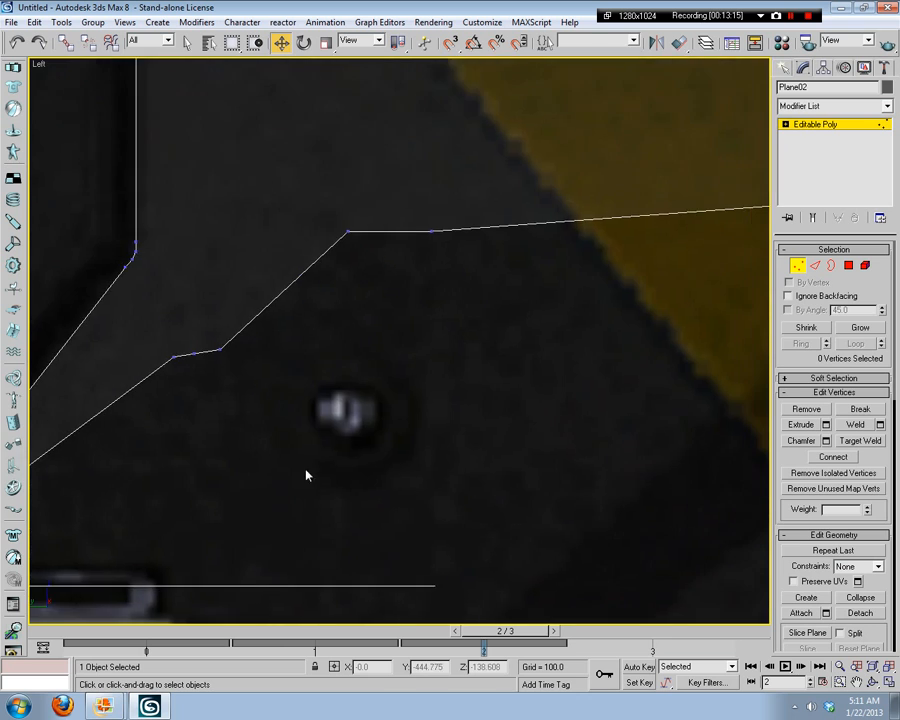
pyautogui.scroll(-2, 392, 380)
pyautogui.moveTo(433, 247); pyautogui.dragTo(413, 389, button='middle')
pyautogui.scroll(1, 411, 385)
pyautogui.moveTo(372, 190); pyautogui.dragTo(367, 433, button='middle')
pyautogui.scroll(-2, 357, 364)
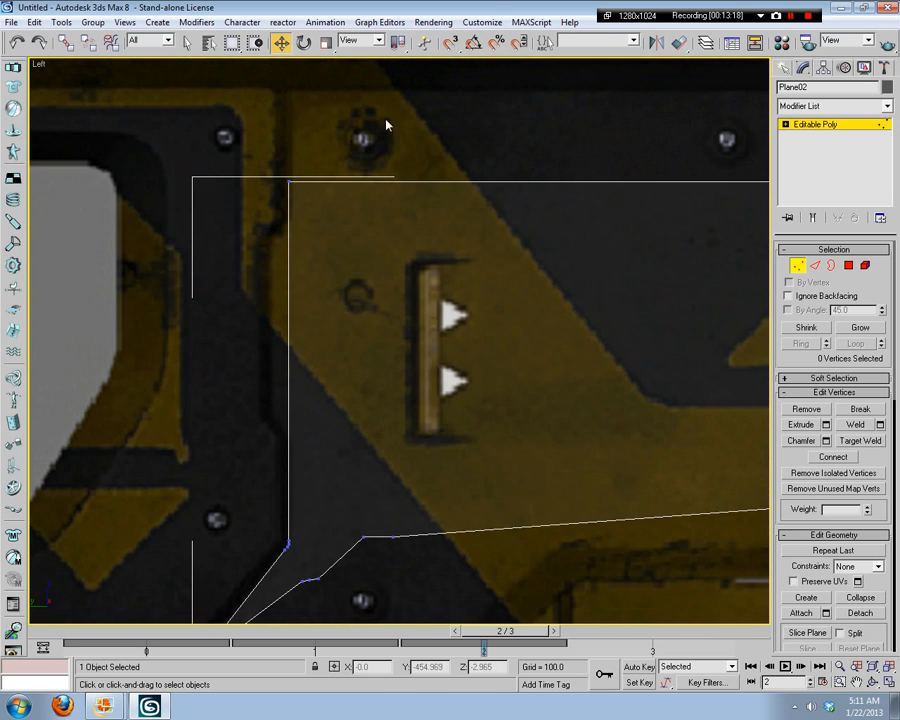
pyautogui.moveTo(533, 202); pyautogui.dragTo(555, 349, button='middle')
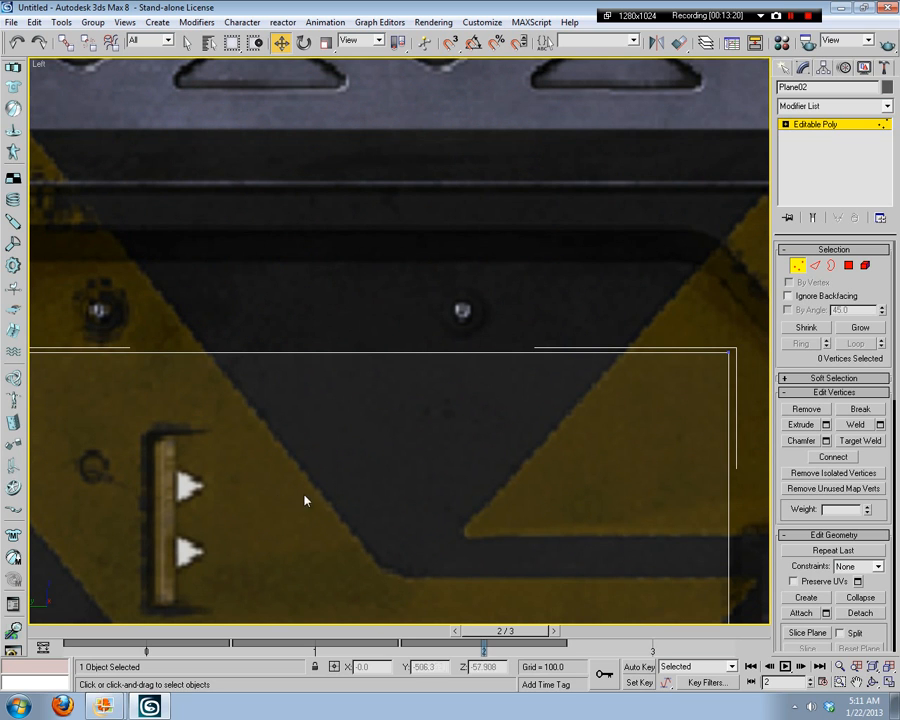
pyautogui.moveTo(305, 495); pyautogui.dragTo(641, 210, button='middle')
pyautogui.moveTo(390, 485); pyautogui.dragTo(586, 251, button='middle')
pyautogui.scroll(4, 482, 407)
pyautogui.moveTo(730, 170); pyautogui.dragTo(402, 380, button='middle')
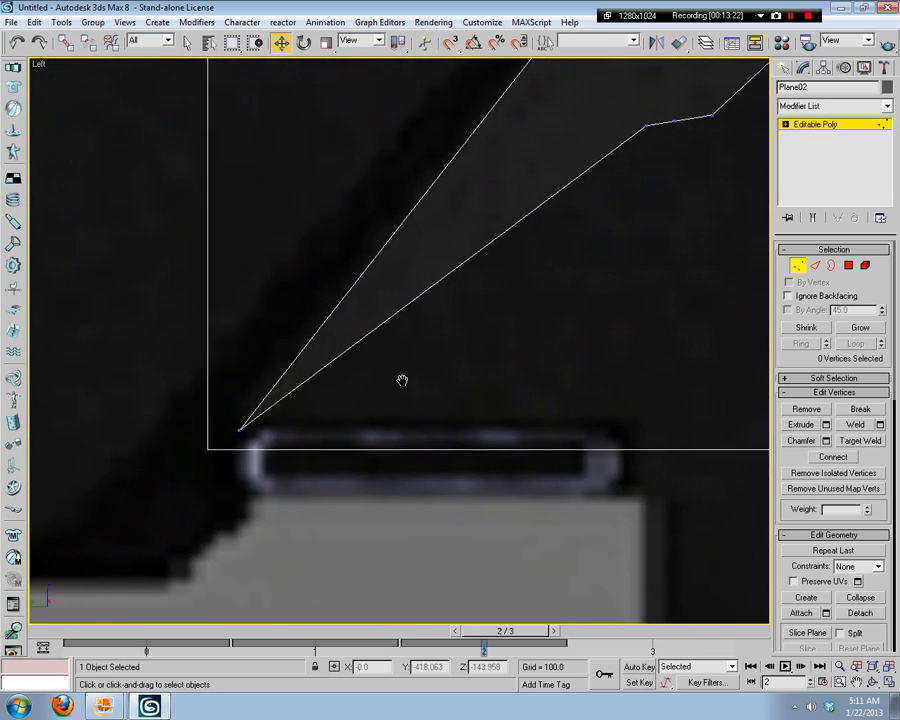
# Step: Examine how the plane's diagonal tip meets the seam and underside slot, and how the lower edge crosses the yellow-marked area
pyautogui.scroll(-3, 402, 380)
pyautogui.scroll(-2, 422, 315)
pyautogui.moveTo(558, 250); pyautogui.dragTo(456, 345, button='middle')
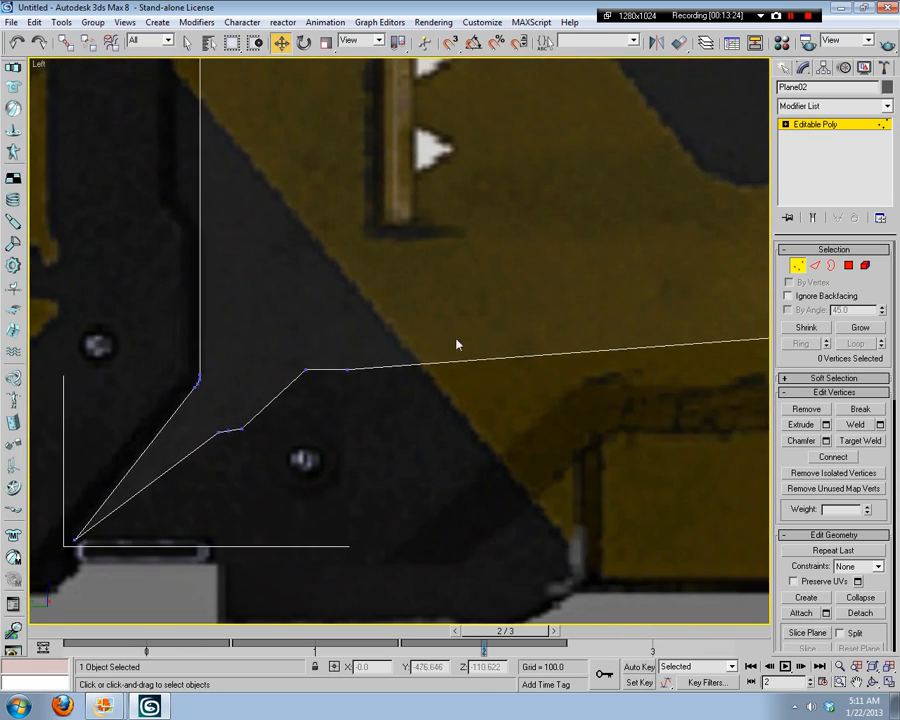
pyautogui.moveTo(500, 268); pyautogui.dragTo(414, 430, button='middle')
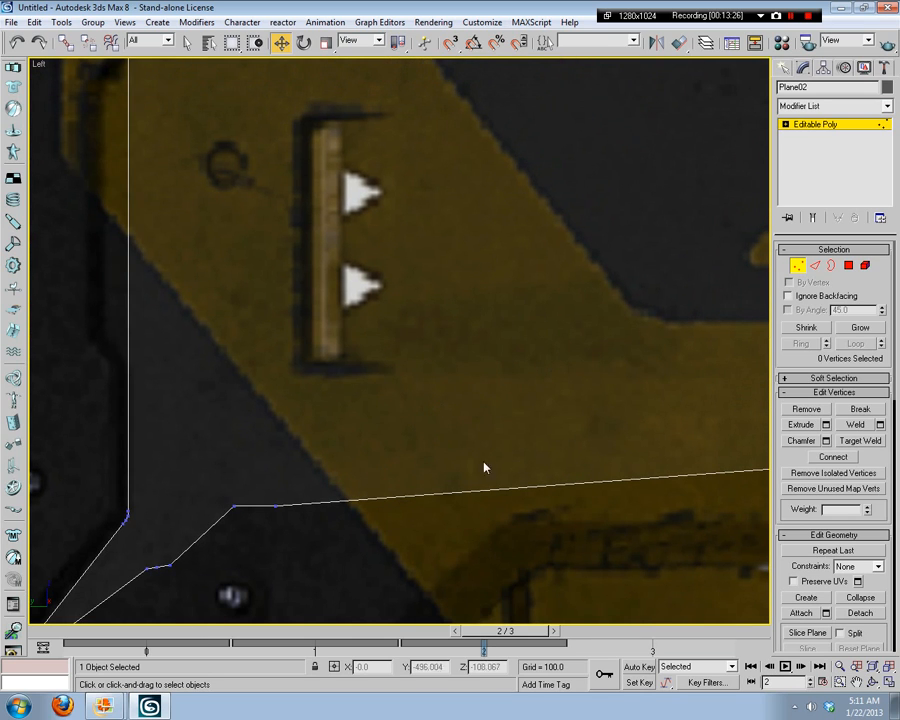
pyautogui.moveTo(383, 522); pyautogui.dragTo(467, 321, button='middle')
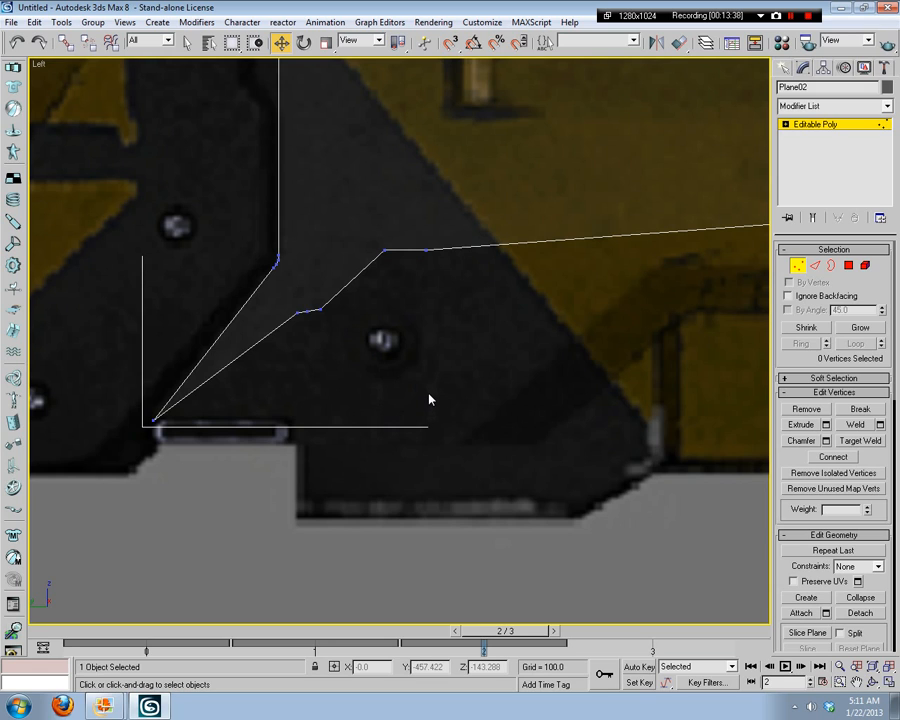
pyautogui.scroll(5, 452, 327)
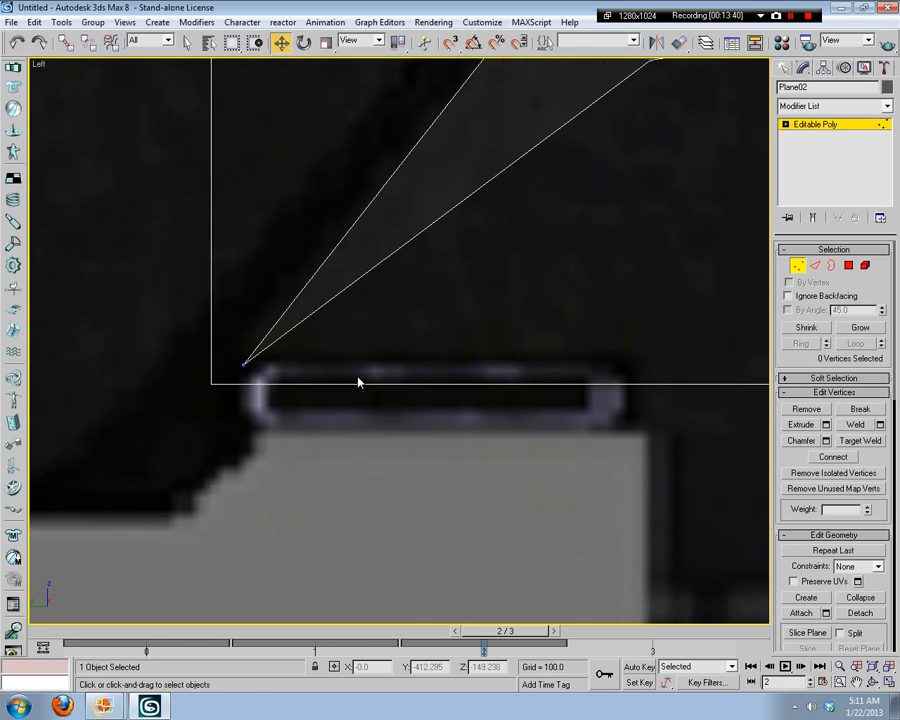
pyautogui.moveTo(358, 382); pyautogui.dragTo(469, 382, button='middle')
pyautogui.click(355, 363)
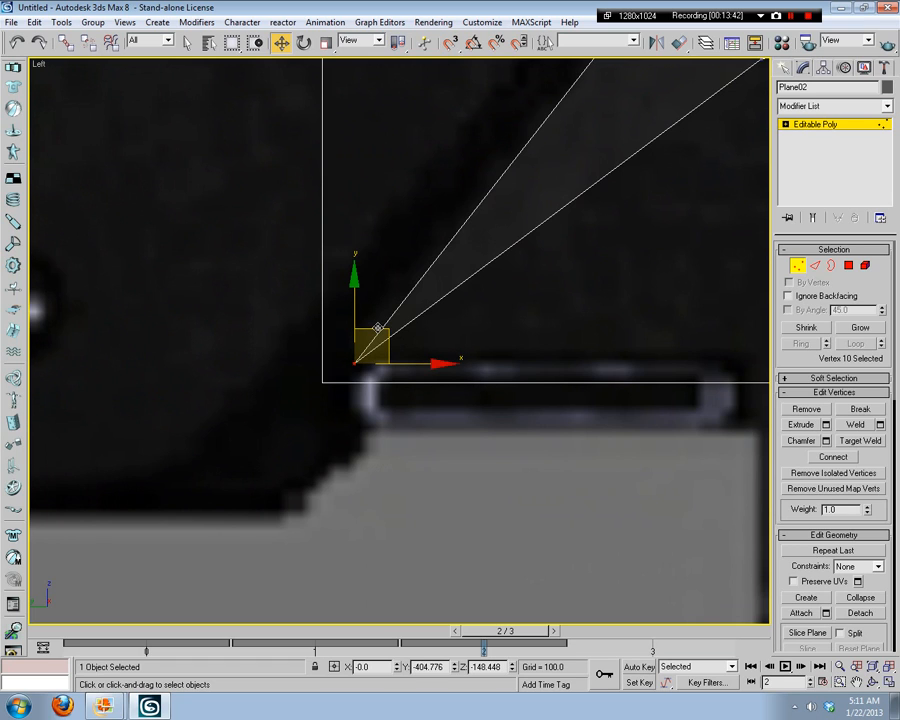
pyautogui.click(478, 420)
pyautogui.moveTo(478, 420); pyautogui.dragTo(434, 465, button='middle')
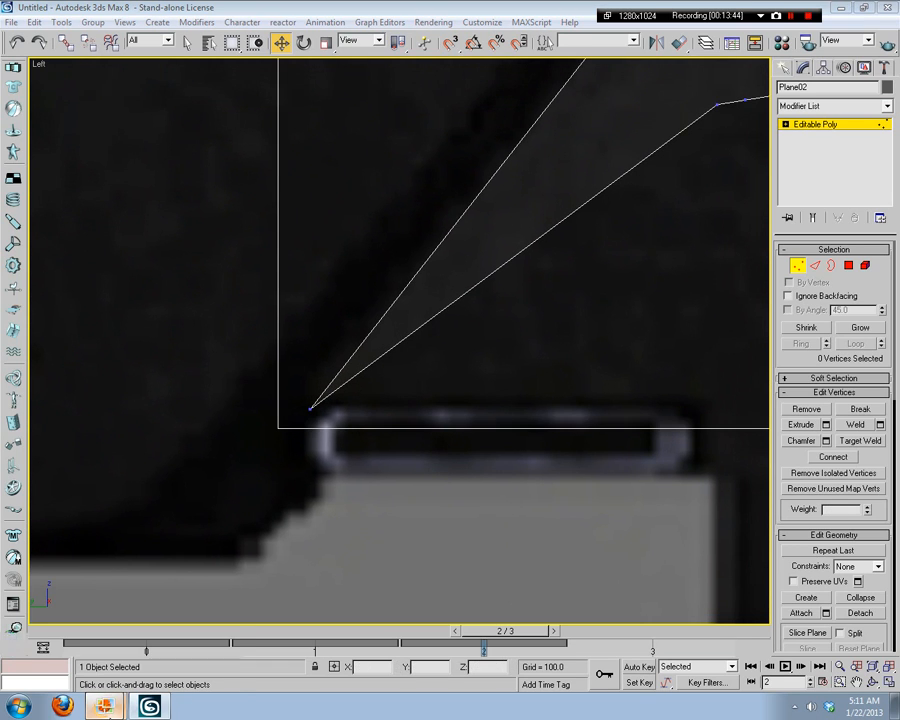
# Step: Switch to the photo viewer and examine the seam and underside slot in M395_DMR.png and H4_dmr_trans.png
pyautogui.moveTo(104, 705)
pyautogui.click(115, 678)
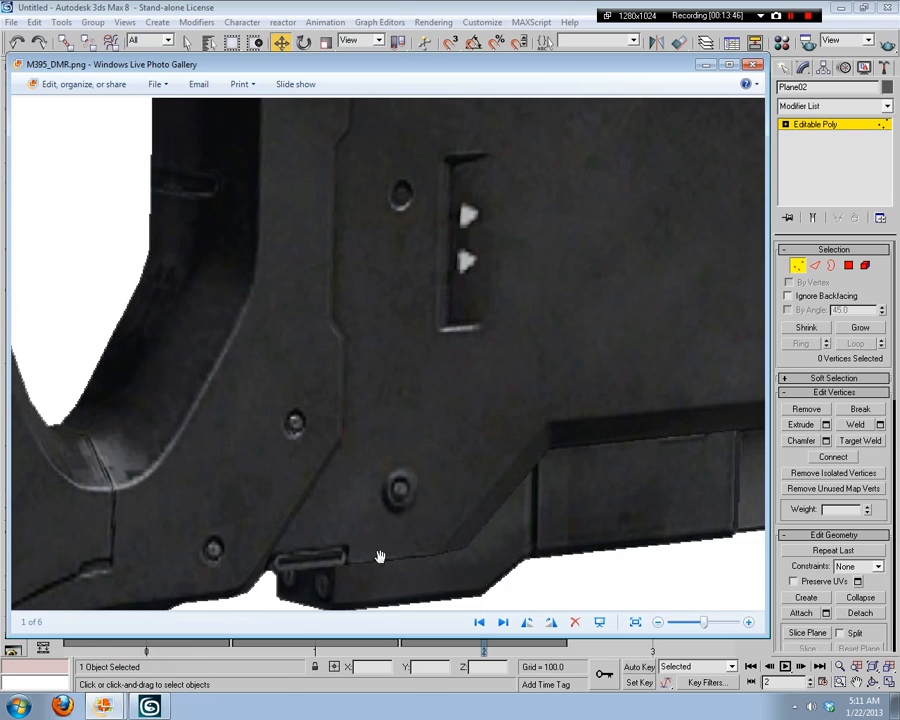
pyautogui.moveTo(380, 554); pyautogui.dragTo(522, 469)
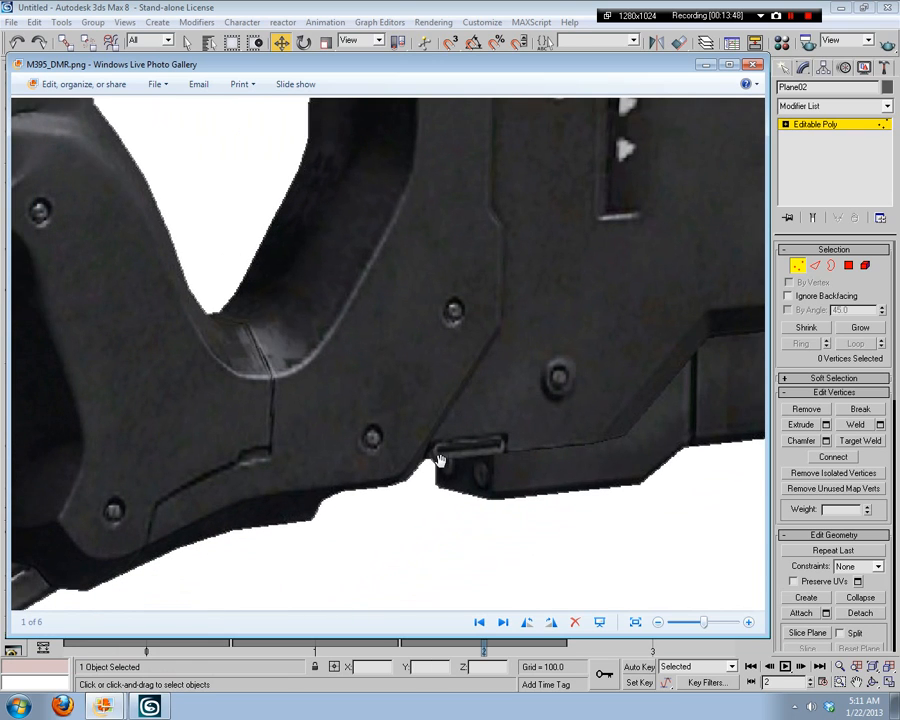
pyautogui.moveTo(104, 705)
pyautogui.click(115, 648)
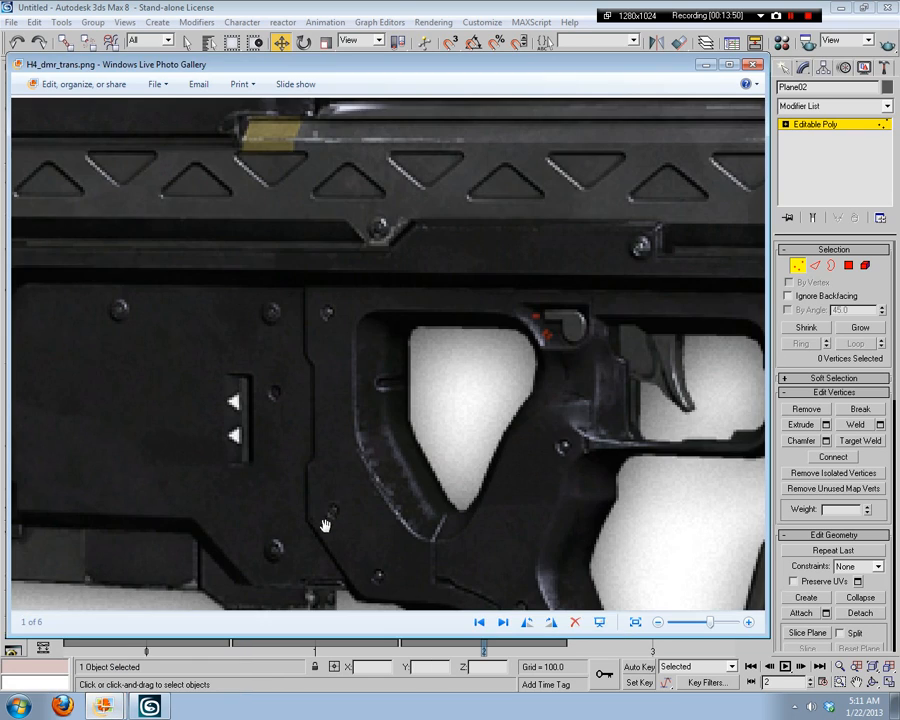
pyautogui.scroll(6, 415, 490)
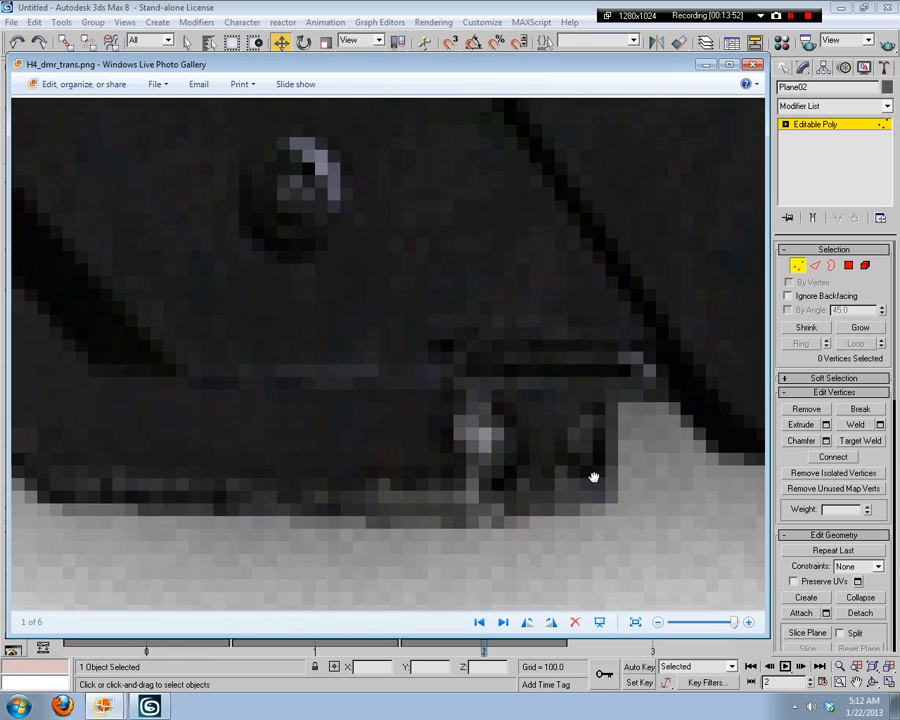
pyautogui.moveTo(615, 471); pyautogui.dragTo(567, 517)
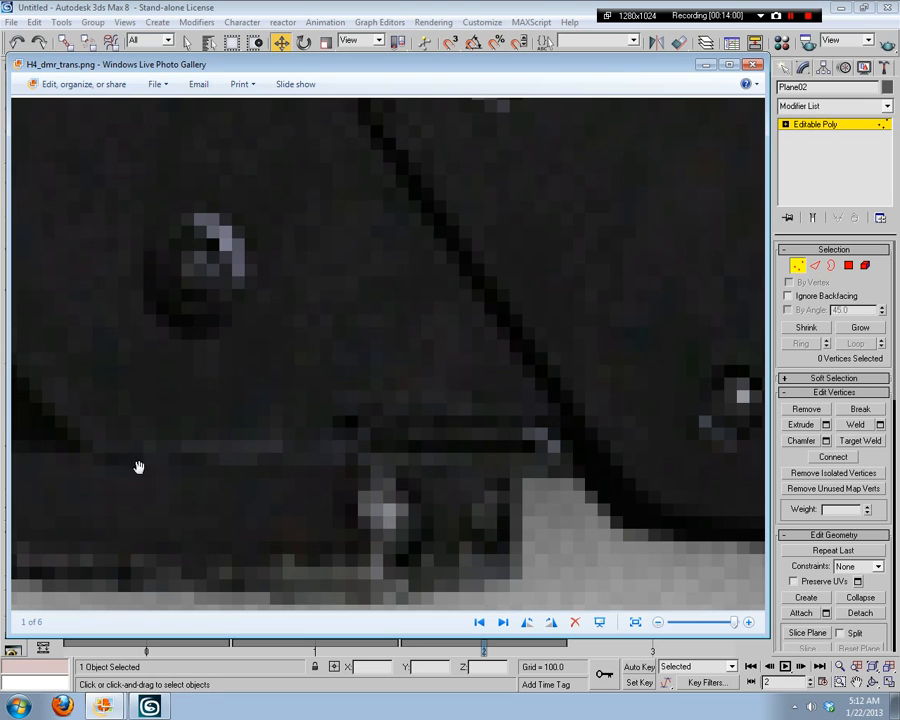
# Step: Switch back to 3ds Max and move the diagonal's tip vertex along the seam down to the level of the slot's lower edge
pyautogui.click(154, 706)
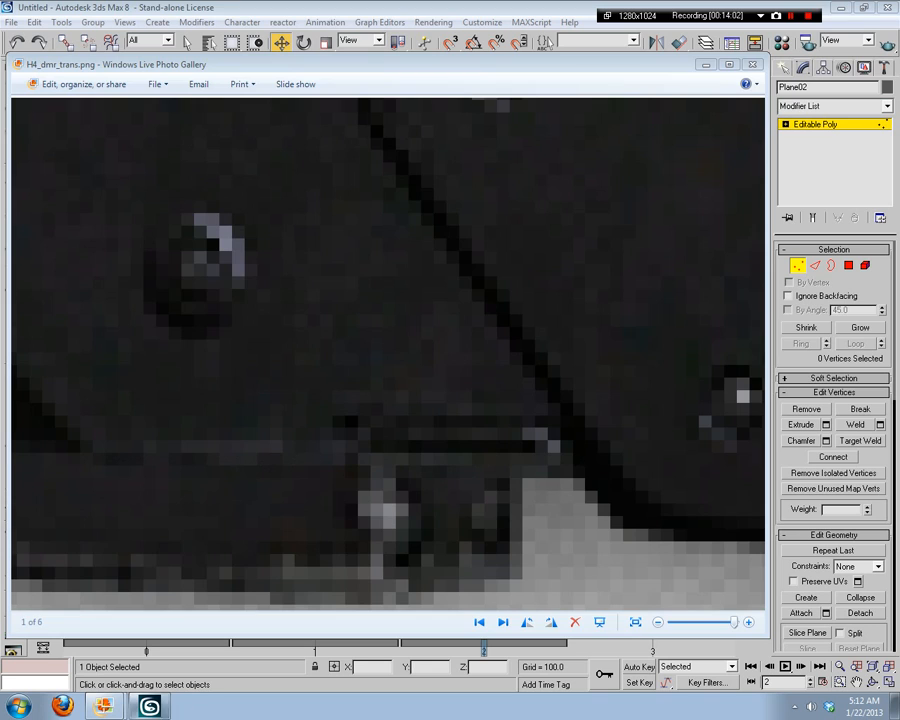
pyautogui.click(154, 706)
pyautogui.moveTo(430, 460); pyautogui.dragTo(368, 483, button='middle')
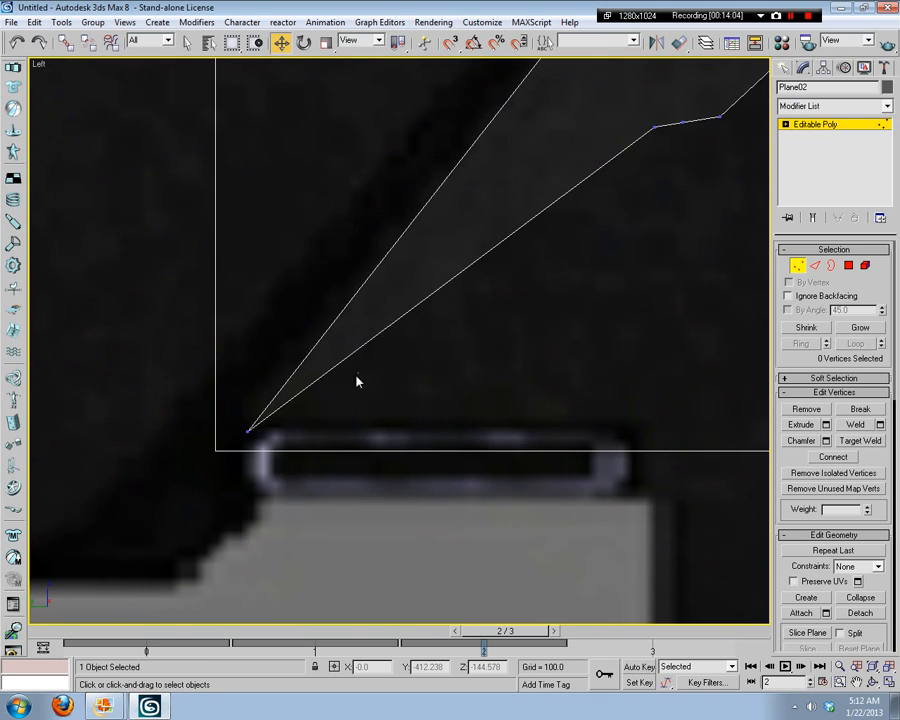
pyautogui.click(248, 431)
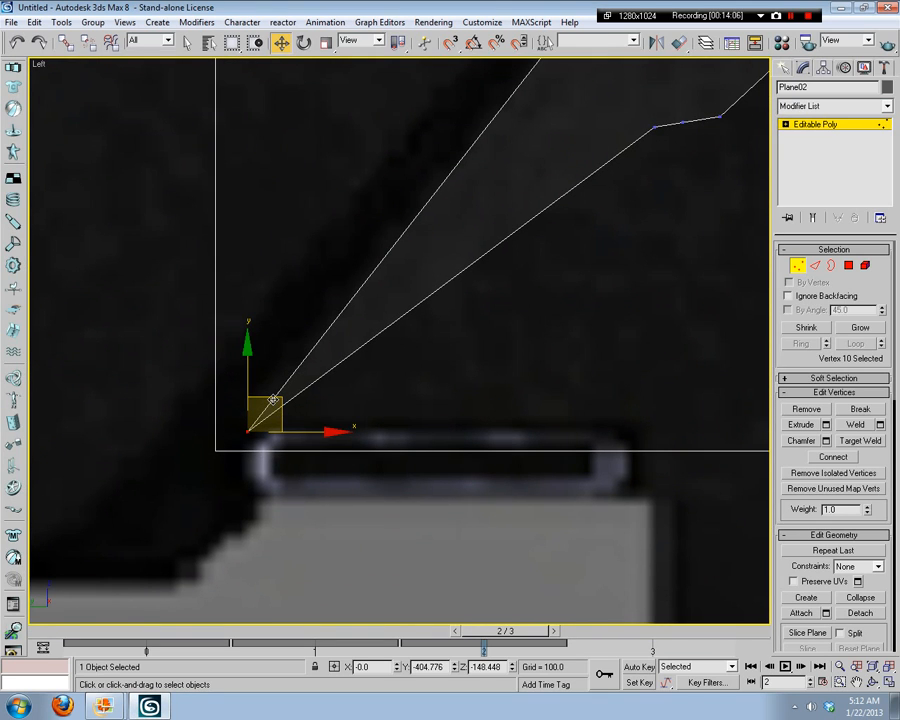
pyautogui.moveTo(273, 400); pyautogui.dragTo(219, 446)
pyautogui.click(440, 510)
pyautogui.moveTo(445, 511); pyautogui.dragTo(568, 422, button='middle')
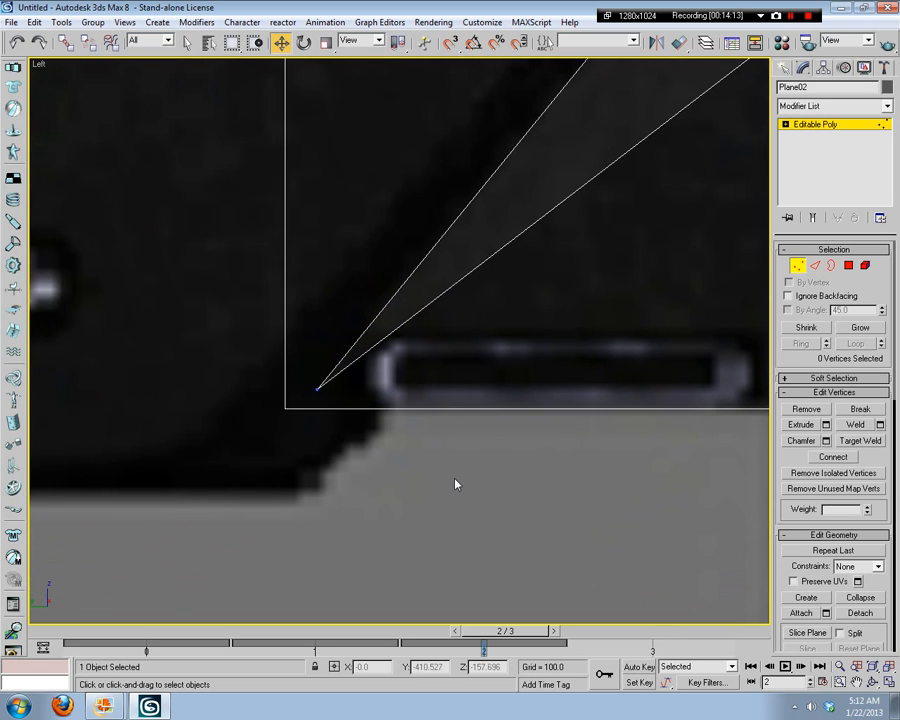
pyautogui.scroll(-4, 480, 476)
pyautogui.scroll(6, 466, 475)
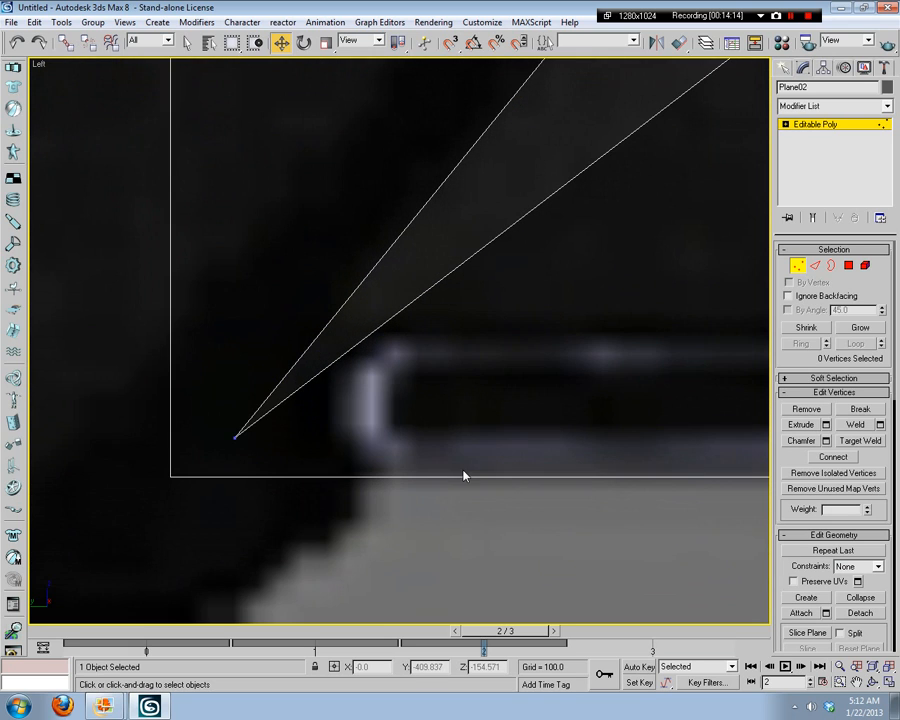
pyautogui.click(235, 436)
pyautogui.moveTo(255, 406); pyautogui.dragTo(243, 431)
# Step: Move the three closely spaced lower-edge vertices down beyond the far end of the slot, close to its level
pyautogui.click(560, 389)
pyautogui.scroll(-2, 560, 389)
pyautogui.moveTo(673, 250); pyautogui.dragTo(476, 462, button='middle')
pyautogui.scroll(-4, 553, 392)
pyautogui.moveTo(544, 292); pyautogui.dragTo(573, 447)
pyautogui.click(482, 449)
pyautogui.moveTo(447, 452); pyautogui.dragTo(412, 426, button='middle')
pyautogui.moveTo(329, 437); pyautogui.dragTo(130, 557)
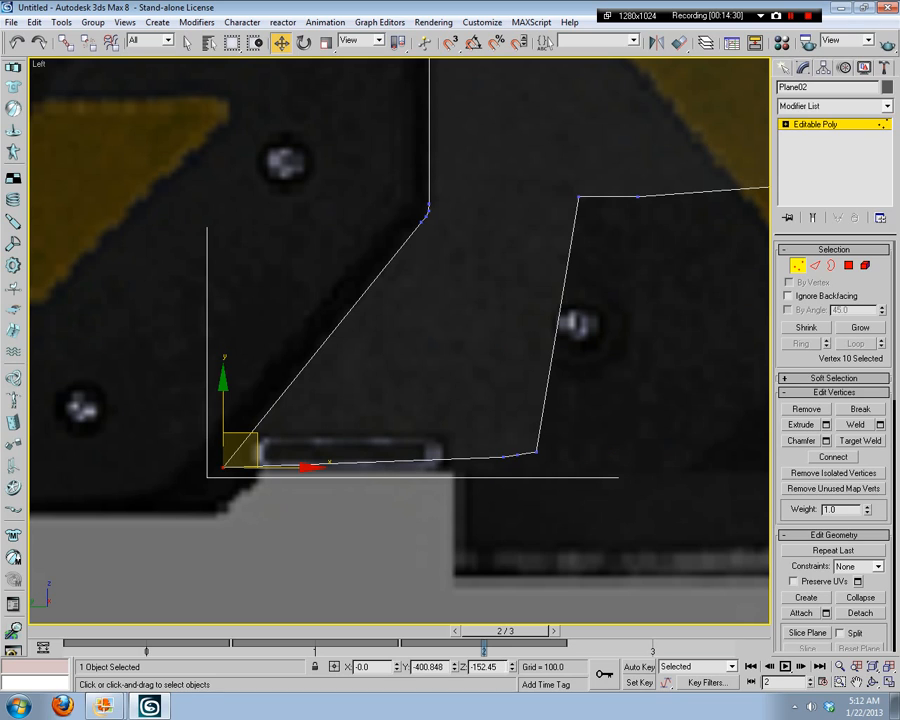
# Step: Copy the tip vertex's Z coordinate and apply -152.45 as Z to the three vertices beyond the slot
pyautogui.click(488, 666)
pyautogui.hotkey('ctrl', 'c')
pyautogui.rightClick(488, 666)
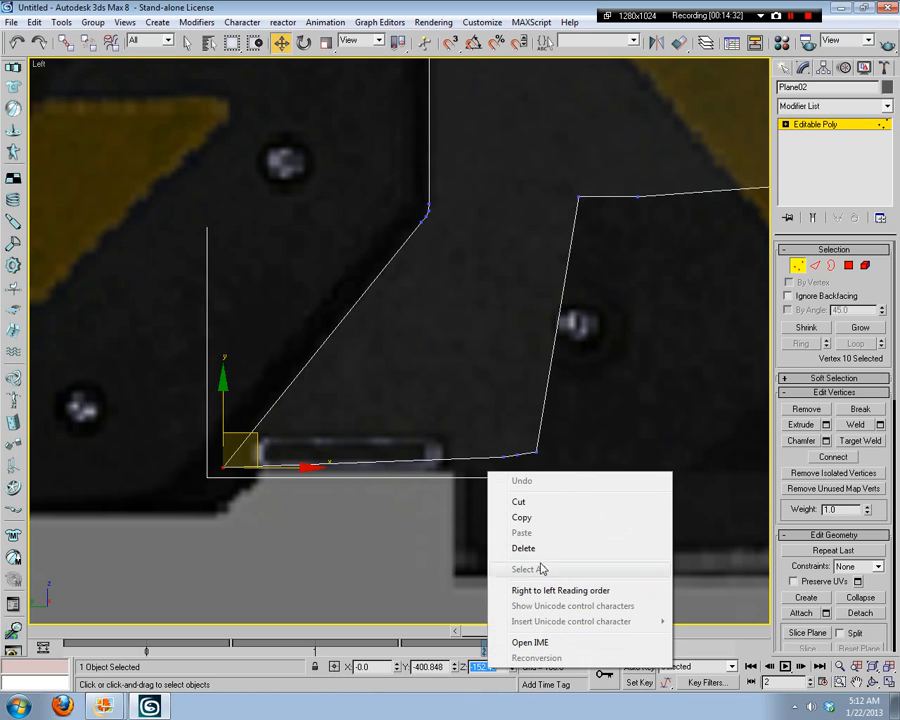
pyautogui.click(525, 518)
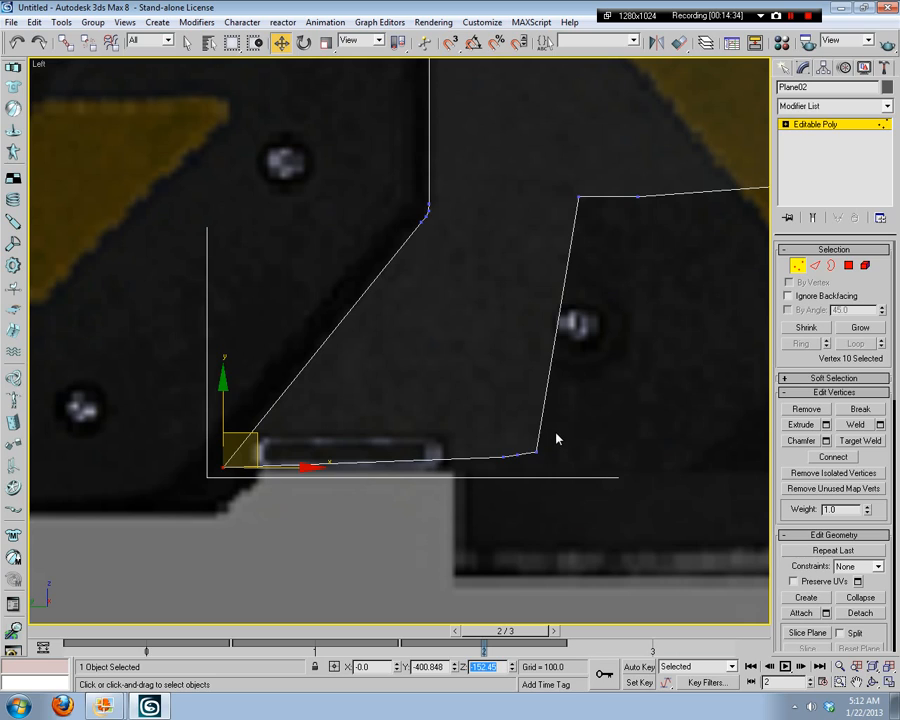
pyautogui.moveTo(557, 438); pyautogui.dragTo(484, 486)
pyautogui.moveTo(504, 667); pyautogui.dragTo(262, 692)
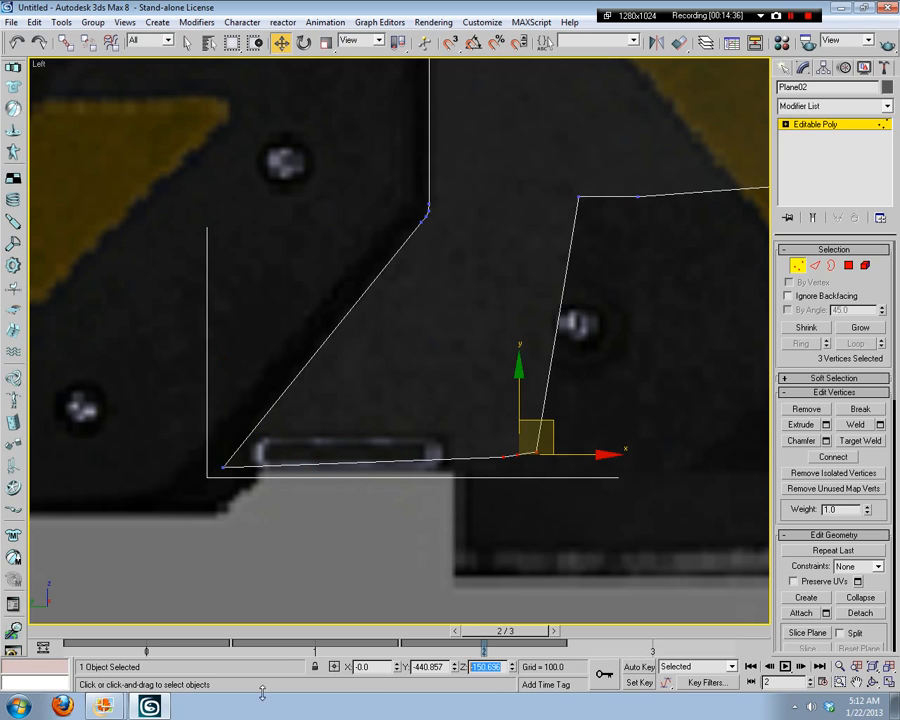
pyautogui.hotkey('ctrl', 'v')
pyautogui.press('Return')
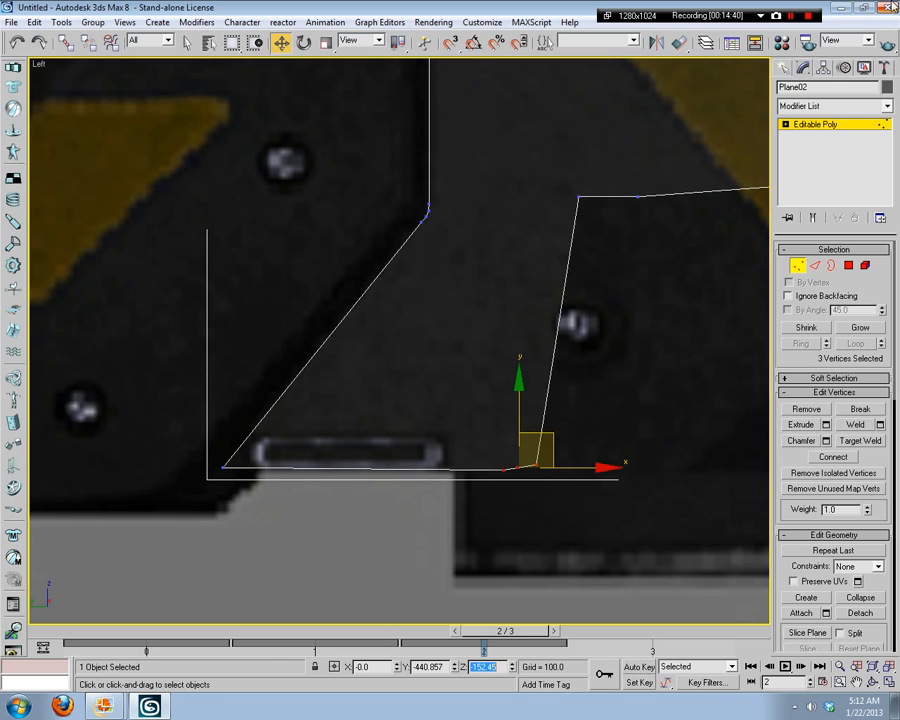
# Step: Set the Z coordinate of the vertex nearest the slot's far end to -152.45 to level the bottom edge with the tip
pyautogui.click(442, 476)
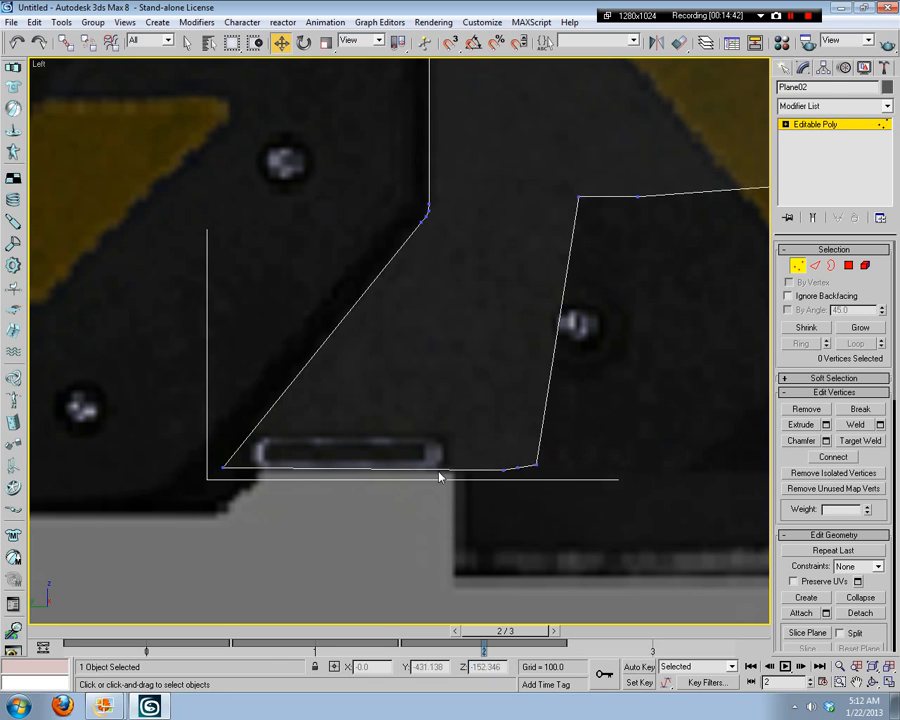
pyautogui.scroll(5, 392, 482)
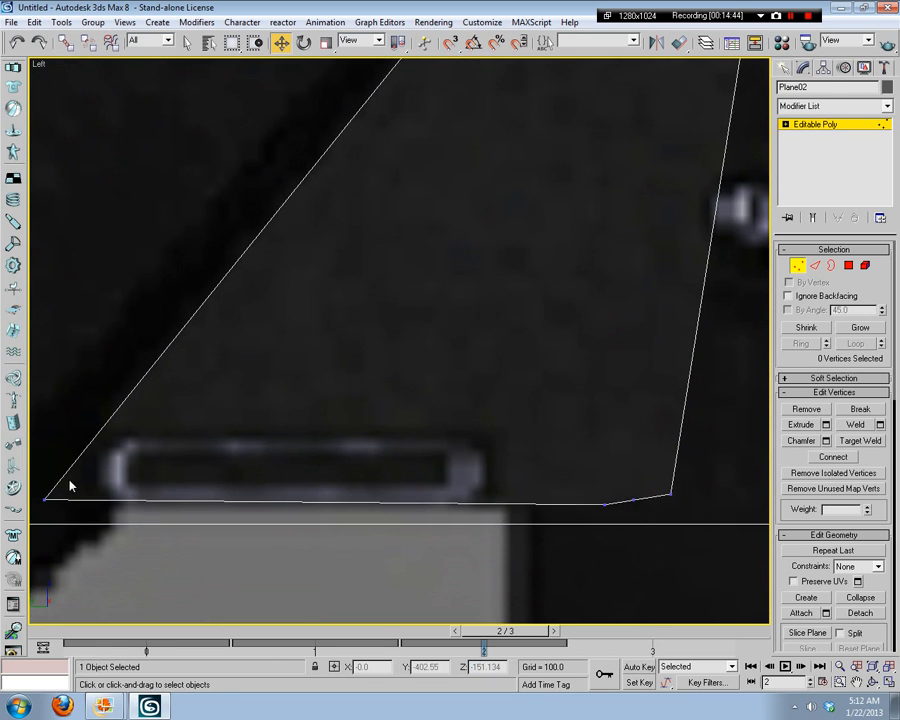
pyautogui.click(610, 499)
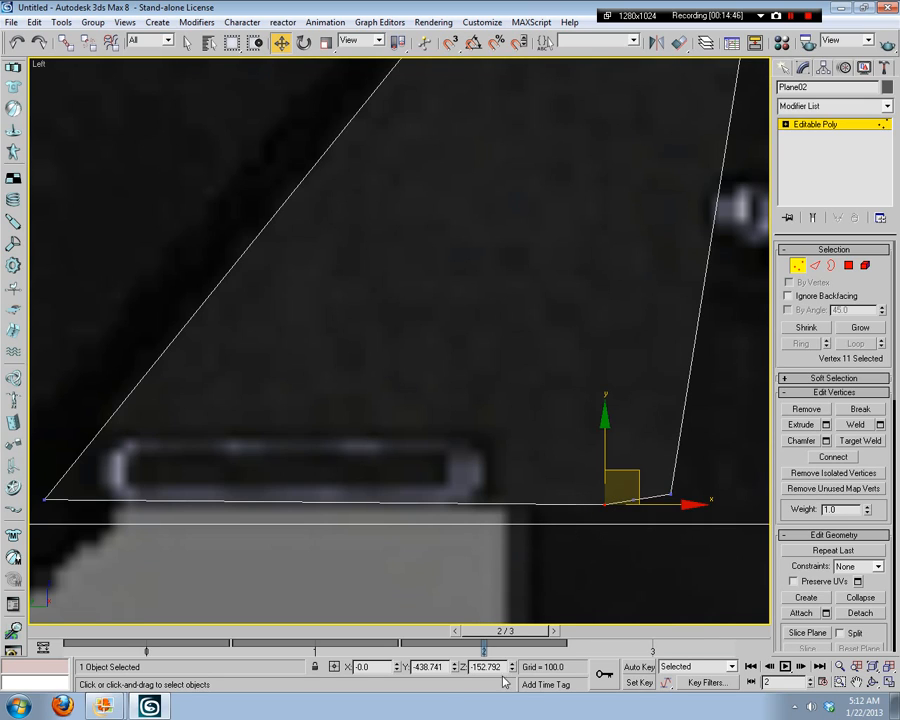
pyautogui.moveTo(504, 667); pyautogui.dragTo(3, 609)
pyautogui.write('-152.45')
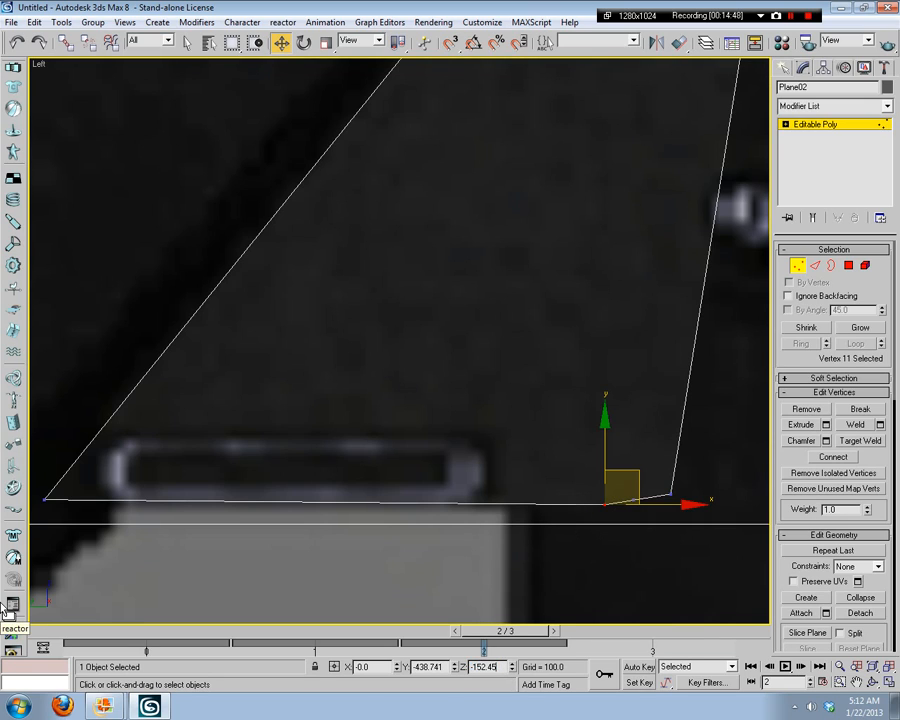
pyautogui.press('Return')
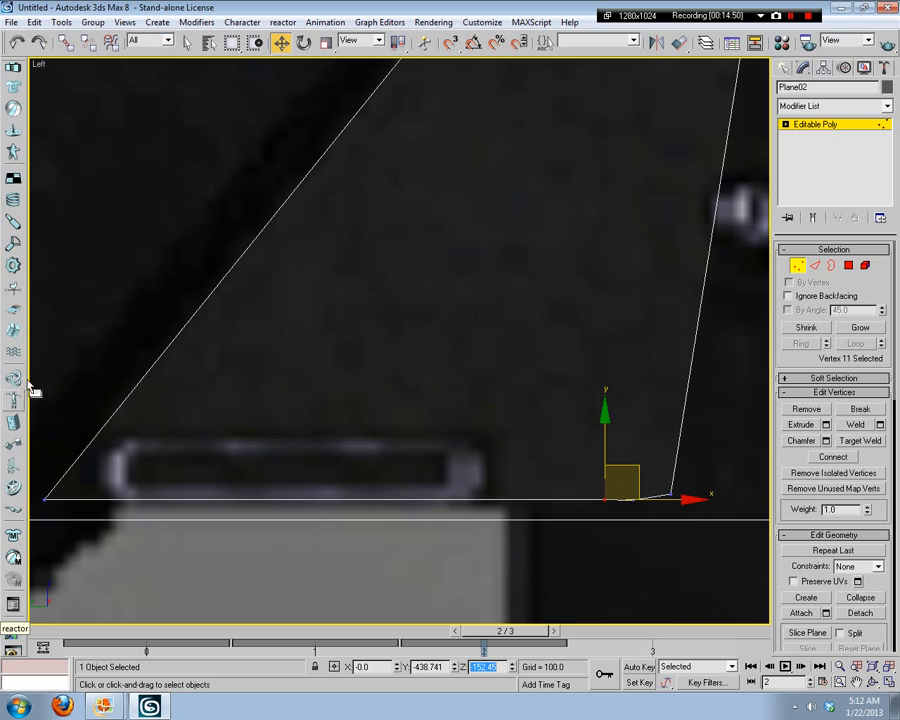
pyautogui.click(264, 410)
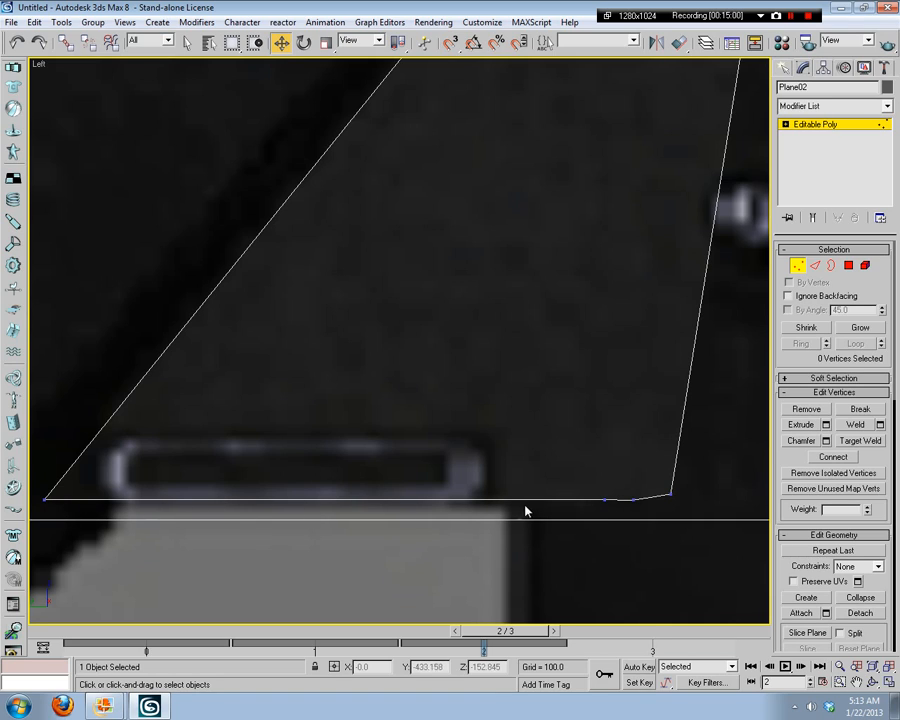
# Step: Raise the other two vertices of that group above the bottom edge to form a short upward step
pyautogui.moveTo(601, 547); pyautogui.dragTo(432, 561, button='middle')
pyautogui.scroll(2, 460, 556)
pyautogui.moveTo(526, 532); pyautogui.dragTo(416, 367, button='middle')
pyautogui.moveTo(474, 376); pyautogui.dragTo(373, 457)
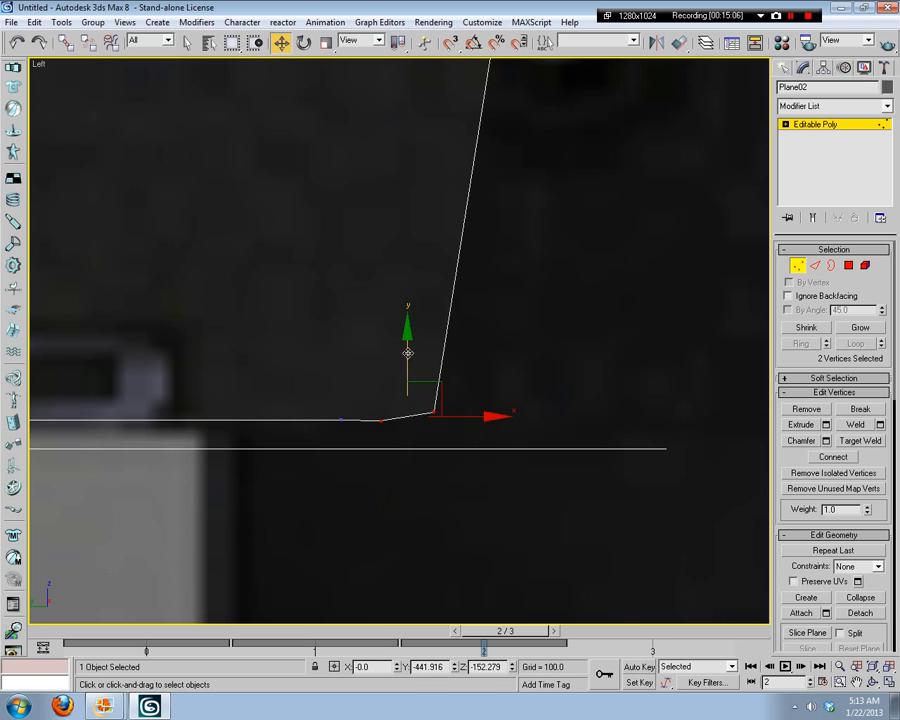
pyautogui.moveTo(408, 354); pyautogui.dragTo(408, 300)
pyautogui.click(392, 404)
pyautogui.moveTo(361, 421); pyautogui.dragTo(394, 400, button='middle')
# Step: Examine the reference image along the body's underside, from the slot past the recessed yellow panel to the plane's far corner
pyautogui.scroll(-5, 394, 400)
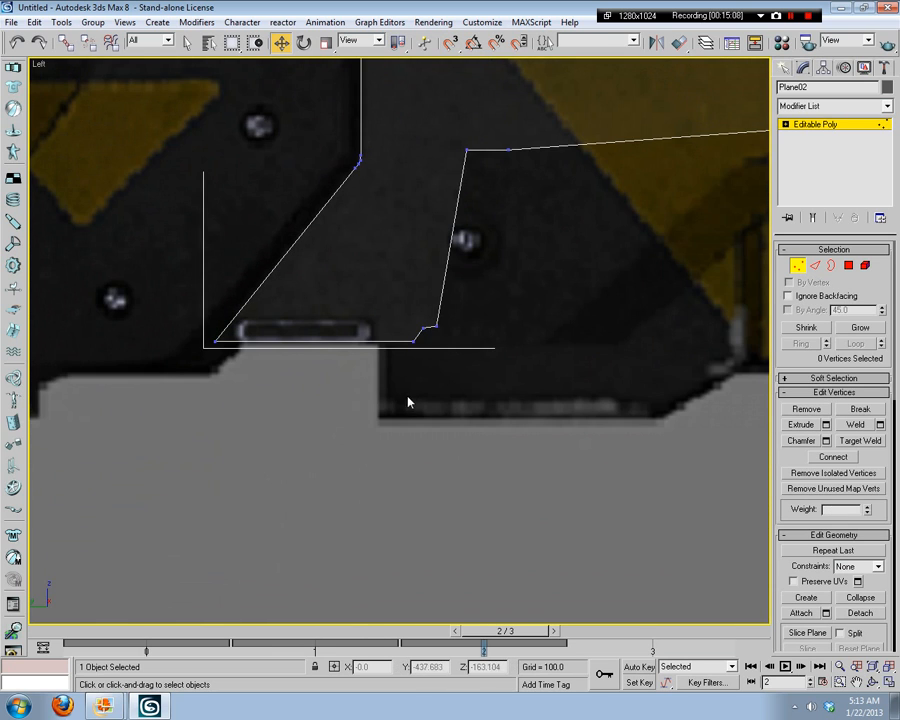
pyautogui.scroll(3, 408, 398)
pyautogui.moveTo(456, 392); pyautogui.dragTo(231, 501, button='middle')
pyautogui.scroll(-3, 236, 500)
pyautogui.moveTo(420, 438); pyautogui.dragTo(371, 500, button='middle')
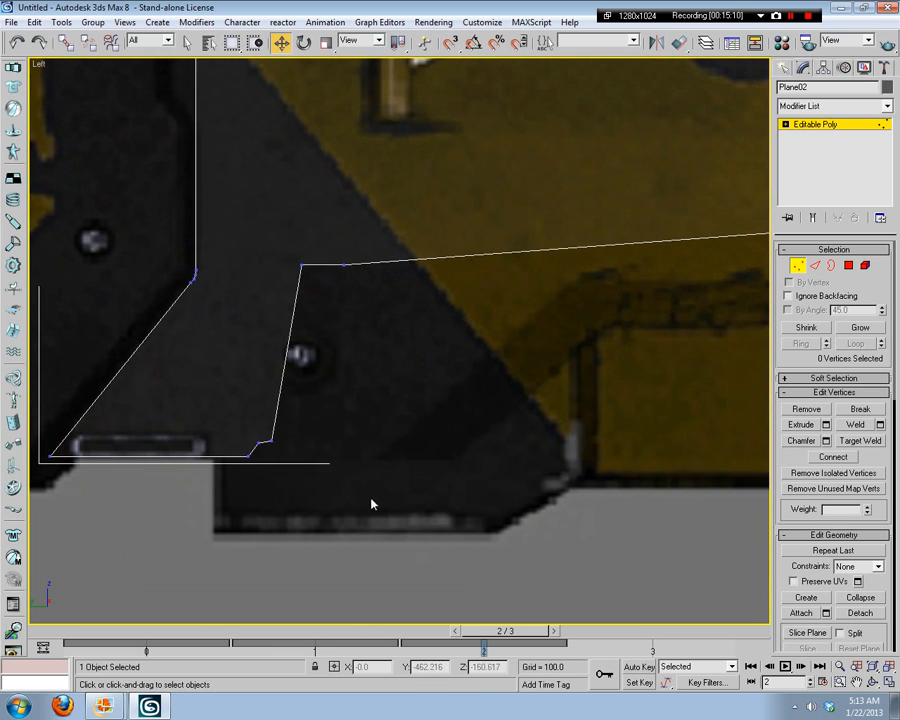
pyautogui.moveTo(200, 472); pyautogui.dragTo(352, 518, button='middle')
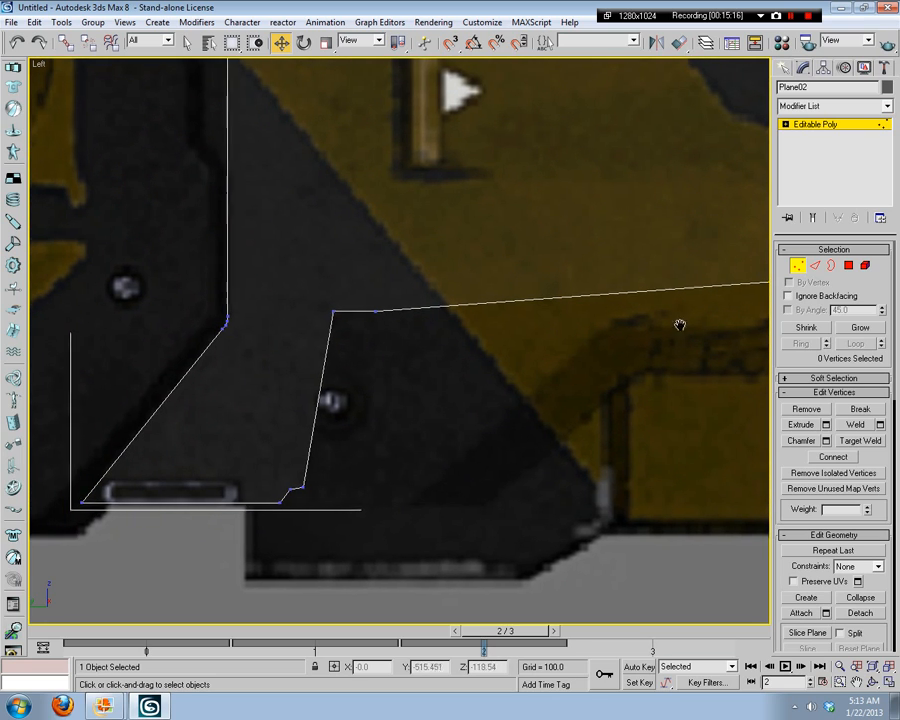
pyautogui.moveTo(679, 322); pyautogui.dragTo(482, 394, button='middle')
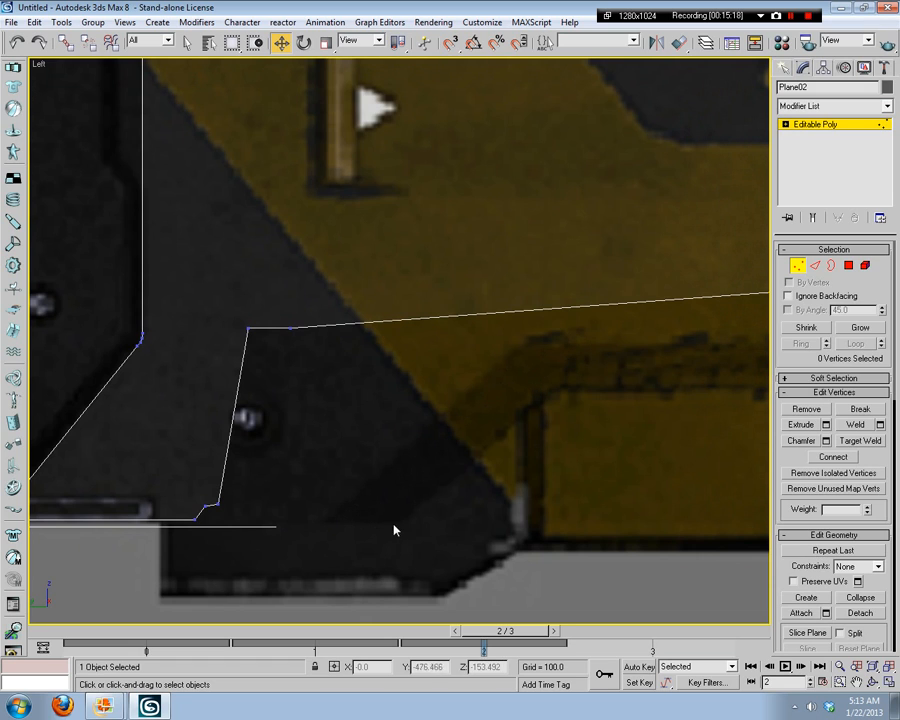
pyautogui.moveTo(565, 396); pyautogui.dragTo(285, 434, button='middle')
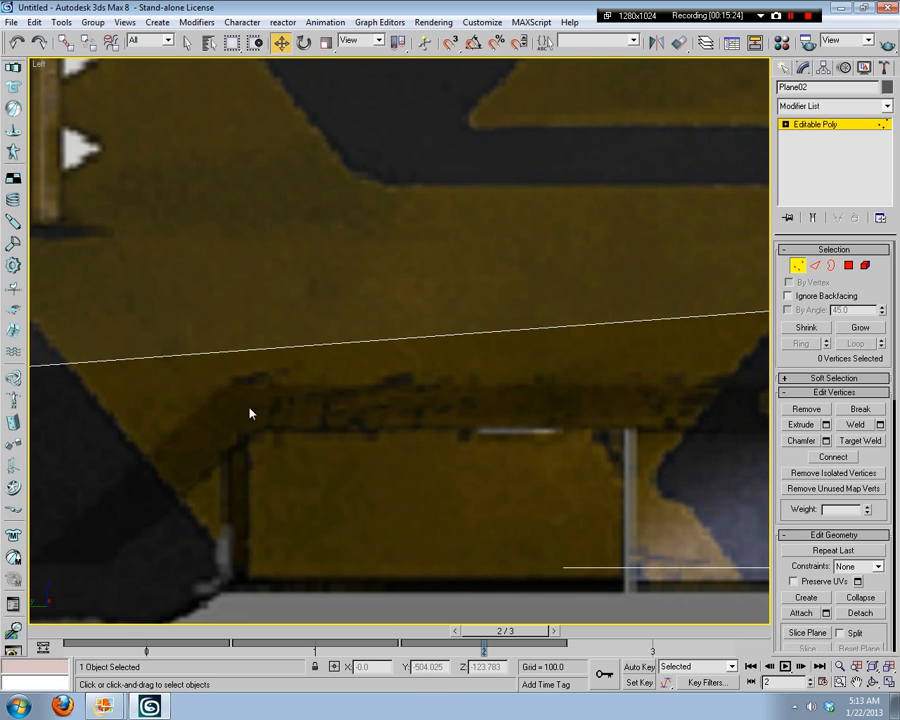
pyautogui.moveTo(347, 480); pyautogui.dragTo(424, 389, button='middle')
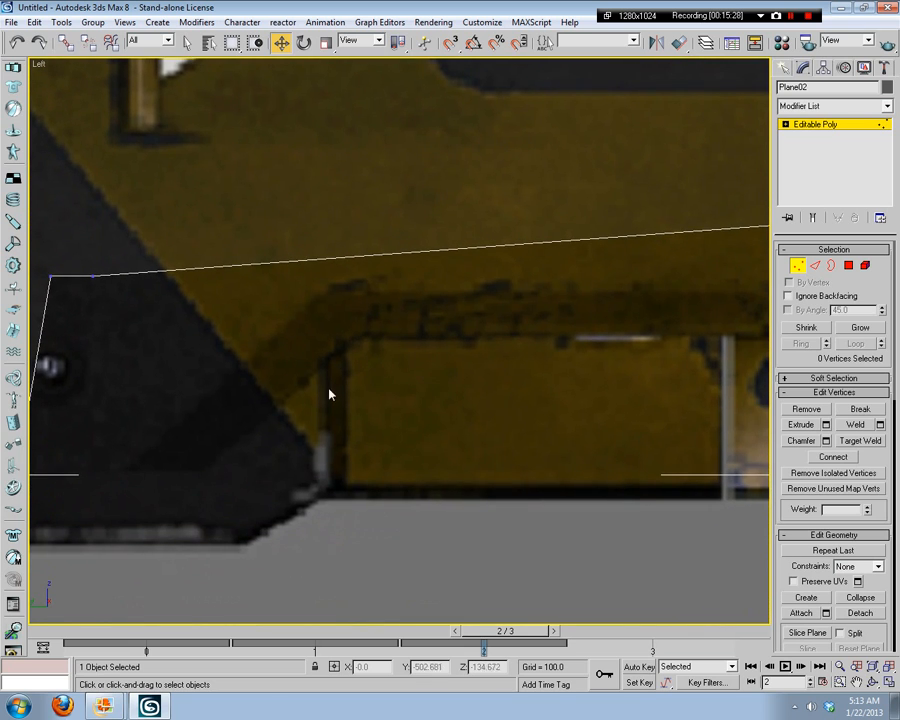
pyautogui.moveTo(329, 388); pyautogui.dragTo(291, 440, button='middle')
pyautogui.scroll(-2, 553, 451)
pyautogui.moveTo(529, 461); pyautogui.dragTo(463, 430, button='middle')
pyautogui.scroll(3, 463, 415)
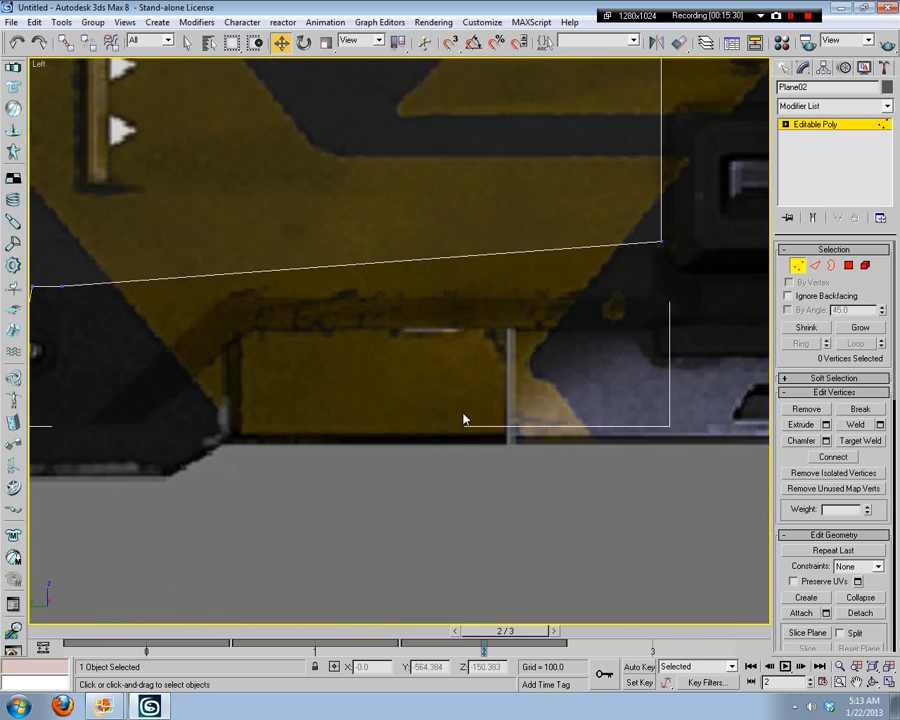
# Step: Compare the plane's lower edge with the recessed yellow panel and the stepped underside in the reference image
pyautogui.scroll(-2, 474, 407)
pyautogui.moveTo(343, 368); pyautogui.dragTo(368, 413, button='middle')
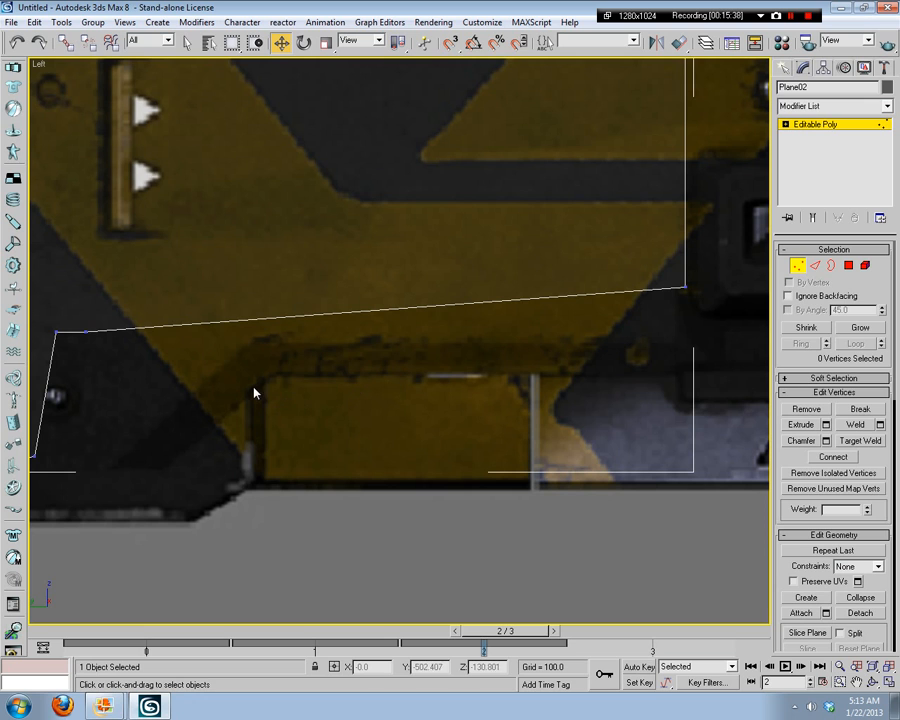
pyautogui.scroll(-5, 561, 475)
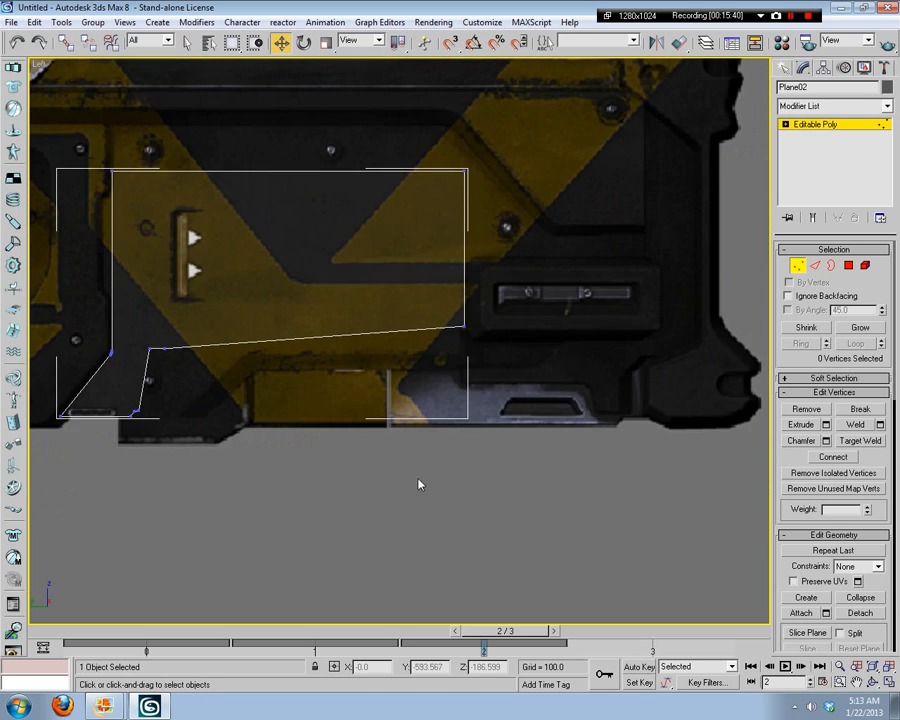
pyautogui.moveTo(444, 476); pyautogui.dragTo(267, 285, button='middle')
pyautogui.scroll(5, 478, 470)
pyautogui.scroll(3, 524, 469)
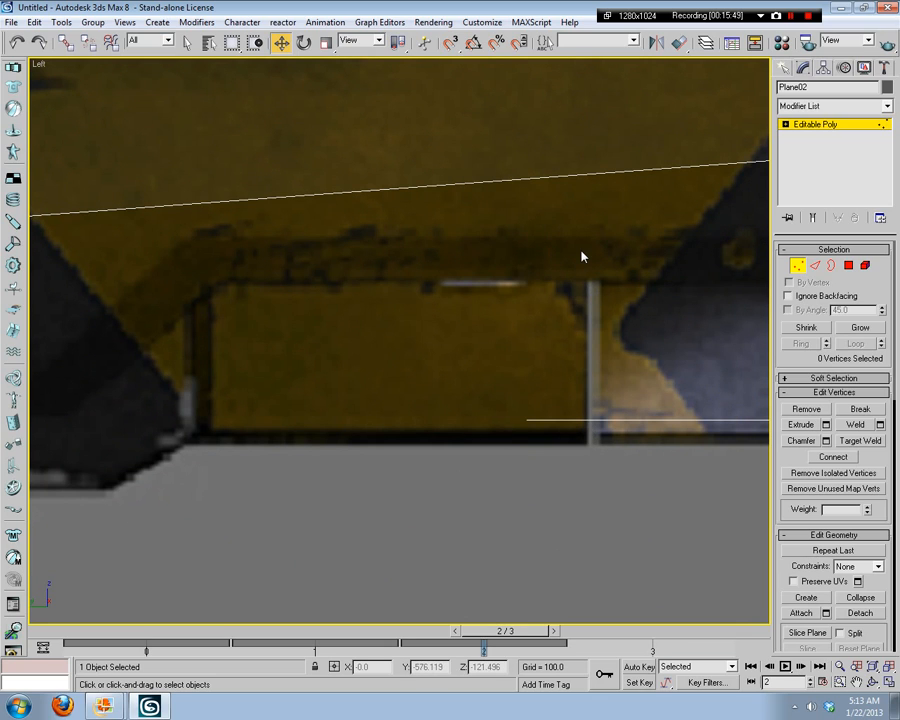
# Step: Switch from 3ds Max to the Halo 4 Weapon references folder on the desktop and play the new weapon sound effects video full screen
pyautogui.click(150, 706)
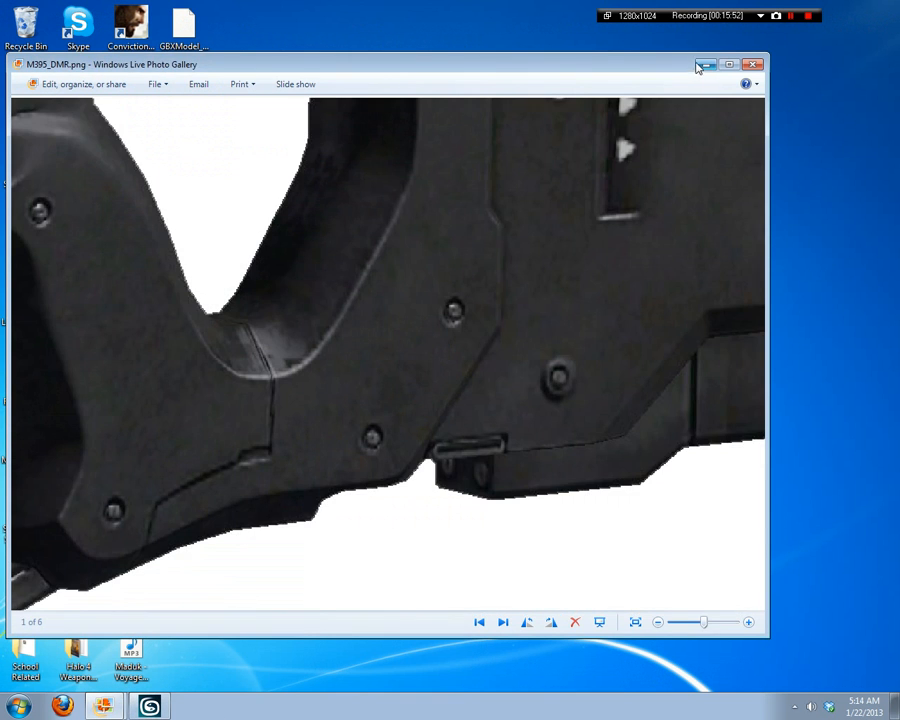
pyautogui.click(700, 65)
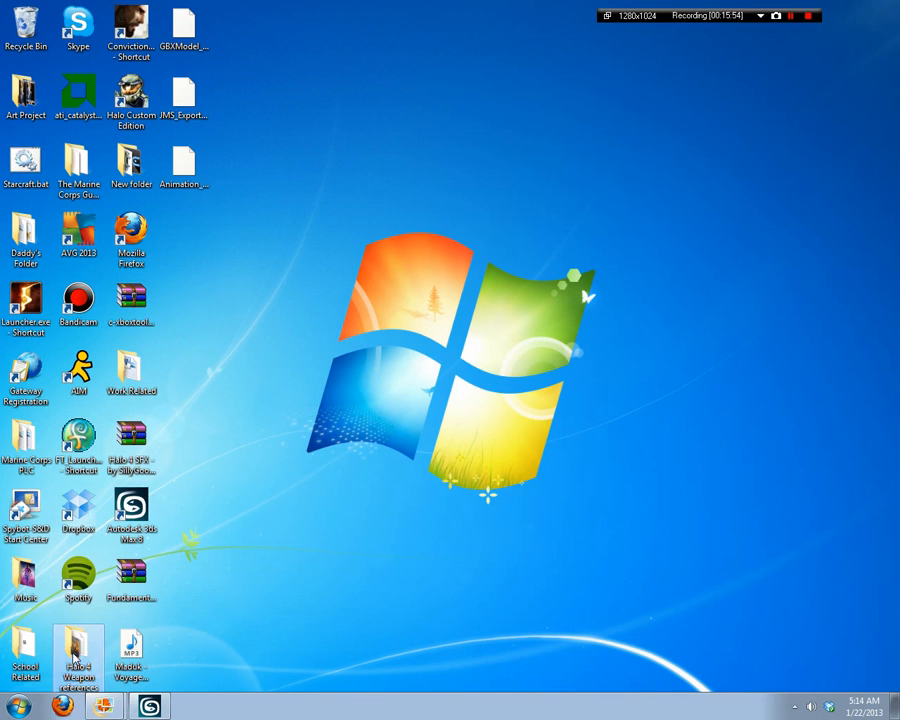
pyautogui.doubleClick(88, 655)
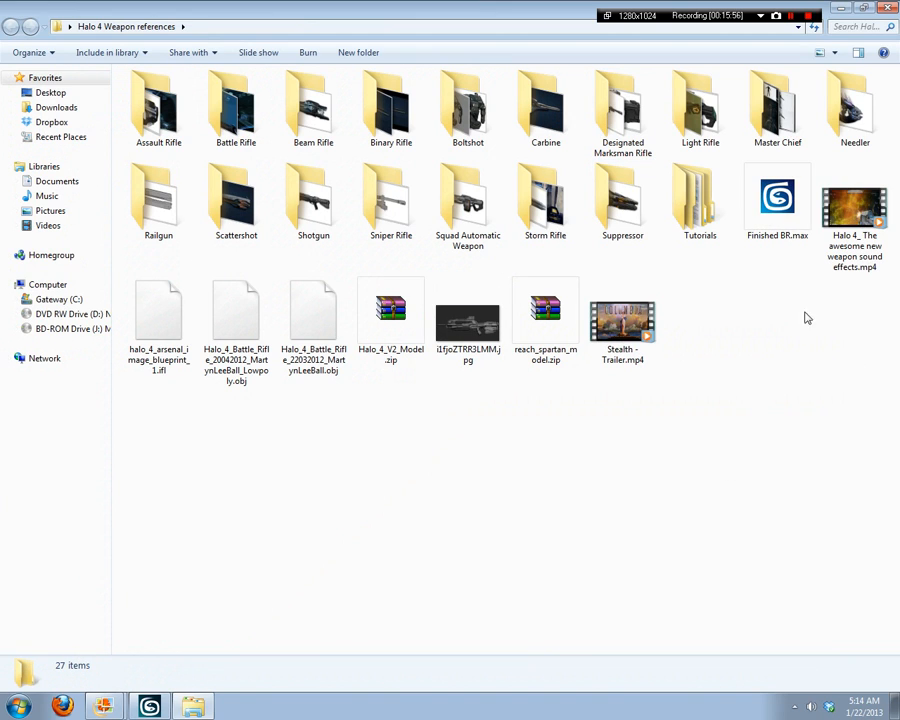
pyautogui.rightClick(848, 237)
pyautogui.click(440, 565)
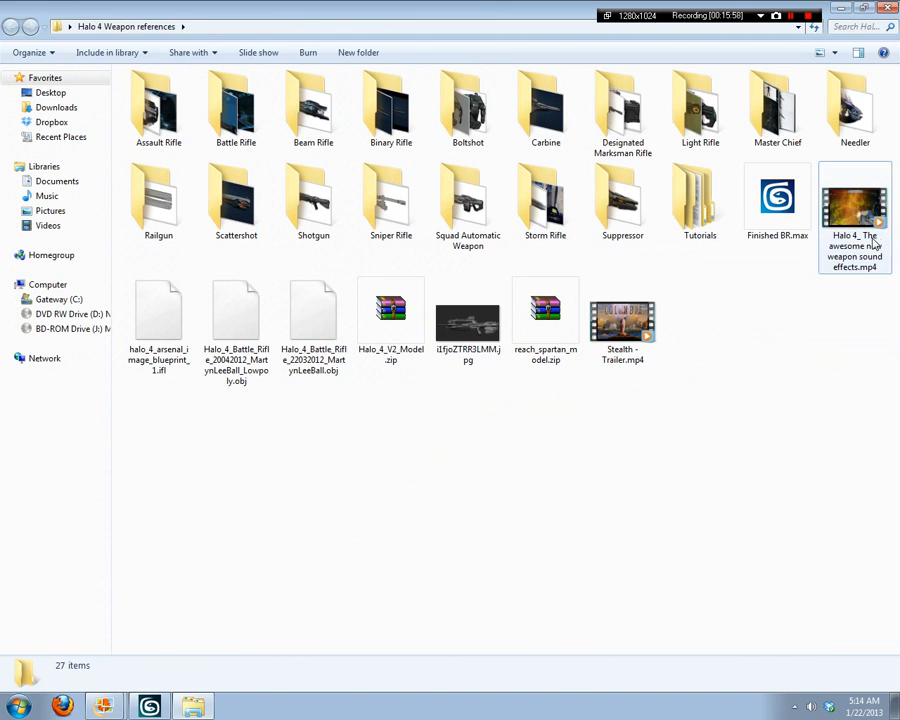
pyautogui.doubleClick(874, 243)
pyautogui.doubleClick(289, 221)
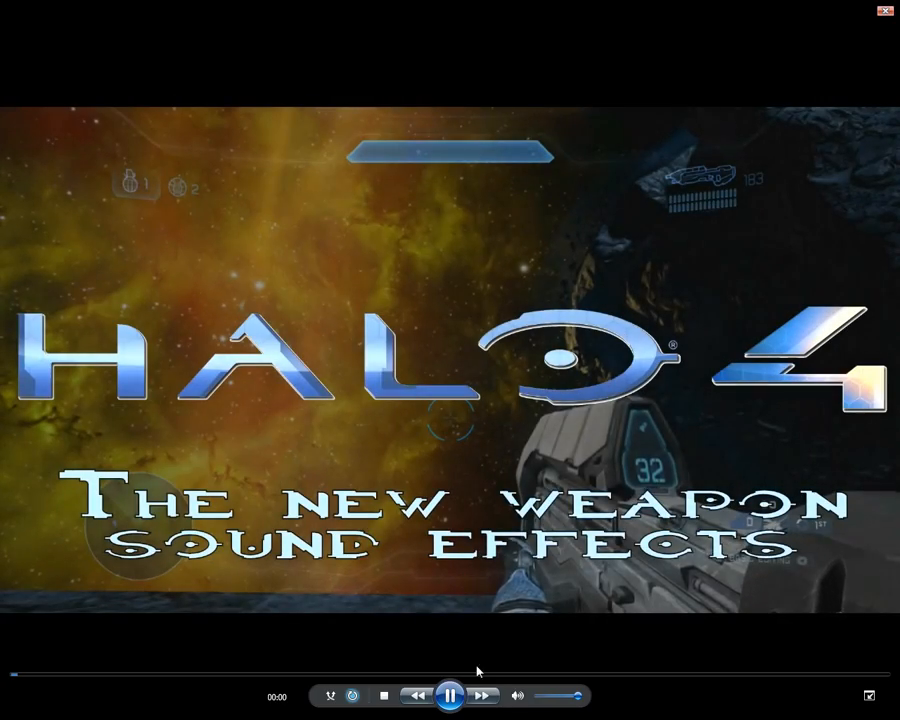
# Step: Lower the video's playback volume and skip ahead to the UNSC DMR segment
pyautogui.click(550, 697)
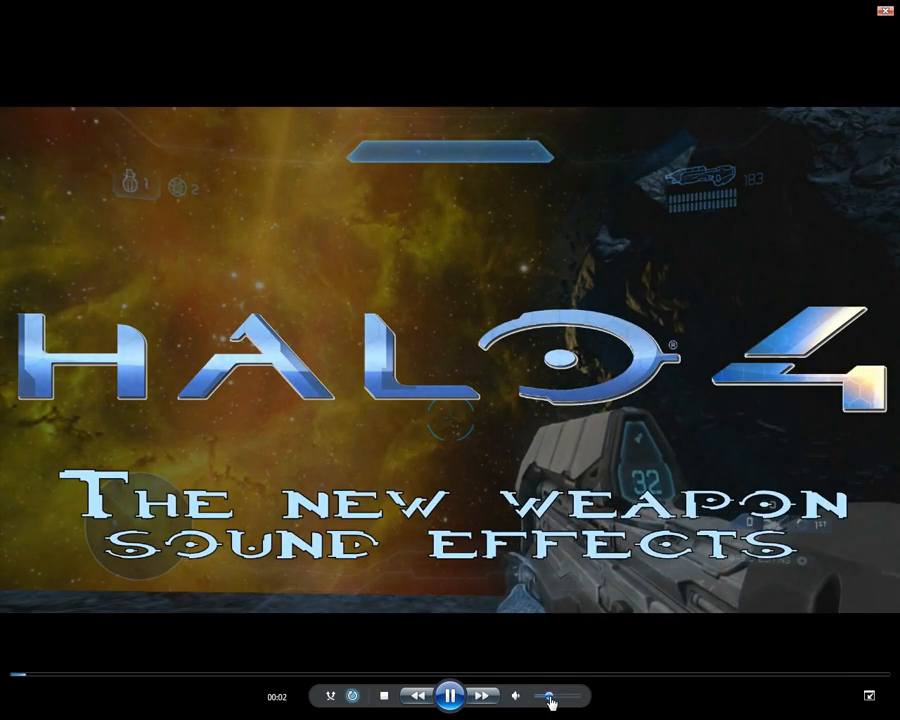
pyautogui.click(88, 676)
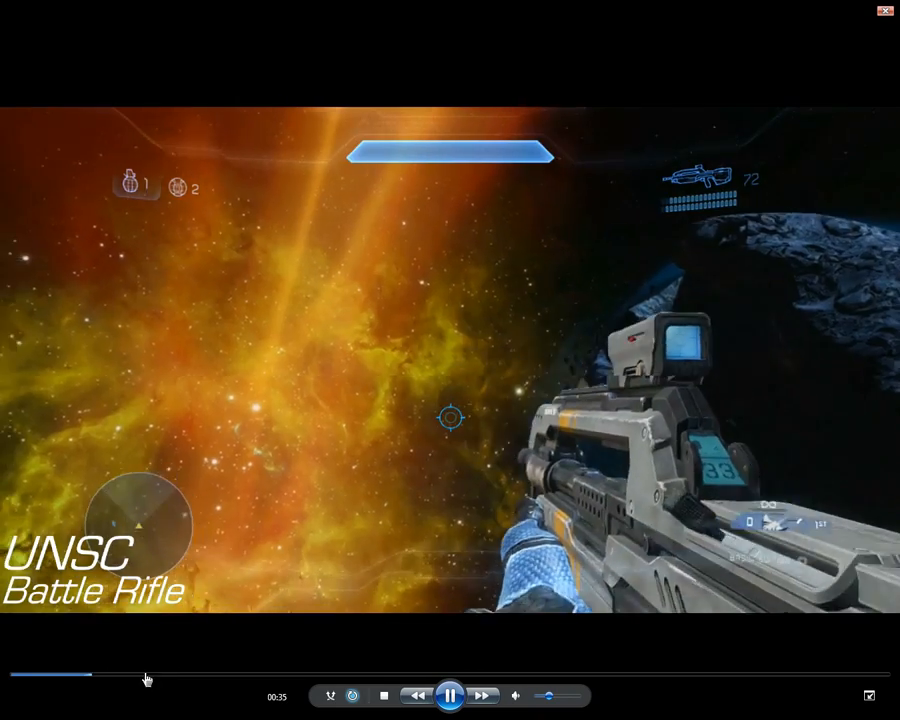
pyautogui.moveTo(548, 697); pyautogui.dragTo(538, 697)
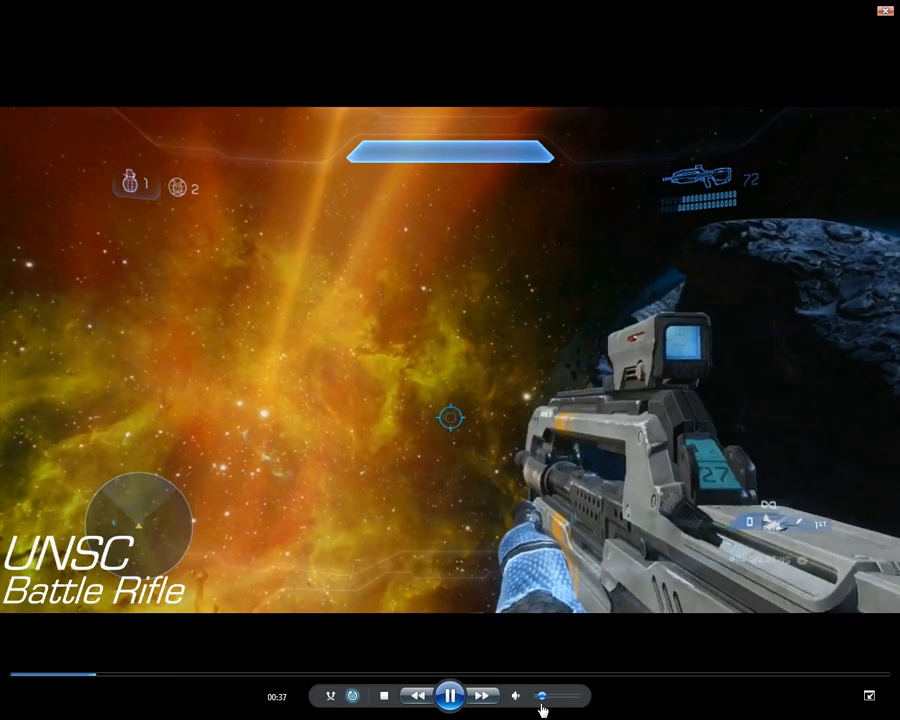
pyautogui.click(137, 677)
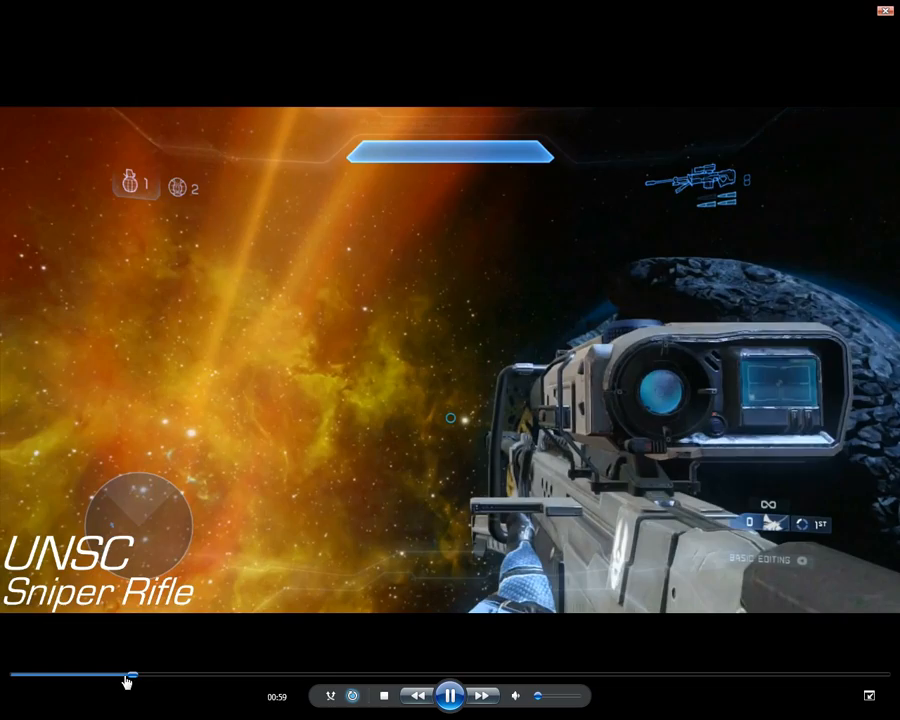
pyautogui.click(112, 677)
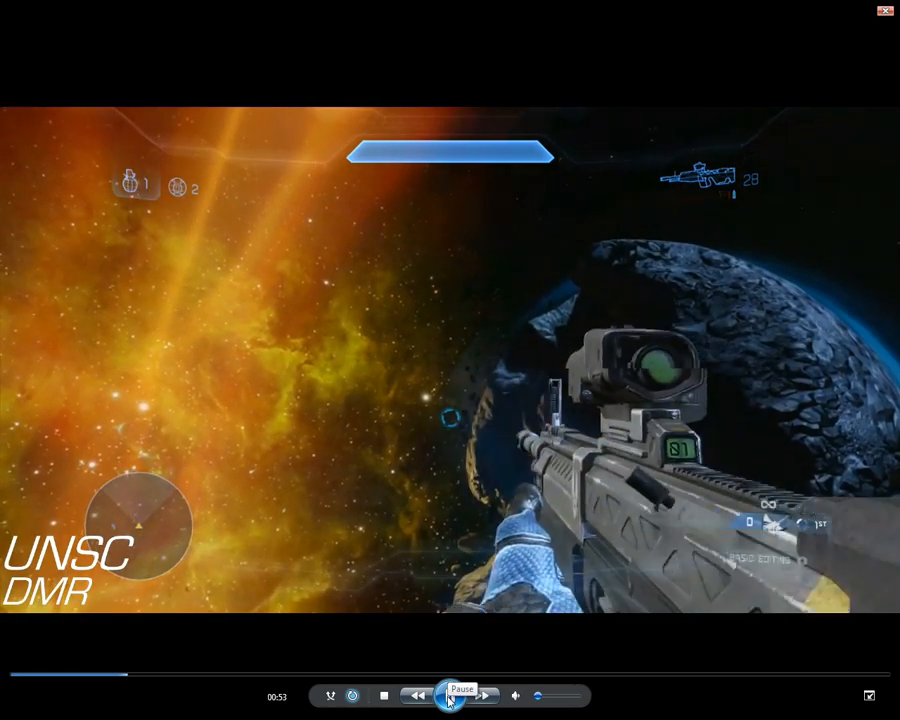
# Step: Advance the DMR reload animation in short play-and-pause bursts around 00:53 to examine the rifle's rear body
pyautogui.click(448, 698)
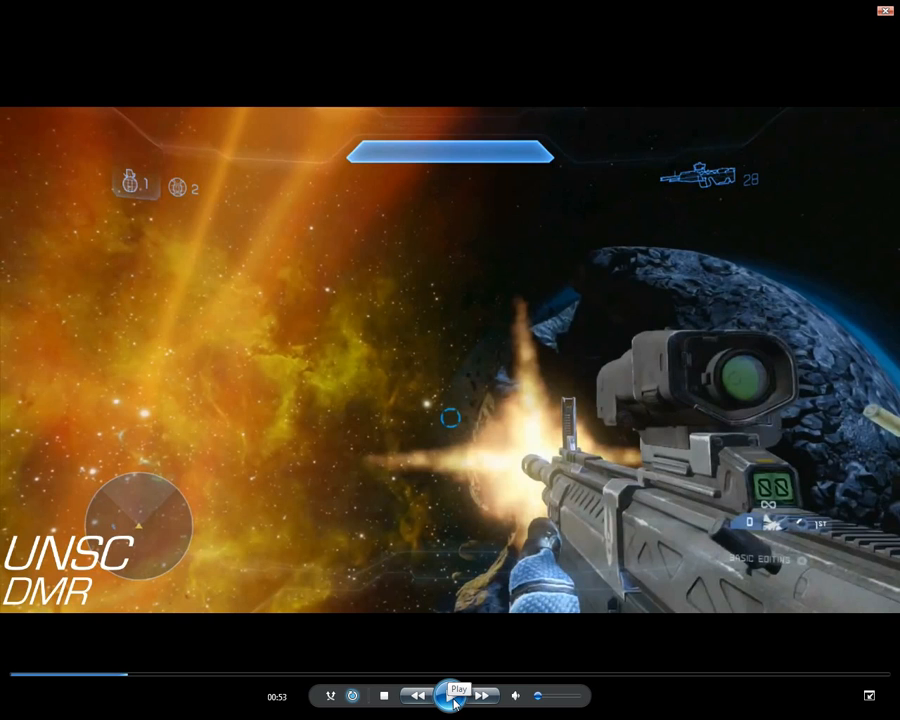
pyautogui.click(452, 699)
pyautogui.click(452, 699)
pyautogui.click(452, 699)
pyautogui.click(452, 699)
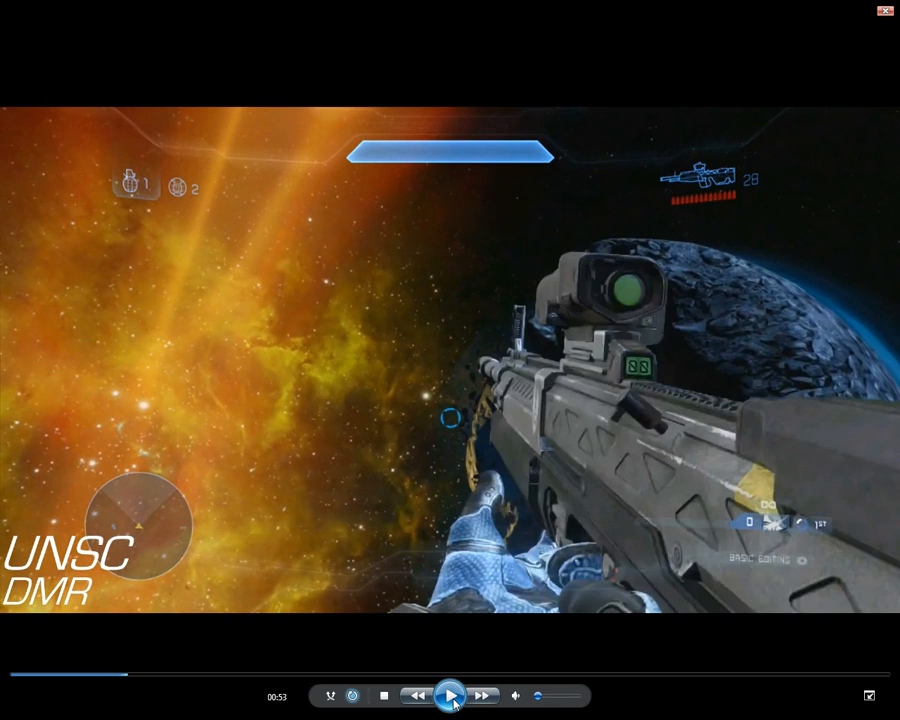
pyautogui.click(452, 699)
pyautogui.click(452, 699)
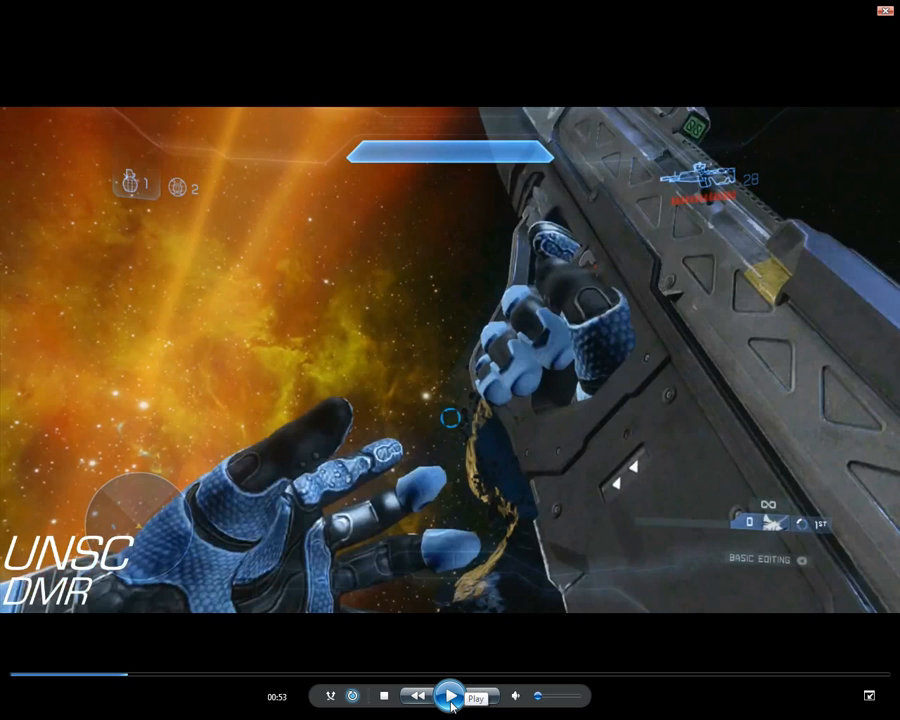
pyautogui.doubleClick(451, 702)
pyautogui.doubleClick(451, 702)
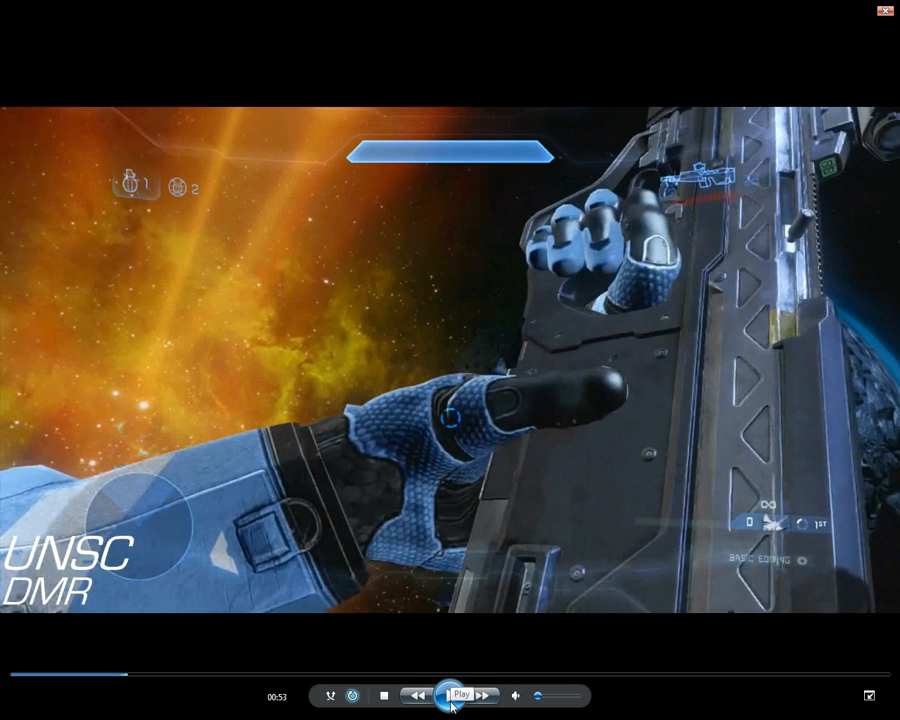
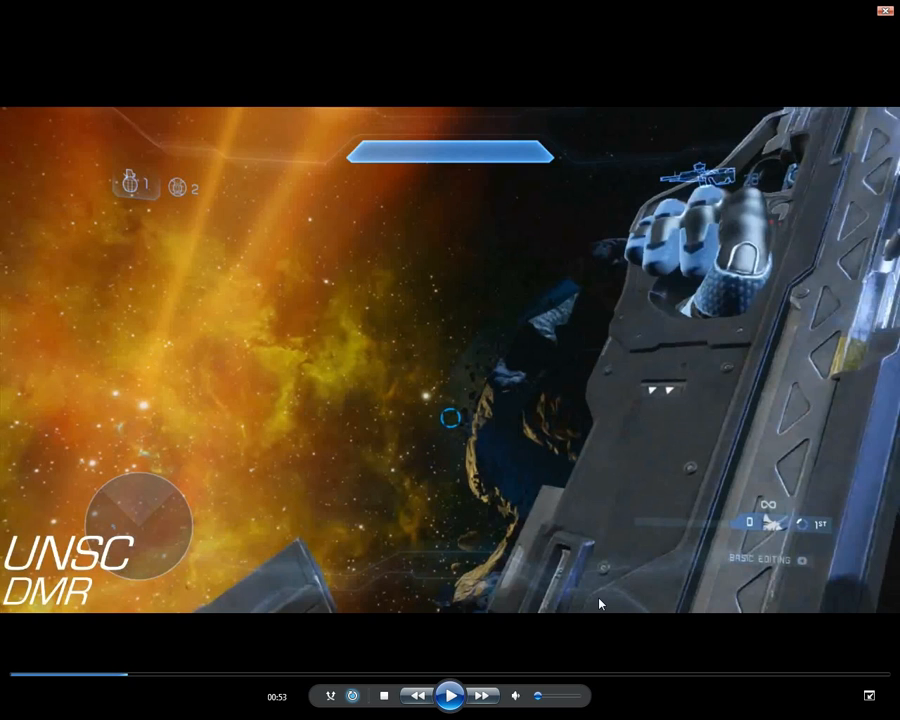
# Step: Leave the full-screen video, minimise the Halo 4 Weapon references folder, and switch back to 3ds Max
pyautogui.doubleClick(621, 471)
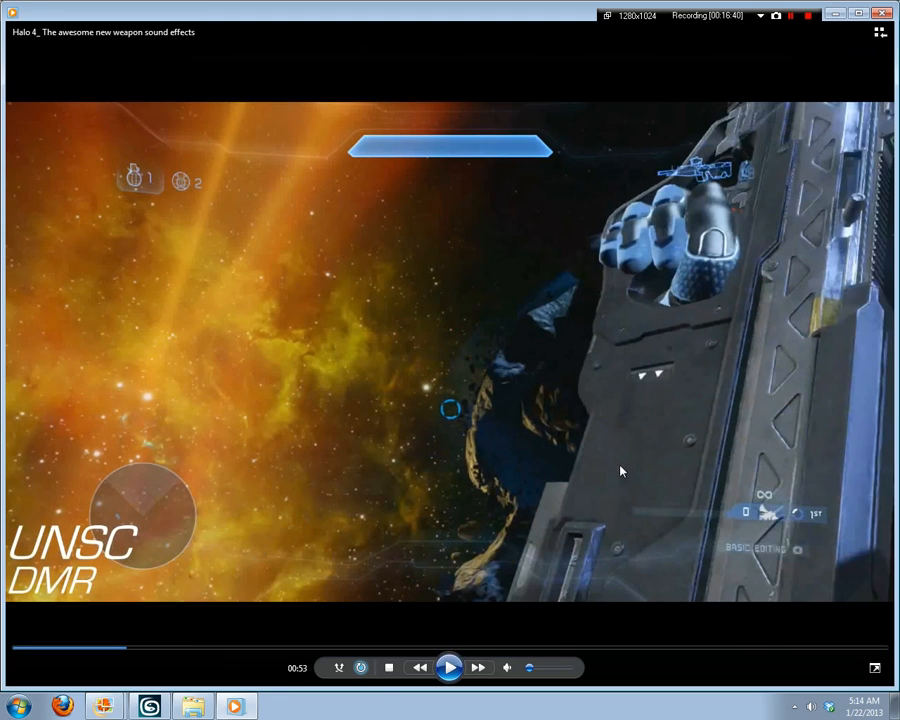
pyautogui.click(249, 708)
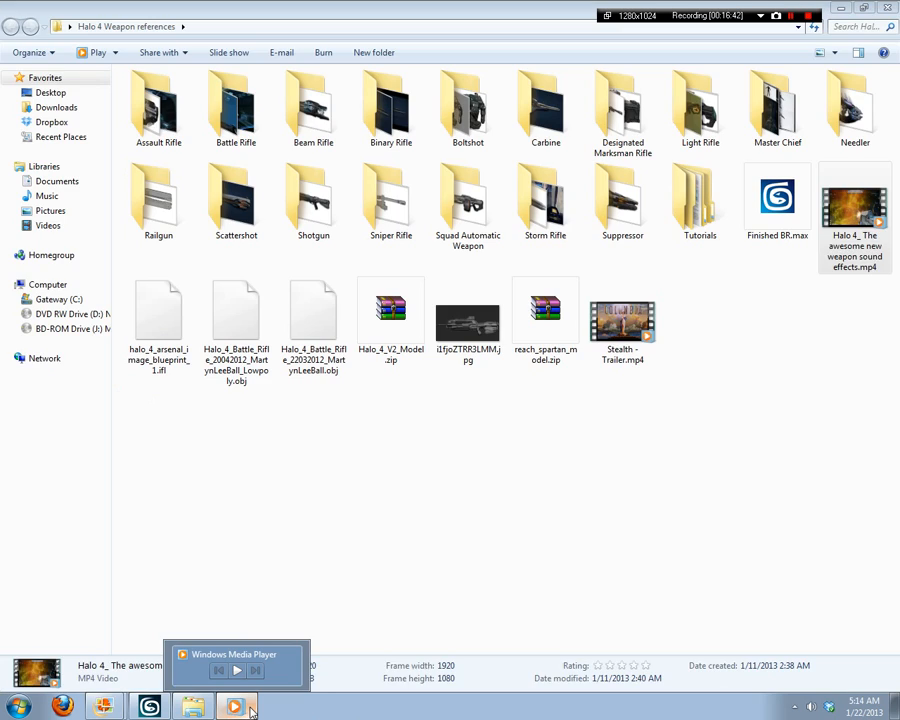
pyautogui.click(560, 497)
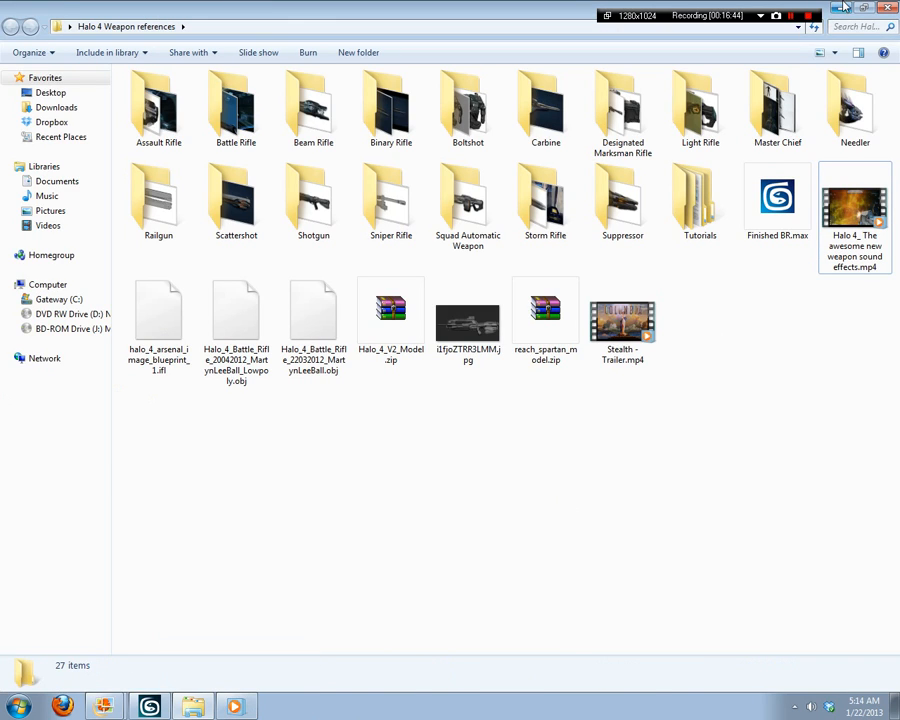
pyautogui.click(840, 7)
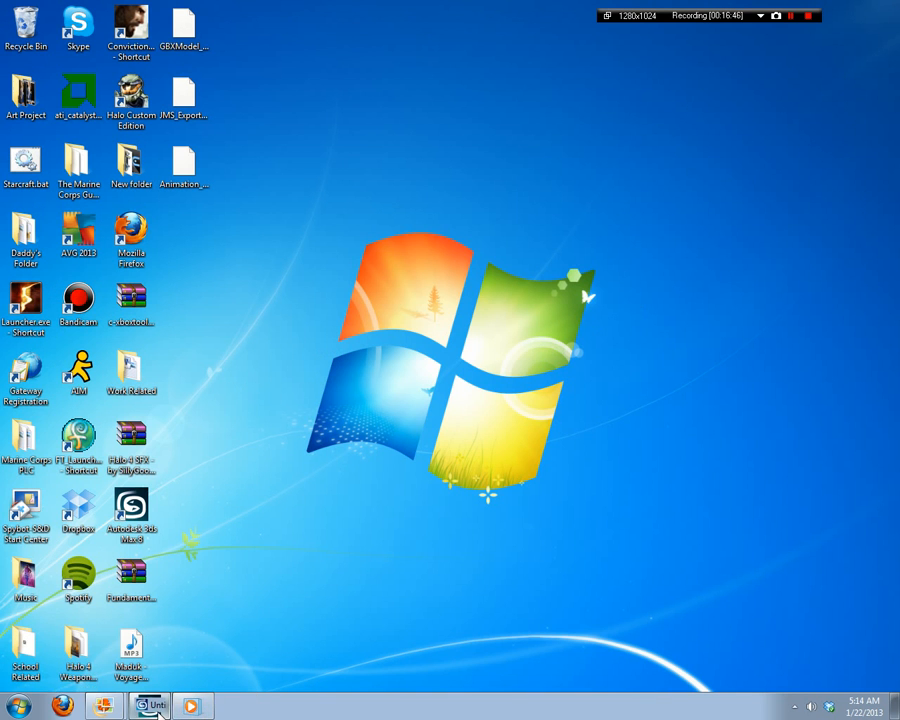
pyautogui.click(155, 708)
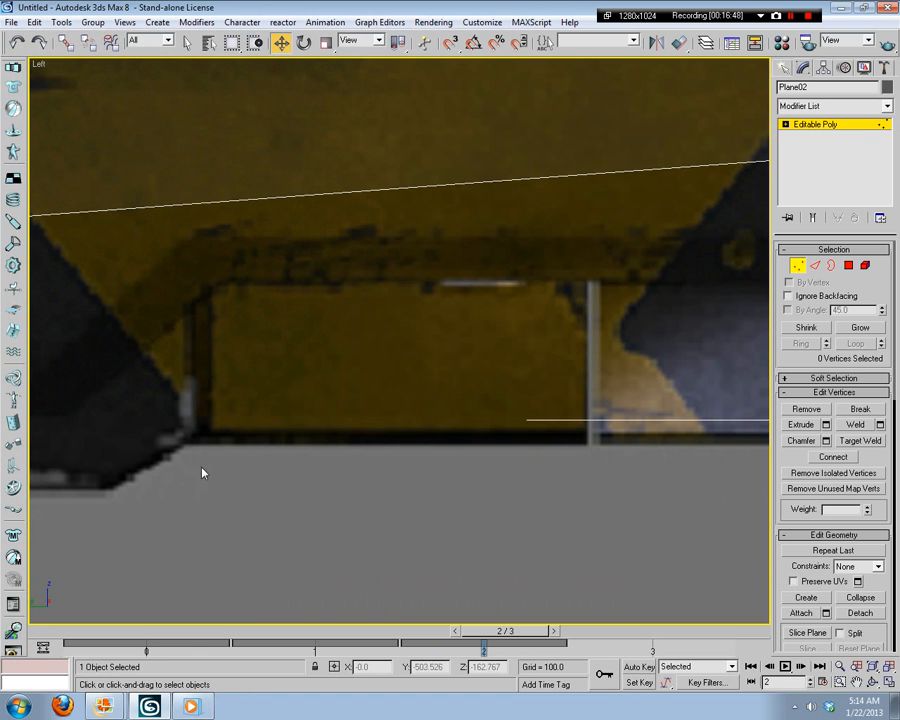
# Step: Shift the three small step vertices on the plane's underside horizontally toward the recessed yellow panel
pyautogui.scroll(-5, 440, 490)
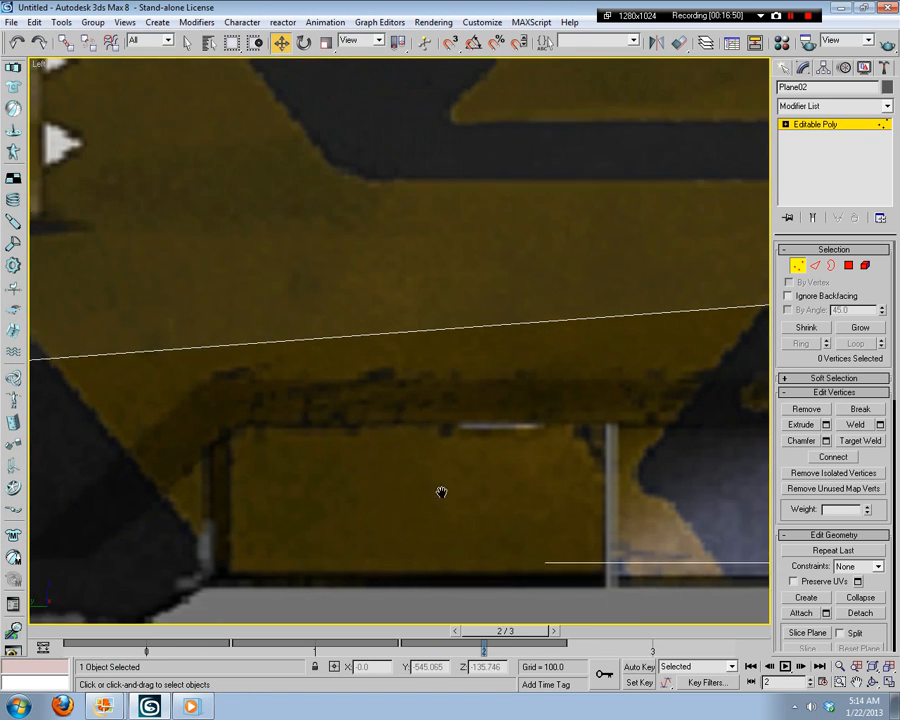
pyautogui.scroll(4, 443, 519)
pyautogui.moveTo(305, 522); pyautogui.dragTo(464, 432, button='middle')
pyautogui.moveTo(228, 485); pyautogui.dragTo(412, 382, button='middle')
pyautogui.scroll(-3, 408, 446)
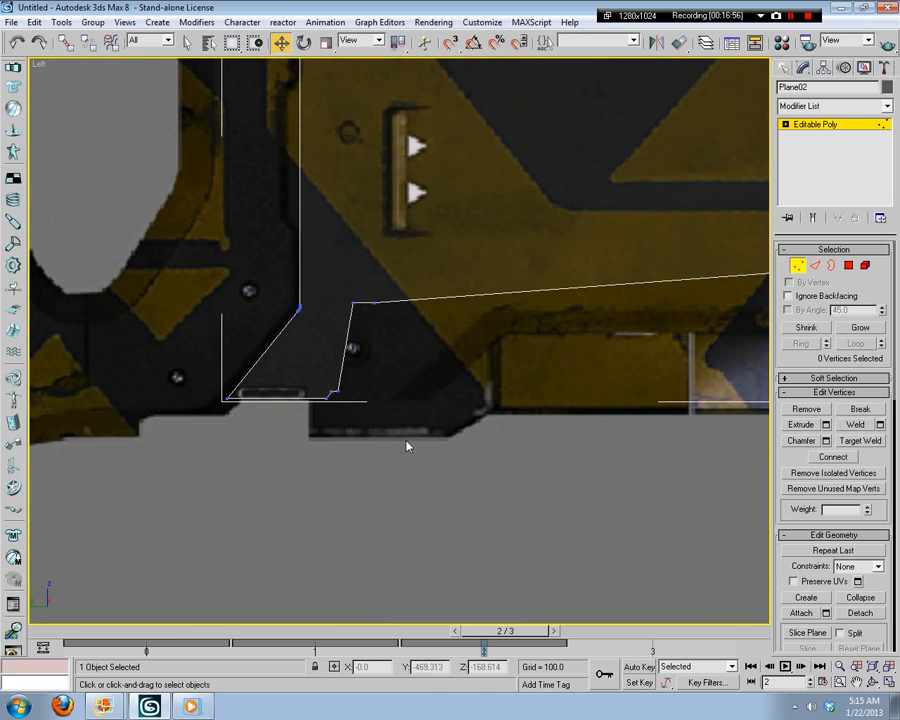
pyautogui.scroll(4, 331, 450)
pyautogui.moveTo(335, 492); pyautogui.dragTo(340, 447, button='middle')
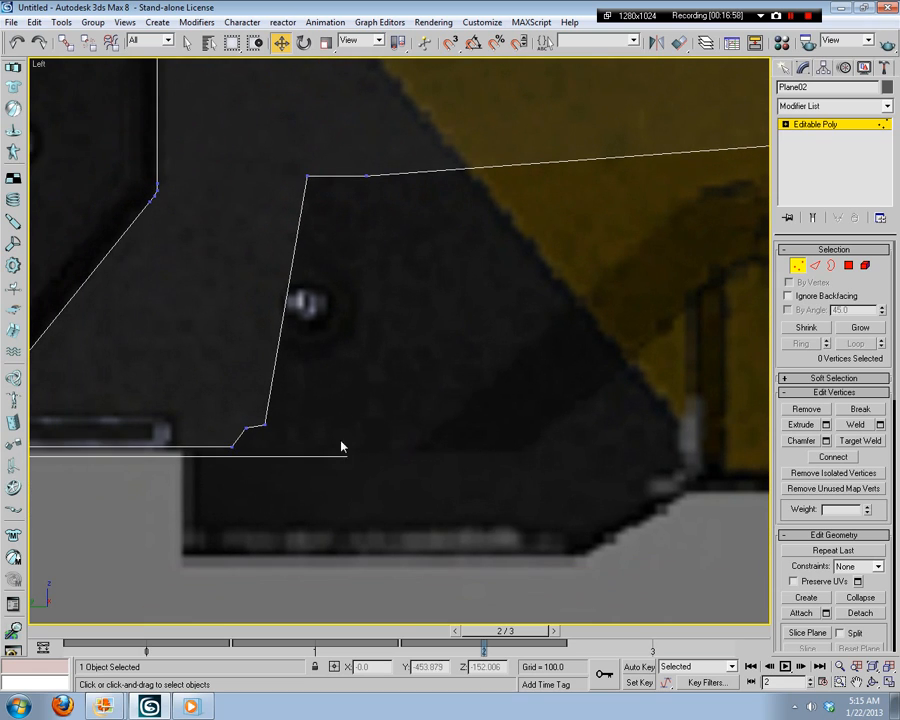
pyautogui.moveTo(288, 401); pyautogui.dragTo(187, 464)
pyautogui.moveTo(309, 428); pyautogui.dragTo(488, 421)
pyautogui.click(530, 417)
# Step: Move the two upper step vertices diagonally up toward the corner of the recessed yellow panel
pyautogui.moveTo(522, 412); pyautogui.dragTo(418, 470, button='middle')
pyautogui.scroll(3, 419, 460)
pyautogui.moveTo(402, 525); pyautogui.dragTo(298, 328, button='middle')
pyautogui.moveTo(143, 431); pyautogui.dragTo(129, 446)
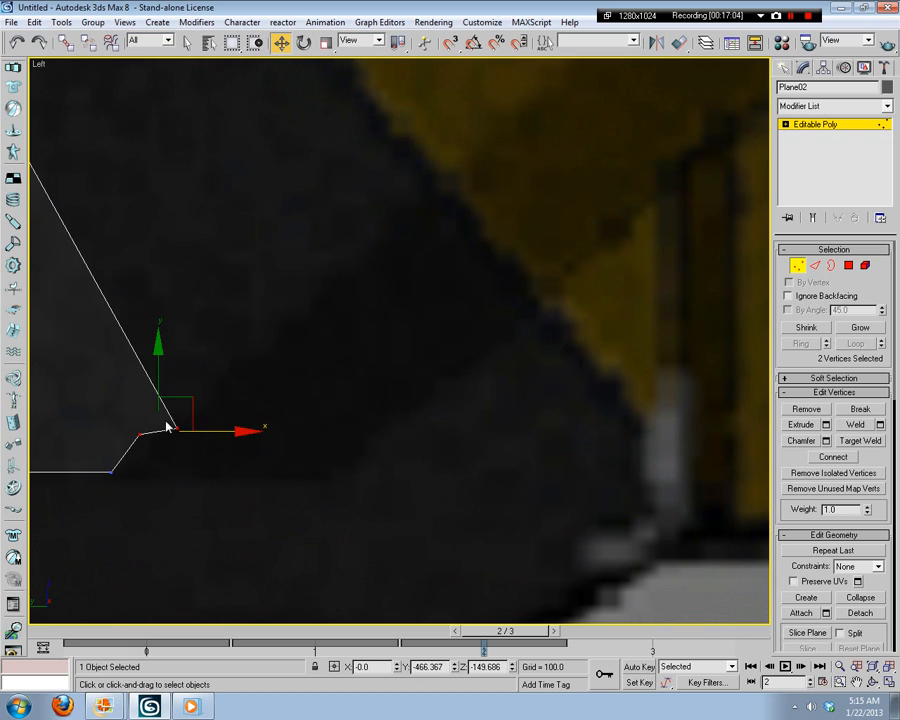
pyautogui.moveTo(183, 404); pyautogui.dragTo(525, 100)
# Step: Remove the outer of the two step vertices and move the remaining one to the recess's rounded upper corner
pyautogui.moveTo(527, 149); pyautogui.dragTo(322, 366, button='middle')
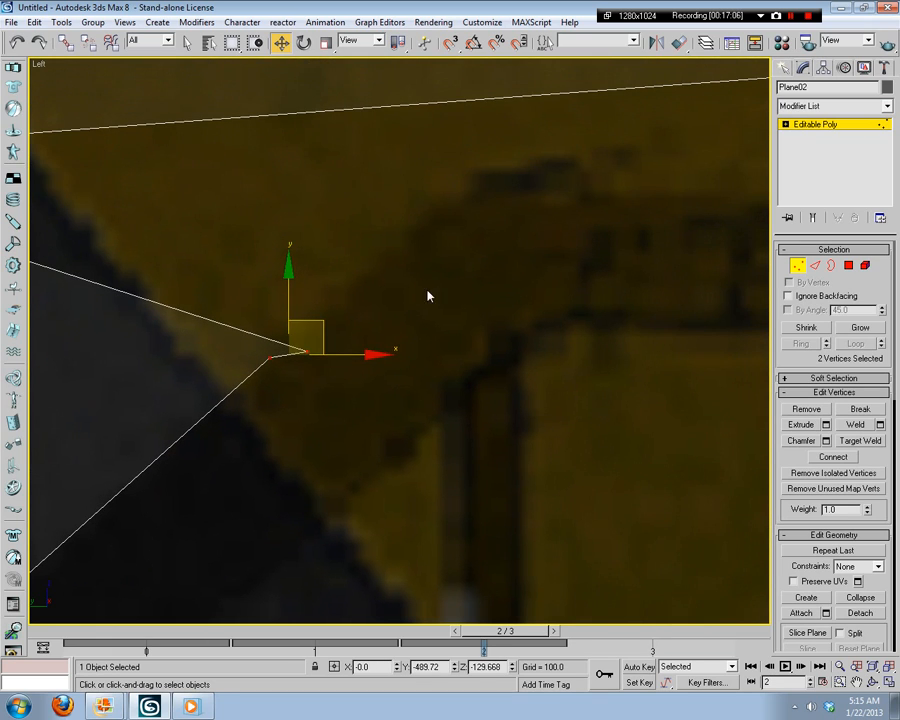
pyautogui.moveTo(388, 305); pyautogui.dragTo(258, 368)
pyautogui.moveTo(337, 330); pyautogui.dragTo(305, 370)
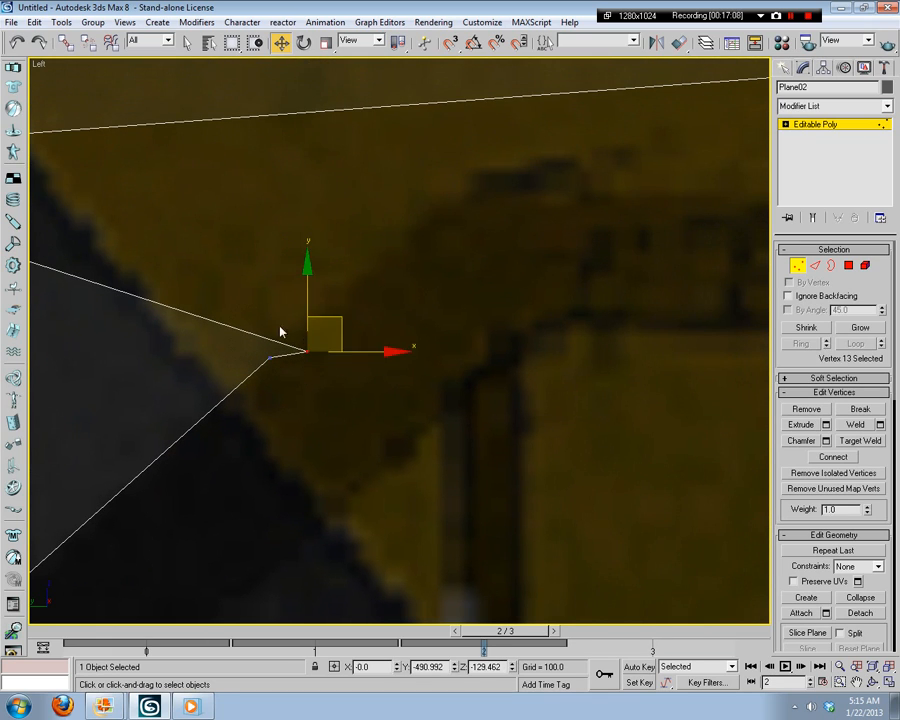
pyautogui.press('BackSpace')
pyautogui.moveTo(336, 323); pyautogui.dragTo(260, 367)
pyautogui.moveTo(291, 314); pyautogui.dragTo(260, 370)
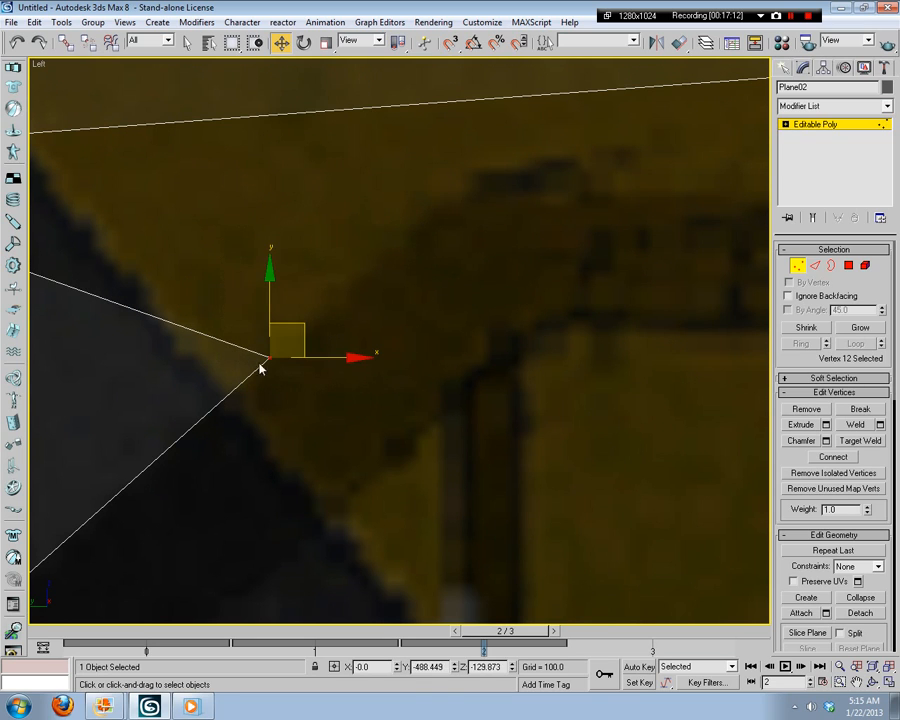
pyautogui.moveTo(291, 321); pyautogui.dragTo(461, 171)
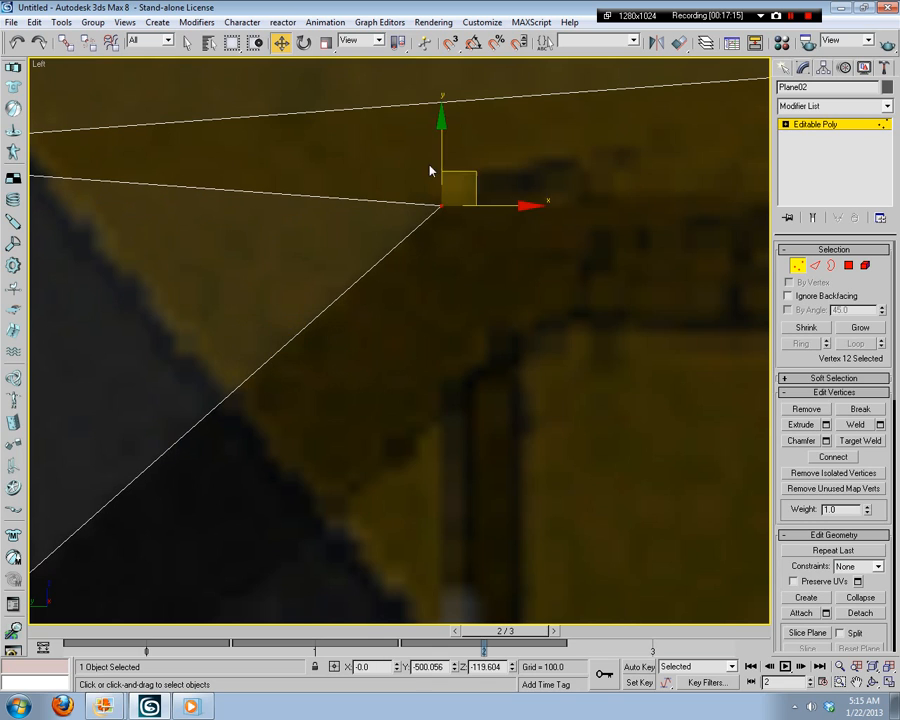
# Step: Move the two vertices at the lower edge's old notch horizontally past the recess's rounded corner
pyautogui.click(293, 170)
pyautogui.moveTo(293, 170); pyautogui.dragTo(405, 328, button='middle')
pyautogui.moveTo(195, 352); pyautogui.dragTo(197, 350)
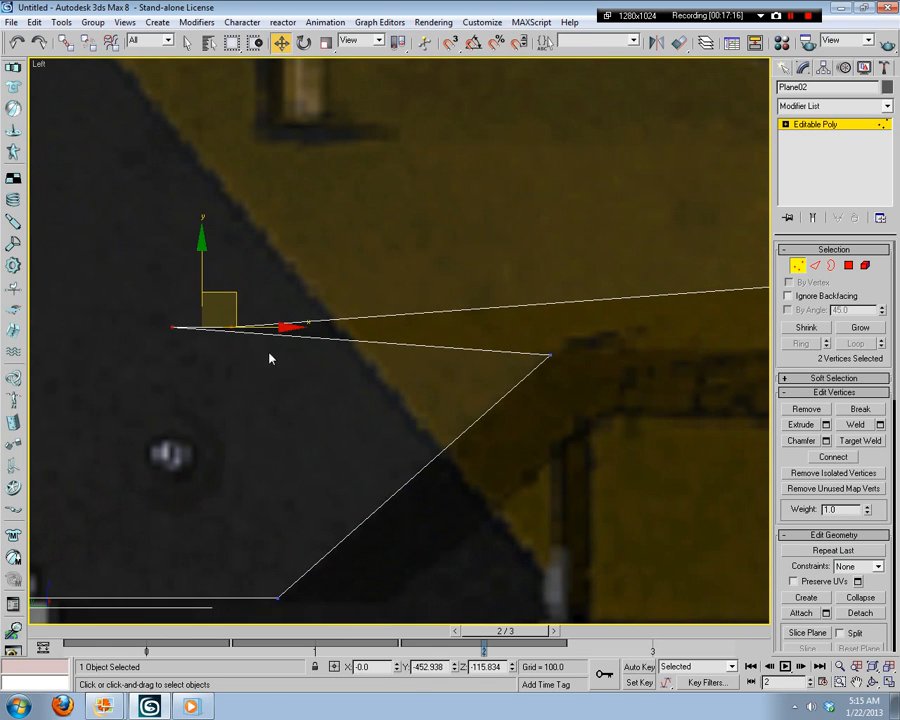
pyautogui.moveTo(275, 328); pyautogui.dragTo(686, 337)
# Step: Adjust the vertices at the recess's upper corner so the plane's outline follows the rounded bend
pyautogui.moveTo(658, 357); pyautogui.dragTo(507, 433, button='middle')
pyautogui.scroll(3, 498, 472)
pyautogui.moveTo(498, 476); pyautogui.dragTo(490, 364, button='middle')
pyautogui.click(489, 375)
pyautogui.moveTo(502, 273); pyautogui.dragTo(434, 309)
pyautogui.click(503, 298)
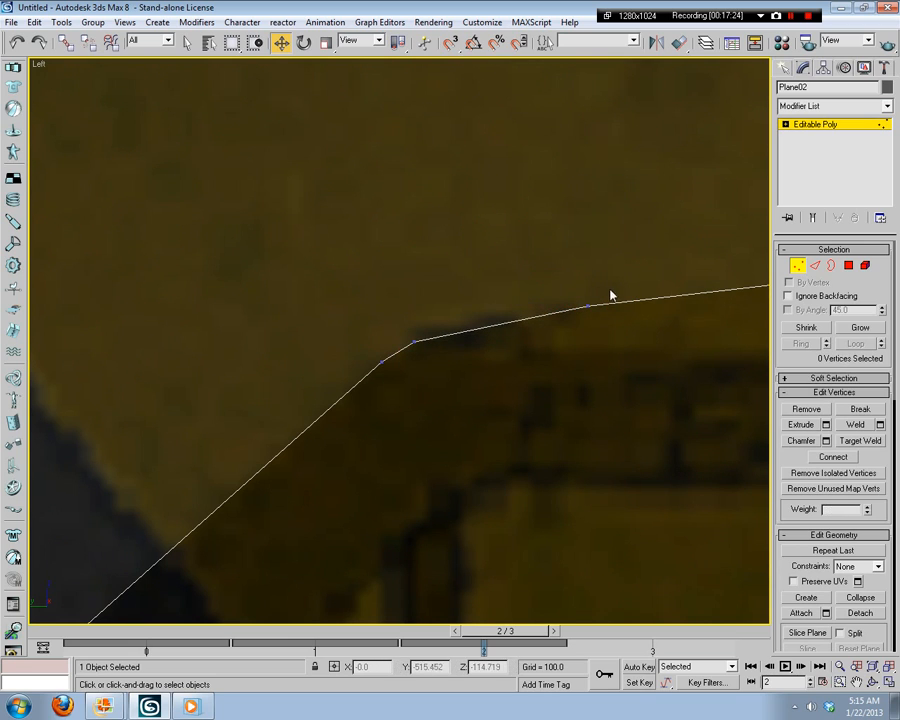
pyautogui.moveTo(611, 290); pyautogui.dragTo(475, 293)
pyautogui.click(600, 328)
# Step: Insert a vertex near the far end of the sloped lower edge and move it down and outward into a square corner
pyautogui.moveTo(559, 396); pyautogui.dragTo(232, 497, button='middle')
pyautogui.moveTo(545, 440); pyautogui.dragTo(160, 496, button='middle')
pyautogui.moveTo(408, 426); pyautogui.dragTo(12, 454, button='middle')
pyautogui.scroll(-3, 392, 422)
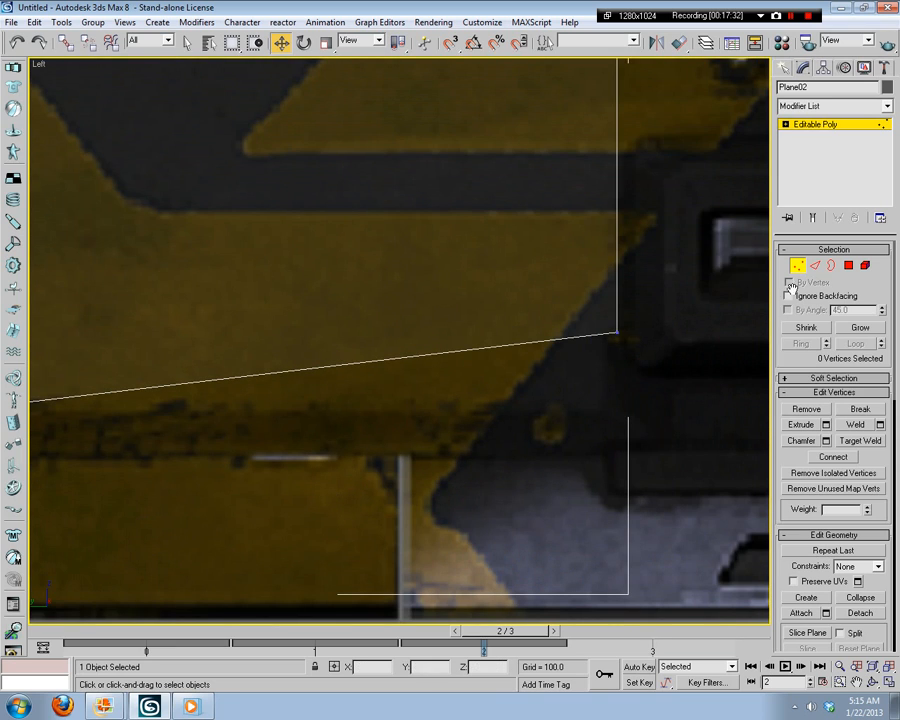
pyautogui.click(818, 266)
pyautogui.click(834, 410)
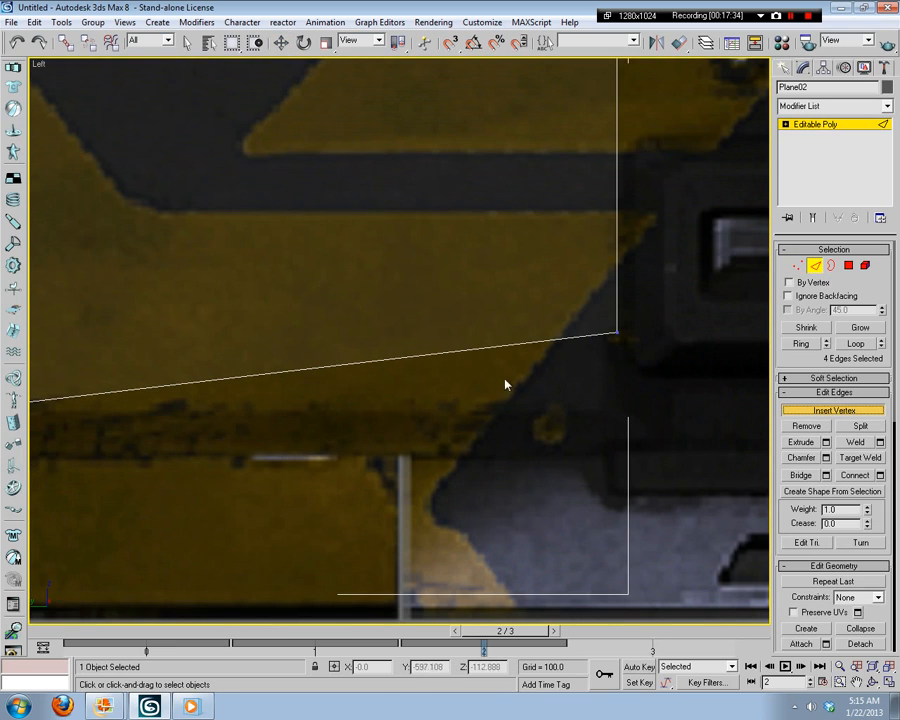
pyautogui.click(798, 268)
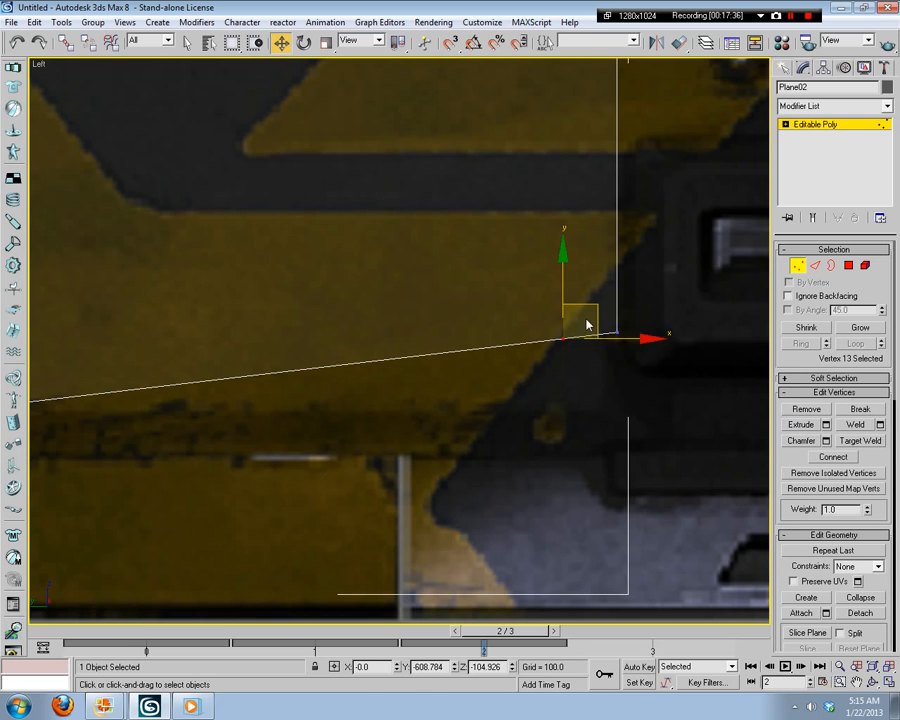
pyautogui.moveTo(563, 285); pyautogui.dragTo(566, 350)
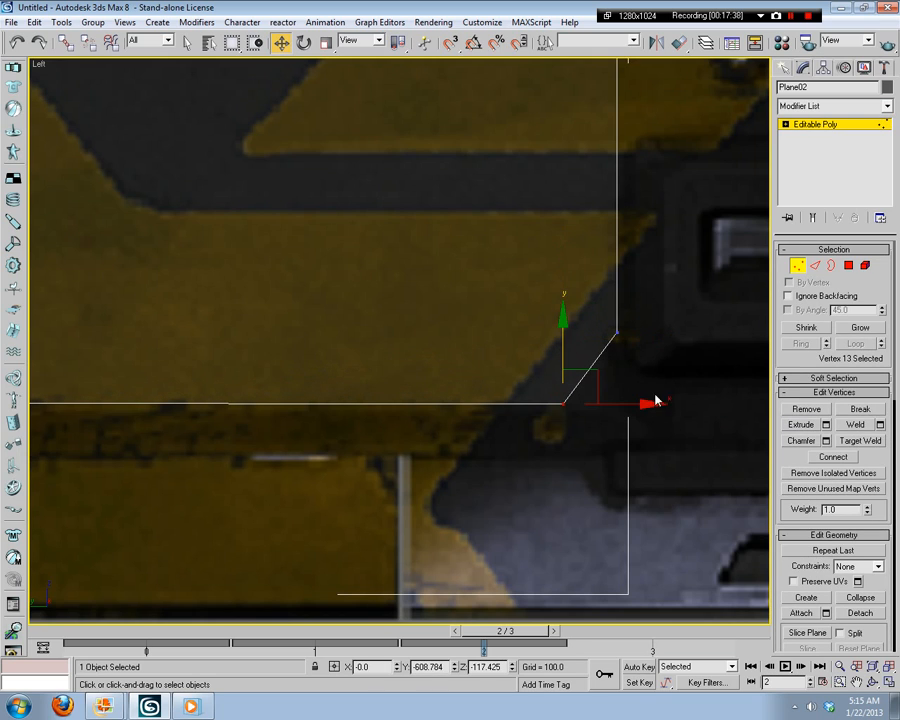
pyautogui.moveTo(628, 402); pyautogui.dragTo(681, 405)
pyautogui.click(458, 420)
# Step: Try setting the Z coordinate of the vertex where the bend meets the horizontal edge to -152.45, then undo it
pyautogui.moveTo(349, 445); pyautogui.dragTo(600, 448, button='middle')
pyautogui.scroll(2, 598, 448)
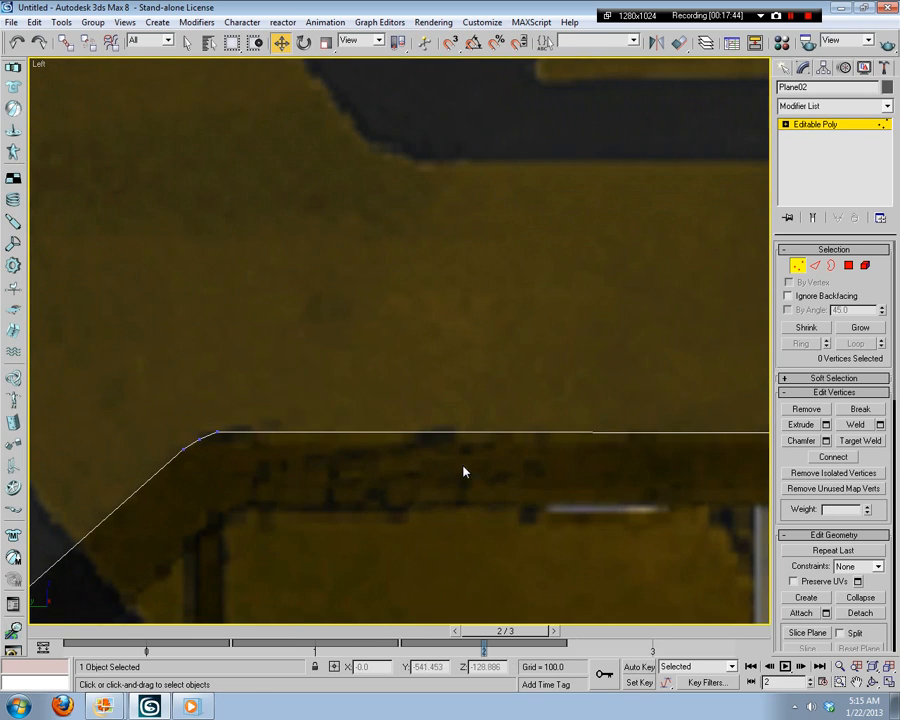
pyautogui.moveTo(288, 462); pyautogui.dragTo(304, 456, button='middle')
pyautogui.click(235, 428)
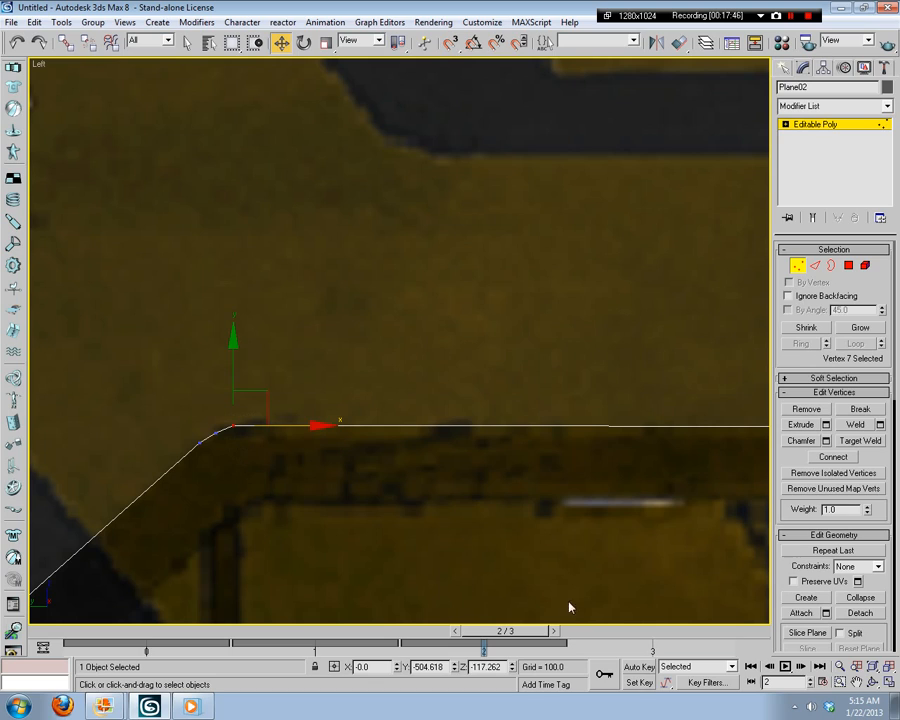
pyautogui.doubleClick(485, 667)
pyautogui.write('-152.45')
pyautogui.press('Return')
pyautogui.click(316, 482)
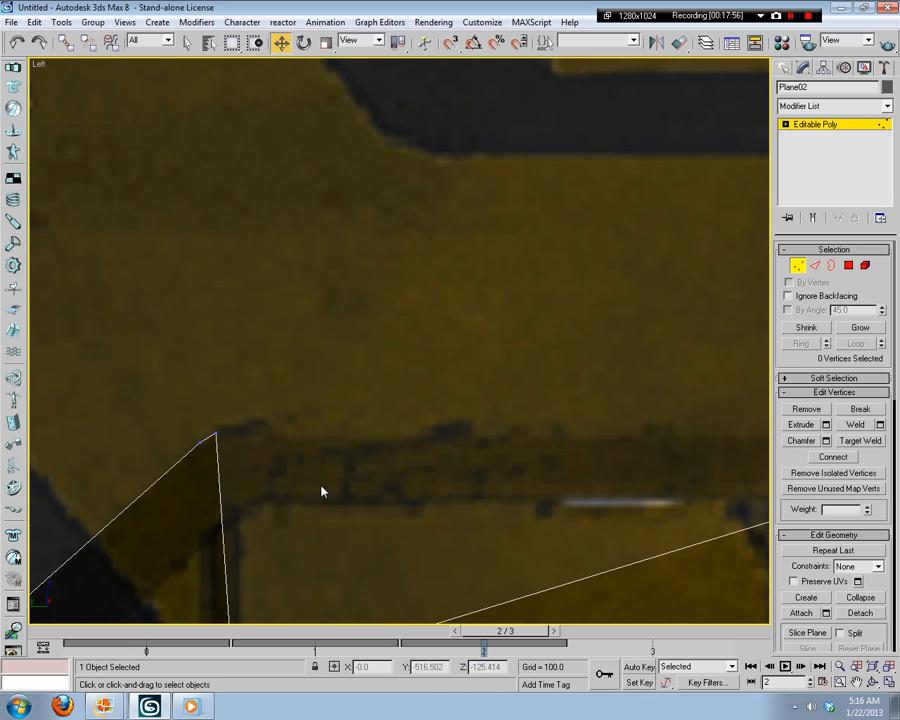
pyautogui.scroll(-5, 320, 483)
pyautogui.hotkey('ctrl', 'z')
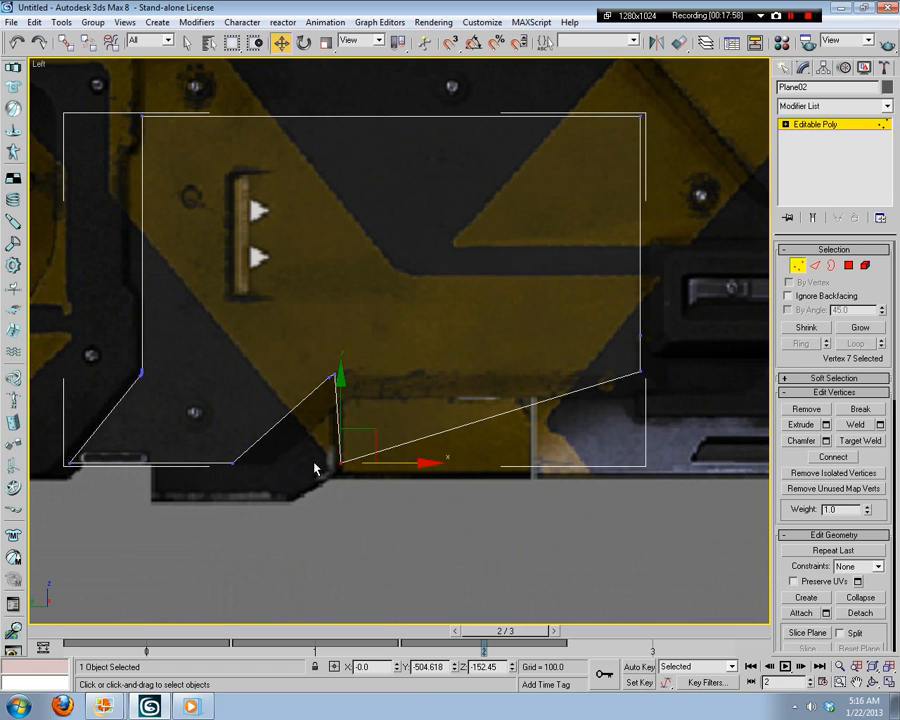
pyautogui.hotkey('ctrl', 'z')
# Step: Level the horizontal edge by giving its far corner vertex the bend-end vertex's Z coordinate, -117.262
pyautogui.scroll(5, 312, 458)
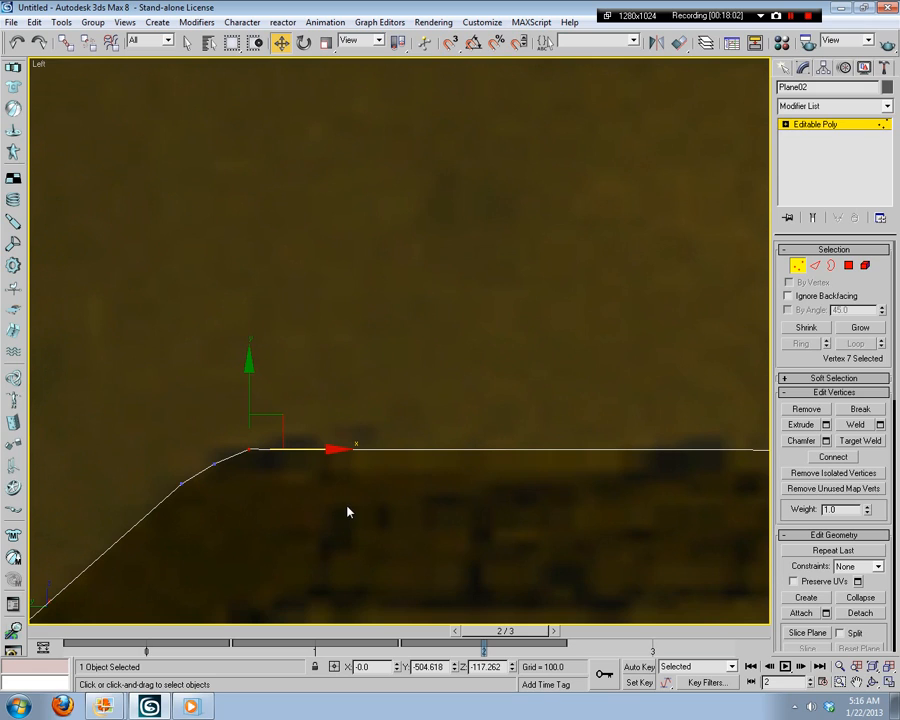
pyautogui.moveTo(347, 507); pyautogui.dragTo(371, 441, button='middle')
pyautogui.click(336, 471)
pyautogui.moveTo(316, 355); pyautogui.dragTo(279, 388)
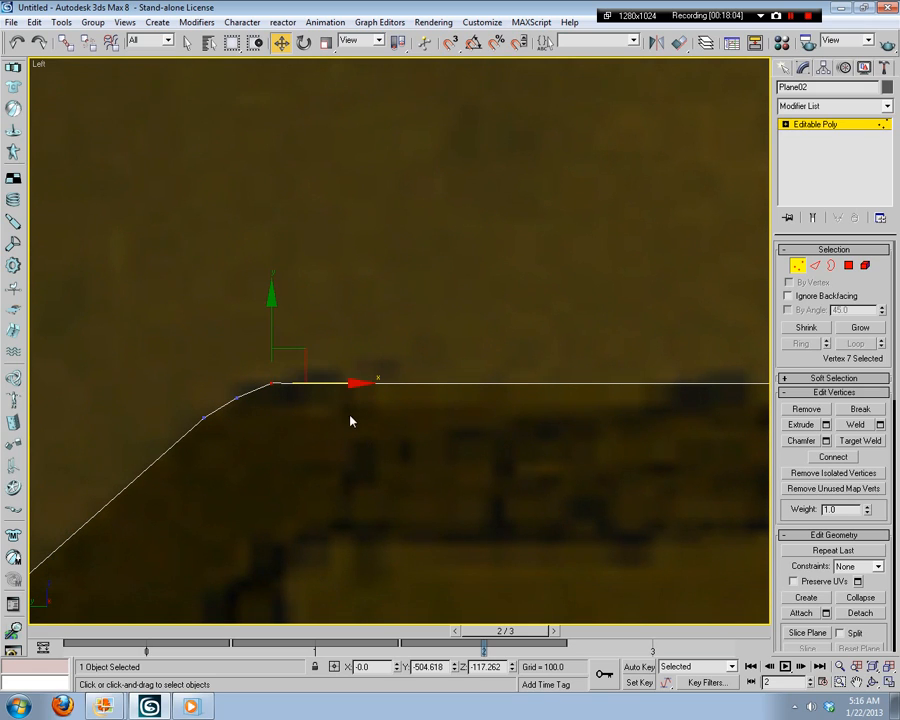
pyautogui.moveTo(503, 667); pyautogui.dragTo(2, 637)
pyautogui.moveTo(615, 422); pyautogui.dragTo(161, 406, button='middle')
pyautogui.moveTo(612, 466); pyautogui.dragTo(82, 433, button='middle')
pyautogui.moveTo(572, 439); pyautogui.dragTo(153, 440, button='middle')
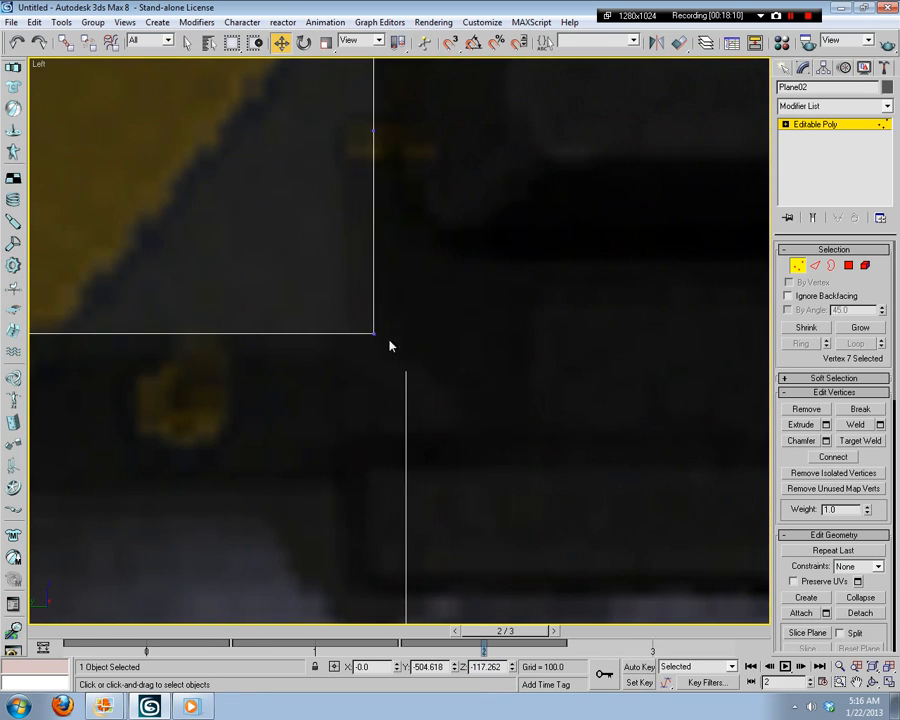
pyautogui.click(375, 334)
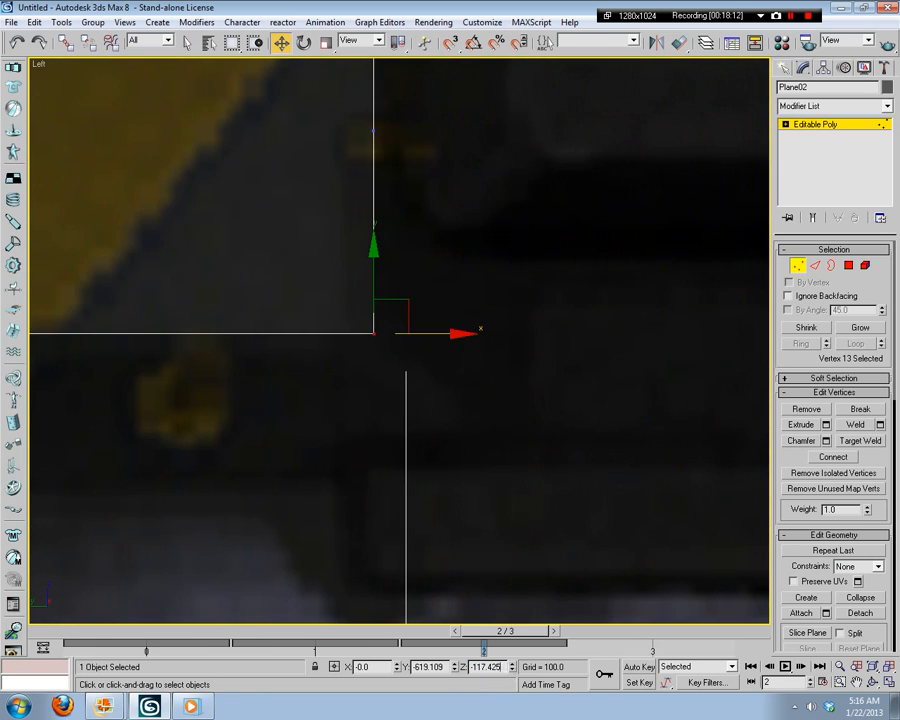
pyautogui.moveTo(501, 667); pyautogui.dragTo(47, 601)
pyautogui.write('-117.262')
pyautogui.press('Return')
pyautogui.click(132, 430)
# Step: Move the vertex ending the rounded bend slightly farther along the horizontal edge to lengthen the curve
pyautogui.scroll(-5, 118, 420)
pyautogui.moveTo(330, 463); pyautogui.dragTo(452, 484, button='middle')
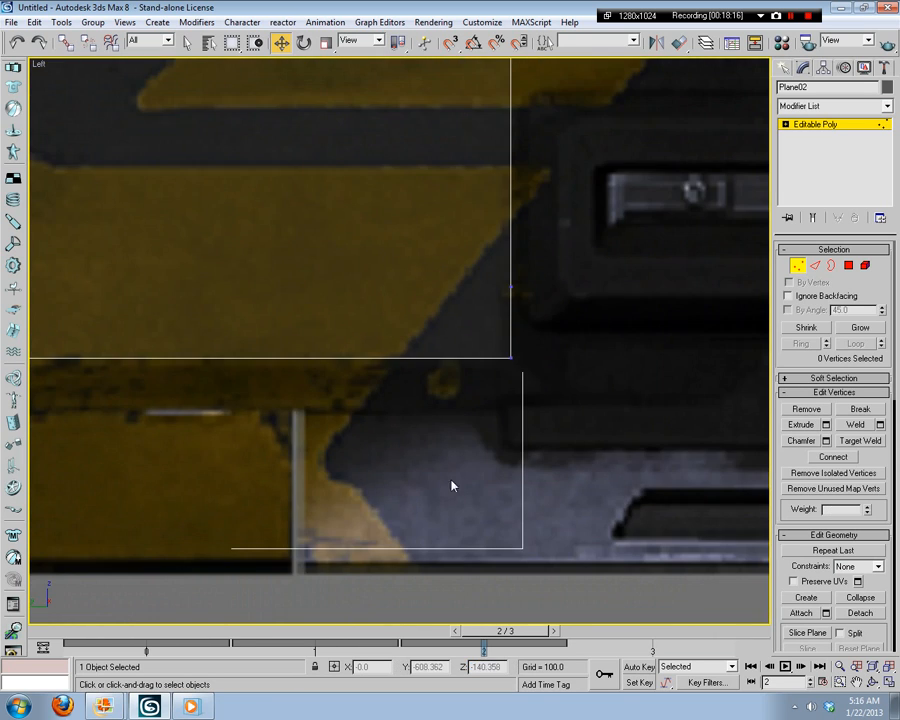
pyautogui.moveTo(287, 482); pyautogui.dragTo(587, 480, button='middle')
pyautogui.moveTo(229, 470); pyautogui.dragTo(452, 458, button='middle')
pyautogui.scroll(8, 452, 458)
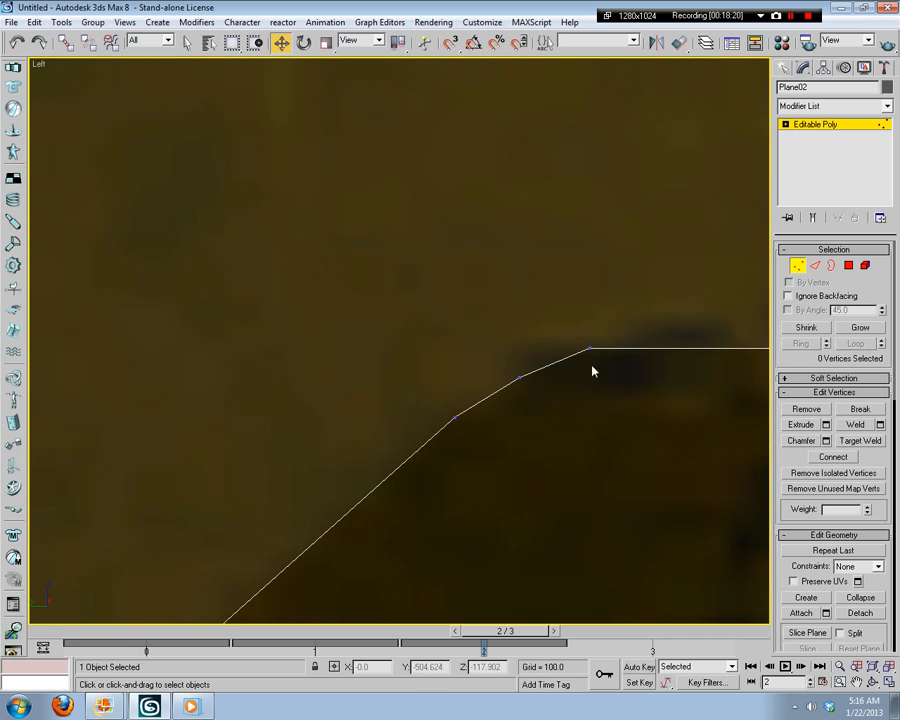
pyautogui.moveTo(577, 370); pyautogui.dragTo(575, 372)
pyautogui.moveTo(653, 347); pyautogui.dragTo(704, 351)
# Step: Insert a vertex midway along the bend's last segment and raise it slightly to smooth the curve
pyautogui.click(818, 267)
pyautogui.click(843, 412)
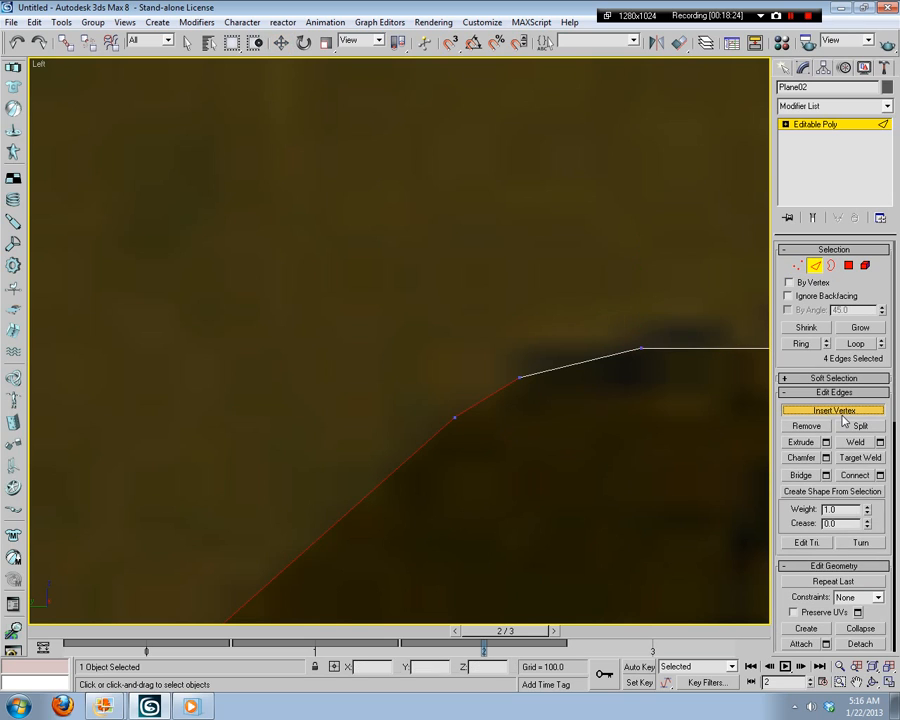
pyautogui.click(838, 412)
pyautogui.click(791, 411)
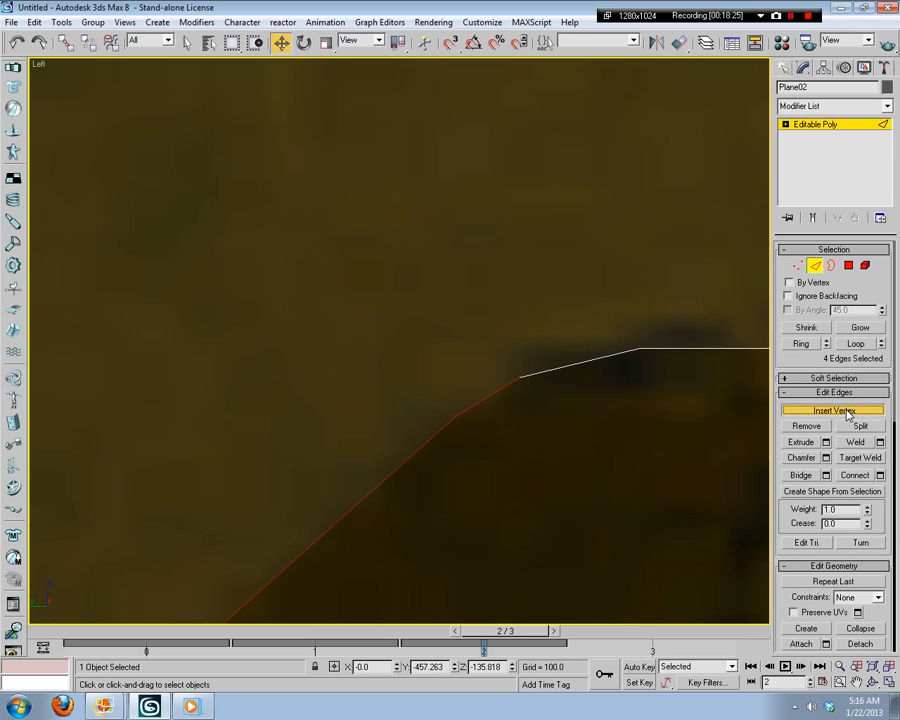
pyautogui.click(581, 363)
pyautogui.click(798, 265)
pyautogui.click(661, 426)
pyautogui.click(582, 363)
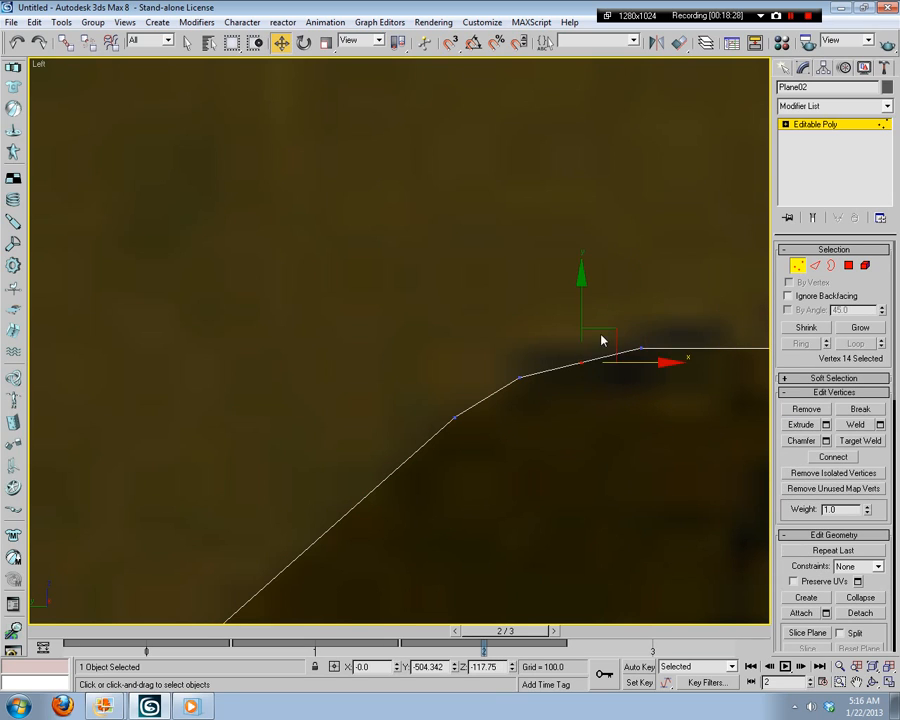
pyautogui.moveTo(597, 327); pyautogui.dragTo(596, 318)
pyautogui.click(674, 338)
# Step: Examine the plane's outline against the reference image, from the rounded bend past the slot corner to the far square corner
pyautogui.moveTo(669, 450); pyautogui.dragTo(527, 437, button='middle')
pyautogui.moveTo(514, 507); pyautogui.dragTo(504, 399, button='middle')
pyautogui.scroll(-8, 456, 444)
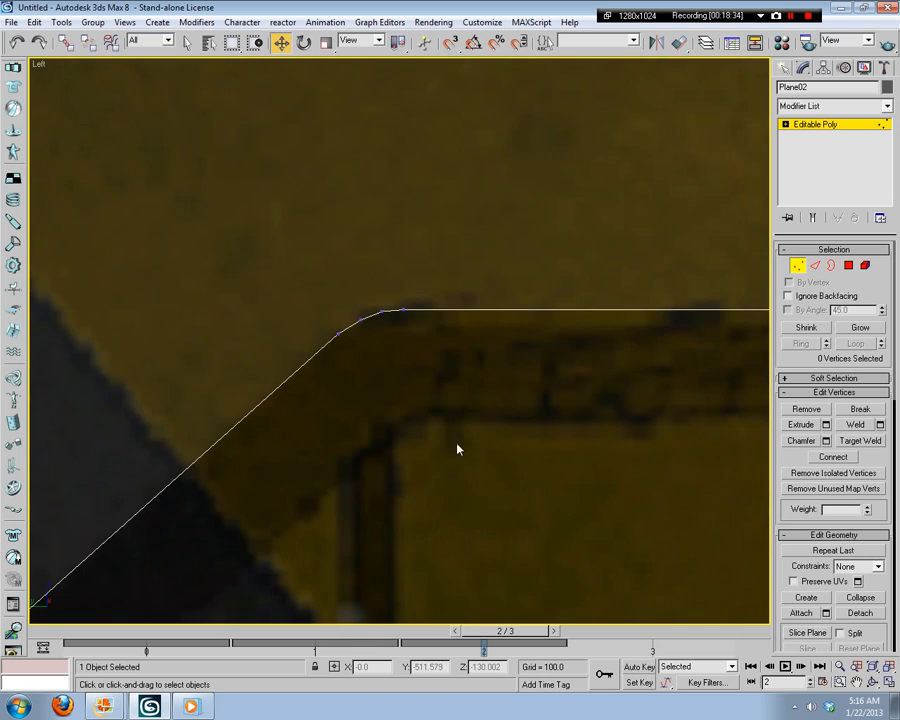
pyautogui.moveTo(434, 478); pyautogui.dragTo(589, 404, button='middle')
pyautogui.scroll(8, 590, 409)
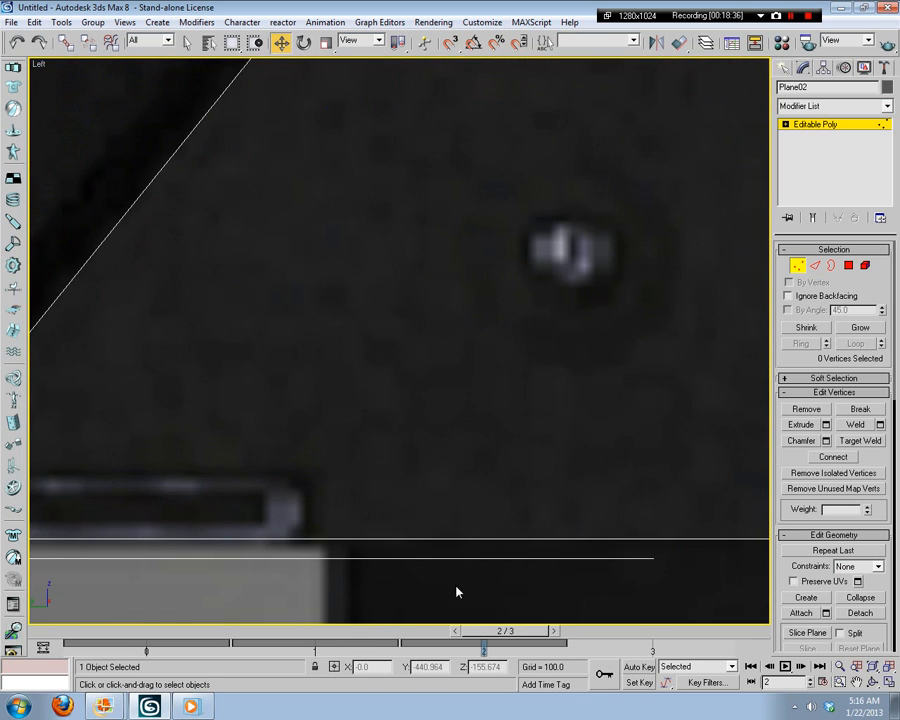
pyautogui.moveTo(379, 590); pyautogui.dragTo(645, 536, button='middle')
pyautogui.moveTo(224, 552); pyautogui.dragTo(382, 522, button='middle')
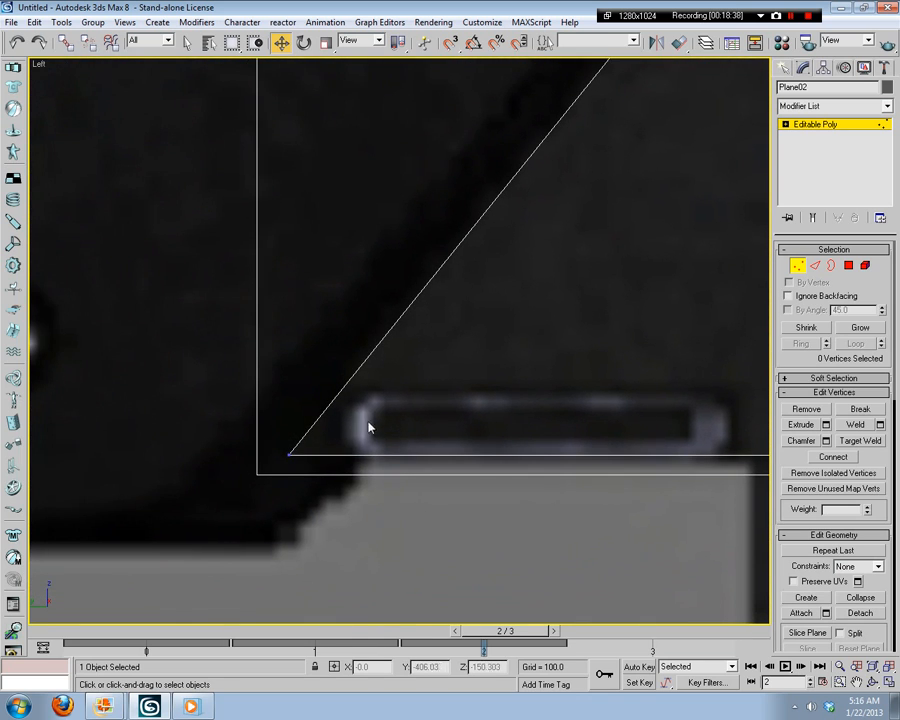
pyautogui.moveTo(455, 507); pyautogui.dragTo(434, 504, button='middle')
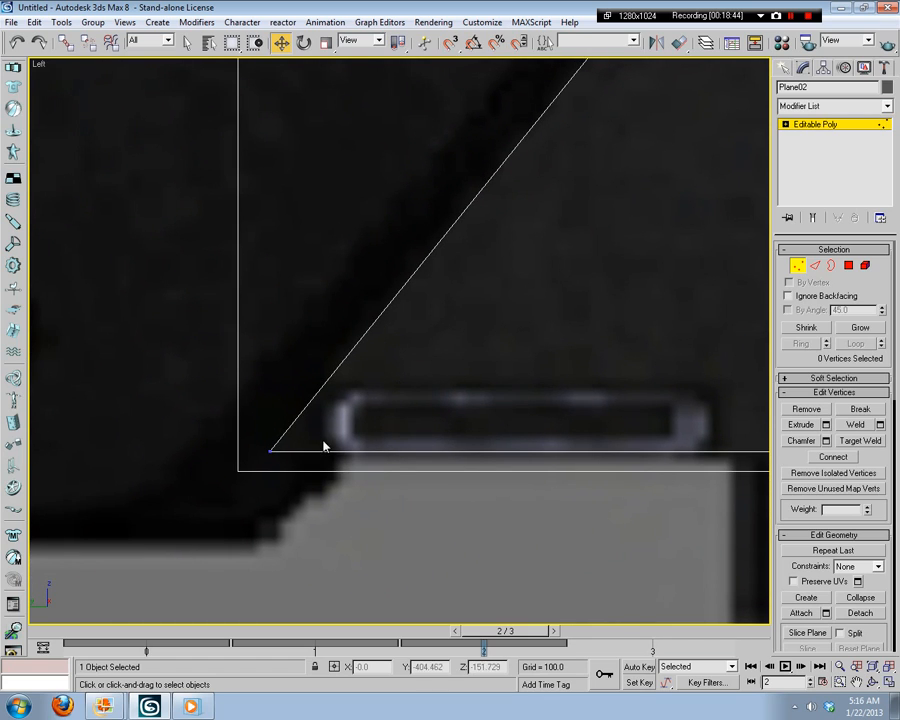
pyautogui.moveTo(366, 398); pyautogui.dragTo(572, 396, button='middle')
pyautogui.scroll(-3, 562, 403)
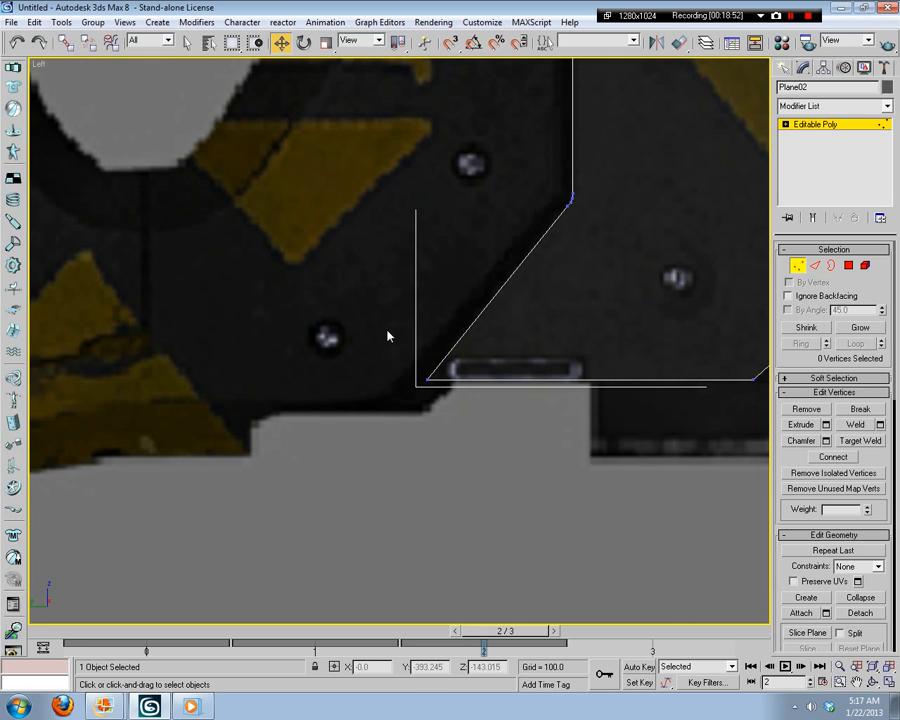
pyautogui.moveTo(678, 334); pyautogui.dragTo(348, 376, button='middle')
pyautogui.moveTo(529, 229); pyautogui.dragTo(157, 534, button='middle')
pyautogui.moveTo(749, 564); pyautogui.dragTo(391, 387, button='middle')
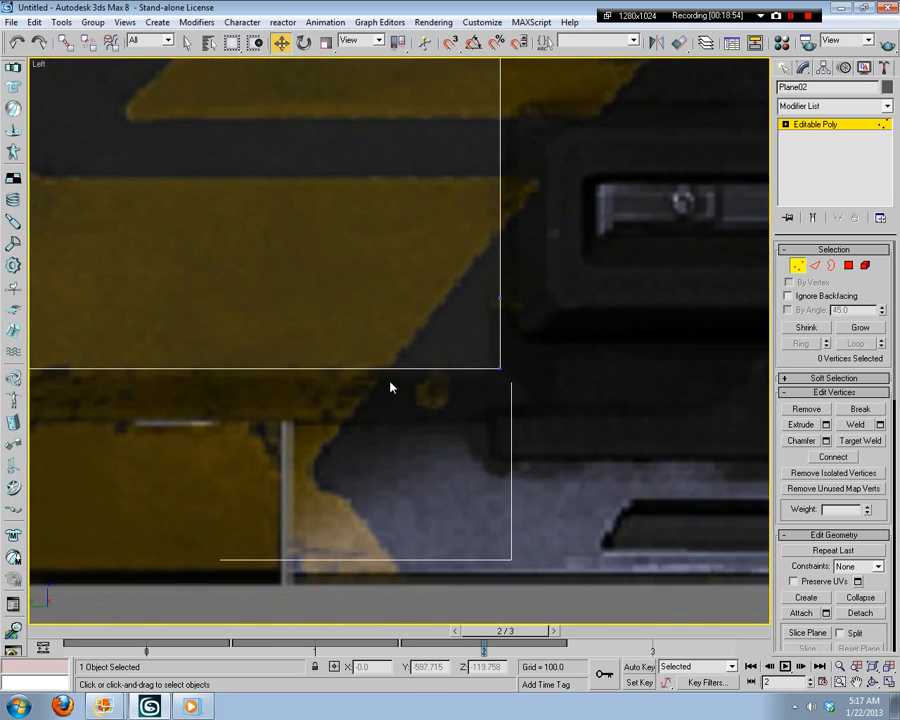
pyautogui.moveTo(521, 389); pyautogui.dragTo(418, 415, button='middle')
pyautogui.scroll(4, 476, 425)
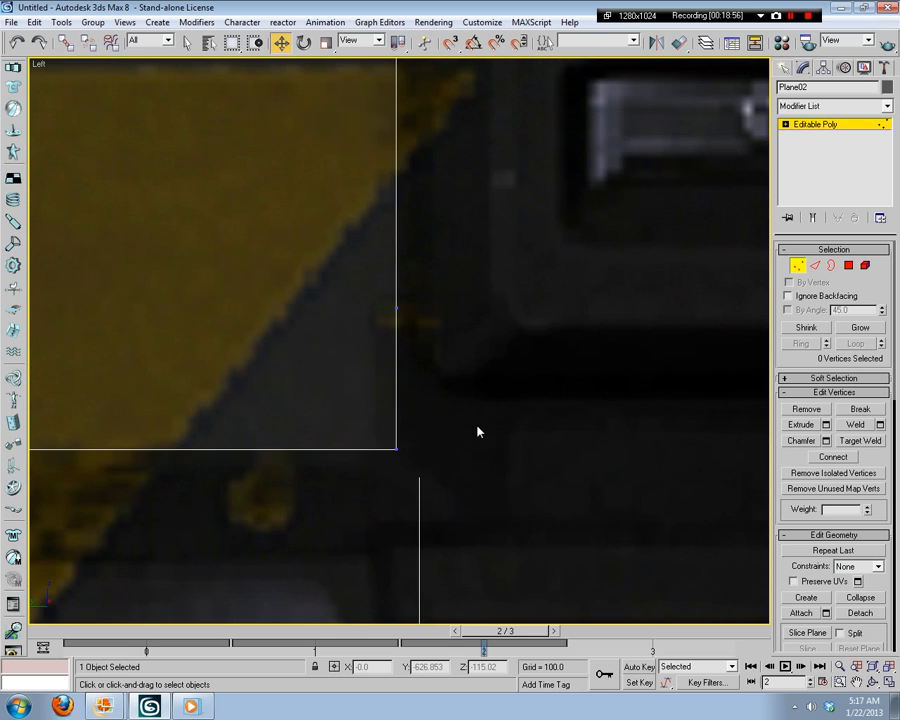
pyautogui.moveTo(448, 470); pyautogui.dragTo(422, 215, button='middle')
pyautogui.scroll(-5, 433, 290)
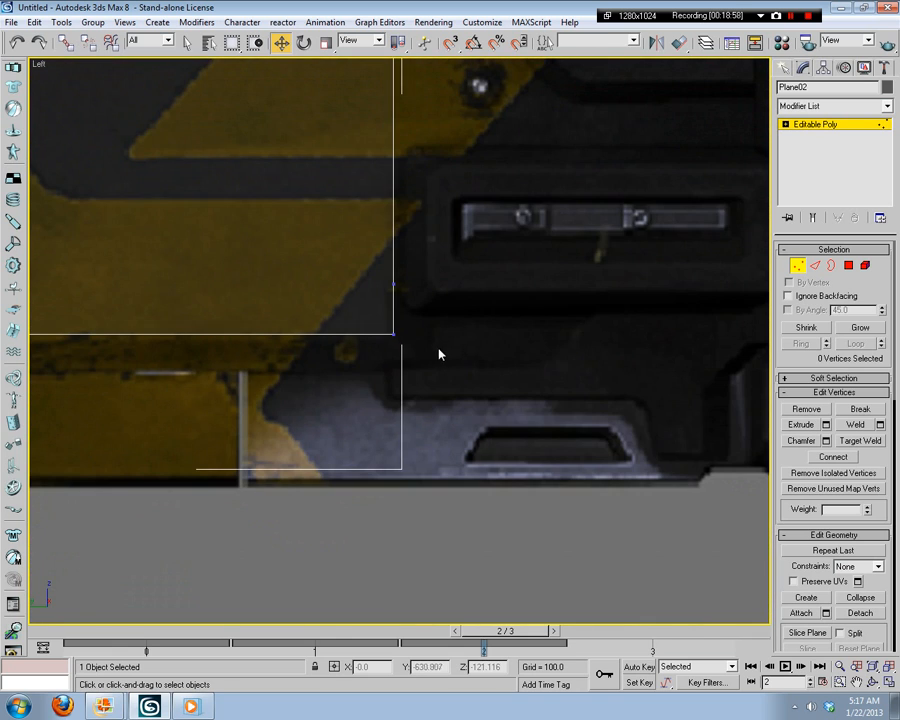
pyautogui.scroll(2, 441, 354)
pyautogui.scroll(1, 446, 391)
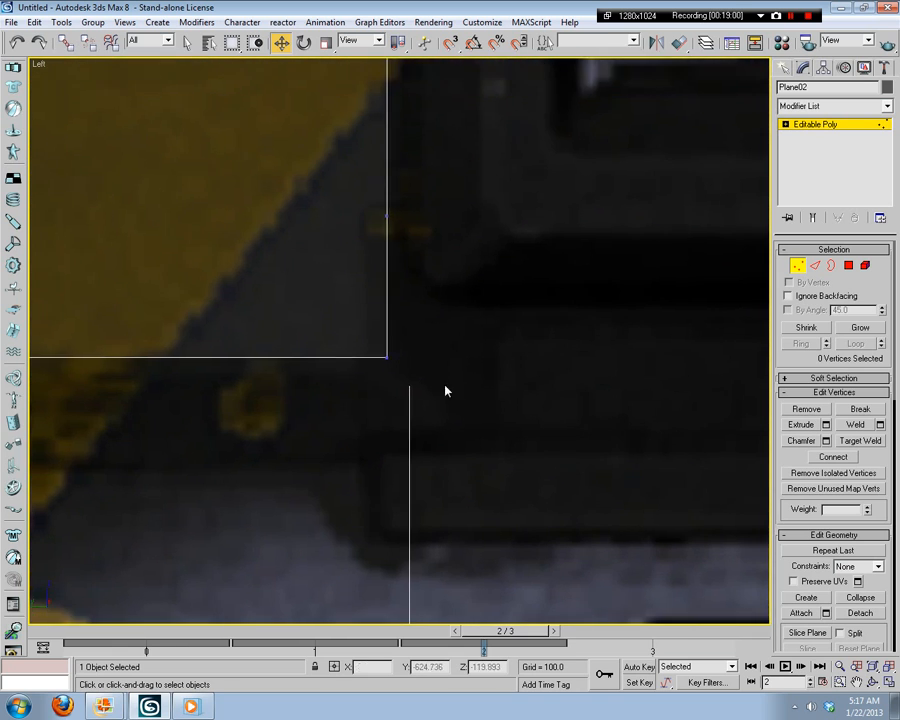
pyautogui.moveTo(480, 361); pyautogui.dragTo(508, 530, button='middle')
pyautogui.scroll(-3, 462, 505)
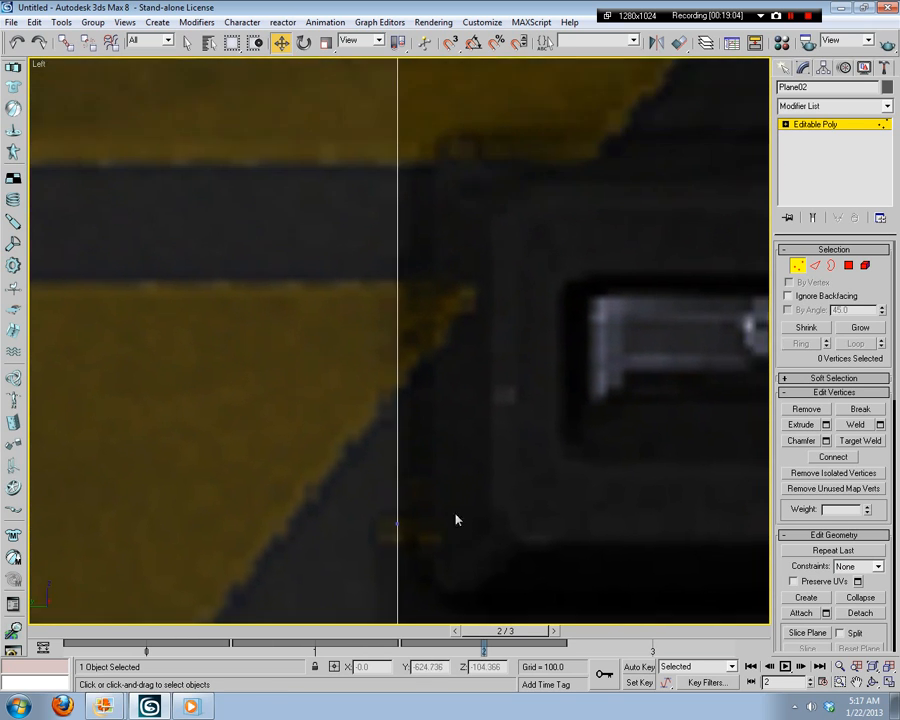
# Step: Switch to edge sub-object level and select the plane's long vertical edge beside the recessed slot panel
pyautogui.click(813, 267)
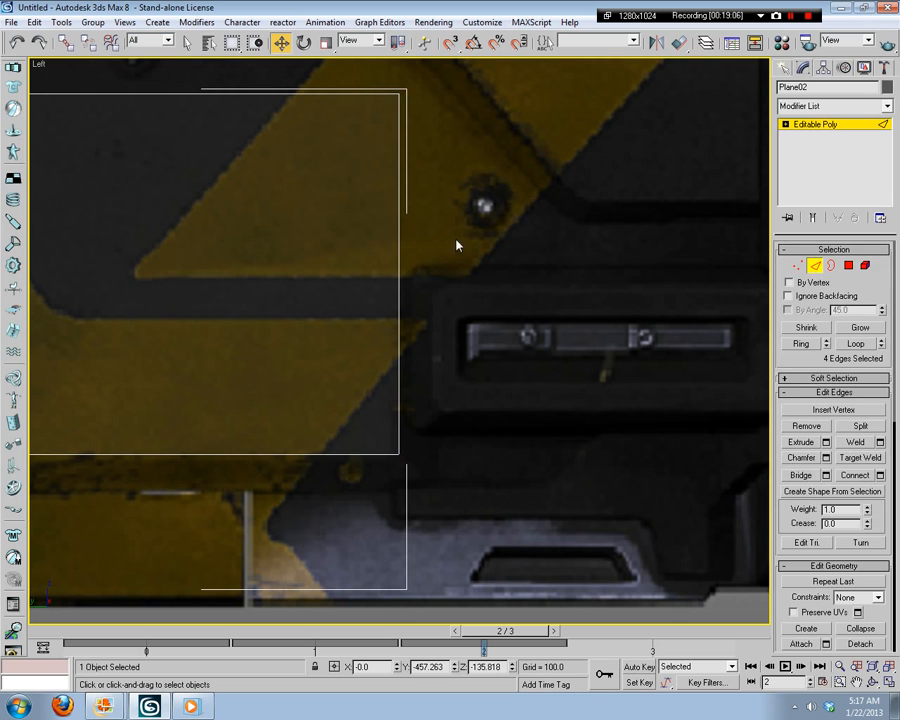
pyautogui.click(405, 340)
pyautogui.scroll(4, 465, 261)
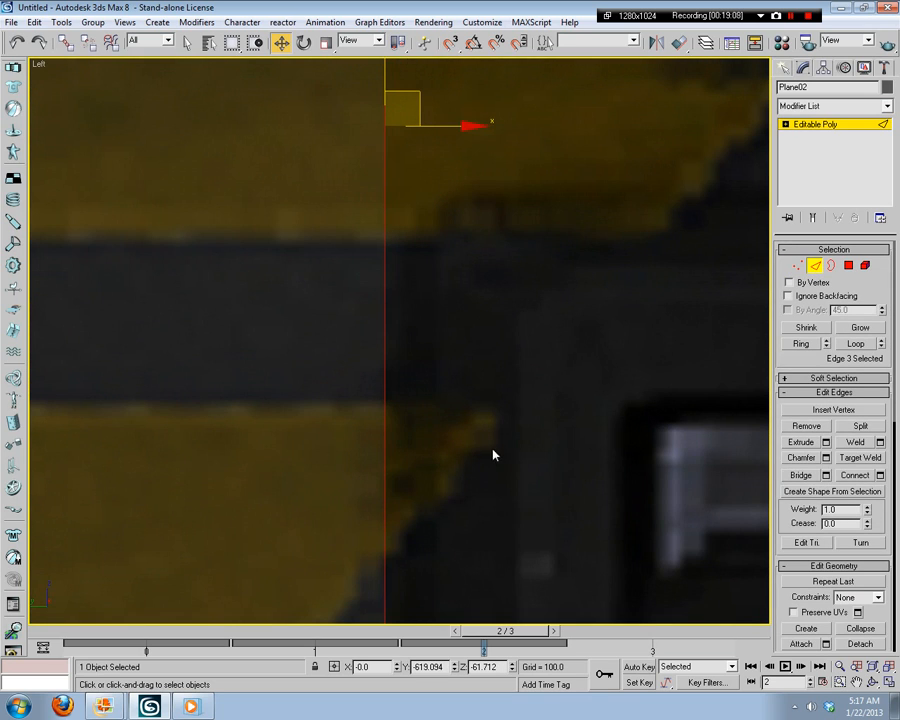
# Step: Switch to H4_dmr_trans.png in Windows Live Photo Gallery and examine the recessed slot panel and the seams around it
pyautogui.moveTo(110, 708)
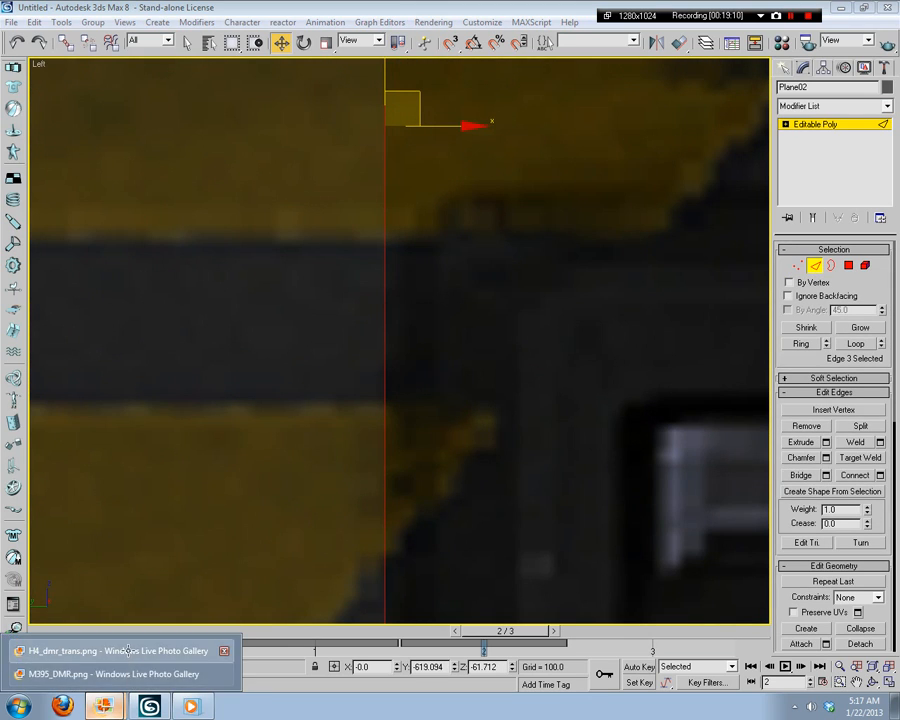
pyautogui.click(125, 649)
pyautogui.scroll(-4, 297, 432)
pyautogui.moveTo(190, 392); pyautogui.dragTo(516, 464)
pyautogui.scroll(2, 516, 463)
pyautogui.moveTo(219, 475); pyautogui.dragTo(564, 534)
pyautogui.scroll(1, 548, 514)
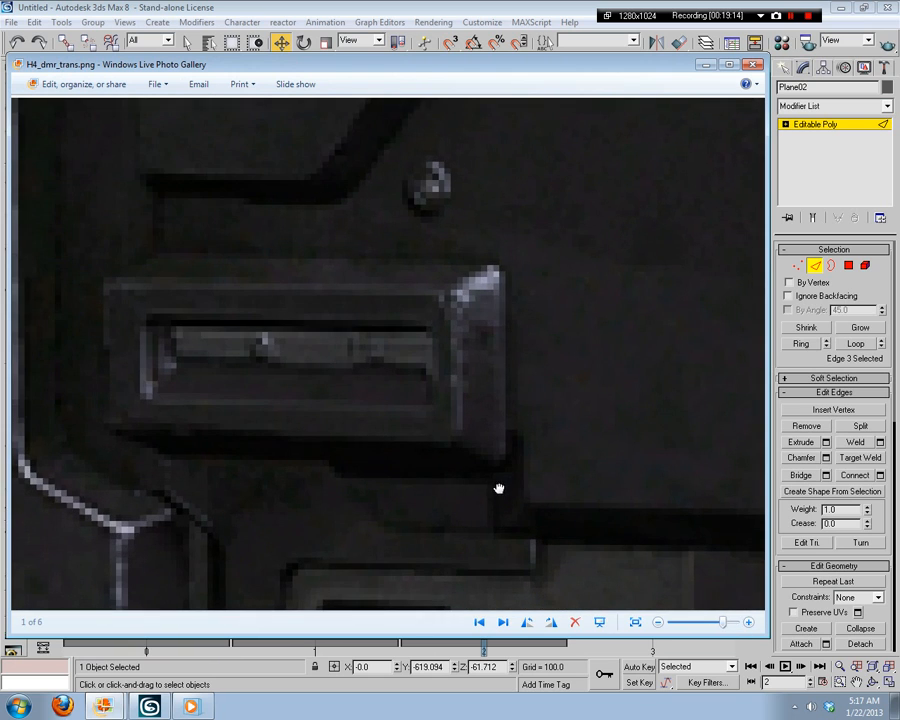
pyautogui.moveTo(498, 467); pyautogui.dragTo(497, 537)
pyautogui.moveTo(535, 276); pyautogui.dragTo(499, 371)
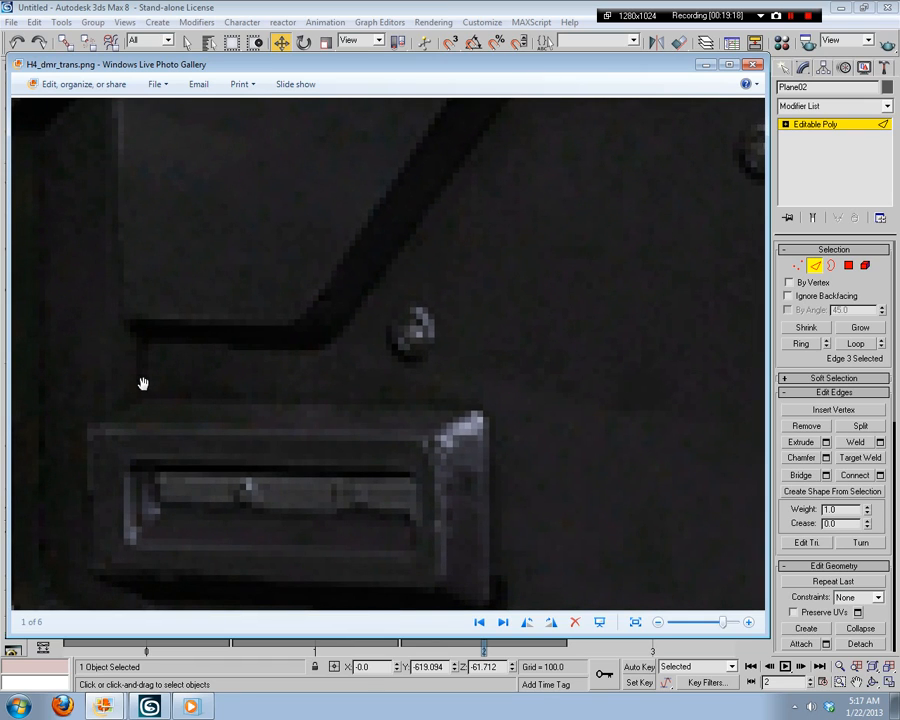
pyautogui.moveTo(442, 416); pyautogui.dragTo(456, 246)
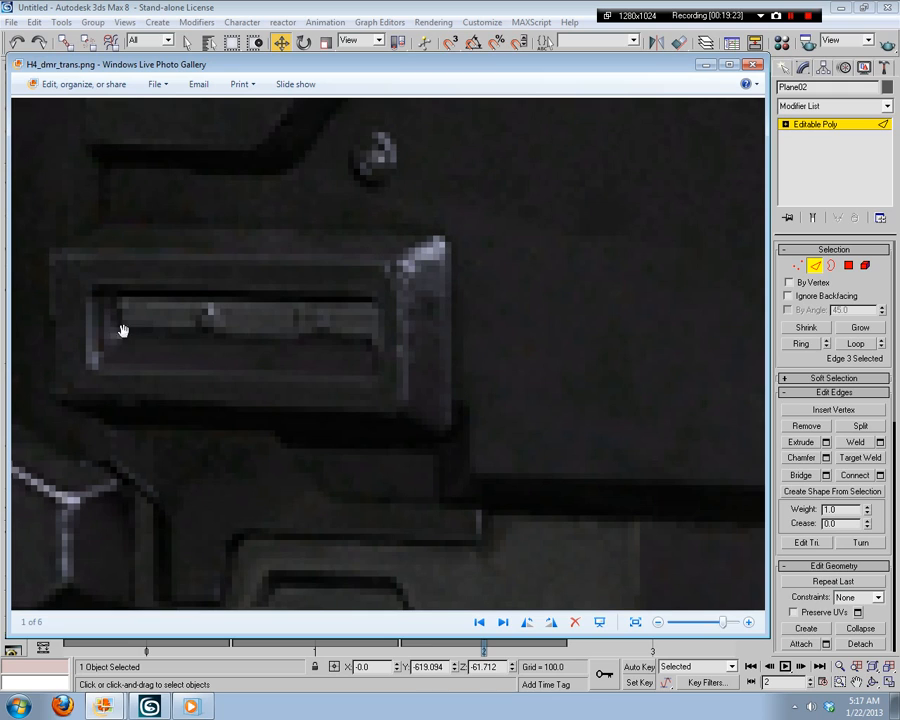
pyautogui.moveTo(447, 405); pyautogui.dragTo(432, 335)
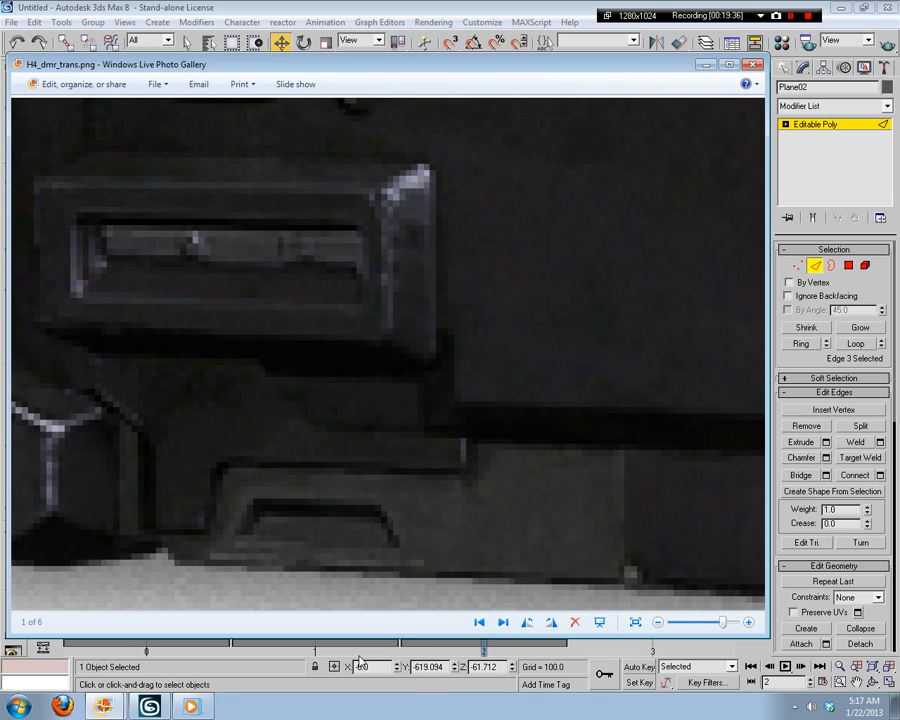
# Step: Return to 3ds Max and insert two vertices on the vertical edge and one on the horizontal edge near the square corner
pyautogui.click(150, 706)
pyautogui.scroll(-5, 486, 499)
pyautogui.moveTo(457, 536); pyautogui.dragTo(426, 499, button='middle')
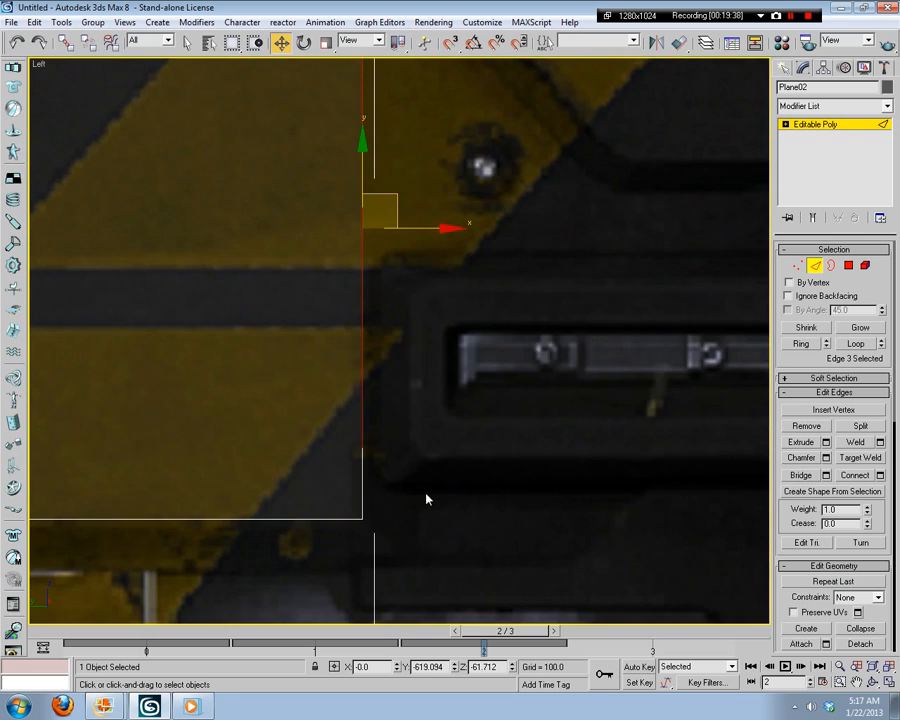
pyautogui.scroll(2, 435, 490)
pyautogui.scroll(5, 447, 474)
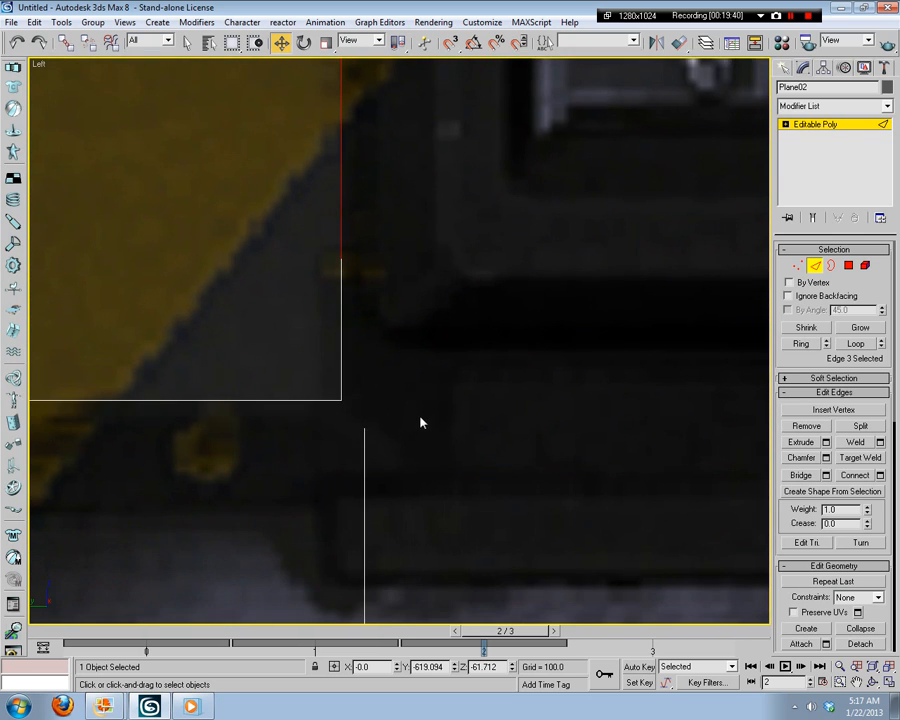
pyautogui.scroll(-1, 424, 419)
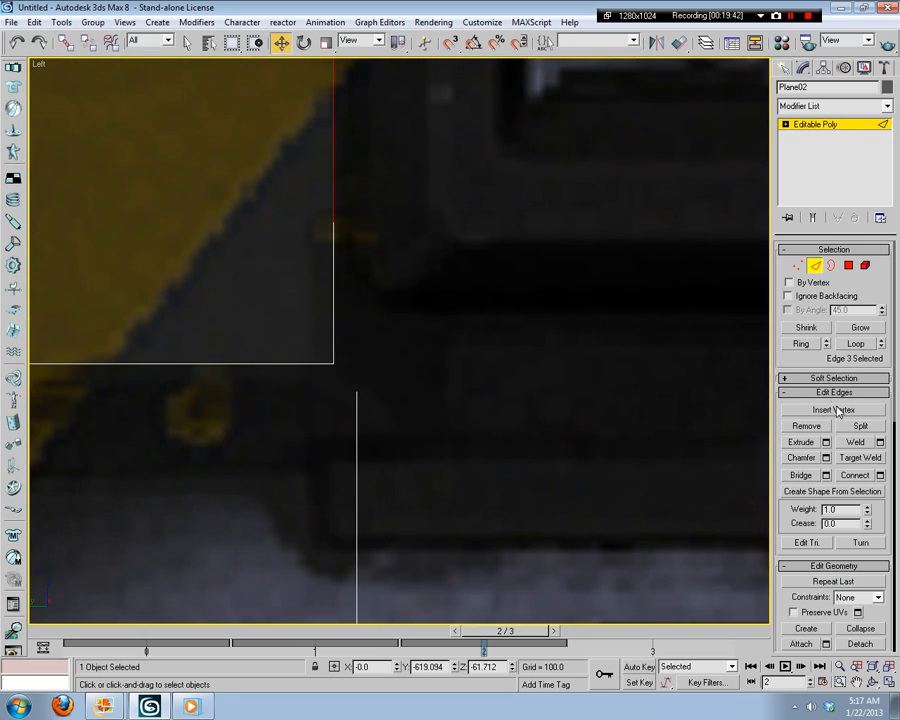
pyautogui.click(812, 409)
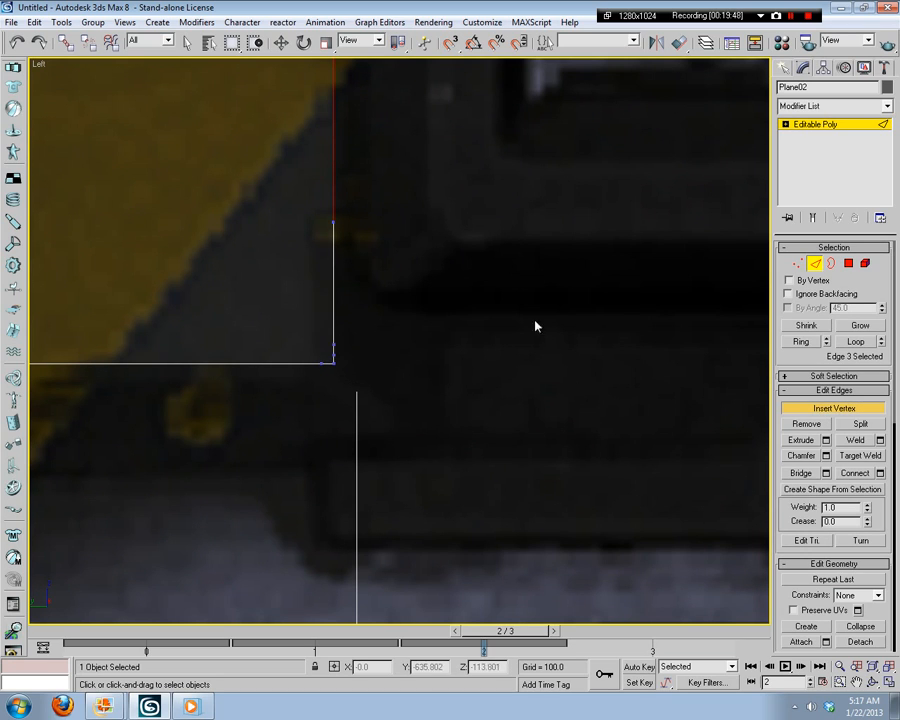
# Step: Move the square corner's vertex inward along the horizontal edge to cut the corner diagonally
pyautogui.click(797, 264)
pyautogui.scroll(2, 350, 455)
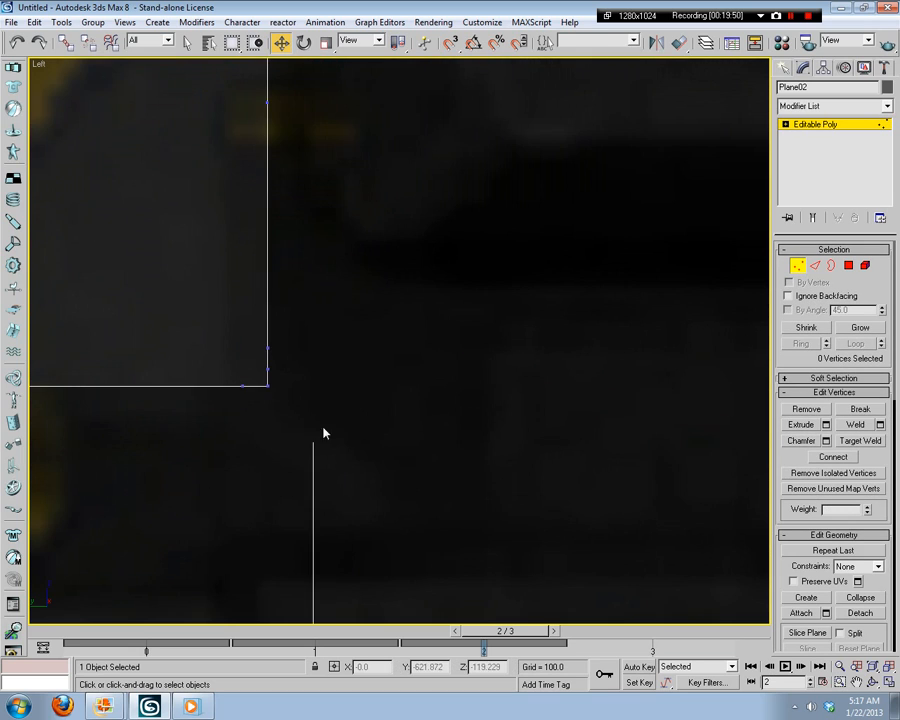
pyautogui.moveTo(322, 430); pyautogui.dragTo(441, 426, button='middle')
pyautogui.click(390, 368)
pyautogui.moveTo(430, 369); pyautogui.dragTo(415, 337)
pyautogui.click(467, 391)
pyautogui.click(416, 369)
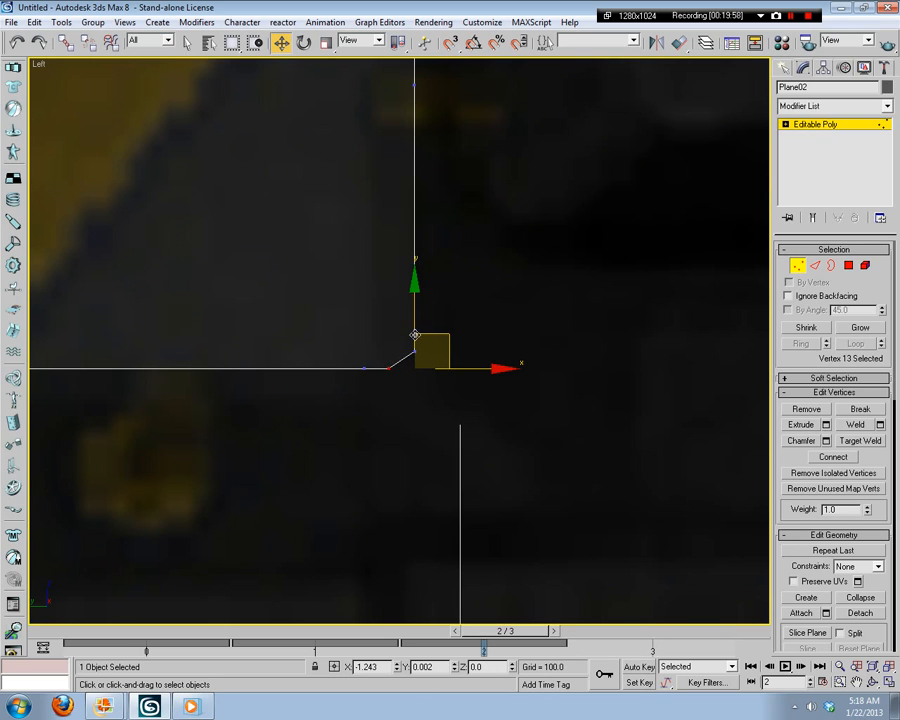
pyautogui.click(349, 344)
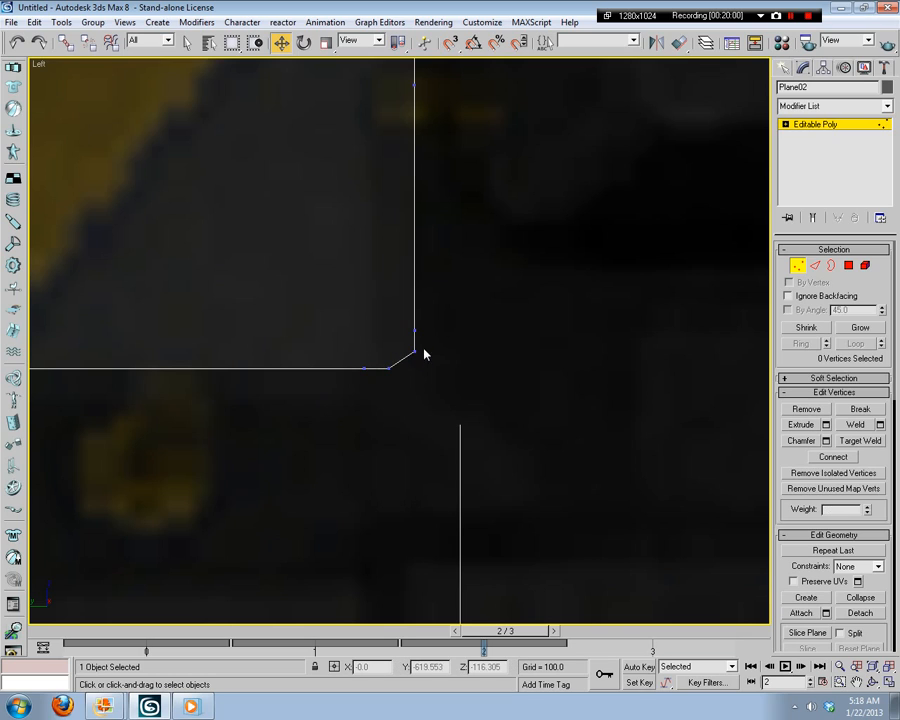
# Step: Reposition the two middle vertices of the cut corner inward to shape it into a rounded curve
pyautogui.click(389, 369)
pyautogui.click(379, 347)
pyautogui.moveTo(383, 351); pyautogui.dragTo(400, 360)
pyautogui.click(421, 325)
pyautogui.moveTo(428, 322)
pyautogui.mouseDown()
pyautogui.moveTo(405, 325)
pyautogui.moveTo(427, 321)
pyautogui.mouseUp()
pyautogui.click(415, 328)
pyautogui.click(476, 281)
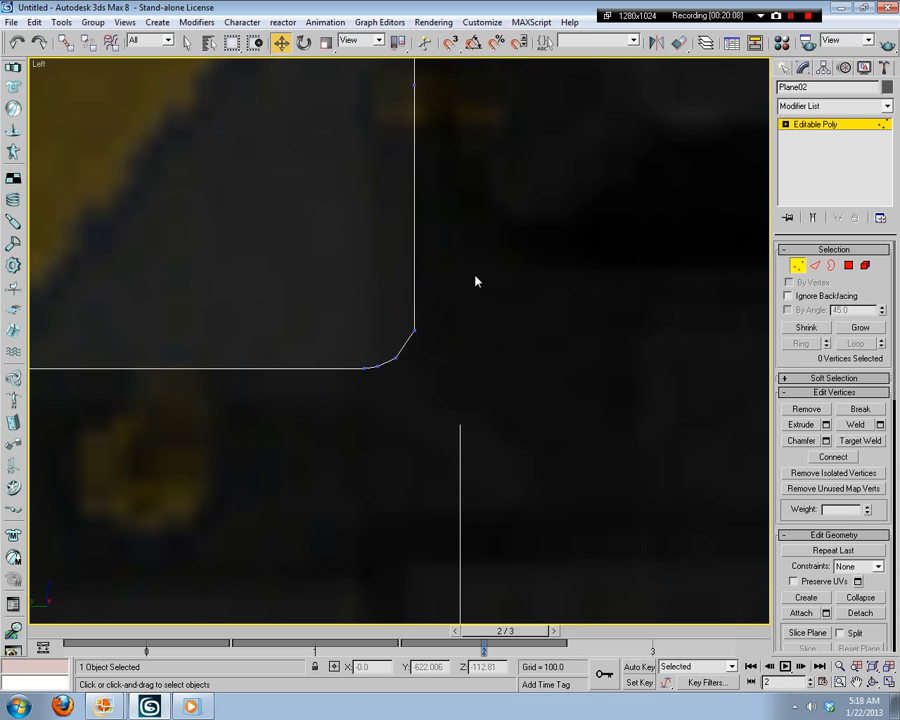
# Step: Select both segments of the vertical edge above the rounded corner and move them slightly inward
pyautogui.moveTo(476, 281); pyautogui.dragTo(468, 350, button='middle')
pyautogui.scroll(-4, 468, 350)
pyautogui.click(818, 265)
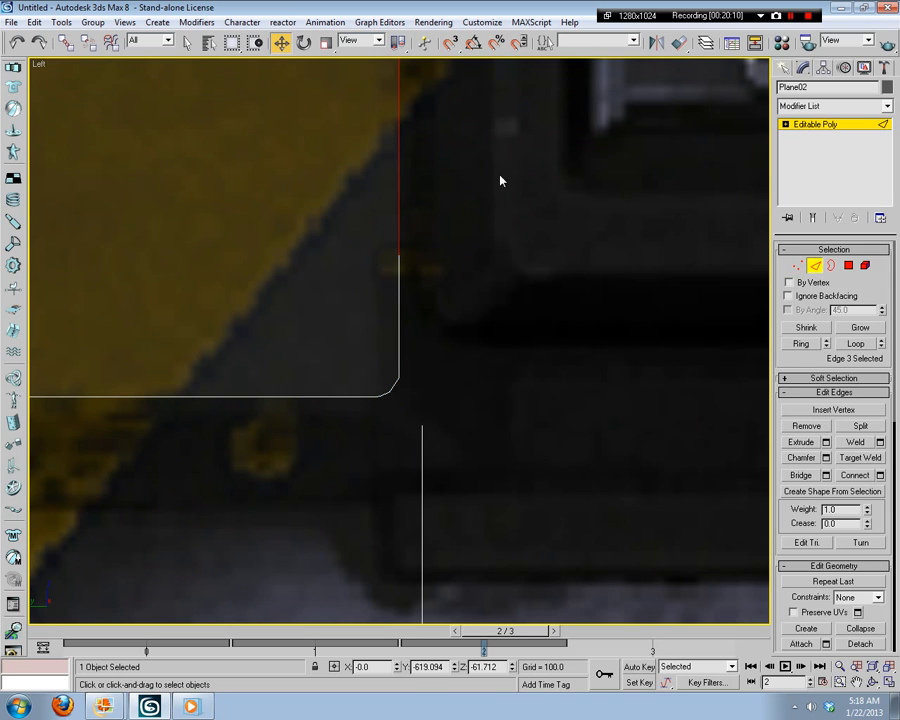
pyautogui.moveTo(222, 296); pyautogui.dragTo(222, 292)
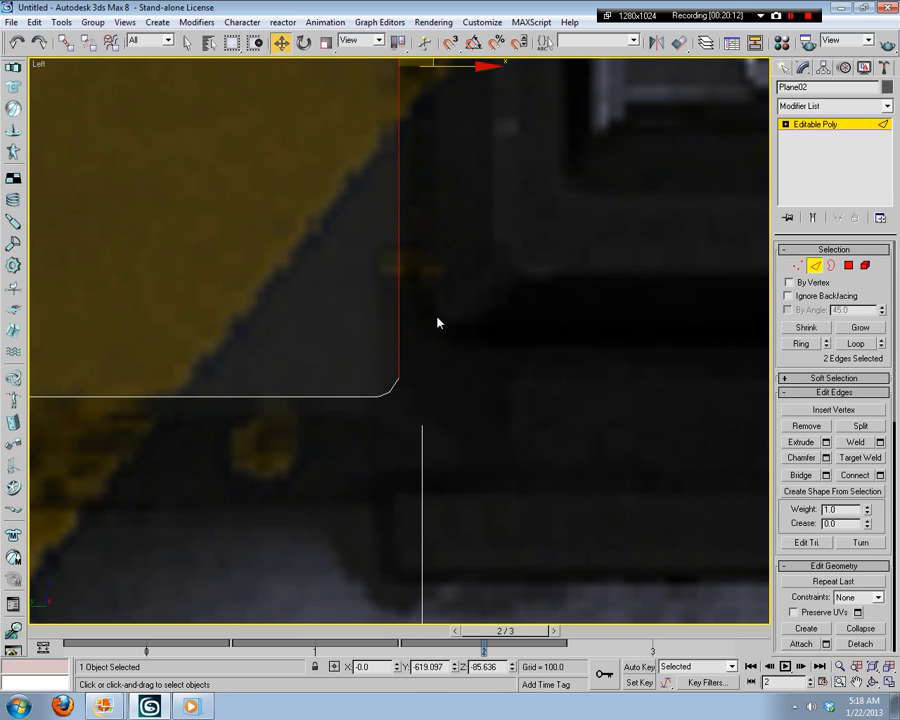
pyautogui.moveTo(464, 206); pyautogui.dragTo(466, 507, button='middle')
pyautogui.scroll(-3, 474, 488)
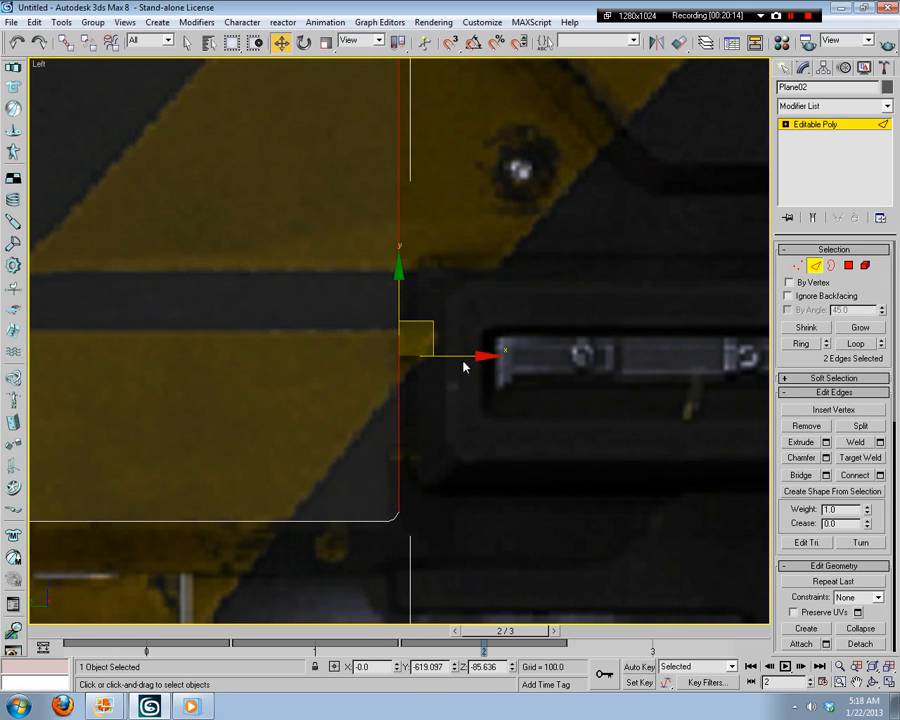
pyautogui.moveTo(481, 410); pyautogui.dragTo(473, 339, button='middle')
pyautogui.scroll(4, 483, 298)
pyautogui.scroll(-3, 463, 256)
pyautogui.moveTo(462, 256); pyautogui.dragTo(450, 203, button='middle')
pyautogui.scroll(1, 450, 203)
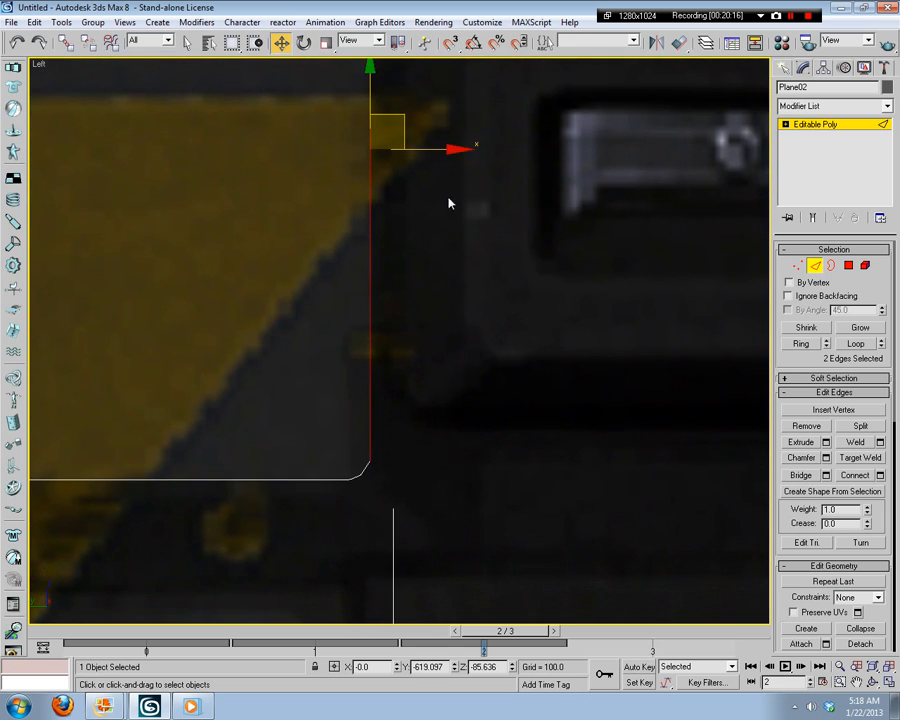
pyautogui.scroll(-1, 434, 151)
pyautogui.scroll(1, 460, 207)
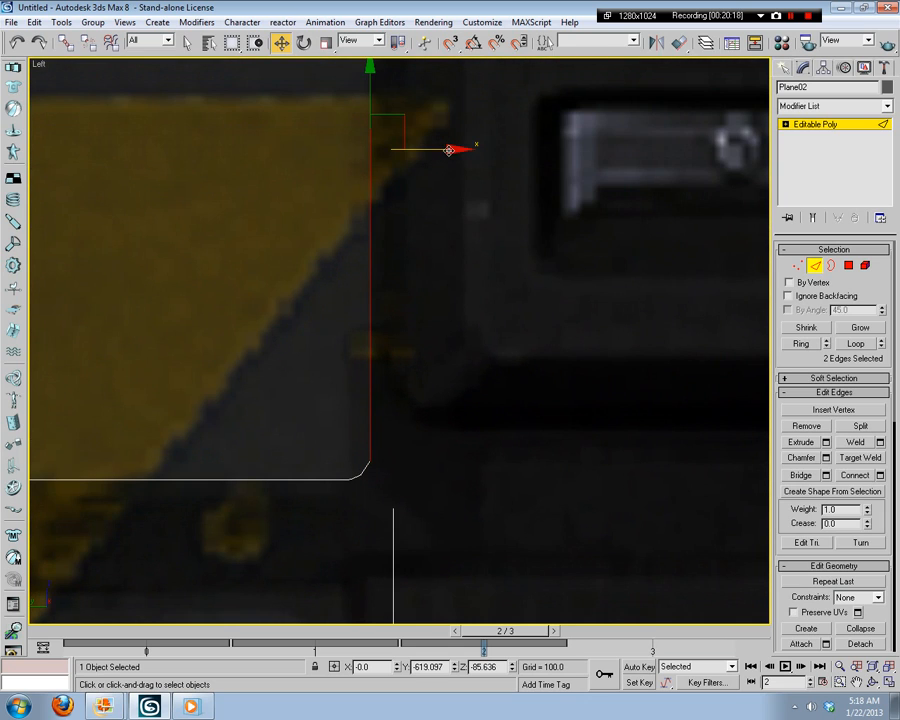
pyautogui.moveTo(449, 150); pyautogui.dragTo(443, 151)
# Step: Move the rounded corner's two middle vertices, one up toward the vertical edge and one toward the corner, to even out the curve
pyautogui.click(437, 450)
pyautogui.scroll(1, 430, 462)
pyautogui.moveTo(422, 473); pyautogui.dragTo(475, 421, button='middle')
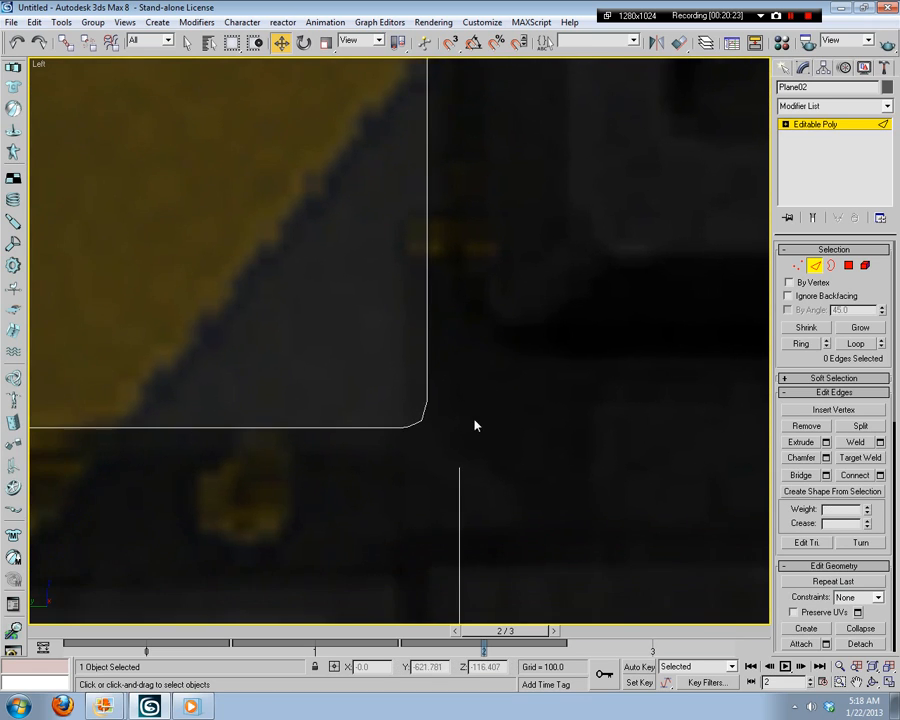
pyautogui.scroll(3, 475, 425)
pyautogui.click(801, 266)
pyautogui.moveTo(479, 561); pyautogui.dragTo(486, 464, button='middle')
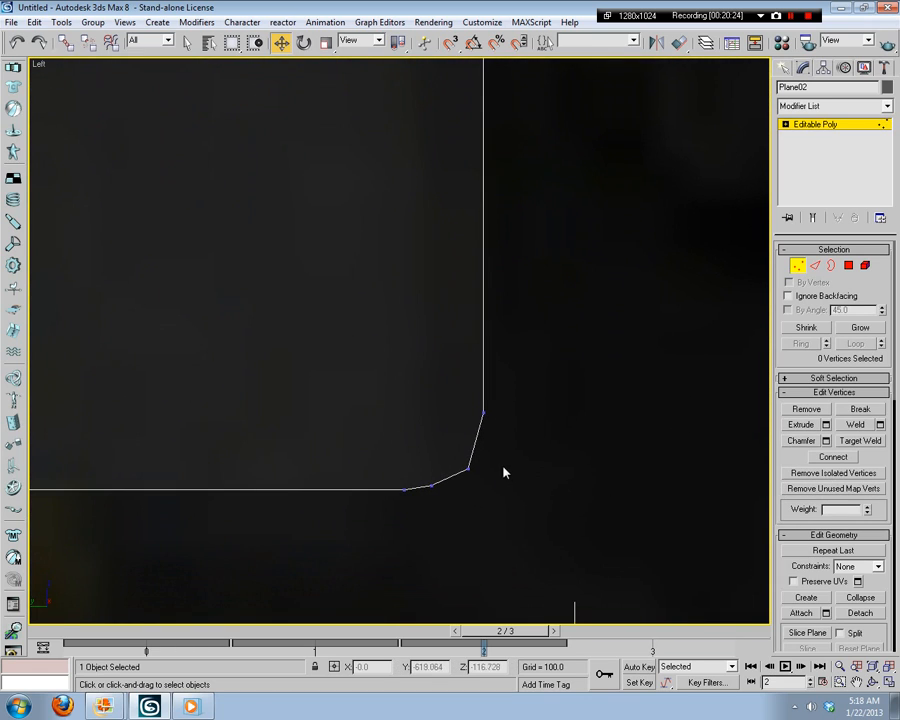
pyautogui.moveTo(458, 487); pyautogui.dragTo(456, 490)
pyautogui.moveTo(488, 433); pyautogui.dragTo(494, 415)
pyautogui.click(522, 436)
pyautogui.moveTo(454, 473); pyautogui.dragTo(416, 500)
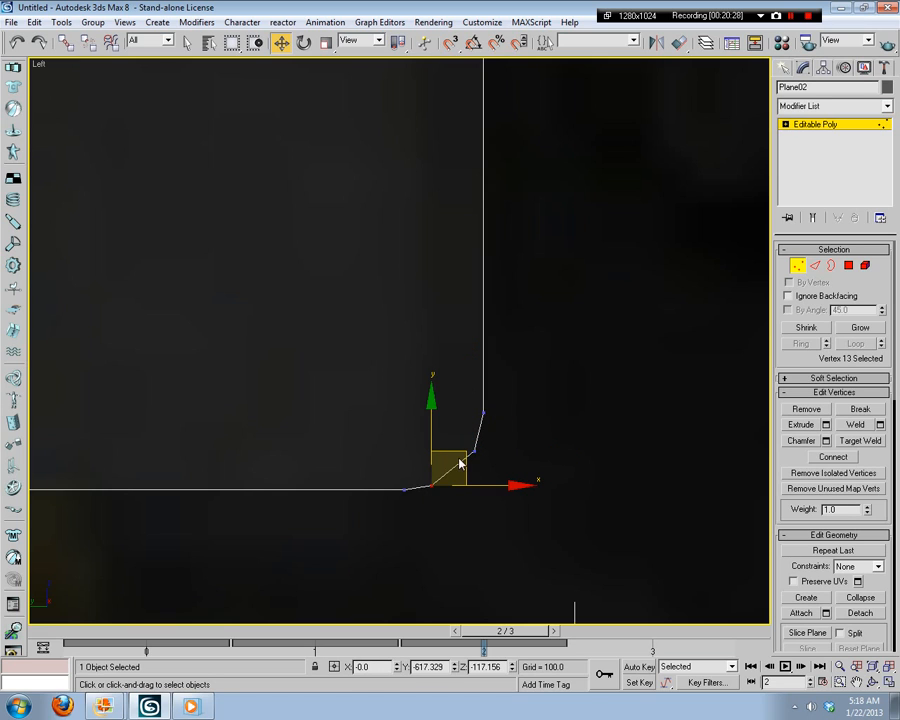
pyautogui.moveTo(460, 451); pyautogui.dragTo(474, 445)
pyautogui.click(560, 478)
pyautogui.moveTo(579, 500); pyautogui.dragTo(492, 429, button='middle')
pyautogui.scroll(-3, 561, 544)
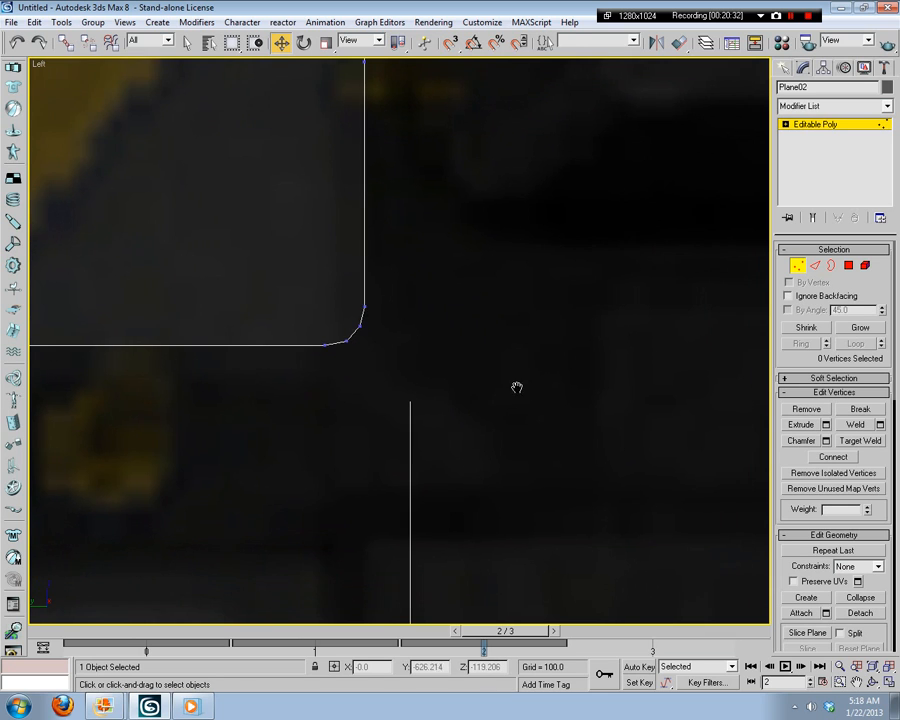
pyautogui.scroll(-5, 446, 479)
pyautogui.moveTo(414, 431); pyautogui.dragTo(602, 410, button='middle')
pyautogui.scroll(3, 590, 415)
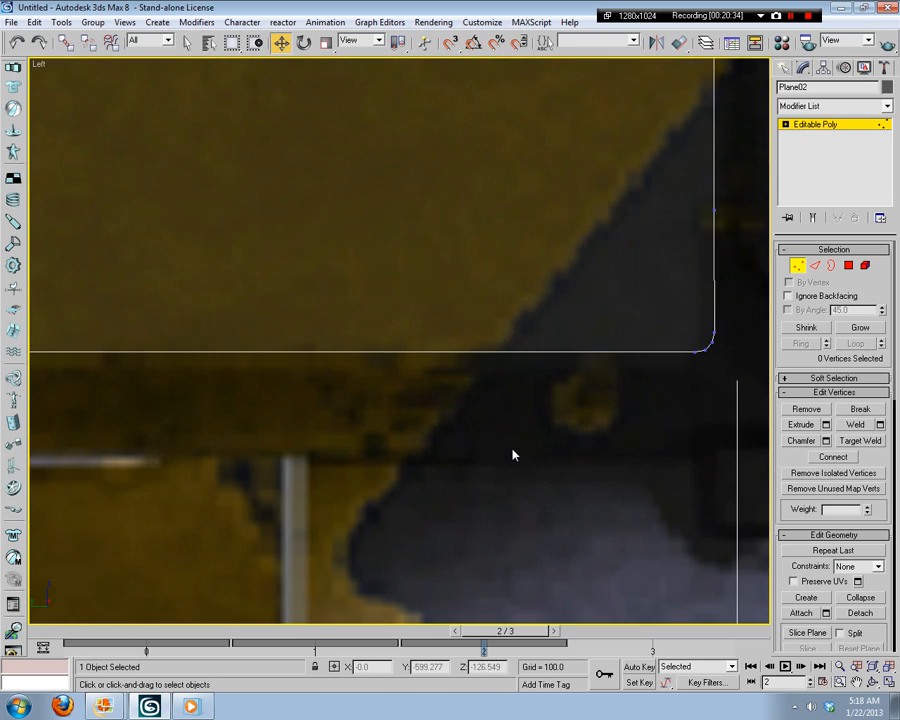
# Step: Move the vertex on the vertical edge above the rounded corner slightly down along the edge
pyautogui.moveTo(512, 448); pyautogui.dragTo(350, 350, button='middle')
pyautogui.scroll(-4, 331, 391)
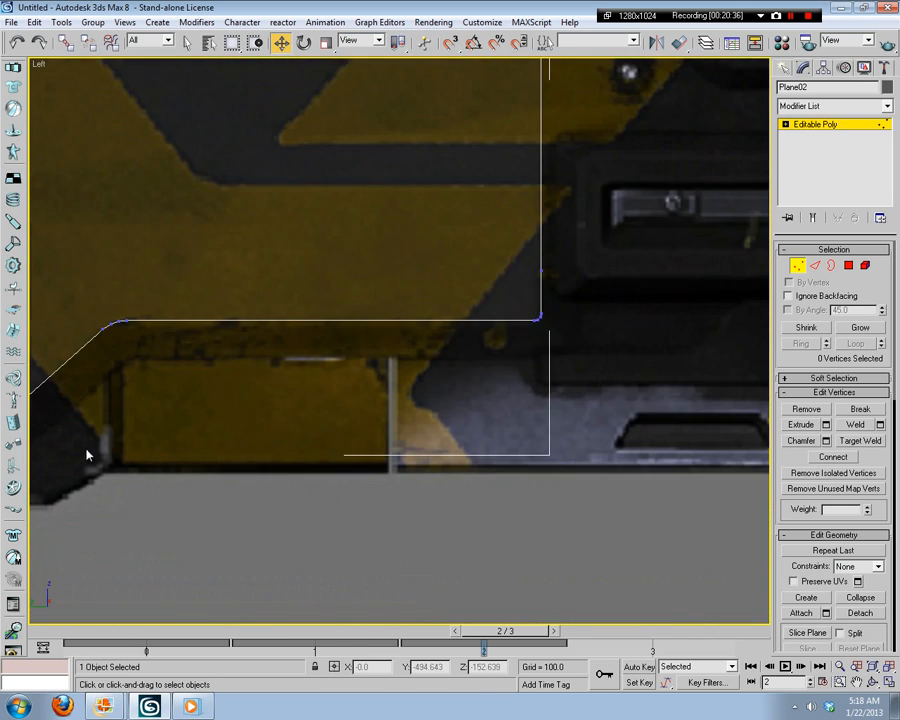
pyautogui.scroll(-1, 86, 455)
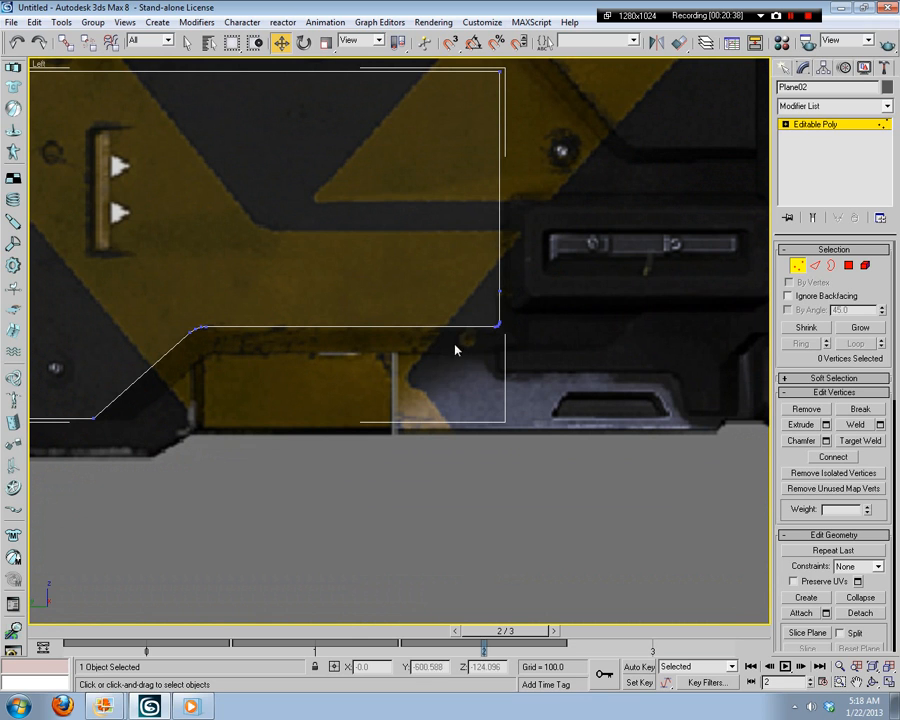
pyautogui.scroll(4, 506, 367)
pyautogui.moveTo(471, 394); pyautogui.dragTo(888, 405, button='middle')
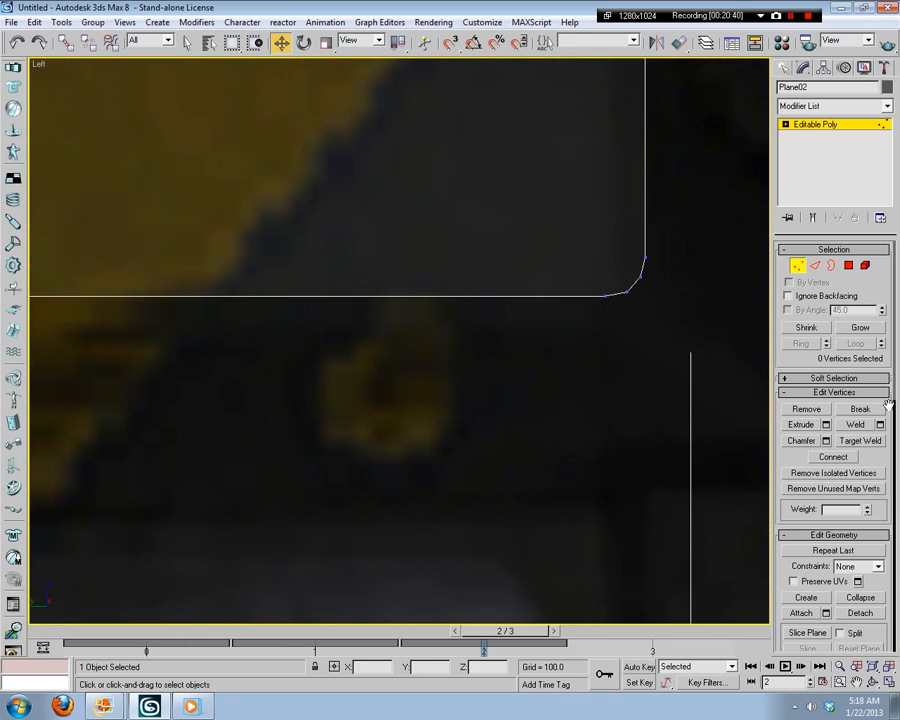
pyautogui.moveTo(555, 446); pyautogui.dragTo(121, 458, button='middle')
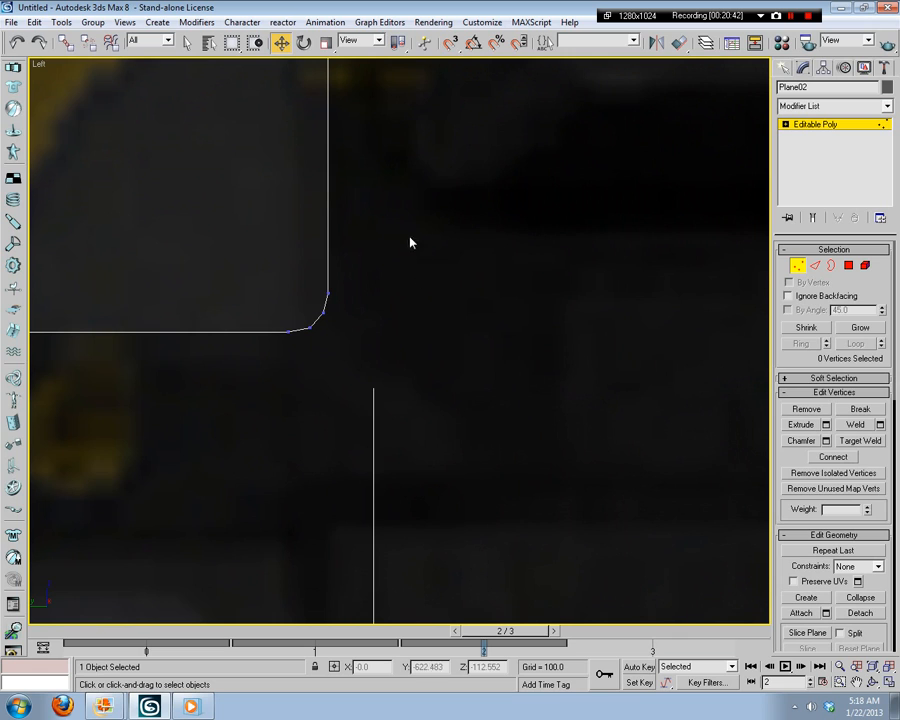
pyautogui.scroll(-2, 444, 452)
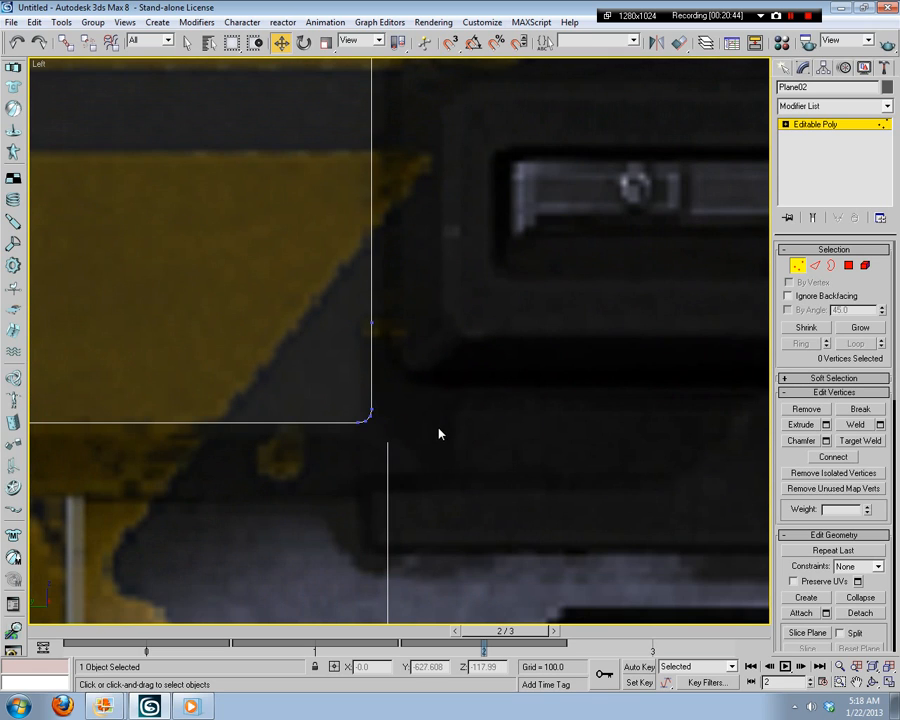
pyautogui.moveTo(438, 429); pyautogui.dragTo(441, 403, button='middle')
pyautogui.scroll(1, 442, 397)
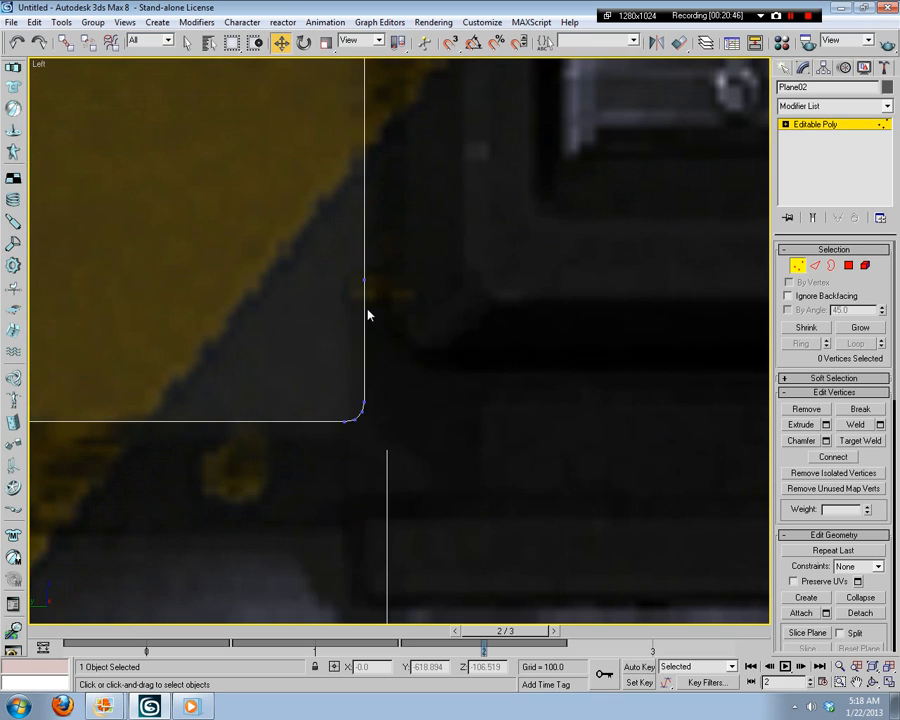
pyautogui.moveTo(414, 319); pyautogui.dragTo(533, 472, button='middle')
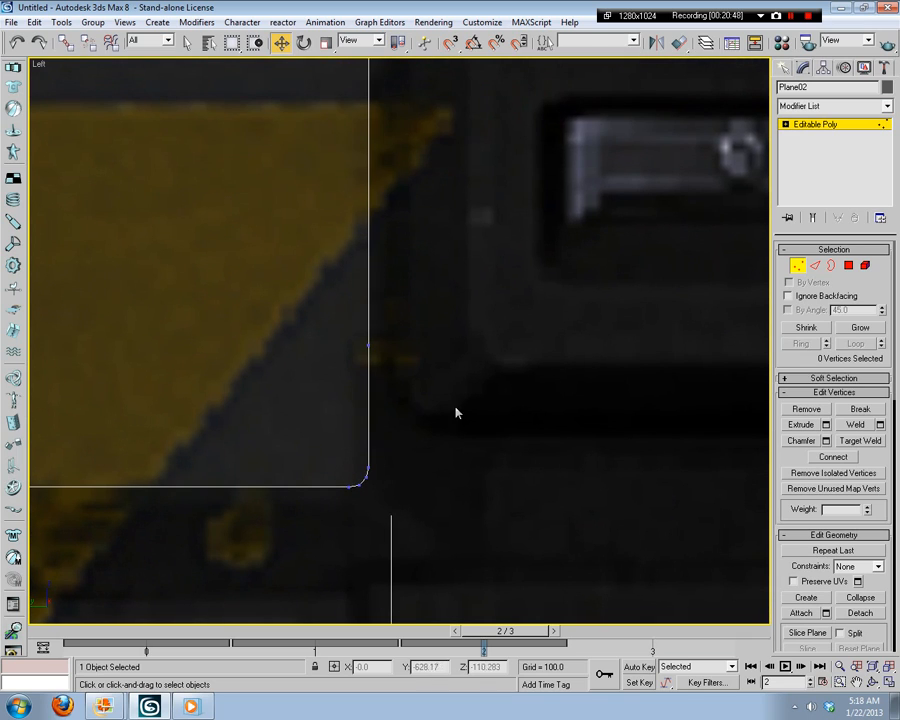
pyautogui.click(368, 345)
pyautogui.moveTo(370, 288)
pyautogui.mouseDown()
pyautogui.moveTo(370, 320)
pyautogui.moveTo(369, 312)
pyautogui.mouseUp()
pyautogui.click(504, 368)
# Step: Select the vertical border edge running up from the vertex above the rounded corner
pyautogui.scroll(2, 518, 437)
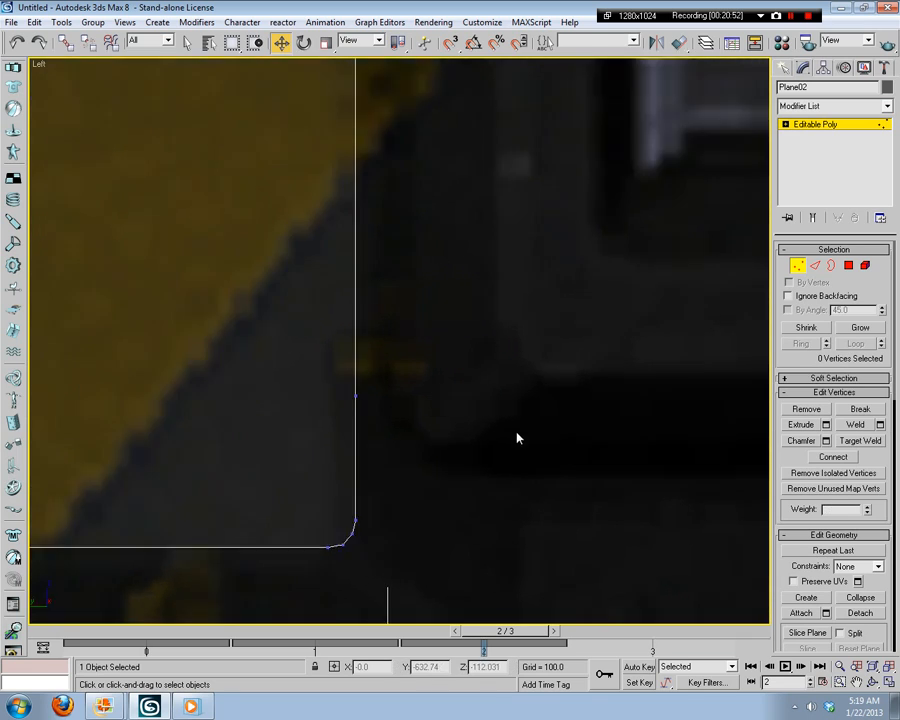
pyautogui.moveTo(517, 435); pyautogui.dragTo(587, 502, button='middle')
pyautogui.scroll(-2, 587, 502)
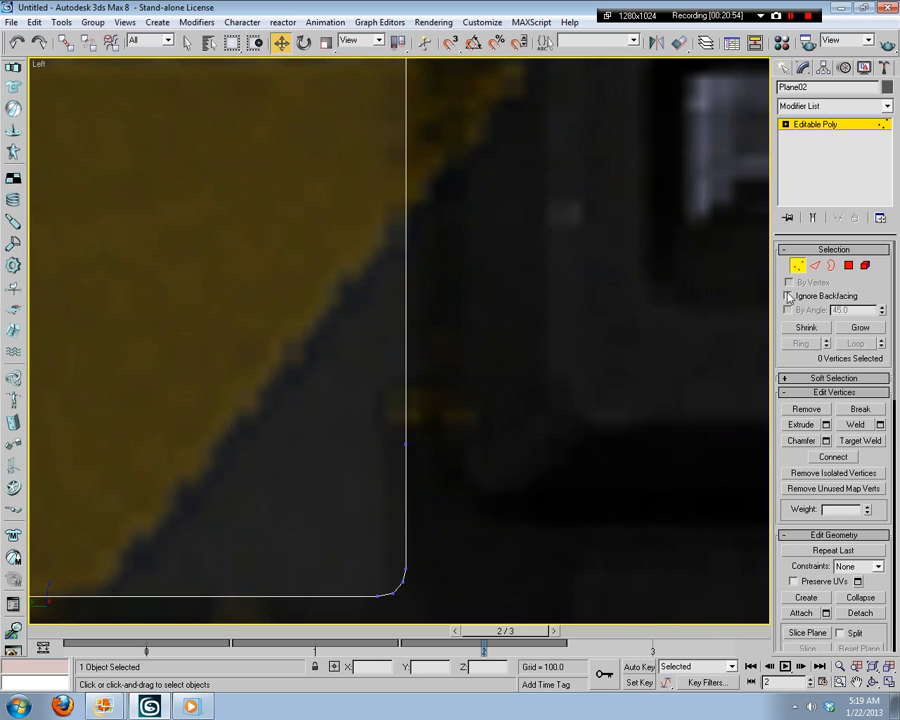
pyautogui.click(818, 270)
pyautogui.click(816, 267)
pyautogui.moveTo(484, 209); pyautogui.dragTo(235, 250)
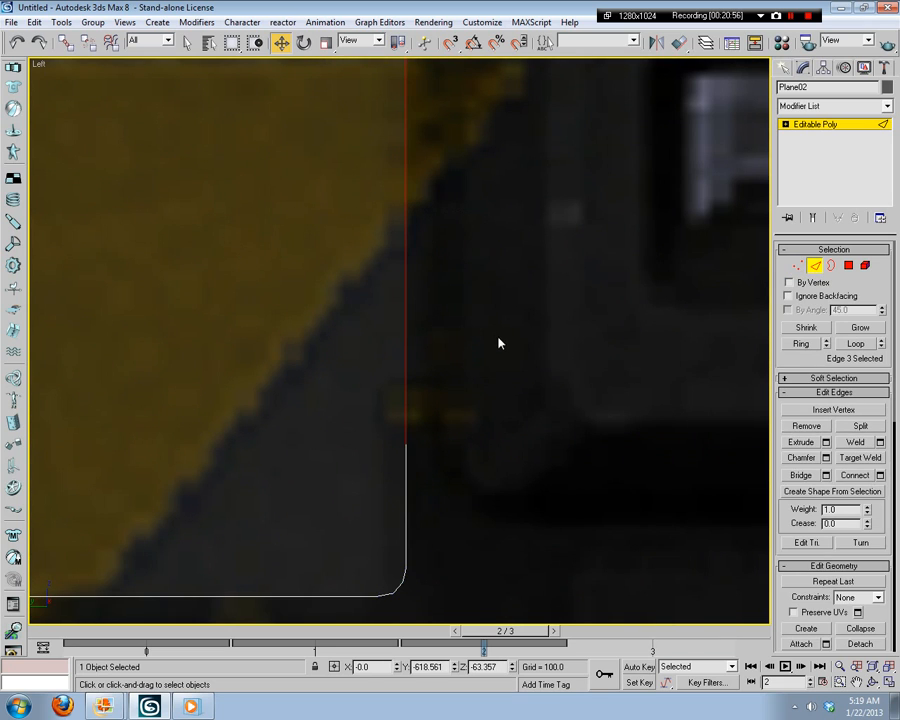
# Step: Try to move the selected vertical edge slightly outward, and undo the move
pyautogui.moveTo(517, 392); pyautogui.dragTo(519, 545, button='middle')
pyautogui.scroll(-2, 518, 540)
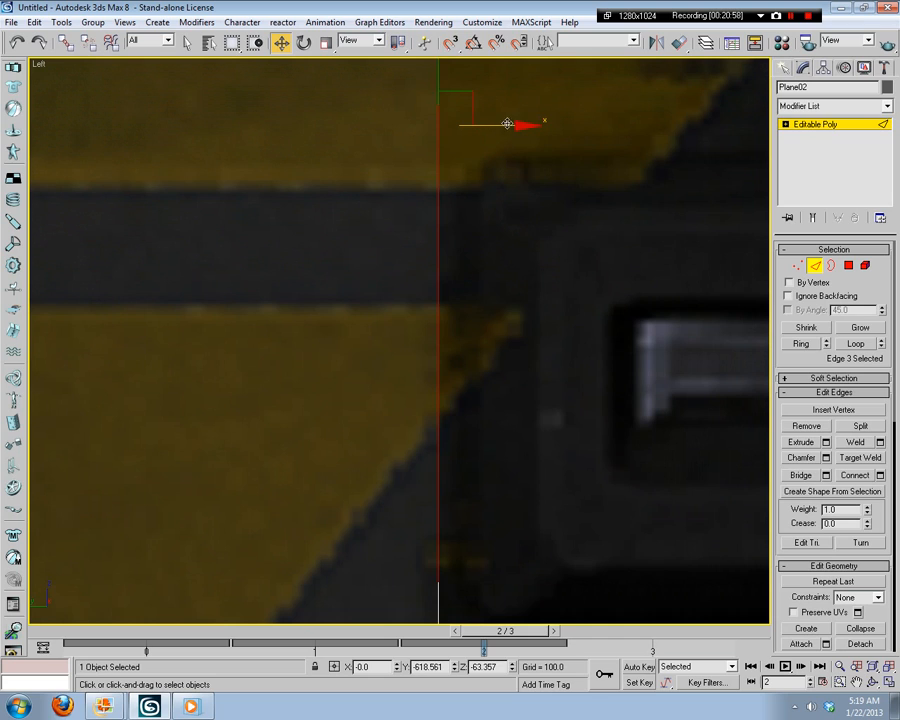
pyautogui.moveTo(507, 124); pyautogui.dragTo(517, 126)
pyautogui.moveTo(569, 404); pyautogui.dragTo(577, 302, button='middle')
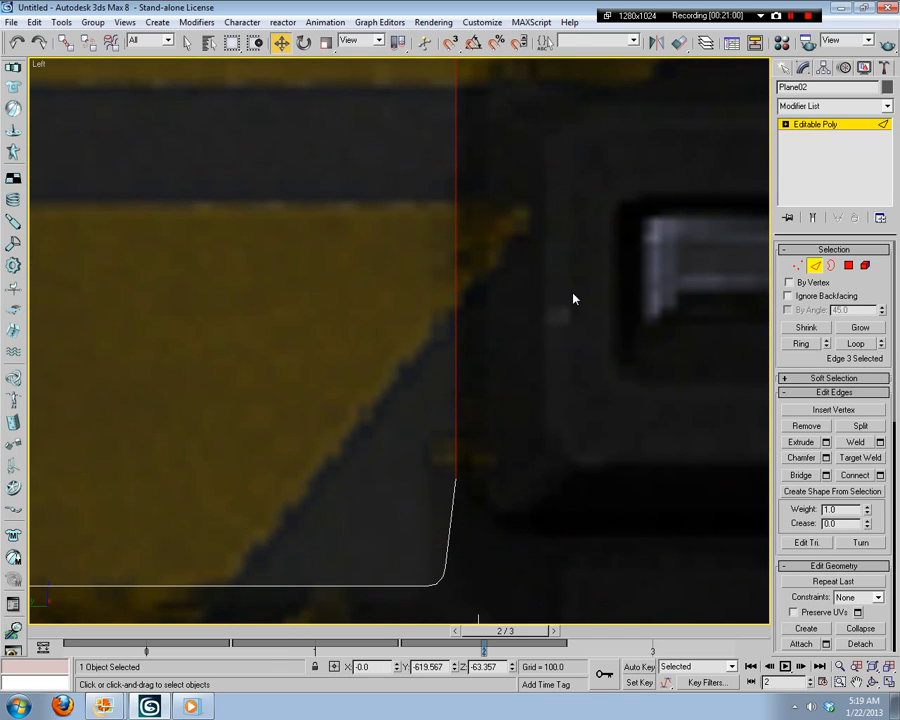
pyautogui.hotkey('ctrl', 'z')
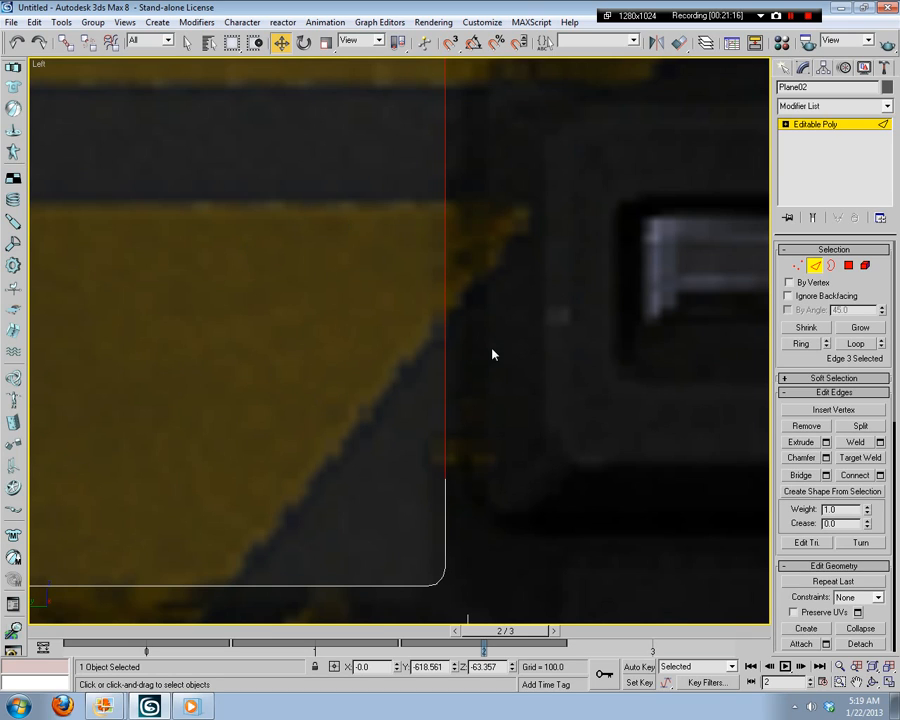
# Step: Extend the selected vertical edge outward by about 3.56 units as a new polygon strip
pyautogui.moveTo(492, 354); pyautogui.dragTo(476, 443, button='middle')
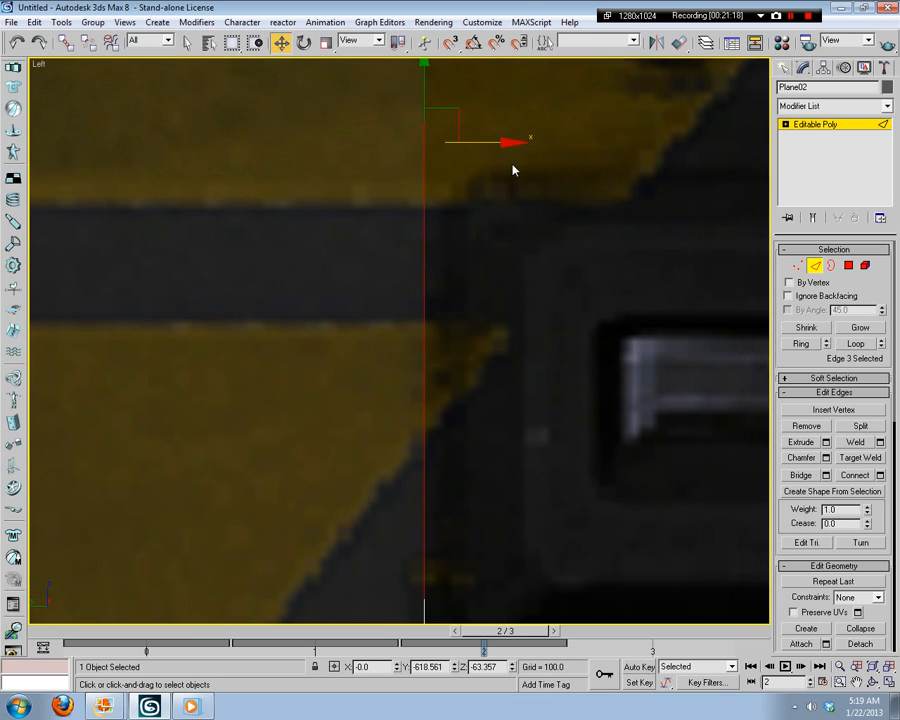
pyautogui.keyDown('shift'); pyautogui.moveTo(493, 143); pyautogui.dragTo(530, 143); pyautogui.keyUp('shift')
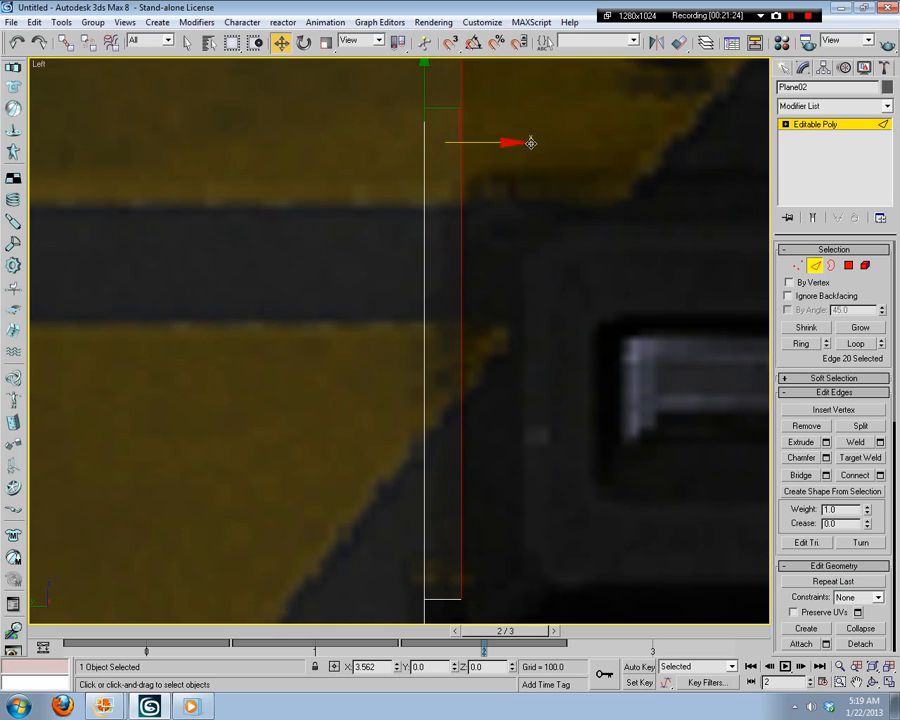
pyautogui.click(579, 321)
# Step: Remove the inner vertical edge shared by the panel and the new strip
pyautogui.moveTo(561, 438); pyautogui.dragTo(553, 343, button='middle')
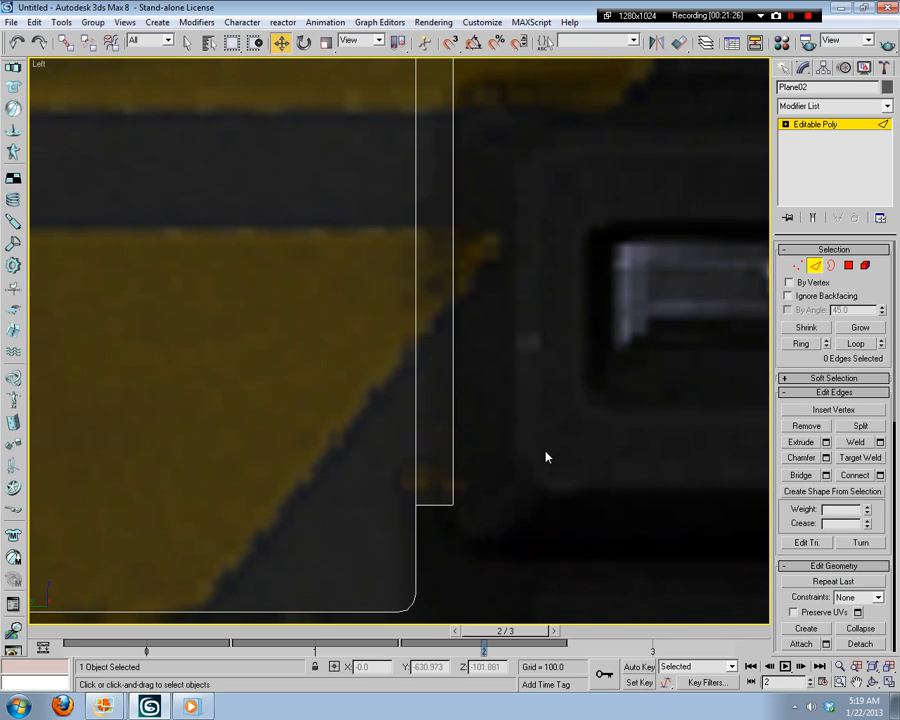
pyautogui.moveTo(540, 445); pyautogui.dragTo(542, 332, button='middle')
pyautogui.scroll(5, 534, 368)
pyautogui.moveTo(587, 363); pyautogui.dragTo(498, 434, button='middle')
pyautogui.scroll(-5, 496, 248)
pyautogui.moveTo(496, 248); pyautogui.dragTo(499, 411, button='middle')
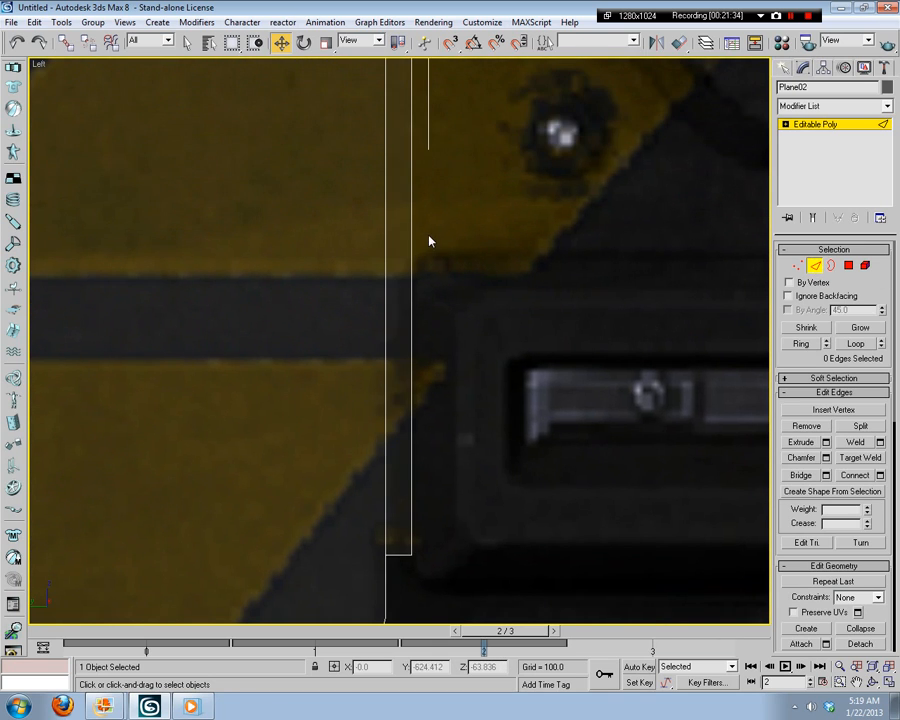
pyautogui.click(386, 244)
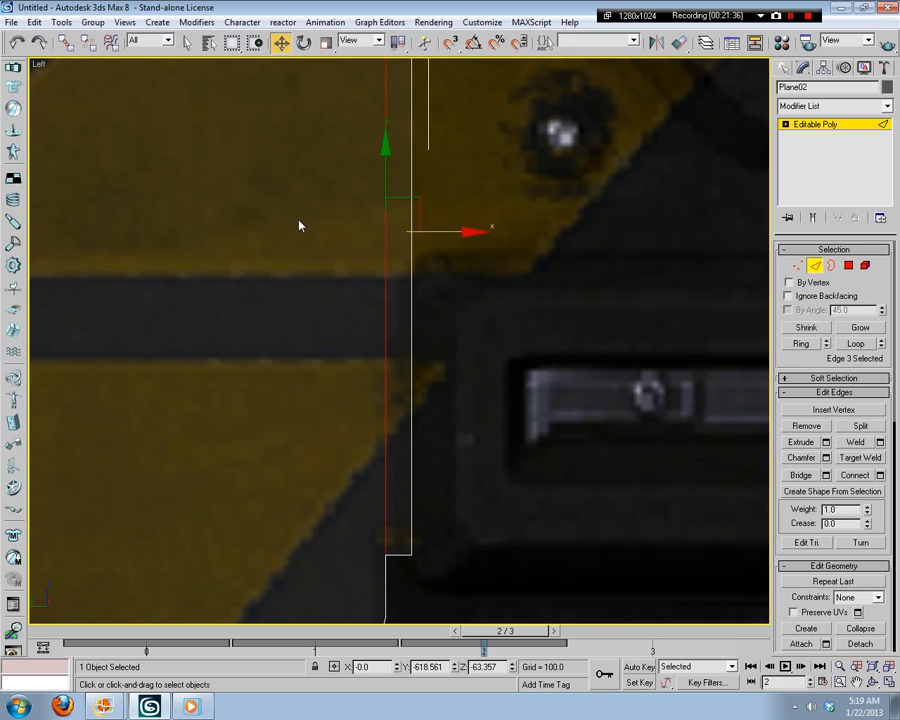
pyautogui.click(299, 225)
pyautogui.moveTo(304, 214); pyautogui.dragTo(428, 252, button='middle')
pyautogui.moveTo(334, 366); pyautogui.dragTo(369, 372, button='middle')
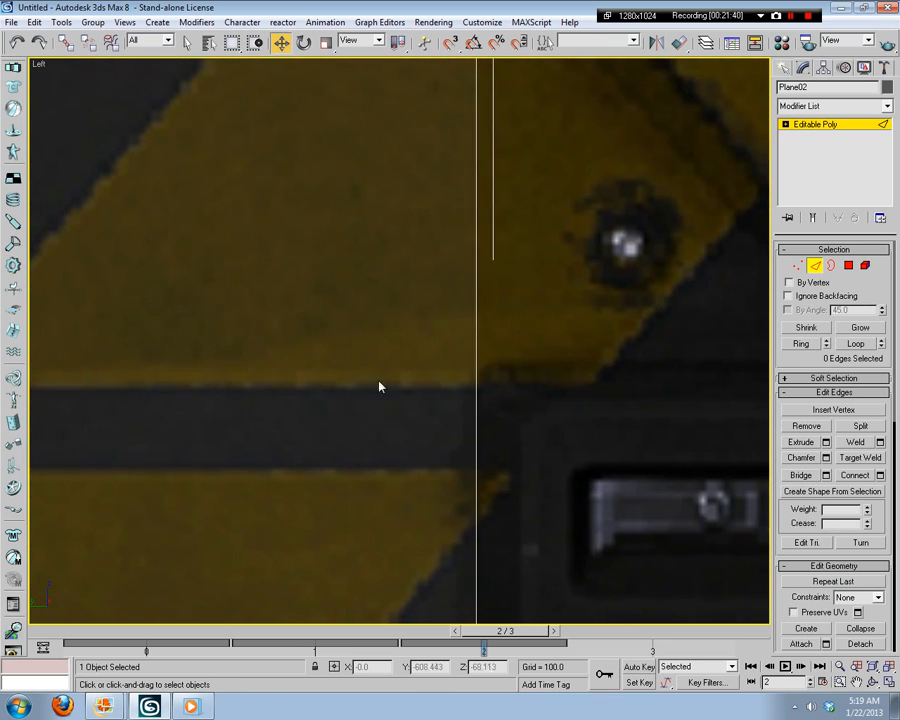
# Step: Insert four vertices on the outer vertical edge, going upward from the top of the dark horizontal band
pyautogui.moveTo(594, 315); pyautogui.dragTo(499, 248, button='middle')
pyautogui.scroll(3, 429, 316)
pyautogui.click(833, 410)
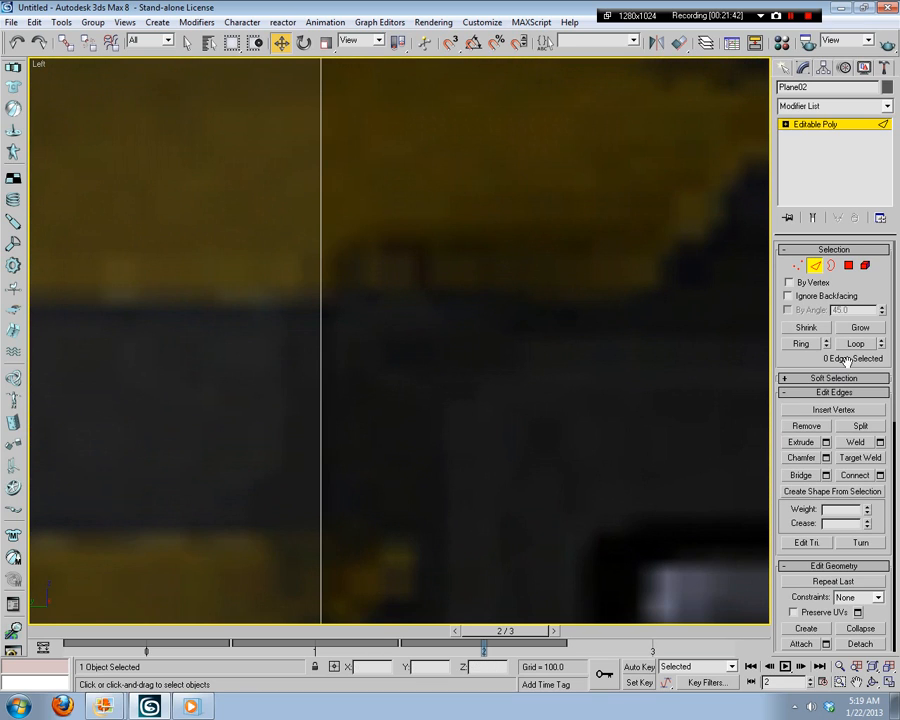
pyautogui.click(320, 299)
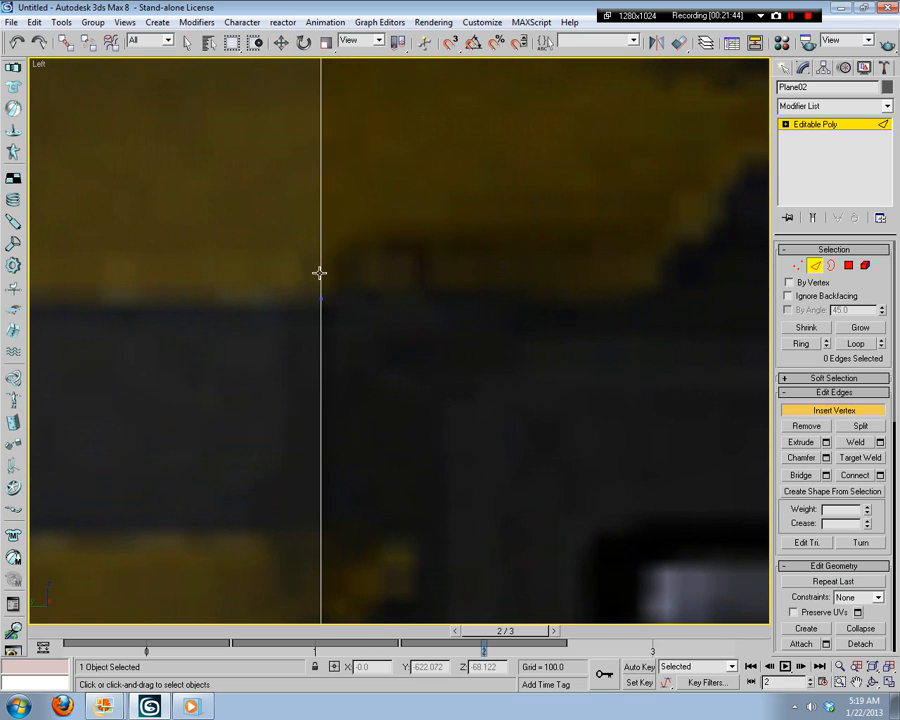
pyautogui.click(320, 267)
pyautogui.click(320, 234)
pyautogui.click(321, 208)
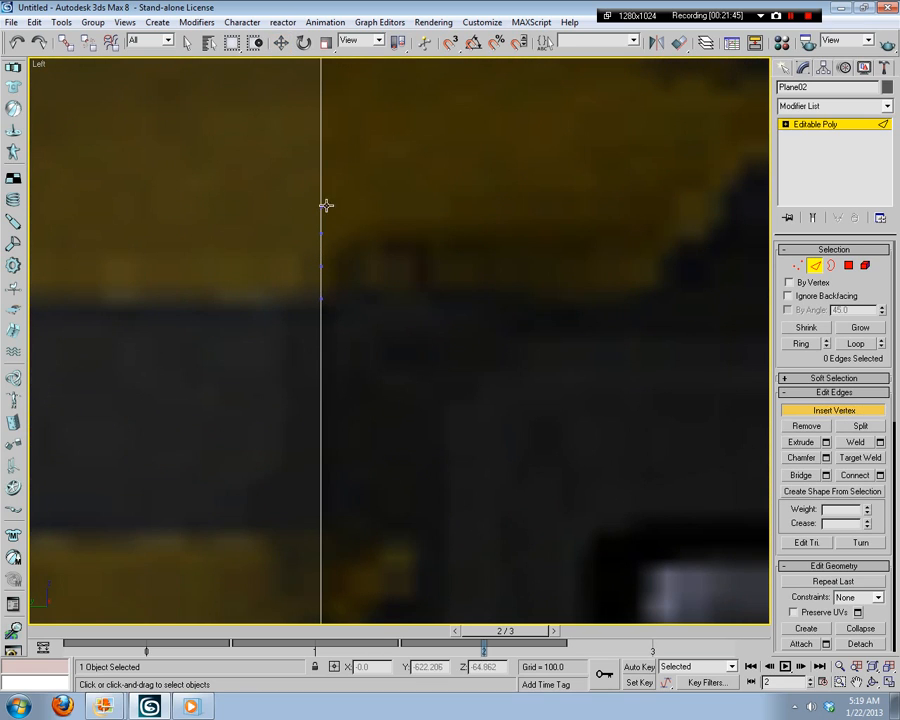
# Step: Move the upper three inserted vertices outward to form a curved step in the vertical edge
pyautogui.click(797, 266)
pyautogui.click(372, 356)
pyautogui.click(321, 266)
pyautogui.moveTo(346, 256); pyautogui.dragTo(291, 225)
pyautogui.click(322, 231)
pyautogui.moveTo(348, 171); pyautogui.dragTo(398, 186)
pyautogui.click(404, 294)
# Step: Nudge the curve's third vertex slightly down and inward to smooth the step
pyautogui.moveTo(404, 294); pyautogui.dragTo(430, 268, button='middle')
pyautogui.scroll(2, 431, 266)
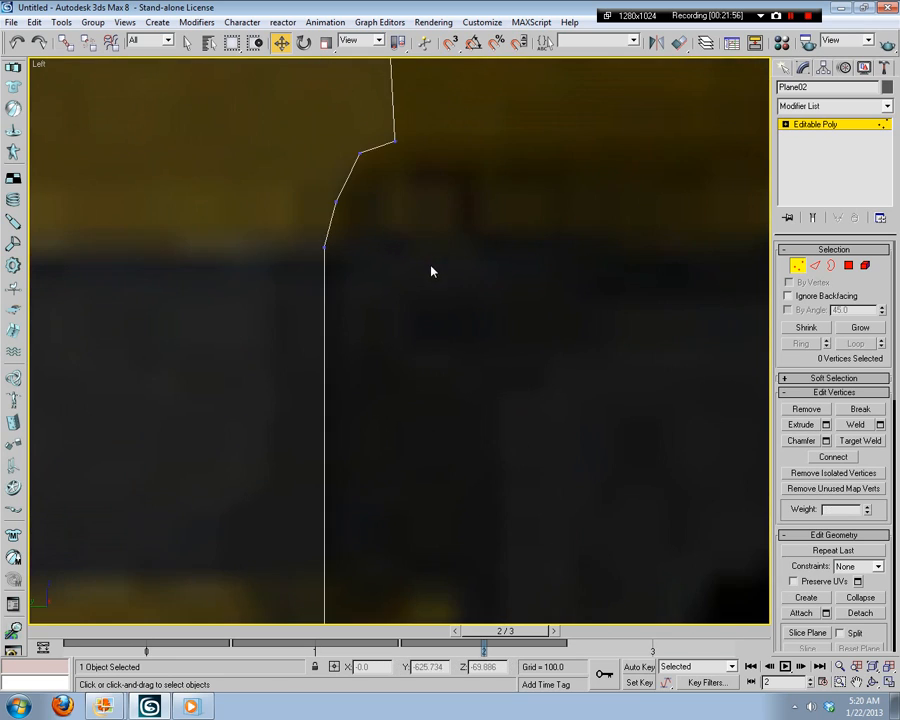
pyautogui.click(364, 151)
pyautogui.moveTo(374, 122); pyautogui.dragTo(370, 128)
pyautogui.click(444, 162)
# Step: Remove the extra vertex on the panel's upper horizontal edge, just beside the corner above the curved step
pyautogui.moveTo(446, 164); pyautogui.dragTo(522, 436, button='middle')
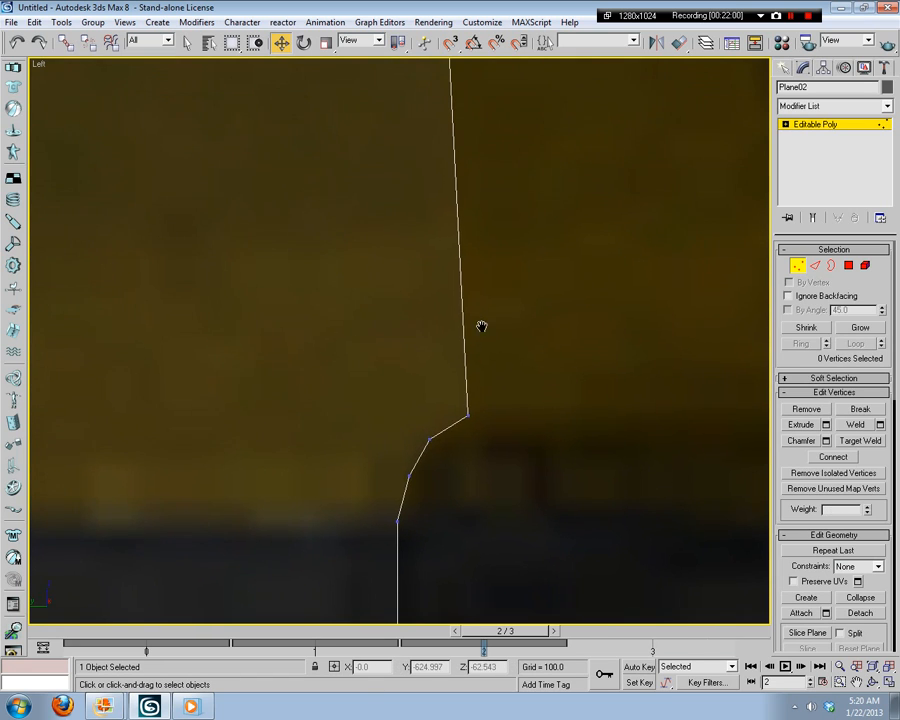
pyautogui.scroll(-4, 482, 325)
pyautogui.moveTo(391, 186)
pyautogui.mouseDown(button='middle')
pyautogui.moveTo(402, 290)
pyautogui.moveTo(488, 472)
pyautogui.mouseUp(button='middle')
pyautogui.moveTo(333, 297); pyautogui.dragTo(615, 385, button='middle')
pyautogui.moveTo(297, 362); pyautogui.dragTo(627, 398, button='middle')
pyautogui.scroll(-4, 627, 398)
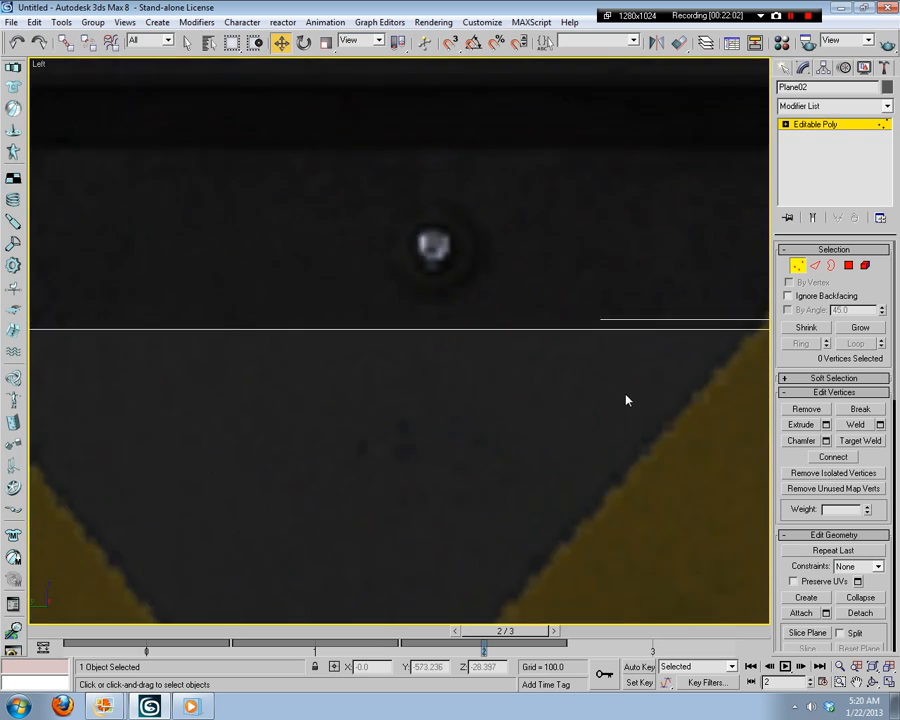
pyautogui.moveTo(662, 300); pyautogui.dragTo(197, 405)
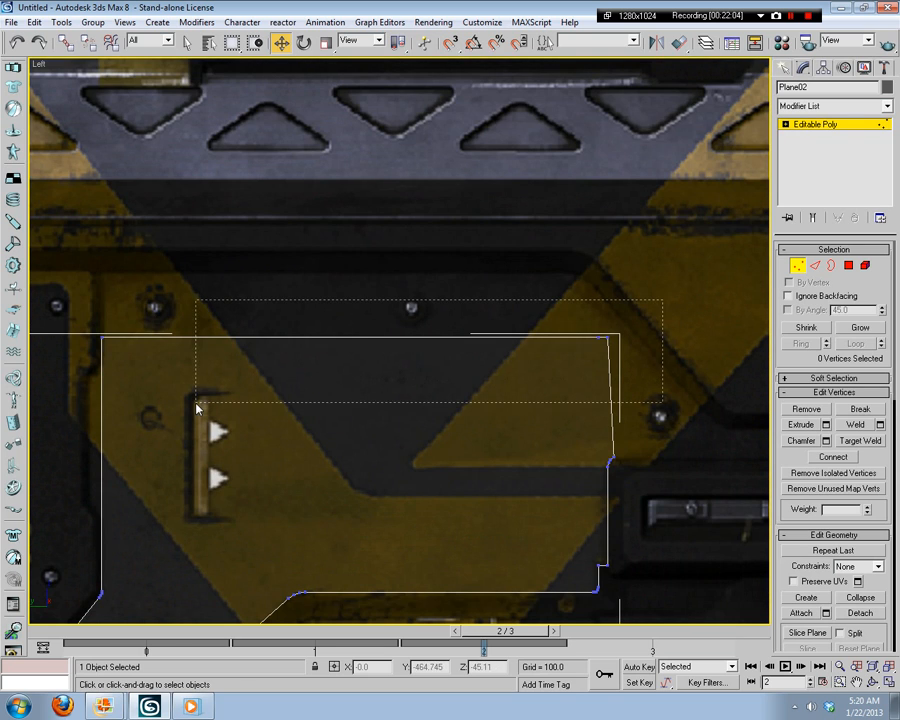
pyautogui.moveTo(489, 339); pyautogui.dragTo(610, 313)
pyautogui.scroll(3, 628, 320)
pyautogui.moveTo(614, 332); pyautogui.dragTo(199, 310, button='middle')
pyautogui.scroll(1, 558, 352)
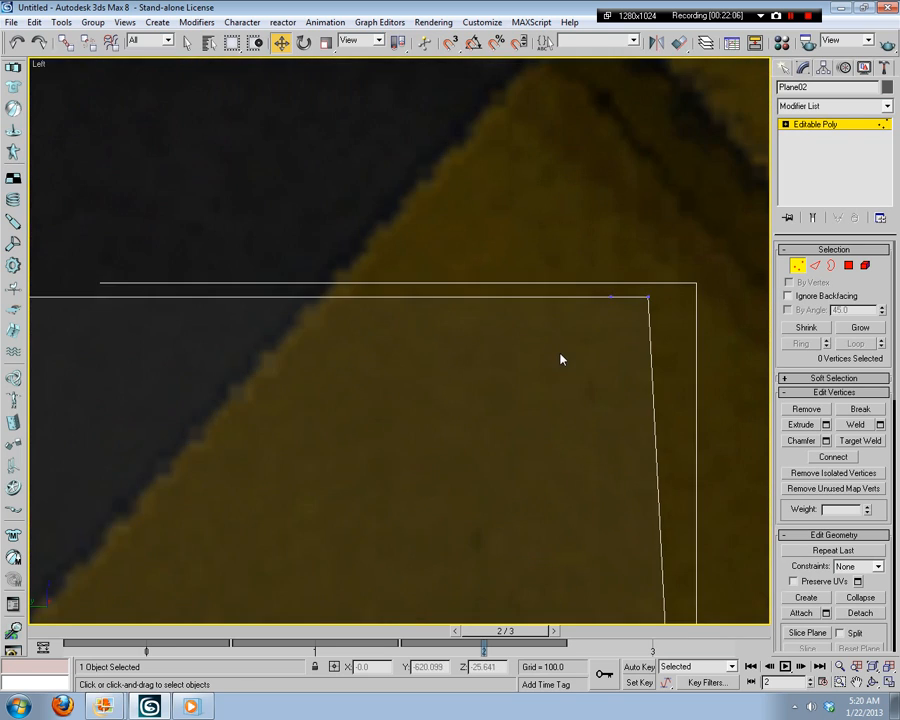
pyautogui.moveTo(708, 294); pyautogui.dragTo(566, 313, button='middle')
pyautogui.moveTo(436, 352); pyautogui.dragTo(437, 350)
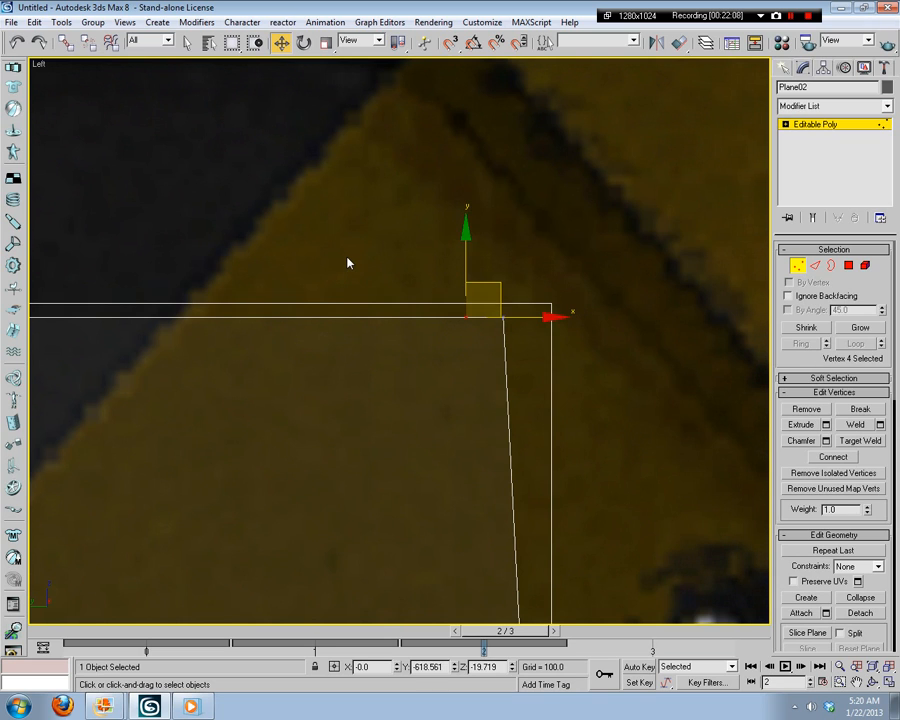
pyautogui.click(348, 261)
pyautogui.scroll(-3, 202, 341)
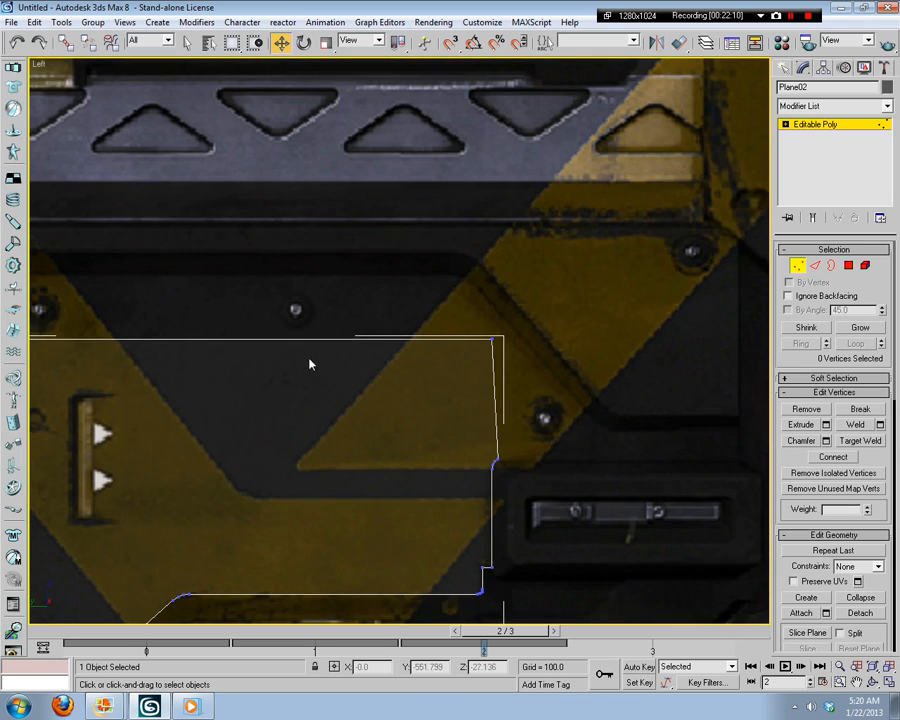
# Step: Select both upper corner vertices of the panel and move them up about 11 units
pyautogui.moveTo(309, 364); pyautogui.dragTo(426, 334, button='middle')
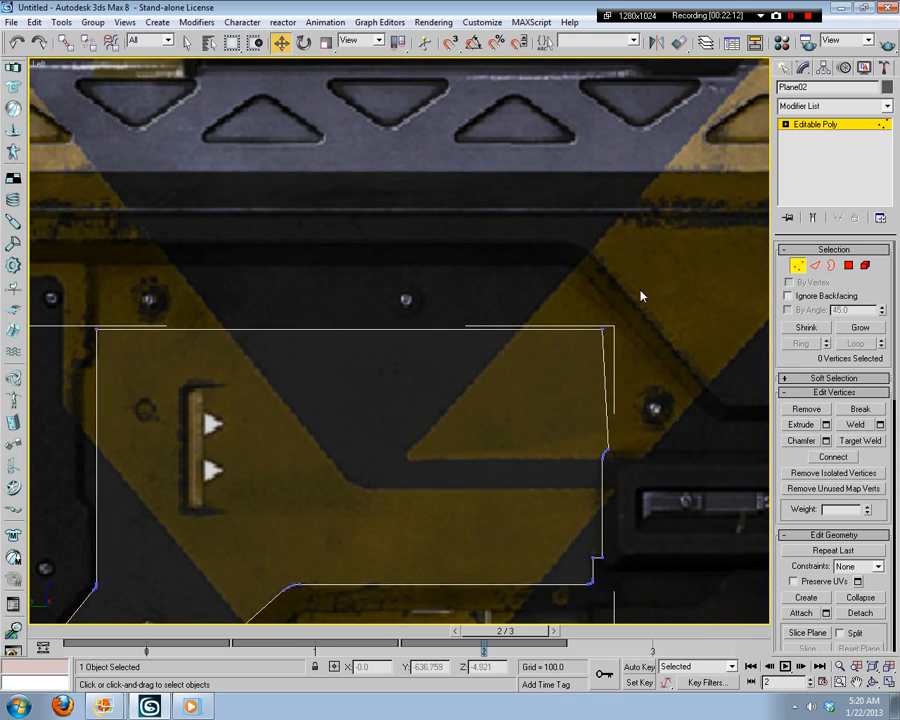
pyautogui.scroll(3, 569, 326)
pyautogui.moveTo(736, 280); pyautogui.dragTo(596, 293, button='middle')
pyautogui.moveTo(597, 290); pyautogui.dragTo(480, 350)
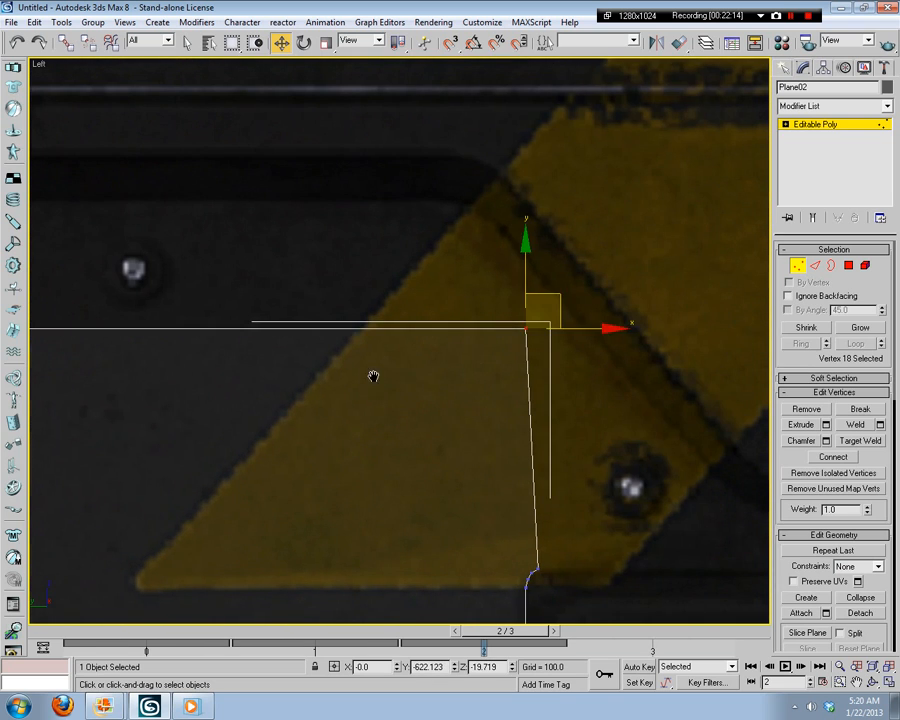
pyautogui.moveTo(374, 376); pyautogui.dragTo(678, 334, button='middle')
pyautogui.moveTo(347, 348); pyautogui.dragTo(671, 352, button='middle')
pyautogui.moveTo(590, 360); pyautogui.dragTo(231, 358, button='middle')
pyautogui.scroll(-3, 400, 350)
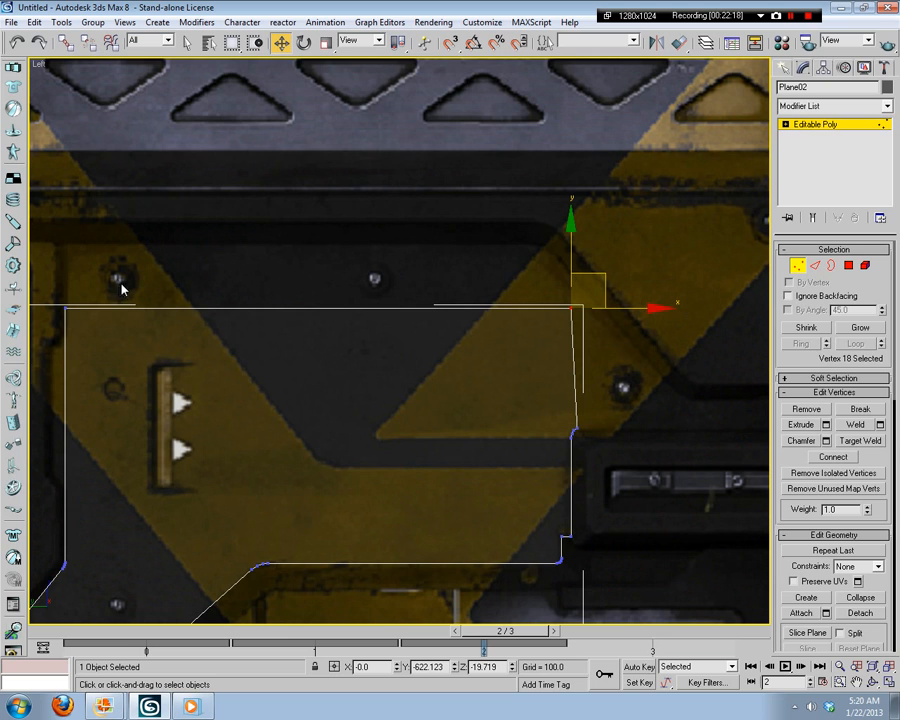
pyautogui.click(65, 307)
pyautogui.moveTo(389, 309); pyautogui.dragTo(44, 400)
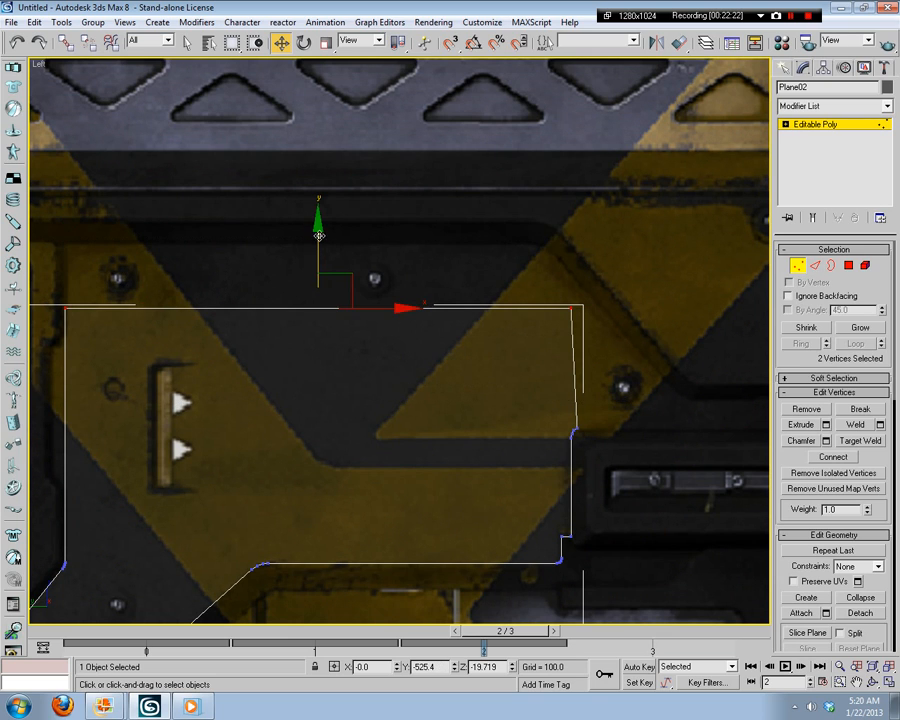
pyautogui.moveTo(319, 235); pyautogui.dragTo(319, 207)
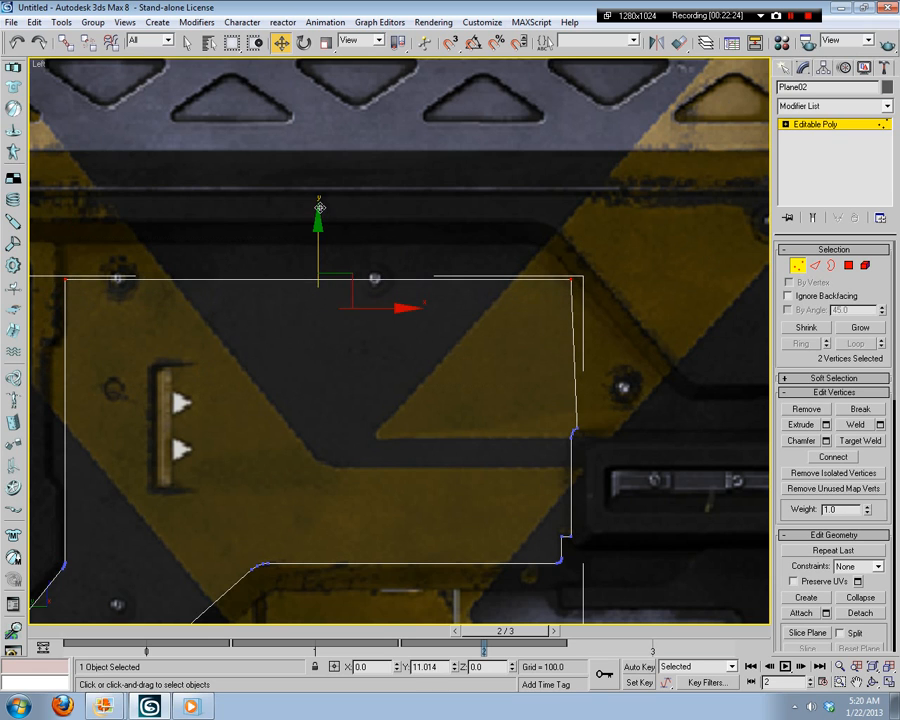
pyautogui.click(388, 169)
pyautogui.scroll(8, 432, 285)
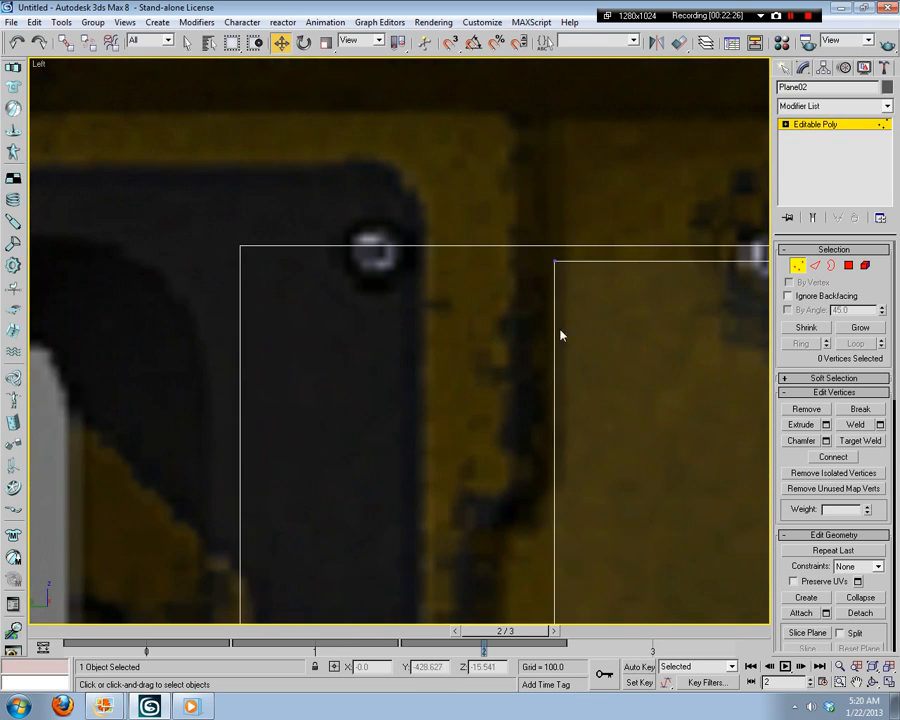
# Step: Raise the panel's upper corner vertex beside the vertical seam to the underside of the dark strip in the reference
pyautogui.moveTo(610, 232); pyautogui.dragTo(490, 356, button='middle')
pyautogui.click(435, 384)
pyautogui.moveTo(432, 334); pyautogui.dragTo(428, 193)
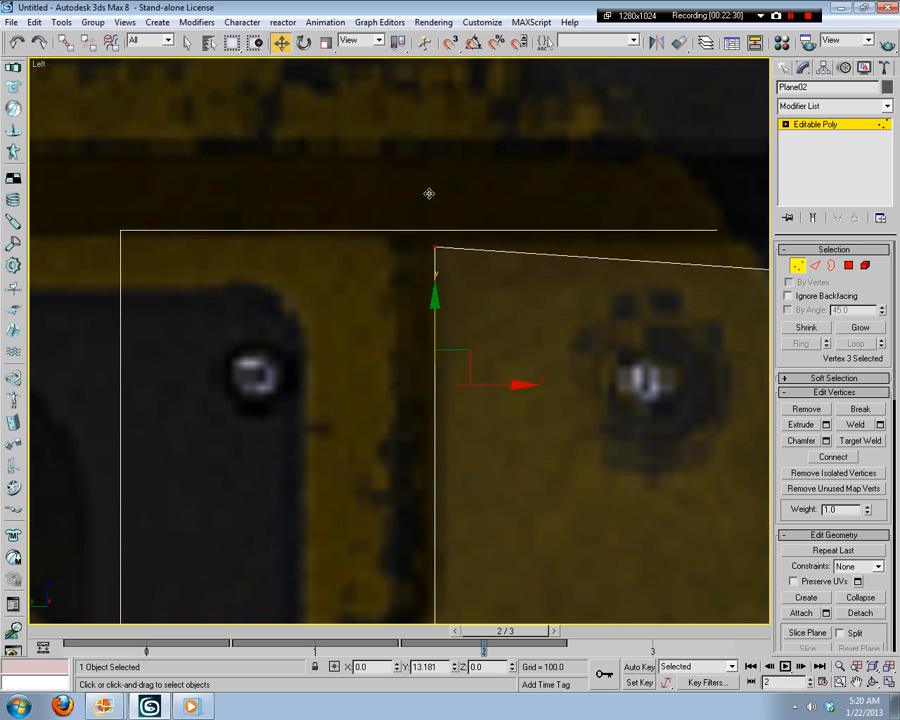
# Step: Move the opposite upper corner vertex up and inward until it sits roughly level with the raised corner, past the second screw
pyautogui.click(515, 188)
pyautogui.scroll(-2, 516, 190)
pyautogui.moveTo(532, 228); pyautogui.dragTo(514, 428, button='middle')
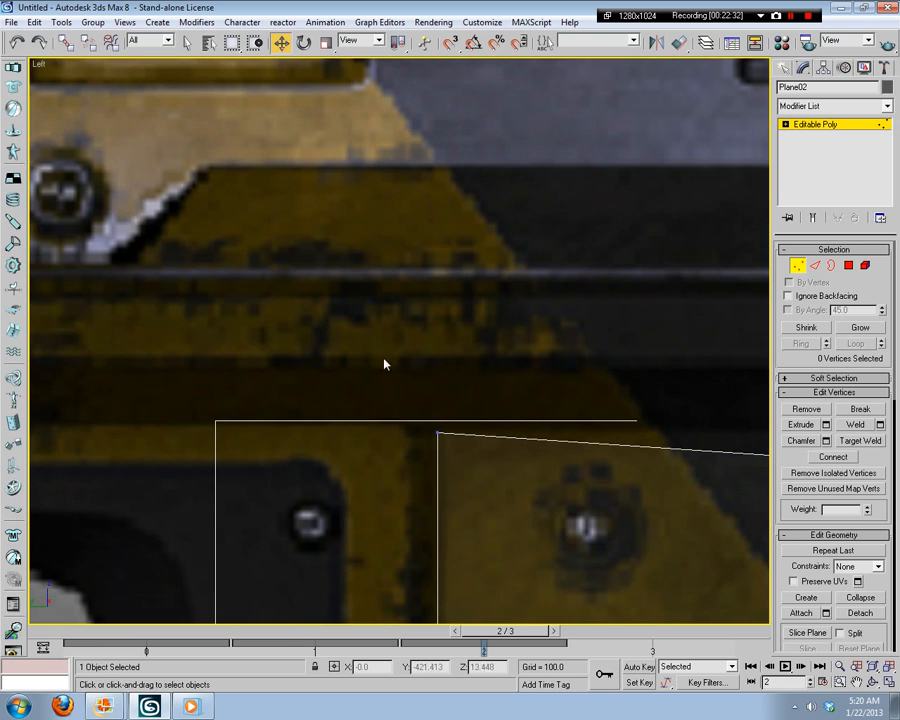
pyautogui.moveTo(462, 380); pyautogui.dragTo(170, 313, button='middle')
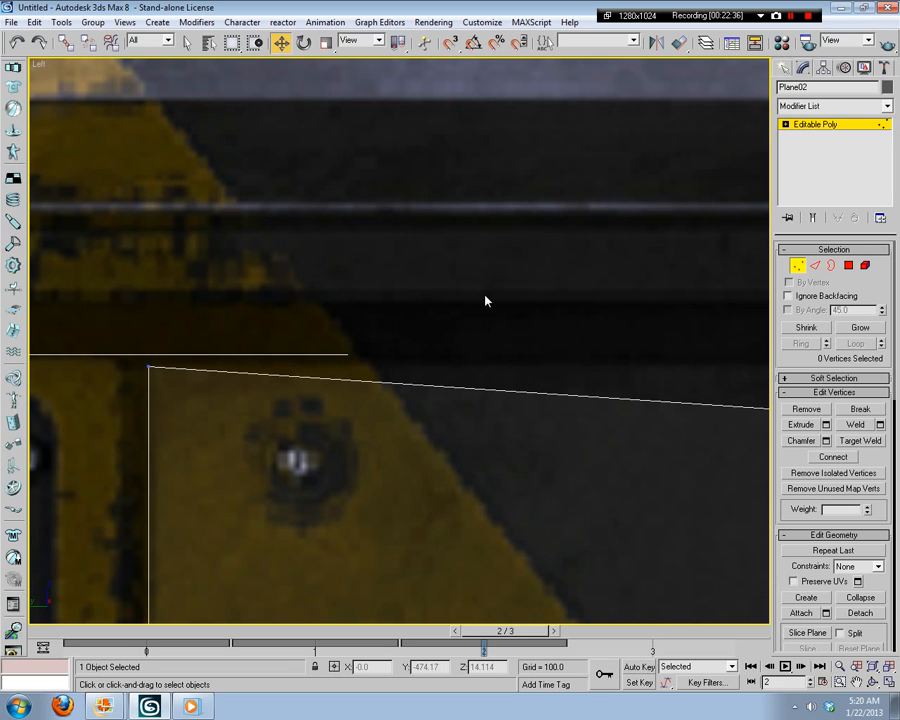
pyautogui.moveTo(474, 376); pyautogui.dragTo(346, 375, button='middle')
pyautogui.scroll(-3, 348, 376)
pyautogui.moveTo(512, 512); pyautogui.dragTo(416, 298, button='middle')
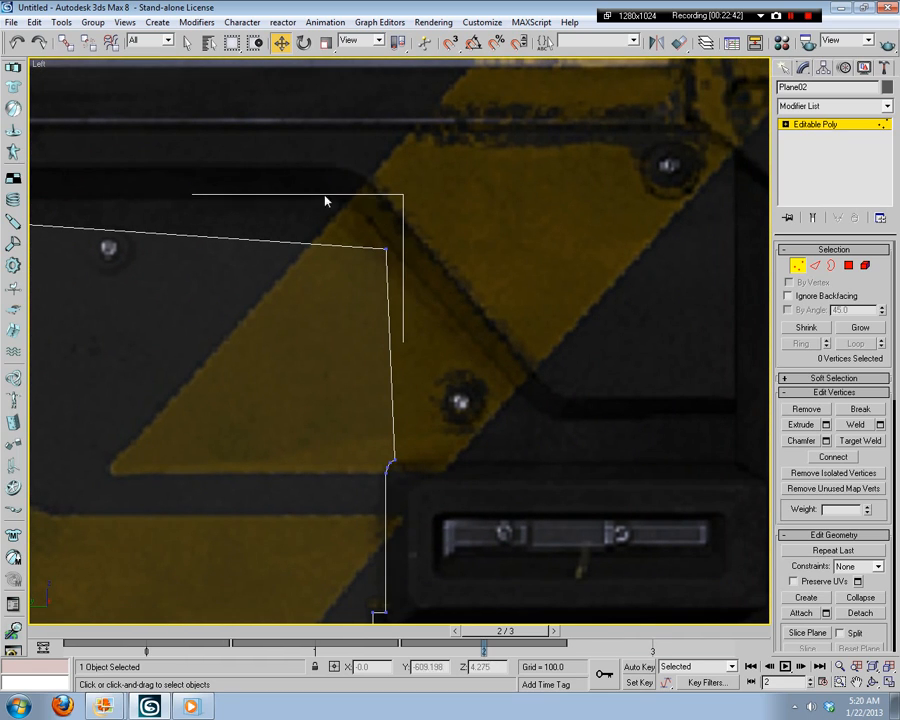
pyautogui.click(385, 249)
pyautogui.moveTo(372, 275); pyautogui.dragTo(467, 295, button='middle')
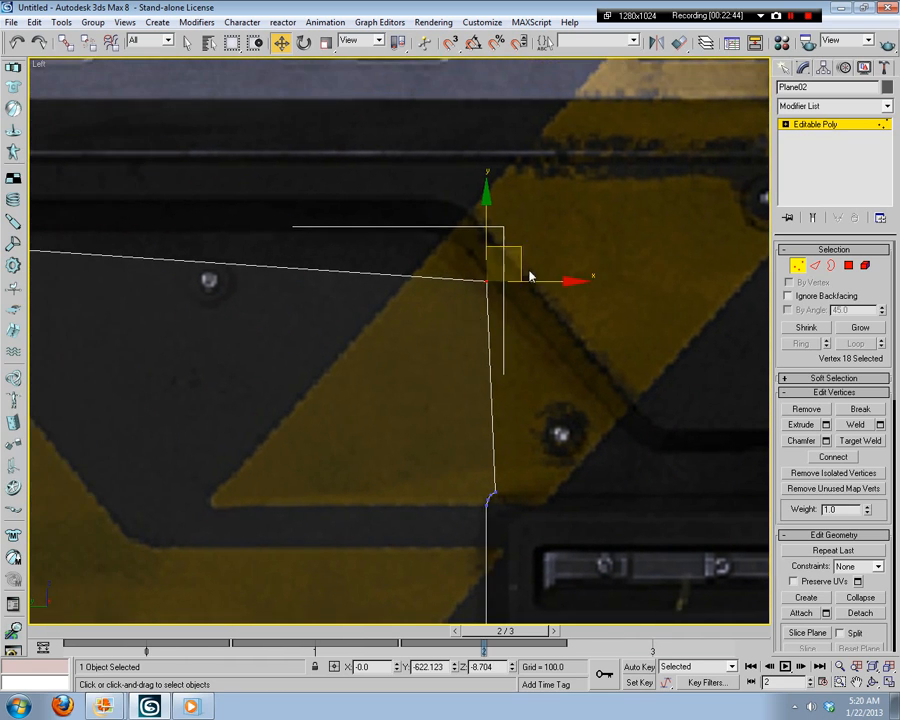
pyautogui.moveTo(526, 273); pyautogui.dragTo(273, 199)
pyautogui.moveTo(273, 199); pyautogui.dragTo(446, 373, button='middle')
# Step: Align the two upper corner vertices by copying the first one's height, setting the second vertex's Z to 4.477
pyautogui.click(69, 297)
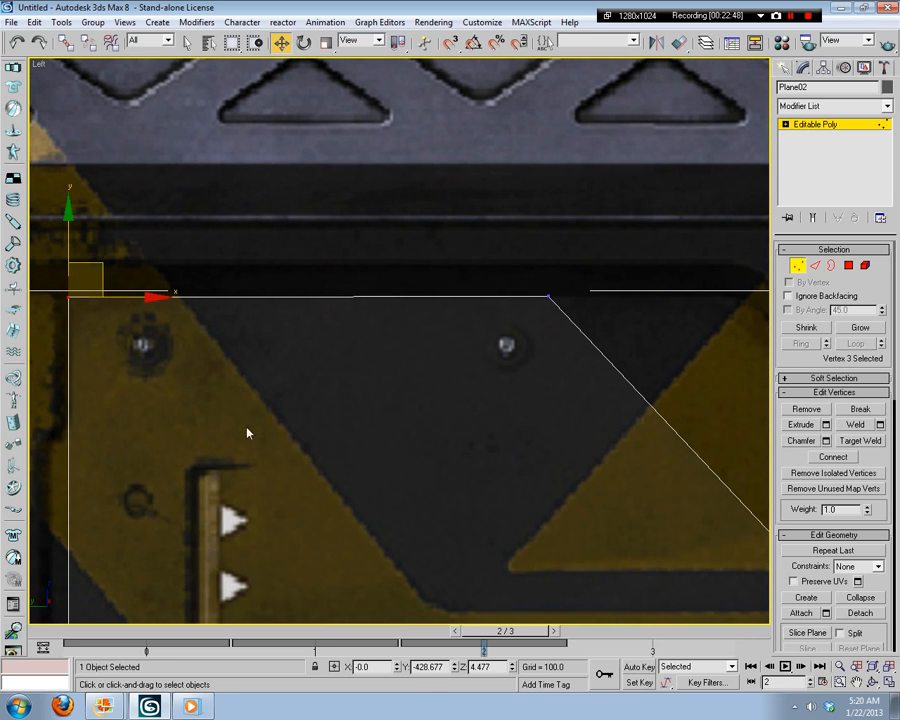
pyautogui.moveTo(492, 667); pyautogui.dragTo(399, 680)
pyautogui.click(548, 297)
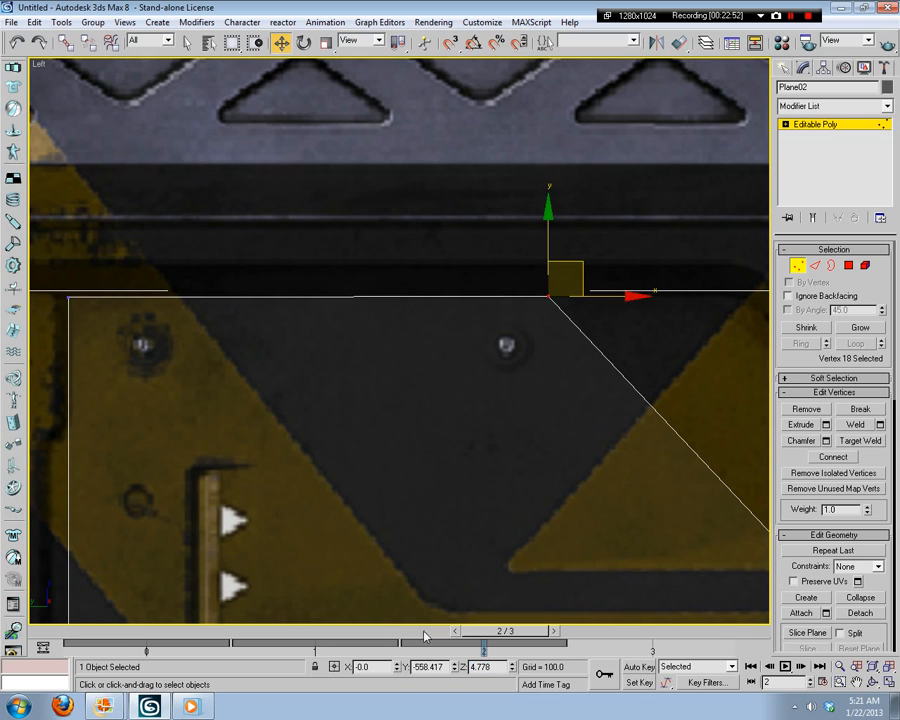
pyautogui.moveTo(494, 667); pyautogui.dragTo(340, 671)
pyautogui.write('4.477')
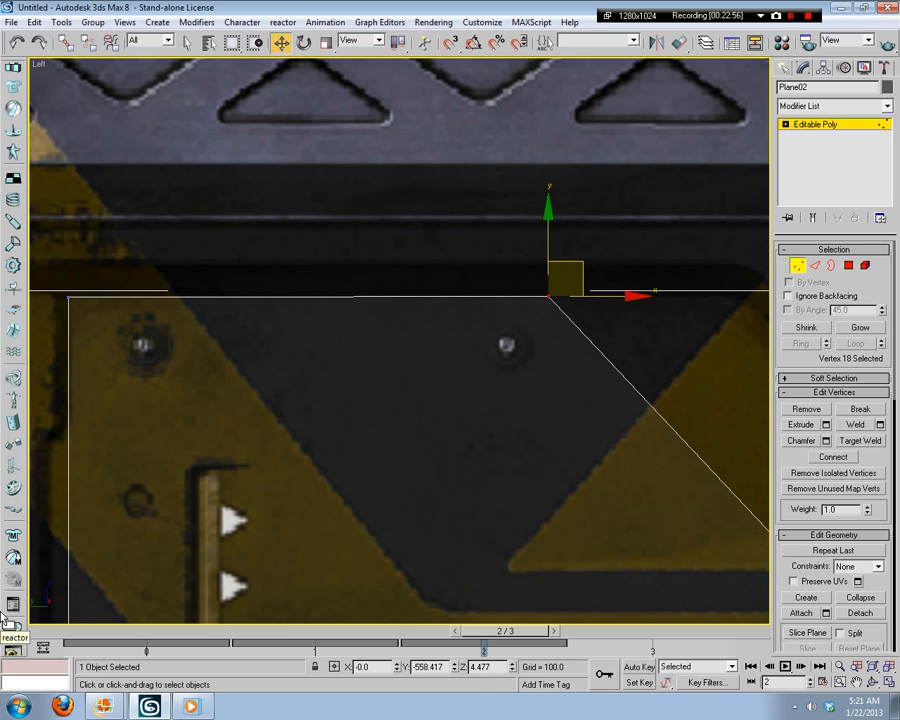
pyautogui.press('Return')
# Step: Slide the aligned corner vertex horizontally outward to where the panel's upper edge begins to curve in the reference
pyautogui.moveTo(394, 326); pyautogui.dragTo(68, 383, button='middle')
pyautogui.scroll(3, 325, 424)
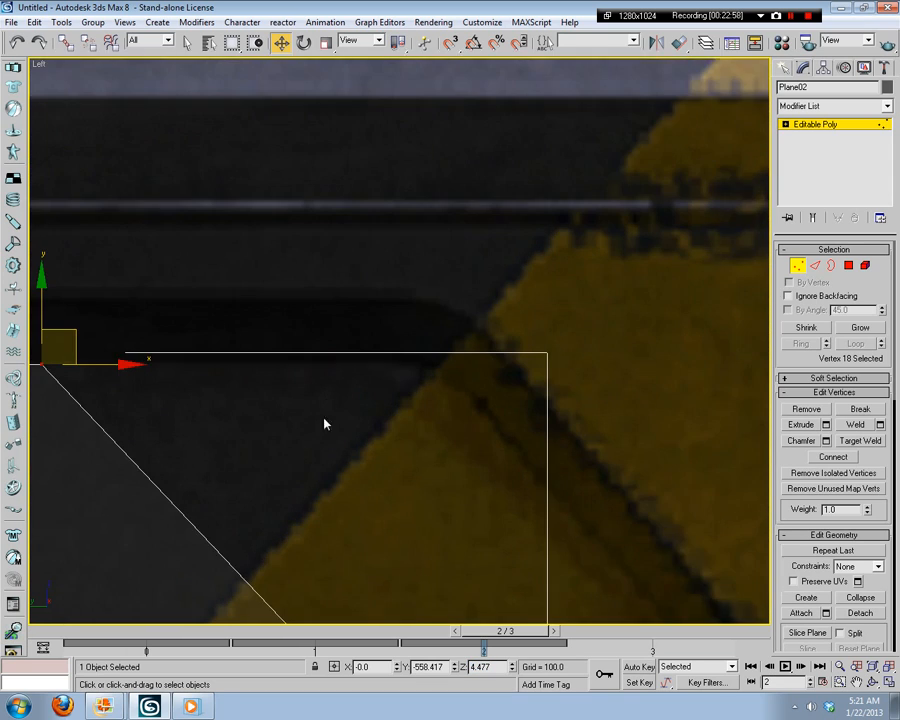
pyautogui.moveTo(325, 425); pyautogui.dragTo(399, 318, button='middle')
pyautogui.moveTo(177, 257); pyautogui.dragTo(518, 251)
pyautogui.click(528, 208)
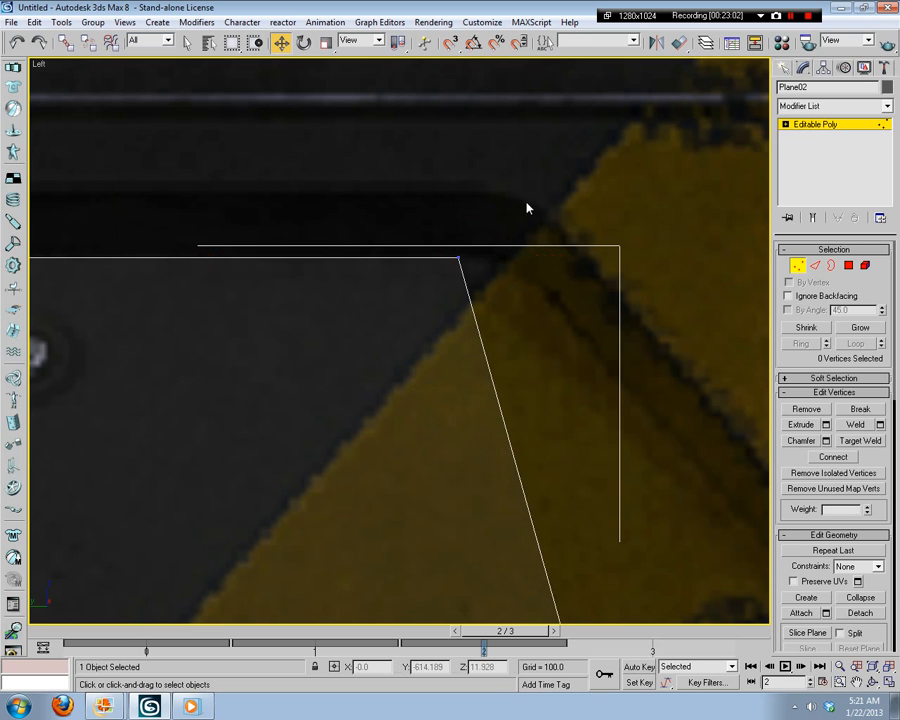
# Step: Insert four vertices on the steep outer edge just below the upper corner vertex
pyautogui.scroll(4, 540, 240)
pyautogui.moveTo(518, 285); pyautogui.dragTo(215, 301, button='middle')
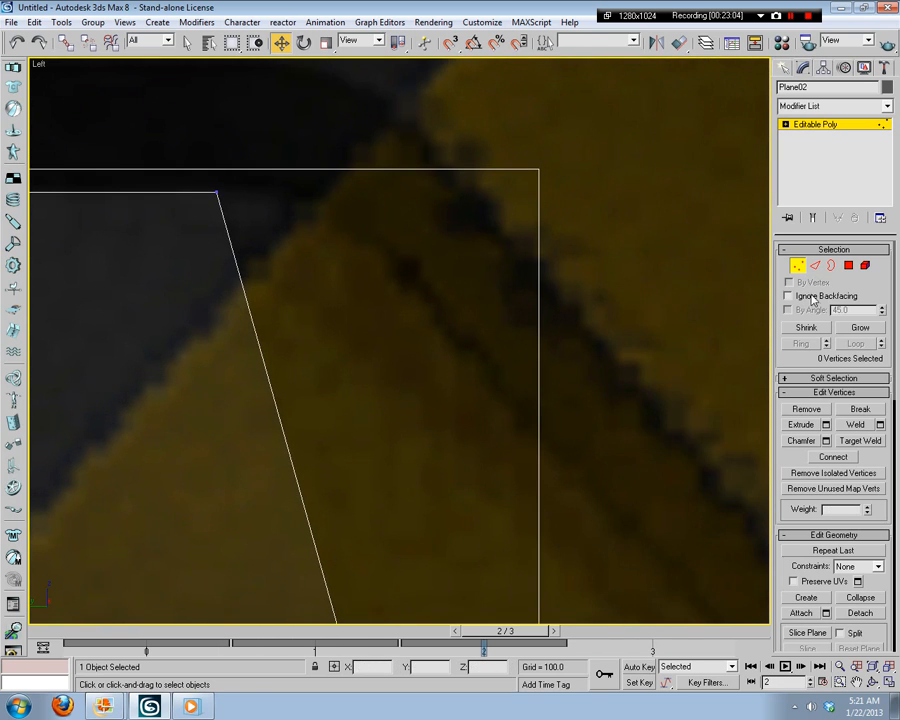
pyautogui.click(815, 265)
pyautogui.click(834, 410)
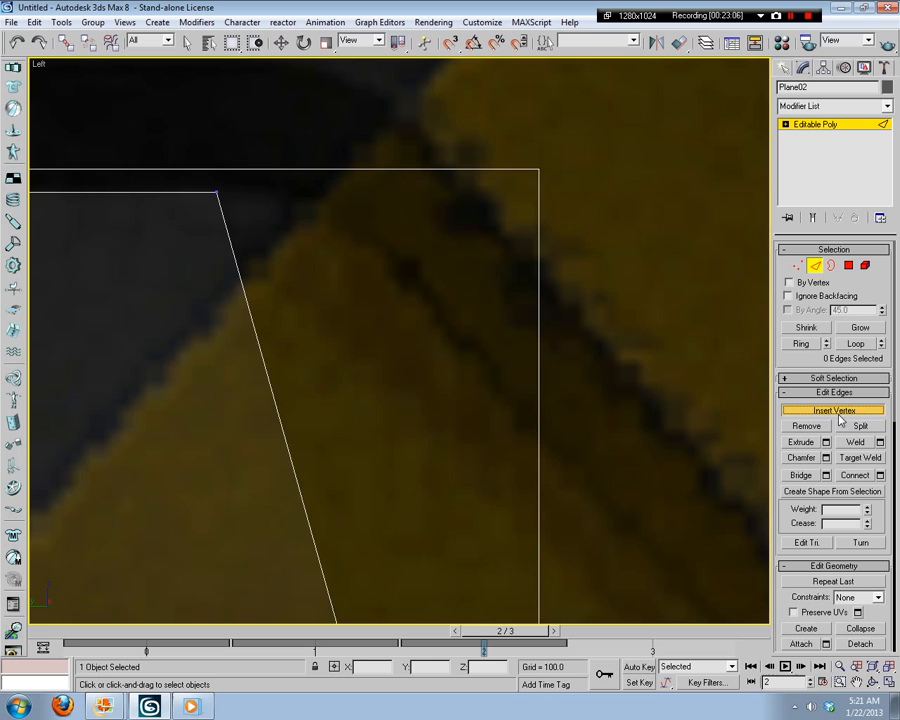
pyautogui.click(220, 207)
pyautogui.click(228, 238)
pyautogui.click(238, 270)
pyautogui.click(247, 301)
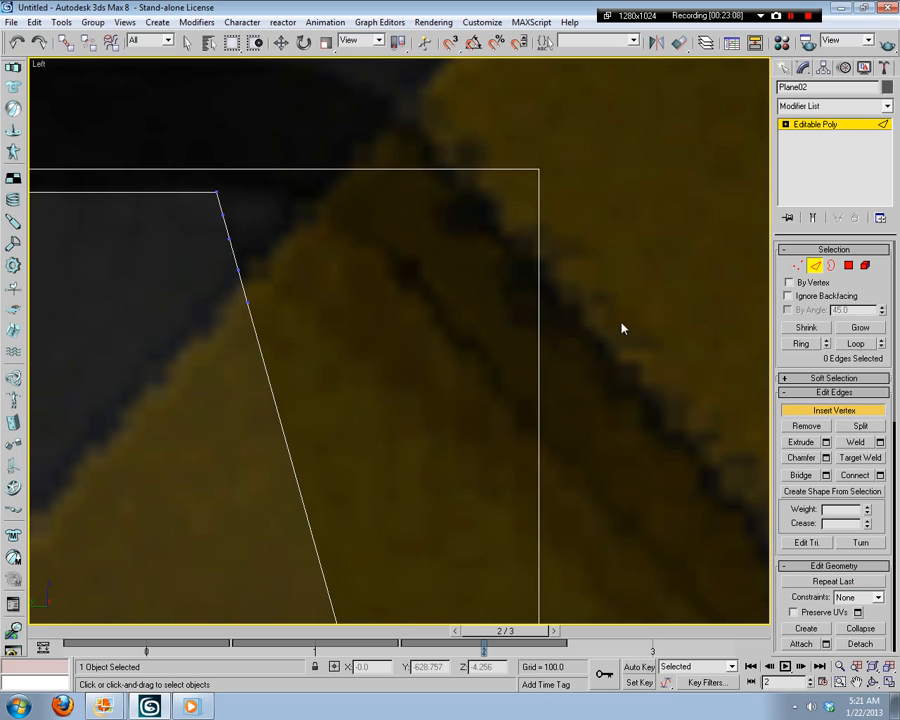
# Step: Move the upper two inserted vertices outward to start rounding the panel's upper corner
pyautogui.click(797, 265)
pyautogui.click(391, 256)
pyautogui.click(223, 216)
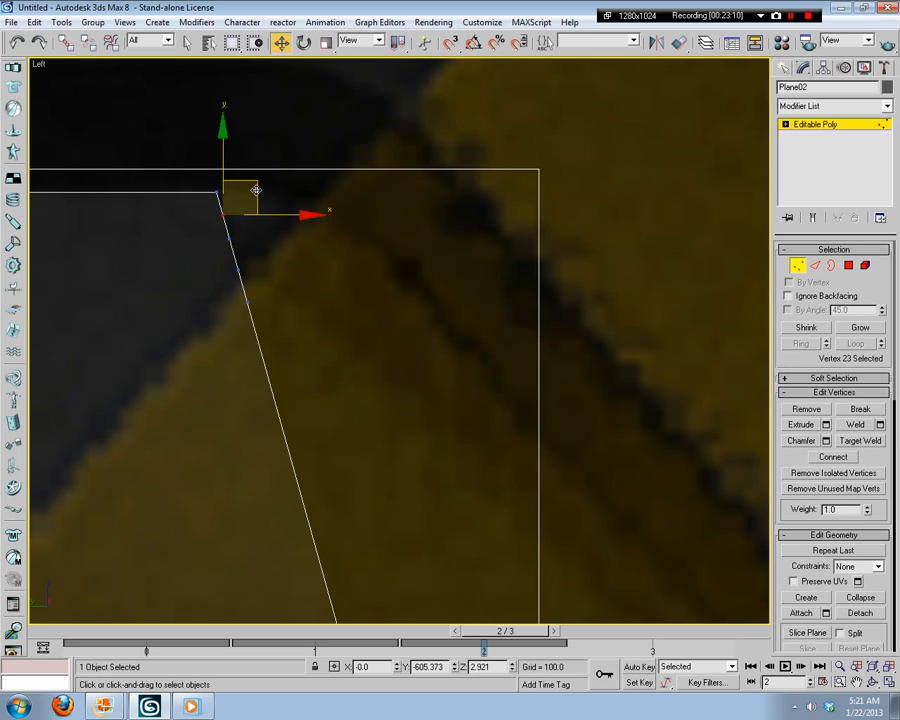
pyautogui.moveTo(256, 190); pyautogui.dragTo(296, 176)
pyautogui.click(430, 187)
pyautogui.moveTo(464, 195); pyautogui.dragTo(578, 353, button='middle')
pyautogui.click(345, 396)
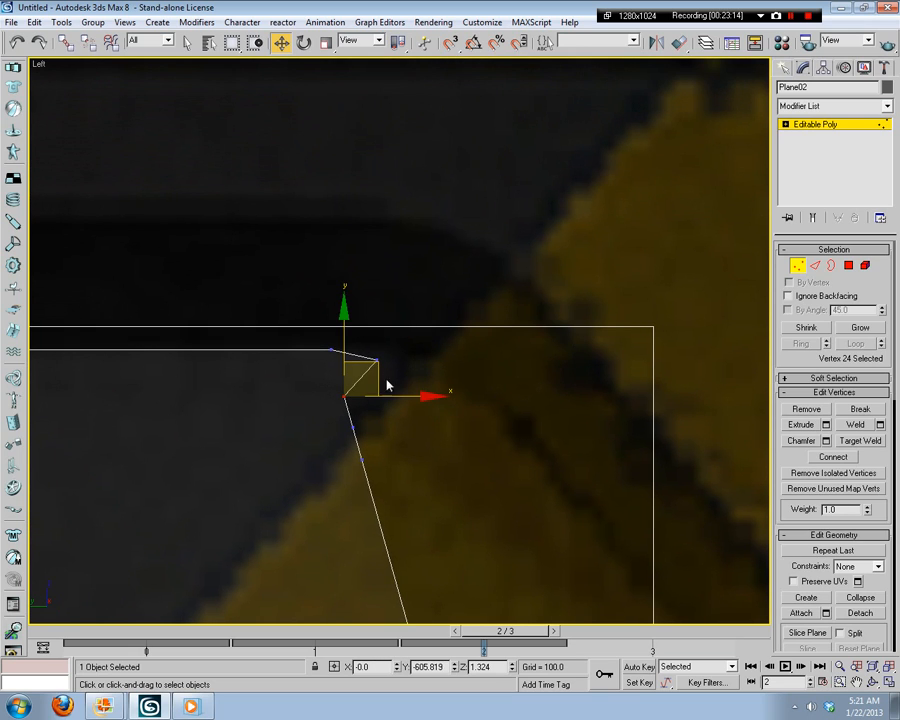
pyautogui.moveTo(386, 384); pyautogui.dragTo(412, 322)
pyautogui.click(370, 370)
pyautogui.click(377, 360)
pyautogui.click(391, 429)
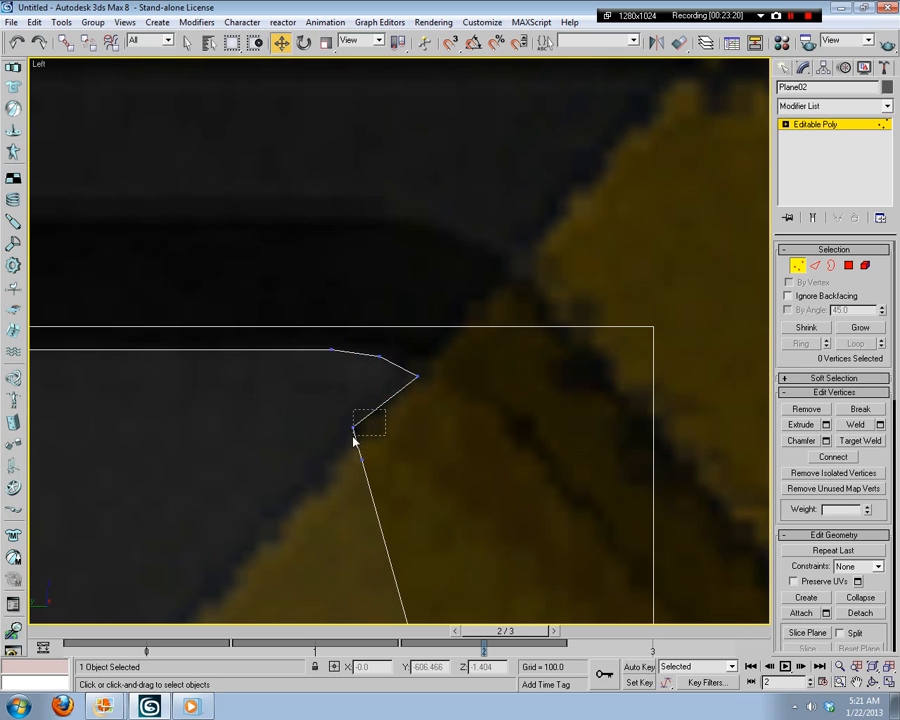
# Step: Move the lower two inserted vertices outward and down along the reference bevel, nudging the second vertex outward to keep the curve even
pyautogui.moveTo(338, 450); pyautogui.dragTo(339, 448)
pyautogui.click(394, 412)
pyautogui.moveTo(376, 408); pyautogui.dragTo(453, 345)
pyautogui.click(417, 375)
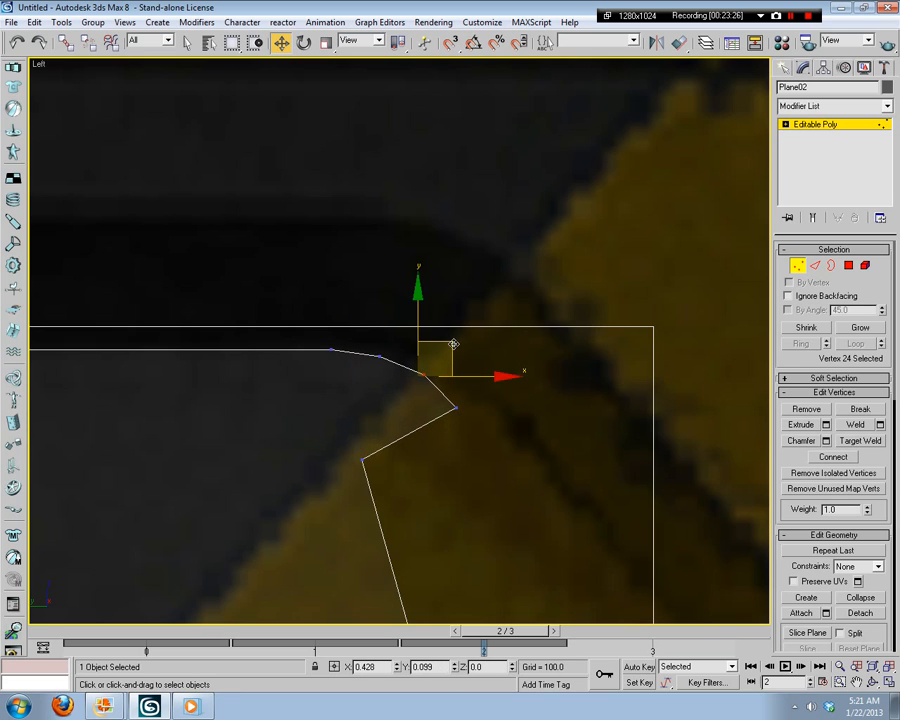
pyautogui.click(476, 400)
pyautogui.moveTo(476, 400); pyautogui.dragTo(446, 419)
pyautogui.moveTo(486, 372); pyautogui.dragTo(493, 370)
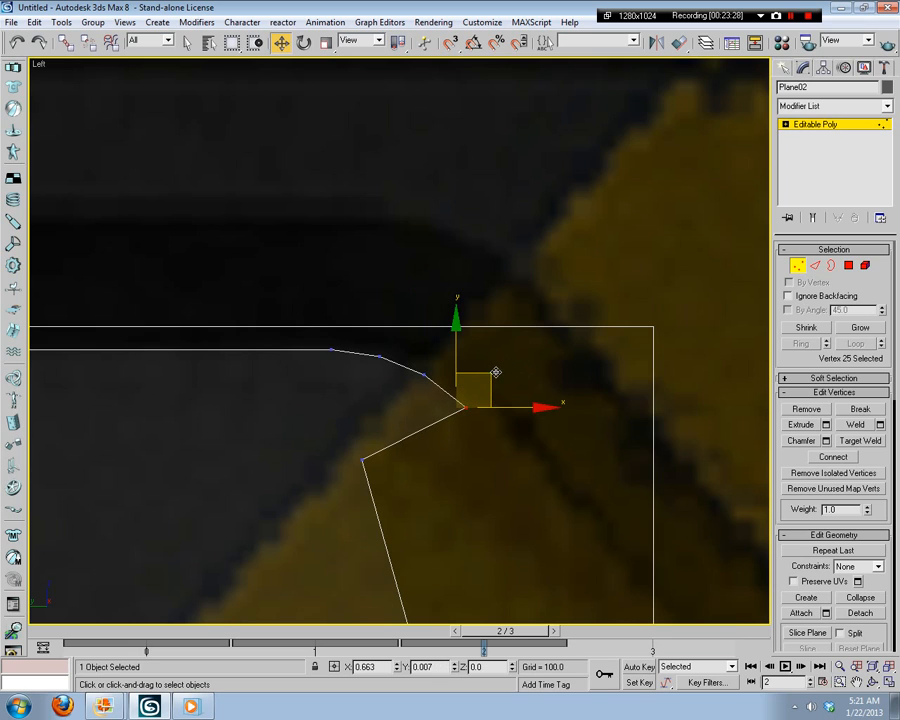
pyautogui.click(587, 374)
pyautogui.moveTo(587, 374); pyautogui.dragTo(433, 303, button='middle')
pyautogui.moveTo(215, 369); pyautogui.dragTo(424, 372)
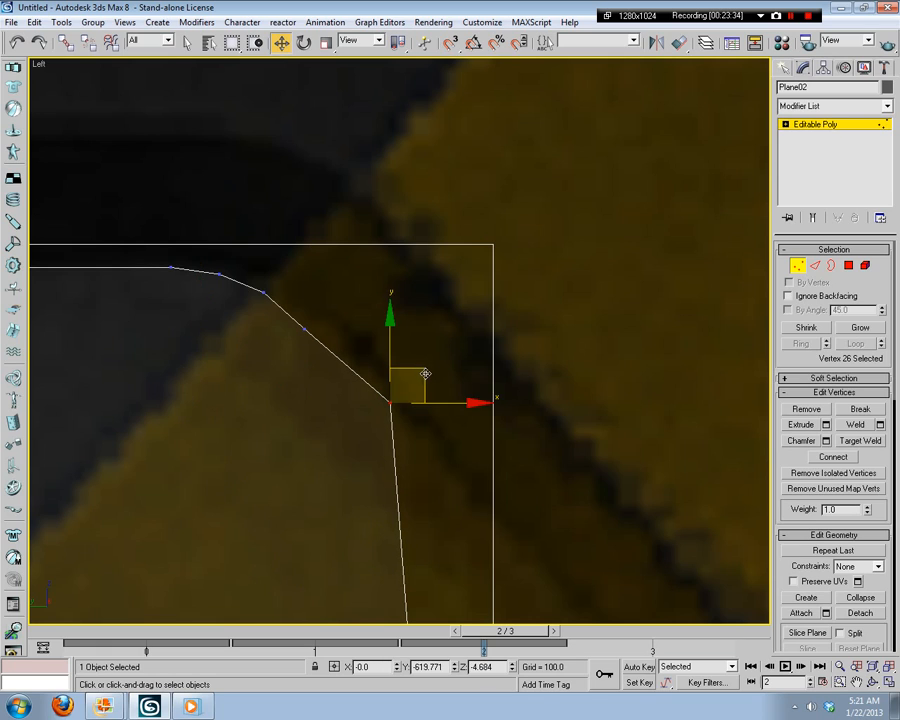
# Step: Shift the curve's three upper inserted vertices slightly outward to space them more evenly
pyautogui.click(268, 346)
pyautogui.click(302, 328)
pyautogui.moveTo(337, 292); pyautogui.dragTo(357, 295)
pyautogui.moveTo(278, 285); pyautogui.dragTo(243, 305)
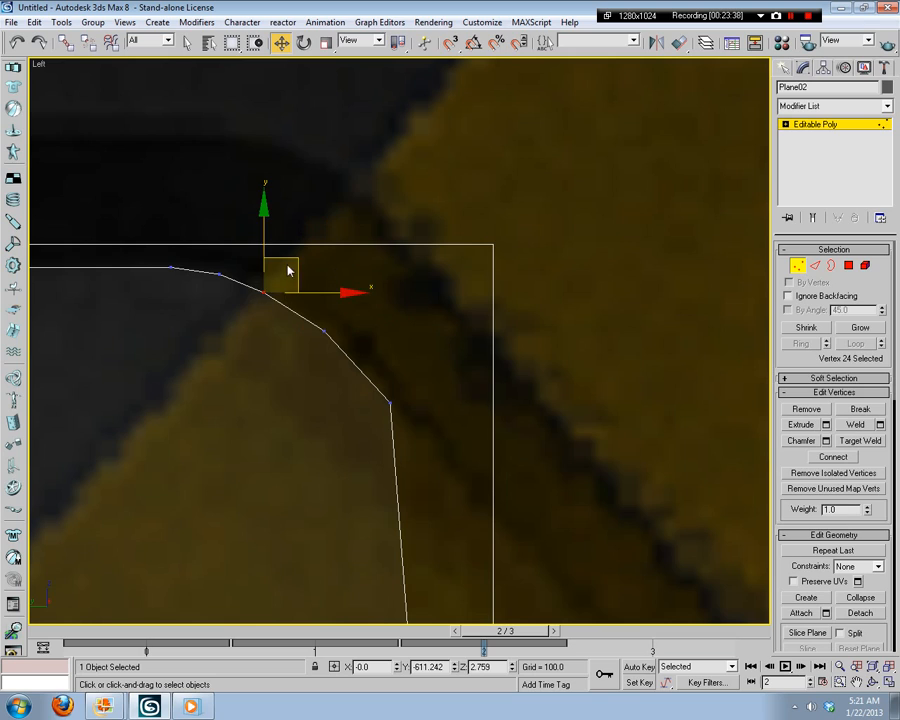
pyautogui.moveTo(288, 263); pyautogui.dragTo(308, 269)
pyautogui.click(219, 271)
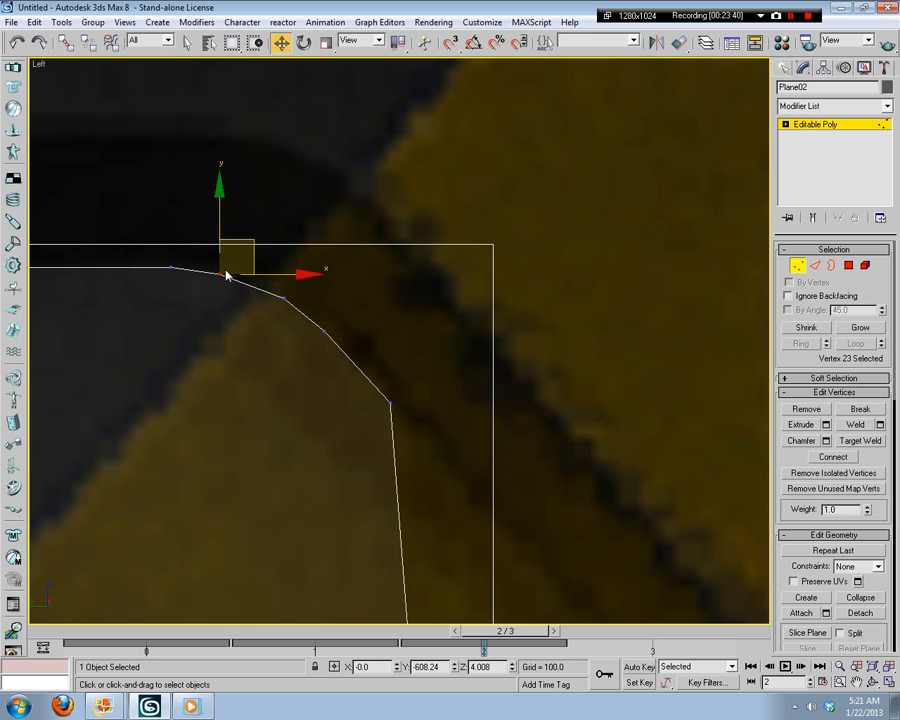
pyautogui.moveTo(247, 239); pyautogui.dragTo(260, 241)
pyautogui.click(463, 289)
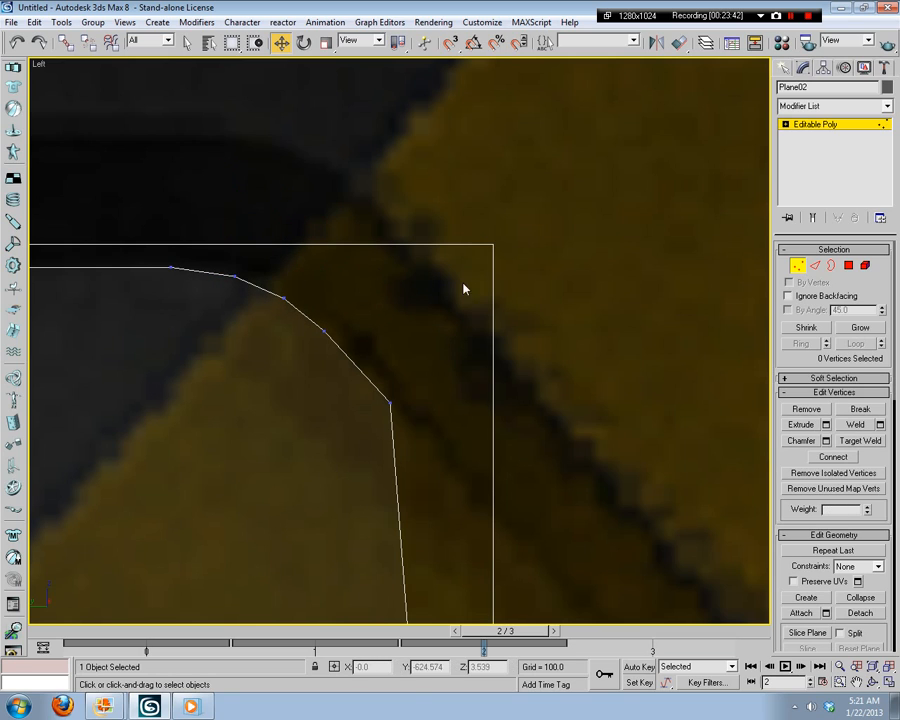
# Step: Refine the rounded corner by pulling its third inserted vertex down and outward and nudging the two above it to match
pyautogui.click(323, 330)
pyautogui.moveTo(341, 315); pyautogui.dragTo(371, 306)
pyautogui.click(345, 281)
pyautogui.click(291, 289)
pyautogui.moveTo(299, 267); pyautogui.dragTo(266, 245)
pyautogui.click(245, 251)
pyautogui.click(231, 285)
pyautogui.click(528, 488)
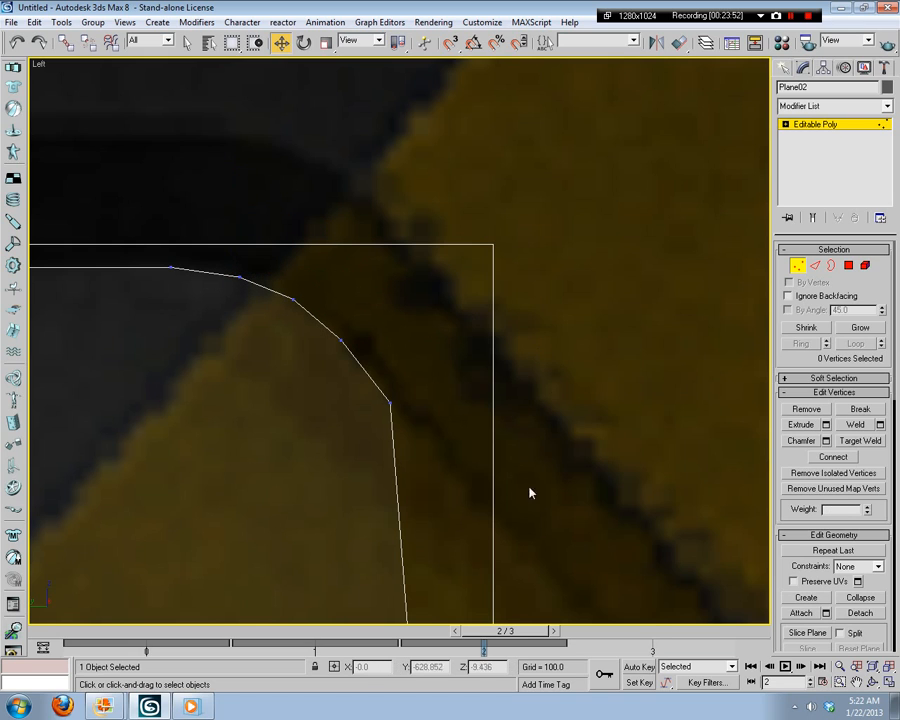
# Step: Move the curve's lowest vertex diagonally down along the reference bevel to the end of its straight section, beyond the screw
pyautogui.moveTo(590, 597); pyautogui.dragTo(371, 167, button='middle')
pyautogui.scroll(-2, 375, 200)
pyautogui.moveTo(394, 325); pyautogui.dragTo(424, 460, button='middle')
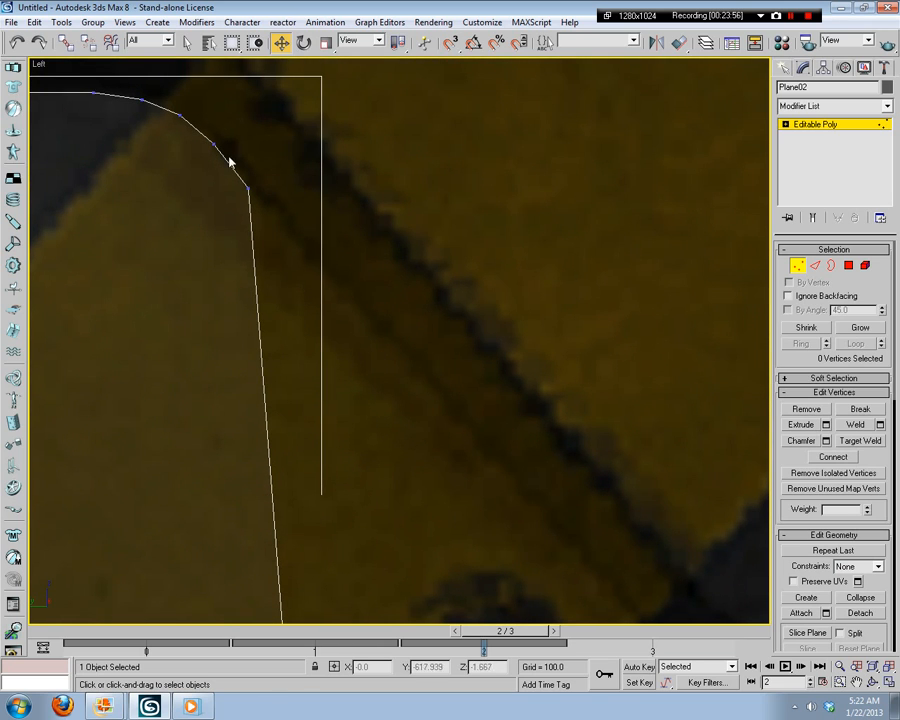
pyautogui.click(248, 188)
pyautogui.moveTo(272, 152); pyautogui.dragTo(614, 489)
pyautogui.moveTo(614, 489); pyautogui.dragTo(418, 237, button='middle')
pyautogui.moveTo(378, 218); pyautogui.dragTo(443, 274)
pyautogui.click(556, 328)
# Step: Insert five vertices on the slanted edge running back from the bevel's lower end vertex
pyautogui.moveTo(563, 333); pyautogui.dragTo(259, 234, button='middle')
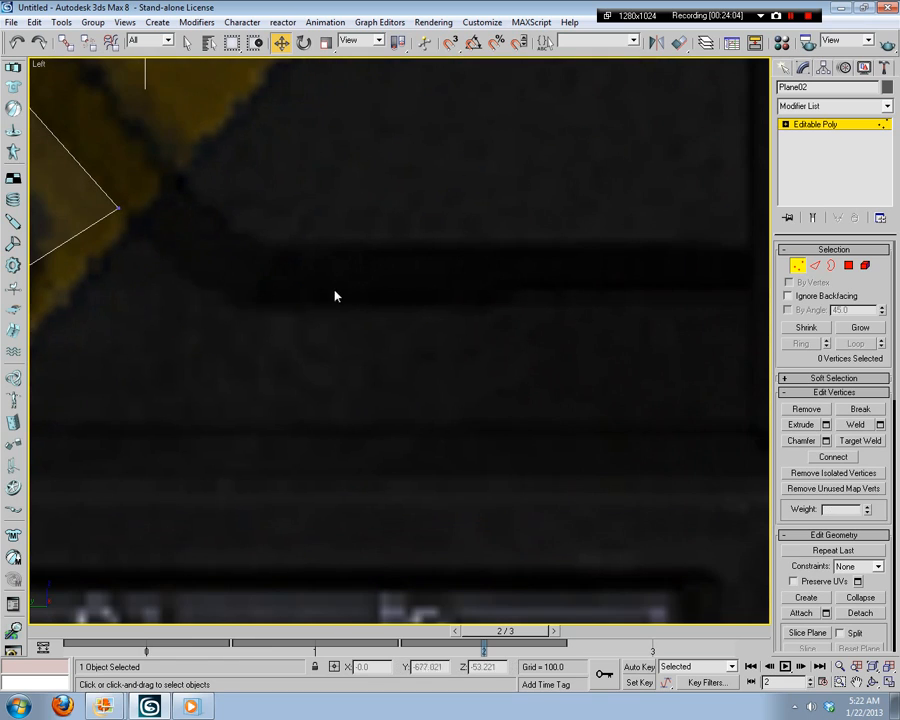
pyautogui.moveTo(360, 300); pyautogui.dragTo(600, 368, button='middle')
pyautogui.scroll(-5, 500, 416)
pyautogui.scroll(7, 482, 424)
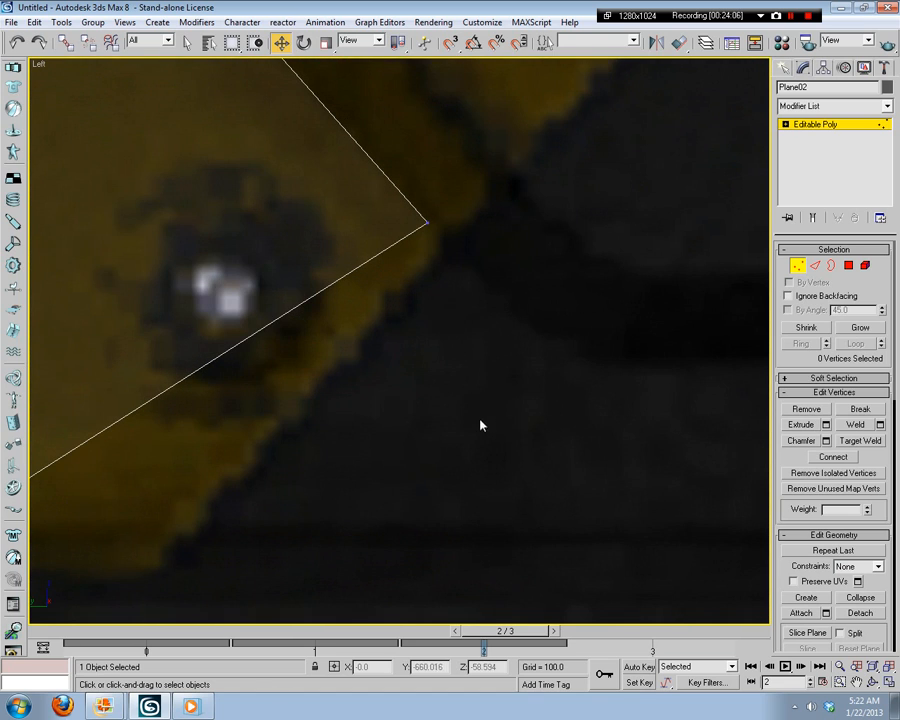
pyautogui.press('2')
pyautogui.click(818, 411)
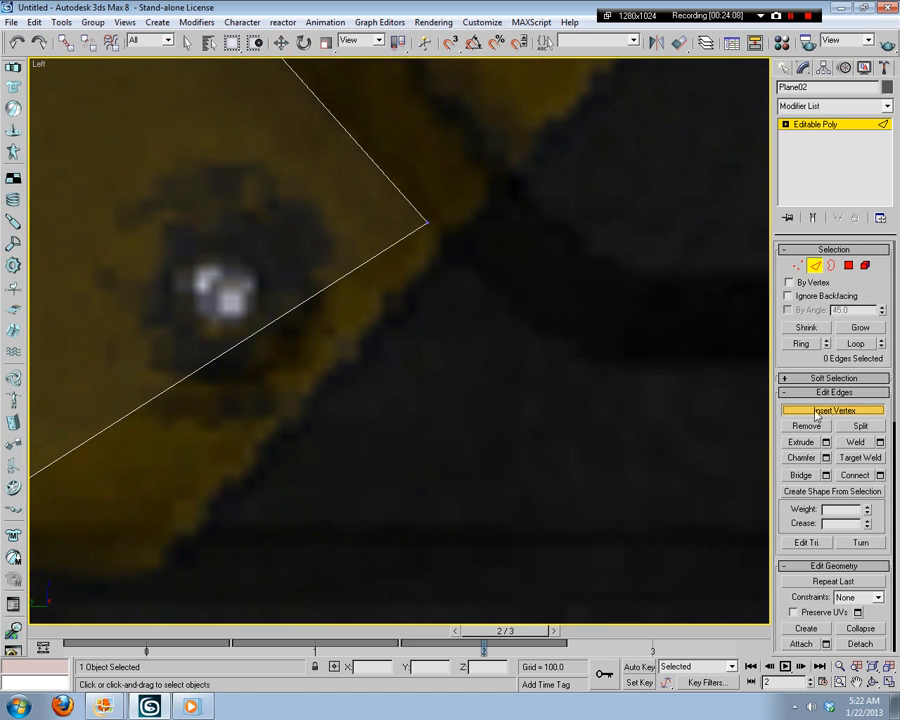
pyautogui.click(409, 235)
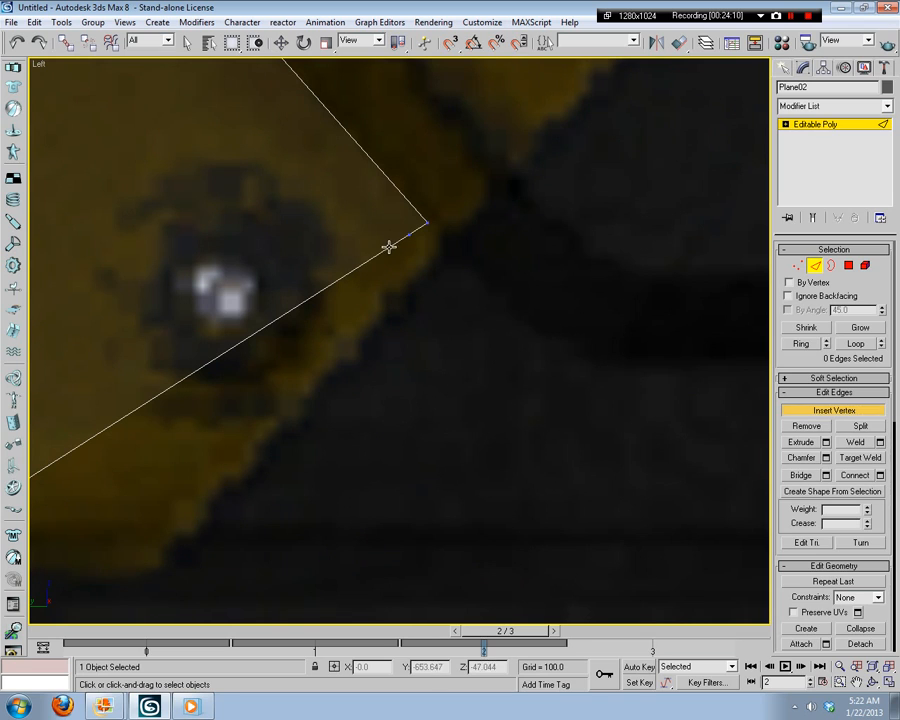
pyautogui.click(388, 248)
pyautogui.click(369, 260)
pyautogui.click(341, 276)
# Step: Move the inserted vertex farthest from the bevel's end down and outward, below the screw, to form the panel's lower outer corner
pyautogui.click(797, 266)
pyautogui.press('w')
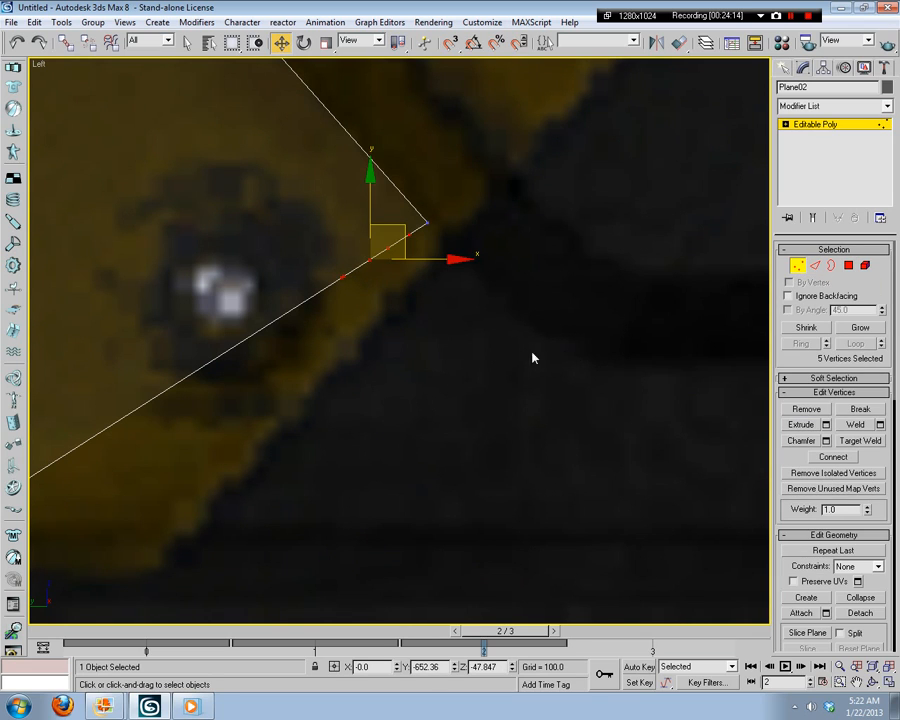
pyautogui.click(364, 316)
pyautogui.scroll(3, 379, 320)
pyautogui.moveTo(332, 310); pyautogui.dragTo(436, 366, button='middle')
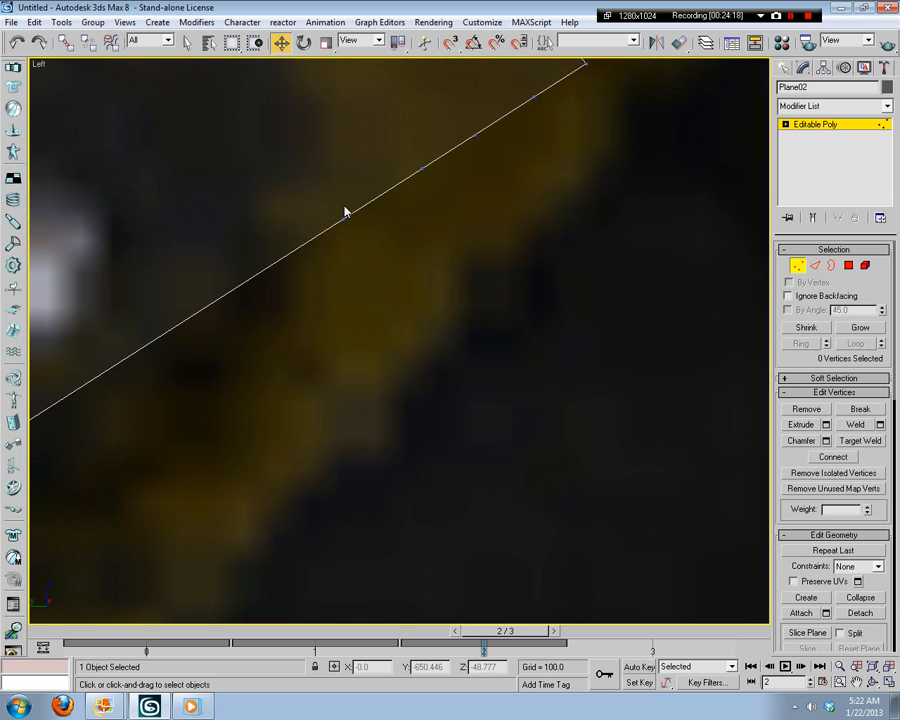
pyautogui.moveTo(344, 212); pyautogui.dragTo(320, 259)
pyautogui.click(402, 271)
pyautogui.click(418, 302)
pyautogui.moveTo(422, 305); pyautogui.dragTo(365, 375, button='middle')
pyautogui.scroll(-3, 368, 376)
pyautogui.click(420, 290)
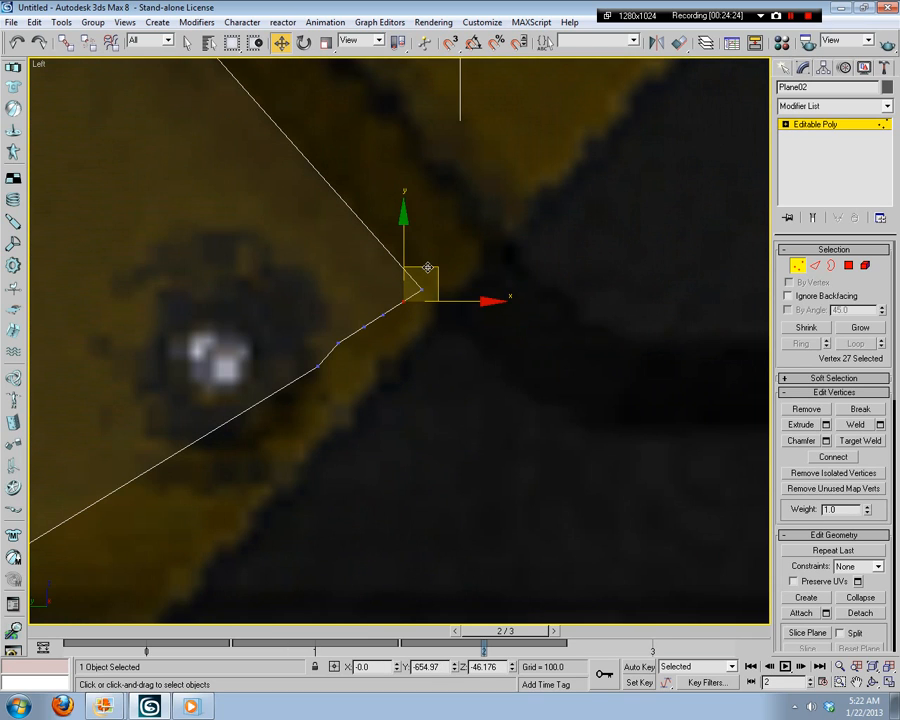
pyautogui.click(321, 362)
pyautogui.moveTo(337, 325); pyautogui.dragTo(480, 518)
pyautogui.moveTo(480, 518); pyautogui.dragTo(567, 383, button='middle')
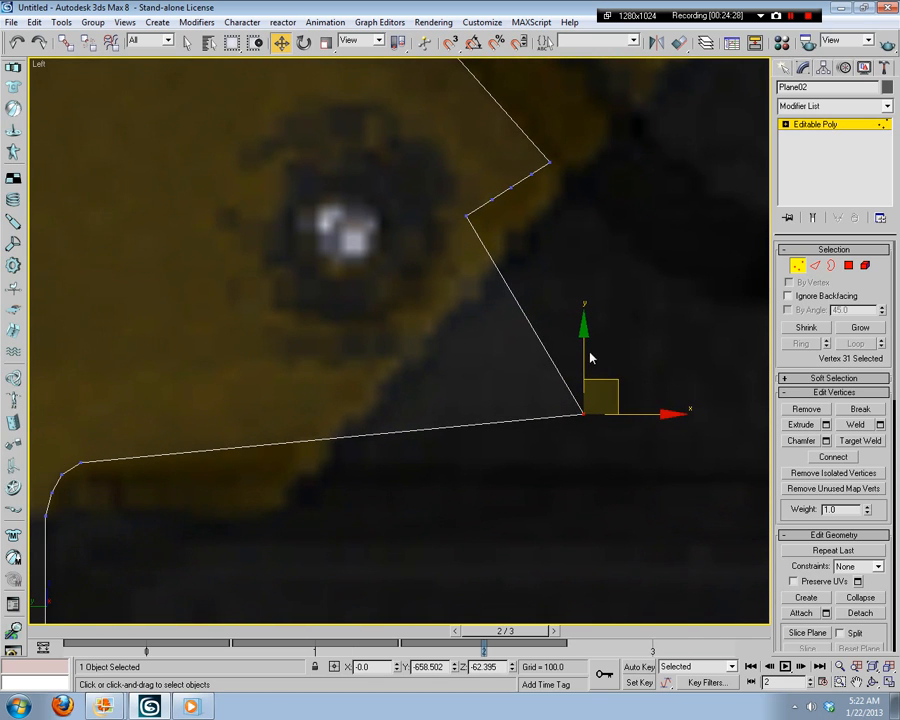
# Step: Level the lower outer vertex with the top vertex of the small curved step by setting its Z to -65.676
pyautogui.click(83, 462)
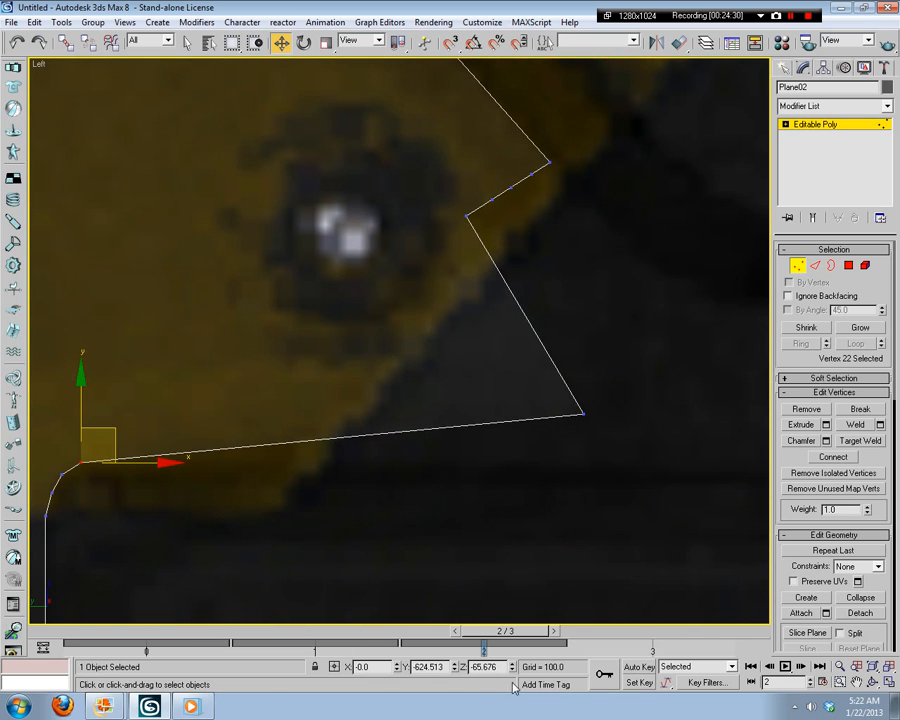
pyautogui.moveTo(498, 667); pyautogui.dragTo(141, 573)
pyautogui.click(582, 413)
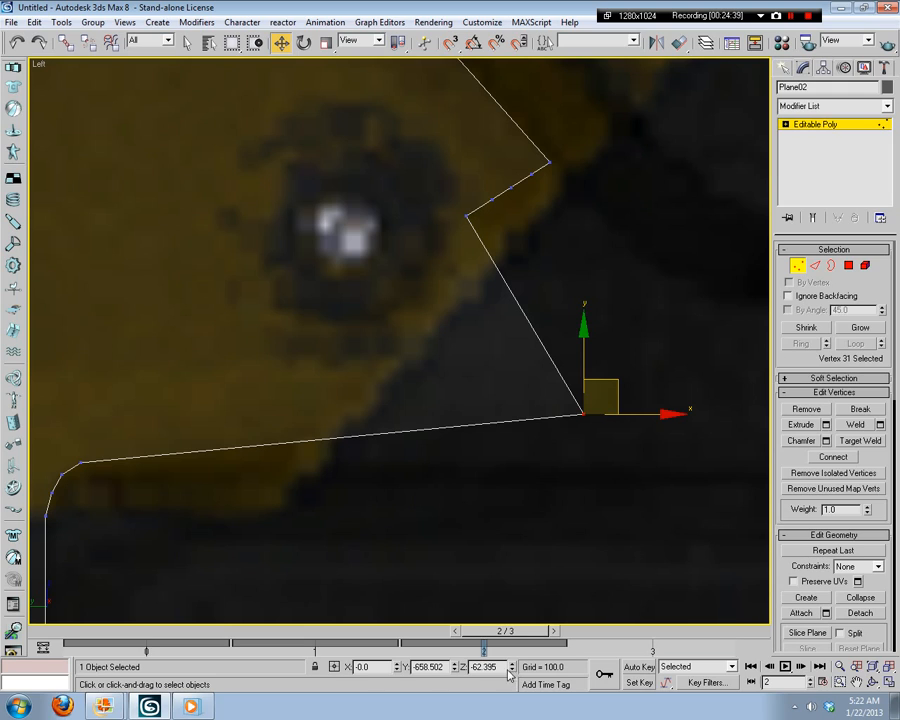
pyautogui.moveTo(502, 669); pyautogui.dragTo(2, 678)
pyautogui.write('-65.676')
pyautogui.press('Return')
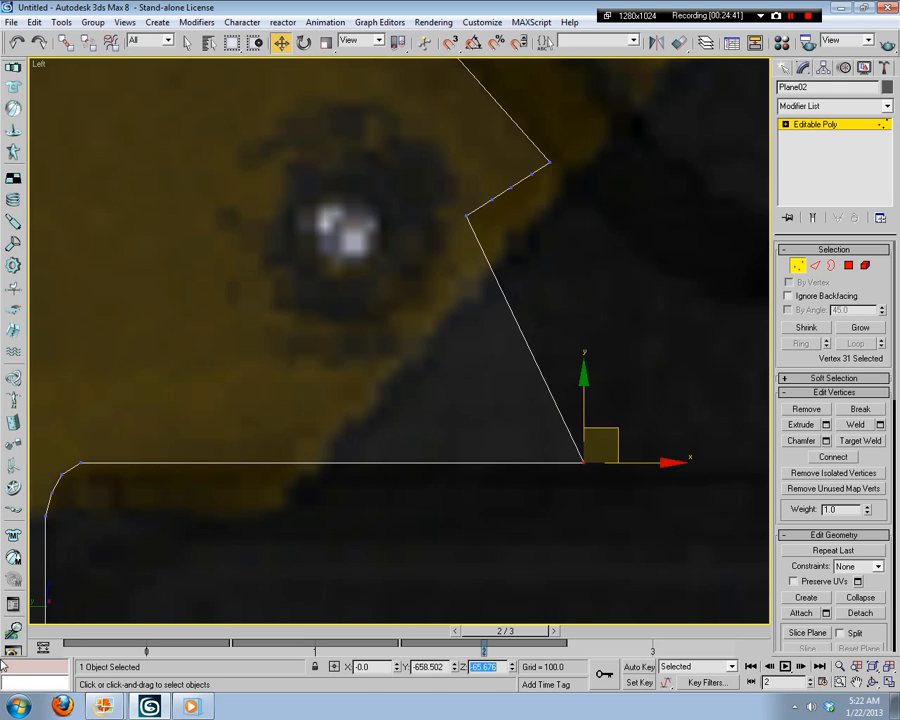
# Step: Move the inserted vertex nearest the bevel's end down and outward so the outline continues the bevel's diagonal past the screw
pyautogui.click(585, 560)
pyautogui.moveTo(547, 543); pyautogui.dragTo(304, 543, button='middle')
pyautogui.scroll(1, 444, 414)
pyautogui.moveTo(338, 222); pyautogui.dragTo(457, 342, button='middle')
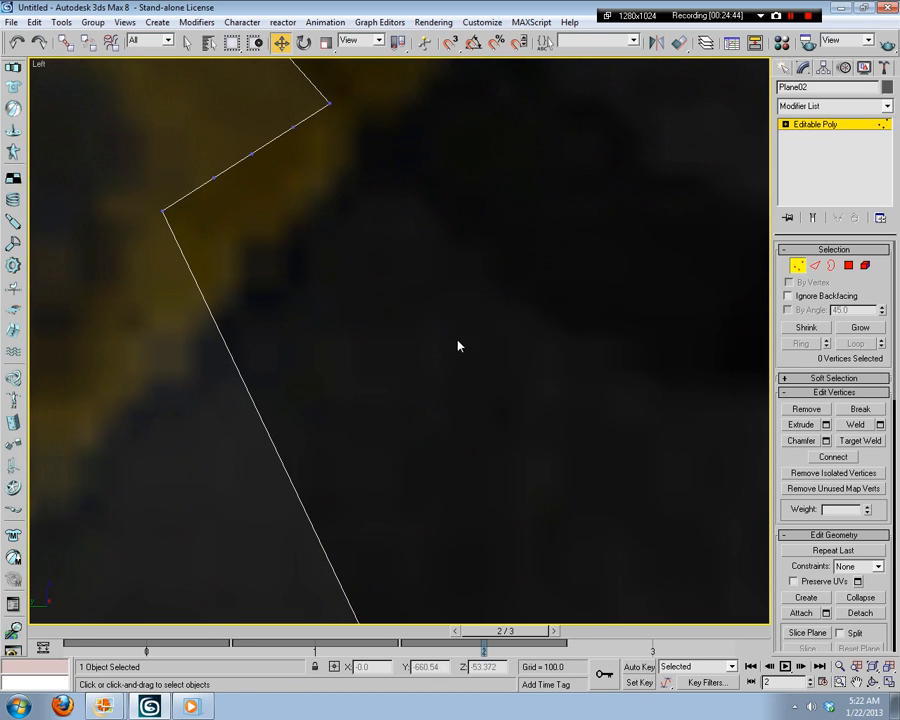
pyautogui.click(291, 129)
pyautogui.moveTo(310, 100); pyautogui.dragTo(446, 175)
pyautogui.click(315, 181)
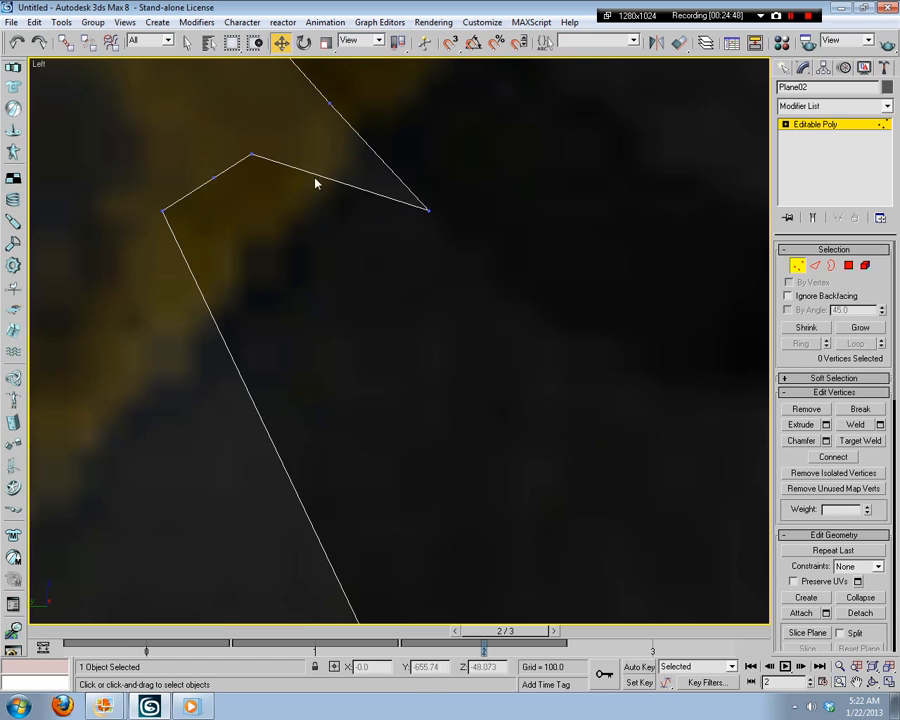
# Step: Move the next three inserted vertices down and outward in sequence to rough out the concave curve below the bevel
pyautogui.moveTo(287, 148); pyautogui.dragTo(240, 176)
pyautogui.moveTo(275, 125); pyautogui.dragTo(539, 257)
pyautogui.moveTo(237, 160); pyautogui.dragTo(693, 326)
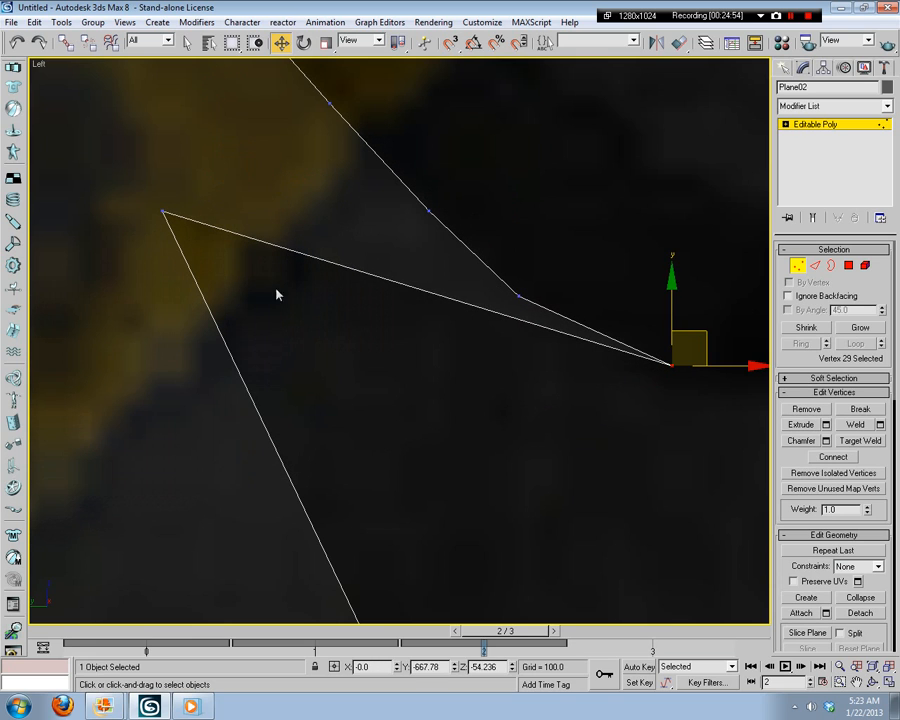
pyautogui.click(138, 220)
pyautogui.click(163, 212)
pyautogui.moveTo(177, 187); pyautogui.dragTo(719, 478)
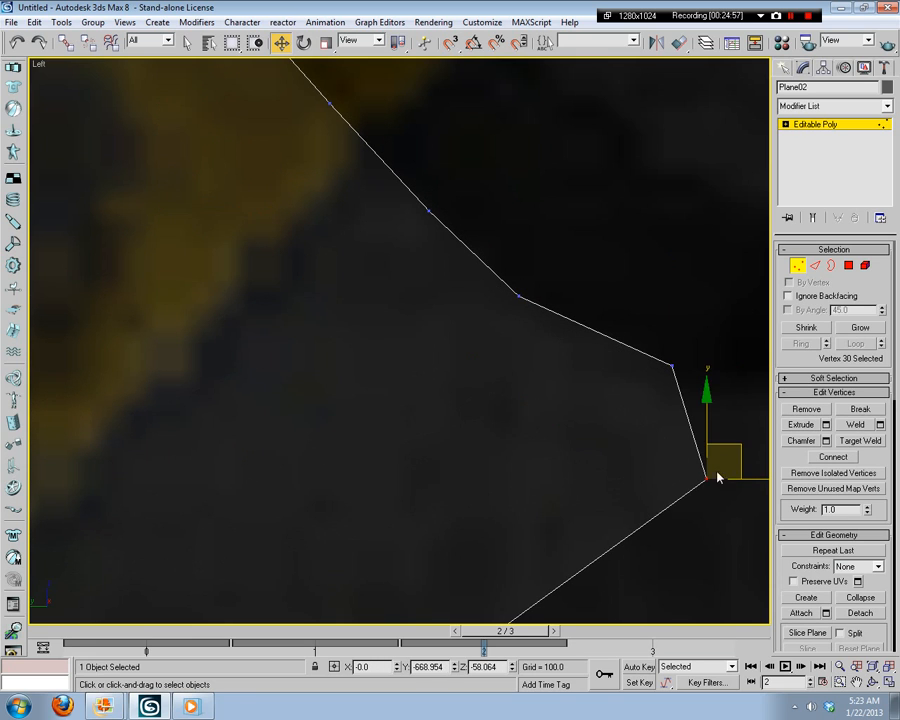
# Step: Move the outermost of these curve vertices up and outward onto the lower edge of the dark horizontal groove
pyautogui.moveTo(719, 478); pyautogui.dragTo(428, 526, button='middle')
pyautogui.scroll(-5, 485, 498)
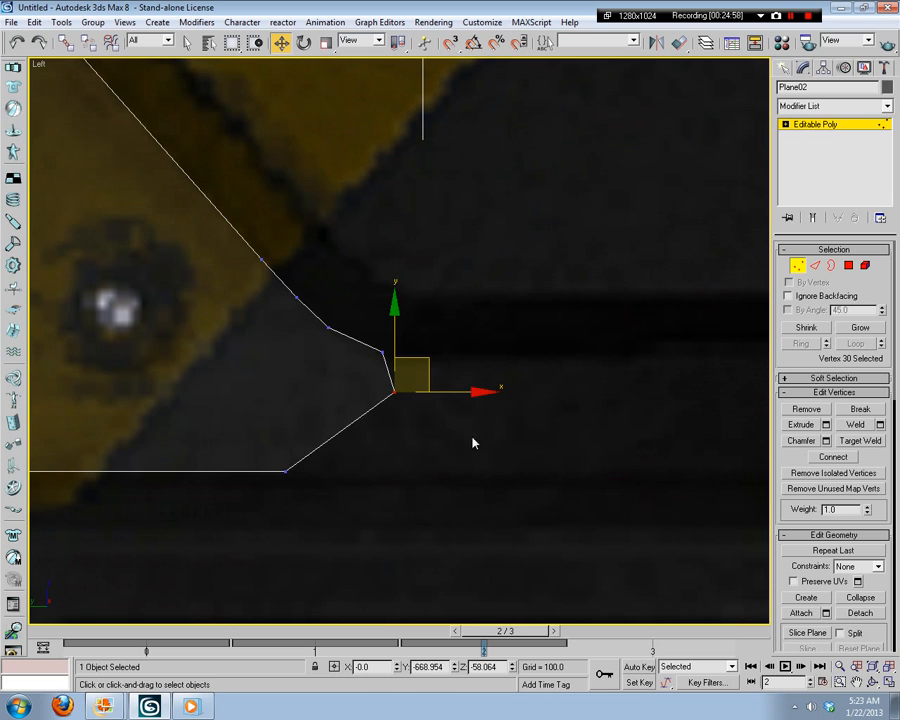
pyautogui.scroll(4, 452, 390)
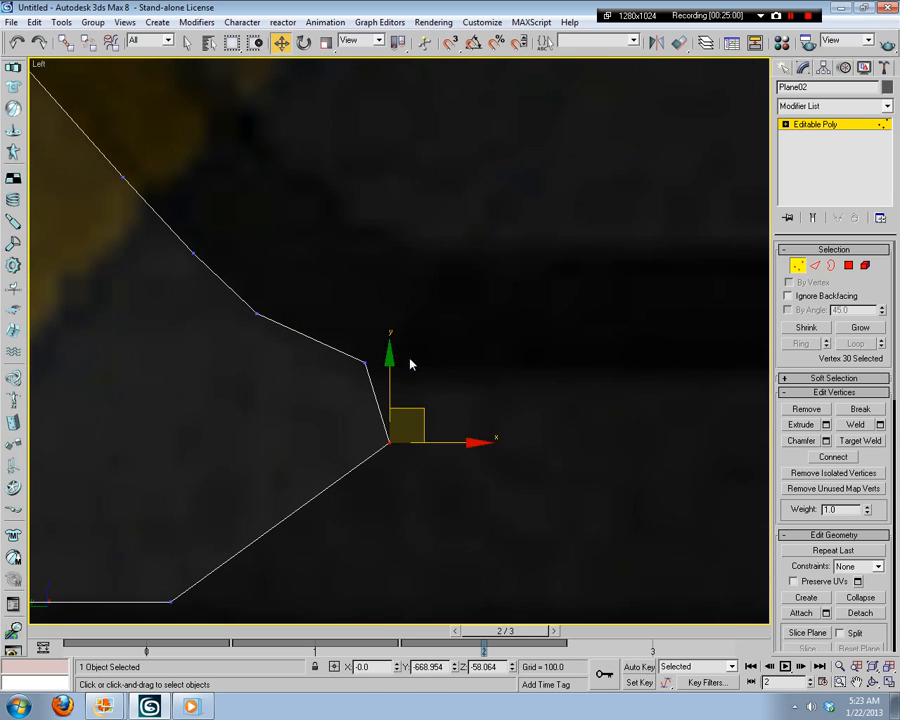
pyautogui.moveTo(525, 400); pyautogui.dragTo(526, 402)
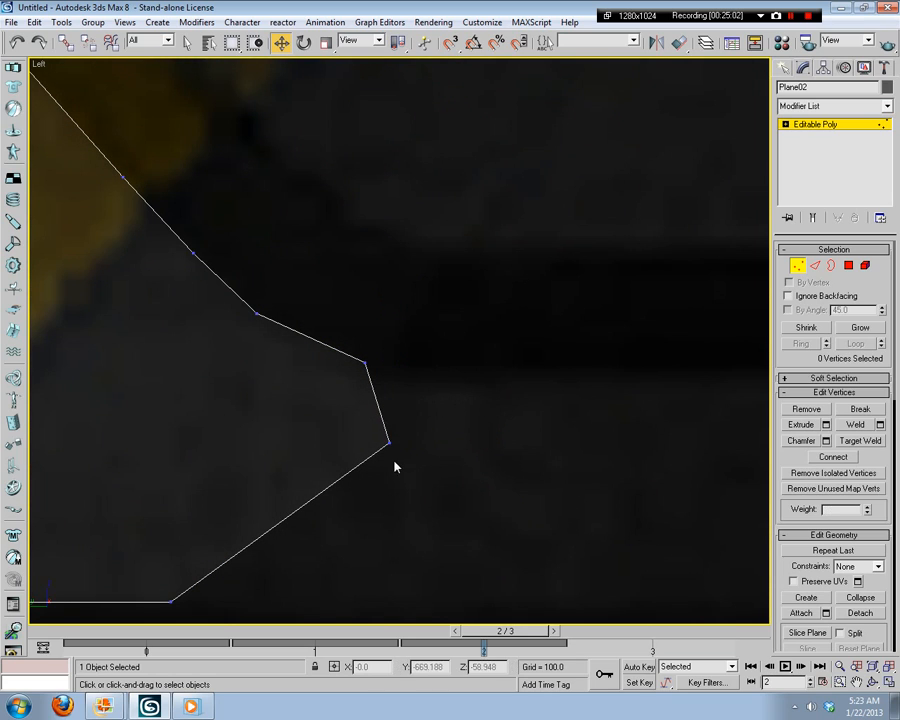
pyautogui.moveTo(434, 428); pyautogui.dragTo(371, 446)
pyautogui.moveTo(407, 412); pyautogui.dragTo(520, 345)
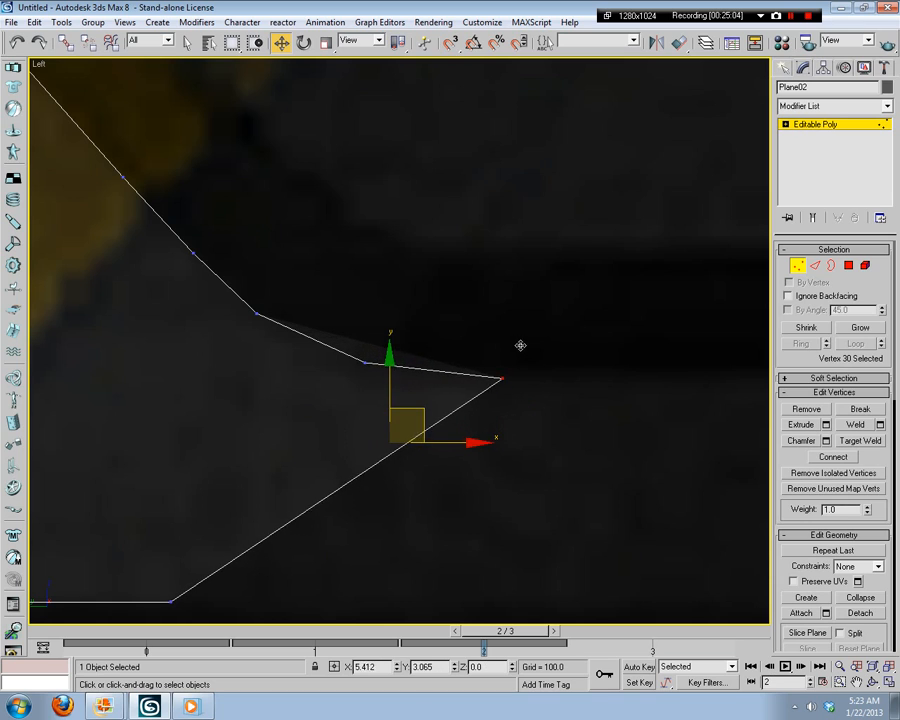
pyautogui.click(398, 409)
# Step: Reposition the curve's first three vertices down and outward to smooth the transition from the bevel into the groove's lower edge
pyautogui.moveTo(200, 360); pyautogui.dragTo(291, 456, button='middle')
pyautogui.scroll(2, 293, 453)
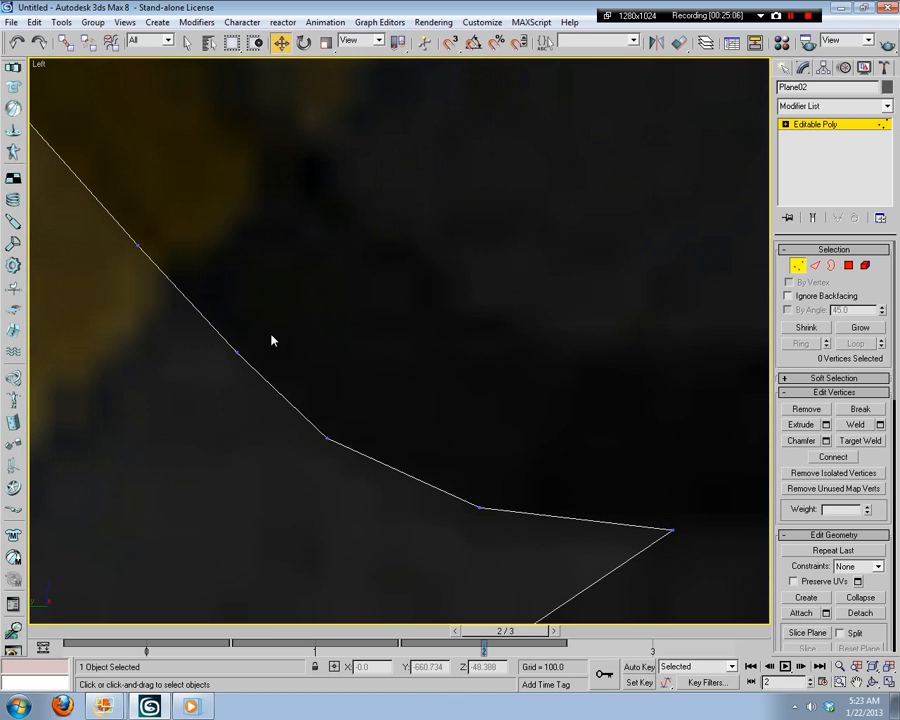
pyautogui.click(240, 355)
pyautogui.moveTo(240, 355); pyautogui.dragTo(317, 375)
pyautogui.click(390, 442)
pyautogui.moveTo(394, 464); pyautogui.dragTo(380, 410, button='middle')
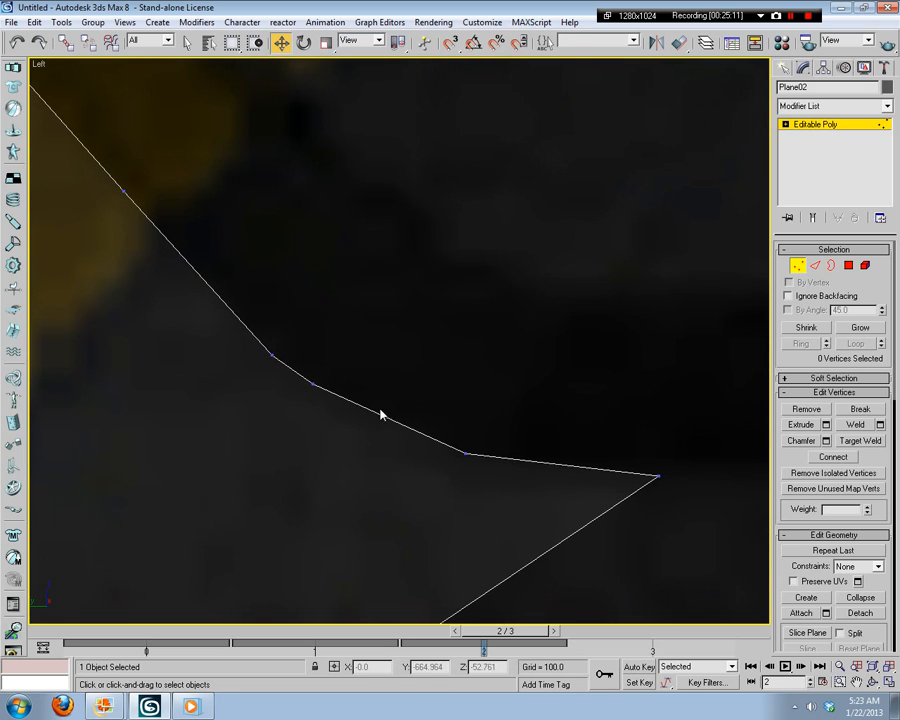
pyautogui.moveTo(345, 371); pyautogui.dragTo(377, 391)
pyautogui.click(528, 432)
pyautogui.click(466, 453)
pyautogui.moveTo(500, 418); pyautogui.dragTo(504, 436)
pyautogui.click(536, 424)
pyautogui.moveTo(536, 424); pyautogui.dragTo(305, 450, button='middle')
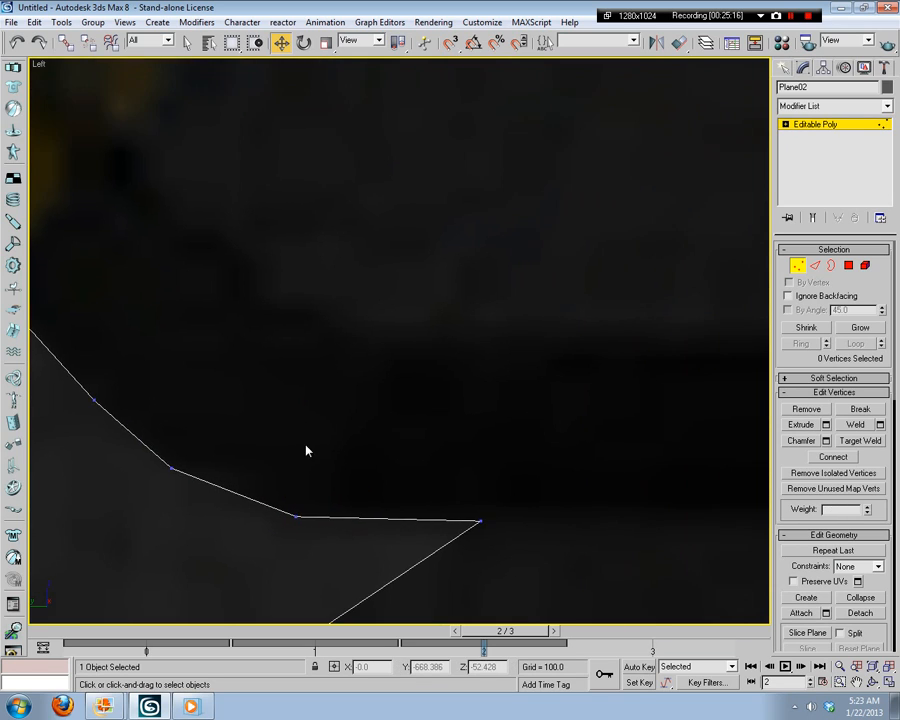
# Step: Remove the redundant vertex on the straight bevel just above the start of the curve
pyautogui.scroll(-4, 466, 470)
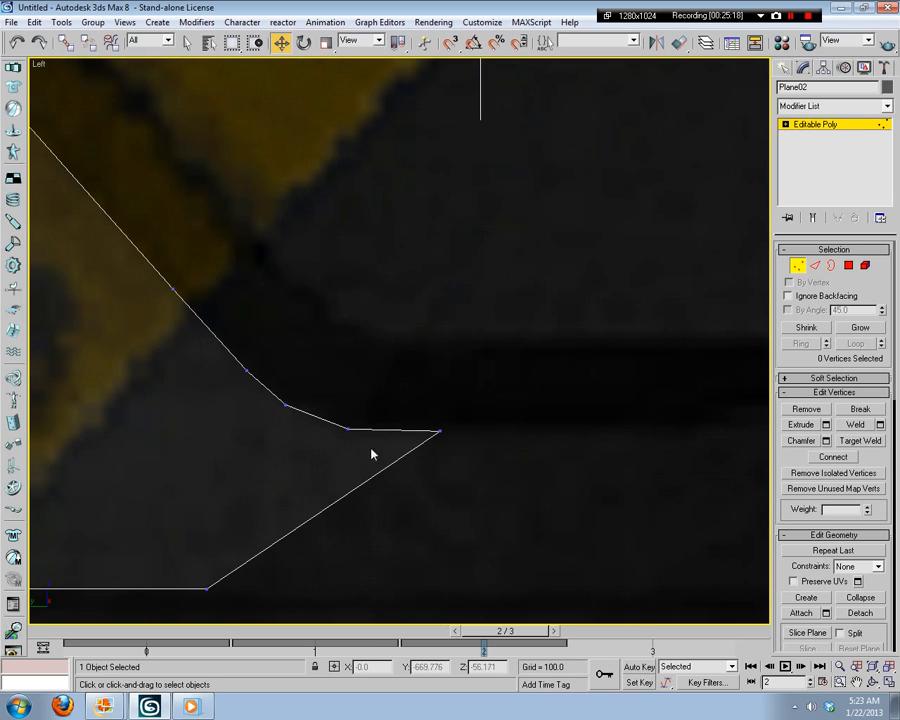
pyautogui.moveTo(228, 462); pyautogui.dragTo(296, 498, button='middle')
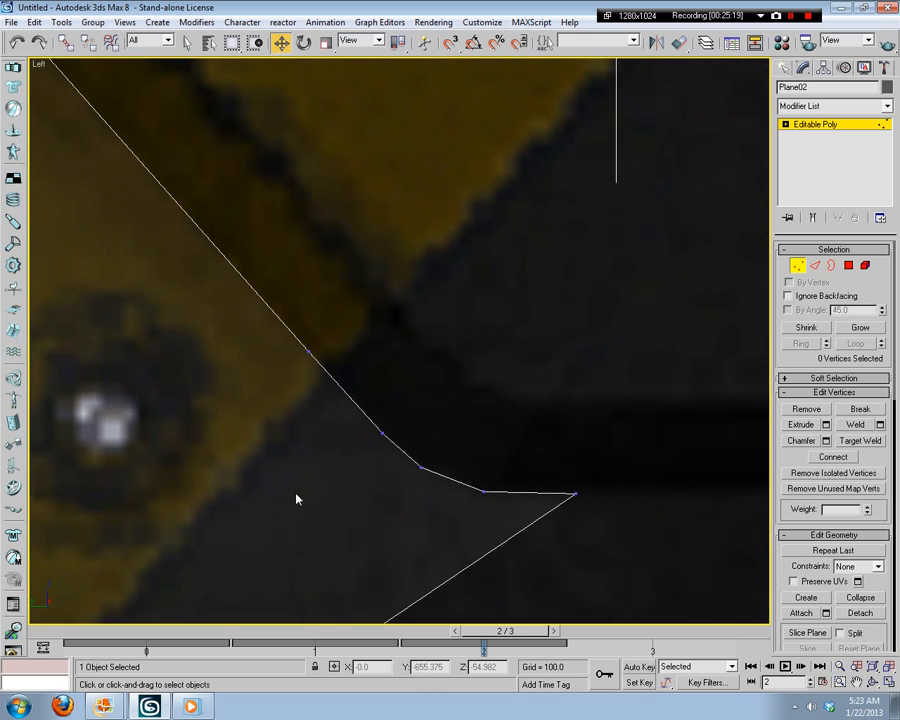
pyautogui.click(310, 351)
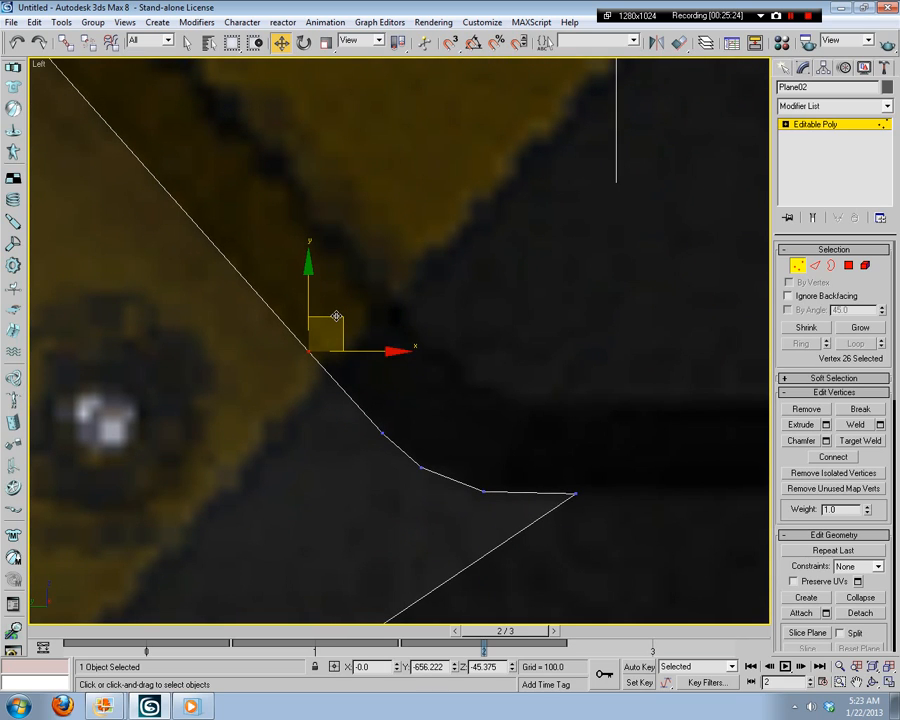
pyautogui.click(699, 393)
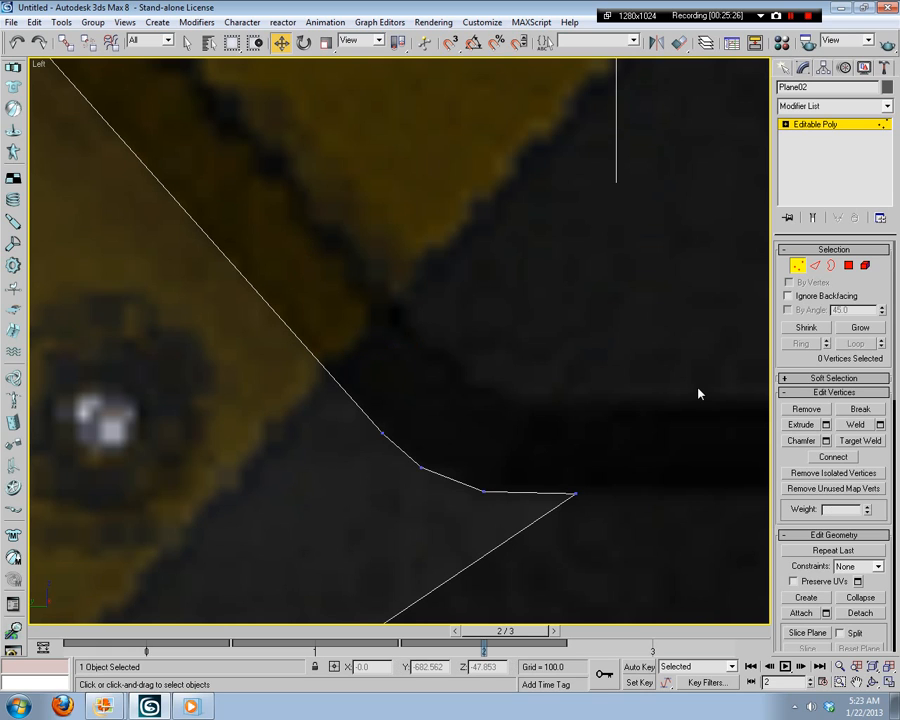
# Step: Insert one vertex midway along the edge between the curve's second and third vertices
pyautogui.moveTo(555, 512); pyautogui.dragTo(433, 380, button='middle')
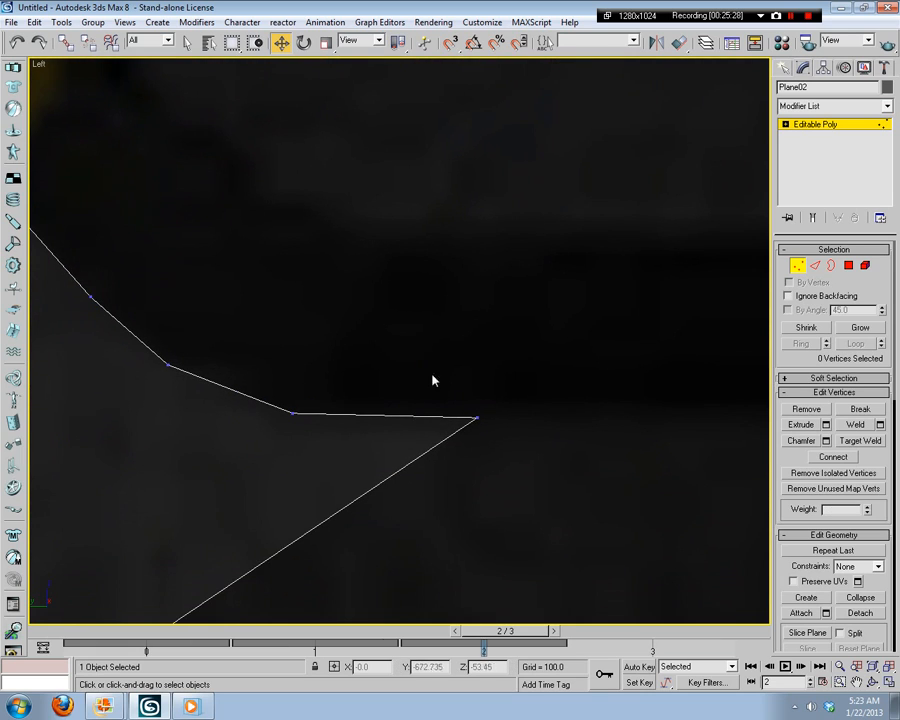
pyautogui.click(815, 265)
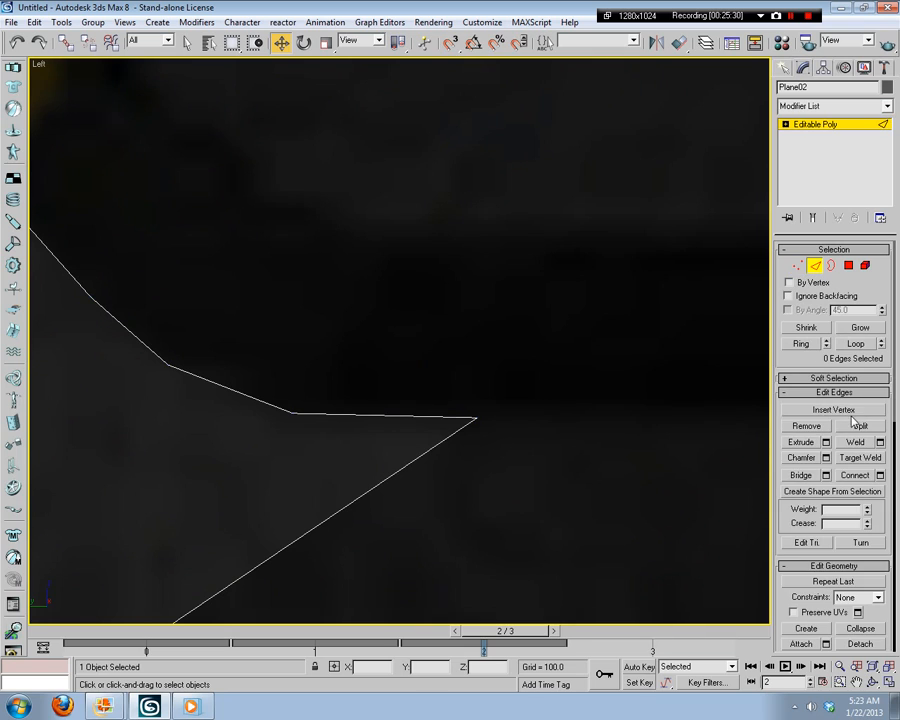
pyautogui.click(834, 410)
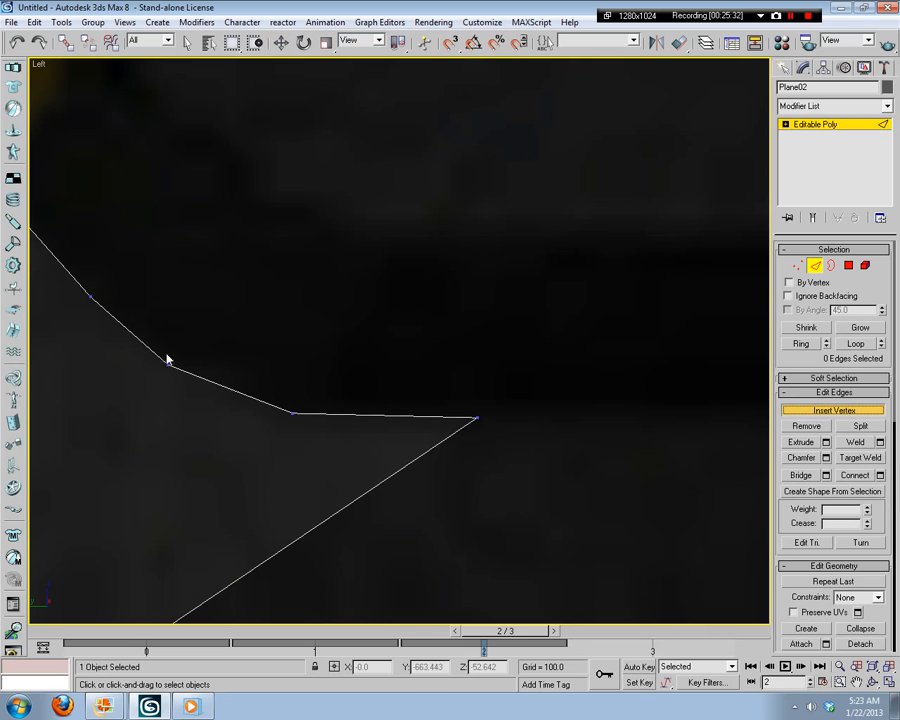
pyautogui.click(229, 388)
pyautogui.click(800, 266)
# Step: Shift the curve's last vertex outward along the groove edge and lower the newly inserted vertex to round the curve
pyautogui.press('w')
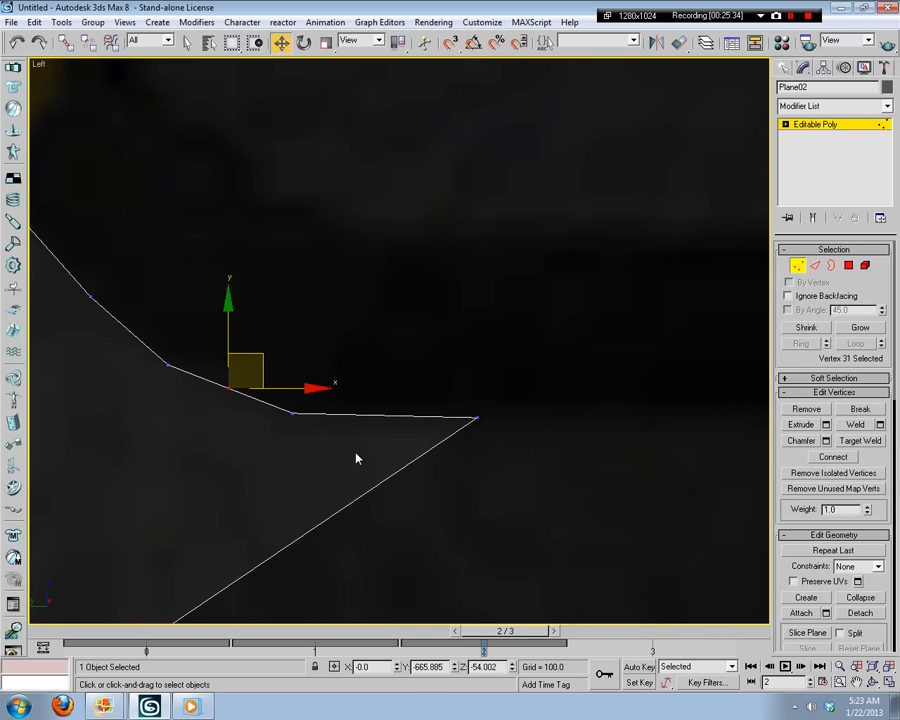
pyautogui.moveTo(235, 378); pyautogui.dragTo(299, 402)
pyautogui.moveTo(261, 348)
pyautogui.mouseDown()
pyautogui.moveTo(166, 420)
pyautogui.moveTo(256, 358)
pyautogui.moveTo(259, 367)
pyautogui.mouseUp()
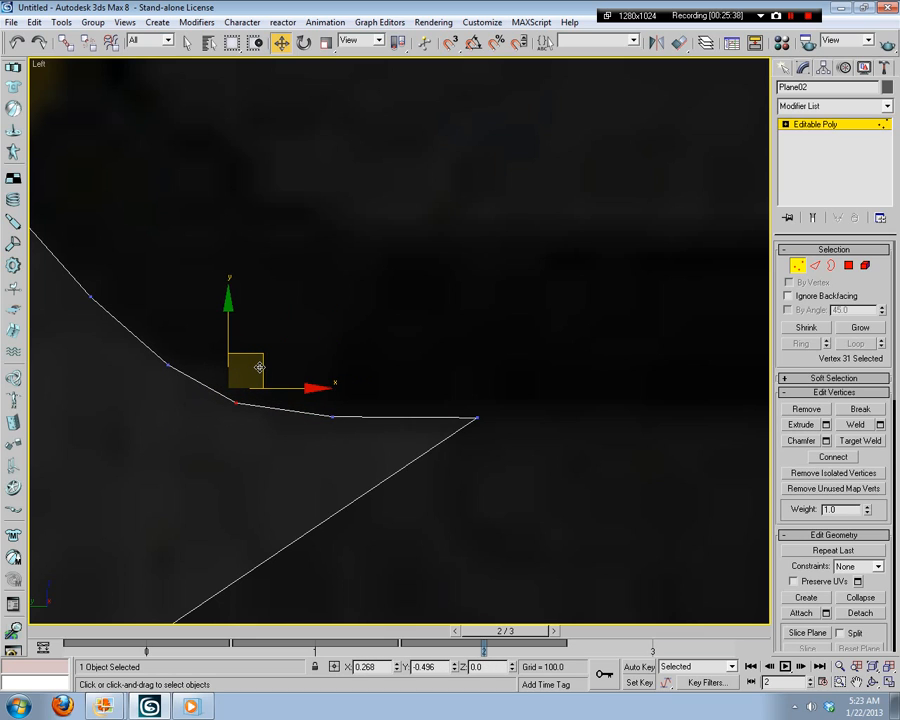
pyautogui.click(326, 356)
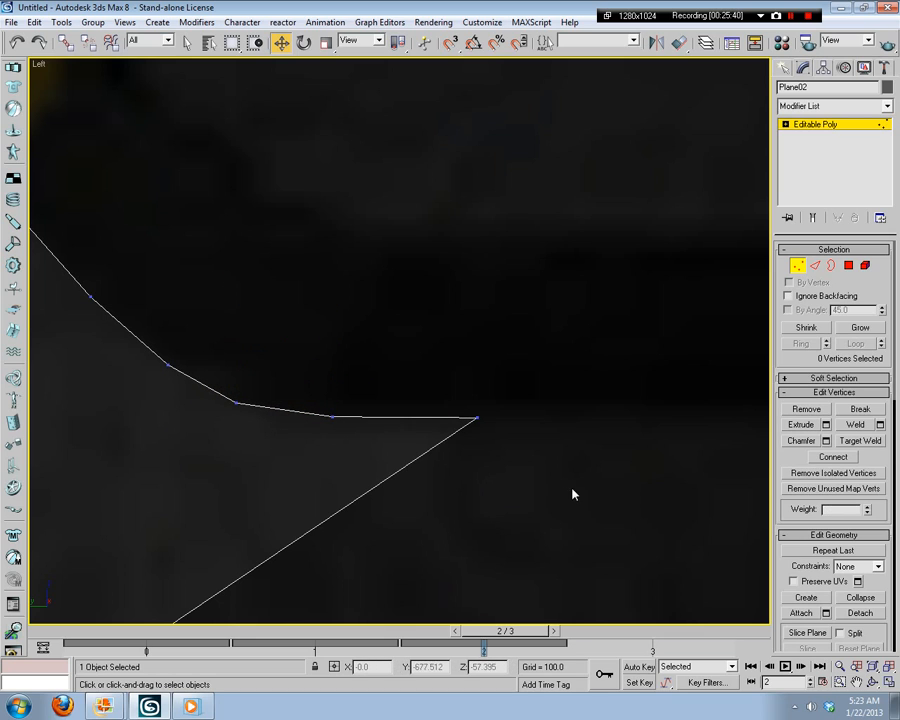
# Step: Examine the traced outline around the whole panel against the reference image, including its rounded corners and lower steps
pyautogui.scroll(-3, 392, 463)
pyautogui.moveTo(314, 437); pyautogui.dragTo(494, 465, button='middle')
pyautogui.moveTo(342, 406)
pyautogui.mouseDown(button='middle')
pyautogui.moveTo(374, 420)
pyautogui.moveTo(436, 505)
pyautogui.mouseUp(button='middle')
pyautogui.moveTo(213, 222); pyautogui.dragTo(430, 400, button='middle')
pyautogui.moveTo(278, 309)
pyautogui.mouseDown(button='middle')
pyautogui.moveTo(416, 405)
pyautogui.moveTo(480, 420)
pyautogui.mouseUp(button='middle')
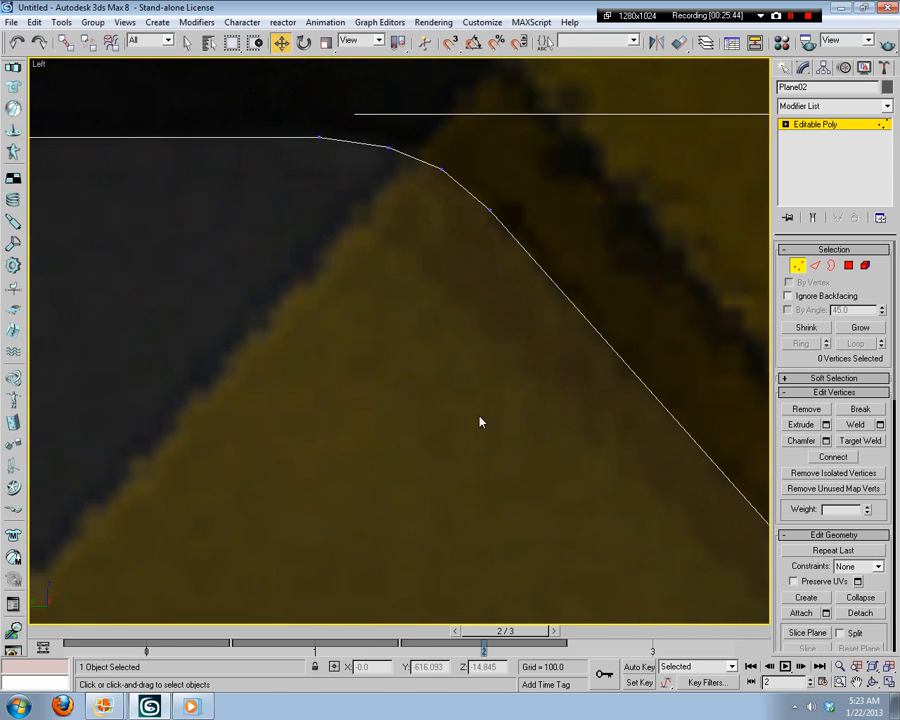
pyautogui.moveTo(229, 306)
pyautogui.mouseDown(button='middle')
pyautogui.moveTo(404, 352)
pyautogui.moveTo(560, 372)
pyautogui.mouseUp(button='middle')
pyautogui.scroll(-2, 402, 407)
pyautogui.scroll(-1, 402, 407)
pyautogui.moveTo(372, 398); pyautogui.dragTo(620, 386, button='middle')
pyautogui.moveTo(283, 420); pyautogui.dragTo(645, 404, button='middle')
pyautogui.moveTo(312, 444); pyautogui.dragTo(581, 448, button='middle')
pyautogui.moveTo(342, 463); pyautogui.dragTo(487, 457, button='middle')
pyautogui.scroll(-6, 538, 483)
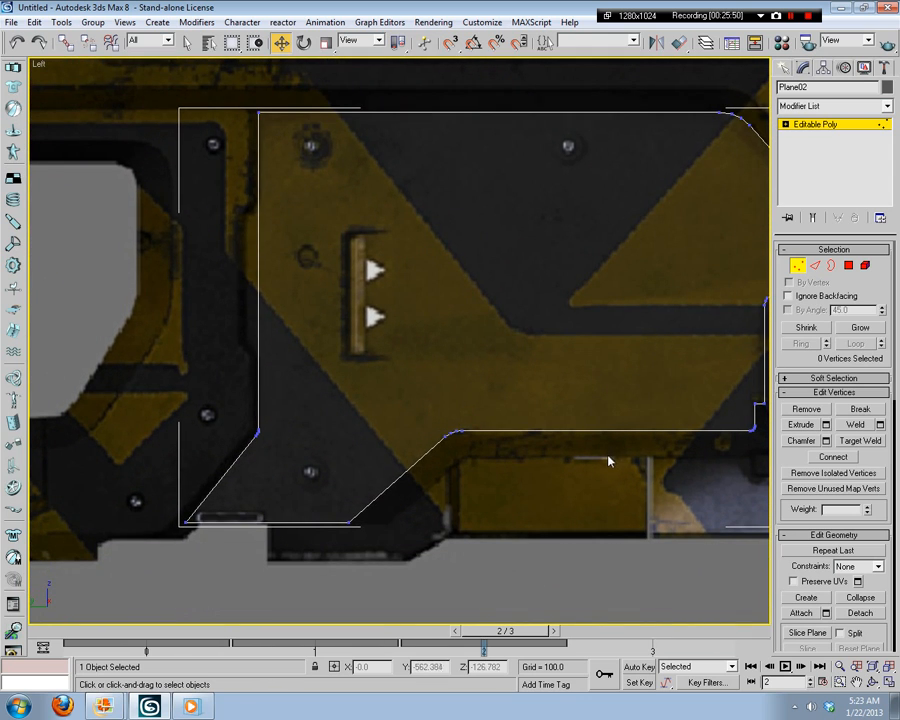
# Step: Move the panel's lower outer corner vertex horizontally outward, well past the end vertex on the groove's lower edge
pyautogui.scroll(8, 651, 489)
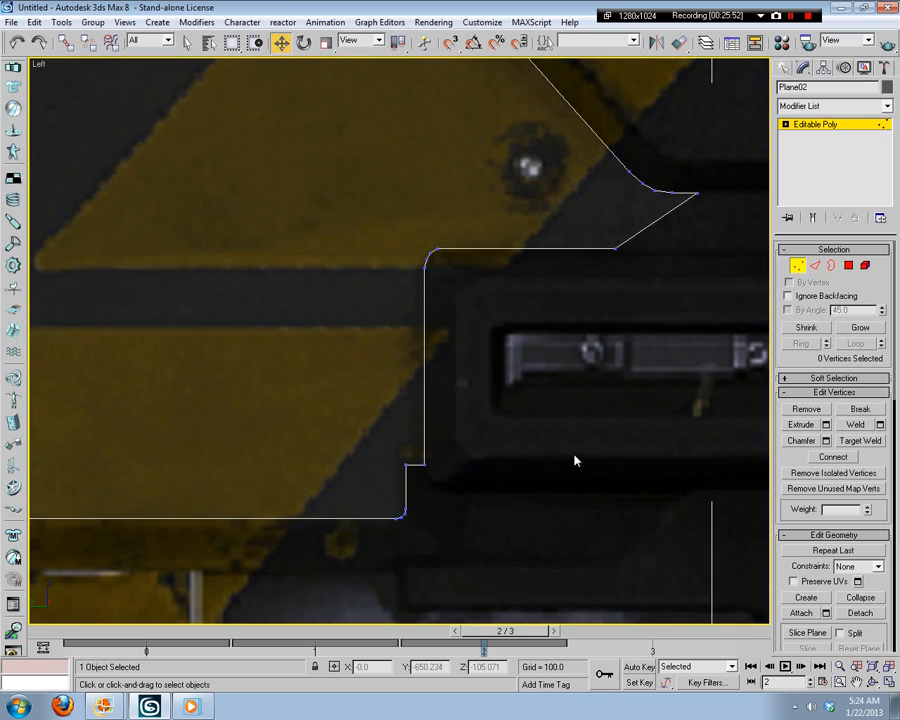
pyautogui.scroll(3, 584, 464)
pyautogui.moveTo(536, 390); pyautogui.dragTo(414, 456, button='middle')
pyautogui.moveTo(560, 305); pyautogui.dragTo(445, 397, button='middle')
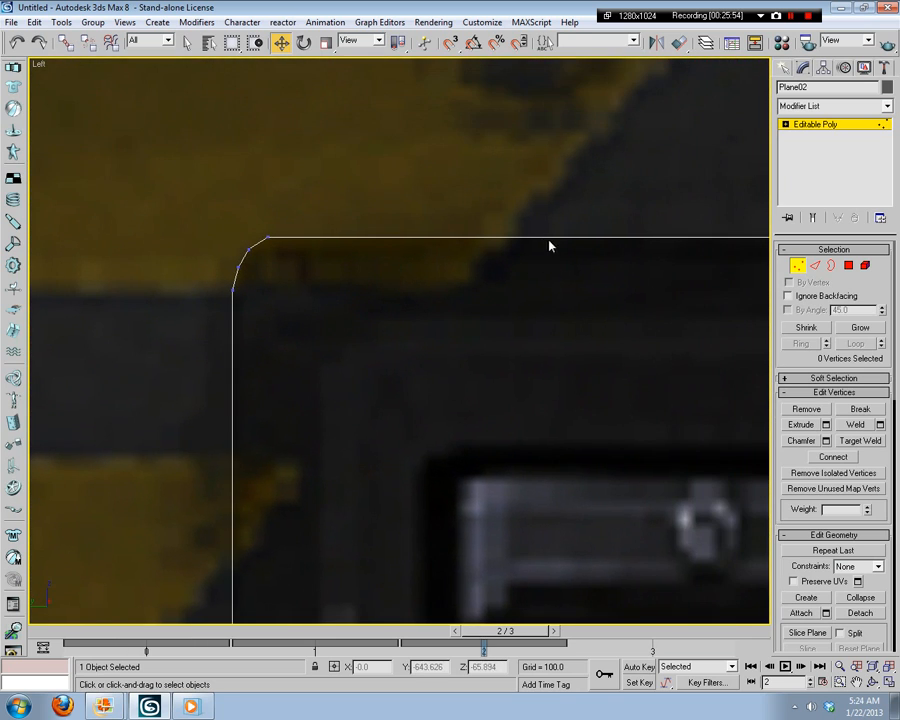
pyautogui.moveTo(559, 263); pyautogui.dragTo(219, 316, button='middle')
pyautogui.moveTo(508, 264); pyautogui.dragTo(415, 304)
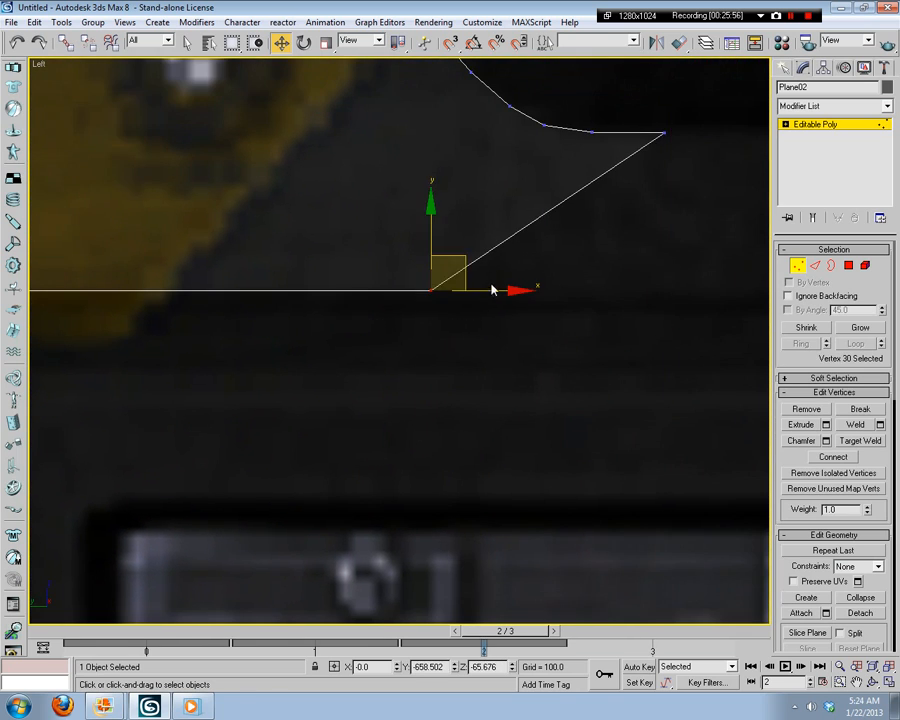
pyautogui.moveTo(493, 293); pyautogui.dragTo(663, 378)
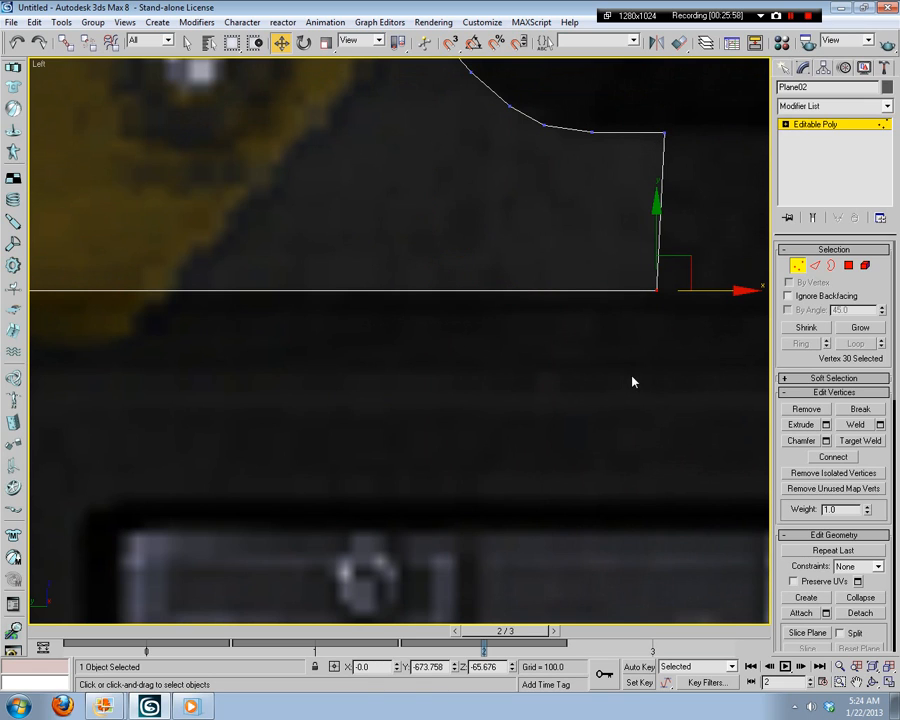
pyautogui.moveTo(632, 381); pyautogui.dragTo(420, 464, button='middle')
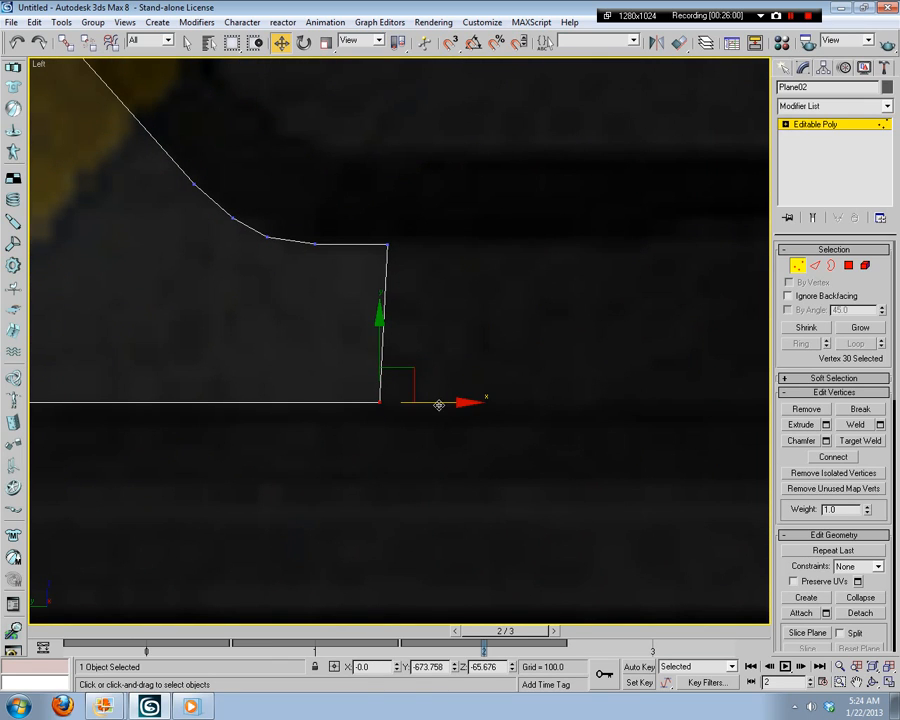
pyautogui.moveTo(438, 404); pyautogui.dragTo(693, 378)
pyautogui.click(663, 318)
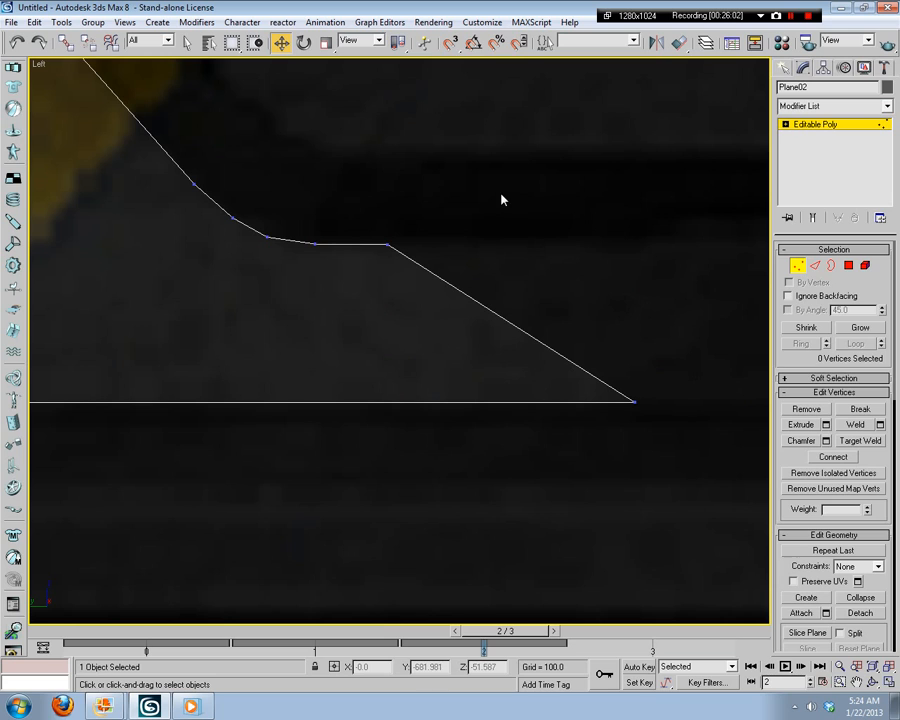
# Step: Level the outer end vertex on the groove edge with the curve's last vertex by setting its Z to -54.963
pyautogui.scroll(3, 400, 350)
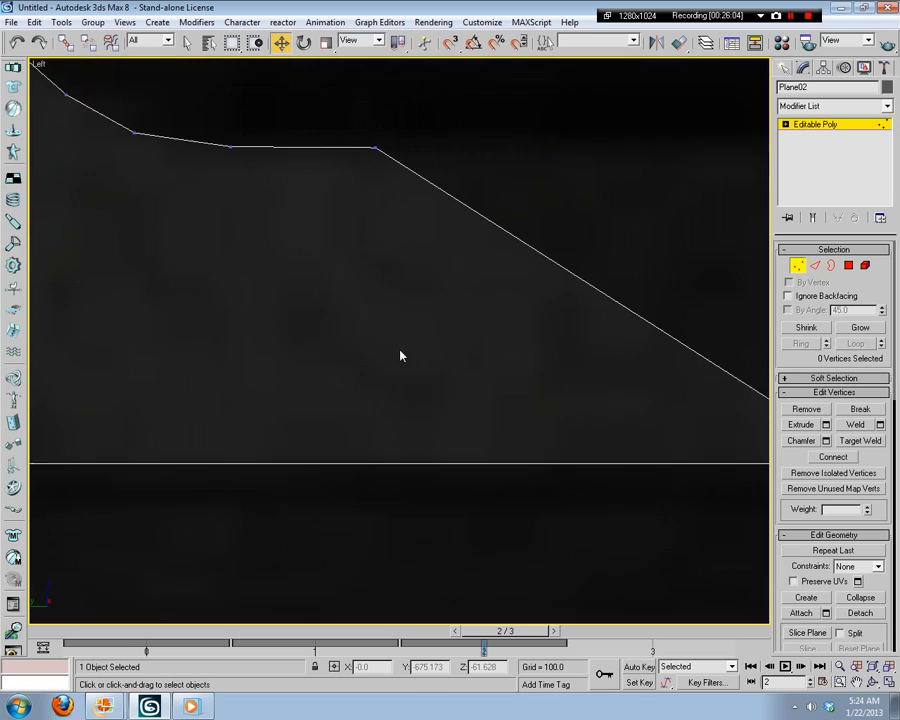
pyautogui.moveTo(401, 296); pyautogui.dragTo(479, 560, button='middle')
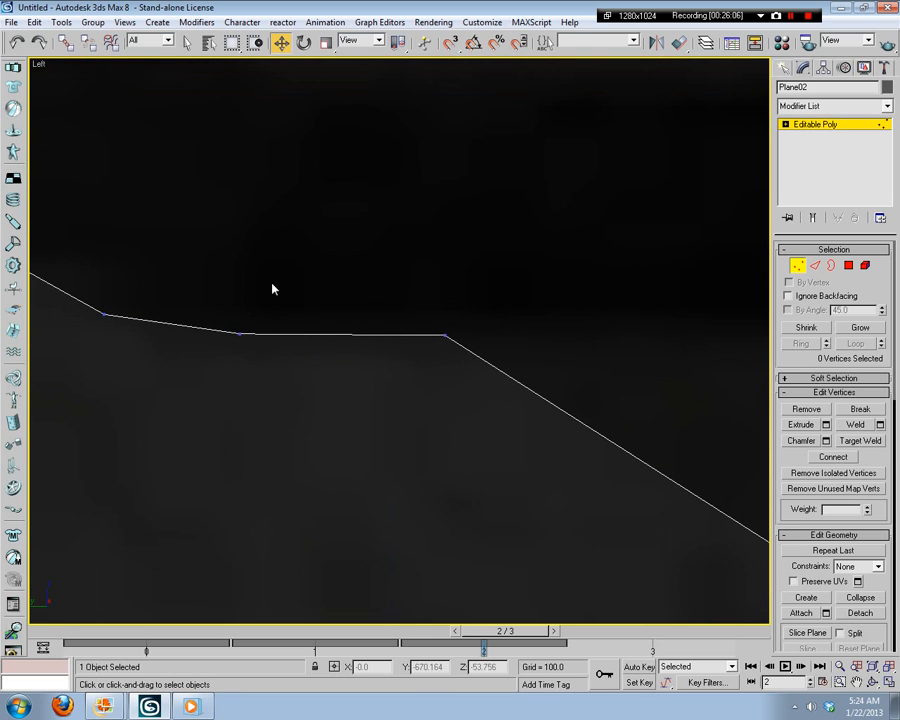
pyautogui.click(238, 333)
pyautogui.moveTo(497, 667); pyautogui.dragTo(3, 703)
pyautogui.hotkey('ctrl', 'c')
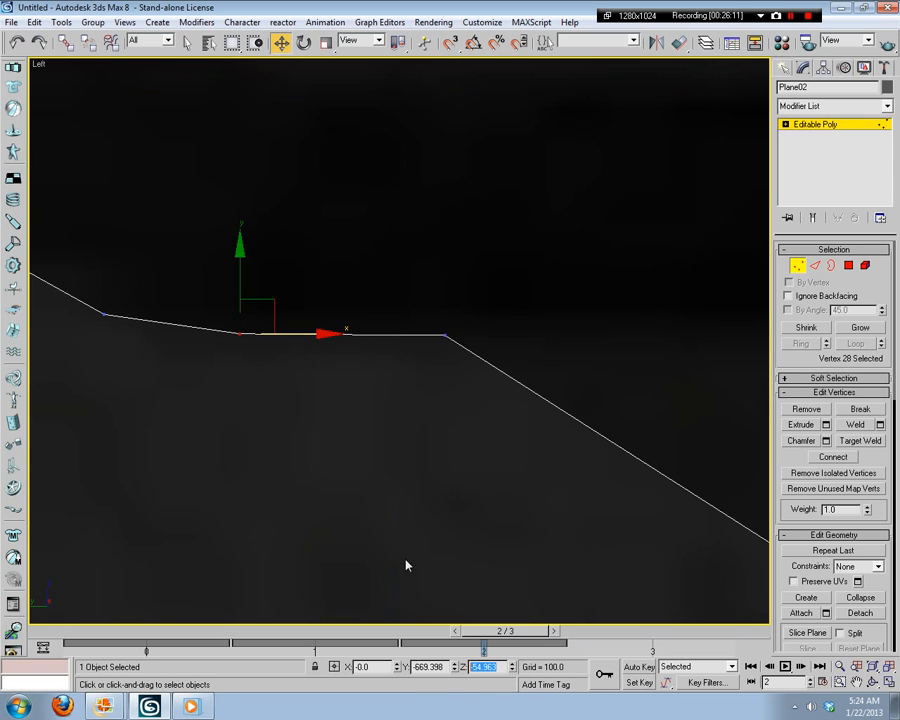
pyautogui.click(445, 335)
pyautogui.moveTo(498, 667); pyautogui.dragTo(207, 708)
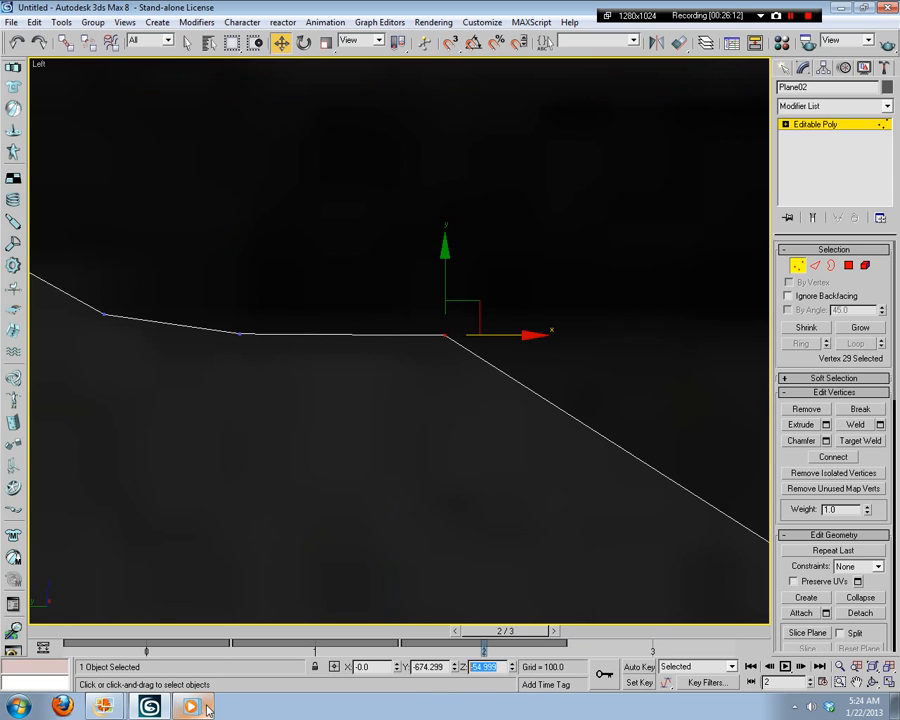
pyautogui.hotkey('ctrl', 'v')
pyautogui.press('Return')
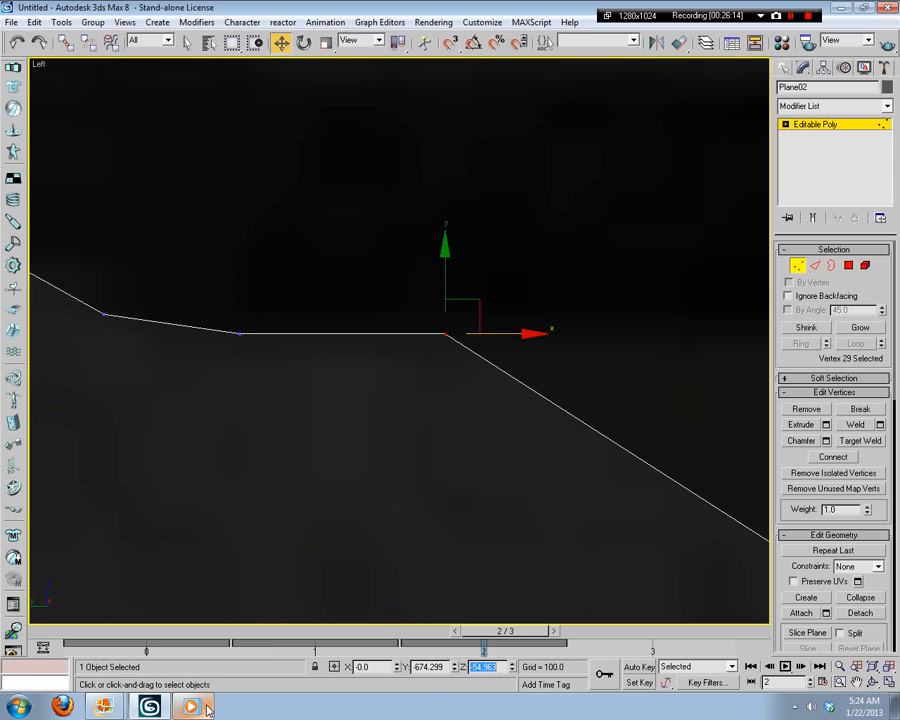
pyautogui.click(404, 424)
pyautogui.moveTo(532, 490); pyautogui.dragTo(397, 515, button='middle')
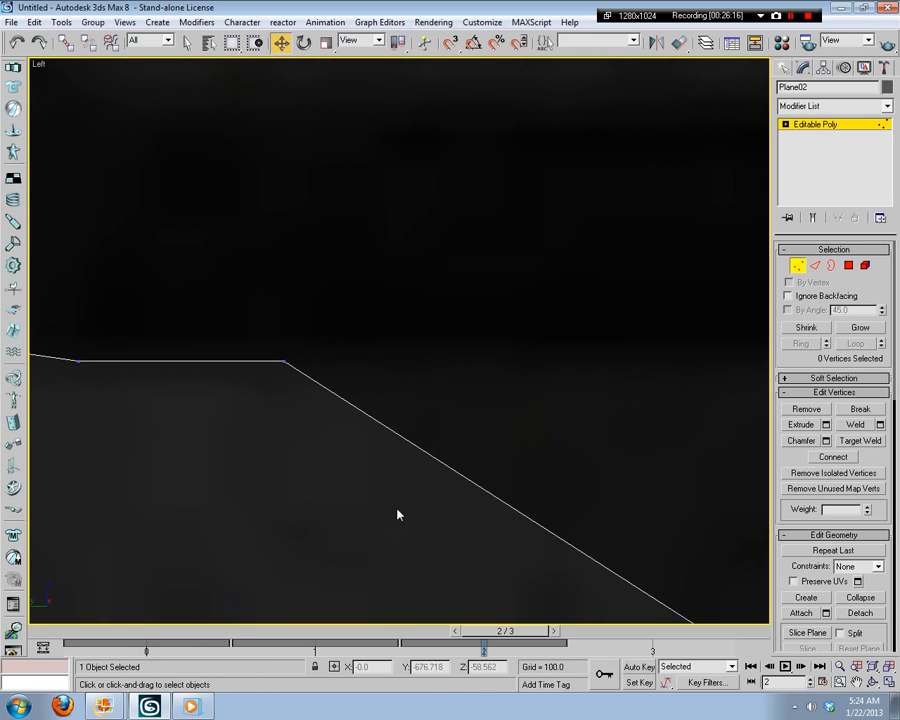
# Step: Move the end vertex on the groove's lower edge horizontally outward until it sits above the panel's lower outer corner vertex
pyautogui.moveTo(390, 325); pyautogui.dragTo(120, 423)
pyautogui.moveTo(330, 428); pyautogui.dragTo(241, 368, button='middle')
pyautogui.scroll(-3, 307, 337)
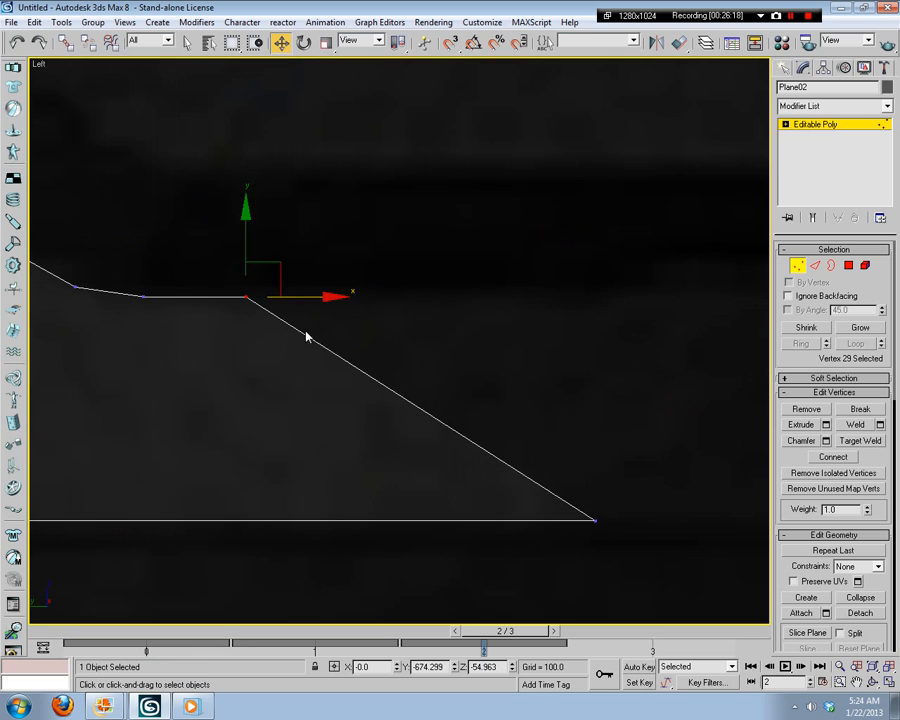
pyautogui.moveTo(307, 297); pyautogui.dragTo(655, 297)
pyautogui.click(669, 400)
pyautogui.moveTo(669, 400); pyautogui.dragTo(247, 251, button='middle')
pyautogui.moveTo(213, 138); pyautogui.dragTo(153, 172)
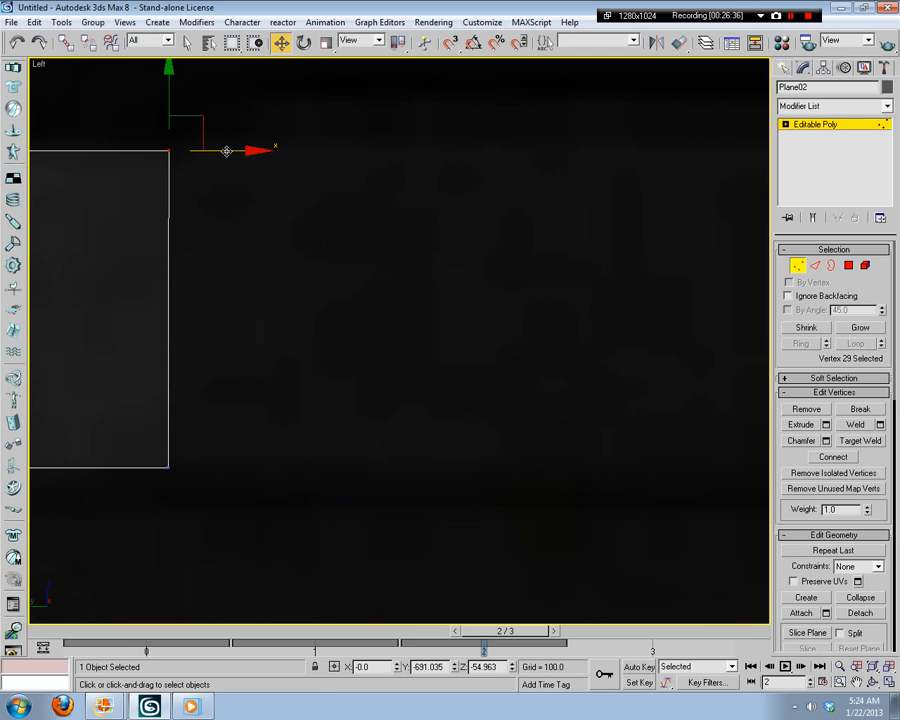
pyautogui.moveTo(226, 151); pyautogui.dragTo(227, 151)
pyautogui.click(286, 341)
# Step: Align the lower outer corner vertex with the end vertex above it by setting its Y to -691.019
pyautogui.moveTo(333, 413); pyautogui.dragTo(491, 547, button='middle')
pyautogui.scroll(-3, 371, 495)
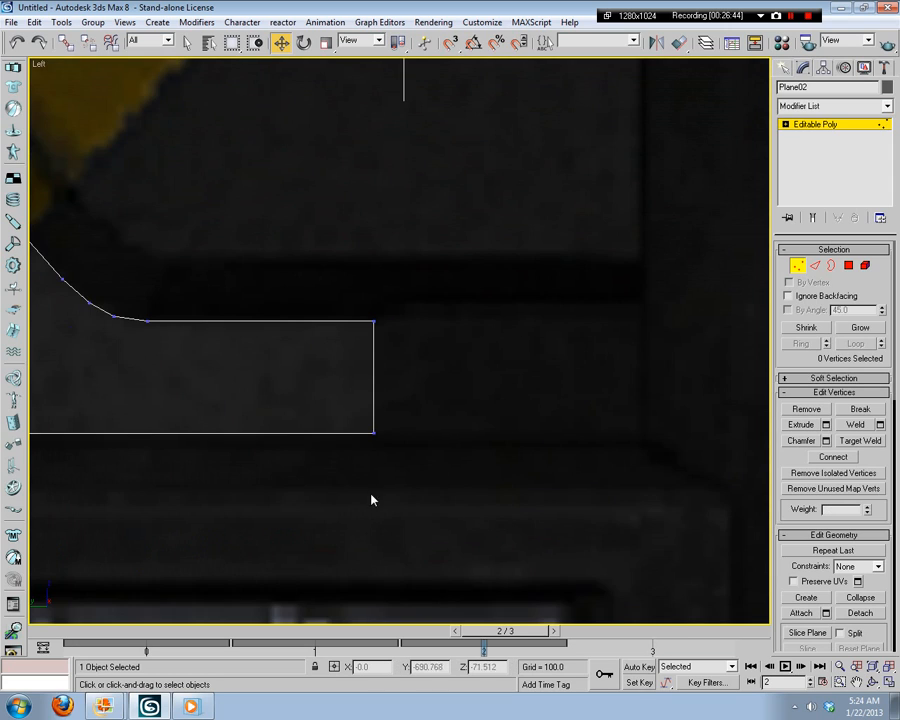
pyautogui.scroll(2, 437, 432)
pyautogui.scroll(1, 434, 420)
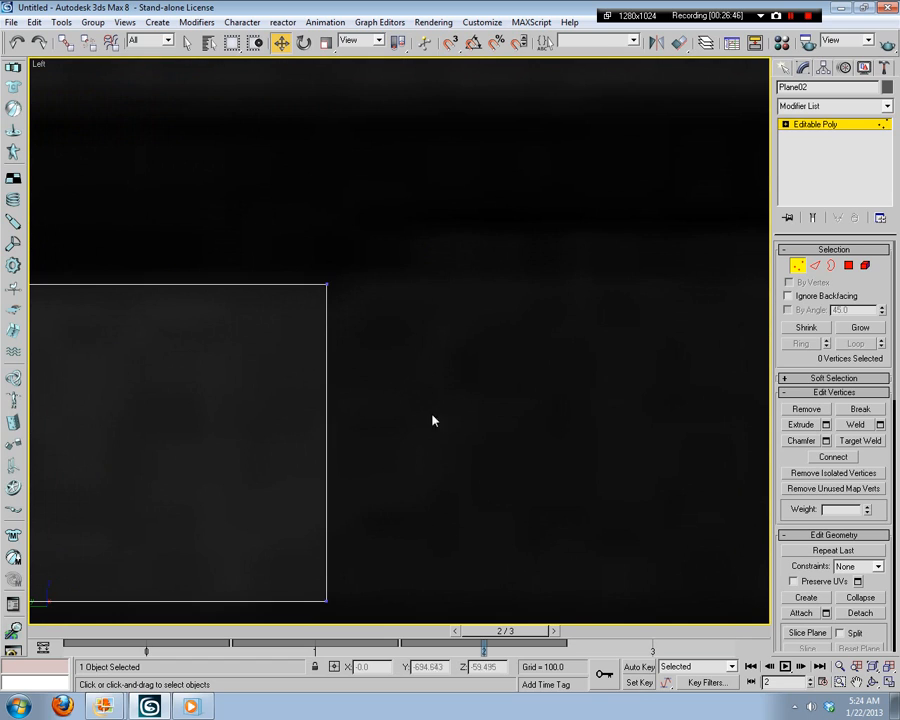
pyautogui.moveTo(423, 389); pyautogui.dragTo(392, 258, button='middle')
pyautogui.moveTo(336, 110); pyautogui.dragTo(265, 190)
pyautogui.moveTo(421, 260); pyautogui.dragTo(410, 346, button='middle')
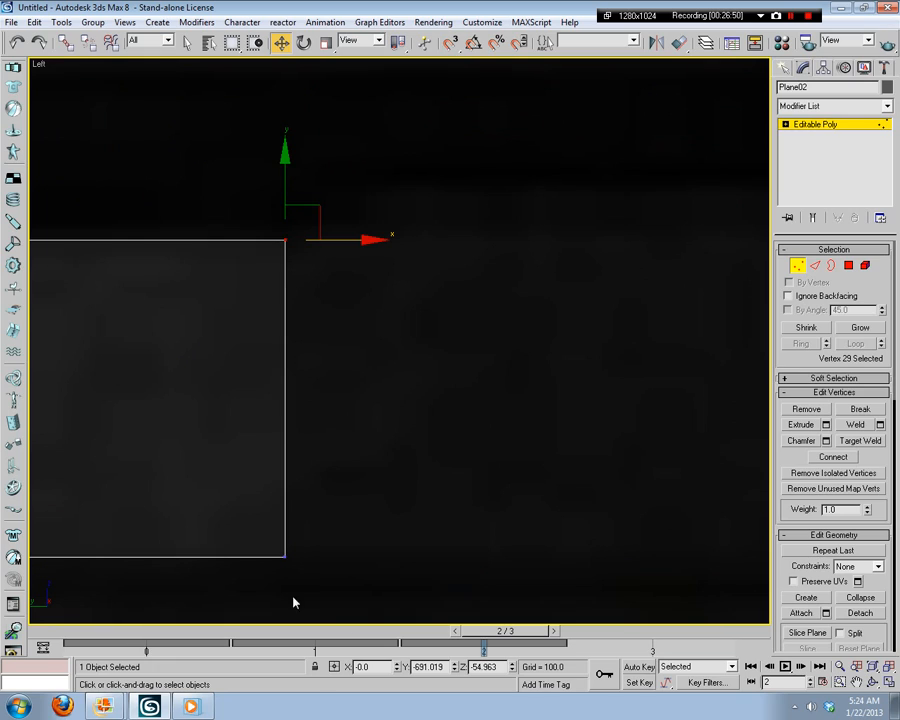
pyautogui.doubleClick(428, 666)
pyautogui.click(285, 555)
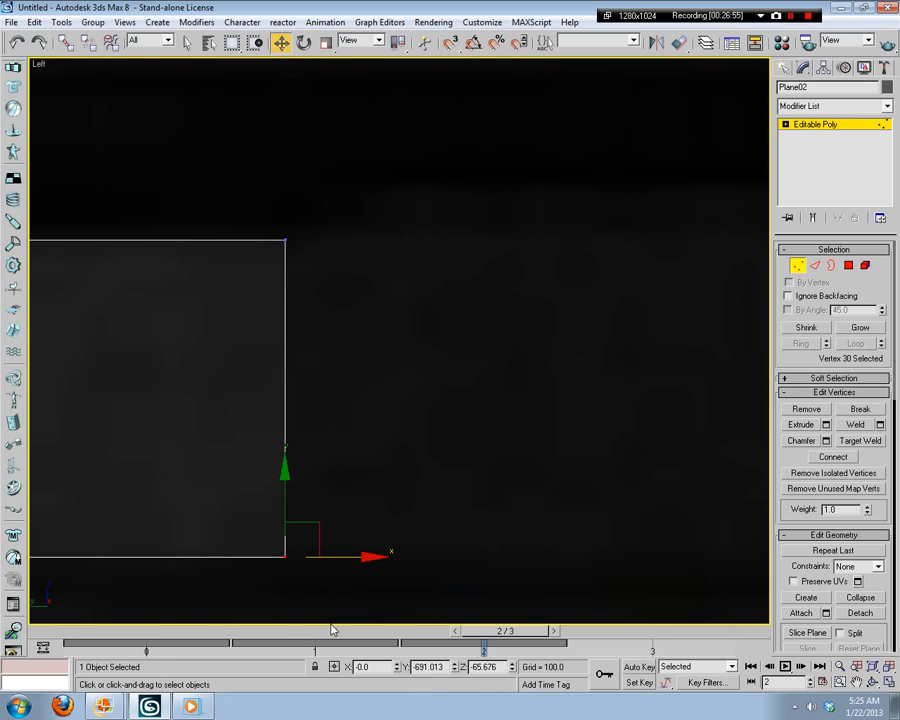
pyautogui.moveTo(445, 667); pyautogui.dragTo(2, 505)
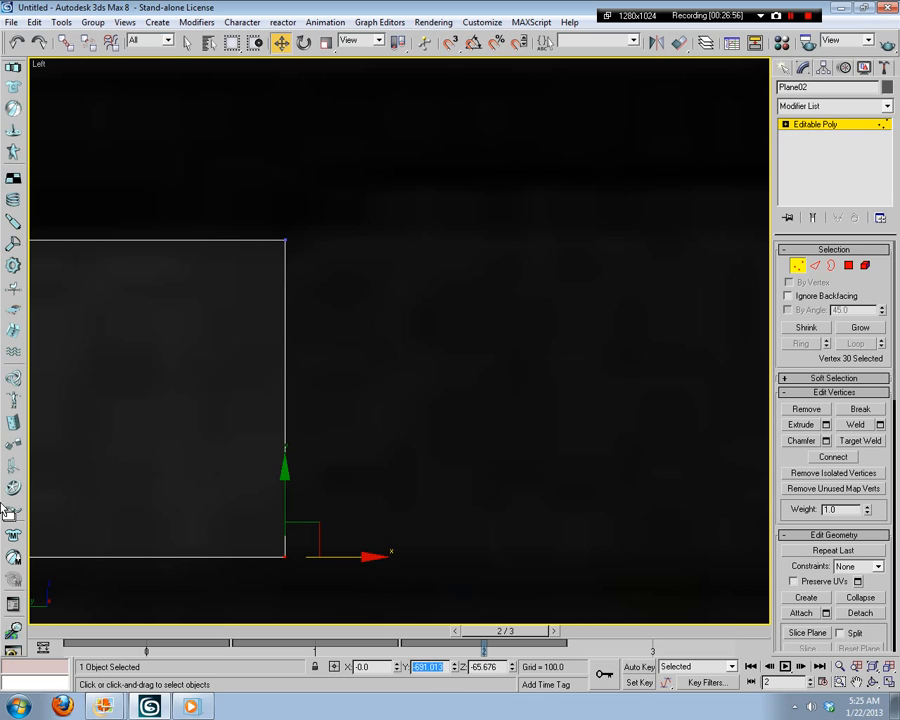
pyautogui.write('-691.015')
pyautogui.press('Return')
# Step: Move the lower strip's vertical end edge horizontally outward to the dark vertical seam in the reference image
pyautogui.click(309, 310)
pyautogui.click(815, 266)
pyautogui.moveTo(430, 317); pyautogui.dragTo(58, 427)
pyautogui.moveTo(319, 461); pyautogui.dragTo(232, 434, button='middle')
pyautogui.moveTo(259, 371); pyautogui.dragTo(635, 366)
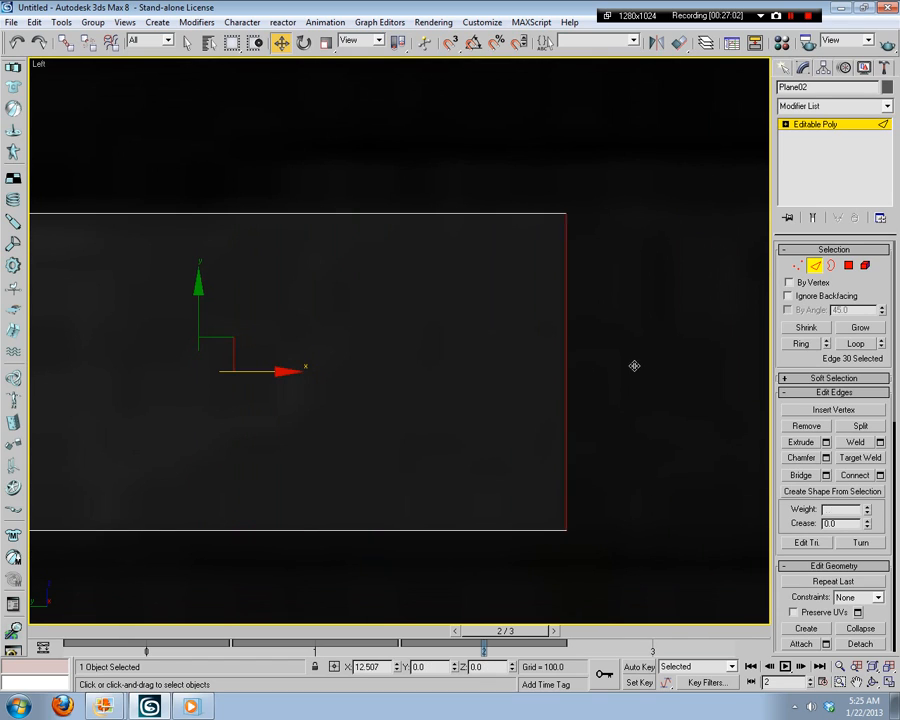
pyautogui.moveTo(662, 350); pyautogui.dragTo(346, 374, button='middle')
pyautogui.scroll(-3, 394, 384)
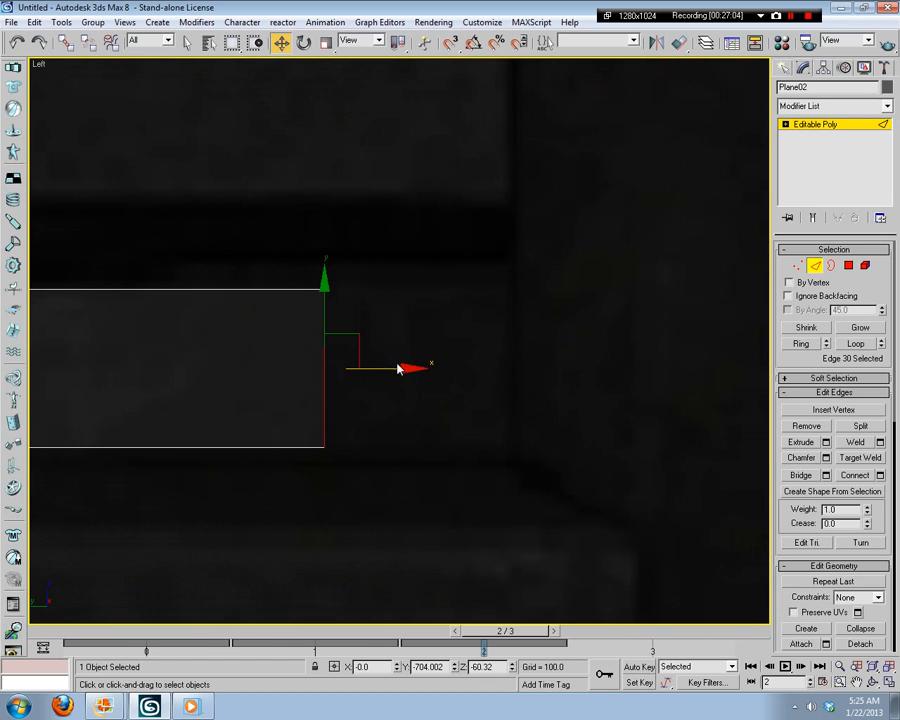
pyautogui.click(415, 355)
pyautogui.moveTo(415, 355); pyautogui.dragTo(297, 376)
pyautogui.moveTo(391, 366); pyautogui.dragTo(575, 376)
pyautogui.click(622, 417)
# Step: Examine the extended lower strip, its outer corner and its groove edge against the reference image
pyautogui.moveTo(318, 385); pyautogui.dragTo(420, 489, button='middle')
pyautogui.scroll(-2, 420, 489)
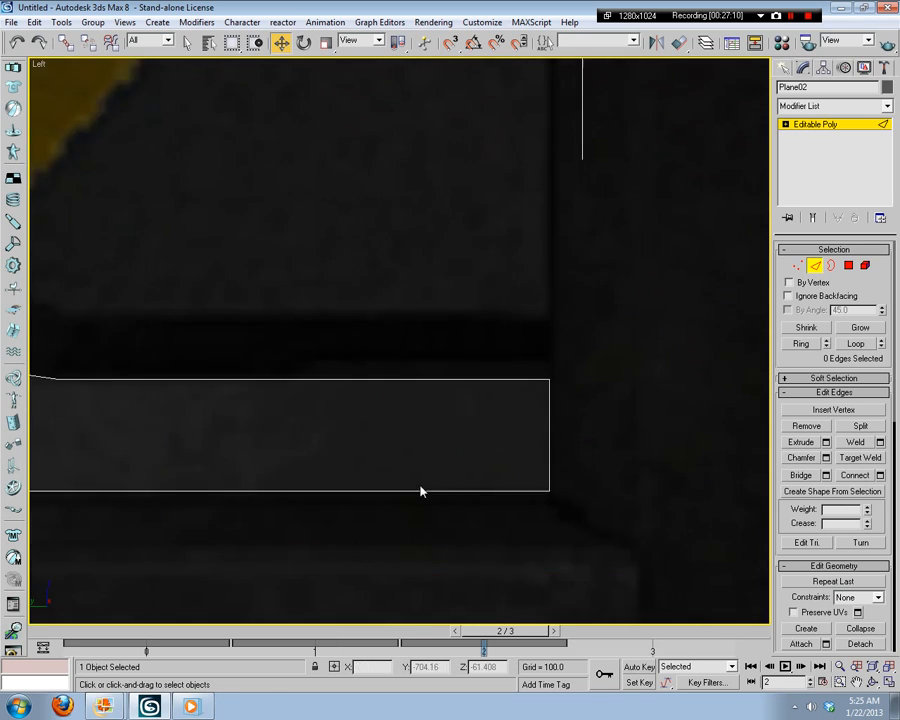
pyautogui.moveTo(280, 456); pyautogui.dragTo(340, 446, button='middle')
pyautogui.scroll(3, 424, 441)
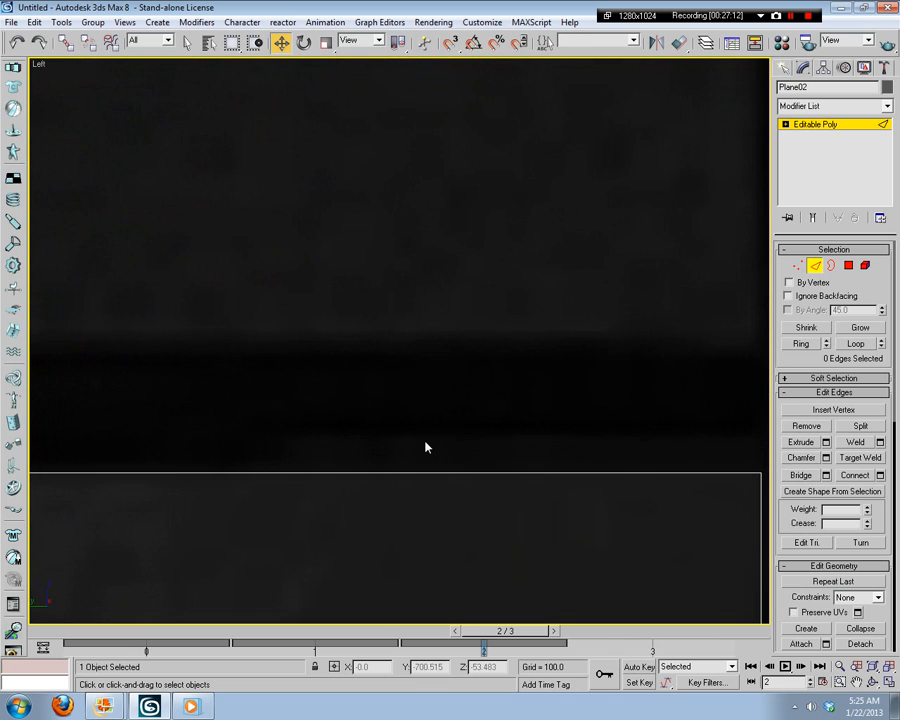
pyautogui.moveTo(424, 441); pyautogui.dragTo(154, 365, button='middle')
pyautogui.moveTo(266, 420); pyautogui.dragTo(532, 449, button='middle')
pyautogui.scroll(-1, 532, 449)
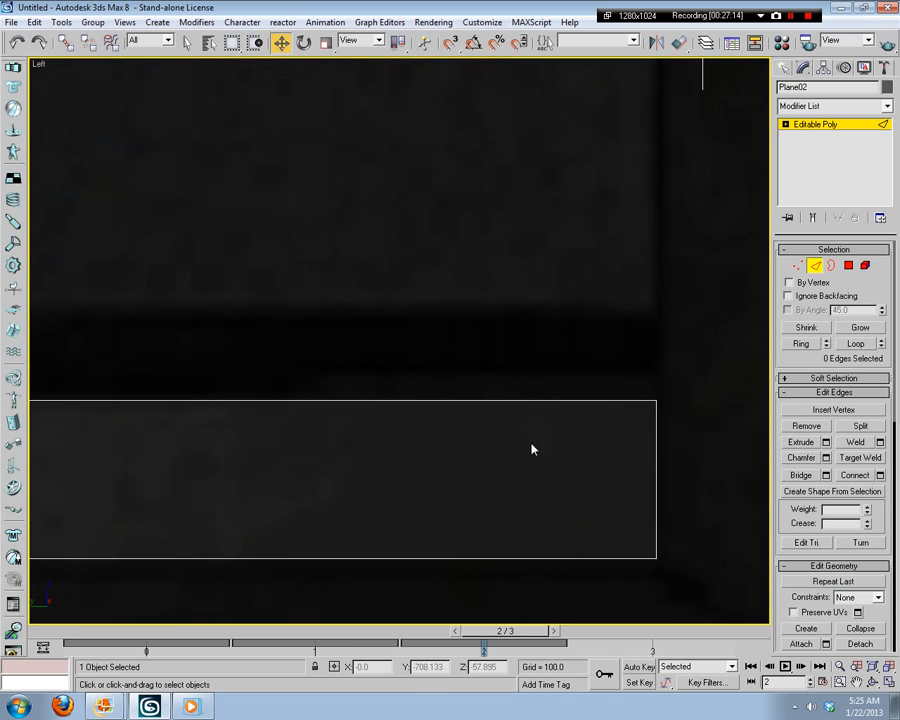
pyautogui.scroll(2, 404, 402)
pyautogui.moveTo(634, 387); pyautogui.dragTo(378, 306, button='middle')
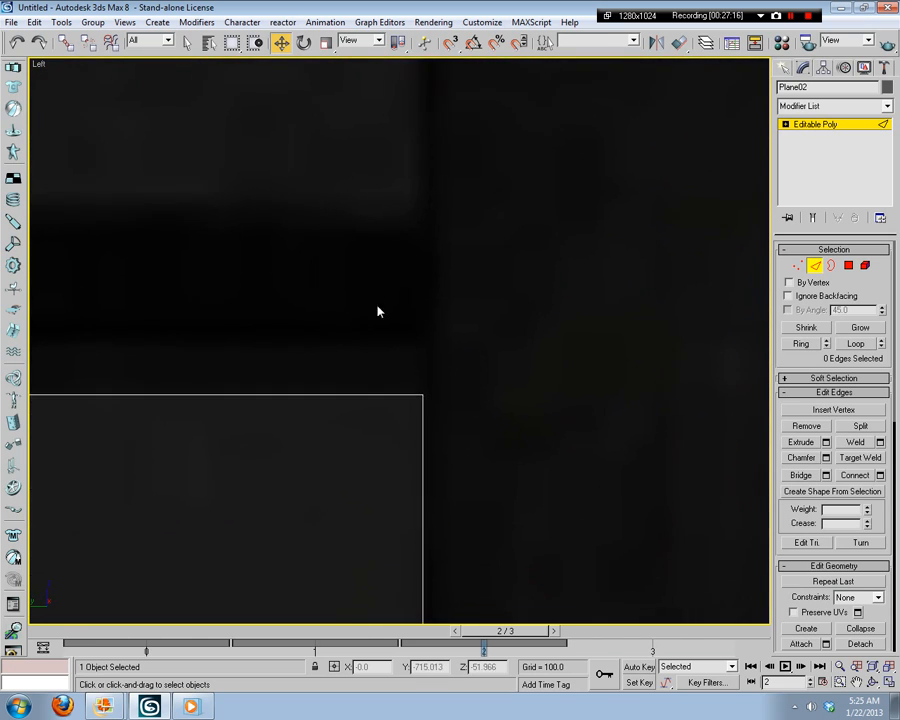
pyautogui.moveTo(444, 351); pyautogui.dragTo(499, 403, button='middle')
pyautogui.scroll(-3, 295, 311)
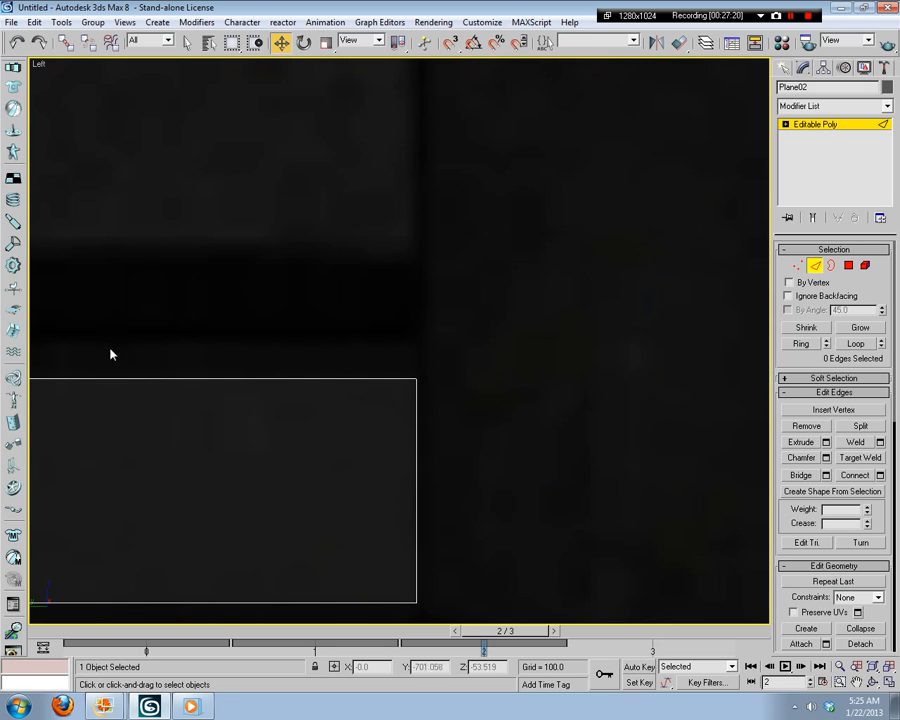
pyautogui.moveTo(348, 389); pyautogui.dragTo(587, 428, button='middle')
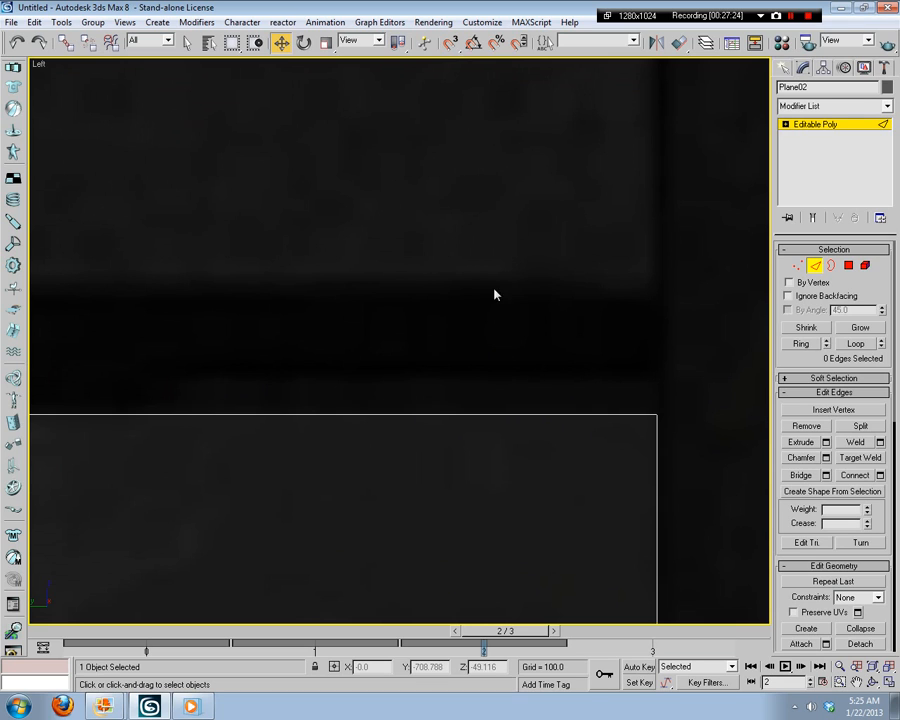
pyautogui.moveTo(396, 392); pyautogui.dragTo(766, 392, button='middle')
pyautogui.scroll(-2, 290, 390)
pyautogui.moveTo(405, 454); pyautogui.dragTo(415, 491, button='middle')
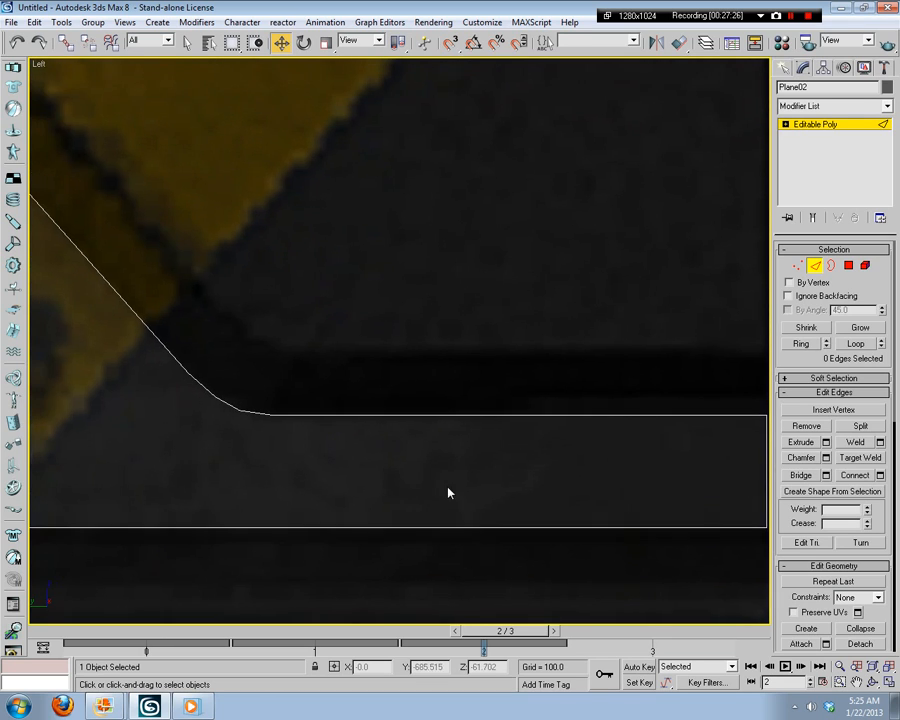
pyautogui.moveTo(692, 469); pyautogui.dragTo(359, 476, button='middle')
pyautogui.moveTo(408, 438); pyautogui.dragTo(596, 446, button='middle')
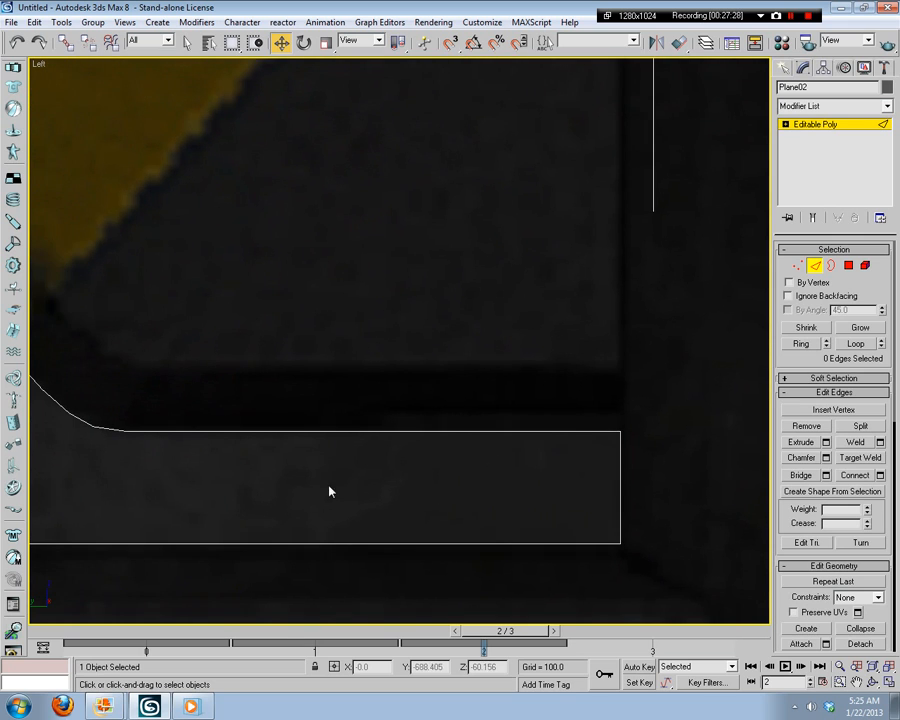
pyautogui.moveTo(325, 488); pyautogui.dragTo(430, 488, button='middle')
pyautogui.moveTo(275, 454); pyautogui.dragTo(559, 460, button='middle')
pyautogui.moveTo(145, 330); pyautogui.dragTo(237, 414, button='middle')
# Step: Insert a vertex on the panel's opposite vertical edge, beside the dark notch in the yellow area
pyautogui.moveTo(396, 448); pyautogui.dragTo(125, 215, button='middle')
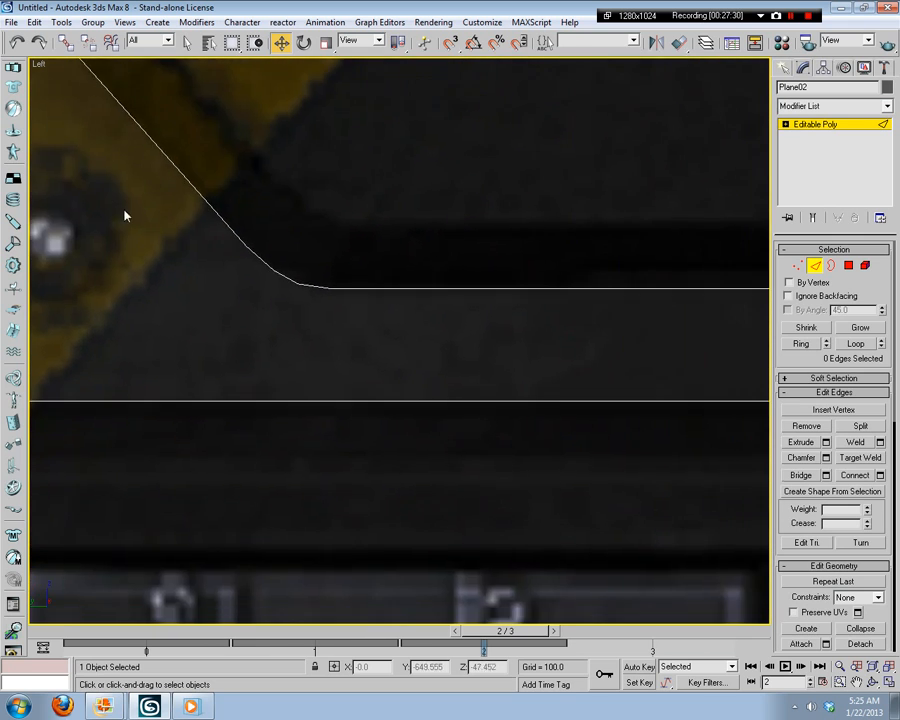
pyautogui.moveTo(590, 334); pyautogui.dragTo(267, 362, button='middle')
pyautogui.moveTo(310, 299); pyautogui.dragTo(560, 335, button='middle')
pyautogui.moveTo(100, 296); pyautogui.dragTo(498, 382, button='middle')
pyautogui.moveTo(362, 253); pyautogui.dragTo(416, 480, button='middle')
pyautogui.moveTo(120, 294); pyautogui.dragTo(522, 424, button='middle')
pyautogui.moveTo(404, 388); pyautogui.dragTo(590, 361, button='middle')
pyautogui.moveTo(203, 459); pyautogui.dragTo(740, 446, button='middle')
pyautogui.moveTo(264, 458); pyautogui.dragTo(432, 221, button='middle')
pyautogui.moveTo(537, 543); pyautogui.dragTo(621, 190, button='middle')
pyautogui.scroll(2, 589, 341)
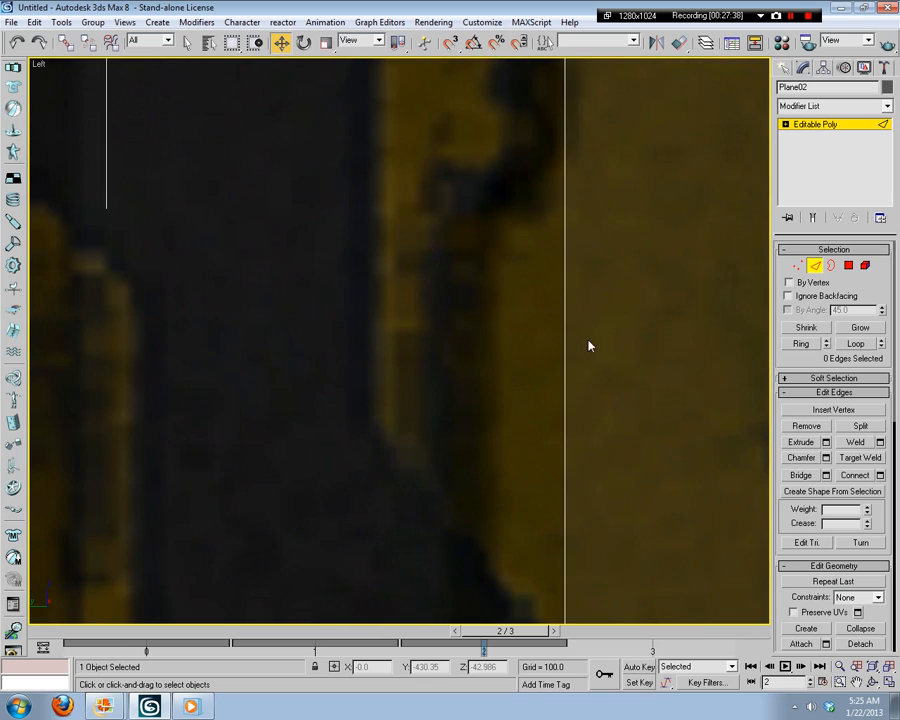
pyautogui.moveTo(600, 336); pyautogui.dragTo(534, 446, button='middle')
pyautogui.click(829, 410)
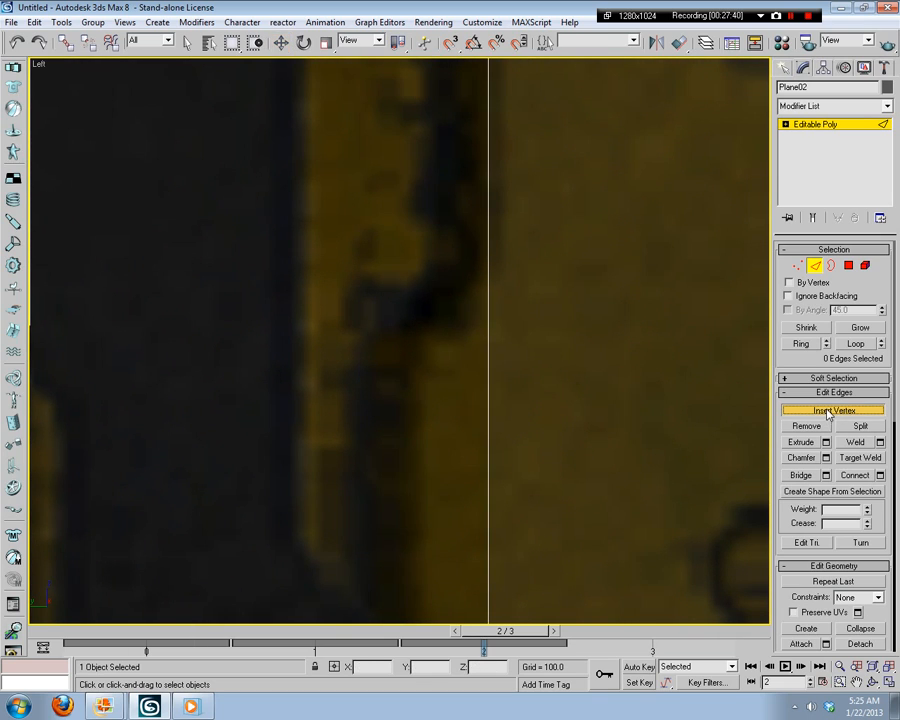
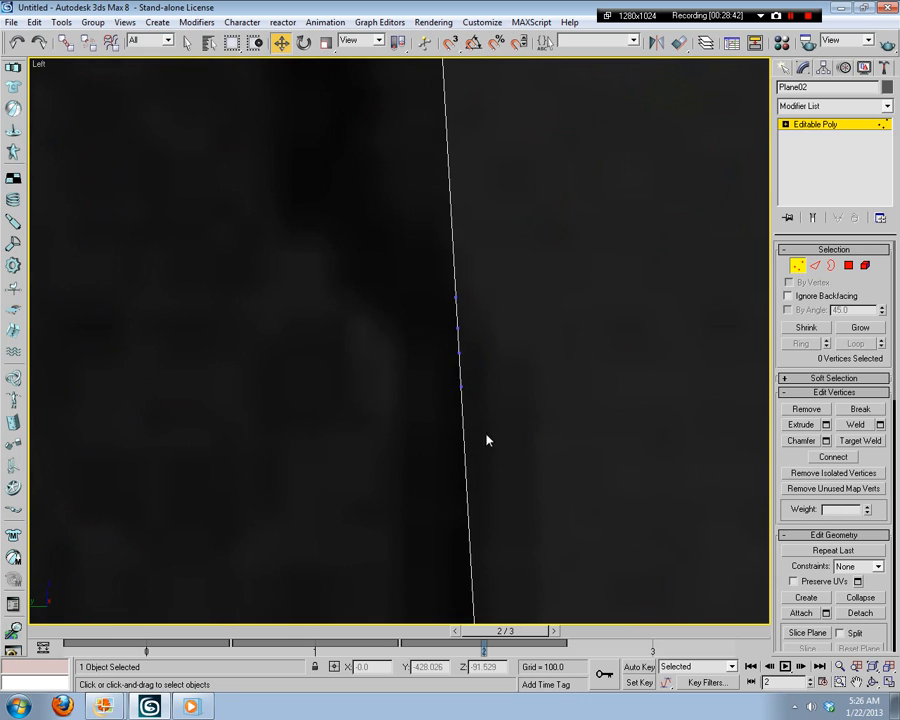
# Step: Copy the Y coordinate of the upper vertex in the rounded lower corner of the panel's vertical edge
pyautogui.click(461, 384)
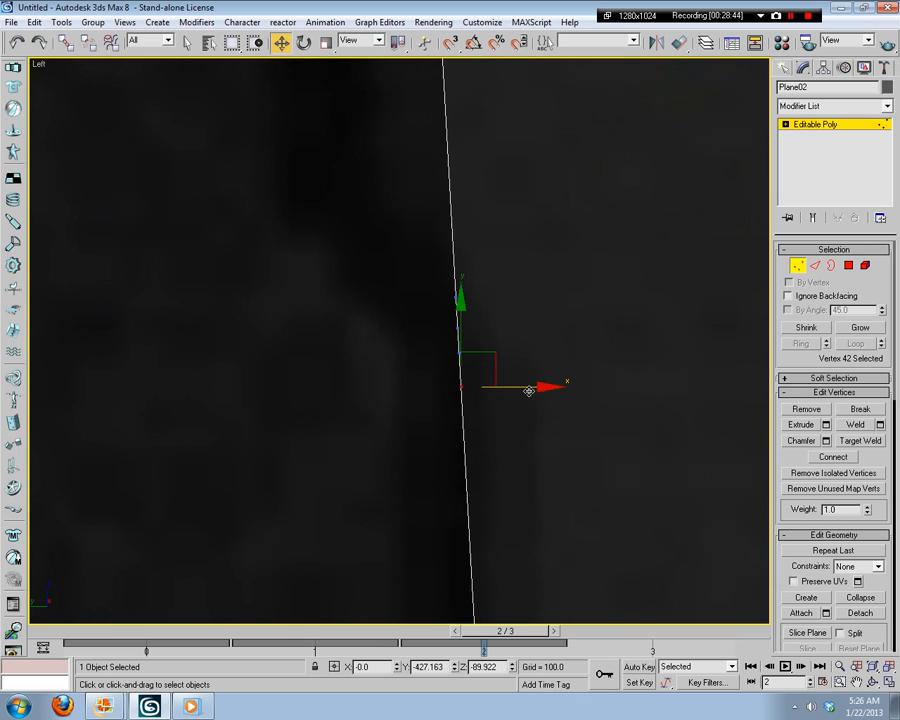
pyautogui.moveTo(574, 440); pyautogui.dragTo(536, 368, button='middle')
pyautogui.scroll(-3, 536, 368)
pyautogui.scroll(3, 530, 380)
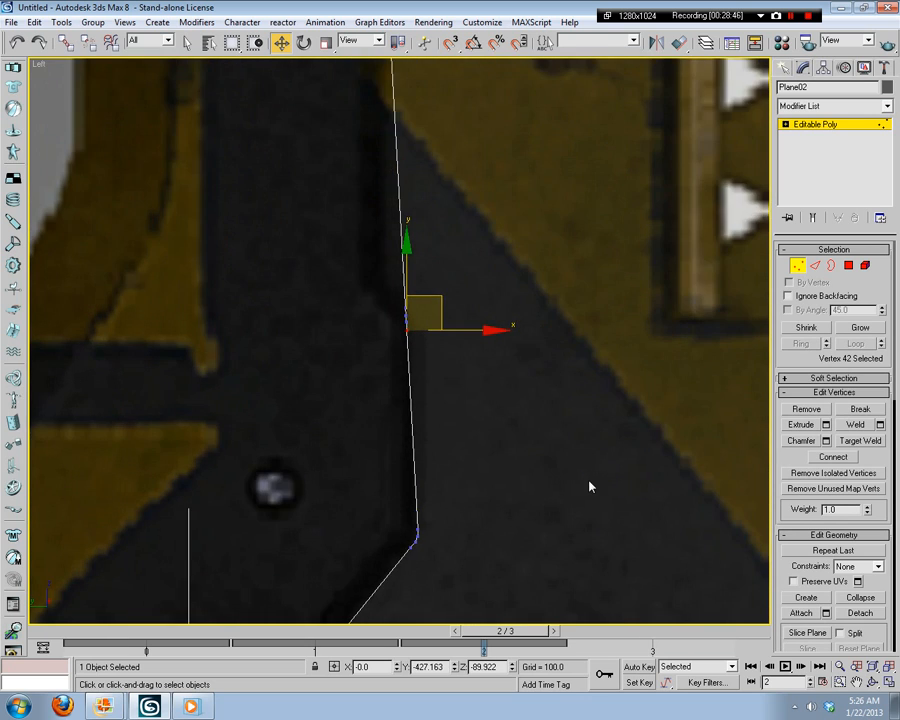
pyautogui.moveTo(570, 483); pyautogui.dragTo(490, 313, button='middle')
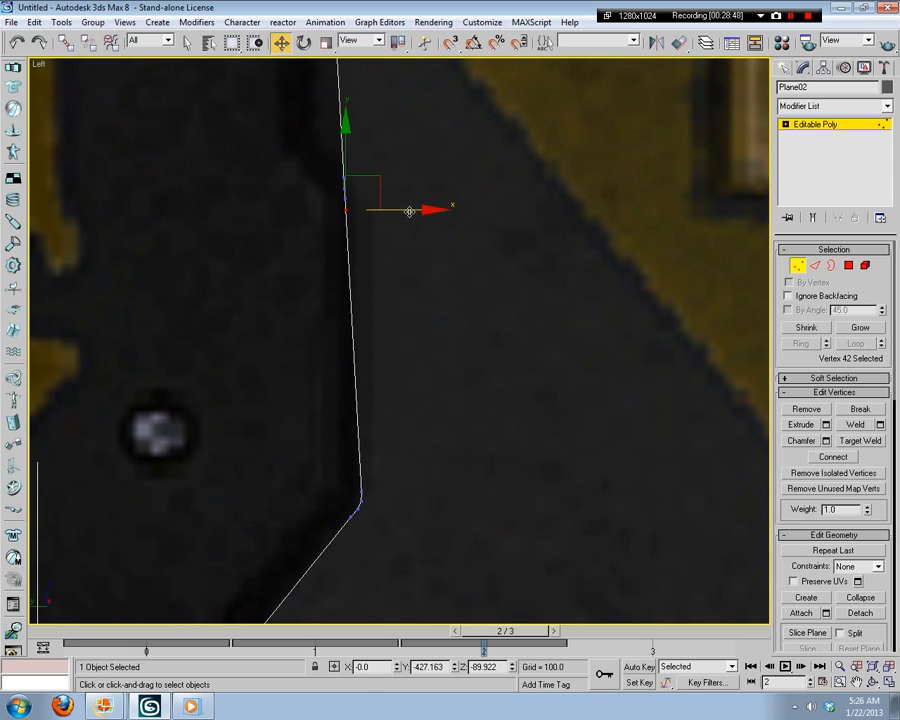
pyautogui.click(420, 451)
pyautogui.scroll(2, 421, 451)
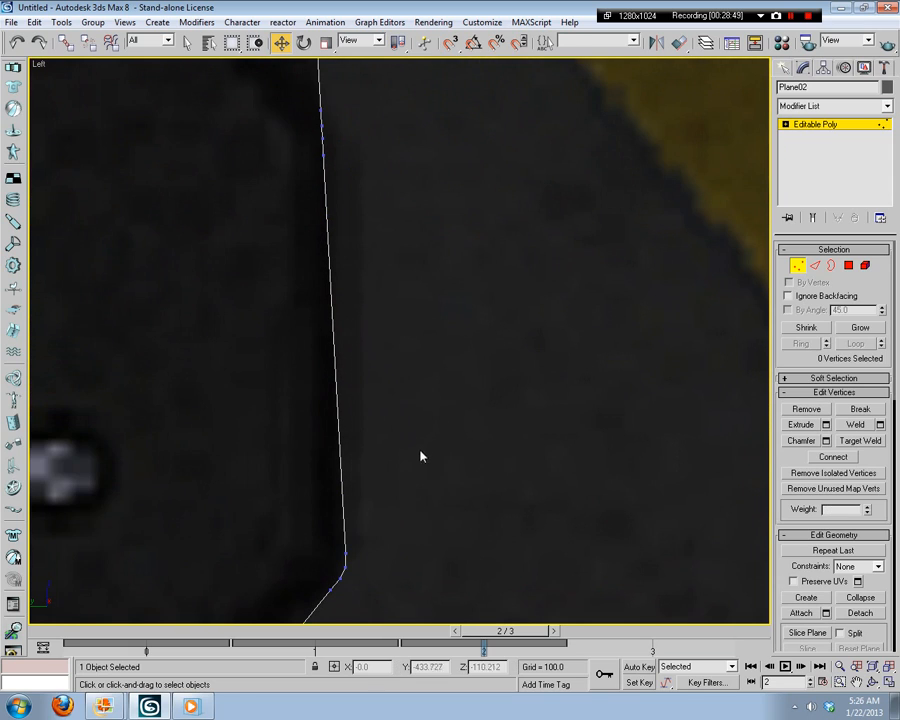
pyautogui.click(347, 552)
pyautogui.moveTo(443, 667); pyautogui.dragTo(390, 667)
pyautogui.hotkey('ctrl', 'c')
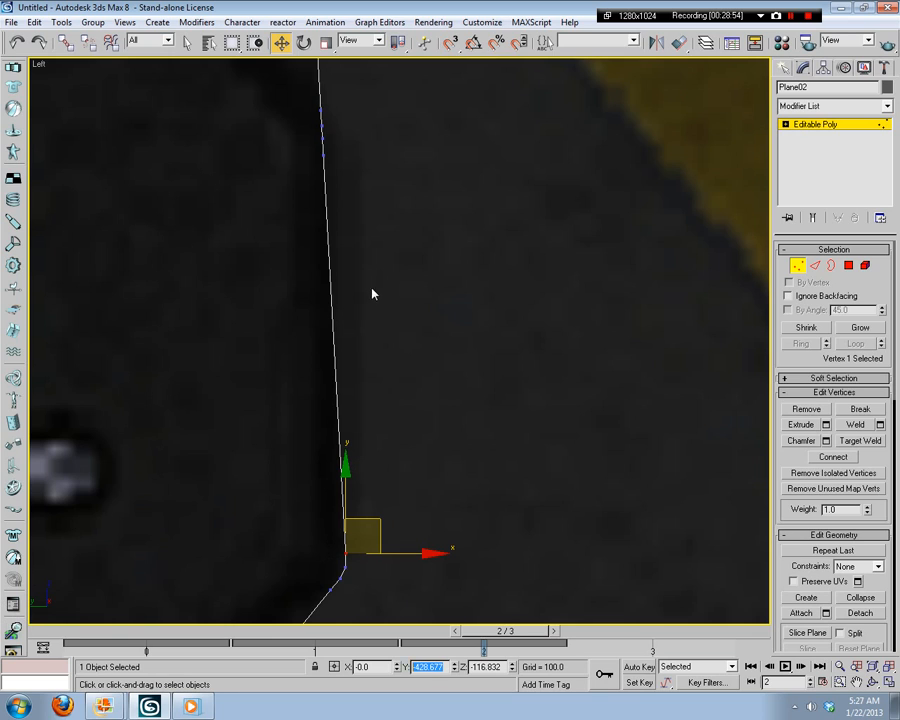
# Step: Align the lowest vertex of the upper group with the lower corner vertex by setting its Y to -428.677
pyautogui.moveTo(372, 293); pyautogui.dragTo(380, 335, button='middle')
pyautogui.click(331, 197)
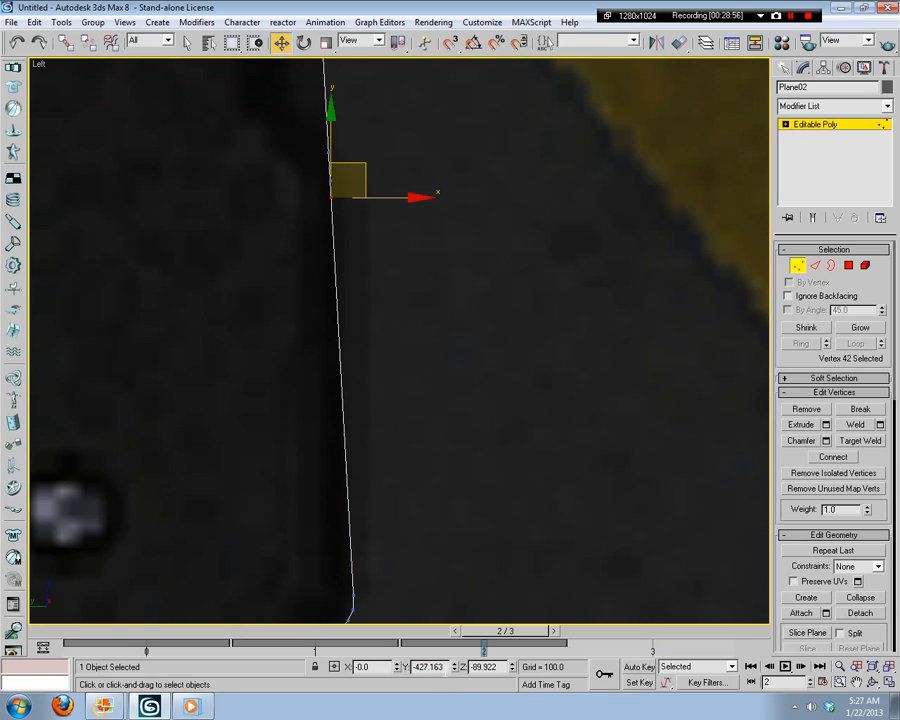
pyautogui.moveTo(443, 667); pyautogui.dragTo(390, 664)
pyautogui.hotkey('ctrl', 'v')
pyautogui.hotkey('ctrl', 'v')
pyautogui.press('Return')
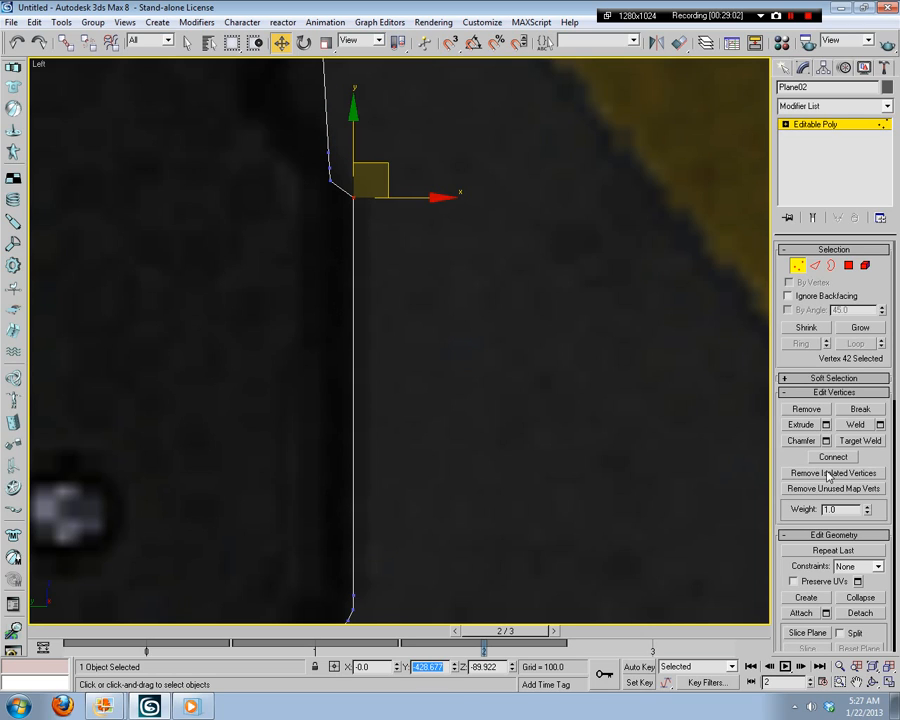
pyautogui.click(390, 320)
# Step: Move the two vertices above the aligned vertex to the right so they begin the bend along the dark groove
pyautogui.scroll(3, 444, 274)
pyautogui.moveTo(444, 274); pyautogui.dragTo(461, 374, button='middle')
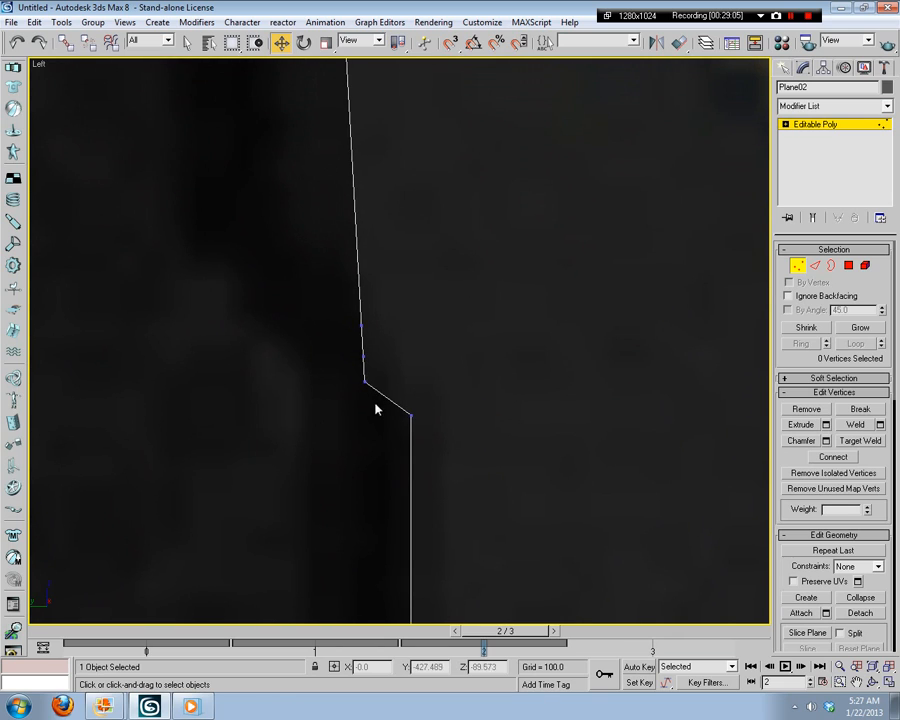
pyautogui.click(364, 381)
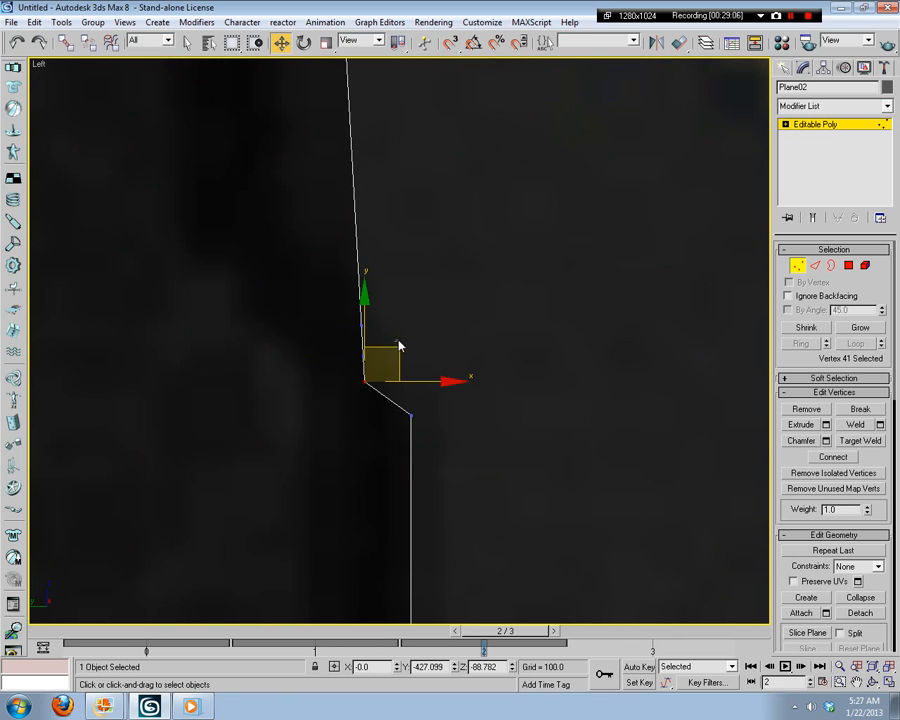
pyautogui.click(404, 341)
pyautogui.click(364, 381)
pyautogui.moveTo(393, 346); pyautogui.dragTo(353, 360)
pyautogui.click(398, 338)
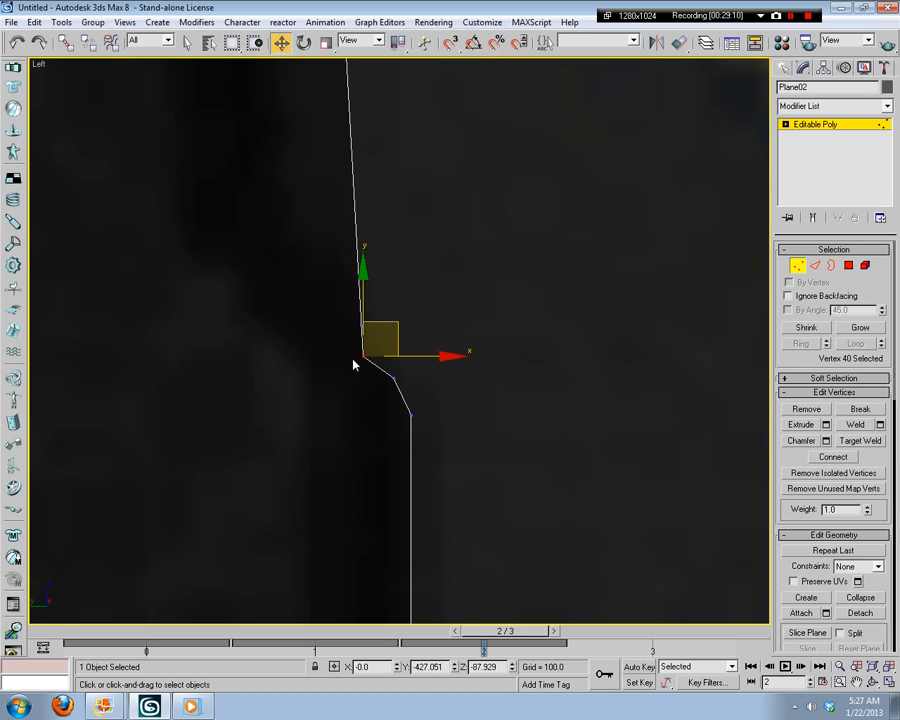
pyautogui.moveTo(384, 324); pyautogui.dragTo(396, 319)
pyautogui.click(391, 315)
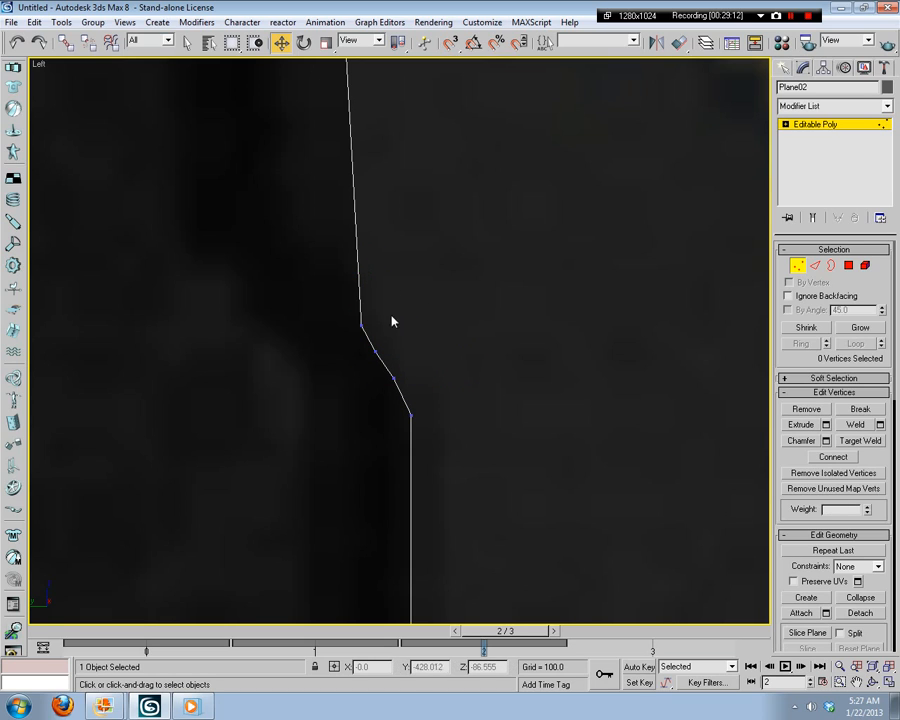
# Step: Move the topmost vertex of the bend up and to the left, following the groove's diagonal edge
pyautogui.click(362, 325)
pyautogui.click(381, 291)
pyautogui.click(362, 325)
pyautogui.moveTo(392, 271); pyautogui.dragTo(365, 274)
pyautogui.click(402, 257)
pyautogui.moveTo(402, 257); pyautogui.dragTo(446, 295, button='middle')
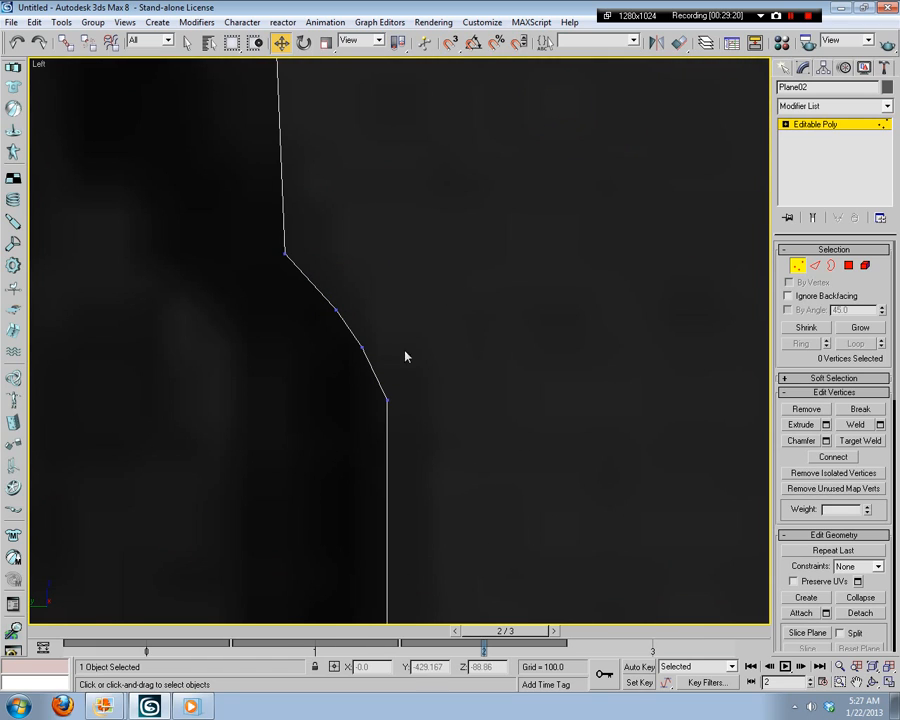
pyautogui.click(285, 254)
pyautogui.moveTo(317, 228); pyautogui.dragTo(330, 235)
pyautogui.click(361, 219)
pyautogui.moveTo(361, 219); pyautogui.dragTo(444, 436, button='middle')
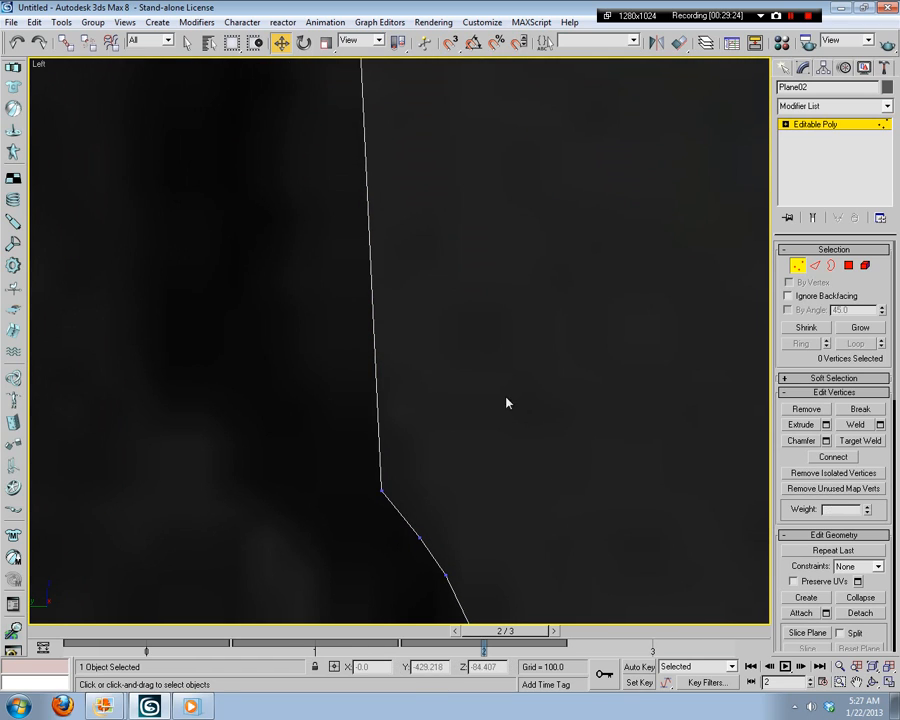
# Step: Insert a vertex on the long edge above the bend and move it left to the groove's upper corner
pyautogui.click(815, 266)
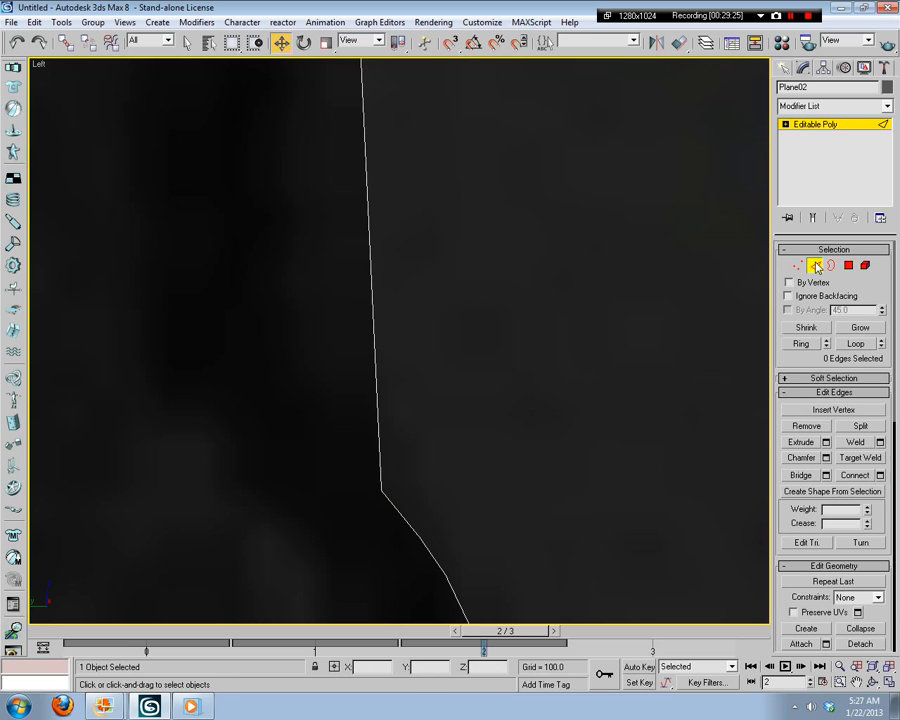
pyautogui.click(833, 410)
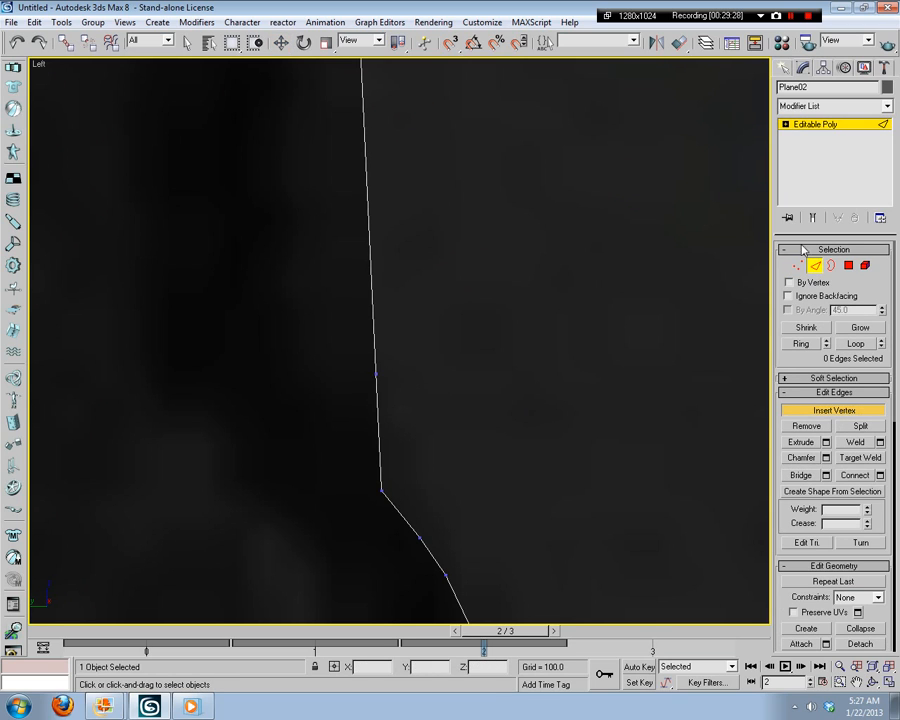
pyautogui.click(376, 374)
pyautogui.press('w')
pyautogui.moveTo(414, 341); pyautogui.dragTo(286, 335)
# Step: Examine the long edge between the new corner vertex and the notch above it against the reference image
pyautogui.moveTo(336, 314); pyautogui.dragTo(569, 563, button='middle')
pyautogui.scroll(-5, 566, 550)
pyautogui.moveTo(506, 430); pyautogui.dragTo(499, 643, button='middle')
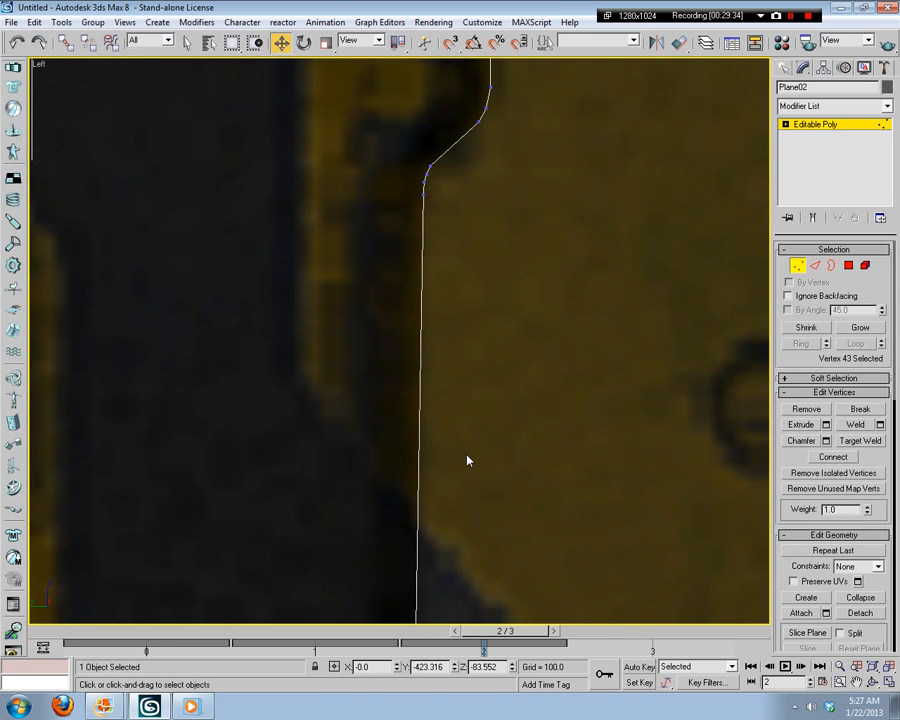
pyautogui.moveTo(540, 496); pyautogui.dragTo(556, 408, button='middle')
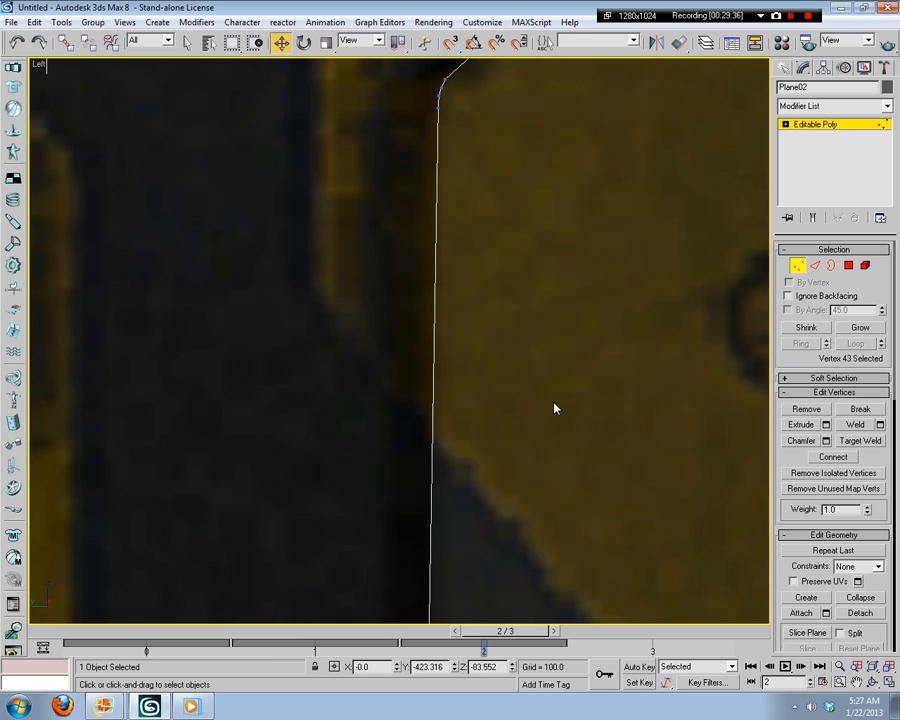
pyautogui.moveTo(569, 512); pyautogui.dragTo(562, 521, button='middle')
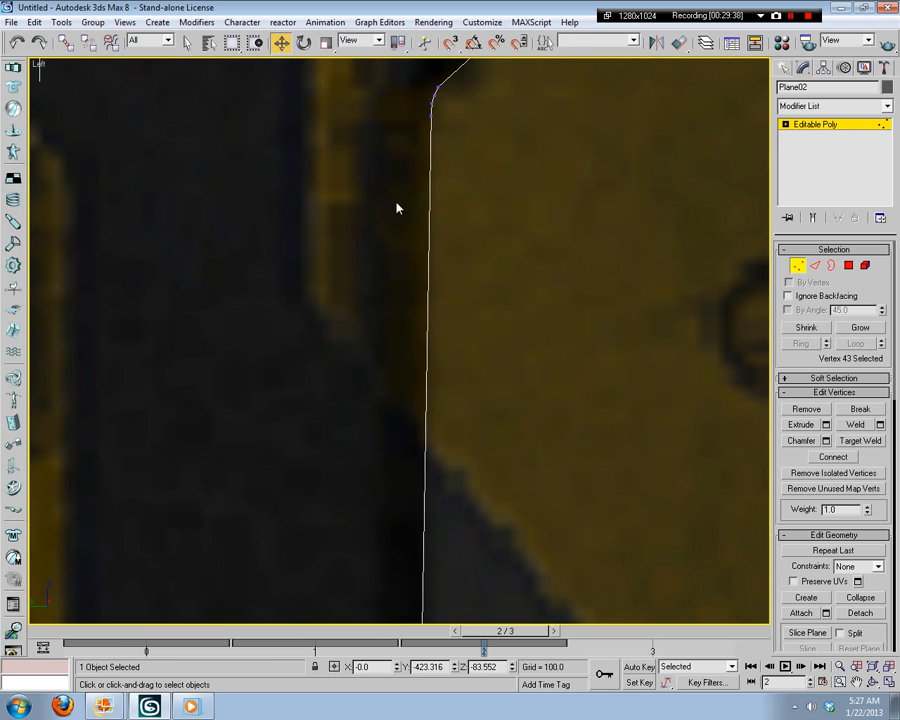
pyautogui.moveTo(512, 480); pyautogui.dragTo(494, 178, button='middle')
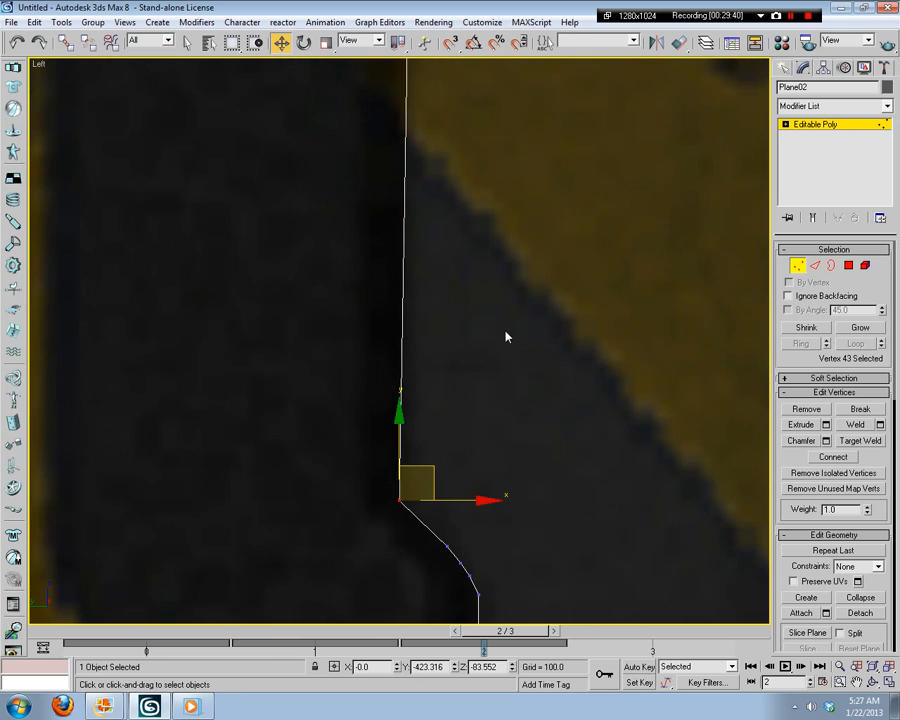
pyautogui.moveTo(505, 357); pyautogui.dragTo(458, 146, button='middle')
pyautogui.scroll(3, 464, 250)
pyautogui.moveTo(464, 250); pyautogui.dragTo(634, 555, button='middle')
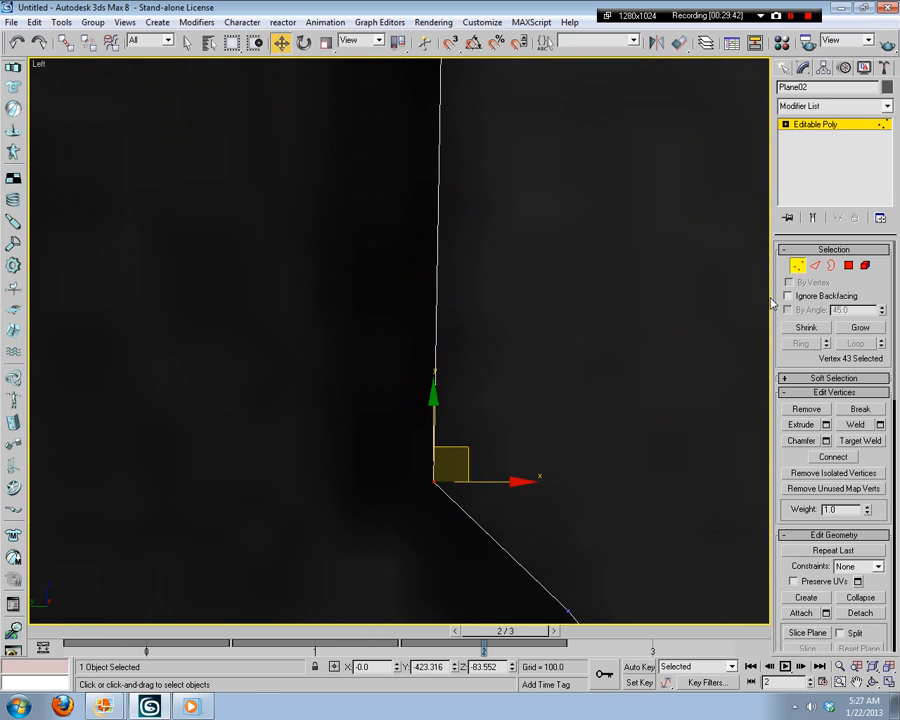
# Step: Insert three vertices around the groove's upper corner, one just above it and two along the diagonal edge
pyautogui.click(815, 265)
pyautogui.click(822, 410)
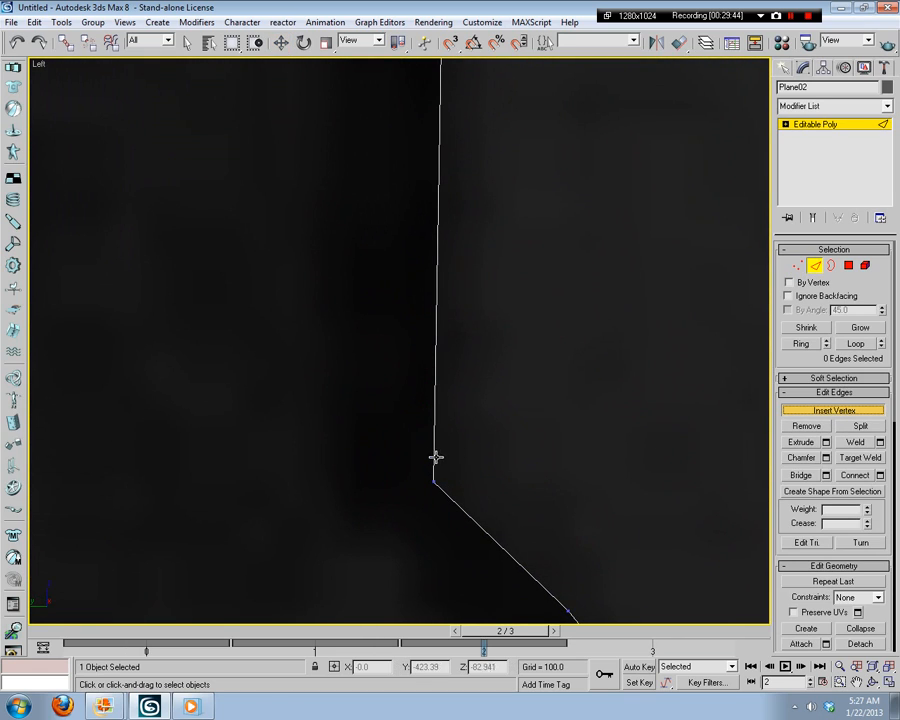
pyautogui.click(445, 493)
pyautogui.click(461, 509)
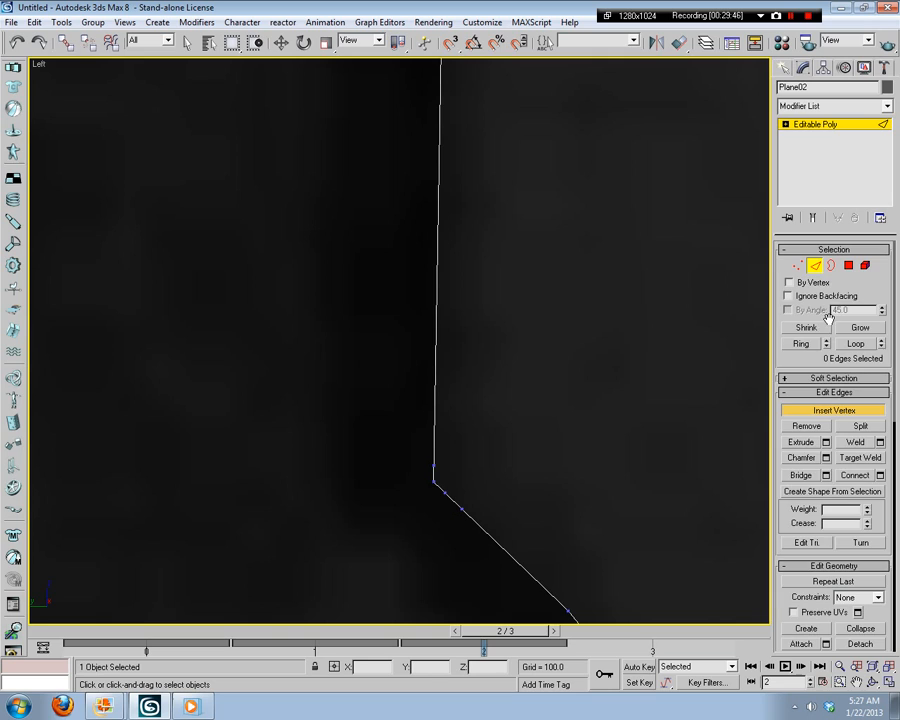
# Step: Move the two new diagonal-edge vertices slightly up and right to round the groove's upper corner
pyautogui.click(797, 265)
pyautogui.moveTo(574, 530); pyautogui.dragTo(570, 378, button='middle')
pyautogui.click(567, 352)
pyautogui.scroll(2, 550, 342)
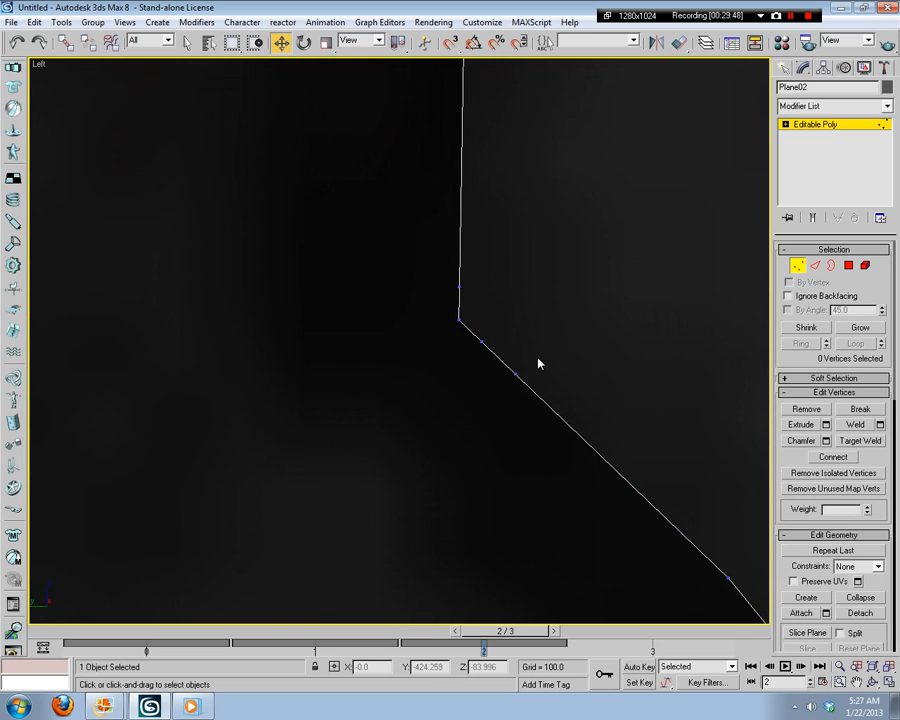
pyautogui.moveTo(508, 317); pyautogui.dragTo(500, 391)
pyautogui.click(585, 362)
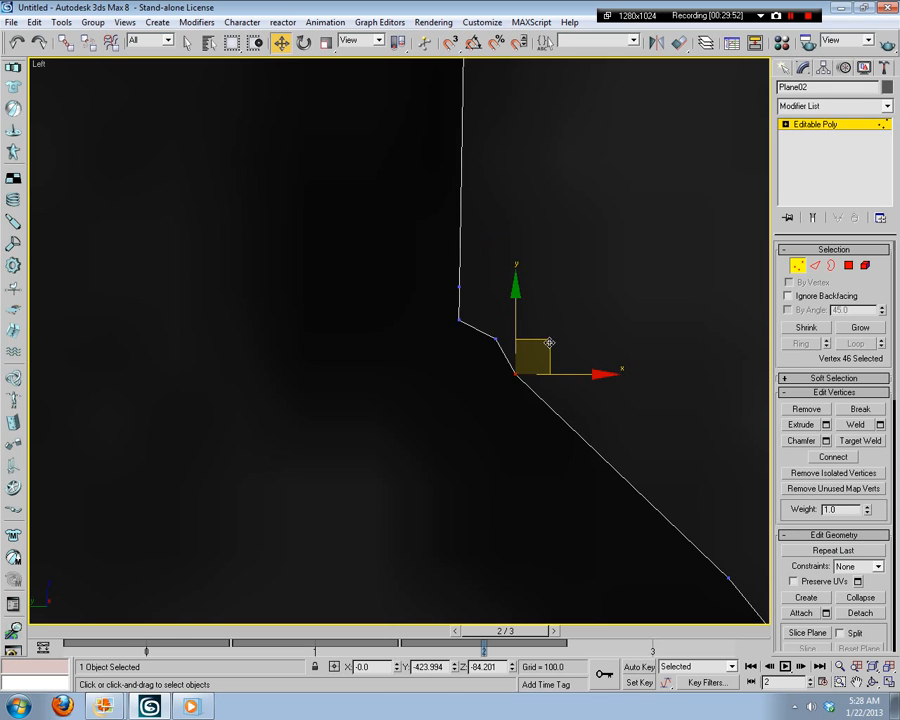
pyautogui.moveTo(548, 342); pyautogui.dragTo(565, 336)
pyautogui.click(648, 362)
# Step: Refine the rounding of the upper corner by shifting the first vertex below it slightly to the right
pyautogui.moveTo(649, 362); pyautogui.dragTo(494, 130, button='middle')
pyautogui.scroll(-3, 557, 284)
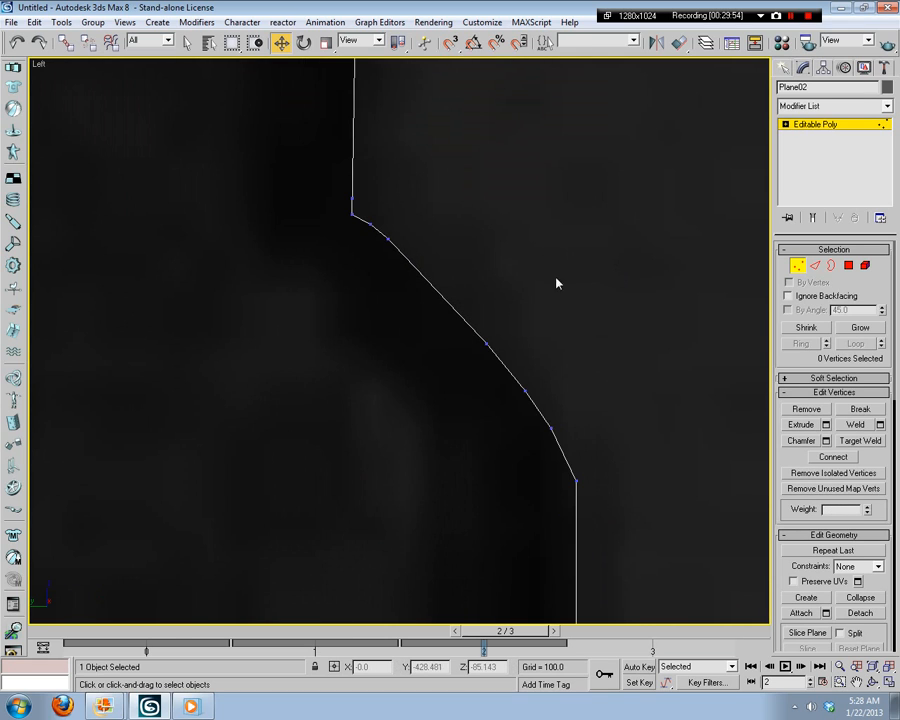
pyautogui.moveTo(528, 296); pyautogui.dragTo(581, 388, button='middle')
pyautogui.scroll(3, 455, 248)
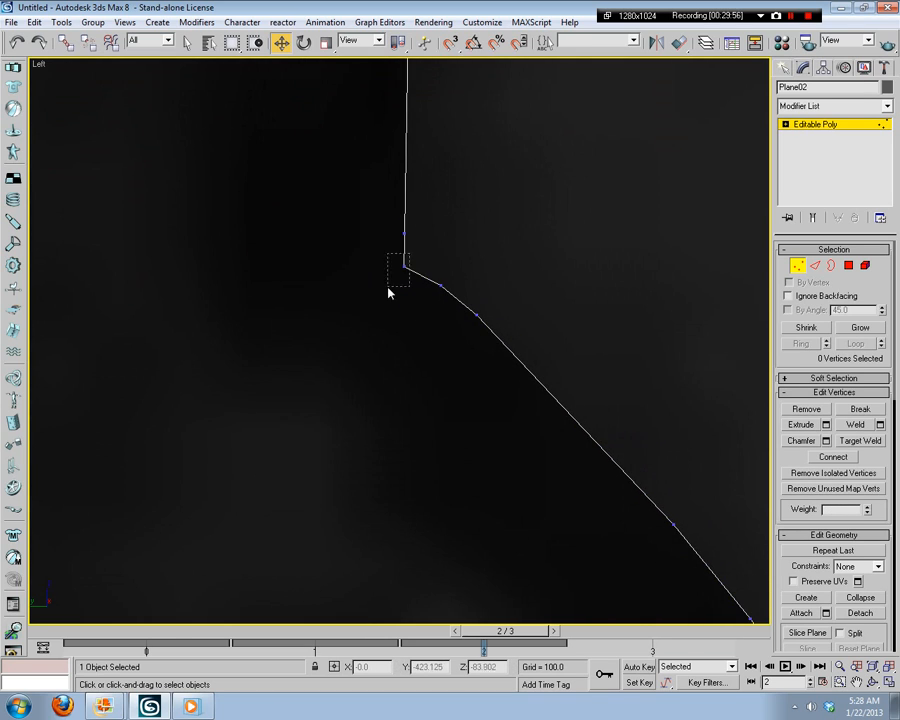
pyautogui.moveTo(390, 293); pyautogui.dragTo(396, 283)
pyautogui.click(439, 227)
pyautogui.click(439, 231)
pyautogui.moveTo(458, 271)
pyautogui.mouseDown()
pyautogui.moveTo(430, 290)
pyautogui.moveTo(447, 257)
pyautogui.moveTo(463, 253)
pyautogui.mouseUp()
pyautogui.click(530, 267)
pyautogui.moveTo(583, 313); pyautogui.dragTo(395, 299, button='middle')
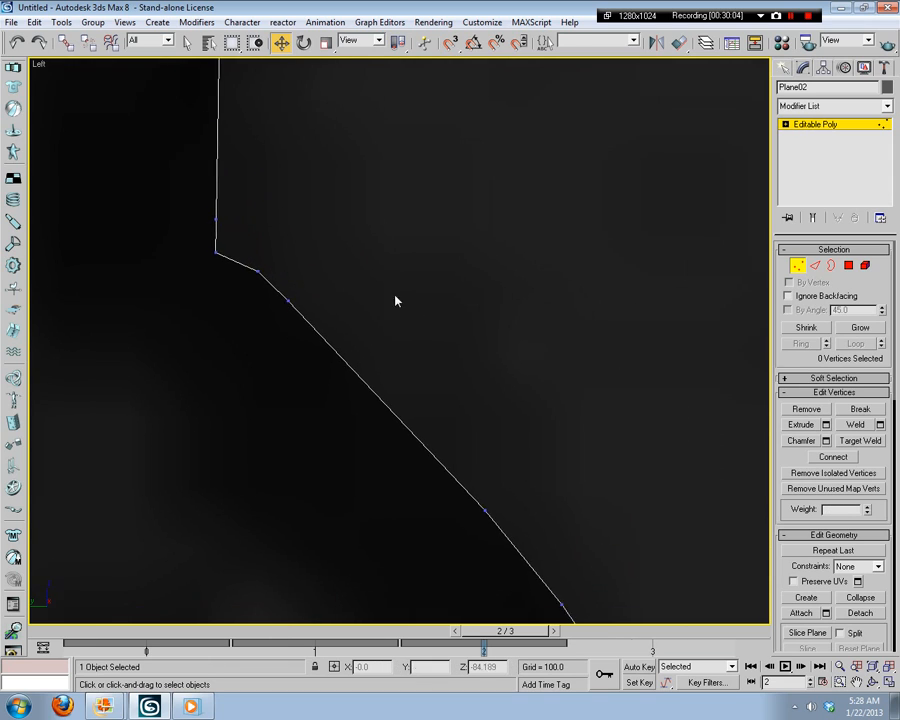
# Step: Remove the vertex at the lower end of the diagonal, leaving three vertices in the lower bend
pyautogui.scroll(-3, 395, 300)
pyautogui.moveTo(546, 396); pyautogui.dragTo(474, 146, button='middle')
pyautogui.moveTo(410, 250); pyautogui.dragTo(532, 421, button='middle')
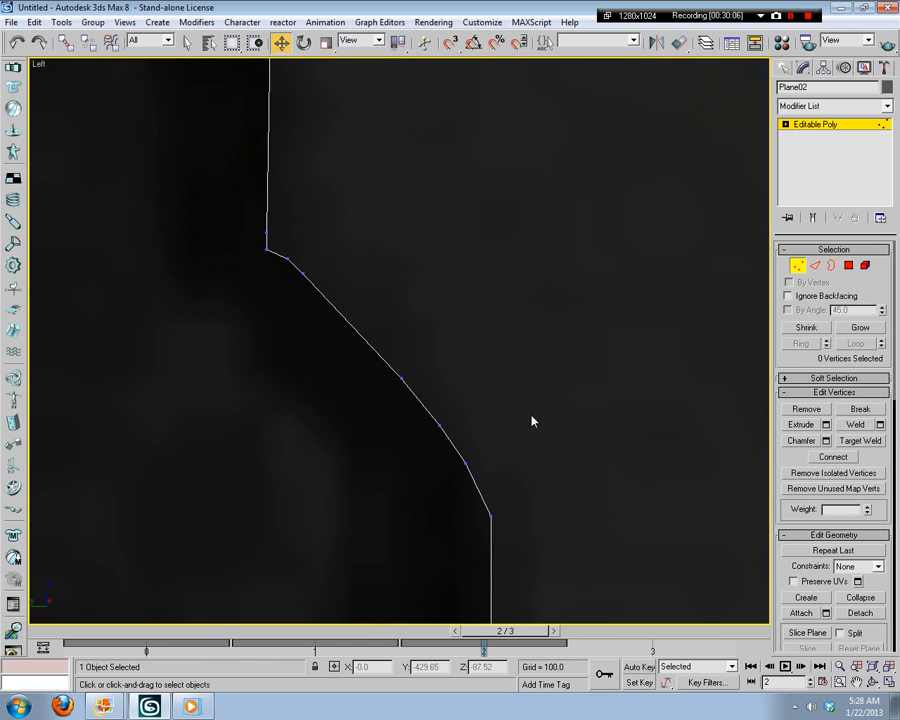
pyautogui.scroll(2, 416, 296)
pyautogui.moveTo(427, 366); pyautogui.dragTo(317, 400)
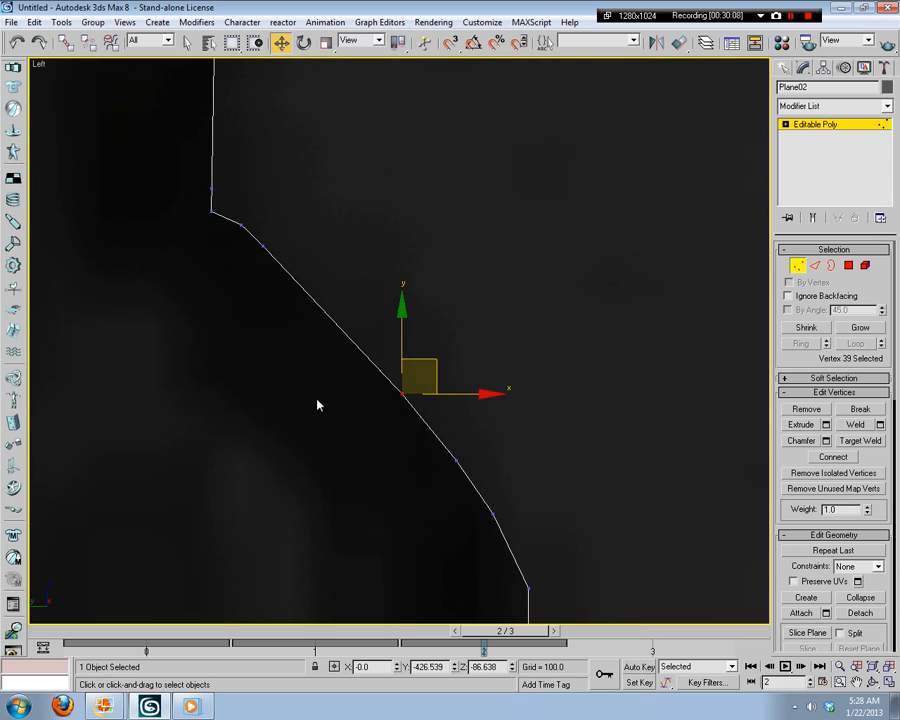
pyautogui.press('BackSpace')
pyautogui.moveTo(420, 322); pyautogui.dragTo(438, 319, button='middle')
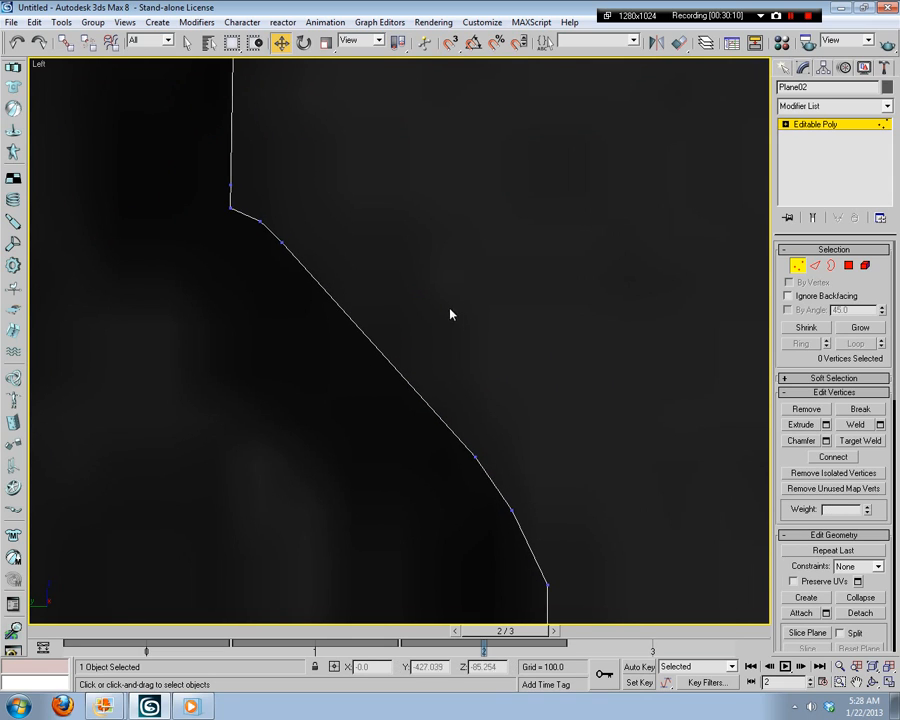
pyautogui.scroll(-3, 518, 317)
pyautogui.moveTo(499, 434); pyautogui.dragTo(494, 426, button='middle')
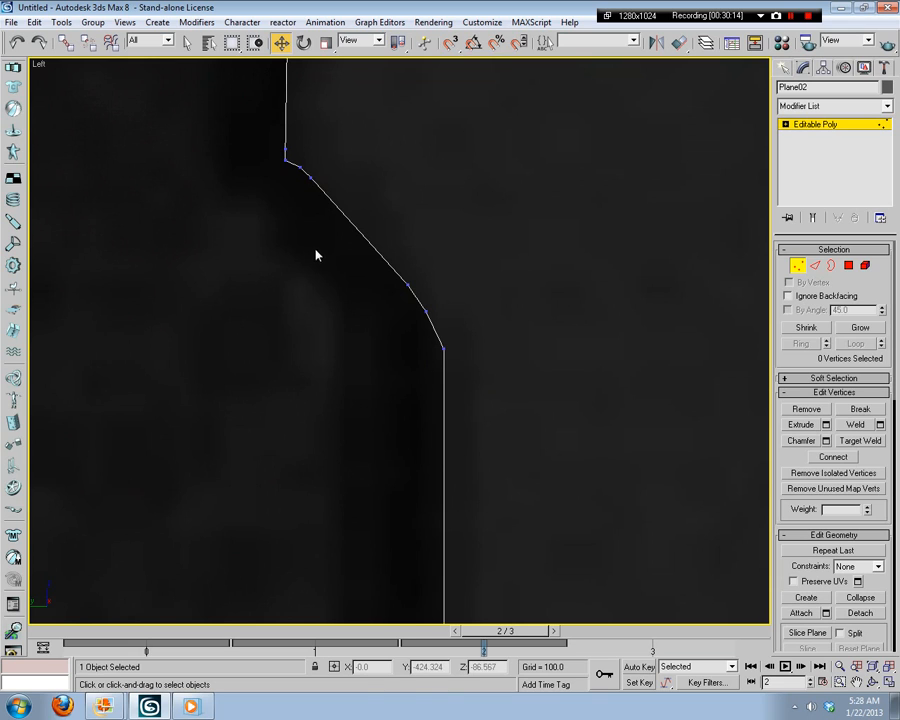
# Step: Move the four vertices of the groove's upper corner together to the right and slightly upward
pyautogui.moveTo(312, 257); pyautogui.dragTo(337, 347, button='middle')
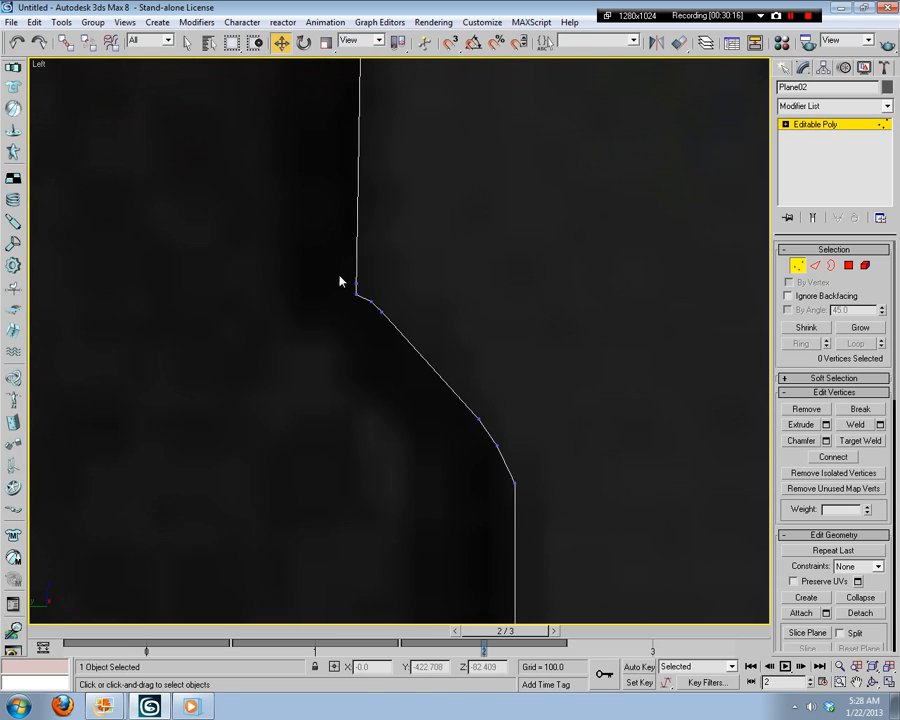
pyautogui.scroll(5, 430, 297)
pyautogui.moveTo(254, 344); pyautogui.dragTo(256, 342)
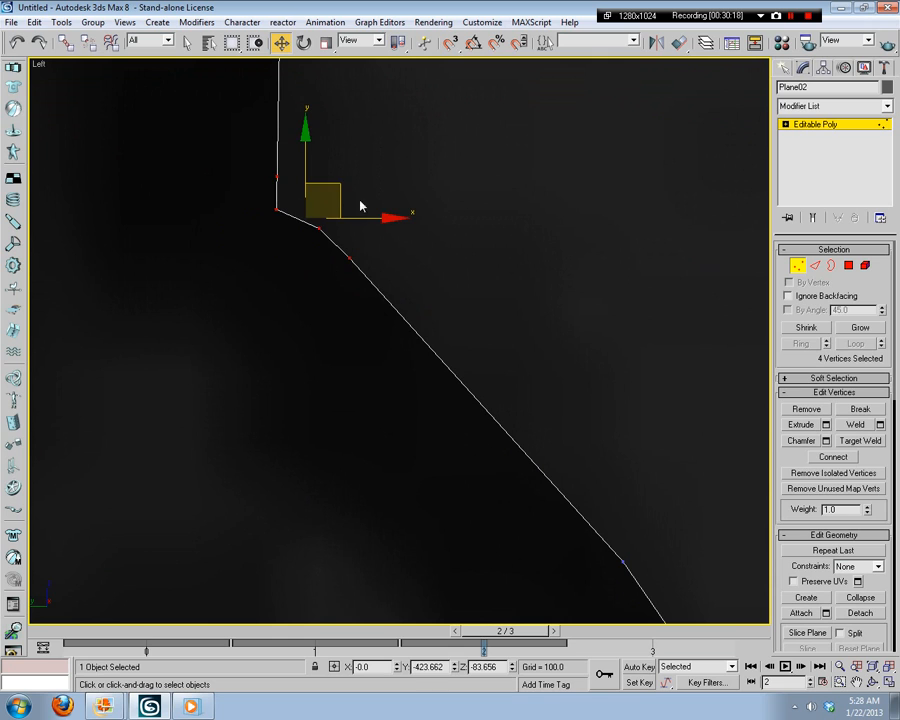
pyautogui.moveTo(340, 194); pyautogui.dragTo(484, 151)
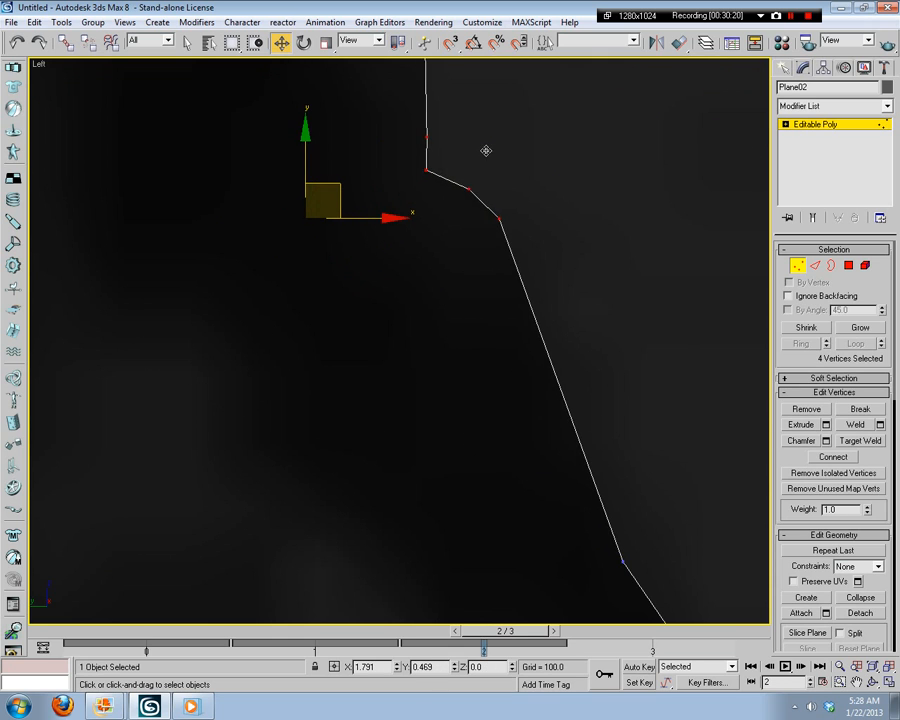
pyautogui.moveTo(670, 376); pyautogui.dragTo(565, 500, button='middle')
pyautogui.scroll(-6, 562, 502)
pyautogui.moveTo(561, 452); pyautogui.dragTo(579, 359, button='middle')
pyautogui.scroll(2, 573, 355)
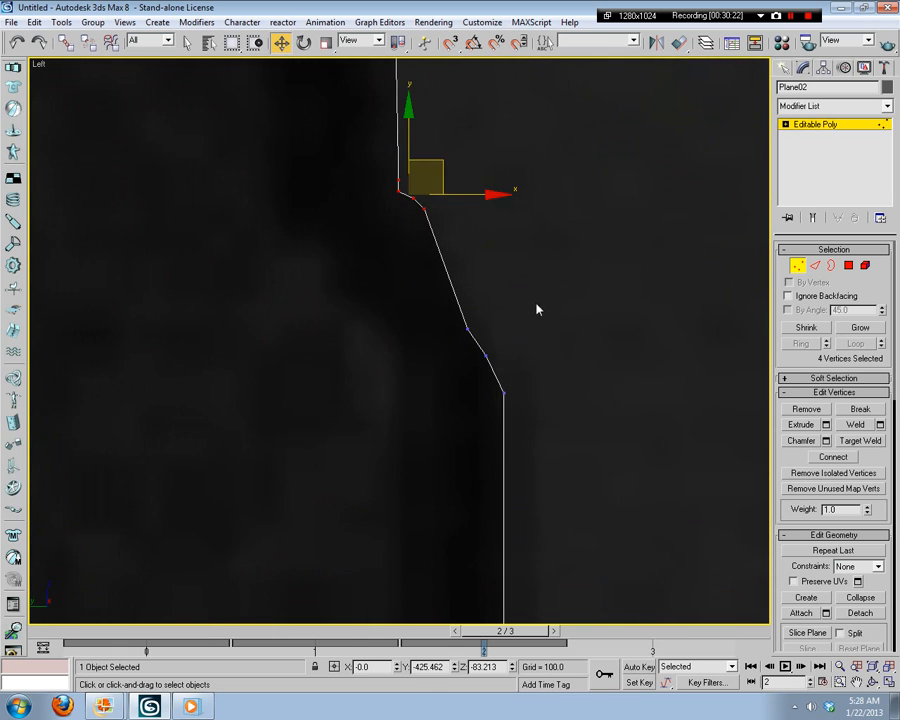
# Step: Move the four vertices of the groove's upper corner together to the left and slightly downward
pyautogui.moveTo(539, 317); pyautogui.dragTo(526, 458, button='middle')
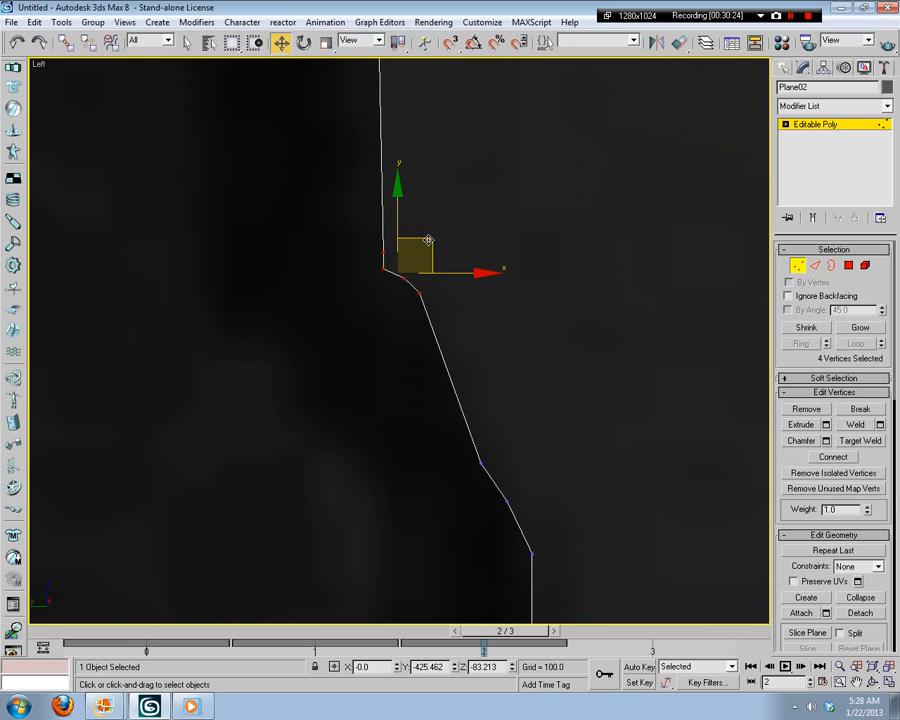
pyautogui.moveTo(428, 240); pyautogui.dragTo(396, 248)
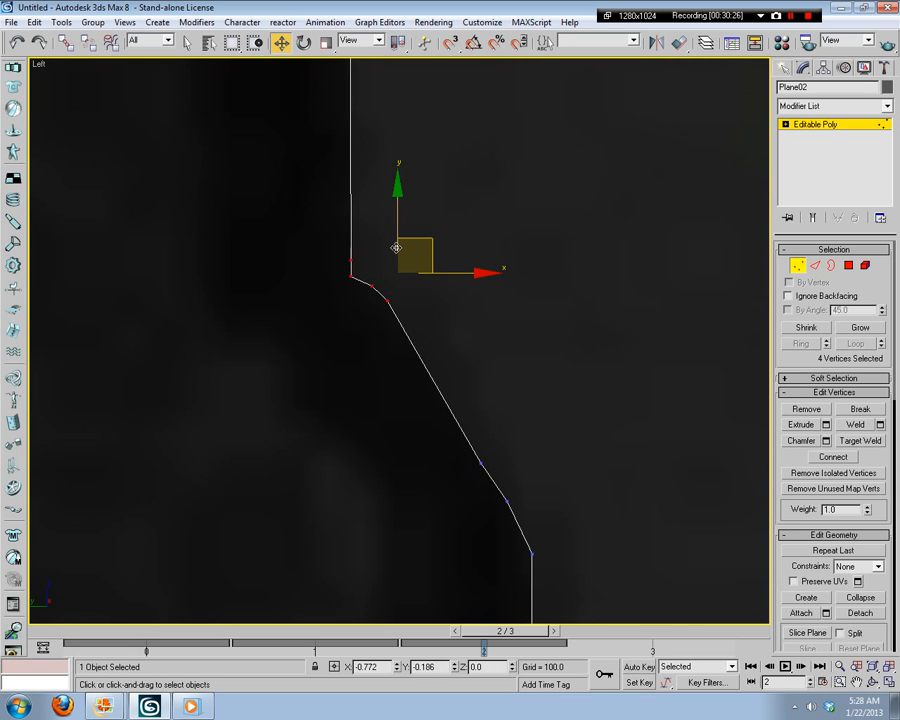
pyautogui.click(445, 227)
pyautogui.moveTo(478, 241); pyautogui.dragTo(512, 520, button='middle')
pyautogui.scroll(-2, 526, 478)
pyautogui.moveTo(497, 337); pyautogui.dragTo(482, 518, button='middle')
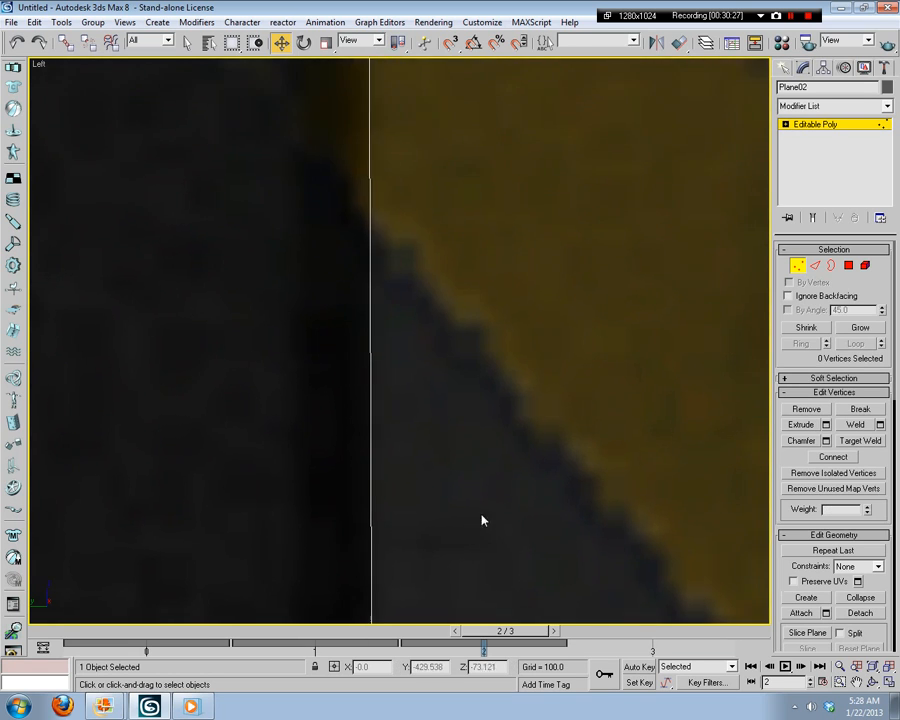
pyautogui.scroll(-4, 478, 450)
pyautogui.moveTo(476, 452); pyautogui.dragTo(446, 306, button='middle')
pyautogui.scroll(3, 432, 434)
pyautogui.moveTo(432, 436); pyautogui.dragTo(474, 212, button='middle')
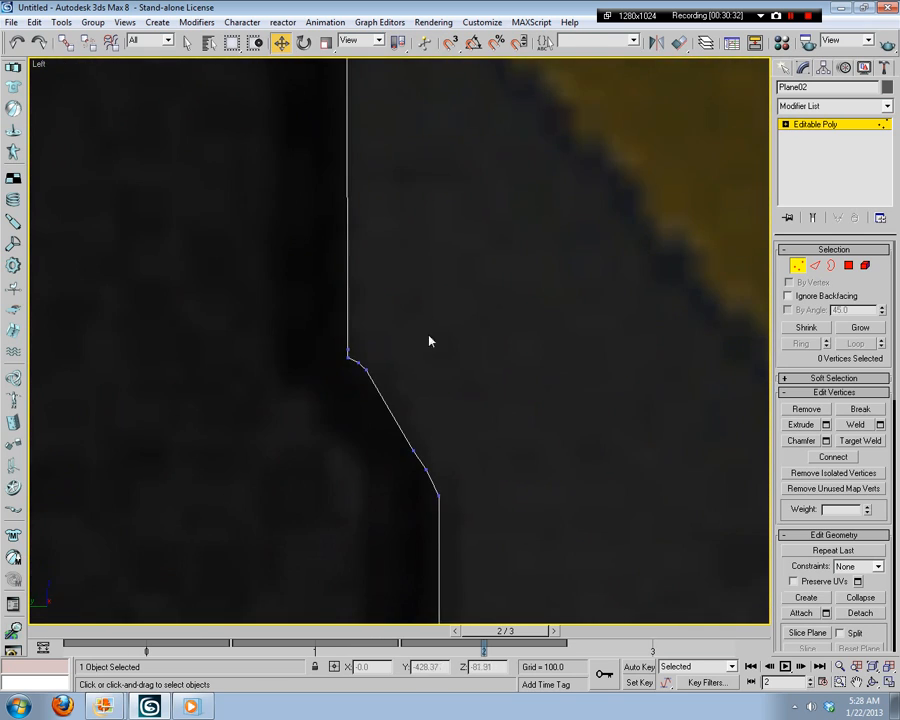
# Step: Move the topmost vertex of the groove's upper corner up and slightly to the left
pyautogui.scroll(2, 429, 341)
pyautogui.moveTo(291, 357); pyautogui.dragTo(286, 364)
pyautogui.moveTo(309, 323)
pyautogui.mouseDown()
pyautogui.moveTo(296, 298)
pyautogui.moveTo(298, 305)
pyautogui.mouseUp()
pyautogui.click(375, 278)
pyautogui.moveTo(409, 318); pyautogui.dragTo(478, 540, button='middle')
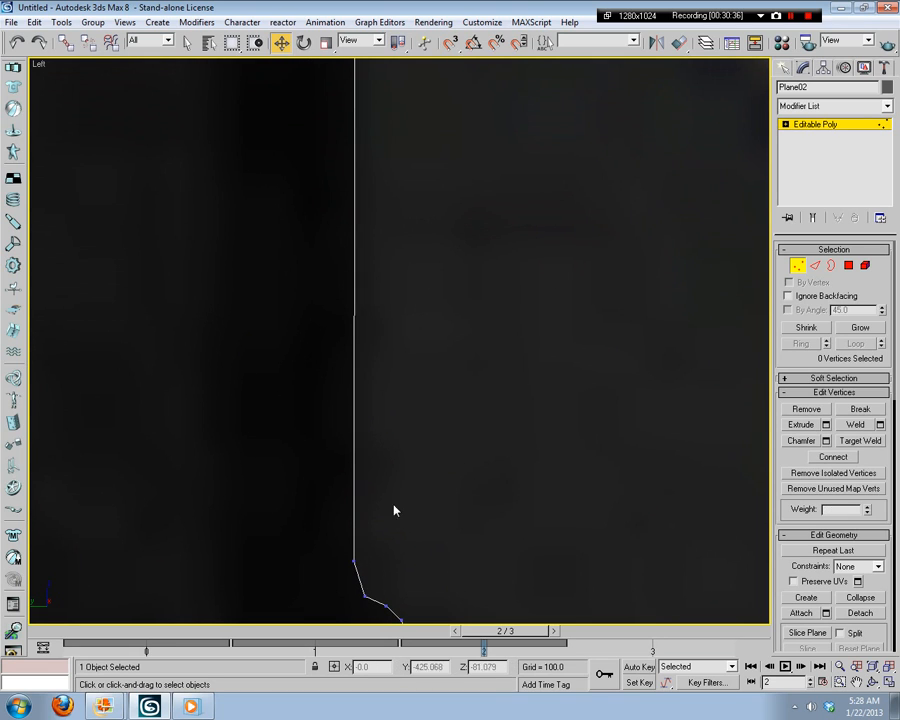
# Step: Copy the Y coordinate of the vertex at the upper end of the long vertical edge above the groove's corner
pyautogui.moveTo(330, 568); pyautogui.dragTo(329, 570)
pyautogui.moveTo(430, 442); pyautogui.dragTo(440, 546, button='middle')
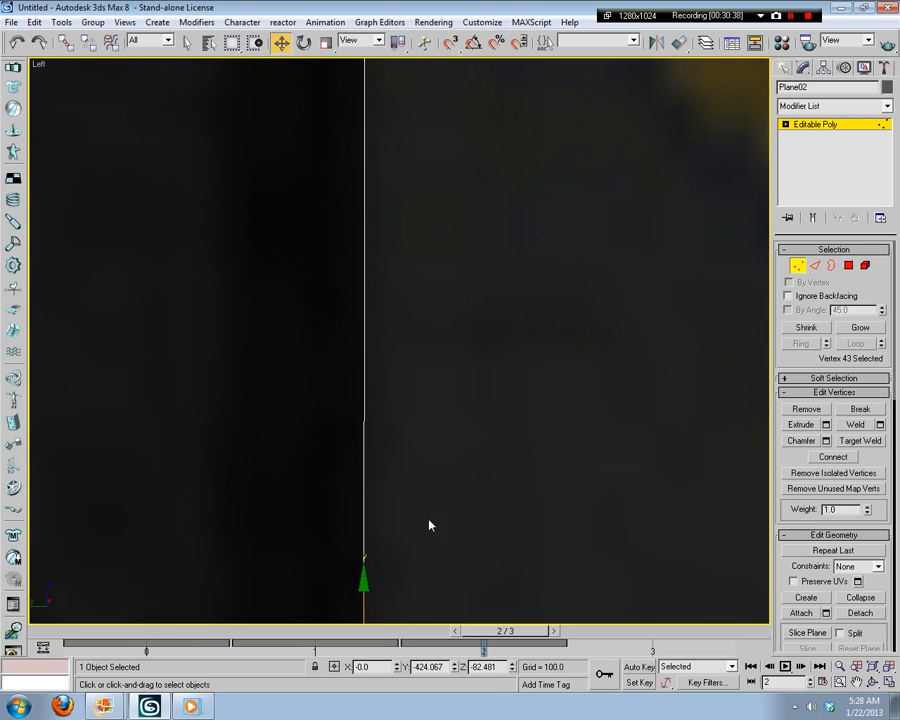
pyautogui.moveTo(436, 191); pyautogui.dragTo(458, 540, button='middle')
pyautogui.moveTo(440, 282); pyautogui.dragTo(468, 532, button='middle')
pyautogui.moveTo(457, 236); pyautogui.dragTo(498, 617, button='middle')
pyautogui.scroll(-4, 501, 367)
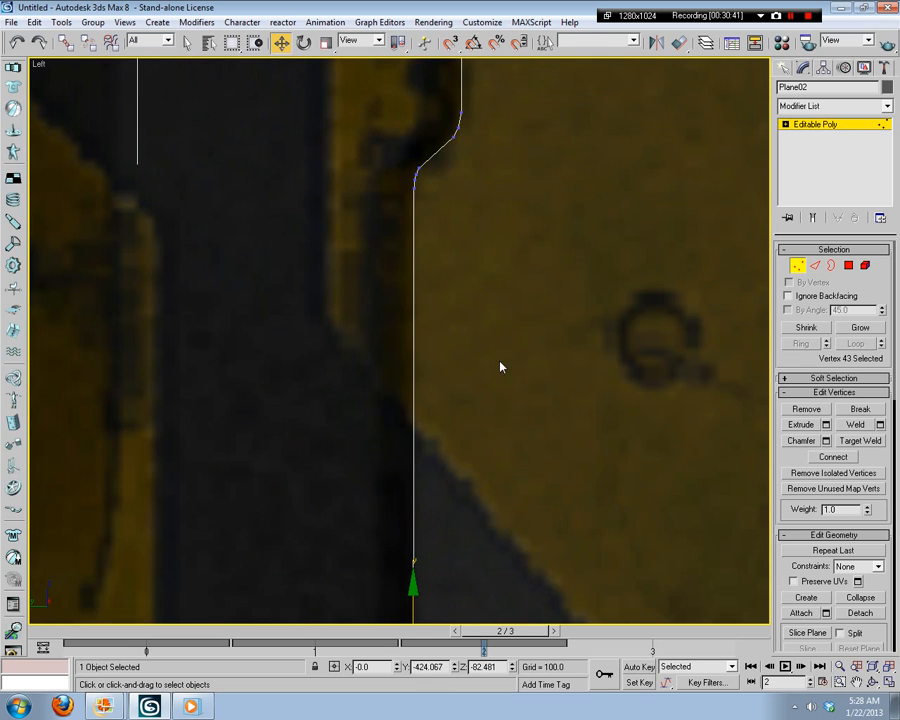
pyautogui.click(415, 188)
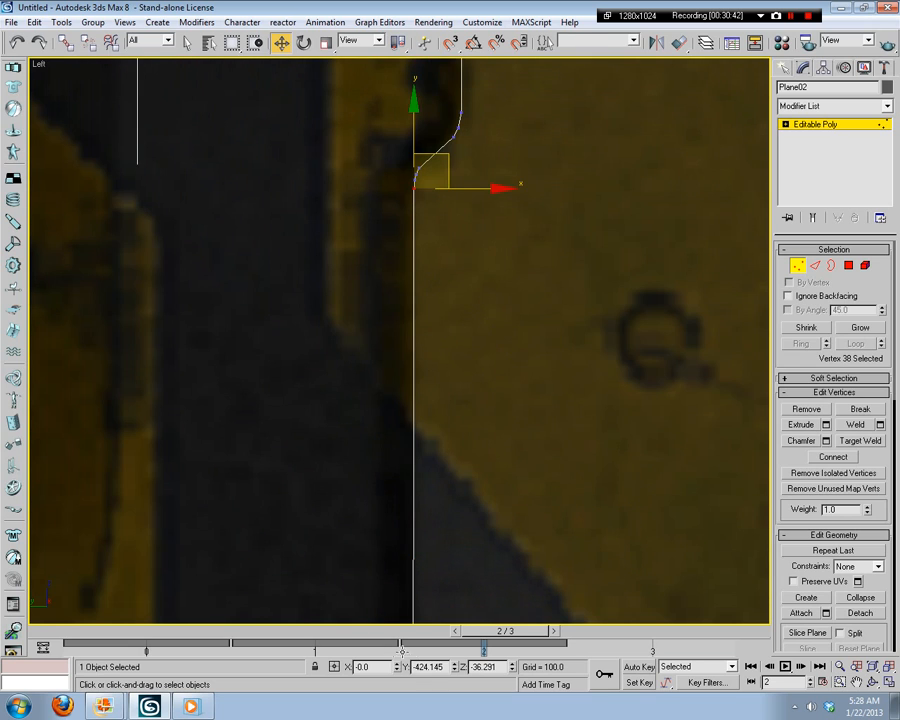
pyautogui.doubleClick(440, 667)
pyautogui.hotkey('ctrl', 'c')
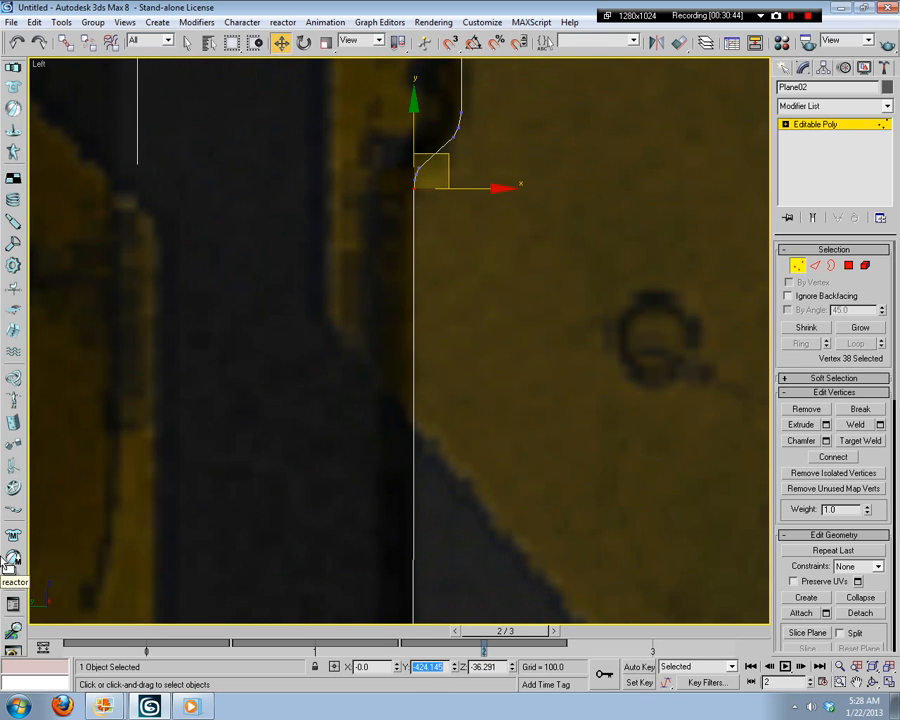
# Step: Set the Y coordinate of the upper corner's topmost vertex to the copied value, -424.145, straightening the vertical edge
pyautogui.moveTo(588, 420); pyautogui.dragTo(608, 226, button='middle')
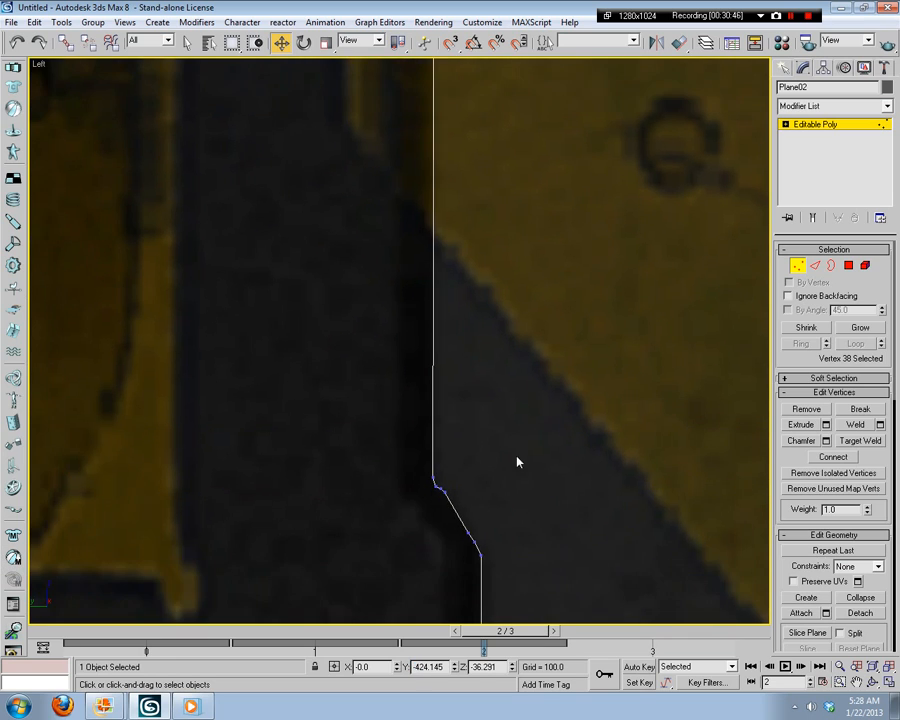
pyautogui.scroll(3, 515, 457)
pyautogui.moveTo(478, 456); pyautogui.dragTo(450, 320, button='middle')
pyautogui.moveTo(433, 473); pyautogui.dragTo(434, 474)
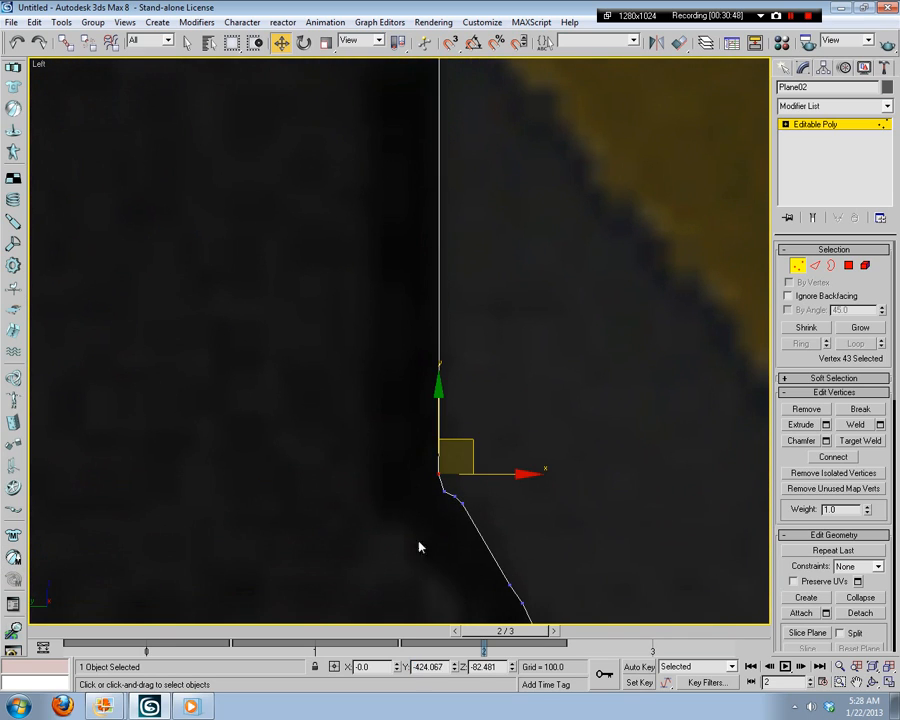
pyautogui.moveTo(434, 667); pyautogui.dragTo(2, 618)
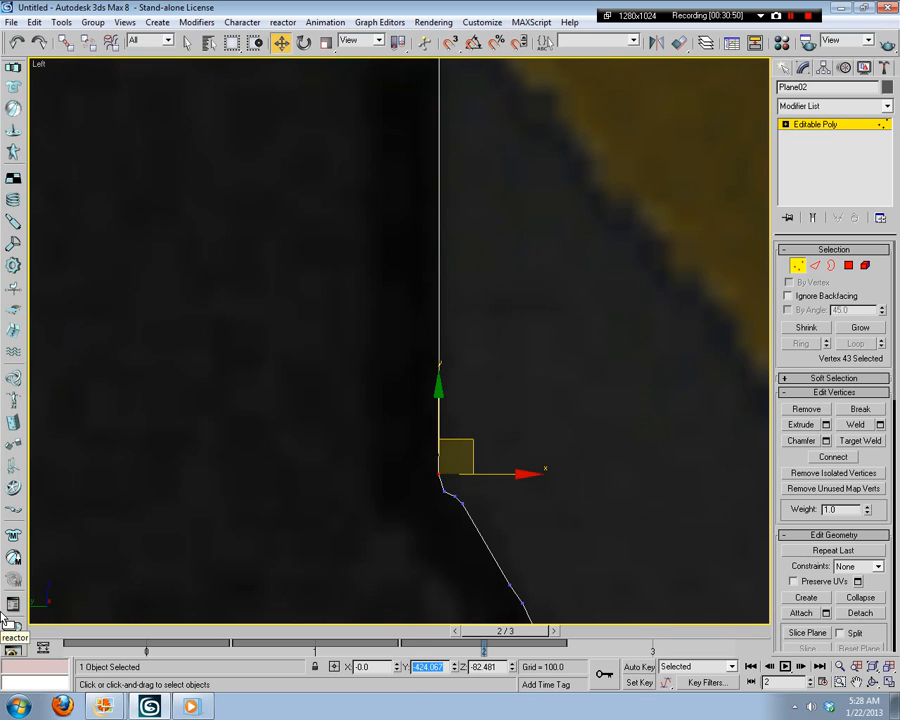
pyautogui.hotkey('ctrl', 'v')
pyautogui.press('Return')
pyautogui.click(503, 463)
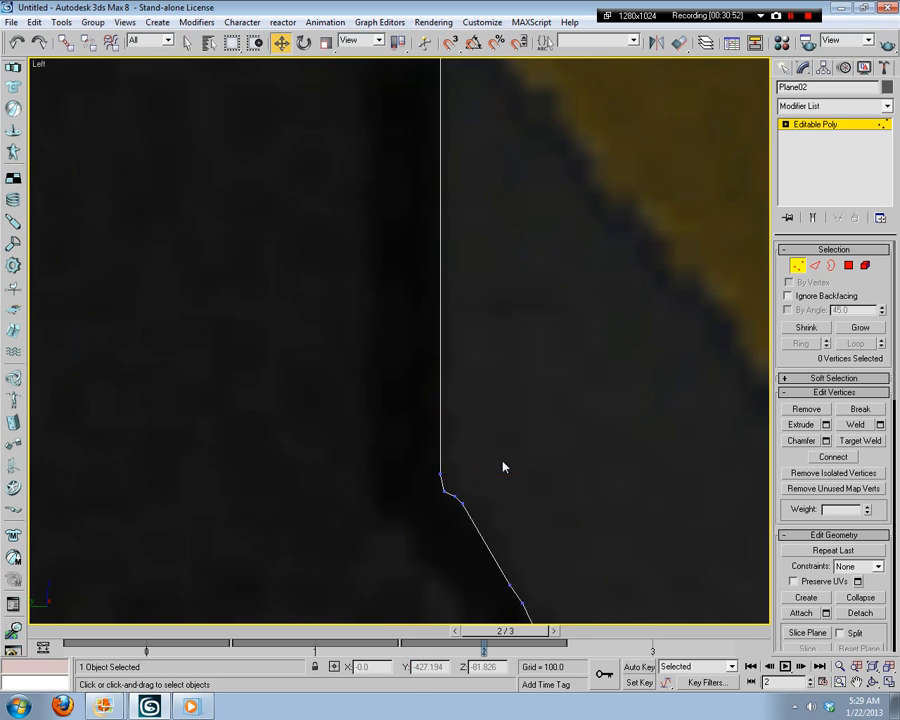
# Step: Shift the three vertices below the aligned one up and left to smooth the groove's upper corner
pyautogui.scroll(3, 530, 482)
pyautogui.moveTo(564, 540); pyautogui.dragTo(537, 334, button='middle')
pyautogui.moveTo(579, 475); pyautogui.dragTo(516, 358, button='middle')
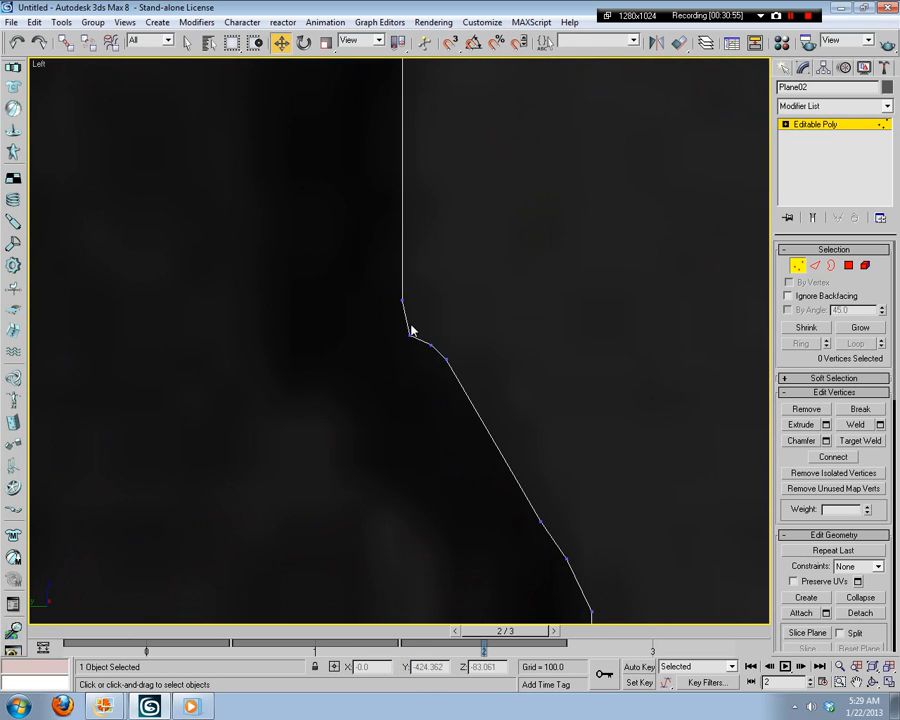
pyautogui.click(409, 331)
pyautogui.moveTo(422, 304); pyautogui.dragTo(440, 307)
pyautogui.click(446, 327)
pyautogui.click(430, 350)
pyautogui.click(486, 350)
pyautogui.moveTo(448, 369); pyautogui.dragTo(449, 368)
pyautogui.moveTo(474, 325); pyautogui.dragTo(467, 322)
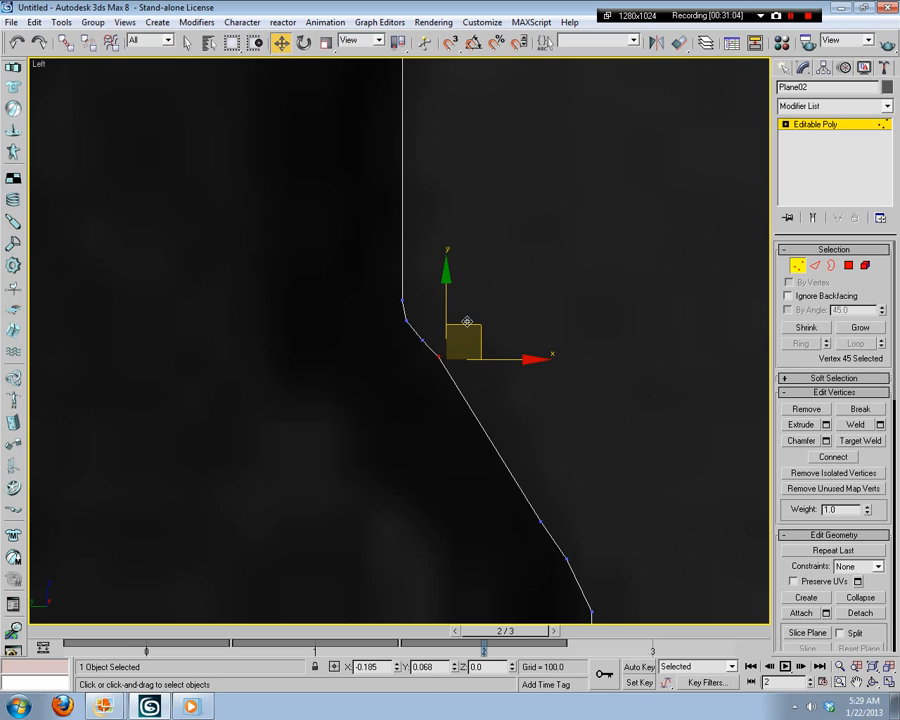
pyautogui.click(437, 338)
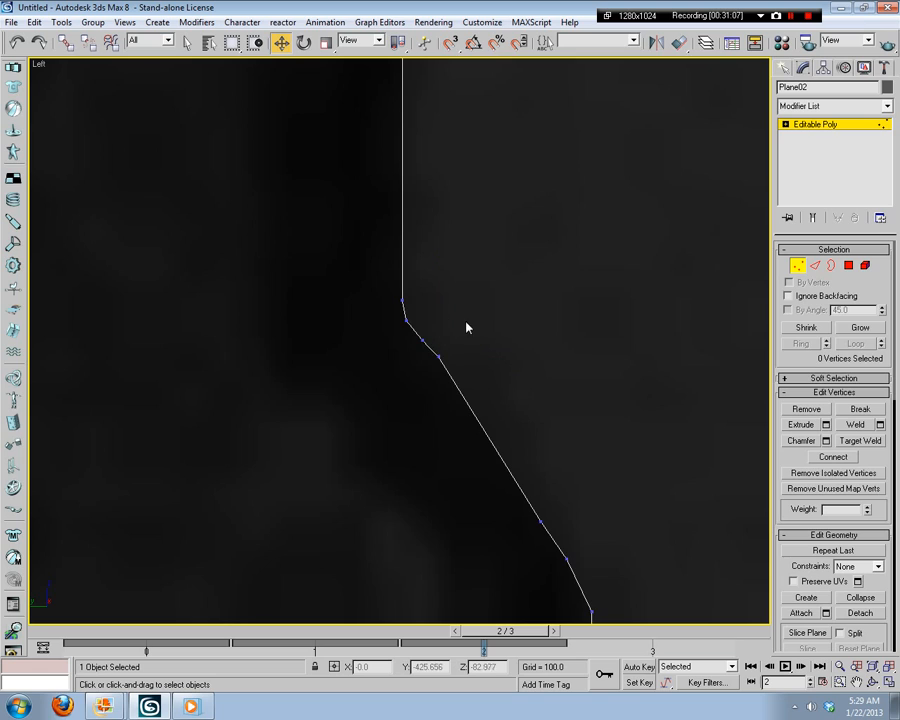
# Step: Nudge the middle one of those three upper-corner vertices slightly downward to refine the curve
pyautogui.scroll(2, 466, 328)
pyautogui.click(440, 340)
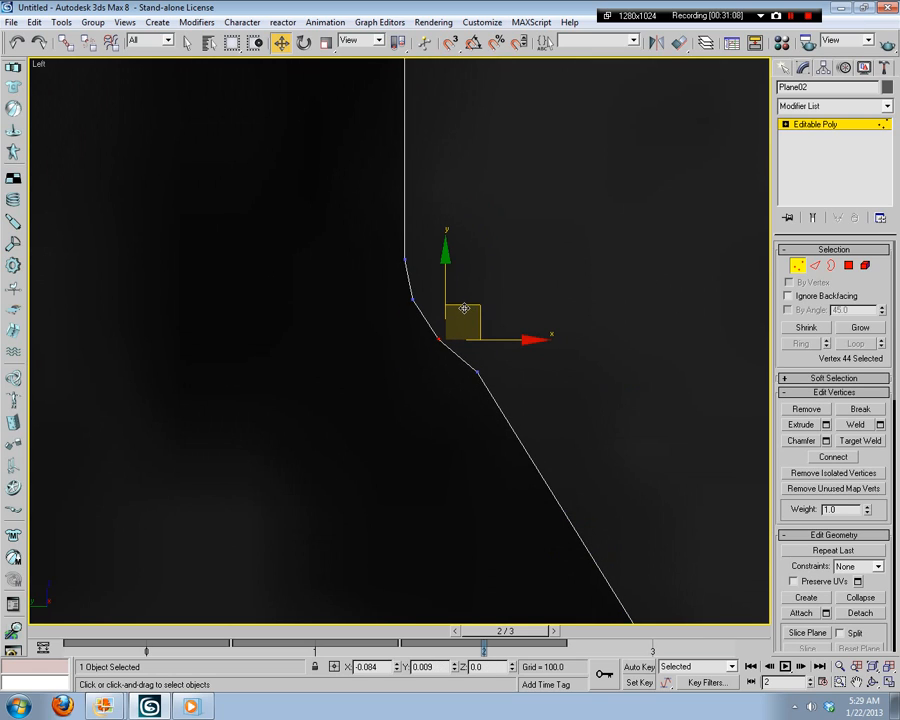
pyautogui.moveTo(464, 308); pyautogui.dragTo(470, 311)
pyautogui.click(535, 298)
pyautogui.moveTo(533, 292); pyautogui.dragTo(510, 431, button='middle')
pyautogui.scroll(-3, 517, 431)
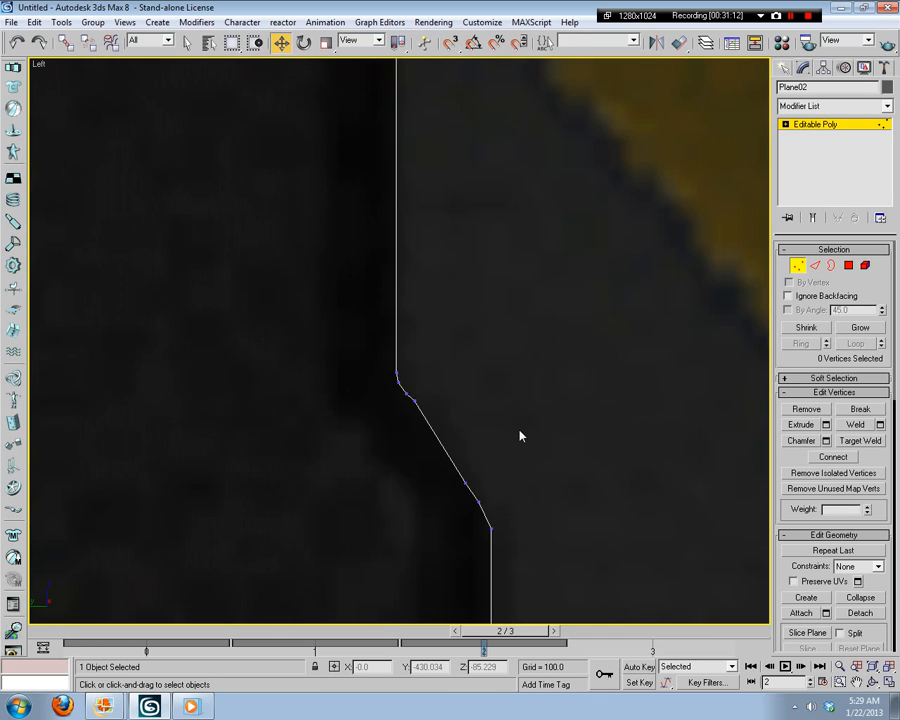
pyautogui.scroll(-3, 519, 431)
pyautogui.moveTo(494, 298); pyautogui.dragTo(539, 348, button='middle')
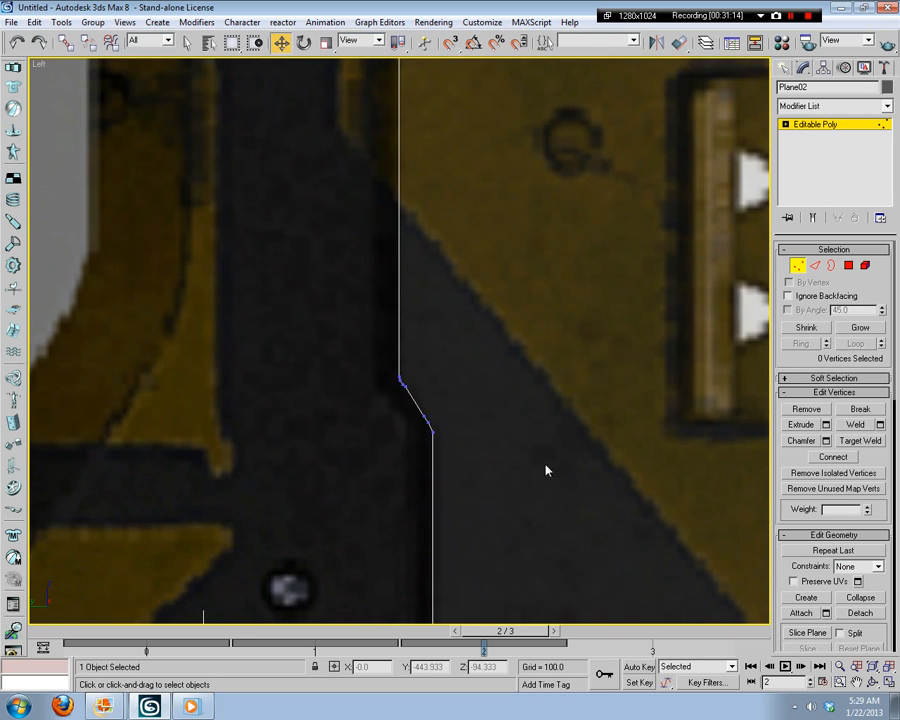
# Step: Insert a vertex midway along the lowest slanted edge of the groove's lower bend
pyautogui.scroll(3, 546, 466)
pyautogui.moveTo(531, 465); pyautogui.dragTo(516, 321, button='middle')
pyautogui.scroll(3, 550, 445)
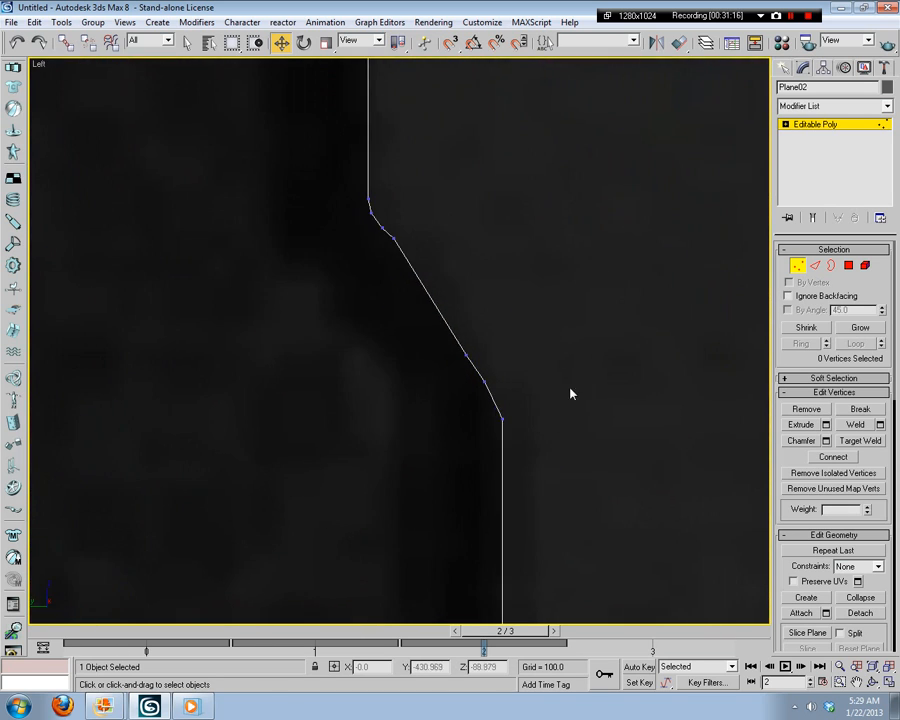
pyautogui.scroll(3, 558, 457)
pyautogui.moveTo(611, 406); pyautogui.dragTo(443, 138, button='middle')
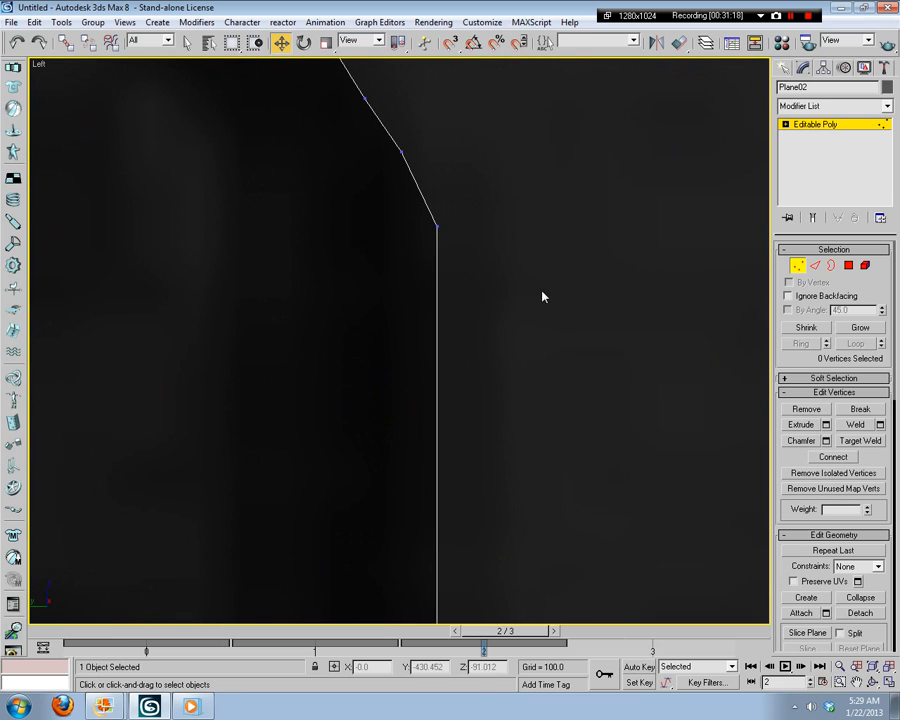
pyautogui.click(815, 265)
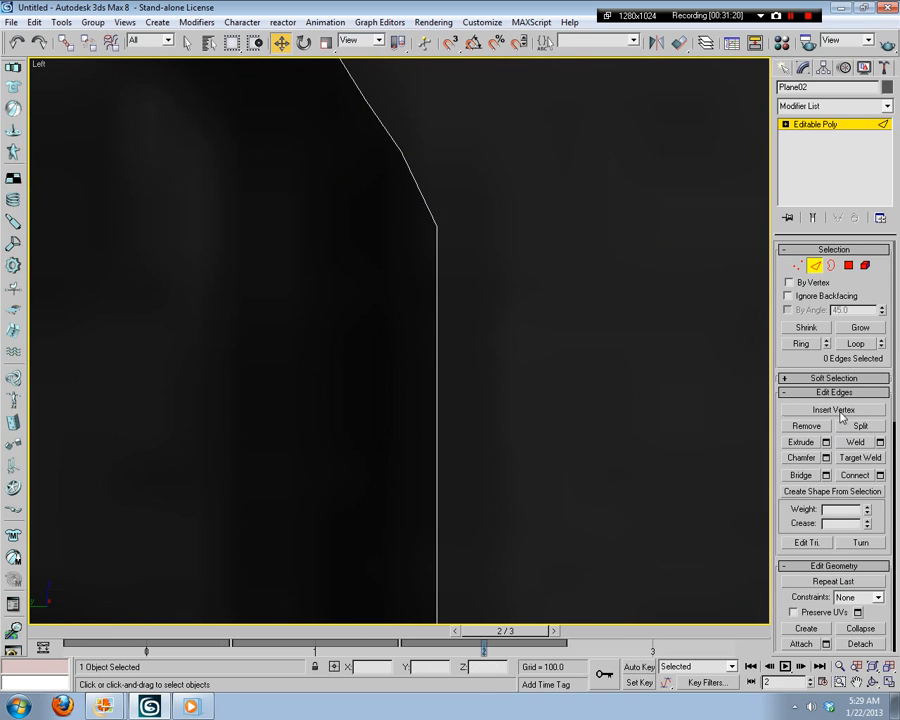
pyautogui.click(834, 410)
pyautogui.click(420, 190)
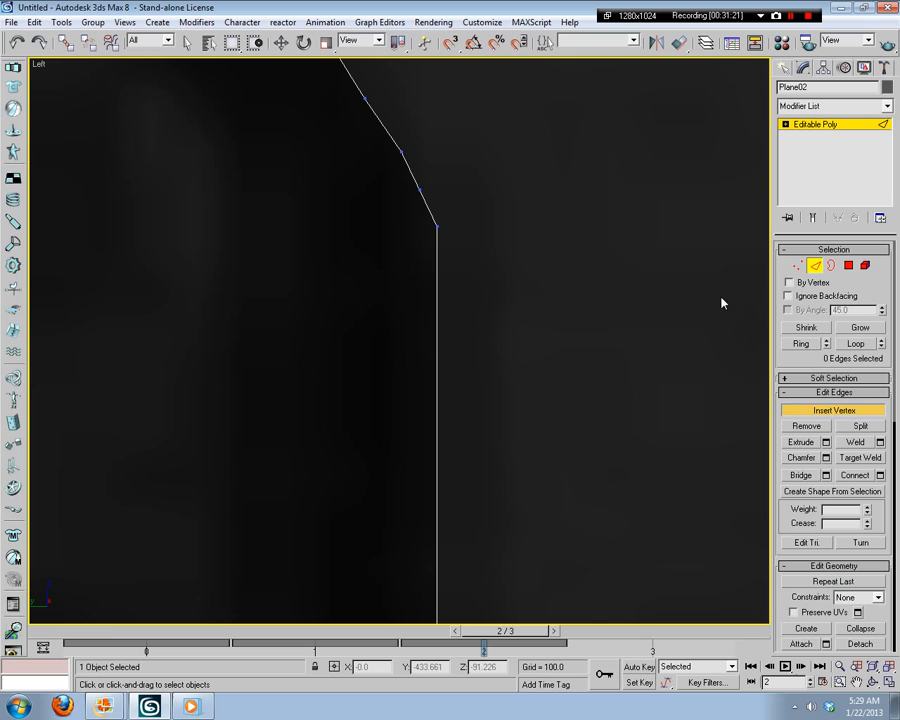
# Step: Move the inserted lower-bend vertex right and down, and the vertex above it slightly up and right
pyautogui.click(799, 267)
pyautogui.moveTo(490, 237); pyautogui.dragTo(423, 226)
pyautogui.moveTo(430, 171); pyautogui.dragTo(458, 167)
pyautogui.click(493, 155)
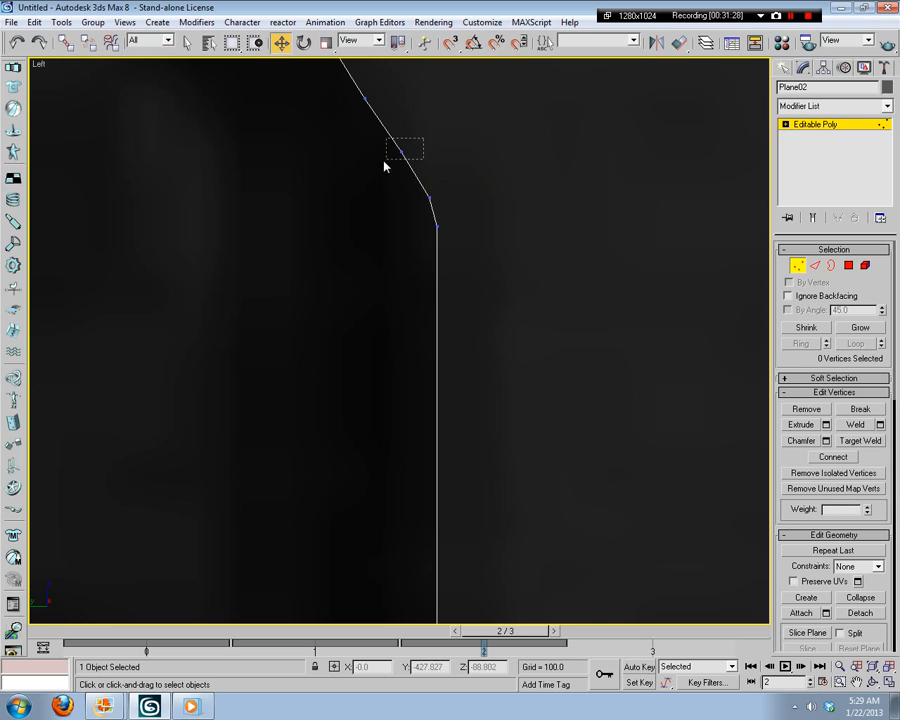
pyautogui.moveTo(384, 166); pyautogui.dragTo(384, 165)
pyautogui.moveTo(430, 116); pyautogui.dragTo(437, 114)
pyautogui.click(480, 127)
# Step: Raise the inserted vertex slightly and lower the vertex below it along the vertical edge
pyautogui.moveTo(459, 184); pyautogui.dragTo(446, 154)
pyautogui.click(446, 159)
pyautogui.click(452, 214)
pyautogui.moveTo(452, 214); pyautogui.dragTo(428, 233)
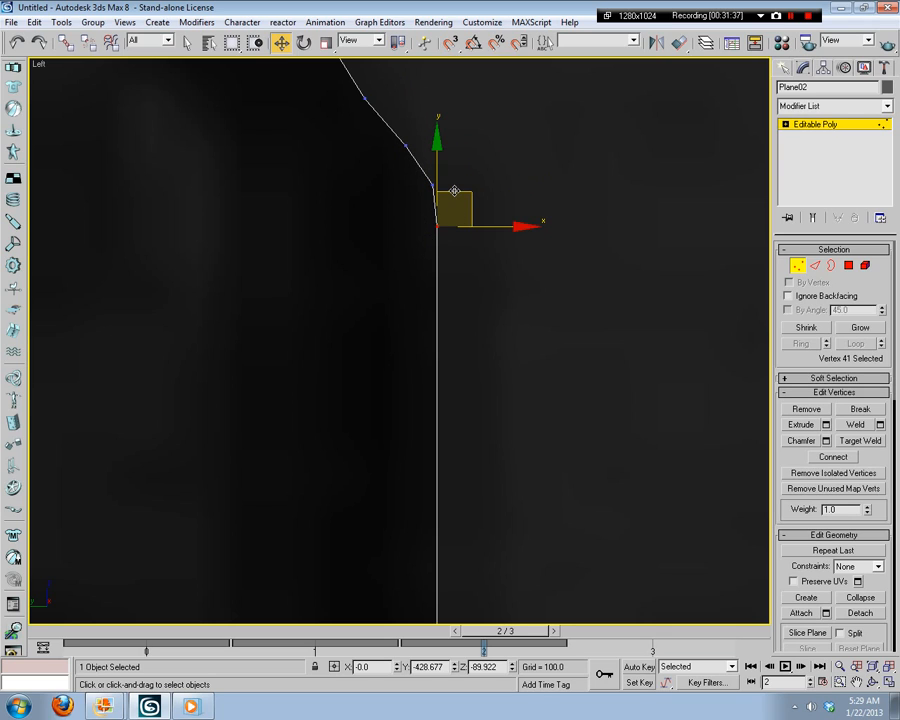
pyautogui.moveTo(438, 171); pyautogui.dragTo(437, 188)
pyautogui.click(459, 184)
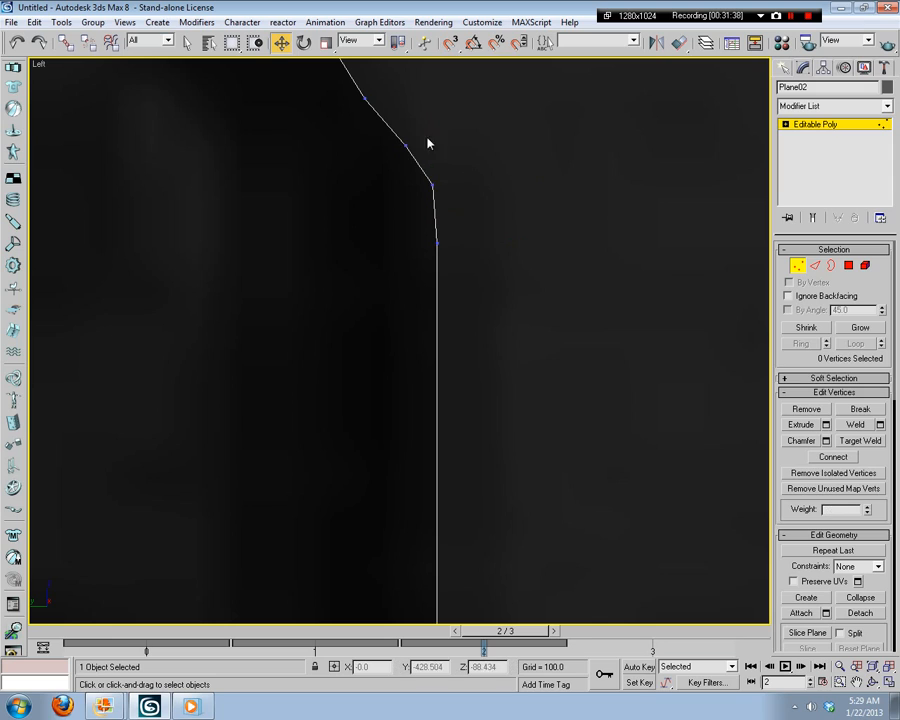
# Step: Move the inserted vertex right in line with the vertical edge, and reposition the vertex above it slightly higher on the bend
pyautogui.click(406, 146)
pyautogui.moveTo(425, 111); pyautogui.dragTo(420, 102)
pyautogui.click(462, 160)
pyautogui.click(432, 186)
pyautogui.moveTo(457, 152); pyautogui.dragTo(464, 156)
pyautogui.click(419, 134)
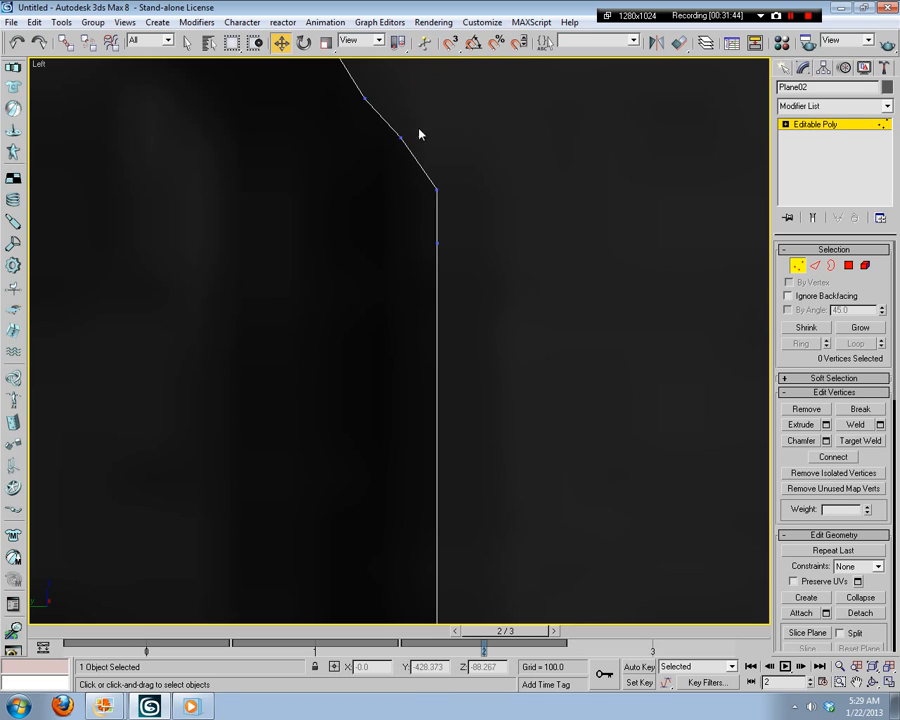
pyautogui.click(401, 137)
pyautogui.moveTo(422, 112); pyautogui.dragTo(431, 99)
pyautogui.click(489, 112)
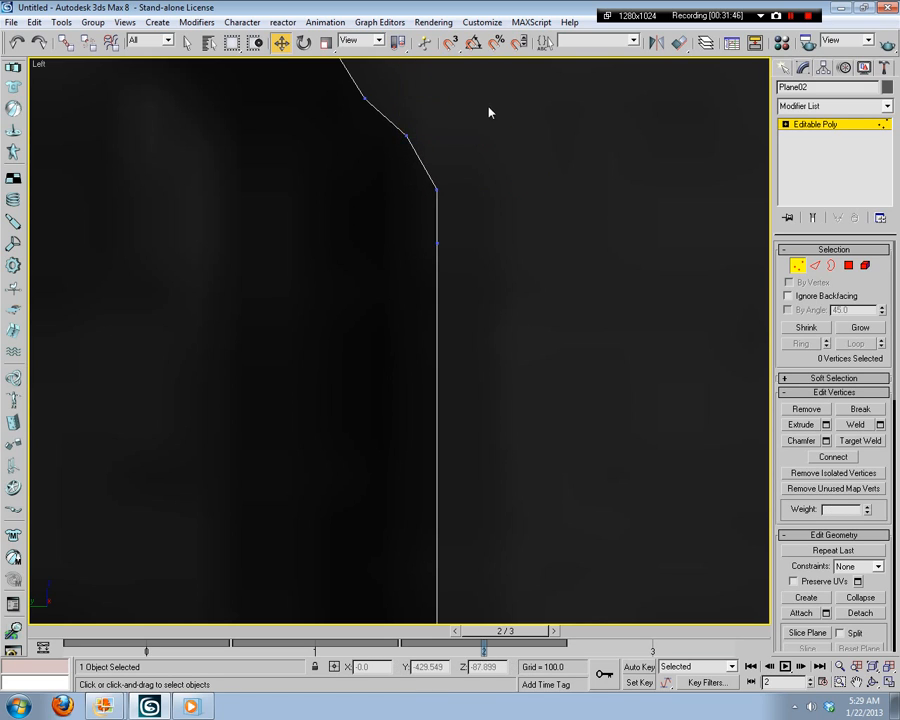
# Step: Remove the vertex at the lower end of the diagonal, above the bend's two adjusted vertices
pyautogui.moveTo(489, 112); pyautogui.dragTo(545, 428, button='middle')
pyautogui.click(466, 451)
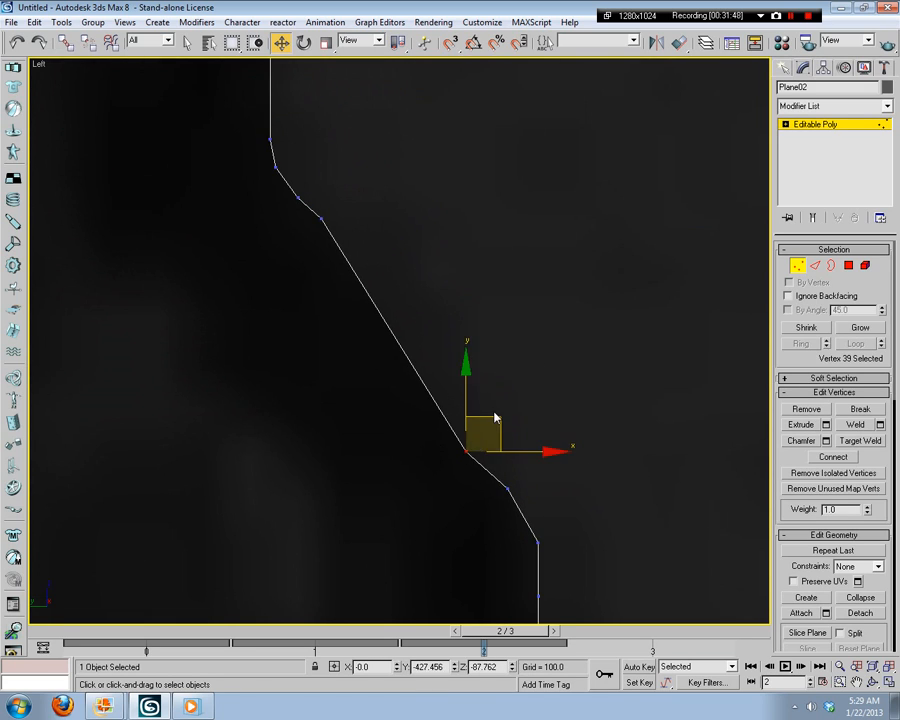
pyautogui.moveTo(494, 416); pyautogui.dragTo(438, 454)
pyautogui.click(541, 465)
pyautogui.click(579, 321)
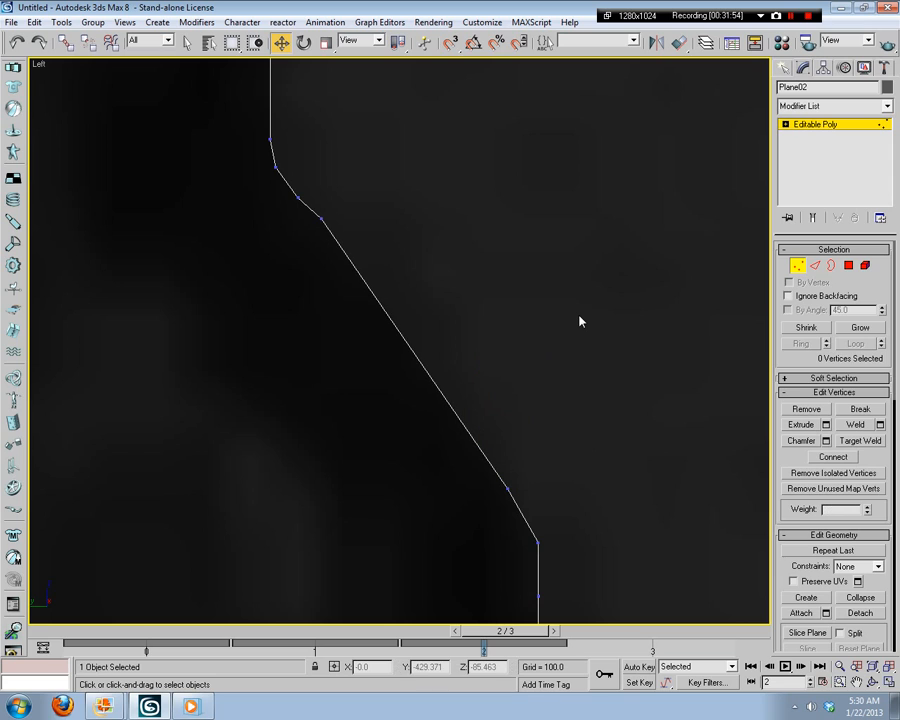
# Step: Insert a vertex on the short slanted edge just above the vertical edge in the lower bend
pyautogui.moveTo(598, 443); pyautogui.dragTo(518, 338, button='middle')
pyautogui.click(815, 265)
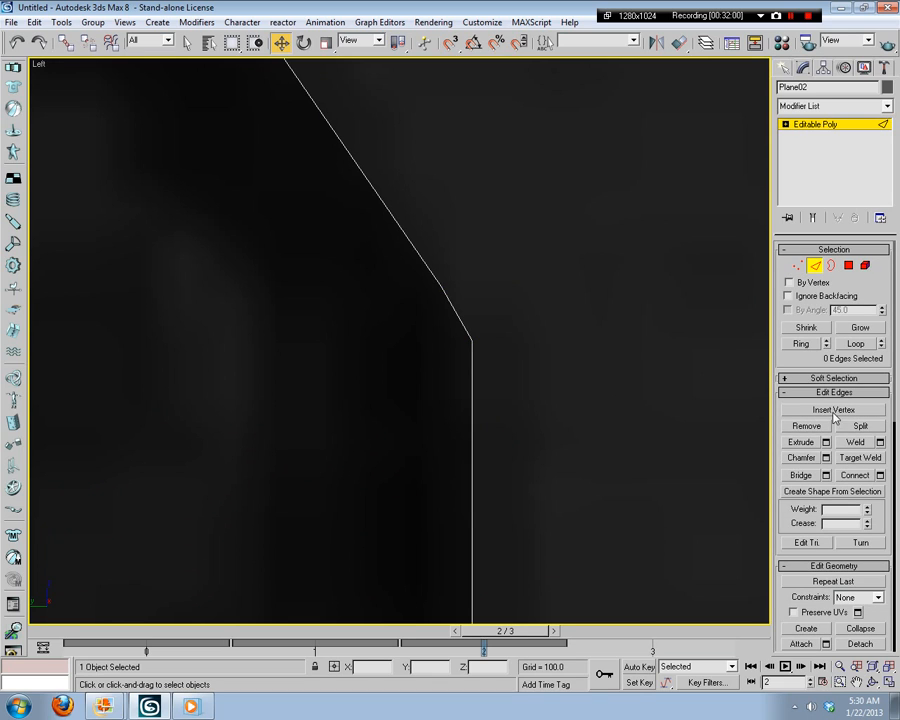
pyautogui.click(833, 411)
pyautogui.click(452, 308)
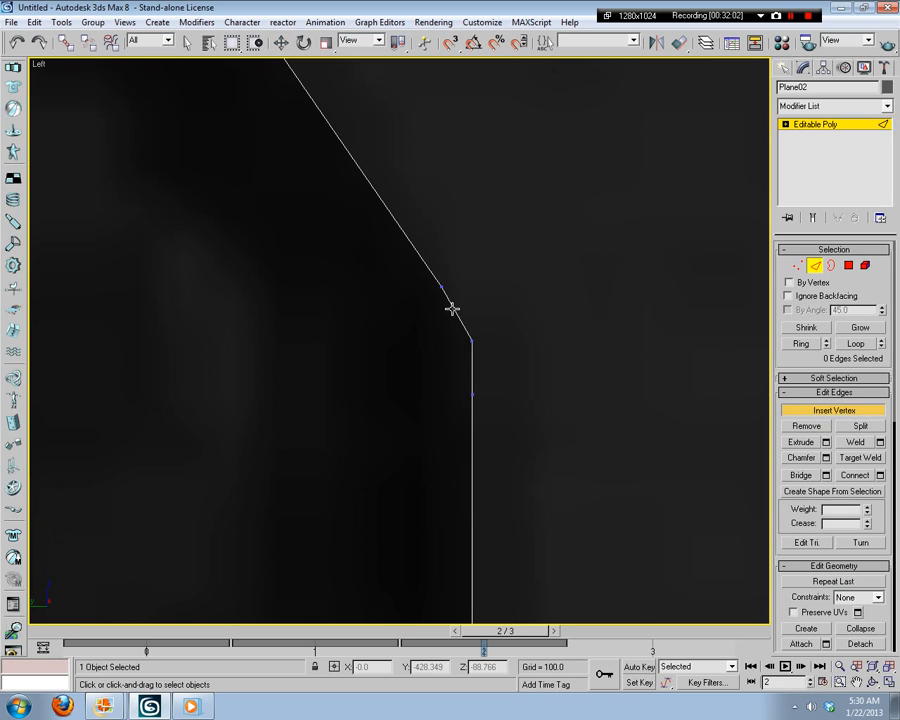
# Step: Move the newly inserted vertex slightly right and nudge the corner vertex below it right and down to round the bend
pyautogui.click(797, 265)
pyautogui.press('w')
pyautogui.moveTo(598, 326); pyautogui.dragTo(528, 428, button='middle')
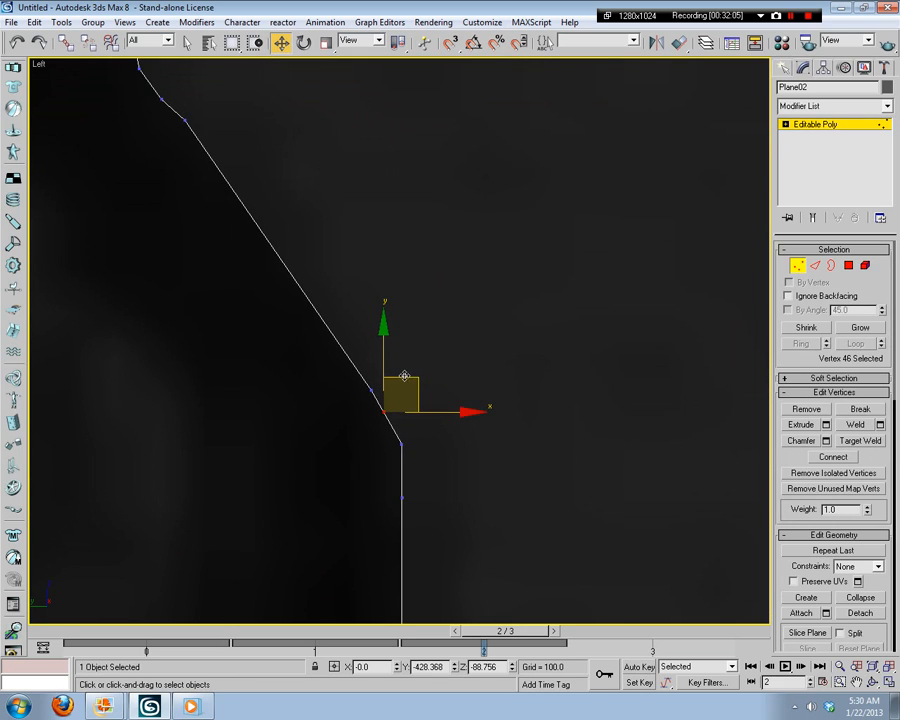
pyautogui.moveTo(404, 376); pyautogui.dragTo(411, 374)
pyautogui.click(463, 404)
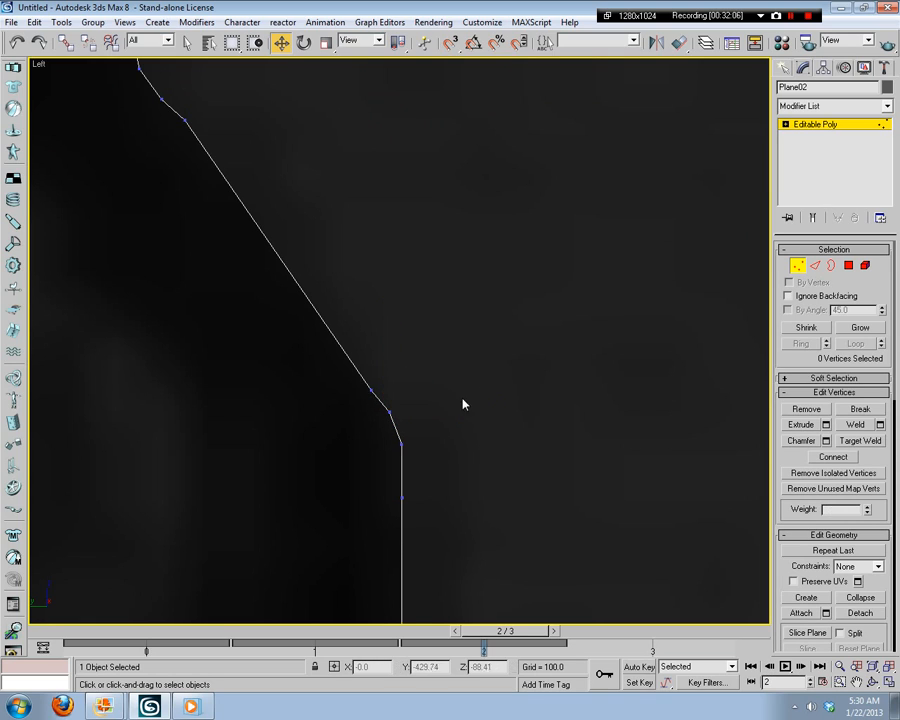
pyautogui.moveTo(392, 458); pyautogui.dragTo(393, 459)
pyautogui.moveTo(418, 415); pyautogui.dragTo(428, 411)
pyautogui.click(484, 398)
pyautogui.moveTo(325, 257); pyautogui.dragTo(398, 387, button='middle')
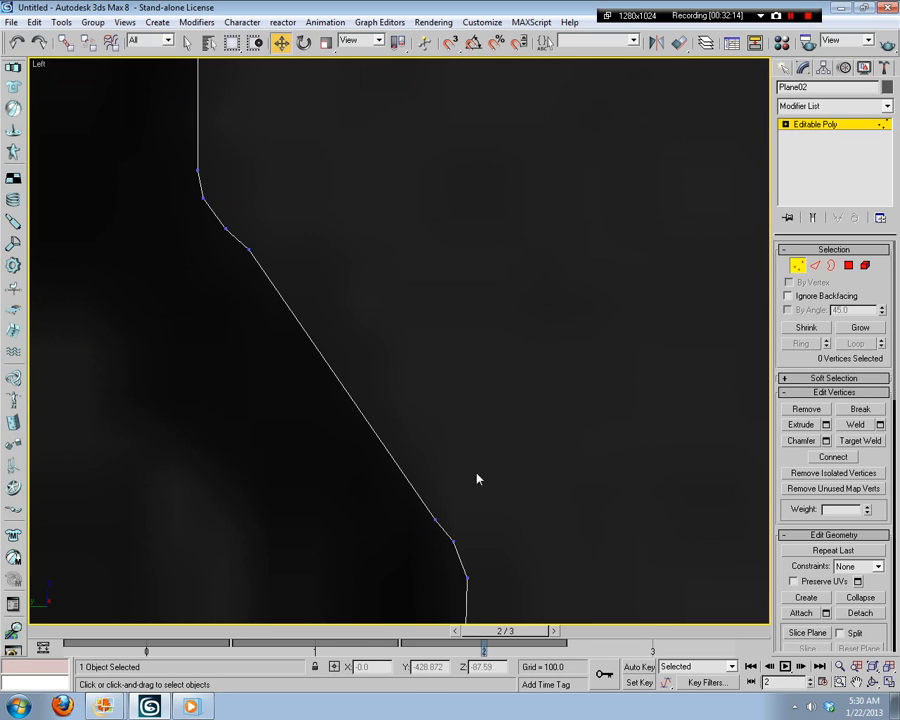
# Step: Move the vertex at the diagonal's lower end right and slightly up, and nudge the vertex at its upper end slightly down
pyautogui.moveTo(397, 531); pyautogui.dragTo(398, 530)
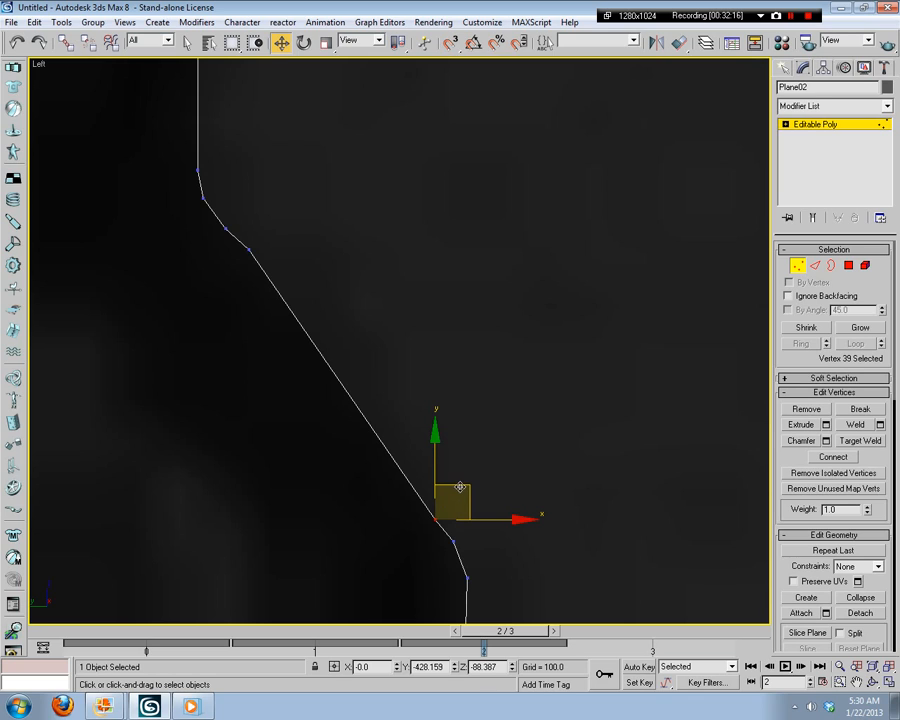
pyautogui.moveTo(459, 487); pyautogui.dragTo(470, 483)
pyautogui.click(240, 234)
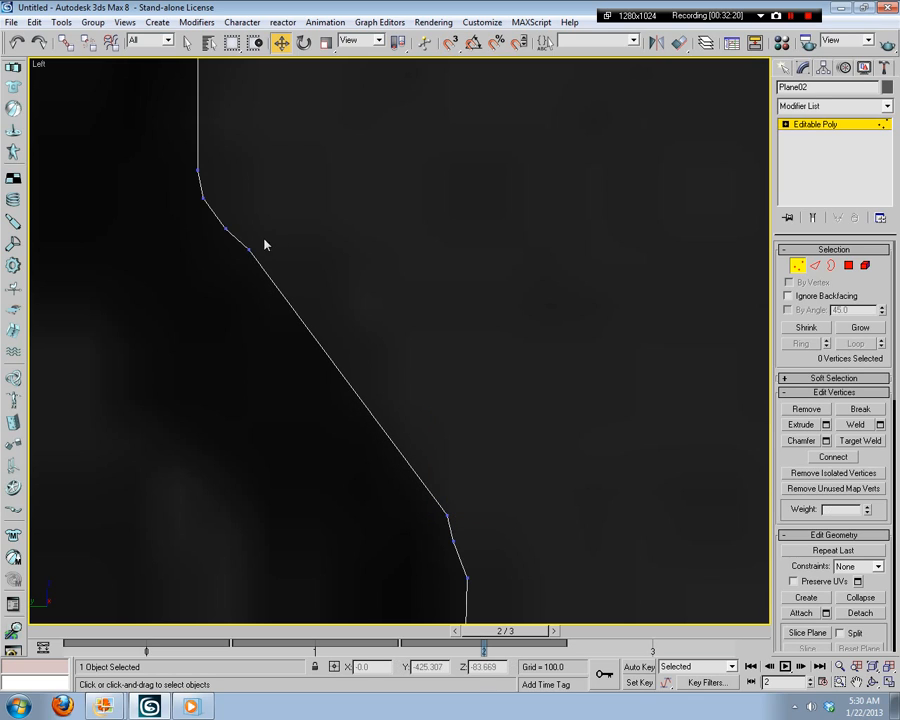
pyautogui.moveTo(333, 220); pyautogui.dragTo(411, 291, button='middle')
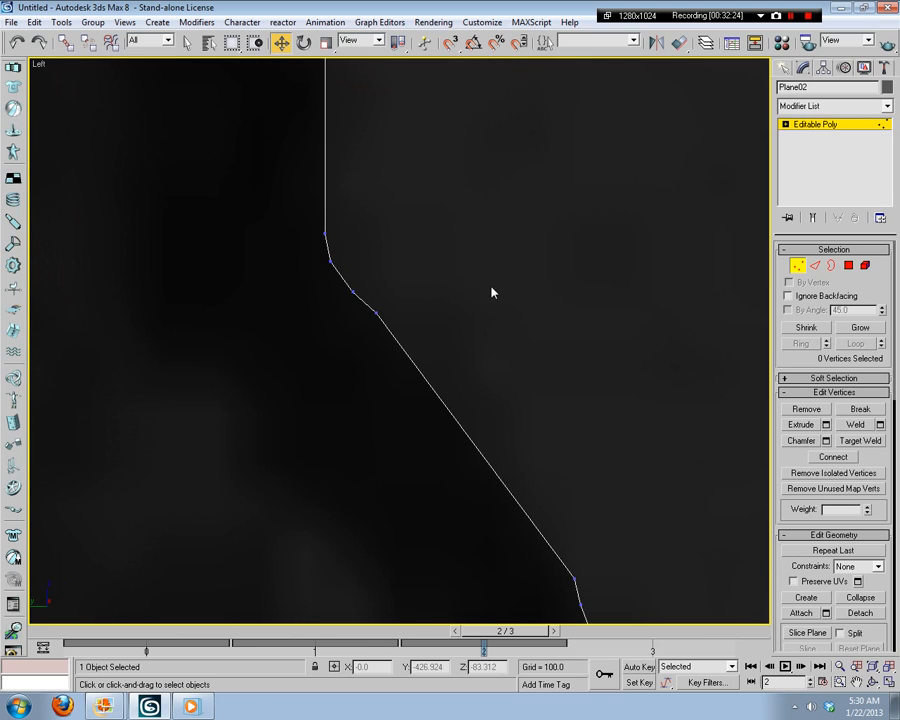
pyautogui.moveTo(358, 333); pyautogui.dragTo(360, 330)
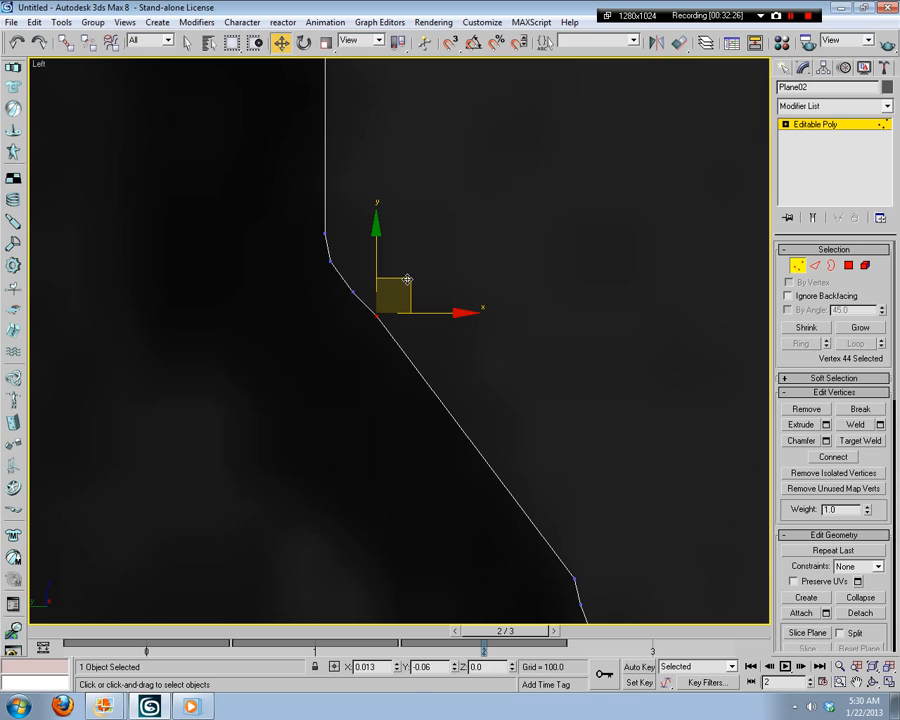
pyautogui.click(440, 287)
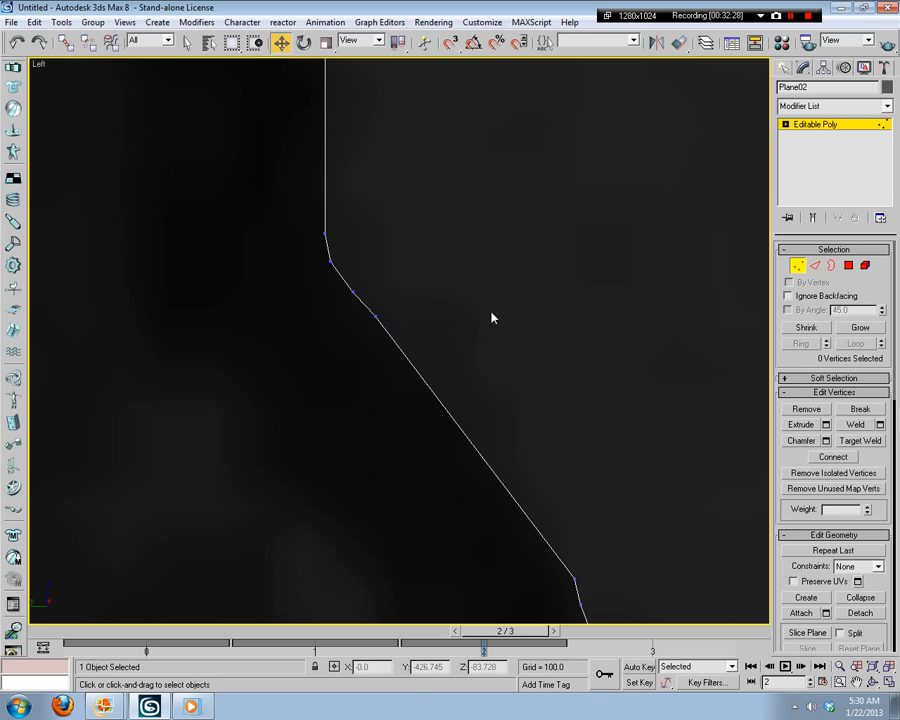
# Step: Move the middle vertex of the lower bend slightly right to smooth the curve into the vertical edge
pyautogui.moveTo(491, 318); pyautogui.dragTo(520, 205, button='middle')
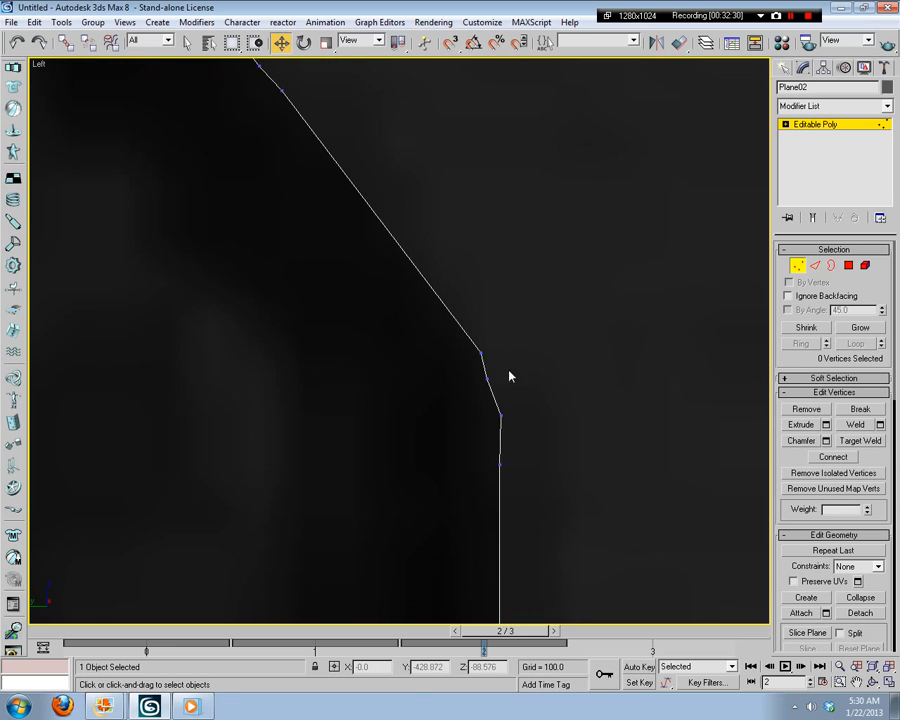
pyautogui.moveTo(509, 376); pyautogui.dragTo(472, 392)
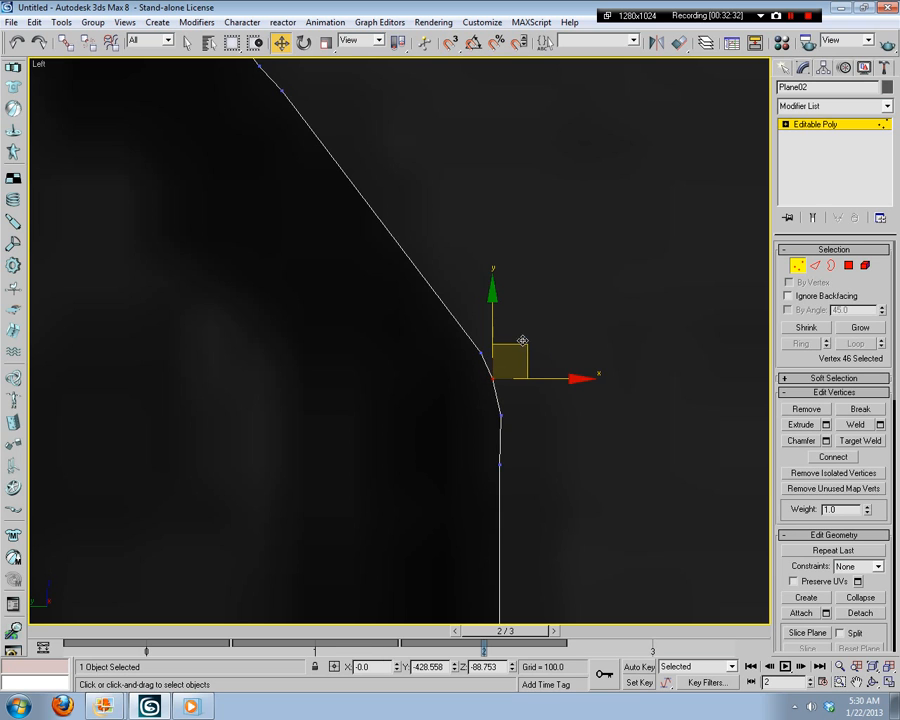
pyautogui.click(541, 285)
# Step: Examine the traced panel outline against the rifle reference, from the trigger-side cutout to the rear end
pyautogui.moveTo(528, 225); pyautogui.dragTo(560, 378, button='middle')
pyautogui.scroll(-2, 559, 378)
pyautogui.moveTo(434, 249); pyautogui.dragTo(466, 348, button='middle')
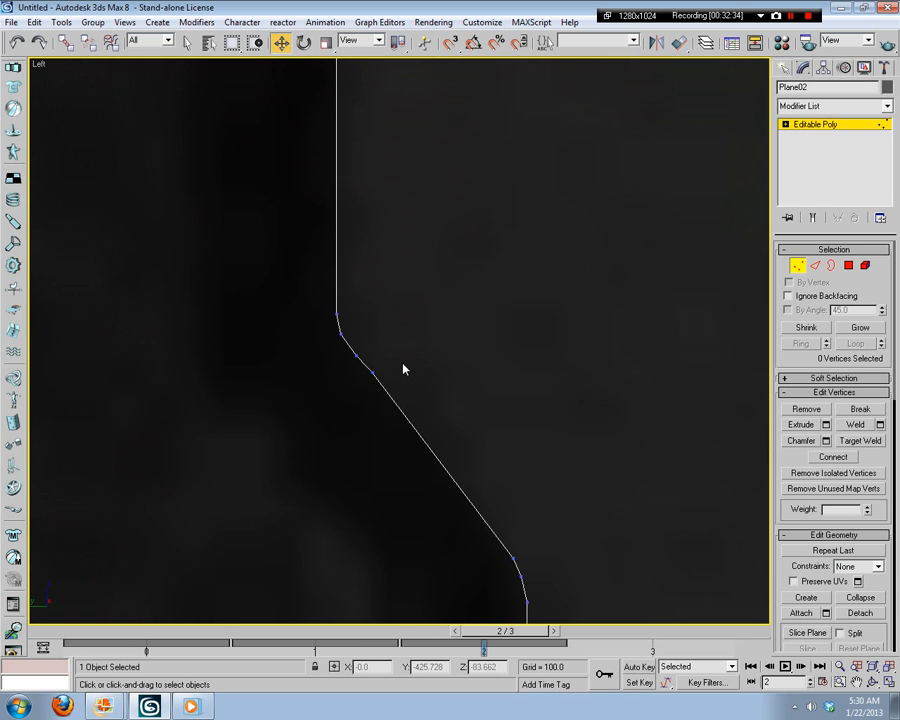
pyautogui.scroll(-10, 392, 356)
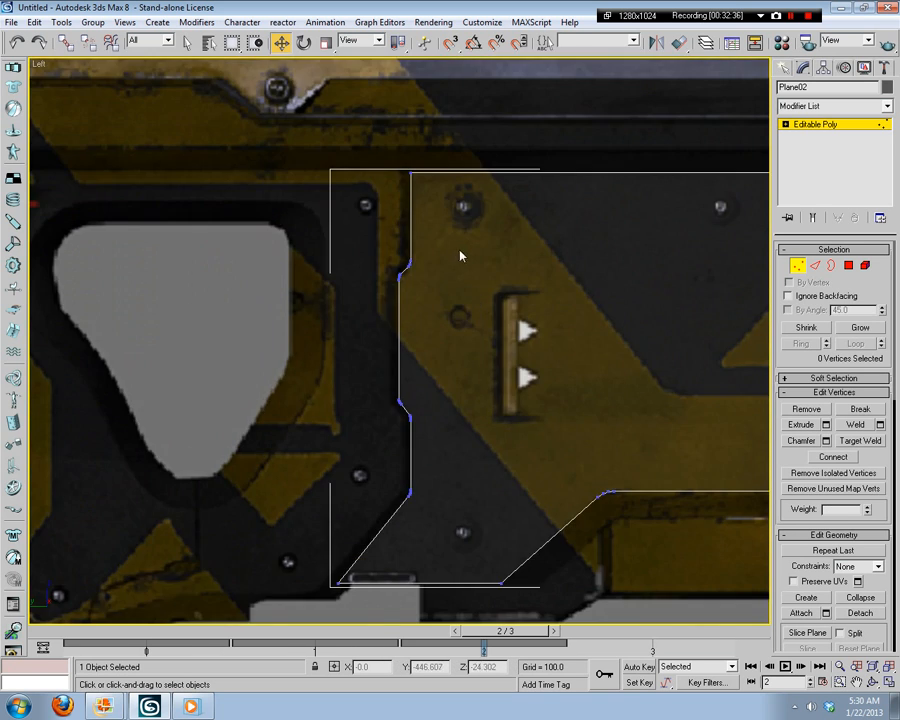
pyautogui.moveTo(511, 437)
pyautogui.mouseDown(button='middle')
pyautogui.moveTo(478, 420)
pyautogui.moveTo(234, 431)
pyautogui.mouseUp(button='middle')
pyautogui.moveTo(678, 352); pyautogui.dragTo(475, 288, button='middle')
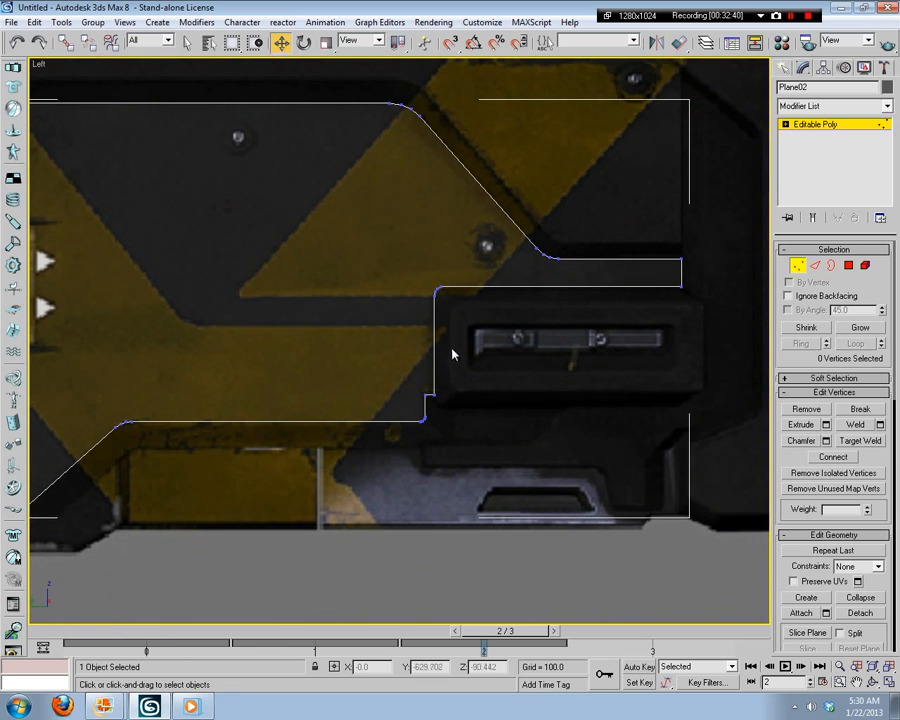
pyautogui.moveTo(227, 325); pyautogui.dragTo(470, 342, button='middle')
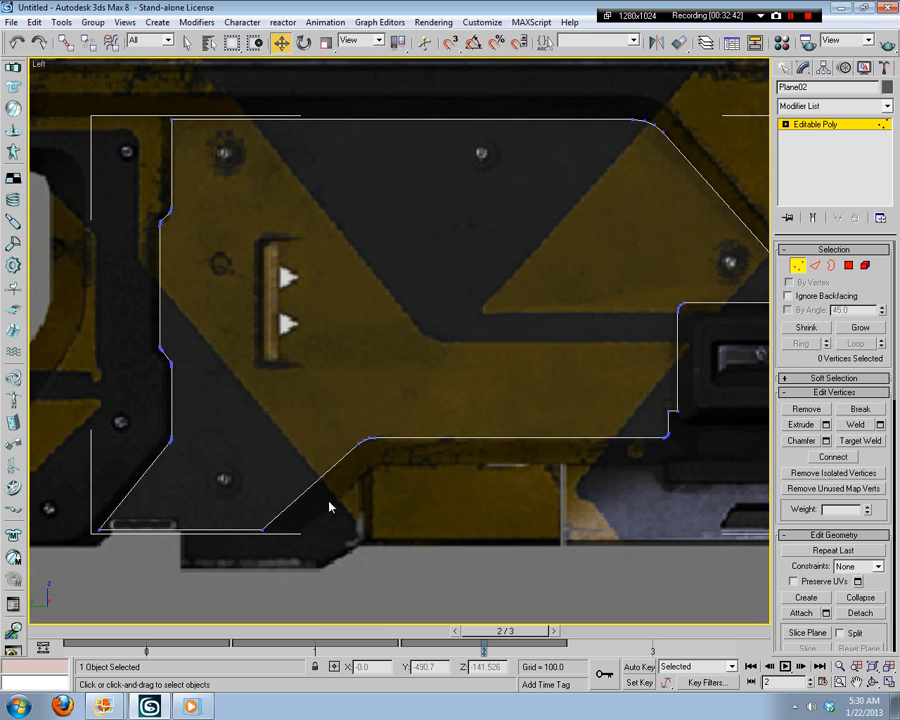
pyautogui.moveTo(421, 523); pyautogui.dragTo(645, 424, button='middle')
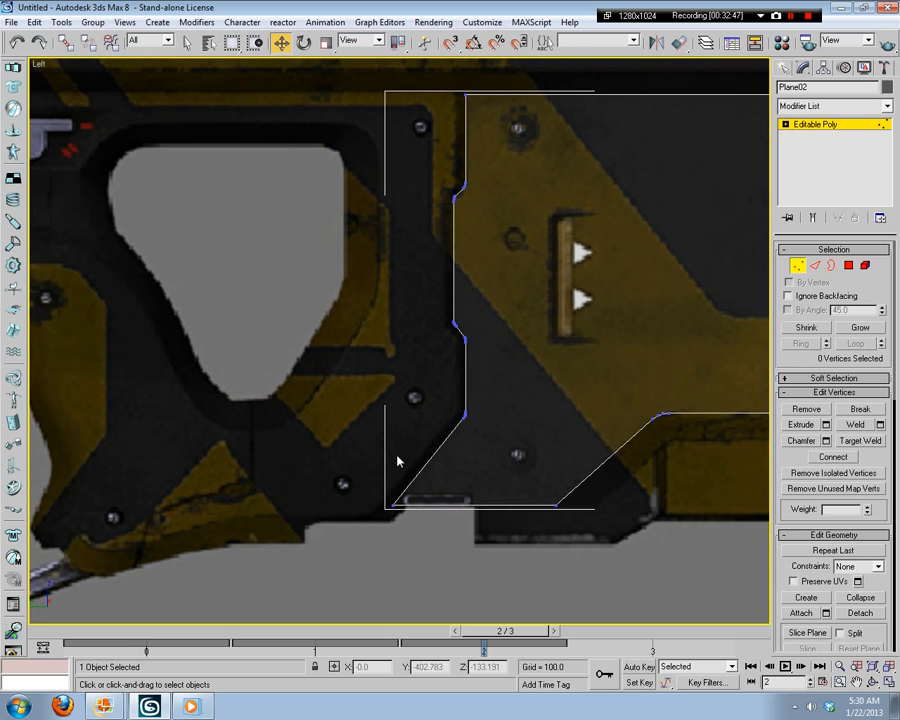
pyautogui.moveTo(158, 452); pyautogui.dragTo(279, 521, button='middle')
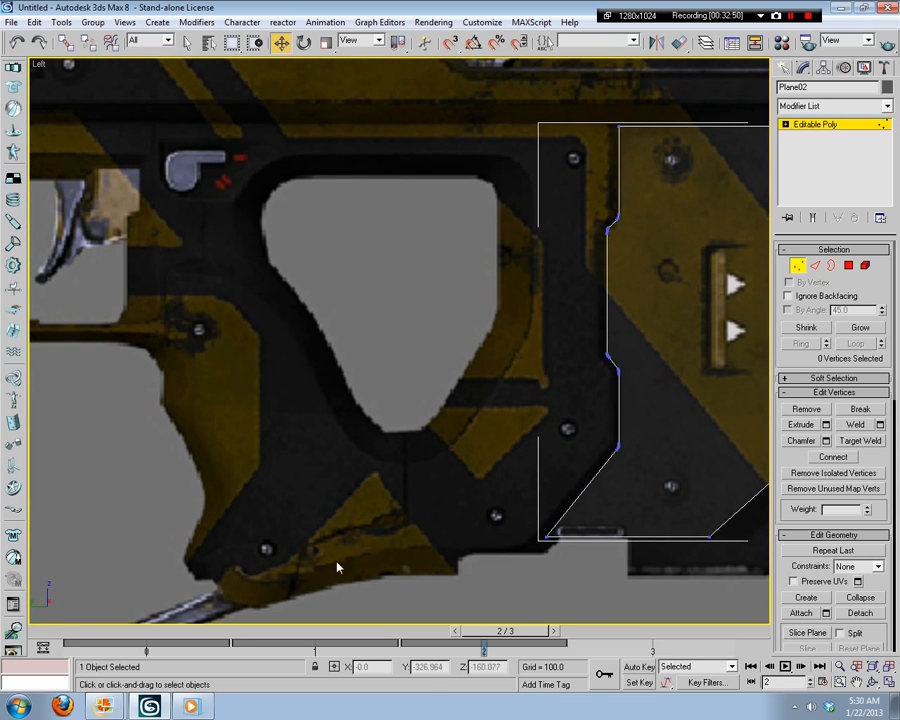
pyautogui.moveTo(357, 500); pyautogui.dragTo(125, 522, button='middle')
pyautogui.moveTo(614, 488); pyautogui.dragTo(207, 510, button='middle')
pyautogui.moveTo(693, 349); pyautogui.dragTo(315, 442, button='middle')
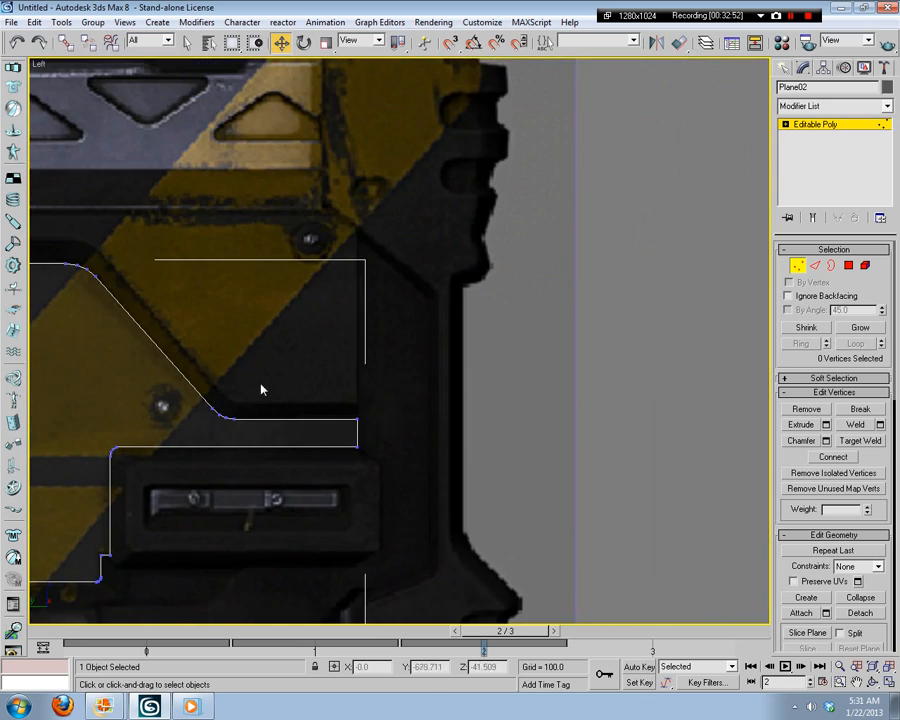
pyautogui.moveTo(356, 208); pyautogui.dragTo(332, 318, button='middle')
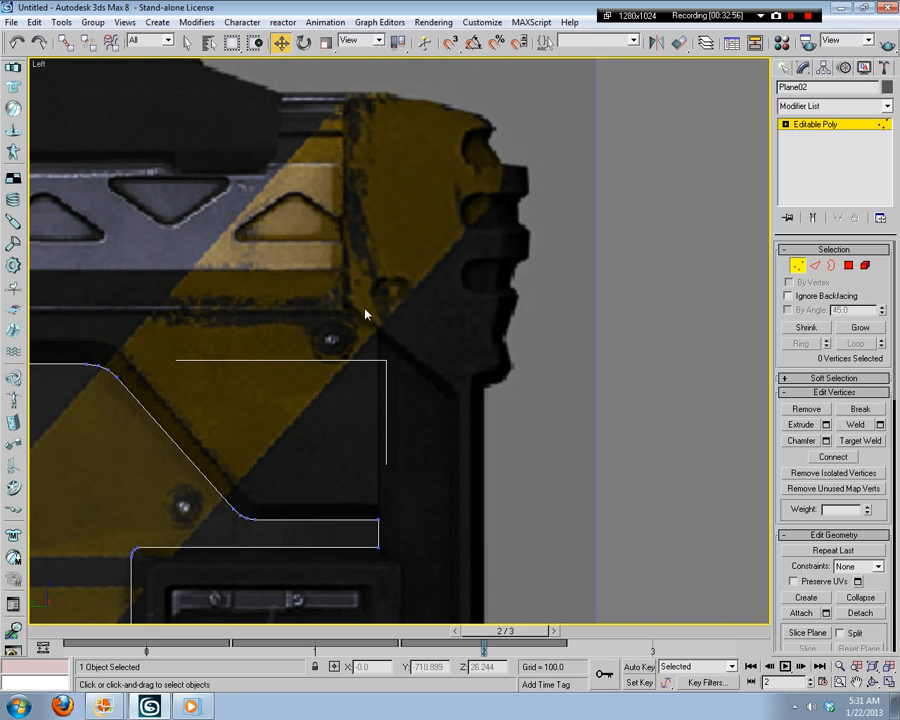
pyautogui.moveTo(478, 547); pyautogui.dragTo(476, 316, button='middle')
pyautogui.moveTo(145, 458); pyautogui.dragTo(510, 432, button='middle')
pyautogui.moveTo(189, 384)
pyautogui.mouseDown(button='middle')
pyautogui.moveTo(362, 384)
pyautogui.moveTo(603, 419)
pyautogui.mouseUp(button='middle')
pyautogui.moveTo(361, 431); pyautogui.dragTo(507, 387, button='middle')
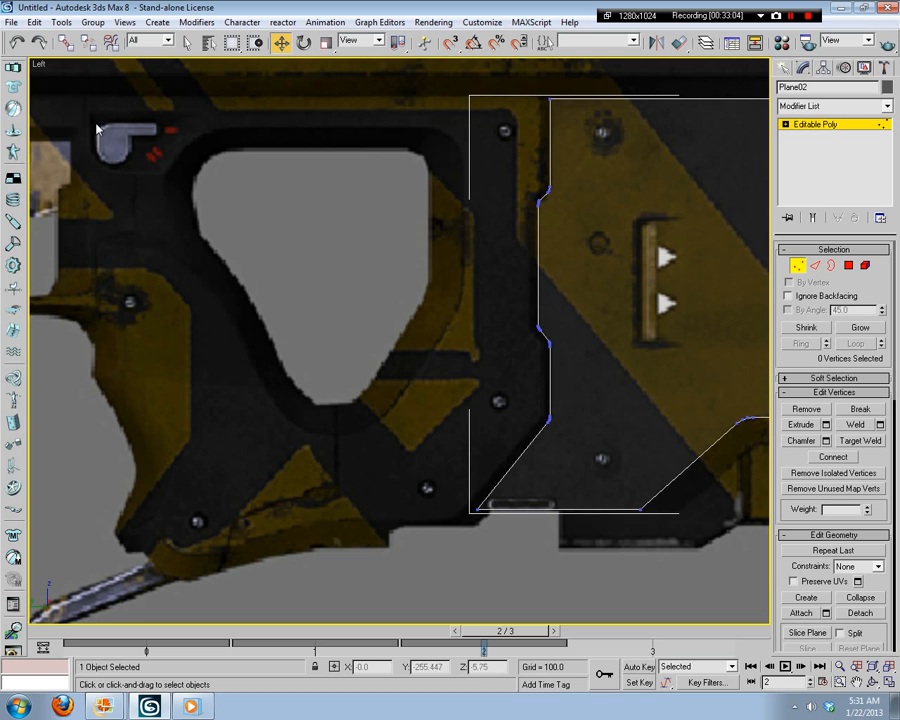
pyautogui.scroll(5, 530, 526)
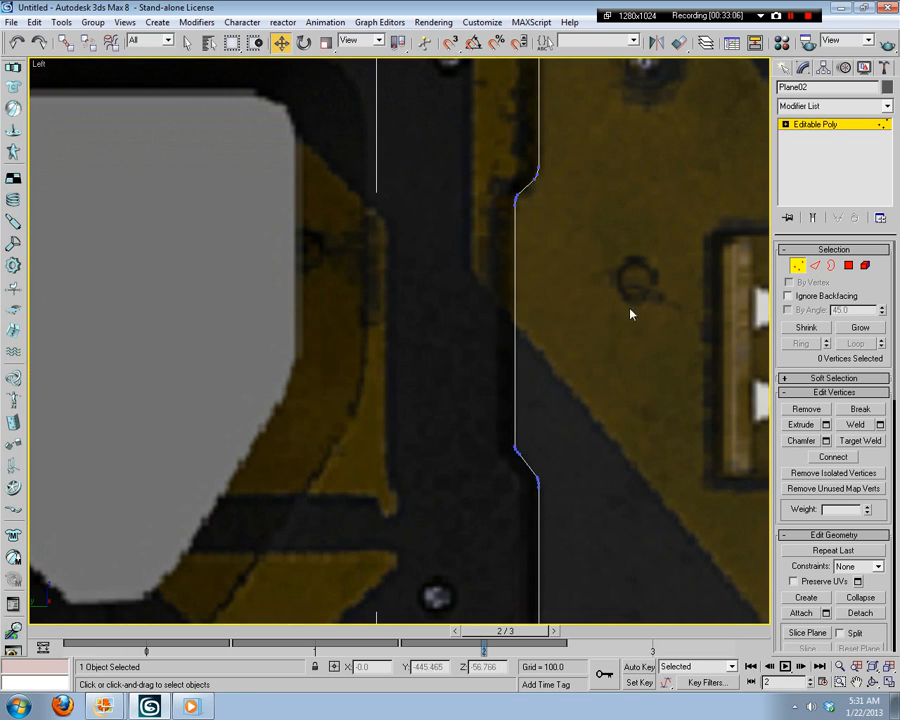
# Step: Select the chain of edges along the panel's notched front border, from the top corner down to the bottom point of the diagonal
pyautogui.click(816, 268)
pyautogui.moveTo(565, 90); pyautogui.dragTo(509, 279, button='middle')
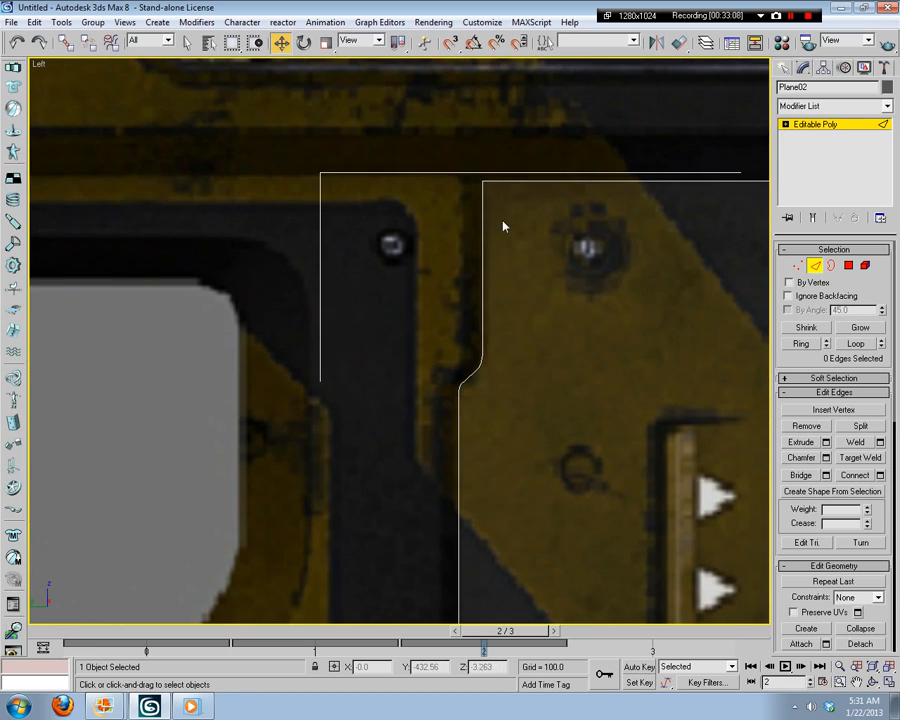
pyautogui.scroll(-6, 583, 318)
pyautogui.moveTo(448, 321); pyautogui.dragTo(348, 486)
pyautogui.scroll(5, 601, 485)
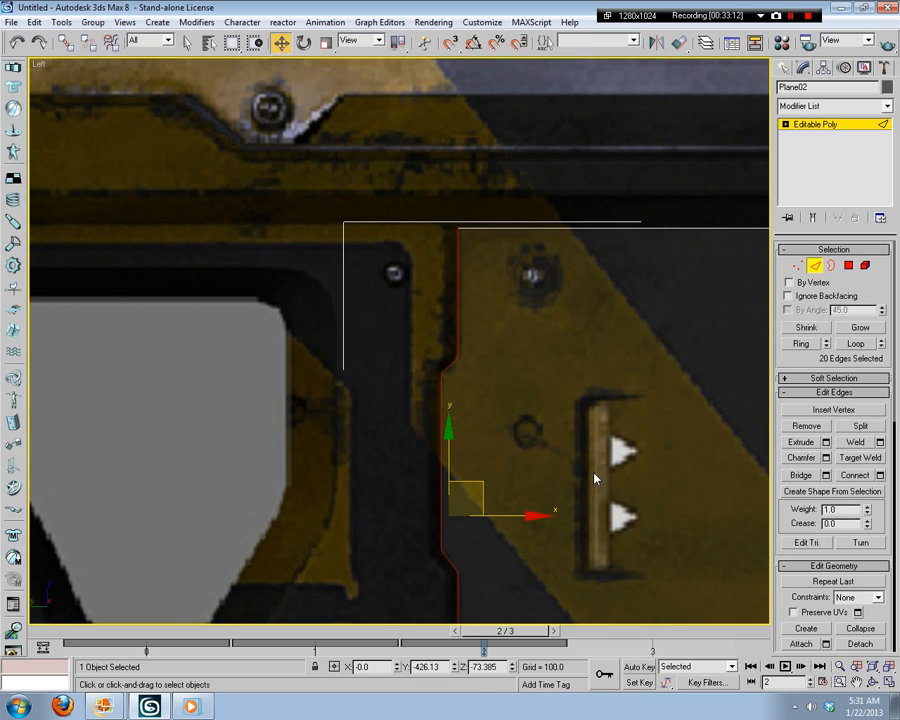
pyautogui.scroll(2, 554, 424)
pyautogui.scroll(-1, 552, 424)
pyautogui.moveTo(542, 499); pyautogui.dragTo(511, 352, button='middle')
pyautogui.scroll(-4, 557, 455)
pyautogui.scroll(3, 536, 433)
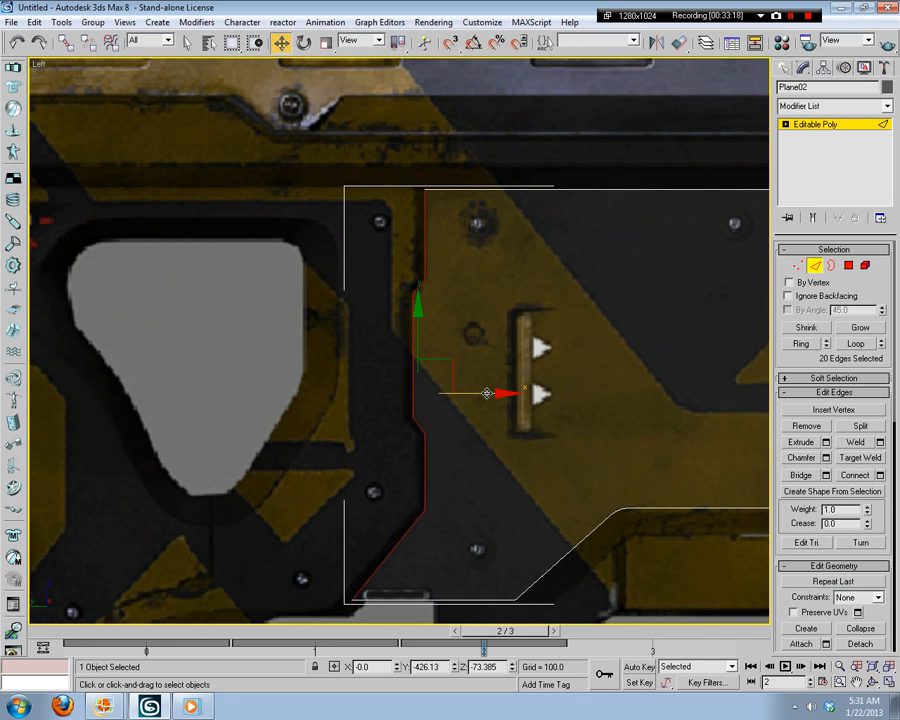
pyautogui.keyDown('shift'); pyautogui.moveTo(486, 393); pyautogui.dragTo(478, 395); pyautogui.keyUp('shift')
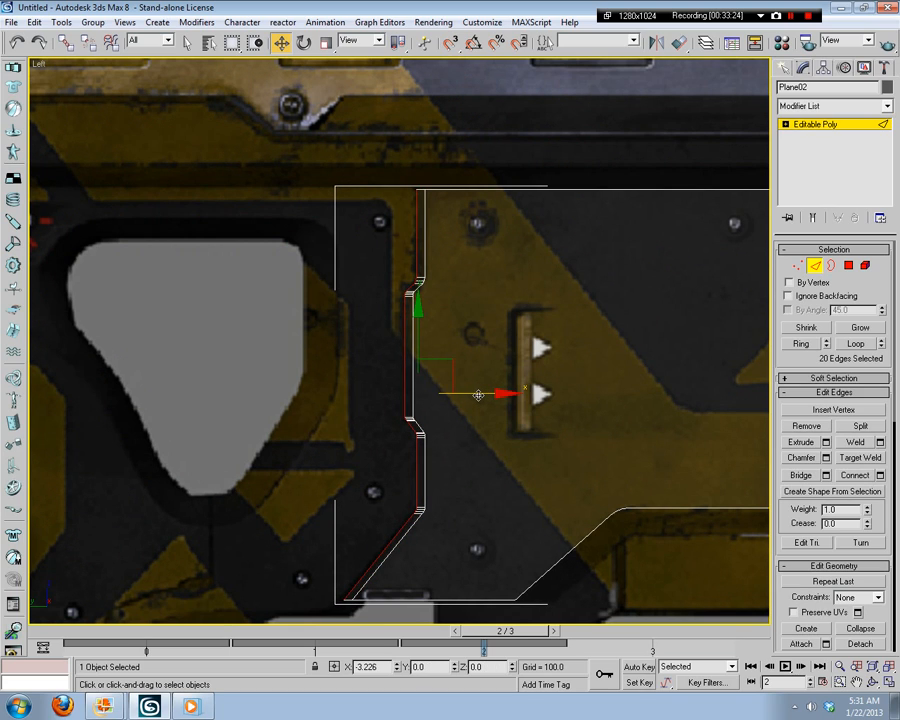
pyautogui.keyDown('shift'); pyautogui.moveTo(478, 395); pyautogui.dragTo(466, 394); pyautogui.keyUp('shift')
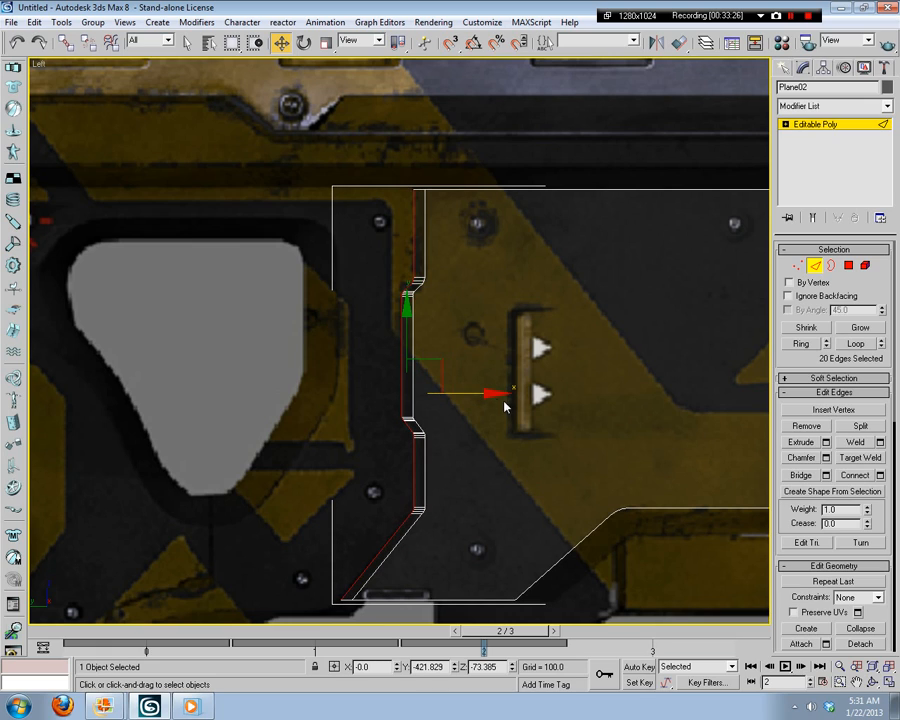
pyautogui.hotkey('ctrl', 'z')
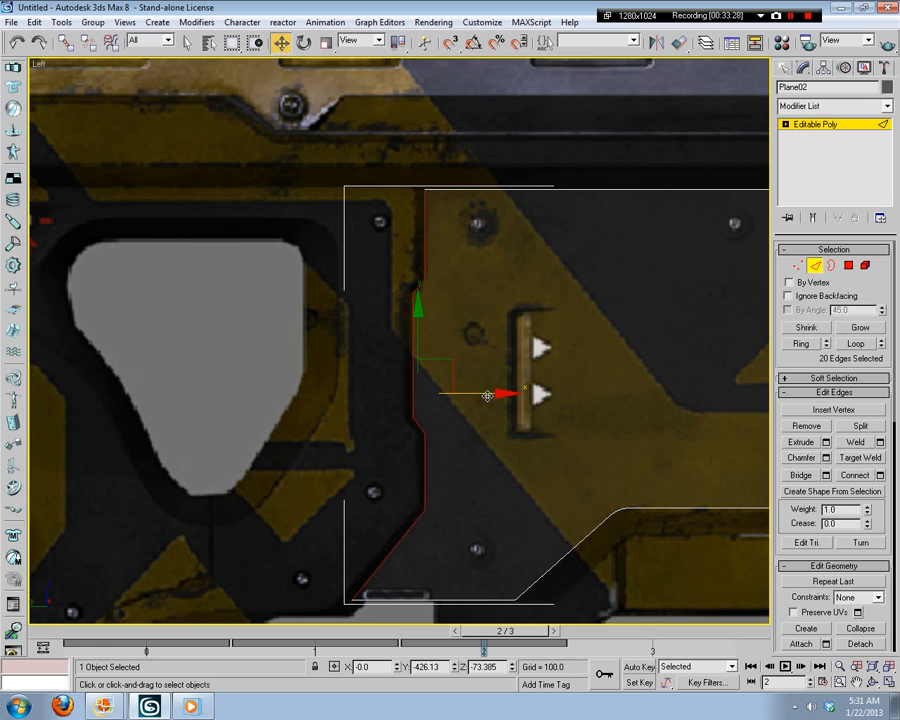
# Step: Extend the selected edges outward as new faces to about Y -422.6, and offset them in the Perspective view to about X -1.9
pyautogui.keyDown('shift'); pyautogui.moveTo(490, 396); pyautogui.dragTo(482, 403); pyautogui.keyUp('shift')
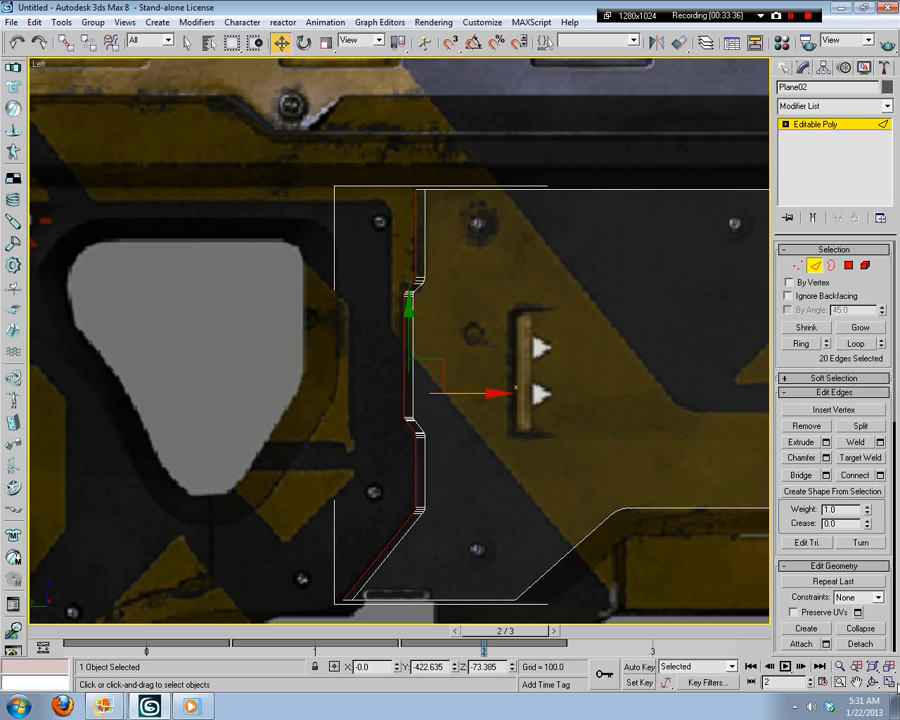
pyautogui.click(890, 682)
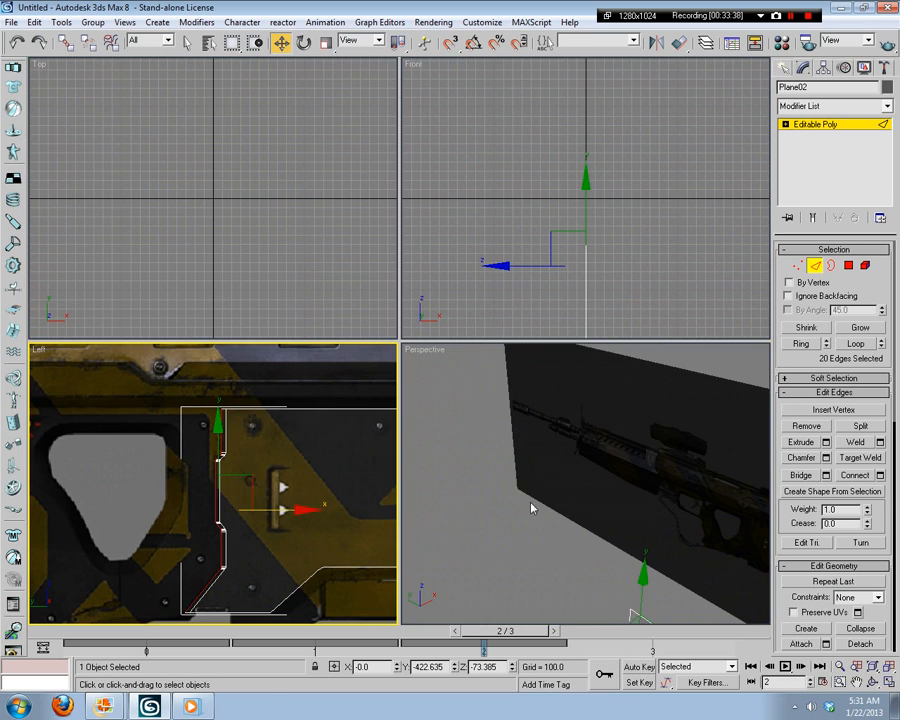
pyautogui.moveTo(584, 430); pyautogui.dragTo(536, 497, button='middle')
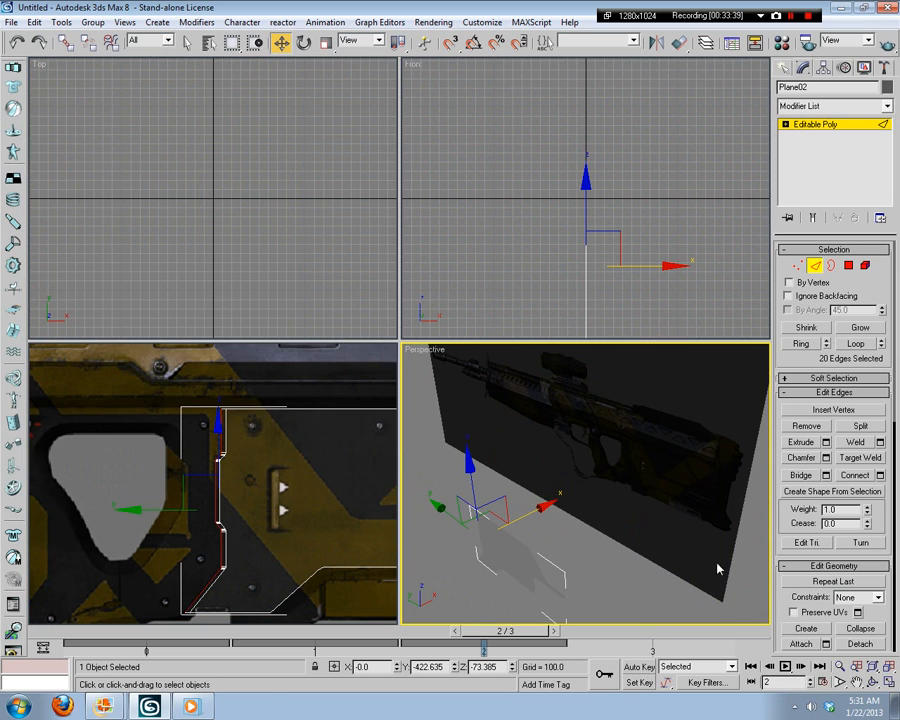
pyautogui.click(890, 682)
pyautogui.moveTo(437, 511); pyautogui.dragTo(639, 478, button='middle')
pyautogui.scroll(3, 656, 470)
pyautogui.moveTo(702, 490); pyautogui.dragTo(550, 360, button='middle')
pyautogui.scroll(1, 620, 310)
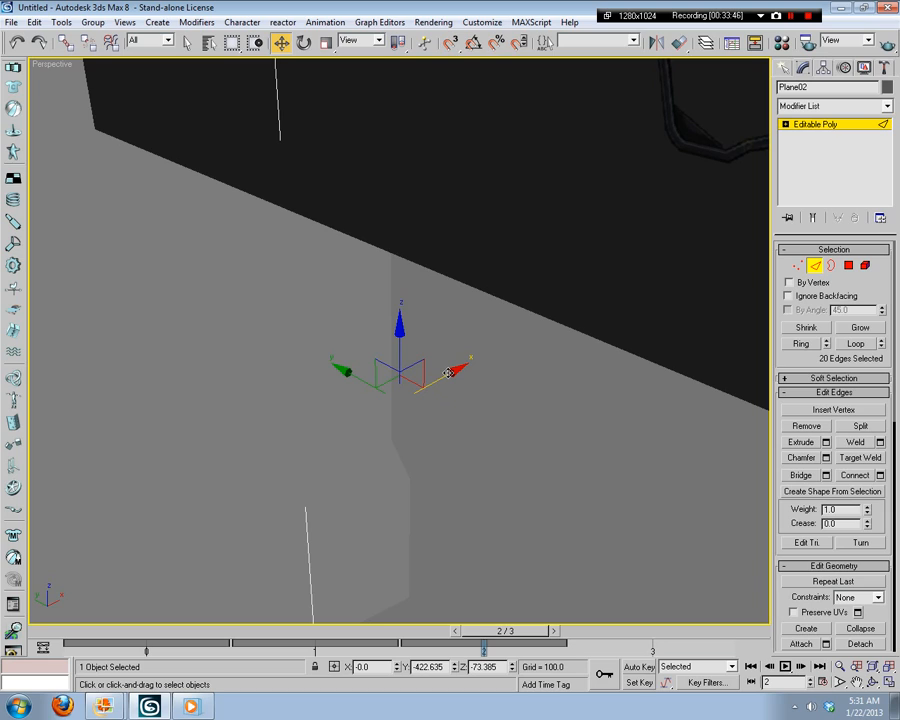
pyautogui.keyDown('shift'); pyautogui.moveTo(449, 372); pyautogui.dragTo(440, 399); pyautogui.keyUp('shift')
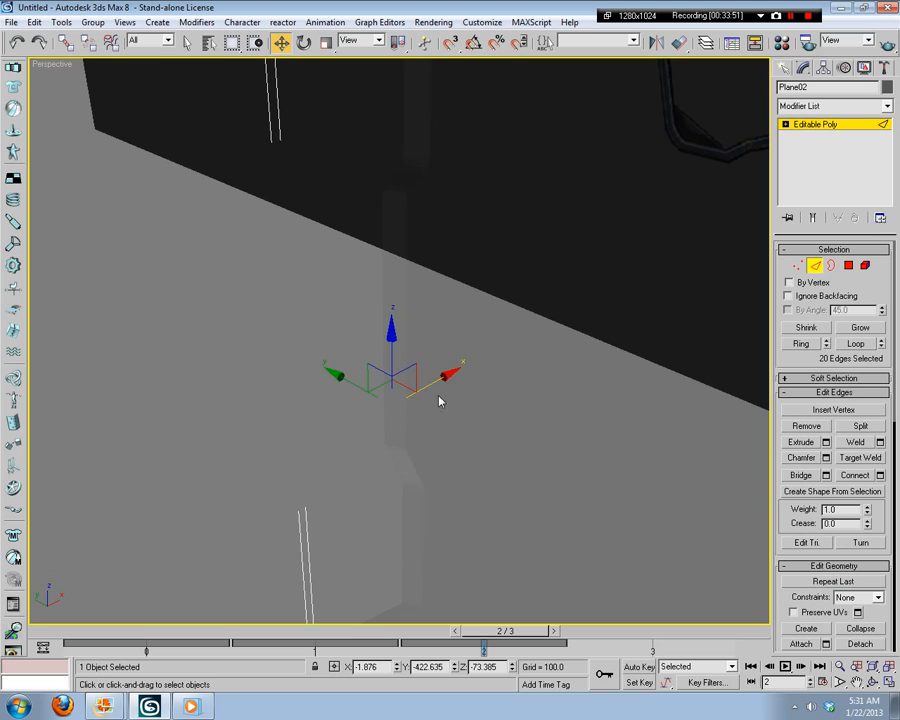
# Step: Display edged faces in the Perspective view and set the animation time to frame 0
pyautogui.rightClick(56, 64)
pyautogui.click(130, 147)
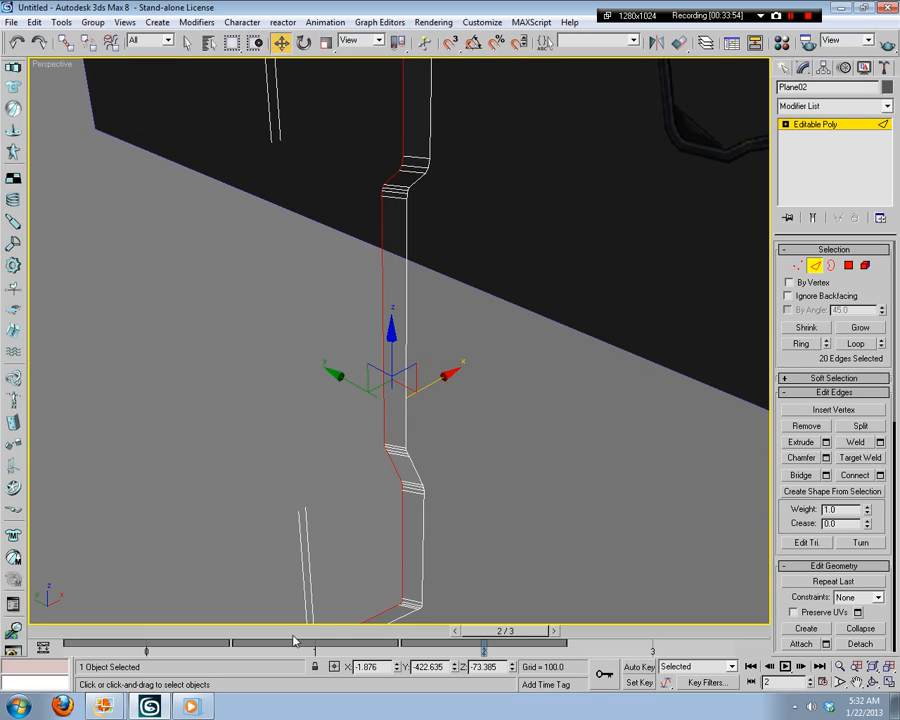
pyautogui.moveTo(447, 640)
pyautogui.mouseDown()
pyautogui.moveTo(240, 628)
pyautogui.moveTo(16, 636)
pyautogui.mouseUp()
# Step: Push the selected outer edges farther back to about X -2.6 to deepen the sloped border strip
pyautogui.keyDown('alt'); pyautogui.moveTo(193, 489); pyautogui.dragTo(545, 361, button='middle'); pyautogui.keyUp('alt')
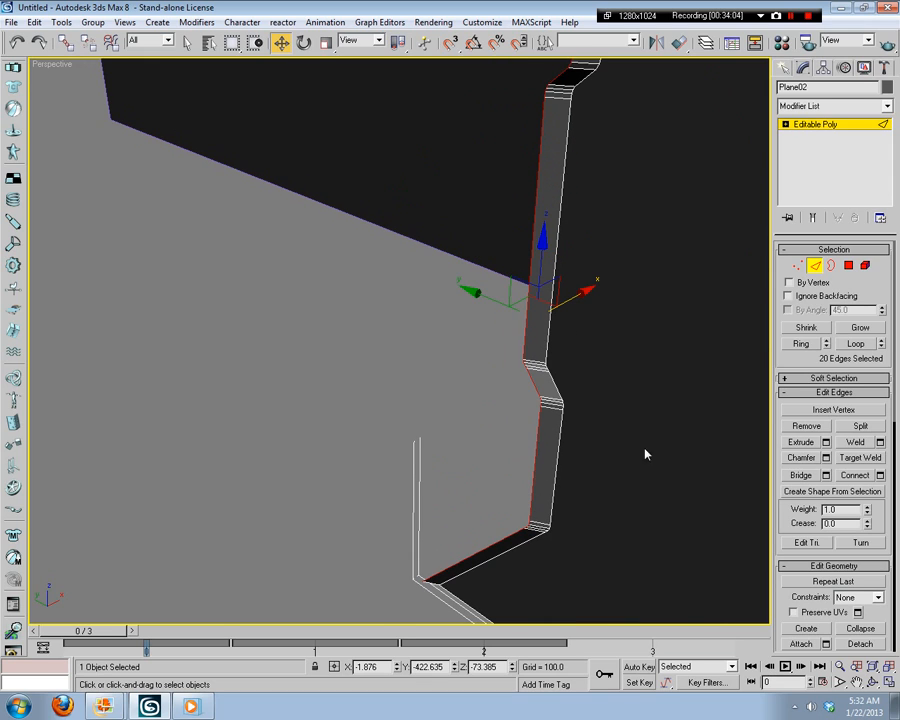
pyautogui.keyDown('alt'); pyautogui.moveTo(647, 454); pyautogui.dragTo(565, 458, button='middle'); pyautogui.keyUp('alt')
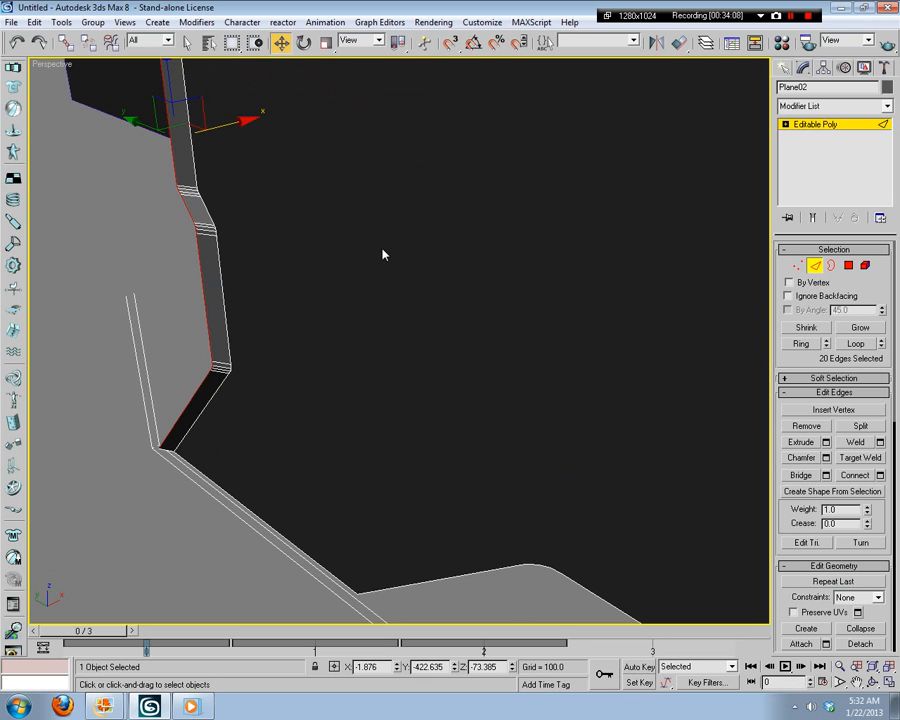
pyautogui.keyDown('alt'); pyautogui.moveTo(518, 317); pyautogui.dragTo(464, 301, button='middle'); pyautogui.keyUp('alt')
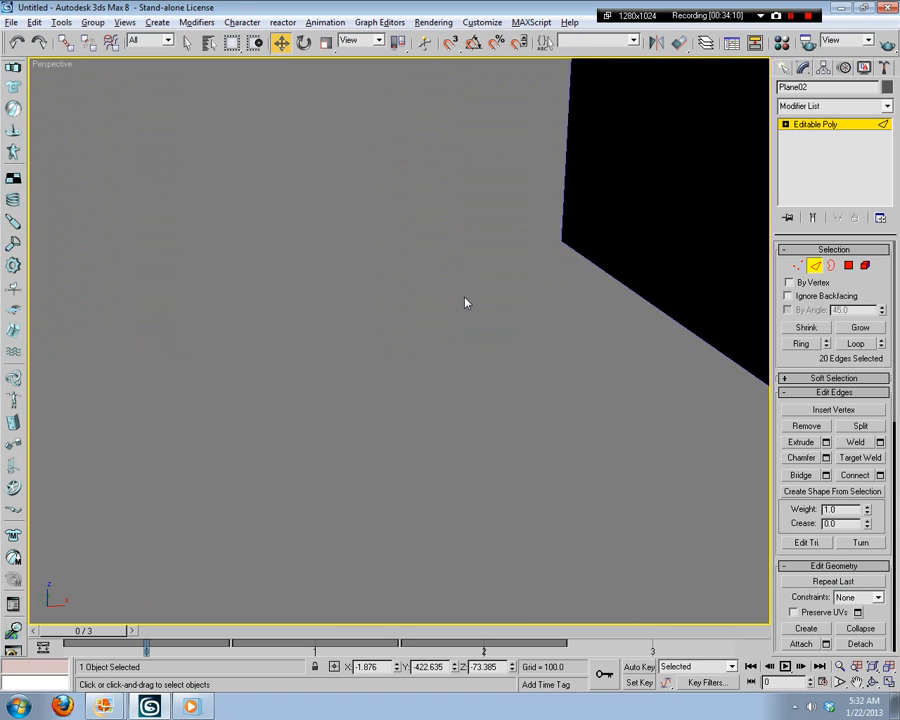
pyautogui.moveTo(454, 378); pyautogui.dragTo(350, 507, button='middle')
pyautogui.scroll(2, 558, 410)
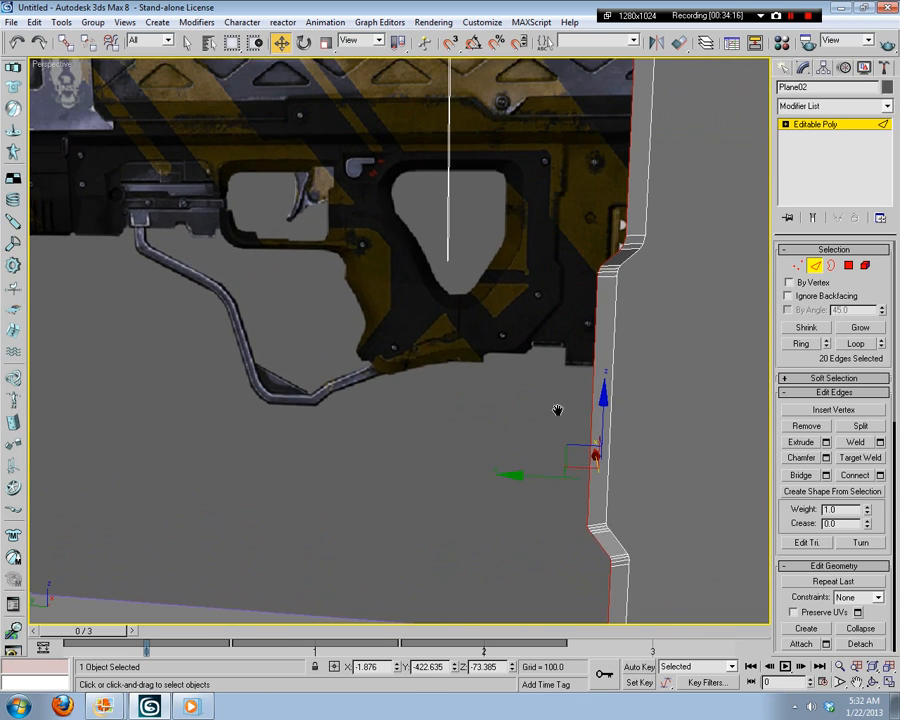
pyautogui.moveTo(558, 410); pyautogui.dragTo(457, 356, button='middle')
pyautogui.keyDown('alt'); pyautogui.moveTo(554, 373); pyautogui.dragTo(327, 366, button='middle'); pyautogui.keyUp('alt')
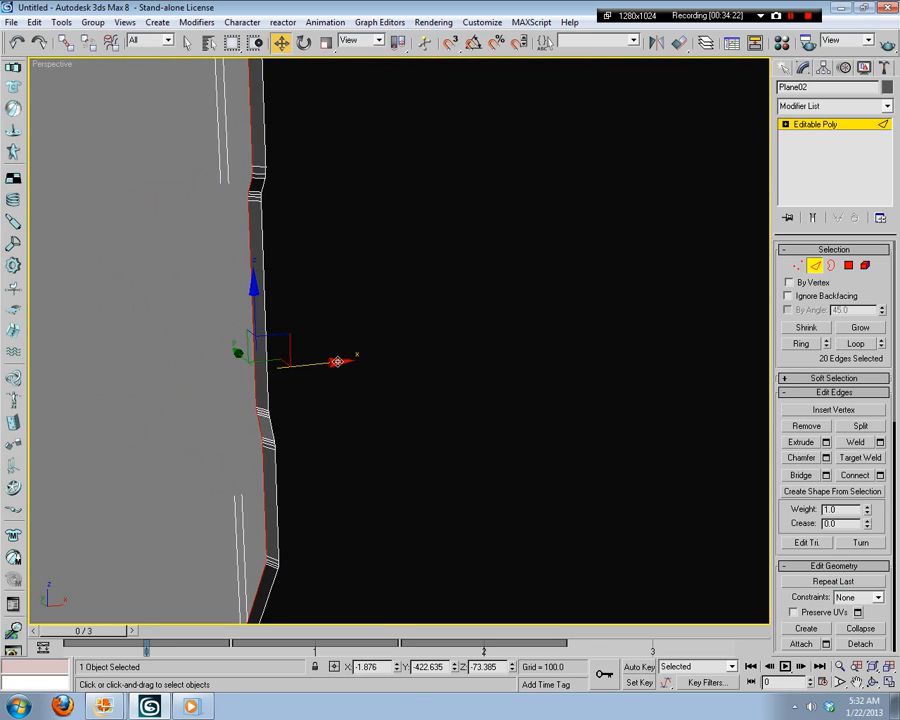
pyautogui.moveTo(337, 361); pyautogui.dragTo(335, 361)
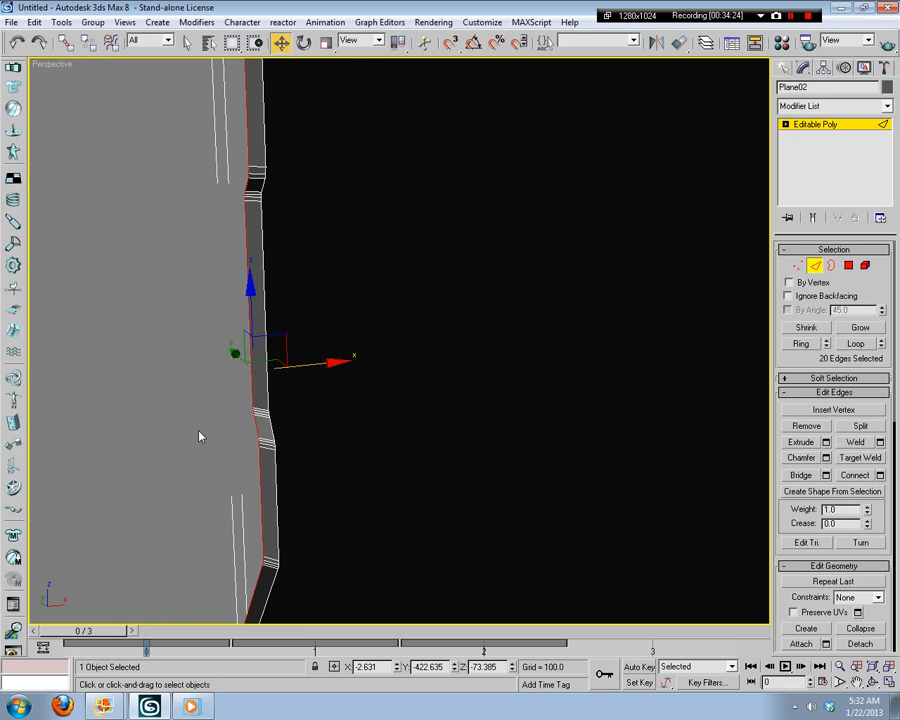
# Step: Clear the edge selection and switch to Windows Live Photo Gallery to examine the rear panel and grip in H4_dmr_trans.png
pyautogui.click(285, 456)
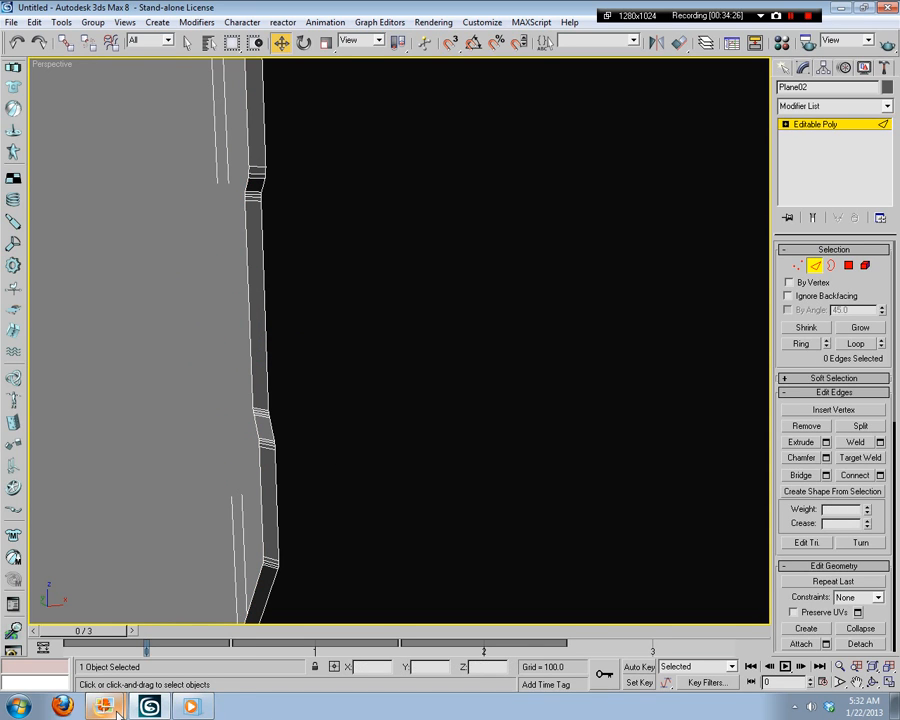
pyautogui.moveTo(103, 707)
pyautogui.click(145, 645)
pyautogui.scroll(-5, 552, 436)
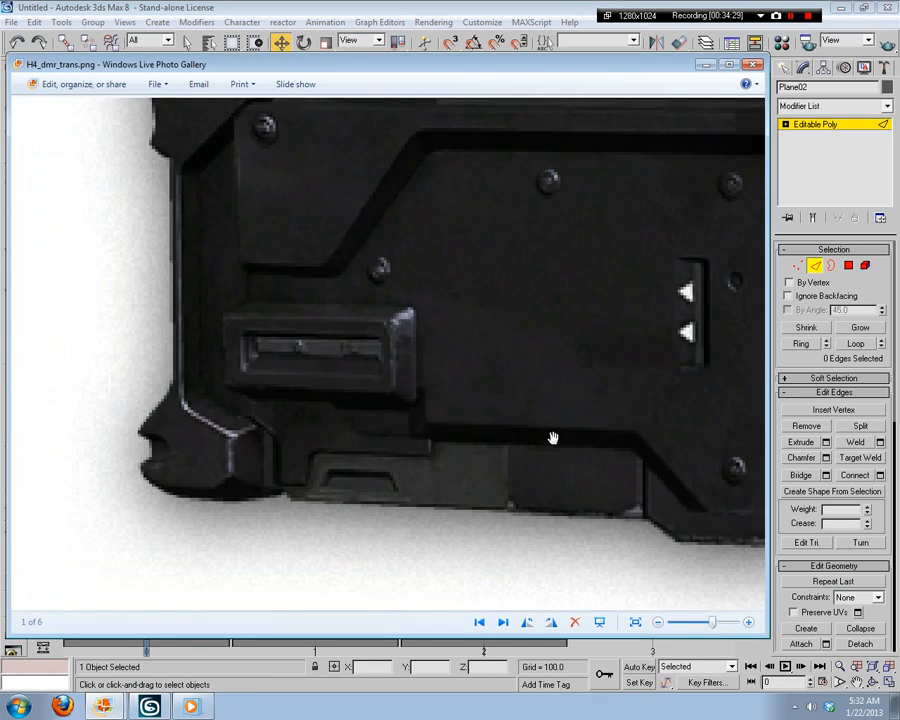
pyautogui.scroll(5, 400, 481)
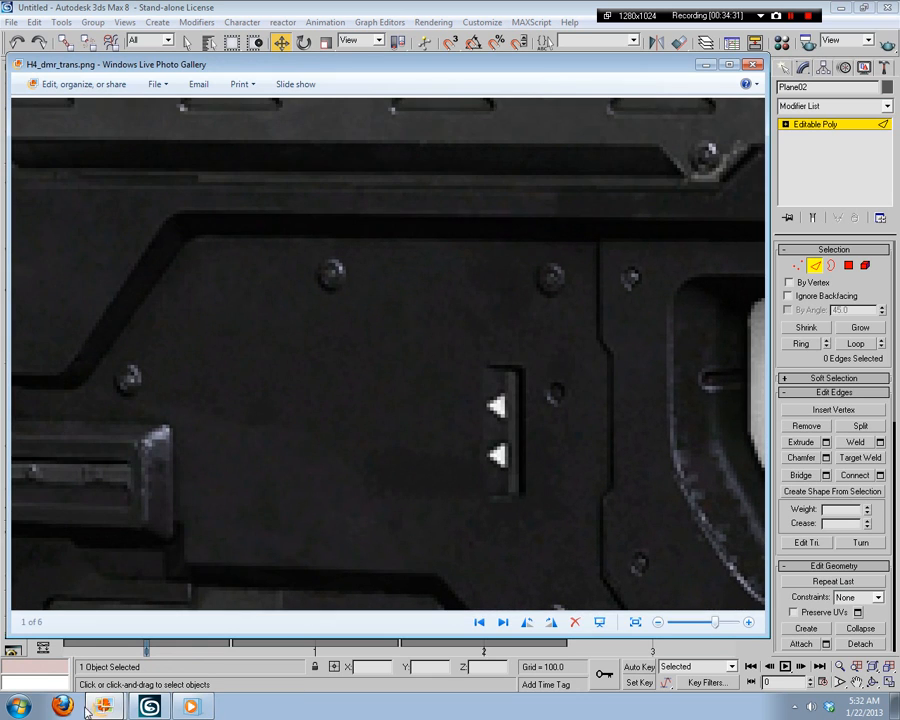
# Step: Switch to the M395_DMR.png reference and examine the seam beside the grip and the rifle from stock to muzzle
pyautogui.click(140, 670)
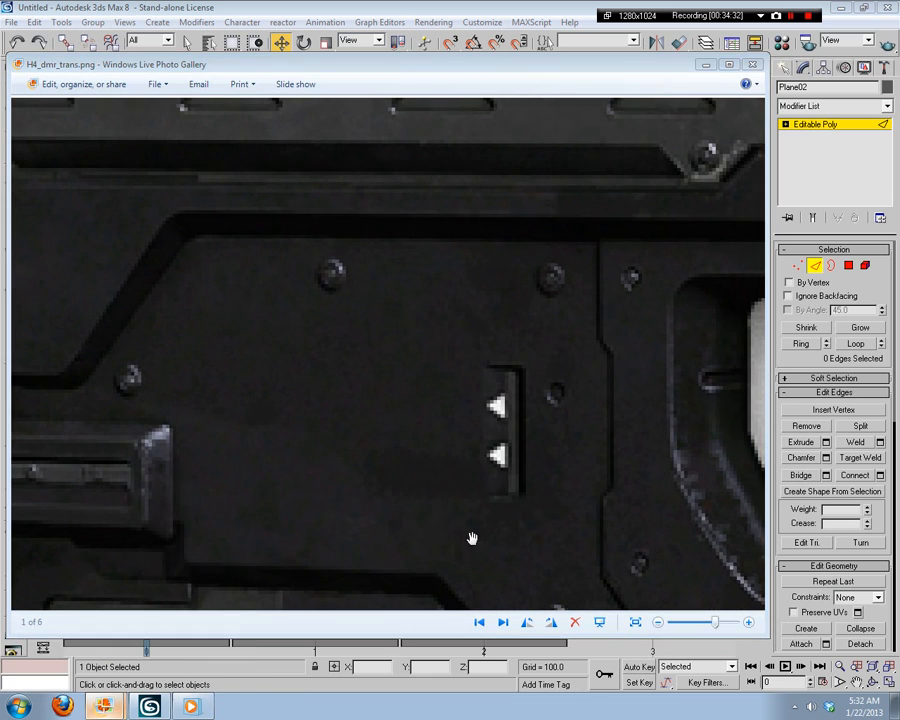
pyautogui.scroll(-2, 450, 560)
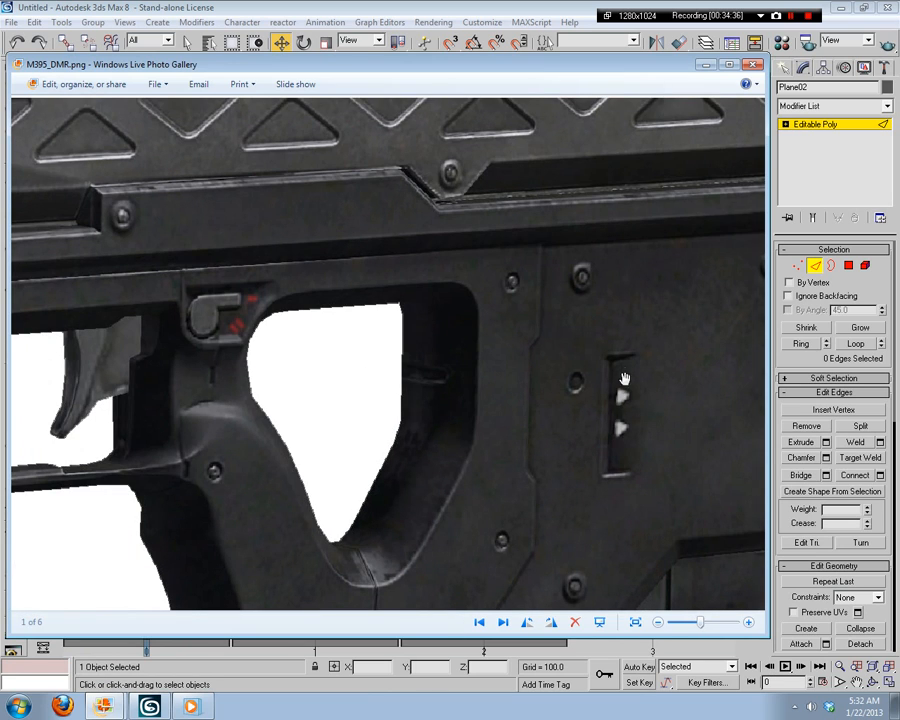
pyautogui.moveTo(602, 356); pyautogui.dragTo(621, 275)
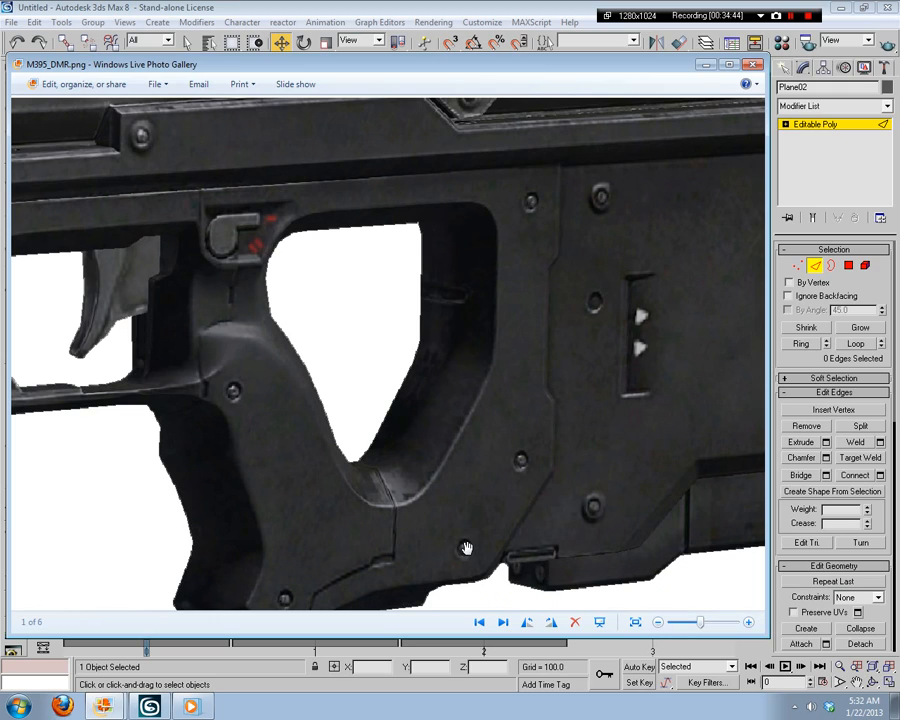
pyautogui.scroll(-4, 148, 324)
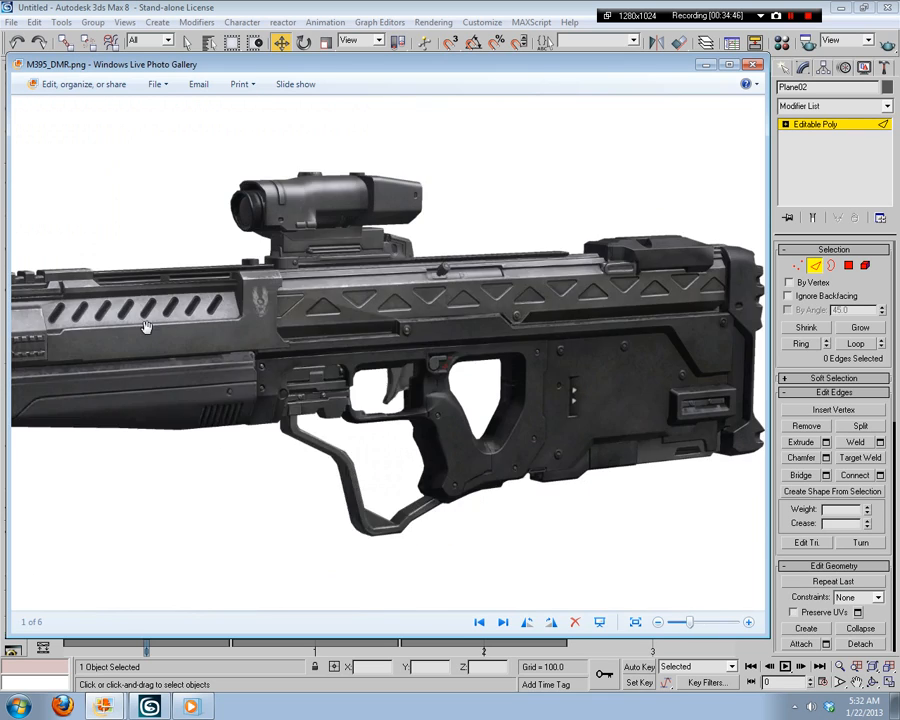
pyautogui.scroll(3, 528, 396)
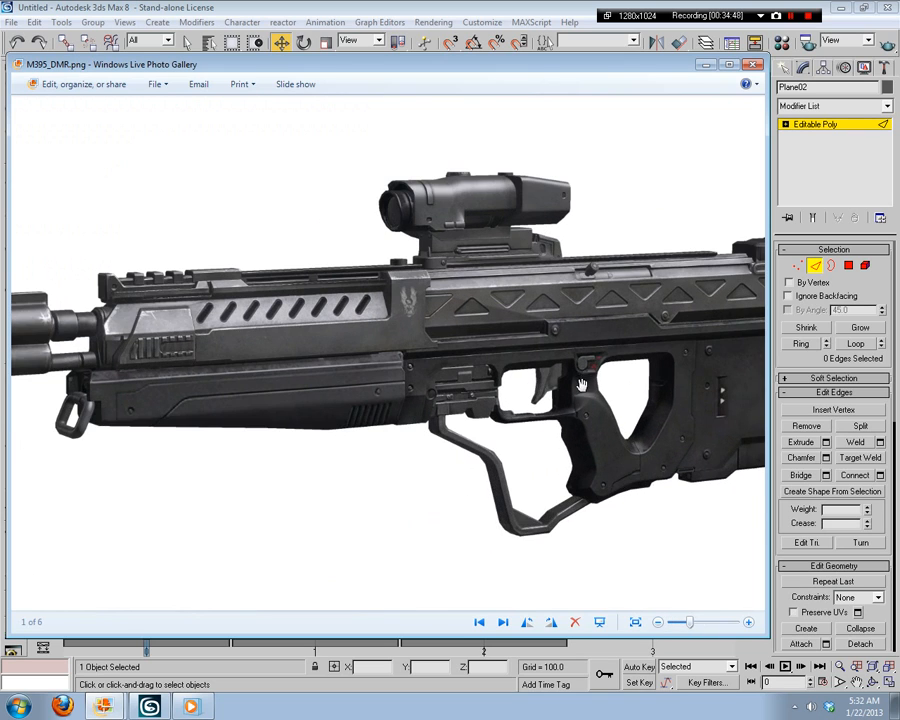
pyautogui.moveTo(585, 388); pyautogui.dragTo(437, 401)
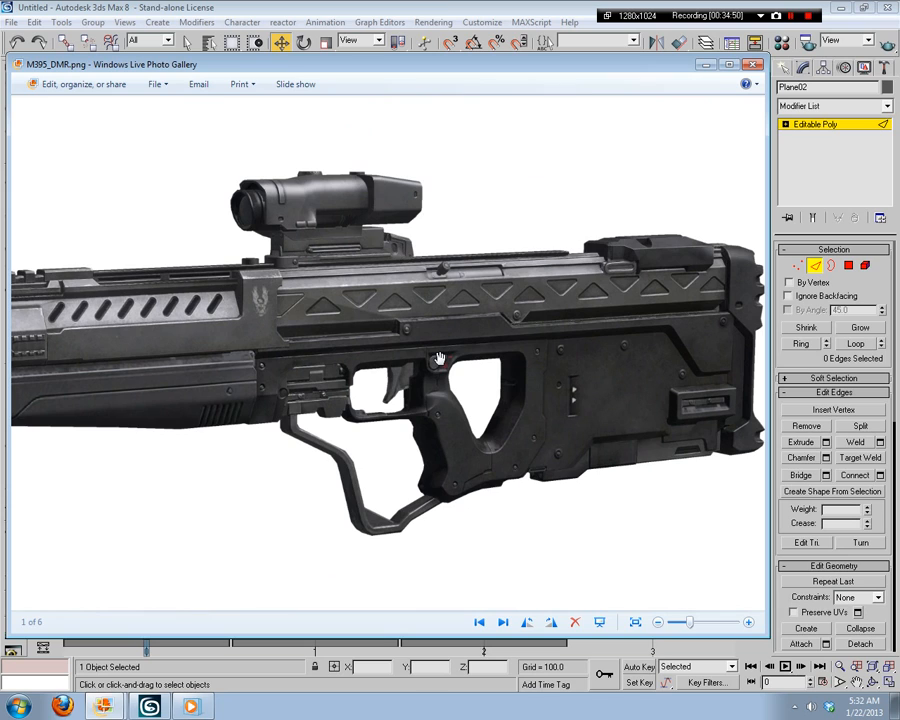
pyautogui.moveTo(191, 388); pyautogui.dragTo(542, 367)
pyautogui.moveTo(267, 389); pyautogui.dragTo(227, 305)
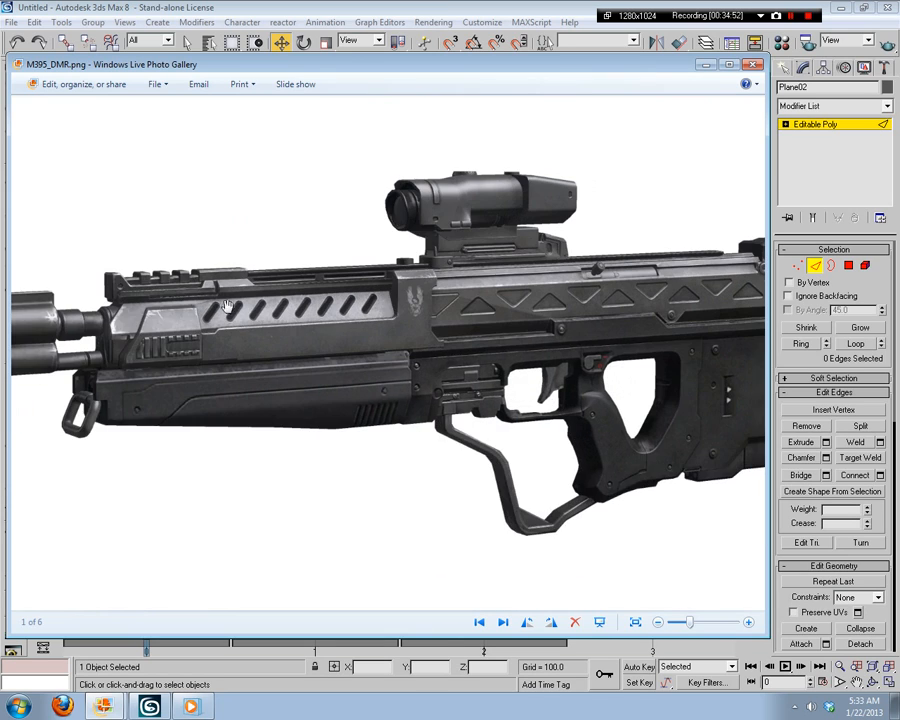
pyautogui.moveTo(360, 243); pyautogui.dragTo(200, 240)
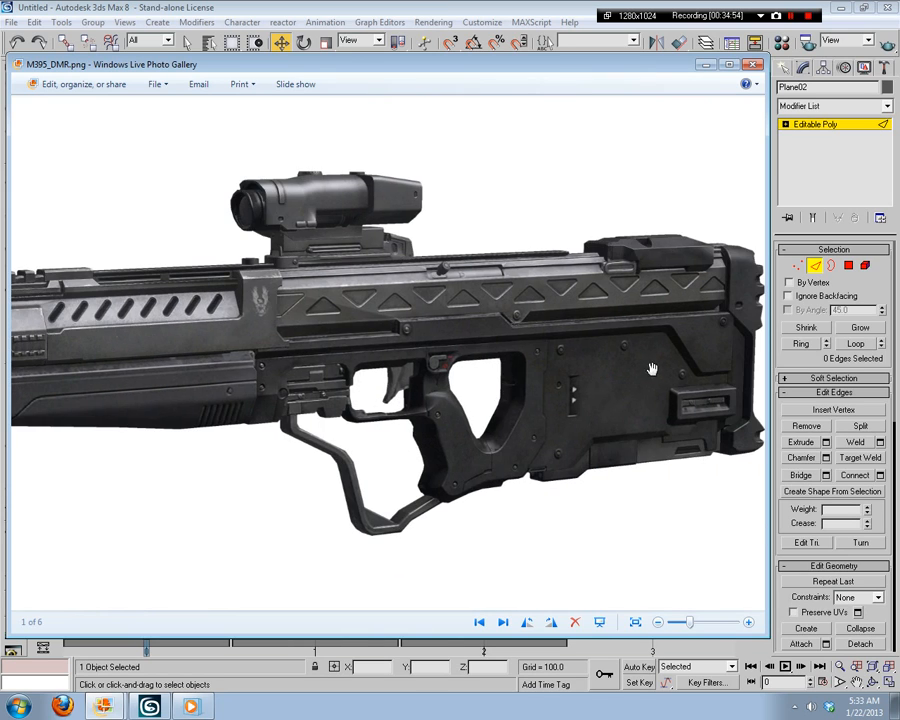
pyautogui.moveTo(501, 388); pyautogui.dragTo(650, 377)
pyautogui.moveTo(262, 378); pyautogui.dragTo(655, 388)
pyautogui.moveTo(236, 360); pyautogui.dragTo(526, 336)
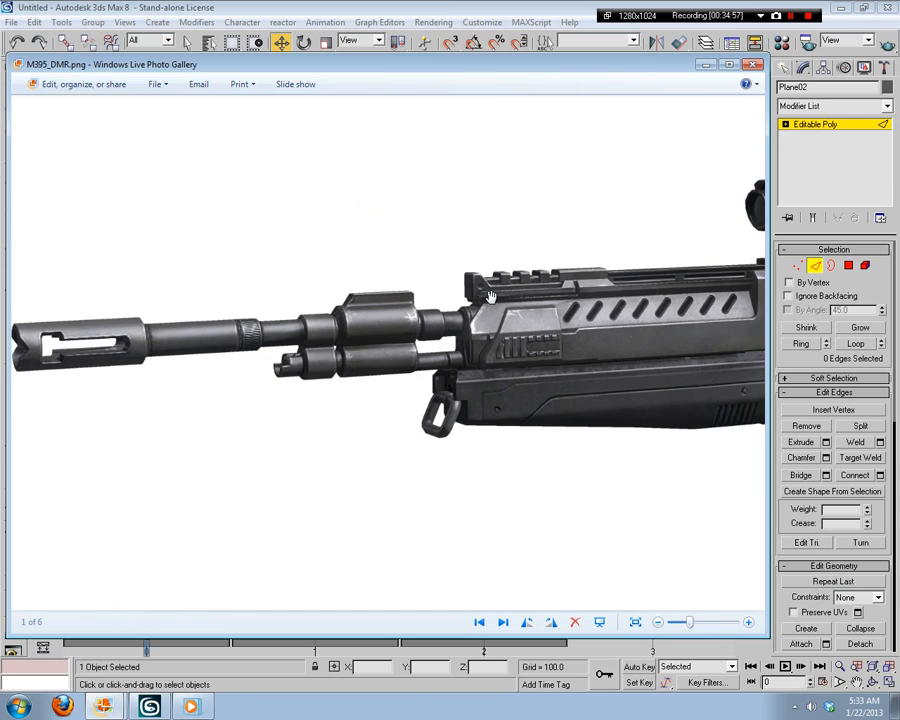
pyautogui.moveTo(632, 394); pyautogui.dragTo(317, 376)
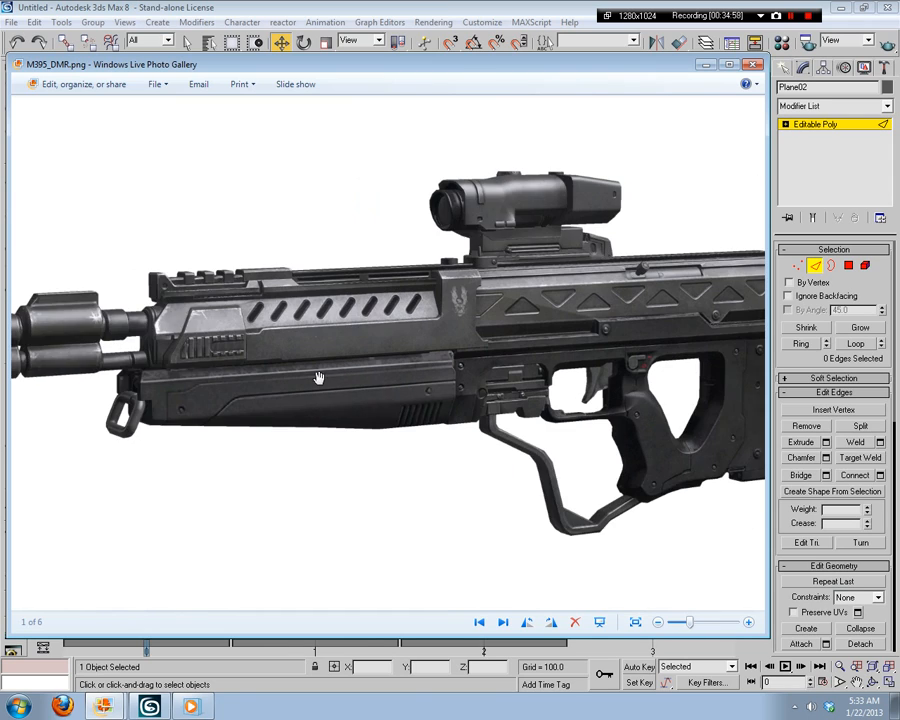
pyautogui.moveTo(655, 418); pyautogui.dragTo(446, 424)
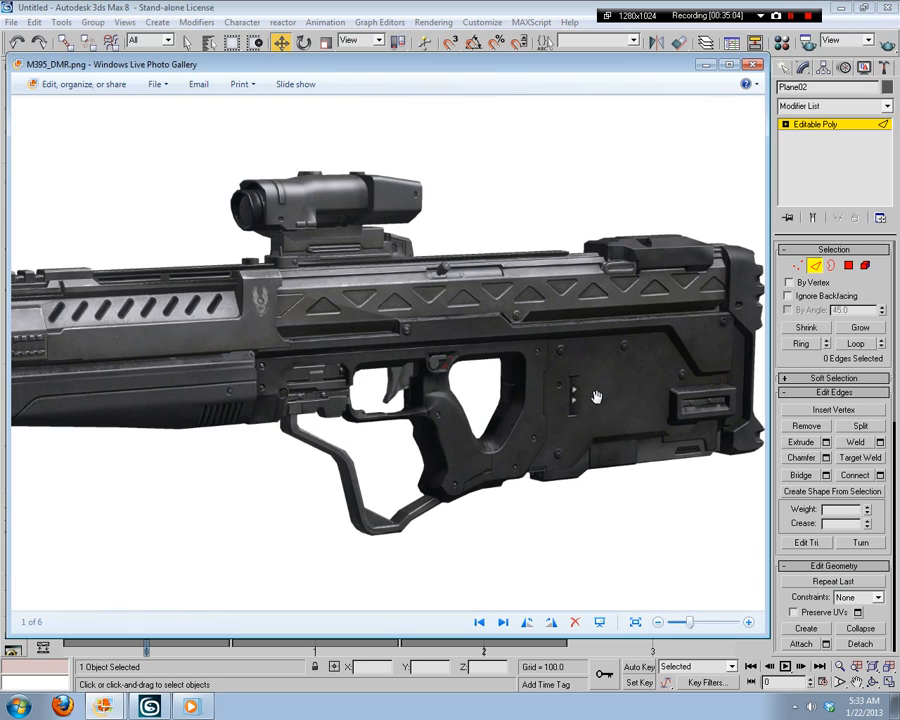
pyautogui.scroll(2, 470, 408)
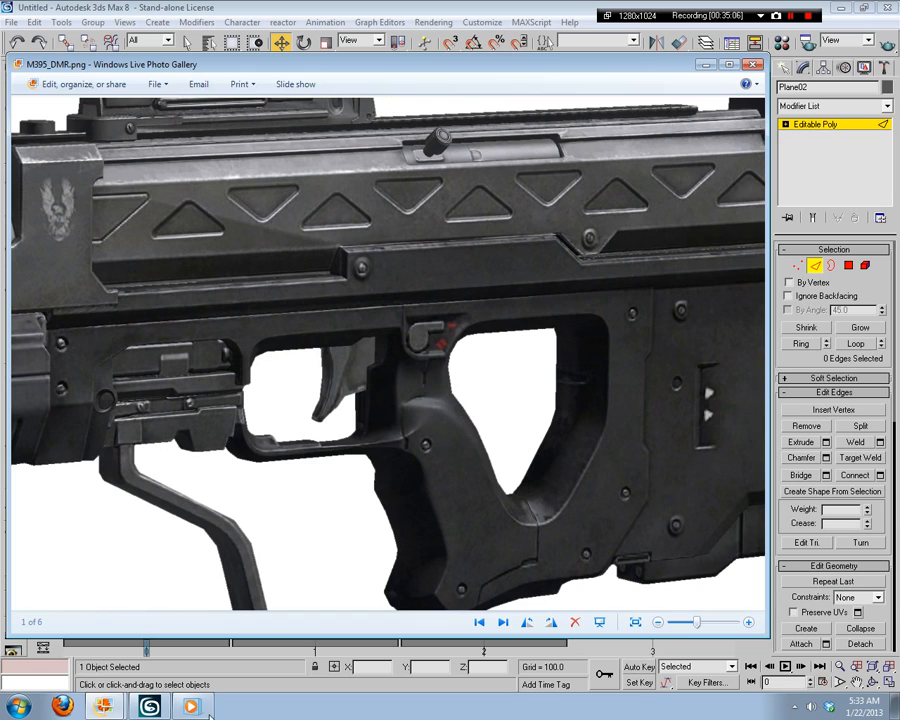
# Step: Switch back to 3ds Max and inspect the beveled border along the panel's notched edge in the Perspective view
pyautogui.click(150, 707)
pyautogui.moveTo(302, 482); pyautogui.dragTo(242, 556, button='middle')
pyautogui.keyDown('alt'); pyautogui.moveTo(193, 458); pyautogui.dragTo(285, 519, button='middle'); pyautogui.keyUp('alt')
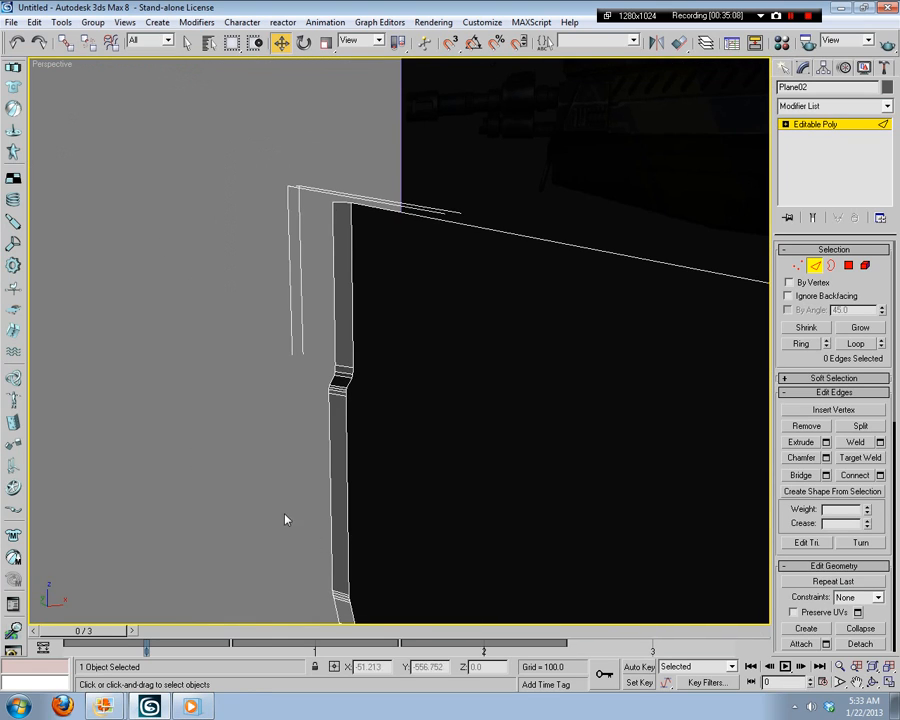
pyautogui.scroll(2, 343, 404)
pyautogui.moveTo(343, 404); pyautogui.dragTo(255, 346, button='middle')
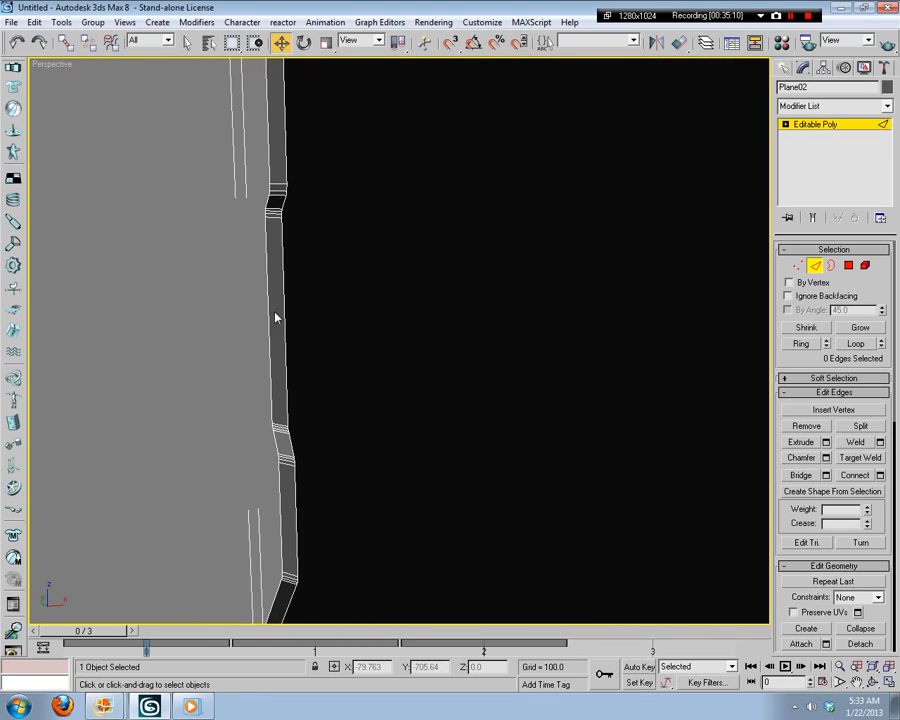
# Step: Replace the maximized Perspective view with a maximized Left view and compare the notched border with the reference image from end to end
pyautogui.click(888, 683)
pyautogui.scroll(5, 311, 478)
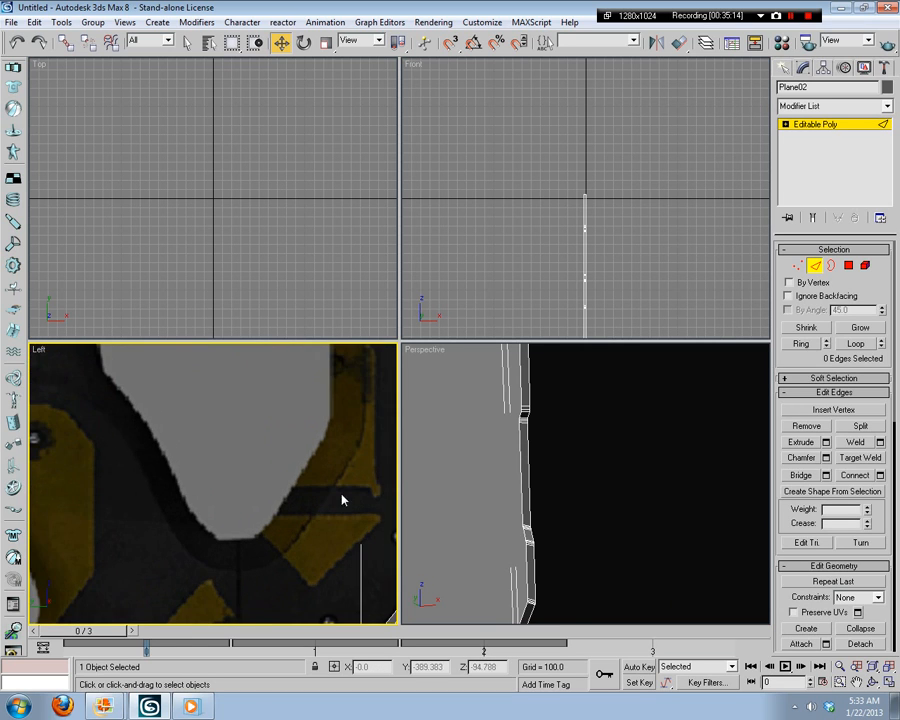
pyautogui.moveTo(341, 500); pyautogui.dragTo(201, 460, button='middle')
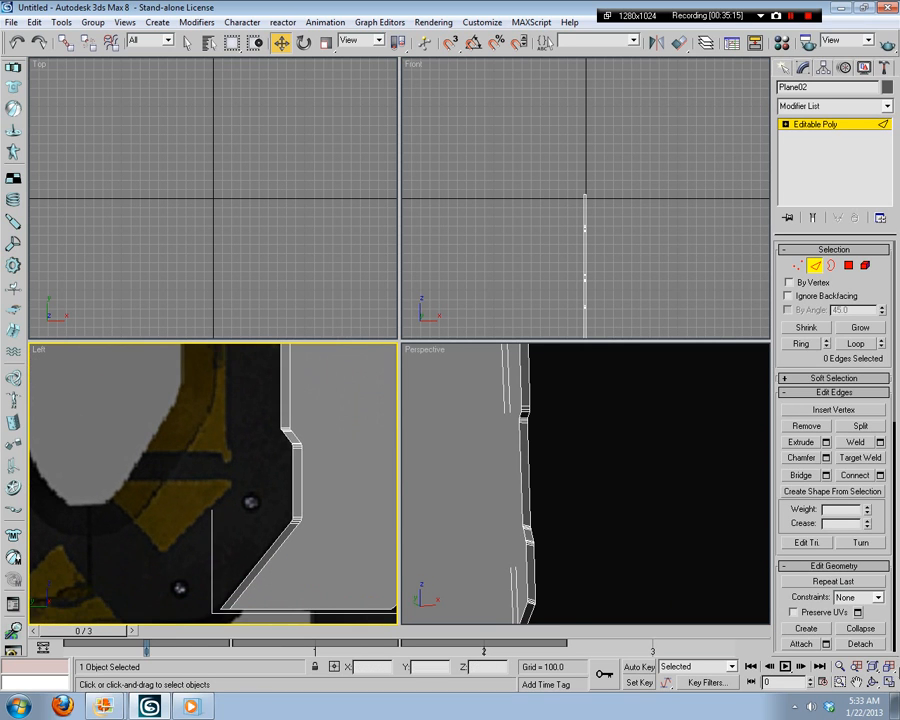
pyautogui.click(893, 684)
pyautogui.moveTo(496, 450); pyautogui.dragTo(454, 537, button='middle')
pyautogui.moveTo(466, 303); pyautogui.dragTo(495, 476, button='middle')
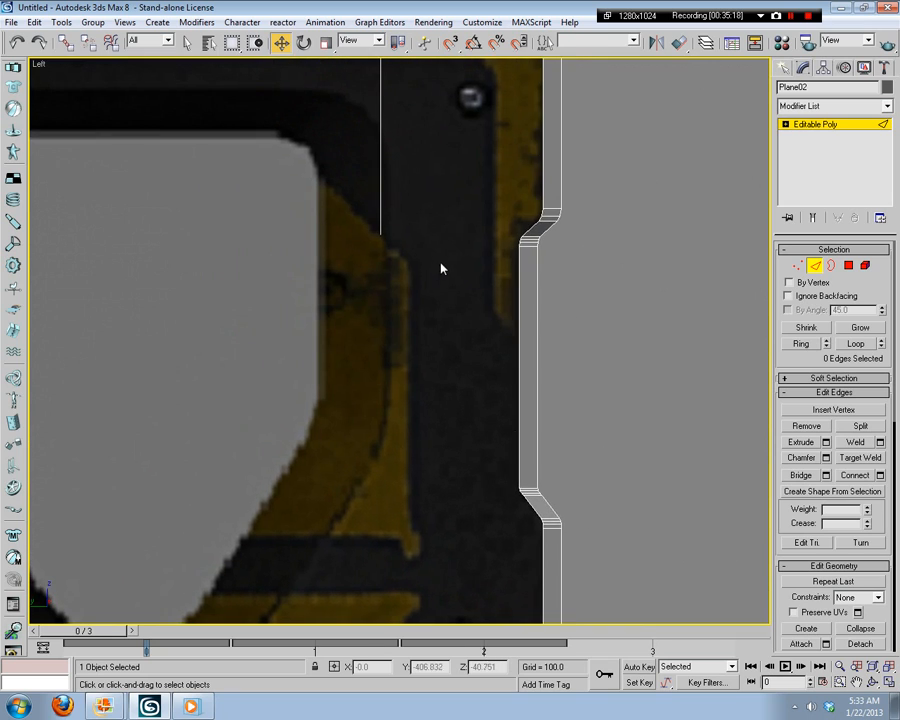
pyautogui.moveTo(442, 268); pyautogui.dragTo(475, 471, button='middle')
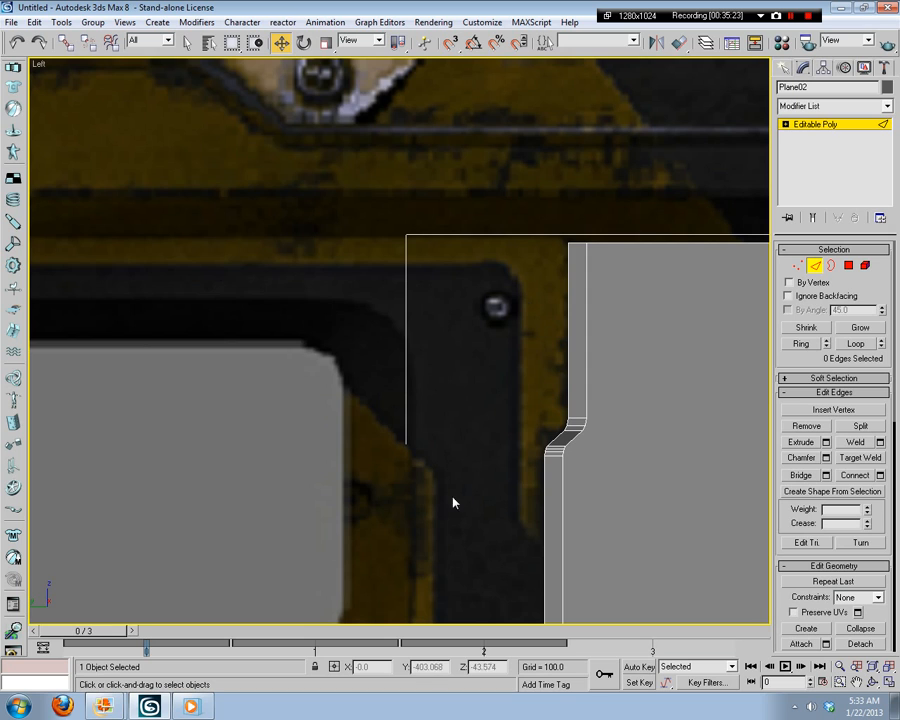
pyautogui.moveTo(454, 502); pyautogui.dragTo(470, 300, button='middle')
pyautogui.moveTo(454, 432); pyautogui.dragTo(520, 242, button='middle')
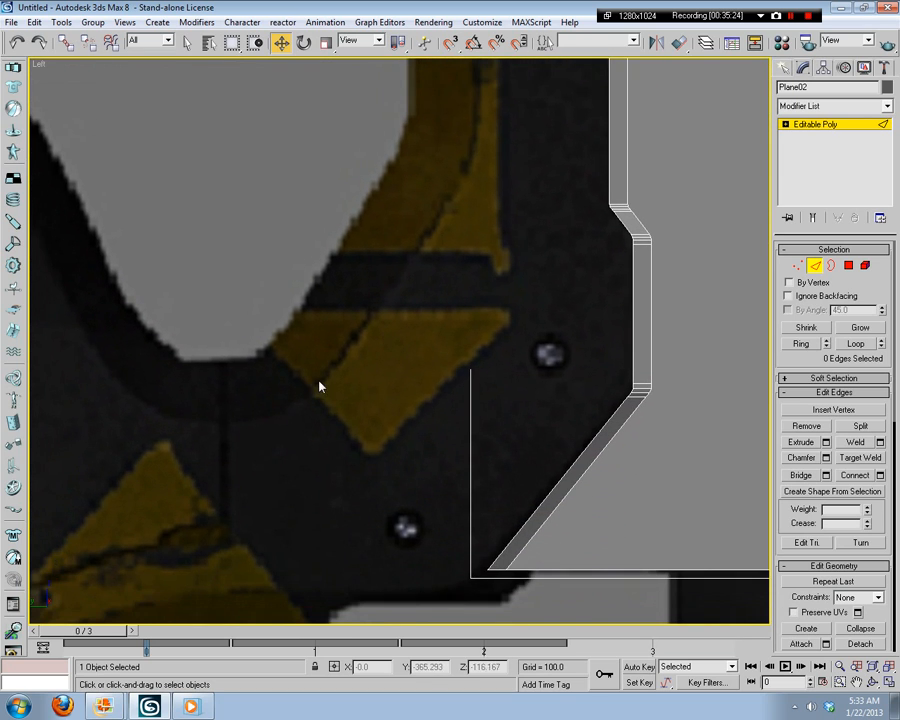
# Step: Examine the grip, its thumbhole, the trigger area and the receiver on the reference image in the Left view
pyautogui.moveTo(171, 419); pyautogui.dragTo(438, 387, button='middle')
pyautogui.moveTo(424, 485); pyautogui.dragTo(444, 326, button='middle')
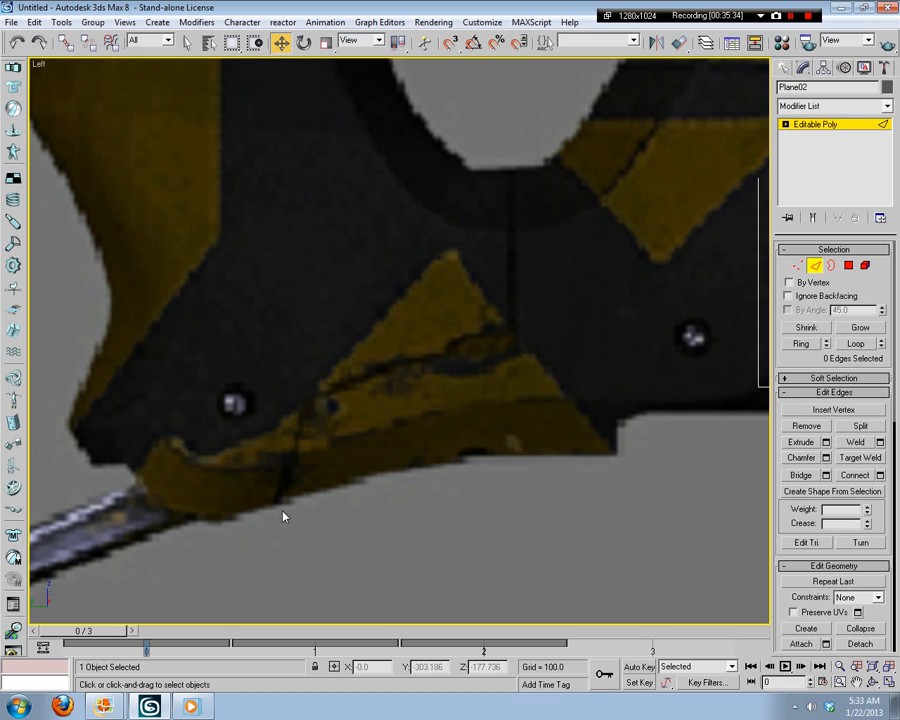
pyautogui.moveTo(509, 395); pyautogui.dragTo(406, 471, button='middle')
pyautogui.moveTo(553, 448); pyautogui.dragTo(461, 494, button='middle')
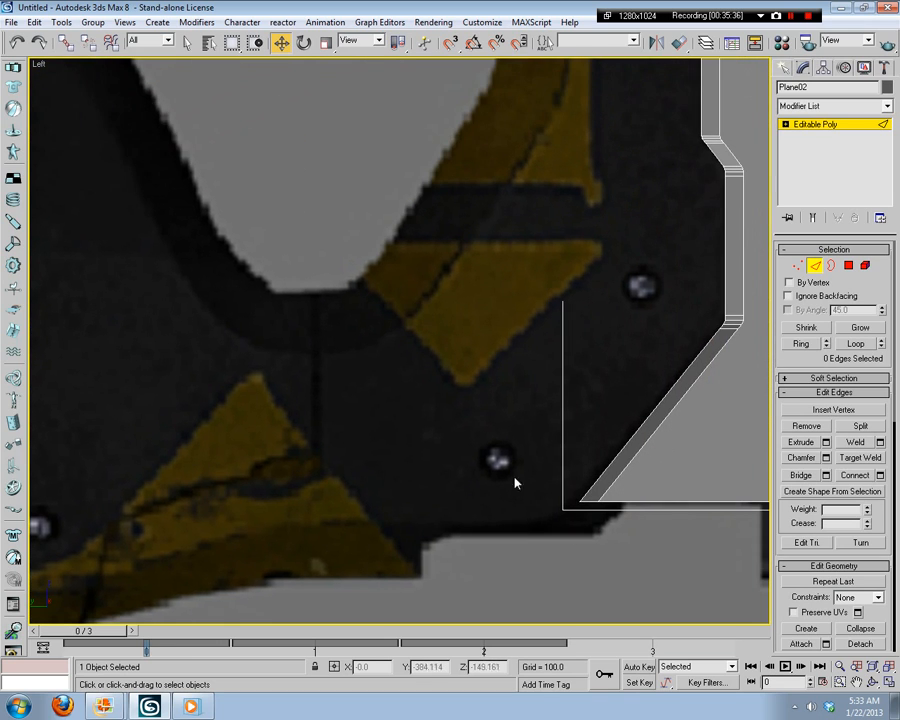
pyautogui.moveTo(528, 474); pyautogui.dragTo(440, 474, button='middle')
pyautogui.moveTo(192, 435); pyautogui.dragTo(430, 490, button='middle')
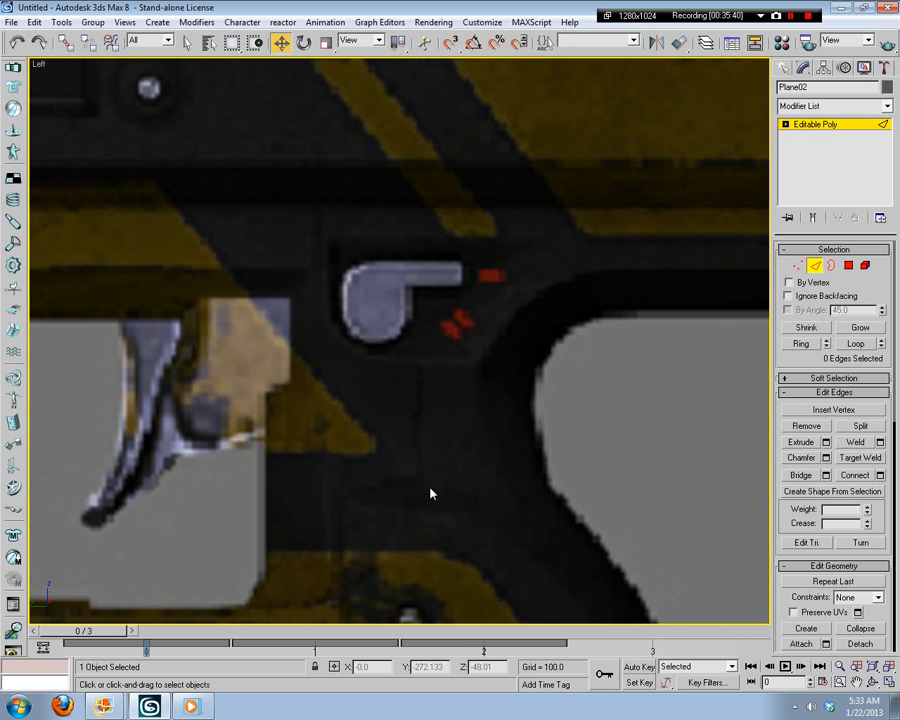
pyautogui.moveTo(346, 255); pyautogui.dragTo(528, 375, button='middle')
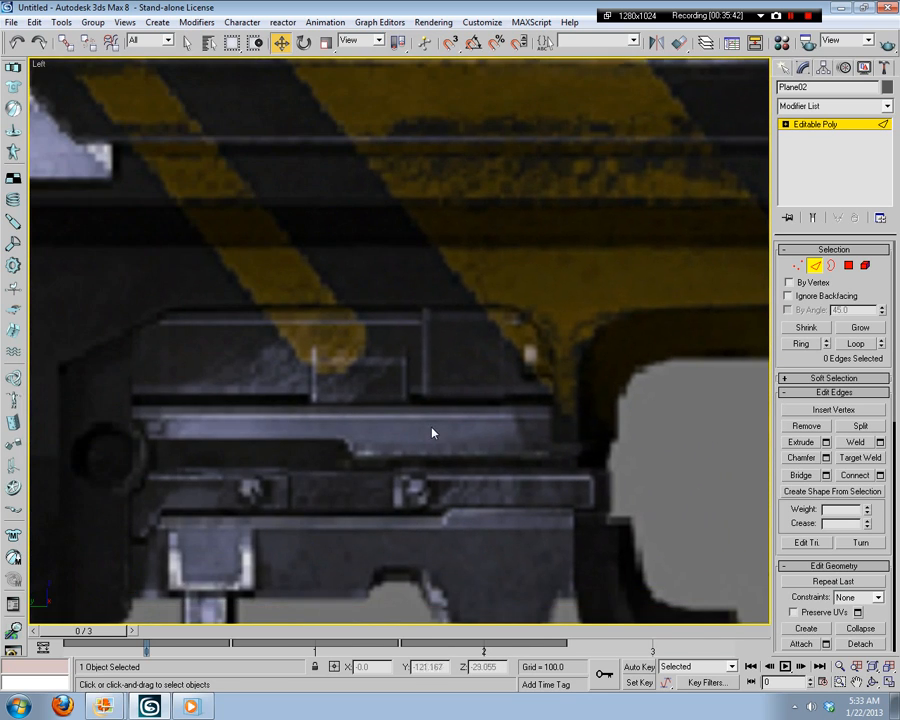
pyautogui.moveTo(432, 432); pyautogui.dragTo(629, 318, button='middle')
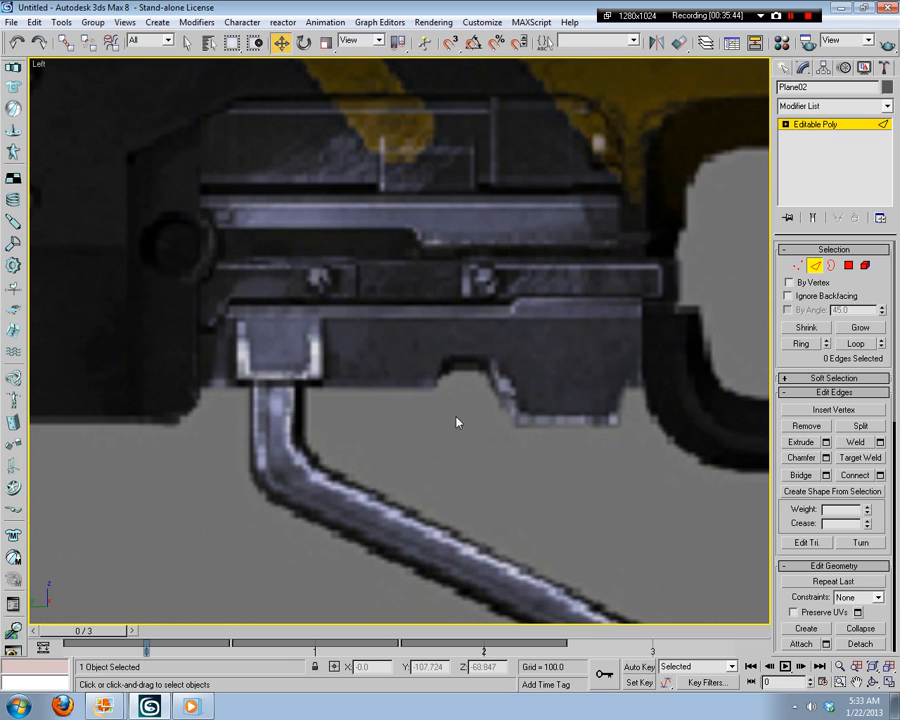
pyautogui.moveTo(483, 155); pyautogui.dragTo(717, 547, button='middle')
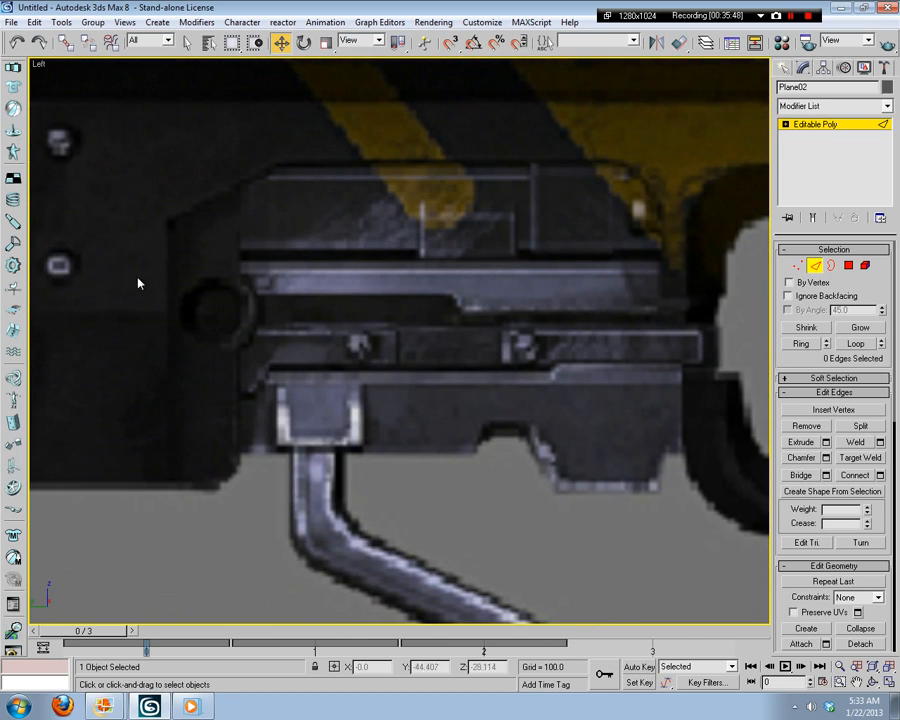
pyautogui.moveTo(690, 500); pyautogui.dragTo(307, 425, button='middle')
pyautogui.moveTo(669, 443); pyautogui.dragTo(464, 416, button='middle')
pyautogui.scroll(-6, 450, 445)
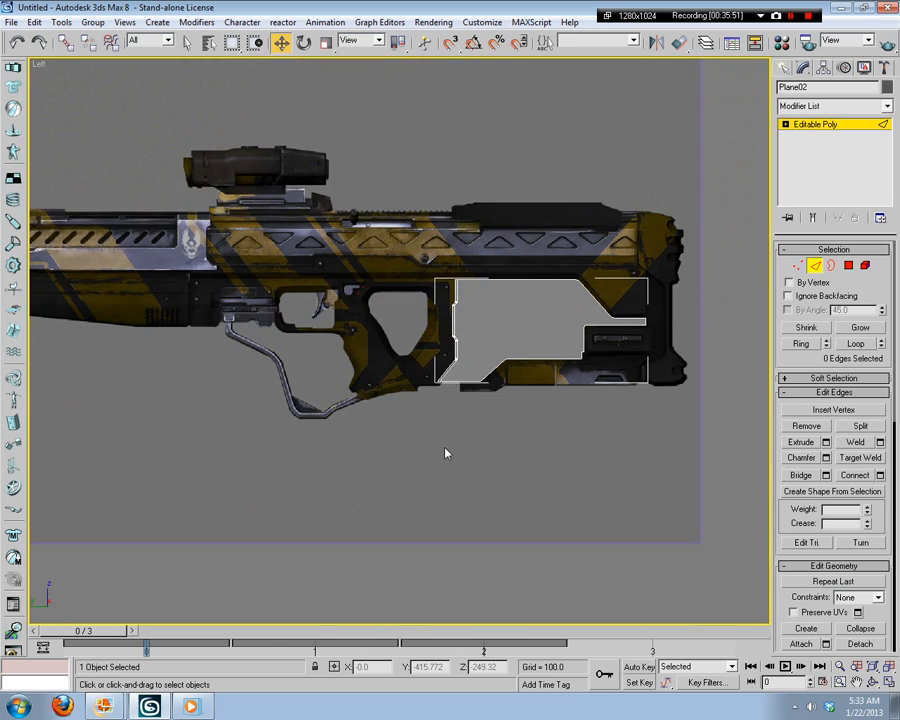
pyautogui.scroll(3, 348, 471)
pyautogui.moveTo(348, 471); pyautogui.dragTo(438, 434, button='middle')
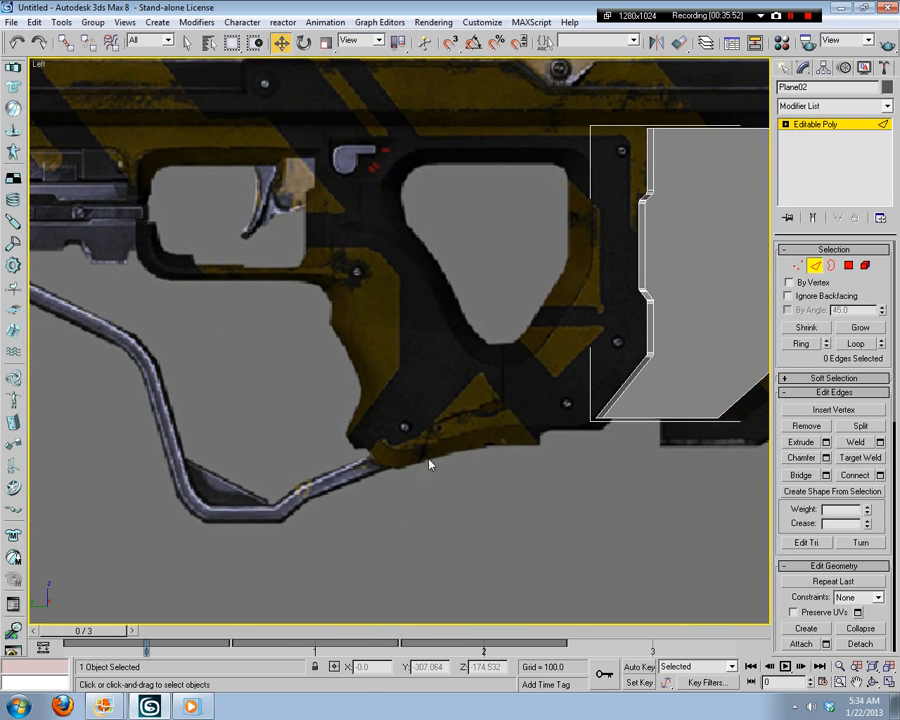
pyautogui.scroll(2, 380, 447)
pyautogui.moveTo(655, 293); pyautogui.dragTo(494, 374, button='middle')
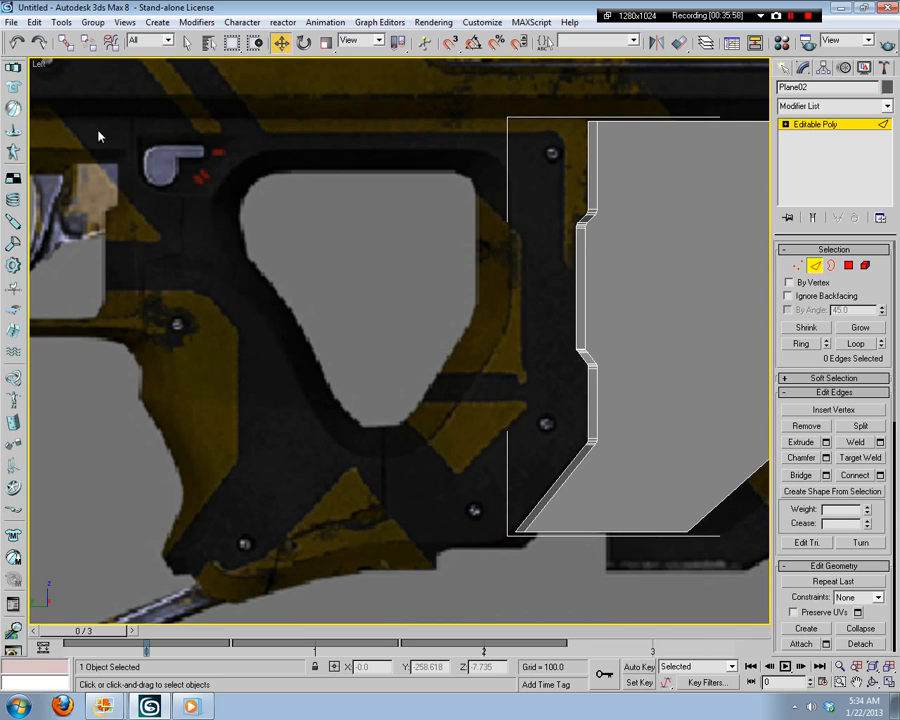
# Step: Check the DMR's grip area in the paused Halo 4 video at full screen, and return to the grip in 3ds Max
pyautogui.click(188, 708)
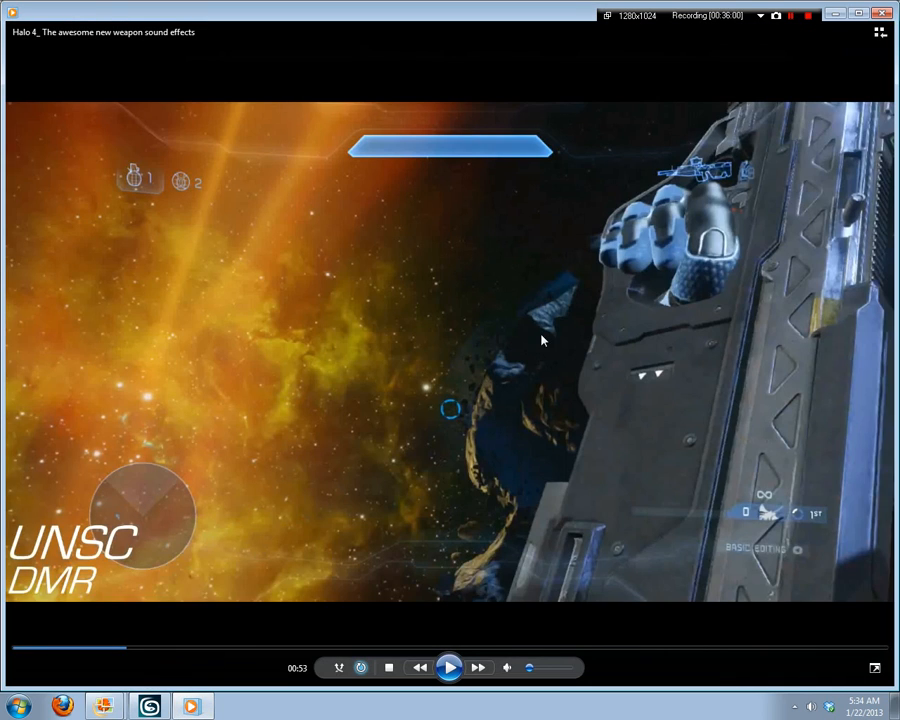
pyautogui.doubleClick(728, 286)
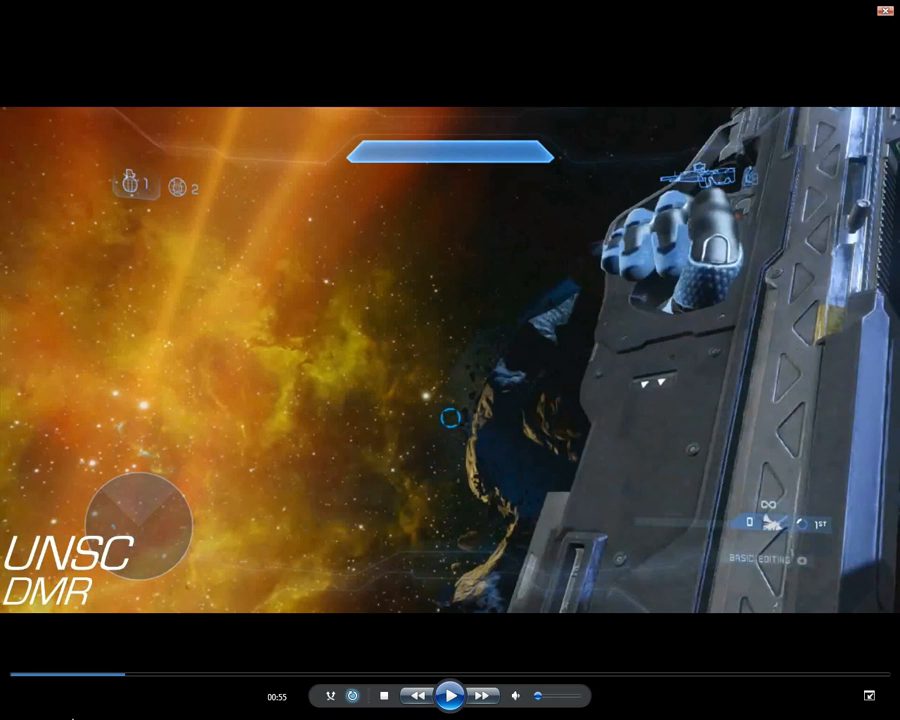
pyautogui.doubleClick(607, 380)
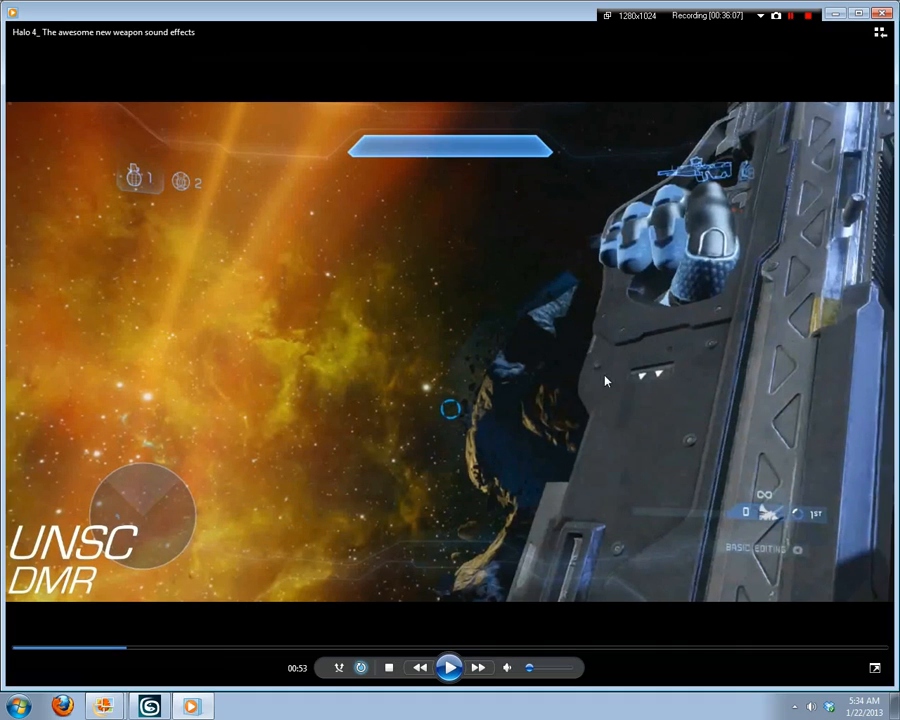
pyautogui.click(182, 706)
pyautogui.moveTo(306, 224); pyautogui.dragTo(446, 209, button='middle')
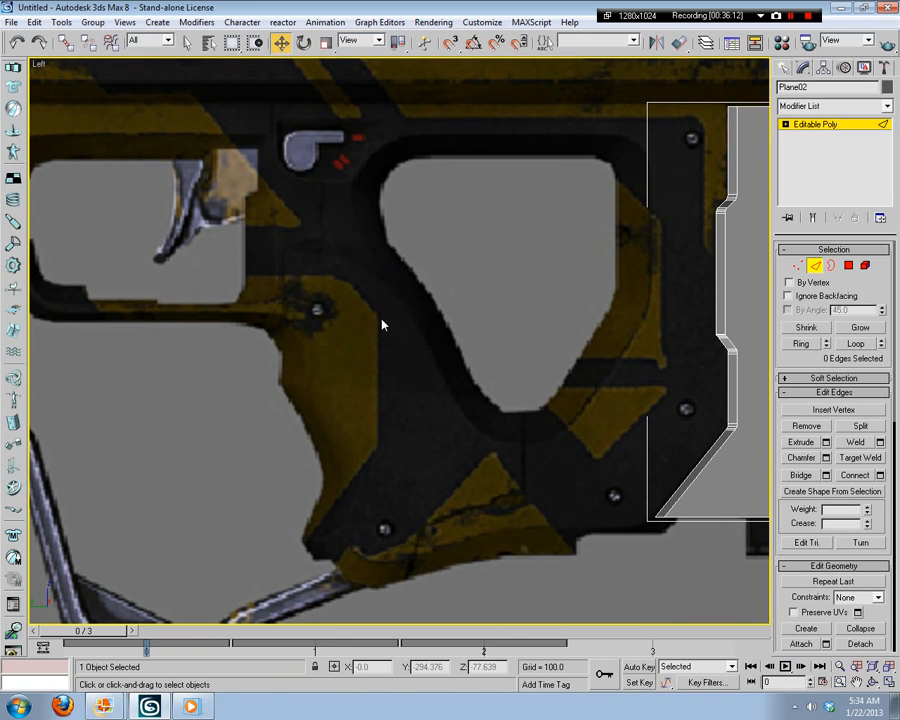
# Step: Examine the thumbhole and the grip section next to the panel's notched edge on the reference image
pyautogui.moveTo(407, 362); pyautogui.dragTo(330, 358, button='middle')
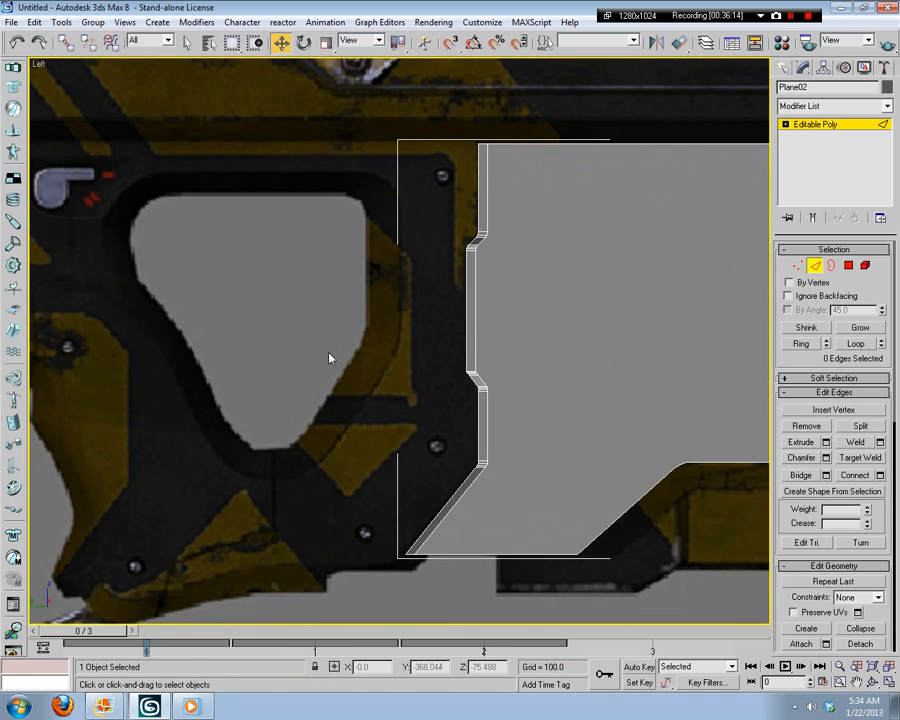
pyautogui.moveTo(231, 436); pyautogui.dragTo(535, 456, button='middle')
pyautogui.scroll(-8, 526, 440)
pyautogui.scroll(4, 481, 433)
pyautogui.moveTo(415, 416); pyautogui.dragTo(528, 459, button='middle')
pyautogui.moveTo(373, 389); pyautogui.dragTo(404, 386, button='middle')
pyautogui.scroll(10, 404, 386)
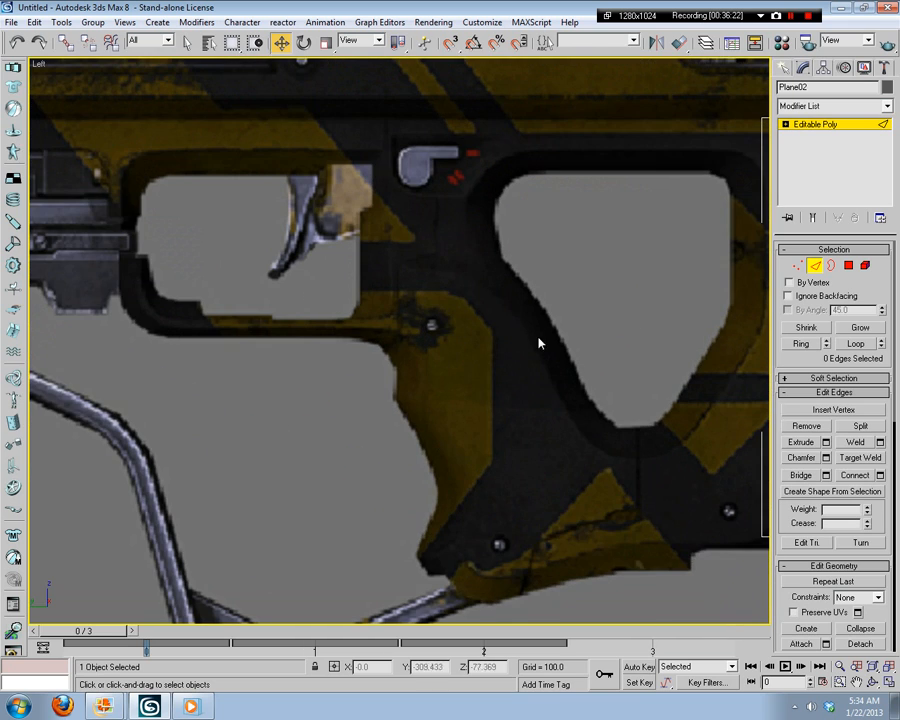
pyautogui.scroll(-2, 540, 343)
pyautogui.moveTo(523, 381); pyautogui.dragTo(322, 357, button='middle')
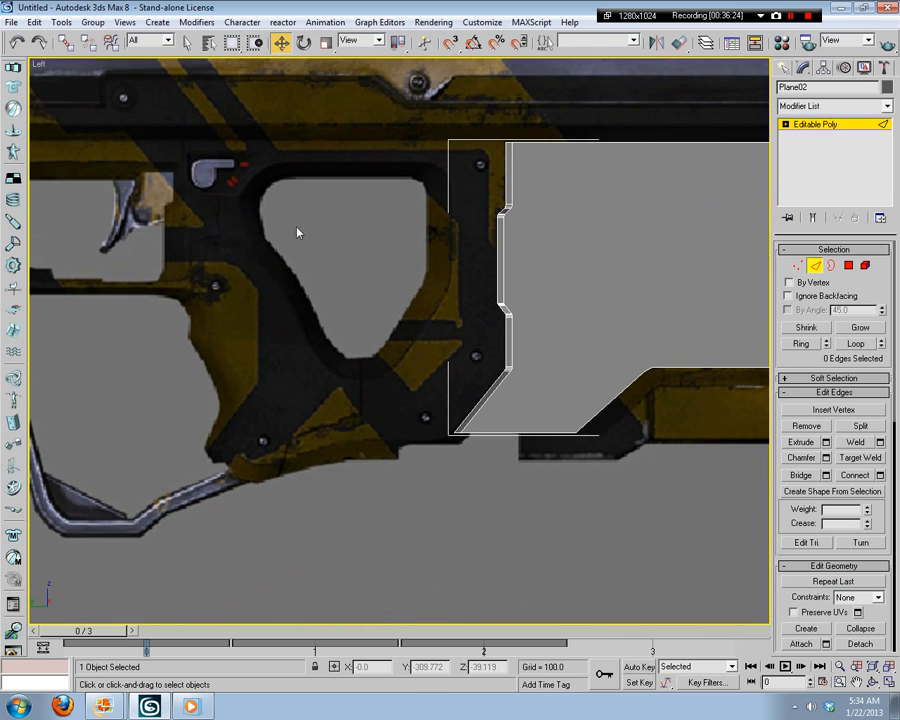
pyautogui.moveTo(444, 298); pyautogui.dragTo(284, 358, button='middle')
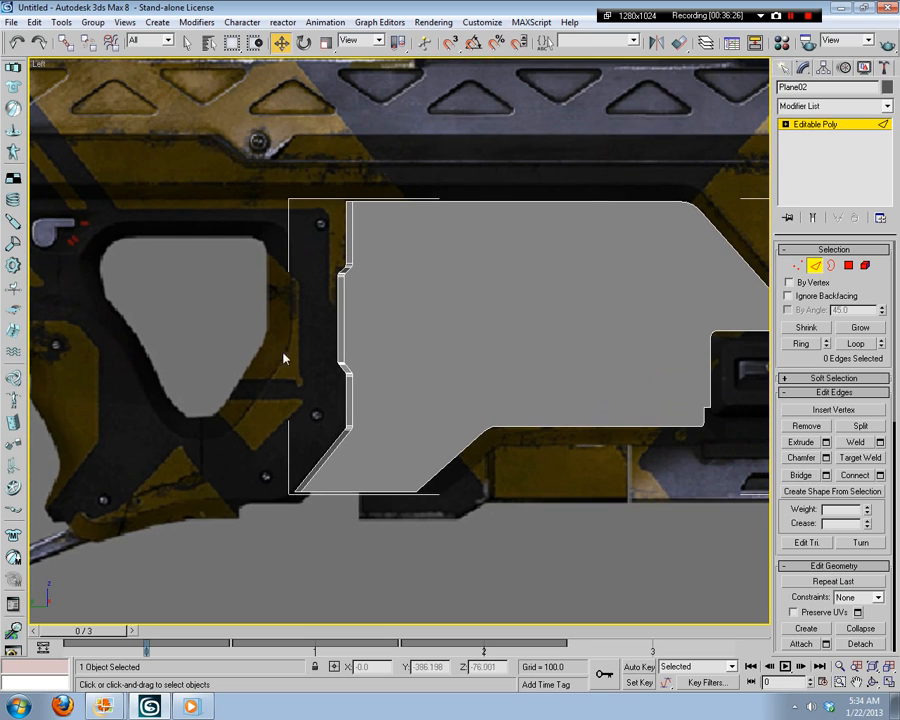
pyautogui.moveTo(359, 436); pyautogui.dragTo(451, 432, button='middle')
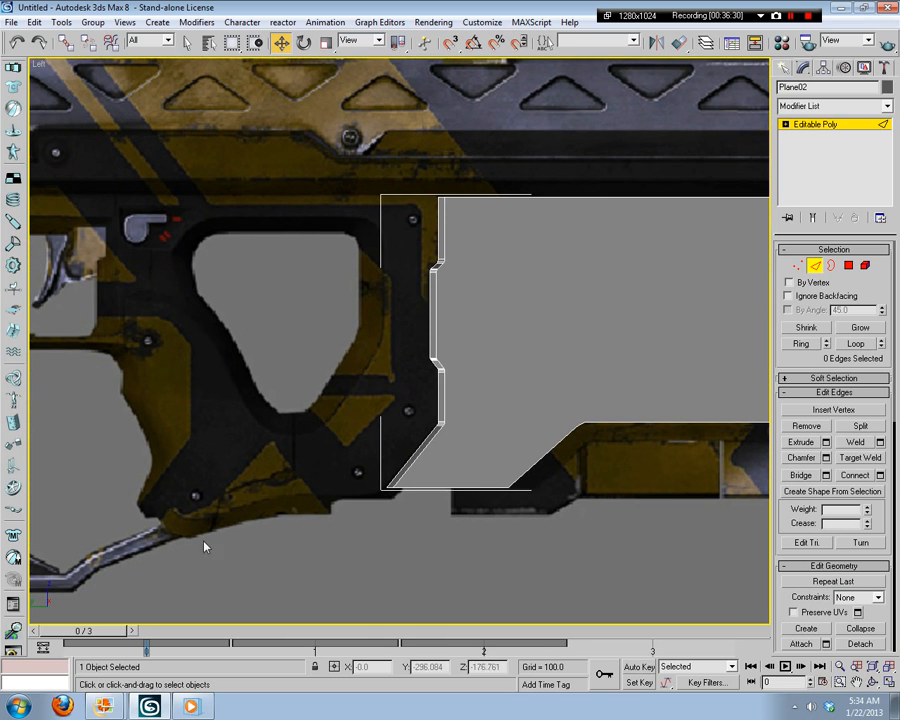
pyautogui.moveTo(284, 400); pyautogui.dragTo(146, 404, button='middle')
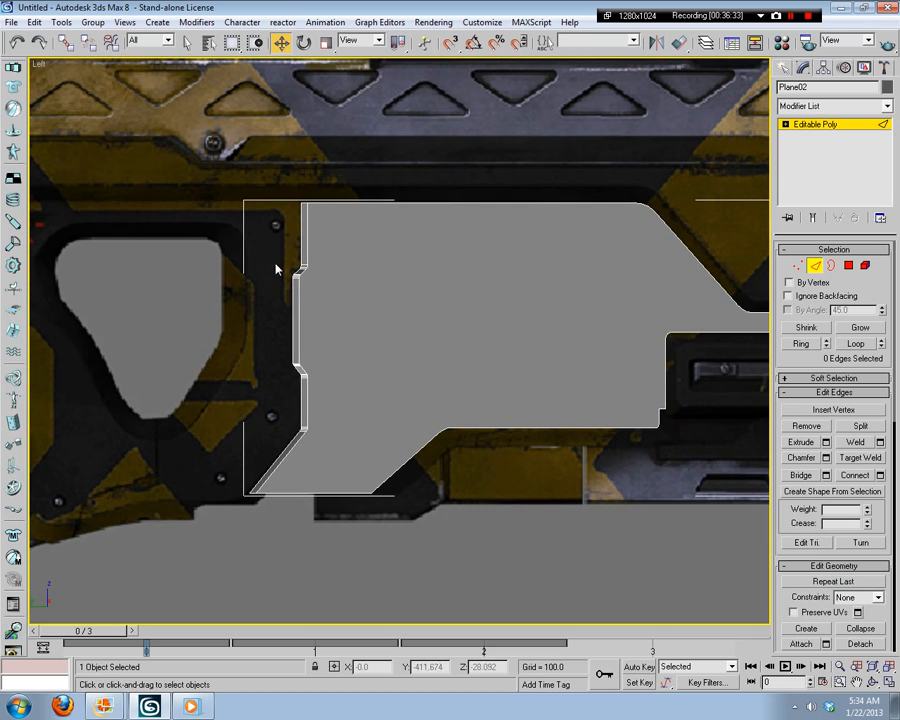
pyautogui.moveTo(260, 406); pyautogui.dragTo(585, 406, button='middle')
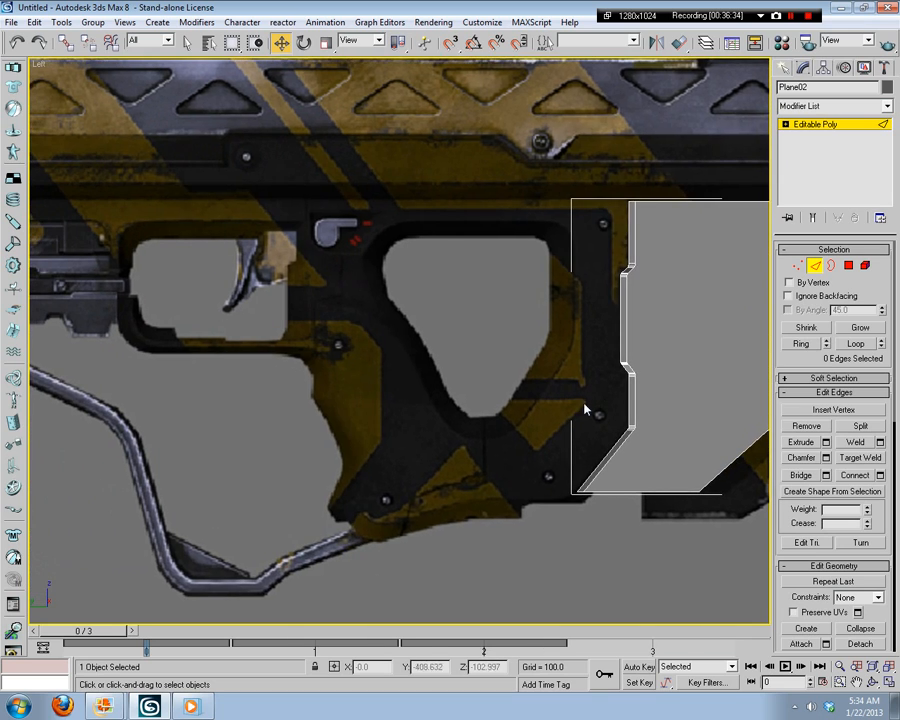
# Step: Examine the trigger guard, the bent rod below it and the forend on the reference image
pyautogui.moveTo(342, 424); pyautogui.dragTo(548, 424, button='middle')
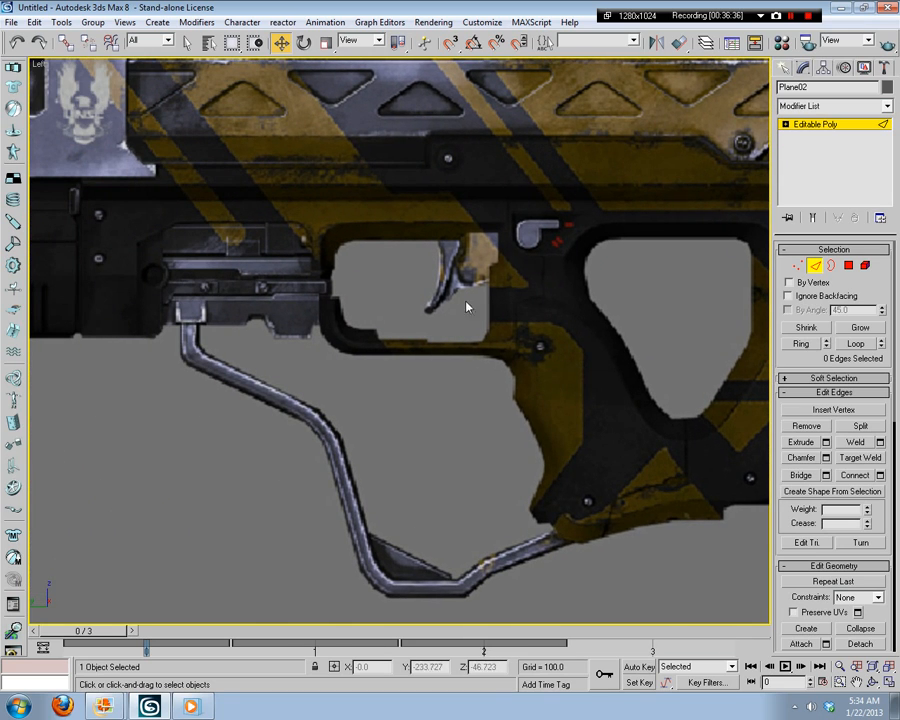
pyautogui.moveTo(485, 250); pyautogui.dragTo(404, 476, button='middle')
pyautogui.moveTo(418, 526); pyautogui.dragTo(420, 395, button='middle')
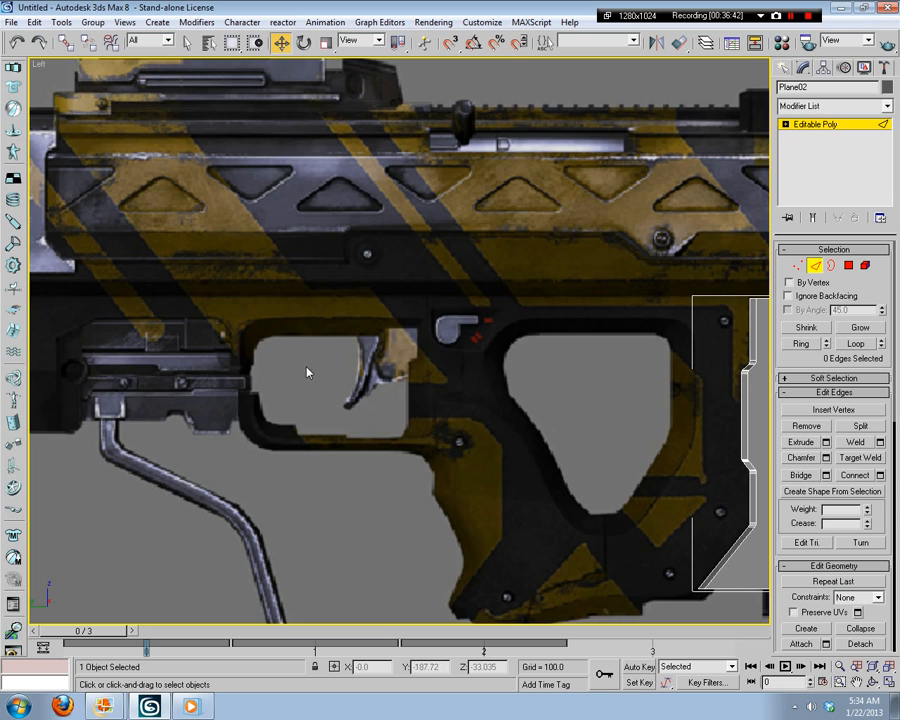
pyautogui.moveTo(374, 347); pyautogui.dragTo(519, 464, button='middle')
pyautogui.scroll(-3, 565, 440)
pyautogui.moveTo(573, 426); pyautogui.dragTo(413, 380, button='middle')
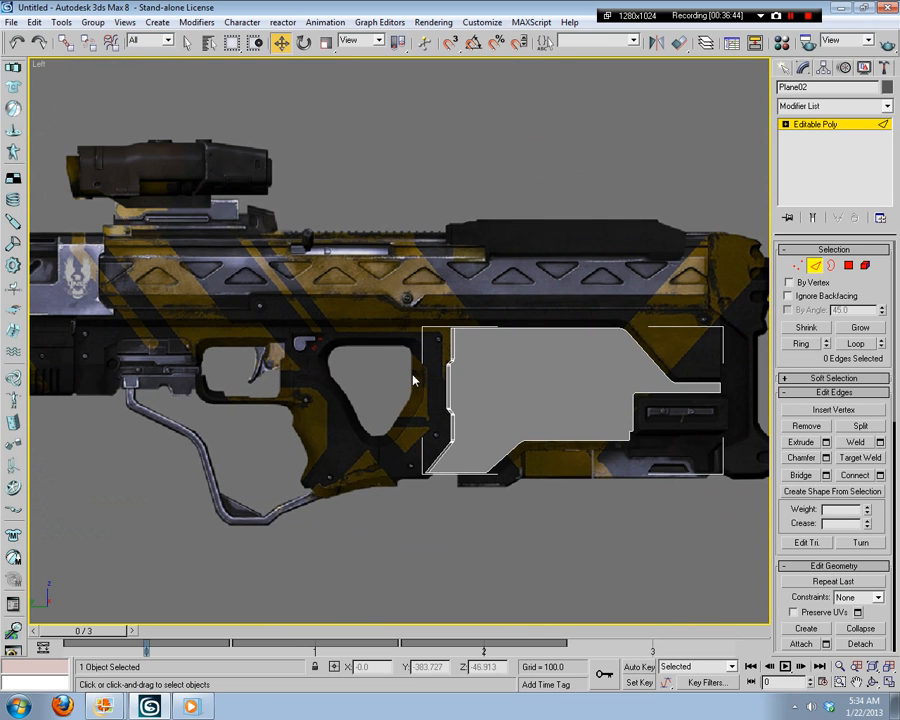
pyautogui.moveTo(235, 416); pyautogui.dragTo(740, 415, button='middle')
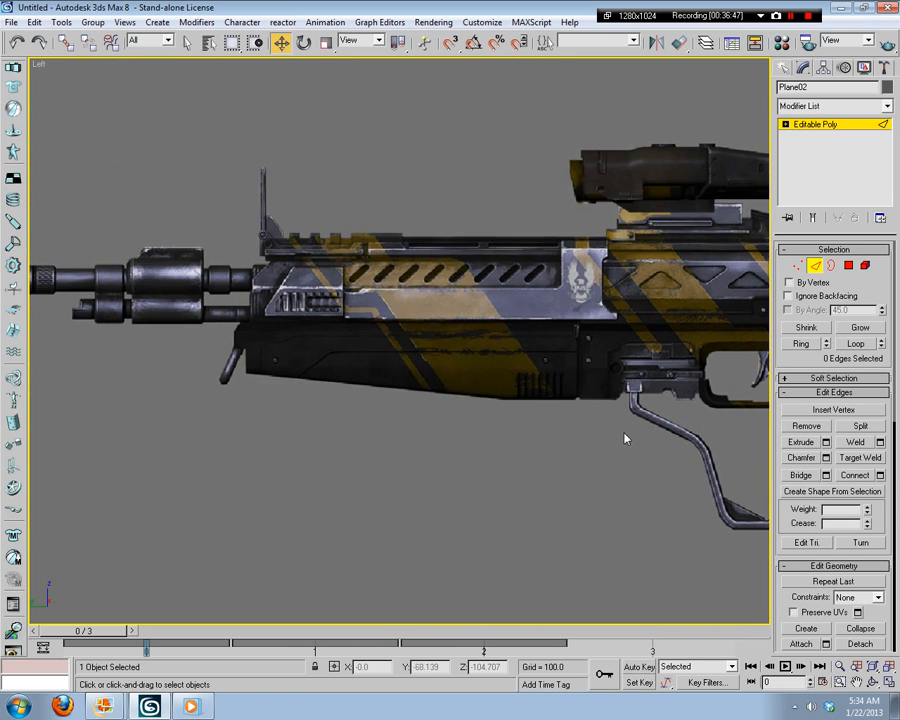
pyautogui.moveTo(616, 429); pyautogui.dragTo(30, 462, button='middle')
pyautogui.scroll(3, 341, 436)
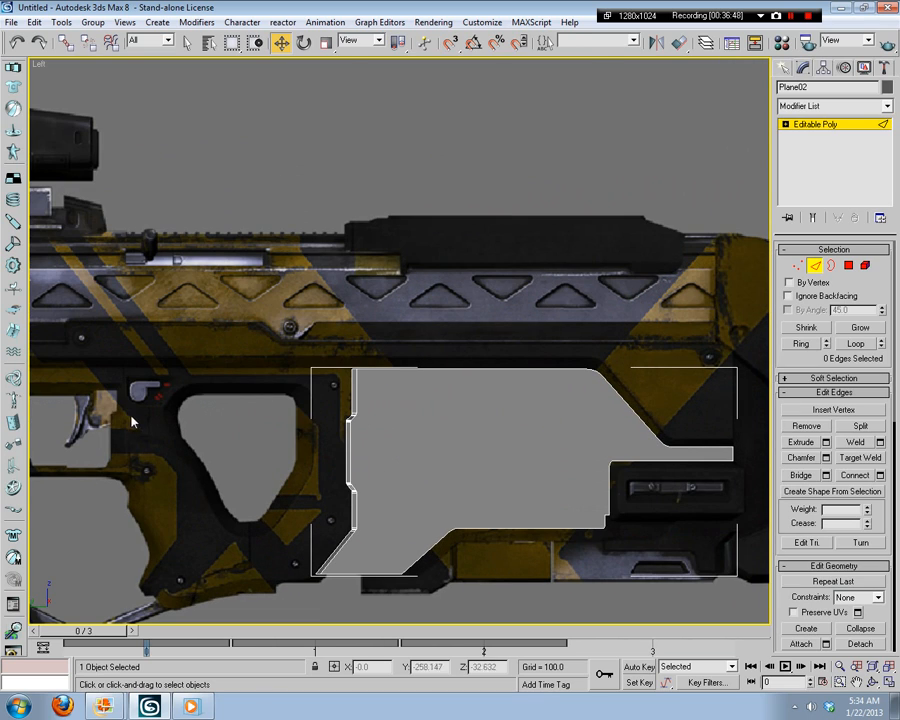
# Step: Compare the upper receiver, the scope and the stock with the modeled rear panel on the reference image
pyautogui.moveTo(72, 414); pyautogui.dragTo(195, 441, button='middle')
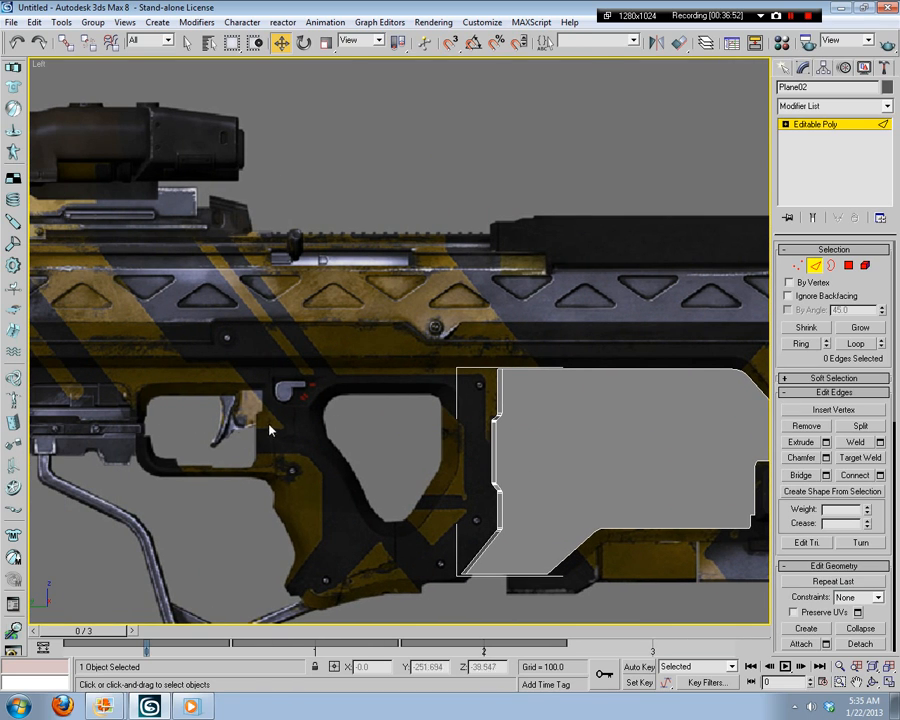
pyautogui.moveTo(311, 388); pyautogui.dragTo(368, 468, button='middle')
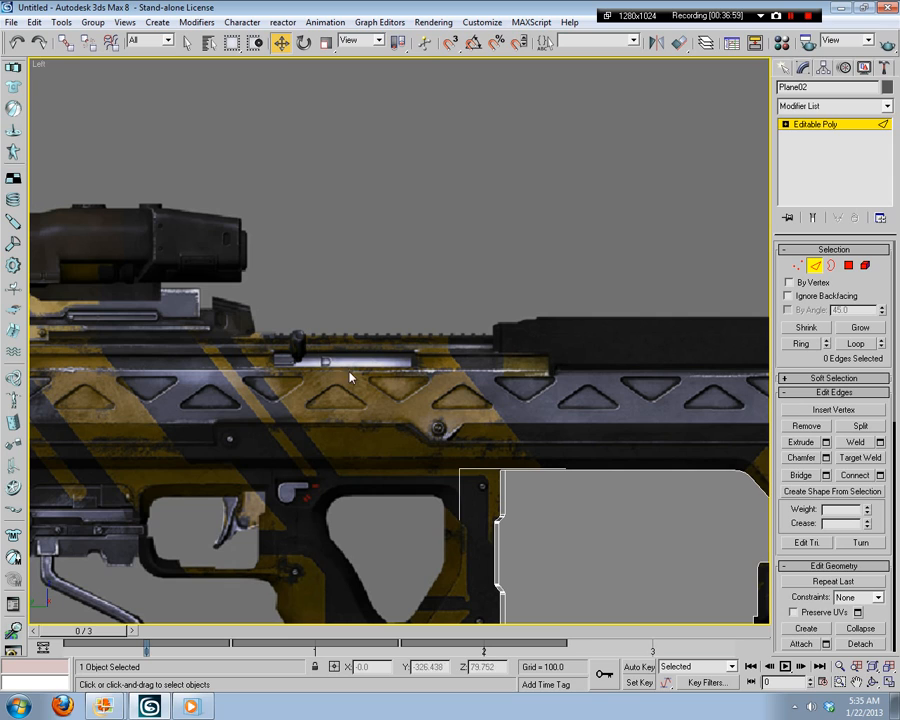
pyautogui.moveTo(486, 369); pyautogui.dragTo(472, 406, button='middle')
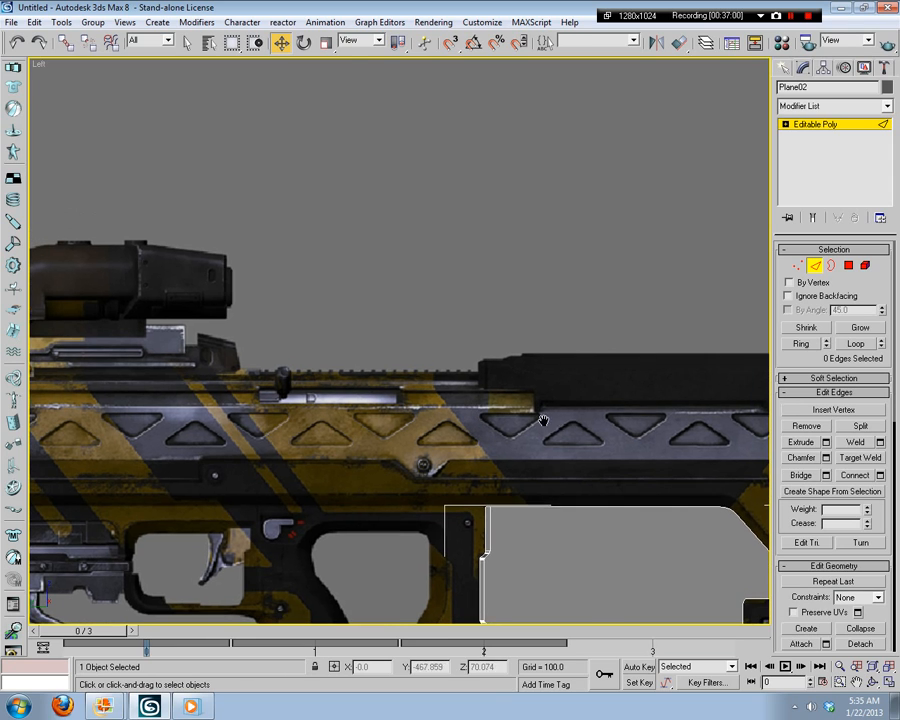
pyautogui.moveTo(543, 417); pyautogui.dragTo(680, 340, button='middle')
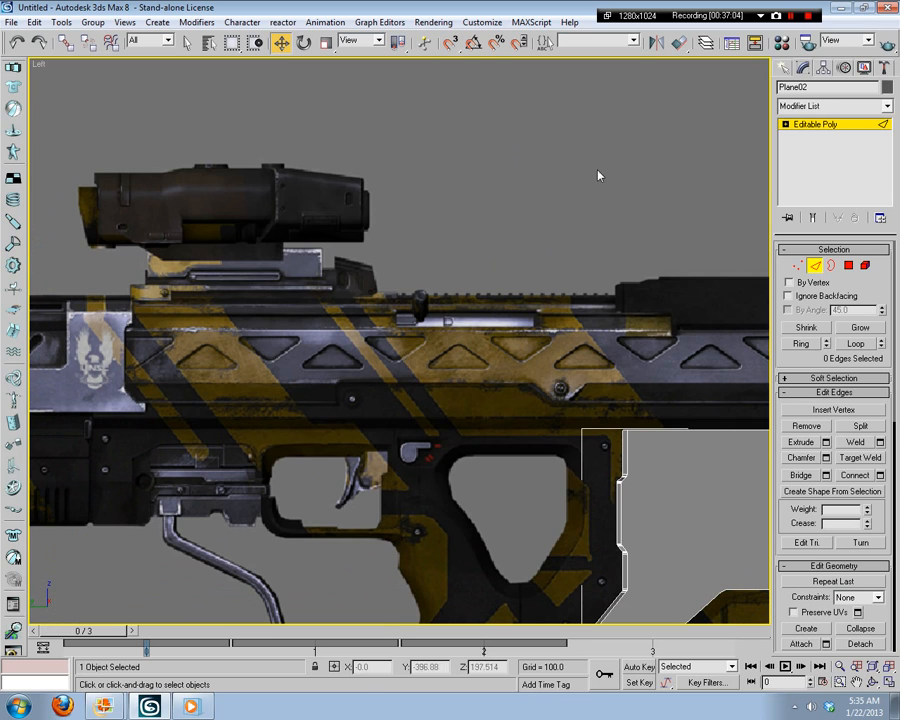
pyautogui.moveTo(616, 441); pyautogui.dragTo(402, 113, button='middle')
pyautogui.moveTo(627, 390); pyautogui.dragTo(489, 528, button='middle')
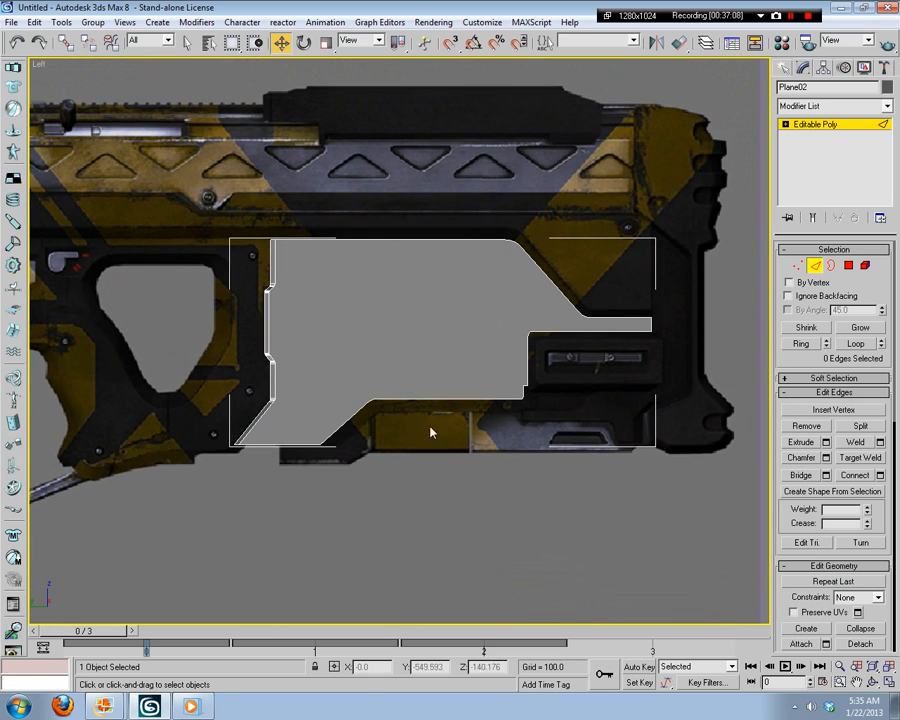
pyautogui.moveTo(404, 486); pyautogui.dragTo(565, 502, button='middle')
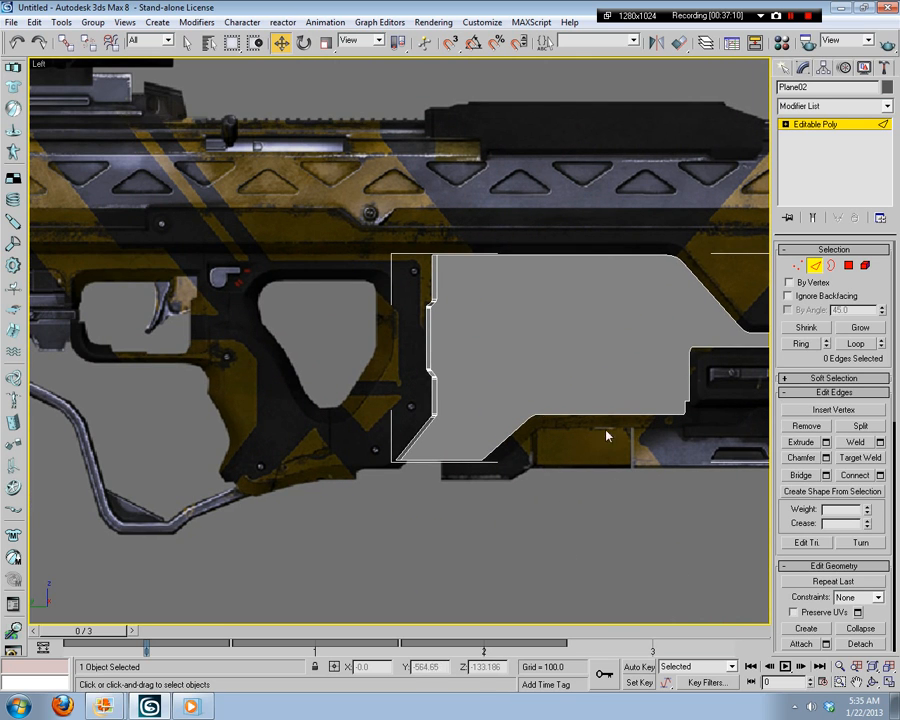
pyautogui.scroll(6, 565, 496)
pyautogui.scroll(-8, 573, 490)
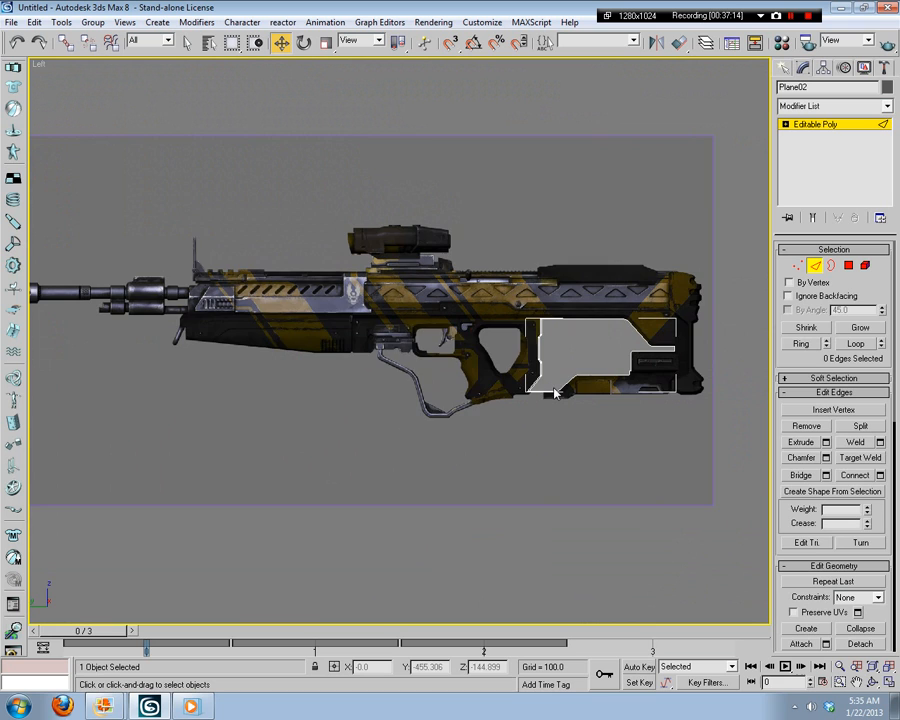
# Step: Study the safety lever, the thumbhole outline, the trigger guard and the rod's attachment points on the reference image
pyautogui.moveTo(554, 388); pyautogui.dragTo(412, 396, button='middle')
pyautogui.moveTo(289, 405); pyautogui.dragTo(555, 398, button='middle')
pyautogui.moveTo(503, 419); pyautogui.dragTo(220, 421, button='middle')
pyautogui.scroll(8, 412, 424)
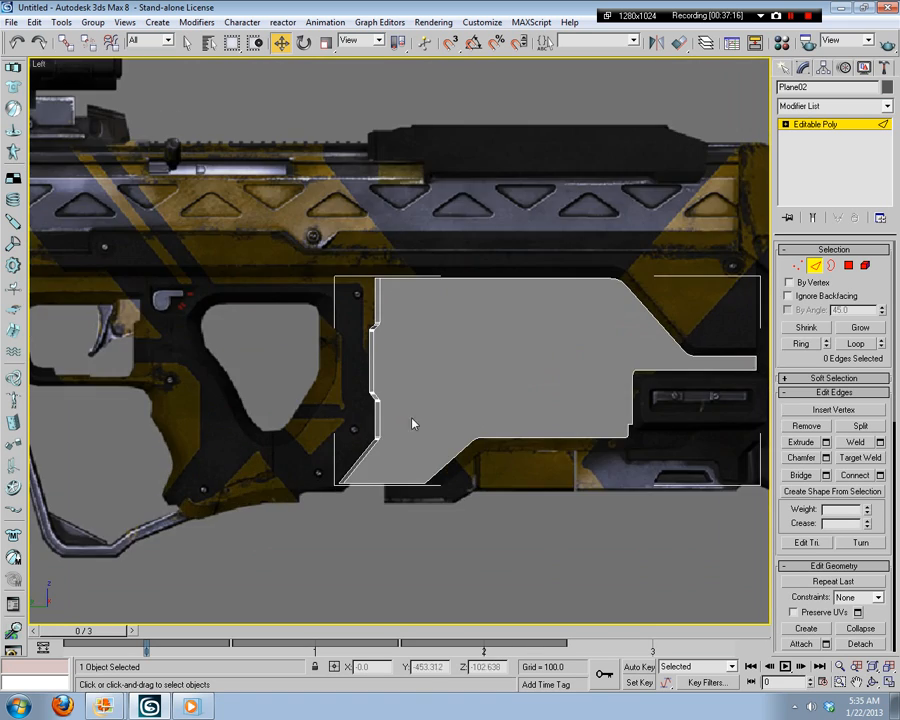
pyautogui.moveTo(265, 448); pyautogui.dragTo(562, 440, button='middle')
pyautogui.moveTo(245, 403); pyautogui.dragTo(576, 418, button='middle')
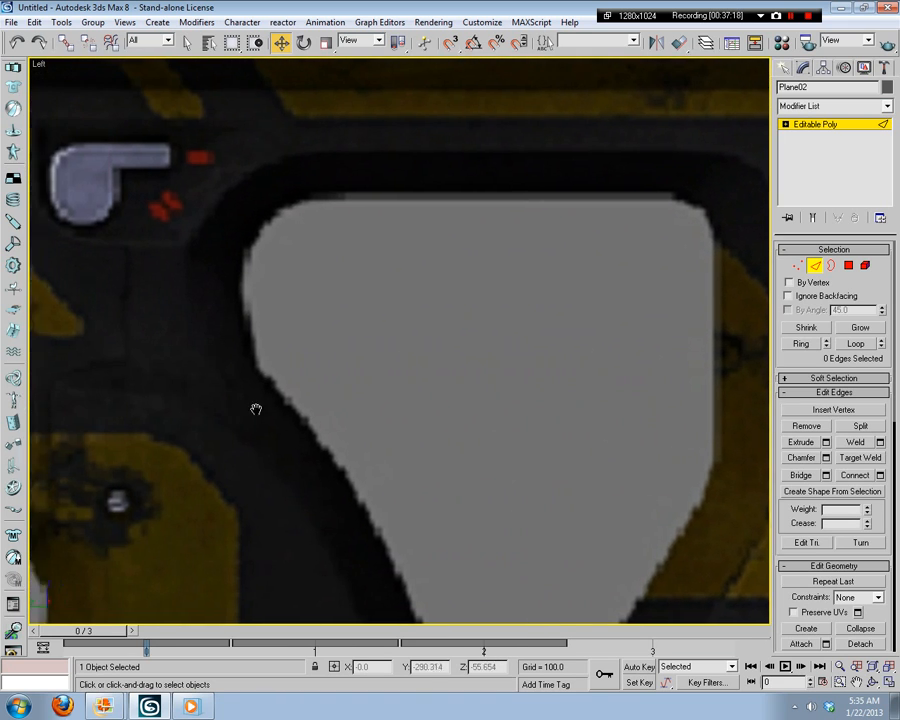
pyautogui.scroll(-5, 262, 428)
pyautogui.moveTo(270, 448); pyautogui.dragTo(386, 420, button='middle')
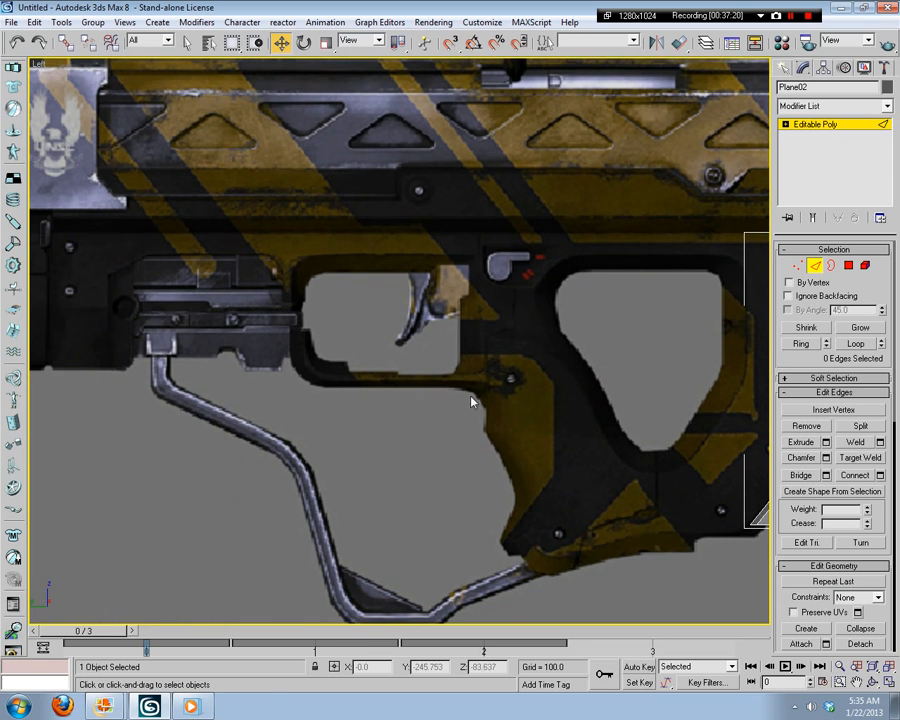
pyautogui.moveTo(156, 398); pyautogui.dragTo(226, 293, button='middle')
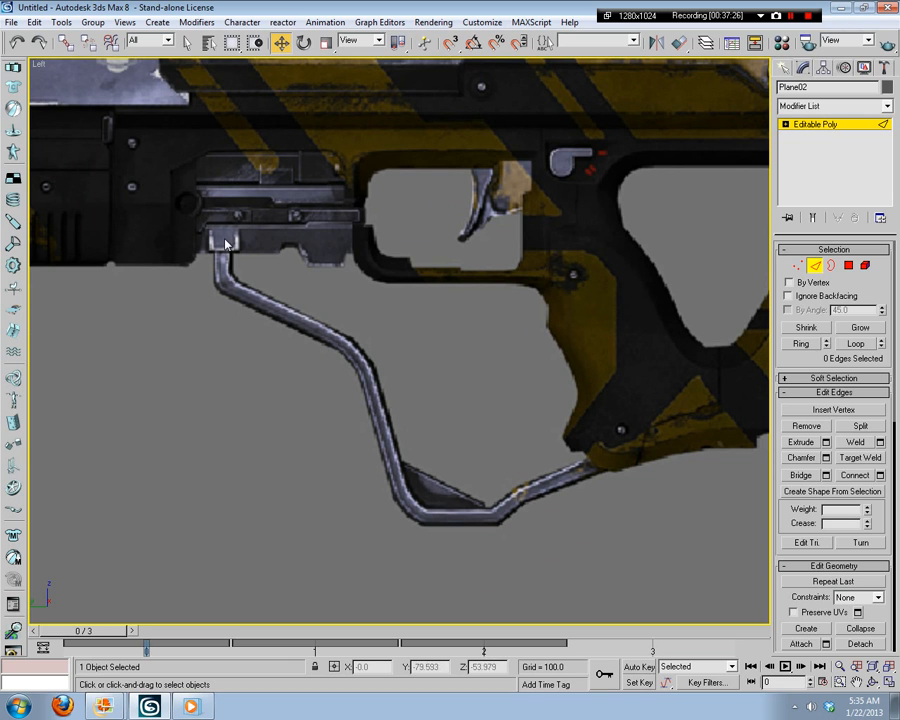
pyautogui.scroll(-5, 471, 316)
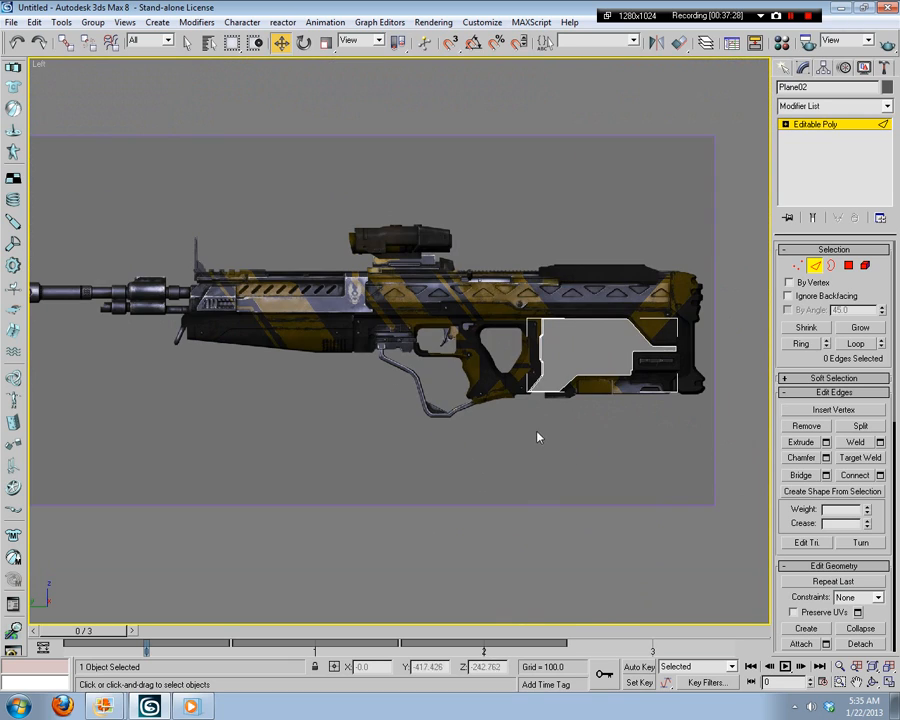
pyautogui.scroll(2, 538, 434)
pyautogui.moveTo(563, 410); pyautogui.dragTo(385, 292, button='middle')
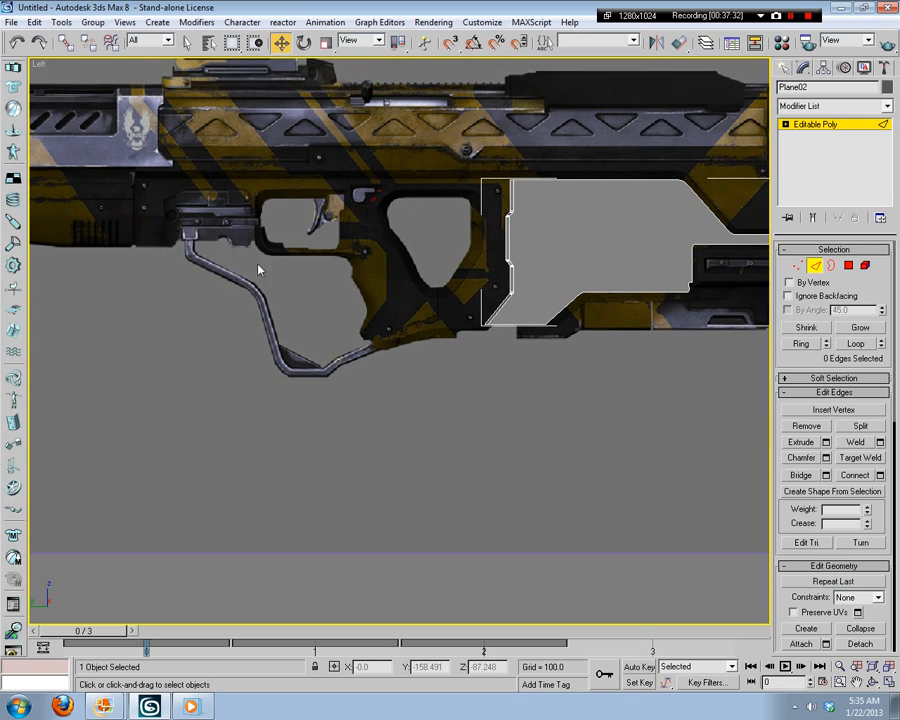
pyautogui.scroll(4, 400, 260)
pyautogui.moveTo(420, 454); pyautogui.dragTo(628, 477, button='middle')
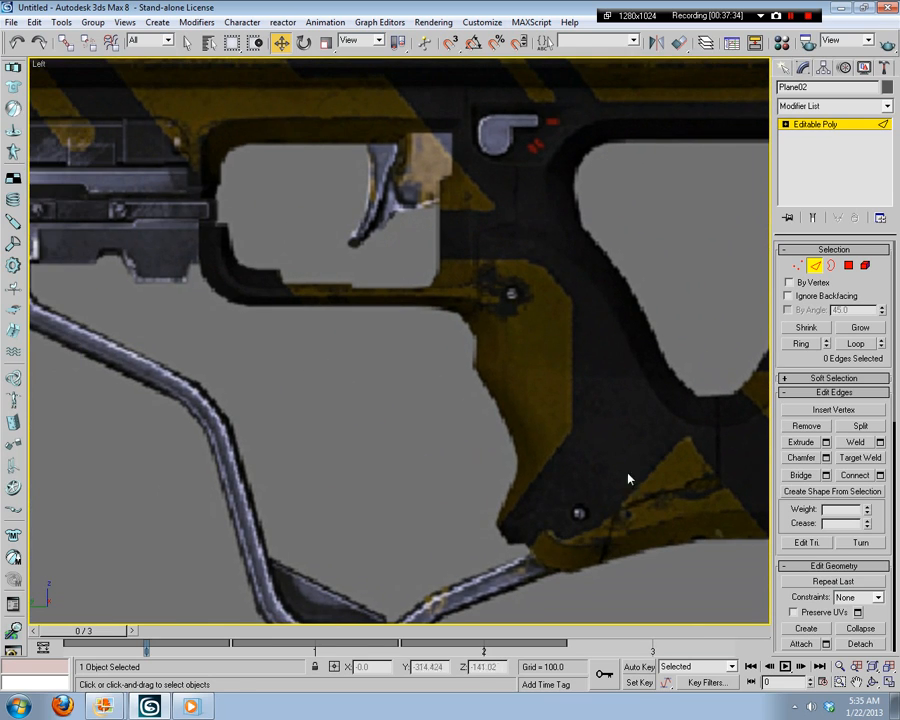
pyautogui.moveTo(673, 366); pyautogui.dragTo(356, 354, button='middle')
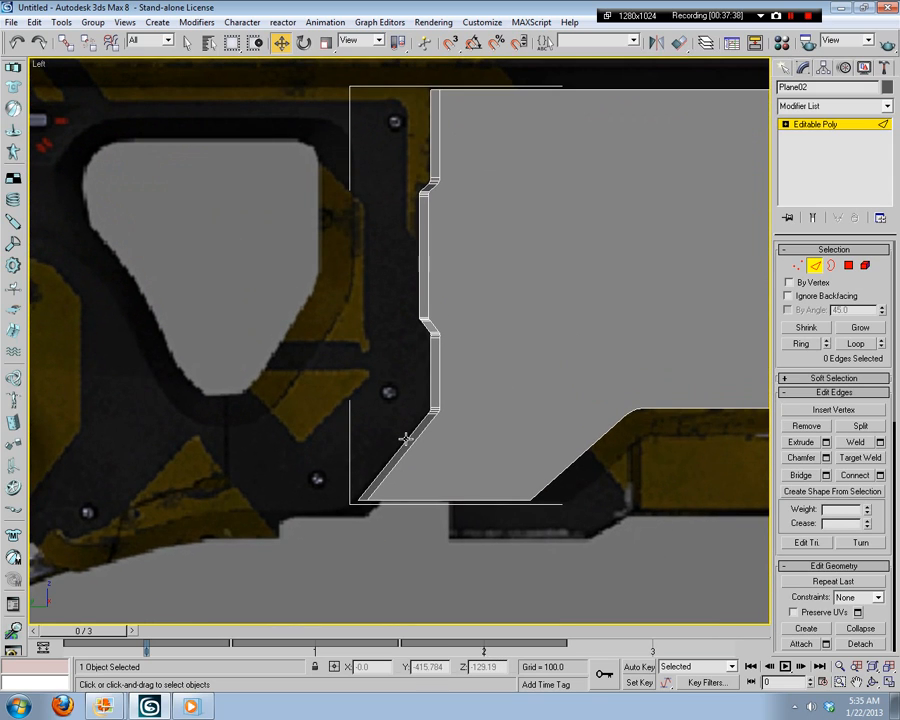
# Step: Select the outer vertical edge of the border above the panel's upper notch corner
pyautogui.click(402, 438)
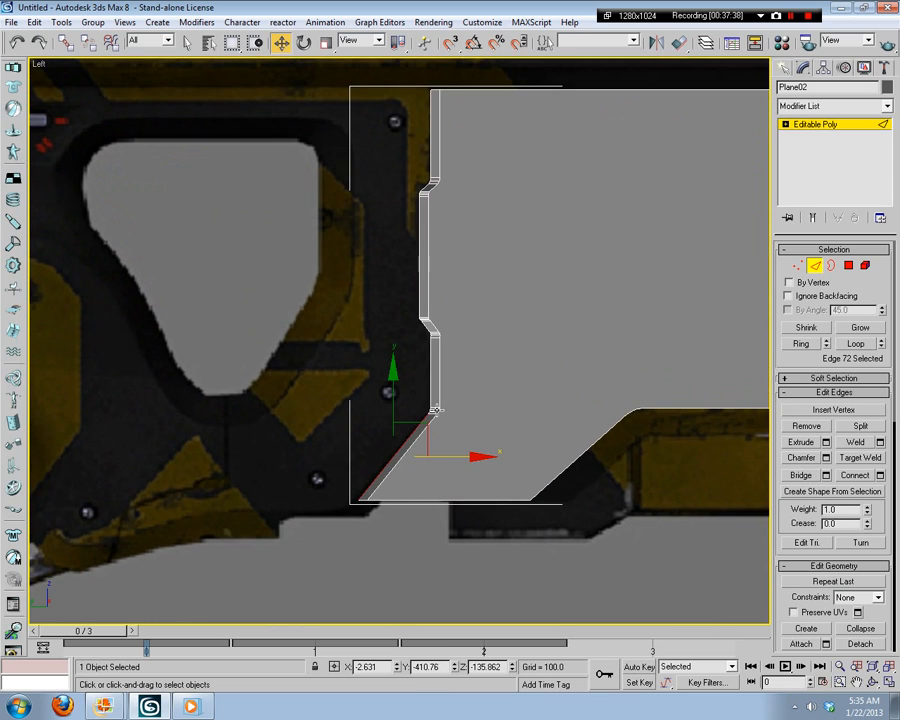
pyautogui.click(435, 130)
pyautogui.click(432, 122)
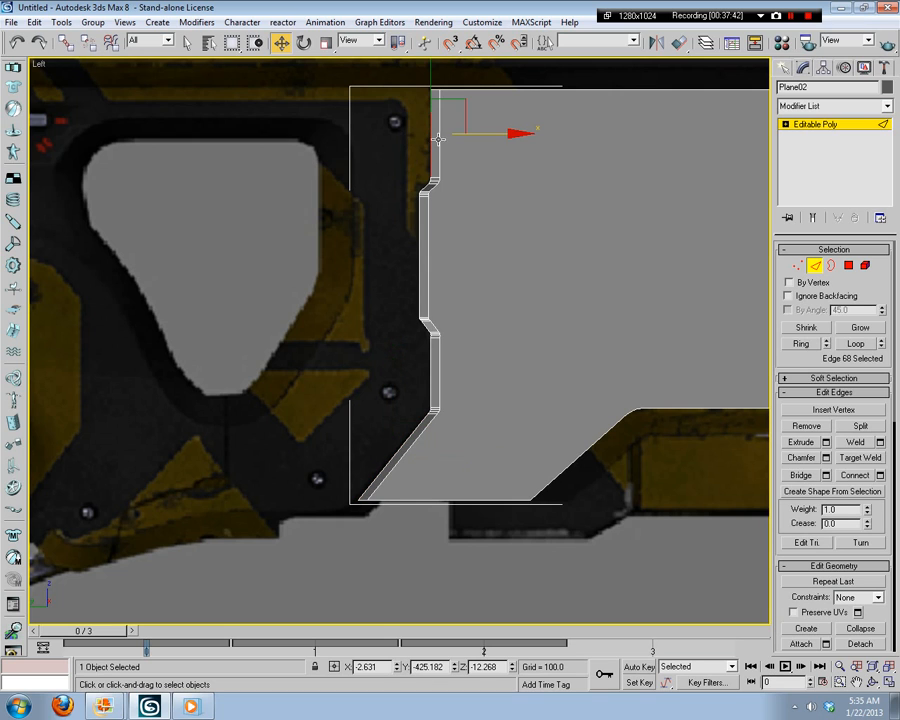
pyautogui.scroll(8, 494, 309)
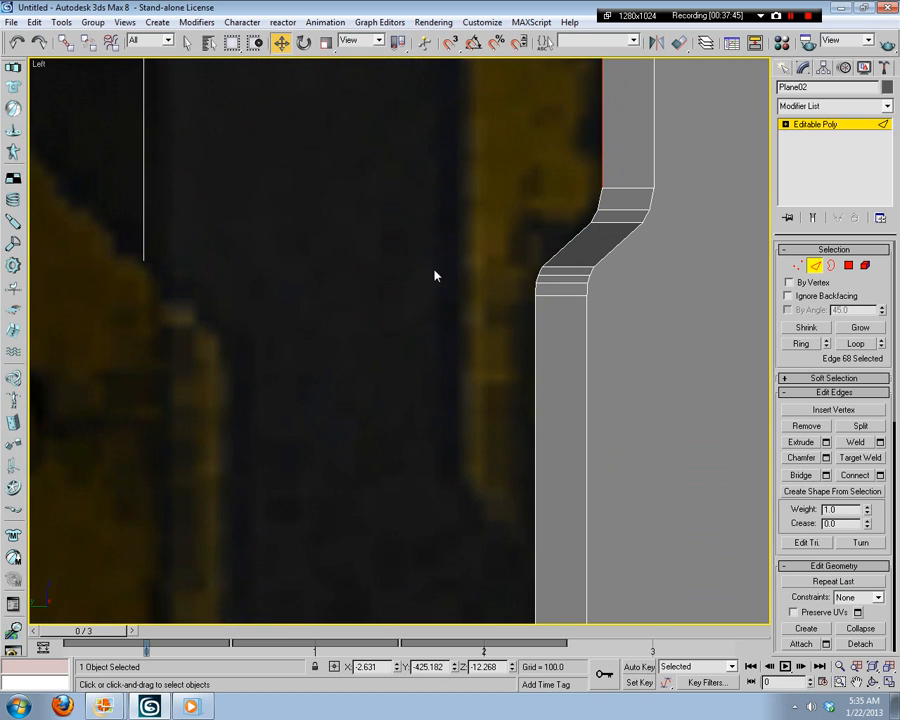
pyautogui.moveTo(454, 361); pyautogui.dragTo(331, 376, button='middle')
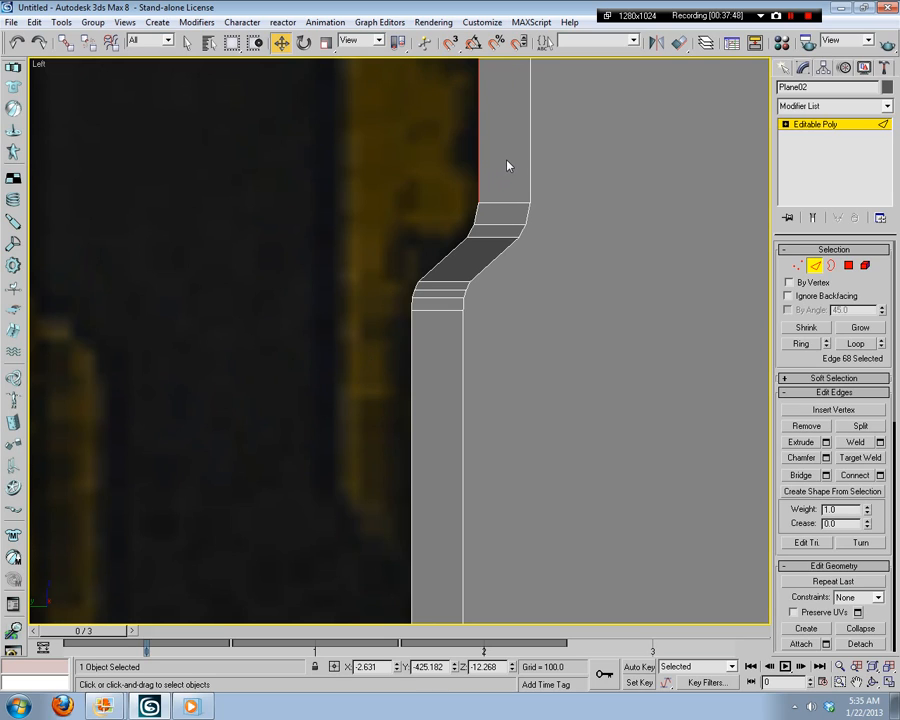
pyautogui.moveTo(497, 171); pyautogui.dragTo(437, 245)
pyautogui.keyDown('ctrl'); pyautogui.click(479, 208); pyautogui.keyUp('ctrl')
pyautogui.keyDown('ctrl'); pyautogui.click(473, 214); pyautogui.keyUp('ctrl')
pyautogui.scroll(2, 443, 232)
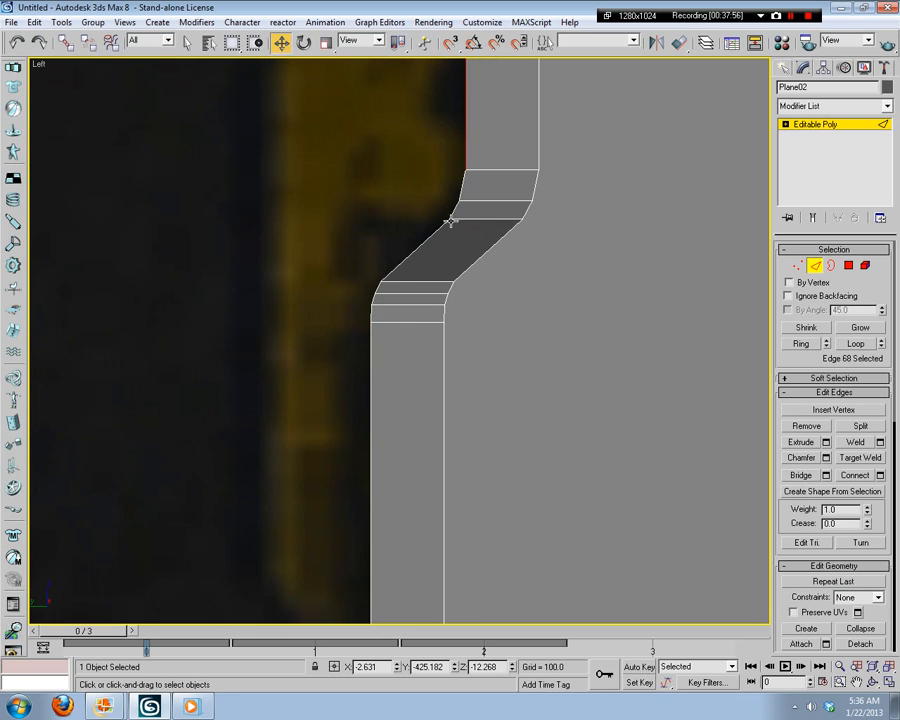
# Step: Add the outer edges of the upper notch's bends, its slanted edge and the long vertical edge below to the selection
pyautogui.keyDown('ctrl'); pyautogui.click(484, 217); pyautogui.keyUp('ctrl')
pyautogui.keyDown('ctrl'); pyautogui.click(460, 218); pyautogui.keyUp('ctrl')
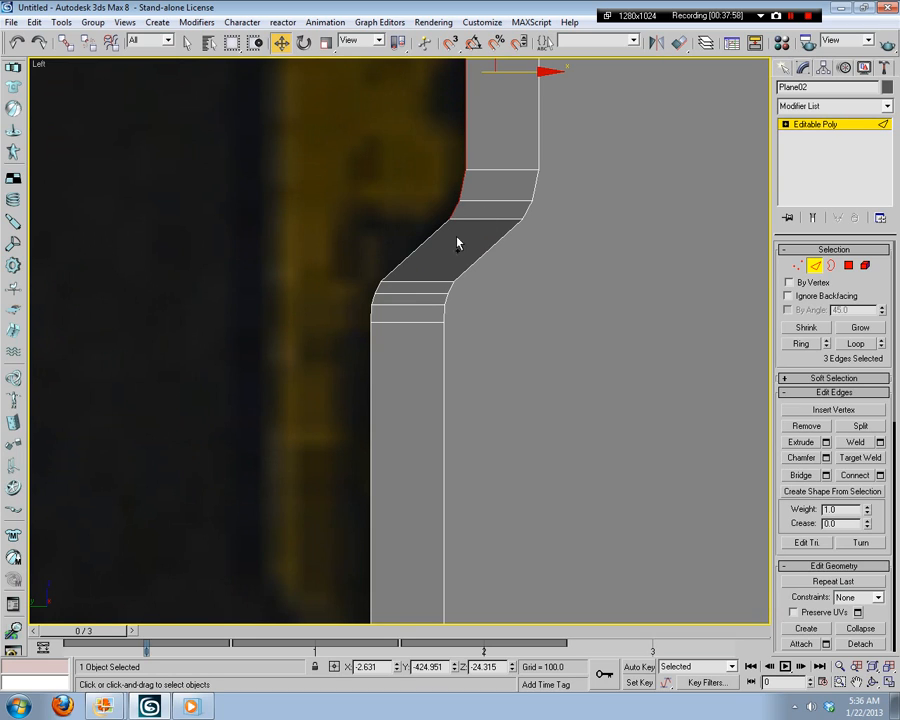
pyautogui.keyDown('ctrl'); pyautogui.click(430, 245); pyautogui.keyUp('ctrl')
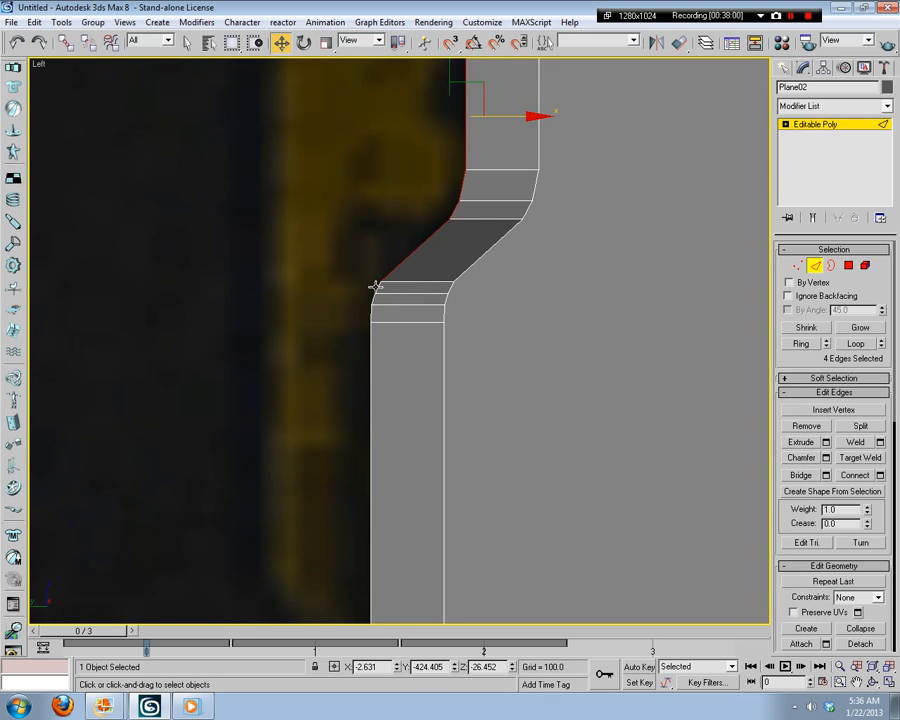
pyautogui.keyDown('ctrl'); pyautogui.click(377, 290); pyautogui.keyUp('ctrl')
pyautogui.keyDown('ctrl'); pyautogui.click(378, 293); pyautogui.keyUp('ctrl')
pyautogui.keyDown('ctrl'); pyautogui.click(375, 287); pyautogui.keyUp('ctrl')
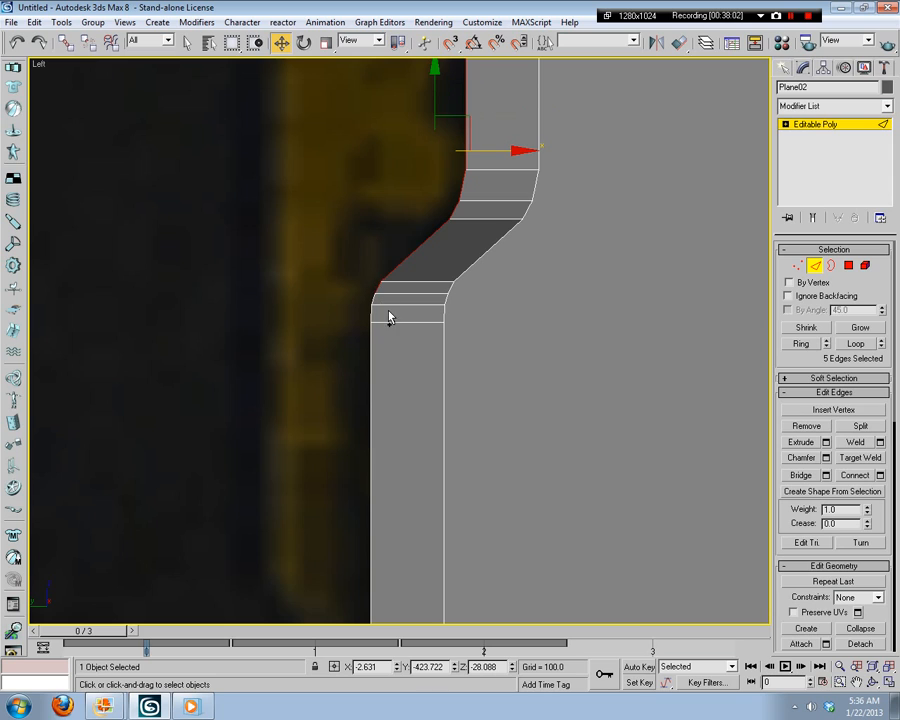
pyautogui.keyDown('ctrl'); pyautogui.click(371, 308); pyautogui.keyUp('ctrl')
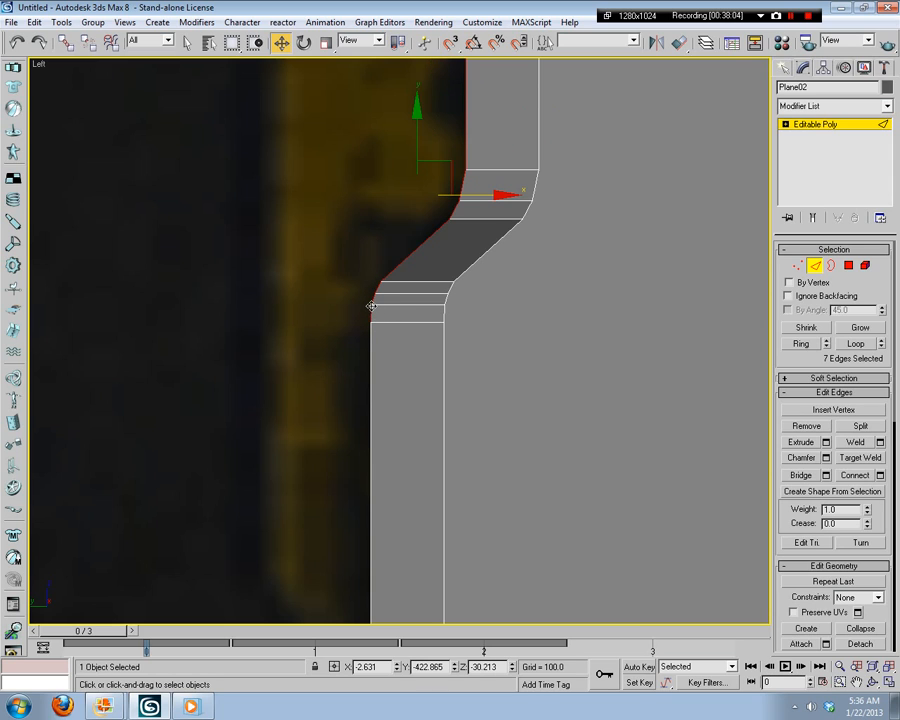
pyautogui.keyDown('ctrl'); pyautogui.click(371, 355); pyautogui.keyUp('ctrl')
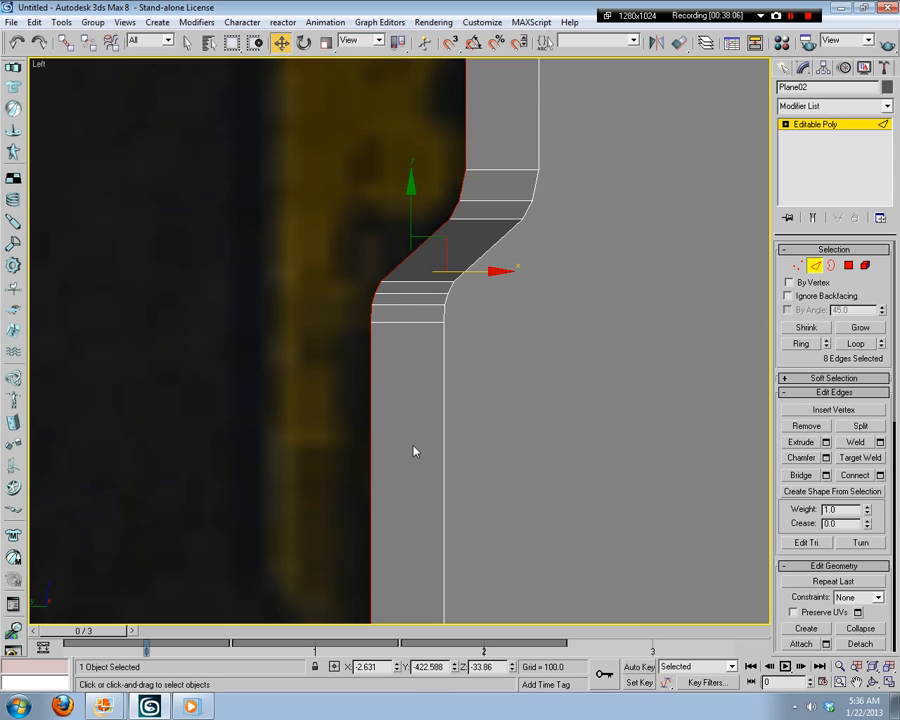
# Step: Extend the selection with the border's outer edges around the lower notch's first bend and along its slanted edge
pyautogui.moveTo(414, 450); pyautogui.dragTo(435, 303, button='middle')
pyautogui.scroll(-4, 435, 303)
pyautogui.moveTo(436, 440); pyautogui.dragTo(501, 255, button='middle')
pyautogui.scroll(5, 539, 374)
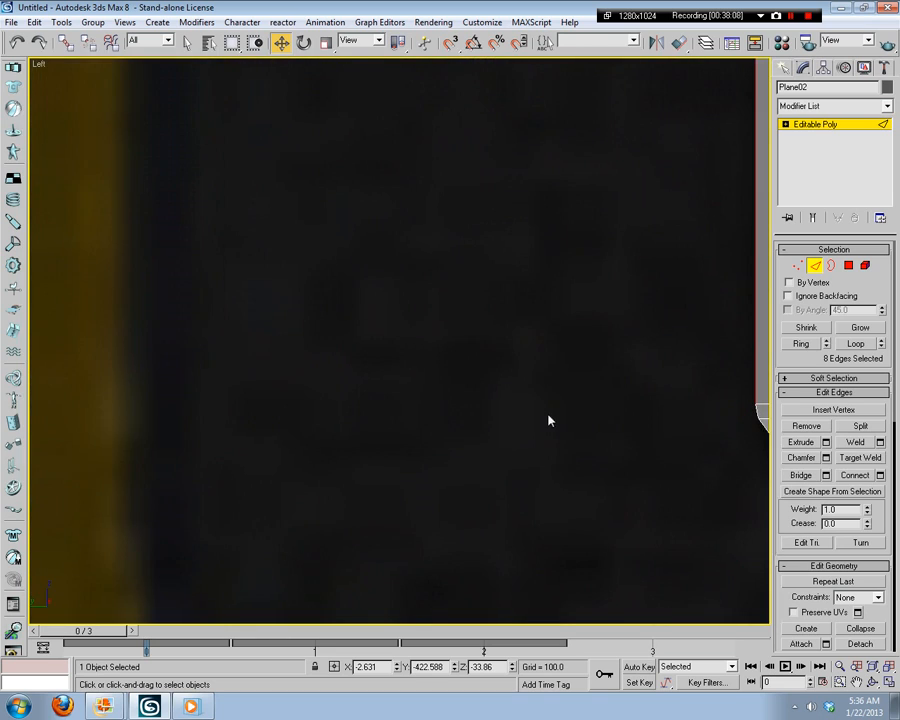
pyautogui.moveTo(549, 418); pyautogui.dragTo(252, 356, button='middle')
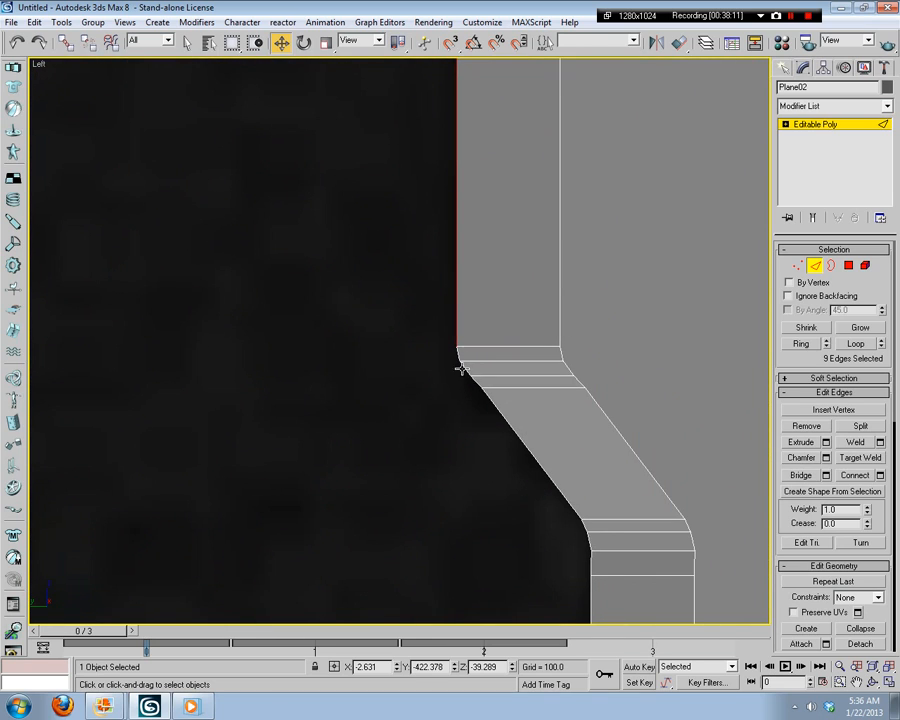
pyautogui.keyDown('ctrl'); pyautogui.click(462, 366); pyautogui.keyUp('ctrl')
pyautogui.keyDown('ctrl'); pyautogui.click(477, 379); pyautogui.keyUp('ctrl')
pyautogui.keyDown('ctrl'); pyautogui.click(492, 404); pyautogui.keyUp('ctrl')
pyautogui.moveTo(558, 454); pyautogui.dragTo(472, 350, button='middle')
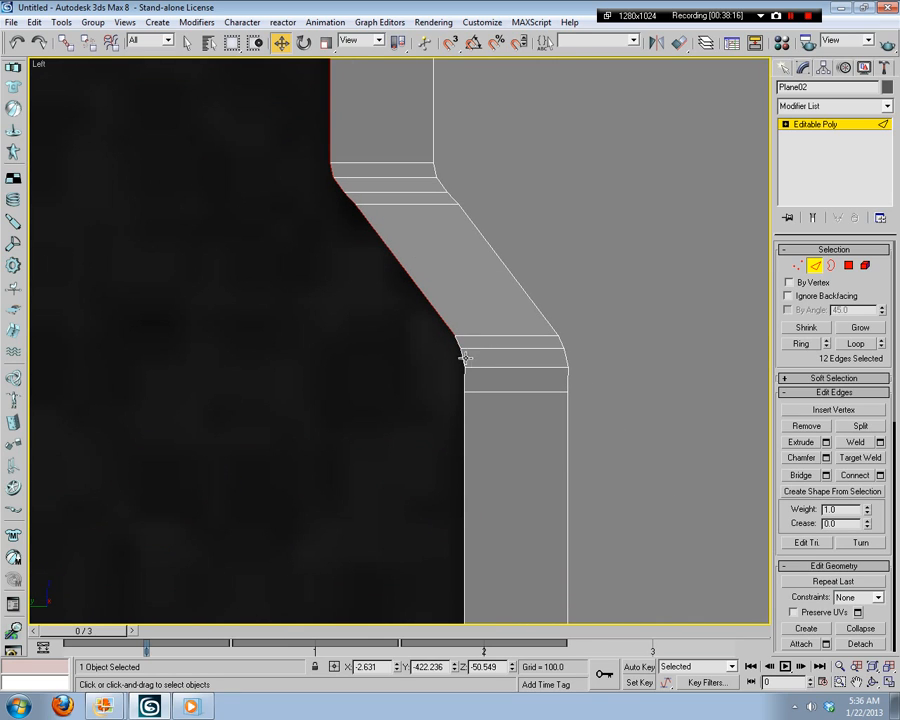
# Step: Add the outer edges of the bend below the lower notch's slant and the vertical edge beneath it
pyautogui.keyDown('ctrl'); pyautogui.click(468, 348); pyautogui.keyUp('ctrl')
pyautogui.keyDown('ctrl'); pyautogui.click(459, 343); pyautogui.keyUp('ctrl')
pyautogui.hotkey('ctrl', 'z')
pyautogui.keyDown('ctrl'); pyautogui.click(463, 355); pyautogui.keyUp('ctrl')
pyautogui.keyDown('ctrl'); pyautogui.click(465, 378); pyautogui.keyUp('ctrl')
pyautogui.keyDown('alt'); pyautogui.click(462, 378); pyautogui.keyUp('alt')
pyautogui.keyDown('ctrl'); pyautogui.click(465, 381); pyautogui.keyUp('ctrl')
pyautogui.scroll(3, 462, 392)
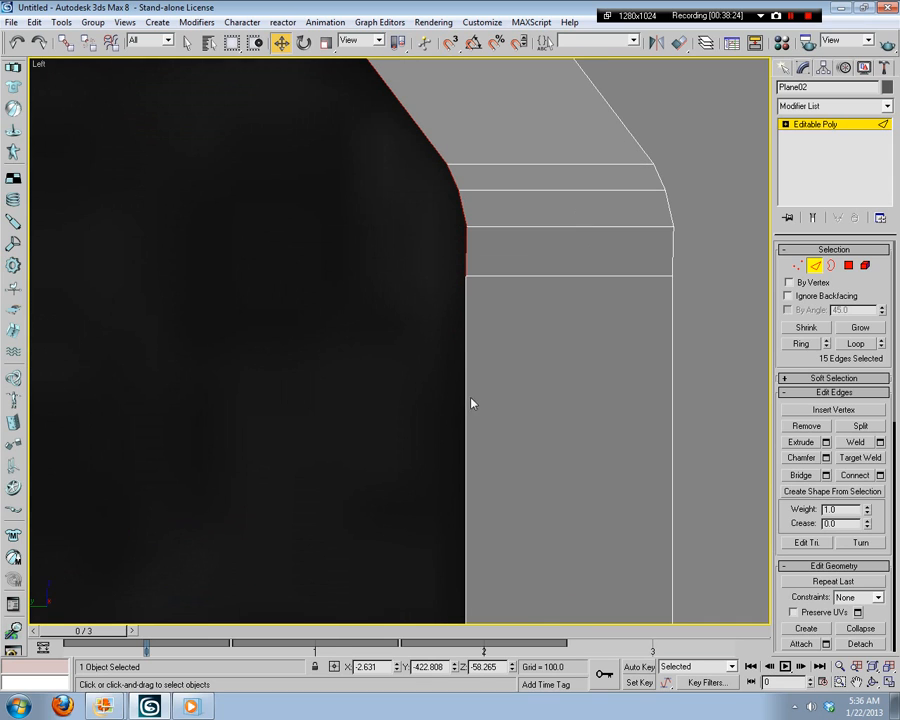
pyautogui.keyDown('ctrl'); pyautogui.click(466, 349); pyautogui.keyUp('ctrl')
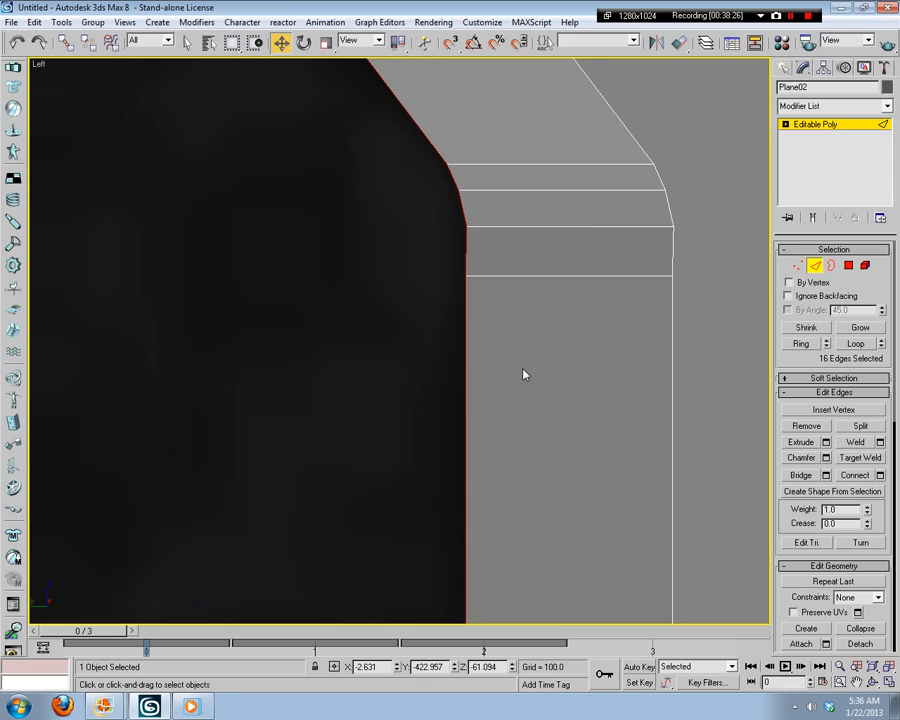
# Step: Add the outer edges of the lower corner bend and the long diagonal edge running to the panel's base
pyautogui.scroll(-7, 523, 371)
pyautogui.moveTo(503, 464); pyautogui.dragTo(547, 343, button='middle')
pyautogui.scroll(3, 547, 347)
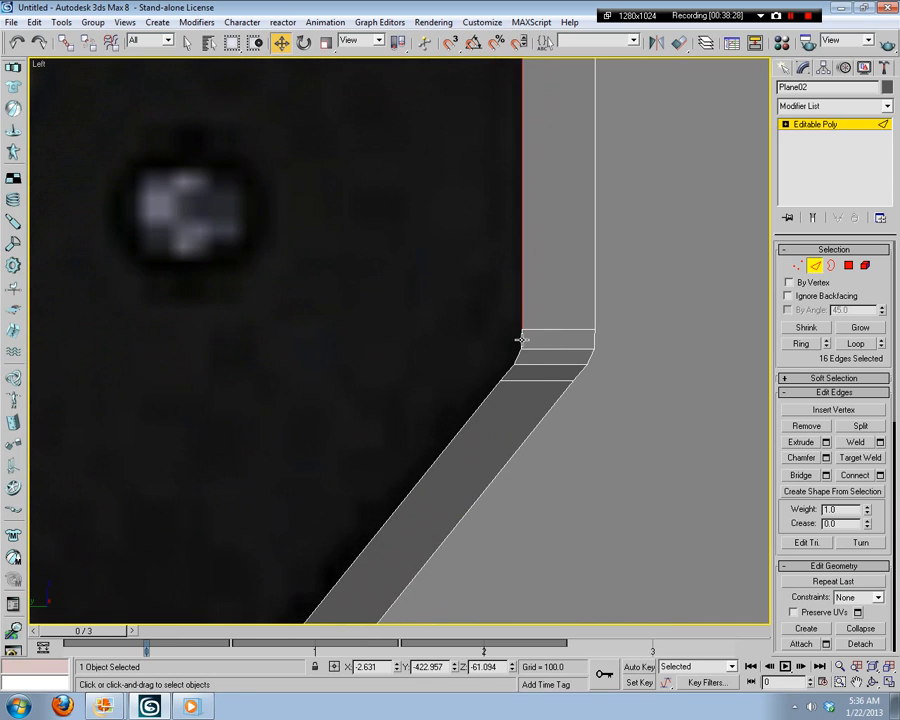
pyautogui.keyDown('ctrl'); pyautogui.click(520, 340); pyautogui.keyUp('ctrl')
pyautogui.keyDown('ctrl'); pyautogui.click(517, 355); pyautogui.keyUp('ctrl')
pyautogui.keyDown('ctrl'); pyautogui.click(517, 357); pyautogui.keyUp('ctrl')
pyautogui.keyDown('ctrl'); pyautogui.click(517, 359); pyautogui.keyUp('ctrl')
pyautogui.keyDown('ctrl'); pyautogui.click(488, 392); pyautogui.keyUp('ctrl')
pyautogui.scroll(-1, 508, 413)
pyautogui.moveTo(459, 441); pyautogui.dragTo(565, 291, button='middle')
pyautogui.scroll(-2, 565, 291)
pyautogui.moveTo(391, 448); pyautogui.dragTo(601, 273, button='middle')
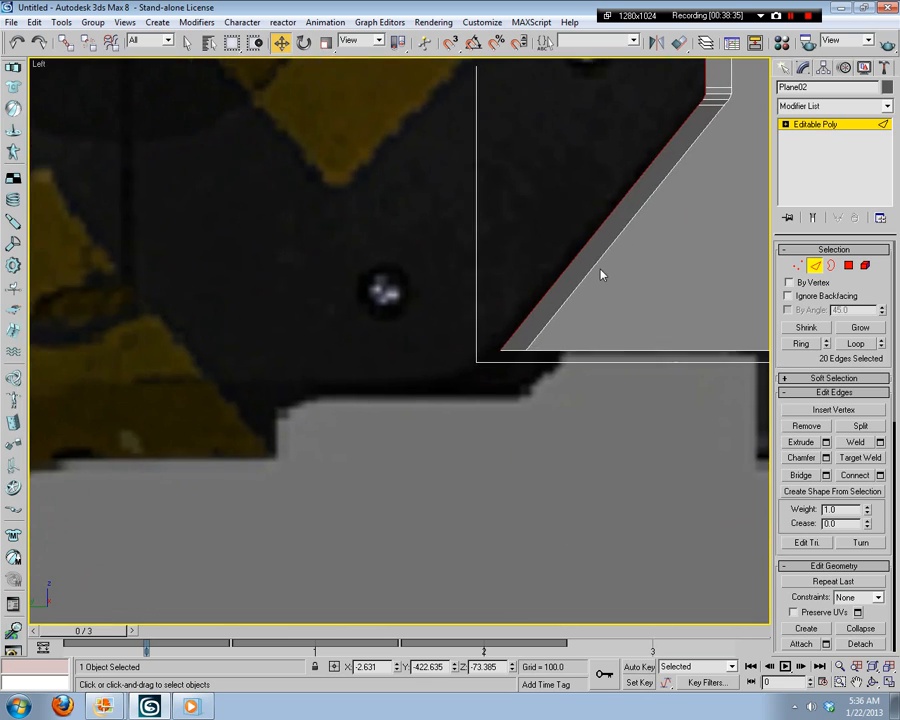
# Step: Try extending the selected outer edges along the Y axis toward the grip in the perspective view, and undo it
pyautogui.scroll(1, 601, 273)
pyautogui.moveTo(546, 367); pyautogui.dragTo(362, 615, button='middle')
pyautogui.moveTo(583, 190); pyautogui.dragTo(543, 292, button='middle')
pyautogui.scroll(-2, 542, 292)
pyautogui.moveTo(544, 338); pyautogui.dragTo(554, 466, button='middle')
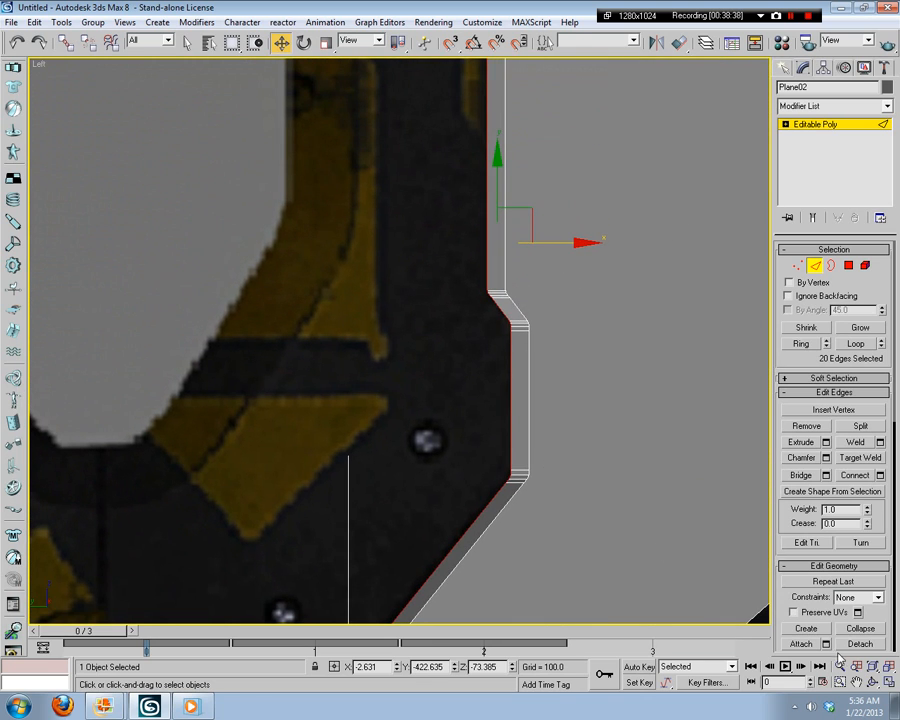
pyautogui.click(890, 682)
pyautogui.rightClick(574, 490)
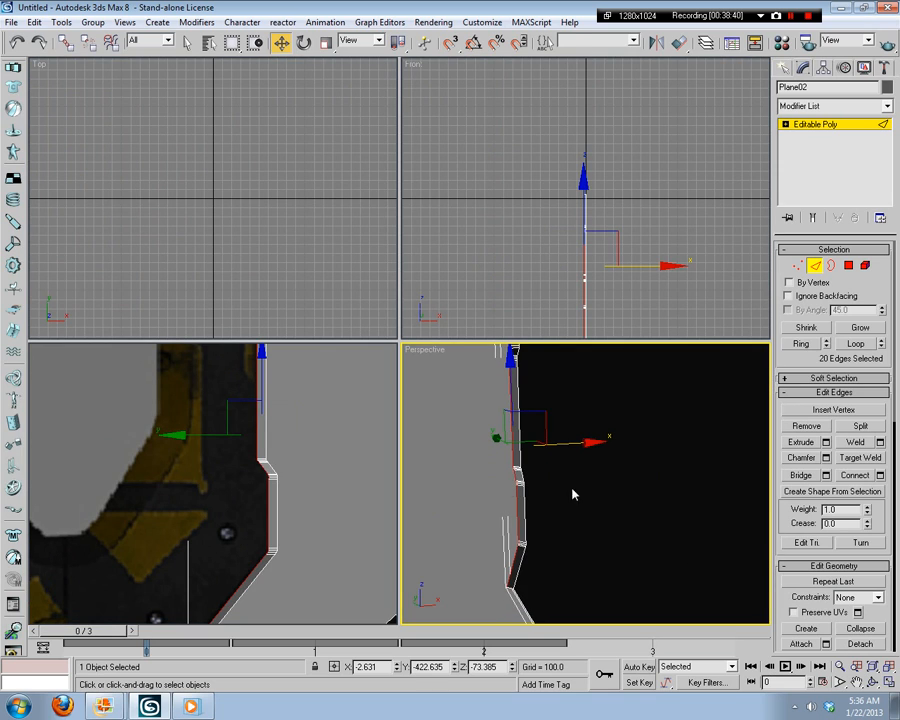
pyautogui.keyDown('alt'); pyautogui.moveTo(603, 511); pyautogui.dragTo(635, 503, button='middle'); pyautogui.keyUp('alt')
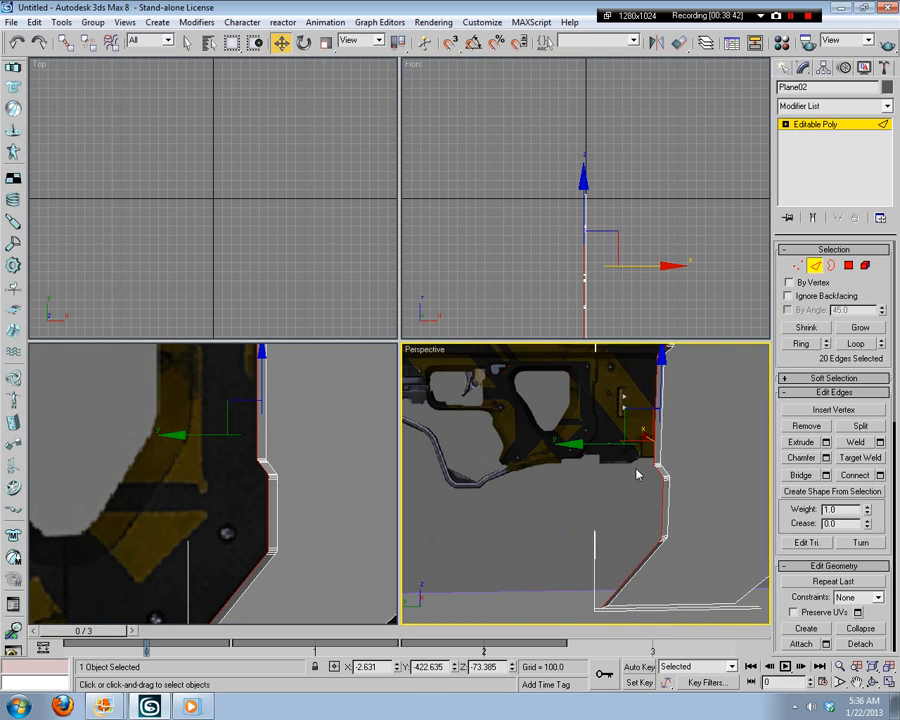
pyautogui.moveTo(604, 445); pyautogui.dragTo(552, 462)
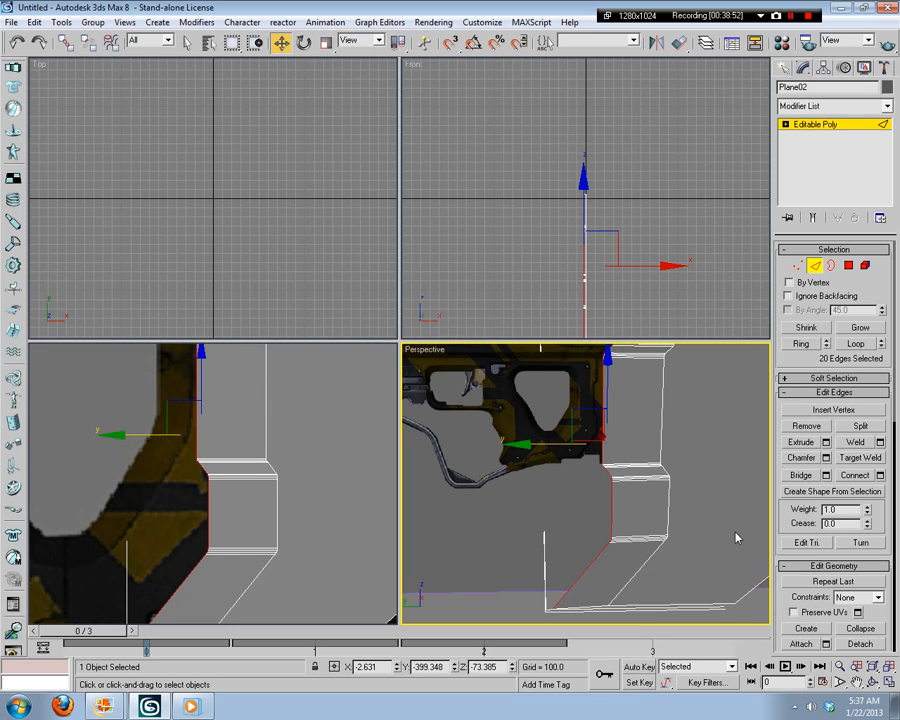
pyautogui.keyDown('alt'); pyautogui.moveTo(731, 519); pyautogui.dragTo(612, 503, button='middle'); pyautogui.keyUp('alt')
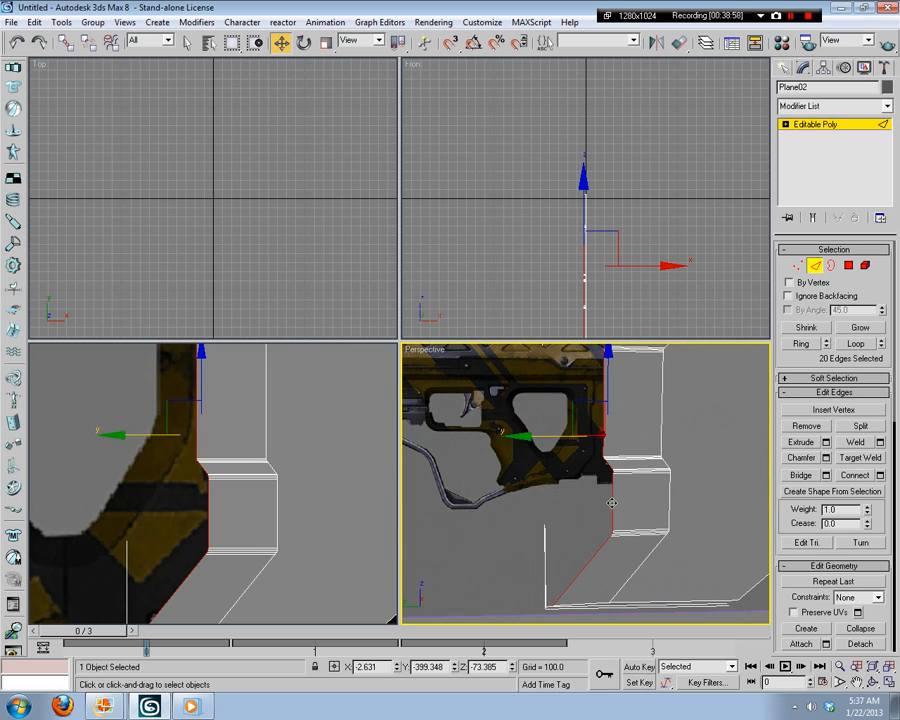
pyautogui.hotkey('ctrl', 'z')
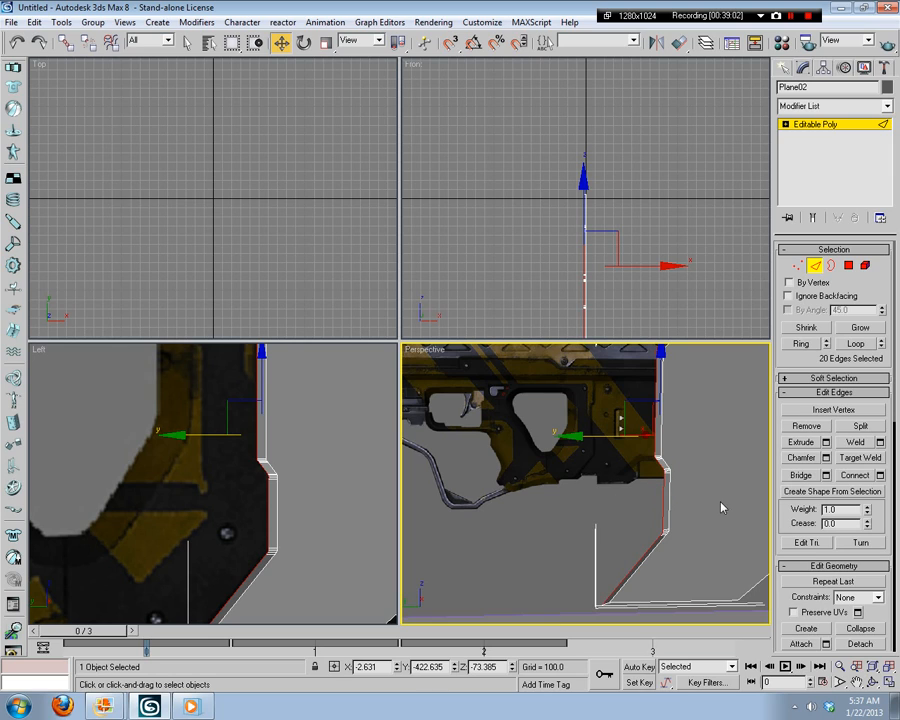
# Step: Try pulling the selected outer edges along the Y axis again from a rotated perspective angle, and undo it
pyautogui.moveTo(715, 522)
pyautogui.mouseDown(button='middle')
pyautogui.moveTo(645, 520)
pyautogui.moveTo(752, 533)
pyautogui.moveTo(714, 501)
pyautogui.mouseUp(button='middle')
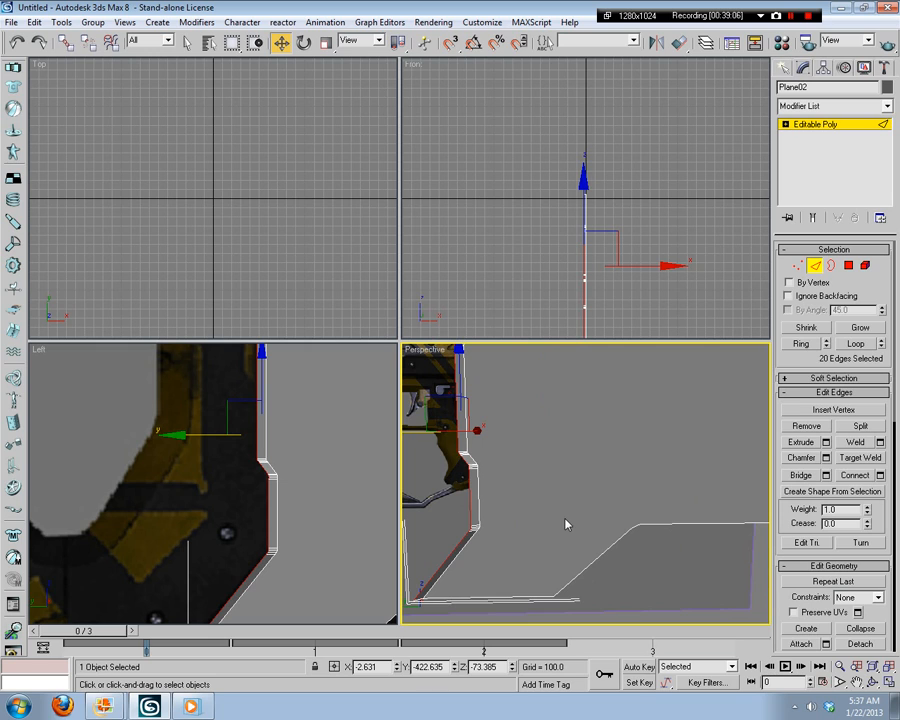
pyautogui.keyDown('alt'); pyautogui.moveTo(600, 542); pyautogui.dragTo(511, 538, button='middle'); pyautogui.keyUp('alt')
pyautogui.keyDown('alt'); pyautogui.moveTo(457, 474); pyautogui.dragTo(441, 441, button='middle'); pyautogui.keyUp('alt')
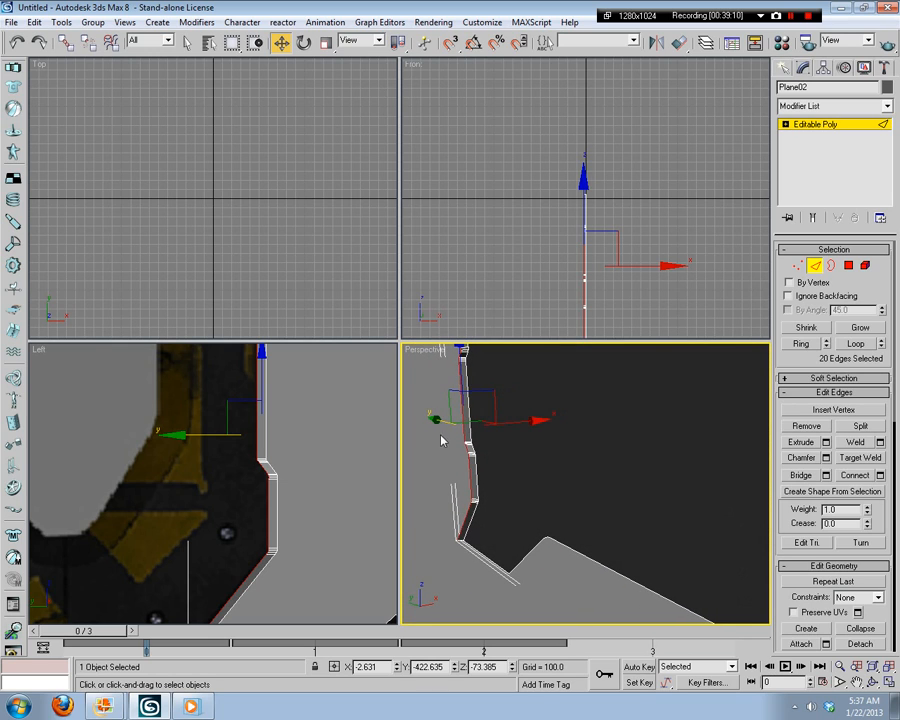
pyautogui.moveTo(439, 421); pyautogui.dragTo(412, 416)
pyautogui.moveTo(536, 461)
pyautogui.keyDown('alt'); pyautogui.mouseDown(button='middle')
pyautogui.moveTo(497, 452)
pyautogui.moveTo(534, 459)
pyautogui.mouseUp(button='middle'); pyautogui.keyUp('alt')
pyautogui.hotkey('ctrl', 'z')
pyautogui.keyDown('alt'); pyautogui.moveTo(471, 472); pyautogui.dragTo(617, 525, button='middle'); pyautogui.keyUp('alt')
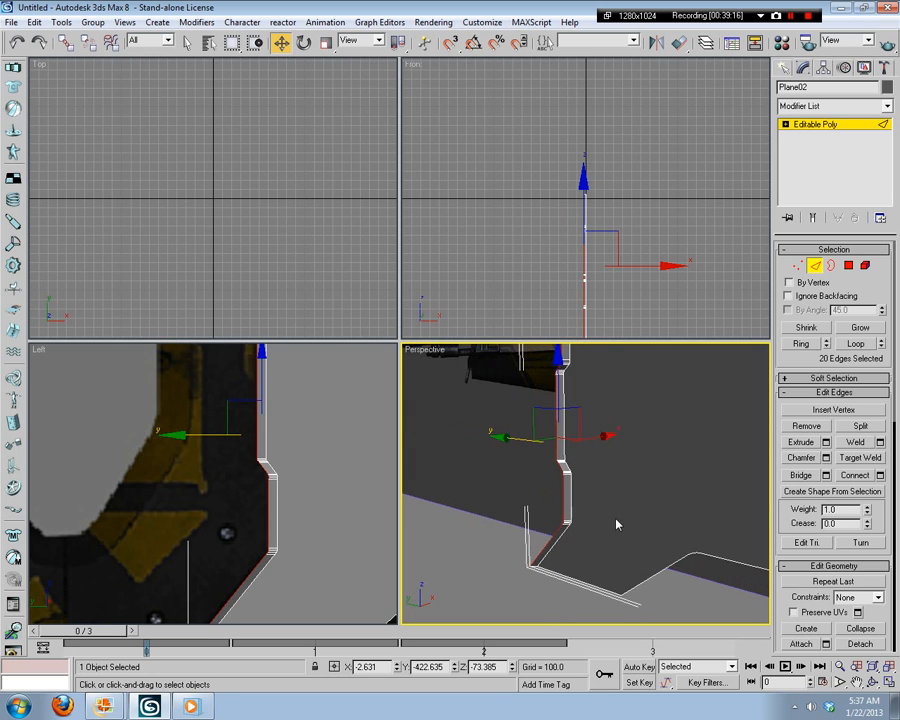
pyautogui.scroll(2, 266, 512)
# Step: Extend the selected outer edges in the Left view toward the thumbhole as a new polygon strip, to about Y -399
pyautogui.hotkey('alt', 'w')
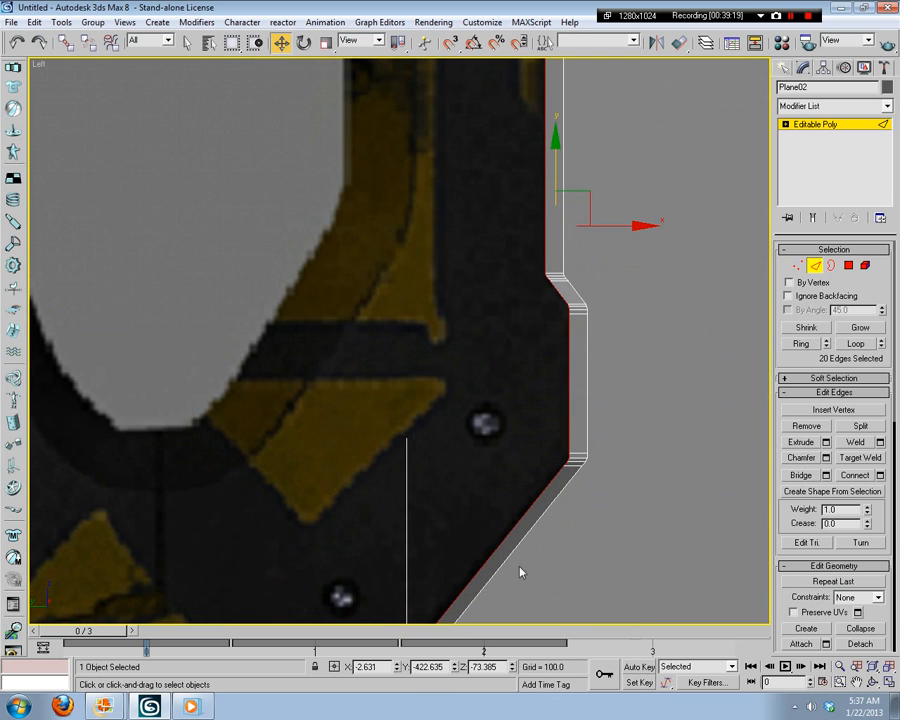
pyautogui.keyDown('shift'); pyautogui.moveTo(603, 227); pyautogui.dragTo(482, 245); pyautogui.keyUp('shift')
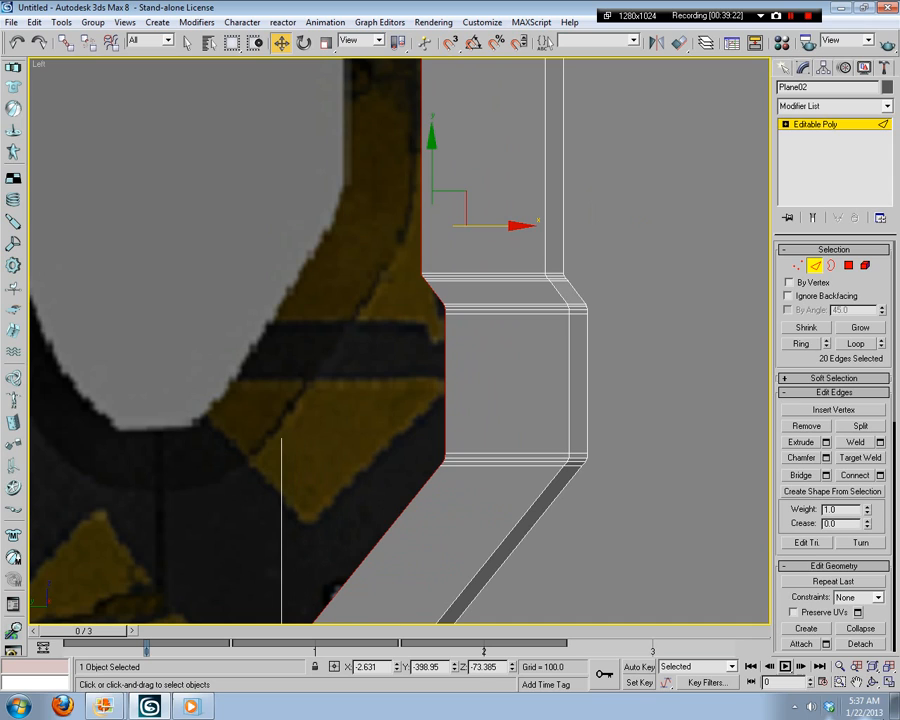
pyautogui.click(889, 683)
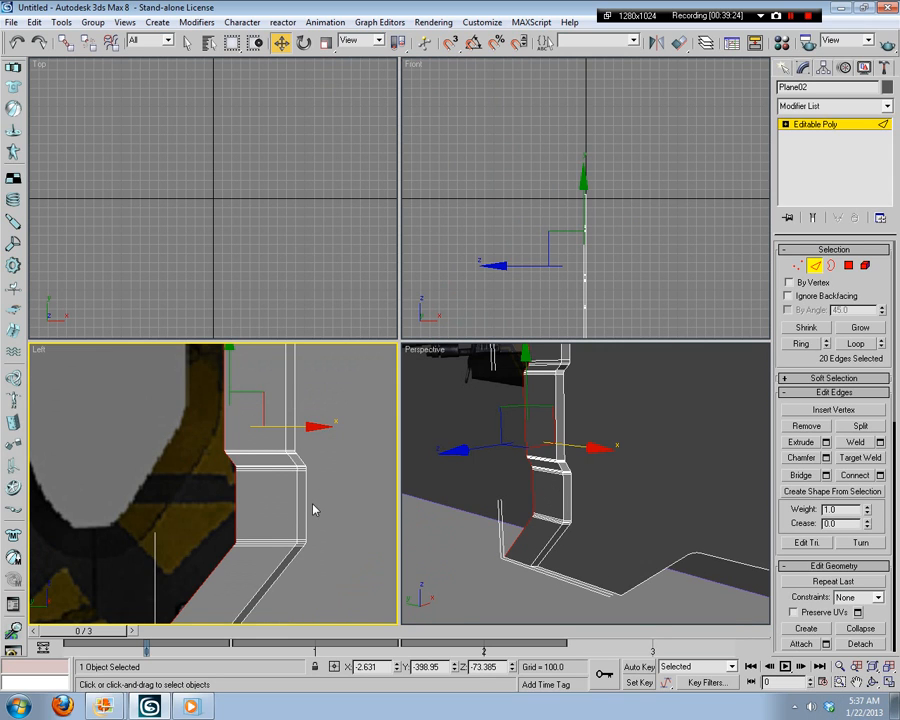
pyautogui.hotkey('alt', 'w')
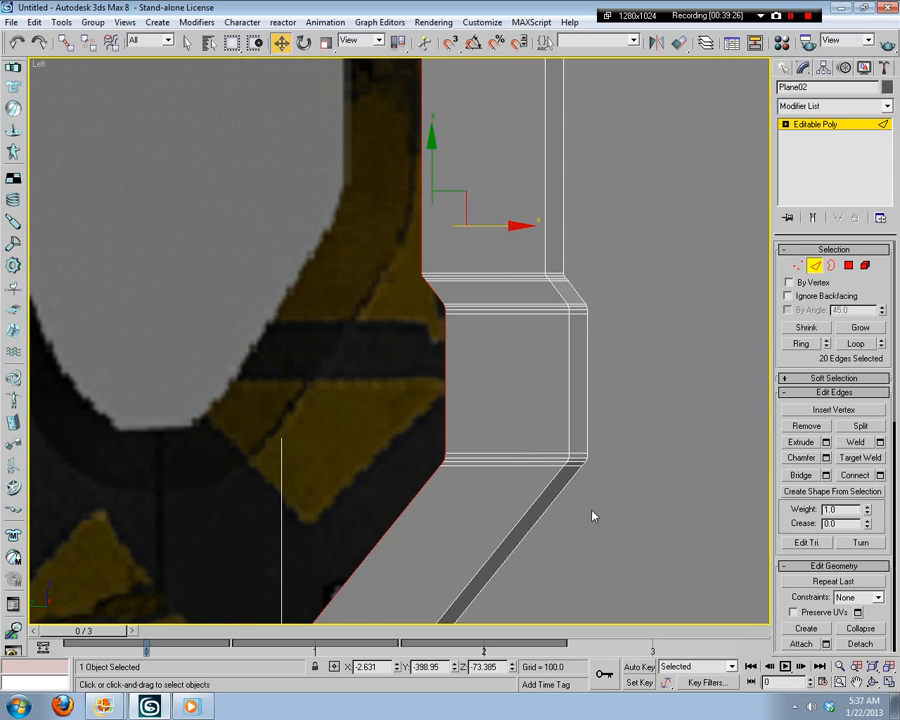
# Step: Remove the horizontal edges crossing the new strip at the upper notch, the lower notch and the lower corner bend
pyautogui.moveTo(524, 374)
pyautogui.mouseDown(button='middle')
pyautogui.moveTo(510, 470)
pyautogui.moveTo(538, 575)
pyautogui.mouseUp(button='middle')
pyautogui.moveTo(535, 441); pyautogui.dragTo(531, 526, button='middle')
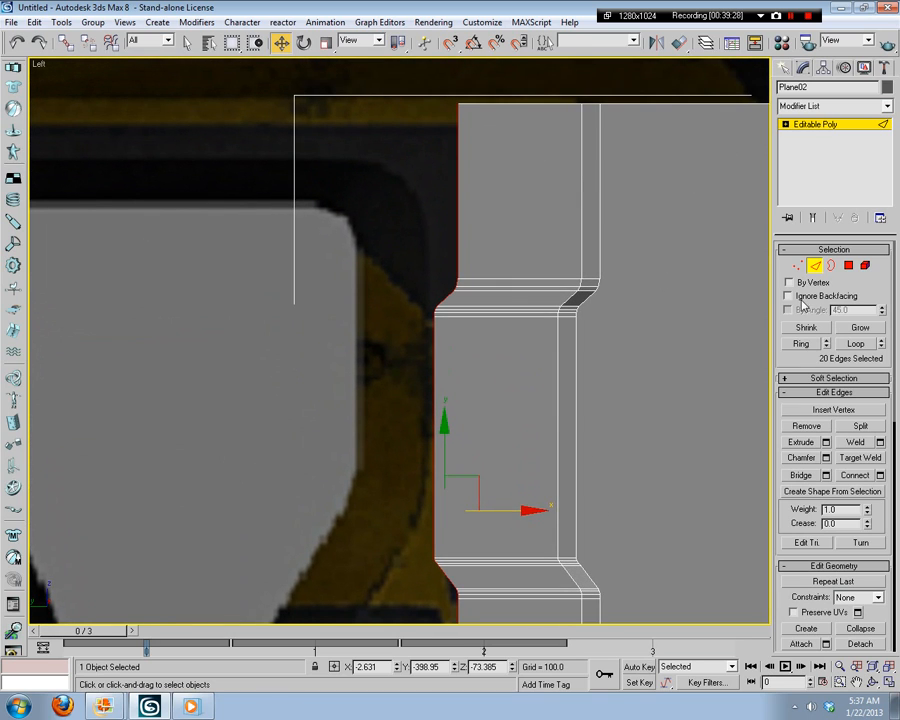
pyautogui.click(797, 266)
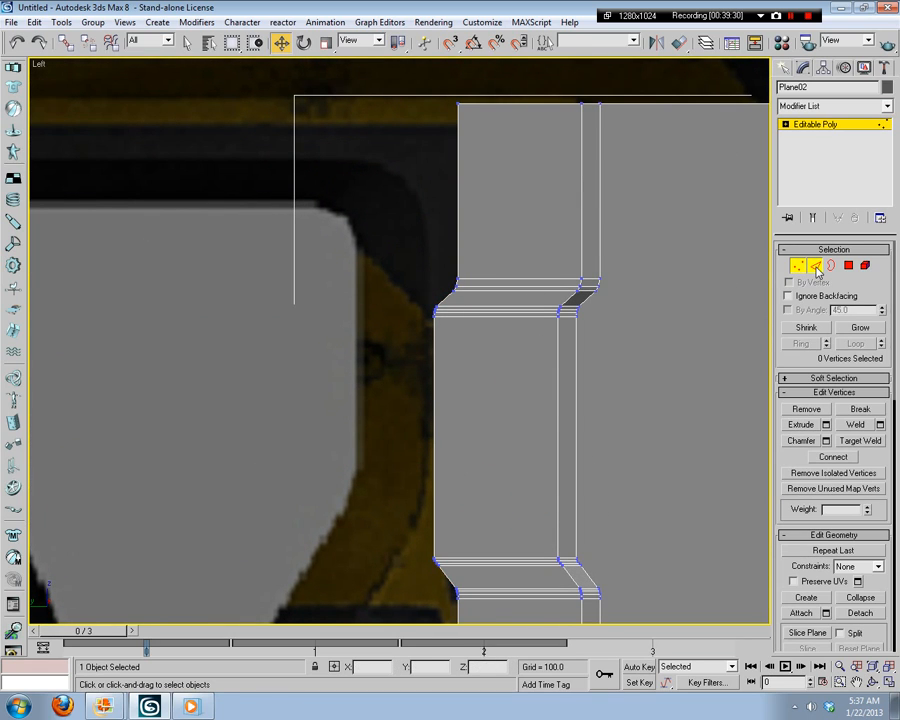
pyautogui.click(816, 266)
pyautogui.moveTo(567, 465); pyautogui.dragTo(574, 370, button='middle')
pyautogui.moveTo(546, 153); pyautogui.dragTo(512, 300)
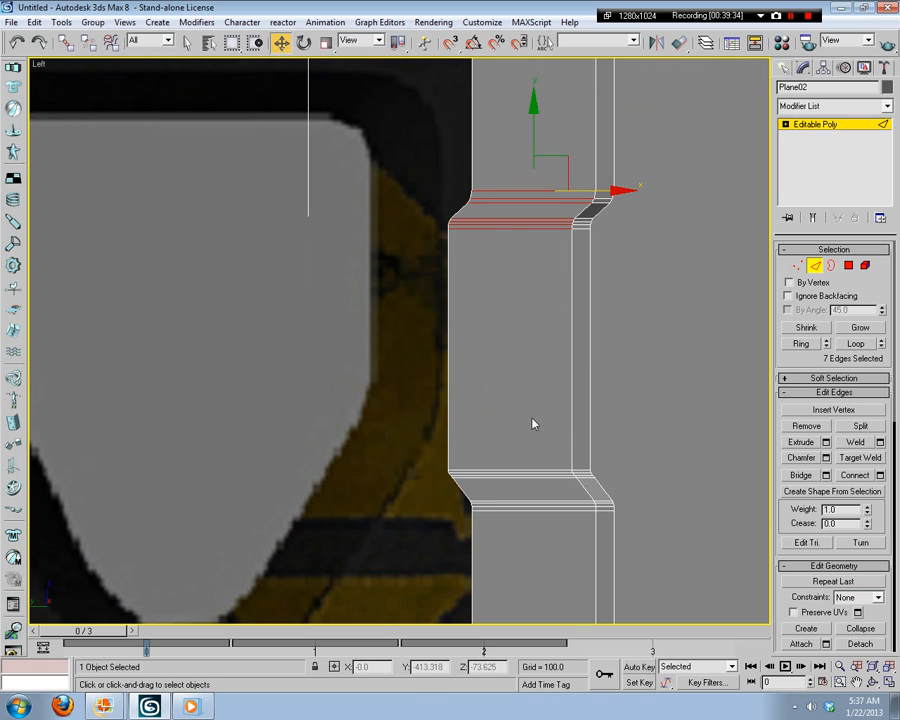
pyautogui.moveTo(533, 424); pyautogui.dragTo(443, 214, button='middle')
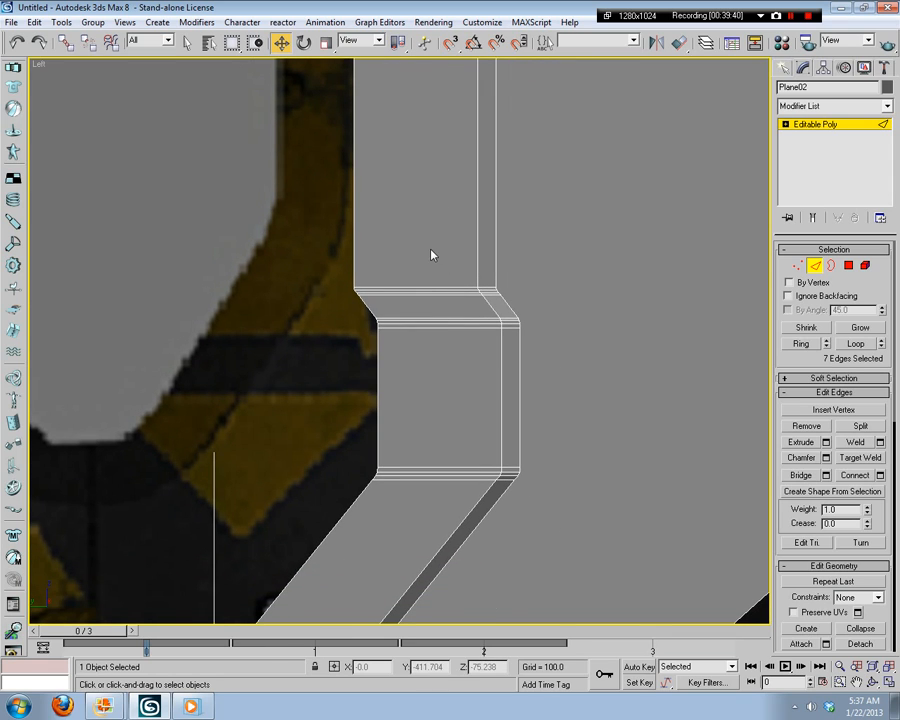
pyautogui.moveTo(474, 352); pyautogui.dragTo(450, 258, button='middle')
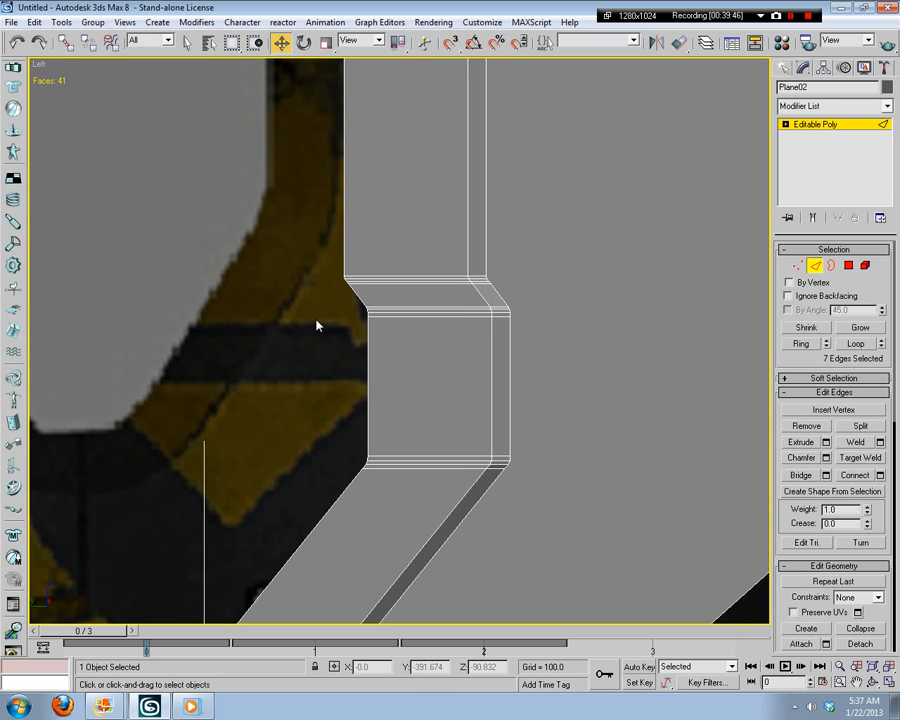
pyautogui.moveTo(420, 346); pyautogui.dragTo(434, 432, button='middle')
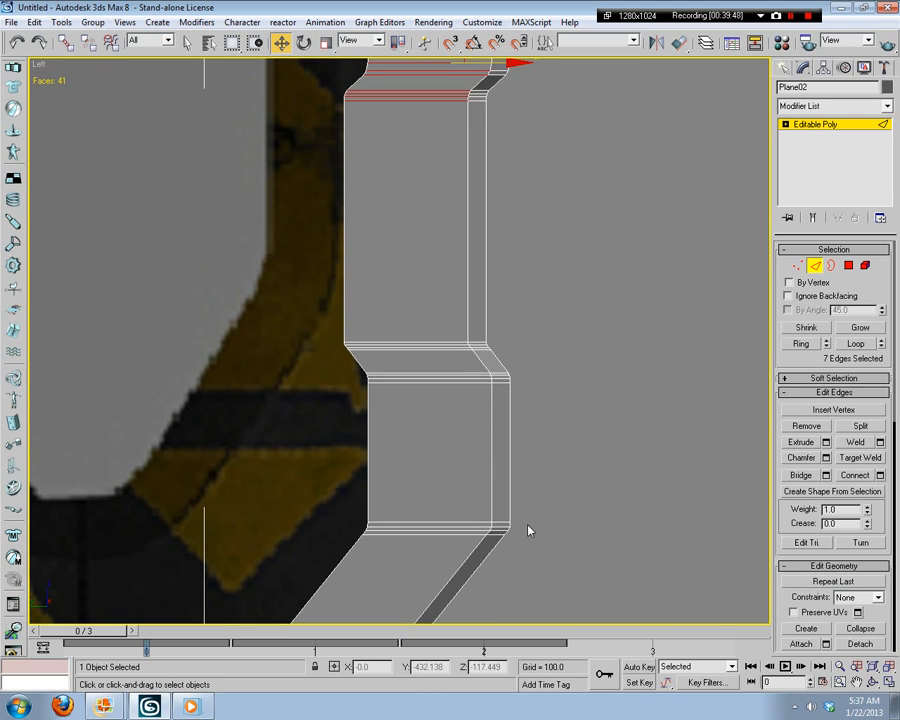
pyautogui.moveTo(529, 531); pyautogui.dragTo(550, 420, button='middle')
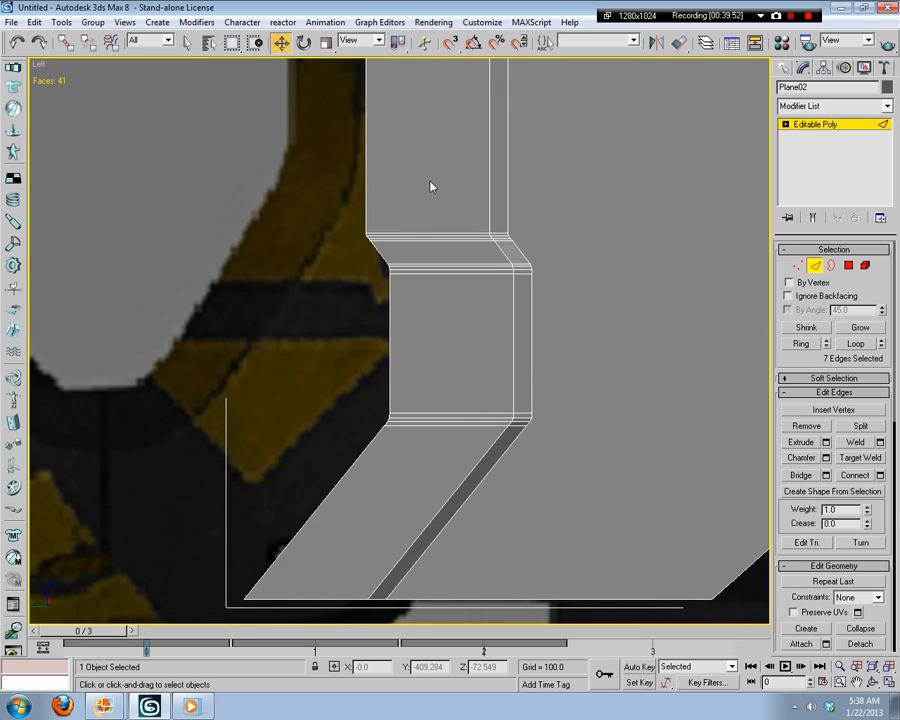
pyautogui.moveTo(436, 187); pyautogui.dragTo(434, 485)
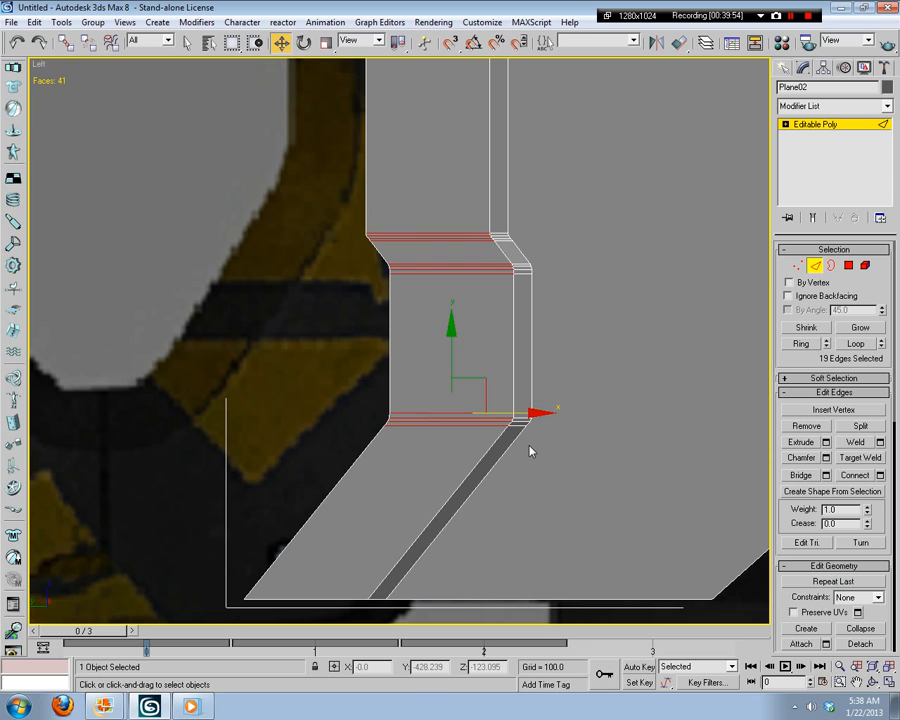
pyautogui.press('BackSpace')
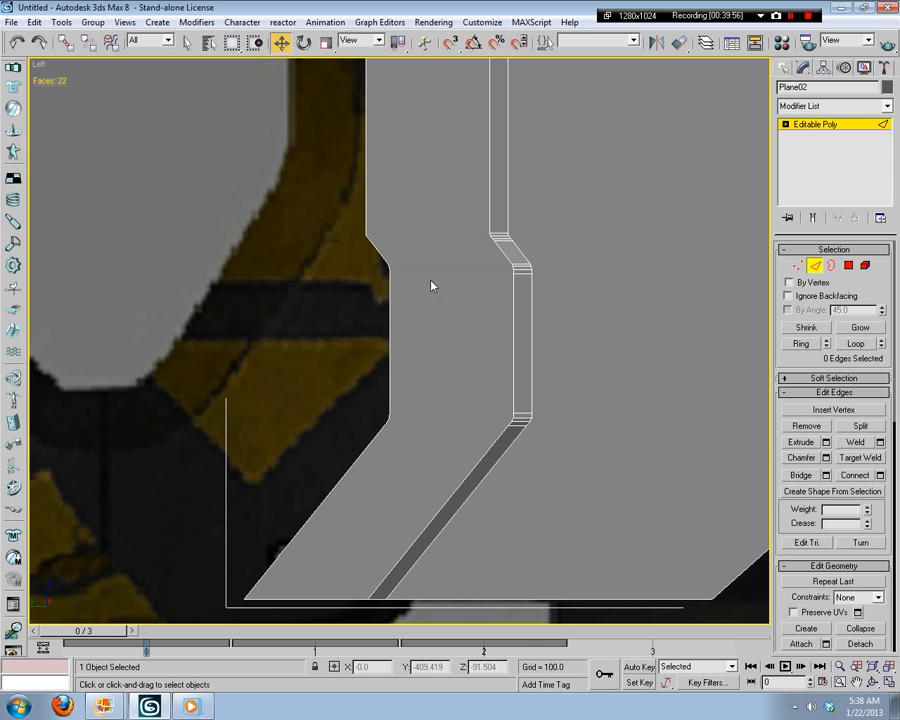
pyautogui.moveTo(460, 215); pyautogui.dragTo(470, 354, button='middle')
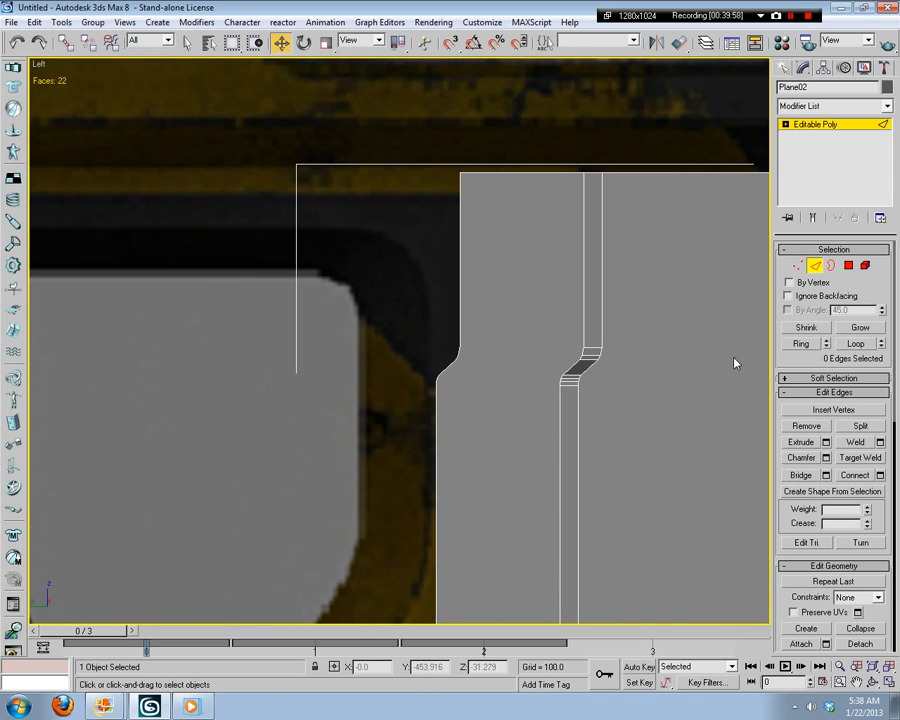
# Step: Remove the six stray vertices along the new strip's outer border at the upper notch
pyautogui.press('1')
pyautogui.scroll(4, 507, 376)
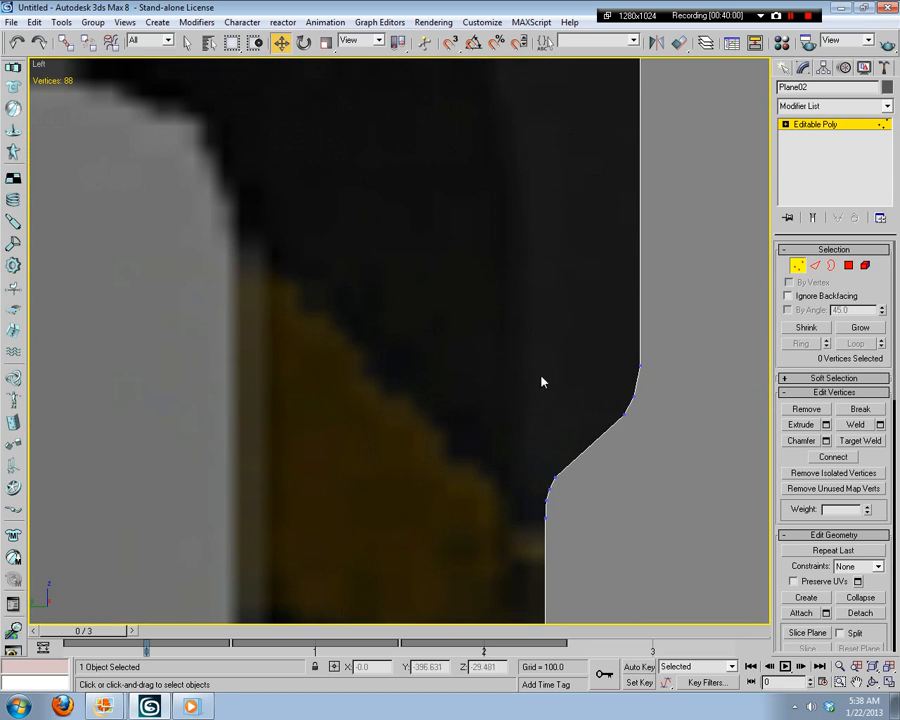
pyautogui.moveTo(643, 342); pyautogui.dragTo(490, 512)
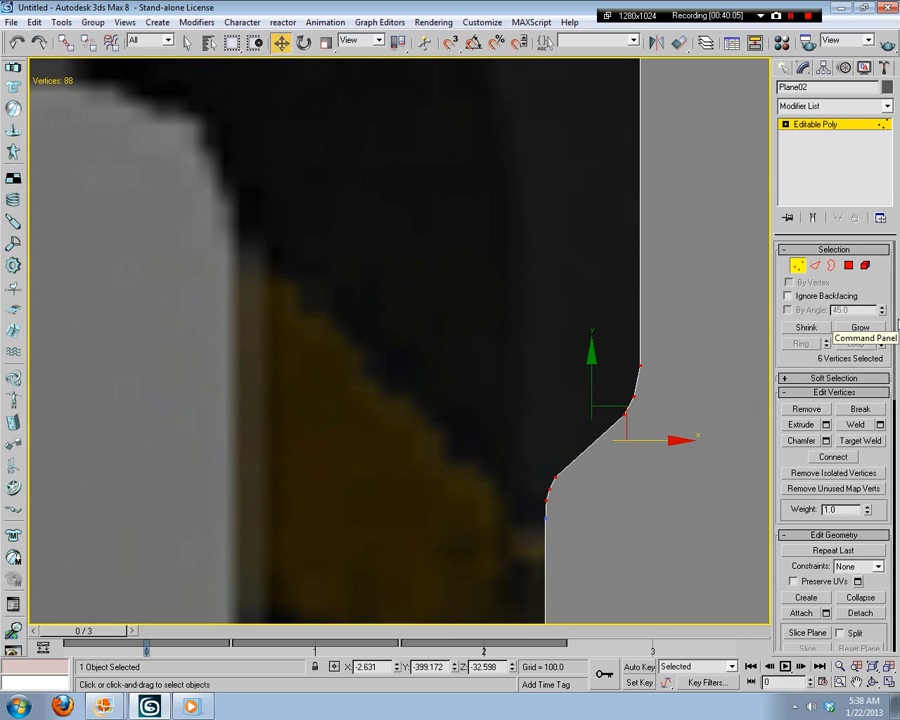
pyautogui.press('BackSpace')
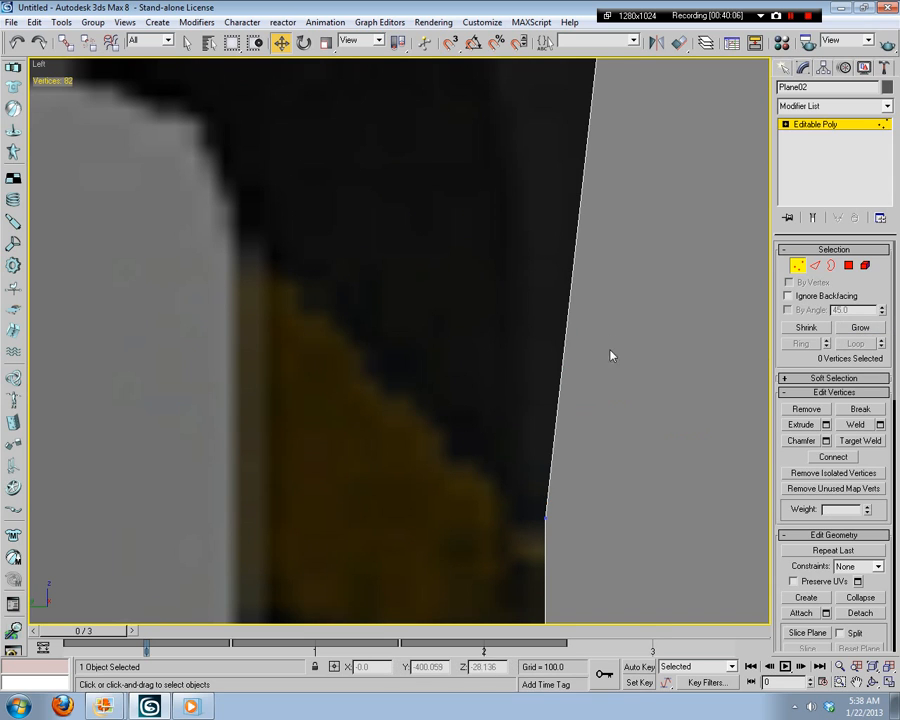
# Step: Remove the seven stray vertices along the strip's outer border at the lower notch, keeping the topmost one
pyautogui.moveTo(618, 604); pyautogui.dragTo(588, 284, button='middle')
pyautogui.moveTo(591, 362); pyautogui.dragTo(617, 554, button='middle')
pyautogui.scroll(-3, 612, 528)
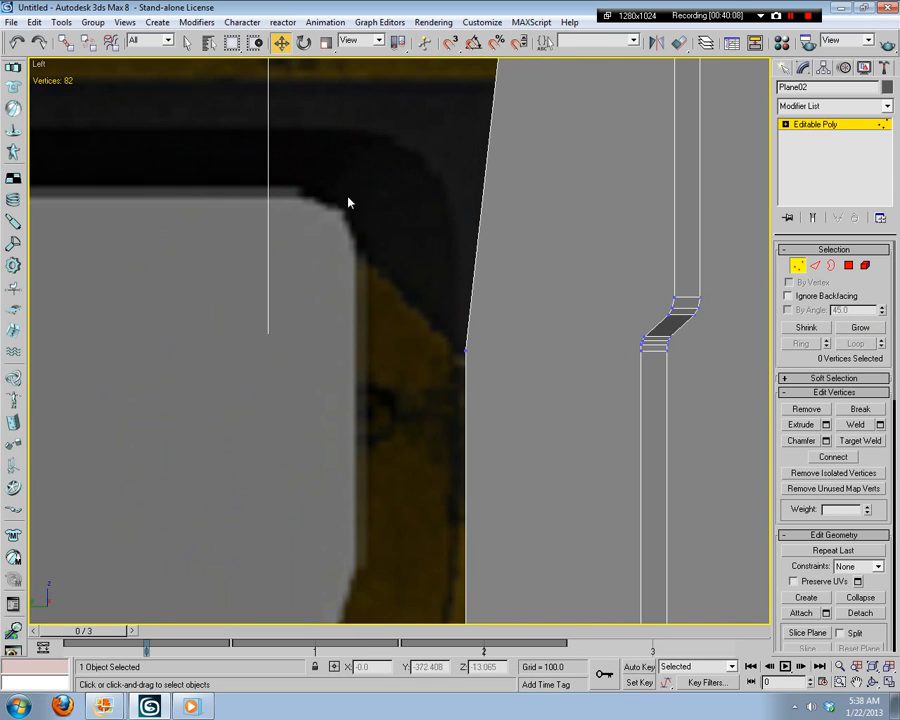
pyautogui.moveTo(556, 590); pyautogui.dragTo(567, 280, button='middle')
pyautogui.scroll(3, 567, 530)
pyautogui.moveTo(625, 489); pyautogui.dragTo(545, 319, button='middle')
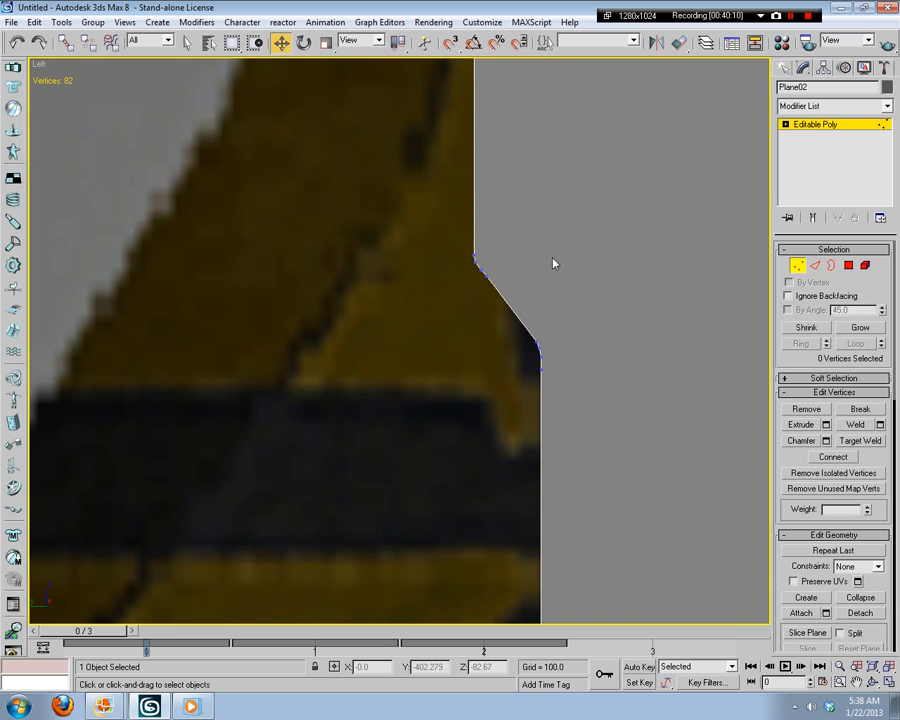
pyautogui.moveTo(479, 343); pyautogui.dragTo(475, 350)
pyautogui.click(602, 271)
pyautogui.moveTo(585, 258); pyautogui.dragTo(360, 455)
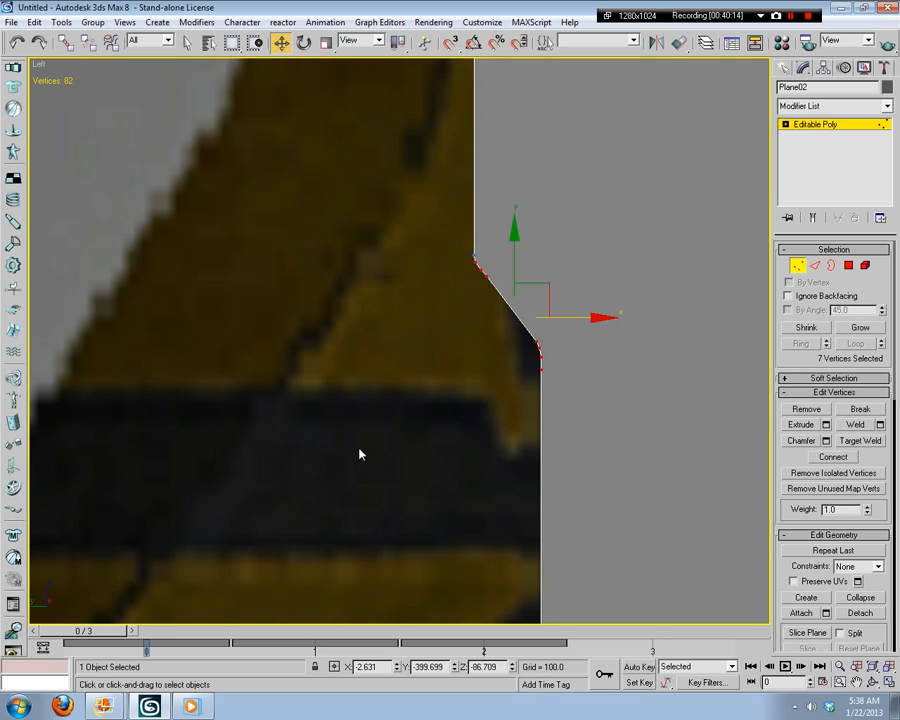
pyautogui.press('BackSpace')
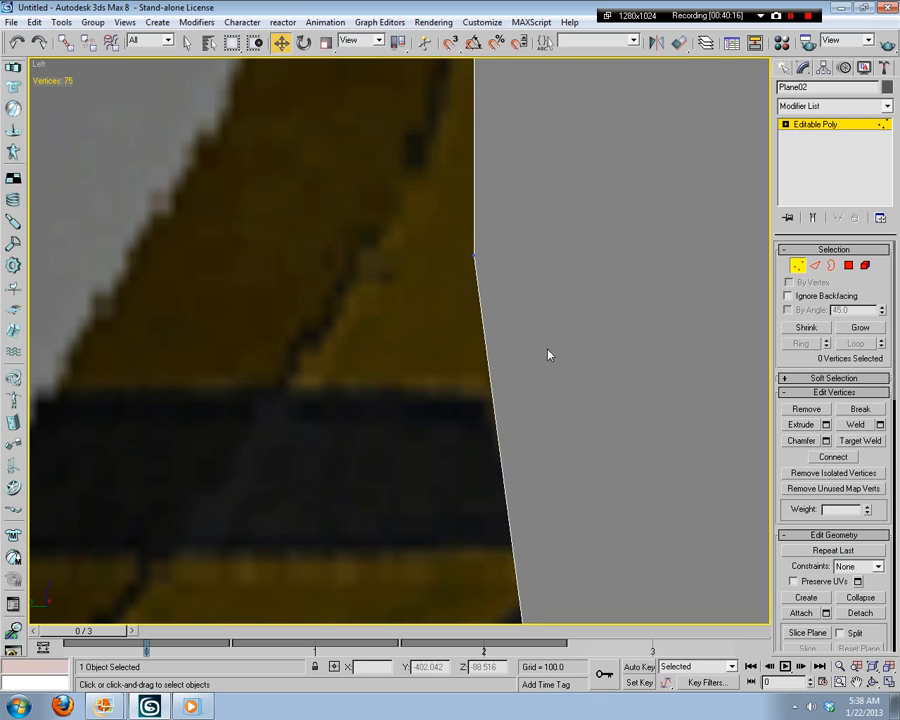
# Step: Remove the four leftover vertices at the lower corner bend of the strip's outer border
pyautogui.scroll(-3, 500, 347)
pyautogui.scroll(3, 458, 411)
pyautogui.moveTo(502, 458); pyautogui.dragTo(534, 365, button='middle')
pyautogui.scroll(-3, 534, 365)
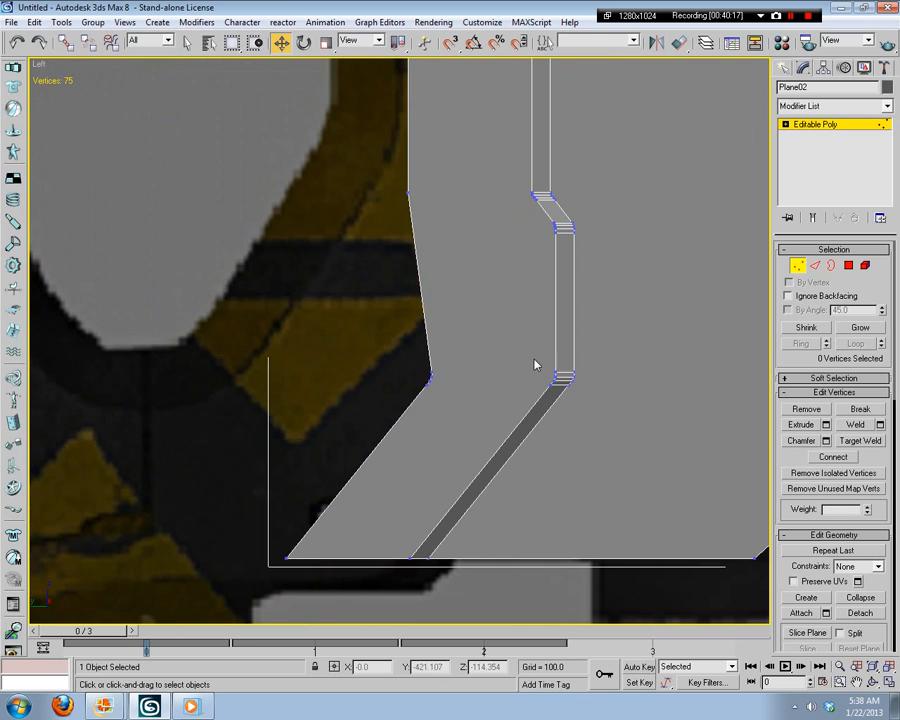
pyautogui.moveTo(411, 398); pyautogui.dragTo(410, 399)
pyautogui.press('BackSpace')
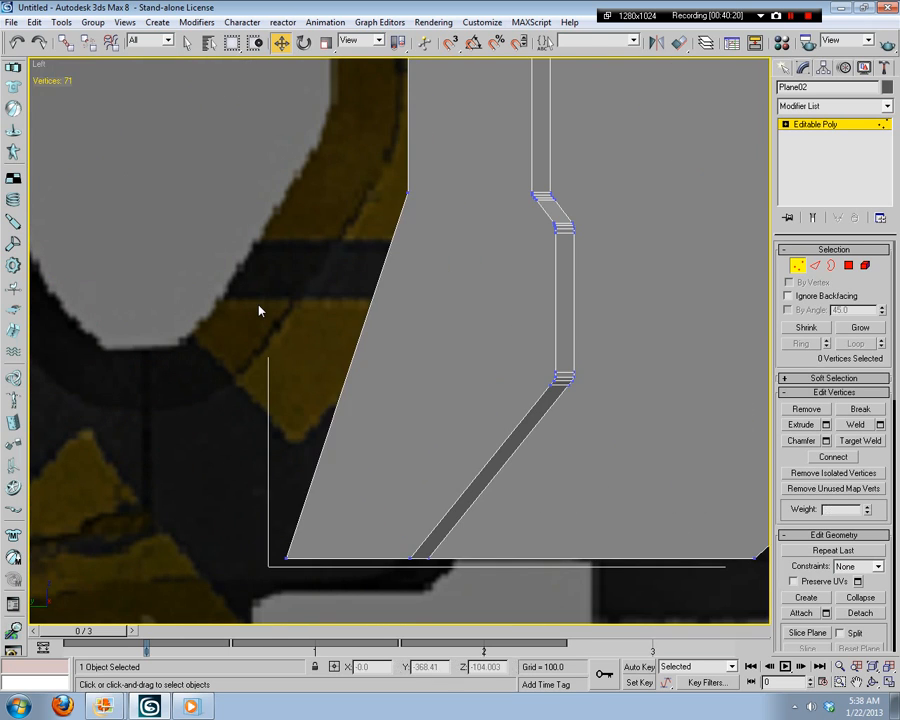
# Step: Move the upper remaining border vertex up and slightly inward to where the thumbhole frame's upper corner begins curving, about Y -396
pyautogui.scroll(2, 442, 265)
pyautogui.moveTo(477, 256); pyautogui.dragTo(486, 415, button='middle')
pyautogui.moveTo(474, 250); pyautogui.dragTo(482, 438, button='middle')
pyautogui.moveTo(489, 330); pyautogui.dragTo(490, 418, button='middle')
pyautogui.scroll(2, 518, 352)
pyautogui.click(491, 405)
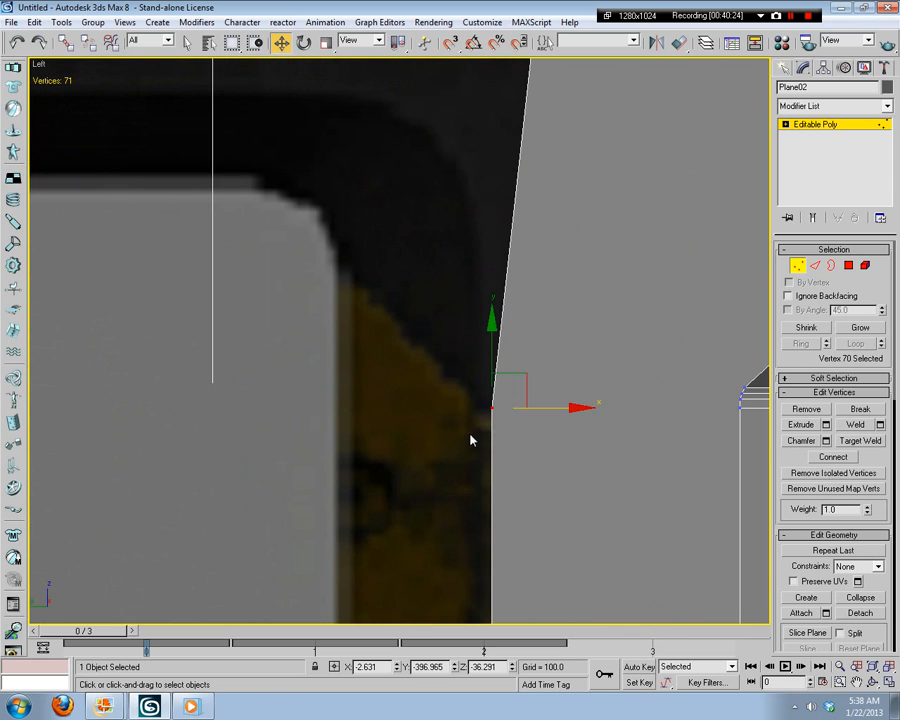
pyautogui.moveTo(492, 357); pyautogui.dragTo(503, 162)
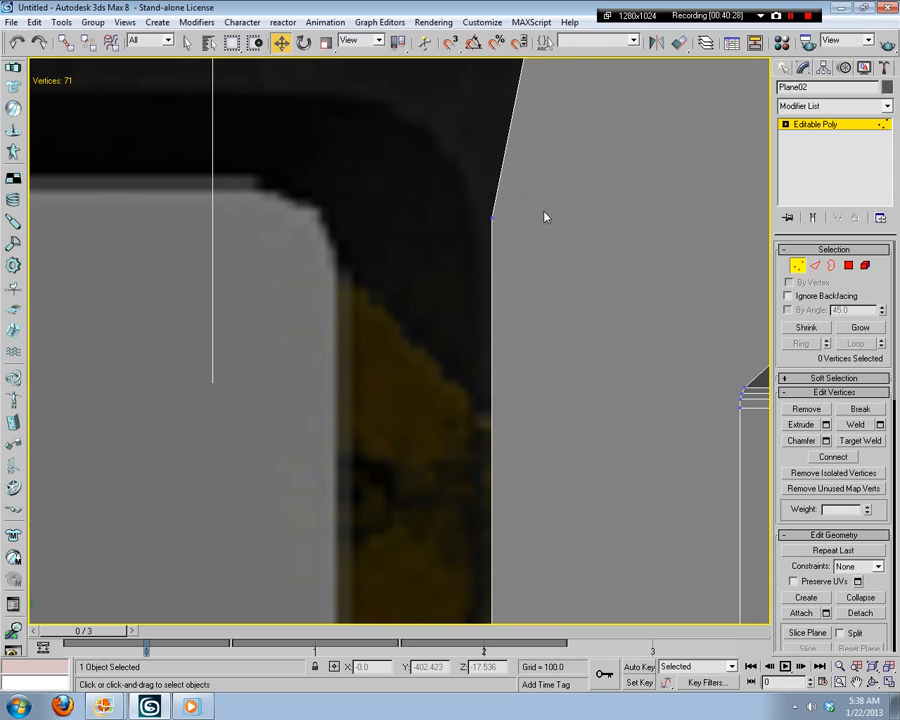
pyautogui.moveTo(542, 216); pyautogui.dragTo(533, 216)
pyautogui.click(583, 428)
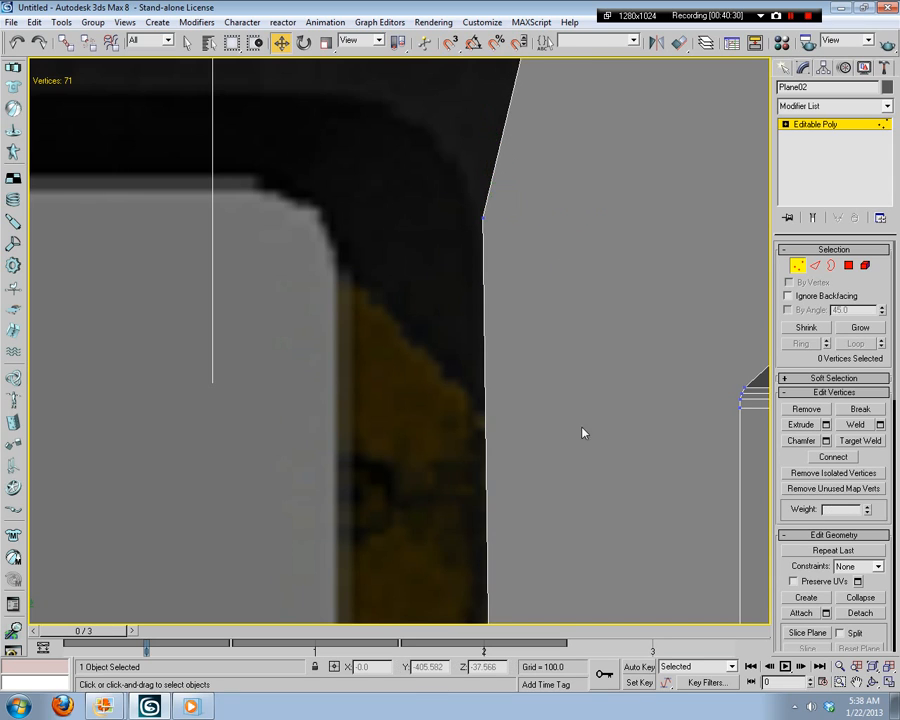
# Step: Move the lower remaining border vertex up and toward the thumbhole frame, to about Y -395.6, Z -69
pyautogui.scroll(-1, 583, 430)
pyautogui.moveTo(562, 536); pyautogui.dragTo(551, 411, button='middle')
pyautogui.scroll(1, 507, 367)
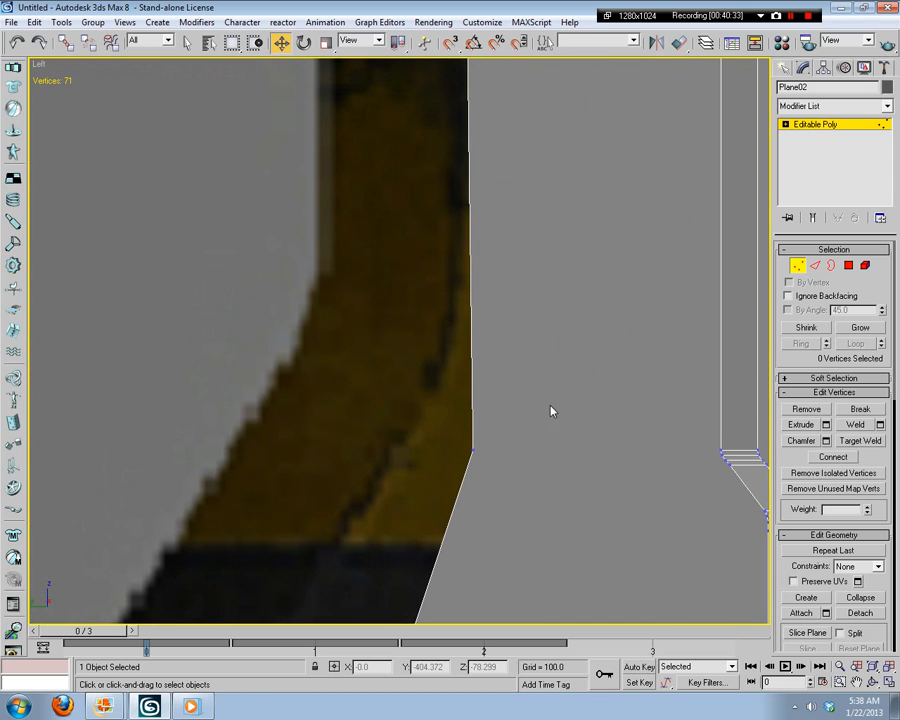
pyautogui.click(474, 449)
pyautogui.moveTo(474, 394); pyautogui.dragTo(502, 257)
pyautogui.moveTo(521, 312); pyautogui.dragTo(506, 313)
pyautogui.click(534, 301)
# Step: Align the lower border vertex with the upper one by copying its Y value, -396.084
pyautogui.moveTo(535, 298)
pyautogui.mouseDown(button='middle')
pyautogui.moveTo(539, 476)
pyautogui.moveTo(557, 574)
pyautogui.mouseUp(button='middle')
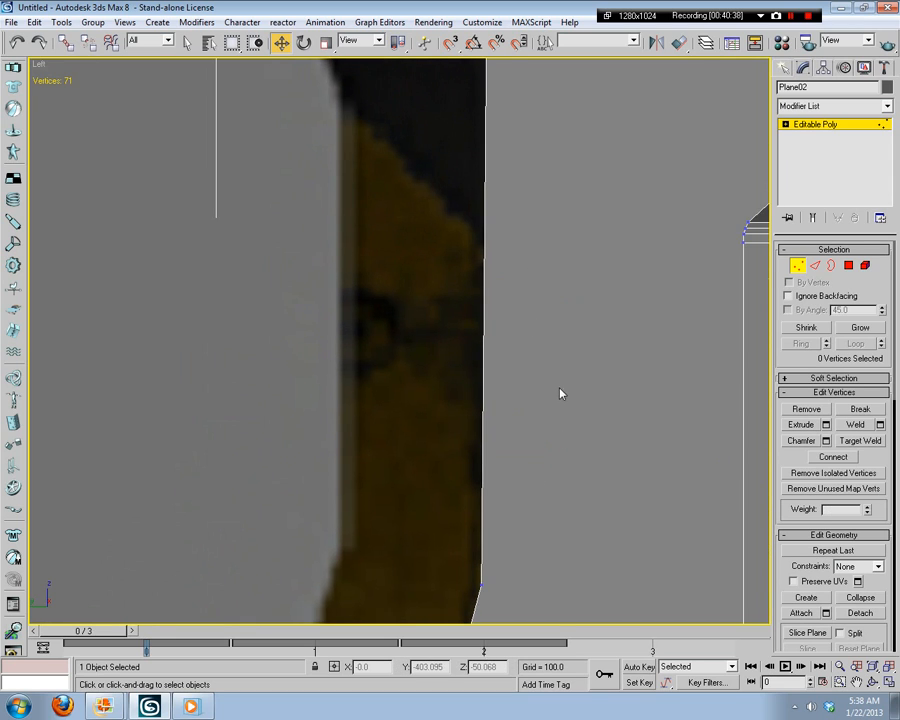
pyautogui.moveTo(550, 217); pyautogui.dragTo(538, 414, button='middle')
pyautogui.click(474, 250)
pyautogui.moveTo(468, 396); pyautogui.dragTo(444, 337, button='middle')
pyautogui.scroll(-2, 473, 425)
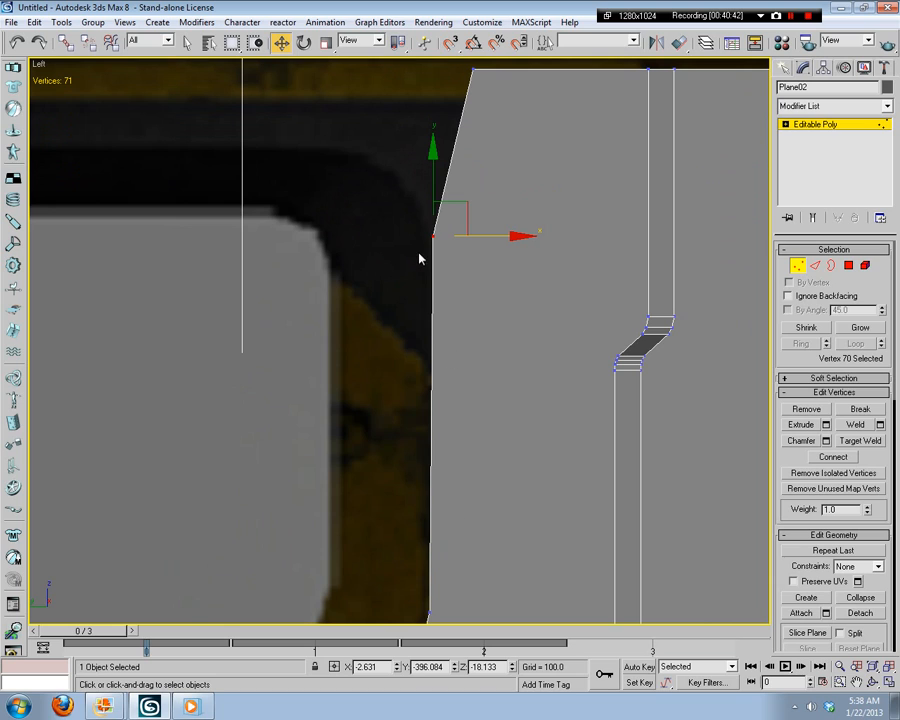
pyautogui.click(442, 577)
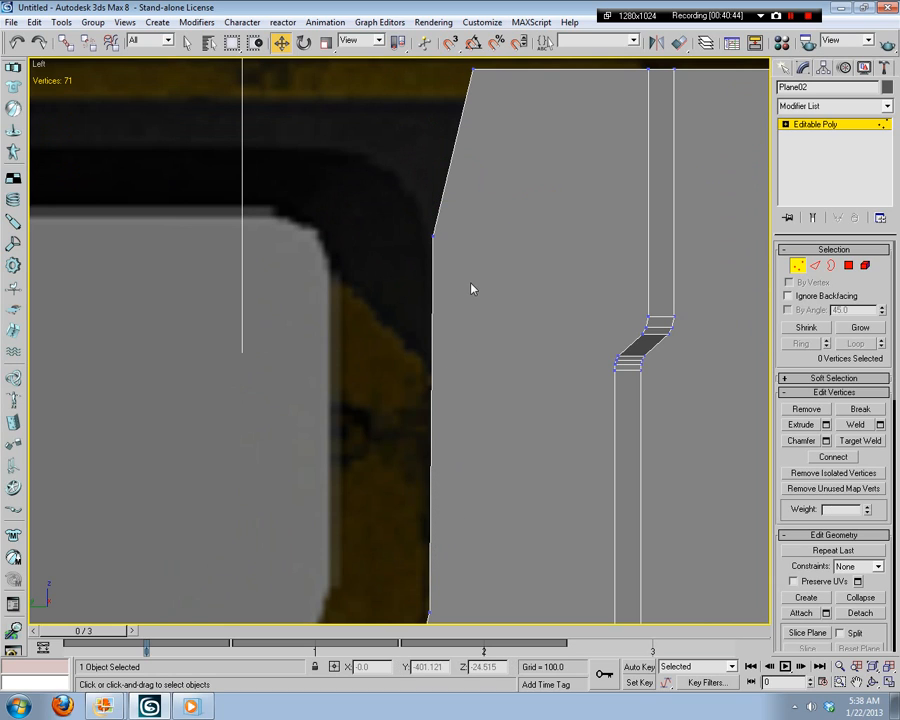
pyautogui.moveTo(460, 409); pyautogui.dragTo(473, 334, button='middle')
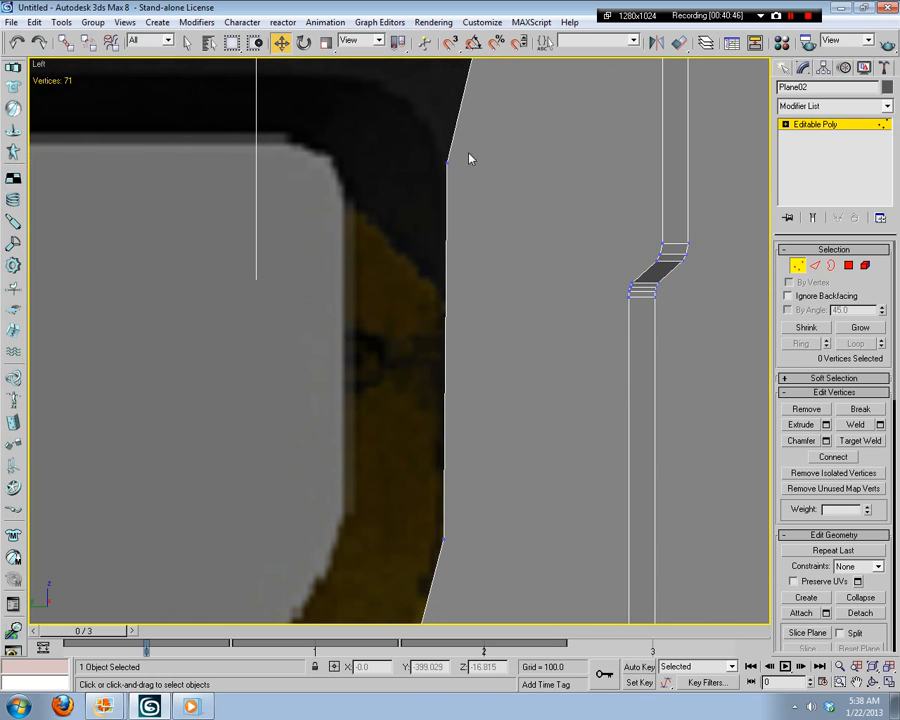
pyautogui.moveTo(470, 158); pyautogui.dragTo(409, 354)
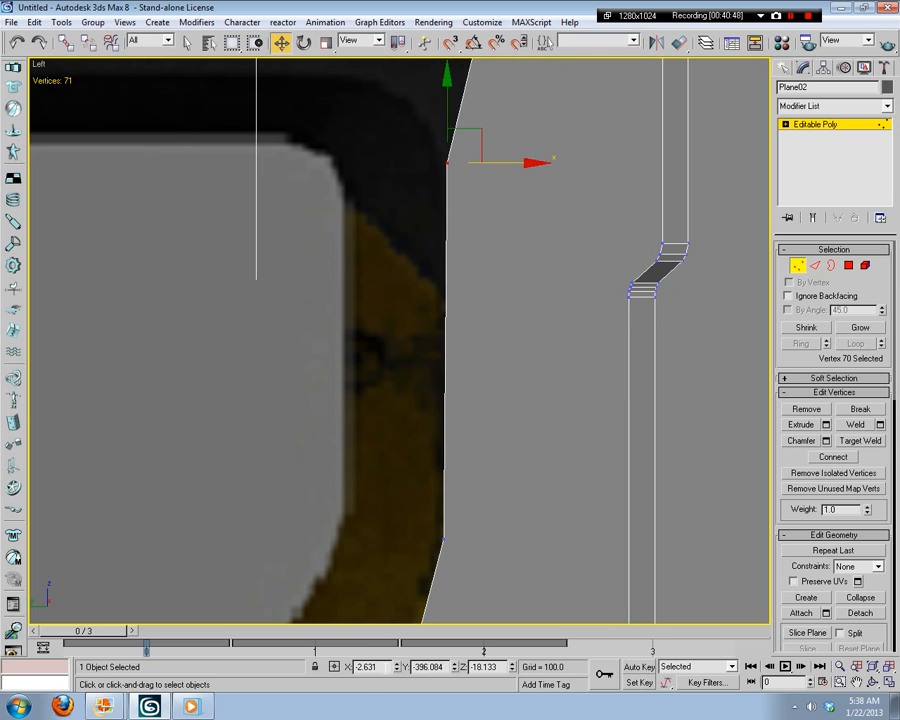
pyautogui.moveTo(446, 669); pyautogui.dragTo(127, 651)
pyautogui.hotkey('ctrl', 'c')
pyautogui.moveTo(430, 557); pyautogui.dragTo(437, 507, button='middle')
pyautogui.moveTo(530, 432); pyautogui.dragTo(443, 514)
pyautogui.moveTo(447, 668); pyautogui.dragTo(2, 474)
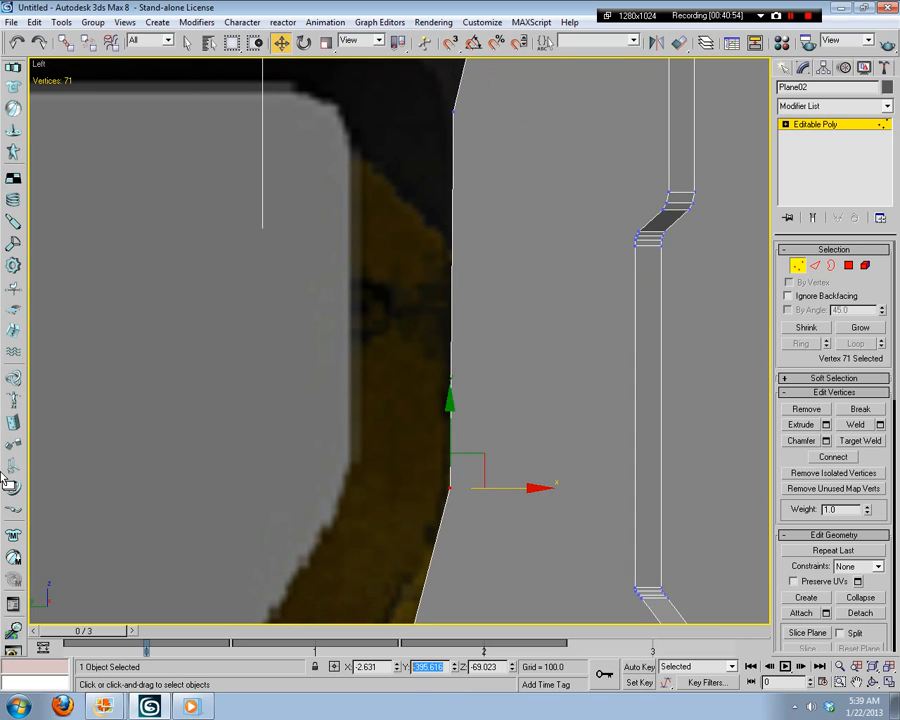
pyautogui.hotkey('ctrl', 'v')
pyautogui.press('Return')
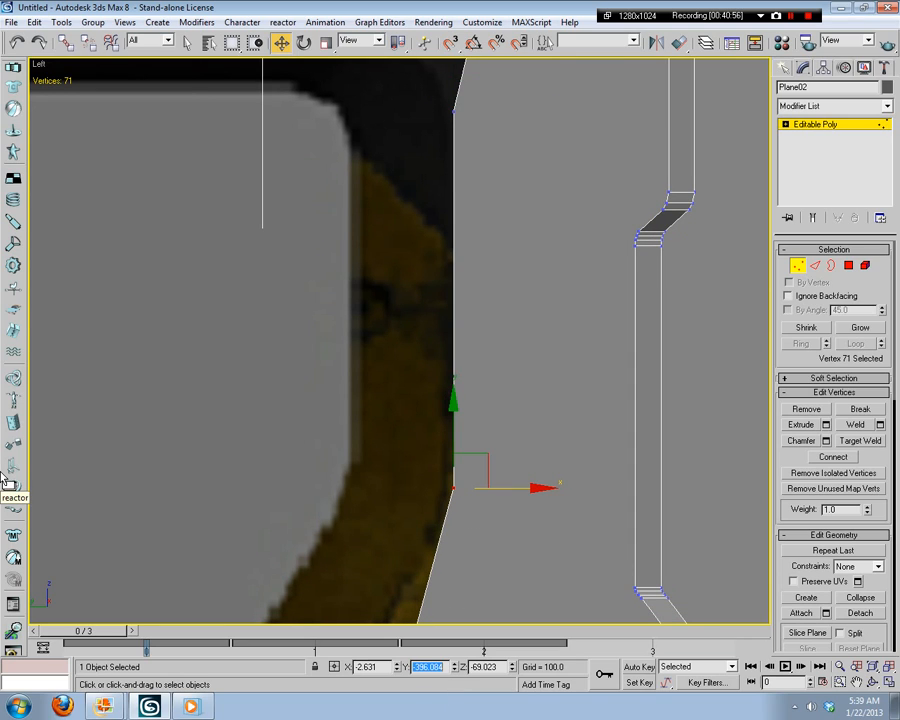
pyautogui.click(490, 335)
# Step: Insert five vertices along the slanted upper edge of the strip's outer border
pyautogui.scroll(2, 536, 446)
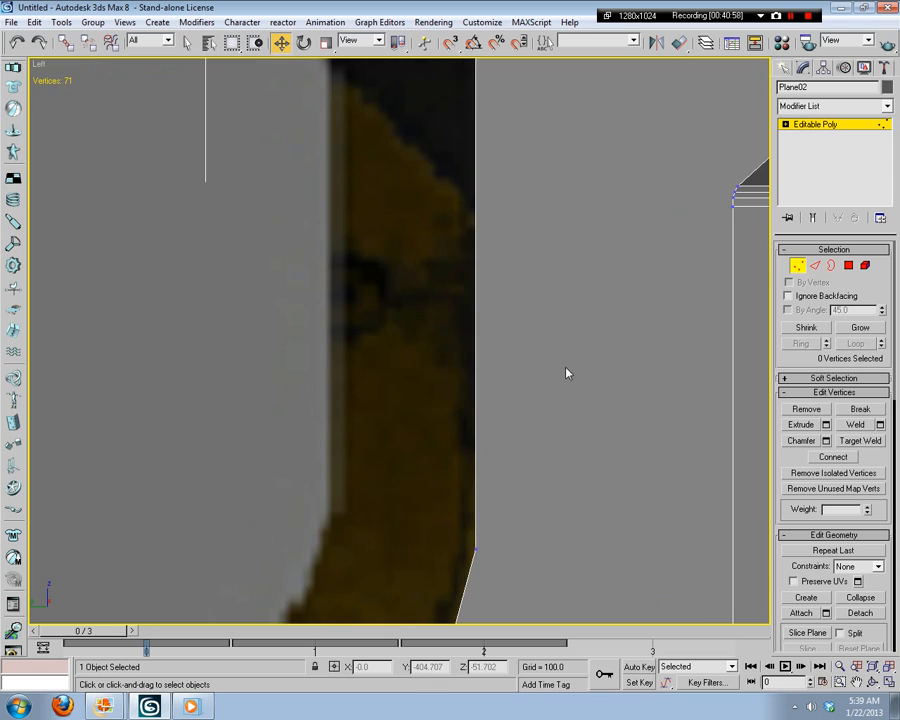
pyautogui.moveTo(565, 363); pyautogui.dragTo(569, 488, button='middle')
pyautogui.moveTo(536, 315); pyautogui.dragTo(558, 487, button='middle')
pyautogui.moveTo(559, 399); pyautogui.dragTo(555, 475, button='middle')
pyautogui.click(814, 268)
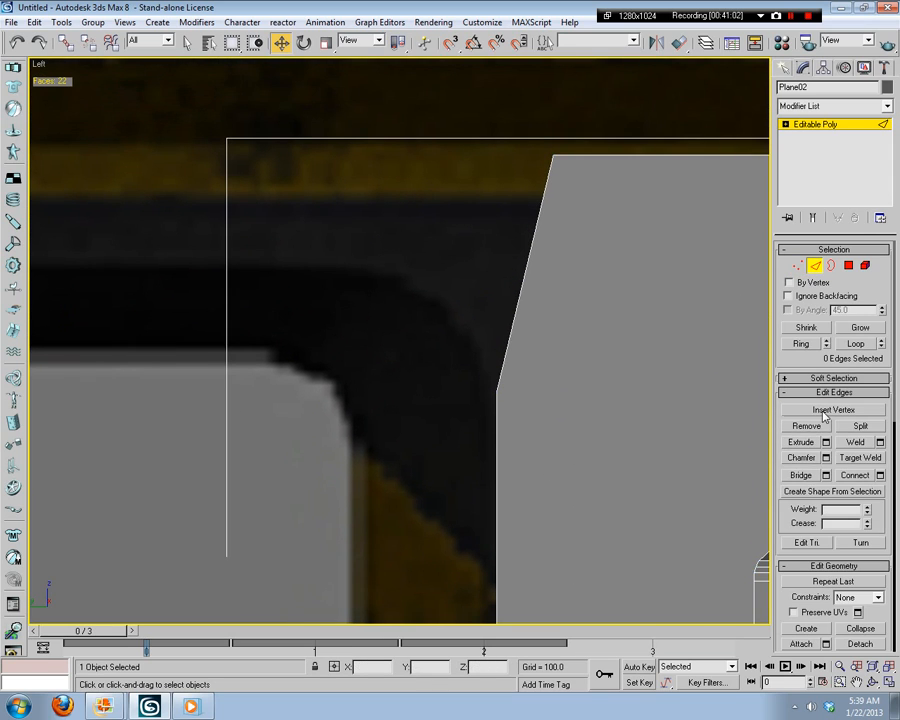
pyautogui.click(833, 410)
pyautogui.click(507, 347)
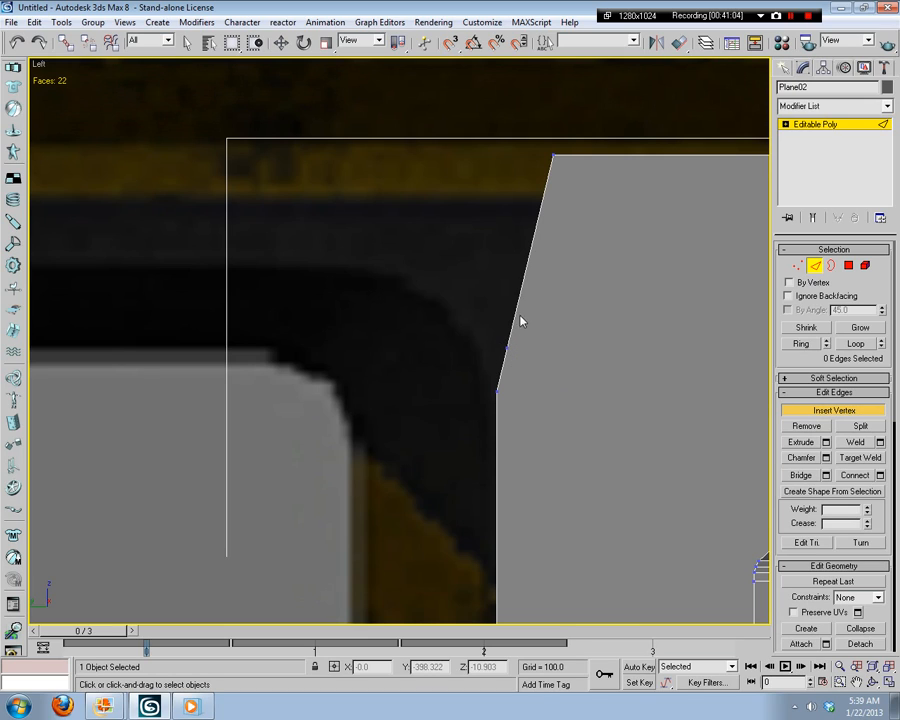
pyautogui.click(529, 253)
pyautogui.click(520, 294)
pyautogui.click(514, 321)
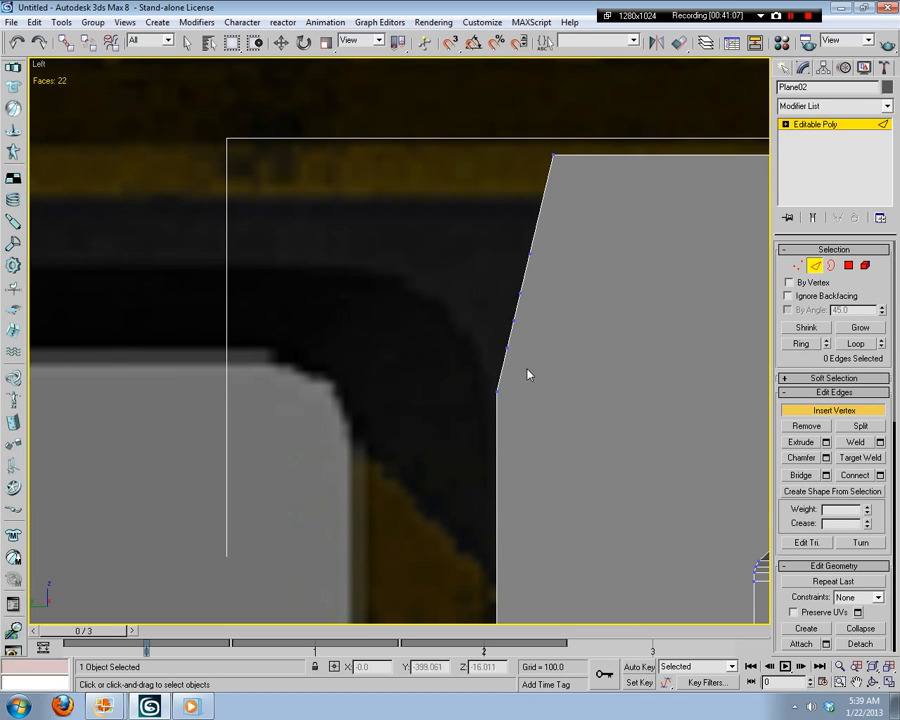
pyautogui.click(797, 265)
pyautogui.press('w')
pyautogui.scroll(3, 571, 430)
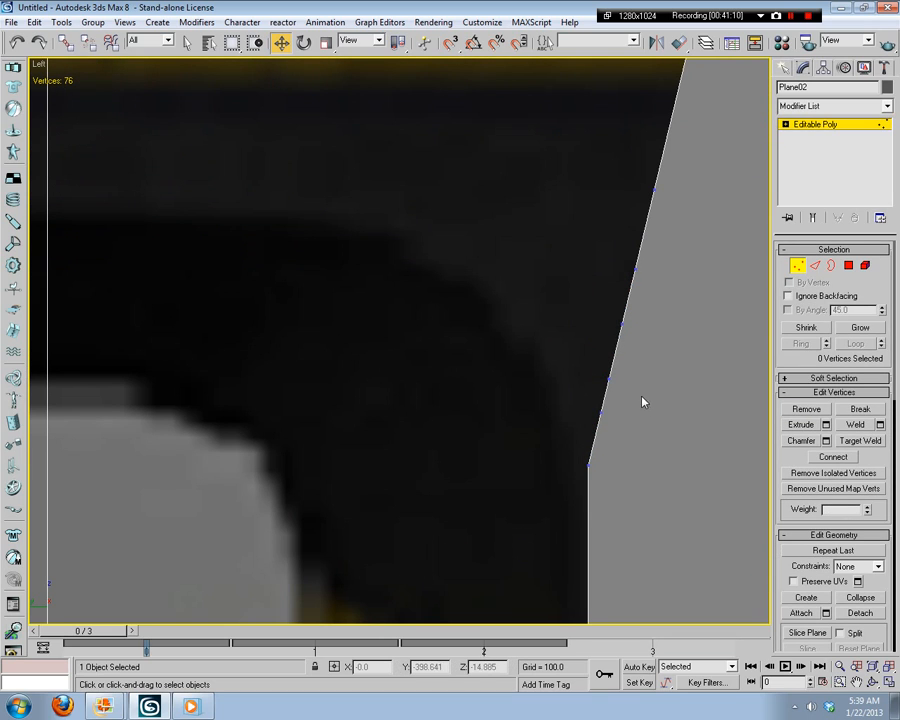
pyautogui.click(602, 413)
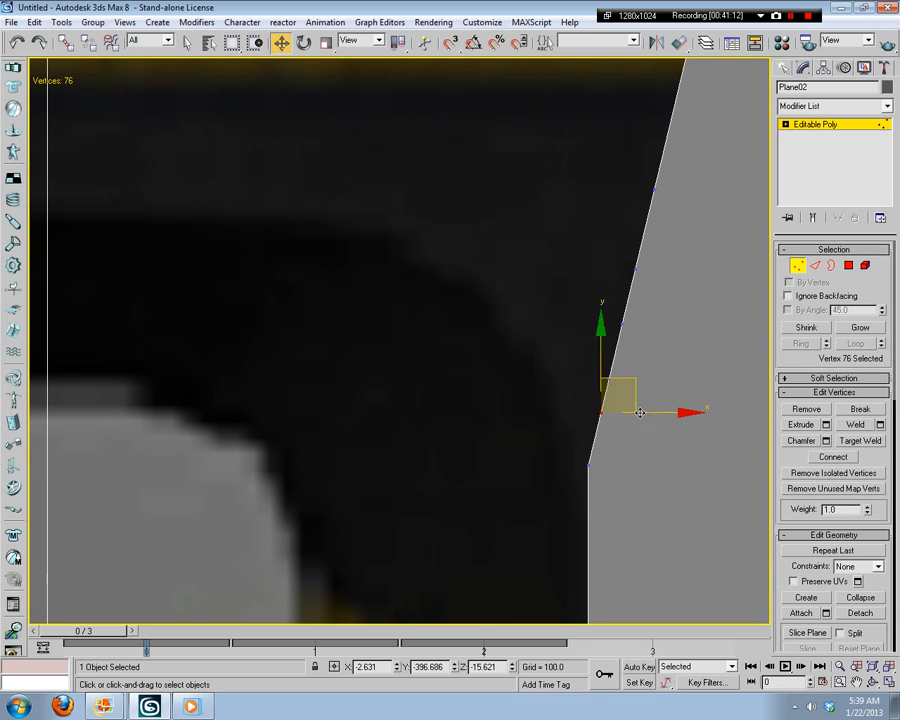
pyautogui.click(660, 507)
pyautogui.moveTo(660, 505); pyautogui.dragTo(570, 187, button='middle')
# Step: Shift the strip's long vertical outer edge slightly toward the thumbhole along the horizontal axis to match the reference
pyautogui.click(815, 265)
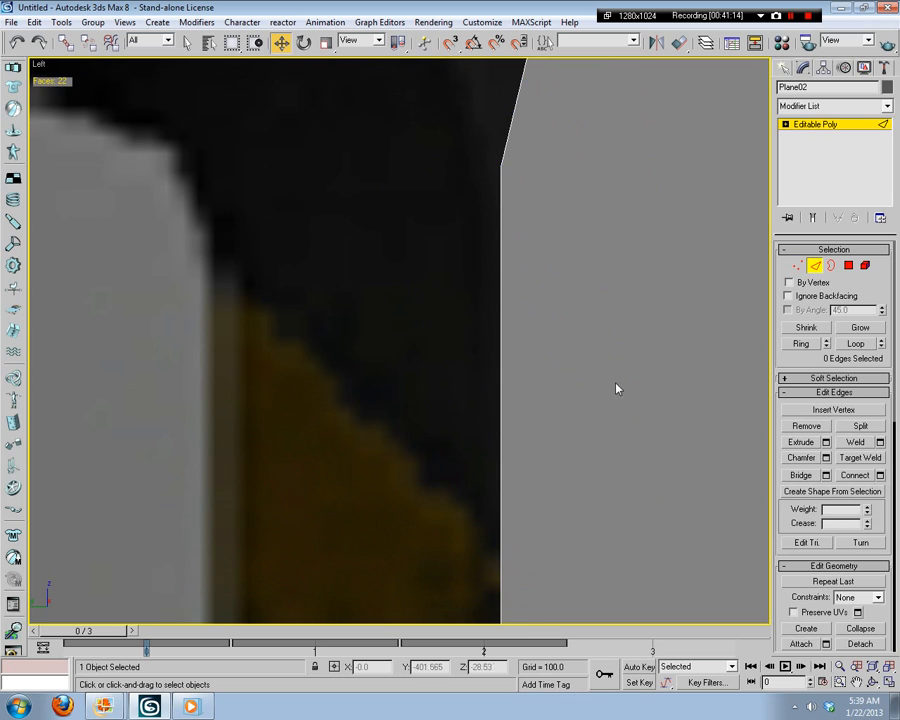
pyautogui.click(566, 336)
pyautogui.moveTo(566, 336); pyautogui.dragTo(575, 465, button='middle')
pyautogui.scroll(-3, 568, 373)
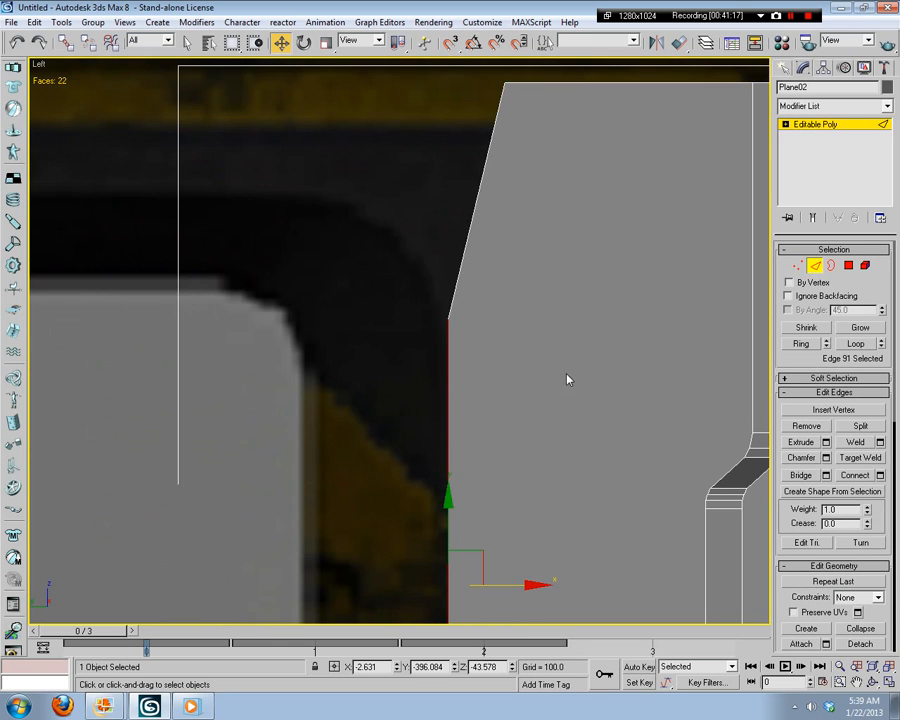
pyautogui.moveTo(545, 535); pyautogui.dragTo(545, 444, button='middle')
pyautogui.scroll(1, 567, 362)
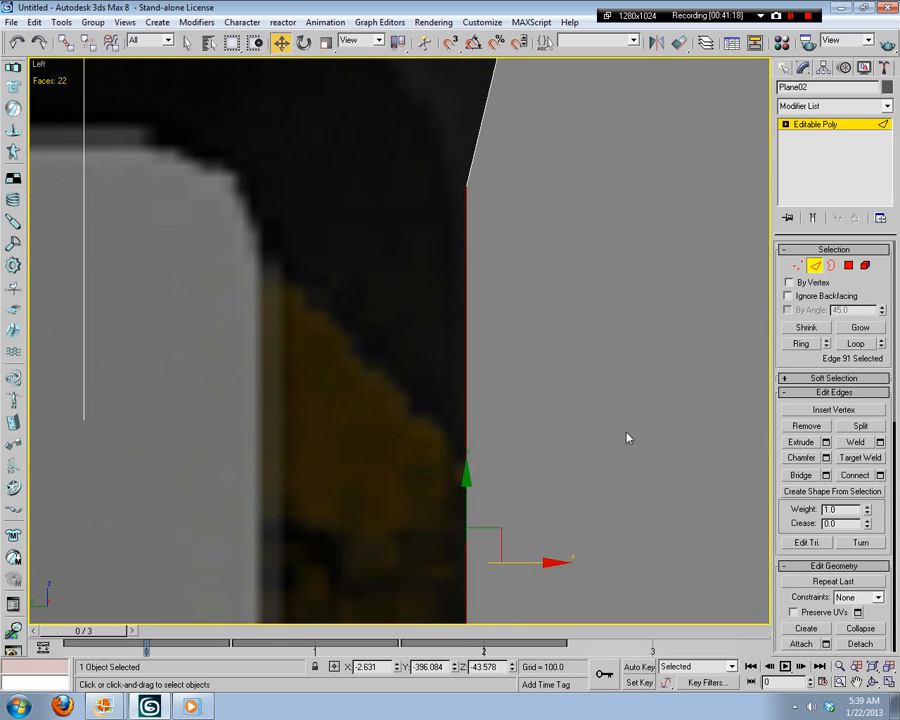
pyautogui.scroll(2, 582, 402)
pyautogui.moveTo(578, 399); pyautogui.dragTo(600, 590, button='middle')
pyautogui.scroll(-2, 598, 440)
pyautogui.moveTo(580, 268); pyautogui.dragTo(629, 382, button='middle')
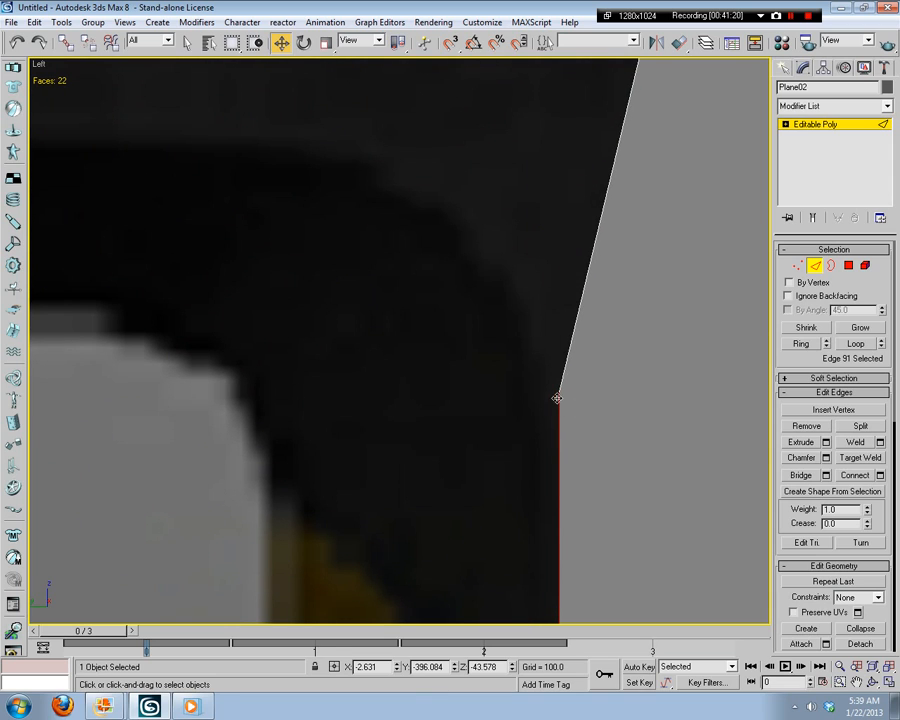
pyautogui.moveTo(598, 495); pyautogui.dragTo(583, 172, button='middle')
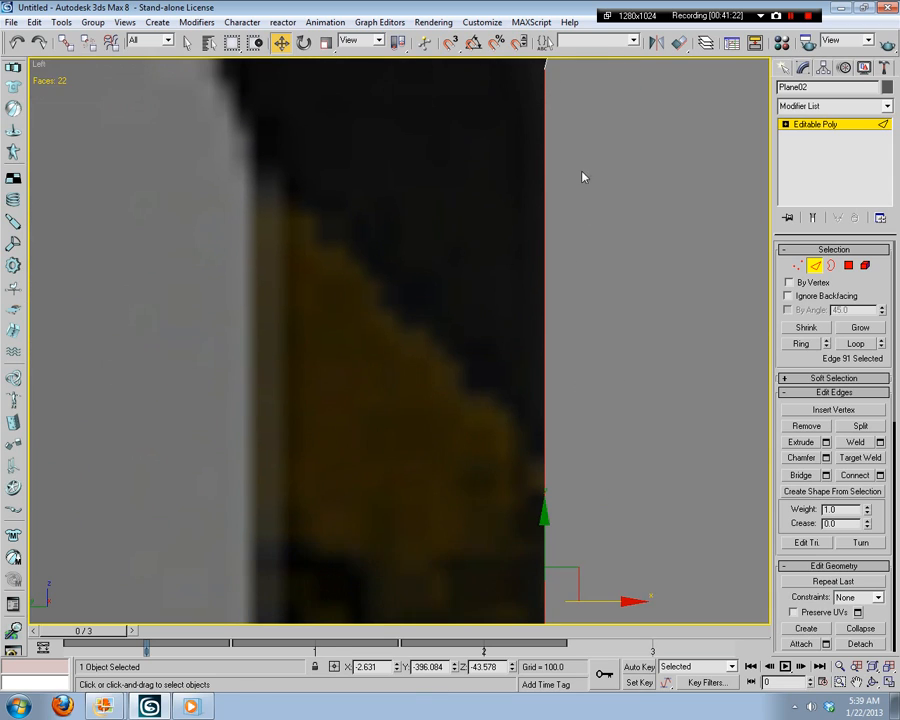
pyautogui.scroll(-2, 592, 280)
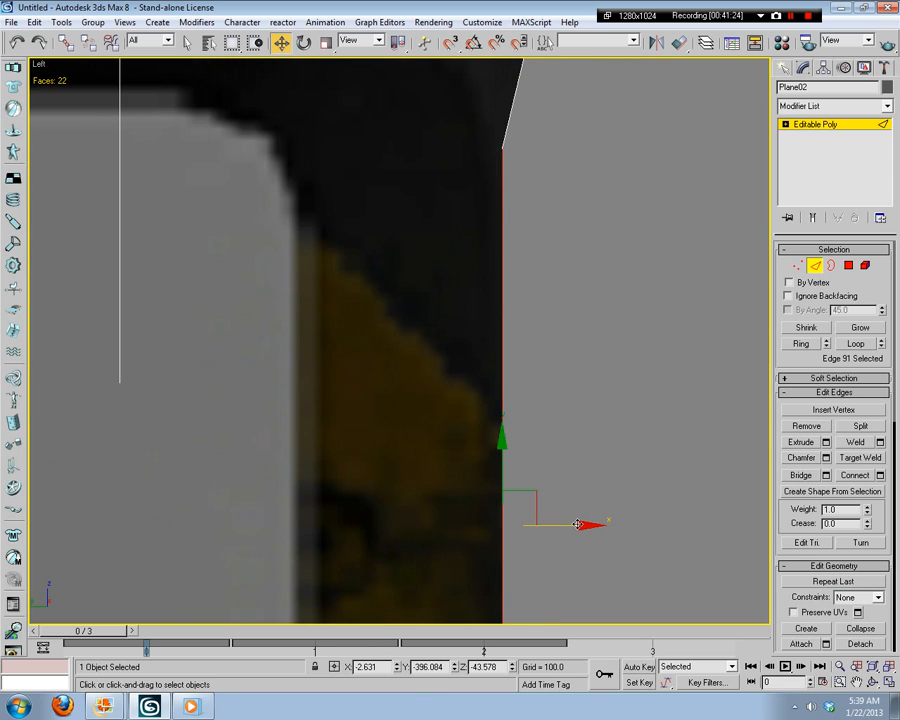
pyautogui.moveTo(577, 524)
pyautogui.mouseDown()
pyautogui.moveTo(593, 527)
pyautogui.moveTo(579, 518)
pyautogui.mouseUp()
pyautogui.click(545, 203)
# Step: Move the three lowest inserted vertices of the strip's upper border onto the rounded upper corner of the thumbhole frame
pyautogui.moveTo(545, 203); pyautogui.dragTo(569, 374, button='middle')
pyautogui.scroll(2, 600, 390)
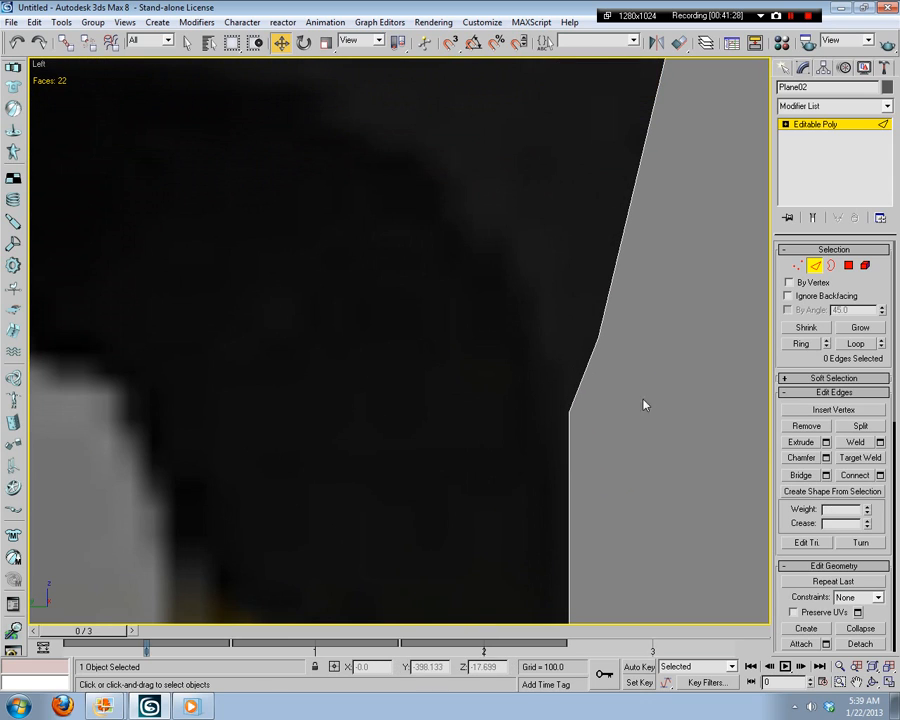
pyautogui.press('1')
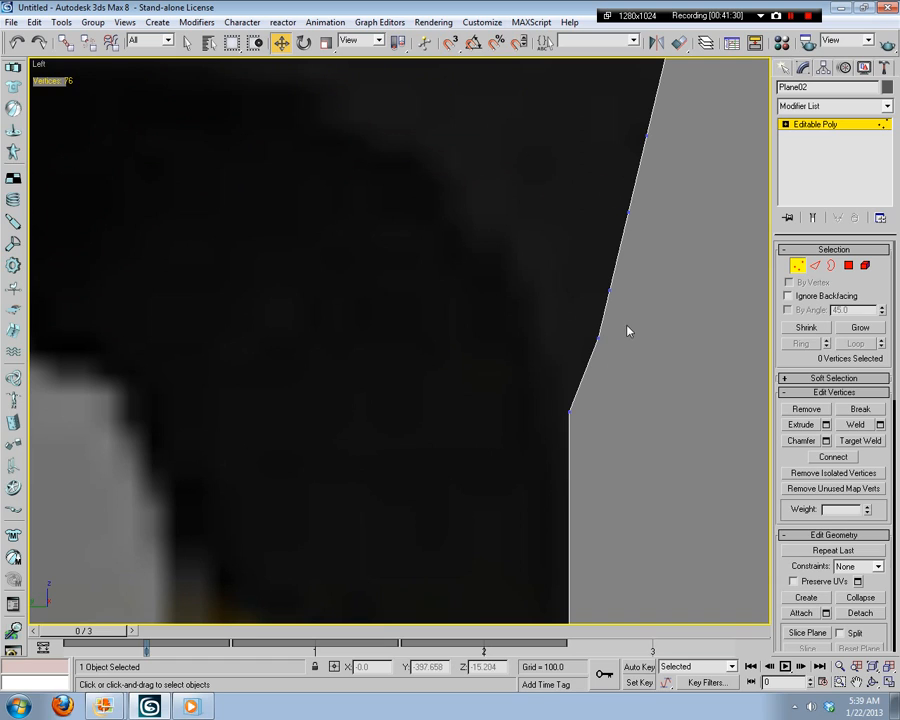
pyautogui.click(598, 338)
pyautogui.moveTo(621, 301); pyautogui.dragTo(593, 315)
pyautogui.moveTo(637, 256); pyautogui.dragTo(556, 244)
pyautogui.click(629, 218)
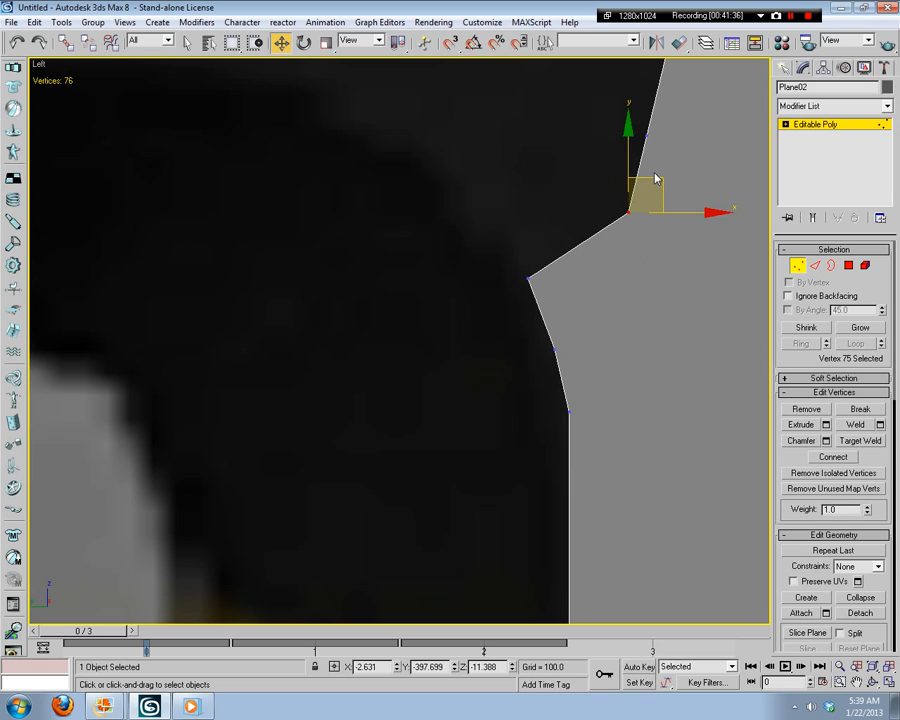
pyautogui.moveTo(654, 172); pyautogui.dragTo(559, 160)
pyautogui.moveTo(669, 183); pyautogui.dragTo(476, 148)
pyautogui.click(491, 130)
pyautogui.moveTo(492, 131); pyautogui.dragTo(586, 298, button='middle')
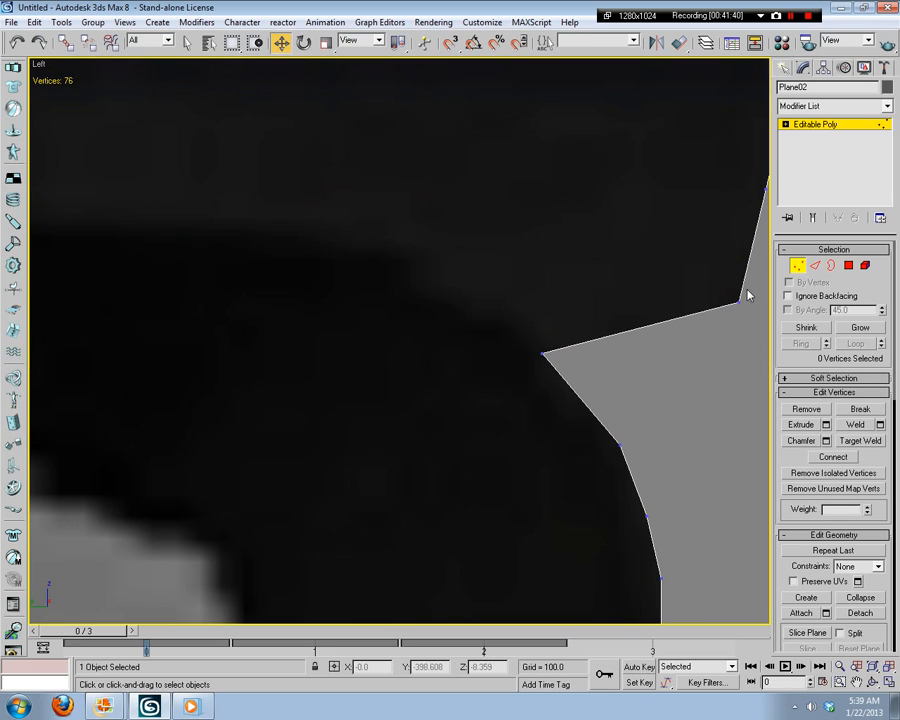
# Step: Move the remaining two inserted vertices onto the top of the thumbhole frame's rounded corner, continuing the curve
pyautogui.moveTo(747, 295); pyautogui.dragTo(456, 238)
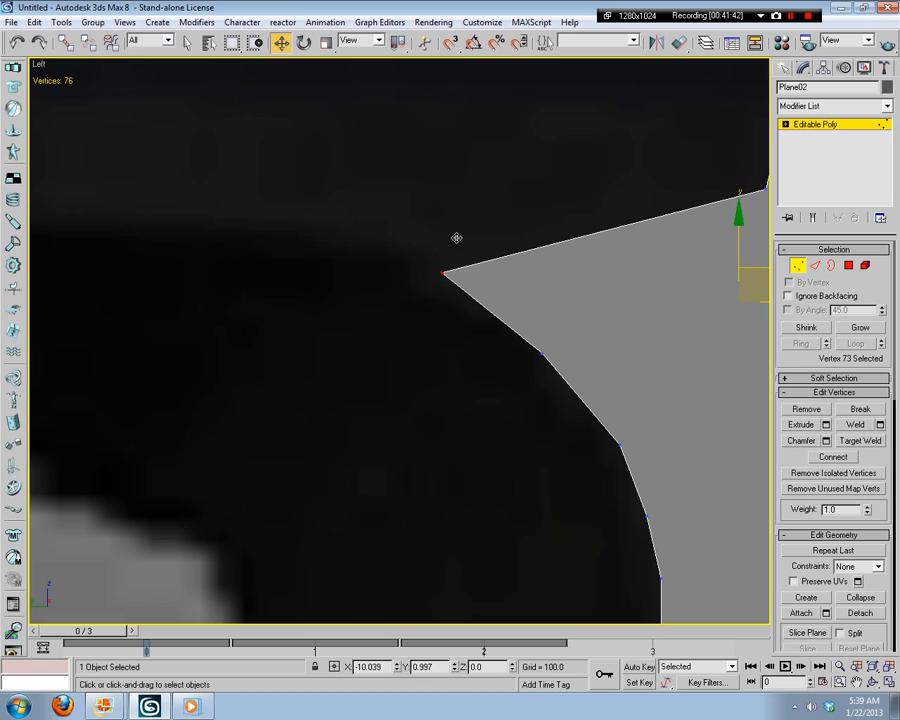
pyautogui.moveTo(588, 225); pyautogui.dragTo(436, 371, button='middle')
pyautogui.moveTo(669, 290); pyautogui.dragTo(566, 358)
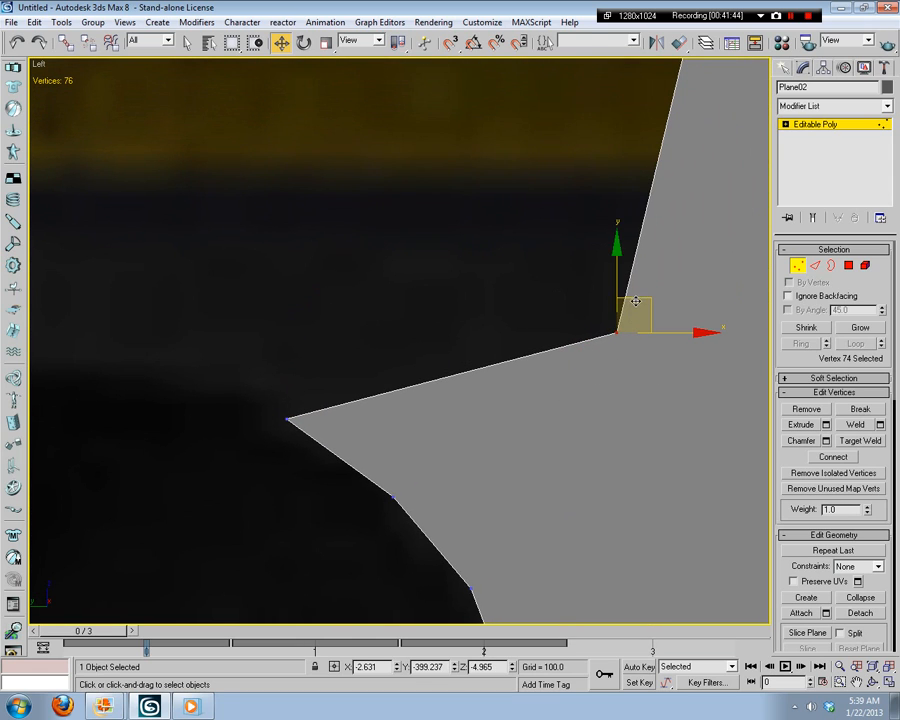
pyautogui.moveTo(635, 301); pyautogui.dragTo(181, 327)
pyautogui.click(286, 293)
# Step: Slide the strip's upper corner vertex horizontally forward above the thumbhole until it nearly reaches the guide line above the grip
pyautogui.moveTo(537, 462); pyautogui.dragTo(525, 170, button='middle')
pyautogui.scroll(-3, 593, 364)
pyautogui.moveTo(434, 355); pyautogui.dragTo(668, 440, button='middle')
pyautogui.moveTo(692, 354); pyautogui.dragTo(372, 496, button='middle')
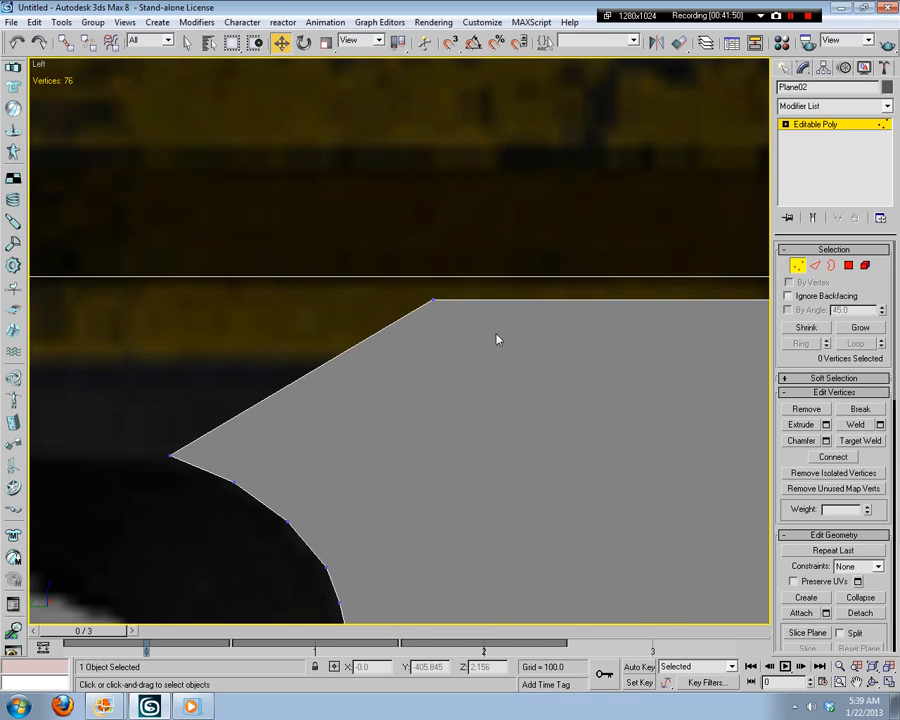
pyautogui.moveTo(623, 337); pyautogui.dragTo(438, 404, button='middle')
pyautogui.scroll(-3, 368, 424)
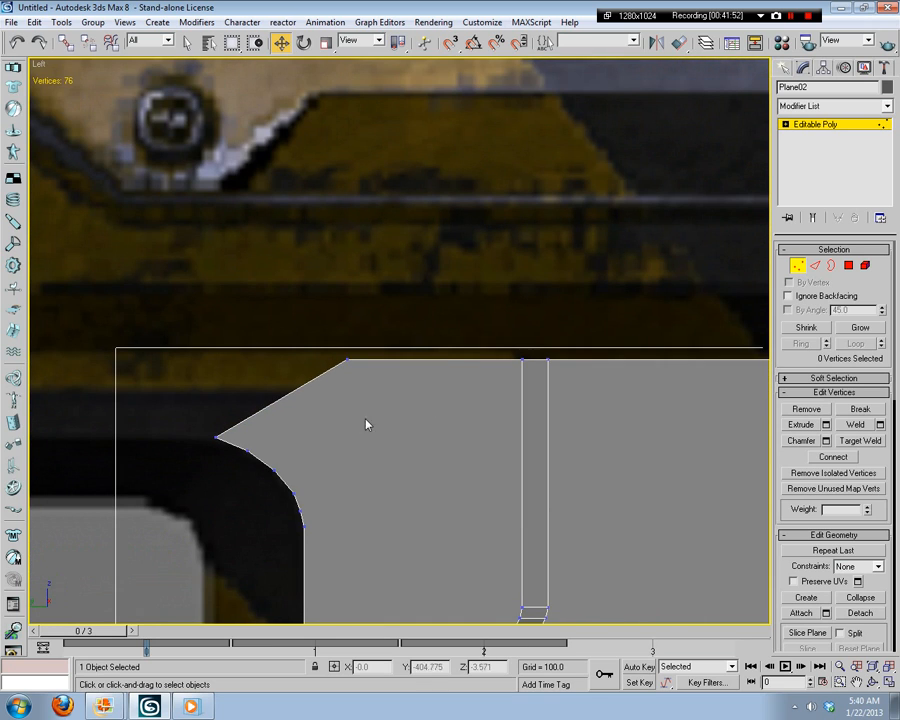
pyautogui.click(348, 360)
pyautogui.moveTo(438, 361); pyautogui.dragTo(237, 367)
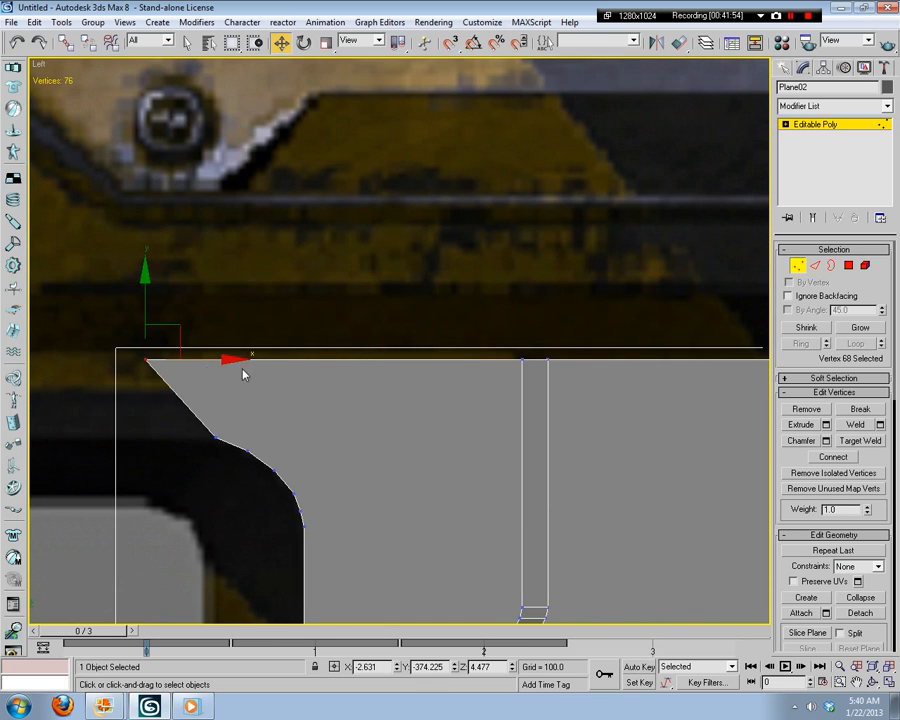
pyautogui.moveTo(231, 367); pyautogui.dragTo(537, 384, button='middle')
pyautogui.moveTo(537, 388); pyautogui.dragTo(302, 387)
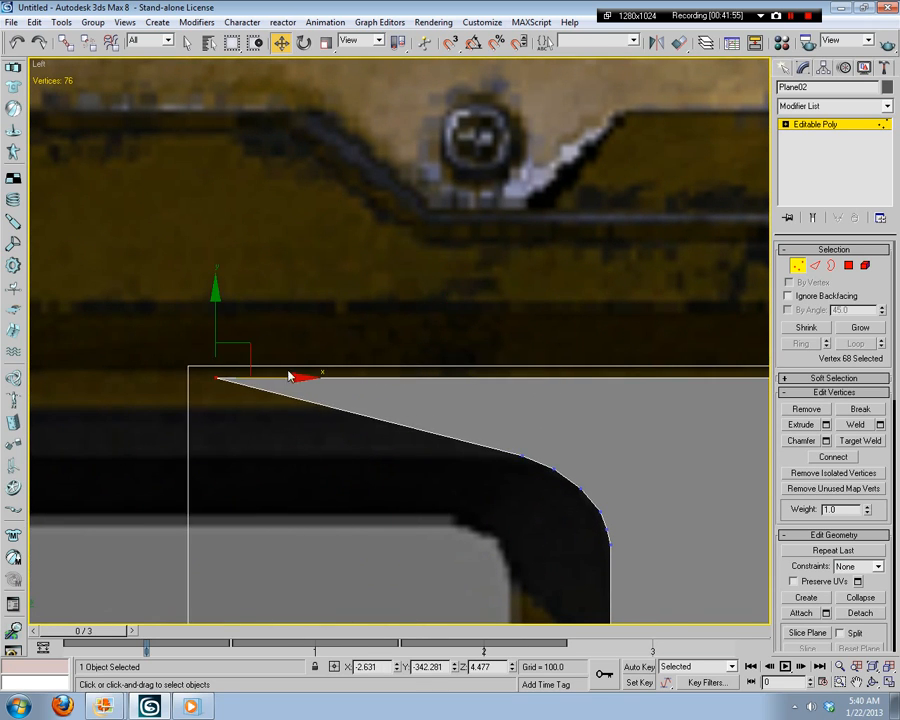
pyautogui.moveTo(302, 387); pyautogui.dragTo(629, 415, button='middle')
pyautogui.moveTo(617, 390); pyautogui.dragTo(207, 380)
pyautogui.moveTo(207, 380); pyautogui.dragTo(566, 424, button='middle')
pyautogui.moveTo(556, 398); pyautogui.dragTo(356, 391)
pyautogui.moveTo(324, 384); pyautogui.dragTo(292, 380)
pyautogui.click(182, 349)
# Step: Go to frame 1 and insert three vertices on the strip's slanted border just below the lower end of its vertical edge
pyautogui.scroll(-8, 611, 328)
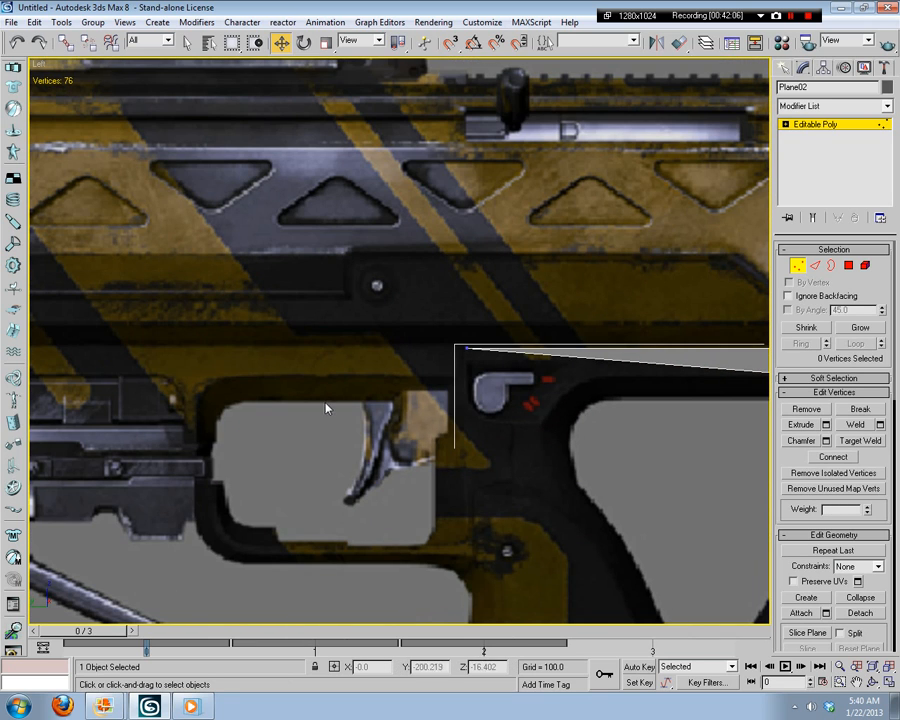
pyautogui.moveTo(326, 405); pyautogui.dragTo(540, 430, button='middle')
pyautogui.moveTo(645, 405); pyautogui.dragTo(233, 321, button='middle')
pyautogui.scroll(8, 505, 385)
pyautogui.moveTo(539, 473); pyautogui.dragTo(518, 470, button='middle')
pyautogui.moveTo(526, 332); pyautogui.dragTo(516, 413, button='middle')
pyautogui.scroll(4, 520, 411)
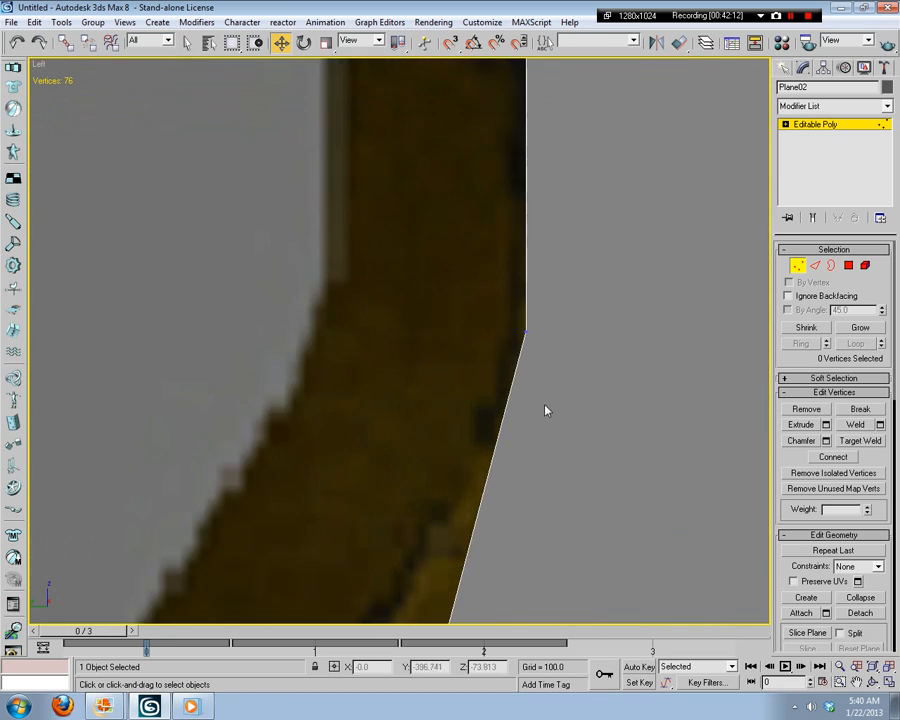
pyautogui.click(130, 632)
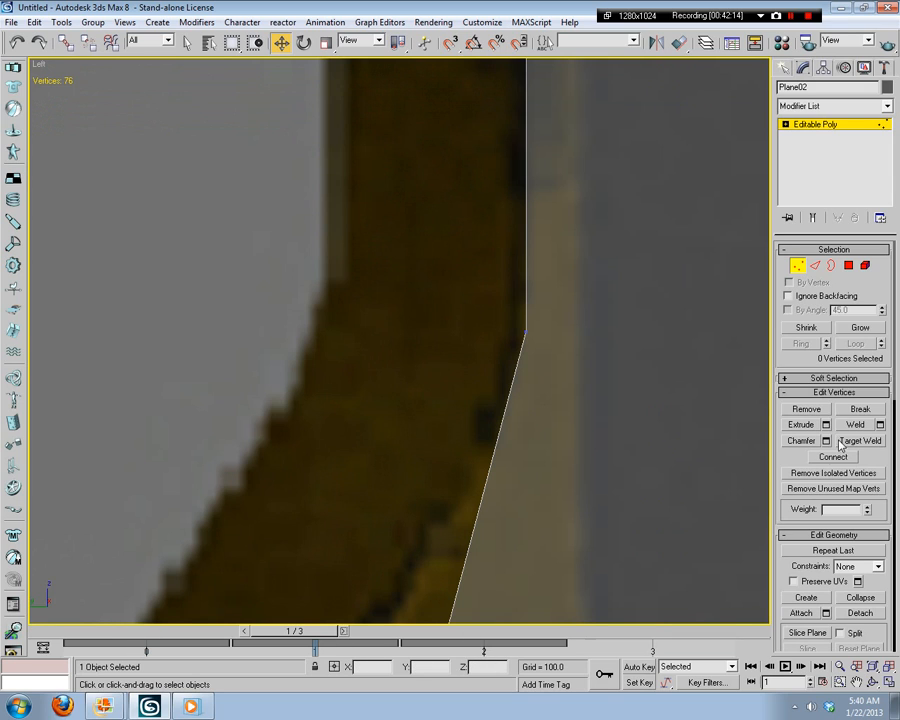
pyautogui.click(816, 267)
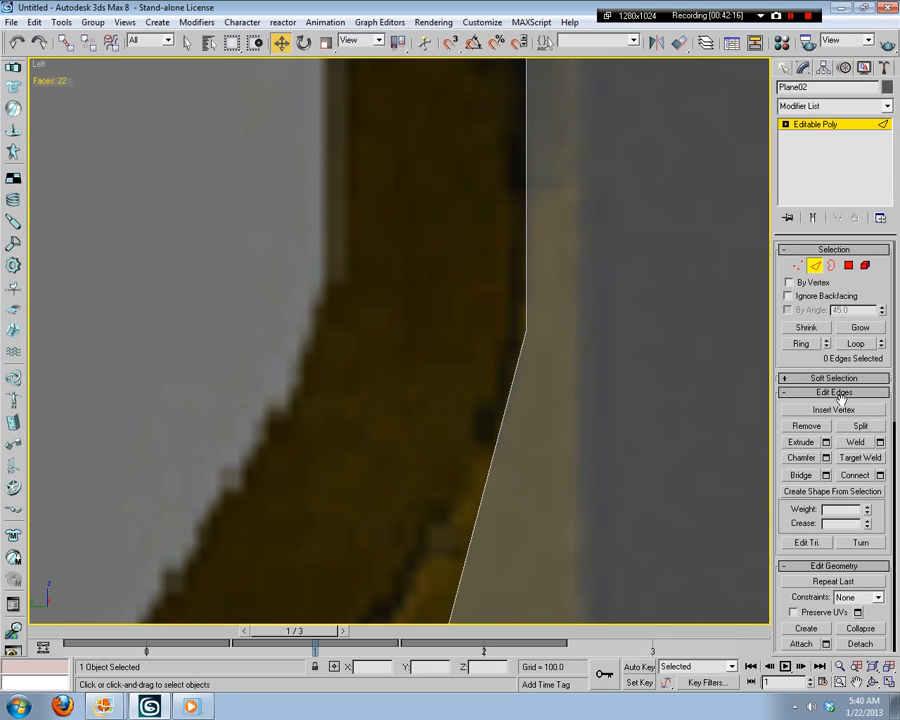
pyautogui.click(833, 410)
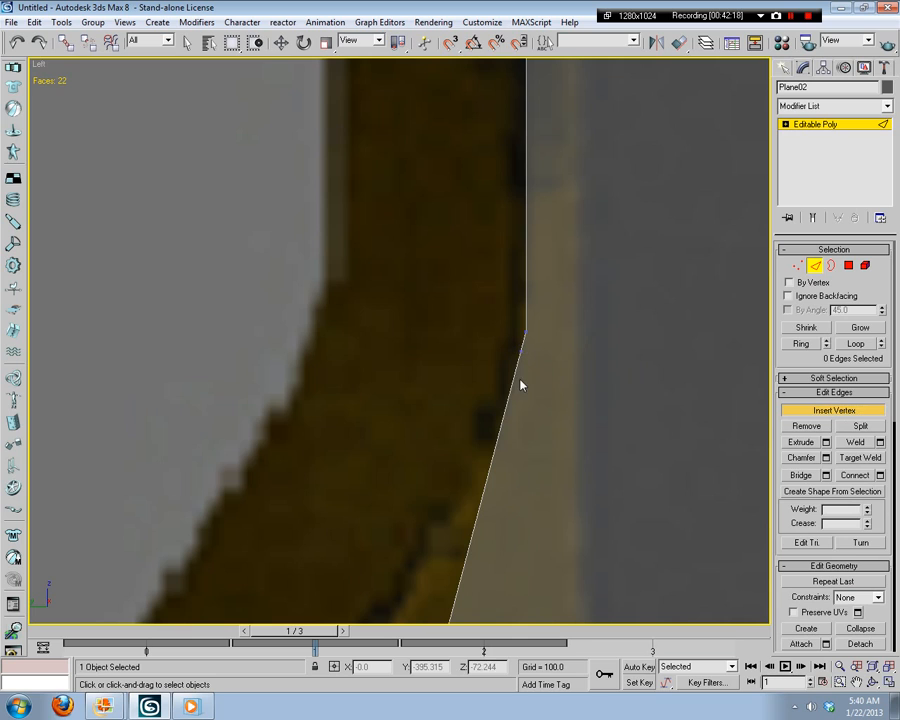
# Step: Shift the lower two new border vertices down and nudge the uppermost one slightly down to follow the frame's edge
pyautogui.click(800, 267)
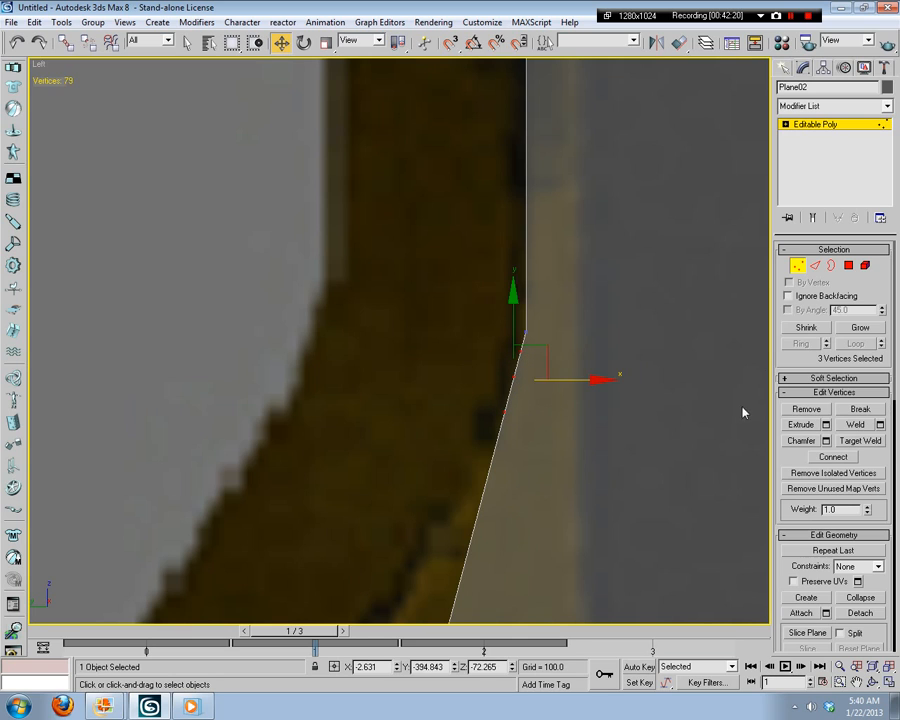
pyautogui.click(588, 391)
pyautogui.moveTo(569, 376); pyautogui.dragTo(579, 362, button='middle')
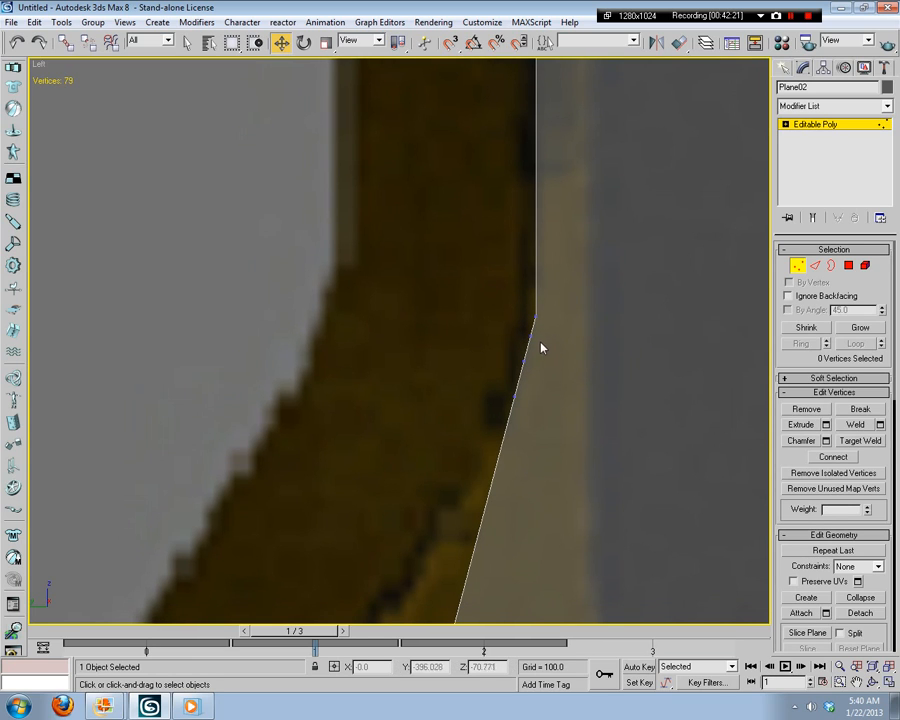
pyautogui.moveTo(519, 379); pyautogui.dragTo(506, 407)
pyautogui.moveTo(538, 350); pyautogui.dragTo(539, 438)
pyautogui.click(556, 332)
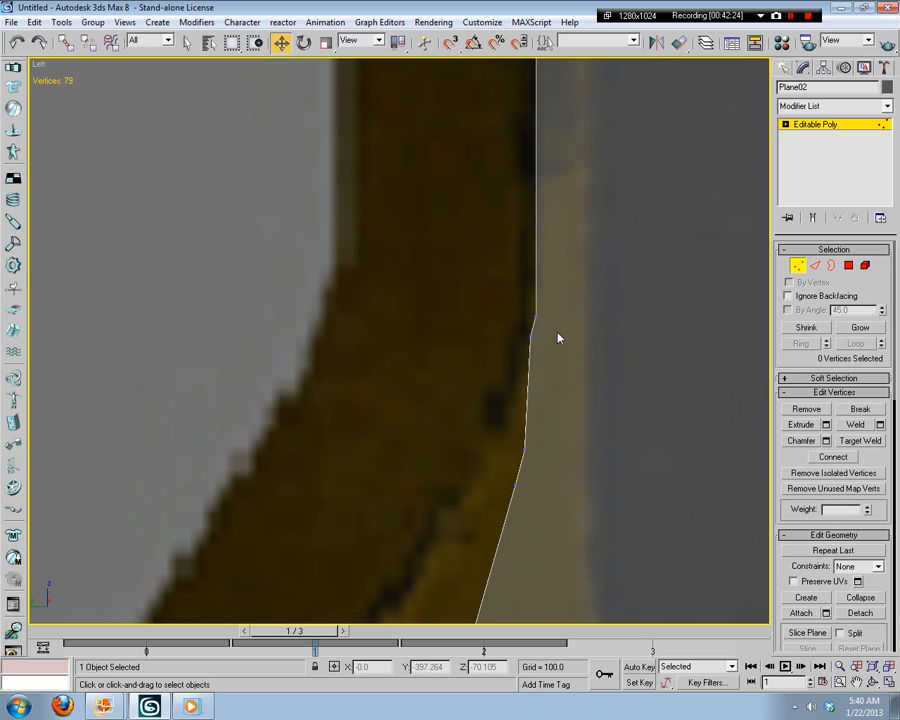
pyautogui.moveTo(552, 328)
pyautogui.mouseDown()
pyautogui.moveTo(519, 350)
pyautogui.moveTo(548, 318)
pyautogui.mouseUp()
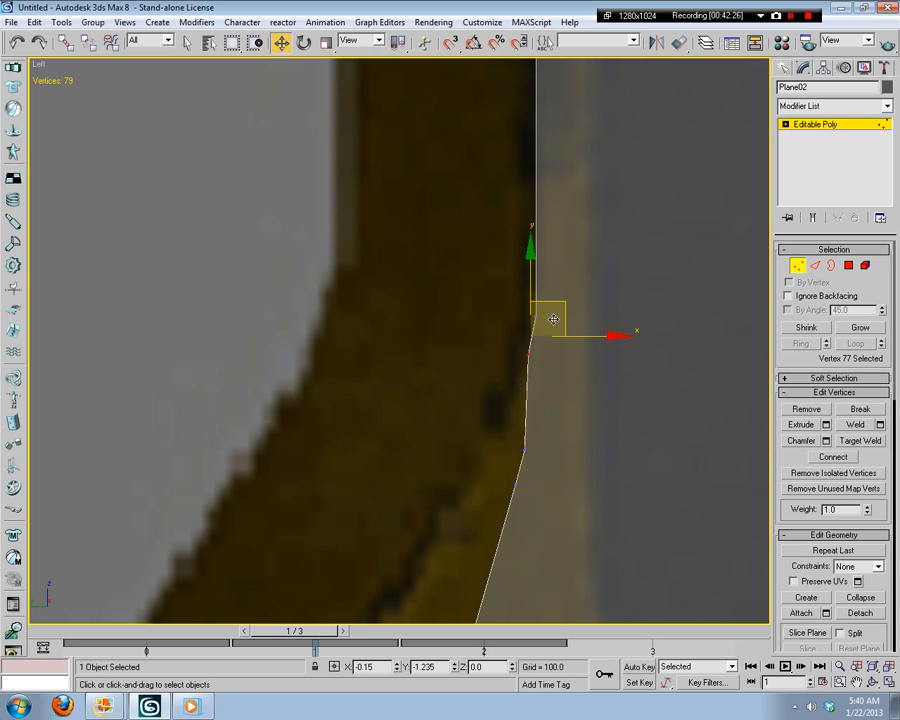
pyautogui.click(590, 398)
# Step: Place the middle and lowest of the three new vertices on the thumbhole frame's lower outer curve
pyautogui.moveTo(580, 449); pyautogui.dragTo(592, 396, button='middle')
pyautogui.moveTo(519, 420); pyautogui.dragTo(519, 422)
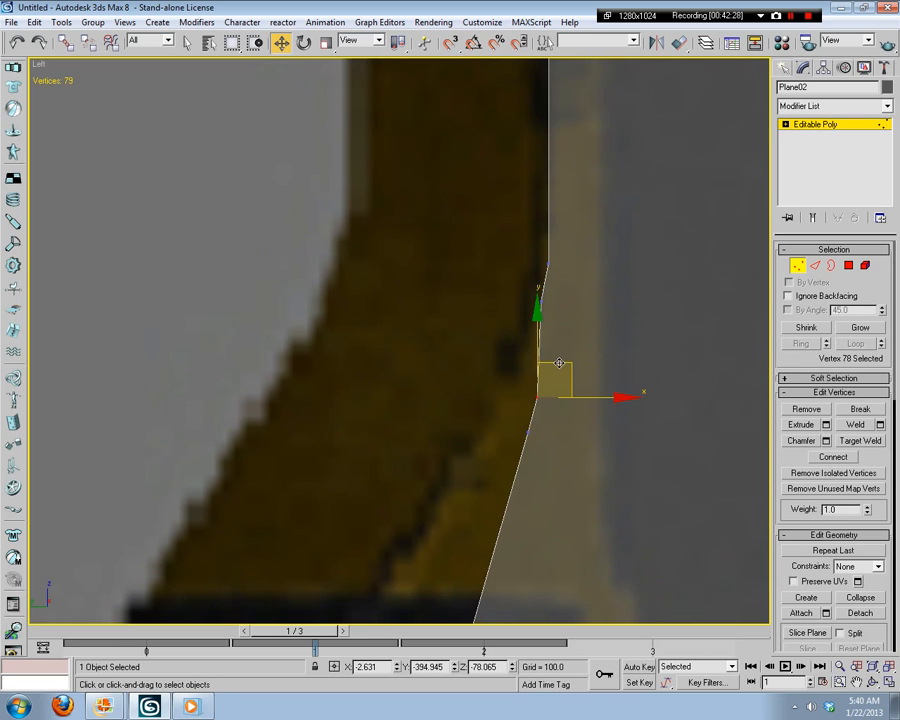
pyautogui.moveTo(560, 364); pyautogui.dragTo(551, 318)
pyautogui.click(590, 436)
pyautogui.moveTo(580, 407); pyautogui.dragTo(514, 450)
pyautogui.moveTo(554, 400); pyautogui.dragTo(532, 373)
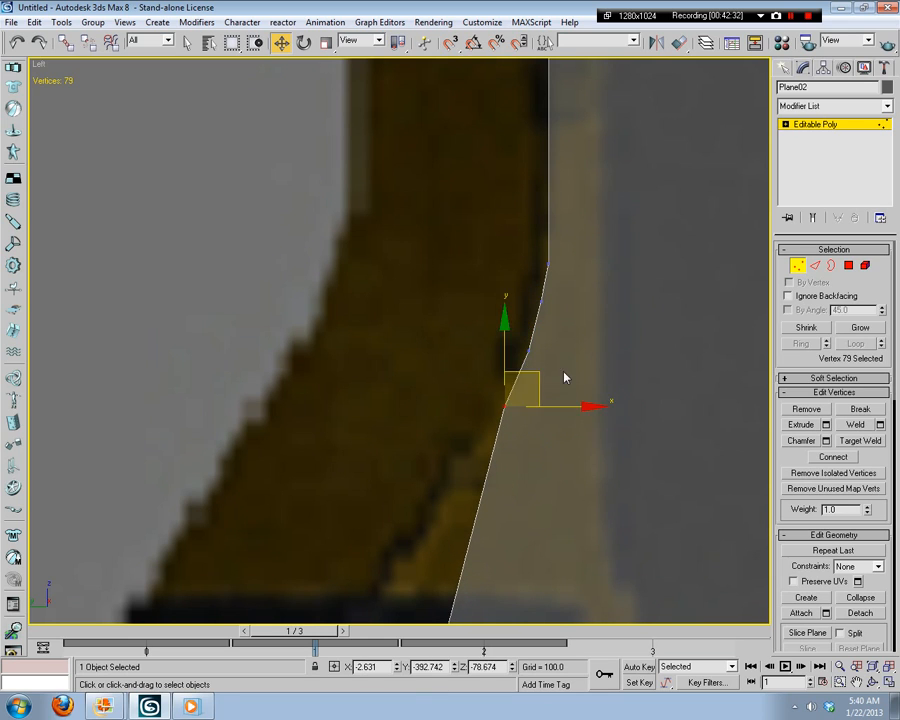
pyautogui.click(578, 388)
# Step: Insert four more vertices along the slanted border below the newly shaped curve
pyautogui.moveTo(610, 456); pyautogui.dragTo(637, 370, button='middle')
pyautogui.click(815, 266)
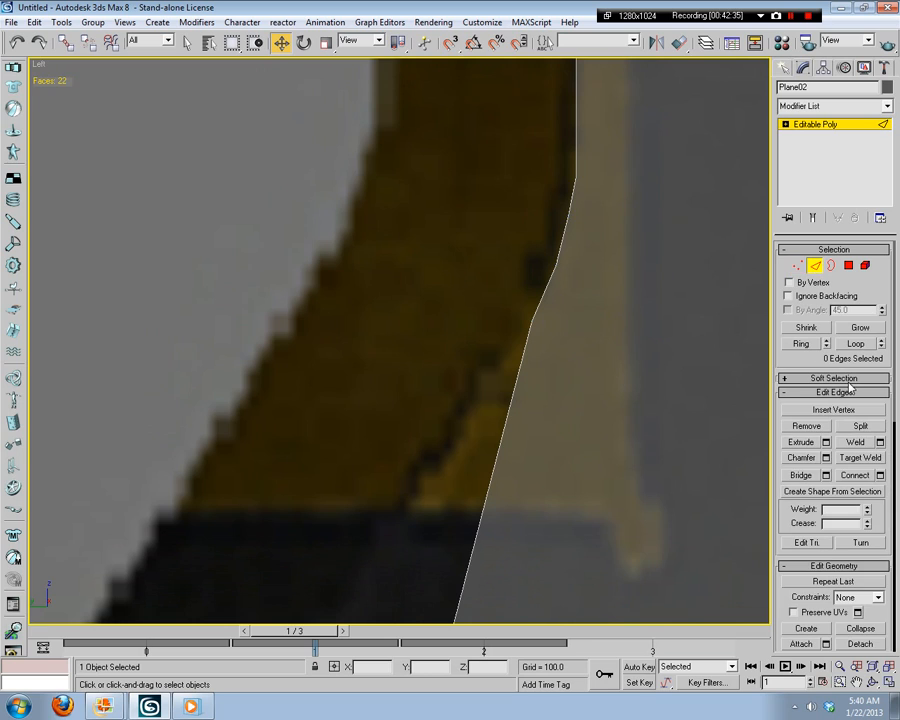
pyautogui.click(838, 411)
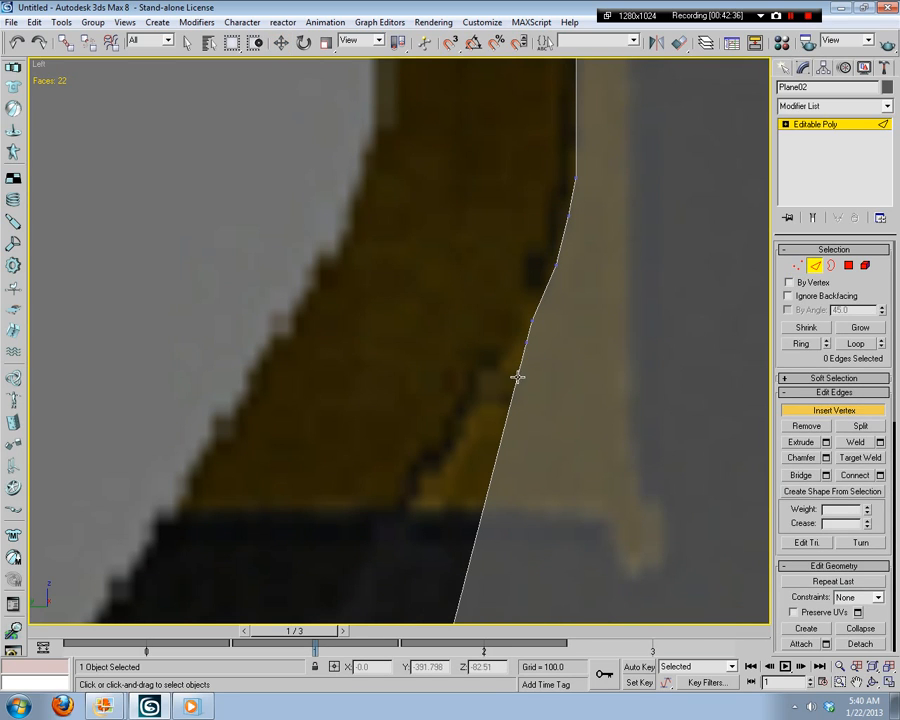
# Step: Move the upper three of the four new vertices down and toward the thumbhole to follow the dark contour line
pyautogui.click(797, 266)
pyautogui.press('w')
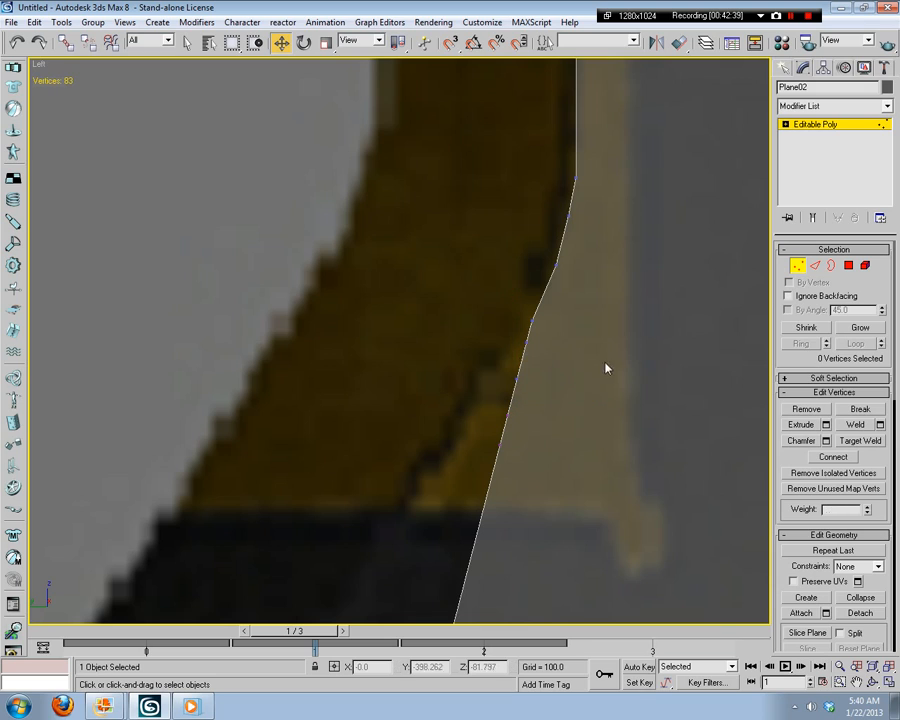
pyautogui.click(528, 340)
pyautogui.moveTo(552, 307); pyautogui.dragTo(509, 377)
pyautogui.click(560, 336)
pyautogui.click(516, 380)
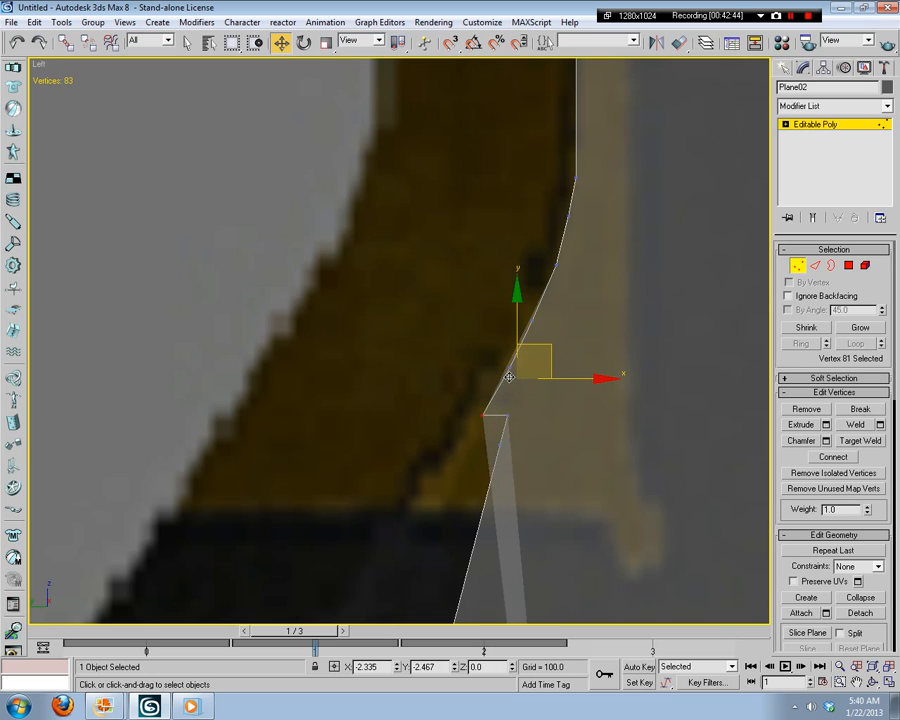
pyautogui.click(545, 418)
pyautogui.moveTo(501, 429); pyautogui.dragTo(499, 430)
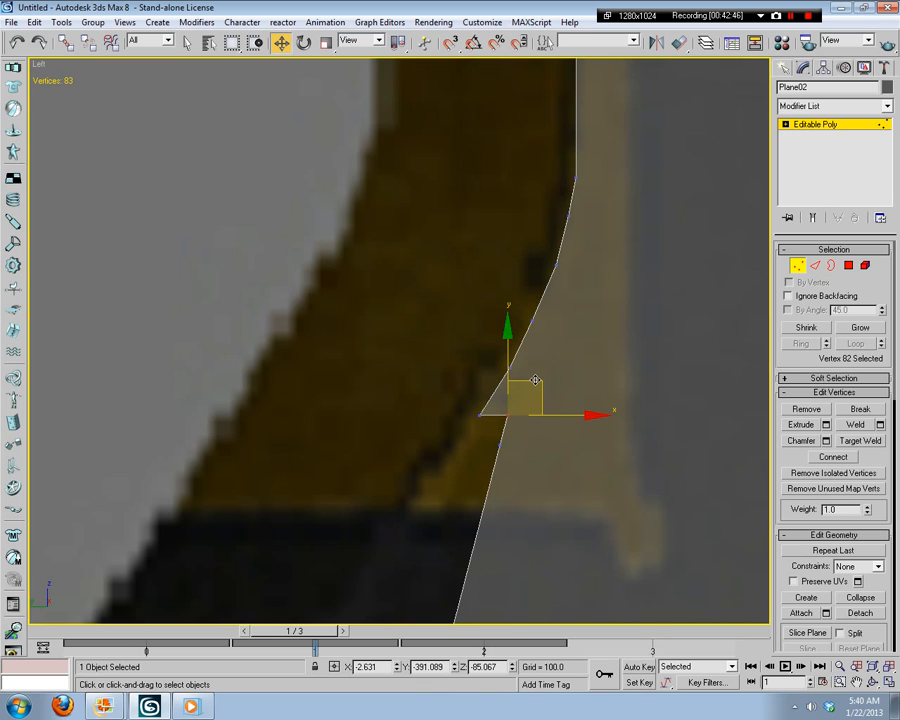
pyautogui.moveTo(534, 380); pyautogui.dragTo(468, 438)
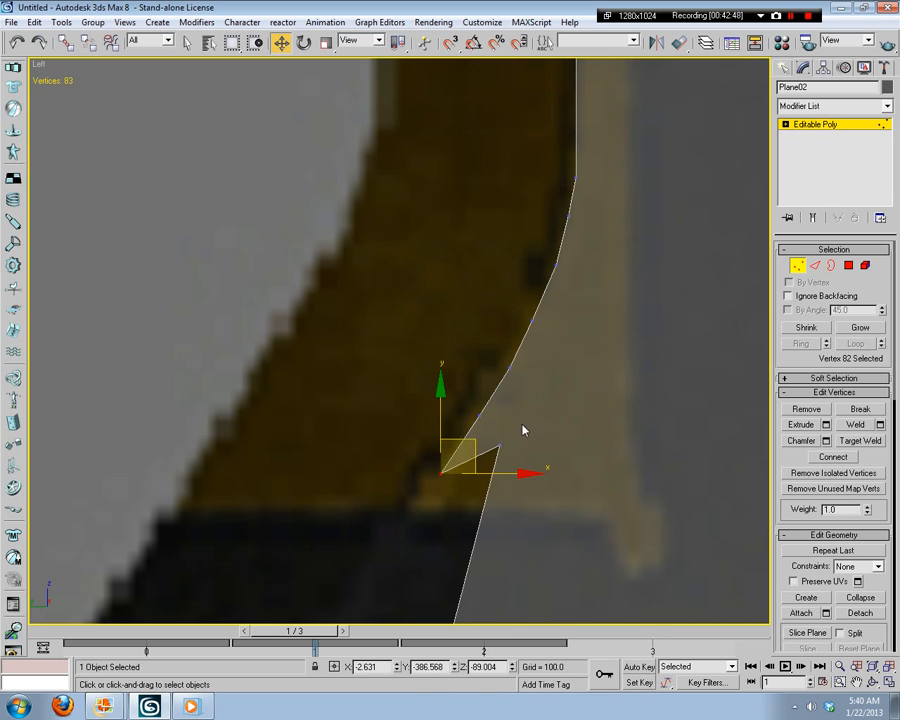
pyautogui.click(550, 437)
# Step: Move the lowest new vertex down and toward the thumbhole, into the dark band of the frame
pyautogui.moveTo(564, 444); pyautogui.dragTo(620, 358, button='middle')
pyautogui.moveTo(543, 385); pyautogui.dragTo(546, 378)
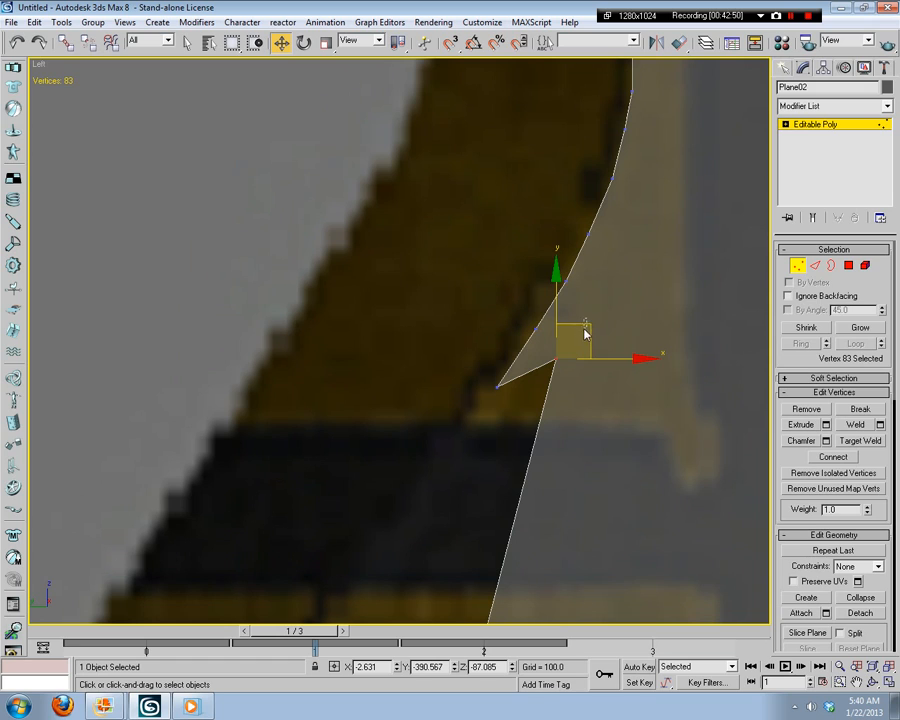
pyautogui.moveTo(584, 329); pyautogui.dragTo(464, 444)
pyautogui.click(636, 343)
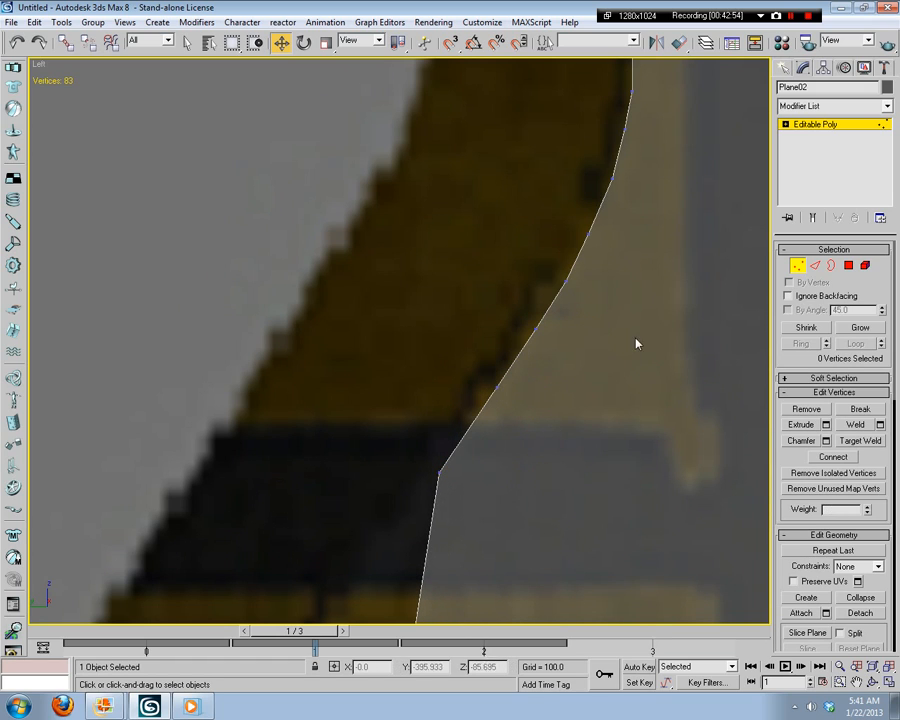
# Step: Start inserting vertices on the long slanted border below the last shaped vertex
pyautogui.moveTo(628, 388); pyautogui.dragTo(677, 262, button='middle')
pyautogui.moveTo(611, 460); pyautogui.dragTo(660, 264, button='middle')
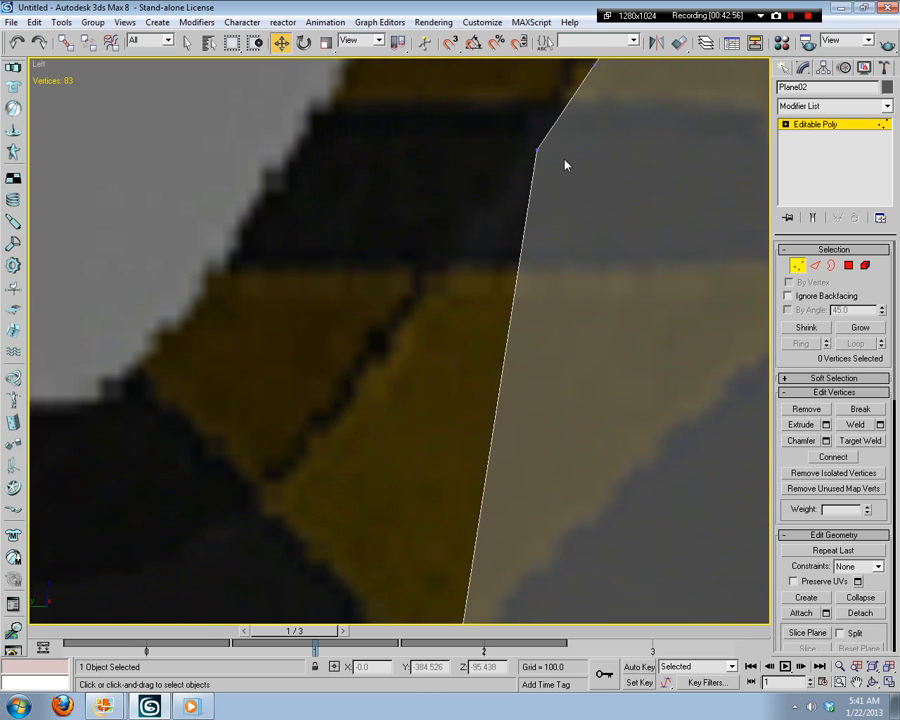
pyautogui.click(815, 265)
pyautogui.click(834, 410)
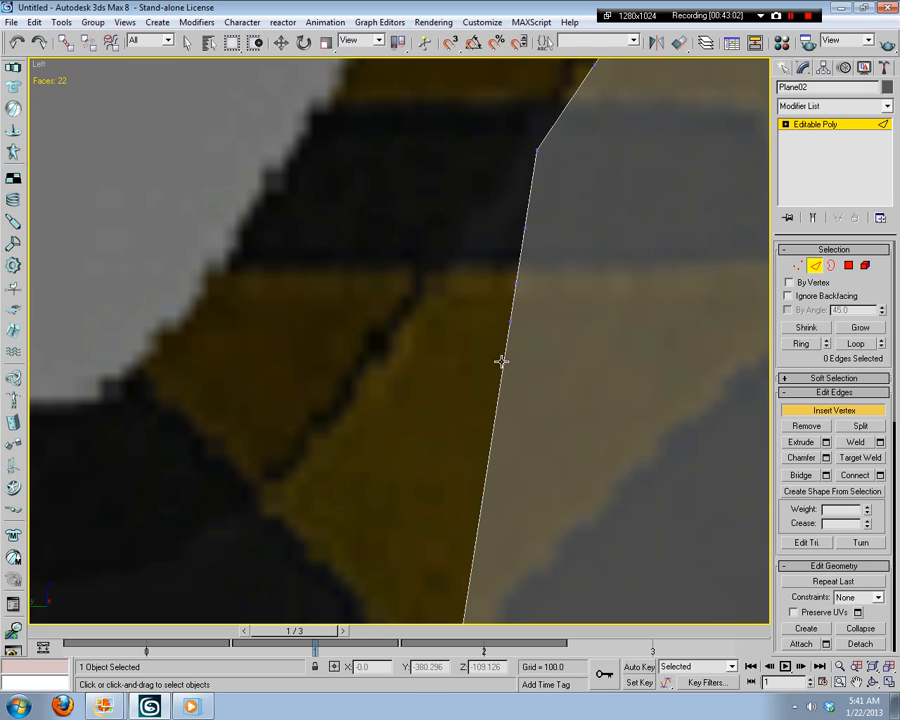
# Step: Insert the fifth vertex on the slanted border and move the uppermost new vertex toward the thumbhole, inside the dark band
pyautogui.click(499, 403)
pyautogui.click(799, 268)
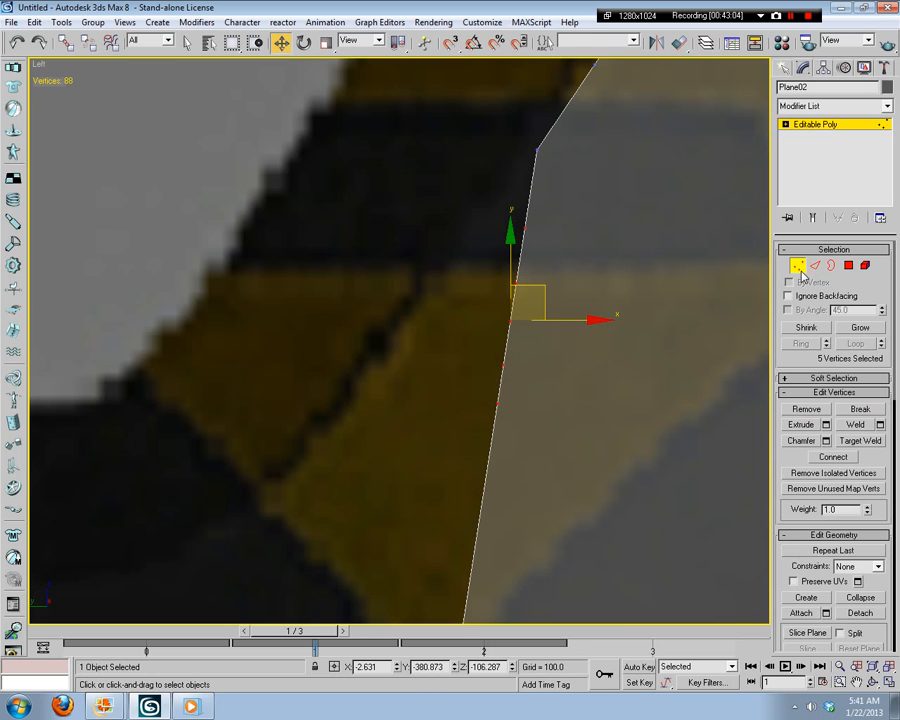
pyautogui.click(664, 285)
pyautogui.moveTo(664, 290); pyautogui.dragTo(564, 340, button='middle')
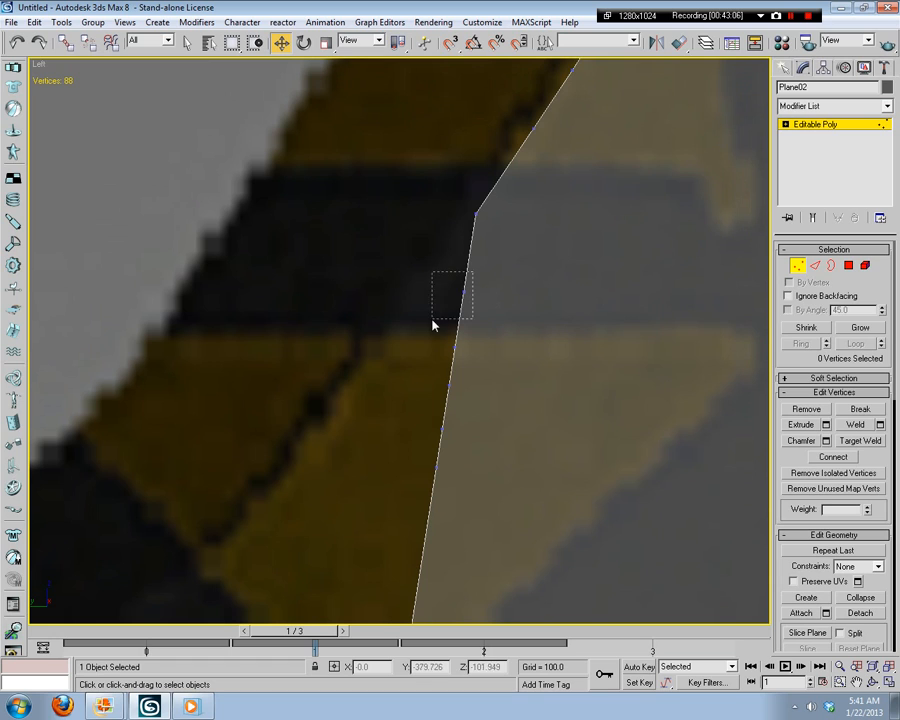
pyautogui.moveTo(432, 325); pyautogui.dragTo(432, 325)
pyautogui.moveTo(483, 267); pyautogui.dragTo(433, 276)
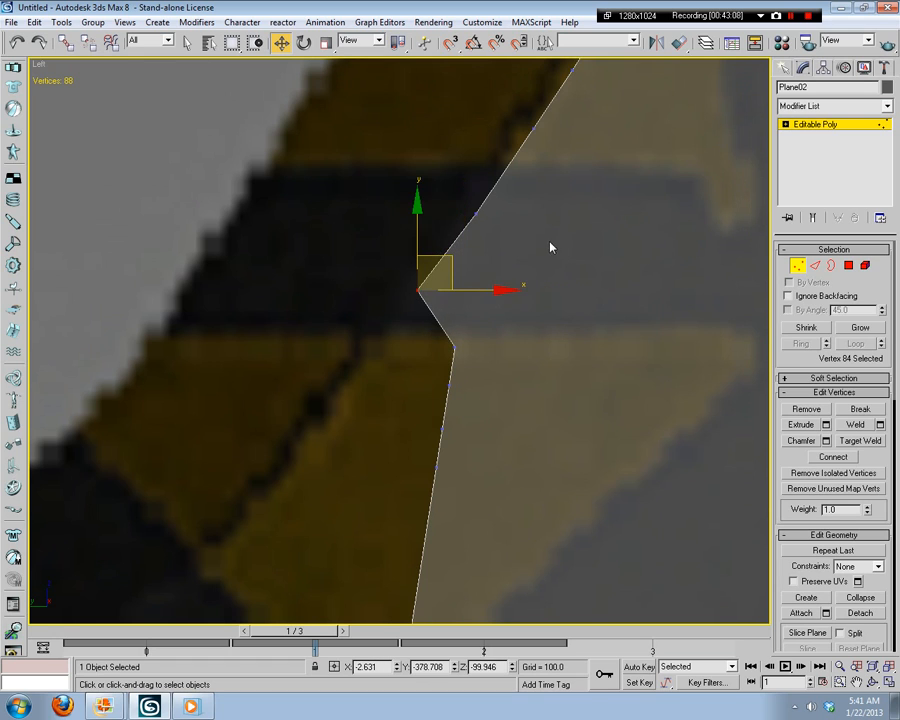
pyautogui.click(550, 247)
# Step: Examine the thumbhole frame's contour from the dark band up to its upper corners and back along the panel border
pyautogui.moveTo(550, 247); pyautogui.dragTo(693, 486, button='middle')
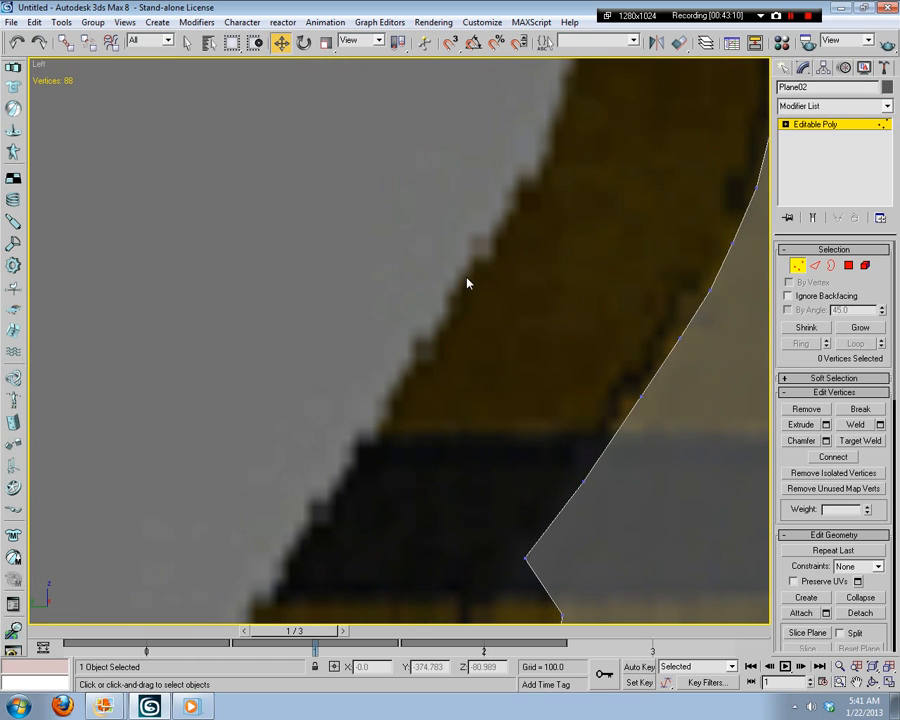
pyautogui.moveTo(597, 275); pyautogui.dragTo(494, 516, button='middle')
pyautogui.moveTo(604, 254)
pyautogui.mouseDown(button='middle')
pyautogui.moveTo(583, 297)
pyautogui.moveTo(536, 495)
pyautogui.mouseUp(button='middle')
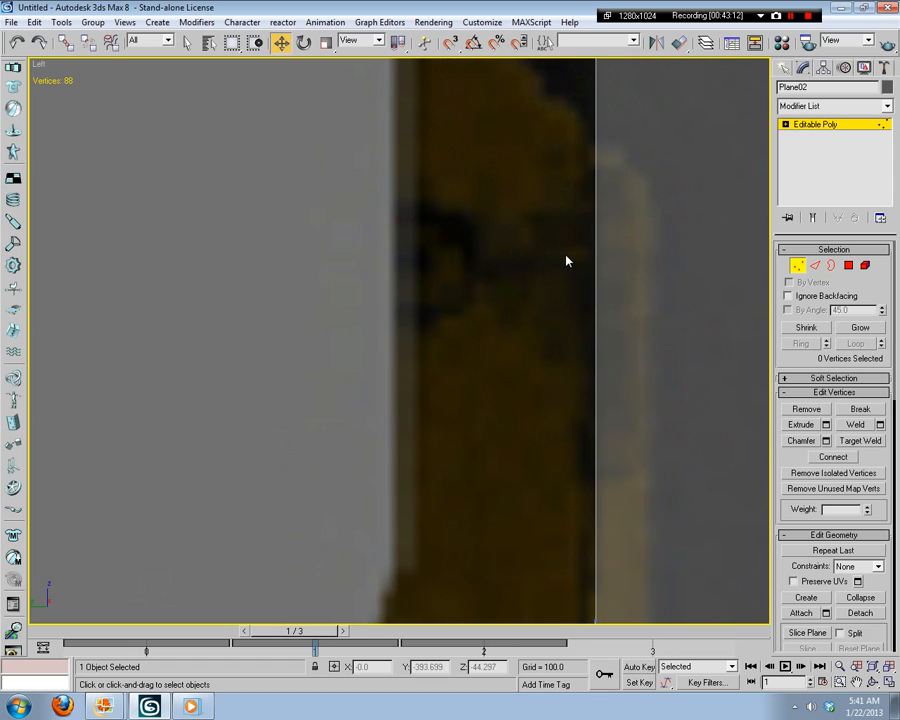
pyautogui.scroll(-5, 569, 422)
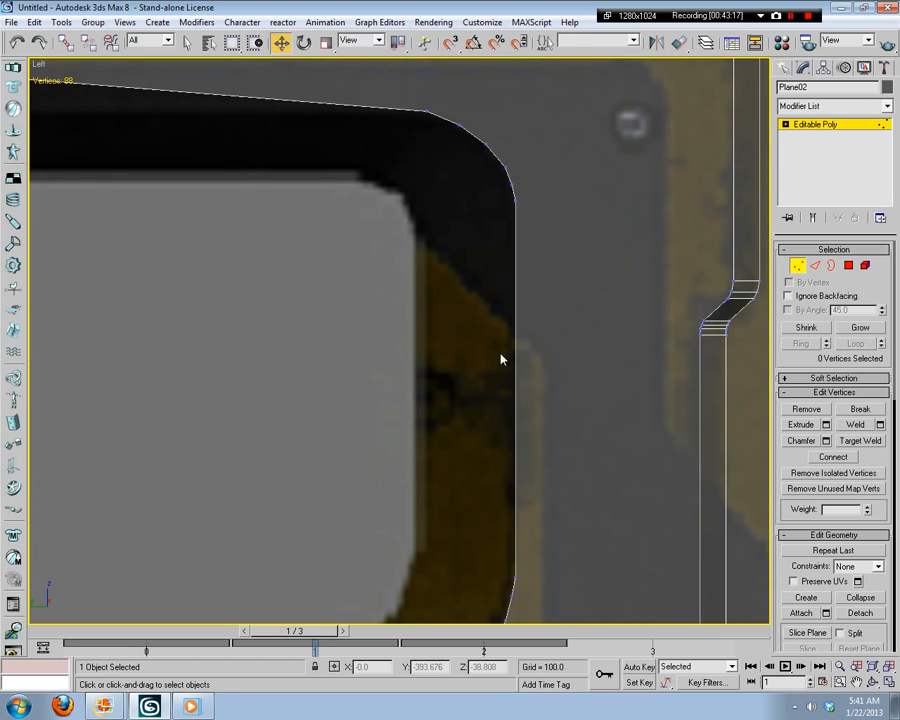
pyautogui.moveTo(107, 180); pyautogui.dragTo(513, 402, button='middle')
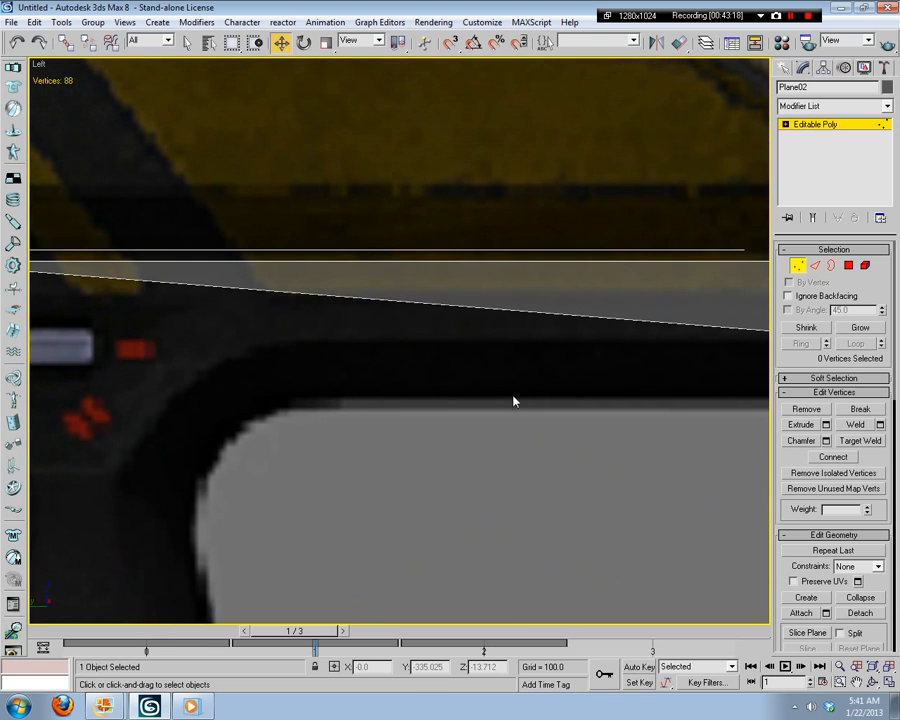
pyautogui.moveTo(650, 445); pyautogui.dragTo(541, 394, button='middle')
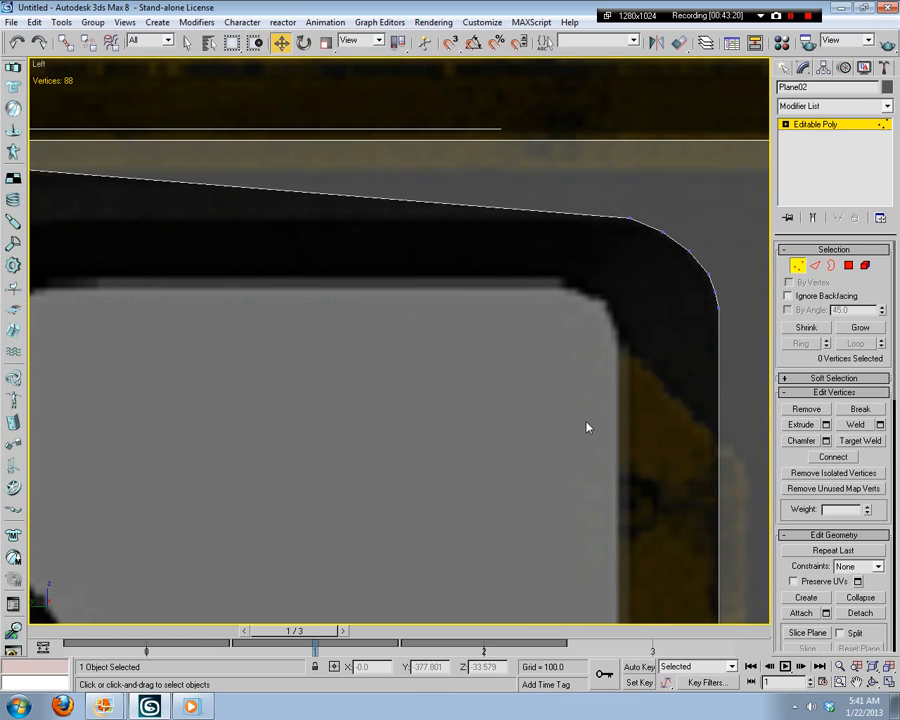
pyautogui.moveTo(587, 427); pyautogui.dragTo(433, 154, button='middle')
pyautogui.moveTo(530, 312); pyautogui.dragTo(522, 268, button='middle')
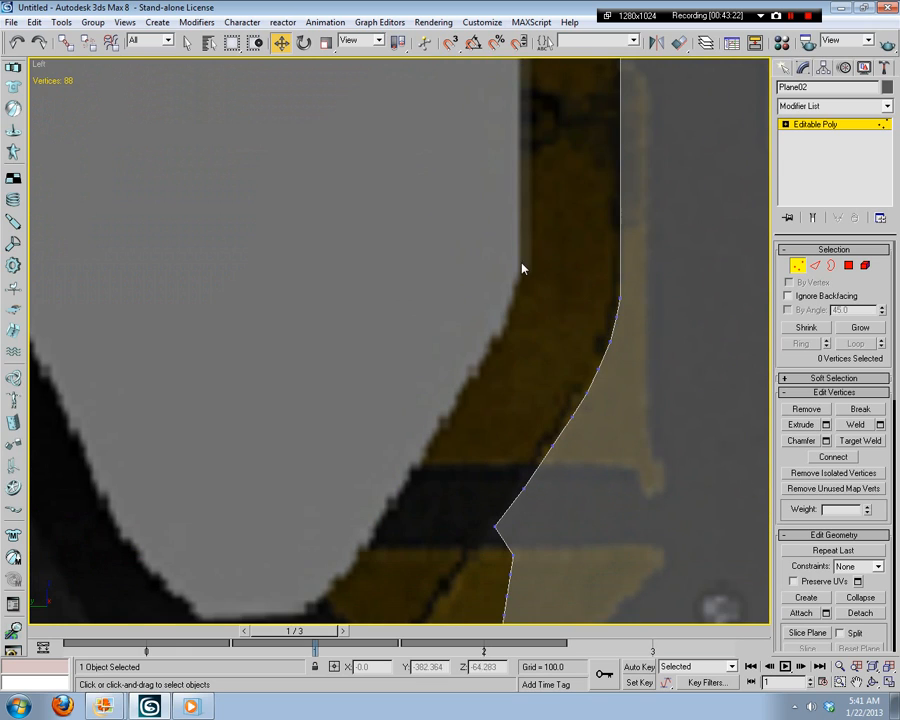
pyautogui.moveTo(478, 593); pyautogui.dragTo(507, 525, button='middle')
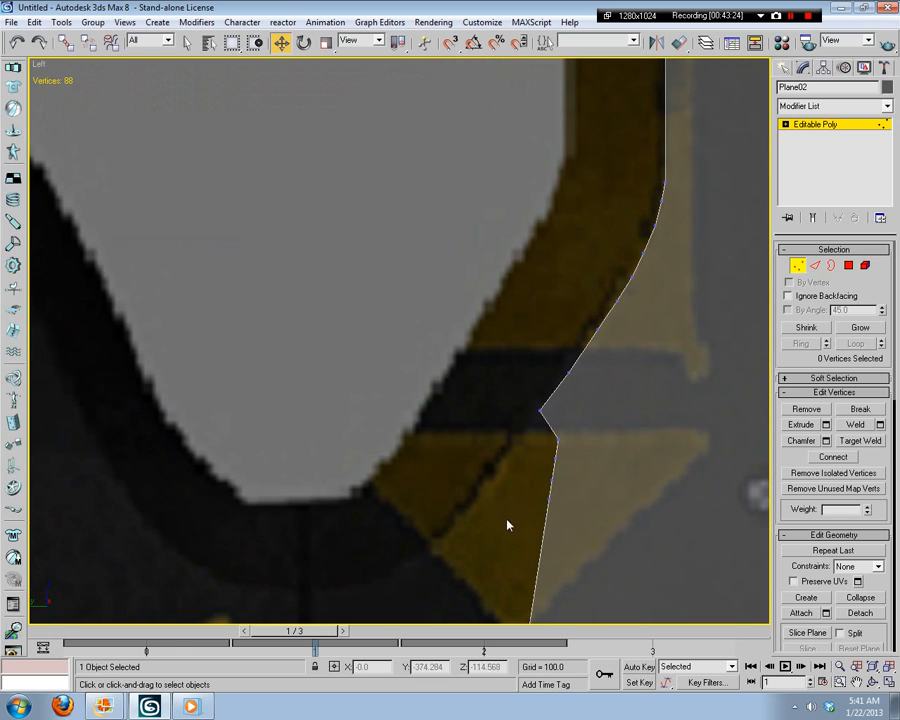
# Step: Move the next vertex below toward the thumbhole, onto the dark contour line just under the dark band
pyautogui.scroll(4, 568, 373)
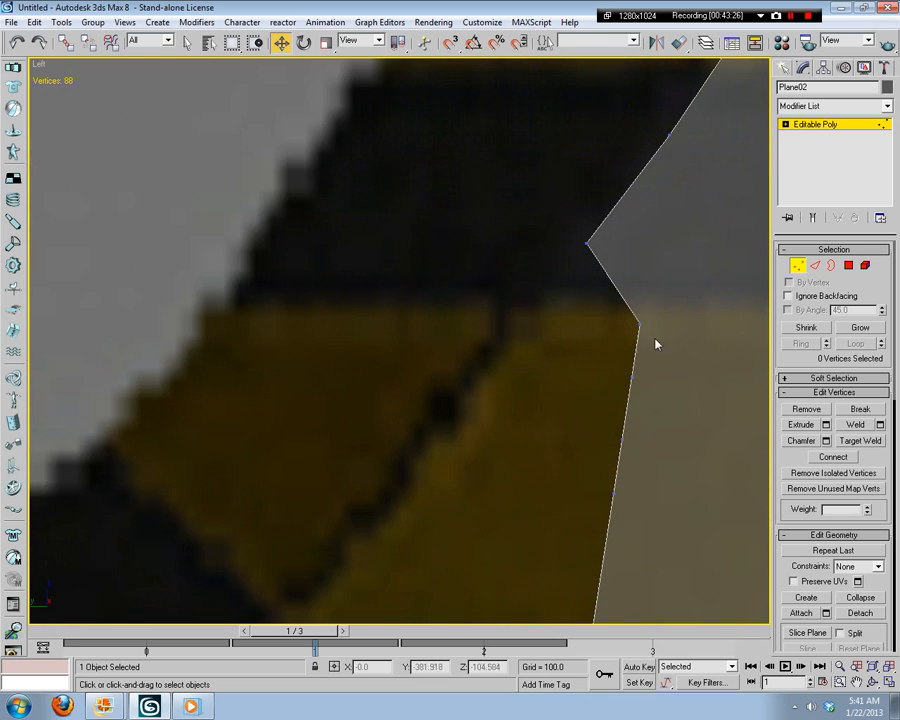
pyautogui.moveTo(597, 331); pyautogui.dragTo(597, 332)
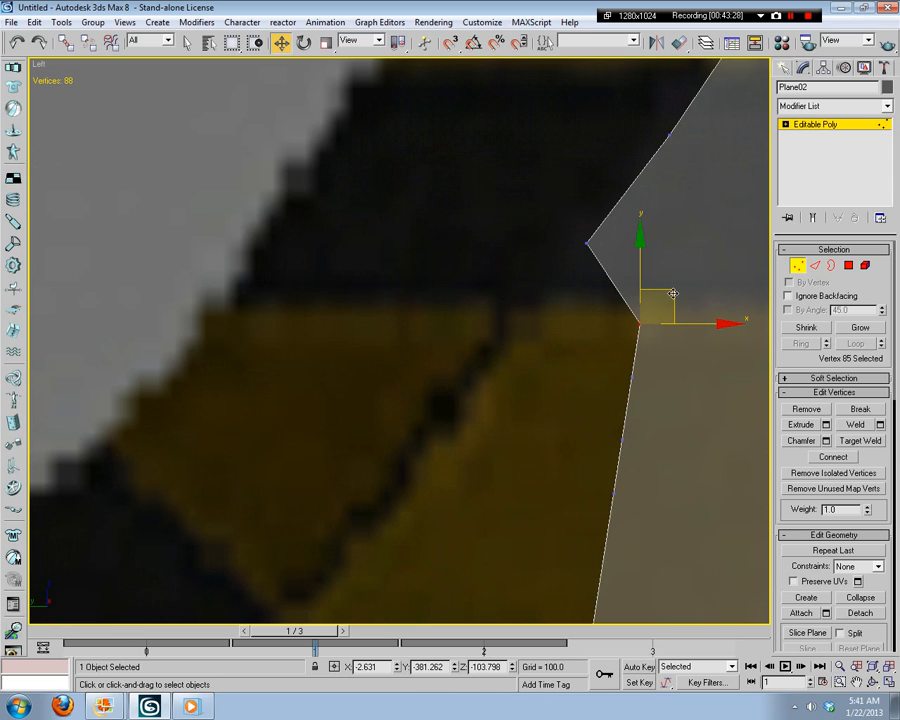
pyautogui.moveTo(673, 291)
pyautogui.mouseDown()
pyautogui.moveTo(555, 336)
pyautogui.moveTo(544, 328)
pyautogui.mouseUp()
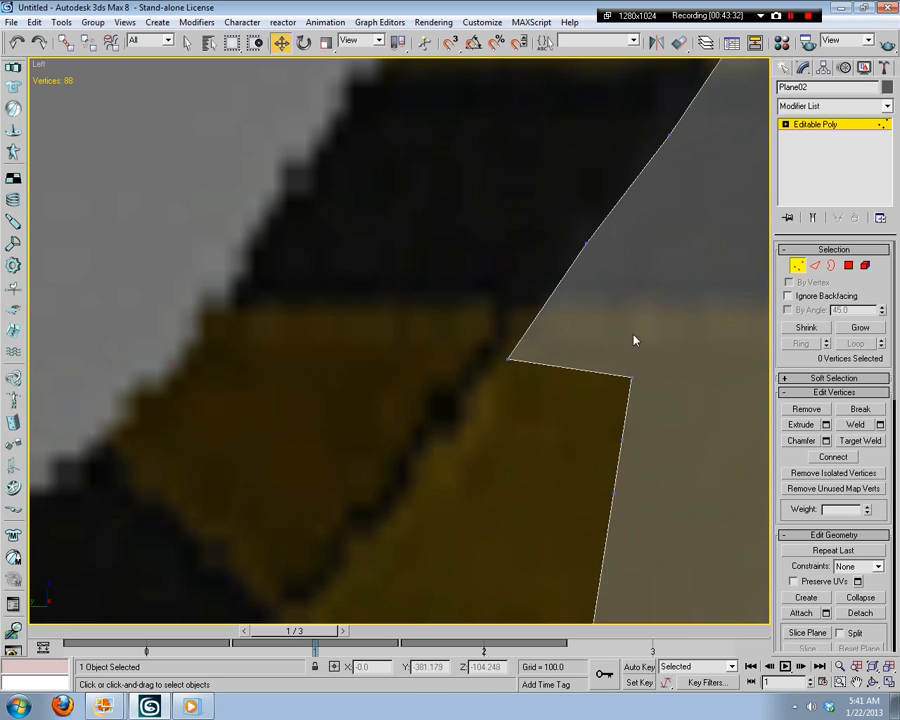
pyautogui.moveTo(534, 327); pyautogui.dragTo(538, 314)
pyautogui.click(623, 303)
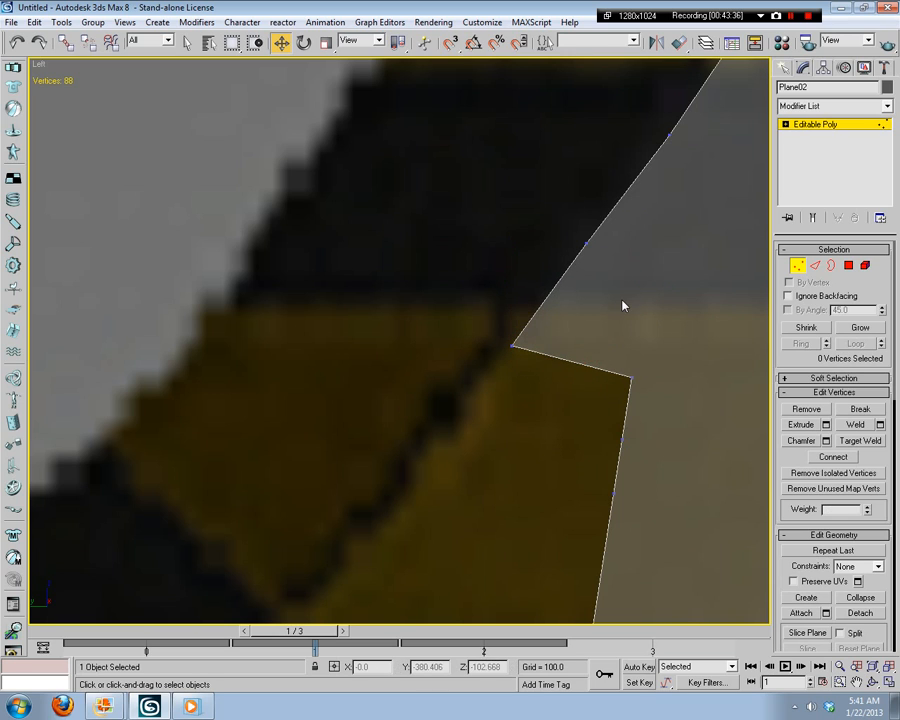
# Step: Move the remaining three inserted vertices down along the dark contour line through the yellow stripe
pyautogui.moveTo(673, 266); pyautogui.dragTo(624, 352, button='middle')
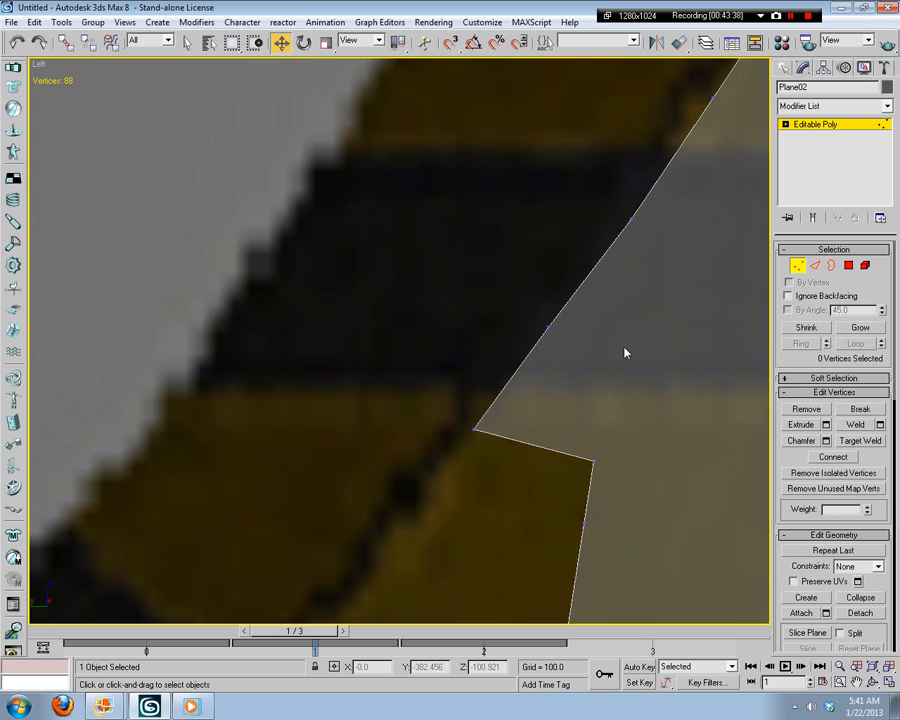
pyautogui.scroll(-3, 587, 420)
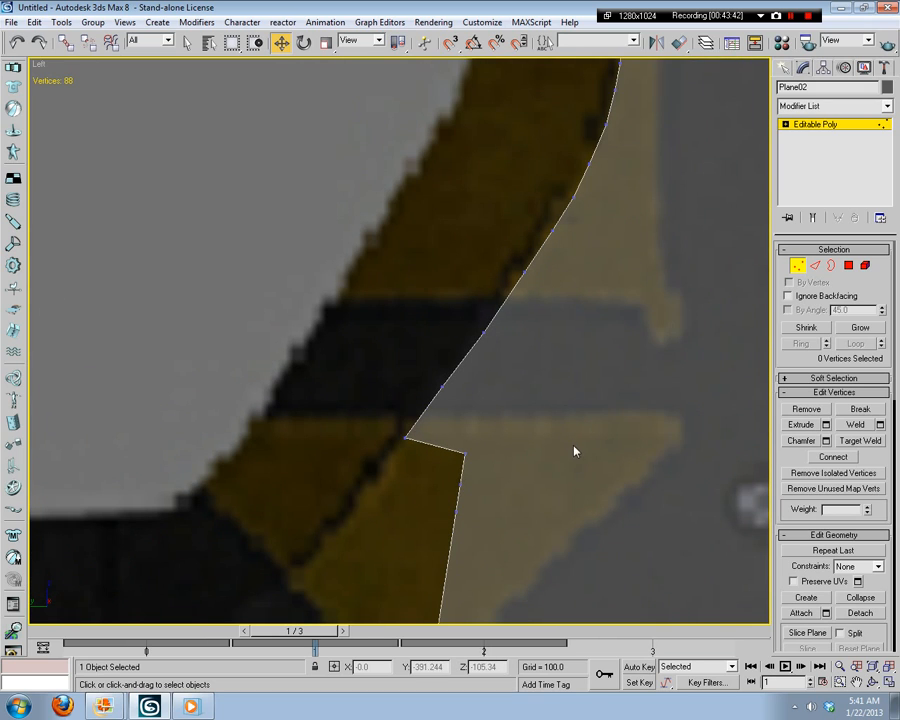
pyautogui.moveTo(575, 449); pyautogui.dragTo(571, 314, button='middle')
pyautogui.scroll(3, 506, 328)
pyautogui.click(571, 272)
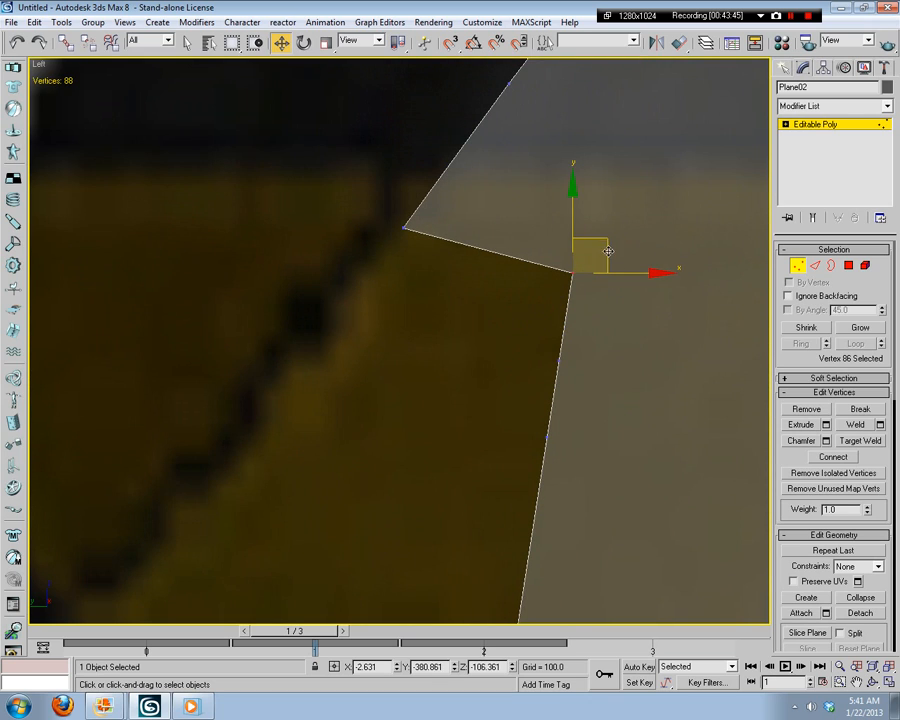
pyautogui.moveTo(604, 245); pyautogui.dragTo(348, 323)
pyautogui.click(559, 361)
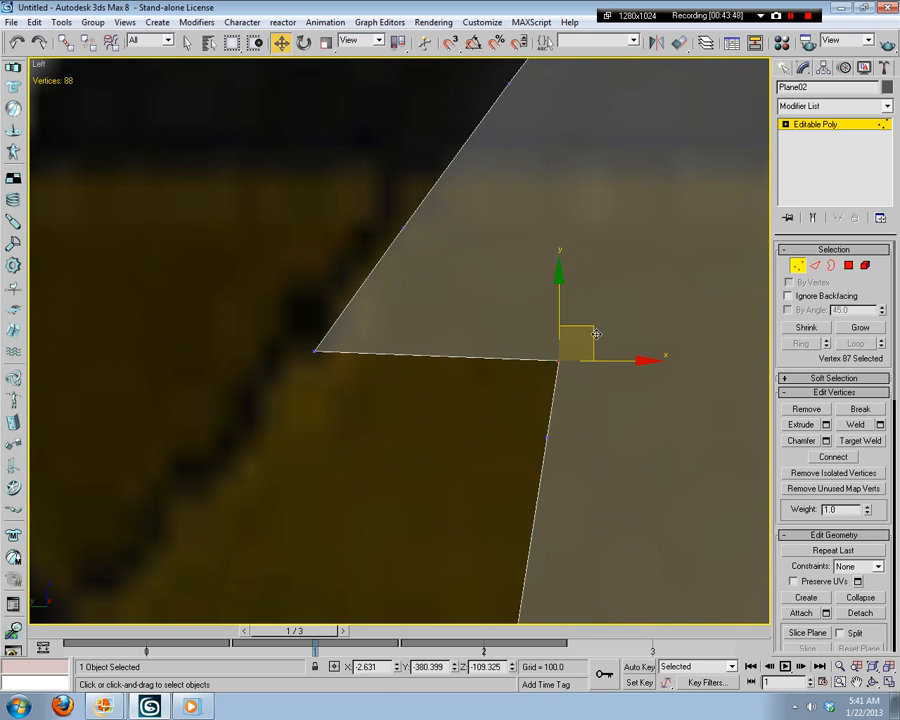
pyautogui.moveTo(596, 333); pyautogui.dragTo(262, 438)
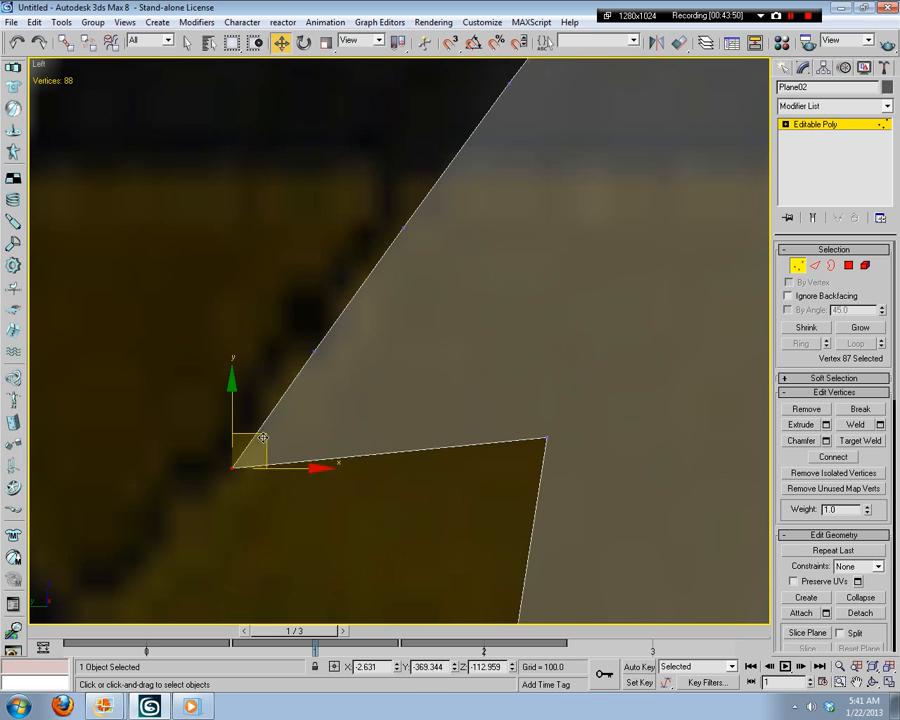
pyautogui.click(547, 437)
pyautogui.moveTo(584, 404); pyautogui.dragTo(205, 506)
pyautogui.click(272, 585)
# Step: Insert six vertices on the long border edge below the last shaped vertex
pyautogui.moveTo(285, 608); pyautogui.dragTo(676, 341, button='middle')
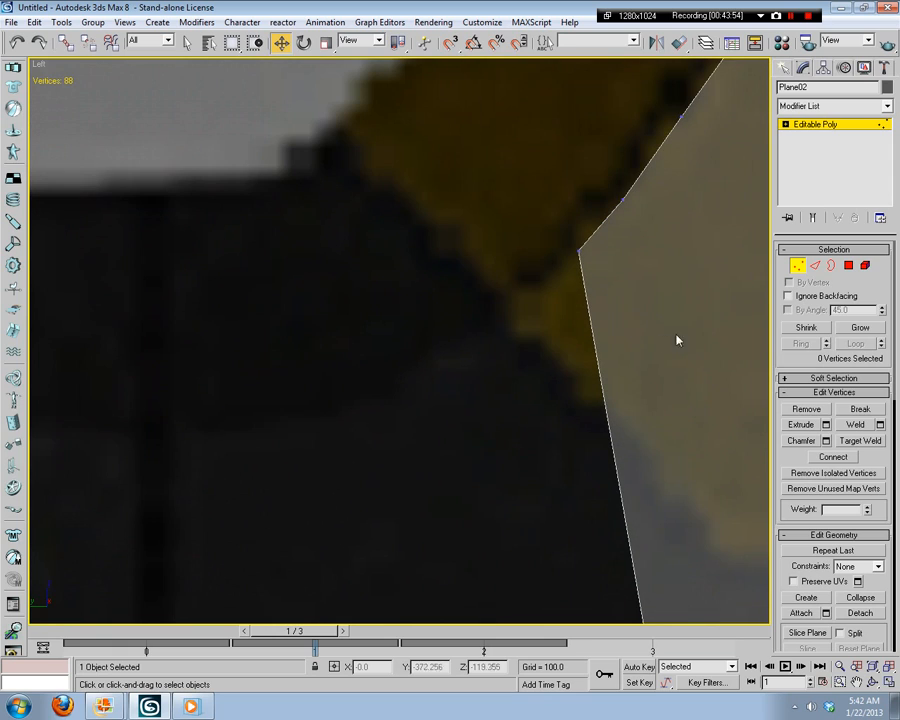
pyautogui.click(815, 265)
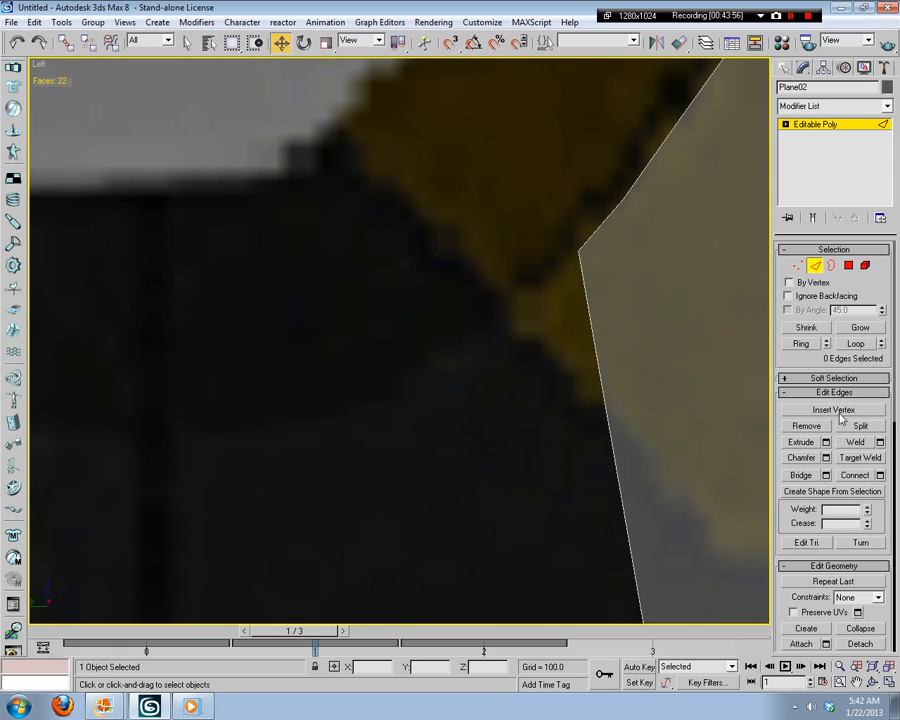
pyautogui.click(834, 410)
pyautogui.click(586, 290)
pyautogui.click(594, 342)
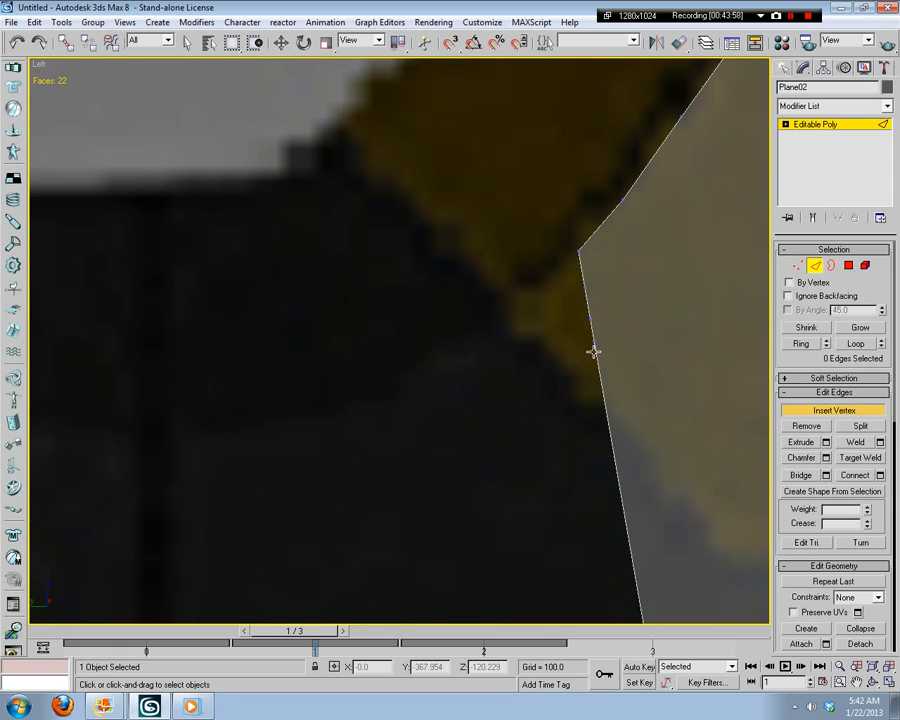
pyautogui.click(602, 389)
pyautogui.click(606, 411)
pyautogui.click(797, 265)
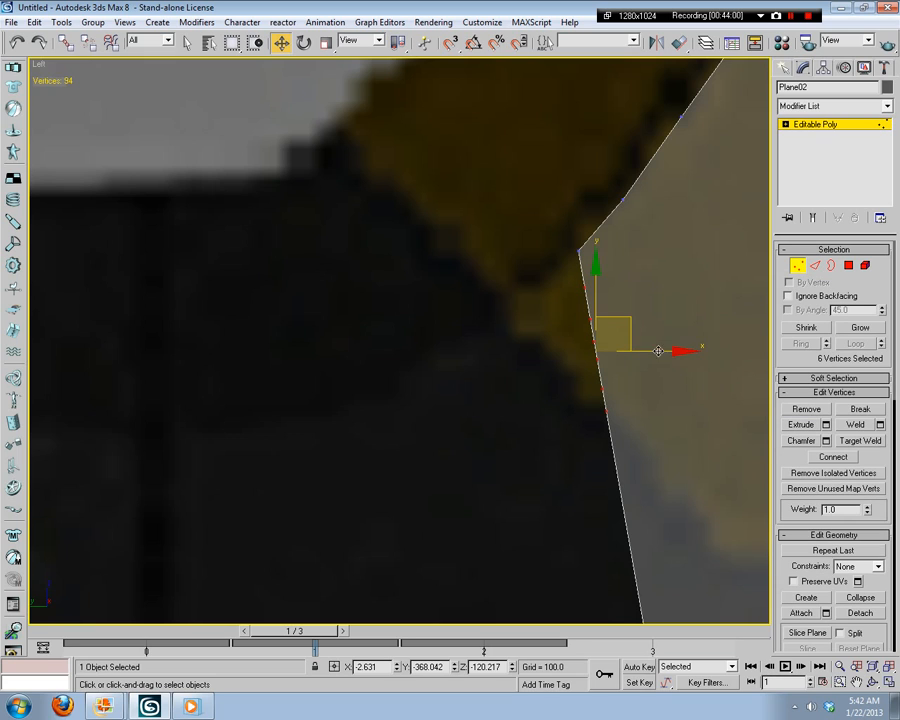
# Step: Move the upper two of the six new vertices past the yellow stripe's corner onto the frame's lower contour
pyautogui.click(679, 306)
pyautogui.click(585, 289)
pyautogui.moveTo(602, 255); pyautogui.dragTo(530, 281)
pyautogui.click(591, 312)
pyautogui.click(591, 318)
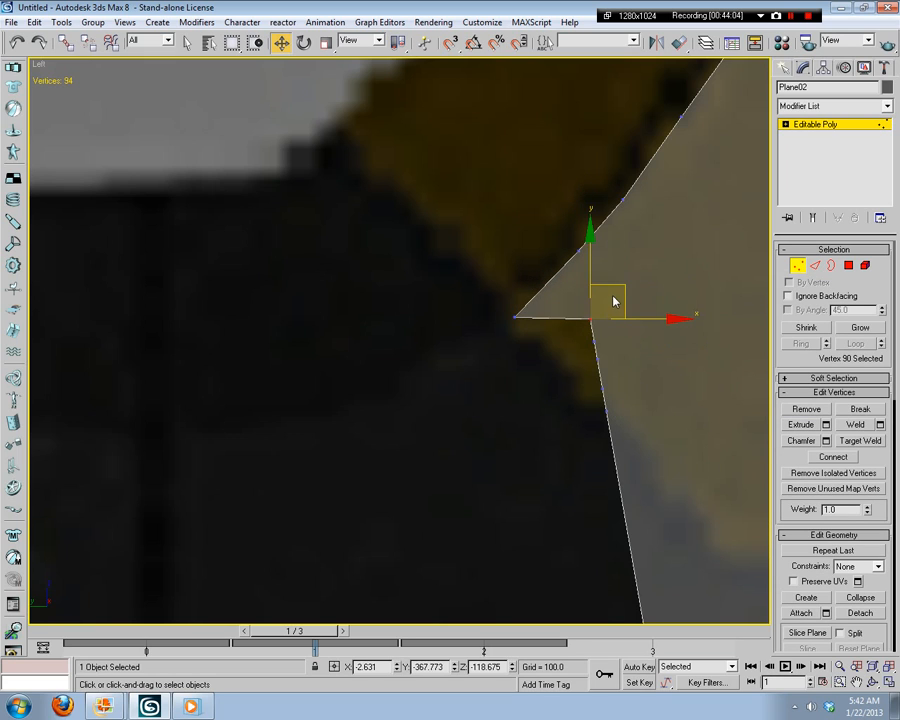
pyautogui.moveTo(608, 290); pyautogui.dragTo(456, 334)
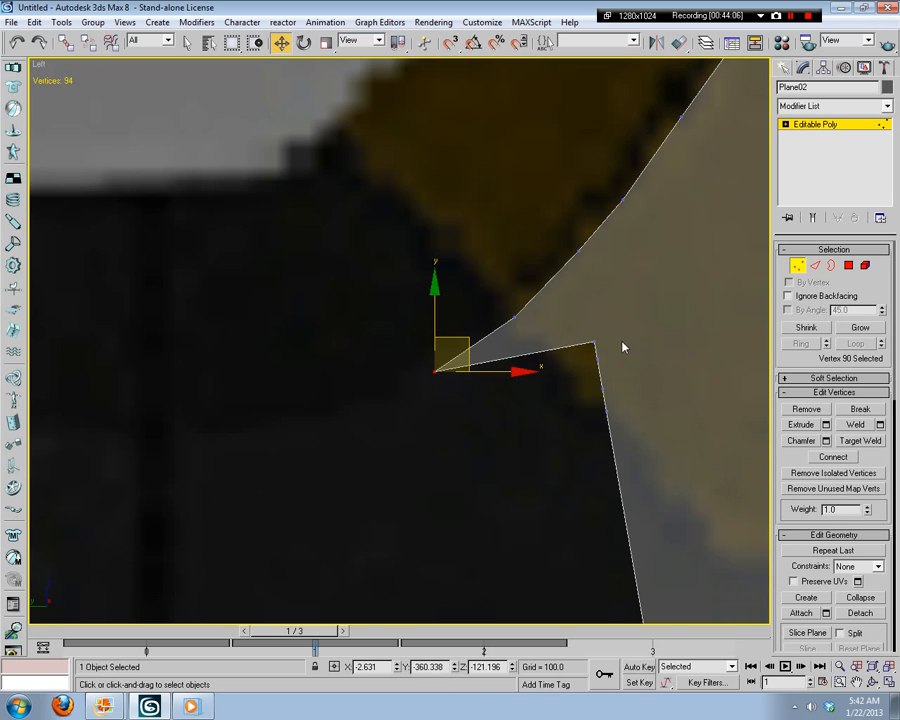
# Step: Move the third and fourth new vertices along the frame's lower curve and bring the lowest two over together beneath them
pyautogui.click(641, 363)
pyautogui.moveTo(585, 353); pyautogui.dragTo(341, 376)
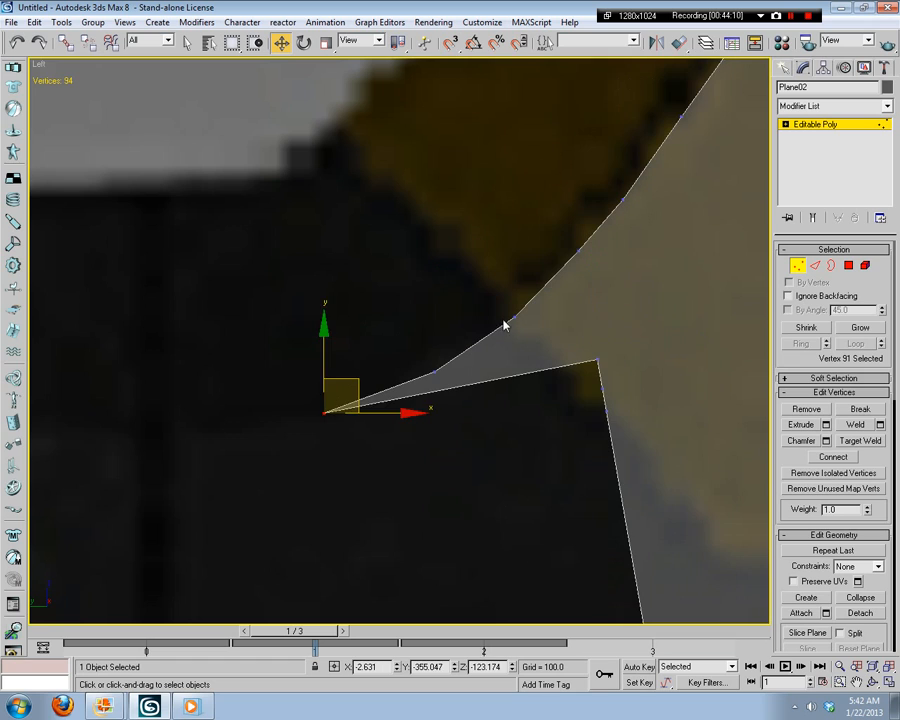
pyautogui.click(627, 346)
pyautogui.moveTo(627, 346); pyautogui.dragTo(249, 404)
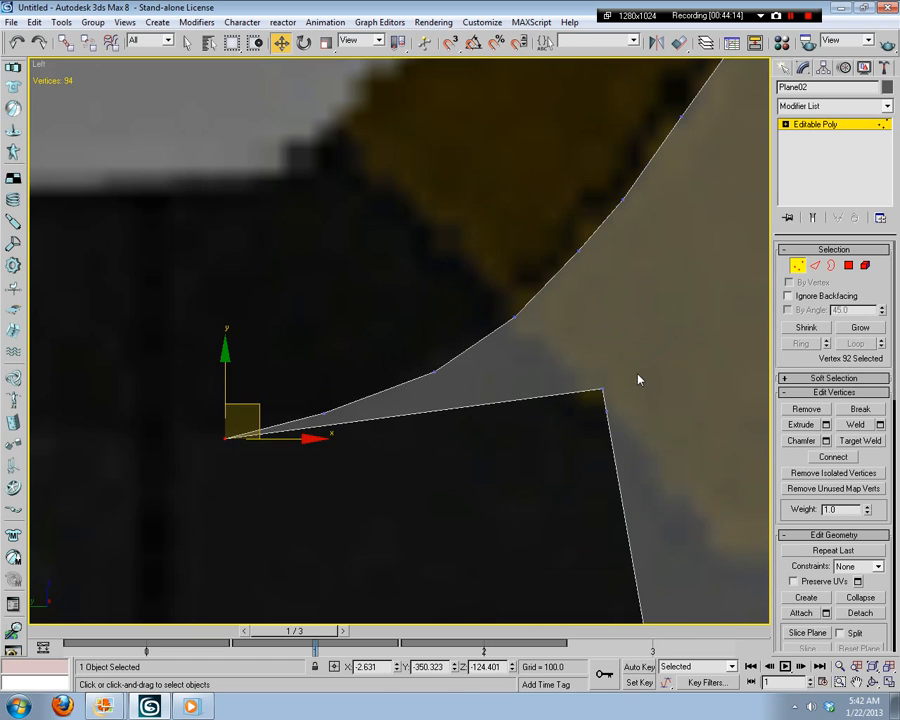
pyautogui.moveTo(637, 374); pyautogui.dragTo(253, 484)
pyautogui.click(394, 498)
pyautogui.moveTo(412, 489); pyautogui.dragTo(661, 334, button='middle')
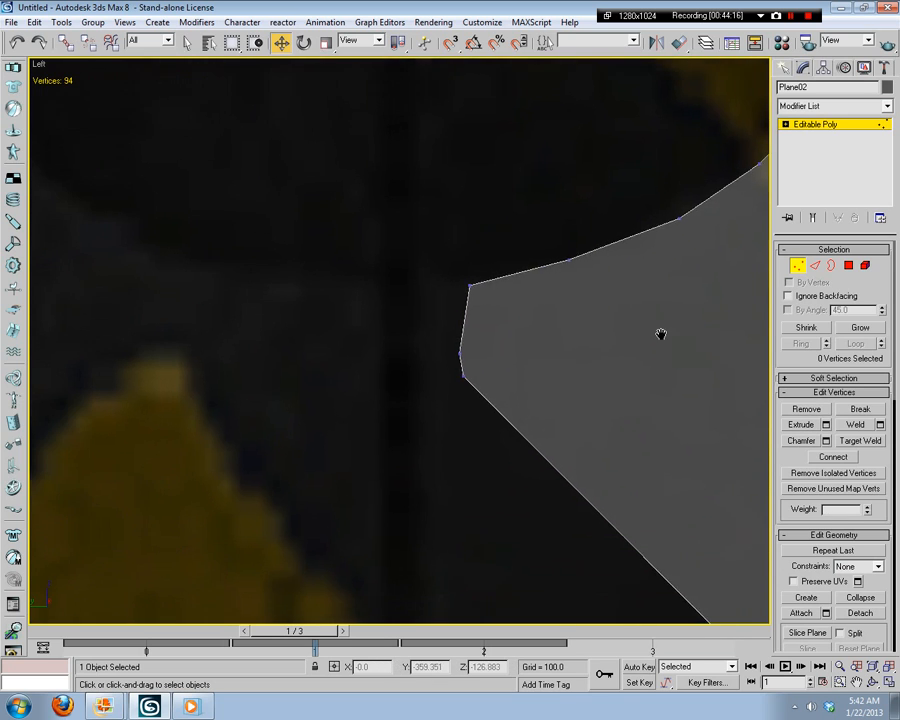
# Step: Move the last two new vertices across the vertical seam below the thumbhole to continue the frame's bottom curve
pyautogui.scroll(-5, 585, 352)
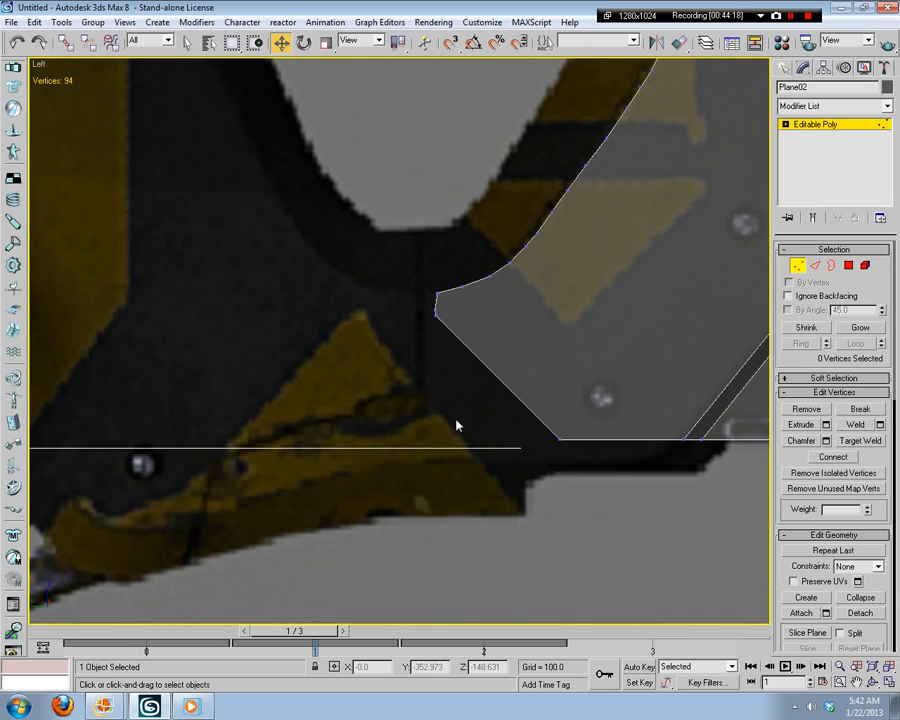
pyautogui.moveTo(480, 429); pyautogui.dragTo(531, 416, button='middle')
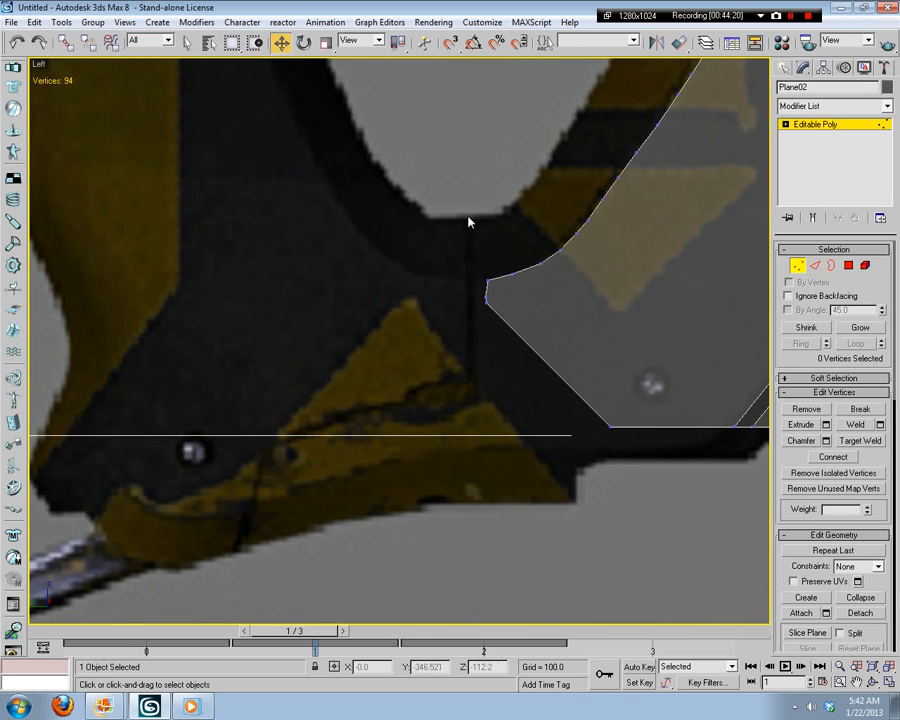
pyautogui.scroll(-2, 355, 407)
pyautogui.scroll(6, 490, 370)
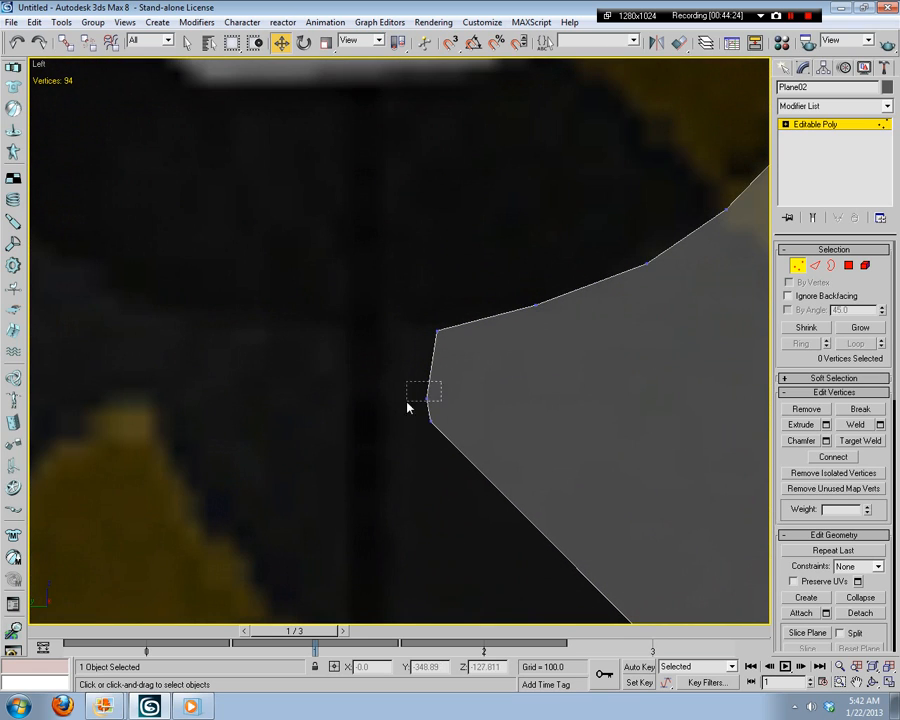
pyautogui.moveTo(407, 402); pyautogui.dragTo(407, 403)
pyautogui.moveTo(442, 364); pyautogui.dragTo(370, 300)
pyautogui.click(430, 419)
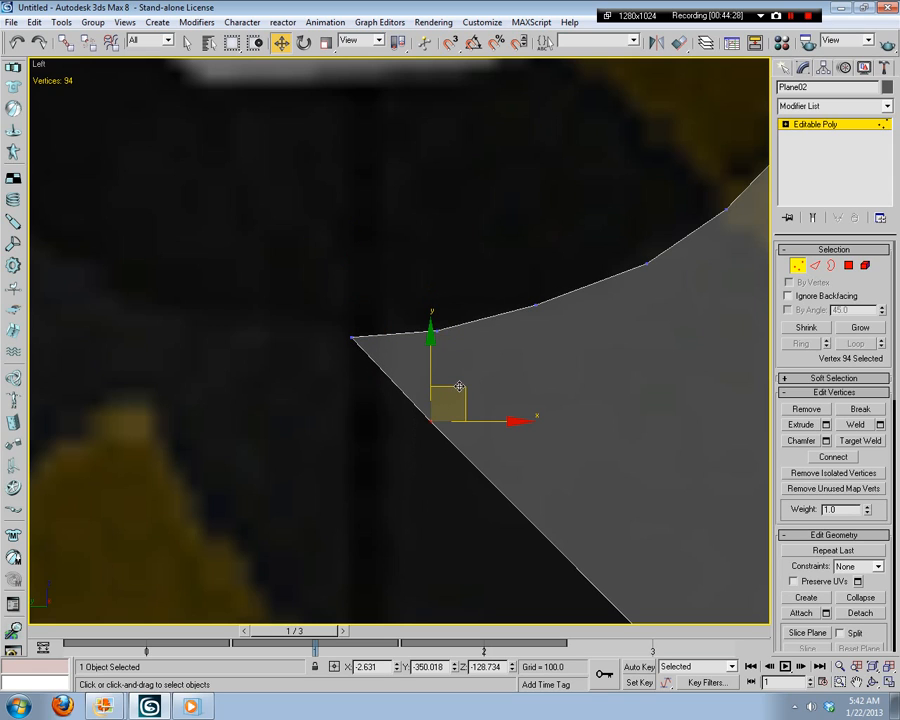
pyautogui.moveTo(459, 386); pyautogui.dragTo(268, 296)
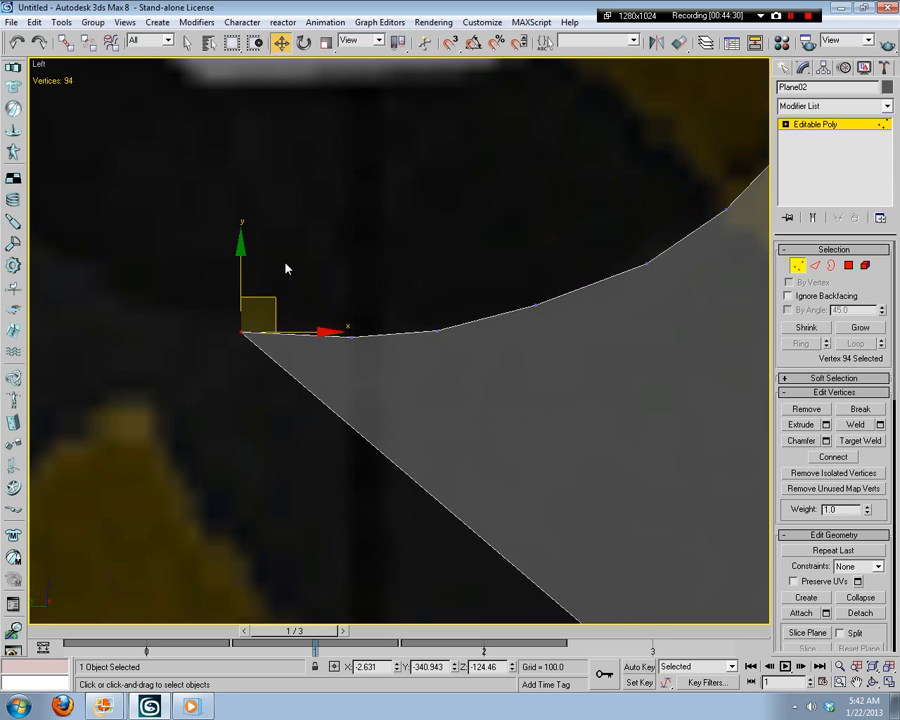
pyautogui.click(286, 268)
pyautogui.moveTo(674, 197); pyautogui.dragTo(609, 266, button='middle')
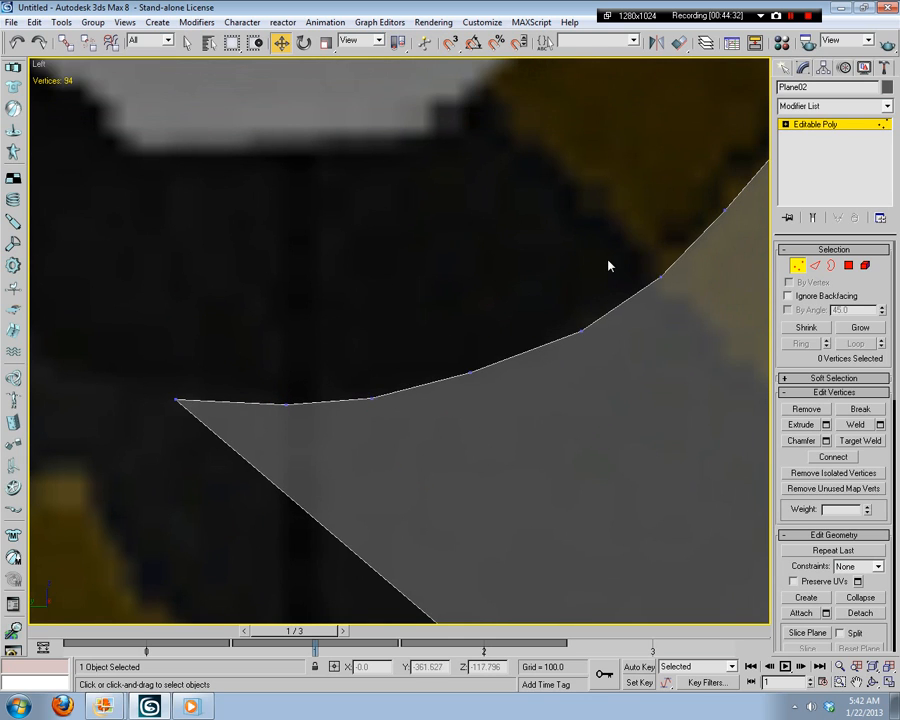
pyautogui.scroll(-3, 652, 306)
pyautogui.scroll(3, 613, 392)
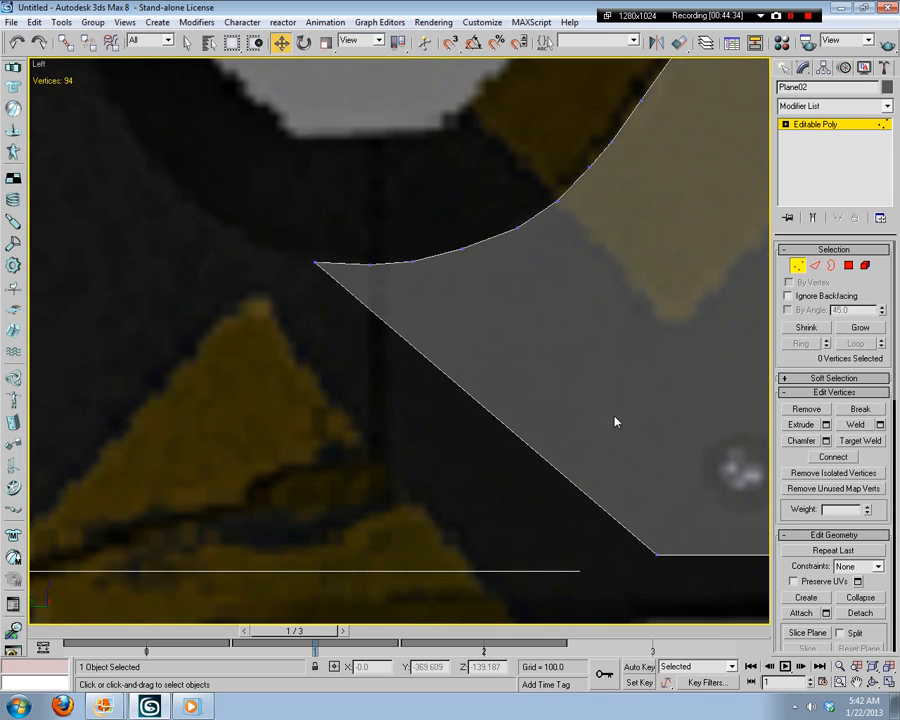
# Step: Switch to the reference picture H4_dmr_trans.png and examine the rifle's lower edge beneath the thumbhole and grip
pyautogui.moveTo(619, 375); pyautogui.dragTo(438, 138, button='middle')
pyautogui.moveTo(666, 367); pyautogui.dragTo(606, 382, button='middle')
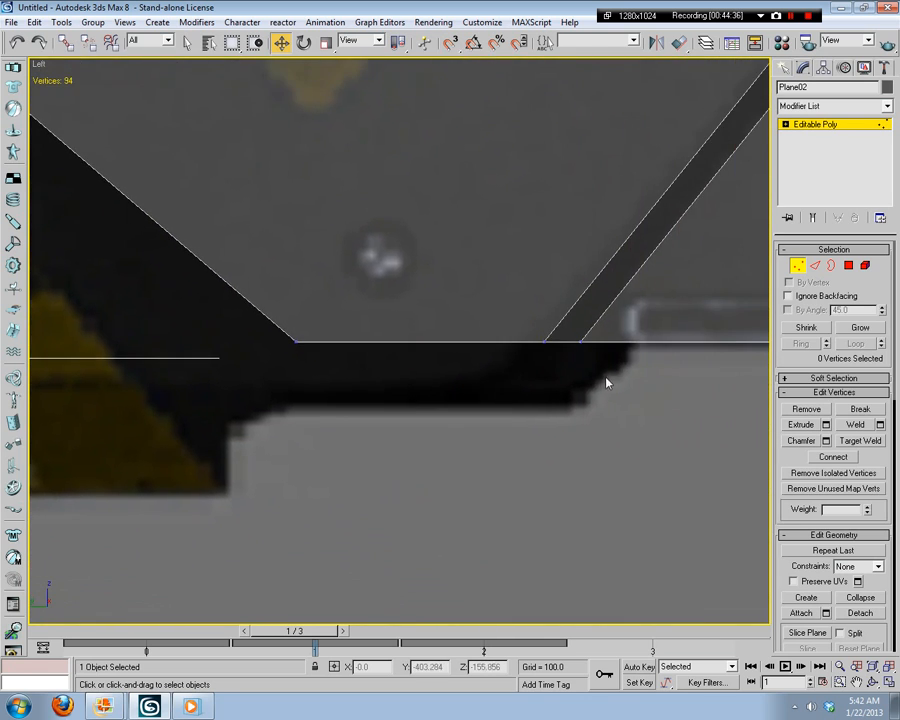
pyautogui.moveTo(532, 428); pyautogui.dragTo(617, 441, button='middle')
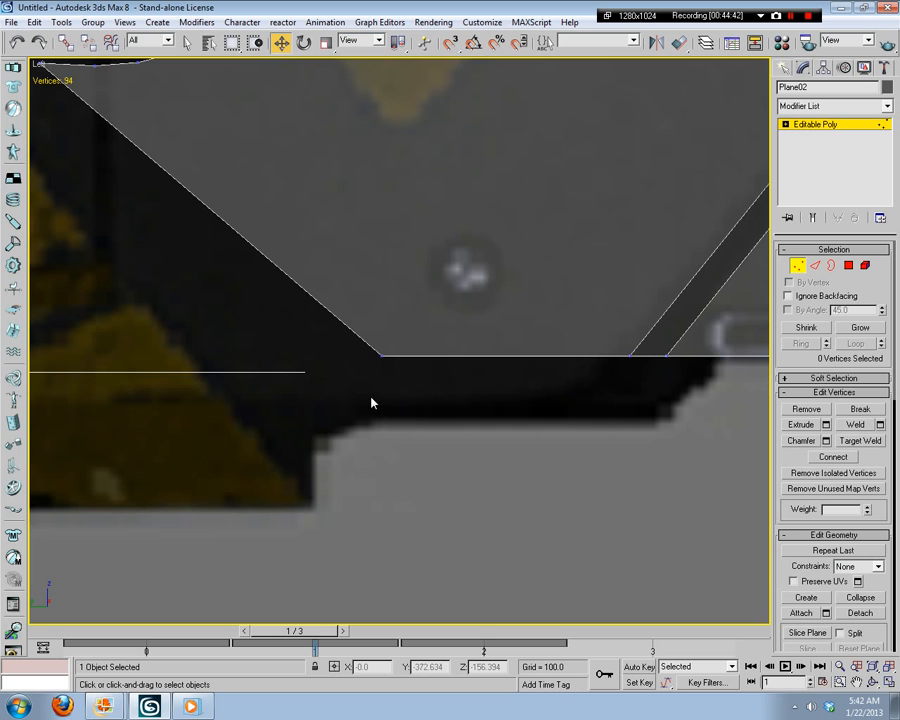
pyautogui.moveTo(103, 706)
pyautogui.click(120, 651)
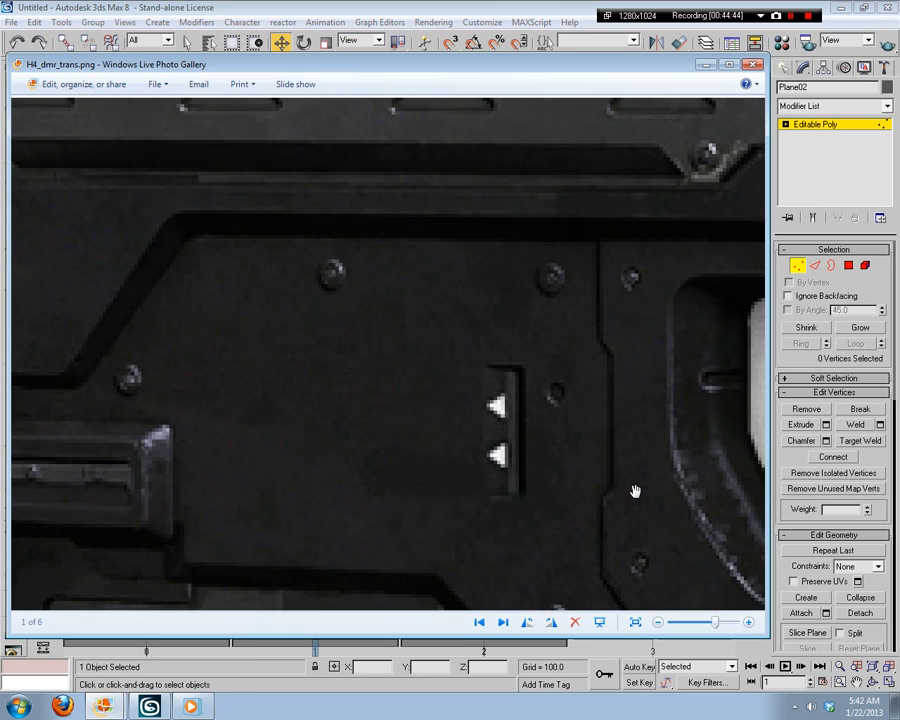
pyautogui.scroll(-6, 585, 455)
pyautogui.scroll(4, 526, 513)
pyautogui.moveTo(452, 532); pyautogui.dragTo(550, 469)
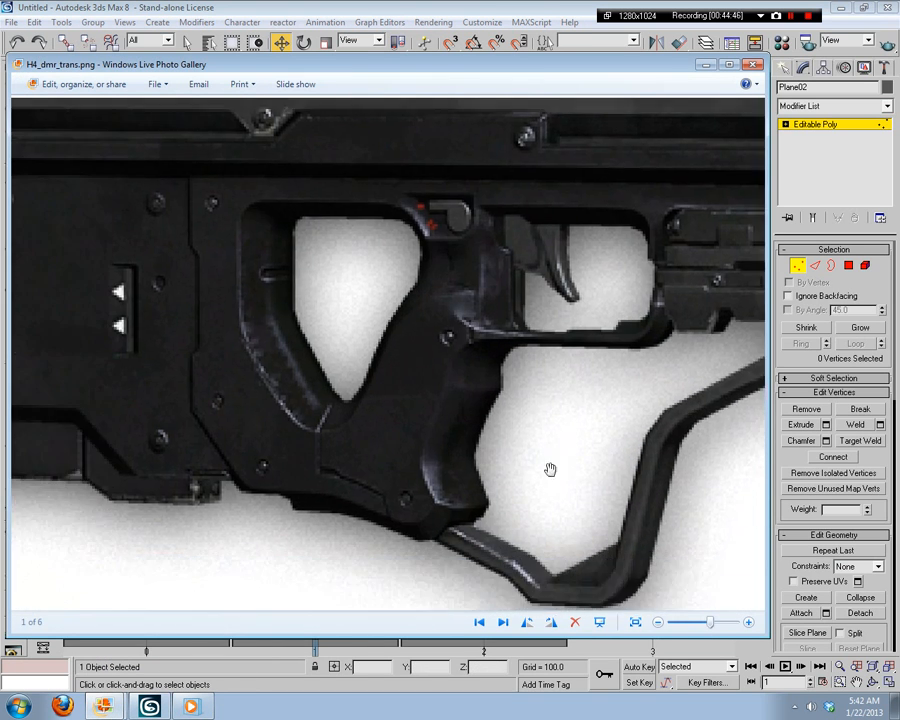
pyautogui.scroll(4, 540, 466)
pyautogui.moveTo(340, 490); pyautogui.dragTo(631, 358)
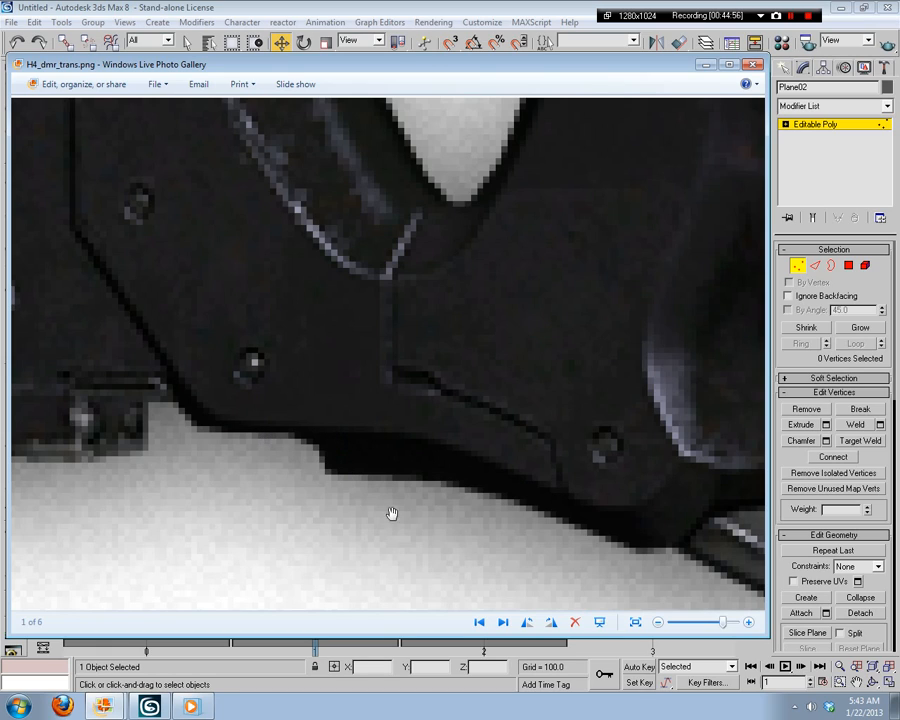
pyautogui.hotkey('alt', 'Tab')
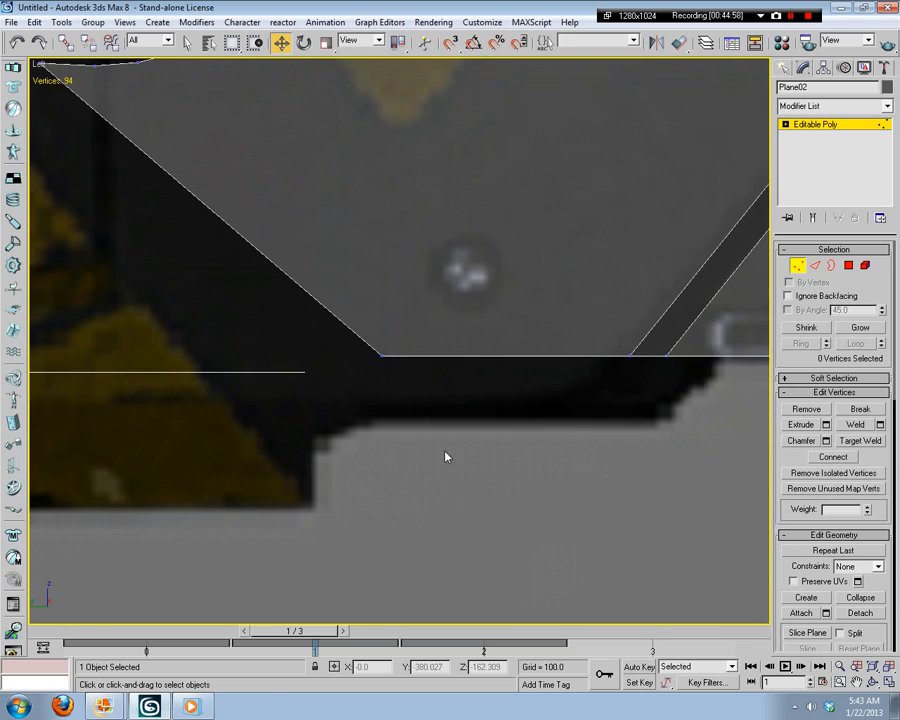
# Step: Insert a vertex on the panel's bottom edge beside the diagonal strip and move it down into the dark lower band
pyautogui.moveTo(498, 452); pyautogui.dragTo(504, 486, button='middle')
pyautogui.scroll(2, 590, 456)
pyautogui.moveTo(664, 452); pyautogui.dragTo(192, 308, button='middle')
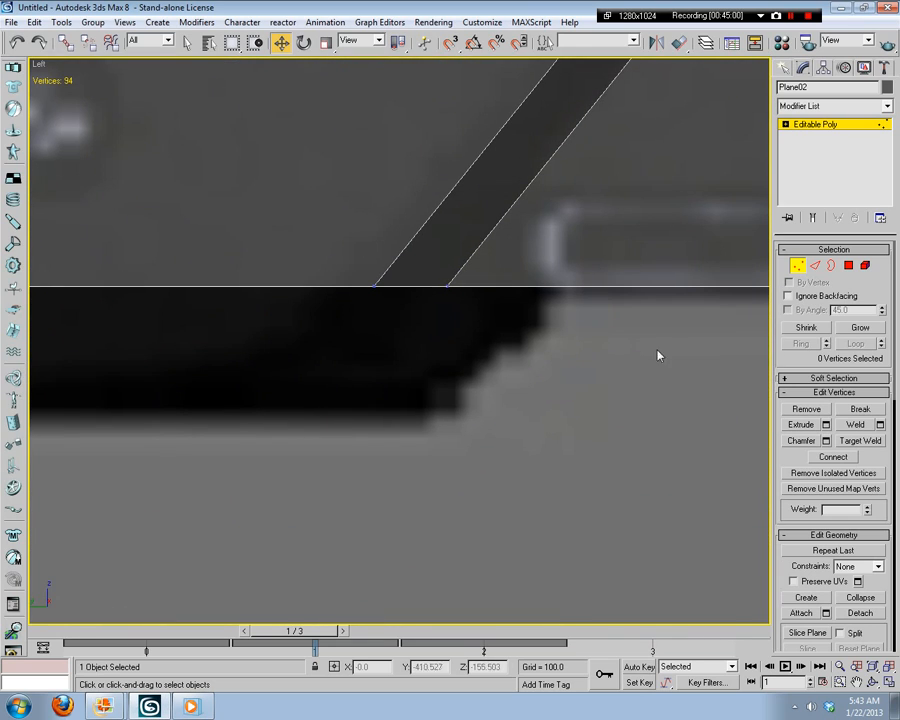
pyautogui.click(815, 265)
pyautogui.click(849, 411)
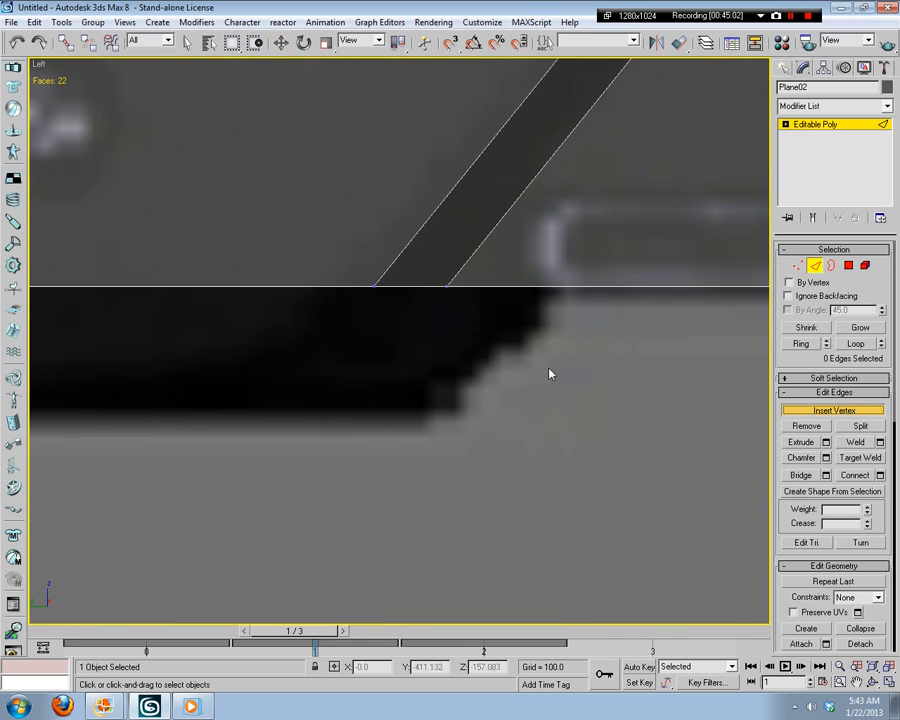
pyautogui.click(291, 286)
pyautogui.click(797, 266)
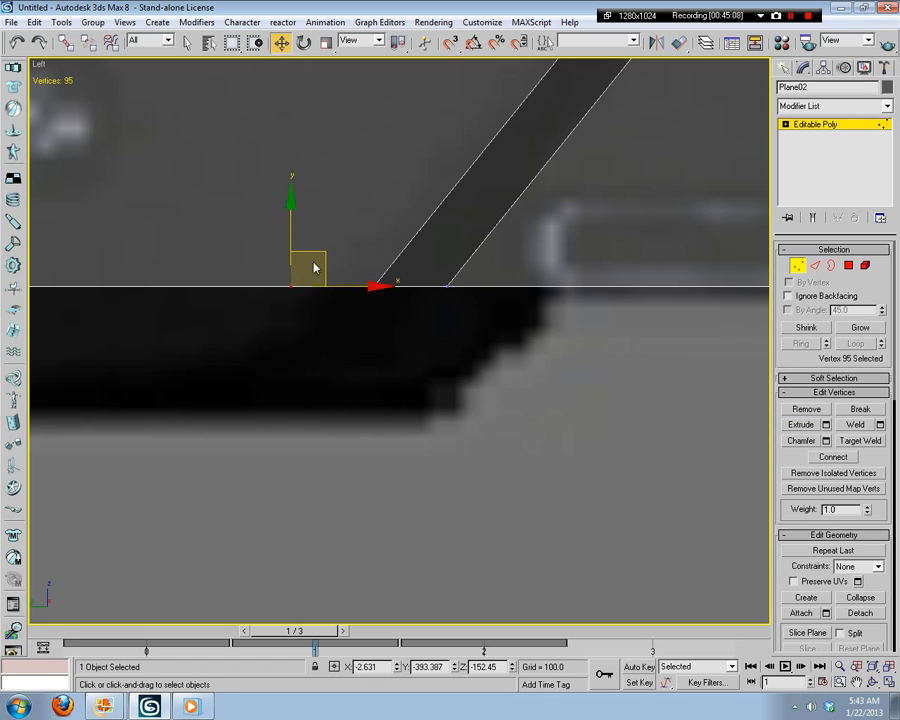
pyautogui.moveTo(313, 267); pyautogui.dragTo(280, 314)
pyautogui.click(368, 395)
# Step: Insert three vertices on the long bottom edge close to the lowered vertex, on the side away from the diagonal strip
pyautogui.moveTo(372, 397); pyautogui.dragTo(555, 422, button='middle')
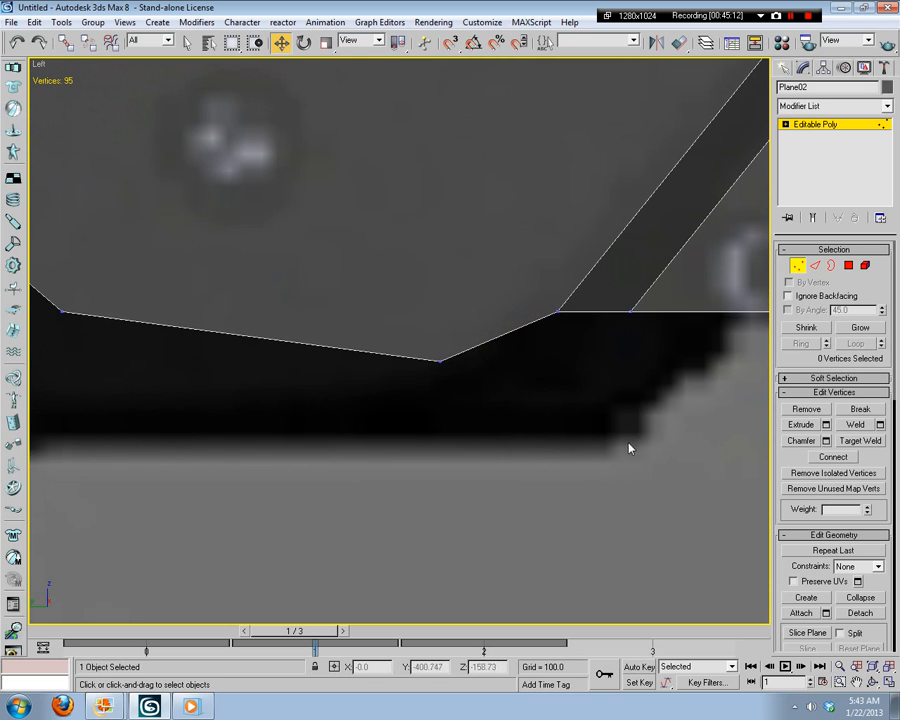
pyautogui.click(814, 266)
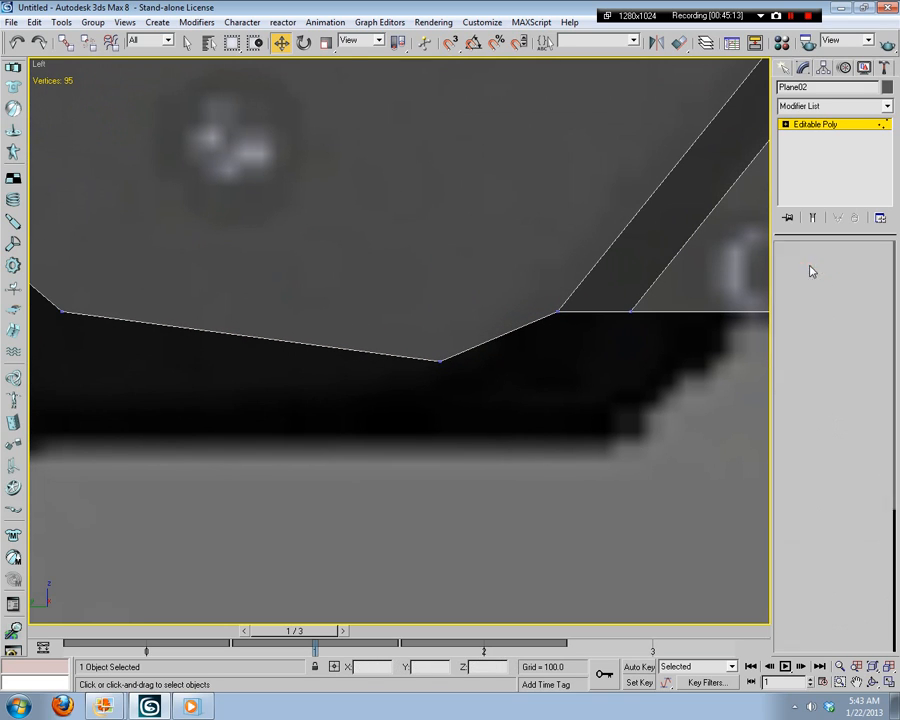
pyautogui.click(407, 358)
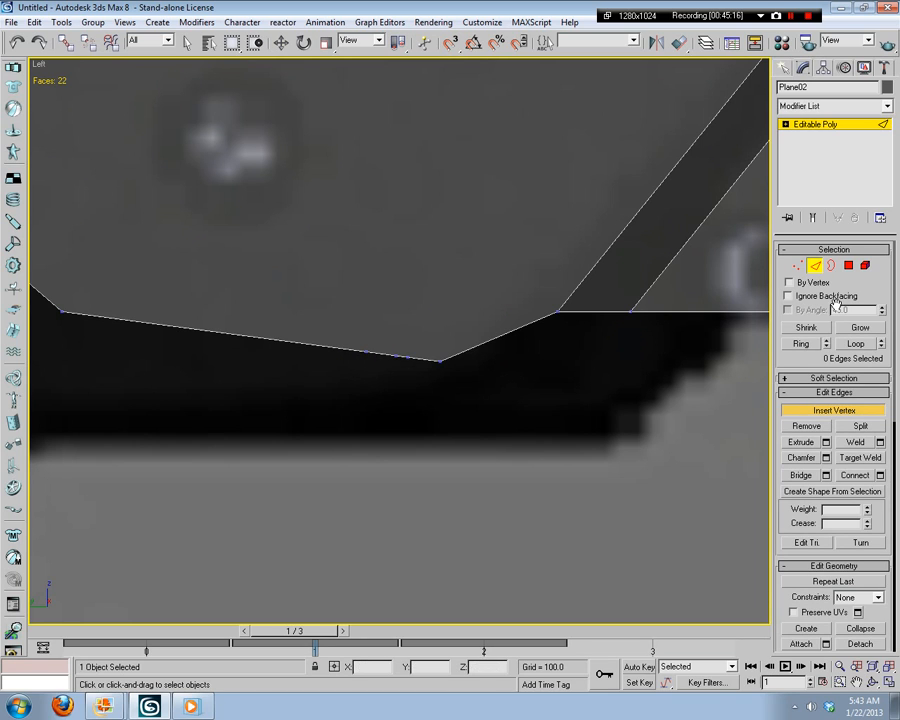
pyautogui.click(797, 268)
pyautogui.scroll(3, 580, 442)
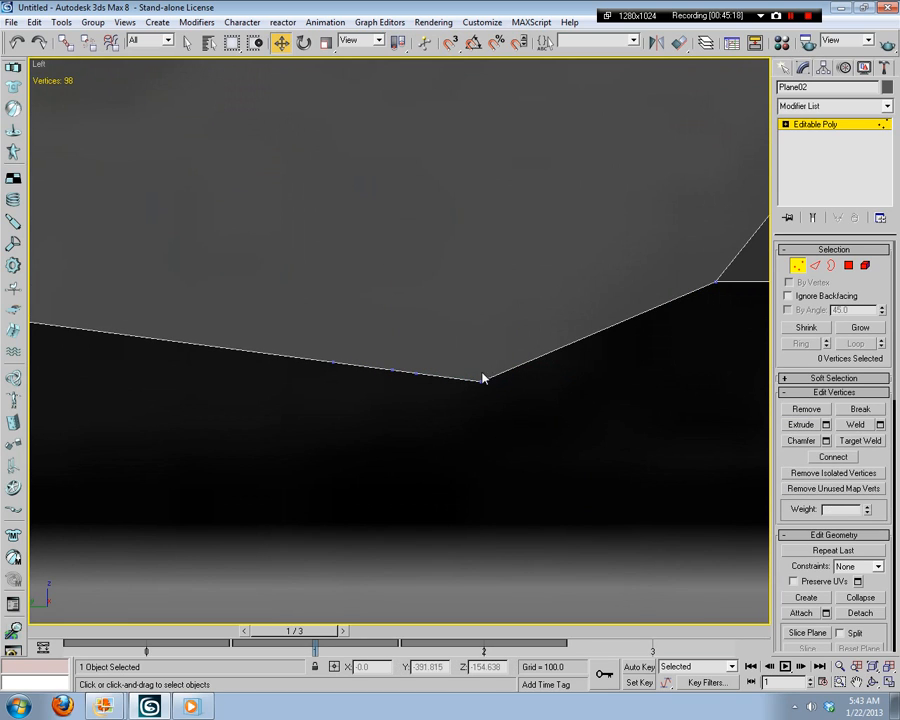
pyautogui.press(']')
pyautogui.press(']')
pyautogui.press('[')
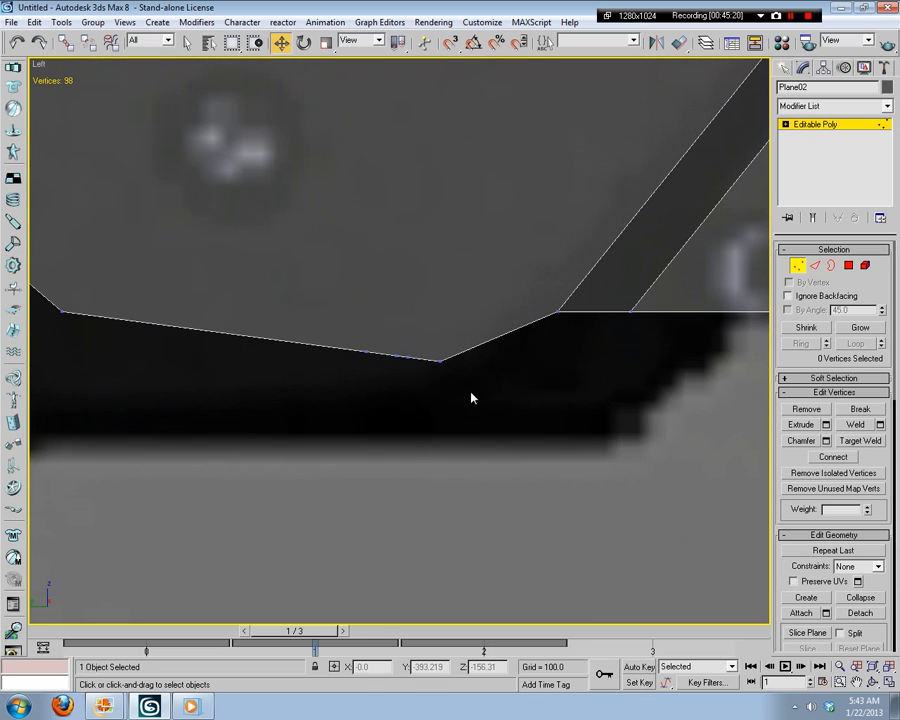
pyautogui.press('[')
# Step: Move the three new bottom-edge vertices down and apart to form a shallow rounded curve beside the lowered vertex
pyautogui.moveTo(407, 381); pyautogui.dragTo(407, 381)
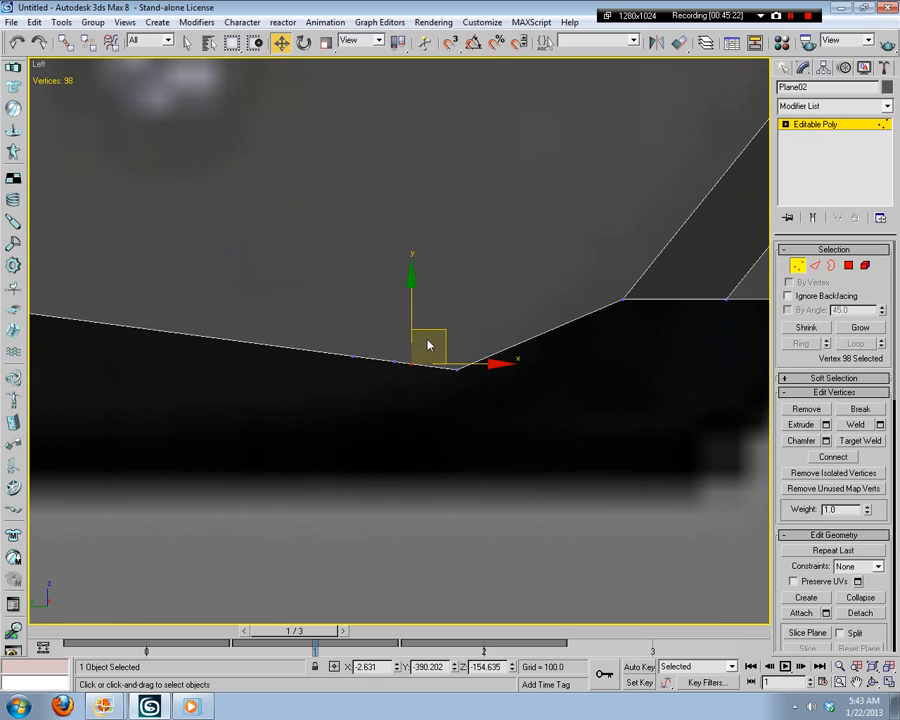
pyautogui.click(423, 348)
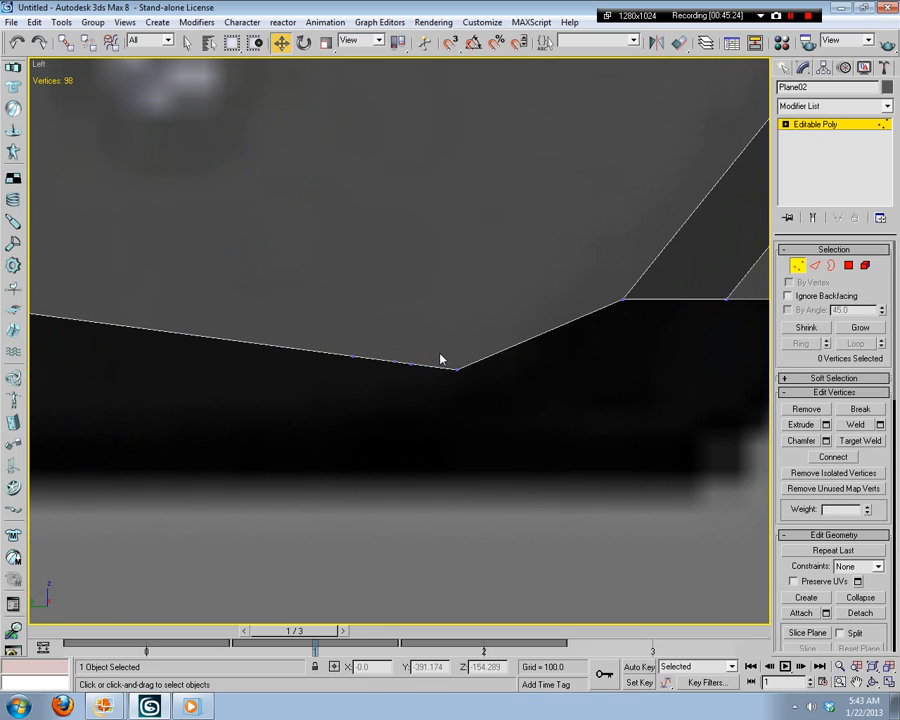
pyautogui.click(412, 362)
pyautogui.moveTo(429, 329); pyautogui.dragTo(450, 348)
pyautogui.click(383, 373)
pyautogui.moveTo(382, 367); pyautogui.dragTo(380, 370)
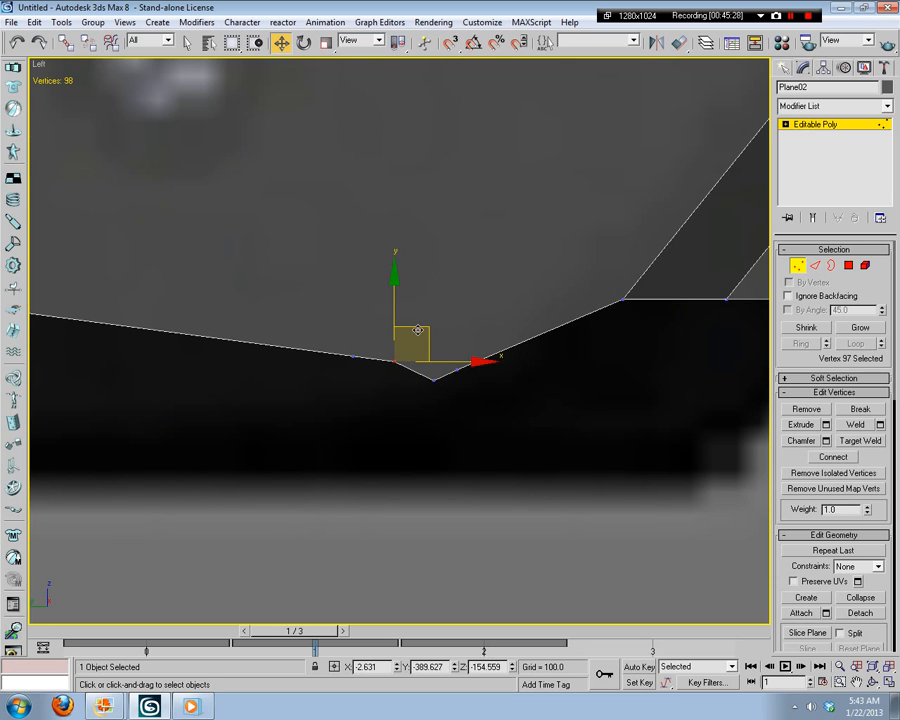
pyautogui.moveTo(416, 330); pyautogui.dragTo(416, 357)
pyautogui.moveTo(376, 340)
pyautogui.mouseDown()
pyautogui.moveTo(349, 374)
pyautogui.moveTo(367, 340)
pyautogui.moveTo(369, 358)
pyautogui.mouseUp()
pyautogui.click(453, 354)
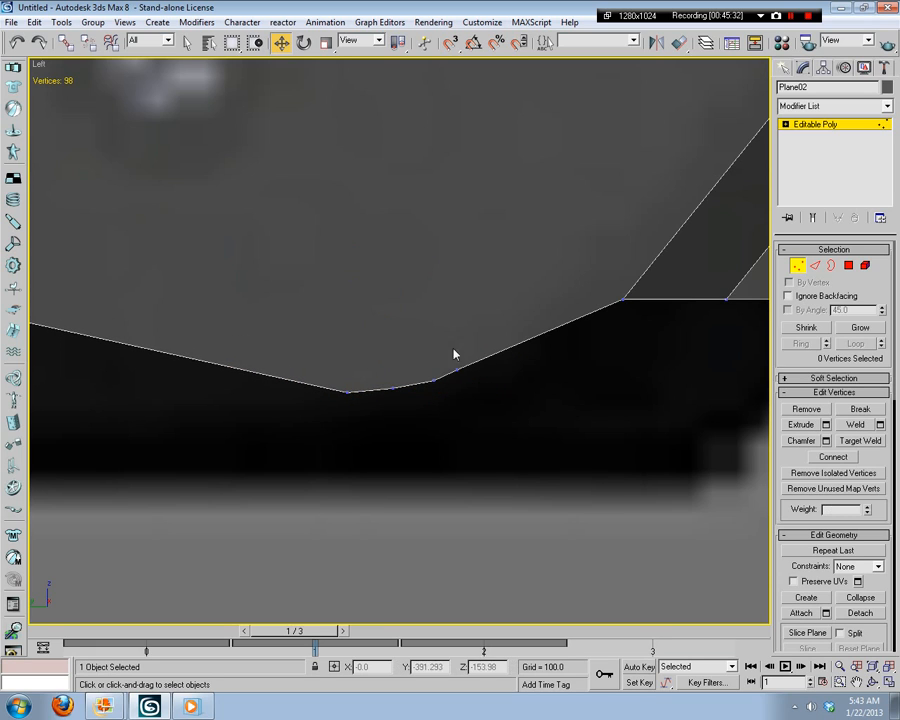
# Step: Shift the curve's end vertex slightly up toward the diagonal strip to smooth the bend
pyautogui.scroll(5, 547, 376)
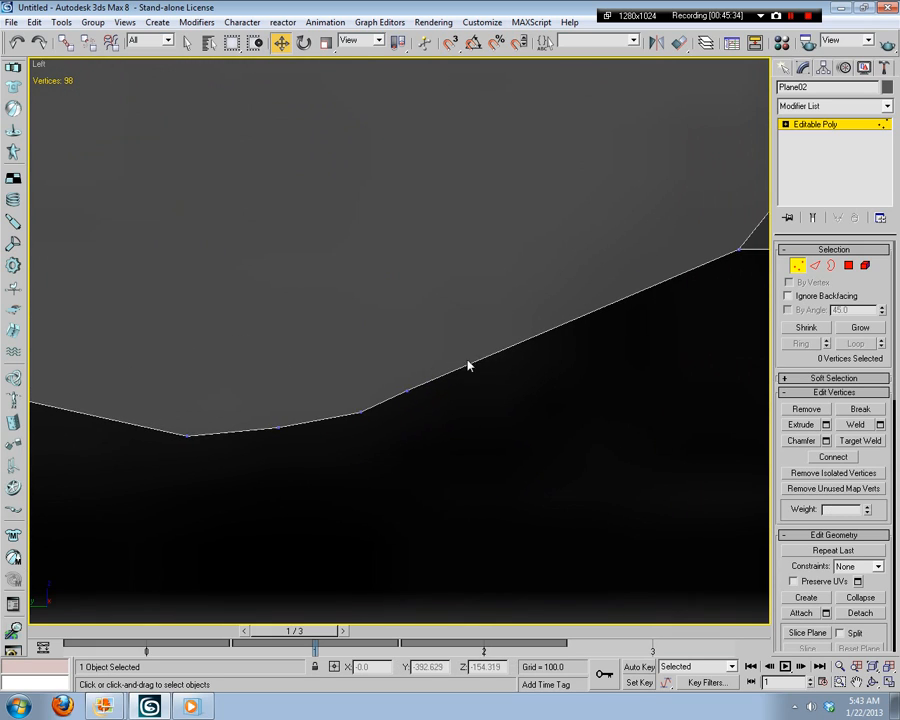
pyautogui.moveTo(428, 433); pyautogui.dragTo(446, 422)
pyautogui.click(561, 516)
pyautogui.scroll(-7, 561, 520)
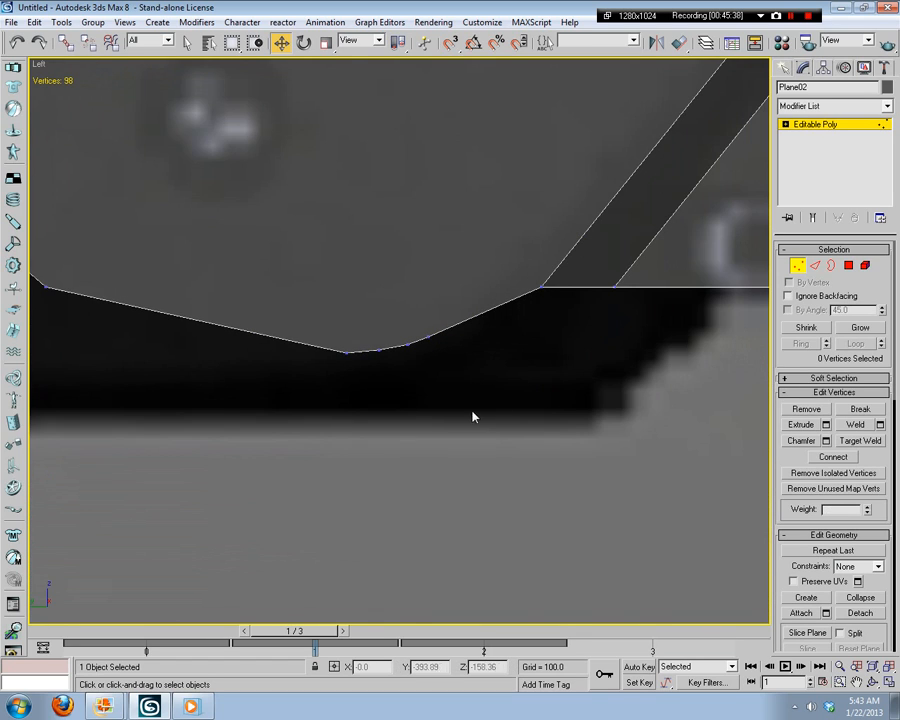
pyautogui.scroll(7, 485, 417)
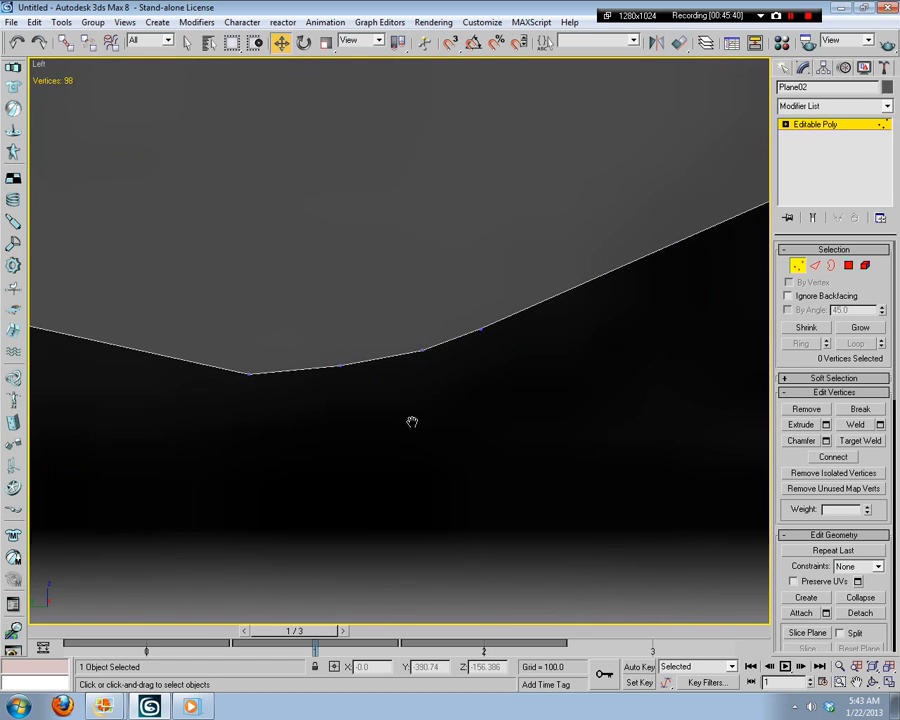
# Step: Move the panel's lower corner vertex down and outward onto the yellow triangle's edge, making the bottom edge nearly horizontal
pyautogui.moveTo(412, 422); pyautogui.dragTo(610, 491, button='middle')
pyautogui.scroll(-7, 575, 487)
pyautogui.moveTo(371, 449); pyautogui.dragTo(646, 485, button='middle')
pyautogui.click(391, 349)
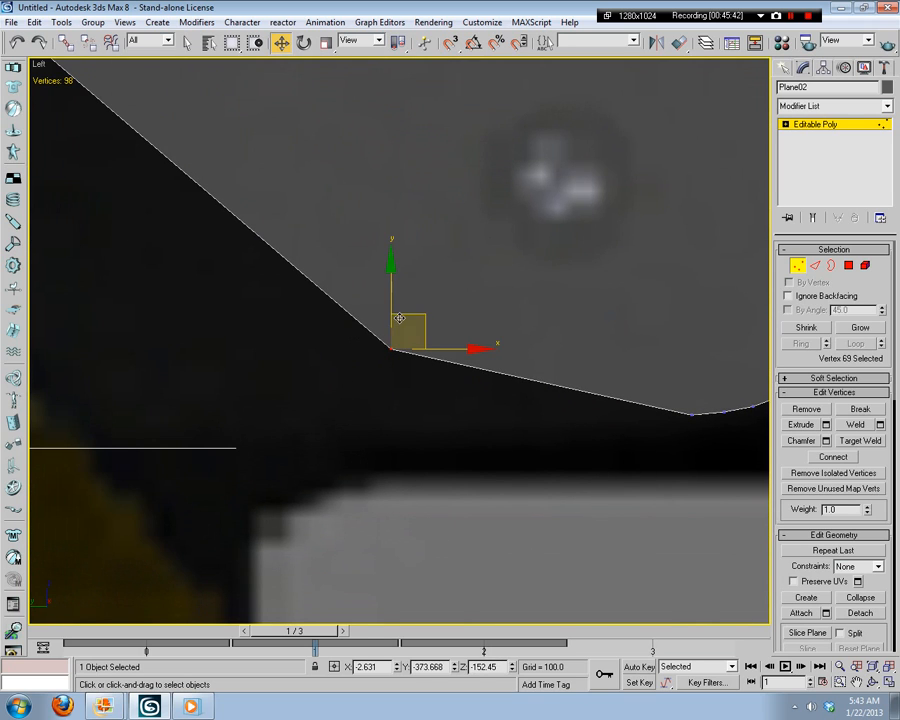
pyautogui.moveTo(403, 317); pyautogui.dragTo(241, 391)
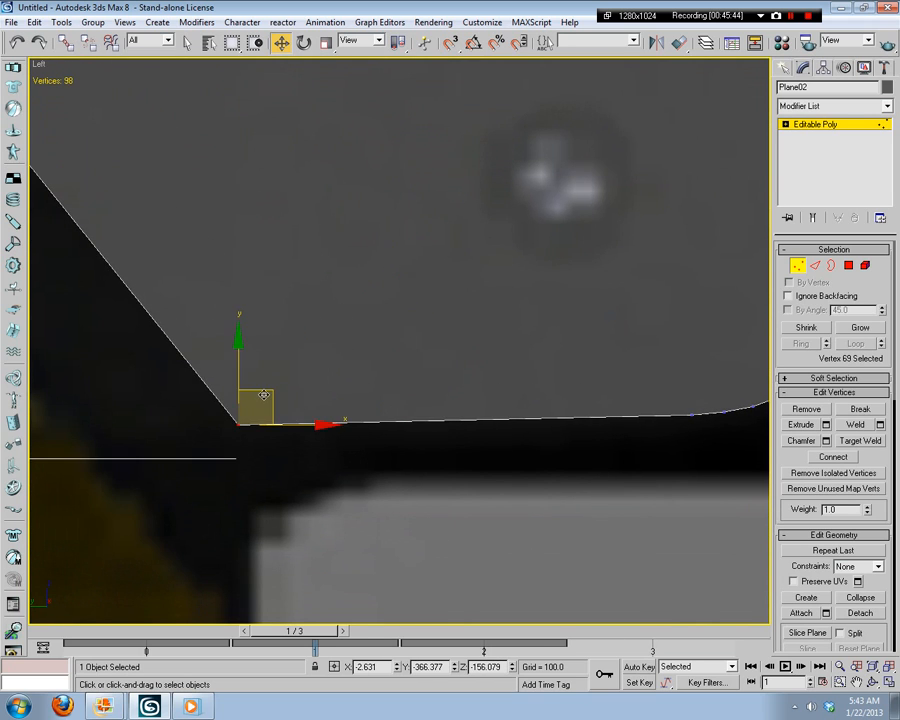
pyautogui.scroll(-6, 510, 340)
pyautogui.scroll(5, 462, 381)
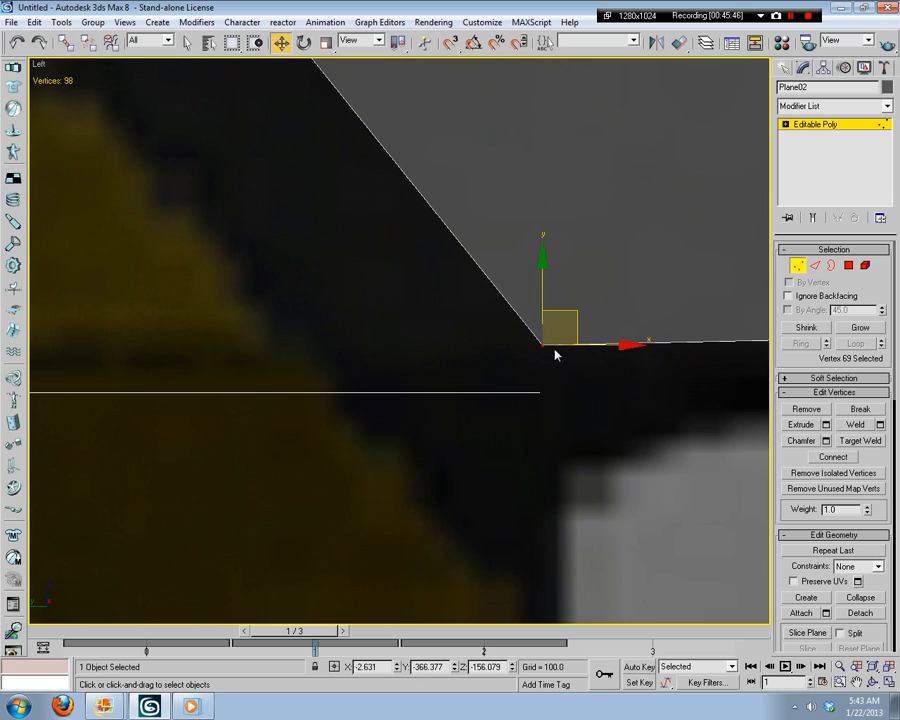
pyautogui.moveTo(572, 314); pyautogui.dragTo(238, 293)
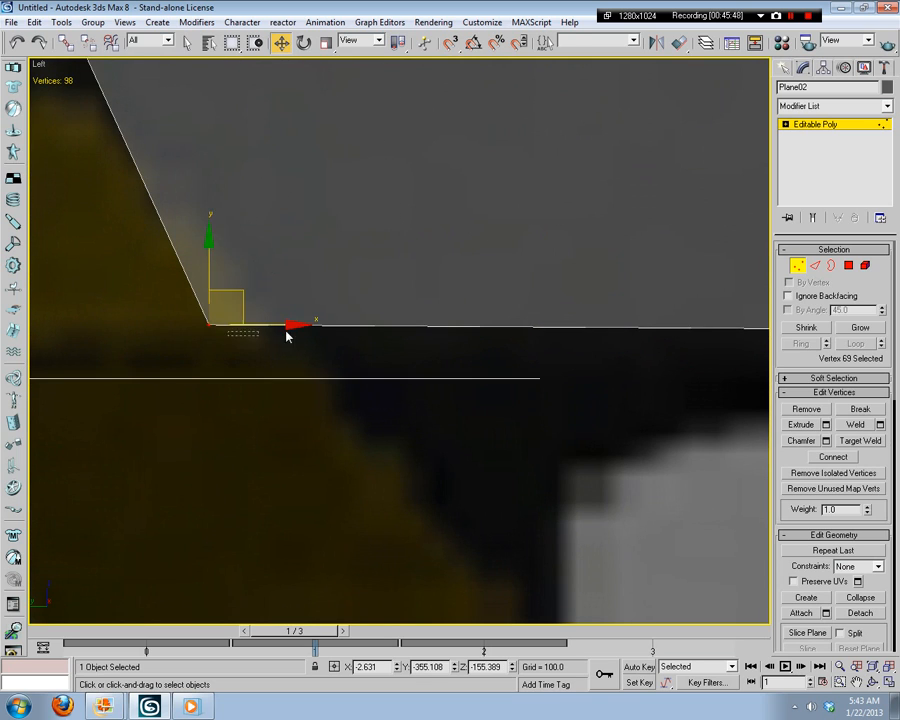
pyautogui.click(294, 392)
# Step: Insert five vertices on the long border edge just below the end of the thumbhole frame's shaped lower curve
pyautogui.scroll(-2, 294, 393)
pyautogui.scroll(-4, 400, 390)
pyautogui.moveTo(428, 391); pyautogui.dragTo(564, 412, button='middle')
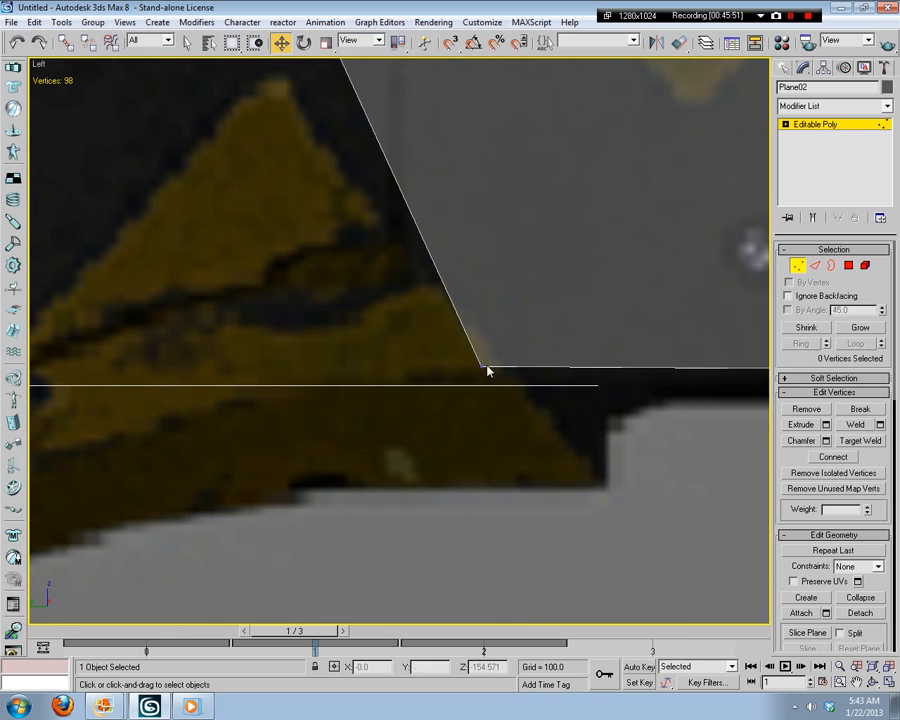
pyautogui.scroll(3, 500, 320)
pyautogui.moveTo(444, 176); pyautogui.dragTo(622, 557, button='middle')
pyautogui.scroll(-5, 440, 400)
pyautogui.scroll(6, 444, 404)
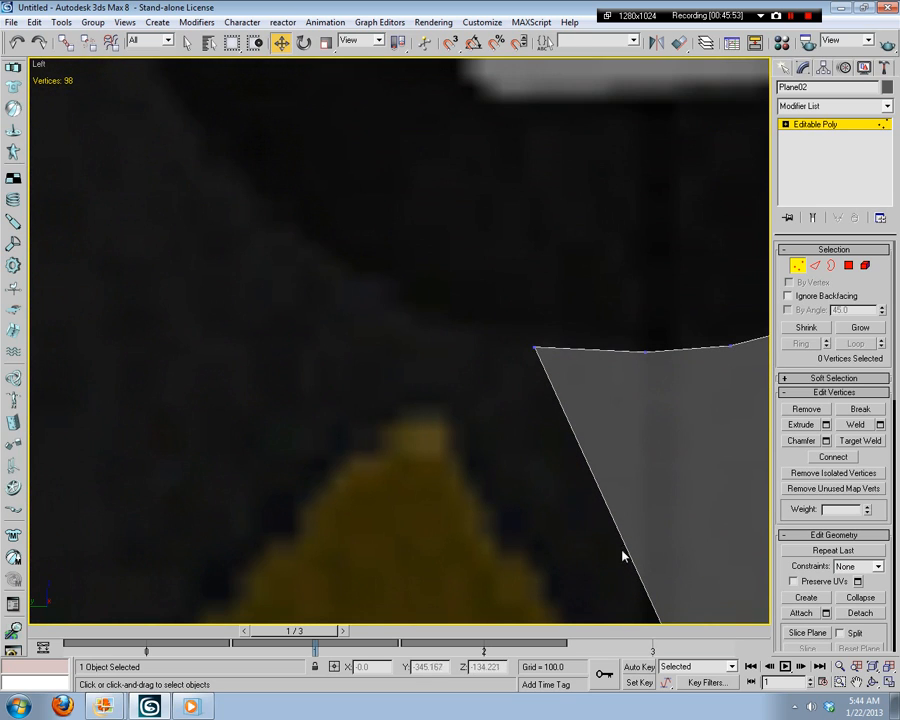
pyautogui.click(815, 265)
pyautogui.click(833, 410)
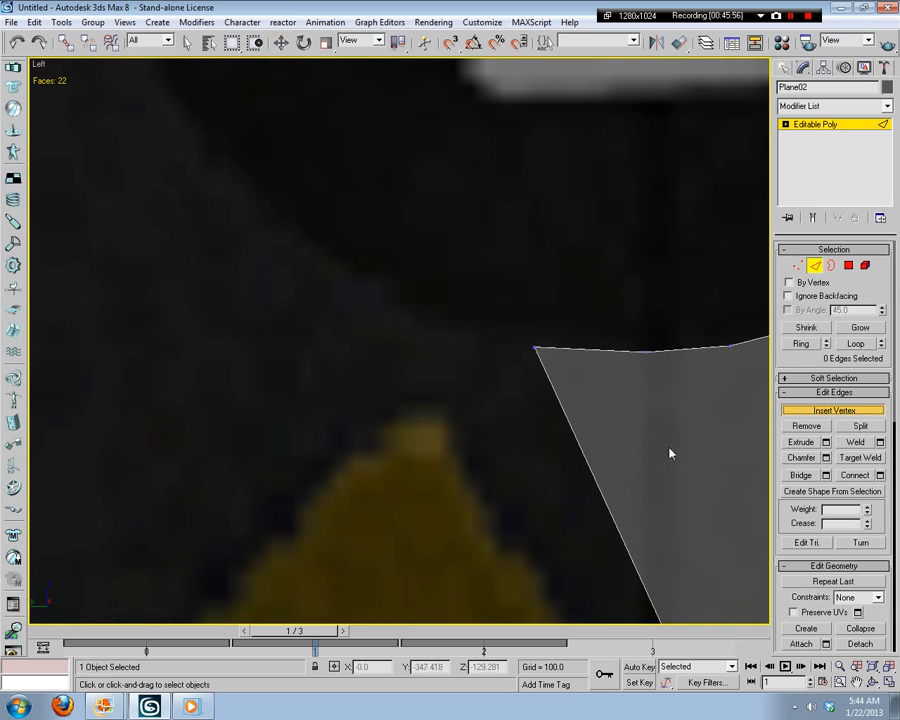
pyautogui.click(566, 416)
pyautogui.click(581, 450)
pyautogui.click(590, 466)
pyautogui.click(606, 504)
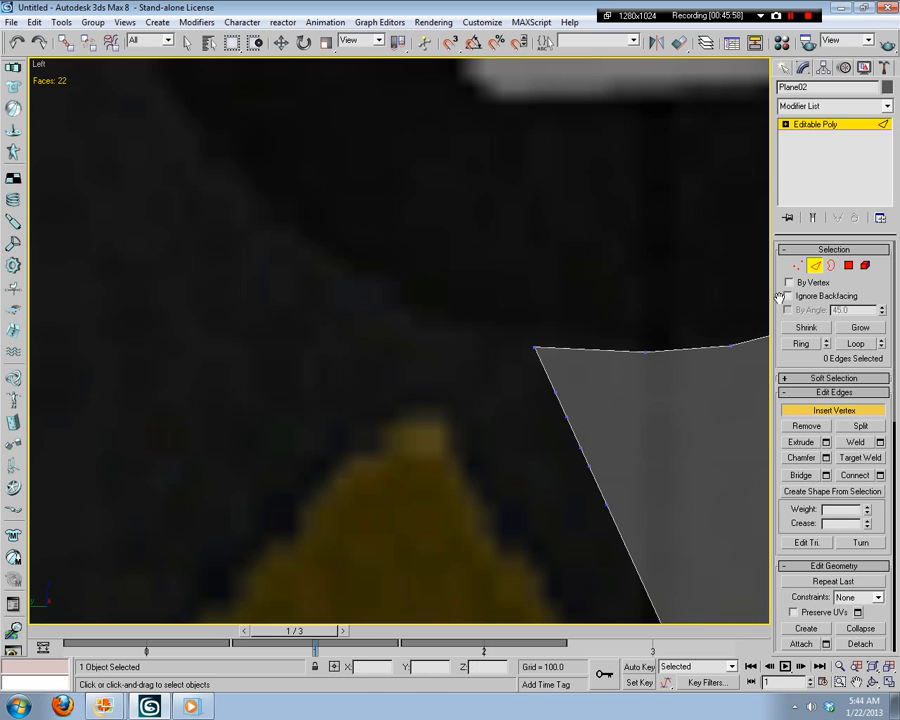
# Step: Move the upper two of the five new vertices outward and up along the thumbhole frame's lower contour
pyautogui.click(797, 265)
pyautogui.click(593, 388)
pyautogui.click(556, 392)
pyautogui.moveTo(570, 361); pyautogui.dragTo(466, 295)
pyautogui.click(579, 420)
pyautogui.click(571, 415)
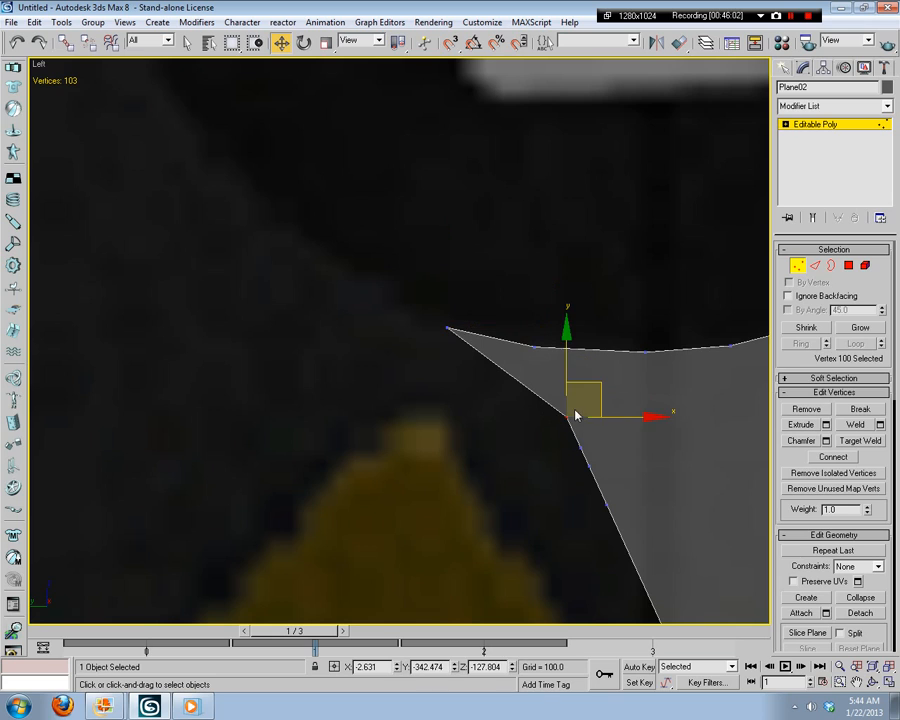
pyautogui.click(562, 391)
pyautogui.click(564, 414)
pyautogui.moveTo(584, 383); pyautogui.dragTo(372, 245)
pyautogui.click(622, 485)
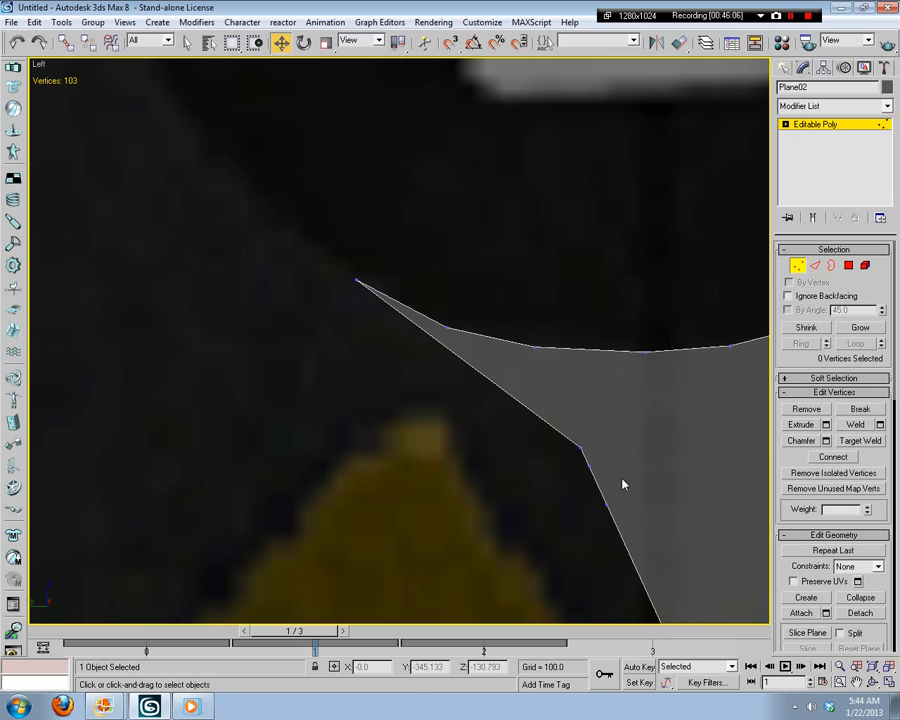
# Step: Select the remaining three new vertices and move them together outward past the last placed contour vertex
pyautogui.moveTo(627, 483); pyautogui.dragTo(572, 515)
pyautogui.moveTo(618, 450); pyautogui.dragTo(213, 334)
pyautogui.click(398, 376)
pyautogui.moveTo(400, 378); pyautogui.dragTo(630, 470, button='middle')
pyautogui.scroll(3, 656, 514)
pyautogui.scroll(-2, 652, 513)
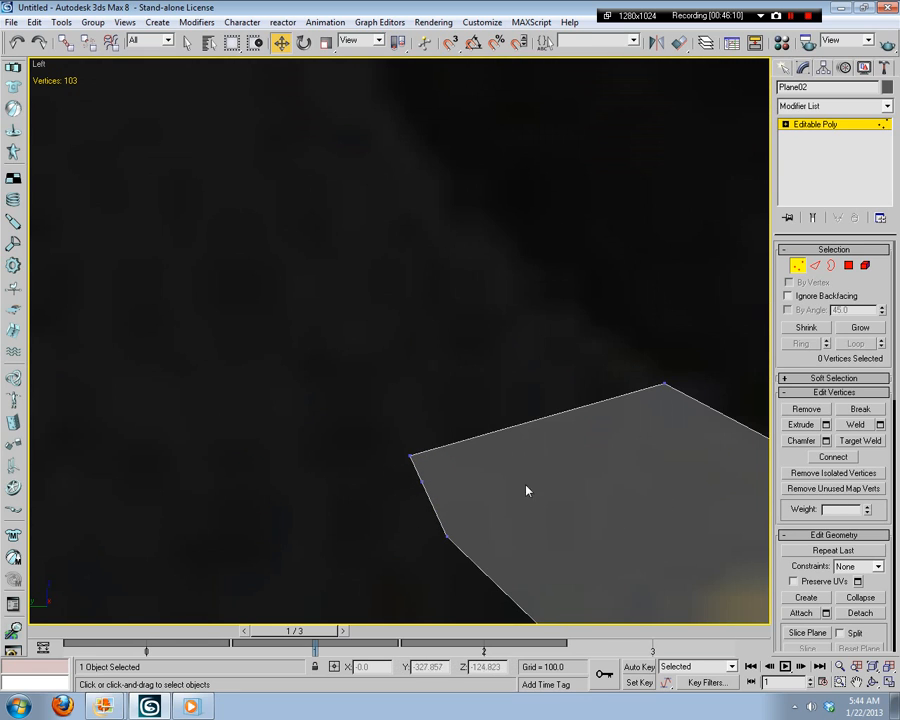
# Step: Move the upper two of the three grouped vertices up onto the thumbhole frame's rising contour
pyautogui.moveTo(394, 463); pyautogui.dragTo(558, 291)
pyautogui.click(458, 387)
pyautogui.moveTo(442, 458); pyautogui.dragTo(462, 197)
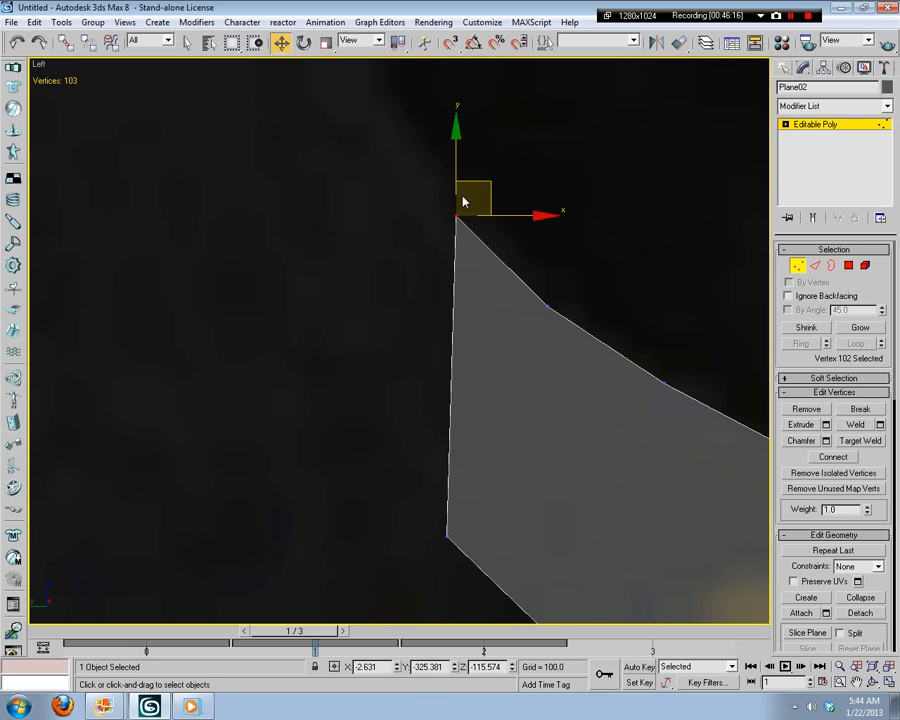
pyautogui.click(484, 489)
# Step: Try to move the last new vertex up to continue the frame's contour, and undo the move
pyautogui.moveTo(484, 489); pyautogui.dragTo(434, 548)
pyautogui.moveTo(464, 500); pyautogui.dragTo(437, 92)
pyautogui.click(539, 387)
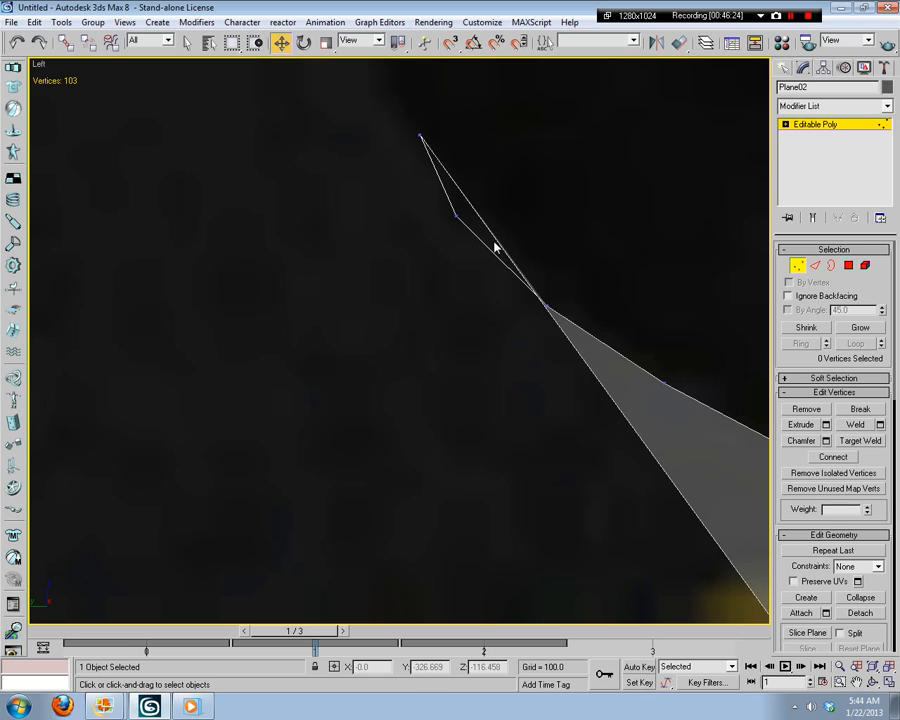
pyautogui.hotkey('ctrl', 'z')
pyautogui.hotkey('ctrl', 'z')
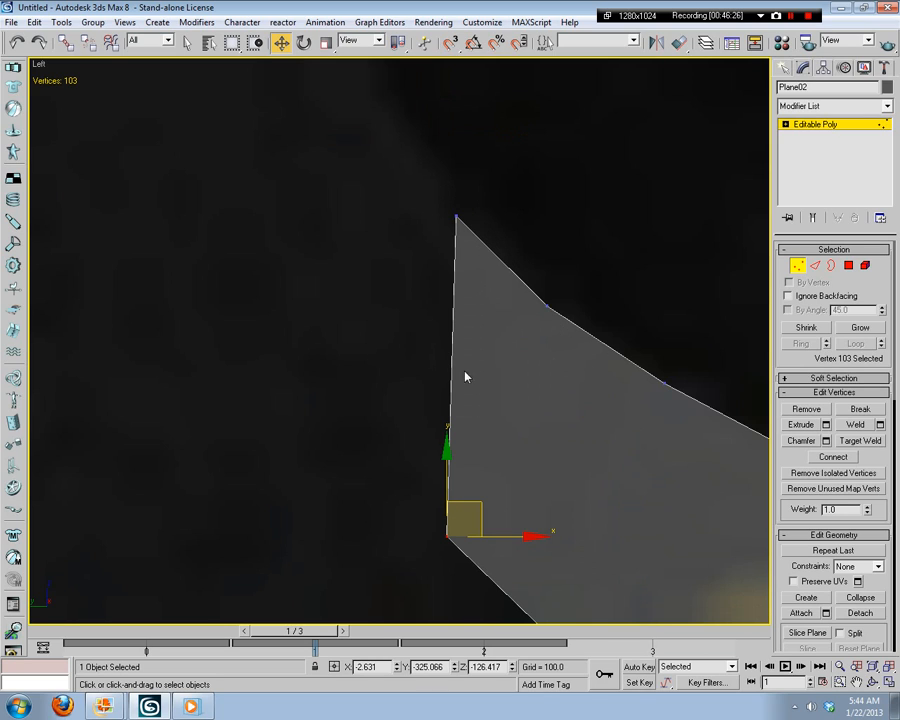
# Step: Move the last corner vertex of the rear panel up and outward, away from the thumbhole frame's contour
pyautogui.click(531, 504)
pyautogui.moveTo(429, 552); pyautogui.dragTo(428, 554)
pyautogui.click(476, 507)
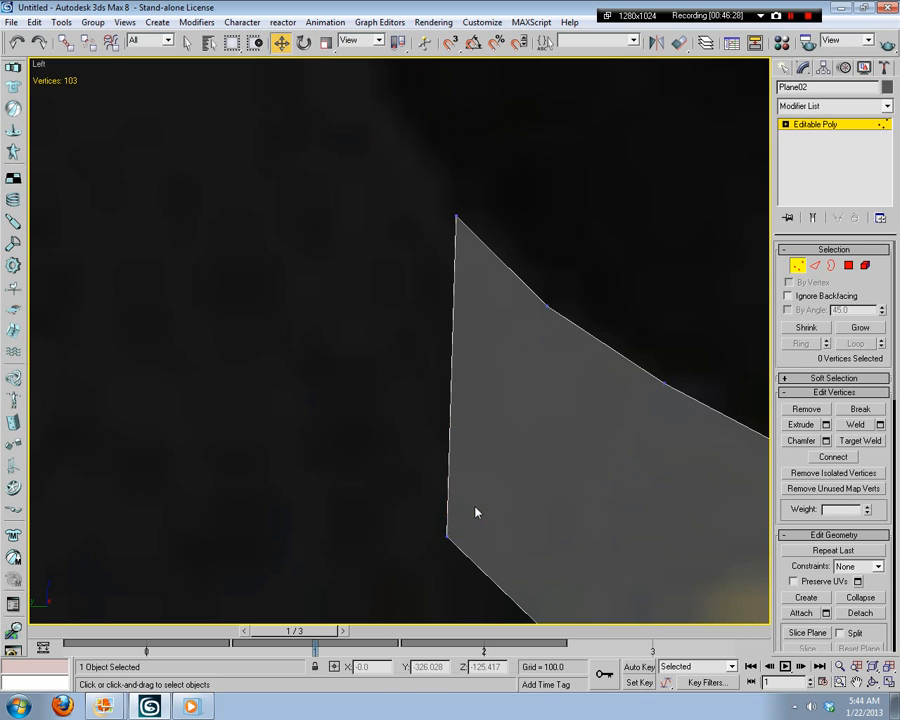
pyautogui.hotkey('ctrl', 'z')
pyautogui.moveTo(466, 508); pyautogui.dragTo(239, 304)
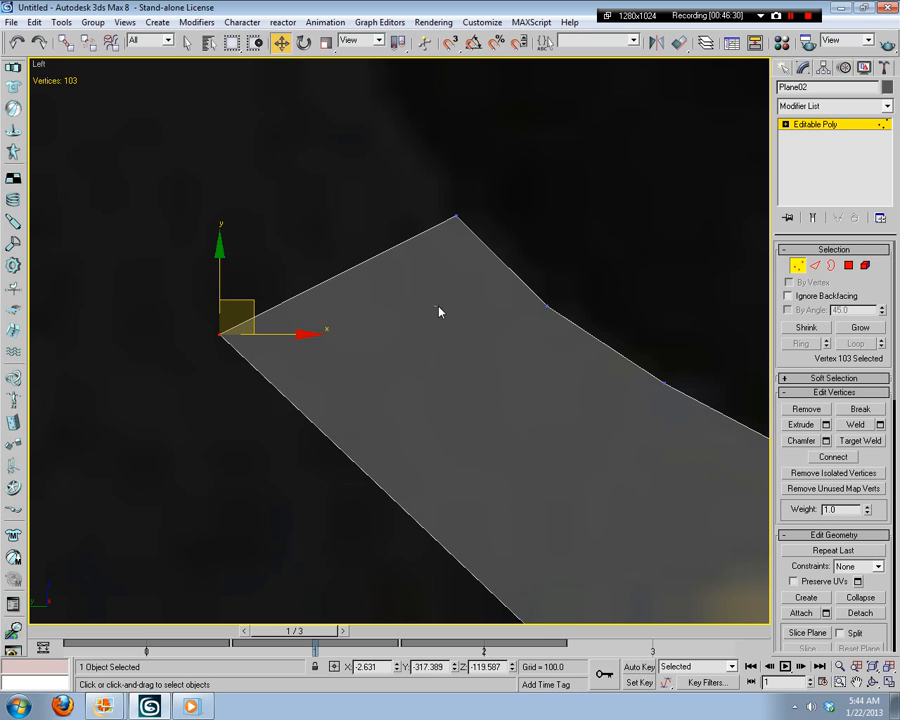
pyautogui.click(438, 309)
# Step: Examine the reference image around the panel's lower edge and the thumbhole frame's lower contour
pyautogui.moveTo(407, 262); pyautogui.dragTo(448, 441, button='middle')
pyautogui.scroll(-4, 365, 328)
pyautogui.moveTo(504, 472); pyautogui.dragTo(482, 267, button='middle')
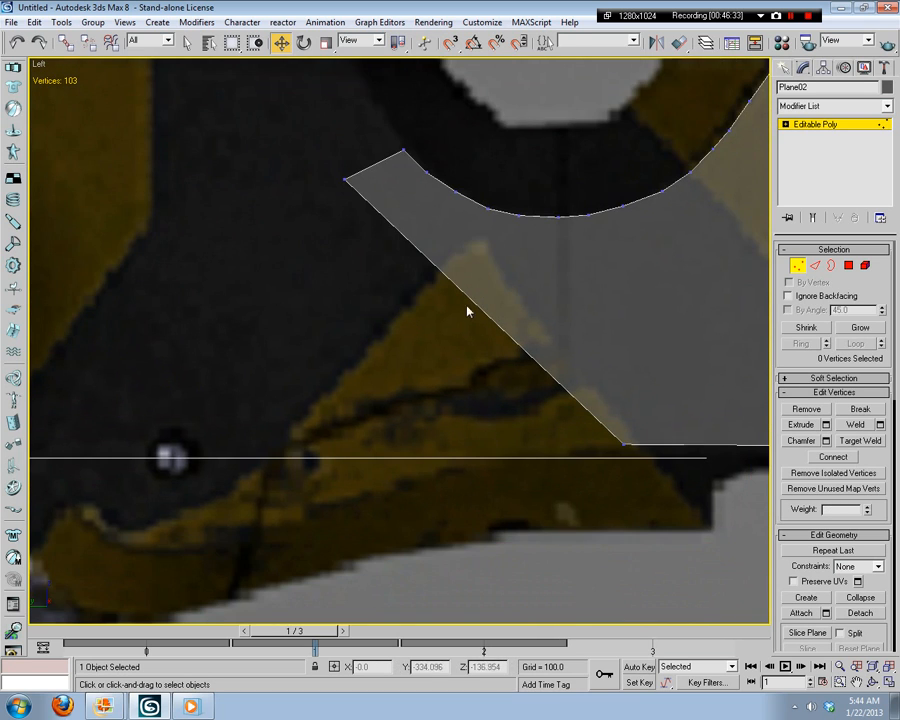
pyautogui.scroll(1, 484, 307)
pyautogui.scroll(-2, 484, 307)
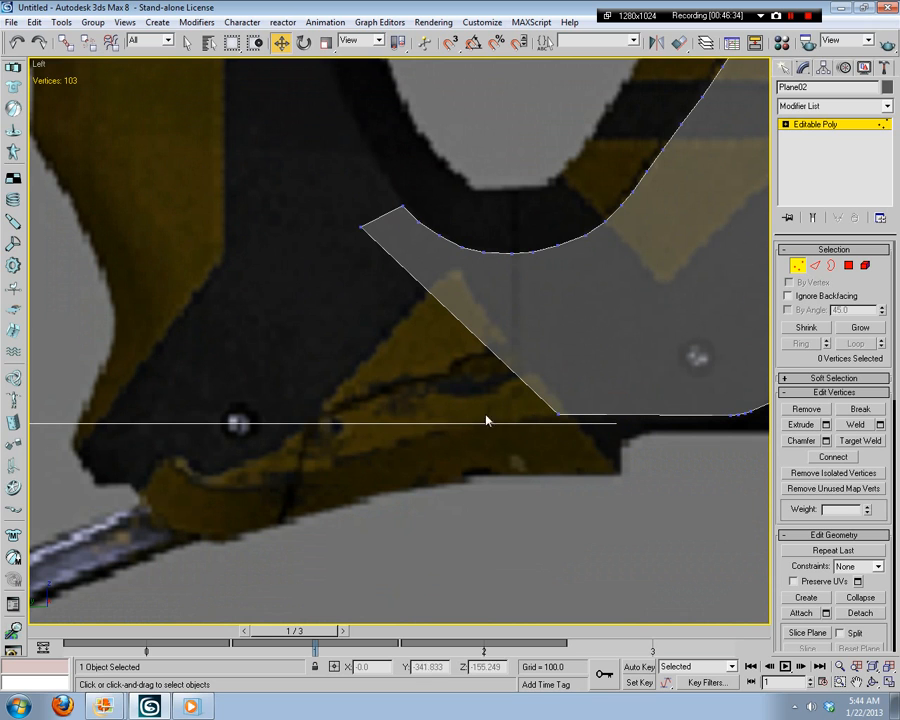
pyautogui.moveTo(573, 467); pyautogui.dragTo(660, 486, button='middle')
pyautogui.scroll(2, 645, 474)
pyautogui.moveTo(608, 440); pyautogui.dragTo(480, 391, button='middle')
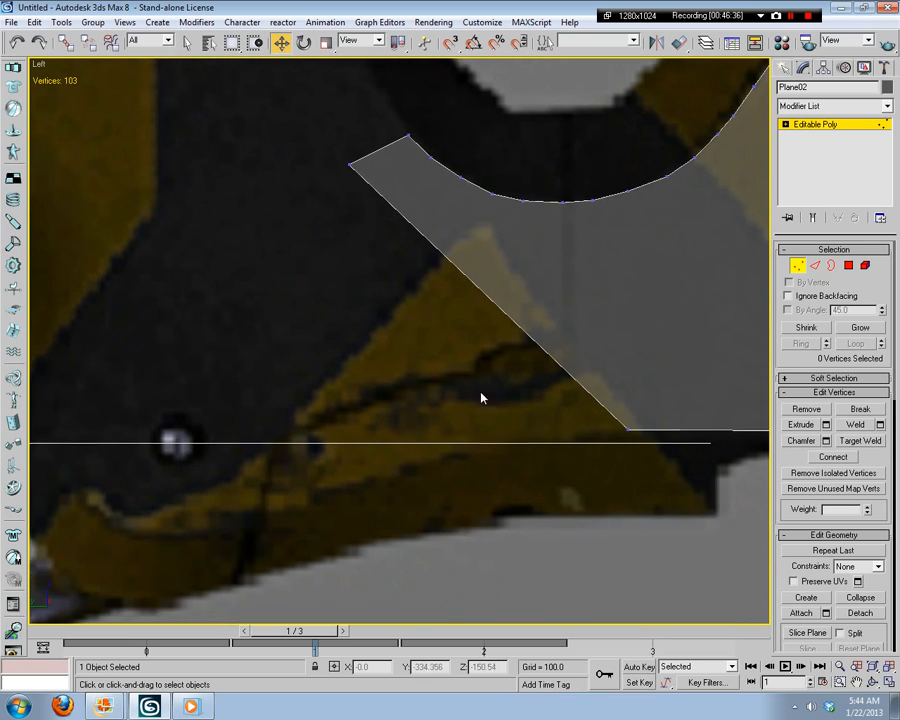
pyautogui.scroll(2, 645, 462)
pyautogui.moveTo(653, 445); pyautogui.dragTo(658, 314, button='middle')
pyautogui.scroll(-2, 658, 319)
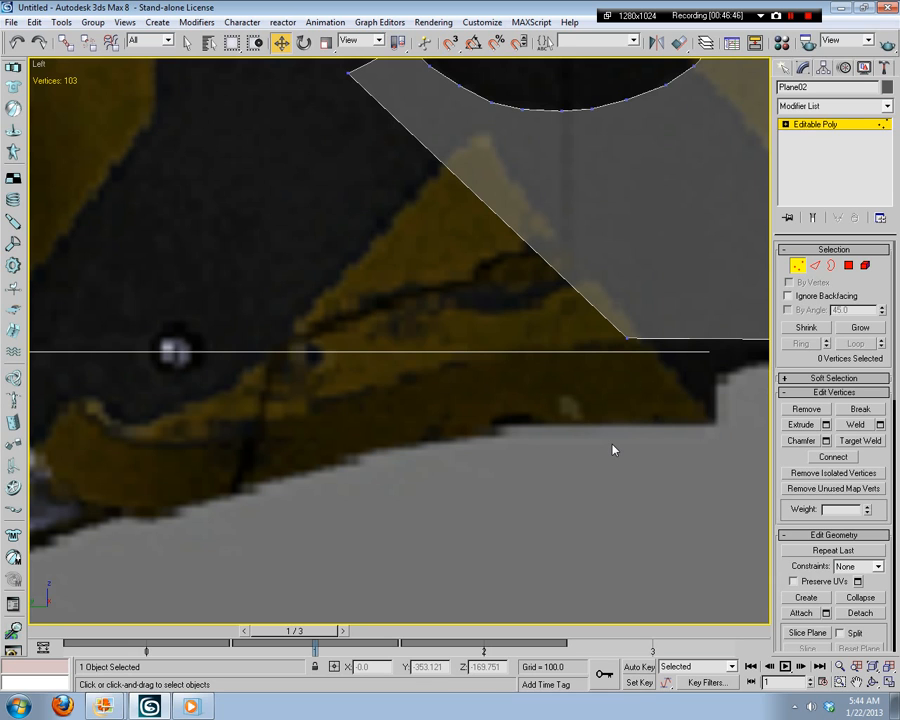
pyautogui.scroll(-4, 506, 388)
pyautogui.moveTo(494, 441); pyautogui.dragTo(462, 511, button='middle')
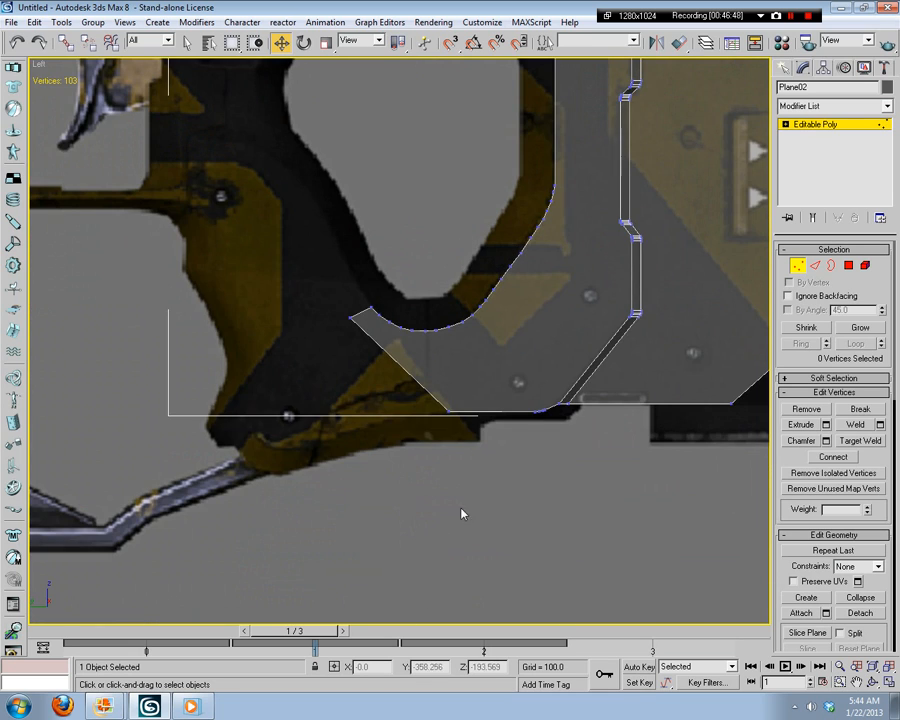
pyautogui.moveTo(500, 374); pyautogui.dragTo(417, 497, button='middle')
pyautogui.scroll(4, 440, 484)
pyautogui.moveTo(416, 562); pyautogui.dragTo(577, 361, button='middle')
pyautogui.scroll(-2, 377, 552)
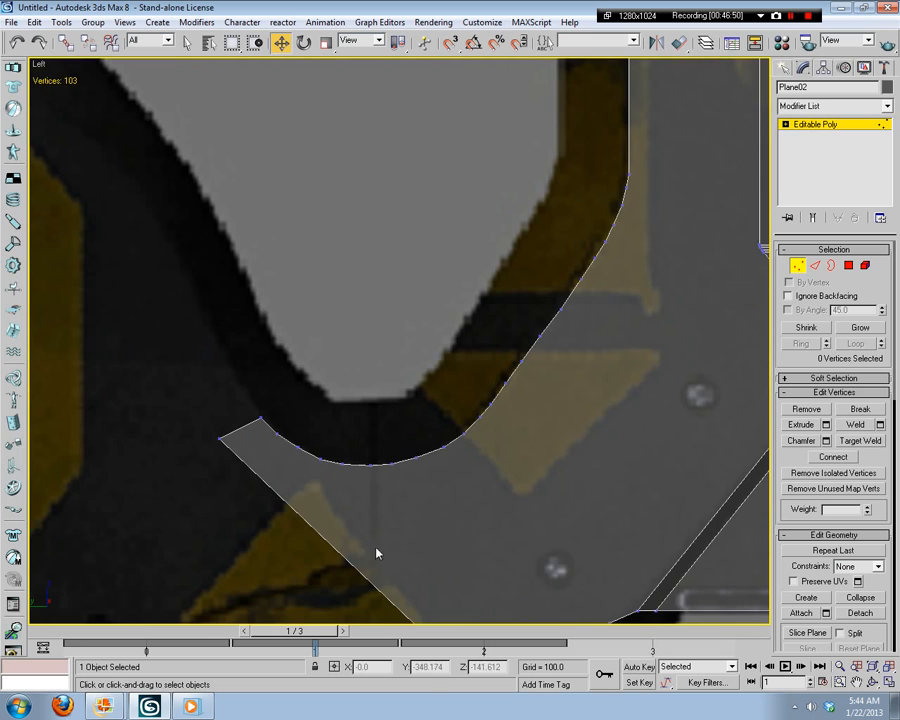
pyautogui.scroll(5, 357, 484)
pyautogui.moveTo(147, 519); pyautogui.dragTo(419, 468, button='middle')
pyautogui.moveTo(341, 524); pyautogui.dragTo(646, 340, button='middle')
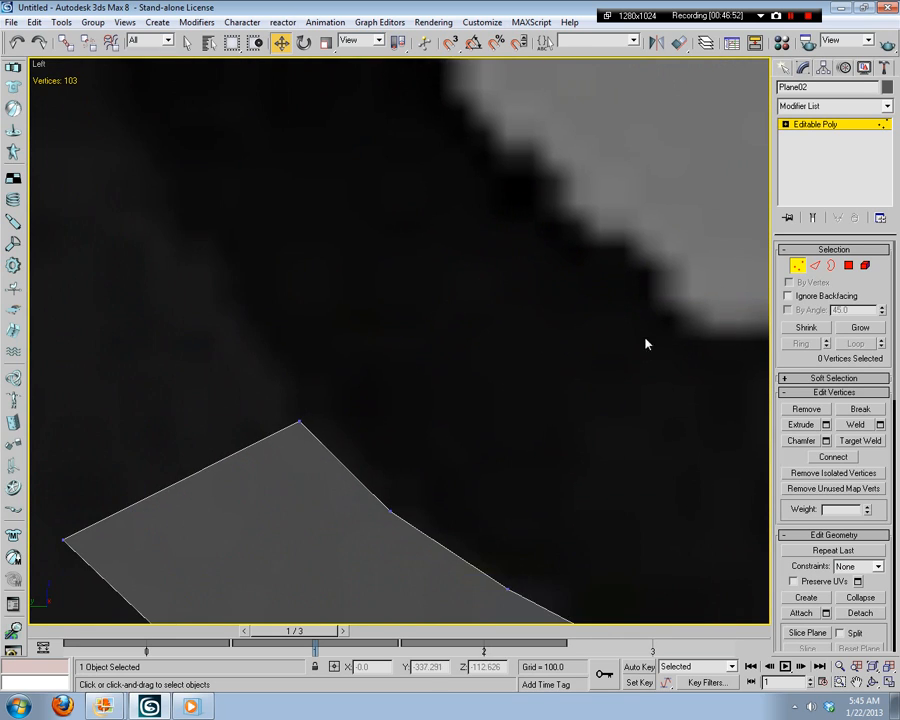
pyautogui.scroll(-3, 640, 346)
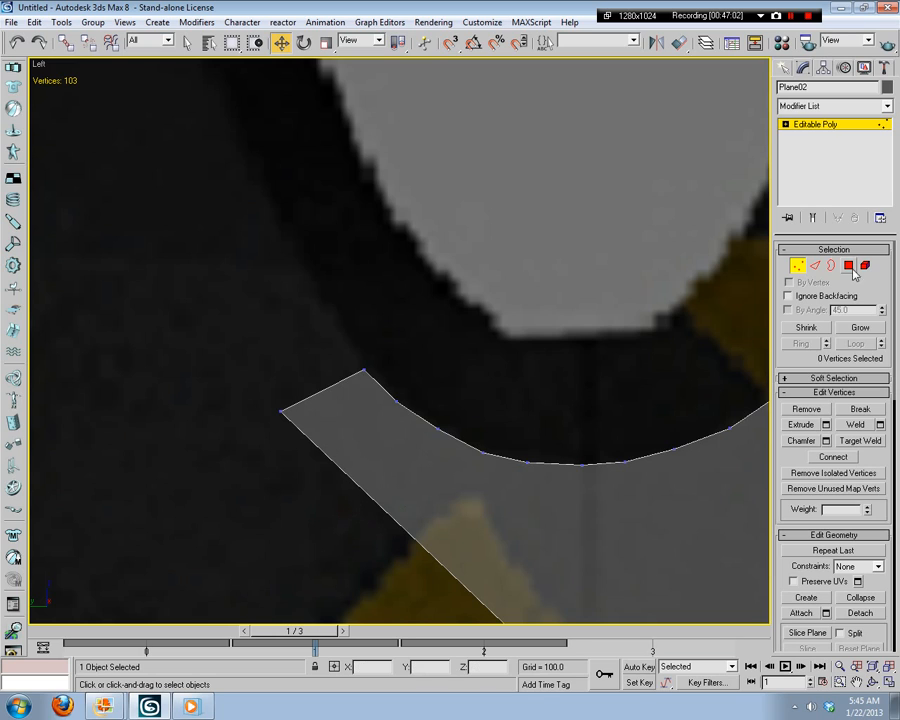
# Step: Insert three vertices along the panel's short end edge beside the thumbhole frame and return to moving vertices
pyautogui.click(815, 265)
pyautogui.click(822, 411)
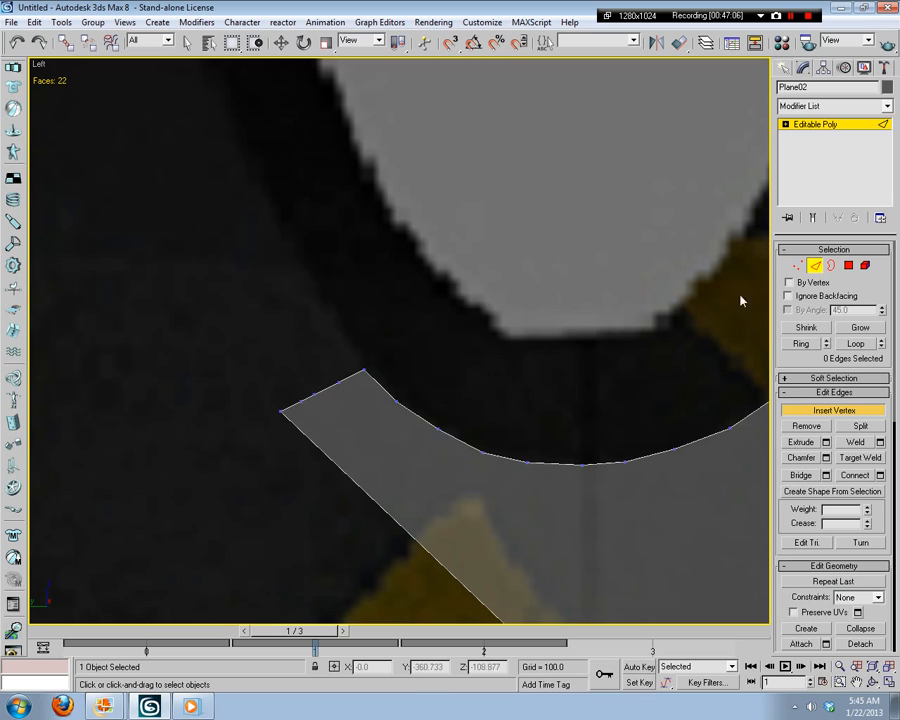
pyautogui.click(797, 265)
pyautogui.press('w')
# Step: Move the three inserted vertices one by one up along the thumbhole frame's rising outer contour
pyautogui.click(401, 469)
pyautogui.scroll(3, 290, 485)
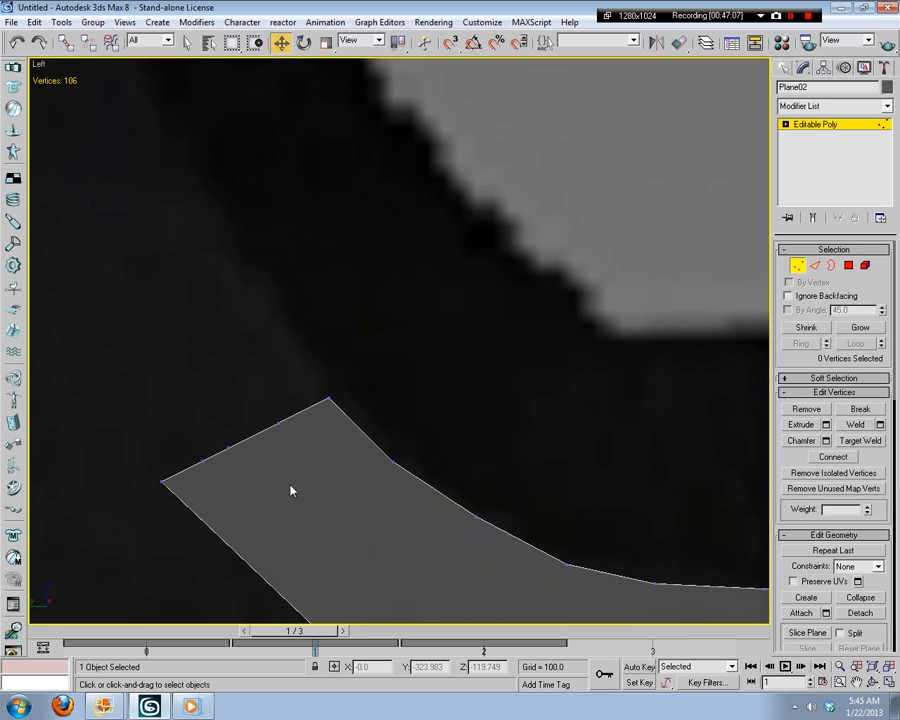
pyautogui.click(280, 422)
pyautogui.moveTo(299, 389); pyautogui.dragTo(303, 295)
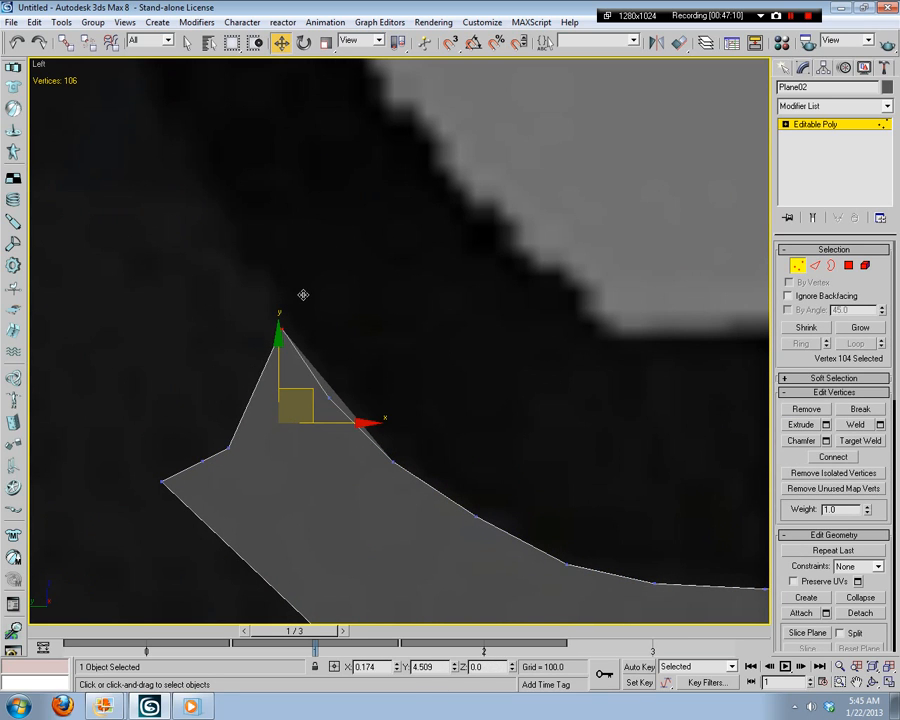
pyautogui.click(231, 438)
pyautogui.click(229, 450)
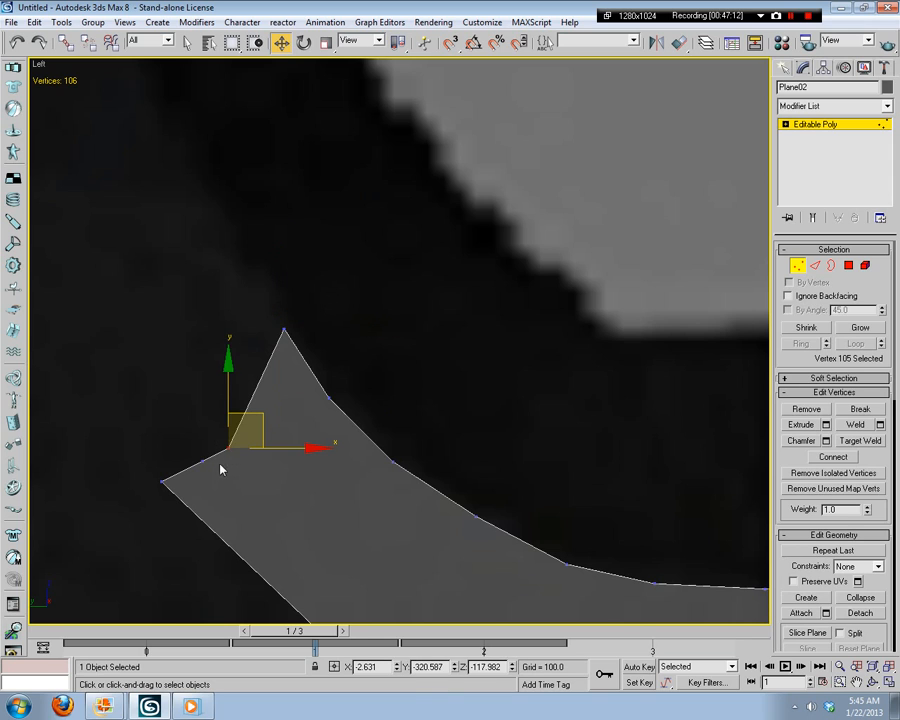
pyautogui.moveTo(245, 412); pyautogui.dragTo(249, 209)
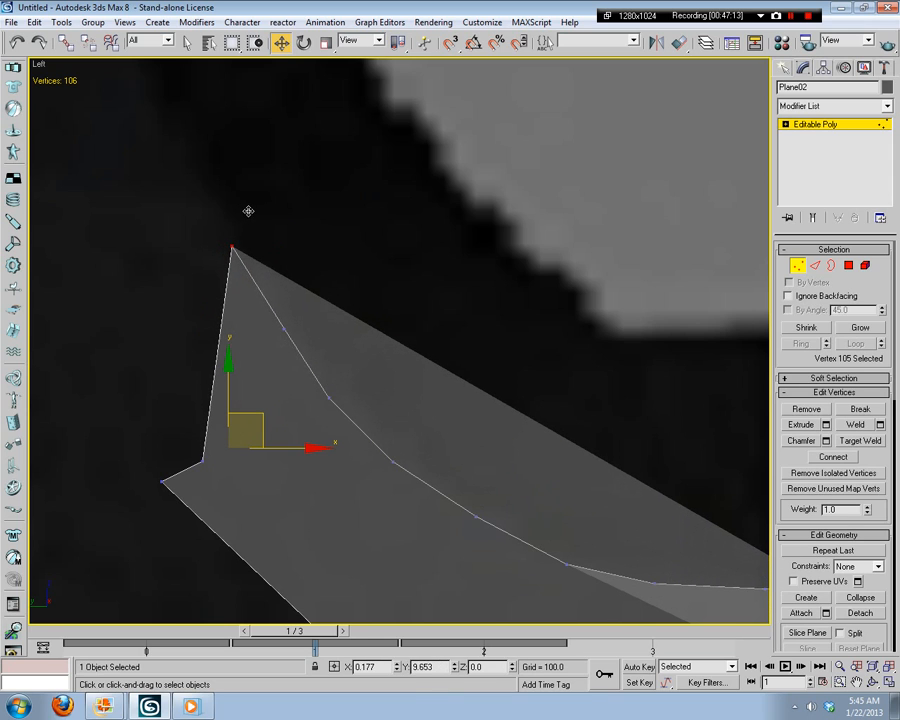
pyautogui.click(300, 228)
pyautogui.click(205, 457)
pyautogui.moveTo(209, 426); pyautogui.dragTo(177, 91)
pyautogui.click(257, 193)
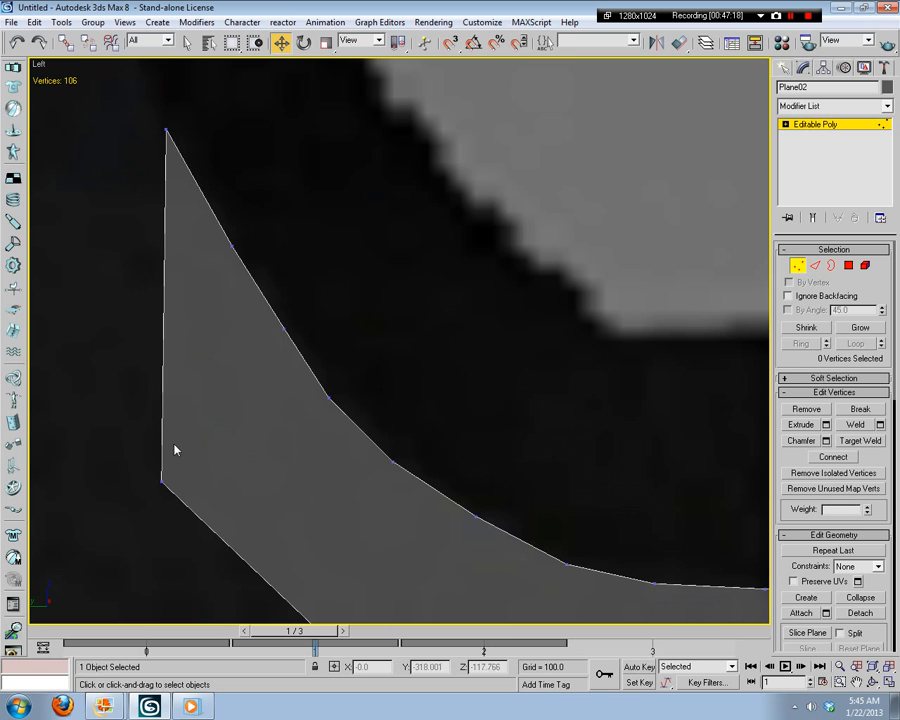
# Step: Move the panel's free corner vertex outward and slightly down, away from the thumbhole frame
pyautogui.click(163, 481)
pyautogui.moveTo(194, 457); pyautogui.dragTo(87, 508)
pyautogui.moveTo(210, 464); pyautogui.dragTo(402, 484, button='middle')
pyautogui.scroll(-3, 468, 440)
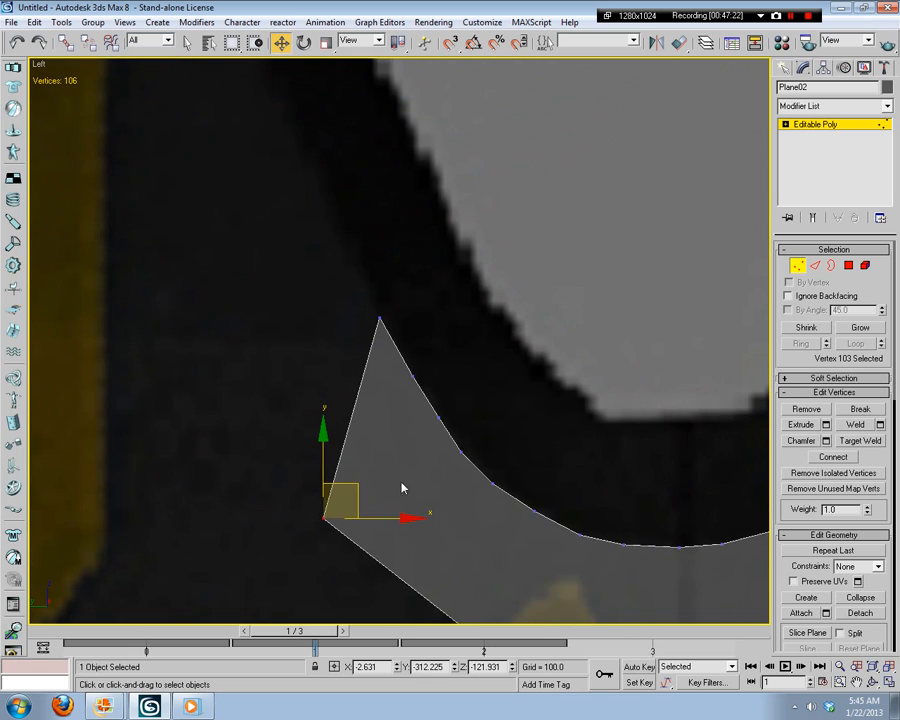
# Step: Move the two contour vertices just above the frame's dark band inward toward the thumbhole, onto the frame's outer edge
pyautogui.moveTo(597, 465); pyautogui.dragTo(331, 464, button='middle')
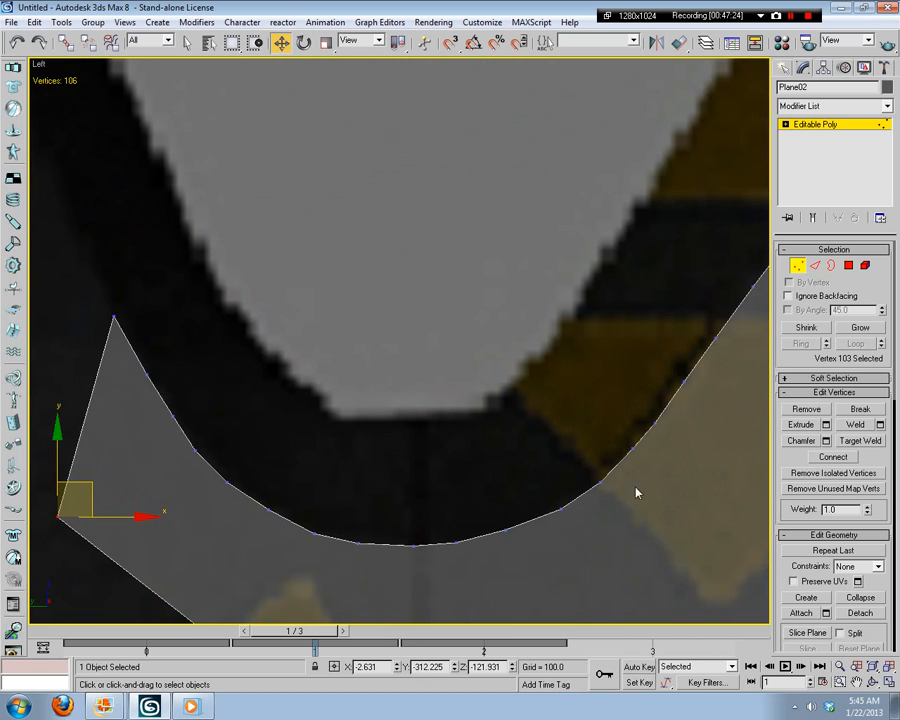
pyautogui.scroll(6, 636, 492)
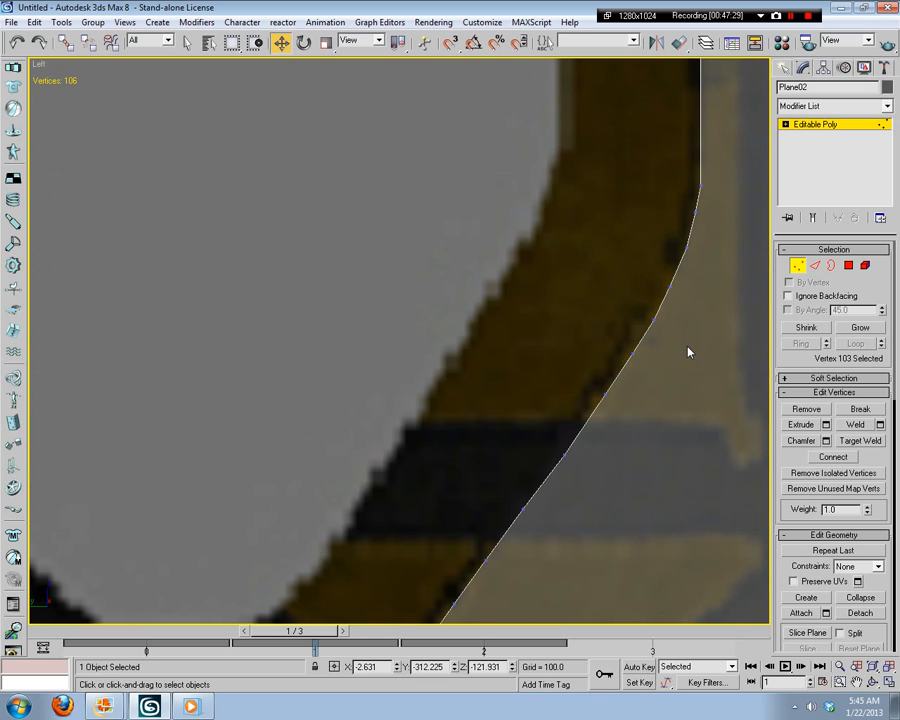
pyautogui.scroll(3, 687, 350)
pyautogui.moveTo(687, 350); pyautogui.dragTo(394, 352, button='middle')
pyautogui.moveTo(563, 449); pyautogui.dragTo(548, 401, button='middle')
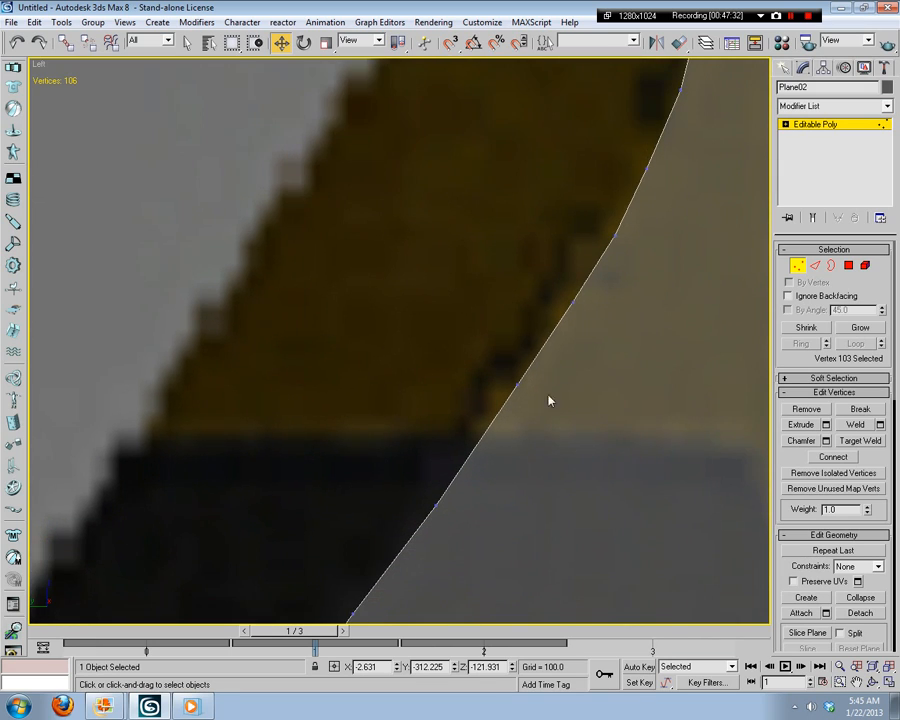
pyautogui.moveTo(505, 413); pyautogui.dragTo(506, 412)
pyautogui.moveTo(541, 346); pyautogui.dragTo(526, 346)
pyautogui.moveTo(590, 283)
pyautogui.mouseDown()
pyautogui.moveTo(592, 307)
pyautogui.moveTo(563, 314)
pyautogui.moveTo(589, 262)
pyautogui.mouseUp()
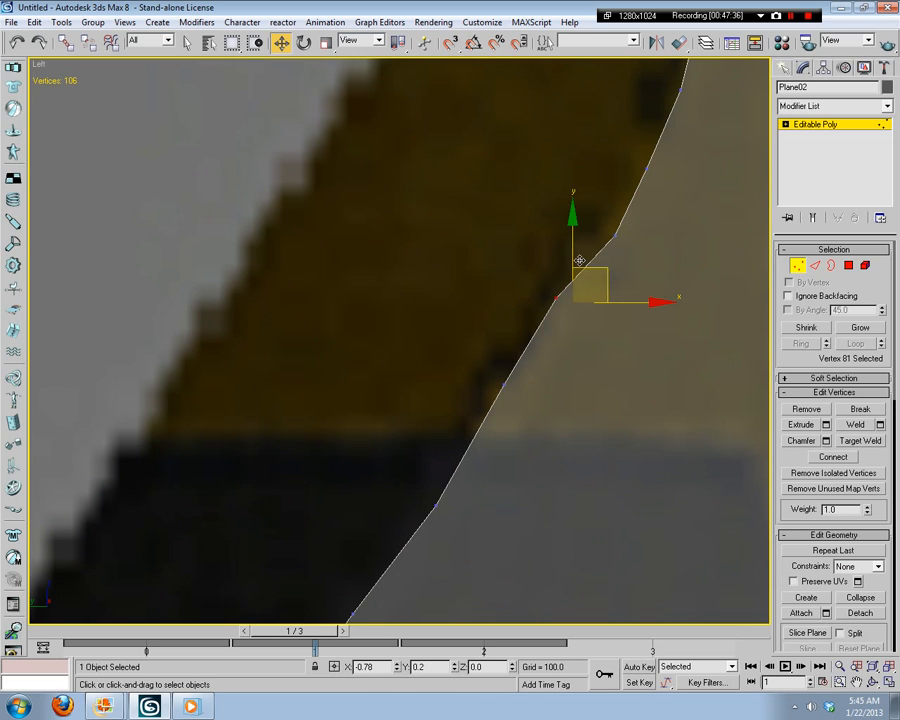
# Step: Move the next two vertices up the sloping contour slightly toward the thumbhole to follow the frame's edge
pyautogui.click(639, 235)
pyautogui.click(607, 233)
pyautogui.moveTo(629, 197); pyautogui.dragTo(624, 195)
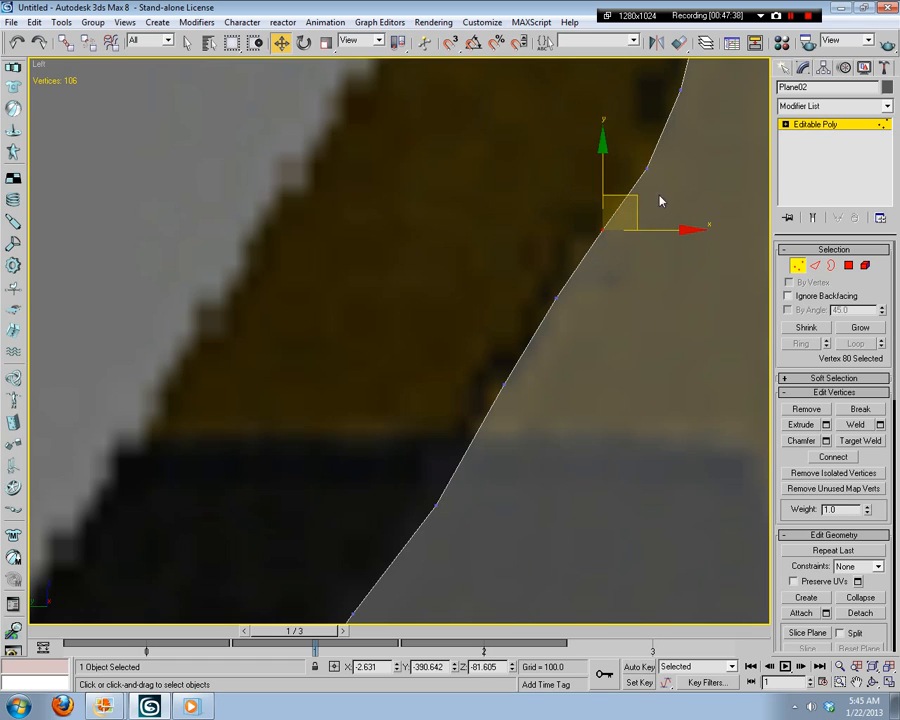
pyautogui.click(662, 195)
pyautogui.moveTo(684, 150); pyautogui.dragTo(653, 269, button='middle')
pyautogui.moveTo(652, 269); pyautogui.dragTo(604, 301)
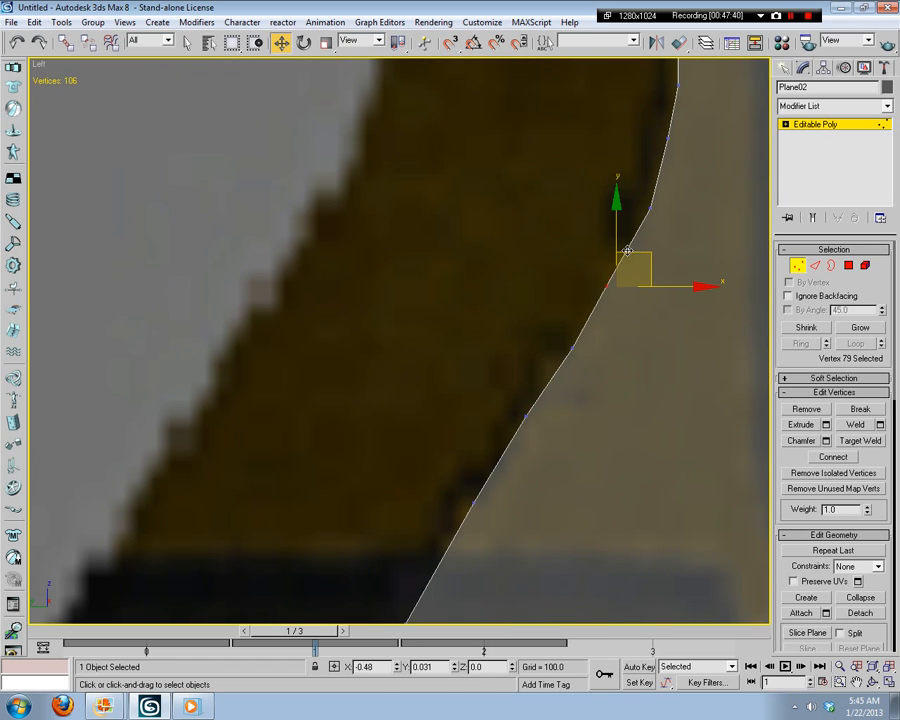
pyautogui.click(671, 243)
pyautogui.moveTo(671, 243); pyautogui.dragTo(636, 507, button='middle')
pyautogui.click(634, 303)
pyautogui.click(692, 280)
pyautogui.scroll(3, 604, 343)
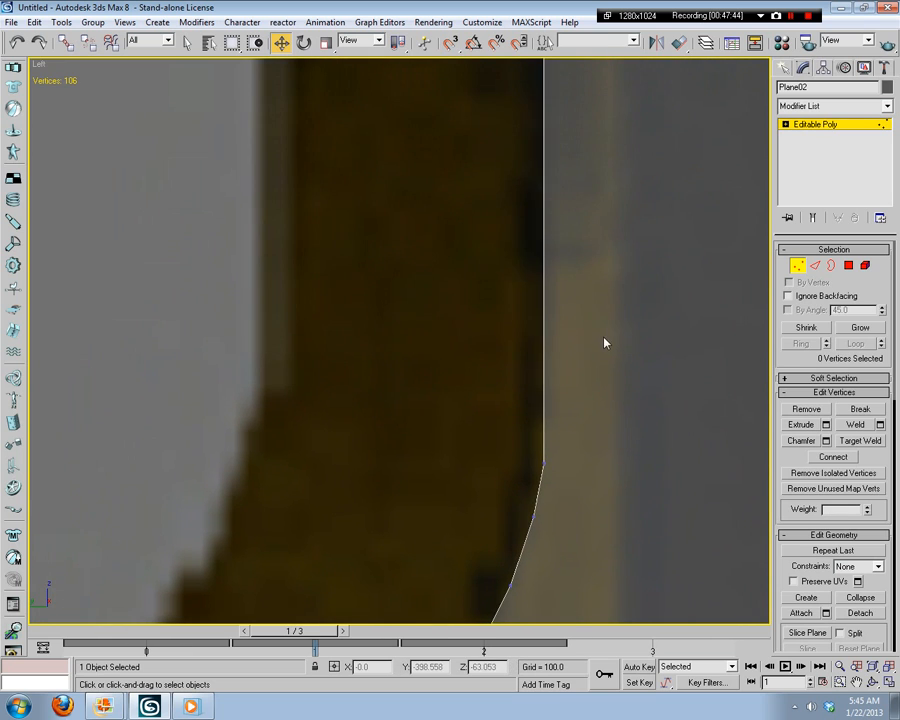
# Step: Move the contour vertex inside the frame's dark band slightly toward the thumbhole to straighten the sloping edge
pyautogui.moveTo(607, 408); pyautogui.dragTo(609, 421, button='middle')
pyautogui.moveTo(586, 512); pyautogui.dragTo(649, 263, button='middle')
pyautogui.scroll(-3, 645, 275)
pyautogui.moveTo(510, 530); pyautogui.dragTo(555, 354, button='middle')
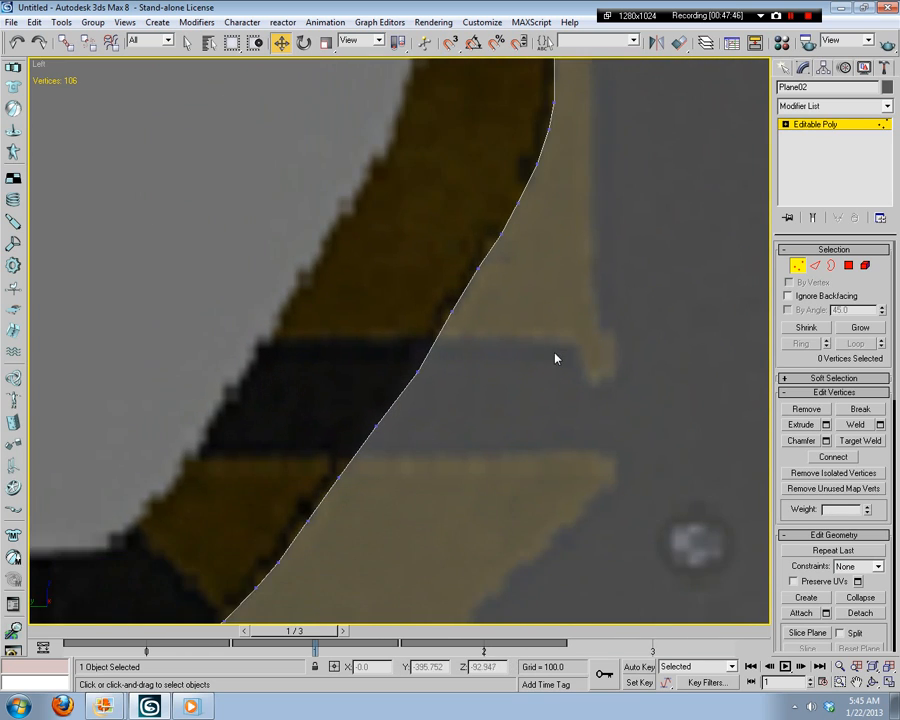
pyautogui.scroll(3, 556, 358)
pyautogui.moveTo(468, 376); pyautogui.dragTo(430, 439)
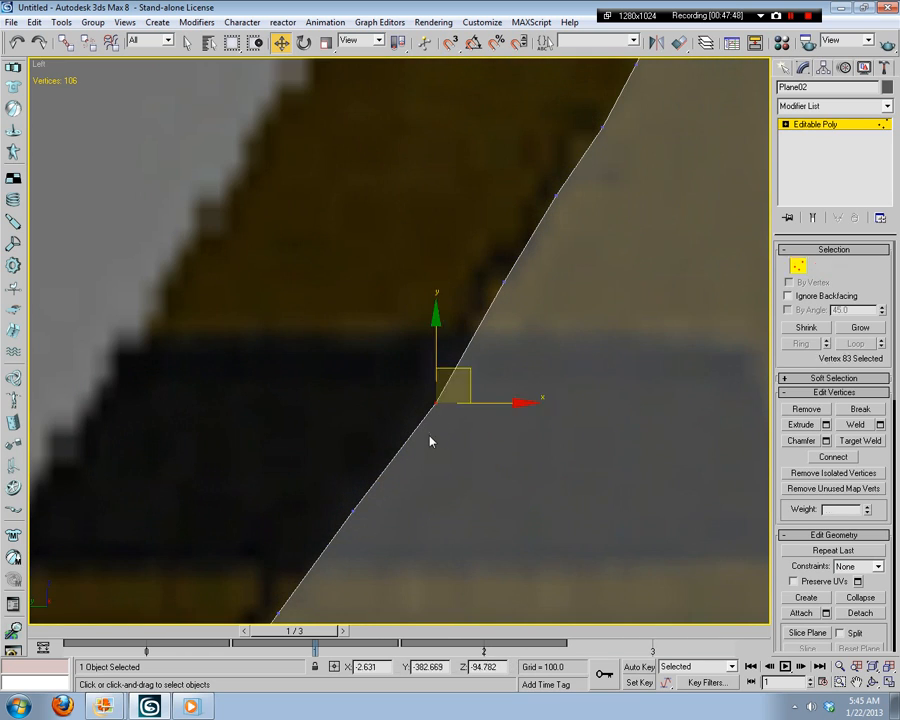
pyautogui.moveTo(462, 370); pyautogui.dragTo(448, 371)
pyautogui.click(546, 256)
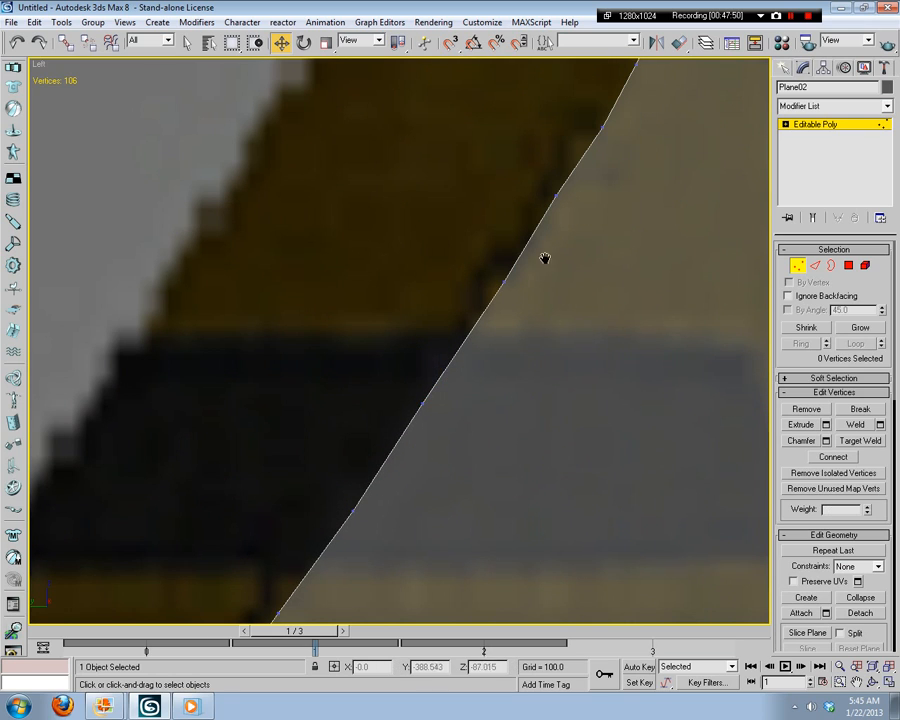
# Step: Nudge the second contour vertex above the dark band slightly up and outward to smooth the slope
pyautogui.moveTo(544, 257); pyautogui.dragTo(485, 349, button='middle')
pyautogui.moveTo(544, 240); pyautogui.dragTo(468, 320)
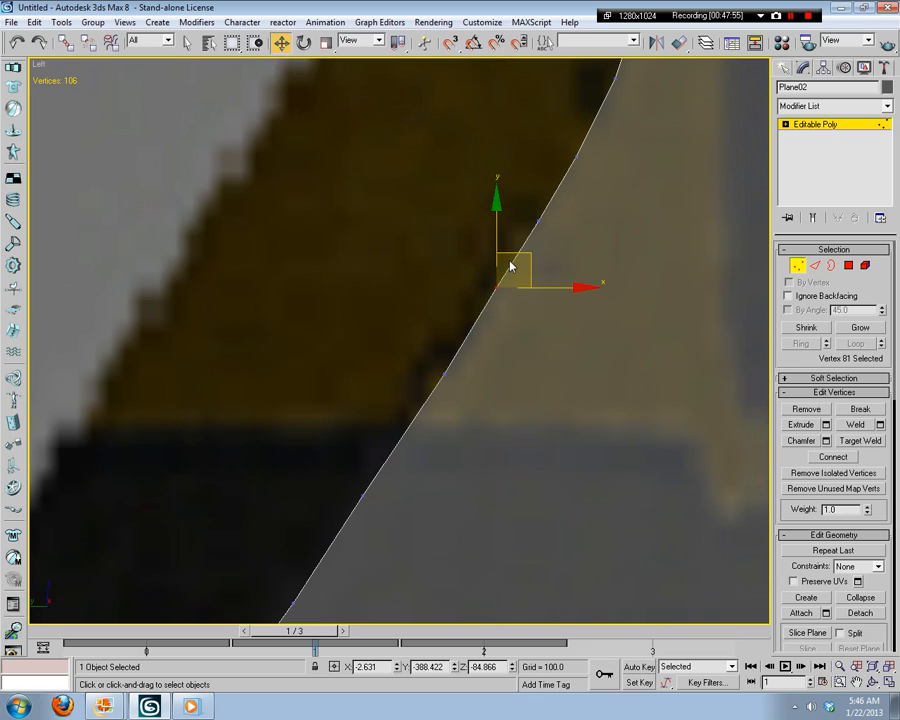
pyautogui.moveTo(516, 263); pyautogui.dragTo(520, 254)
pyautogui.click(597, 253)
# Step: Check the adjusted contour against the thumbhole frame from the straight upper edge down to the lower curve
pyautogui.moveTo(720, 66); pyautogui.dragTo(642, 230, button='middle')
pyautogui.moveTo(630, 154); pyautogui.dragTo(602, 272, button='middle')
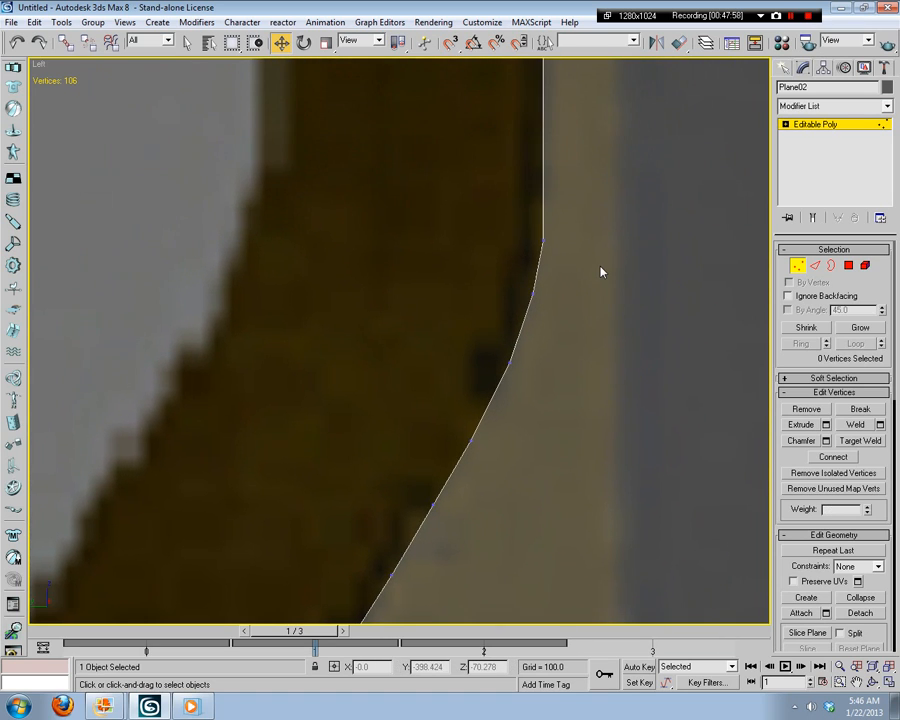
pyautogui.moveTo(596, 427); pyautogui.dragTo(672, 215, button='middle')
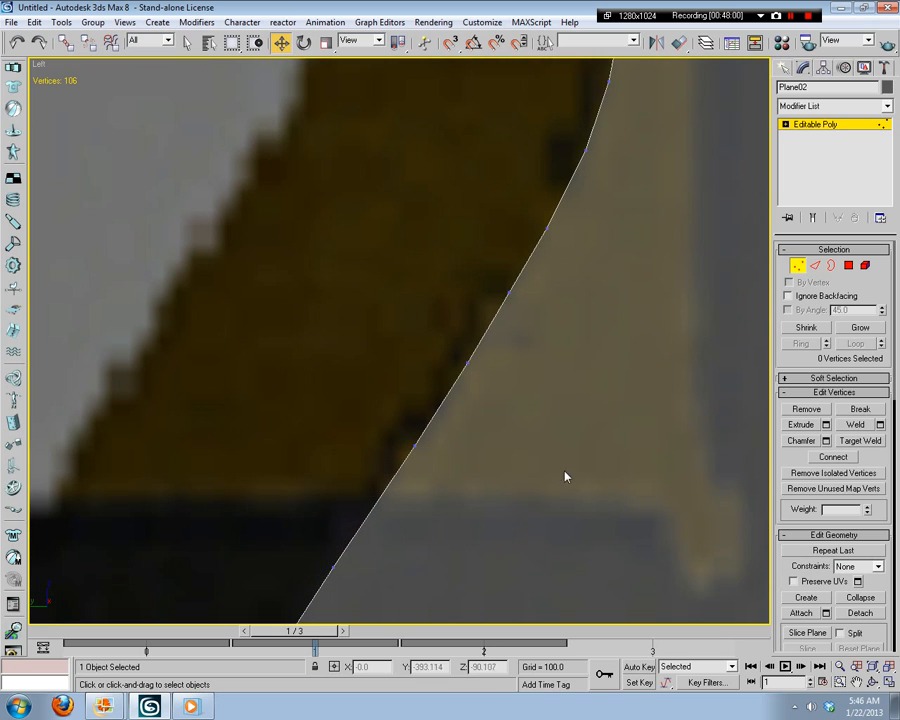
pyautogui.moveTo(555, 496); pyautogui.dragTo(627, 330, button='middle')
pyautogui.moveTo(555, 404); pyautogui.dragTo(630, 285, button='middle')
pyautogui.moveTo(530, 468); pyautogui.dragTo(640, 284, button='middle')
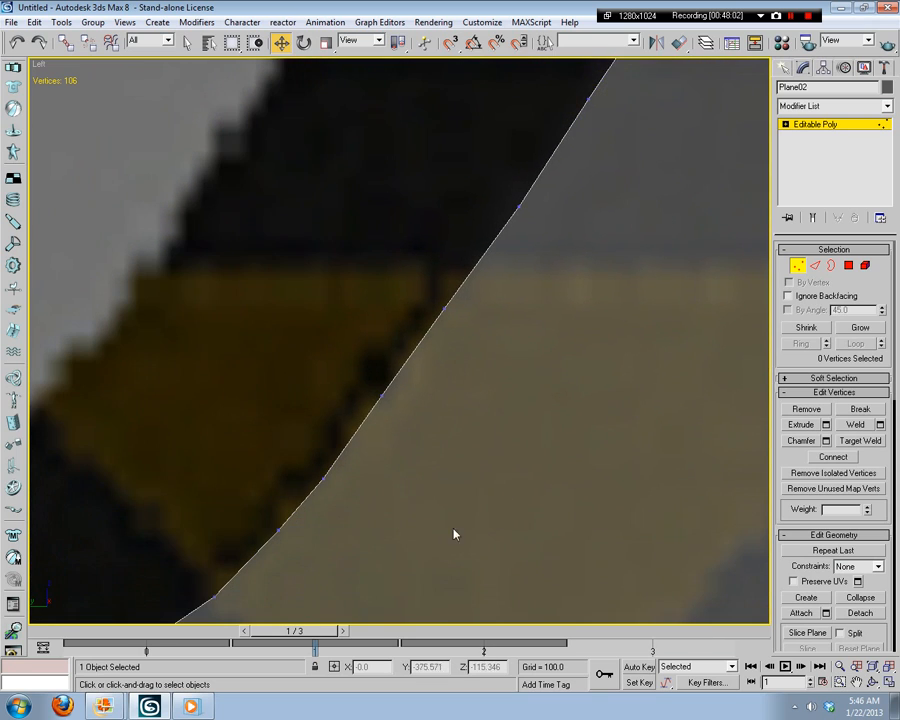
pyautogui.moveTo(505, 456); pyautogui.dragTo(665, 284, button='middle')
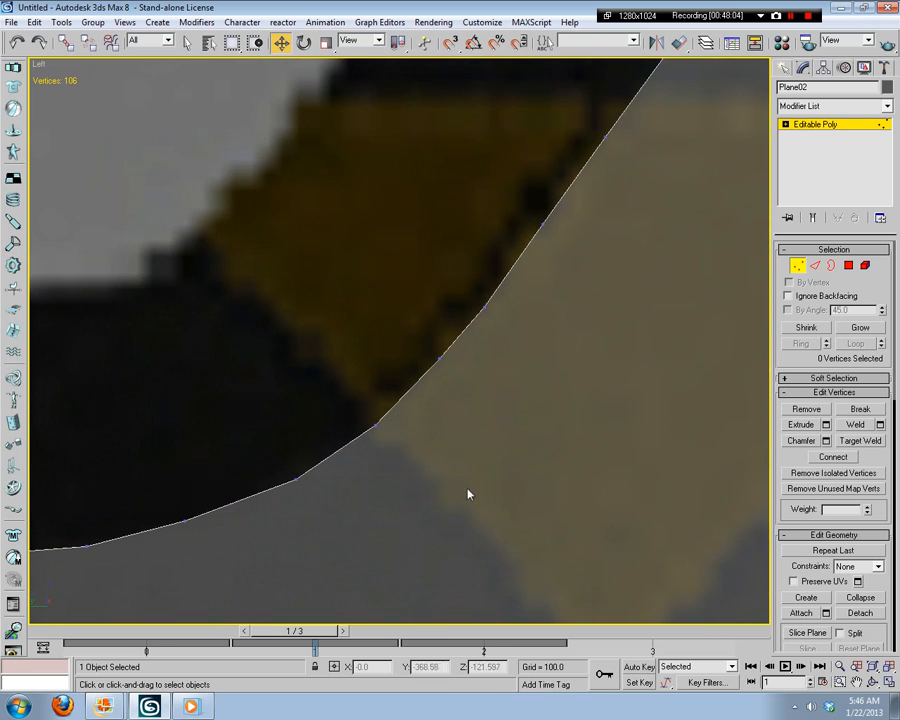
pyautogui.moveTo(467, 494); pyautogui.dragTo(543, 493, button='middle')
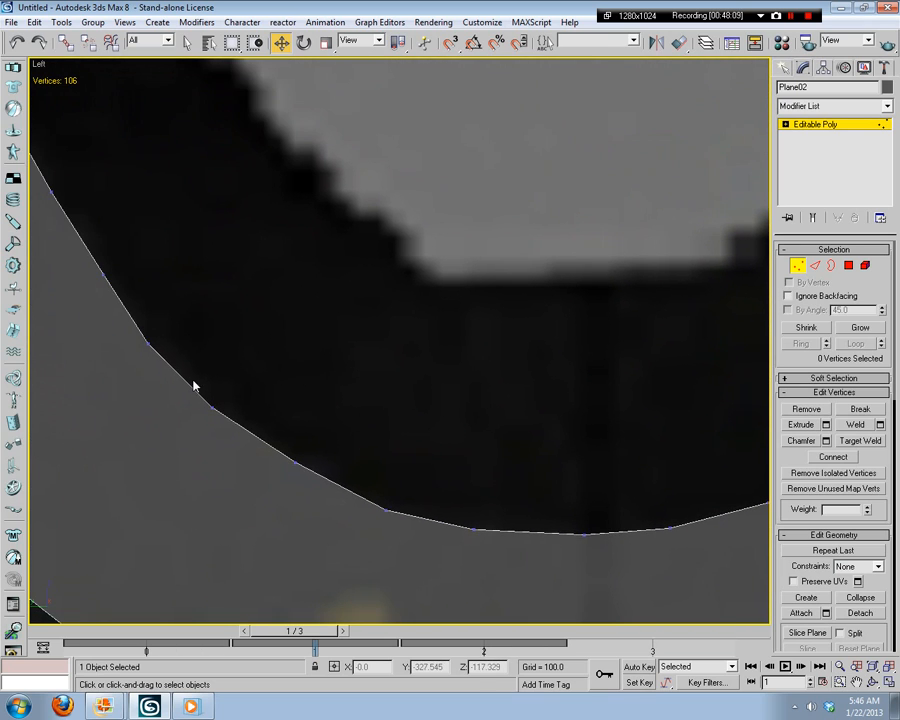
# Step: Advance the timeline to frame 2 and check the panel's tip against the frame in the reference image
pyautogui.moveTo(238, 352); pyautogui.dragTo(220, 283, button='middle')
pyautogui.click(344, 631)
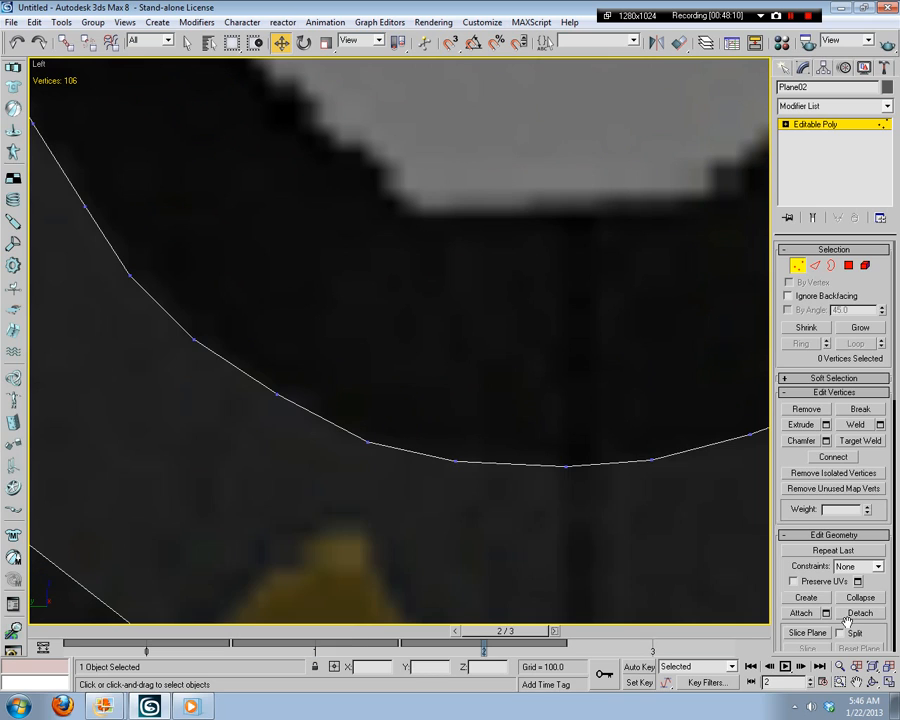
pyautogui.moveTo(453, 391); pyautogui.dragTo(540, 473, button='middle')
pyautogui.moveTo(376, 216); pyautogui.dragTo(450, 356, button='middle')
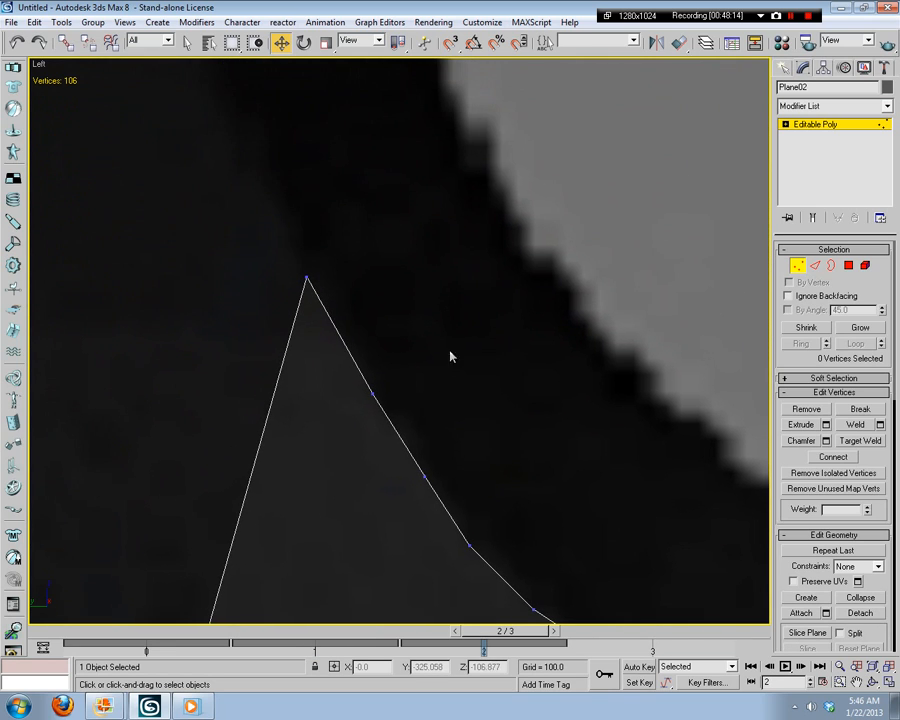
# Step: Insert a vertex on the sloping contour edge just below the panel's tip and fit it to the frame's dark band
pyautogui.moveTo(390, 257); pyautogui.dragTo(471, 504, button='middle')
pyautogui.moveTo(338, 285); pyautogui.dragTo(380, 258, button='middle')
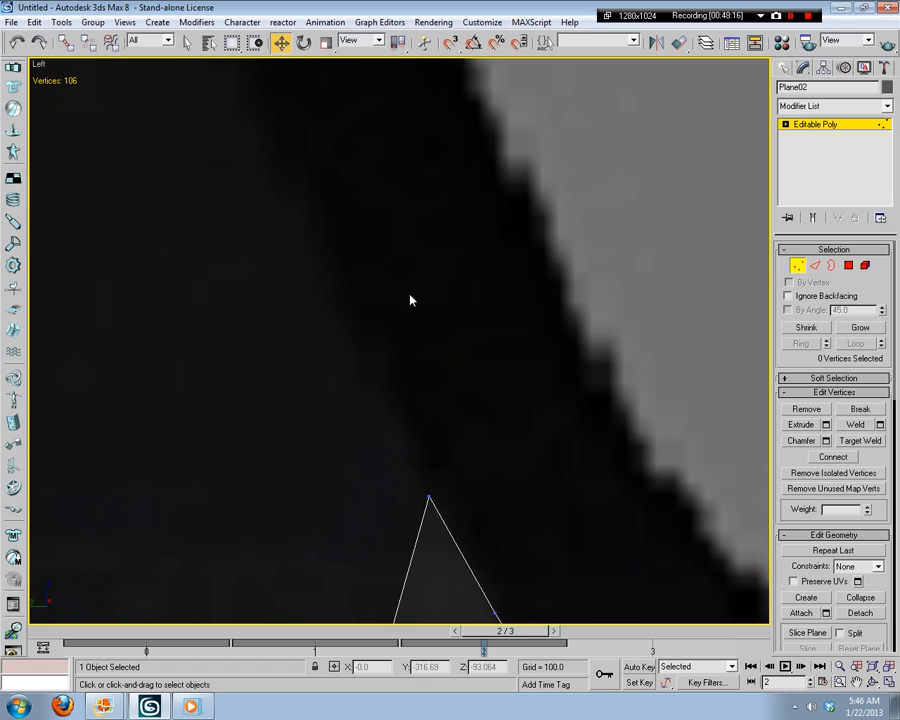
pyautogui.moveTo(430, 380); pyautogui.dragTo(402, 225, button='middle')
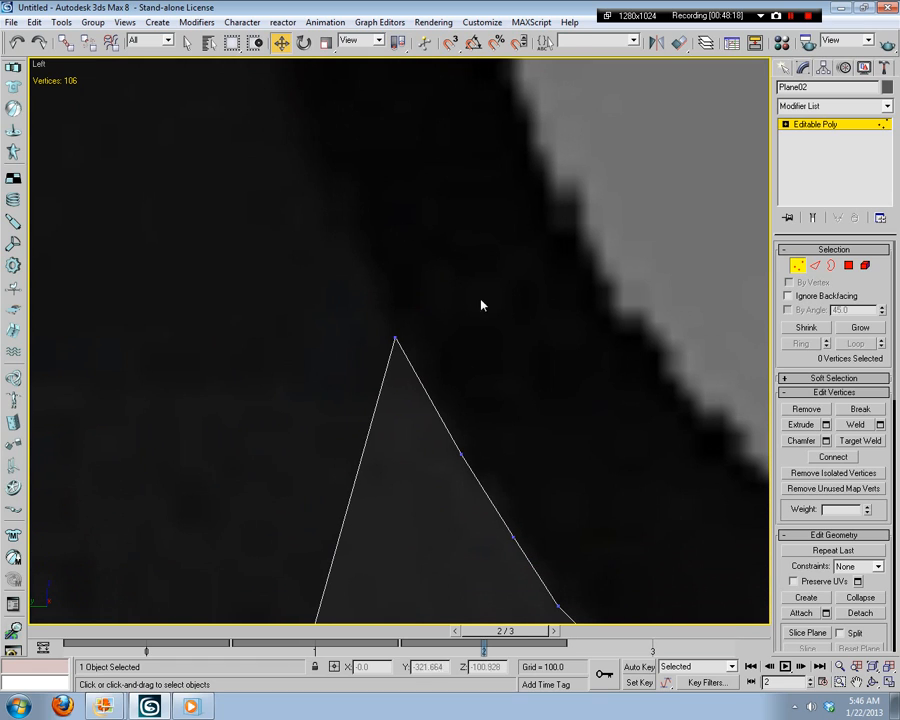
pyautogui.click(815, 265)
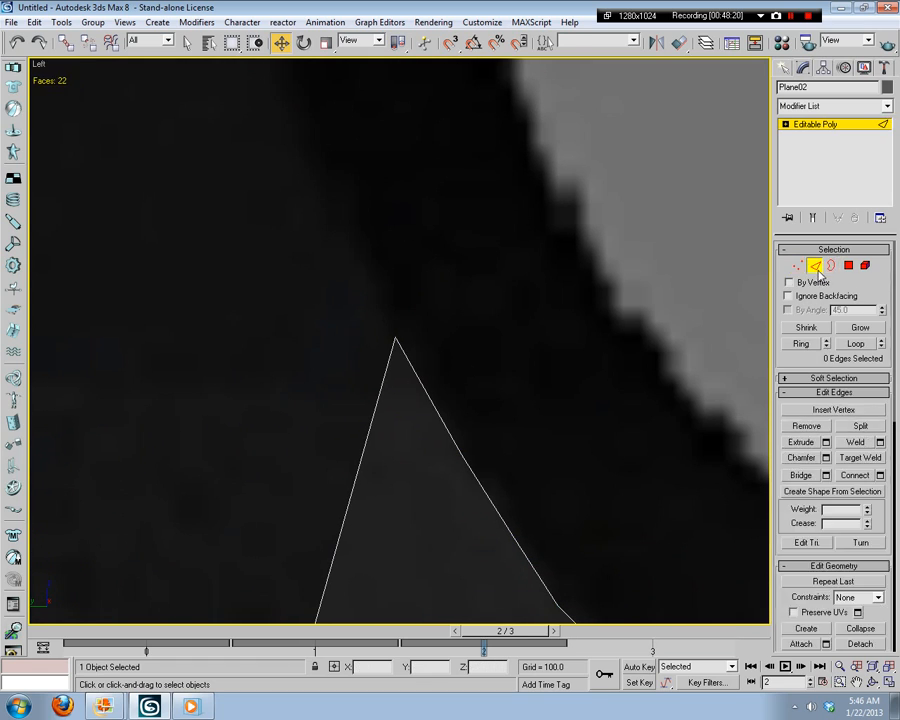
pyautogui.click(834, 410)
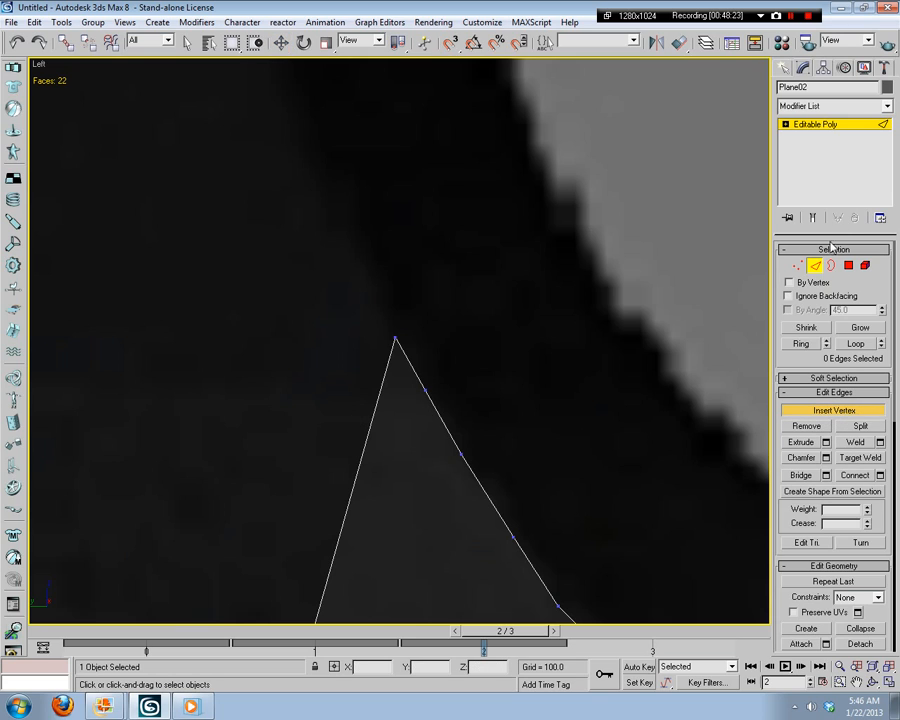
pyautogui.click(424, 390)
pyautogui.press('w')
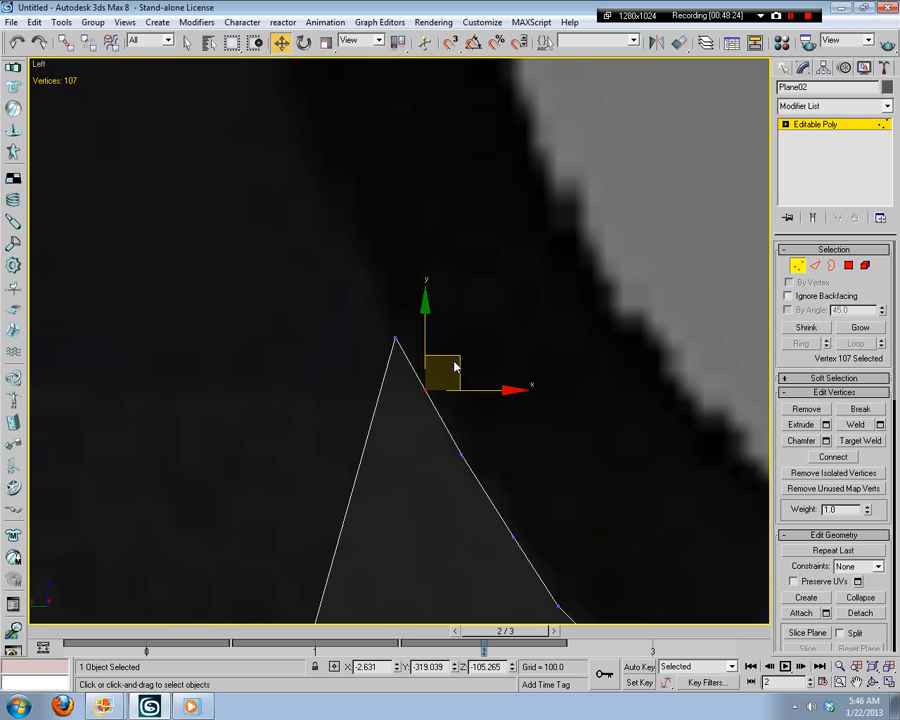
pyautogui.moveTo(446, 372)
pyautogui.mouseDown()
pyautogui.moveTo(397, 402)
pyautogui.moveTo(456, 359)
pyautogui.mouseUp()
pyautogui.click(545, 345)
# Step: Insert four vertices along the panel's long straight edge facing away from the thumbhole, starting just below the tip
pyautogui.click(815, 266)
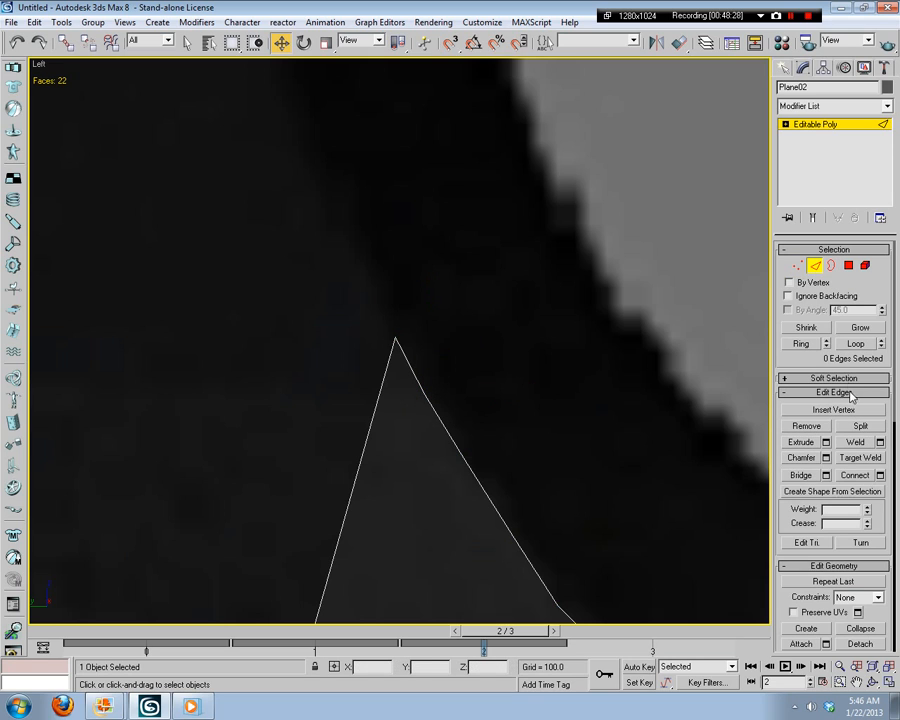
pyautogui.click(836, 410)
pyautogui.scroll(4, 544, 346)
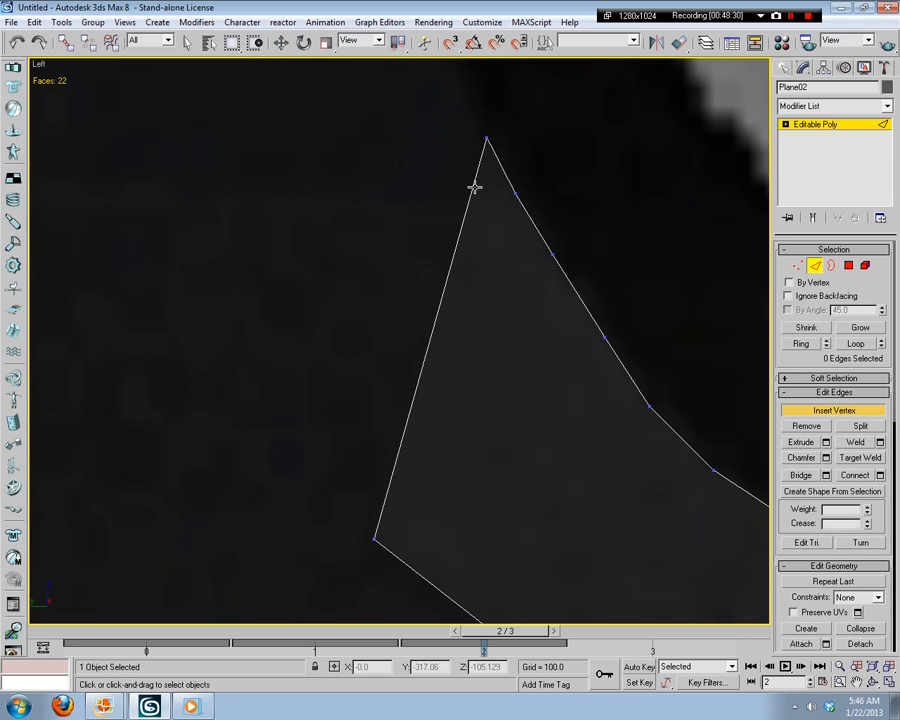
pyautogui.click(431, 328)
# Step: Move the lower corner vertex of the panel's straight edge outward, away from the thumbhole
pyautogui.click(797, 268)
pyautogui.click(444, 487)
pyautogui.click(375, 539)
pyautogui.moveTo(381, 522); pyautogui.dragTo(155, 548)
pyautogui.click(506, 370)
pyautogui.moveTo(524, 358); pyautogui.dragTo(382, 696, button='middle')
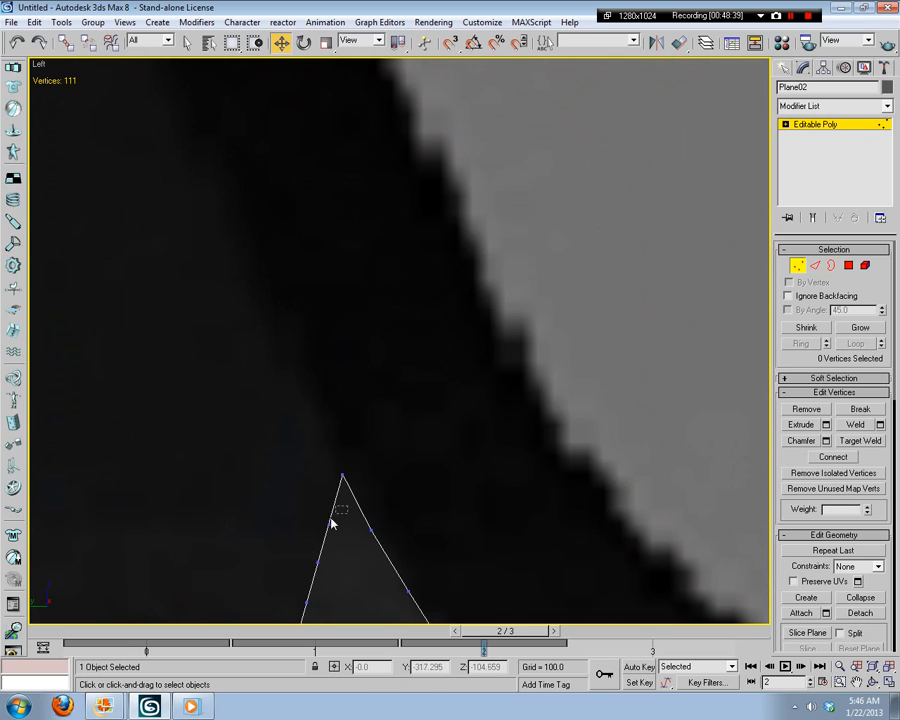
# Step: Move the inserted vertex nearest the tip up onto the frame's outer contour to extend the panel
pyautogui.click(338, 483)
pyautogui.moveTo(278, 470); pyautogui.dragTo(318, 503)
pyautogui.moveTo(342, 489); pyautogui.dragTo(338, 386)
pyautogui.click(408, 411)
pyautogui.moveTo(472, 515); pyautogui.dragTo(564, 490, button='middle')
# Step: Move the second inserted vertex above the first along the dark band's edge, forming a higher tip
pyautogui.click(409, 536)
pyautogui.moveTo(420, 506); pyautogui.dragTo(381, 293)
pyautogui.click(454, 290)
pyautogui.moveTo(458, 290); pyautogui.dragTo(512, 406, button='middle')
pyautogui.moveTo(415, 455); pyautogui.dragTo(417, 453)
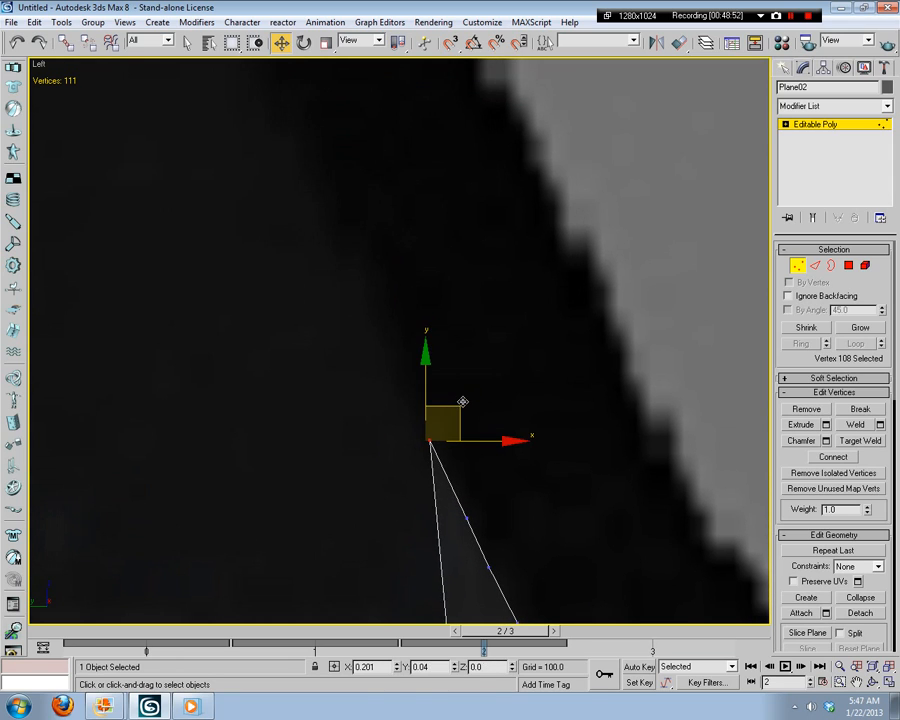
pyautogui.click(536, 426)
pyautogui.moveTo(536, 426); pyautogui.dragTo(523, 253, button='middle')
# Step: Move the two remaining inserted vertices together up and away from the thumbhole, level with the extended tip
pyautogui.click(421, 368)
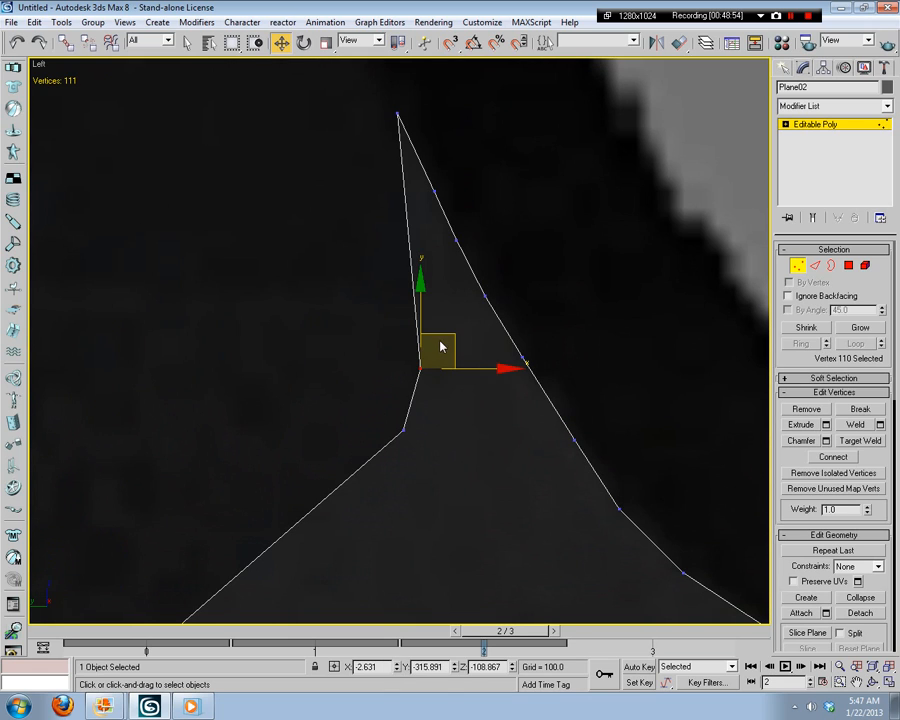
pyautogui.click(452, 354)
pyautogui.moveTo(452, 354); pyautogui.dragTo(338, 532)
pyautogui.moveTo(424, 366); pyautogui.dragTo(246, 117)
pyautogui.moveTo(459, 120); pyautogui.dragTo(534, 553, button='middle')
pyautogui.click(531, 547)
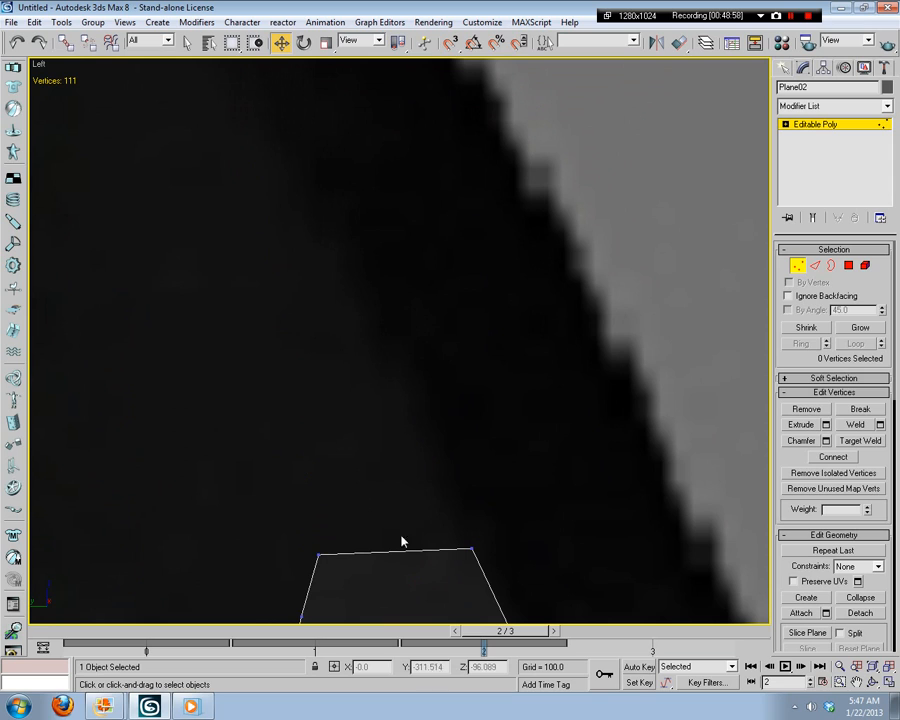
# Step: Place the upper of those two vertices on the dark band's edge above the second inserted vertex
pyautogui.click(320, 553)
pyautogui.moveTo(342, 515); pyautogui.dragTo(464, 443)
pyautogui.moveTo(353, 537); pyautogui.dragTo(370, 458)
pyautogui.moveTo(368, 554); pyautogui.dragTo(376, 511, button='middle')
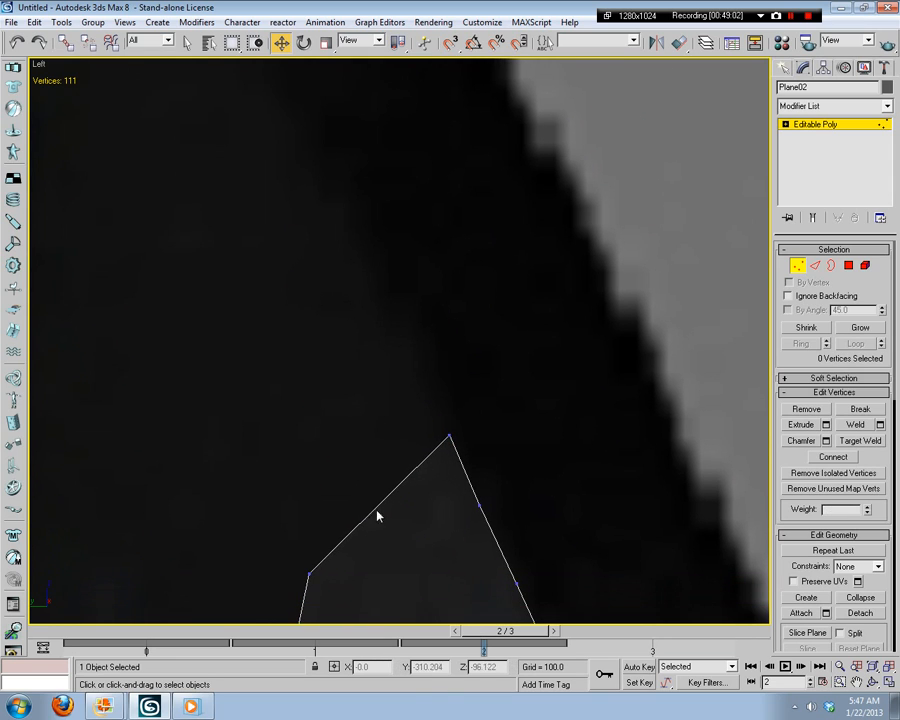
# Step: Move the last inserted vertex up the dark band's edge as the new tip and nudge it onto the outline
pyautogui.click(309, 573)
pyautogui.click(331, 541)
pyautogui.moveTo(299, 587); pyautogui.dragTo(438, 311)
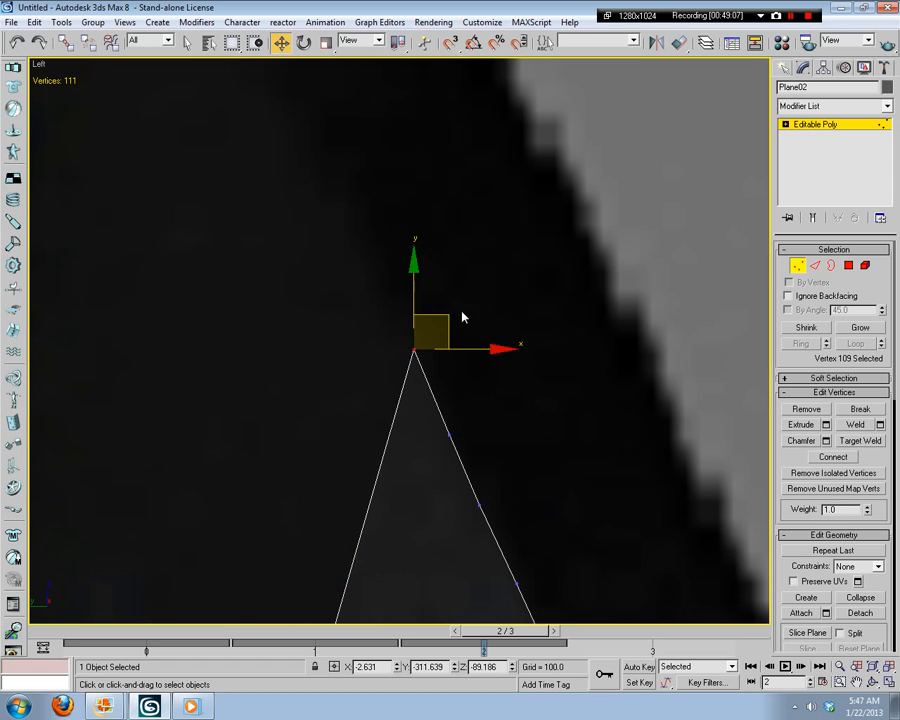
pyautogui.click(465, 318)
pyautogui.moveTo(486, 336); pyautogui.dragTo(517, 481, button='middle')
pyautogui.click(448, 474)
pyautogui.moveTo(472, 440); pyautogui.dragTo(461, 436)
pyautogui.moveTo(571, 580); pyautogui.dragTo(496, 416, button='middle')
# Step: Nudge the two vertices just below the new tip slightly down and away from the thumbhole to follow the frame
pyautogui.click(432, 366)
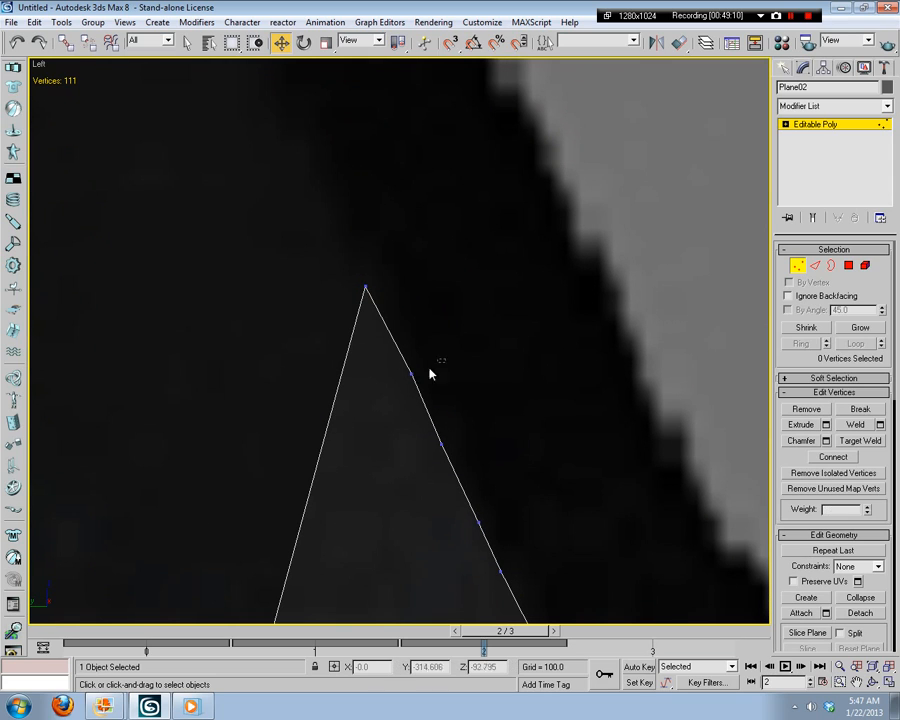
pyautogui.click(412, 372)
pyautogui.moveTo(420, 368); pyautogui.dragTo(403, 392)
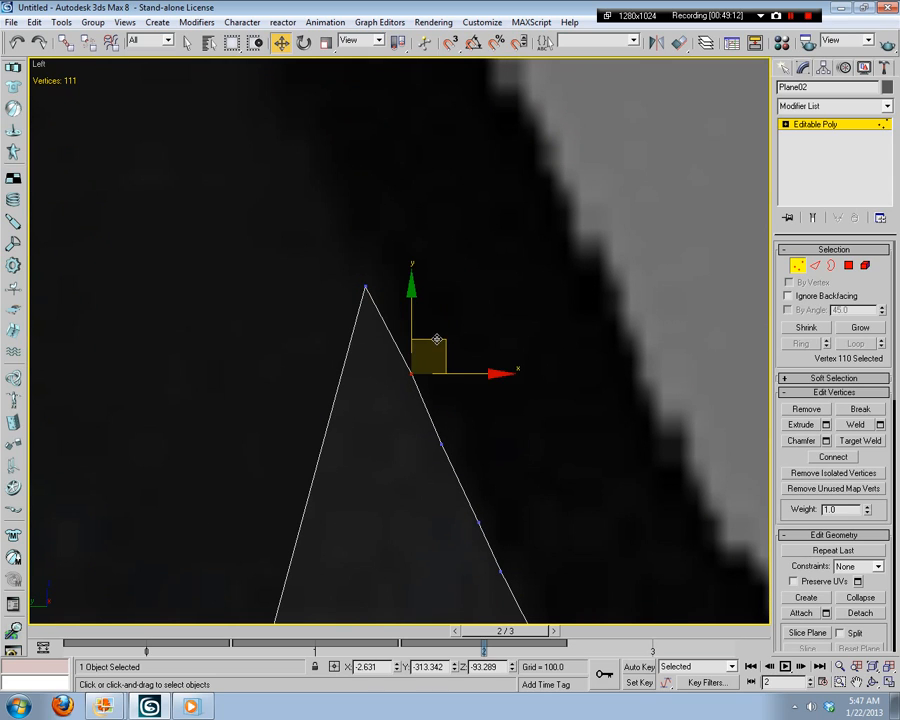
pyautogui.moveTo(437, 339); pyautogui.dragTo(431, 343)
pyautogui.moveTo(468, 420); pyautogui.dragTo(426, 458)
pyautogui.moveTo(464, 414); pyautogui.dragTo(466, 414)
pyautogui.click(551, 524)
pyautogui.moveTo(552, 528); pyautogui.dragTo(511, 439, button='middle')
pyautogui.moveTo(474, 424); pyautogui.dragTo(430, 444)
pyautogui.moveTo(466, 397); pyautogui.dragTo(460, 402)
pyautogui.click(558, 518)
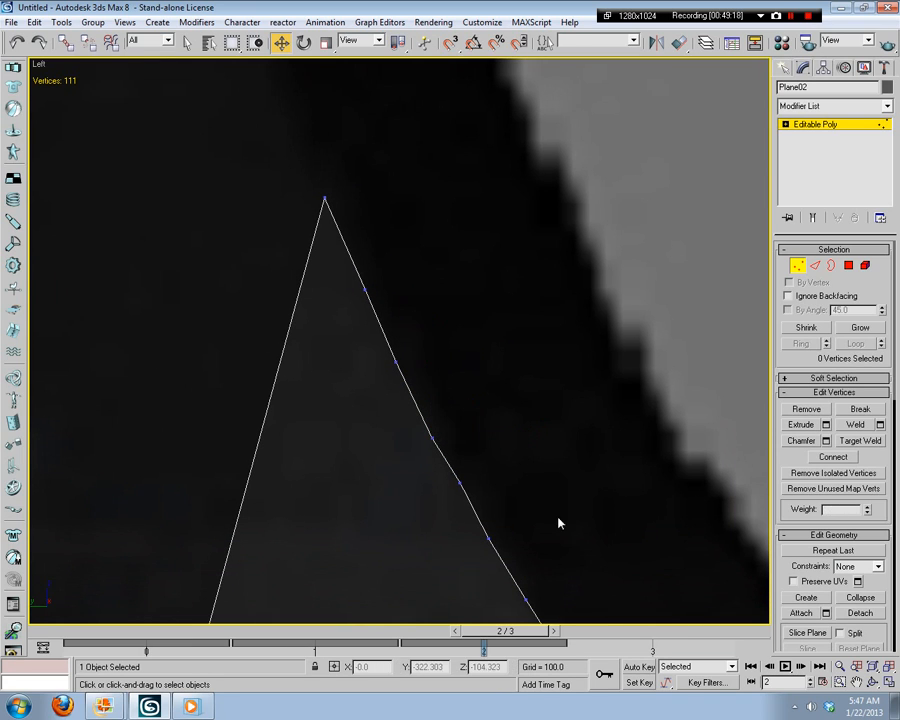
# Step: Nudge the former tip vertex and the inserted vertices above it slightly away from the thumbhole to smooth the contour
pyautogui.moveTo(486, 469); pyautogui.dragTo(454, 495)
pyautogui.moveTo(479, 446); pyautogui.dragTo(476, 448)
pyautogui.click(543, 545)
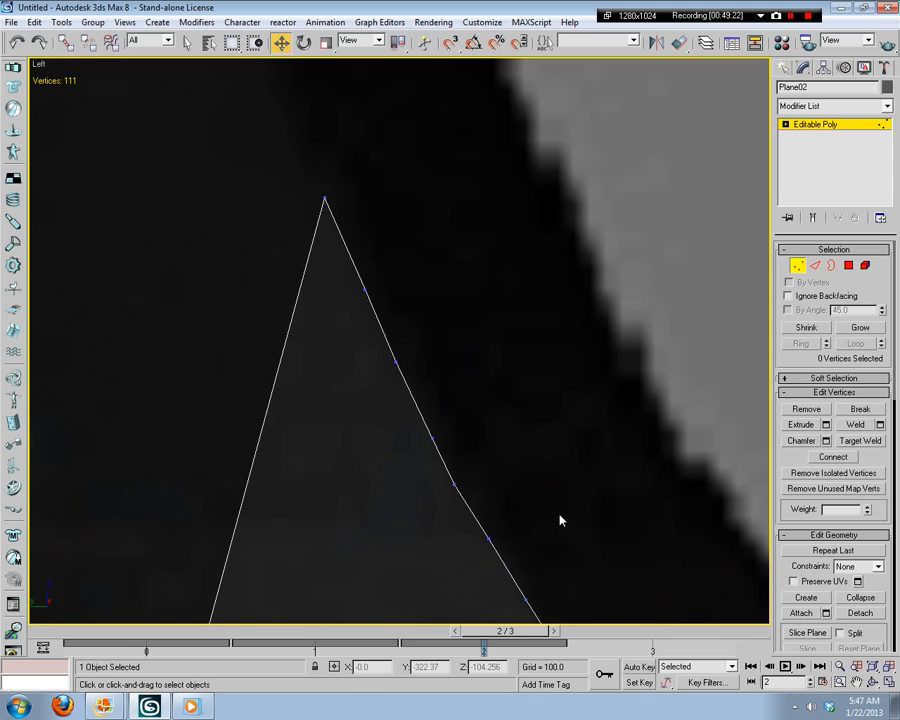
pyautogui.moveTo(381, 280); pyautogui.dragTo(355, 303)
pyautogui.moveTo(398, 253); pyautogui.dragTo(390, 254)
pyautogui.click(438, 305)
pyautogui.moveTo(415, 342)
pyautogui.mouseDown()
pyautogui.moveTo(390, 377)
pyautogui.moveTo(422, 341)
pyautogui.mouseUp()
pyautogui.click(491, 408)
pyautogui.moveTo(501, 445); pyautogui.dragTo(473, 330, button='middle')
pyautogui.moveTo(422, 306)
pyautogui.mouseDown()
pyautogui.moveTo(360, 335)
pyautogui.moveTo(422, 297)
pyautogui.mouseUp()
pyautogui.click(432, 286)
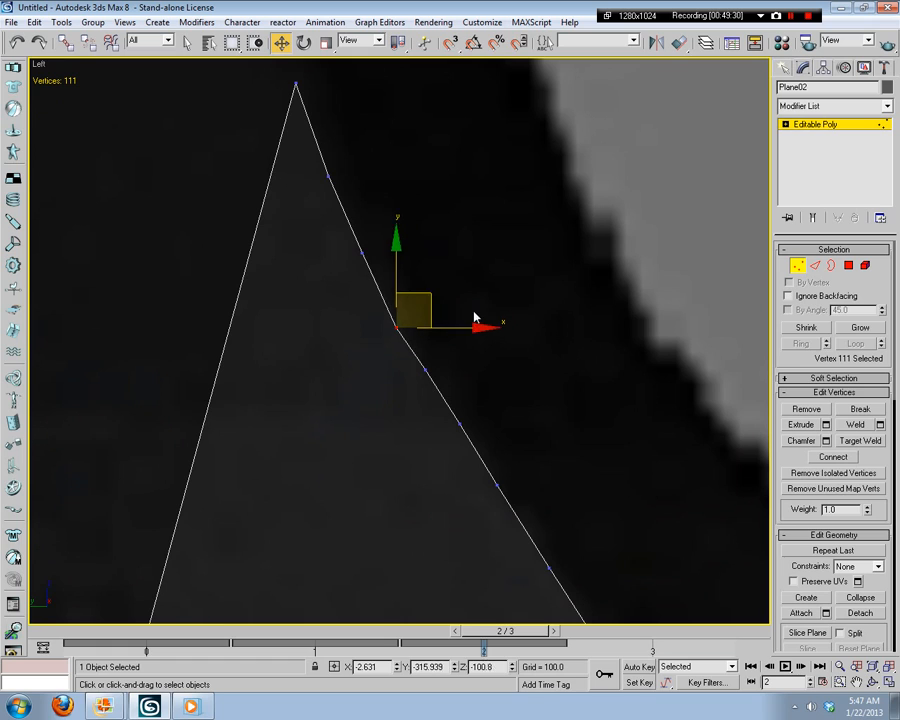
# Step: Slide the former tip vertex and the two vertices below it slightly down along the frame's contour to even their spacing
pyautogui.click(424, 371)
pyautogui.moveTo(454, 342); pyautogui.dragTo(458, 348)
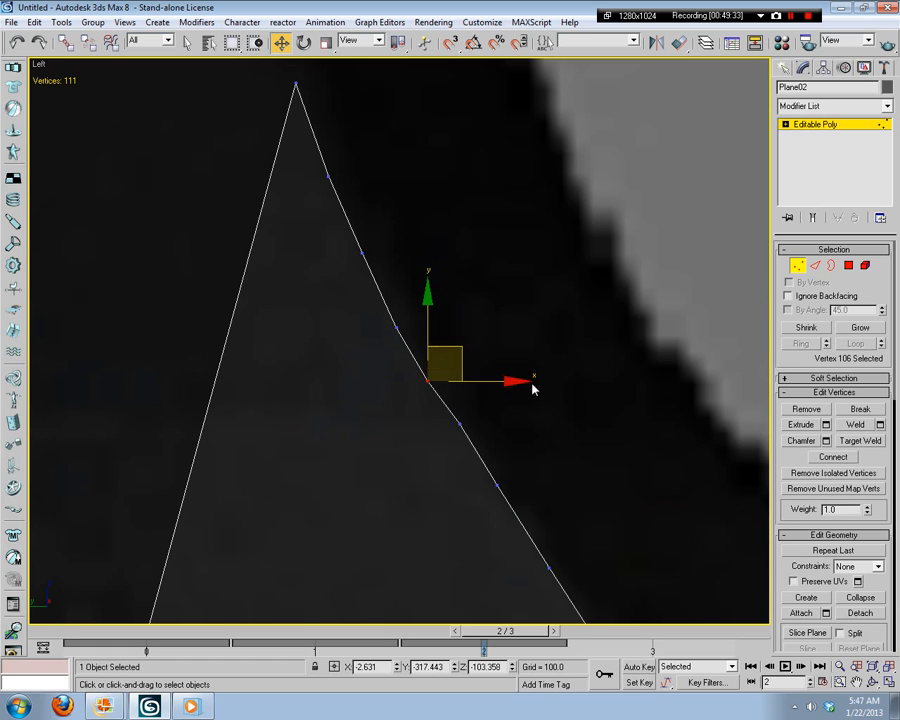
pyautogui.click(530, 397)
pyautogui.moveTo(514, 453); pyautogui.dragTo(508, 379, button='middle')
pyautogui.click(454, 348)
pyautogui.moveTo(472, 315); pyautogui.dragTo(477, 326)
pyautogui.click(491, 411)
pyautogui.click(531, 386)
pyautogui.moveTo(510, 402); pyautogui.dragTo(483, 430)
pyautogui.moveTo(512, 376); pyautogui.dragTo(514, 386)
pyautogui.click(615, 464)
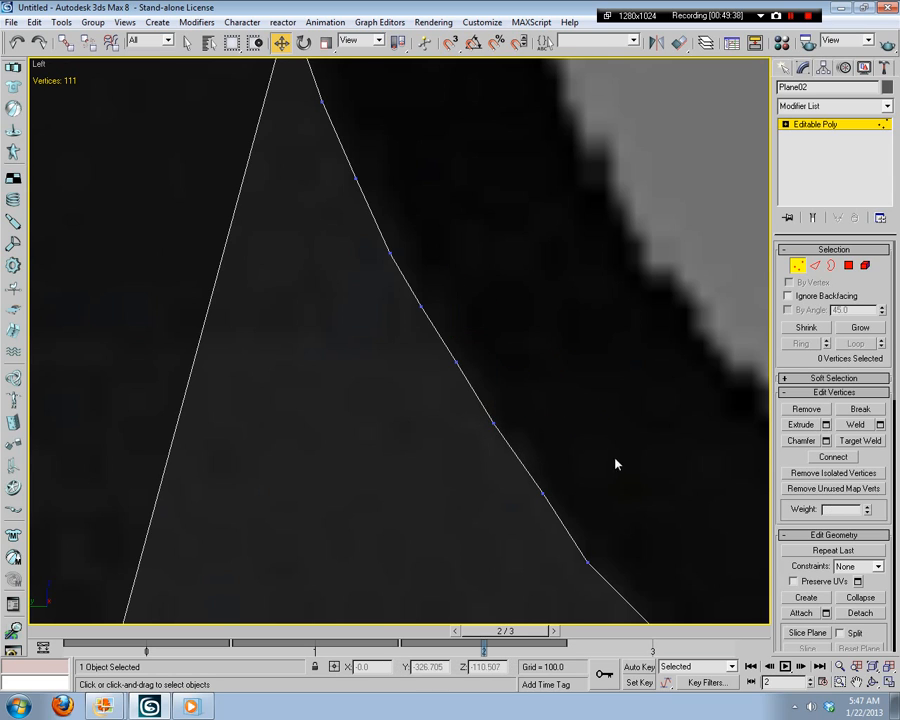
# Step: Nudge the contour vertex just above the start of the lower curve slightly away from the thumbhole
pyautogui.moveTo(615, 464); pyautogui.dragTo(450, 348, button='middle')
pyautogui.click(401, 367)
pyautogui.moveTo(428, 334)
pyautogui.mouseDown()
pyautogui.moveTo(418, 340)
pyautogui.moveTo(426, 334)
pyautogui.mouseUp()
pyautogui.click(438, 222)
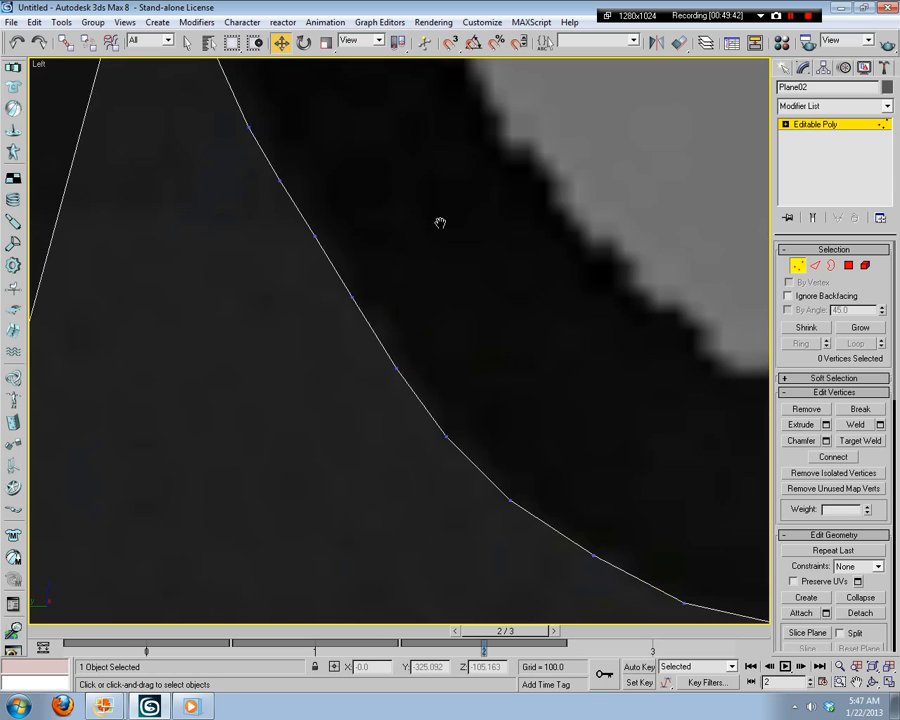
# Step: Nudge the first two contour vertices below the former tip slightly down and inward to straighten the slope
pyautogui.moveTo(438, 222); pyautogui.dragTo(481, 332, button='middle')
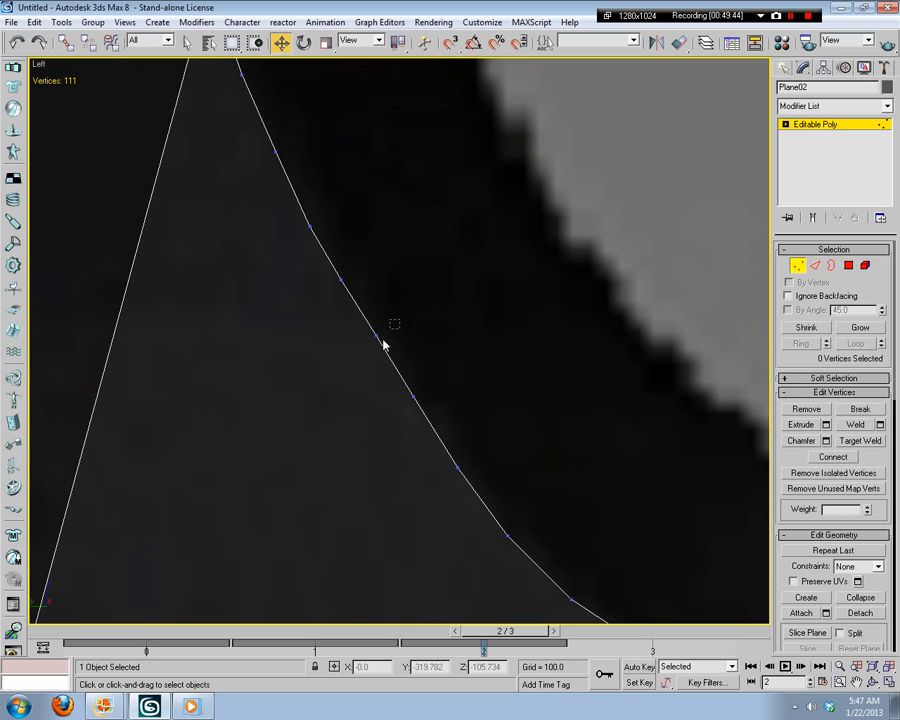
pyautogui.moveTo(353, 357); pyautogui.dragTo(353, 357)
pyautogui.moveTo(402, 301); pyautogui.dragTo(402, 301)
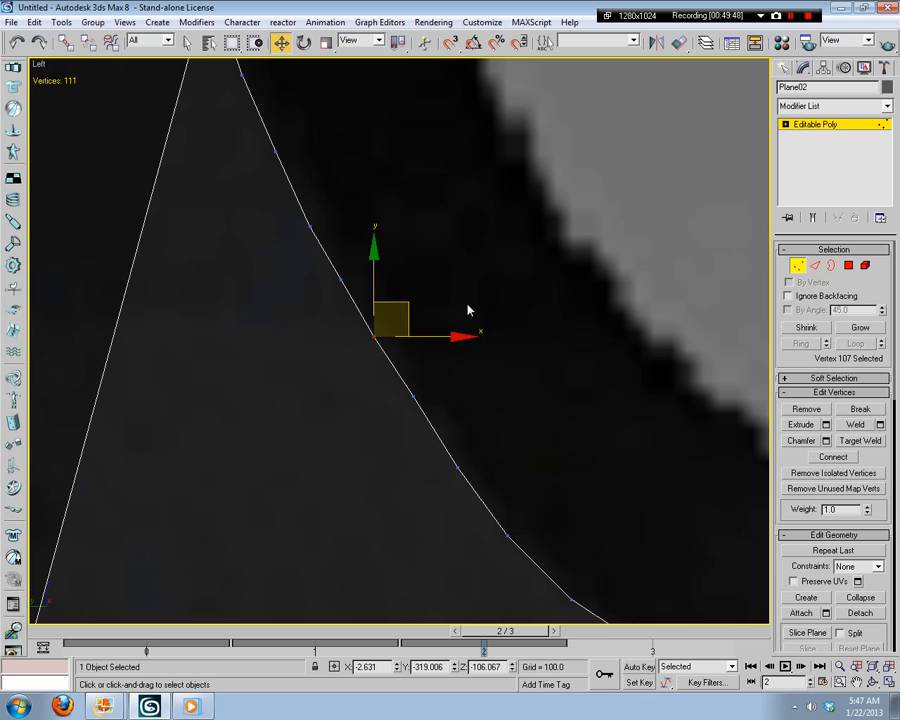
pyautogui.moveTo(440, 386)
pyautogui.mouseDown()
pyautogui.moveTo(410, 408)
pyautogui.moveTo(436, 373)
pyautogui.mouseUp()
pyautogui.click(495, 362)
pyautogui.moveTo(538, 443); pyautogui.dragTo(475, 380, button='middle')
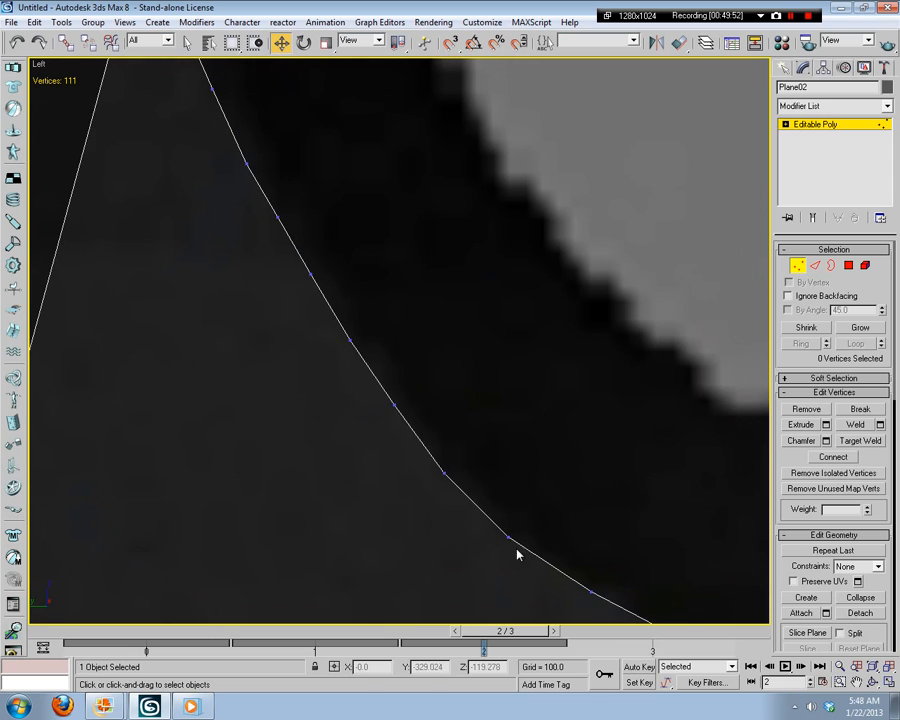
# Step: Move the former tip vertex and the vertex directly below it down and away from the thumbhole along the band
pyautogui.moveTo(333, 190); pyautogui.dragTo(413, 337, button='middle')
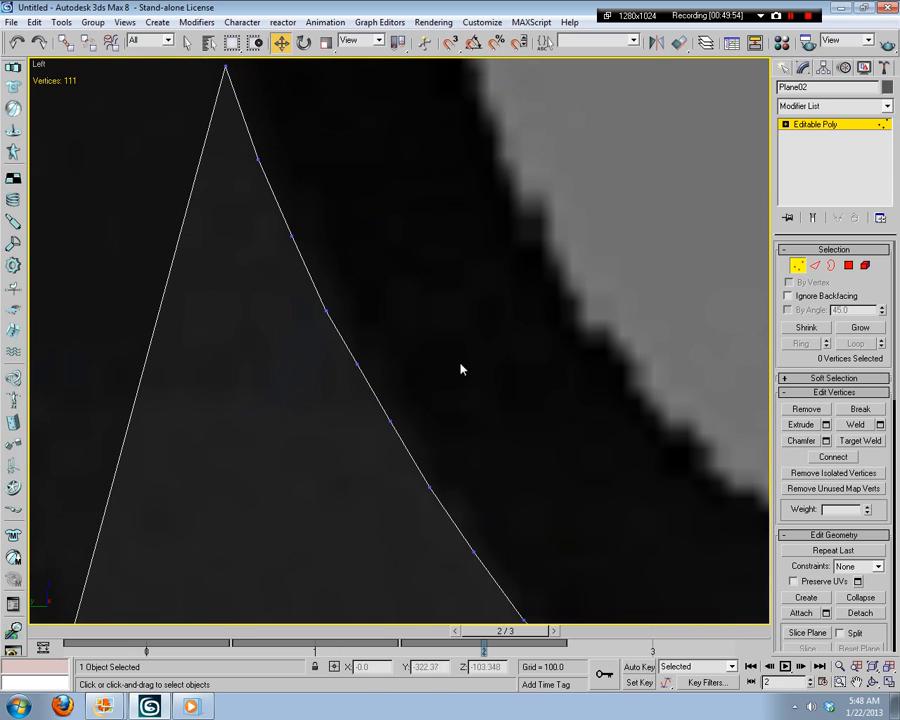
pyautogui.click(326, 310)
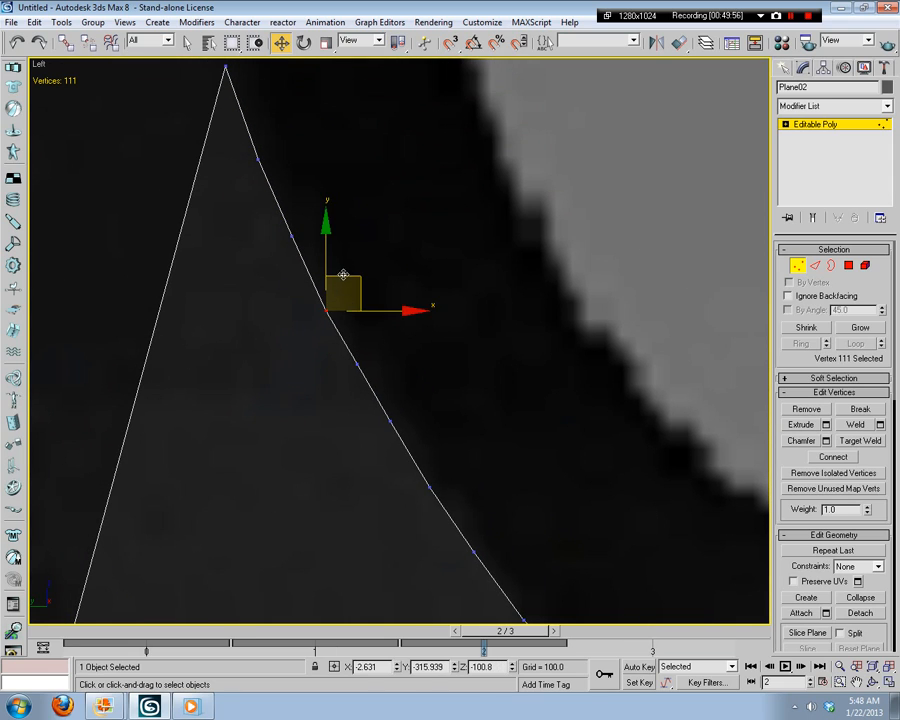
pyautogui.click(357, 363)
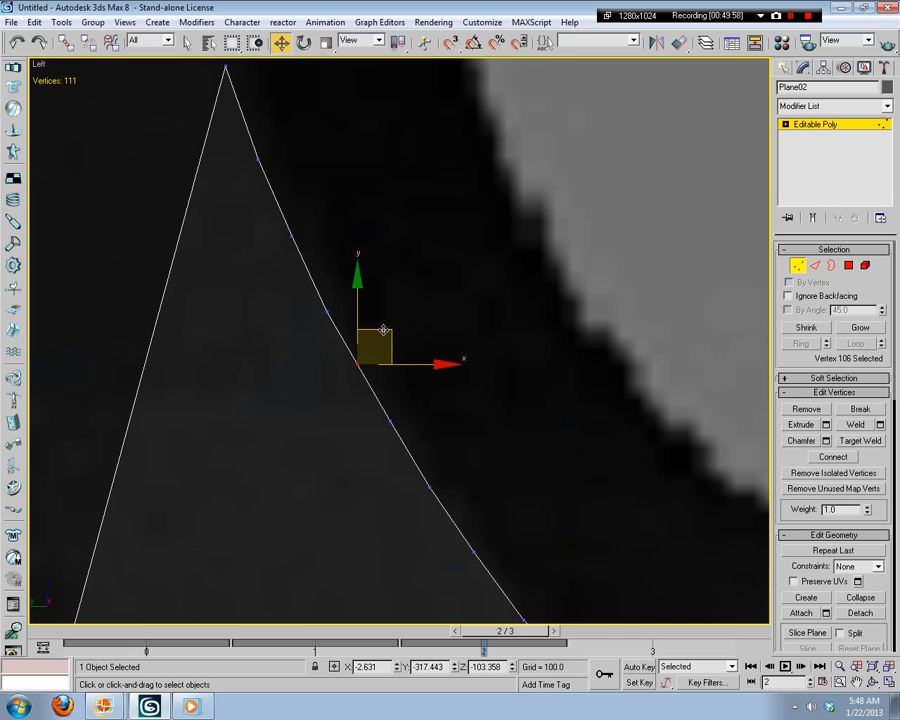
pyautogui.moveTo(383, 330); pyautogui.dragTo(377, 331)
pyautogui.click(540, 450)
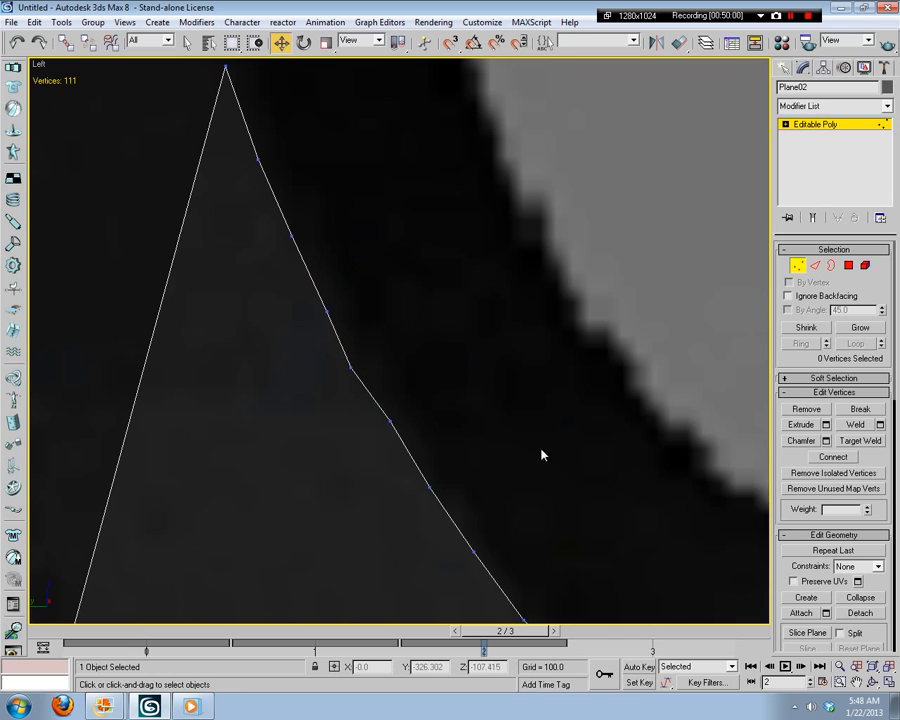
pyautogui.moveTo(540, 450); pyautogui.dragTo(464, 328, button='middle')
pyautogui.click(317, 301)
pyautogui.moveTo(339, 266); pyautogui.dragTo(333, 283)
# Step: Move the next two vertices toward the lower curve slightly down and away from the thumbhole to round the contour
pyautogui.click(394, 370)
pyautogui.moveTo(356, 382); pyautogui.dragTo(335, 378)
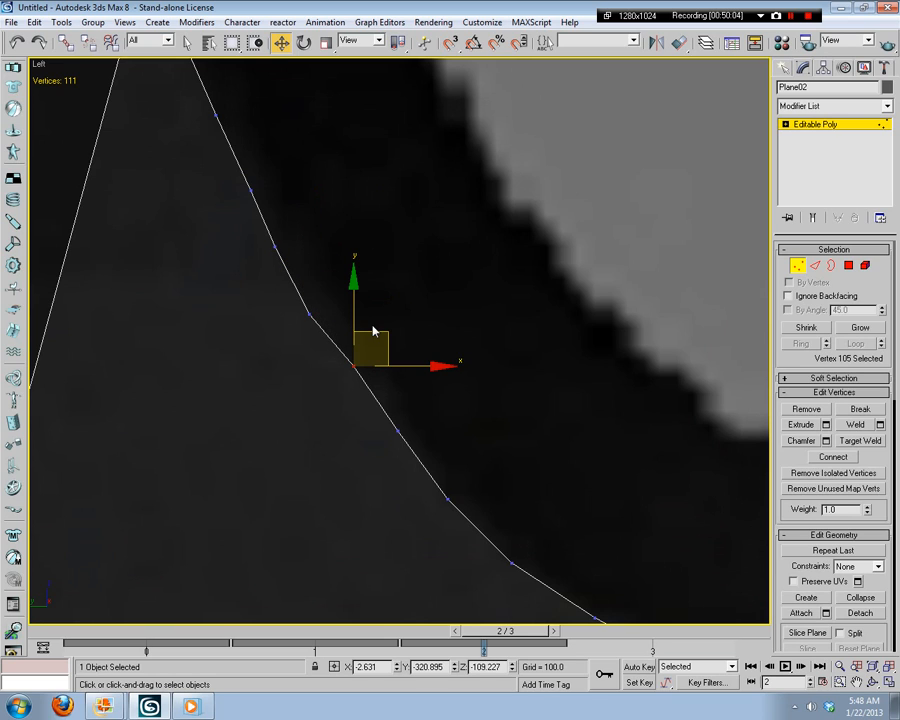
pyautogui.moveTo(374, 330); pyautogui.dragTo(370, 336)
pyautogui.moveTo(425, 405); pyautogui.dragTo(388, 453)
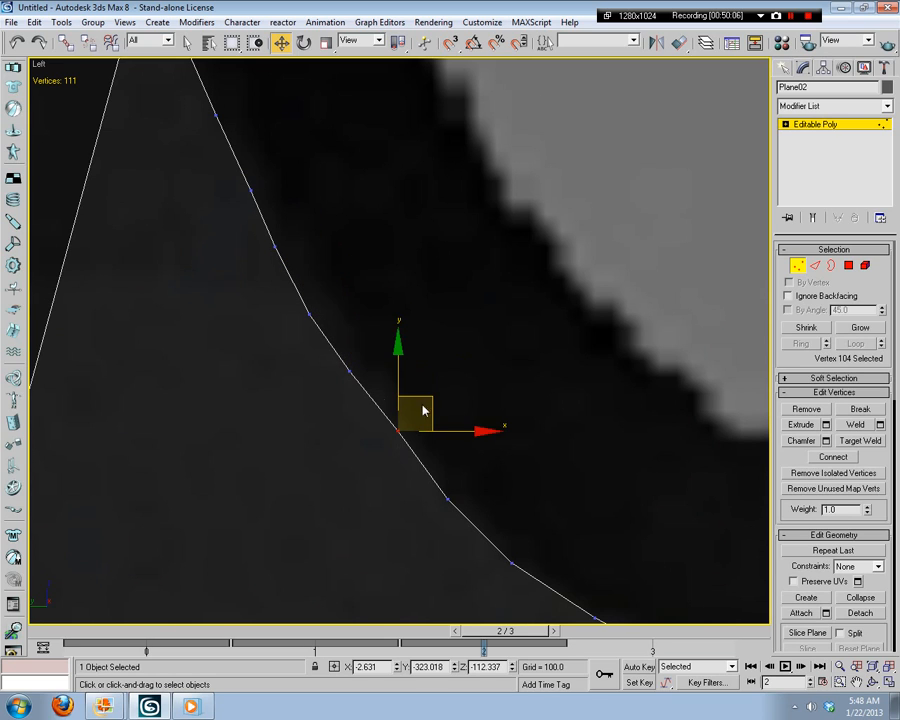
pyautogui.moveTo(357, 357); pyautogui.dragTo(327, 389)
pyautogui.moveTo(375, 338); pyautogui.dragTo(374, 342)
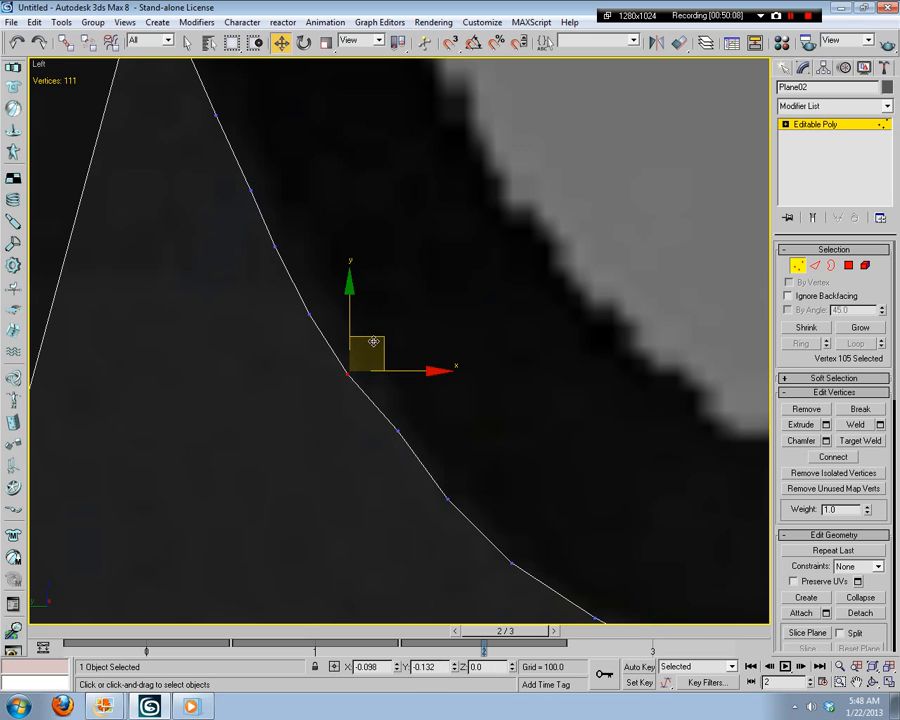
pyautogui.click(454, 382)
pyautogui.click(399, 433)
pyautogui.moveTo(429, 396); pyautogui.dragTo(422, 402)
pyautogui.click(442, 413)
pyautogui.click(394, 435)
pyautogui.click(443, 397)
# Step: Check the refitted contour against the frame from the lower curve up to the panel's new tip
pyautogui.moveTo(444, 402); pyautogui.dragTo(359, 337, button='middle')
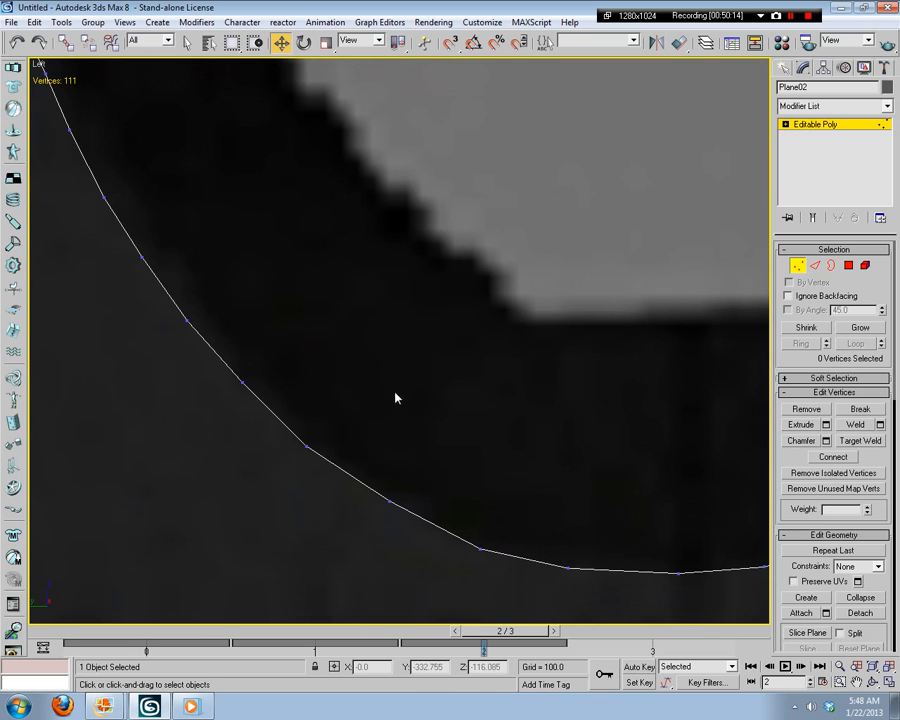
pyautogui.scroll(-4, 432, 448)
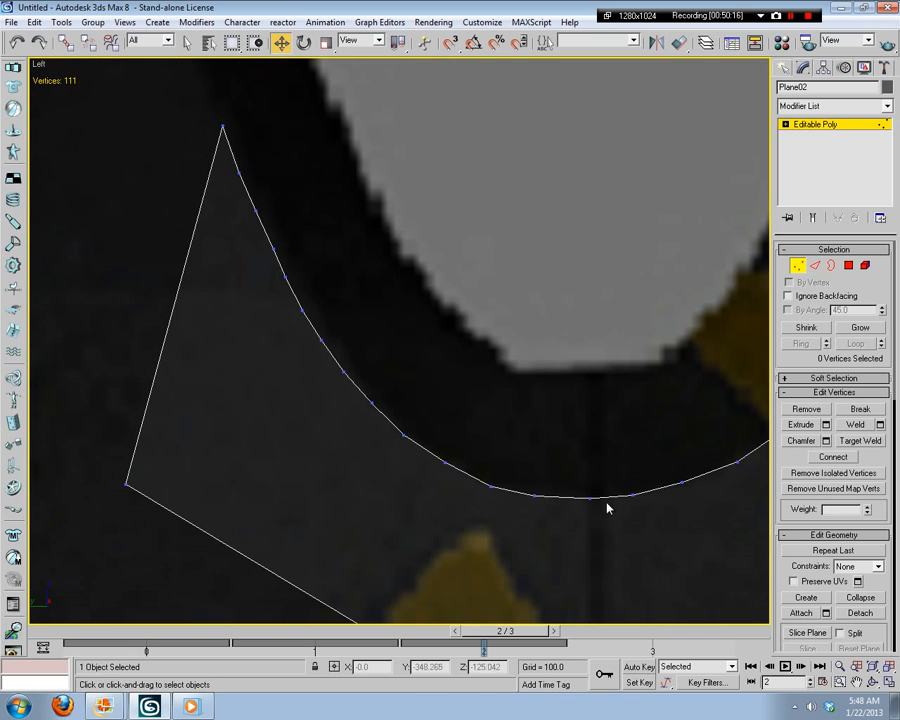
pyautogui.moveTo(342, 264); pyautogui.dragTo(477, 340, button='middle')
pyautogui.scroll(3, 477, 340)
pyautogui.moveTo(409, 280); pyautogui.dragTo(470, 385, button='middle')
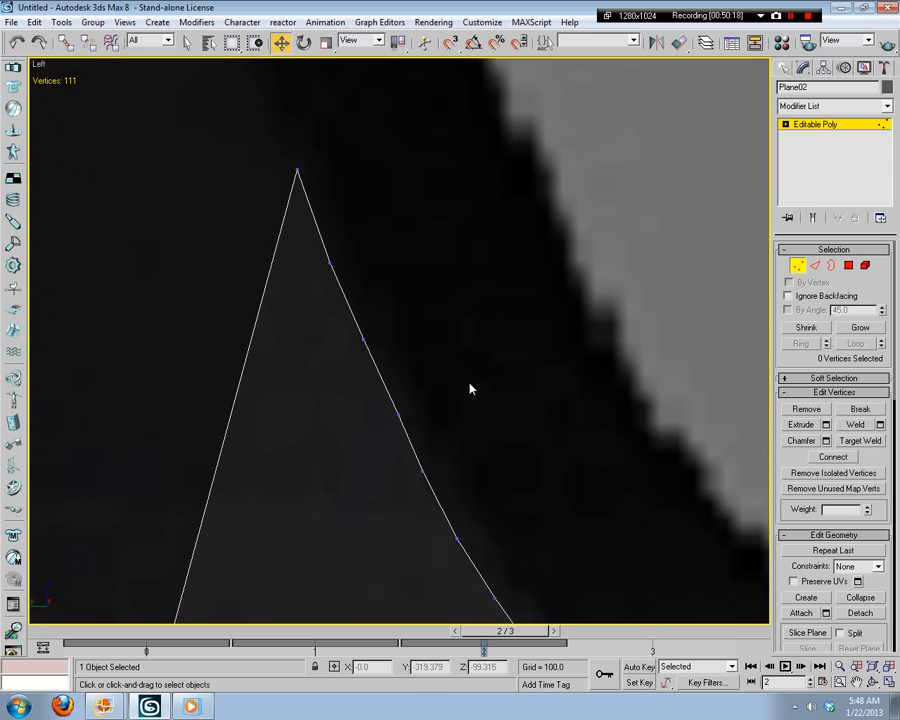
# Step: Nudge the contour vertices directly below the panel's tip slightly down and inward to smooth the slope beside the thumbhole
pyautogui.moveTo(413, 400); pyautogui.dragTo(382, 431)
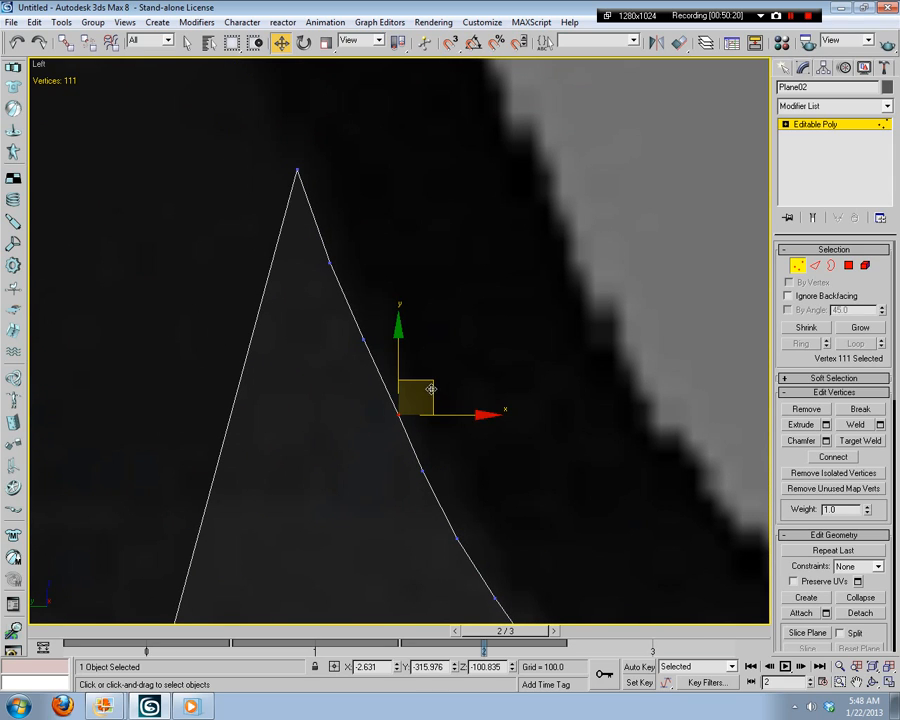
pyautogui.moveTo(458, 446); pyautogui.dragTo(413, 484)
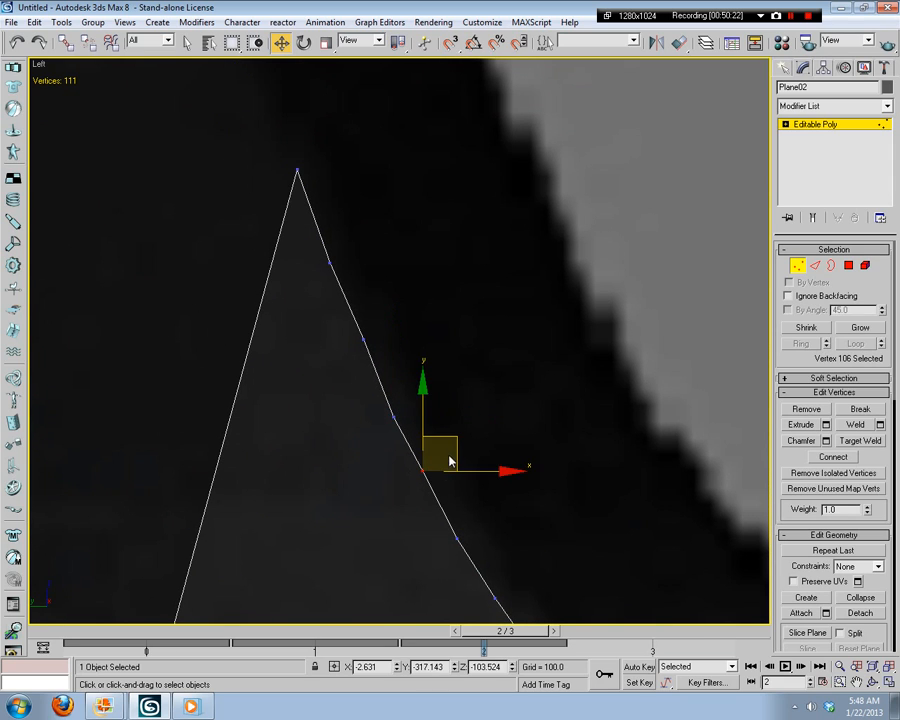
pyautogui.moveTo(456, 443); pyautogui.dragTo(452, 444)
pyautogui.moveTo(430, 372); pyautogui.dragTo(387, 306)
pyautogui.click(386, 280)
pyautogui.moveTo(352, 261); pyautogui.dragTo(699, 496, button='middle')
pyautogui.scroll(-3, 518, 426)
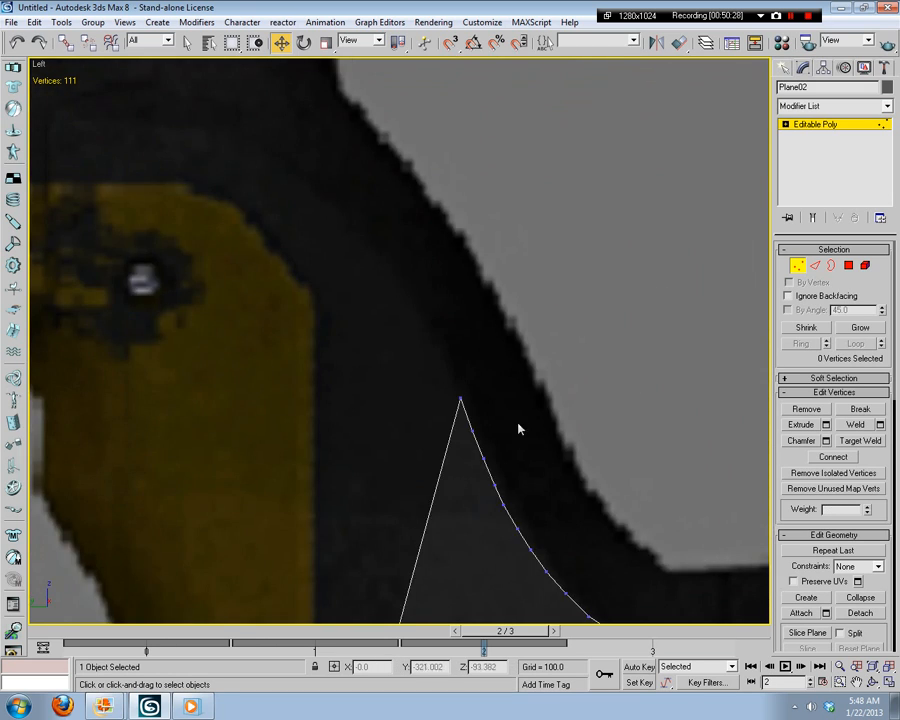
# Step: Move the corner vertex below the panel's tip outward, away from the thumbhole, toward the grip's yellow stripe
pyautogui.scroll(1, 480, 411)
pyautogui.moveTo(423, 393); pyautogui.dragTo(433, 420, button='middle')
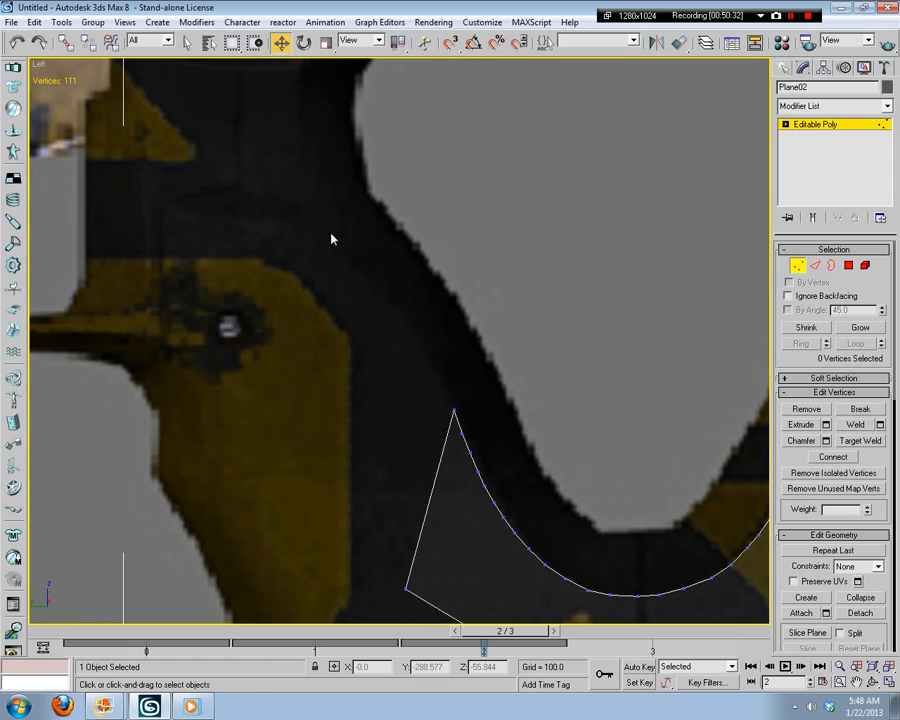
pyautogui.moveTo(513, 300); pyautogui.dragTo(555, 411, button='middle')
pyautogui.scroll(-1, 434, 392)
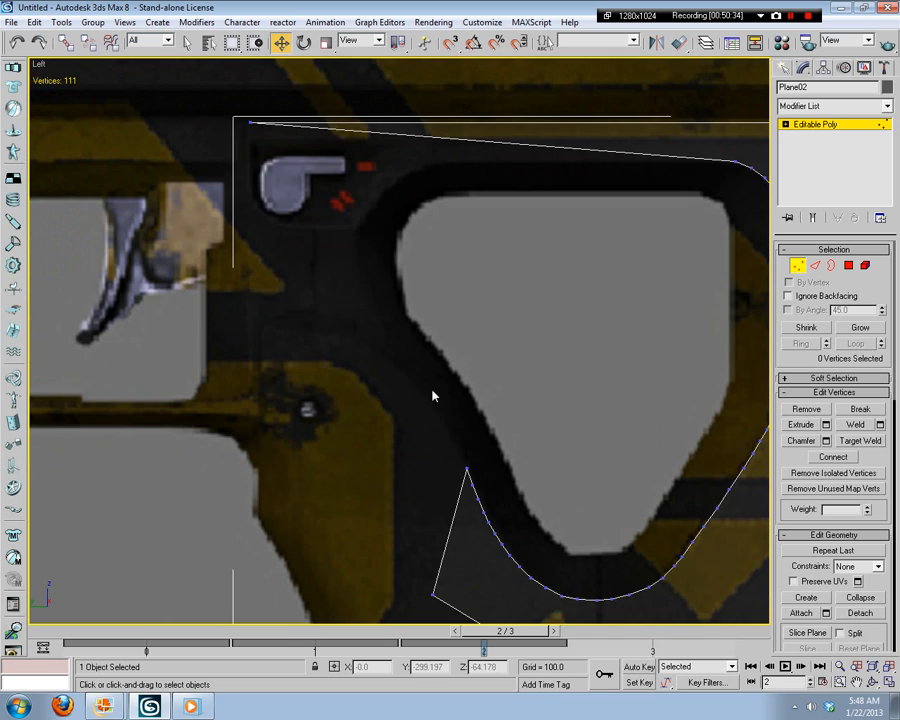
pyautogui.moveTo(467, 433); pyautogui.dragTo(429, 259, button='middle')
pyautogui.scroll(2, 450, 391)
pyautogui.moveTo(389, 497); pyautogui.dragTo(277, 486)
pyautogui.moveTo(532, 515); pyautogui.dragTo(388, 160, button='middle')
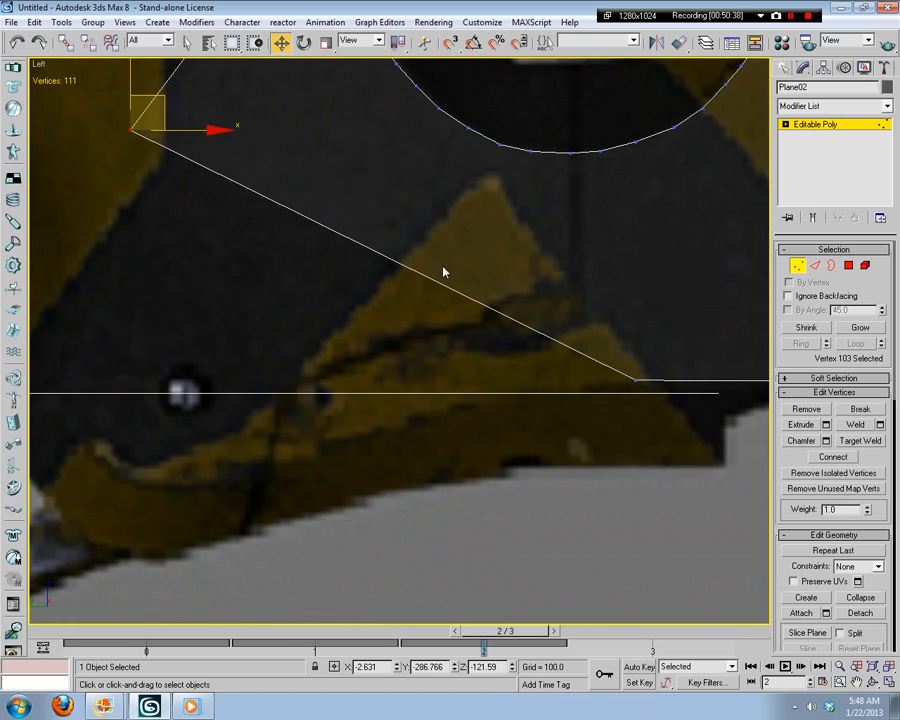
pyautogui.scroll(2, 444, 271)
pyautogui.moveTo(447, 288); pyautogui.dragTo(620, 600, button='middle')
pyautogui.moveTo(419, 313); pyautogui.dragTo(536, 597, button='middle')
pyautogui.moveTo(458, 332); pyautogui.dragTo(444, 547, button='middle')
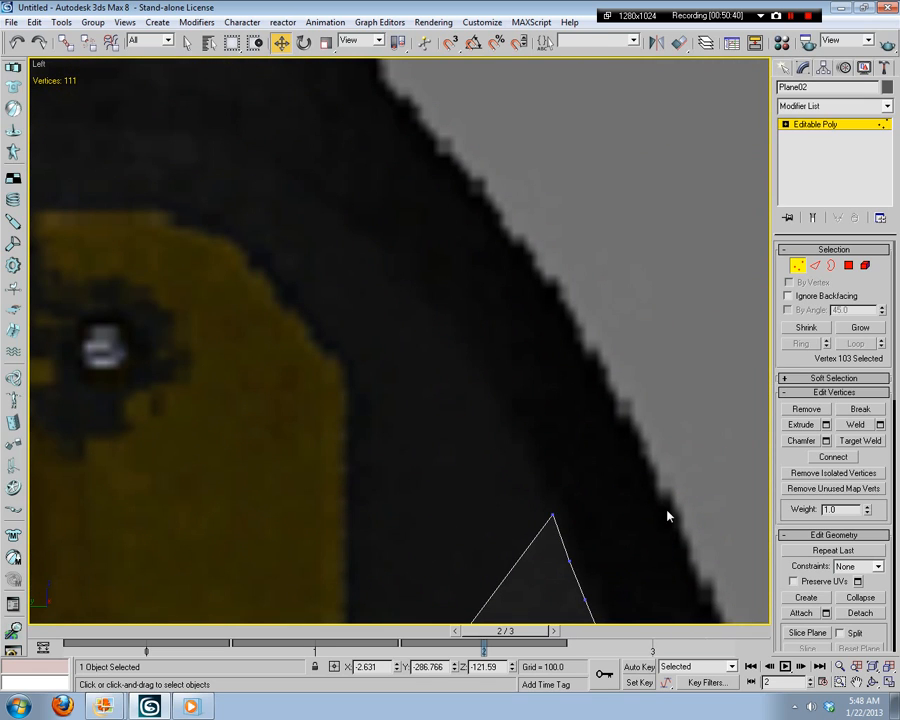
# Step: Insert six vertices along the upper part of the straight edge running from the panel's tip down to the moved corner
pyautogui.press('2')
pyautogui.click(824, 418)
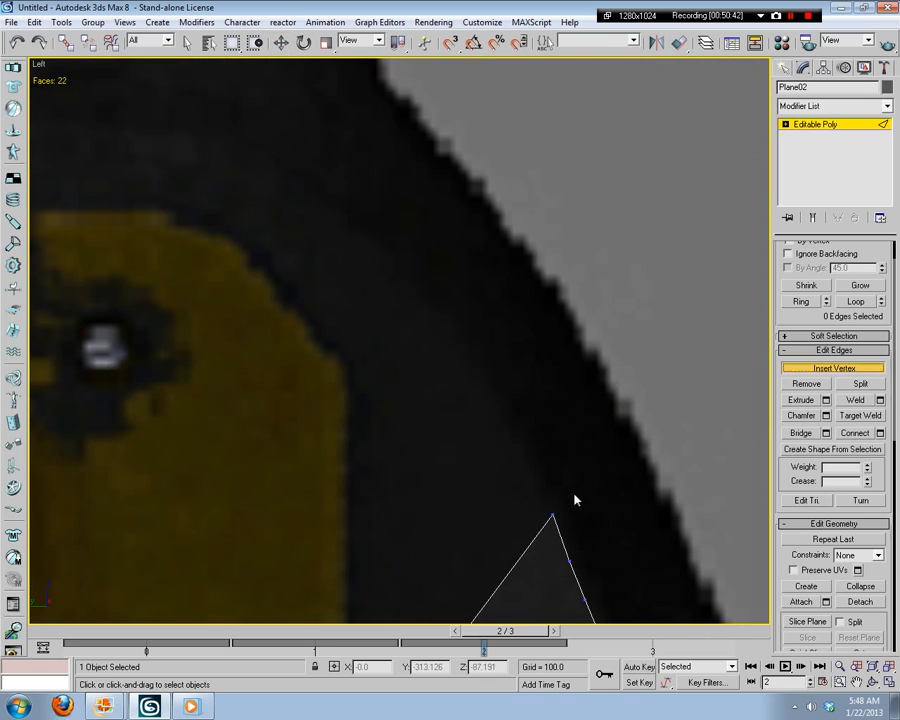
pyautogui.moveTo(574, 496); pyautogui.dragTo(551, 401, button='middle')
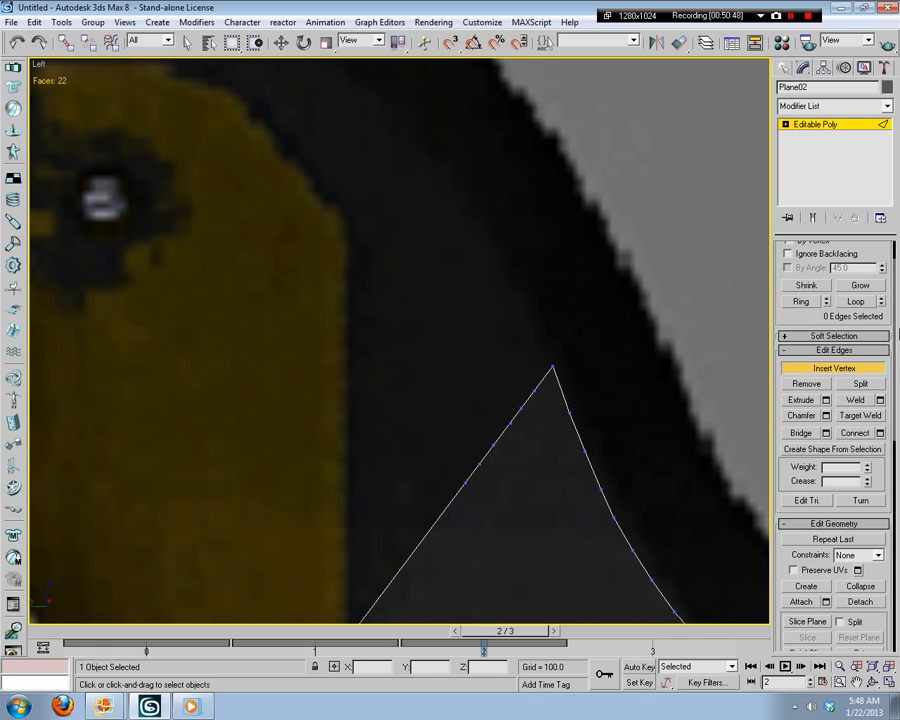
# Step: Review the panel outlines against the whole rifle reference, from the barrel to the stock
pyautogui.moveTo(898, 328); pyautogui.dragTo(893, 273)
pyautogui.scroll(-10, 376, 418)
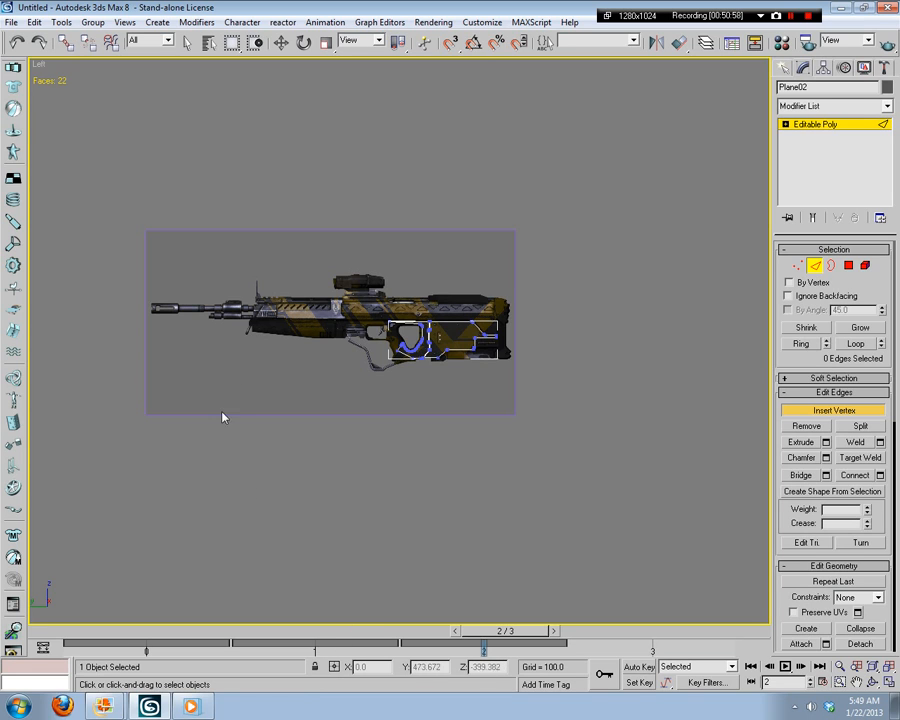
pyautogui.moveTo(318, 333); pyautogui.dragTo(295, 411, button='middle')
pyautogui.scroll(7, 430, 458)
pyautogui.moveTo(289, 488); pyautogui.dragTo(515, 369, button='middle')
pyautogui.scroll(-2, 500, 385)
pyautogui.scroll(-5, 367, 495)
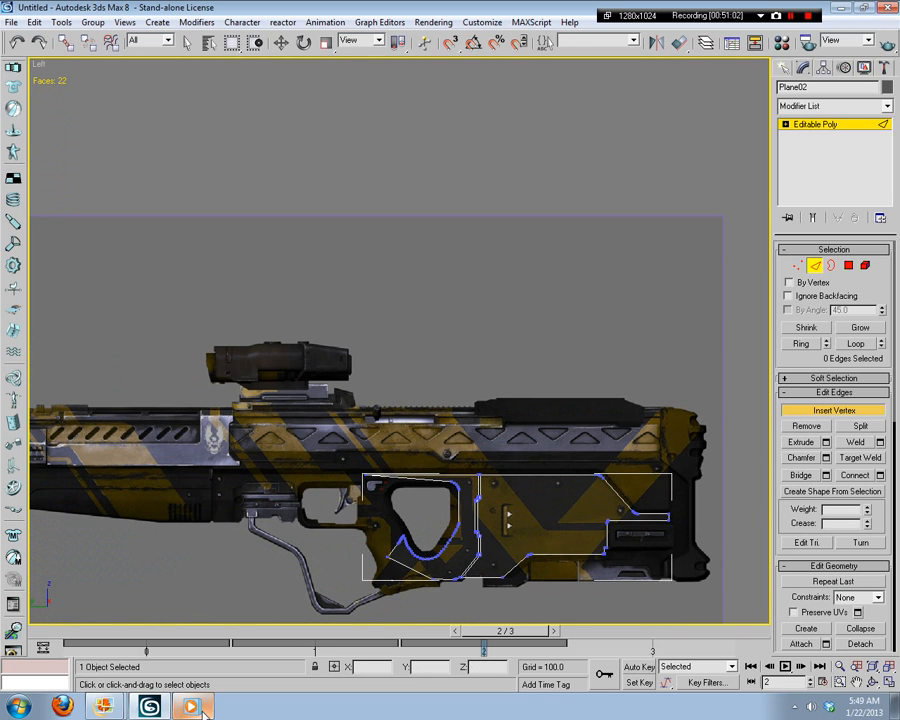
# Step: Minimize the modeling, video and photo windows and open the Halo 4 Weapon references folder on the desktop
pyautogui.click(843, 8)
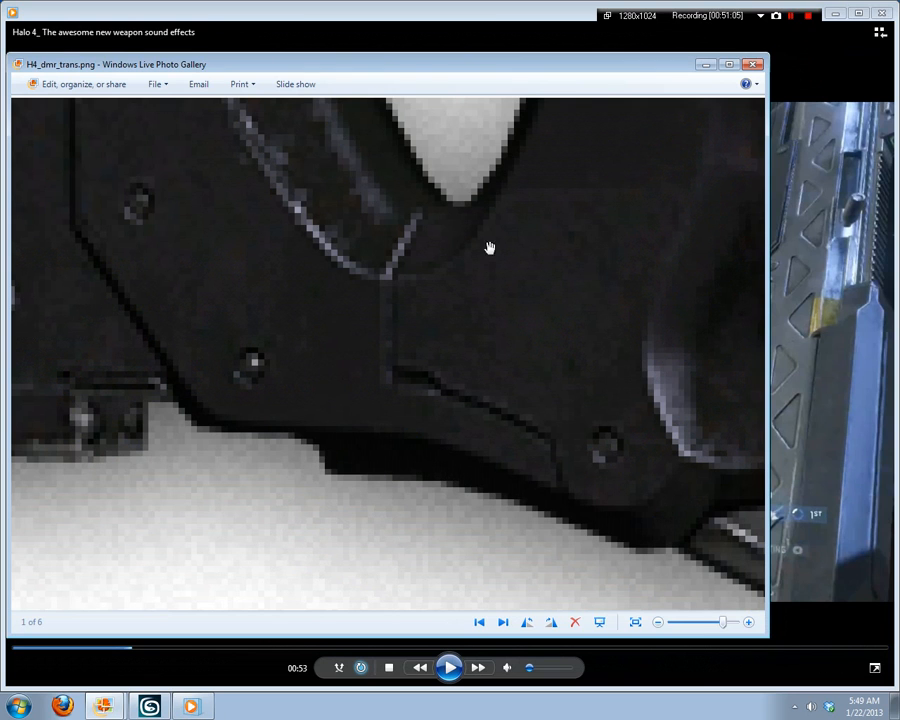
pyautogui.click(834, 14)
pyautogui.click(705, 65)
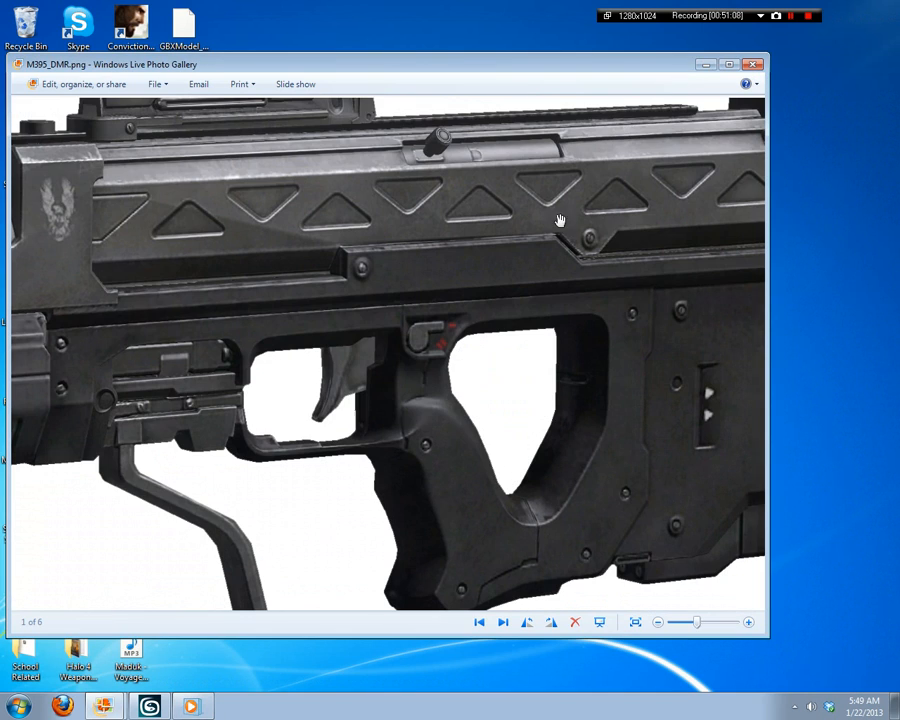
pyautogui.click(705, 65)
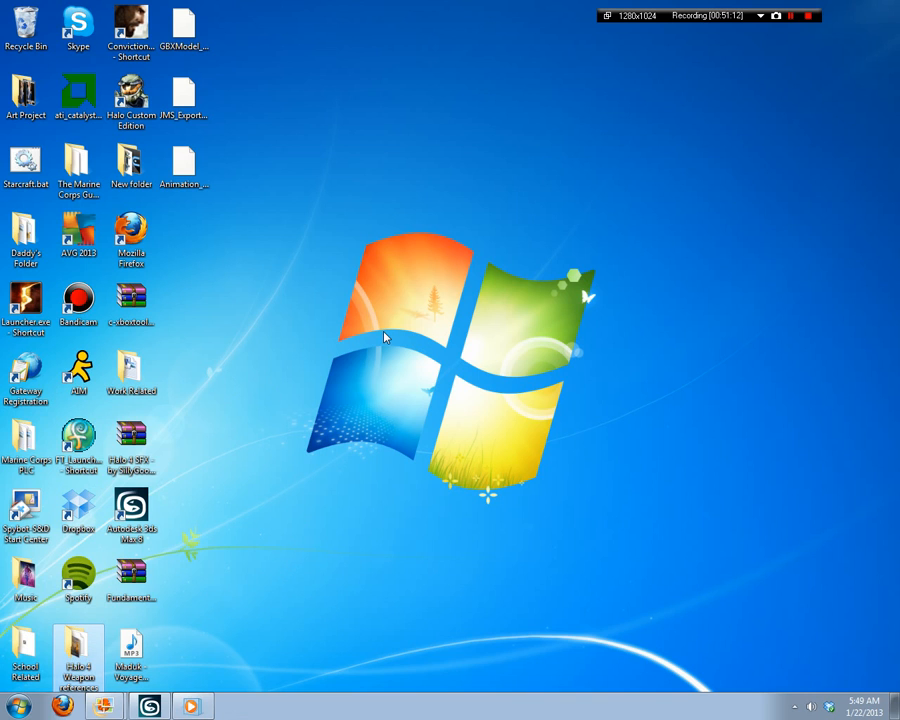
pyautogui.doubleClick(78, 655)
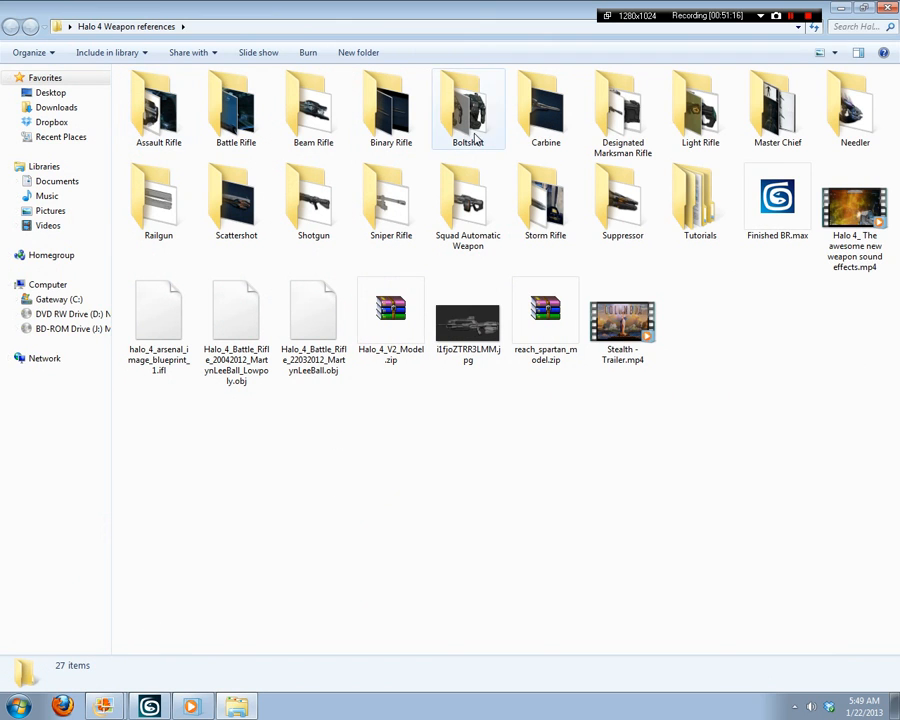
# Step: Open MA5D.jpg from the Assault Rifle folder and examine the rifle's panels from stock to muzzle
pyautogui.doubleClick(150, 143)
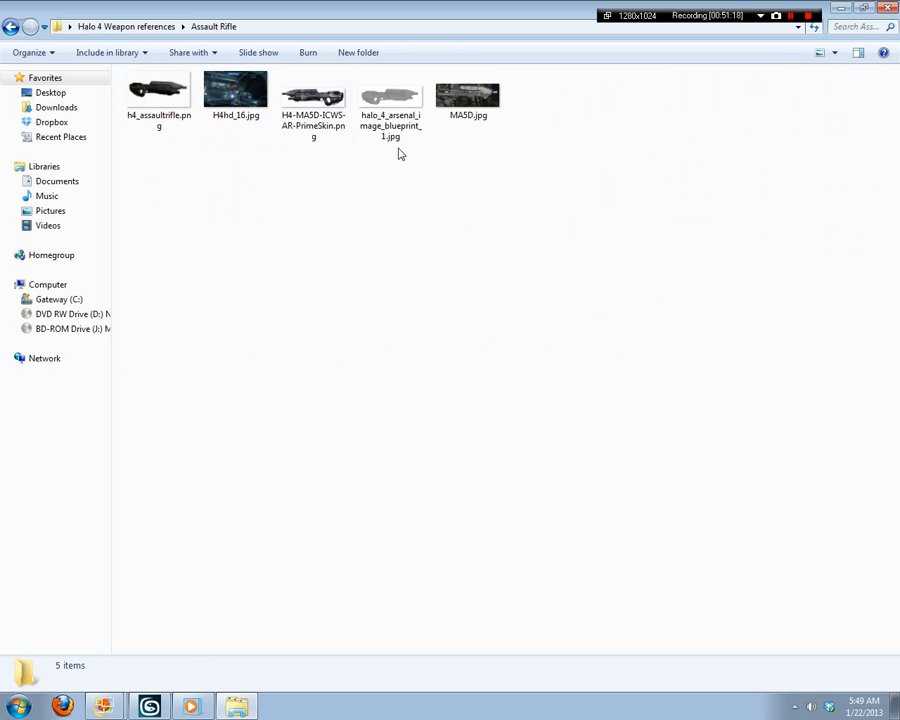
pyautogui.doubleClick(467, 118)
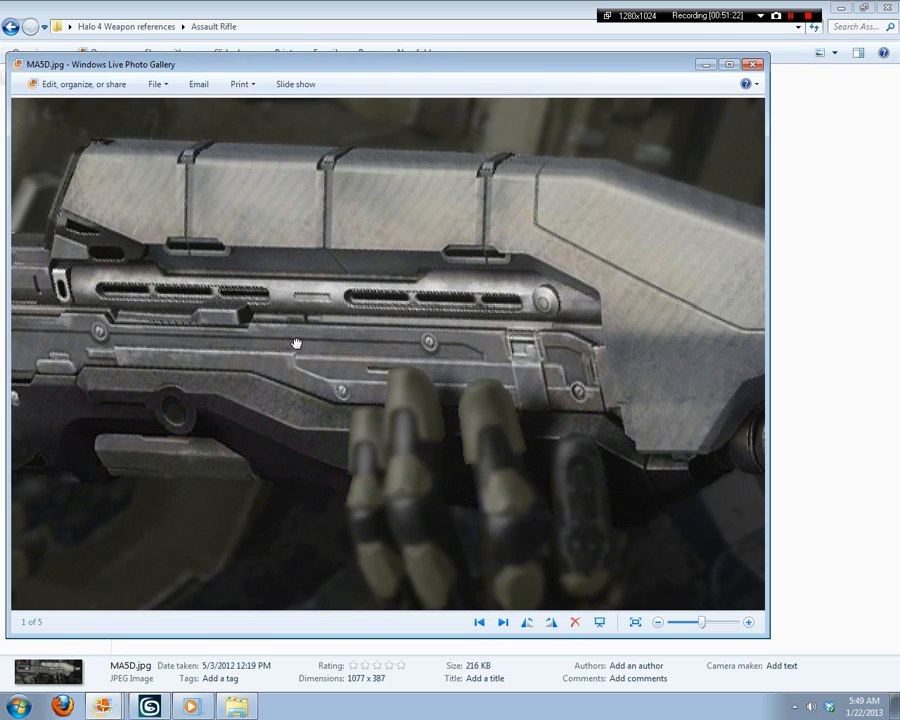
pyautogui.moveTo(296, 344); pyautogui.dragTo(200, 349)
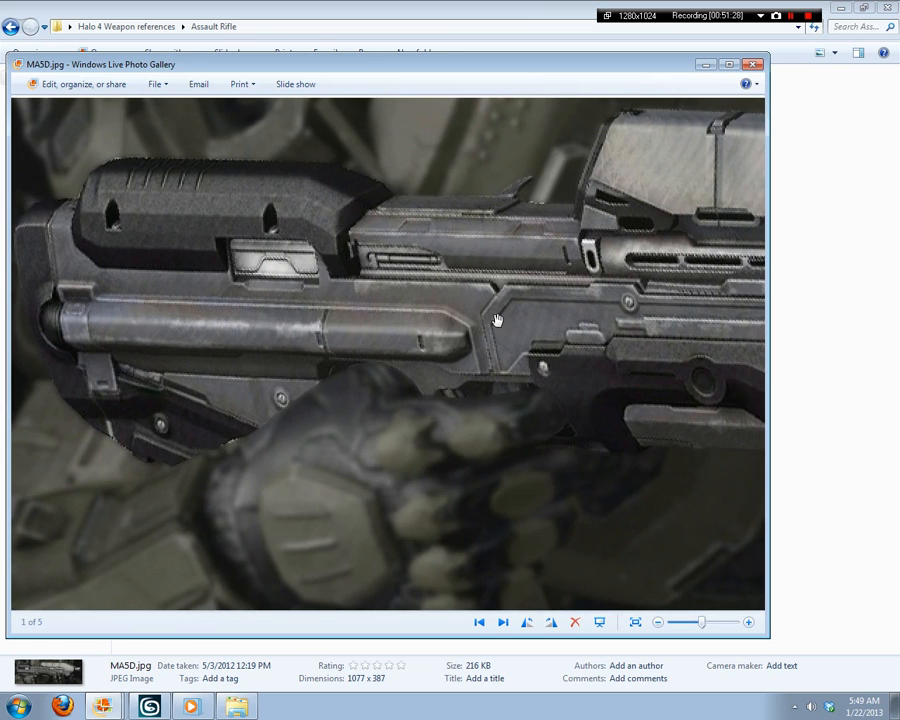
pyautogui.moveTo(497, 320); pyautogui.dragTo(137, 447)
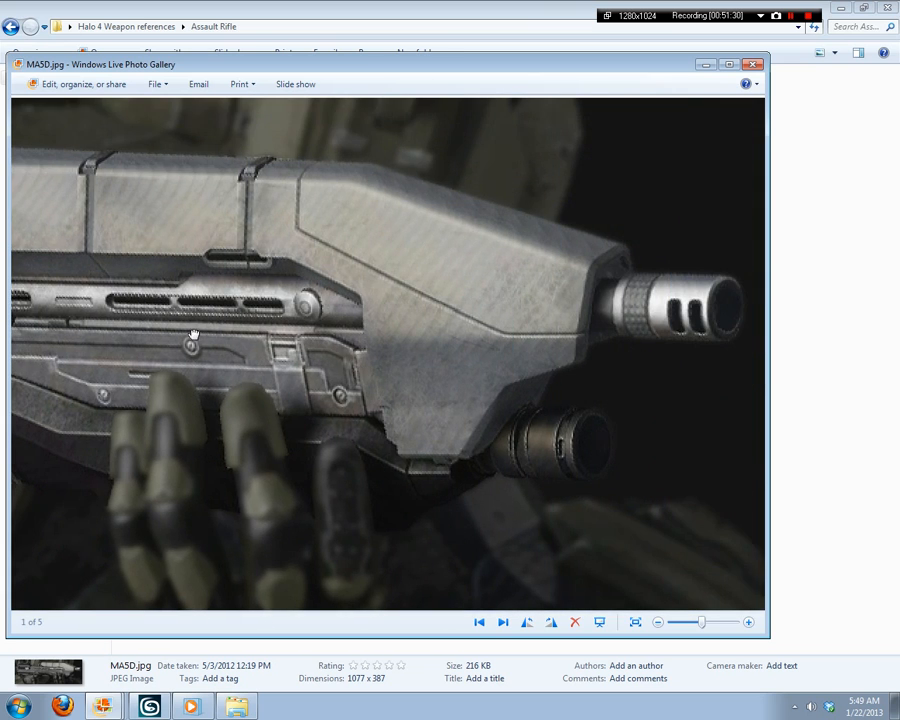
pyautogui.moveTo(194, 335); pyautogui.dragTo(516, 327)
pyautogui.moveTo(176, 327); pyautogui.dragTo(465, 338)
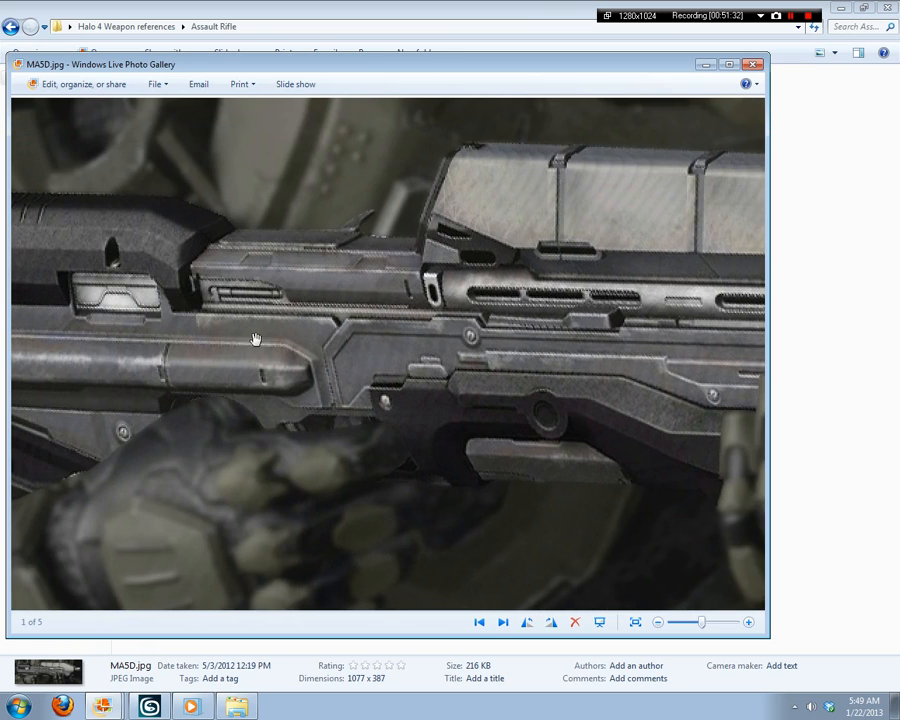
pyautogui.moveTo(256, 340); pyautogui.dragTo(535, 351)
pyautogui.moveTo(594, 381); pyautogui.dragTo(199, 388)
pyautogui.moveTo(519, 382); pyautogui.dragTo(411, 369)
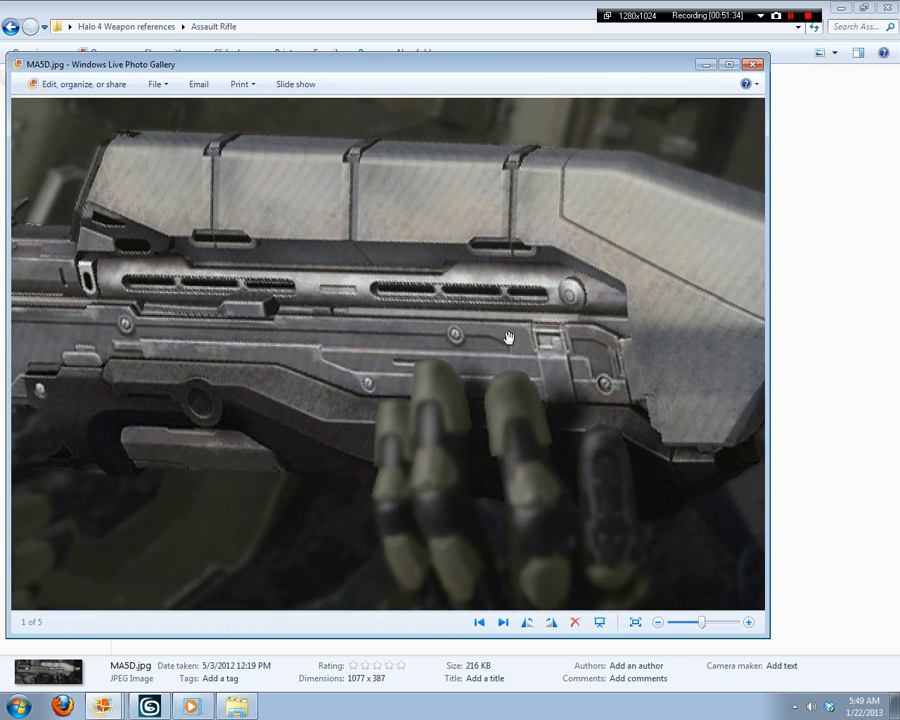
pyautogui.moveTo(574, 298); pyautogui.dragTo(356, 305)
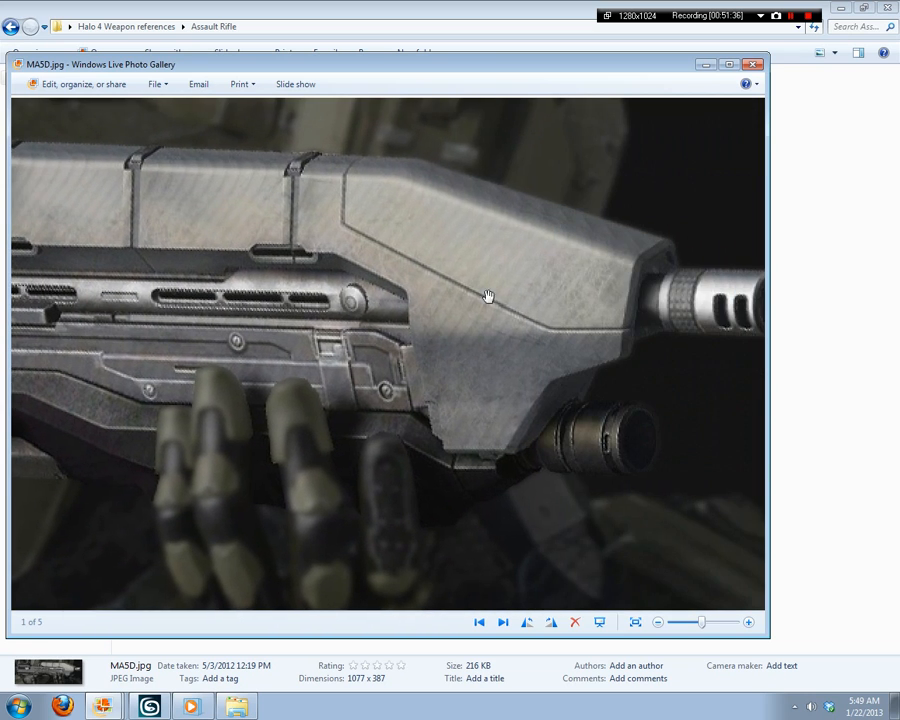
pyautogui.moveTo(493, 296); pyautogui.dragTo(354, 285)
pyautogui.click(746, 63)
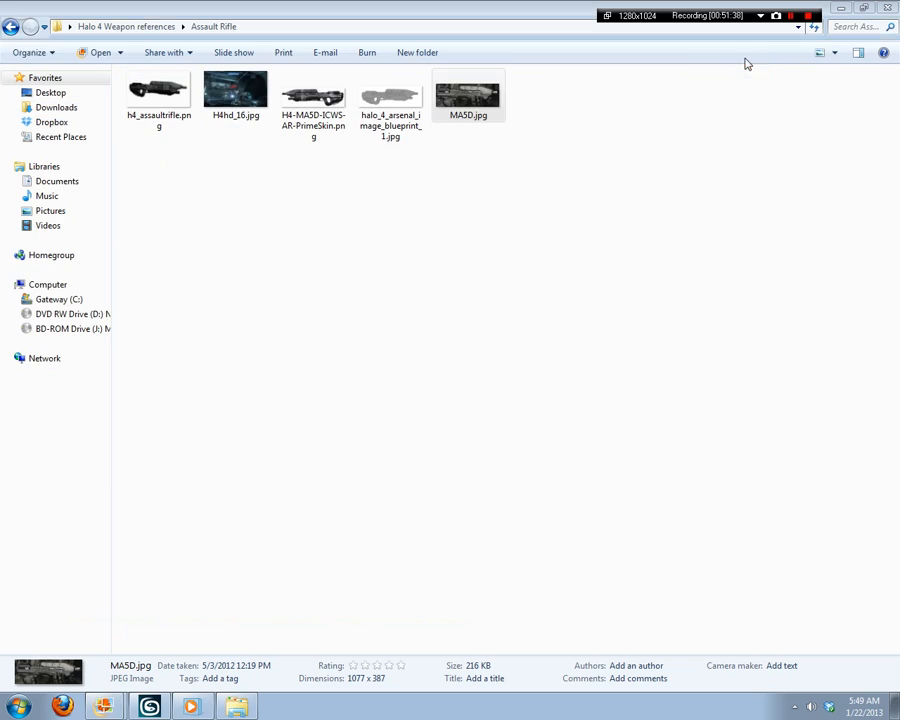
# Step: Go to the Battle Rifle reference folder and view BR85HB_SR_5b.jpg and DK2hi.jpg
pyautogui.click(10, 27)
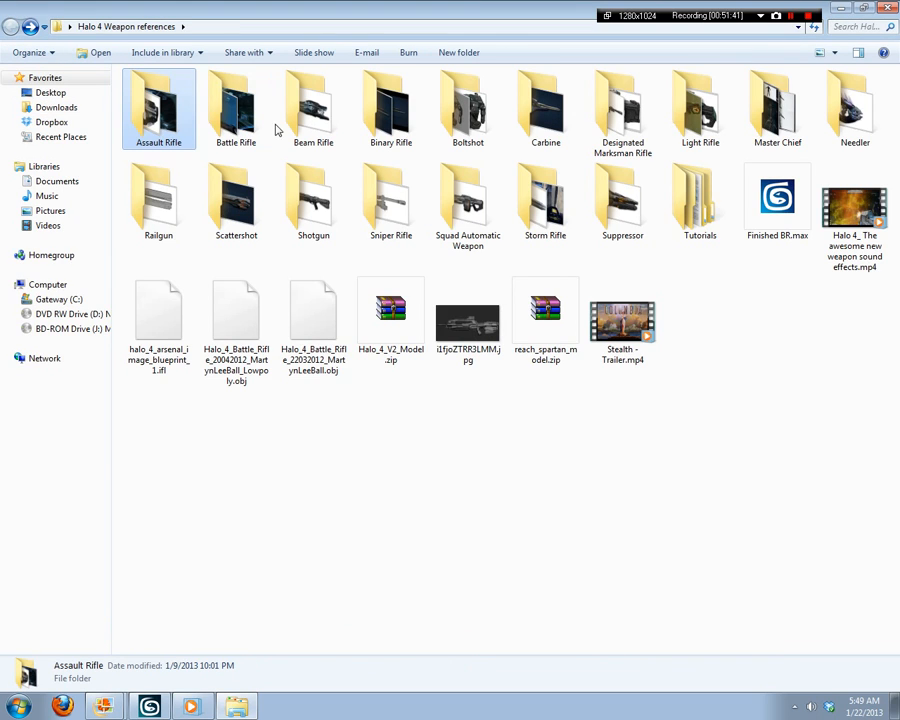
pyautogui.doubleClick(235, 105)
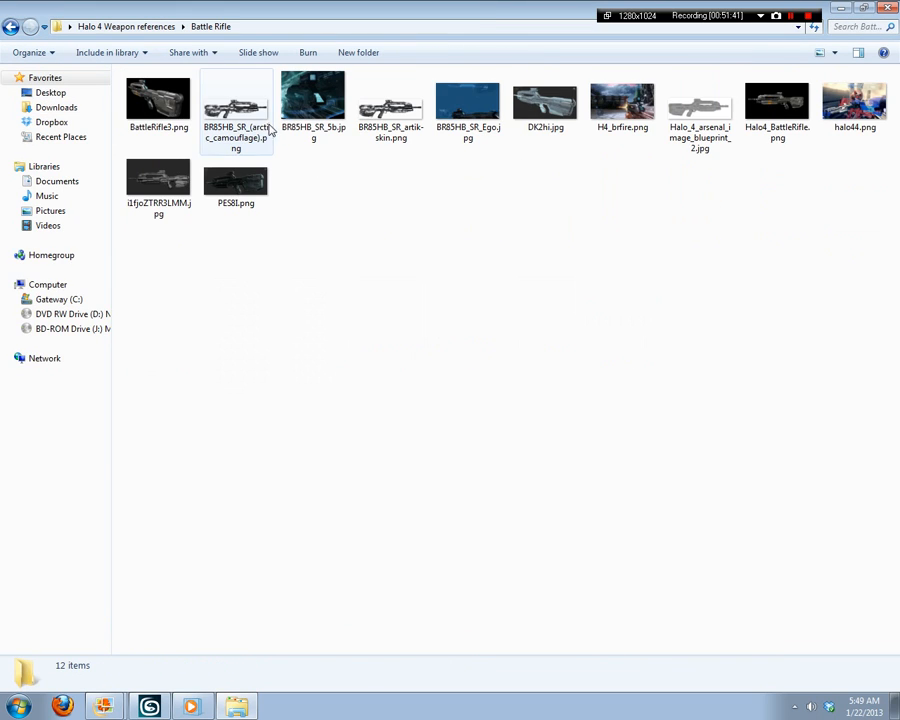
pyautogui.click(364, 120)
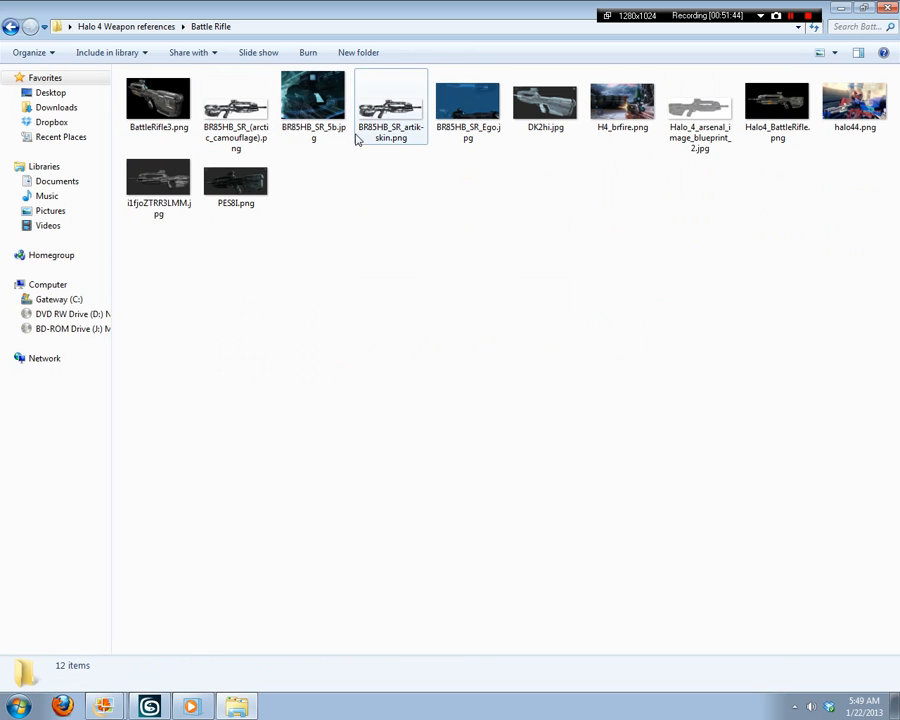
pyautogui.doubleClick(313, 105)
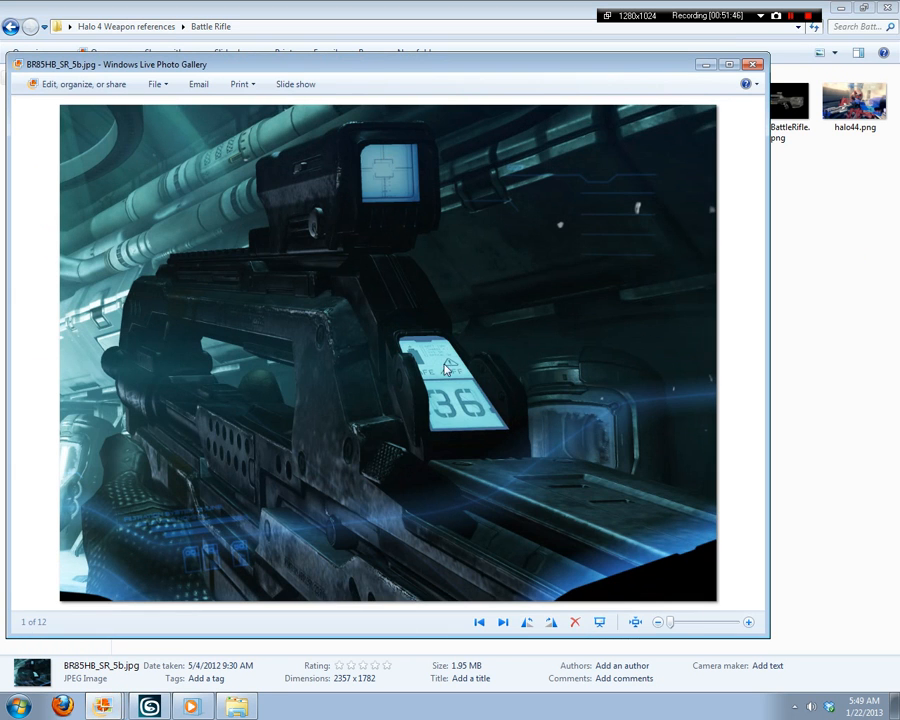
pyautogui.scroll(2, 444, 364)
pyautogui.scroll(-2, 620, 304)
pyautogui.click(753, 65)
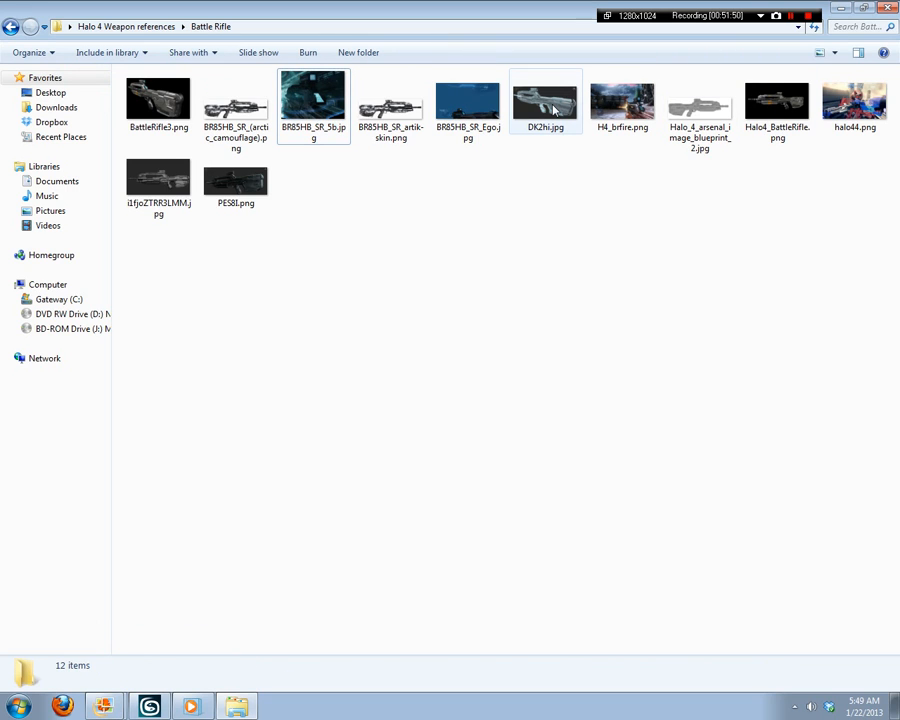
pyautogui.doubleClick(548, 104)
pyautogui.scroll(2, 639, 364)
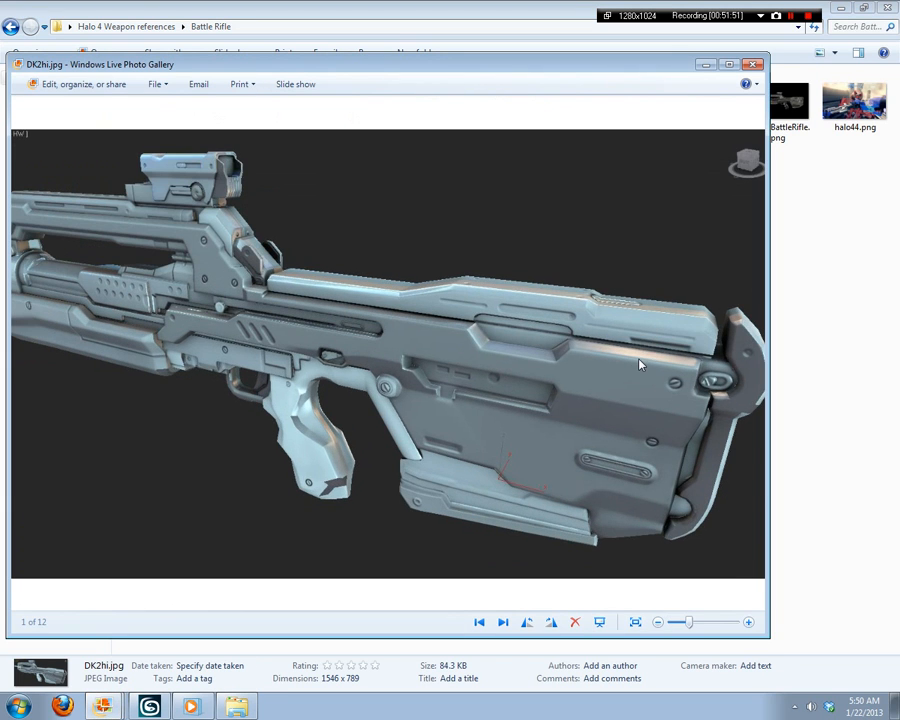
# Step: Open Halo4_BattleRifle.png and examine the stock, barrel, handguard and grip details up close
pyautogui.click(776, 122)
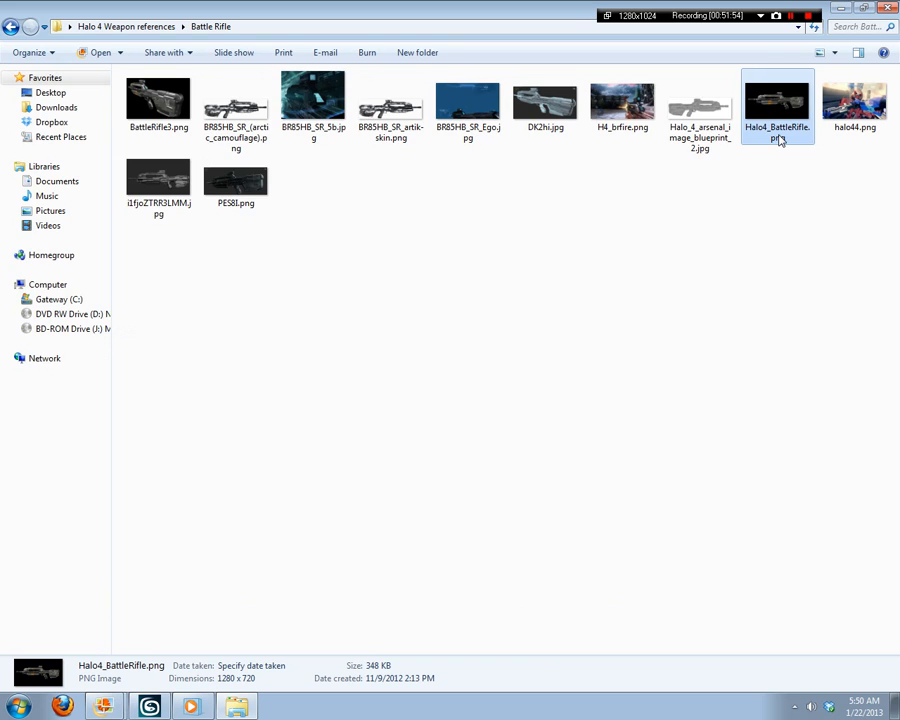
pyautogui.doubleClick(780, 141)
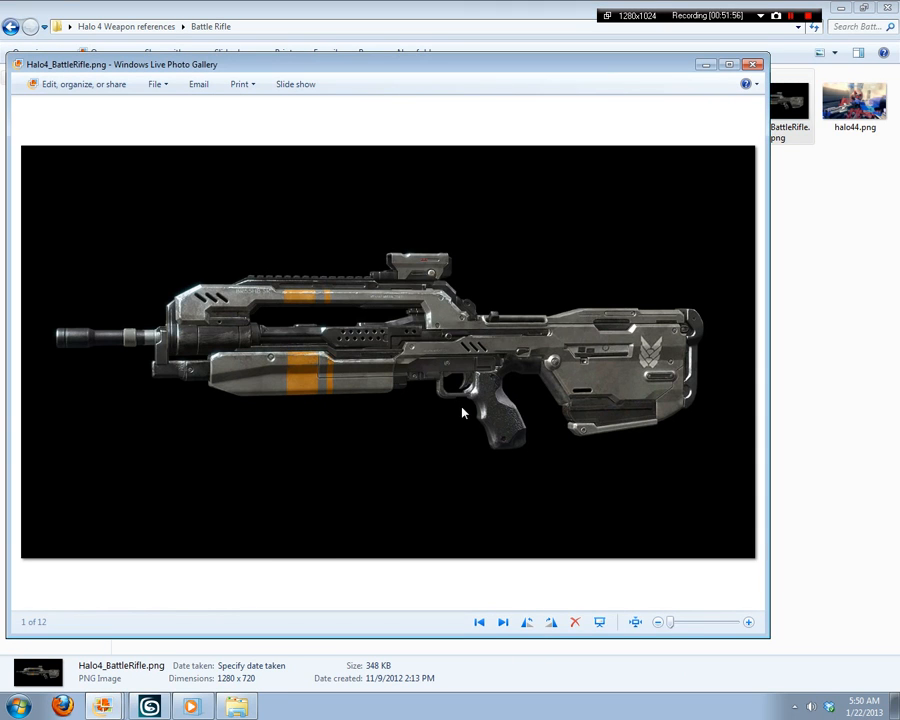
pyautogui.scroll(4, 459, 399)
pyautogui.moveTo(673, 300); pyautogui.dragTo(105, 362)
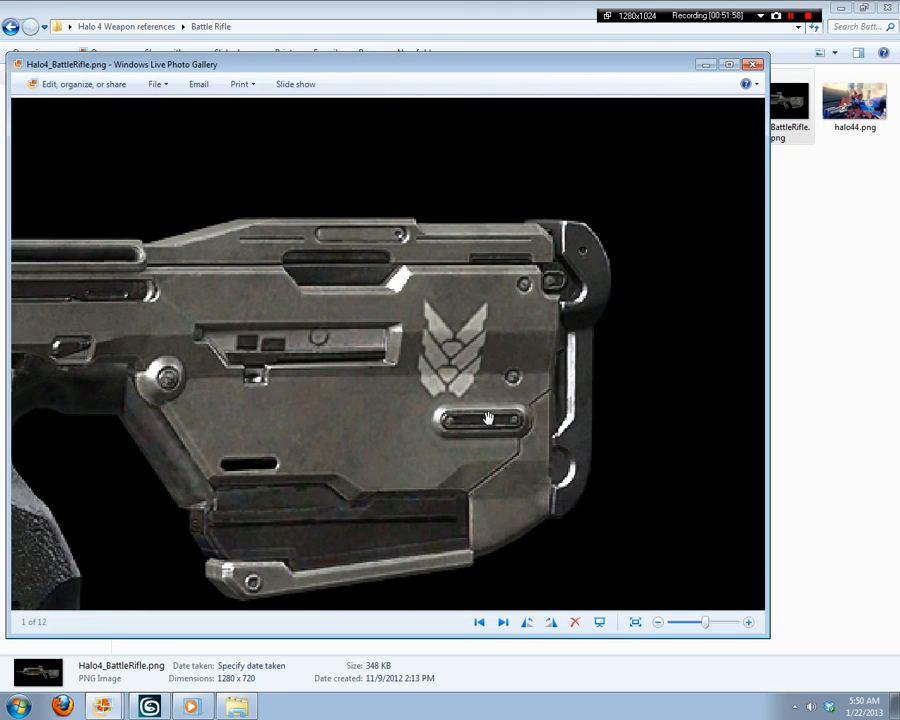
pyautogui.moveTo(487, 418); pyautogui.dragTo(692, 357)
pyautogui.moveTo(242, 346); pyautogui.dragTo(259, 326)
pyautogui.moveTo(740, 344); pyautogui.dragTo(177, 281)
pyautogui.moveTo(484, 316); pyautogui.dragTo(297, 364)
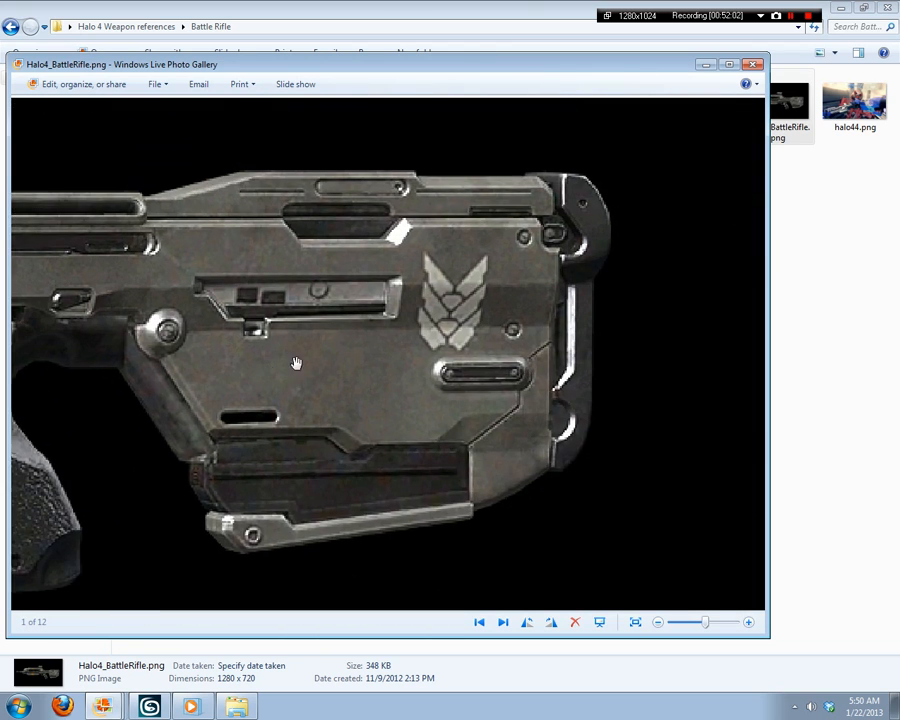
pyautogui.moveTo(434, 300); pyautogui.dragTo(765, 470)
pyautogui.moveTo(456, 436); pyautogui.dragTo(531, 210)
pyautogui.moveTo(616, 387); pyautogui.dragTo(568, 316)
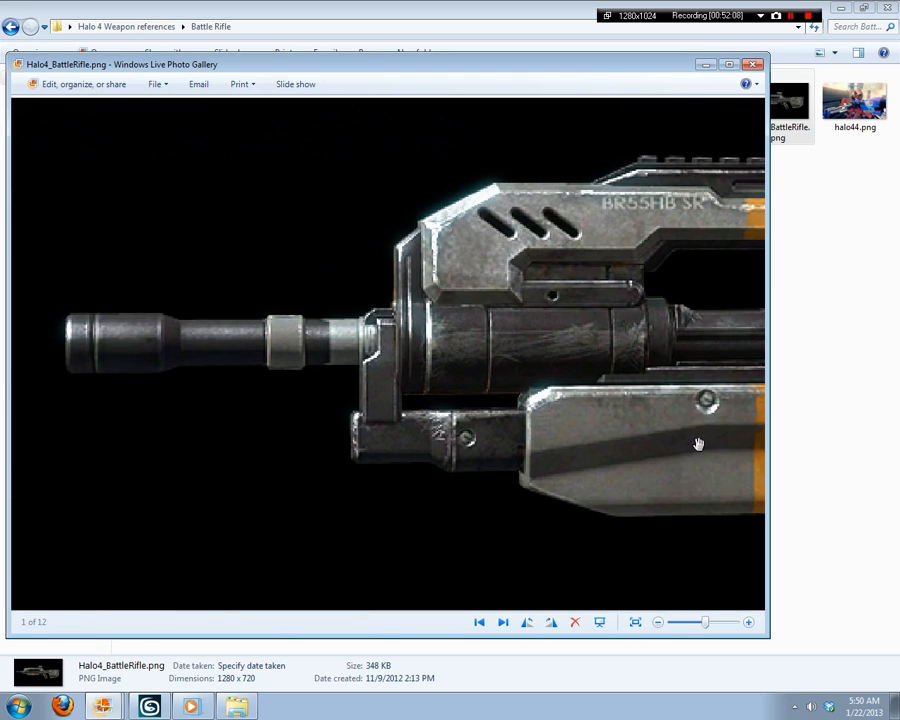
pyautogui.moveTo(491, 313); pyautogui.dragTo(200, 260)
pyautogui.moveTo(480, 420); pyautogui.dragTo(166, 352)
pyautogui.moveTo(717, 396); pyautogui.dragTo(324, 412)
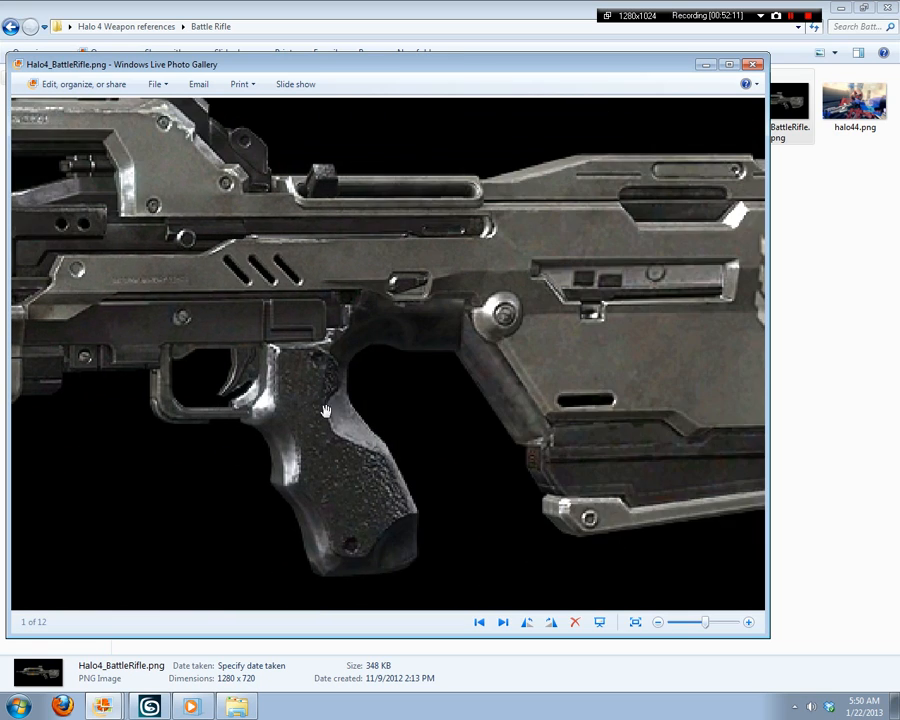
# Step: Examine the battle rifle's receiver, grip and stock up close in Halo4_BattleRifle.png, and close the picture
pyautogui.moveTo(602, 286); pyautogui.dragTo(579, 384)
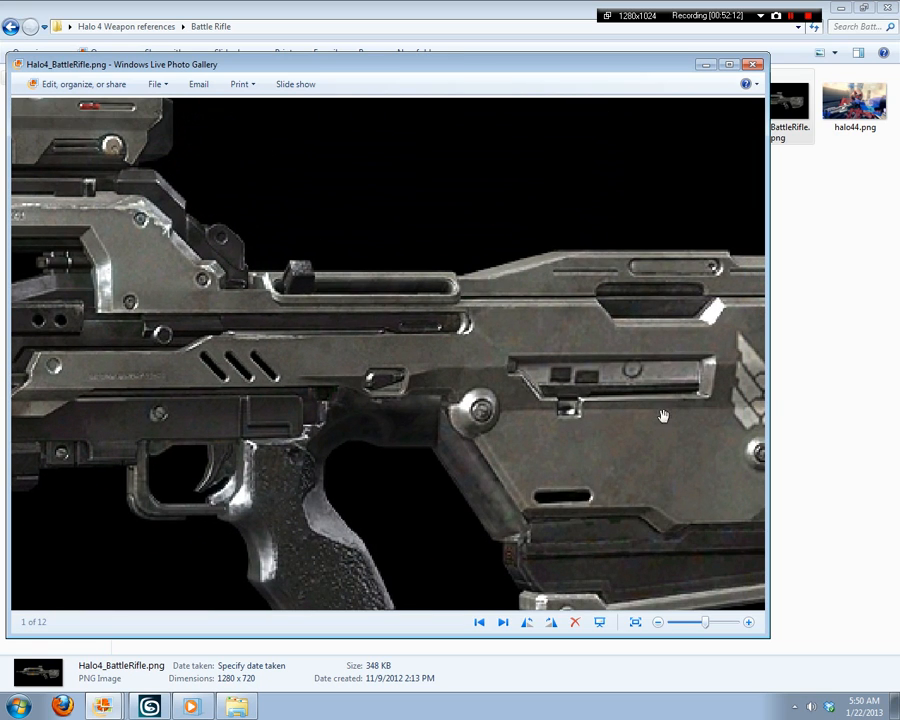
pyautogui.moveTo(668, 466); pyautogui.dragTo(537, 345)
pyautogui.moveTo(373, 240); pyautogui.dragTo(528, 534)
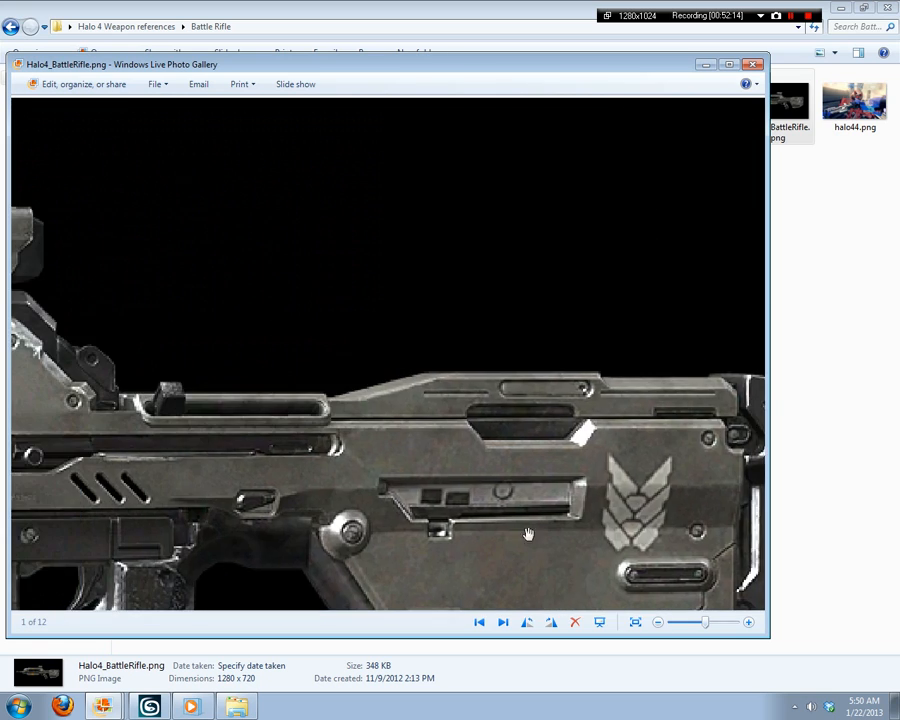
pyautogui.moveTo(207, 386); pyautogui.dragTo(647, 408)
pyautogui.click(754, 66)
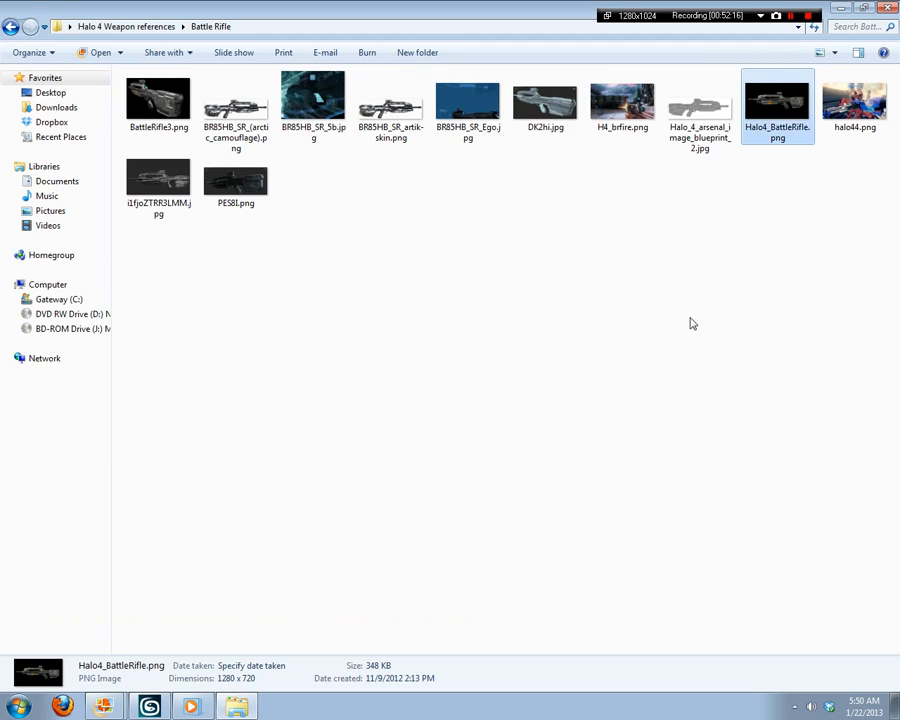
# Step: Look into the Binary Rifle reference folder, close the folder window and switch back to 3ds Max
pyautogui.click(688, 320)
pyautogui.click(10, 26)
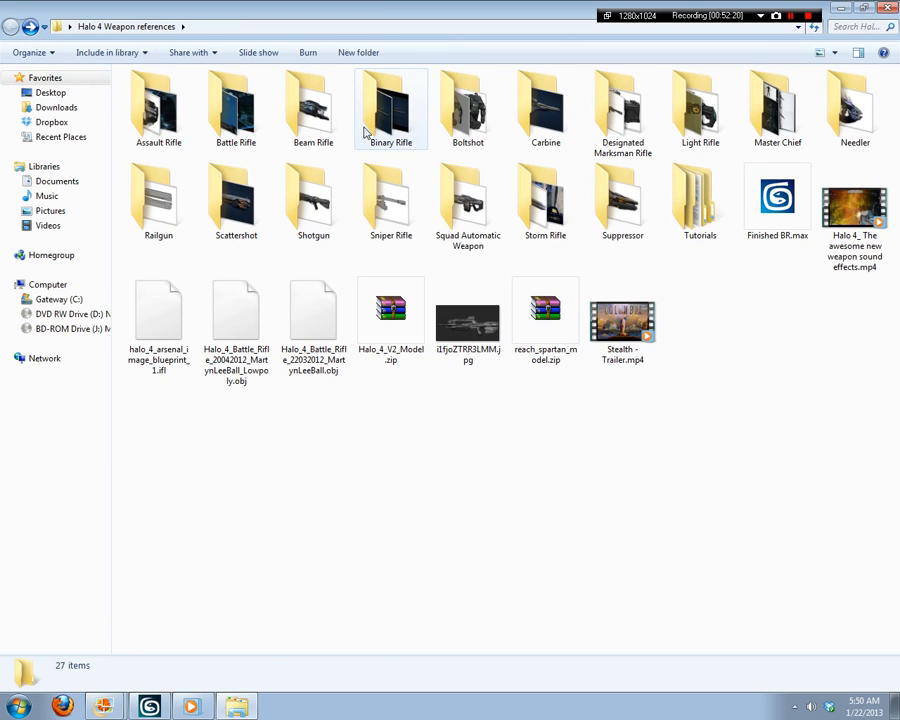
pyautogui.doubleClick(396, 137)
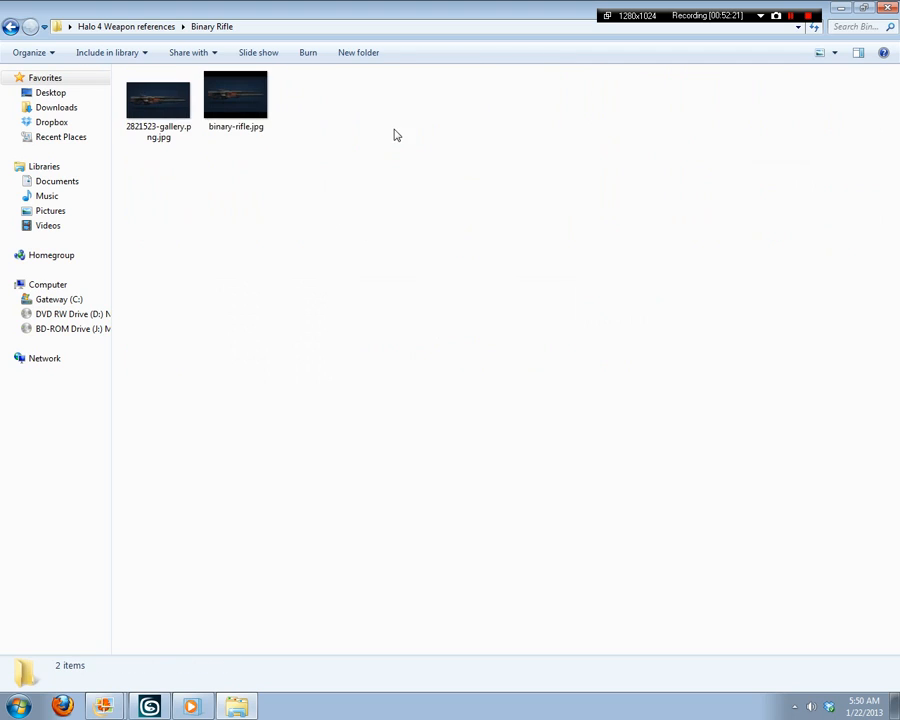
pyautogui.click(10, 26)
pyautogui.click(843, 428)
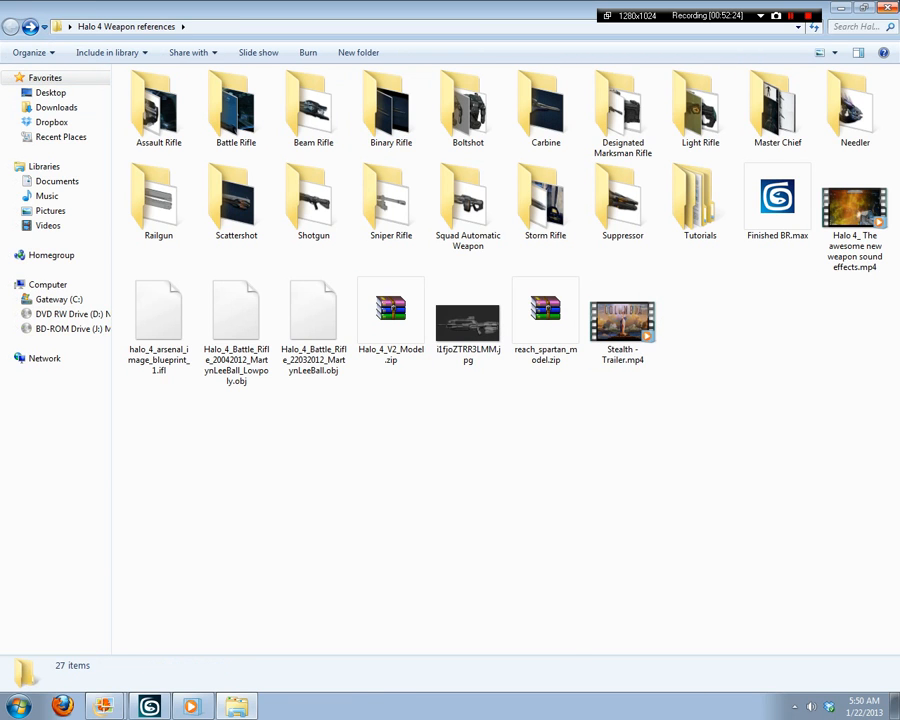
pyautogui.click(891, 6)
pyautogui.click(151, 706)
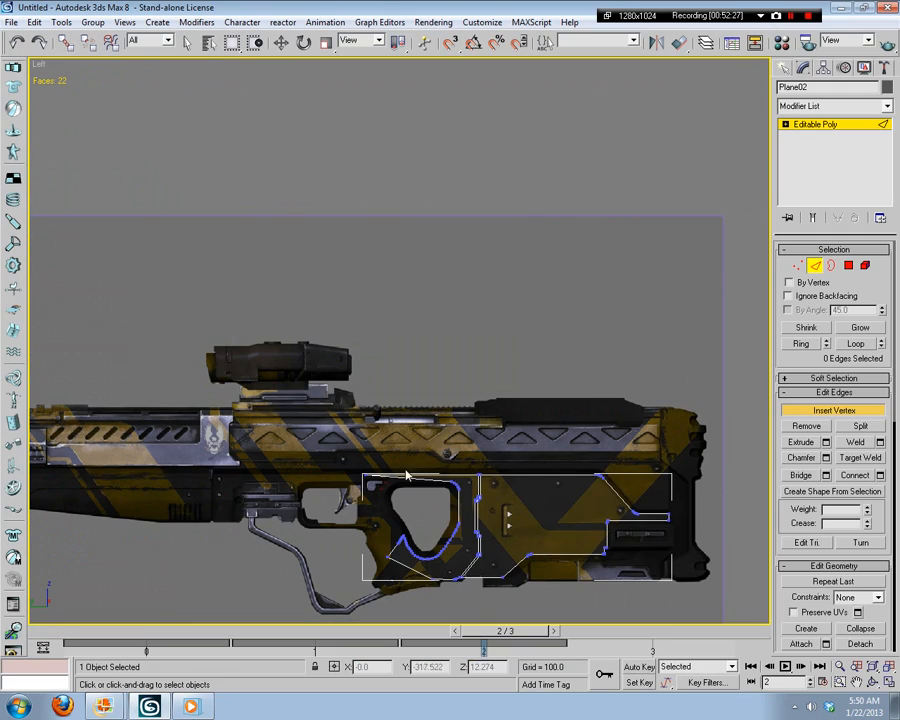
# Step: Insert a vertex in the sloping edge above the thumbhole and move it down to the opening's dark border
pyautogui.scroll(2, 450, 400)
pyautogui.scroll(2, 590, 466)
pyautogui.scroll(2, 301, 402)
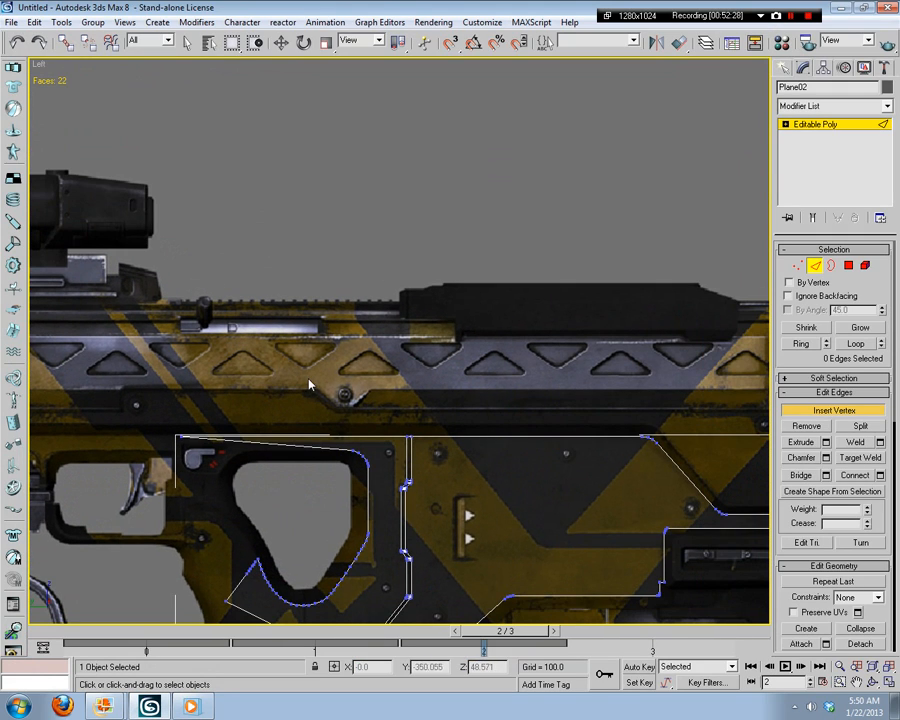
pyautogui.moveTo(231, 362); pyautogui.dragTo(123, 312, button='middle')
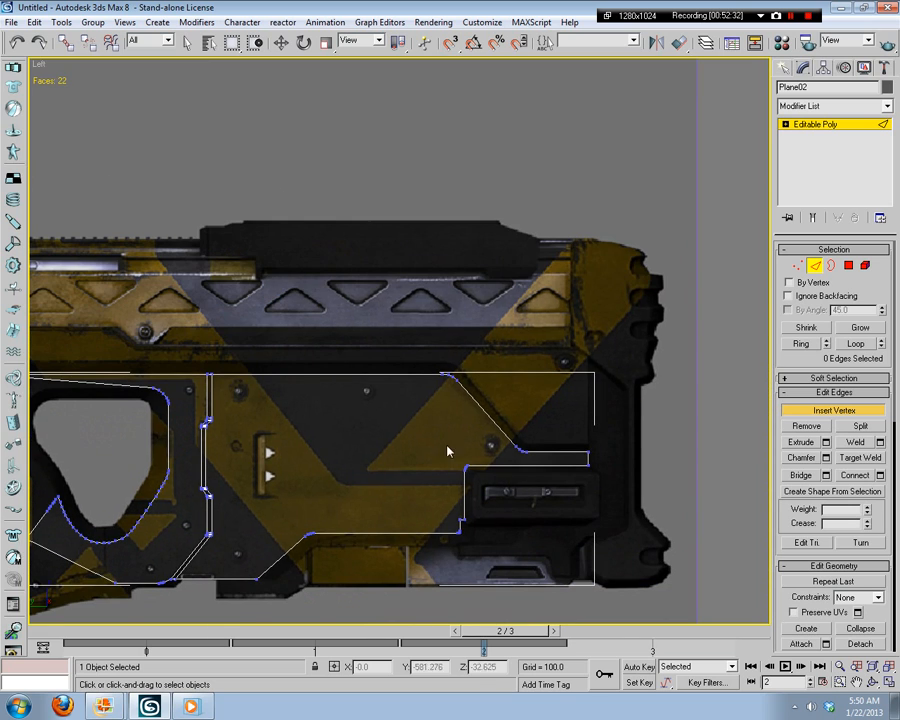
pyautogui.moveTo(448, 452); pyautogui.dragTo(750, 404, button='middle')
pyautogui.scroll(3, 562, 480)
pyautogui.scroll(4, 476, 467)
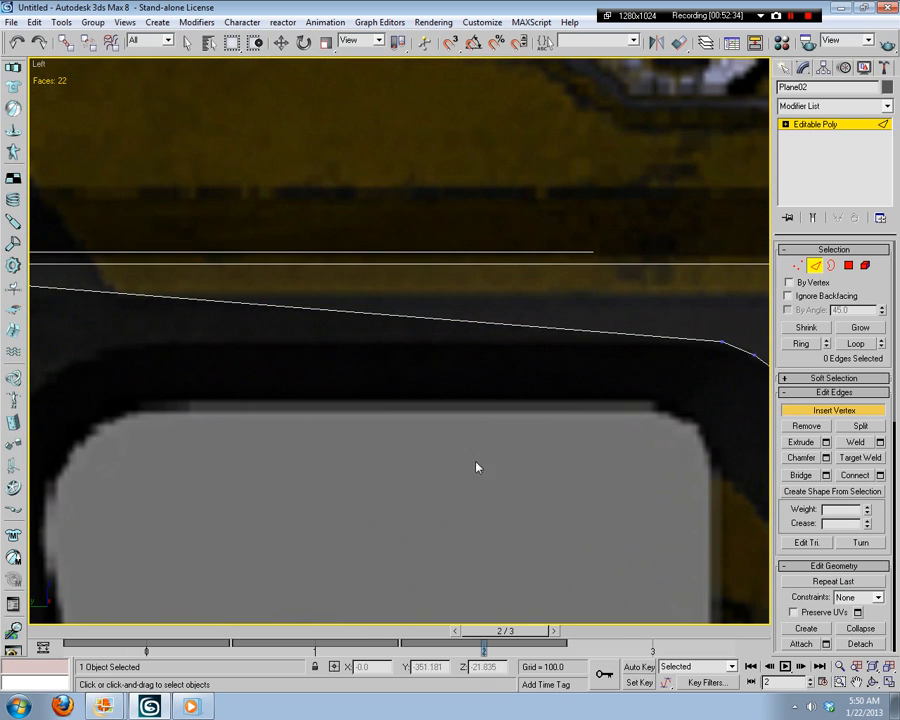
pyautogui.moveTo(120, 402); pyautogui.dragTo(301, 423, button='middle')
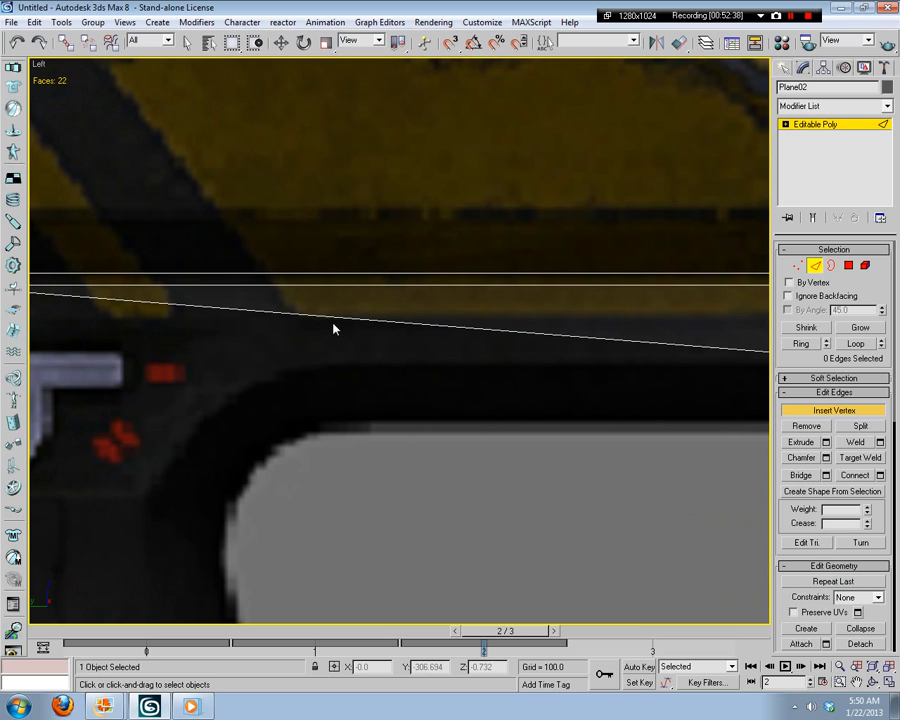
pyautogui.click(797, 265)
pyautogui.press('w')
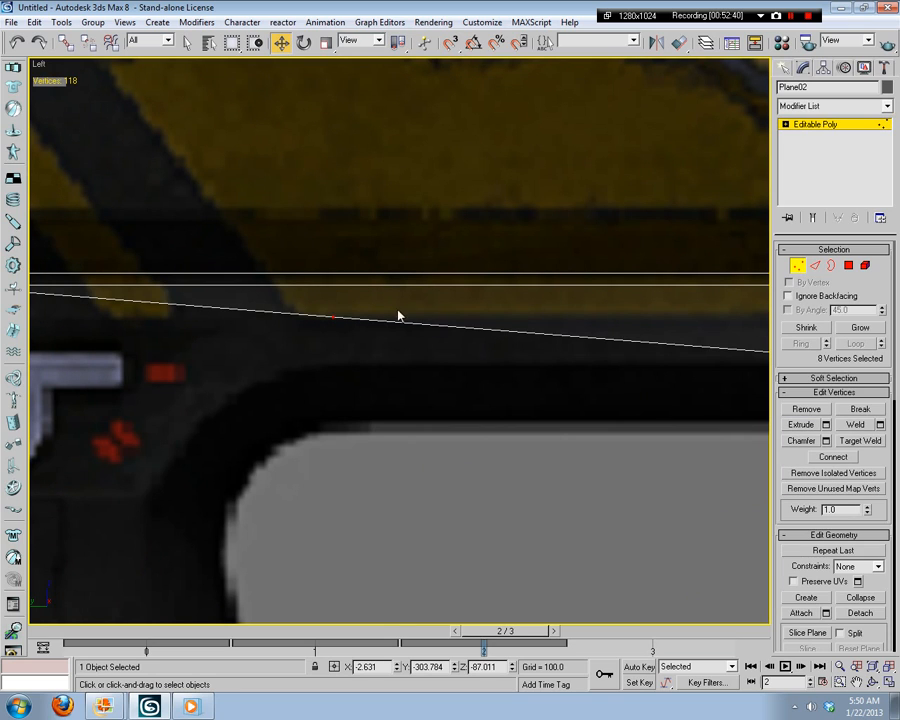
pyautogui.moveTo(277, 369); pyautogui.dragTo(275, 371)
pyautogui.moveTo(329, 256); pyautogui.dragTo(319, 294)
pyautogui.moveTo(597, 393); pyautogui.dragTo(301, 347, button='middle')
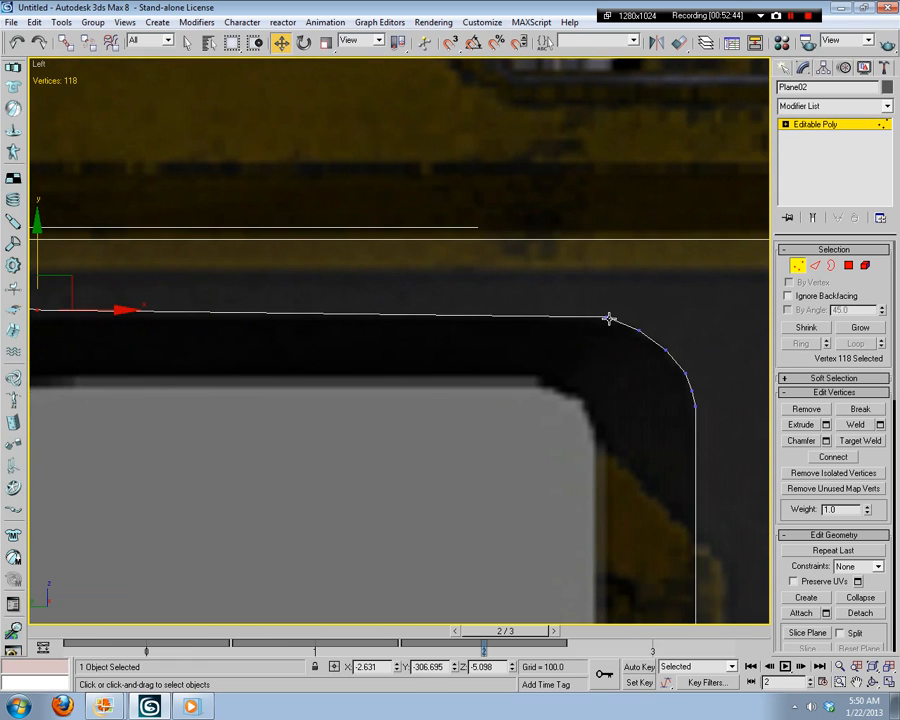
pyautogui.moveTo(570, 372); pyautogui.dragTo(645, 357, button='middle')
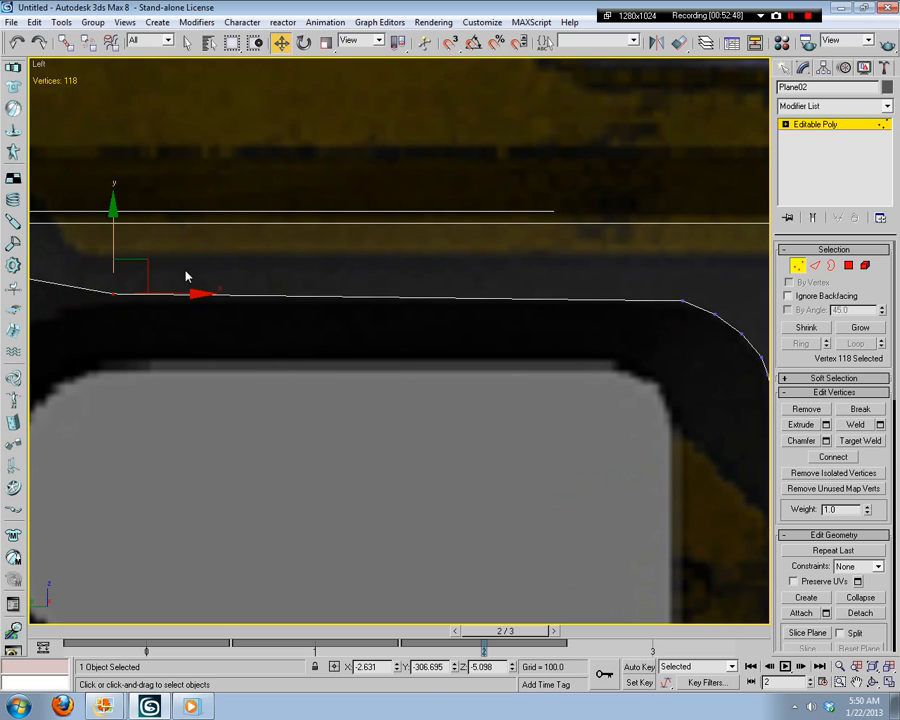
# Step: Set the inserted vertex's Z to -6.058, copied from the vertex at the thumbhole's upper rear corner, to level the upper edge
pyautogui.click(647, 316)
pyautogui.moveTo(696, 278); pyautogui.dragTo(640, 328)
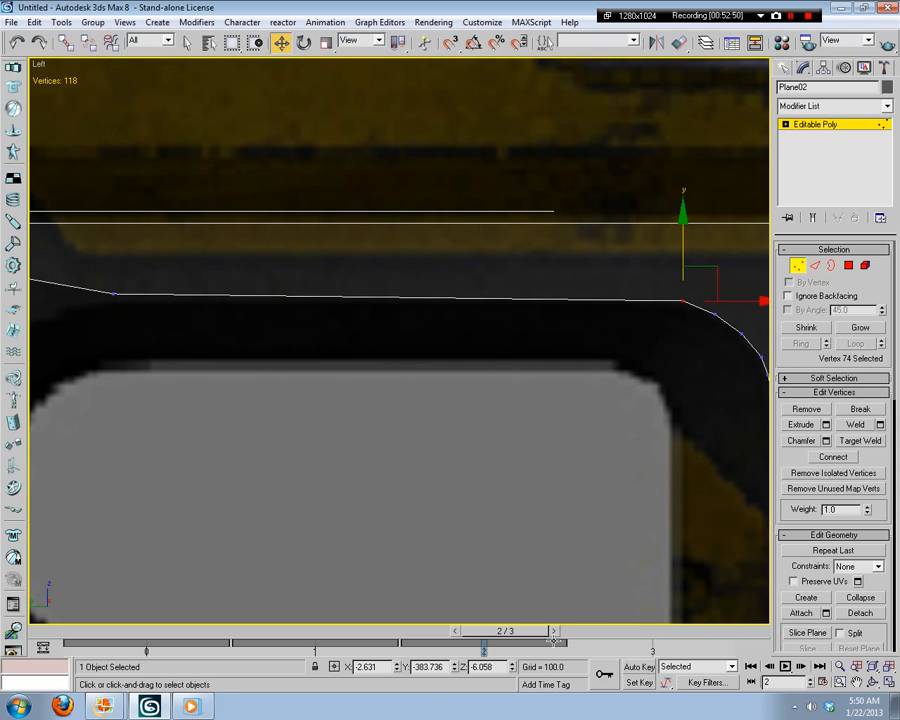
pyautogui.moveTo(501, 666); pyautogui.dragTo(3, 628)
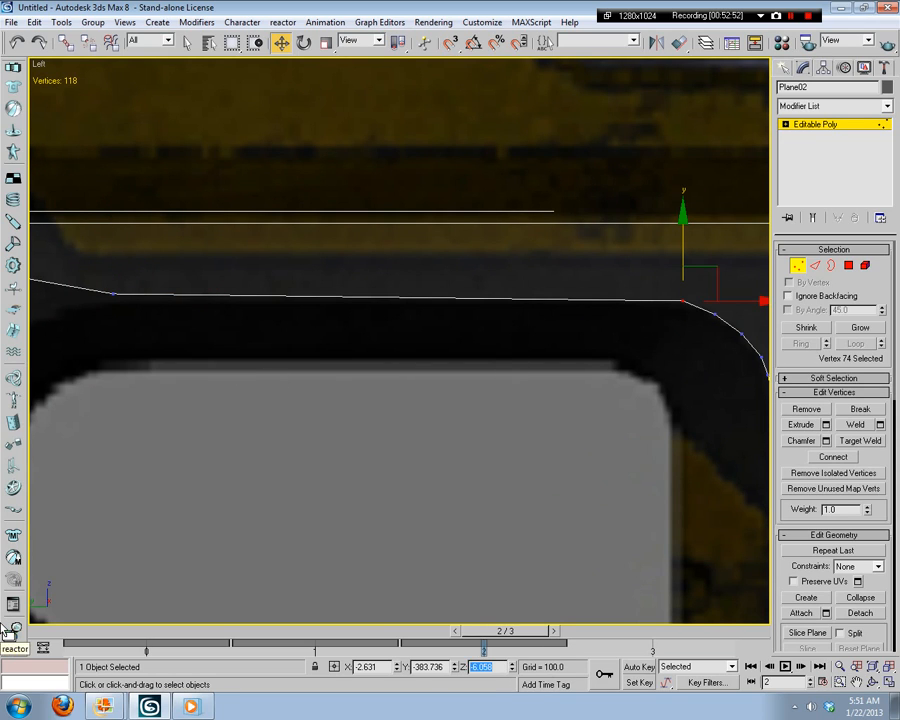
pyautogui.moveTo(142, 266); pyautogui.dragTo(88, 322)
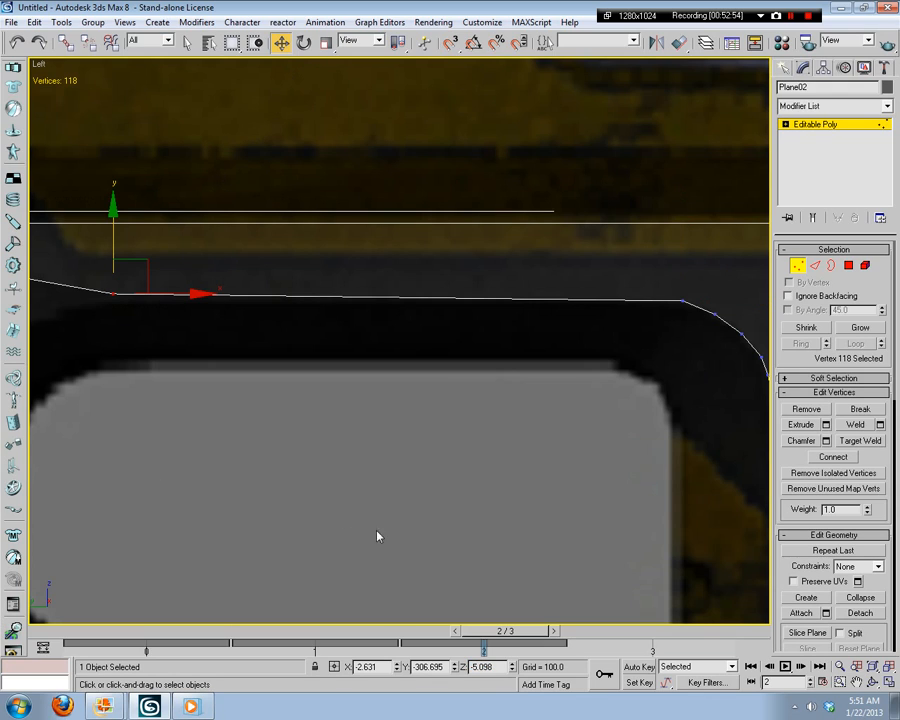
pyautogui.moveTo(498, 669); pyautogui.dragTo(199, 633)
pyautogui.press('Return')
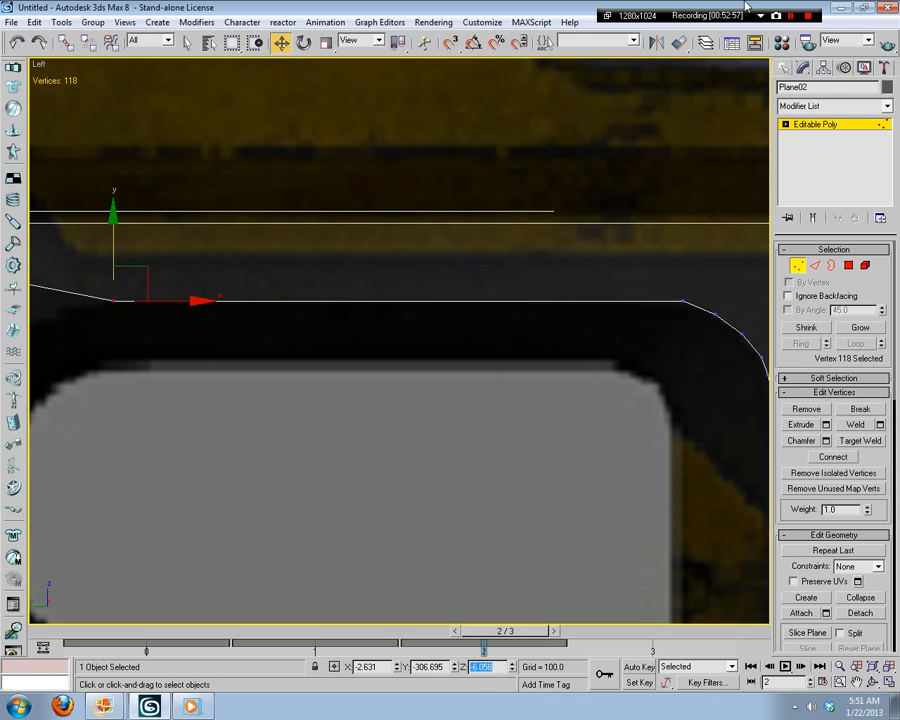
# Step: Nudge the vertex just below the outline's pointed tip beside the grip toward the thumbhole's dark border
pyautogui.click(583, 397)
pyautogui.moveTo(583, 397); pyautogui.dragTo(532, 379, button='middle')
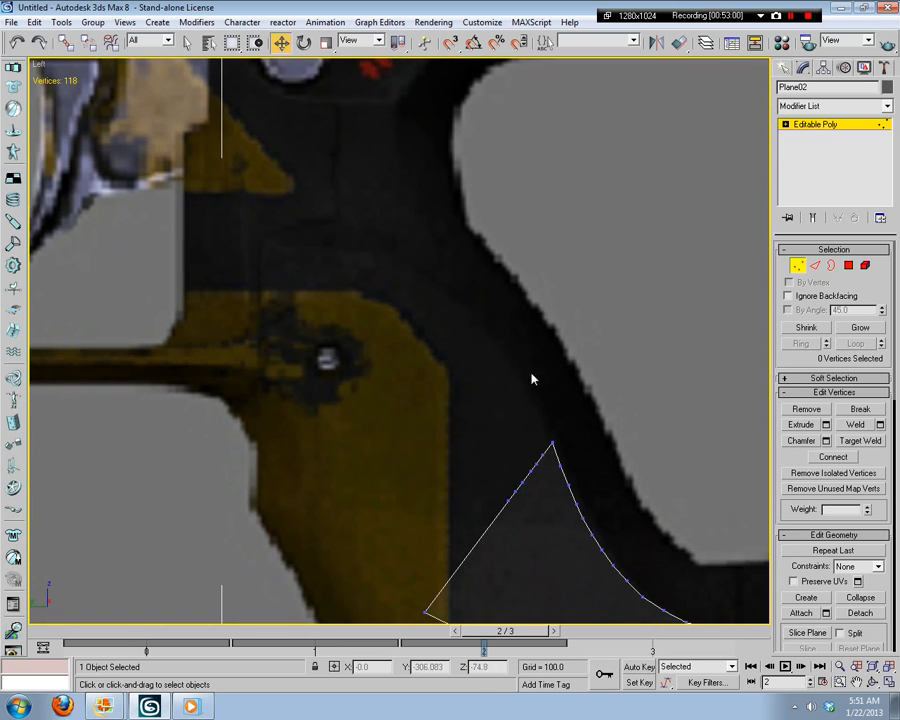
pyautogui.scroll(3, 636, 470)
pyautogui.moveTo(605, 425); pyautogui.dragTo(303, 322, button='middle')
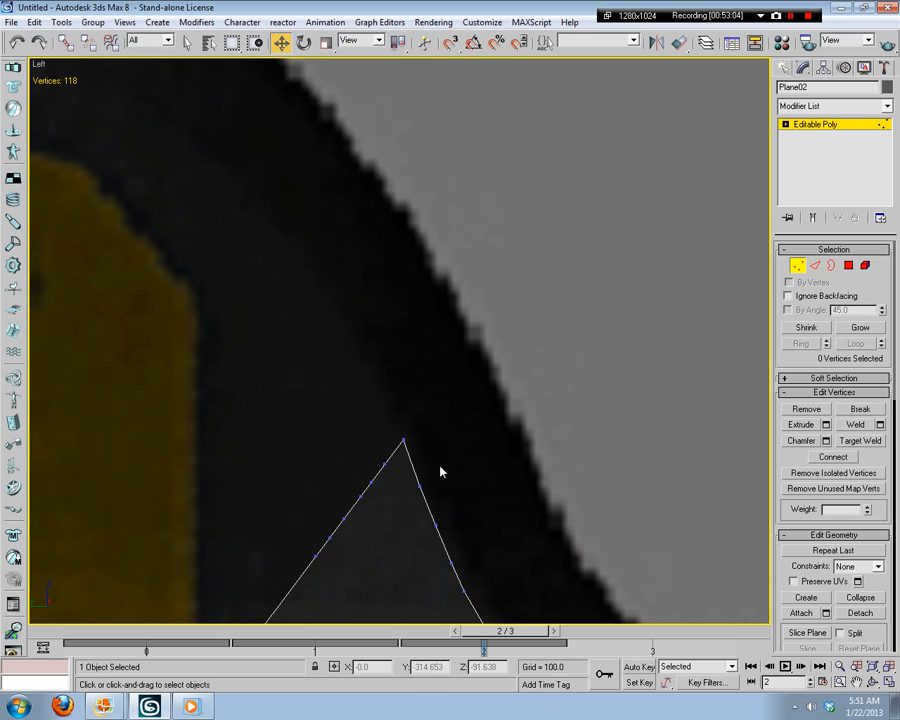
pyautogui.moveTo(407, 500); pyautogui.dragTo(408, 499)
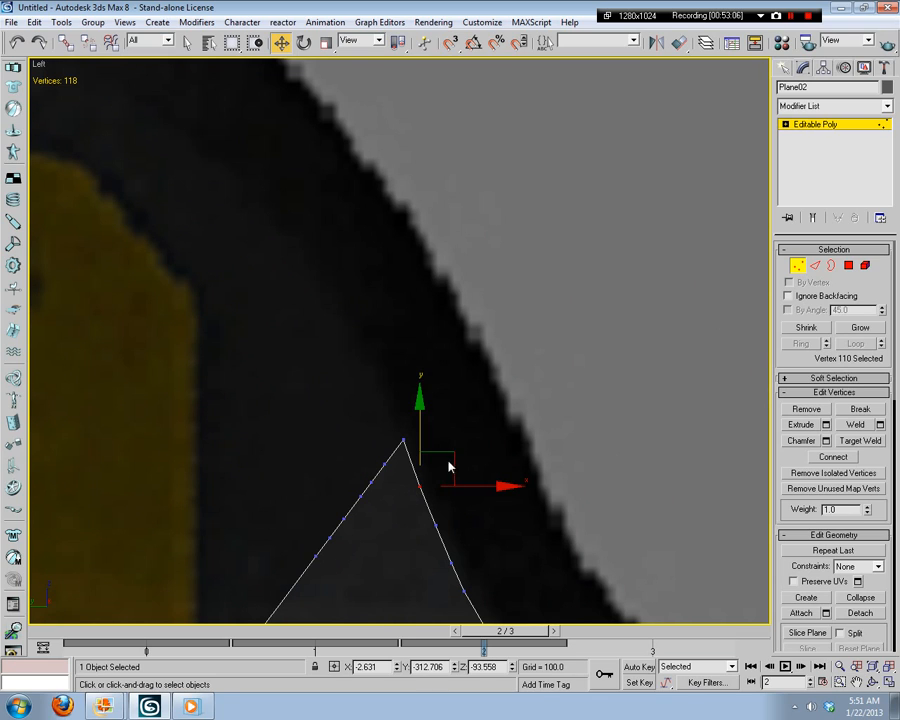
pyautogui.moveTo(449, 454); pyautogui.dragTo(445, 454)
pyautogui.click(557, 528)
# Step: Shift the next vertices down the thumbhole's grip-side edge so they follow the dark border in an even curve
pyautogui.moveTo(558, 531); pyautogui.dragTo(542, 388, button='middle')
pyautogui.scroll(2, 546, 392)
pyautogui.moveTo(564, 442); pyautogui.dragTo(500, 254, button='middle')
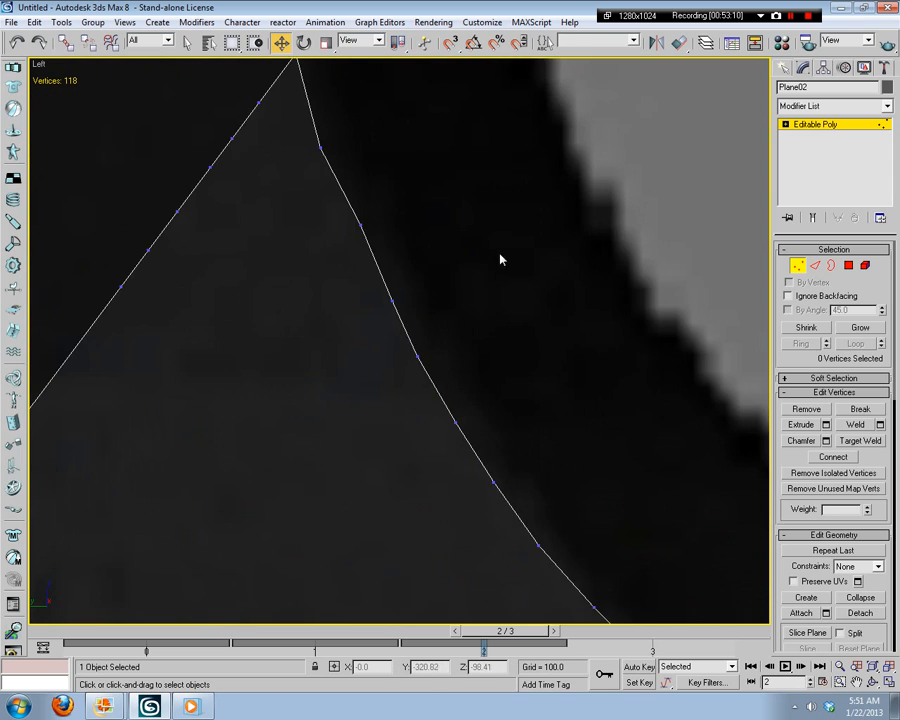
pyautogui.scroll(-1, 426, 291)
pyautogui.moveTo(416, 297)
pyautogui.mouseDown()
pyautogui.moveTo(390, 322)
pyautogui.moveTo(422, 285)
pyautogui.mouseUp()
pyautogui.click(493, 322)
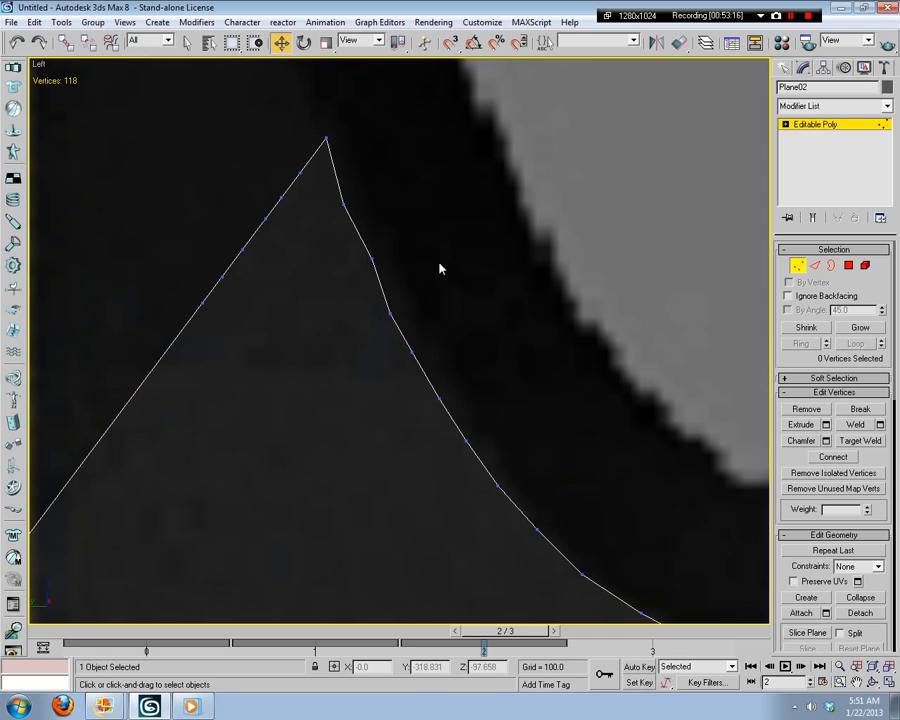
pyautogui.moveTo(394, 249); pyautogui.dragTo(377, 262)
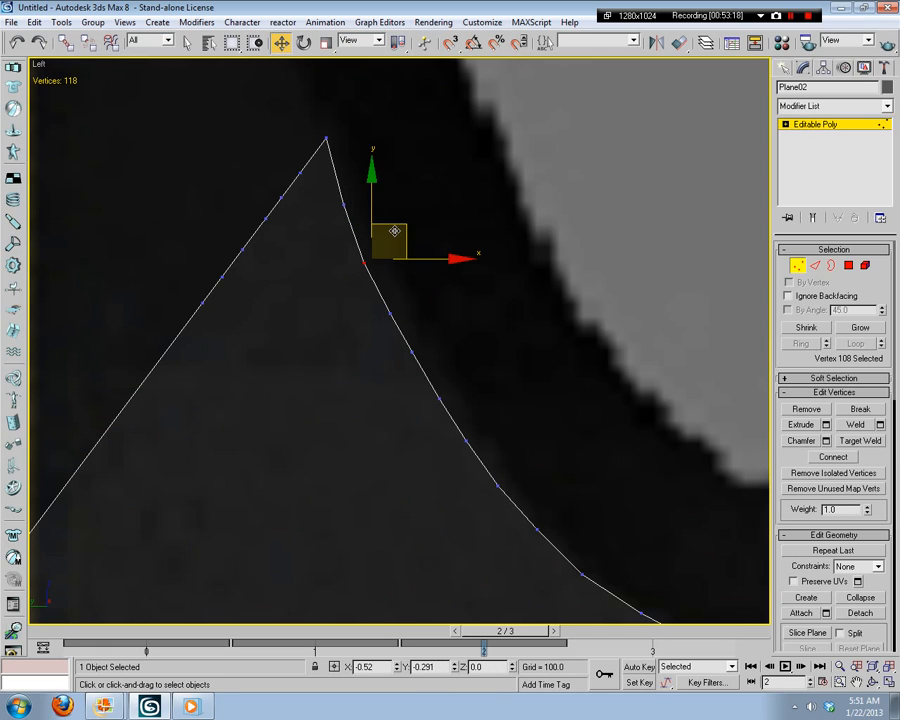
pyautogui.click(432, 205)
pyautogui.moveTo(432, 205); pyautogui.dragTo(485, 313, button='middle')
pyautogui.moveTo(420, 308)
pyautogui.mouseDown()
pyautogui.moveTo(377, 358)
pyautogui.moveTo(411, 315)
pyautogui.mouseUp()
pyautogui.click(432, 394)
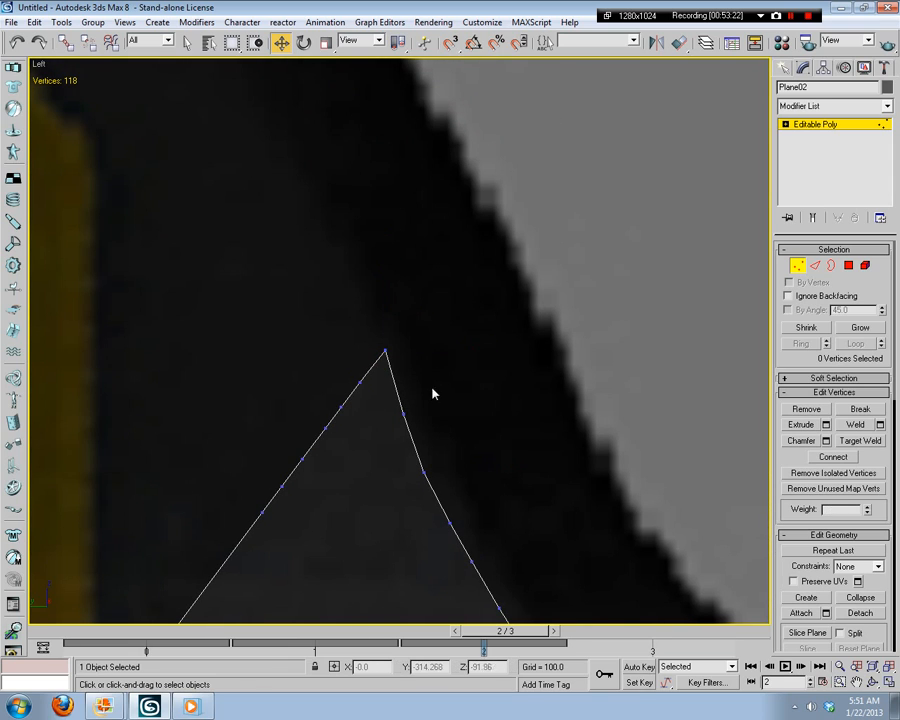
# Step: Fine-tune the pointed tip vertex and the one below it along the dark border beside the grip
pyautogui.moveTo(433, 392)
pyautogui.mouseDown()
pyautogui.moveTo(387, 433)
pyautogui.moveTo(433, 382)
pyautogui.mouseUp()
pyautogui.click(414, 345)
pyautogui.moveTo(414, 345); pyautogui.dragTo(548, 431, button='middle')
pyautogui.moveTo(527, 424); pyautogui.dragTo(514, 399)
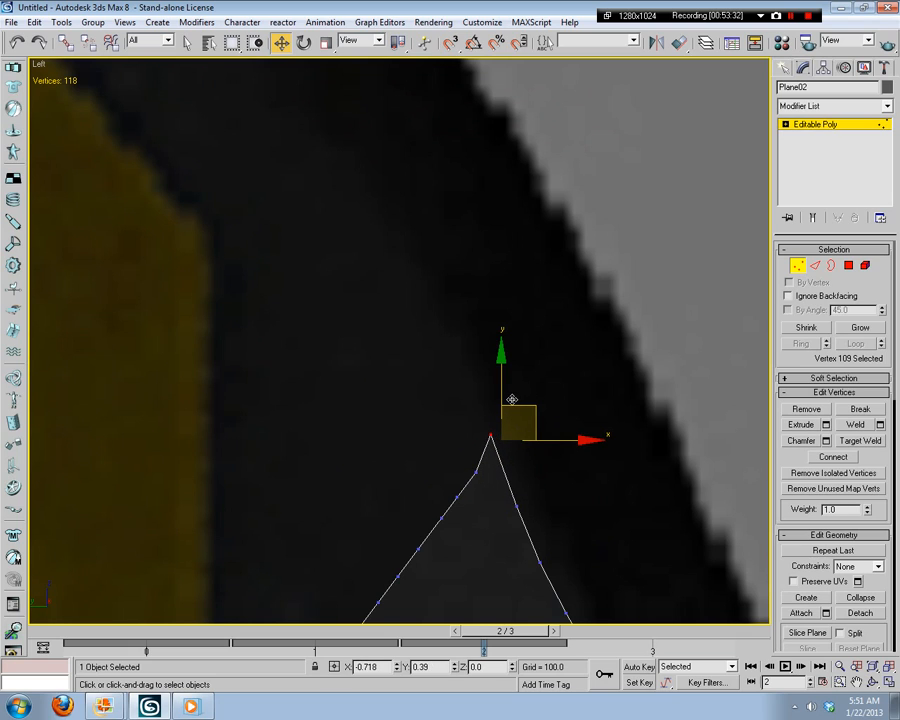
pyautogui.click(493, 450)
# Step: Move the nearest vertex of the slanted edge up above the tip to continue the outline along the thumbhole border
pyautogui.moveTo(463, 492); pyautogui.dragTo(462, 494)
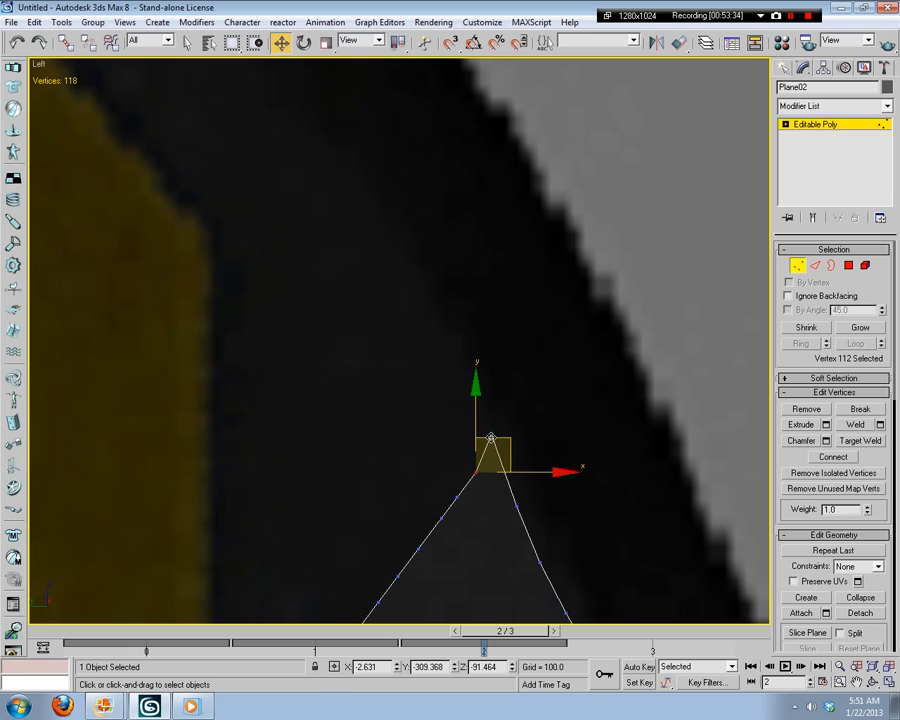
pyautogui.moveTo(478, 400); pyautogui.dragTo(490, 360)
pyautogui.click(518, 358)
# Step: Bring two more vertices from the slanted edge up in turn, extending the tip farther along the thumbhole's border
pyautogui.moveTo(571, 375); pyautogui.dragTo(635, 482, button='middle')
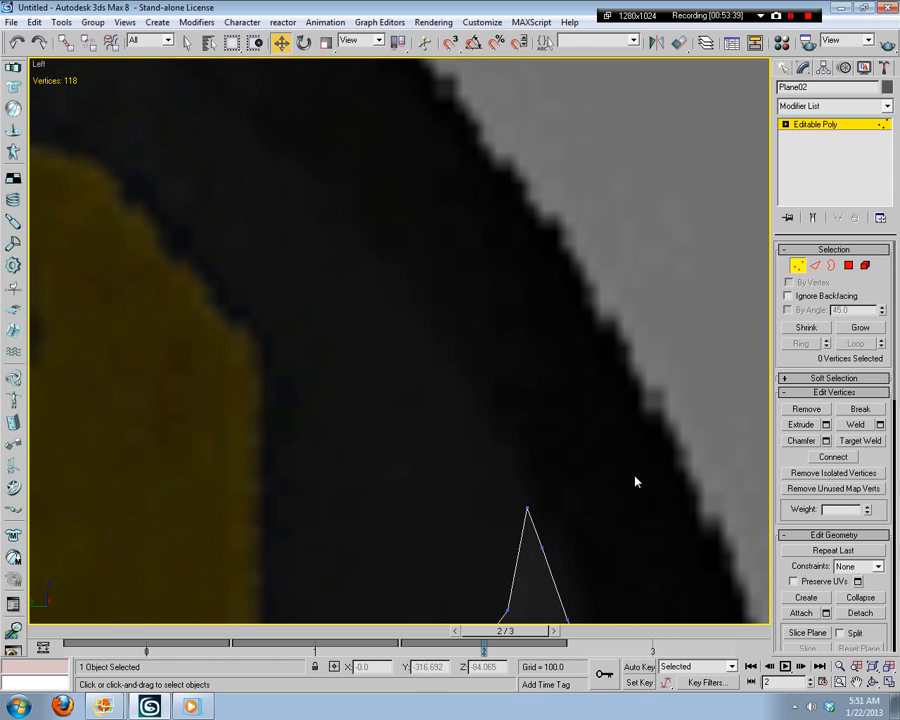
pyautogui.moveTo(598, 531); pyautogui.dragTo(498, 461, button='middle')
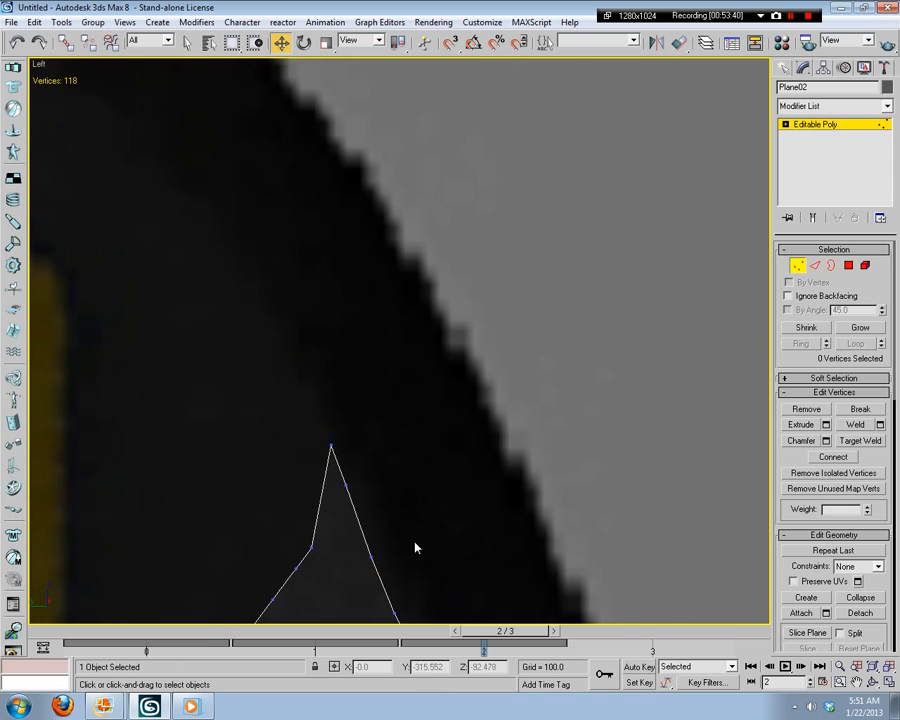
pyautogui.moveTo(303, 556); pyautogui.dragTo(302, 557)
pyautogui.moveTo(335, 511); pyautogui.dragTo(345, 382)
pyautogui.click(397, 395)
pyautogui.moveTo(448, 442); pyautogui.dragTo(516, 398, button='middle')
pyautogui.click(363, 521)
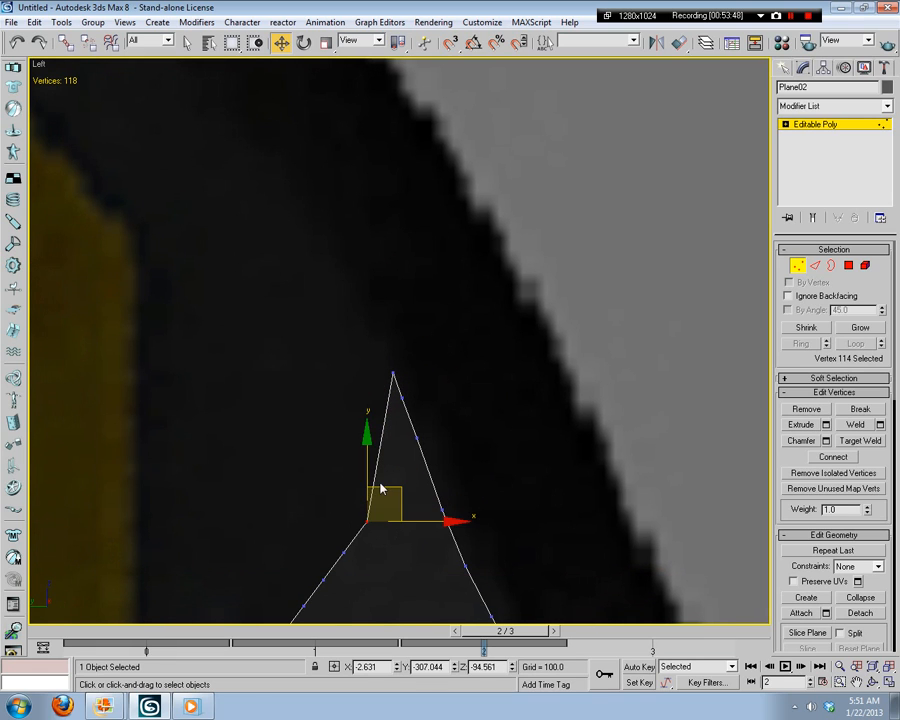
pyautogui.moveTo(380, 492); pyautogui.dragTo(390, 301)
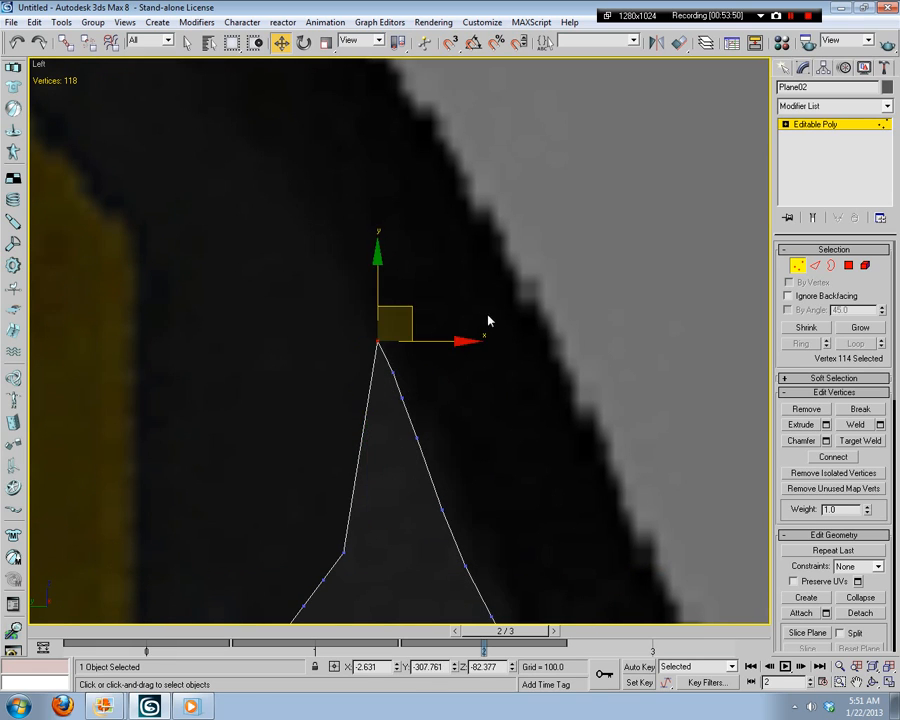
pyautogui.click(489, 318)
pyautogui.moveTo(489, 318); pyautogui.dragTo(541, 511, button='middle')
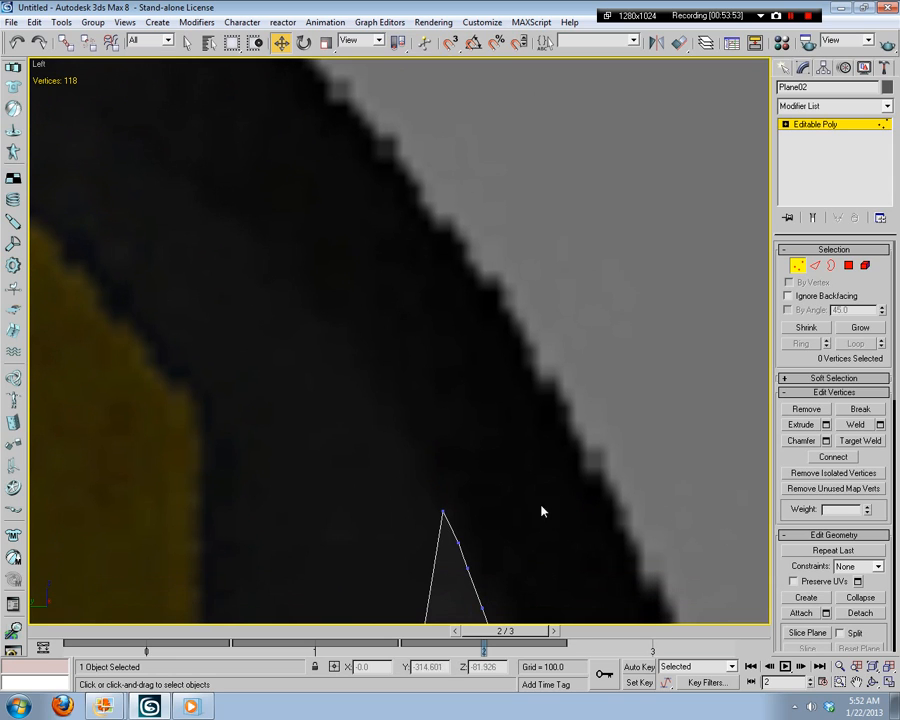
# Step: Nudge the pointed tip vertex up and shift the second vertex below it outward along the thumbhole's dark border
pyautogui.moveTo(443, 521); pyautogui.dragTo(442, 523)
pyautogui.moveTo(469, 483); pyautogui.dragTo(507, 499)
pyautogui.click(462, 541)
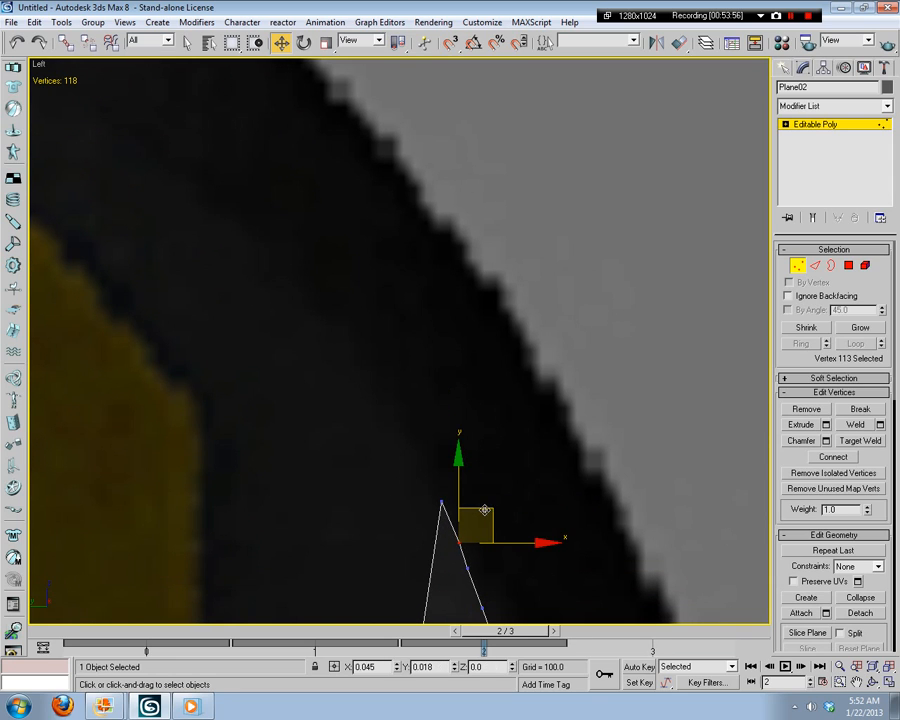
pyautogui.click(493, 578)
pyautogui.click(467, 567)
pyautogui.moveTo(505, 543); pyautogui.dragTo(510, 542)
pyautogui.click(534, 524)
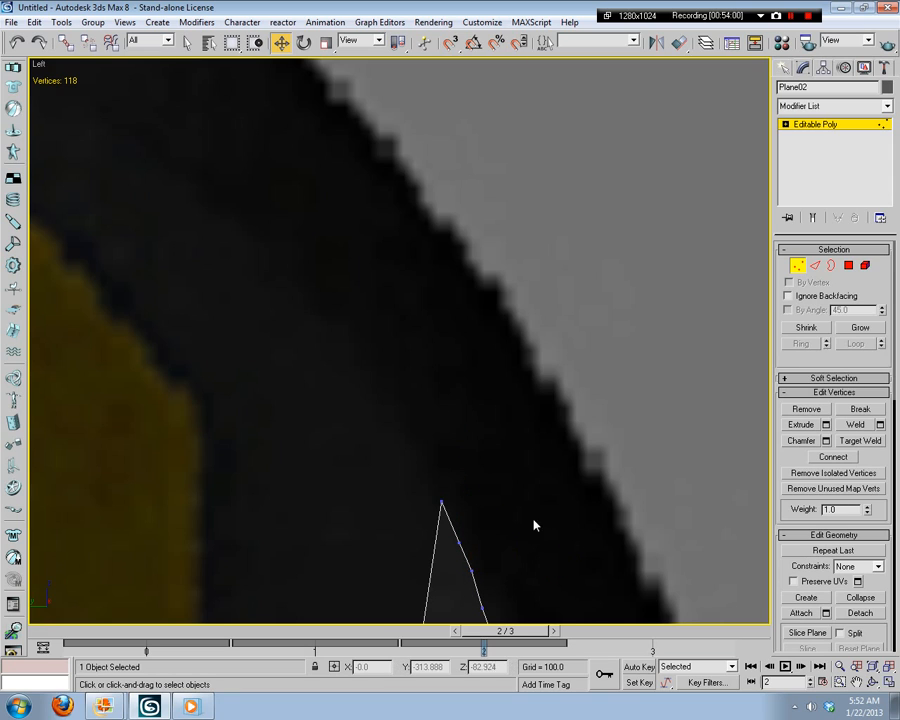
# Step: Raise the vertex just below the tip slightly to even out the curve along the thumbhole border
pyautogui.moveTo(538, 537); pyautogui.dragTo(572, 463, button='middle')
pyautogui.click(492, 468)
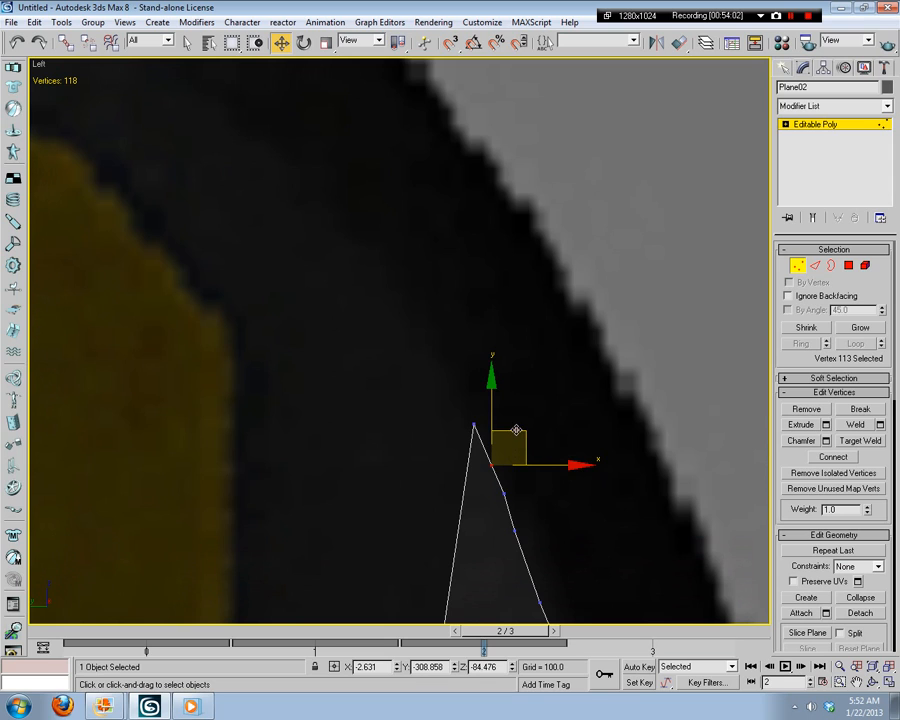
pyautogui.moveTo(516, 430); pyautogui.dragTo(516, 422)
pyautogui.click(633, 446)
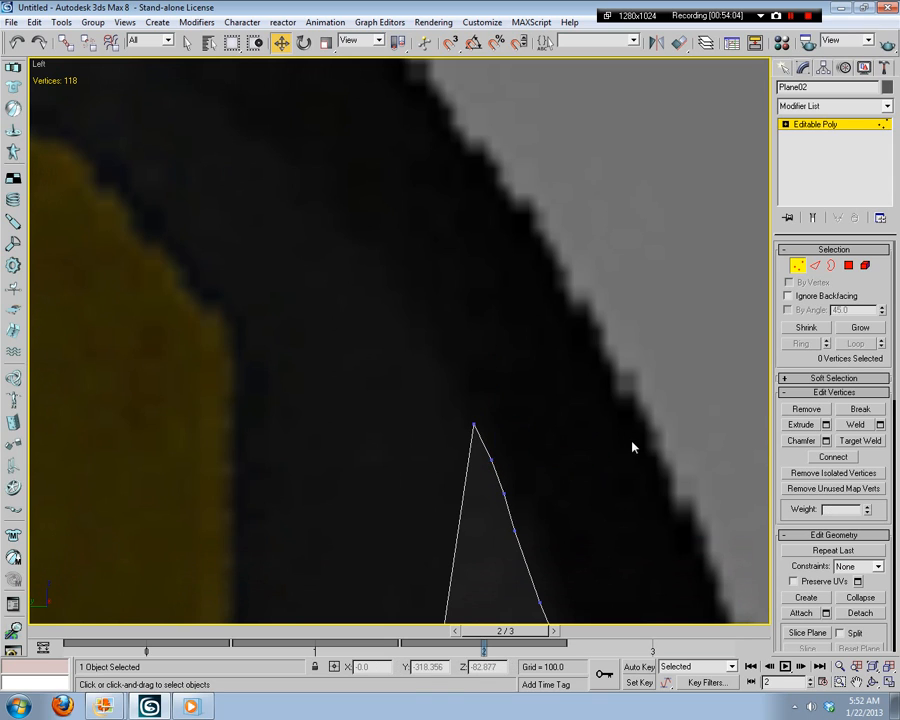
pyautogui.scroll(-3, 476, 400)
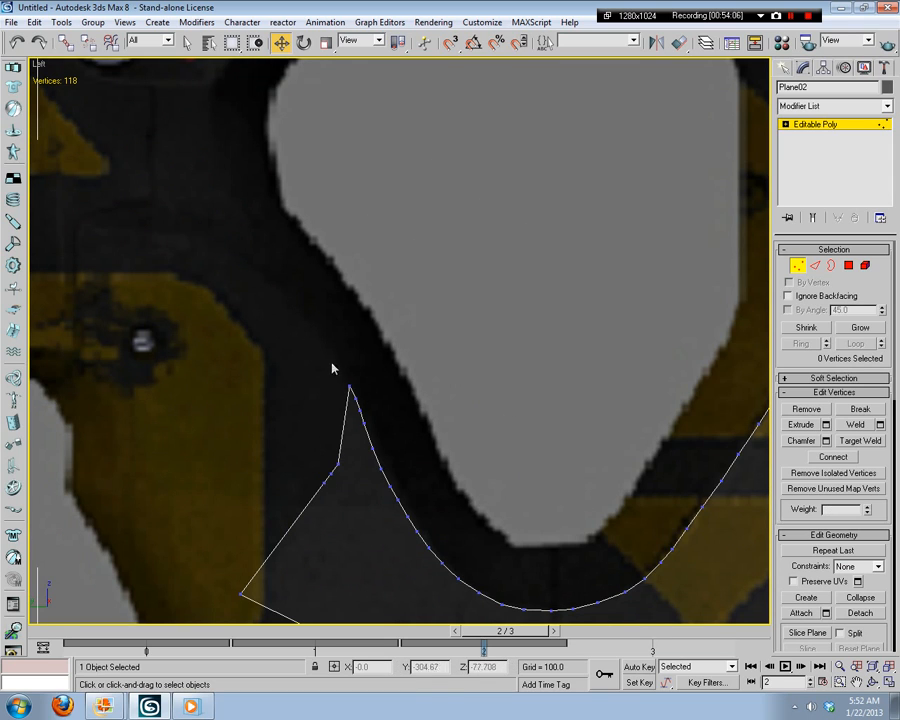
# Step: Move the three remaining vertices of the slanted edge together up beyond the tip, beside the thumbhole's dark border
pyautogui.scroll(4, 420, 475)
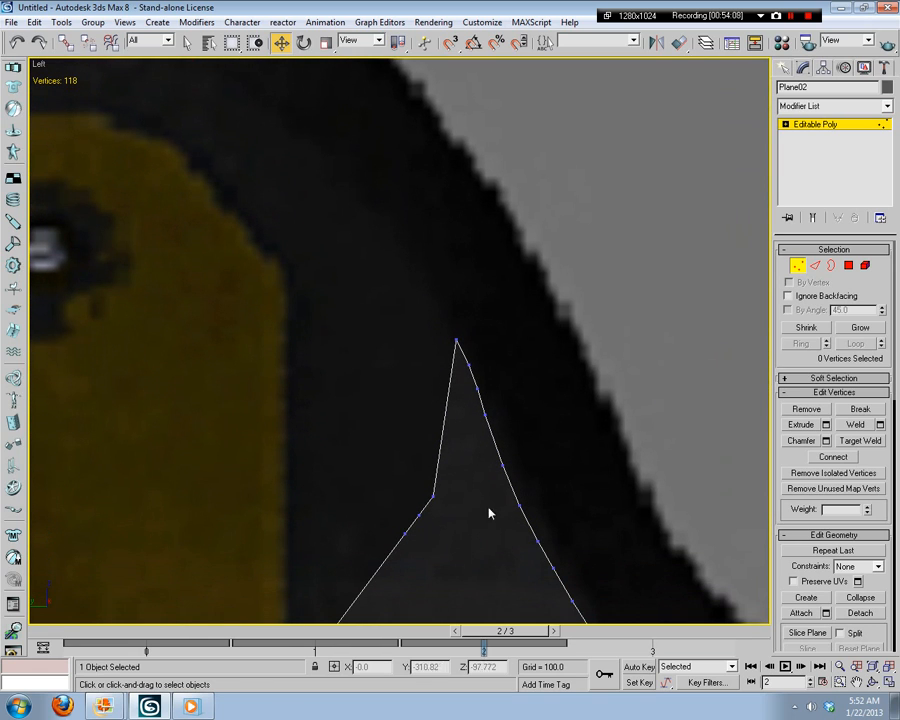
pyautogui.moveTo(410, 534); pyautogui.dragTo(395, 546)
pyautogui.moveTo(434, 483); pyautogui.dragTo(387, 290)
pyautogui.click(585, 346)
pyautogui.moveTo(585, 346); pyautogui.dragTo(568, 541, button='middle')
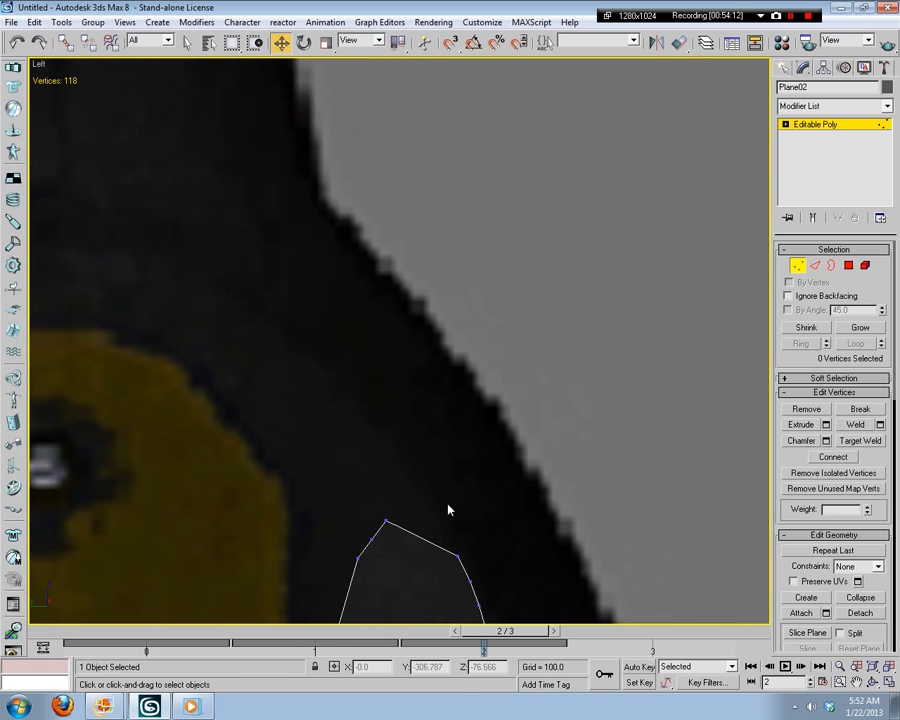
# Step: Place the first two of the raised vertices one after another along the dark border, extending the outline past the old tip
pyautogui.click(386, 522)
pyautogui.moveTo(404, 490); pyautogui.dragTo(454, 480)
pyautogui.click(382, 546)
pyautogui.click(372, 540)
pyautogui.moveTo(394, 501); pyautogui.dragTo(428, 446)
pyautogui.click(434, 538)
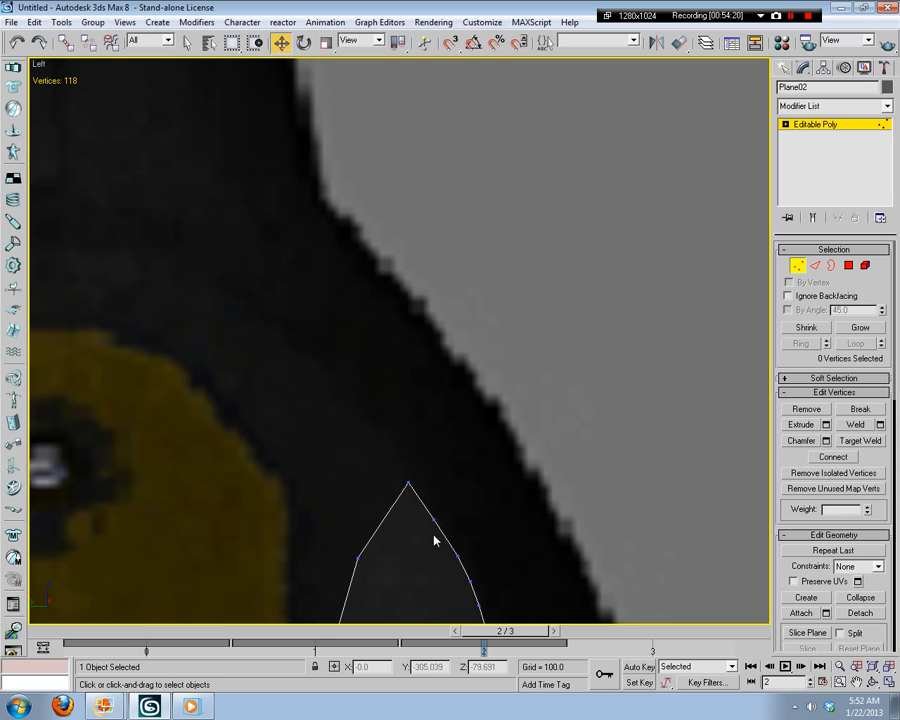
# Step: Fine-tune the lower of the two placed vertices and move the third one up along the border as the new tip
pyautogui.click(430, 520)
pyautogui.click(477, 458)
pyautogui.click(355, 559)
pyautogui.moveTo(384, 524); pyautogui.dragTo(396, 396)
pyautogui.click(479, 412)
pyautogui.moveTo(479, 412); pyautogui.dragTo(699, 512, button='middle')
pyautogui.scroll(-3, 657, 544)
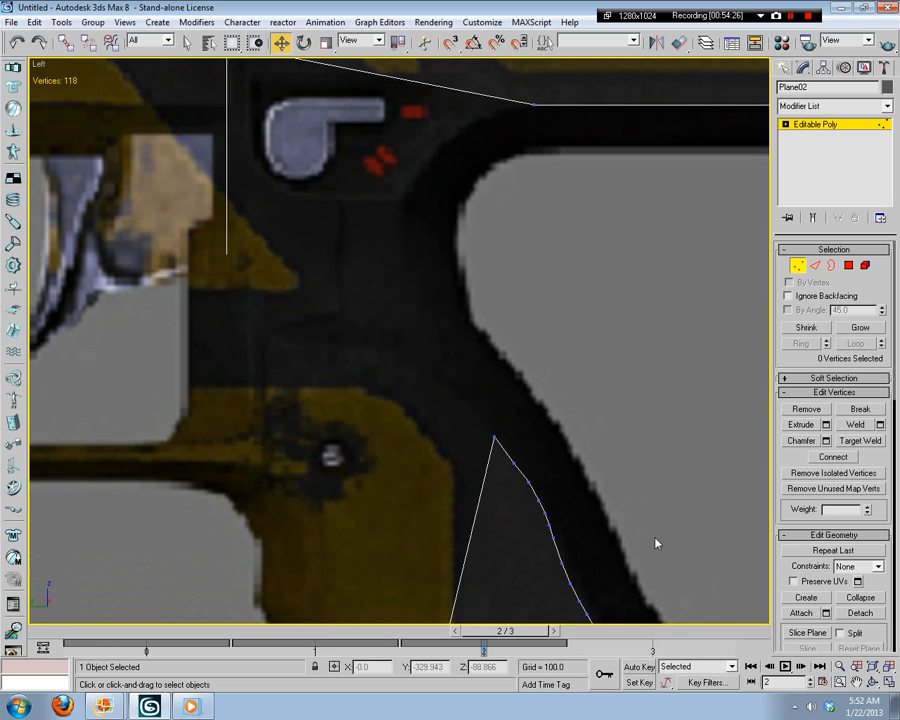
# Step: Examine the panel outline around the whole thumbhole against the reference image, including the curve near the new tip
pyautogui.moveTo(592, 433); pyautogui.dragTo(404, 448, button='middle')
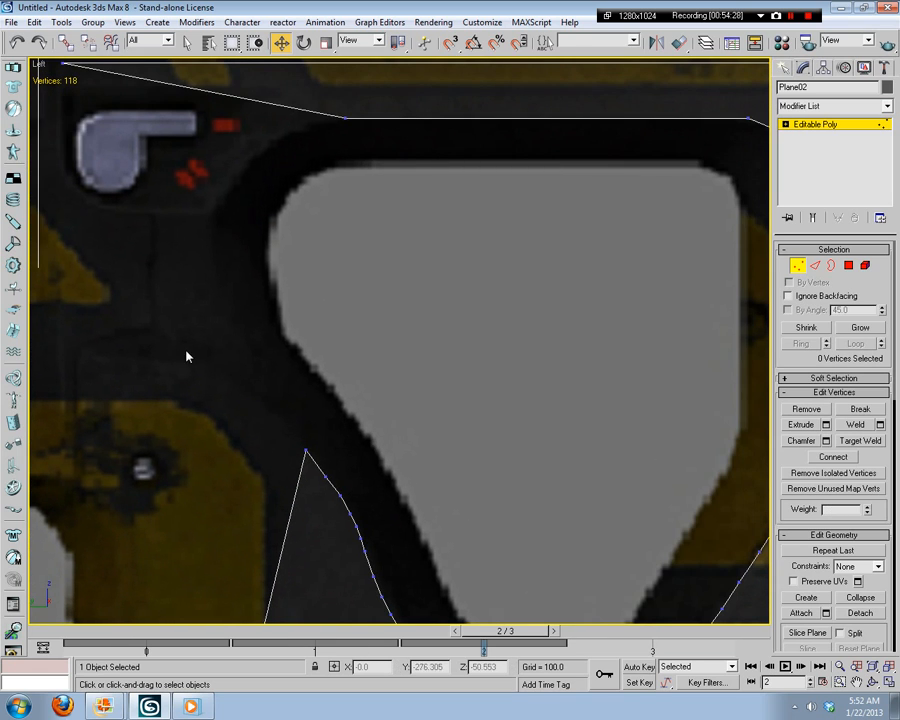
pyautogui.moveTo(518, 513); pyautogui.dragTo(577, 470, button='middle')
pyautogui.scroll(-4, 613, 465)
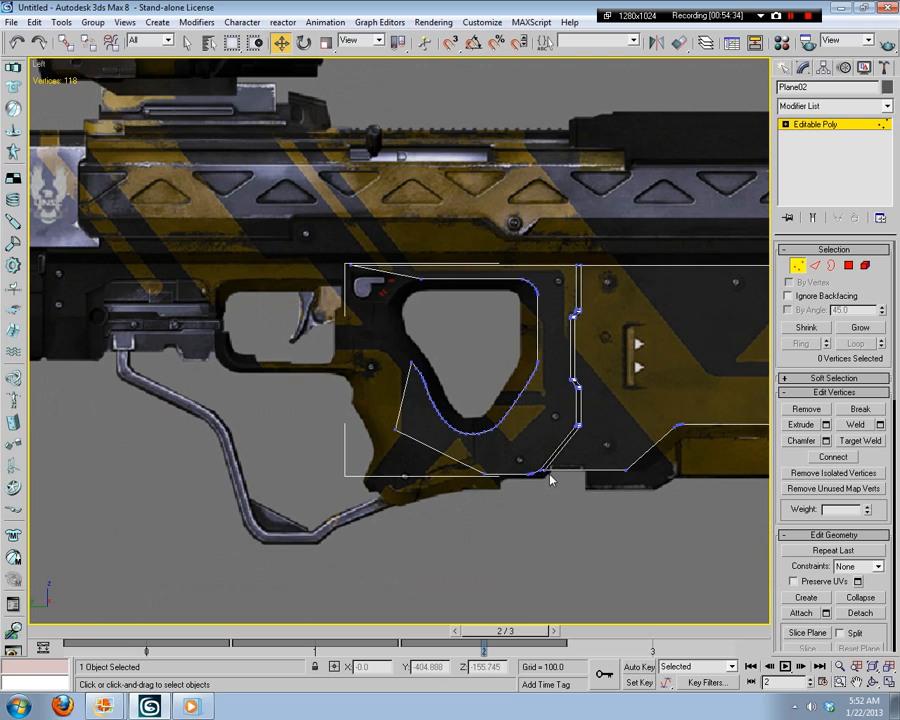
pyautogui.scroll(2, 550, 480)
pyautogui.scroll(8, 508, 422)
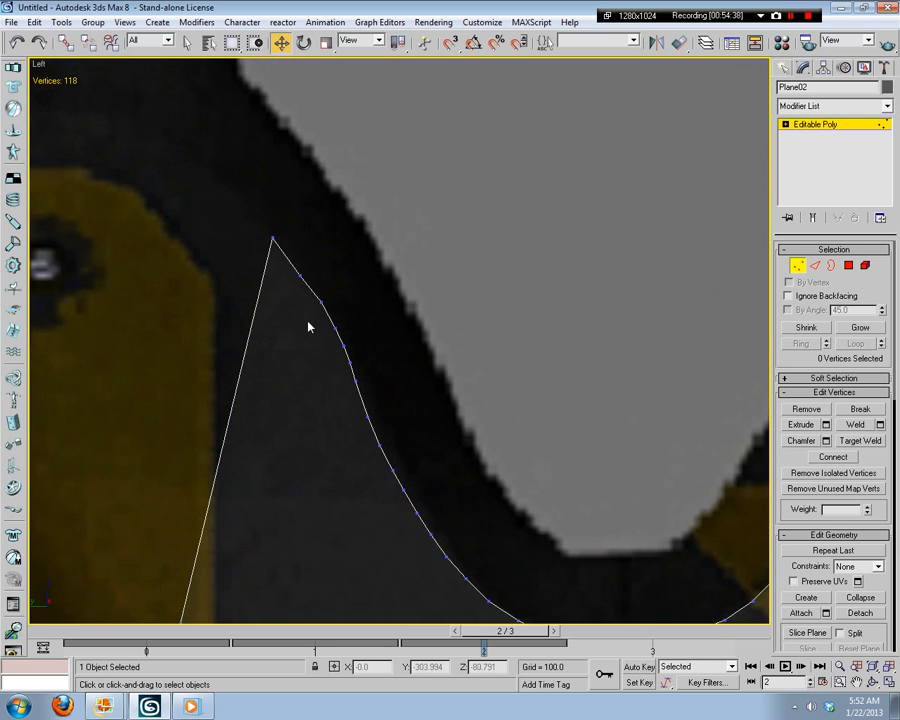
pyautogui.scroll(-5, 313, 460)
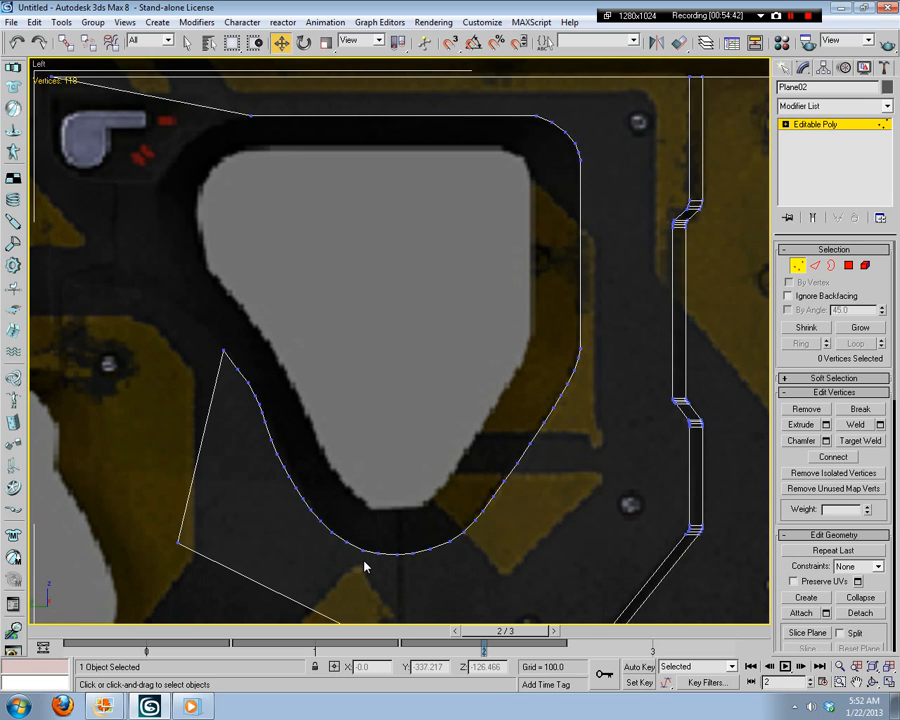
pyautogui.moveTo(289, 356); pyautogui.dragTo(298, 277, button='middle')
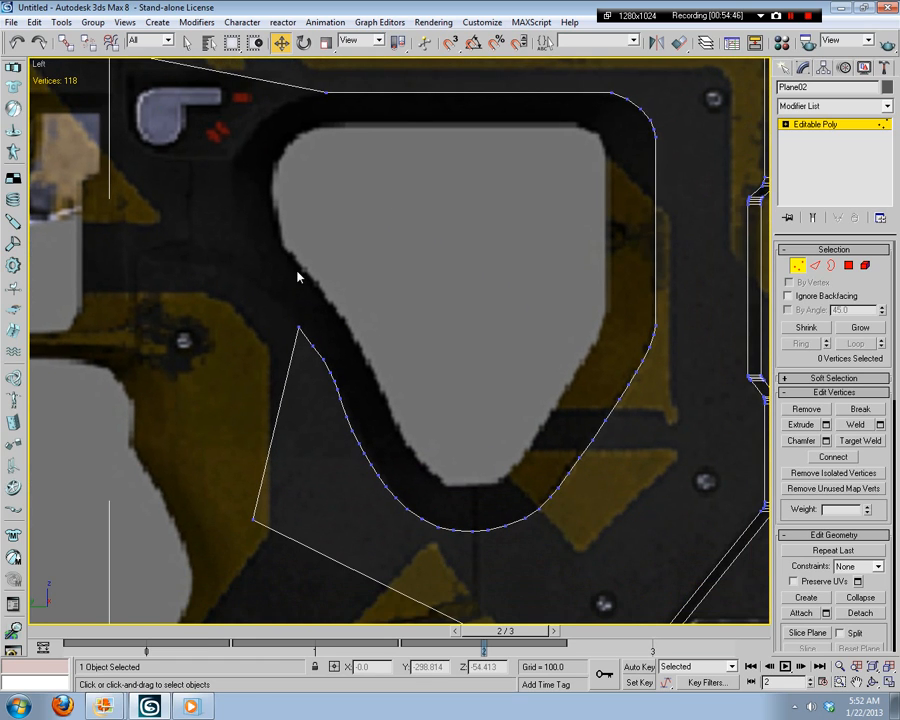
pyautogui.scroll(6, 420, 337)
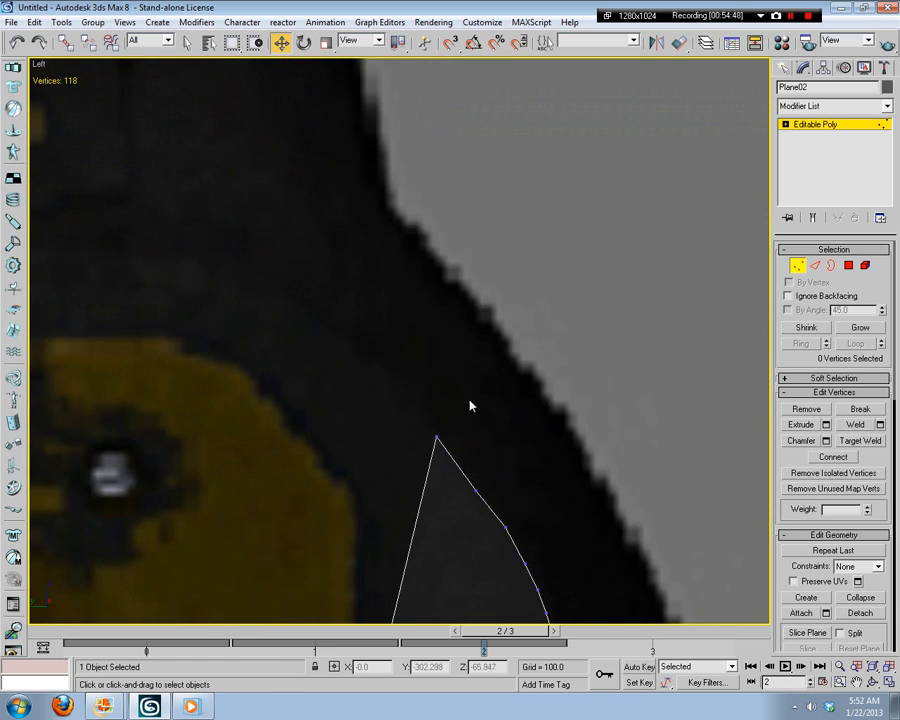
pyautogui.scroll(-3, 350, 280)
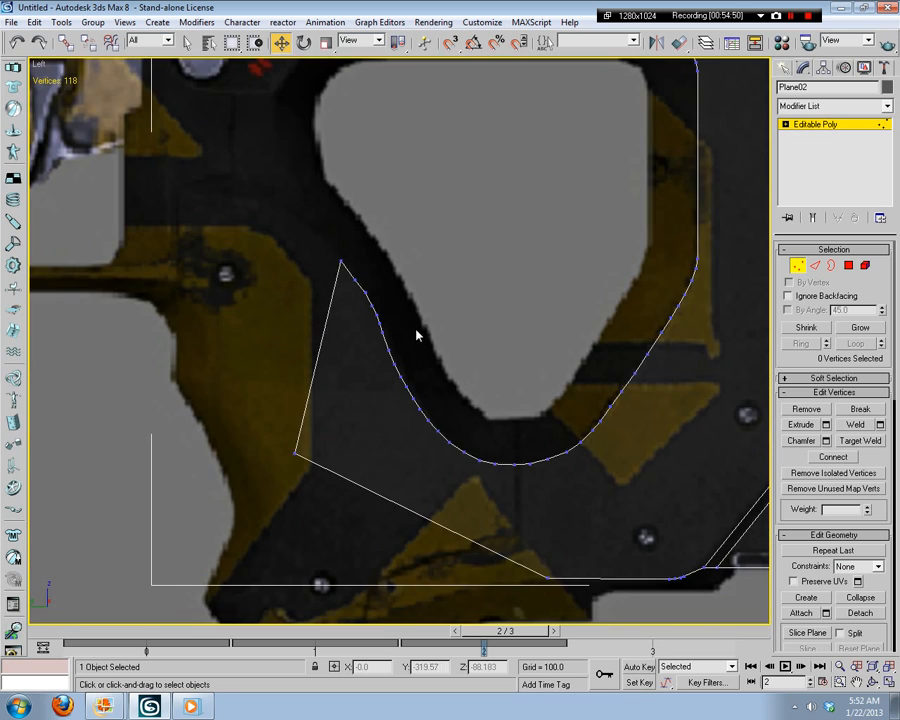
# Step: Raise the vertex directly below the new tip slightly to smooth the outline along the dark border
pyautogui.scroll(3, 450, 331)
pyautogui.moveTo(448, 318); pyautogui.dragTo(706, 507, button='middle')
pyautogui.scroll(1, 658, 405)
pyautogui.scroll(2, 668, 391)
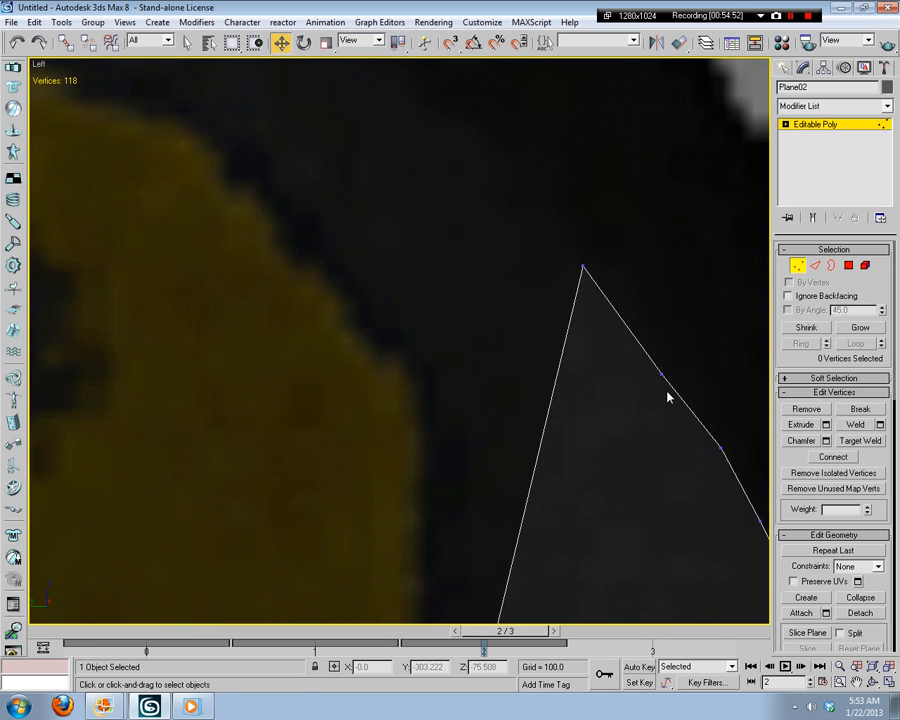
pyautogui.moveTo(635, 364); pyautogui.dragTo(511, 394, button='middle')
pyautogui.click(537, 399)
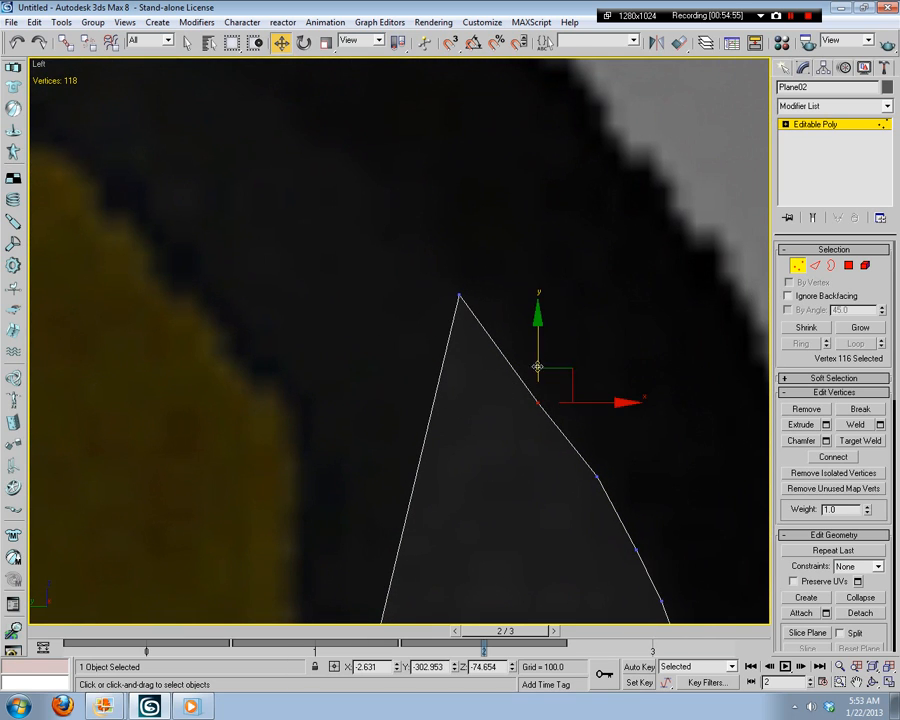
pyautogui.click(559, 366)
pyautogui.click(538, 401)
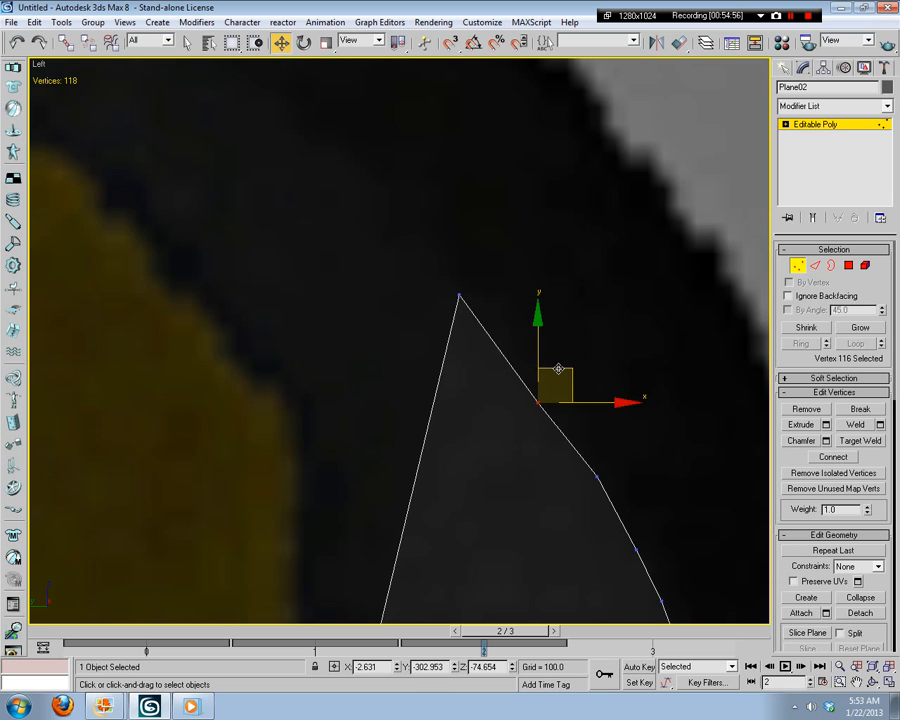
pyautogui.moveTo(558, 369); pyautogui.dragTo(558, 358)
pyautogui.click(591, 331)
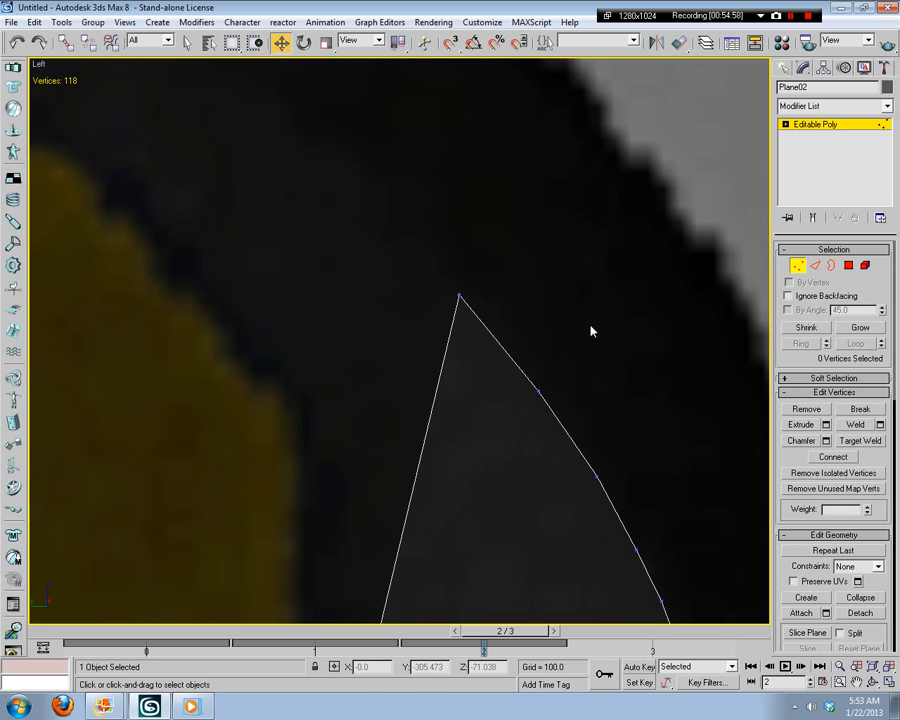
# Step: Examine the remaining gap between the tip and the thumbhole's upper edge, and compare the outline with the reference rifle
pyautogui.moveTo(591, 331); pyautogui.dragTo(396, 403, button='middle')
pyautogui.moveTo(232, 435); pyautogui.dragTo(424, 408, button='middle')
pyautogui.scroll(-2, 373, 442)
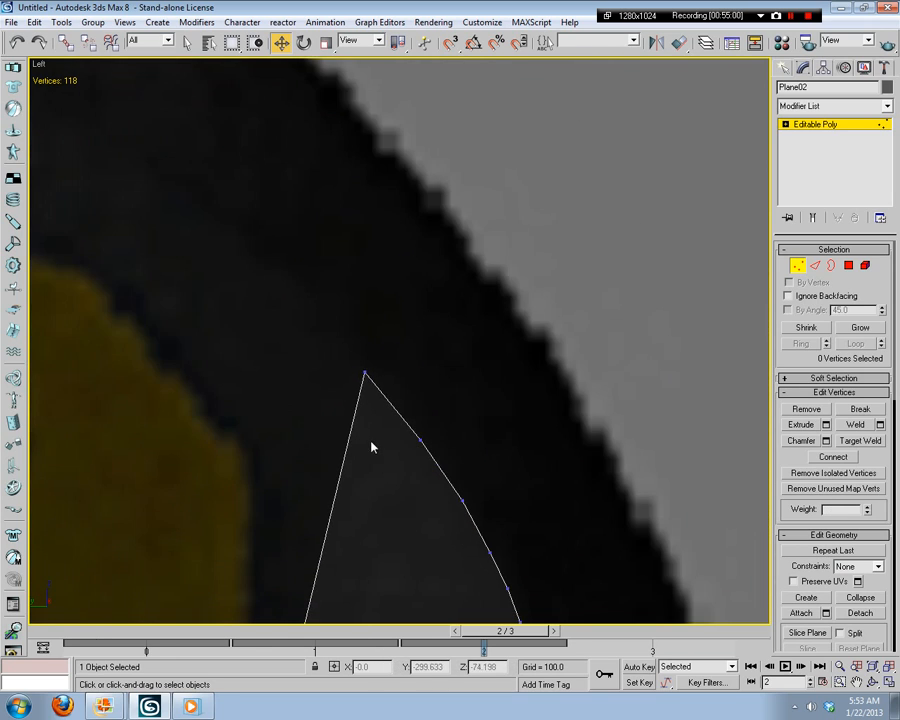
pyautogui.moveTo(315, 281); pyautogui.dragTo(368, 474, button='middle')
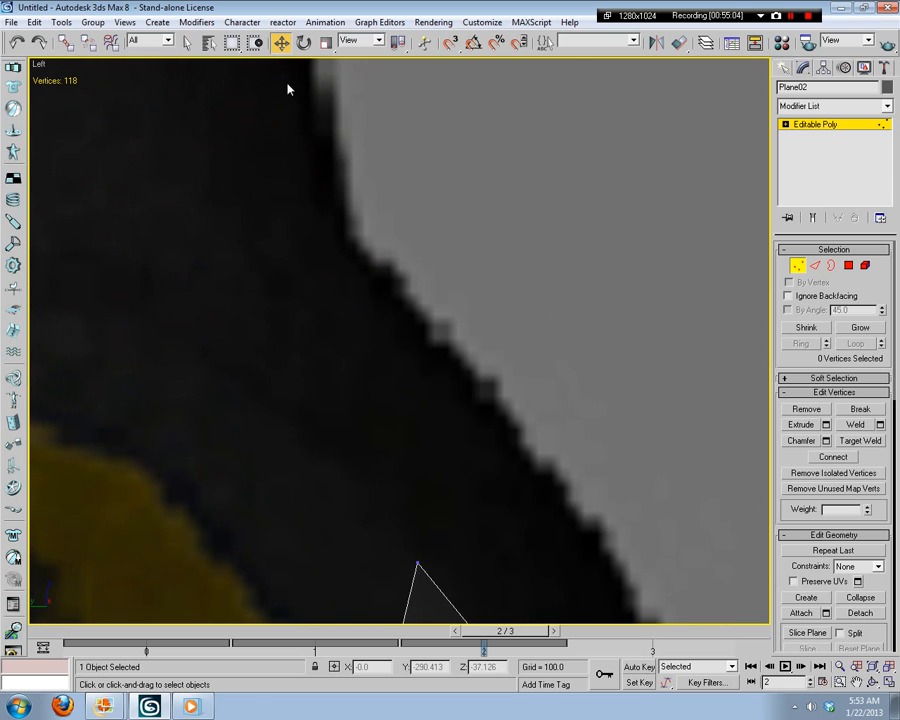
pyautogui.moveTo(279, 456); pyautogui.dragTo(522, 292, button='middle')
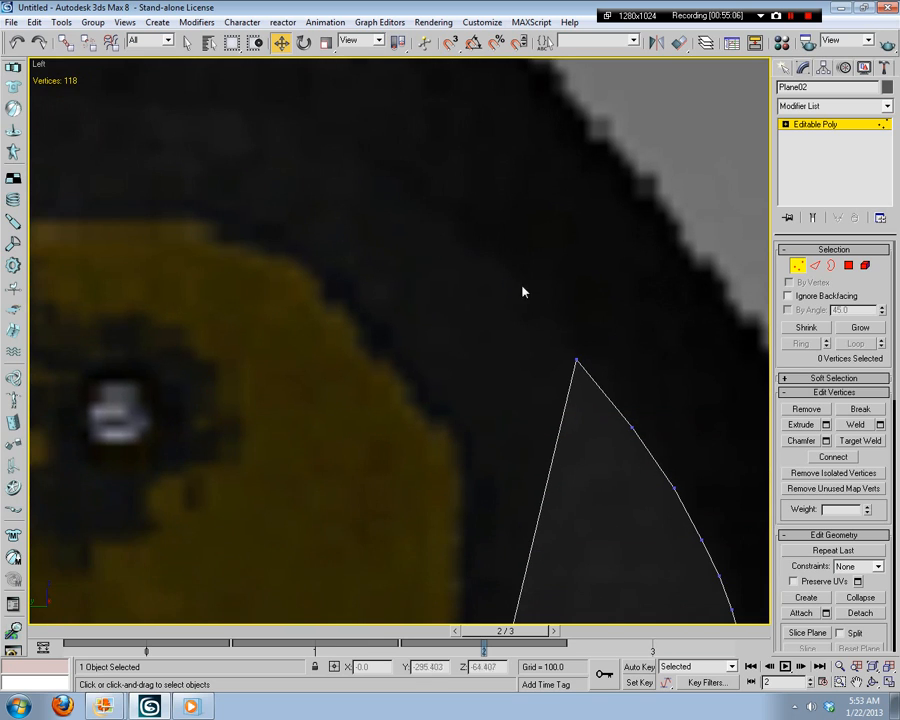
pyautogui.moveTo(590, 441); pyautogui.dragTo(520, 305, button='middle')
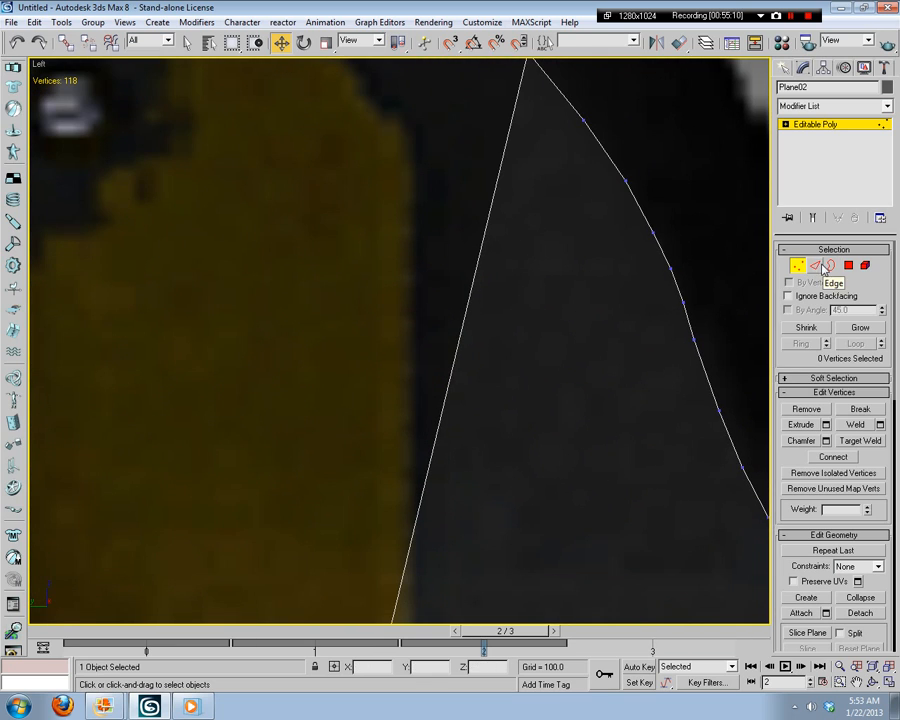
pyautogui.scroll(-3, 500, 396)
pyautogui.scroll(-2, 500, 396)
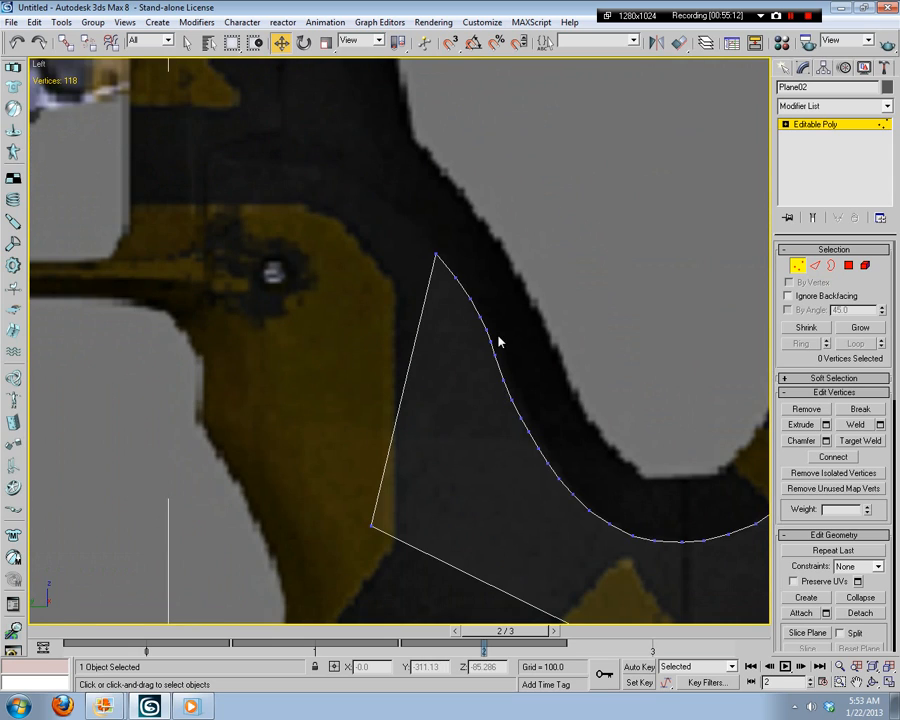
pyautogui.scroll(-8, 500, 342)
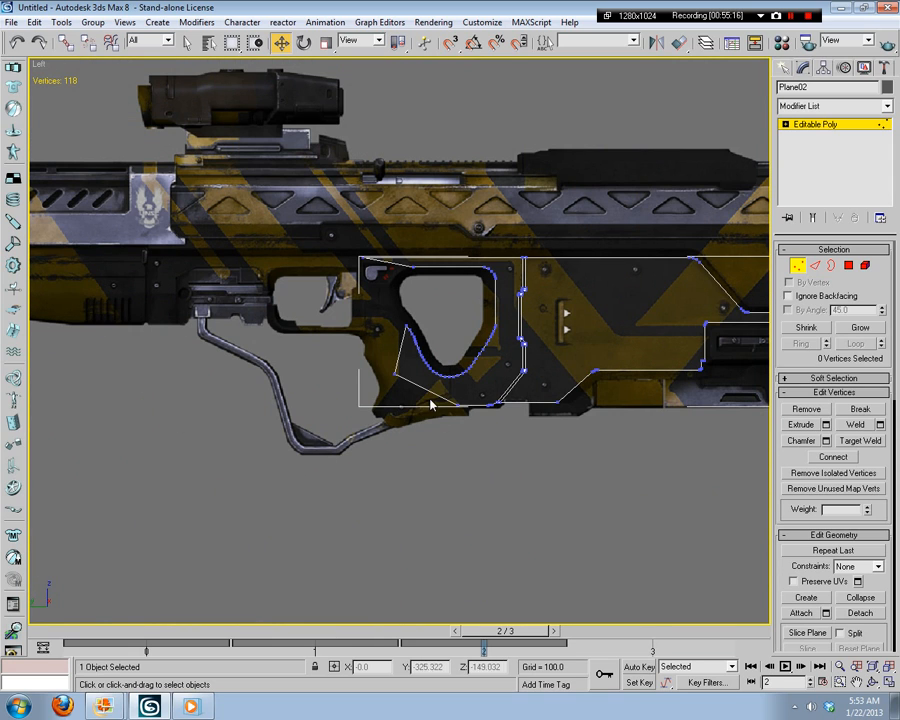
pyautogui.scroll(8, 436, 412)
pyautogui.scroll(2, 402, 345)
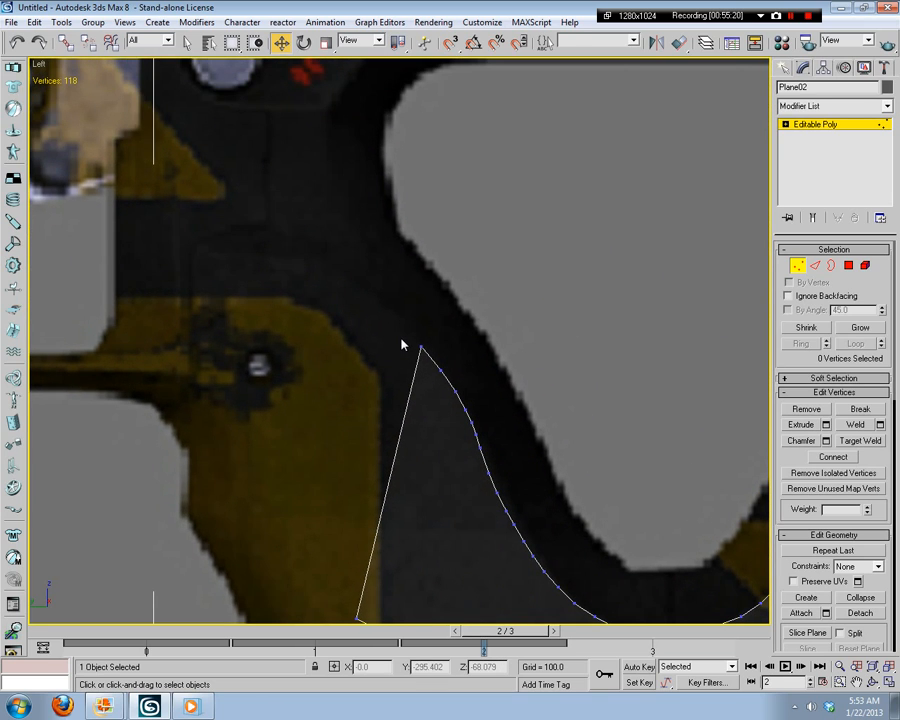
pyautogui.moveTo(158, 172); pyautogui.dragTo(163, 460, button='middle')
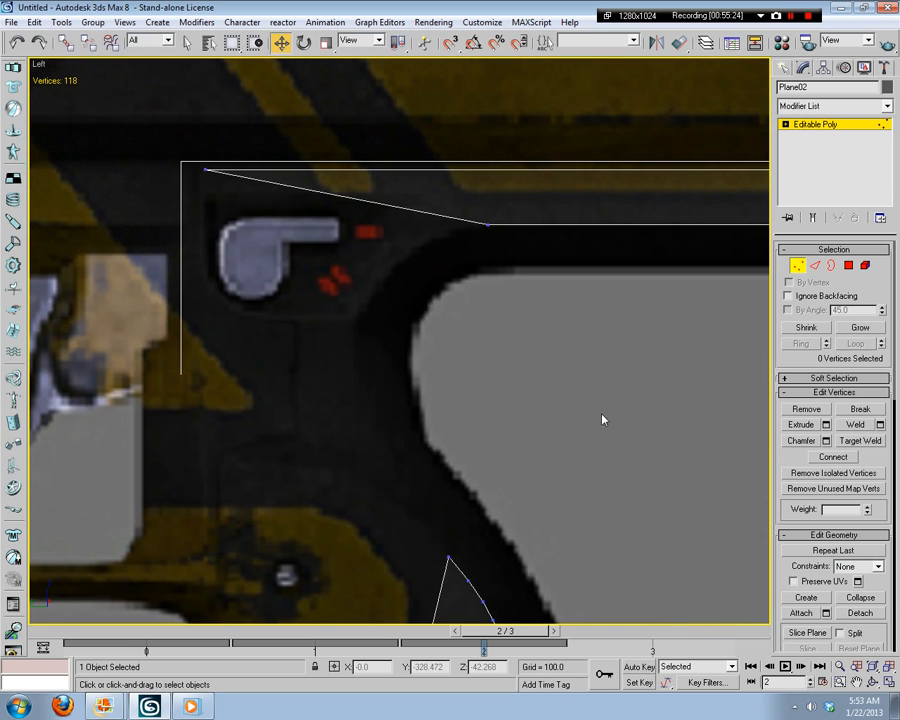
pyautogui.moveTo(402, 352); pyautogui.dragTo(173, 394, button='middle')
pyautogui.scroll(-6, 425, 370)
pyautogui.scroll(-5, 466, 331)
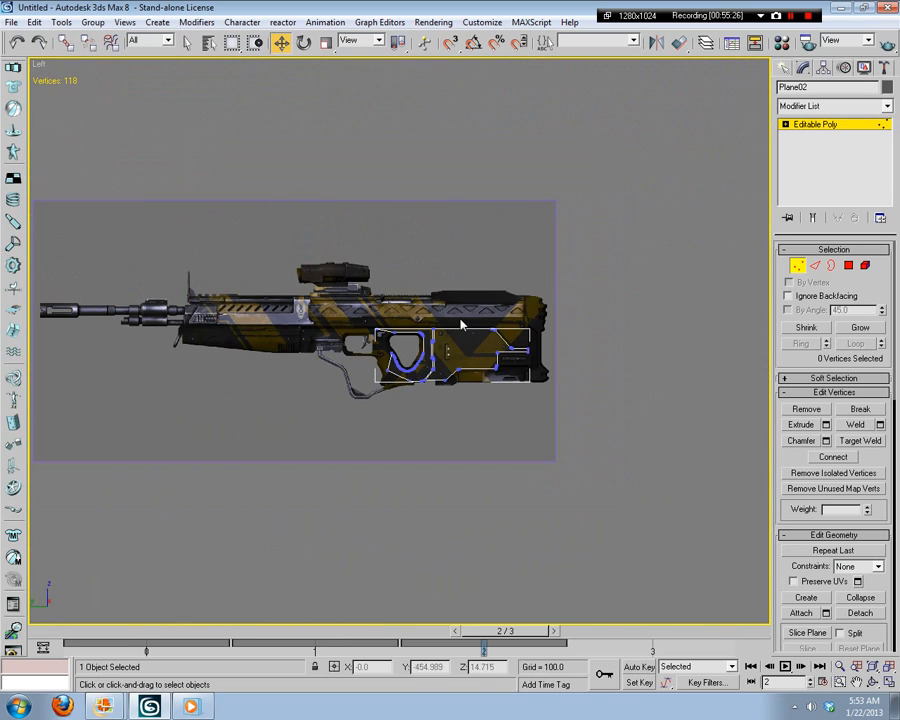
# Step: Insert a series of new vertices along the upper part of the straight edge running down from the outline's tip
pyautogui.scroll(8, 426, 416)
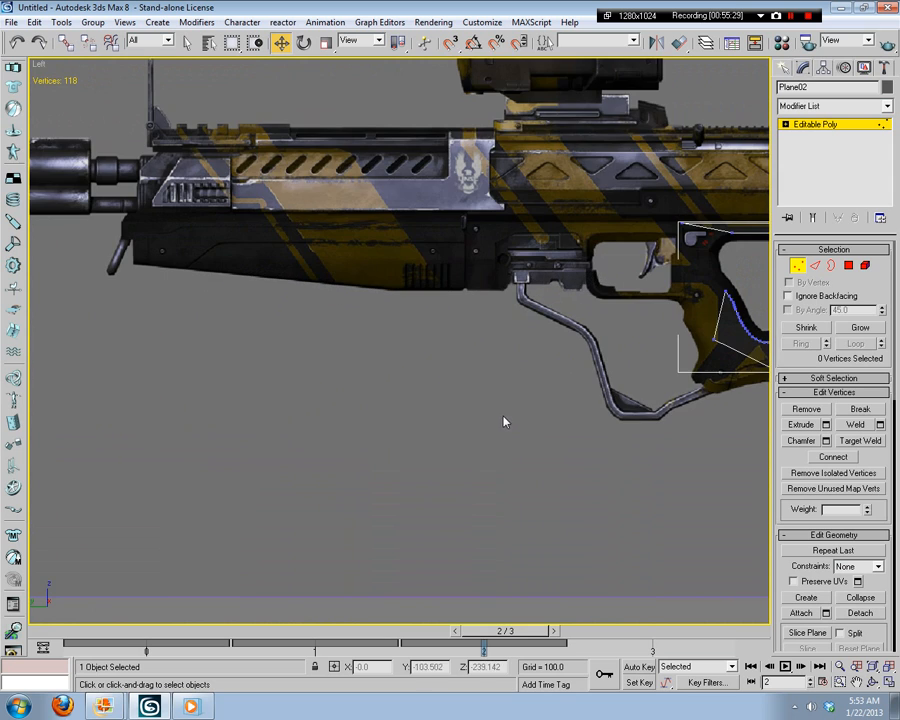
pyautogui.scroll(3, 478, 448)
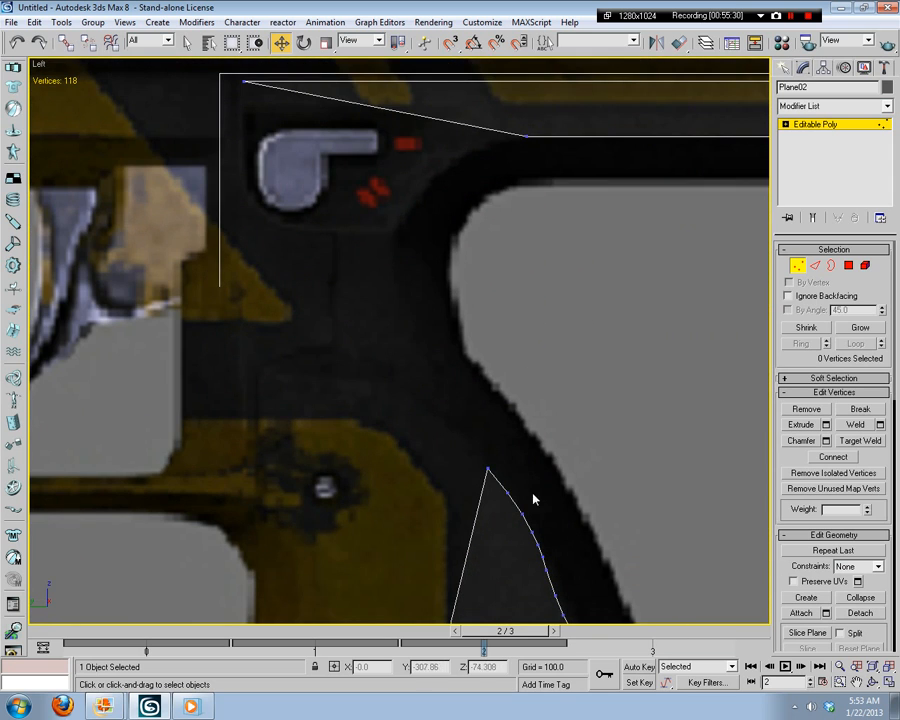
pyautogui.scroll(3, 550, 484)
pyautogui.scroll(-3, 553, 482)
pyautogui.moveTo(553, 482); pyautogui.dragTo(572, 337, button='middle')
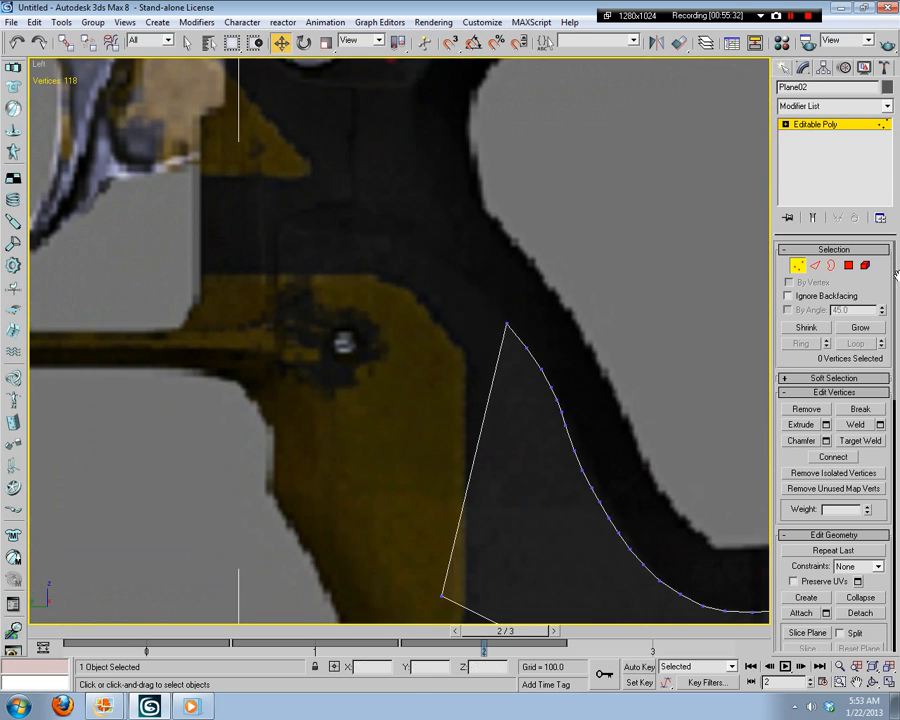
pyautogui.click(815, 265)
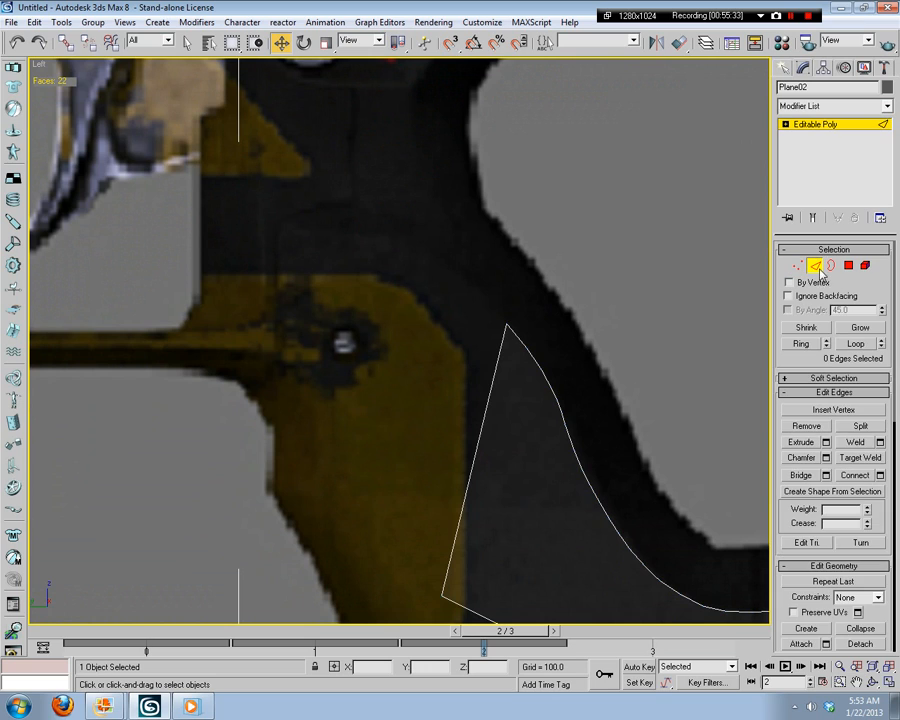
pyautogui.click(835, 410)
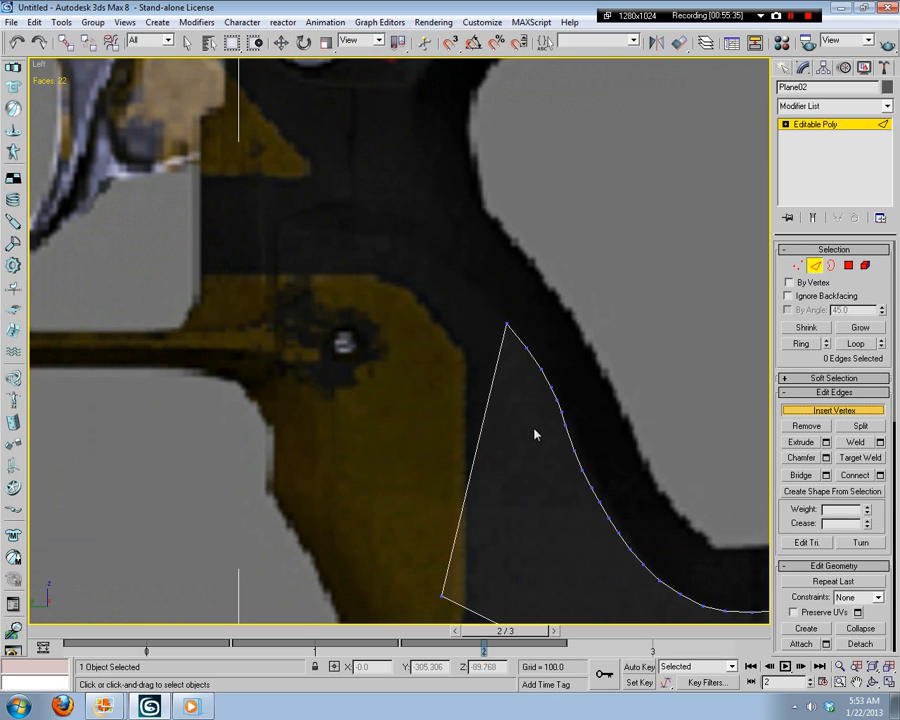
pyautogui.click(501, 345)
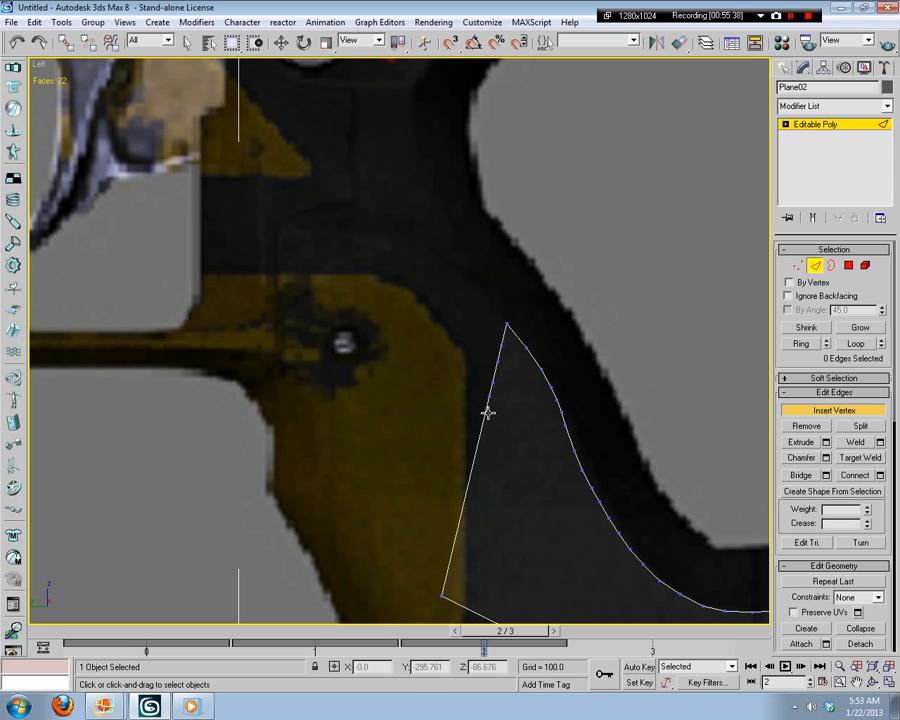
pyautogui.click(797, 266)
pyautogui.click(594, 464)
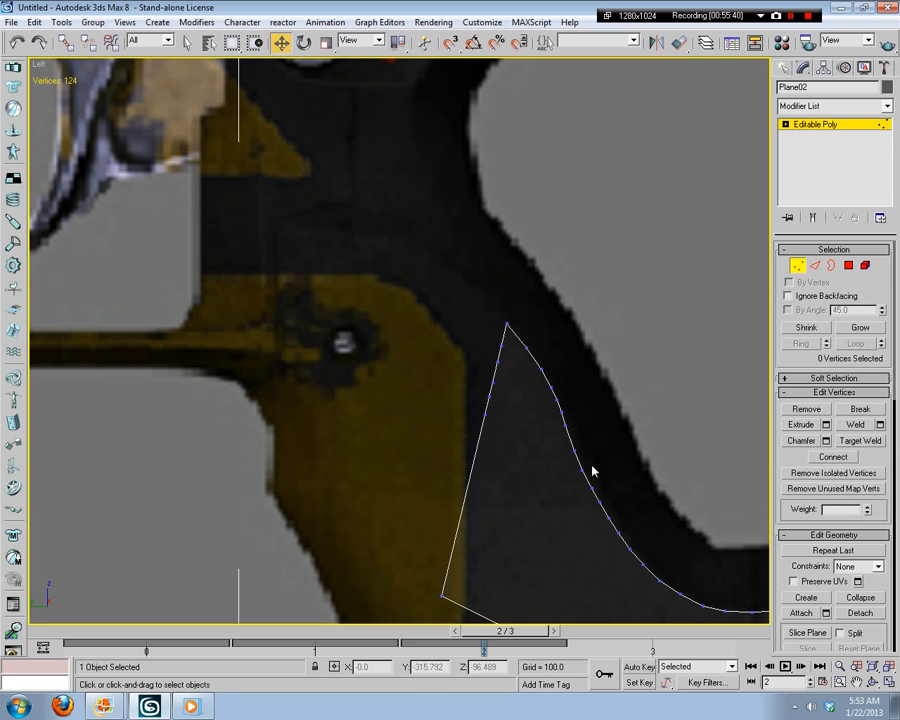
# Step: Move the two uppermost inserted vertices one after the other up past the tip, continuing the curve along the dark border
pyautogui.scroll(3, 537, 447)
pyautogui.moveTo(526, 416); pyautogui.dragTo(331, 345, button='middle')
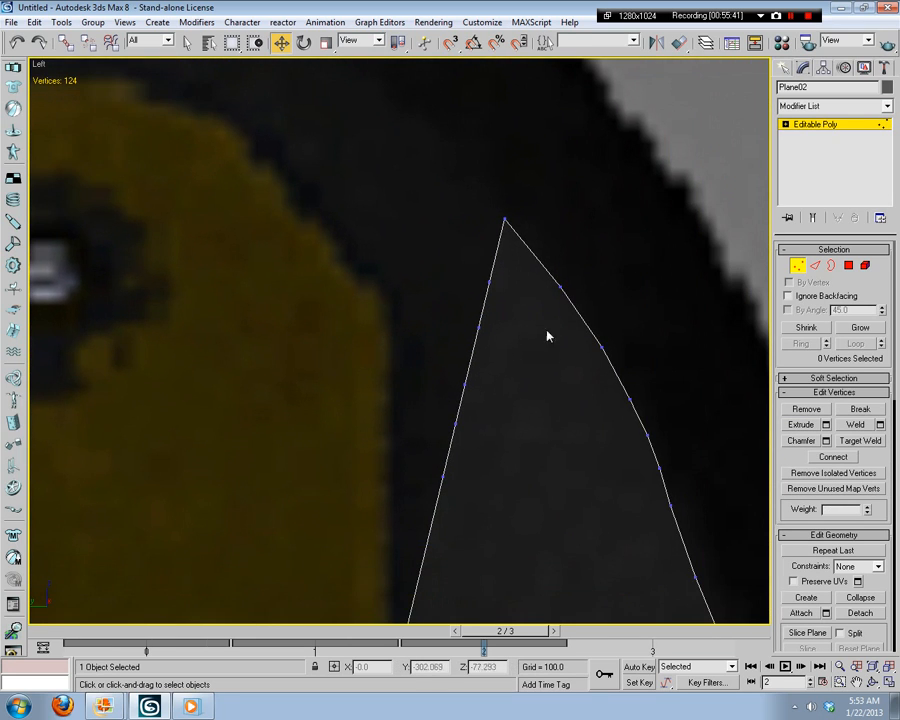
pyautogui.click(507, 280)
pyautogui.moveTo(518, 248); pyautogui.dragTo(488, 134)
pyautogui.click(569, 176)
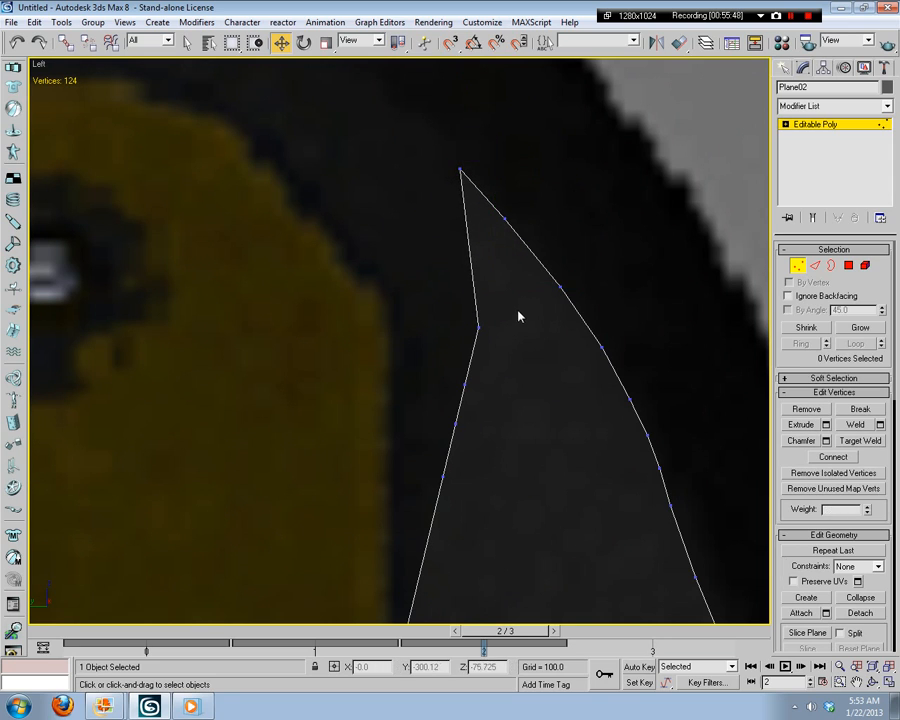
pyautogui.click(488, 325)
pyautogui.moveTo(502, 290); pyautogui.dragTo(437, 92)
pyautogui.click(448, 400)
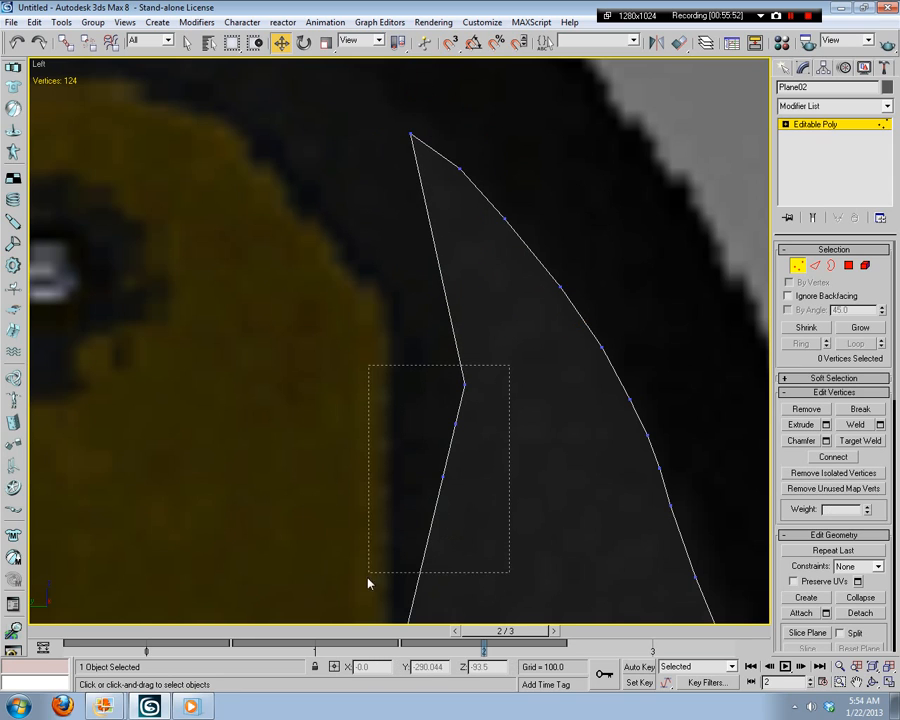
# Step: Move the three remaining groups of inserted vertices together up beside the tip, over the yellow area near the screw
pyautogui.moveTo(368, 583); pyautogui.dragTo(370, 580)
pyautogui.moveTo(470, 395); pyautogui.dragTo(247, 177)
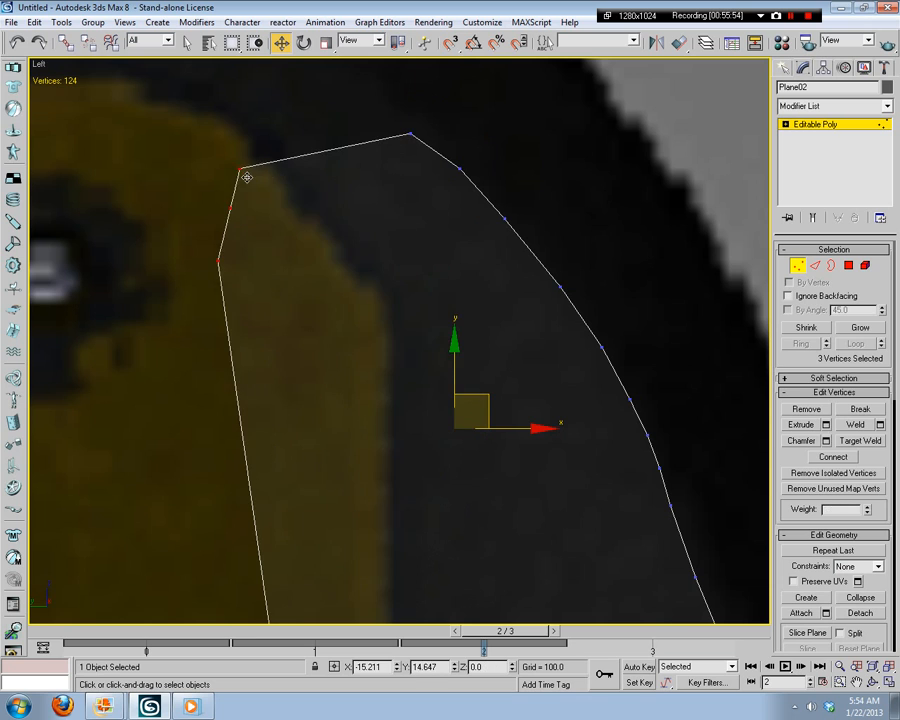
pyautogui.click(366, 225)
# Step: Place the uppermost of the moved vertices beyond the tip as the new curve end, and raise the neighbouring vertex slightly to smooth the bend
pyautogui.moveTo(434, 274); pyautogui.dragTo(552, 419, button='middle')
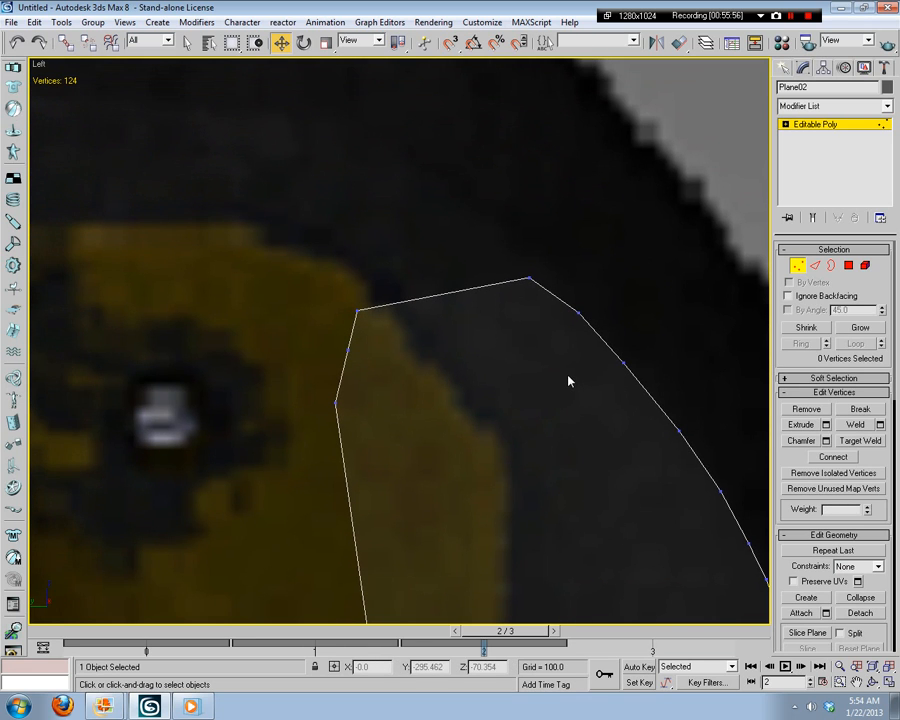
pyautogui.scroll(1, 558, 366)
pyautogui.scroll(-1, 558, 366)
pyautogui.scroll(-1, 430, 315)
pyautogui.moveTo(430, 315); pyautogui.dragTo(463, 431, button='middle')
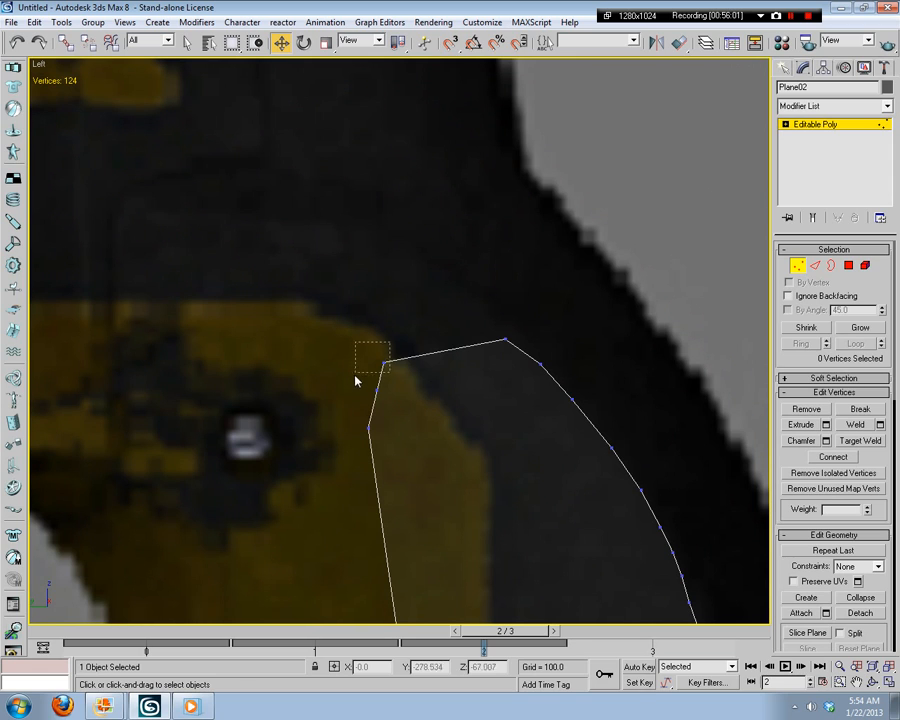
pyautogui.moveTo(355, 381); pyautogui.dragTo(356, 378)
pyautogui.moveTo(398, 346); pyautogui.dragTo(478, 266)
pyautogui.moveTo(521, 319); pyautogui.dragTo(497, 354)
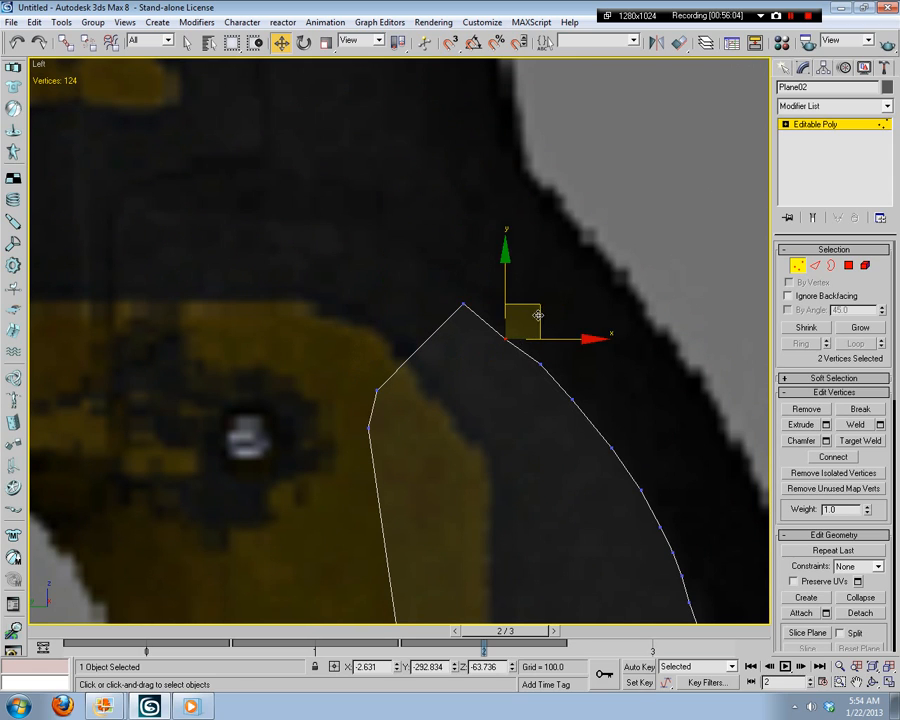
pyautogui.moveTo(532, 307); pyautogui.dragTo(532, 292)
pyautogui.click(446, 370)
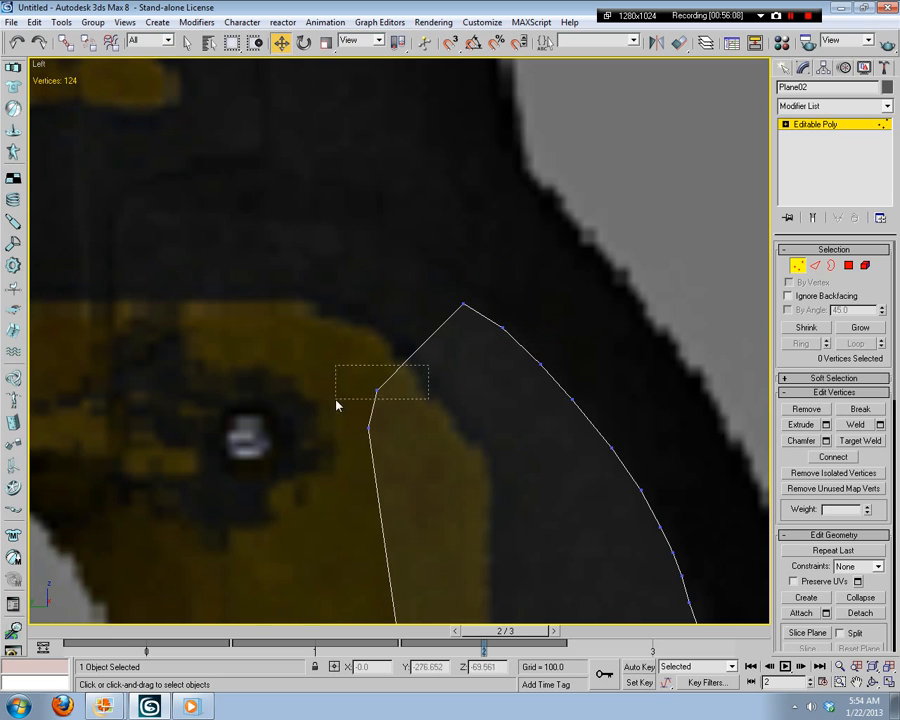
# Step: Move the last two inserted vertices up one after the other to extend the curve above the yellow area's corner
pyautogui.moveTo(338, 404); pyautogui.dragTo(340, 402)
pyautogui.moveTo(396, 354); pyautogui.dragTo(435, 239)
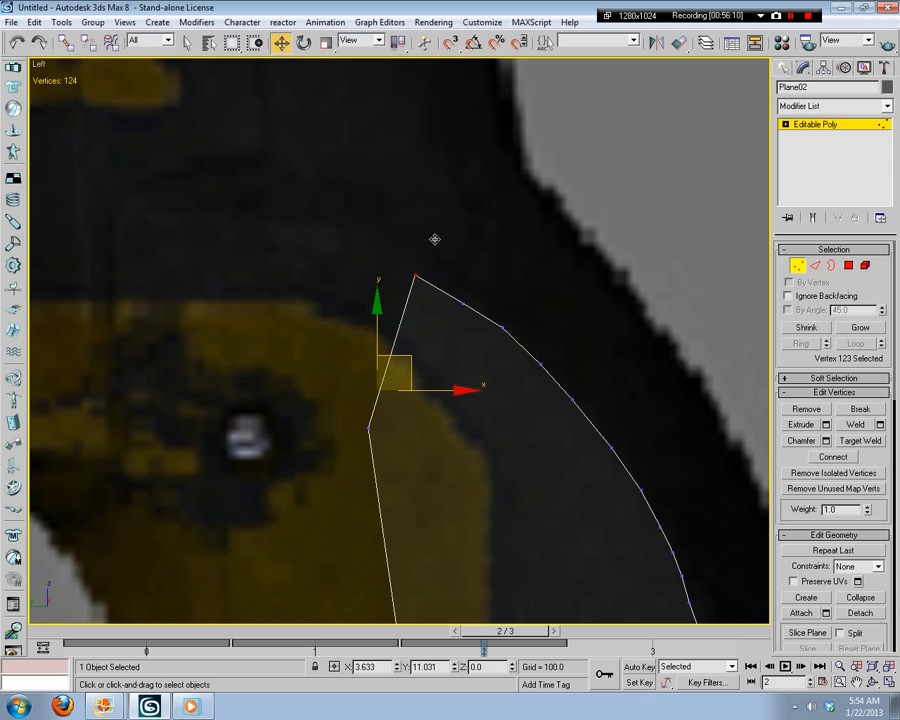
pyautogui.click(467, 524)
pyautogui.moveTo(338, 457); pyautogui.dragTo(389, 211)
pyautogui.click(516, 218)
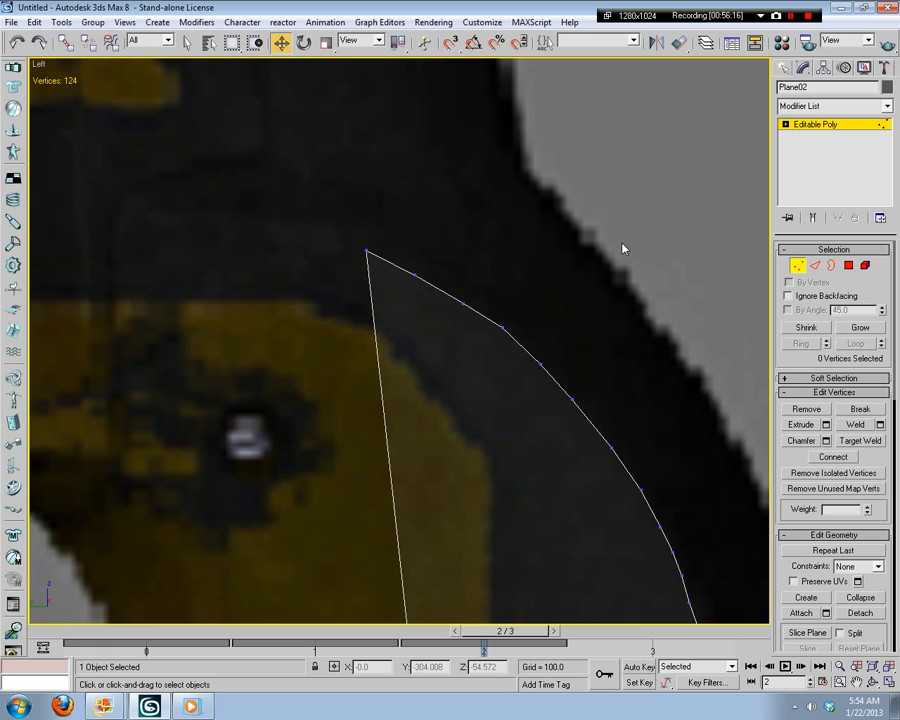
# Step: Compare the extended curve with the thumbhole and grip edges in H4_dmr_trans.png and M395_DMR.png in Windows Live Photo Gallery
pyautogui.moveTo(478, 446); pyautogui.dragTo(392, 495, button='middle')
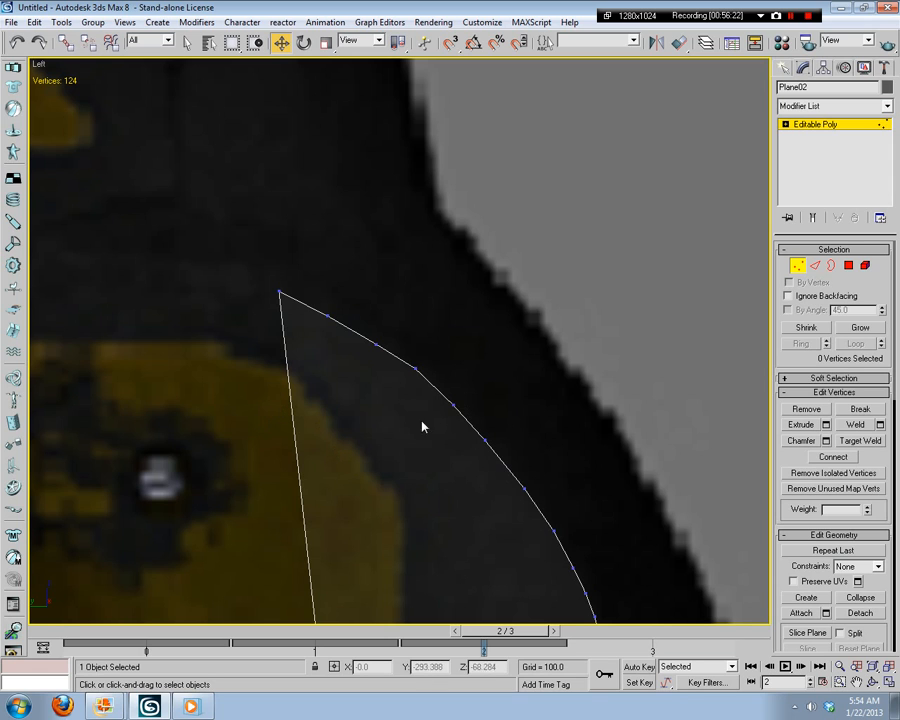
pyautogui.moveTo(416, 451); pyautogui.dragTo(352, 578, button='middle')
pyautogui.moveTo(297, 456)
pyautogui.mouseDown(button='middle')
pyautogui.moveTo(611, 442)
pyautogui.moveTo(573, 442)
pyautogui.moveTo(571, 474)
pyautogui.moveTo(425, 470)
pyautogui.moveTo(436, 390)
pyautogui.mouseUp(button='middle')
pyautogui.scroll(-3, 611, 441)
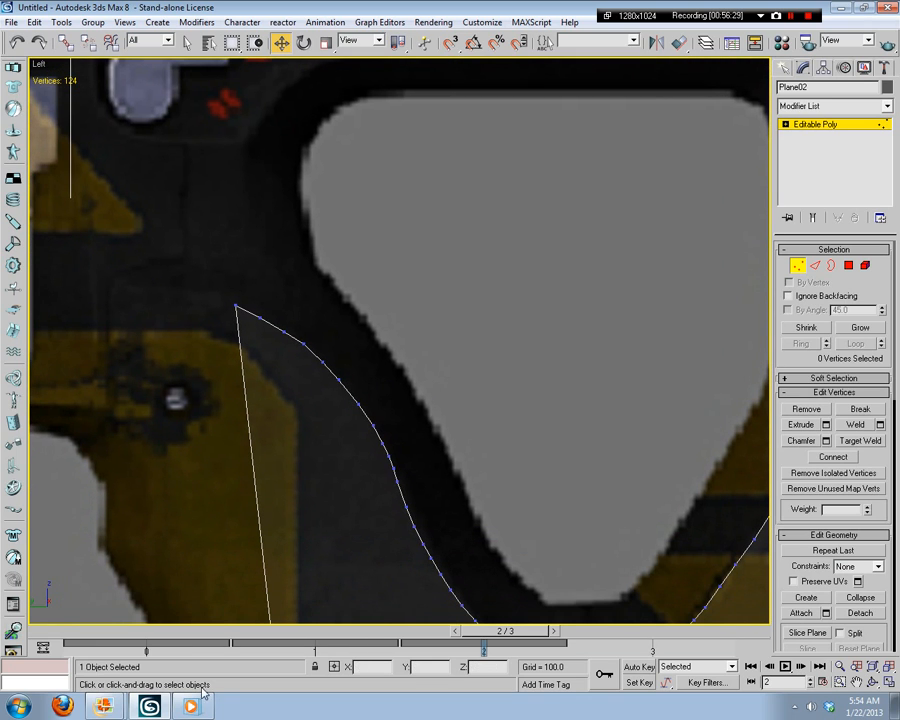
pyautogui.moveTo(103, 706)
pyautogui.click(125, 655)
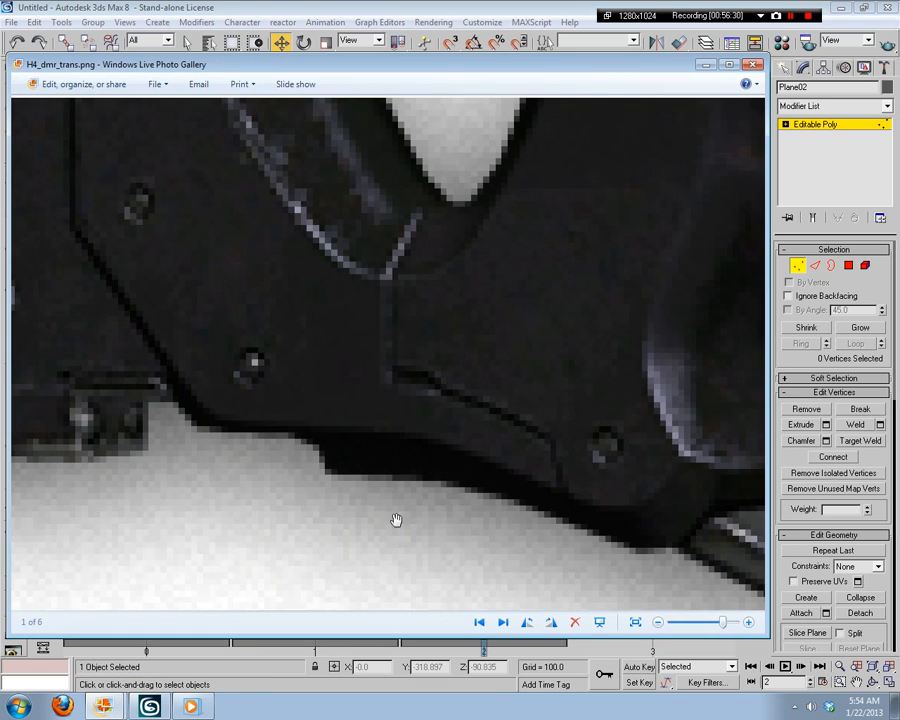
pyautogui.scroll(4, 550, 580)
pyautogui.moveTo(521, 376); pyautogui.dragTo(377, 494)
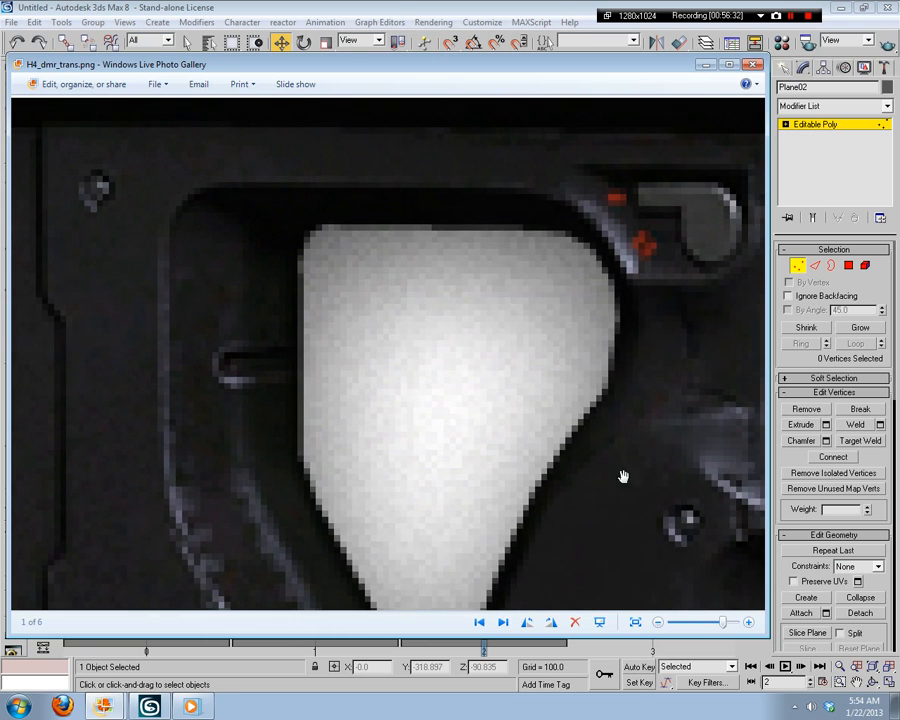
pyautogui.scroll(-1, 629, 456)
pyautogui.moveTo(605, 532); pyautogui.dragTo(582, 426)
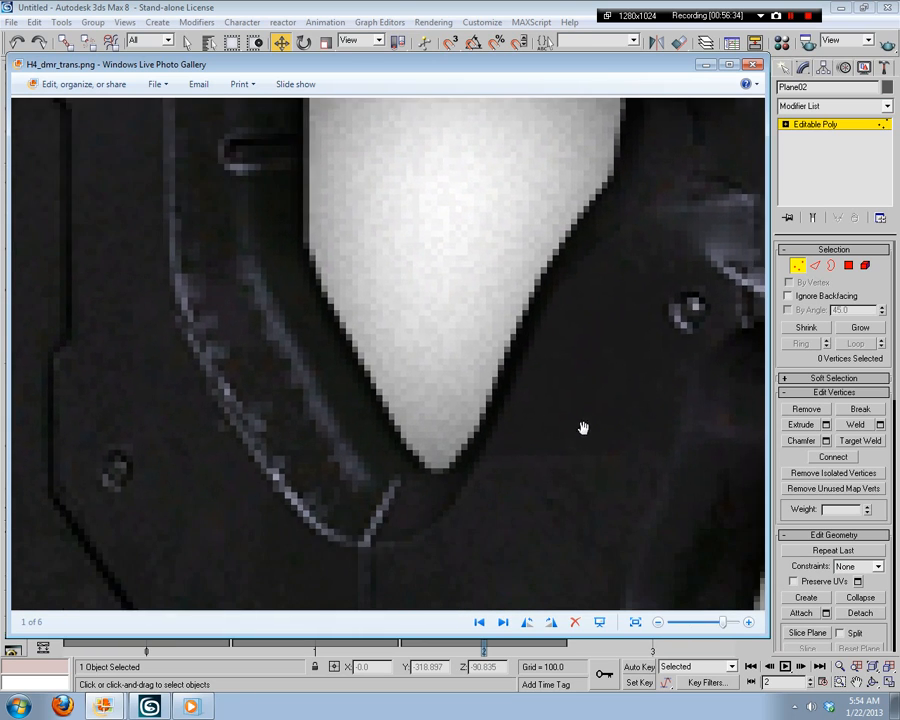
pyautogui.scroll(-1, 565, 446)
pyautogui.moveTo(103, 706)
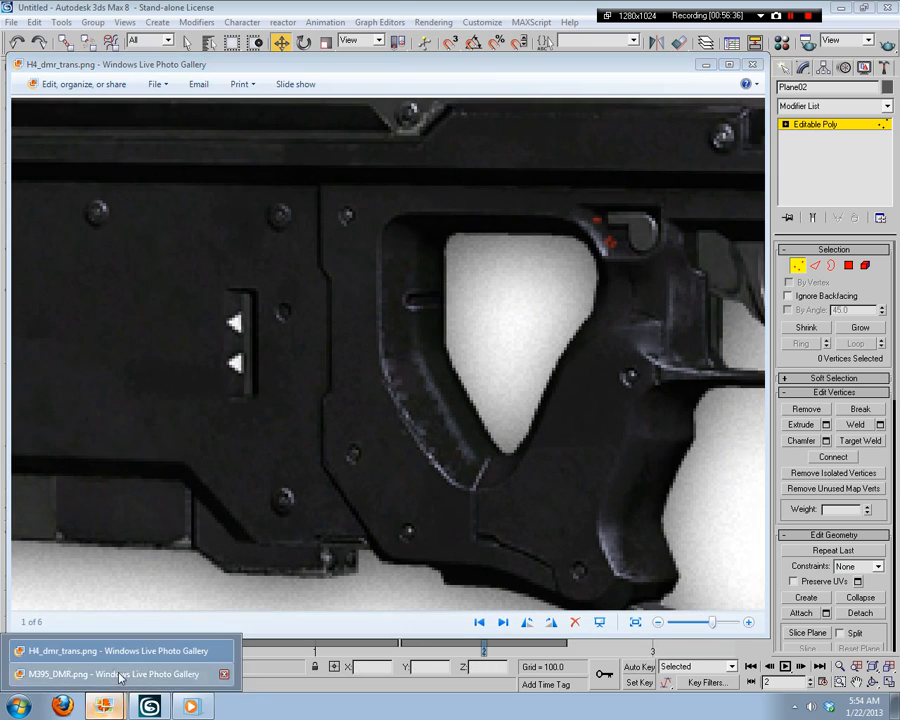
pyautogui.click(120, 674)
pyautogui.scroll(3, 482, 415)
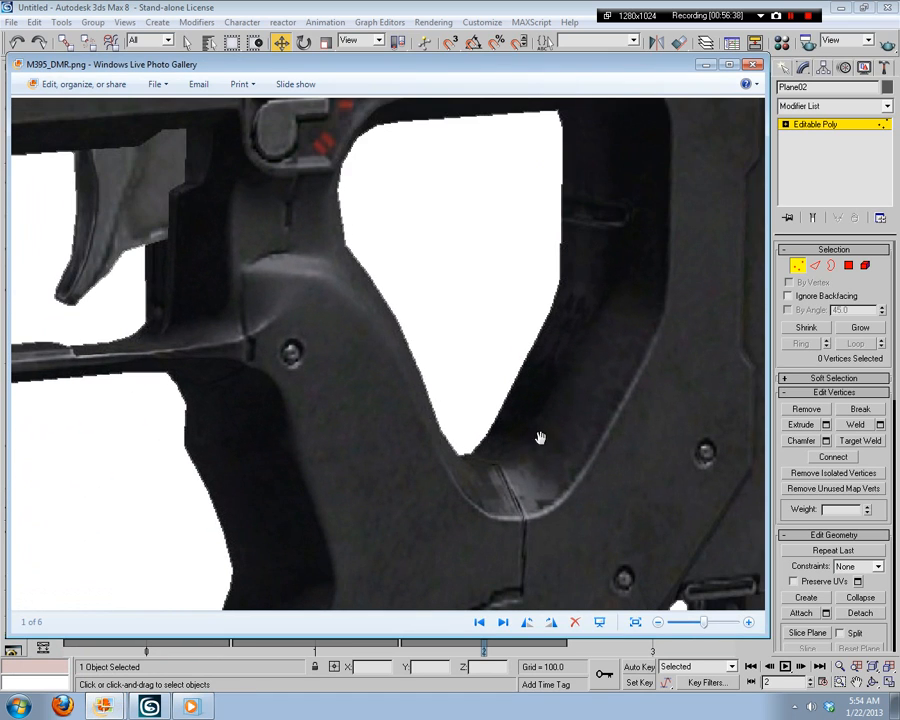
pyautogui.moveTo(518, 277); pyautogui.dragTo(494, 137)
pyautogui.moveTo(490, 261); pyautogui.dragTo(533, 413)
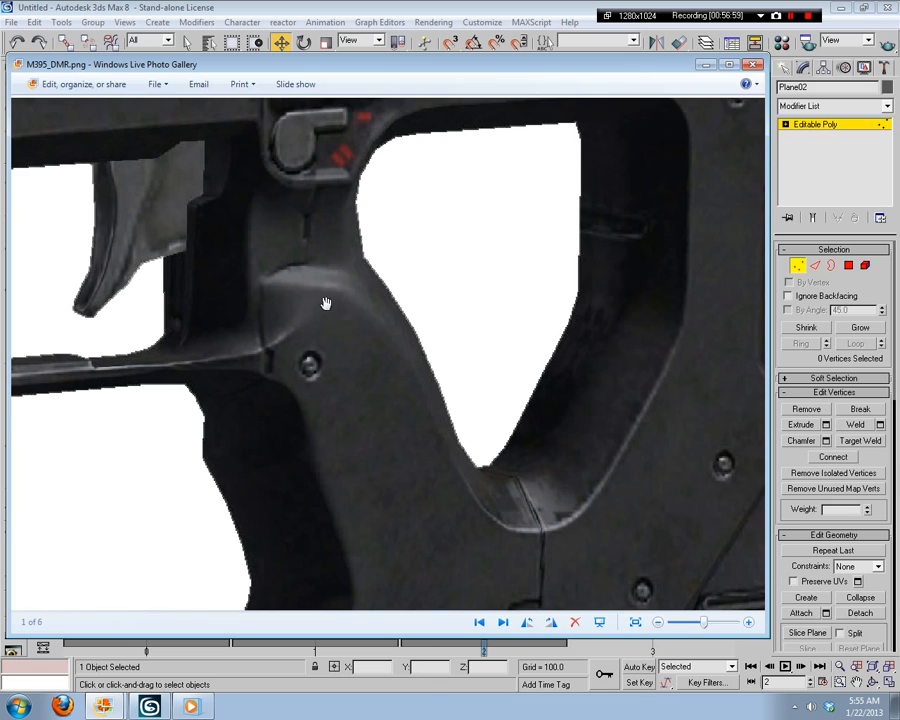
# Step: Examine the safety lever, grip and trigger guard areas in the M395_DMR.png reference image
pyautogui.moveTo(301, 326); pyautogui.dragTo(297, 347)
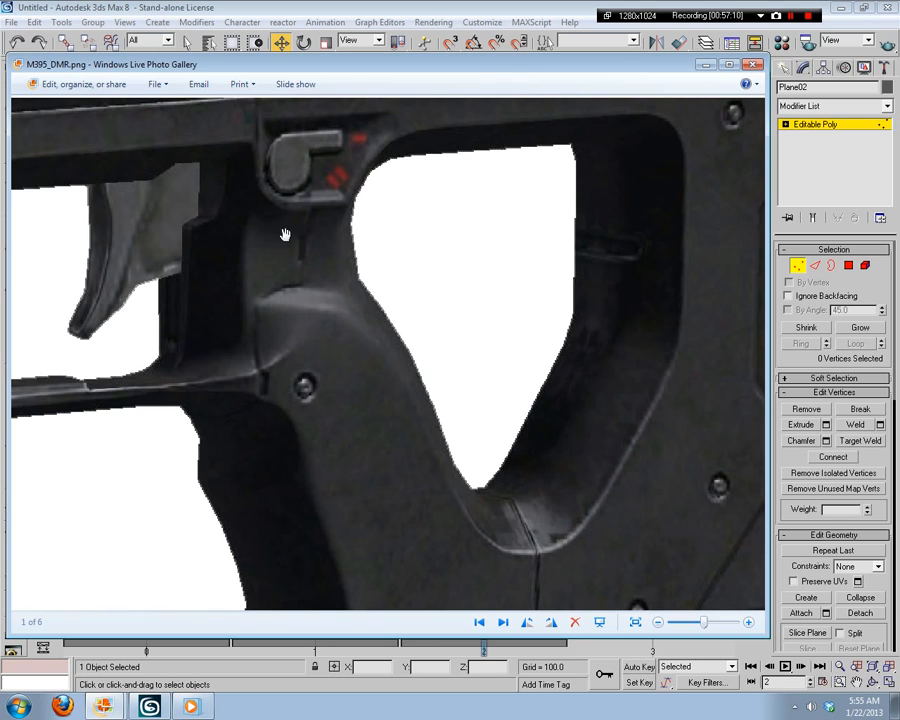
pyautogui.moveTo(393, 252); pyautogui.dragTo(362, 456)
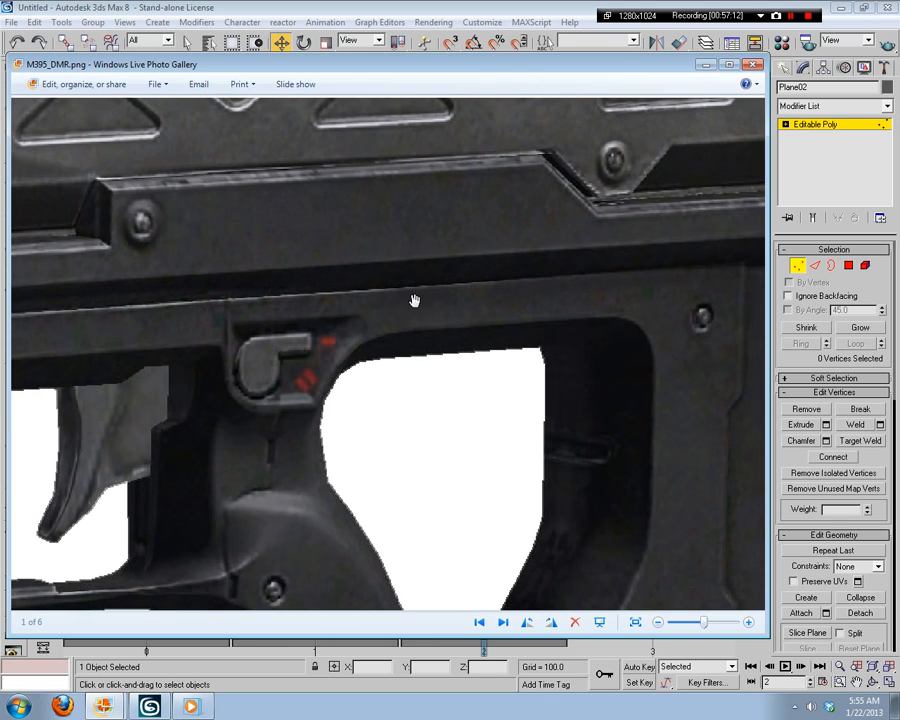
pyautogui.moveTo(213, 318); pyautogui.dragTo(530, 284)
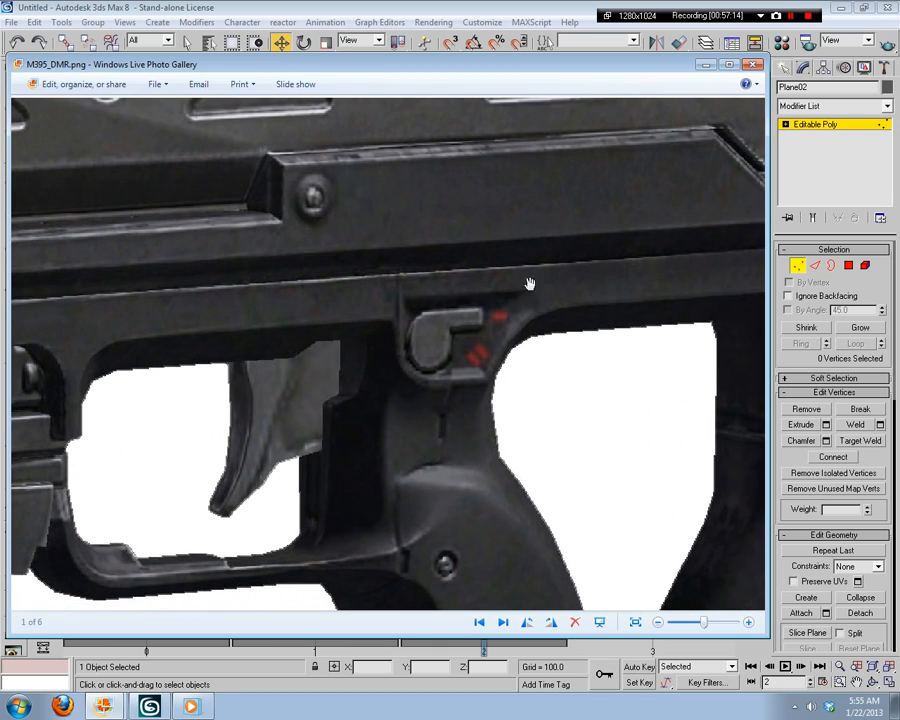
pyautogui.moveTo(565, 326); pyautogui.dragTo(353, 232)
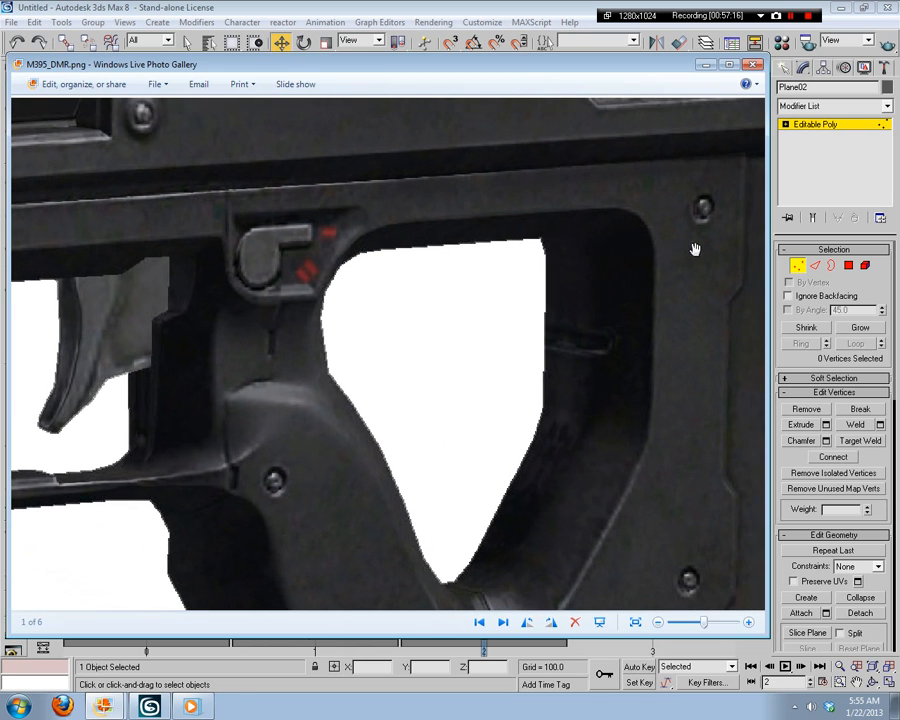
pyautogui.moveTo(281, 428); pyautogui.dragTo(441, 320)
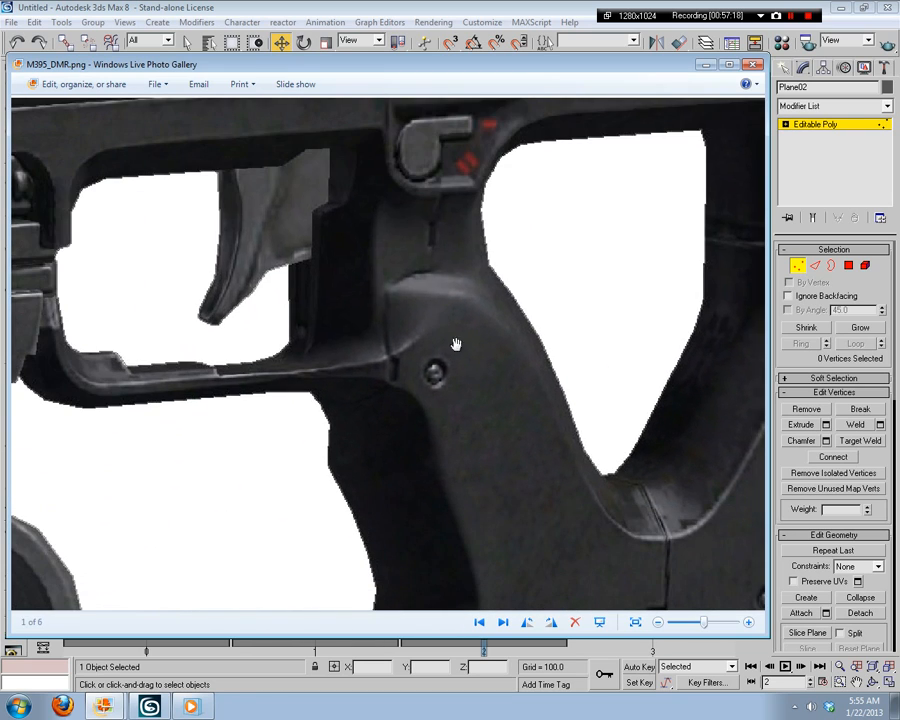
pyautogui.moveTo(454, 366); pyautogui.dragTo(510, 366)
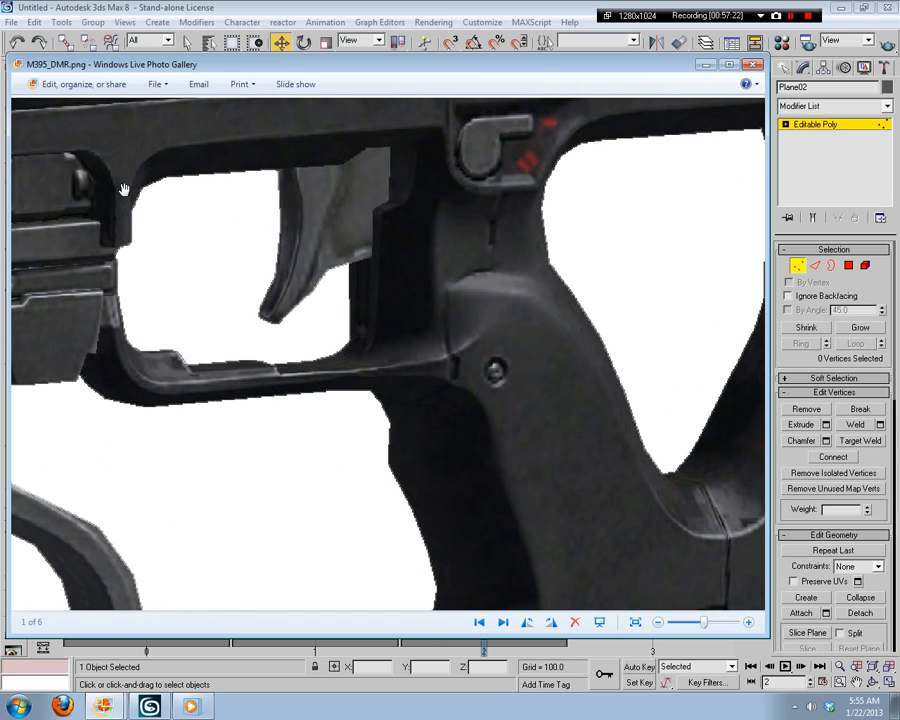
pyautogui.moveTo(124, 189); pyautogui.dragTo(574, 454)
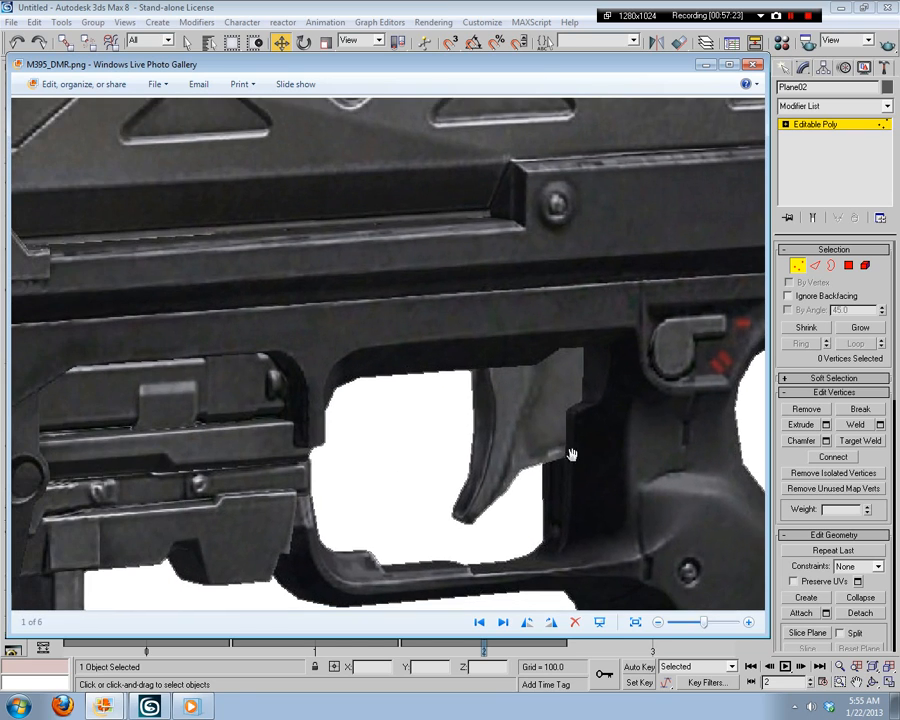
# Step: Switch to 3ds Max and insert four vertices along the sloping lower edge of the Plane02 outline behind the grip
pyautogui.click(190, 707)
pyautogui.moveTo(466, 506); pyautogui.dragTo(603, 437, button='middle')
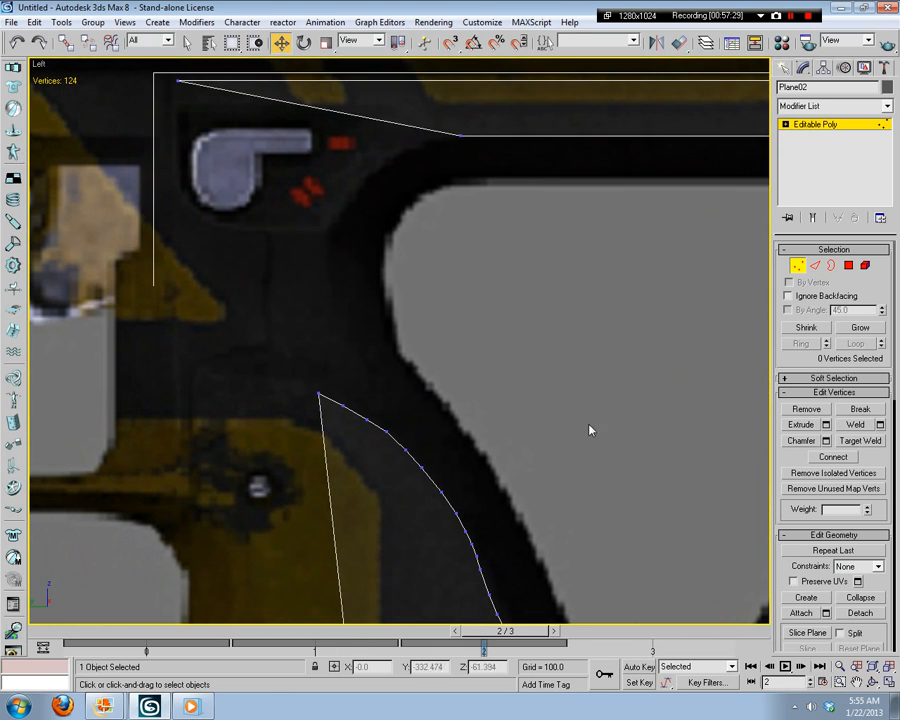
pyautogui.moveTo(427, 483); pyautogui.dragTo(408, 473, button='middle')
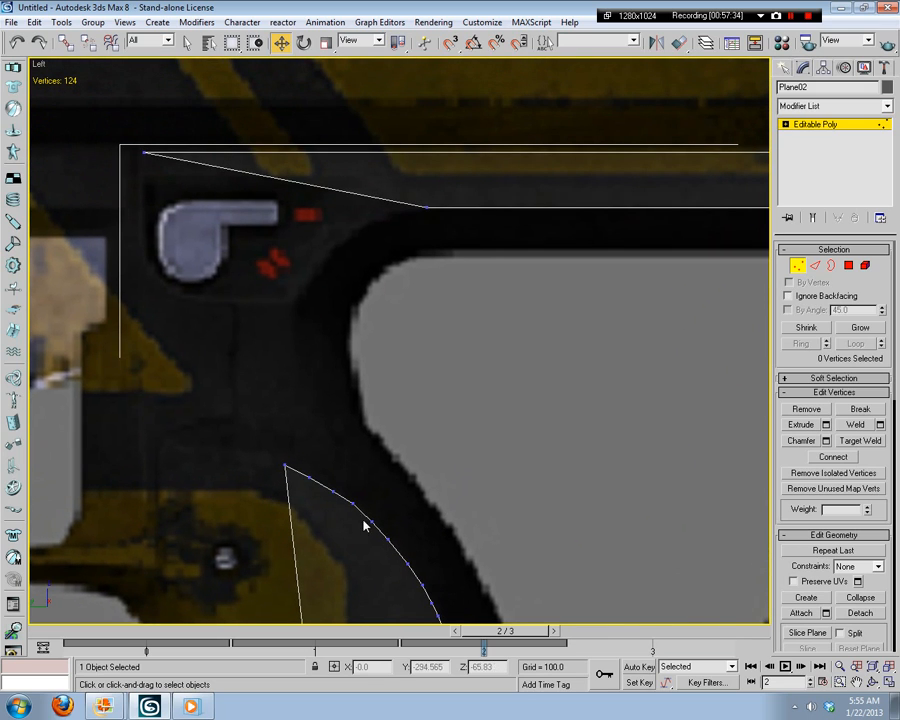
pyautogui.moveTo(363, 523); pyautogui.dragTo(371, 256, button='middle')
pyautogui.moveTo(413, 484); pyautogui.dragTo(401, 129, button='middle')
pyautogui.scroll(8, 503, 287)
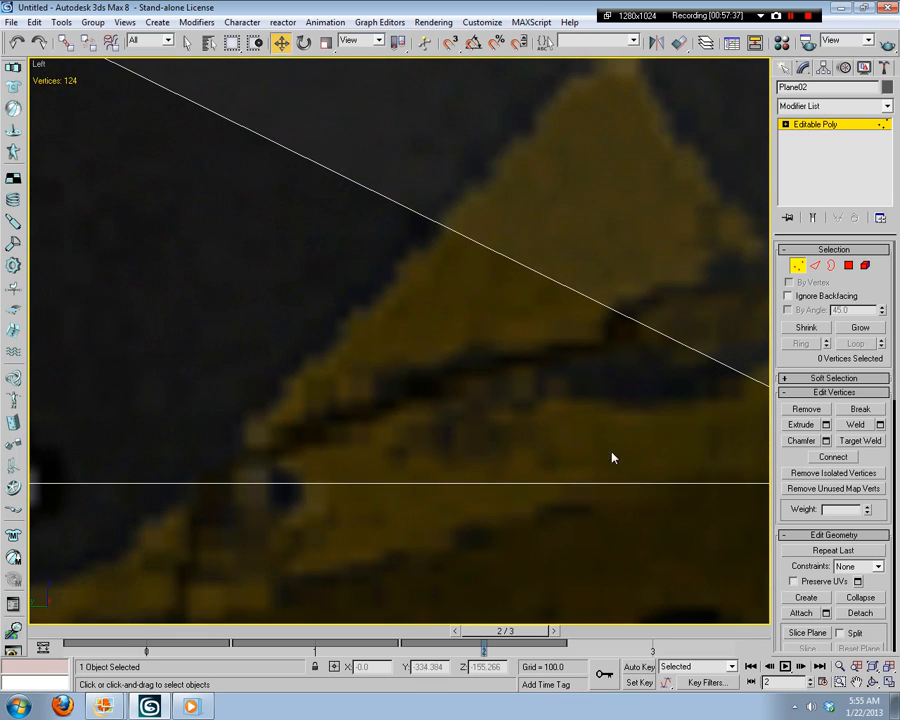
pyautogui.moveTo(613, 458); pyautogui.dragTo(897, 332, button='middle')
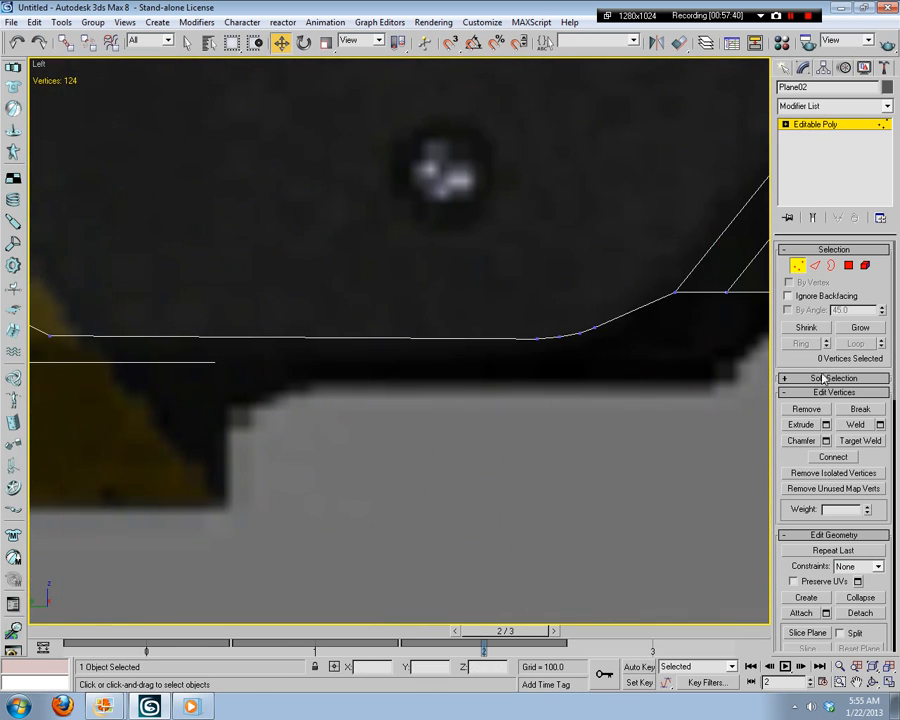
pyautogui.moveTo(822, 379); pyautogui.dragTo(478, 432, button='middle')
pyautogui.moveTo(211, 444); pyautogui.dragTo(768, 339, button='middle')
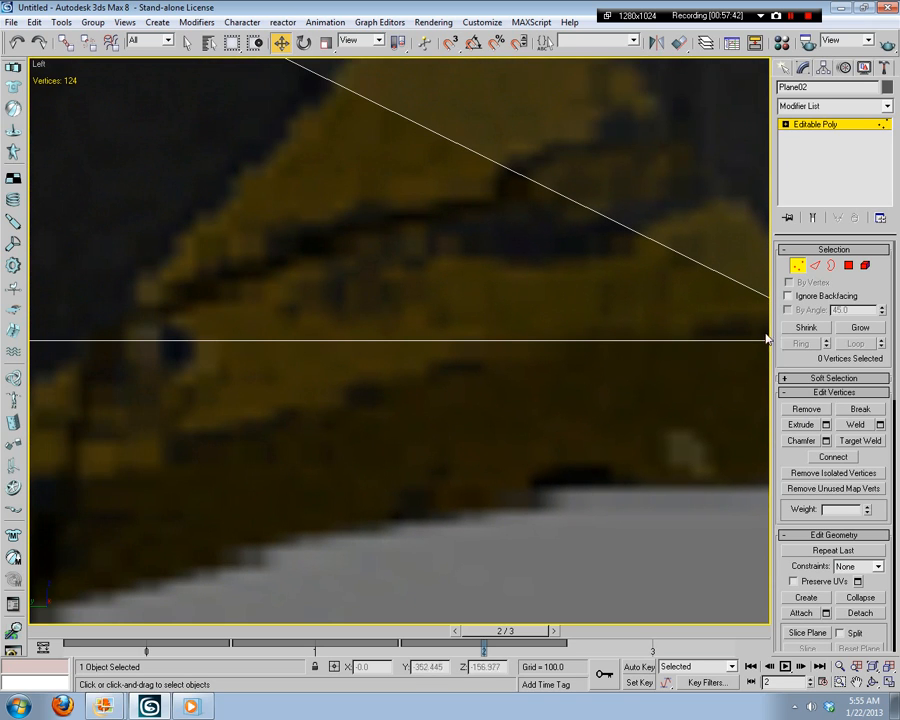
pyautogui.click(815, 266)
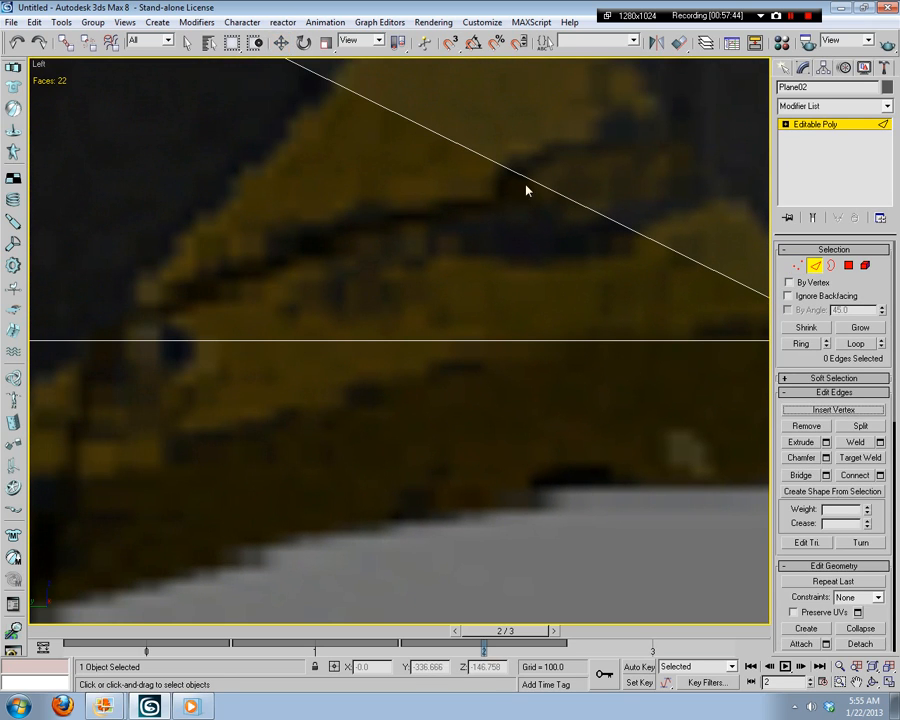
pyautogui.moveTo(568, 197); pyautogui.dragTo(468, 265, button='middle')
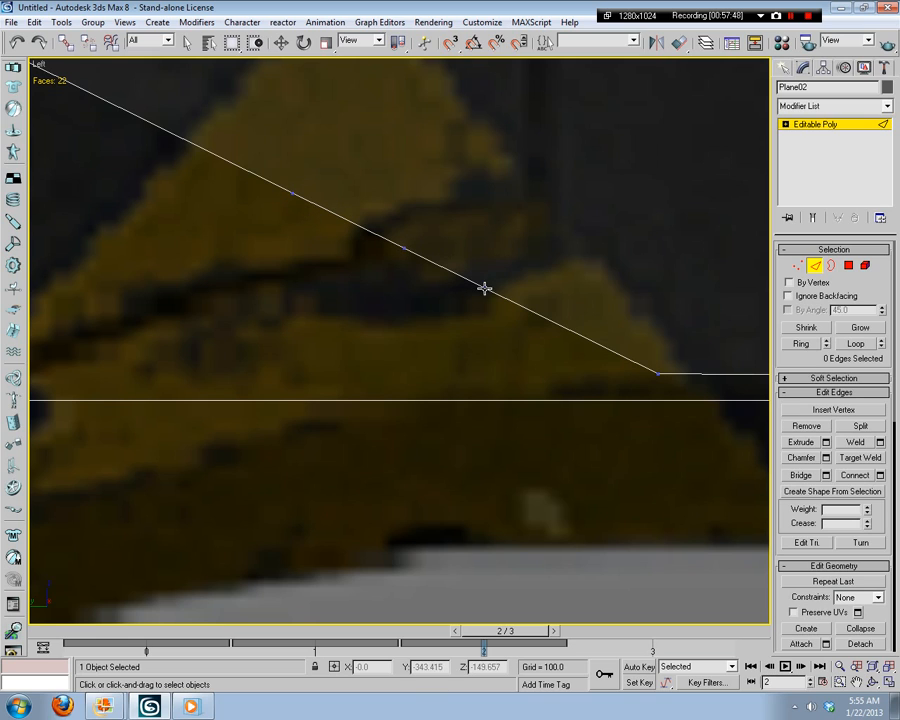
# Step: Move three of the new vertices down onto the reference's lower contour, extending the curve from the flat bottom edge toward the grip
pyautogui.click(798, 266)
pyautogui.click(455, 317)
pyautogui.moveTo(455, 317); pyautogui.dragTo(593, 341)
pyautogui.click(455, 252)
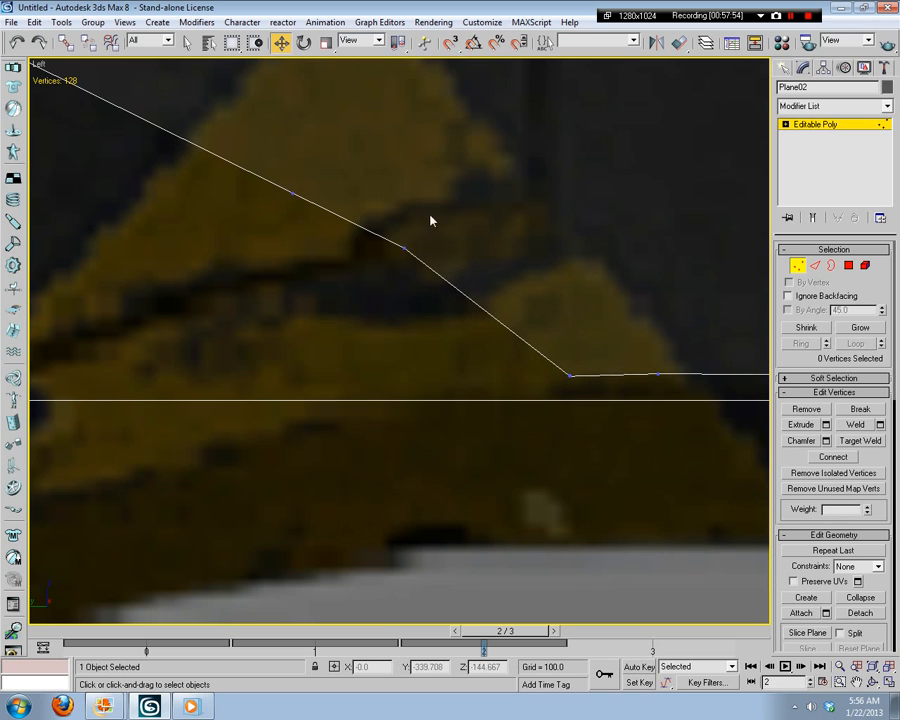
pyautogui.click(404, 247)
pyautogui.moveTo(438, 209); pyautogui.dragTo(456, 363)
pyautogui.click(460, 305)
pyautogui.moveTo(430, 286); pyautogui.dragTo(454, 179, button='middle')
pyautogui.moveTo(380, 132); pyautogui.dragTo(400, 220, button='middle')
pyautogui.click(336, 173)
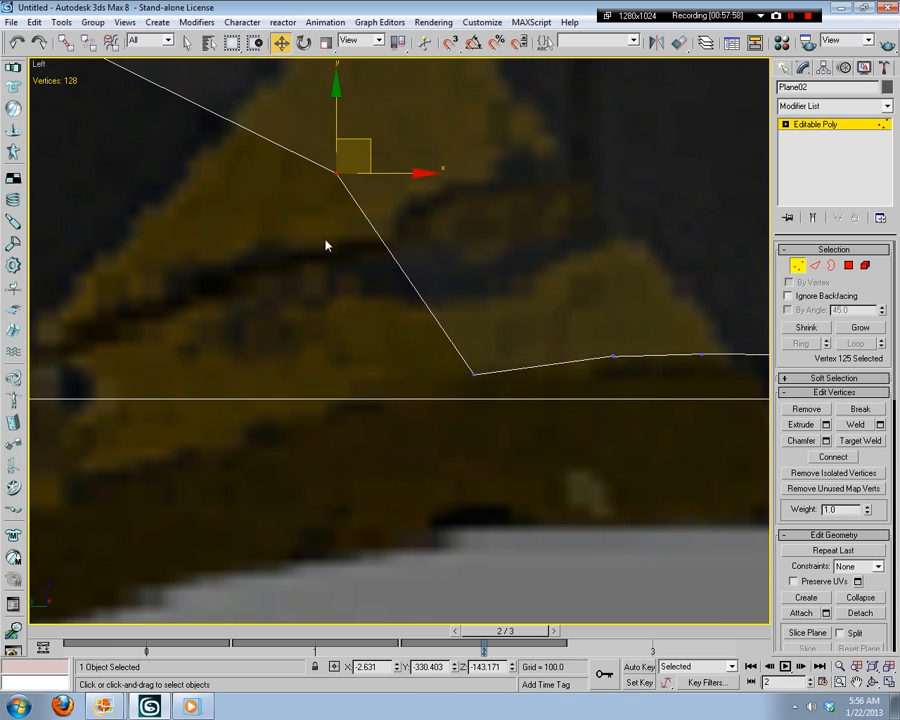
pyautogui.moveTo(384, 238); pyautogui.dragTo(382, 238)
pyautogui.hotkey('ctrl', 'z')
pyautogui.moveTo(354, 139); pyautogui.dragTo(340, 372)
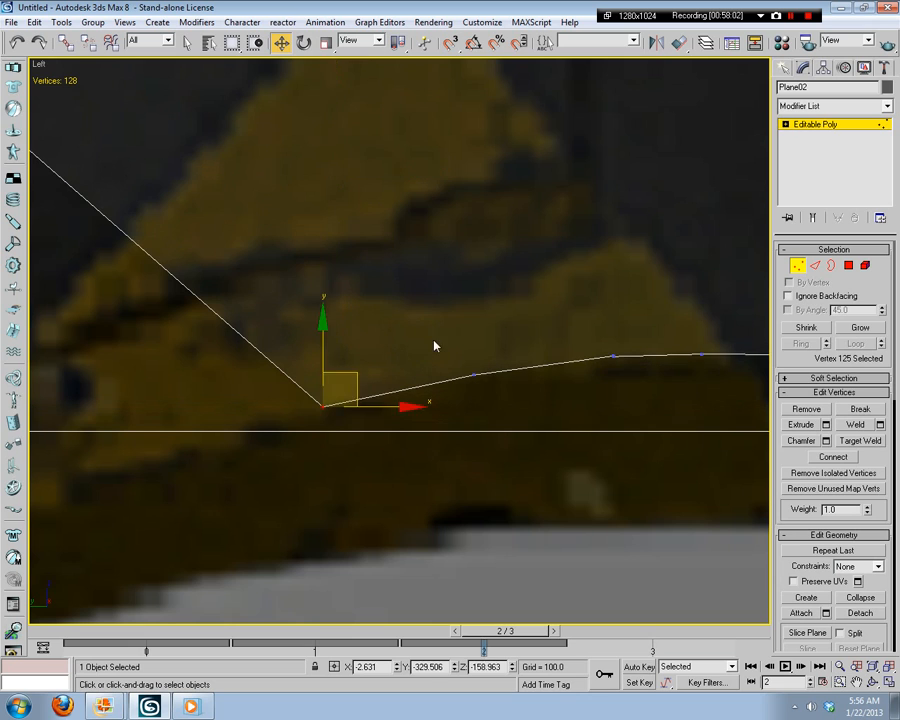
pyautogui.click(435, 346)
# Step: Insert five more vertices along the remaining sloping edge of the outline toward the grip
pyautogui.moveTo(330, 308); pyautogui.dragTo(671, 357, button='middle')
pyautogui.scroll(-3, 667, 358)
pyautogui.scroll(3, 600, 380)
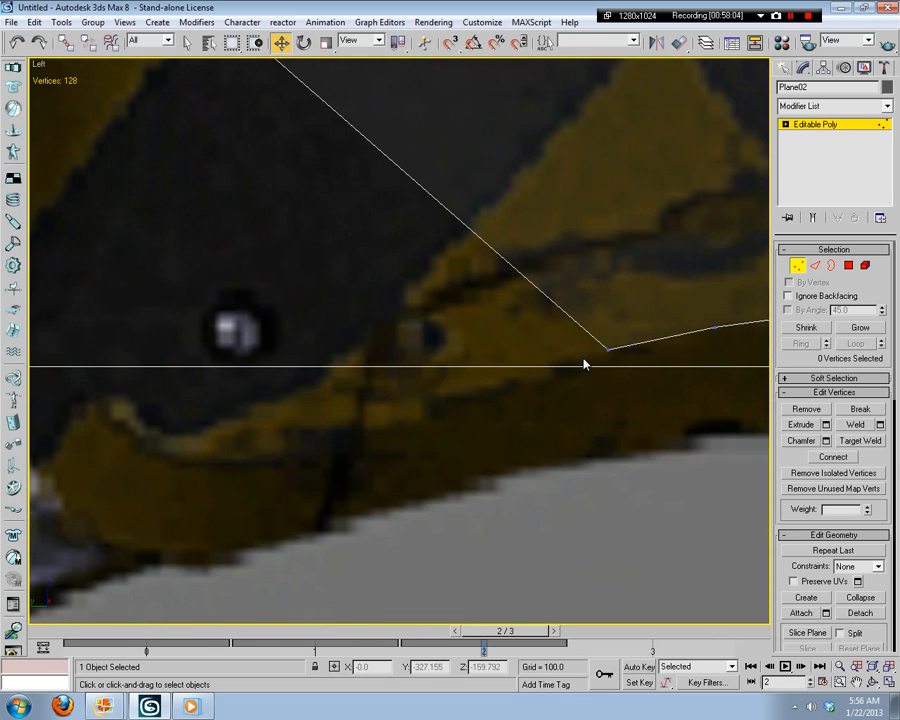
pyautogui.press('2')
pyautogui.click(830, 411)
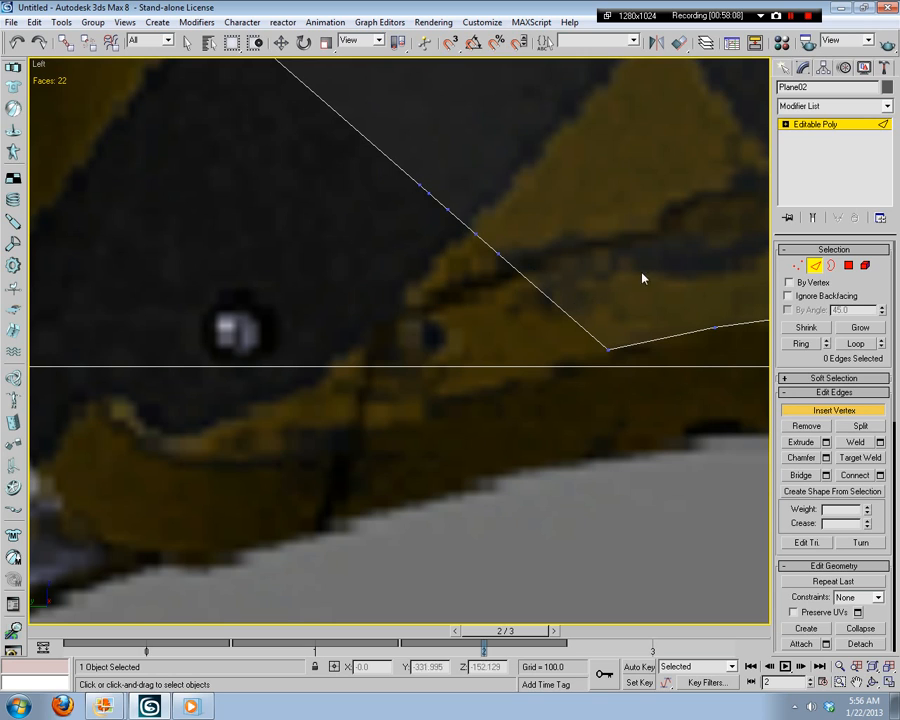
# Step: Move the five new vertices down one by one to trace the reference's gently sloping lower contour beneath the grip screw
pyautogui.click(797, 265)
pyautogui.press('w')
pyautogui.click(554, 257)
pyautogui.click(497, 256)
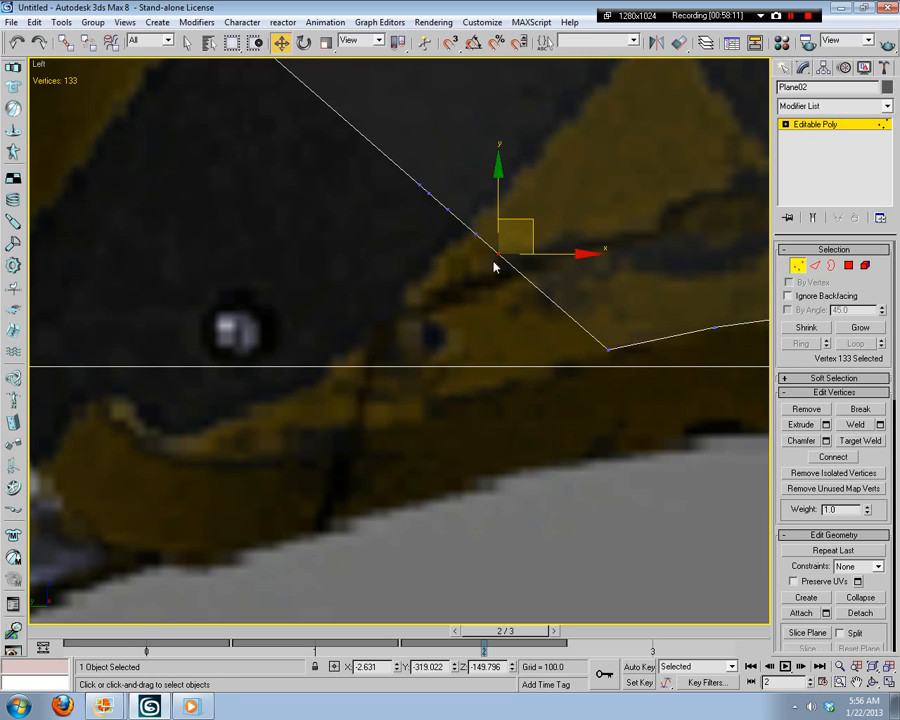
pyautogui.moveTo(516, 223); pyautogui.dragTo(558, 338)
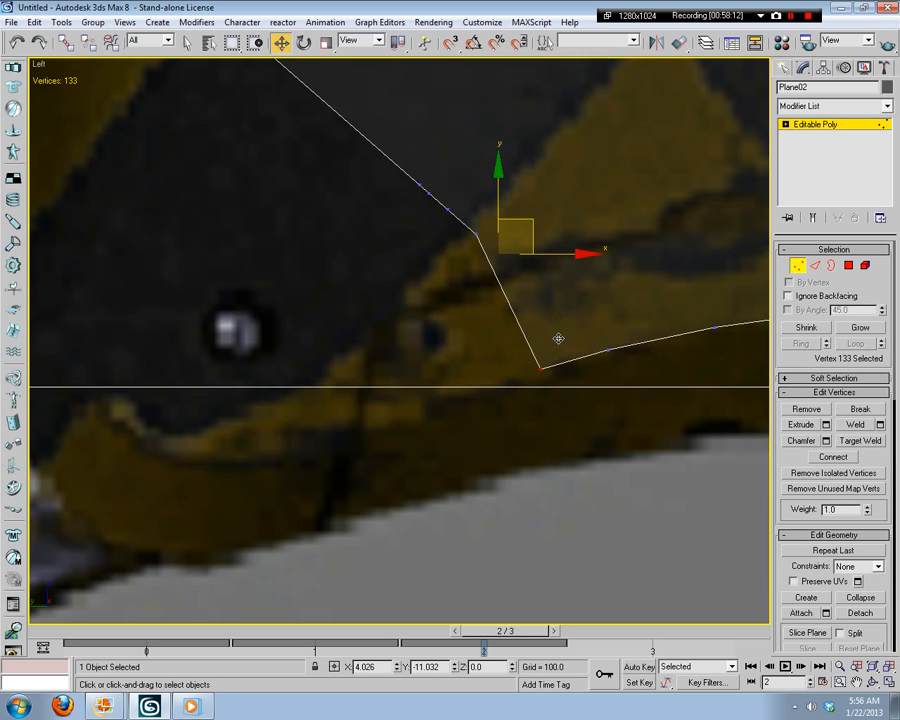
pyautogui.click(480, 236)
pyautogui.moveTo(493, 201); pyautogui.dragTo(472, 363)
pyautogui.click(468, 193)
pyautogui.click(450, 207)
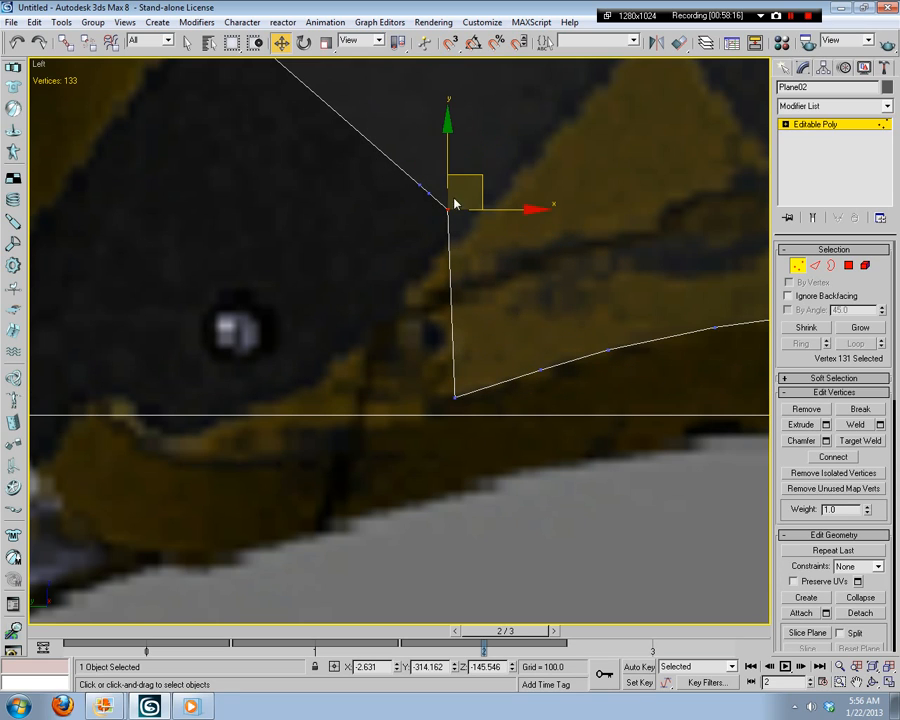
pyautogui.moveTo(463, 177); pyautogui.dragTo(315, 410)
pyautogui.moveTo(446, 153); pyautogui.dragTo(391, 228)
pyautogui.moveTo(432, 147); pyautogui.dragTo(273, 420)
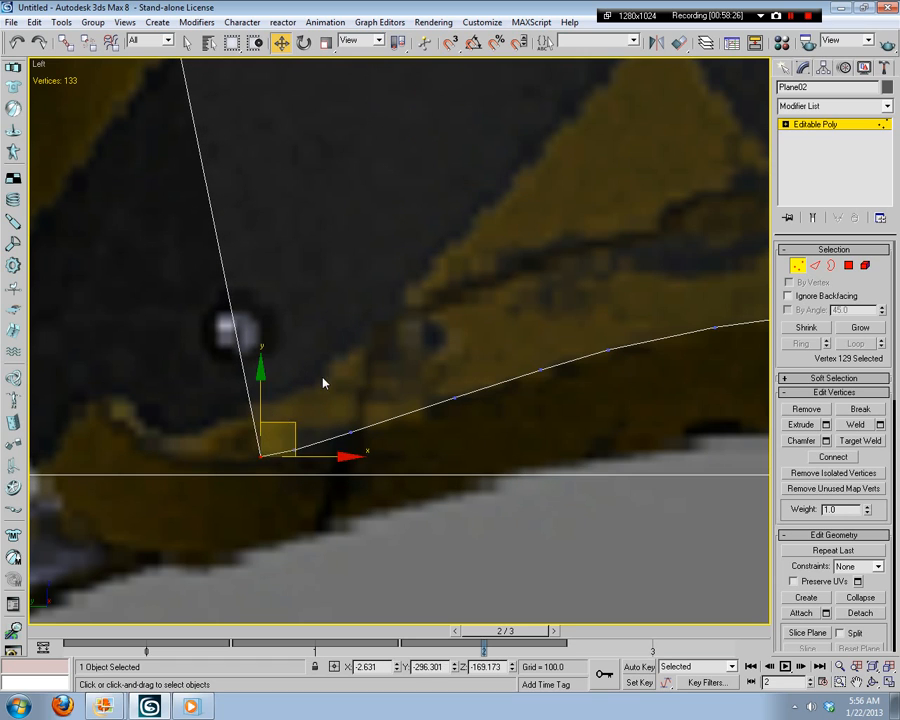
pyautogui.click(323, 381)
# Step: Insert four vertices on the steep outline edge that crosses the screw at the grip's base
pyautogui.moveTo(323, 381); pyautogui.dragTo(554, 352, button='middle')
pyautogui.click(815, 266)
pyautogui.click(818, 411)
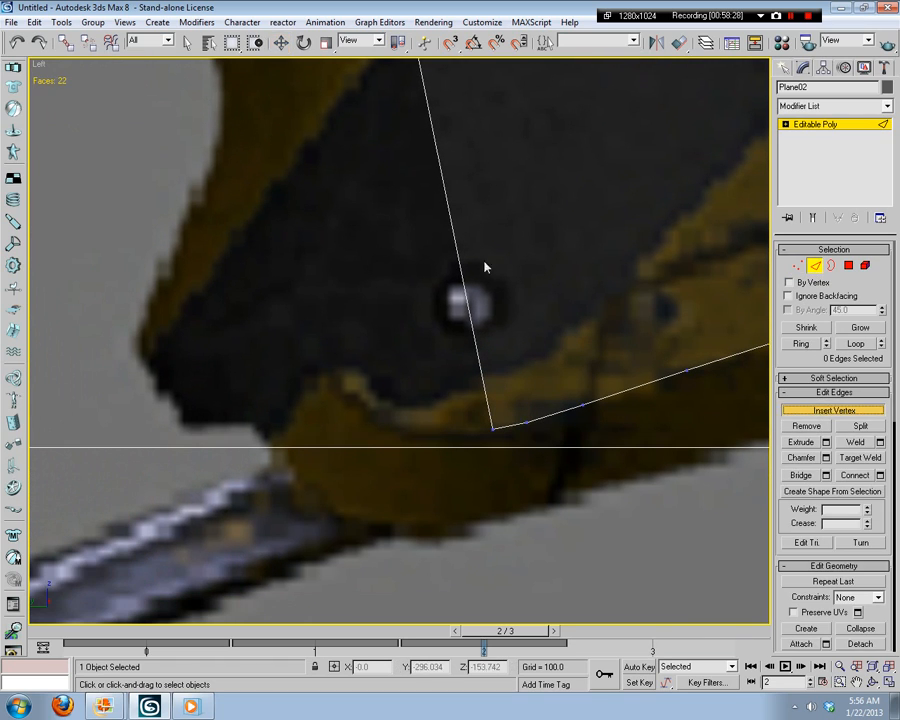
pyautogui.click(475, 352)
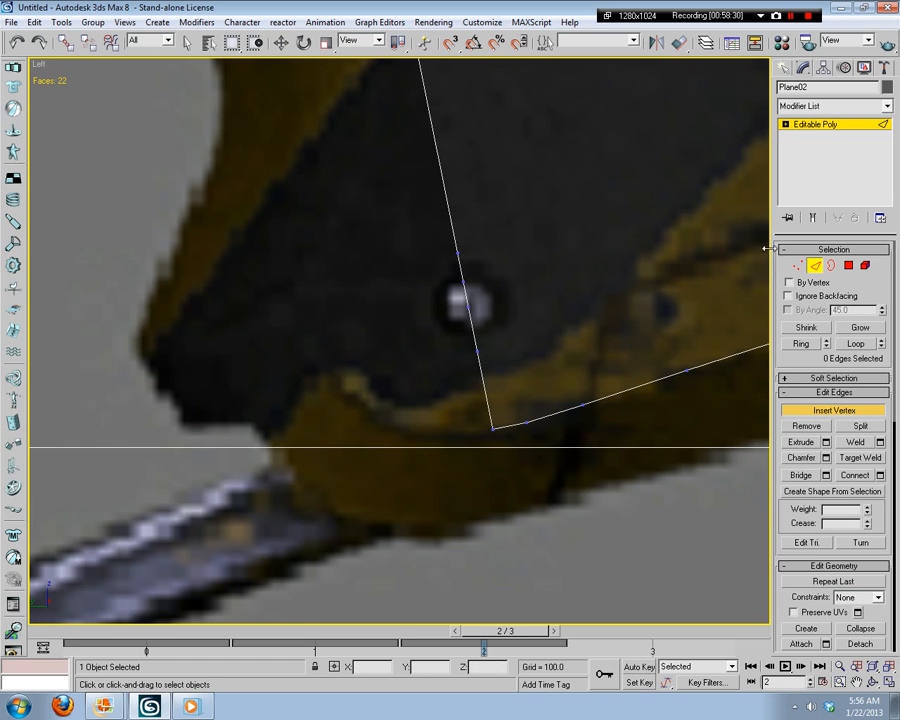
# Step: Move the four new vertices below the screw to round the outline's lower curve along the yellow trim
pyautogui.click(798, 266)
pyautogui.click(609, 262)
pyautogui.scroll(2, 608, 262)
pyautogui.moveTo(608, 262); pyautogui.dragTo(569, 256, button='middle')
pyautogui.click(471, 350)
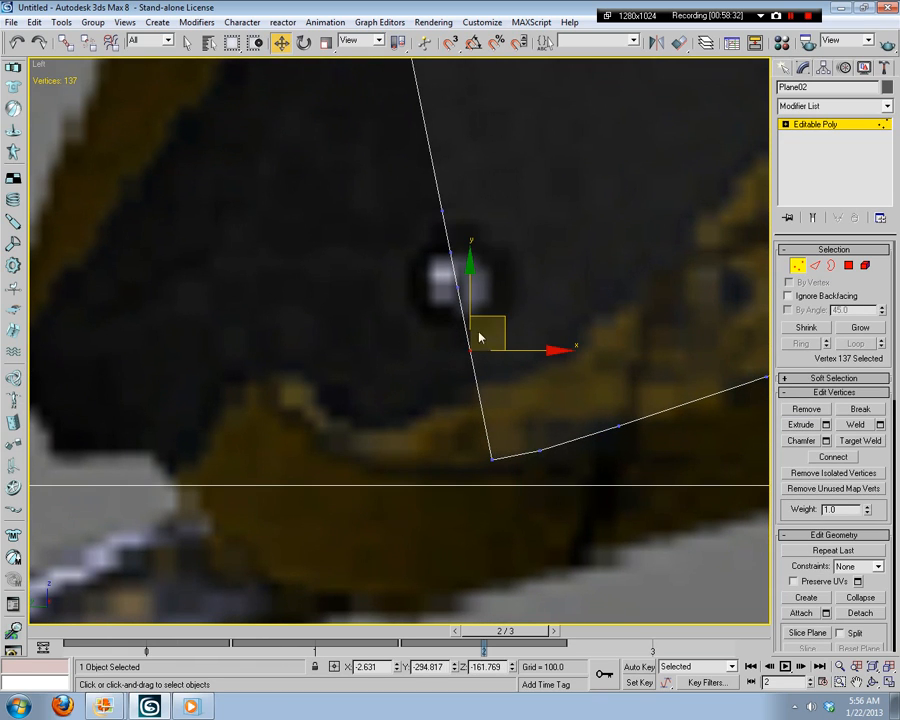
pyautogui.moveTo(500, 318); pyautogui.dragTo(472, 432)
pyautogui.click(498, 256)
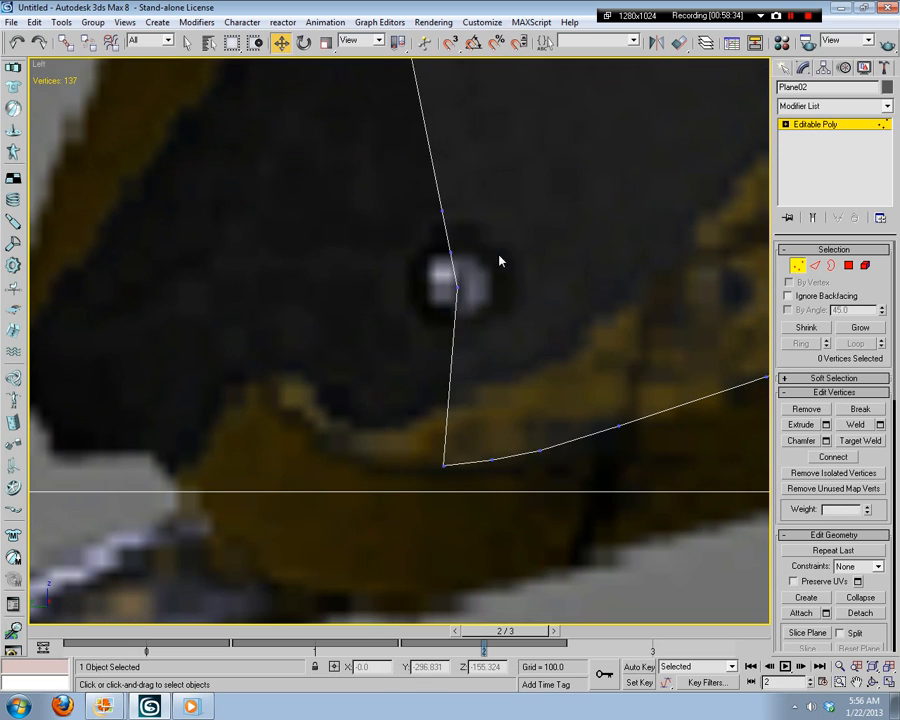
pyautogui.click(458, 288)
pyautogui.moveTo(491, 254); pyautogui.dragTo(434, 432)
pyautogui.moveTo(474, 229); pyautogui.dragTo(385, 425)
pyautogui.click(461, 272)
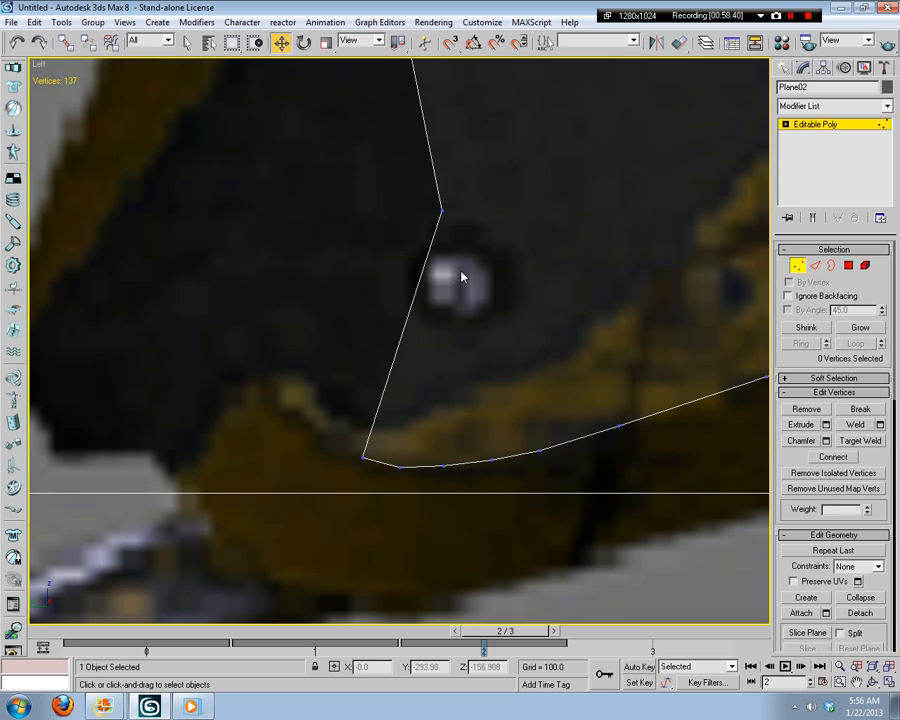
pyautogui.moveTo(481, 186); pyautogui.dragTo(428, 228)
pyautogui.moveTo(452, 178); pyautogui.dragTo(425, 271)
pyautogui.moveTo(337, 394)
pyautogui.mouseDown()
pyautogui.moveTo(328, 387)
pyautogui.moveTo(342, 410)
pyautogui.moveTo(340, 402)
pyautogui.mouseUp()
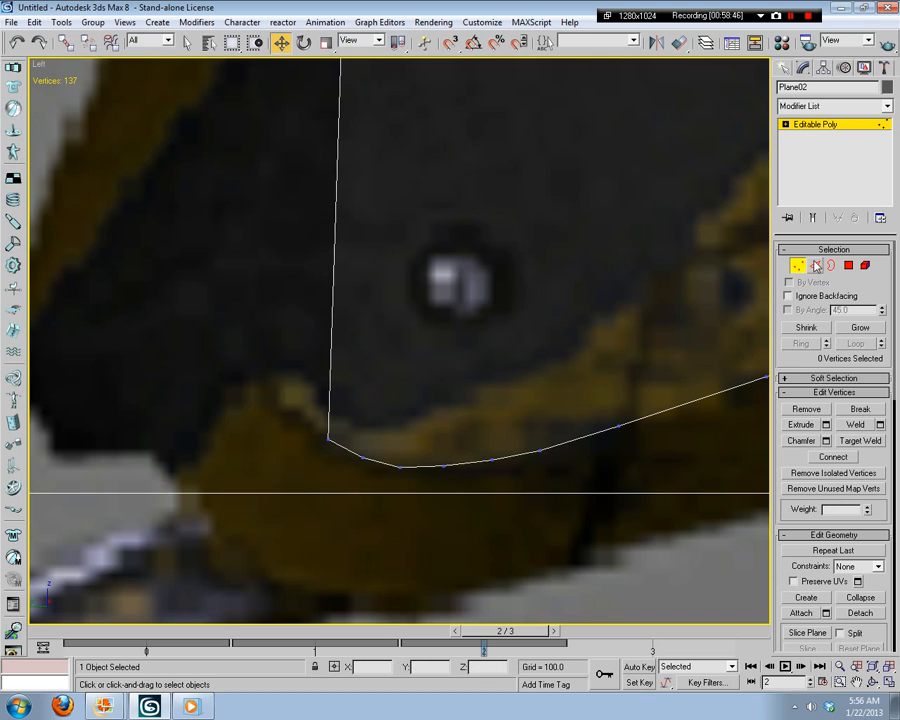
# Step: Insert four vertices on the near-vertical outline edge in front of the grip screw
pyautogui.press('2')
pyautogui.click(826, 411)
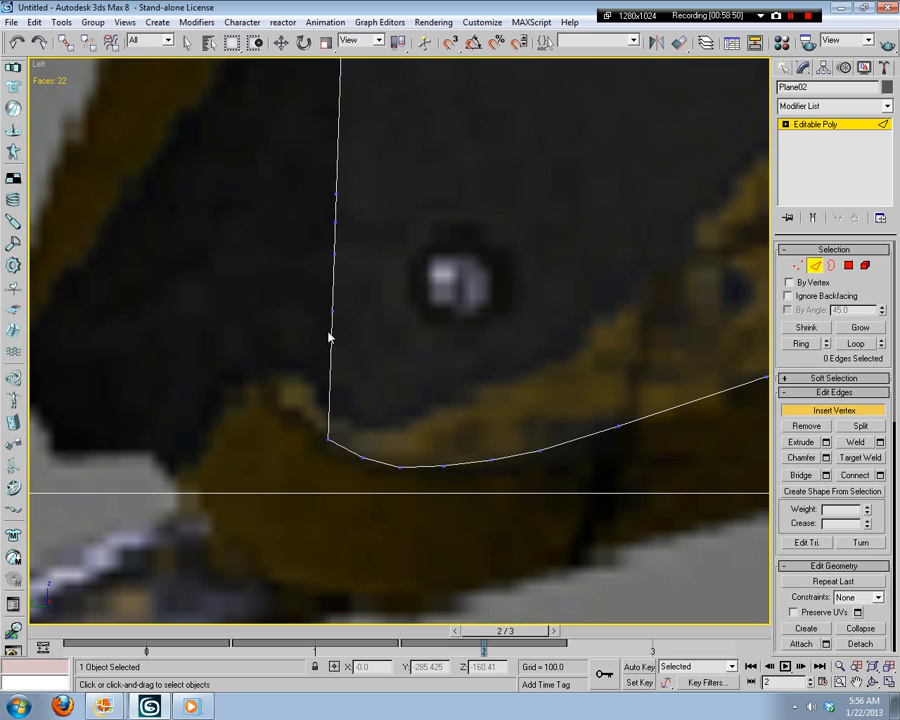
pyautogui.click(797, 266)
pyautogui.press('w')
# Step: Move three of the new vertices outward and down to continue the curve up around the front of the grip's base
pyautogui.moveTo(398, 351); pyautogui.dragTo(540, 363, button='middle')
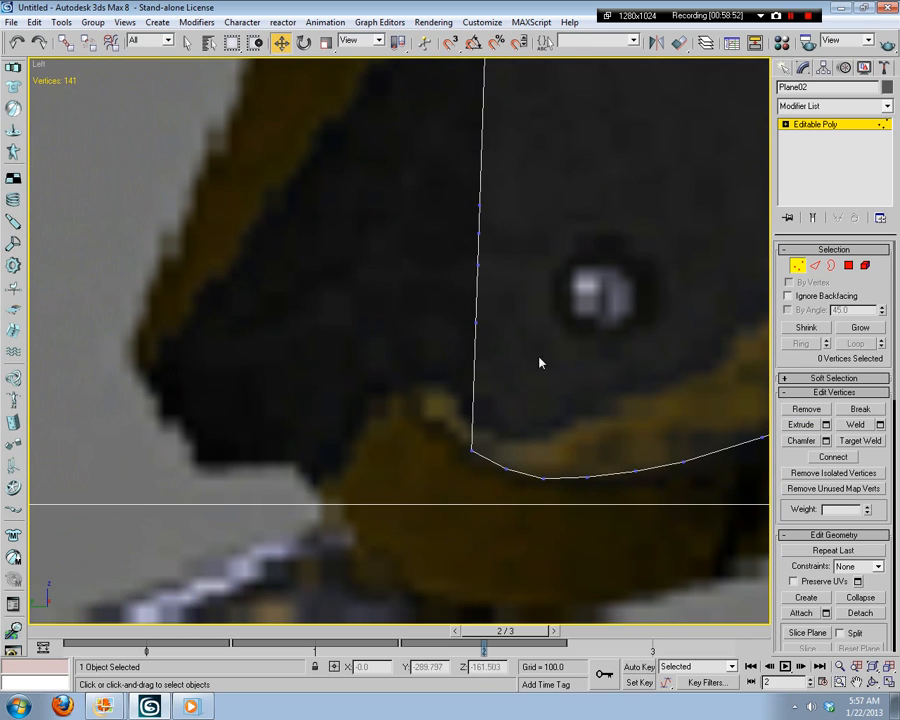
pyautogui.click(475, 322)
pyautogui.moveTo(486, 290); pyautogui.dragTo(450, 388)
pyautogui.click(495, 275)
pyautogui.click(478, 265)
pyautogui.moveTo(498, 236); pyautogui.dragTo(420, 339)
pyautogui.click(495, 317)
pyautogui.moveTo(496, 317); pyautogui.dragTo(517, 496, button='middle')
pyautogui.scroll(-2, 527, 442)
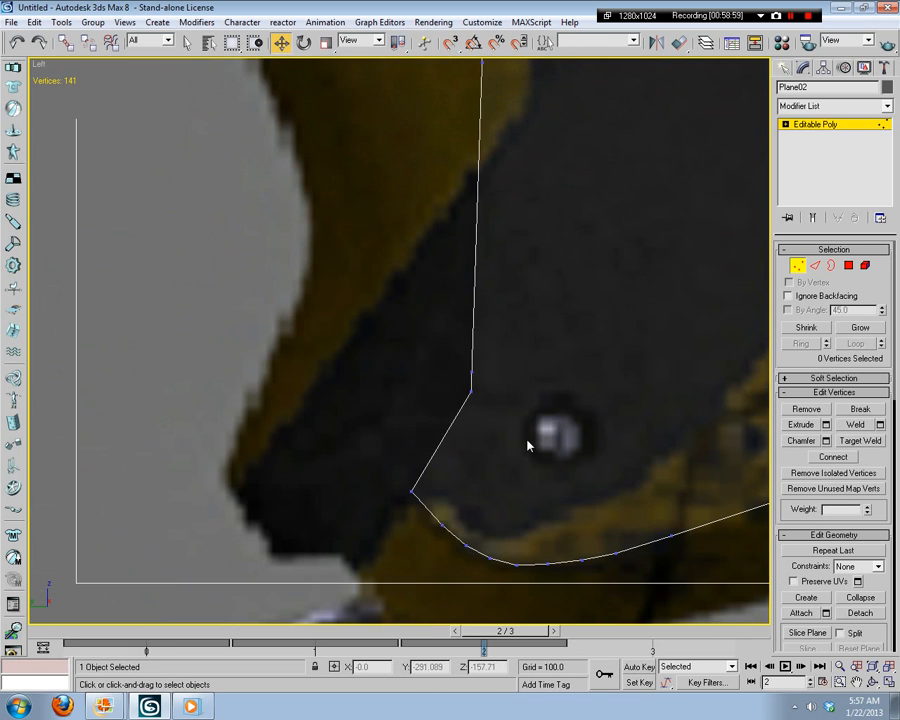
pyautogui.click(471, 390)
pyautogui.moveTo(499, 357); pyautogui.dragTo(412, 420)
pyautogui.click(611, 376)
pyautogui.moveTo(611, 376); pyautogui.dragTo(651, 527, button='middle')
pyautogui.scroll(-3, 619, 453)
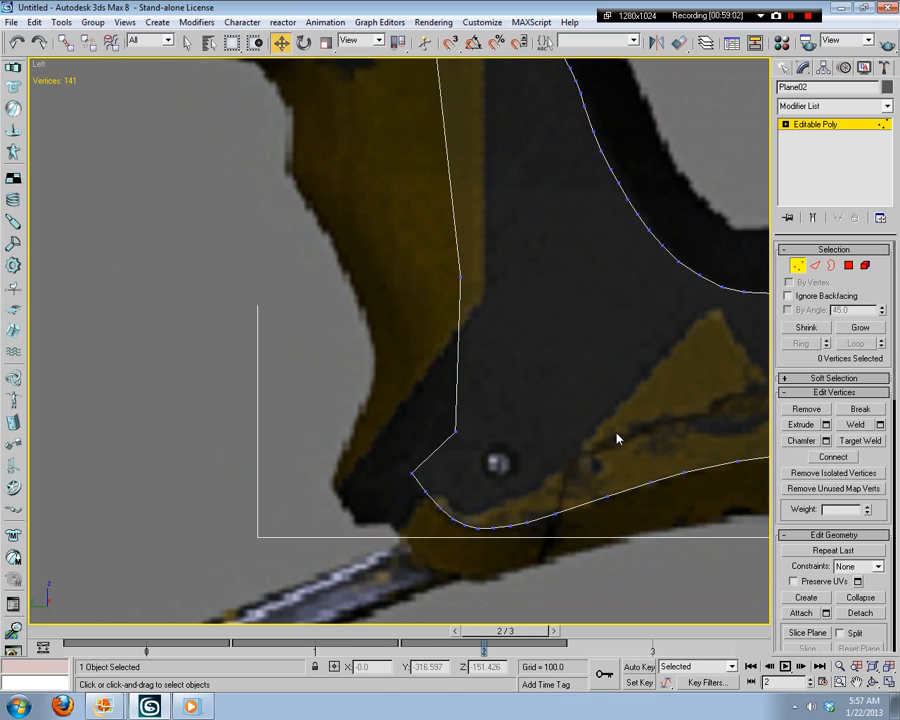
pyautogui.moveTo(509, 353); pyautogui.dragTo(553, 419, button='middle')
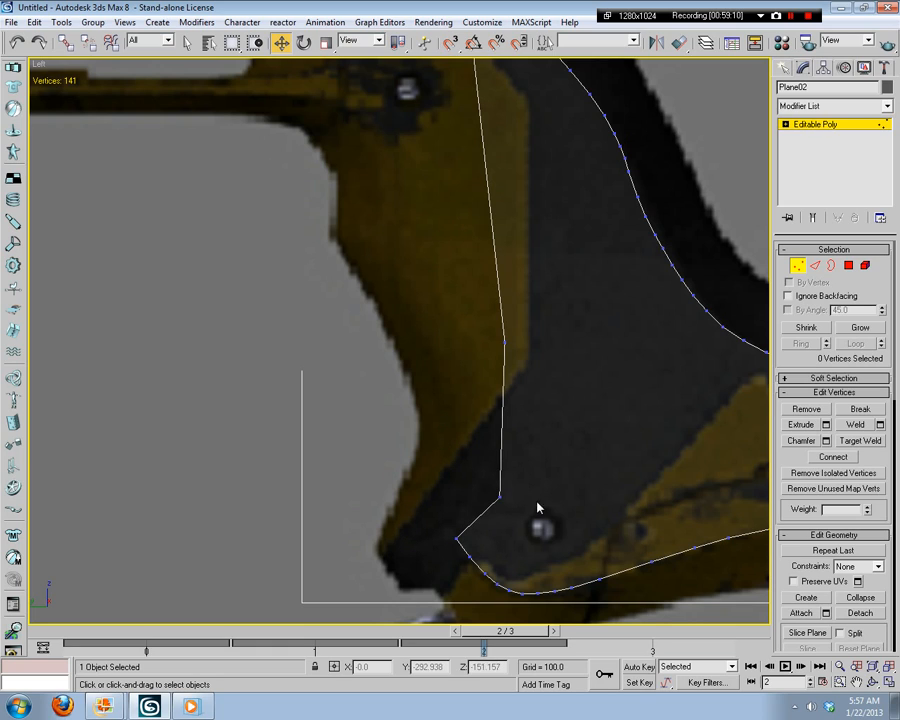
pyautogui.moveTo(558, 534); pyautogui.dragTo(565, 480, button='middle')
pyautogui.scroll(3, 599, 438)
pyautogui.moveTo(711, 484); pyautogui.dragTo(585, 360, button='middle')
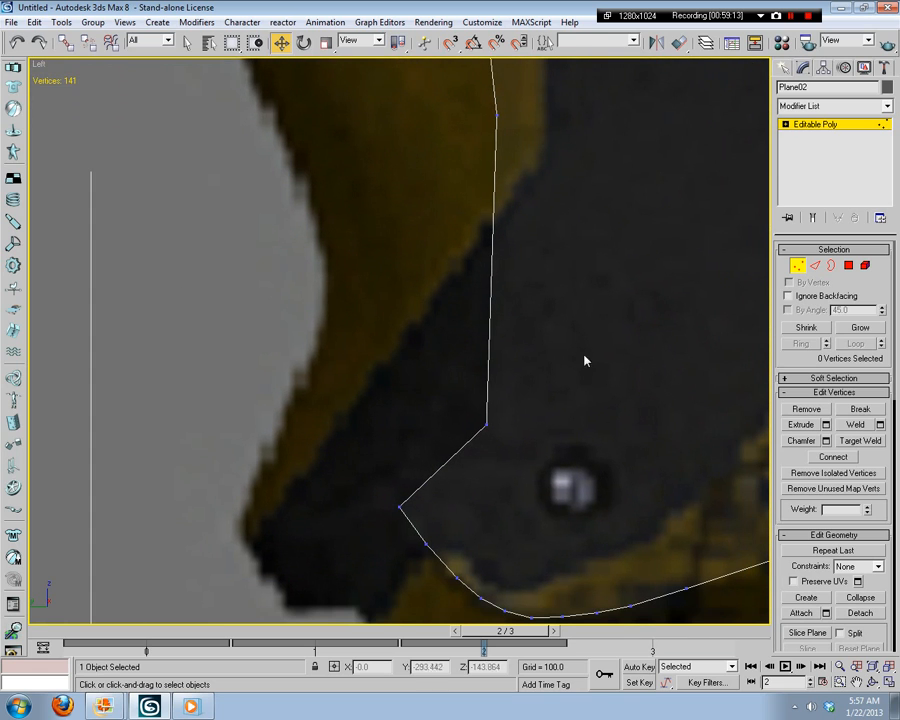
# Step: Move the corner vertex above the base curve forward and down toward the grip's front toe
pyautogui.moveTo(538, 420); pyautogui.dragTo(536, 390, button='middle')
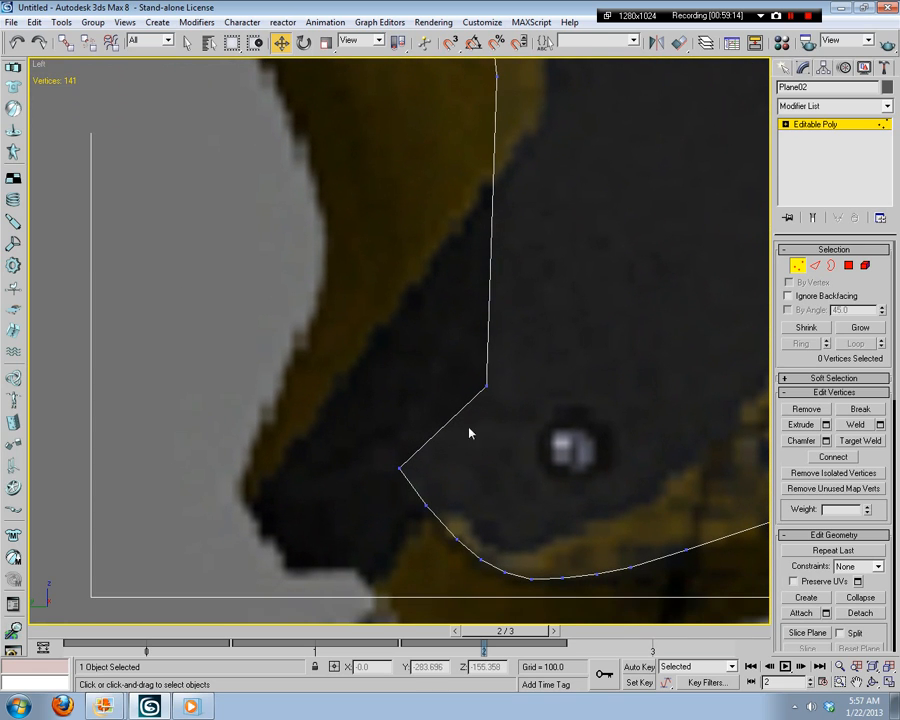
pyautogui.moveTo(487, 385); pyautogui.dragTo(339, 463)
pyautogui.click(561, 446)
# Step: Switch to Windows Live Photo Gallery and examine the grip's lower part in the H4_dmr_trans.png reference
pyautogui.moveTo(104, 706)
pyautogui.click(149, 653)
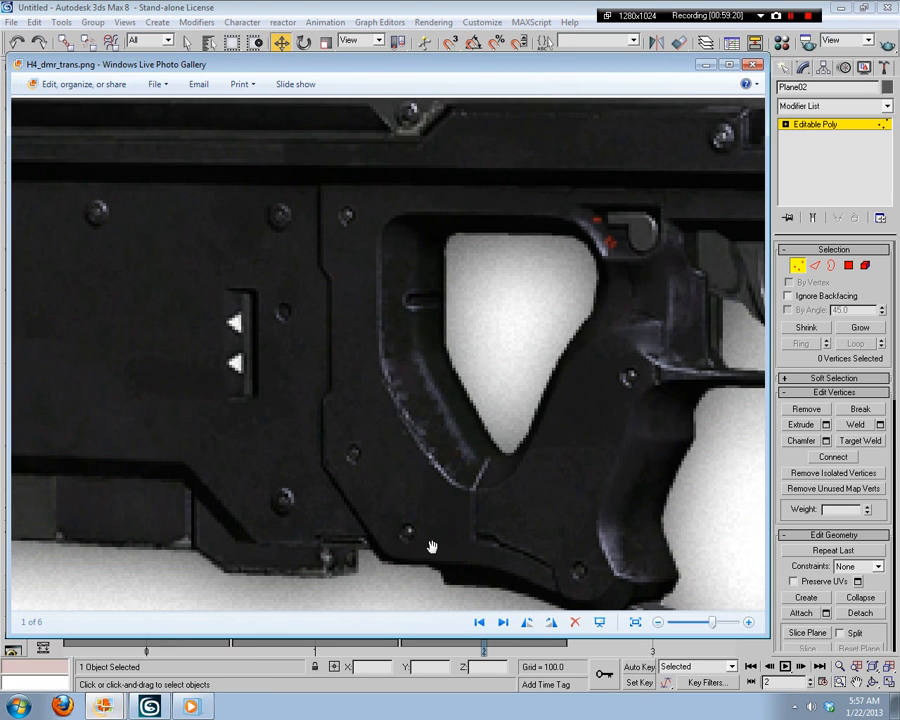
pyautogui.moveTo(639, 524); pyautogui.dragTo(554, 400)
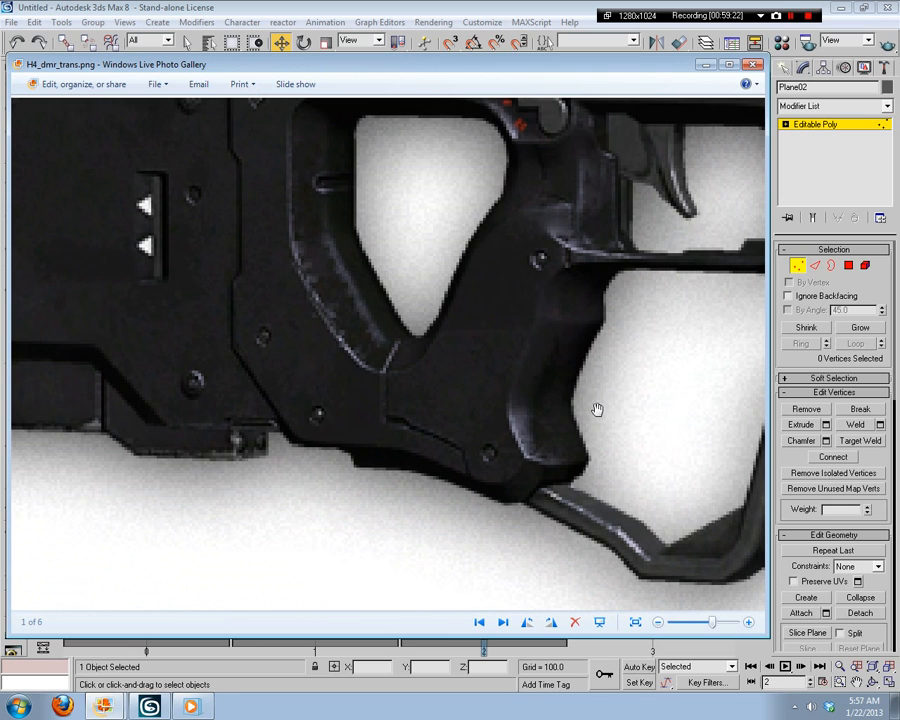
# Step: Examine the grip's front edge, base and screws up close in M395_DMR.png, then return to 3ds Max
pyautogui.moveTo(128, 697)
pyautogui.click(125, 675)
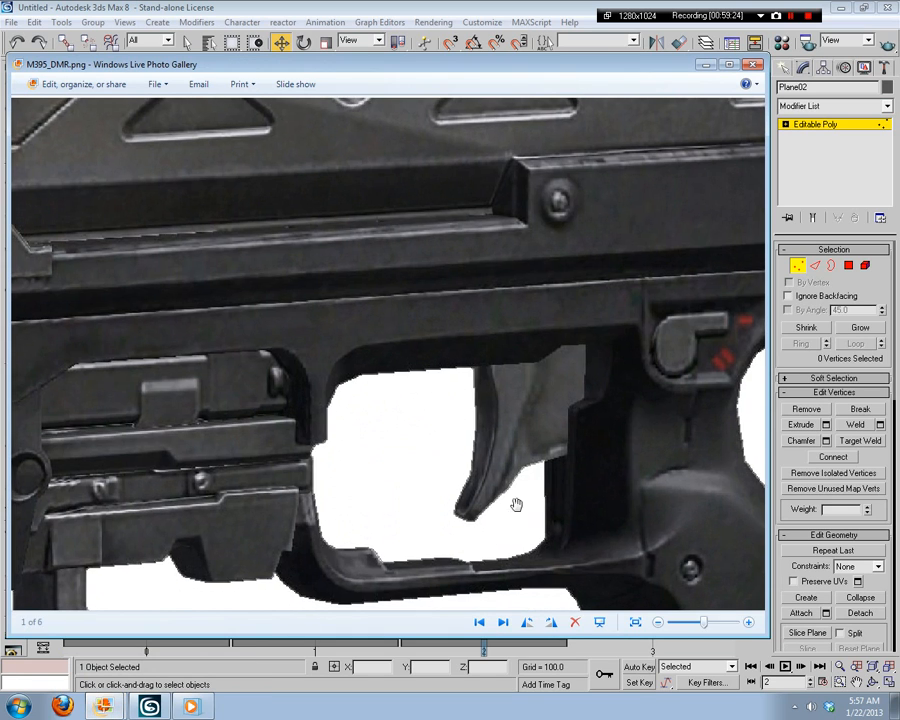
pyautogui.scroll(2, 456, 423)
pyautogui.moveTo(464, 412); pyautogui.dragTo(439, 287)
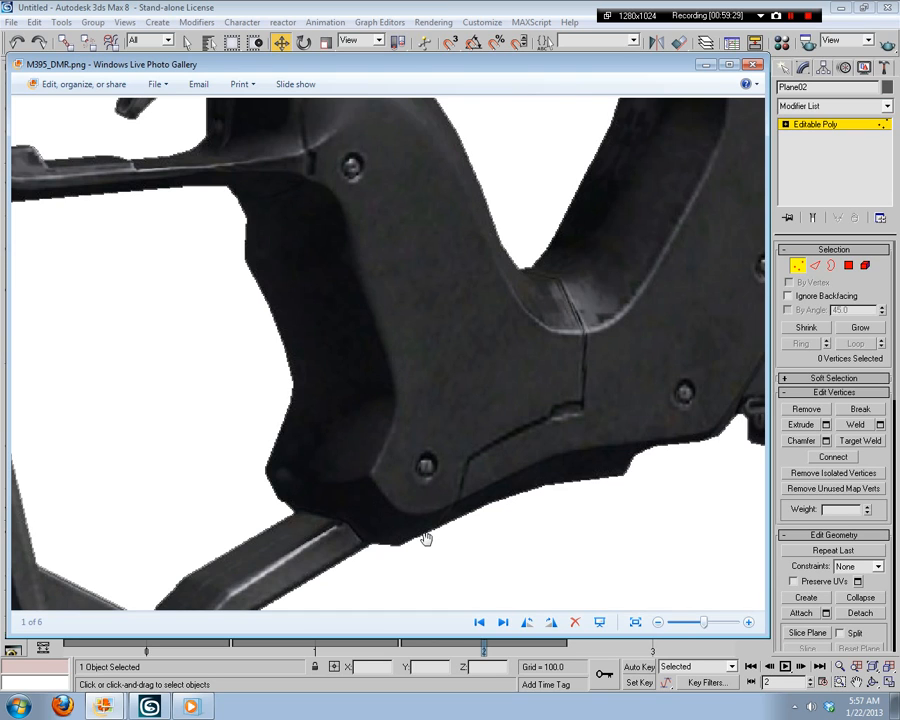
pyautogui.moveTo(411, 440); pyautogui.dragTo(540, 560)
pyautogui.moveTo(699, 518); pyautogui.dragTo(520, 589)
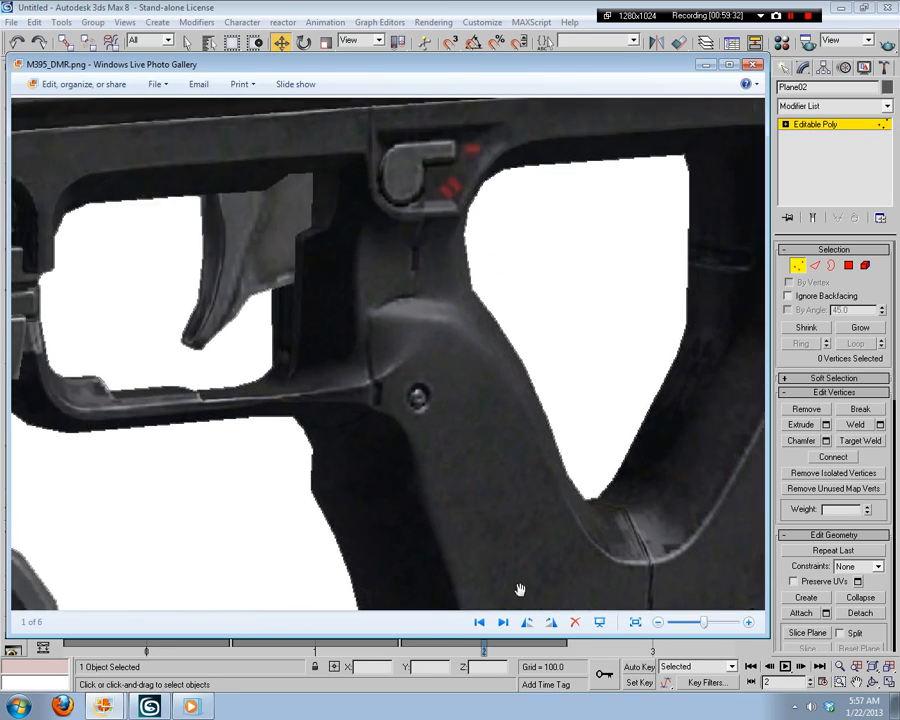
pyautogui.scroll(-1, 458, 388)
pyautogui.moveTo(484, 490); pyautogui.dragTo(433, 366)
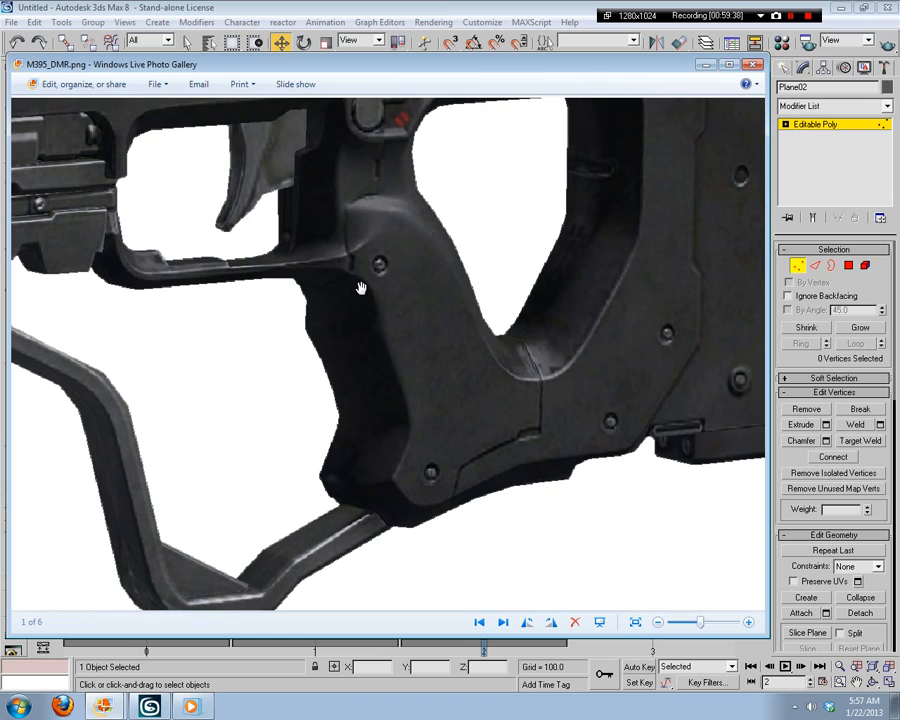
pyautogui.scroll(2, 502, 486)
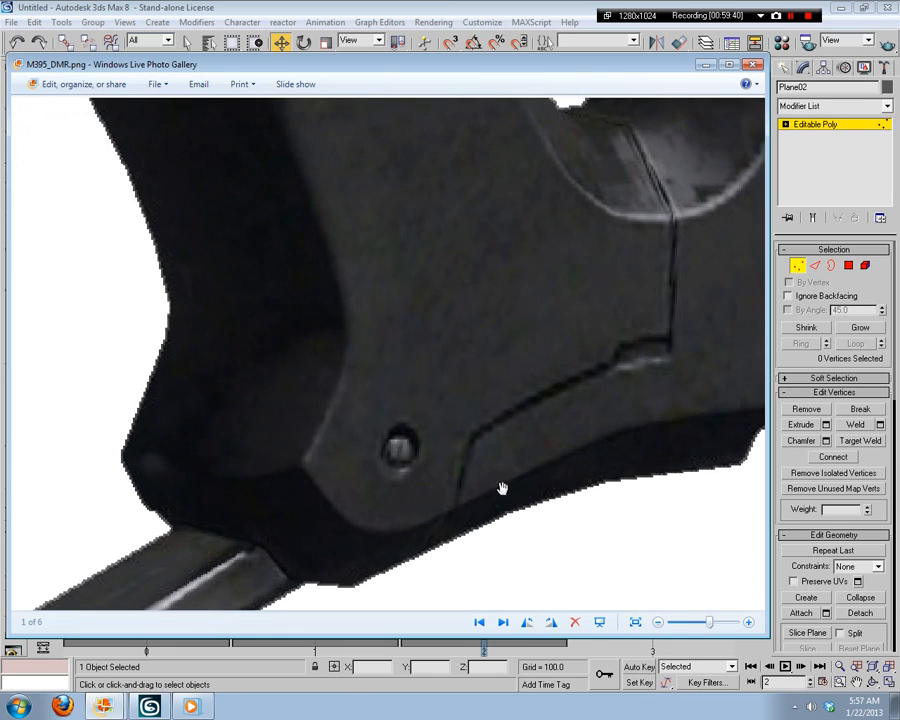
pyautogui.moveTo(554, 467); pyautogui.dragTo(527, 295)
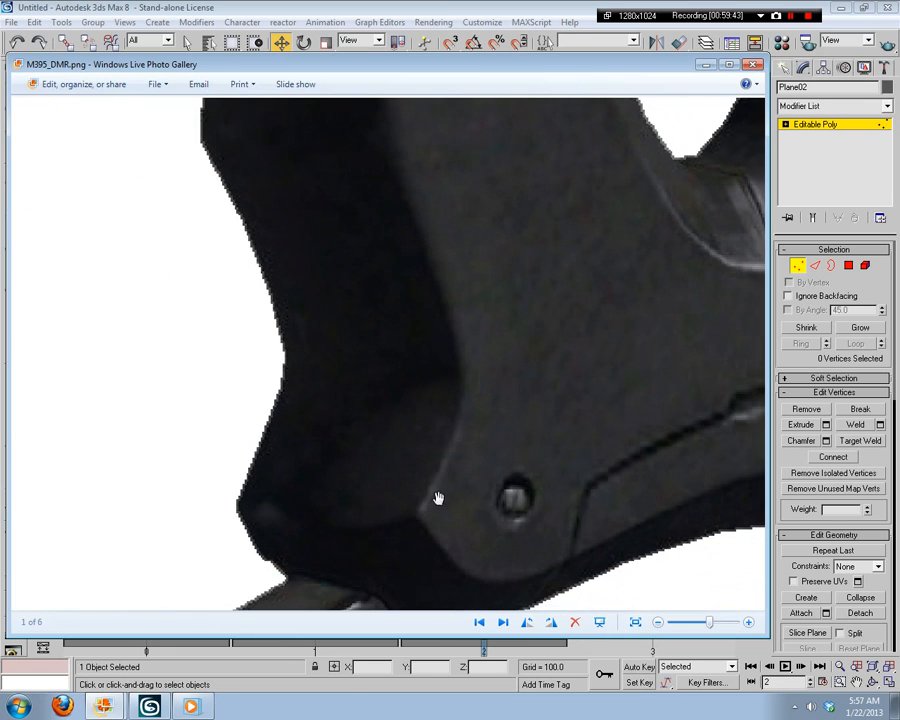
pyautogui.moveTo(440, 472); pyautogui.dragTo(436, 511)
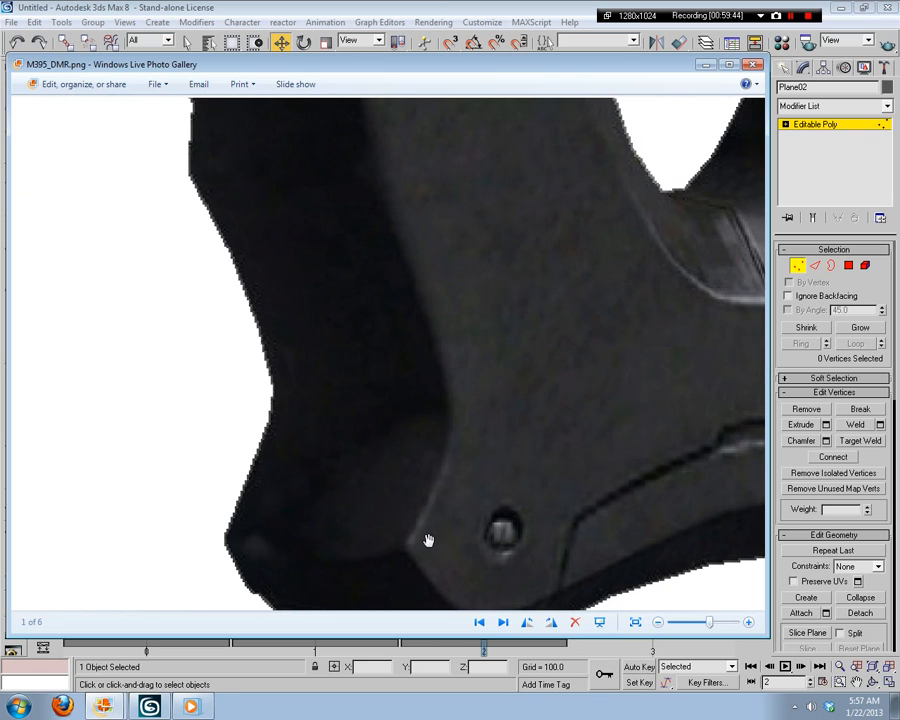
pyautogui.moveTo(461, 296); pyautogui.dragTo(445, 283)
pyautogui.moveTo(488, 316); pyautogui.dragTo(609, 483)
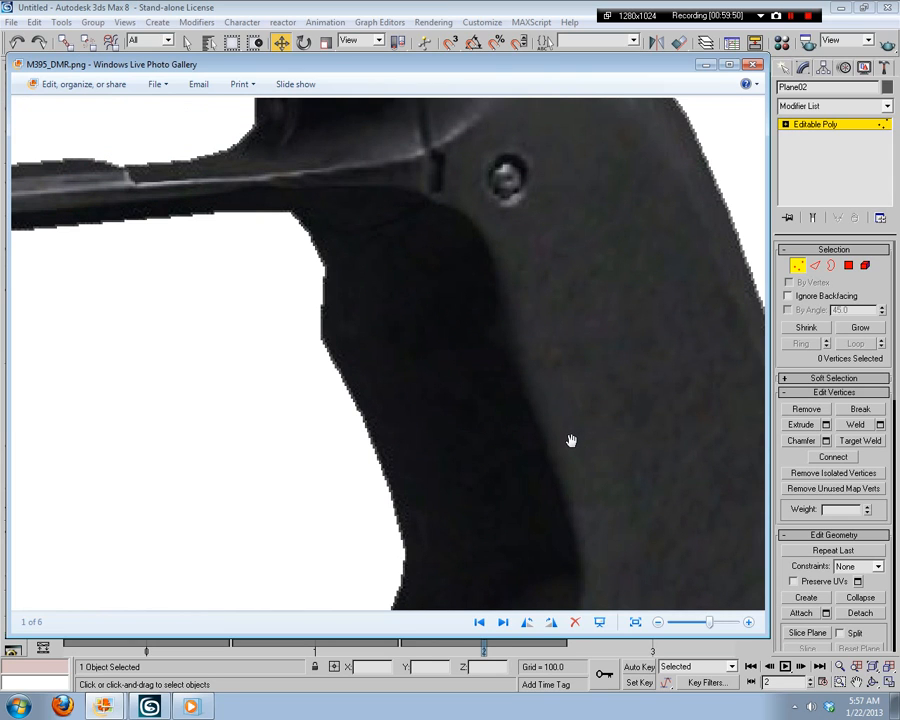
pyautogui.moveTo(589, 356); pyautogui.dragTo(516, 216)
pyautogui.scroll(-2, 575, 362)
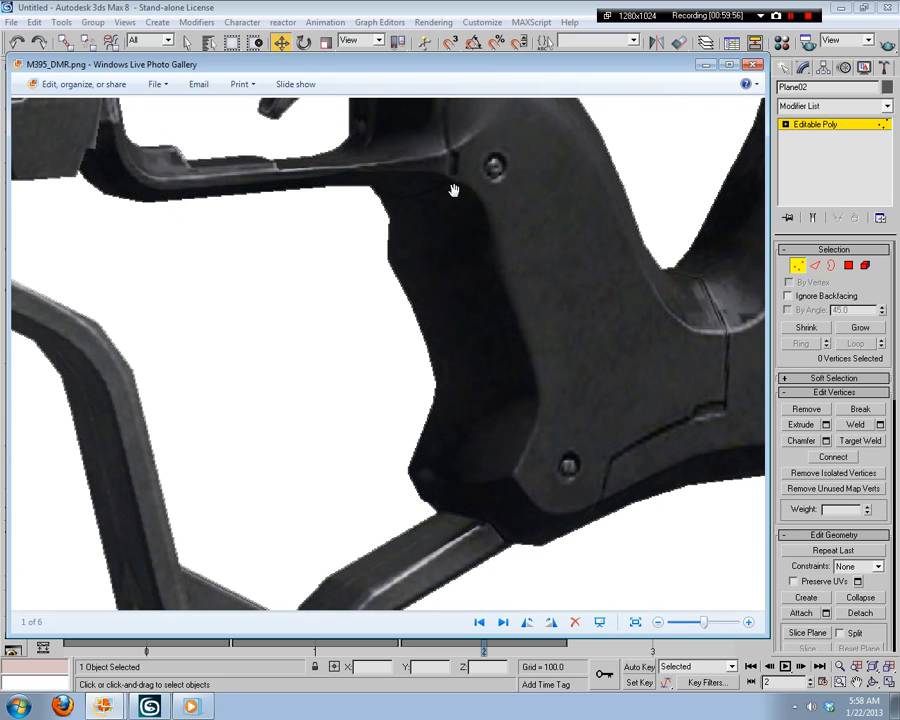
pyautogui.hotkey('alt', 'Tab')
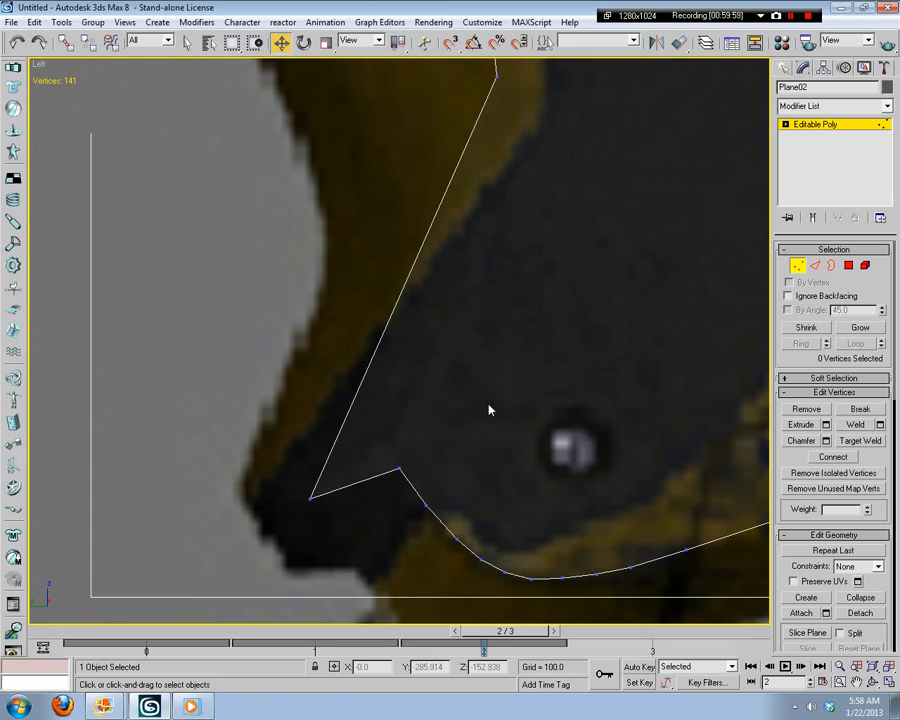
# Step: Compare the traced front edge of the grip with the grip shape in M395_DMR.png
pyautogui.scroll(-3, 544, 450)
pyautogui.moveTo(523, 280); pyautogui.dragTo(482, 461, button='middle')
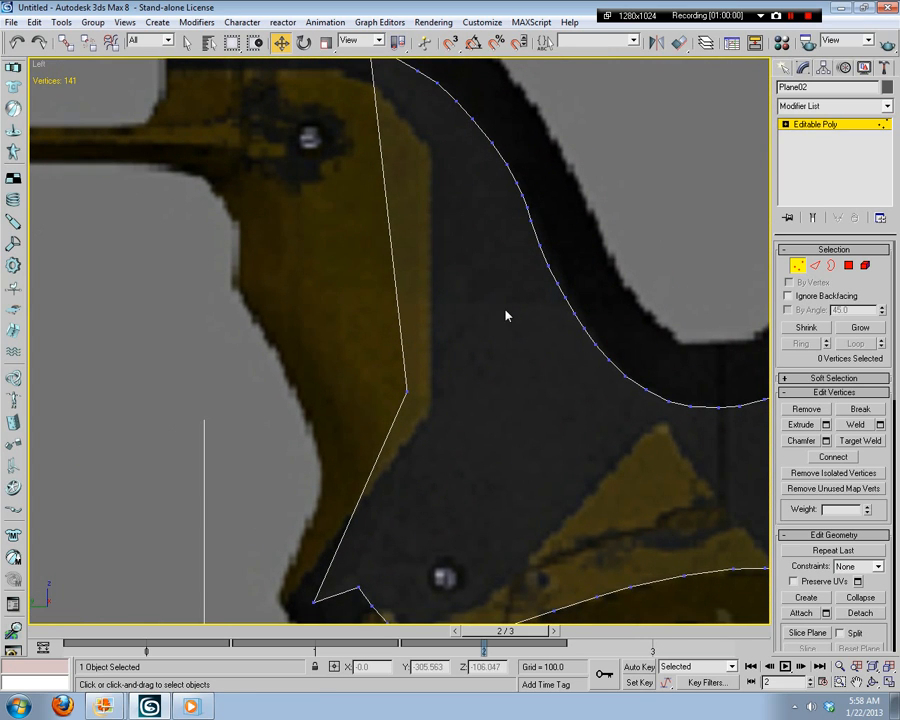
pyautogui.moveTo(484, 309); pyautogui.dragTo(543, 348, button='middle')
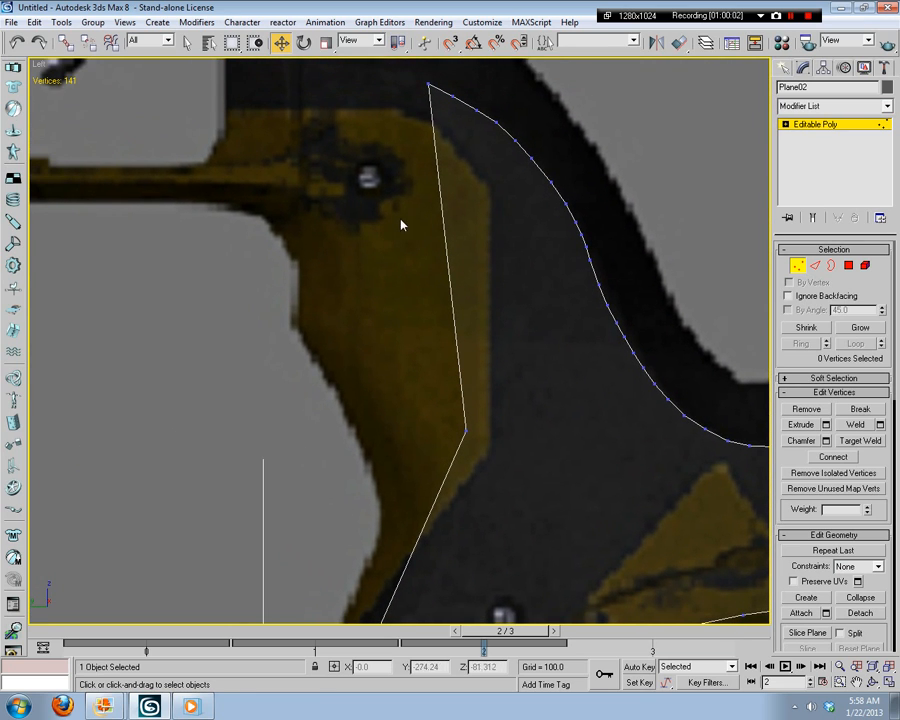
pyautogui.click(104, 707)
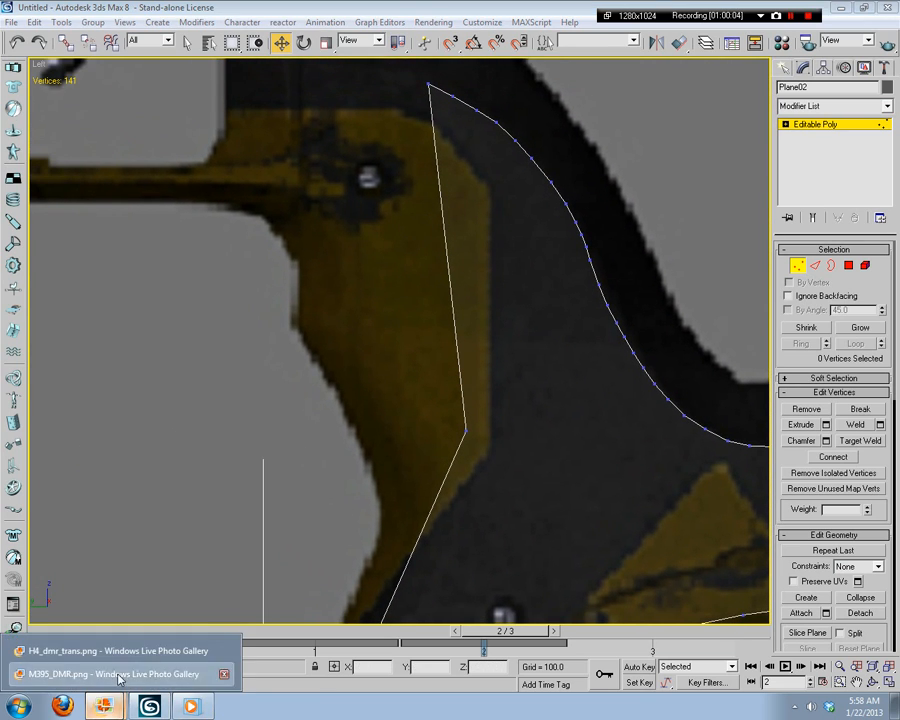
pyautogui.click(120, 676)
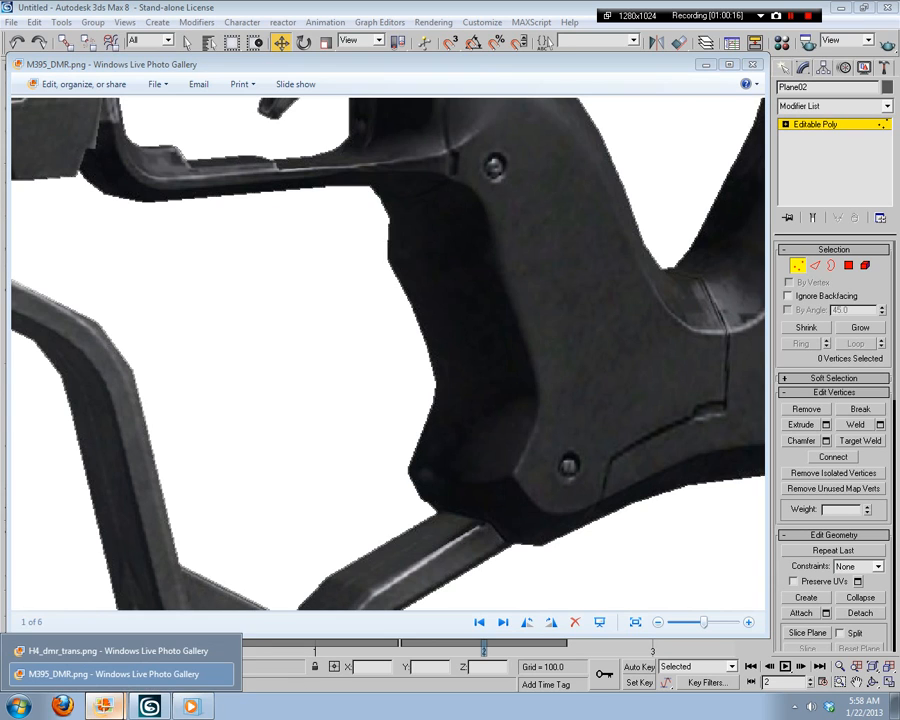
pyautogui.click(149, 706)
# Step: Move the misplaced vertex at the grip's toe up and back so it continues the base curve in front of the screw
pyautogui.scroll(-6, 565, 508)
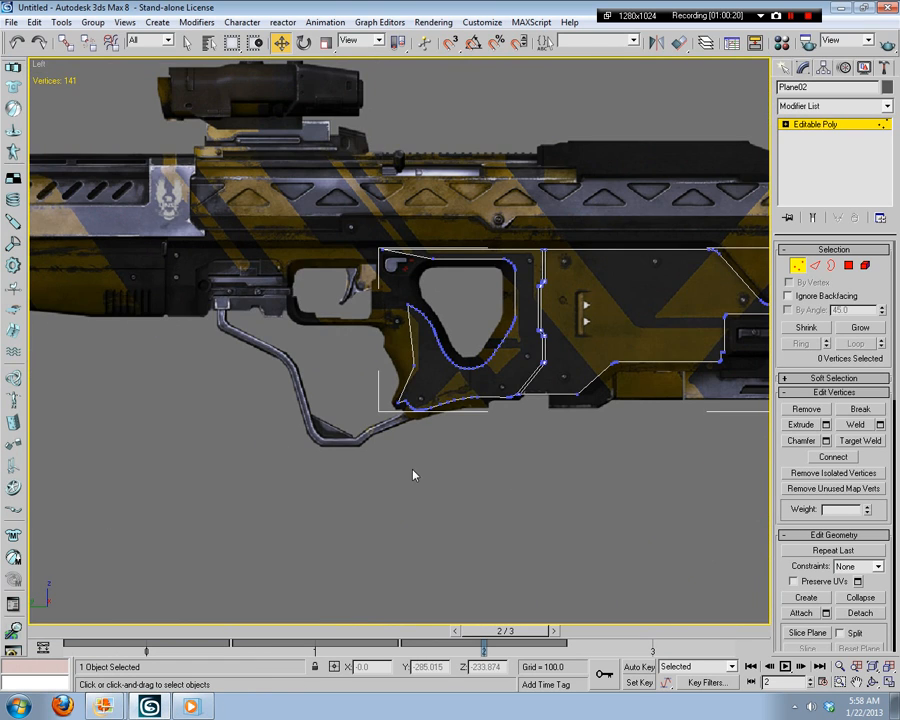
pyautogui.scroll(6, 449, 453)
pyautogui.scroll(2, 556, 478)
pyautogui.scroll(-3, 551, 192)
pyautogui.moveTo(557, 478); pyautogui.dragTo(549, 352, button='middle')
pyautogui.moveTo(515, 463); pyautogui.dragTo(404, 91, button='middle')
pyautogui.scroll(3, 531, 271)
pyautogui.click(369, 417)
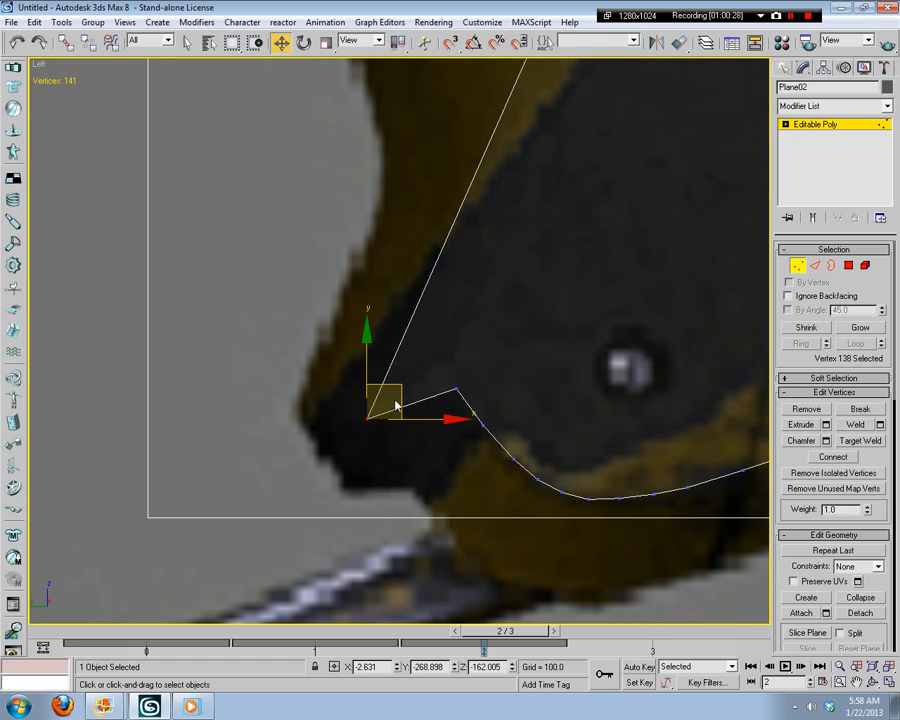
pyautogui.moveTo(540, 347); pyautogui.dragTo(541, 346)
pyautogui.moveTo(380, 377); pyautogui.dragTo(443, 304)
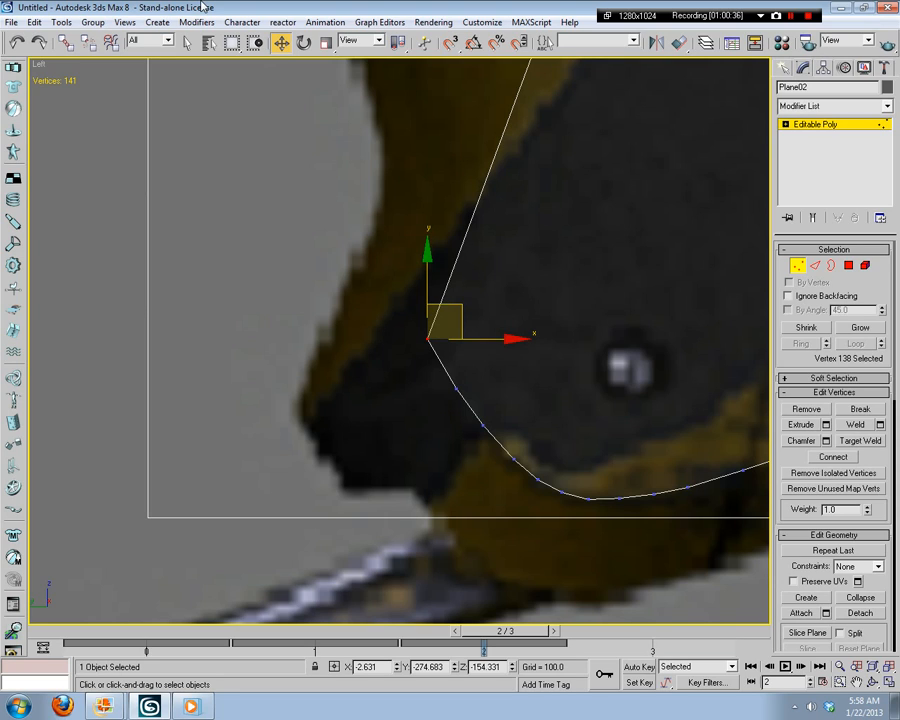
# Step: Check the grip and its opening in M395_DMR.png against the whole traced outline
pyautogui.scroll(-5, 599, 257)
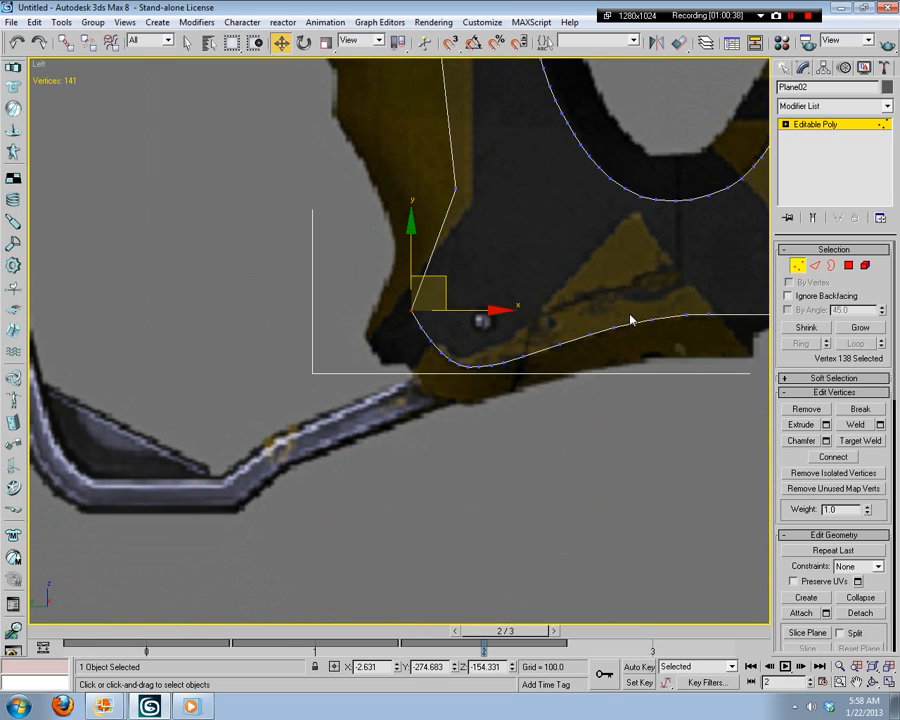
pyautogui.scroll(-2, 631, 320)
pyautogui.scroll(-6, 516, 366)
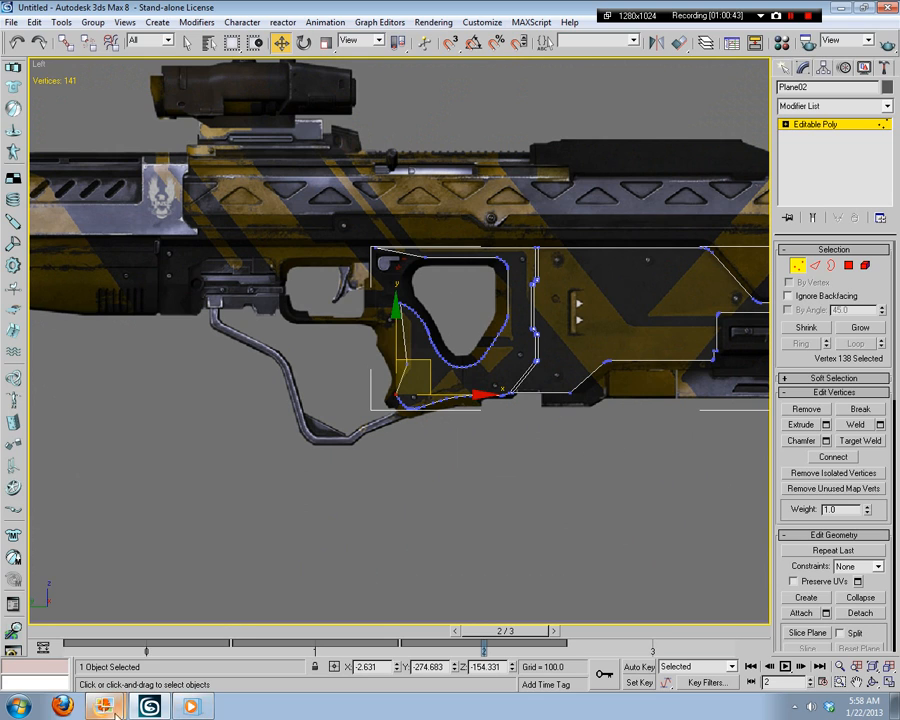
pyautogui.moveTo(103, 706)
pyautogui.click(120, 678)
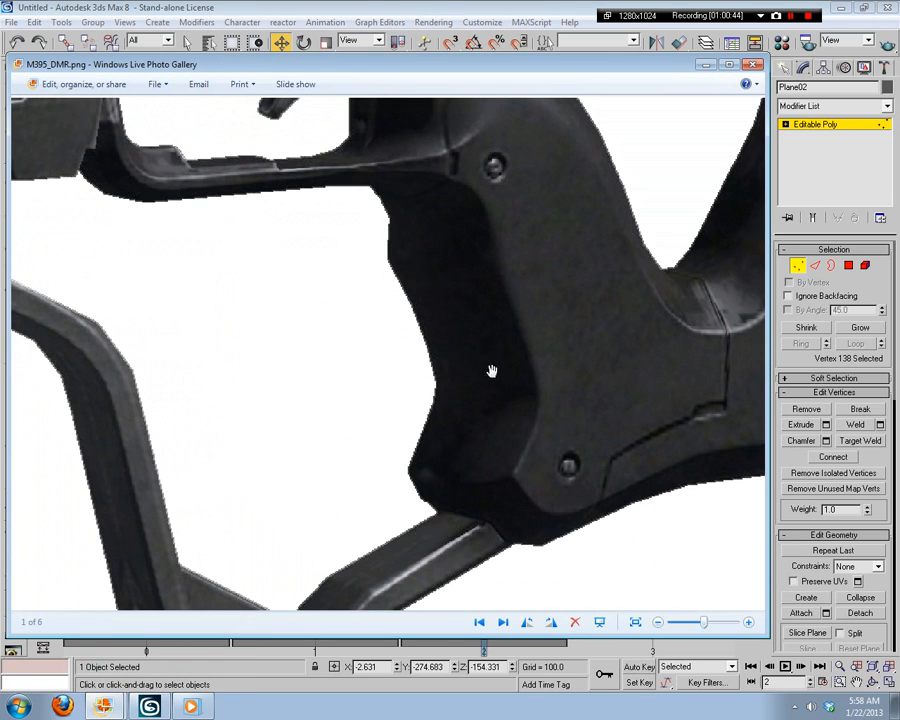
pyautogui.moveTo(395, 454); pyautogui.dragTo(174, 606)
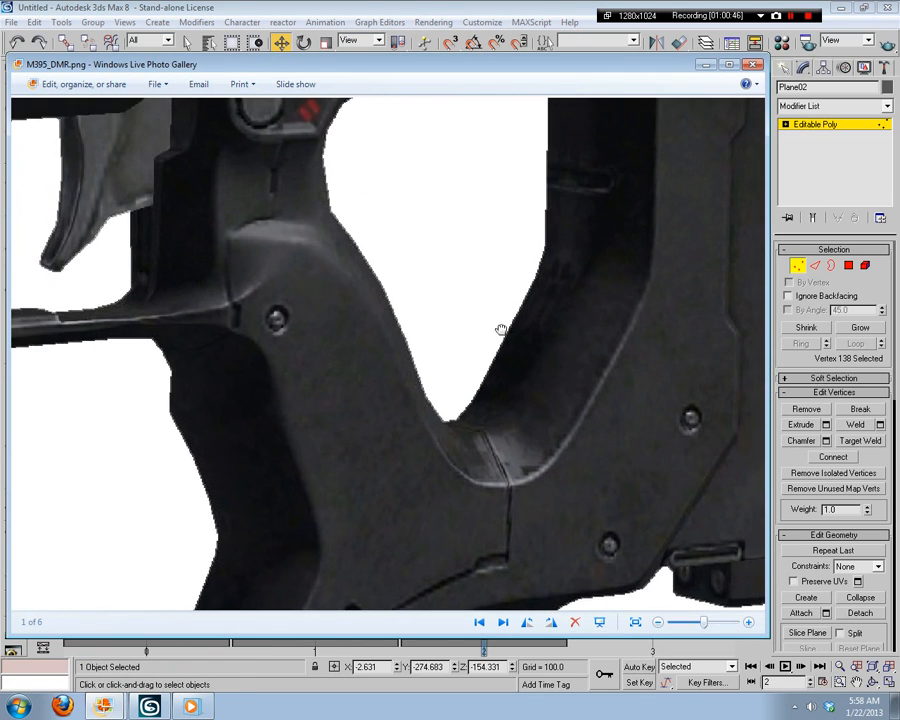
pyautogui.moveTo(502, 330); pyautogui.dragTo(505, 245)
pyautogui.click(155, 704)
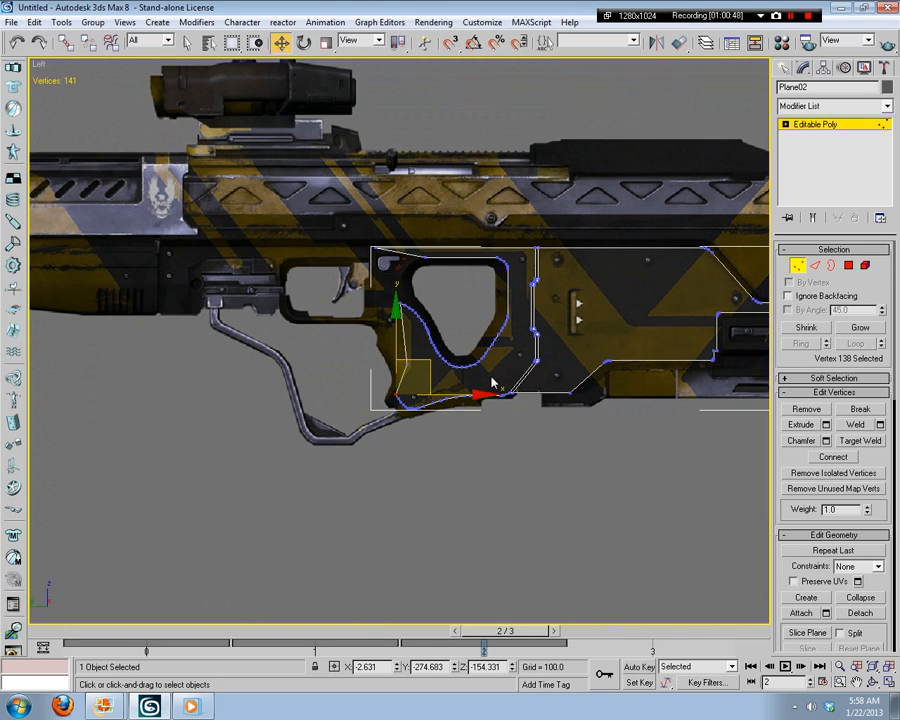
# Step: Insert five vertices on the slanted outline edge between the base curve and the corner above it
pyautogui.click(436, 388)
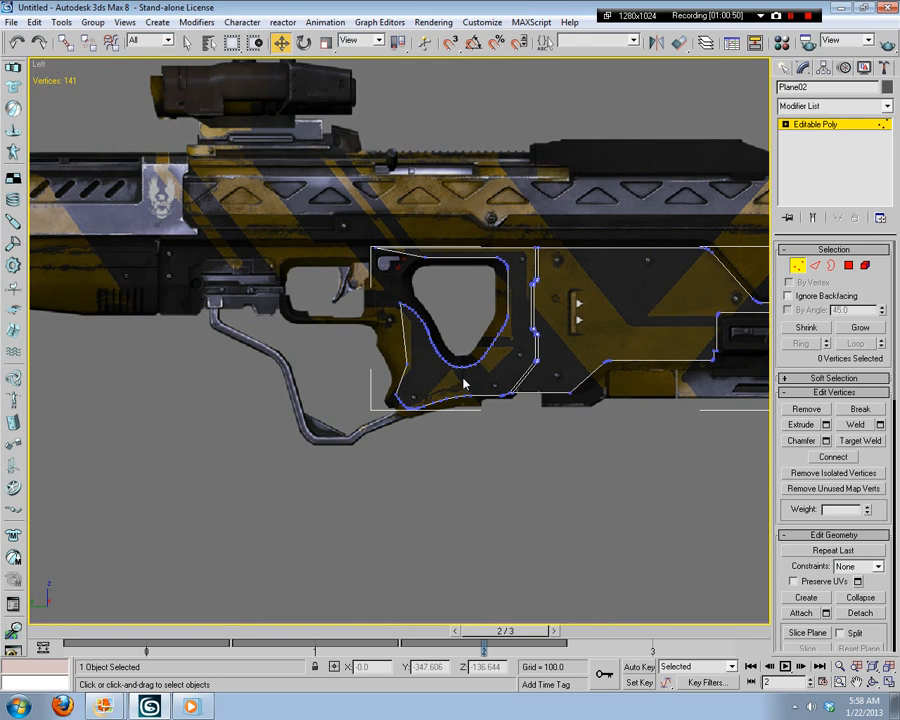
pyautogui.scroll(8, 478, 520)
pyautogui.moveTo(476, 512); pyautogui.dragTo(532, 268, button='middle')
pyautogui.scroll(1, 555, 454)
pyautogui.moveTo(534, 408); pyautogui.dragTo(512, 275, button='middle')
pyautogui.scroll(-4, 512, 275)
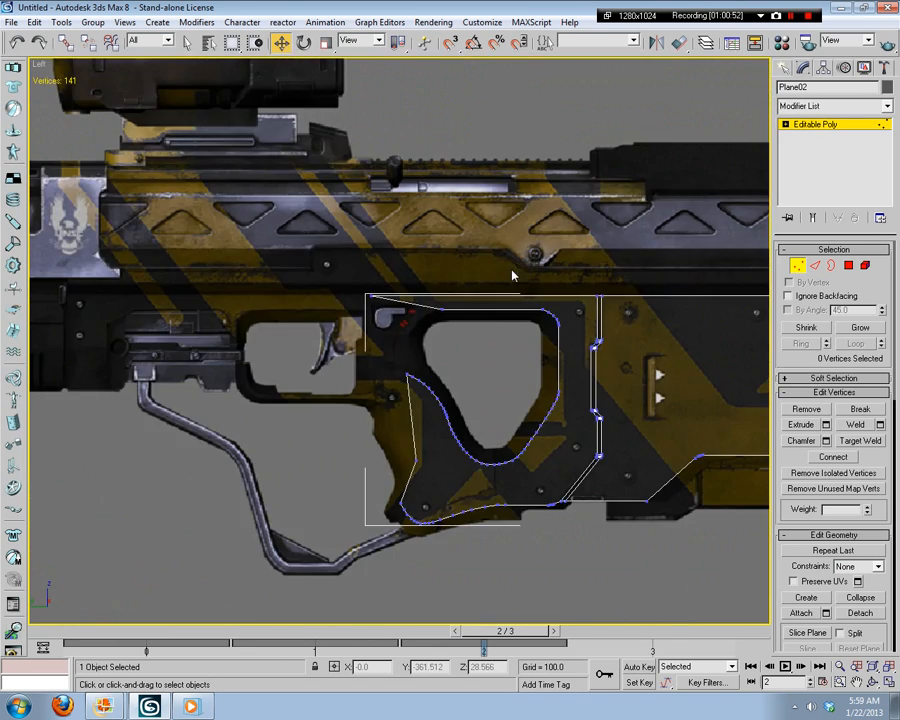
pyautogui.scroll(3, 496, 358)
pyautogui.moveTo(490, 485); pyautogui.dragTo(481, 244, button='middle')
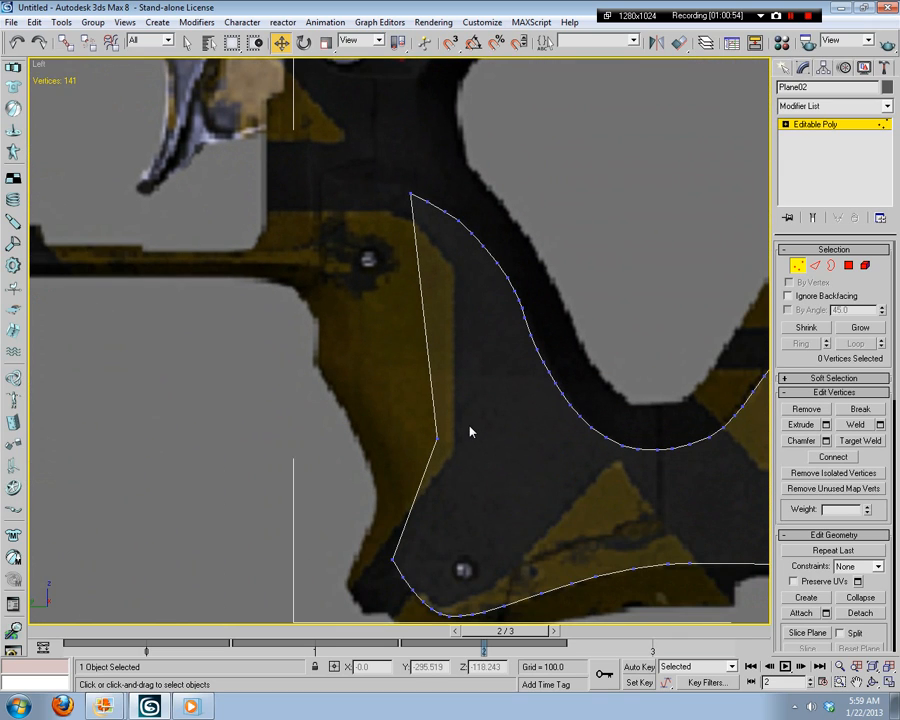
pyautogui.click(815, 265)
pyautogui.moveTo(520, 450); pyautogui.dragTo(424, 334, button='middle')
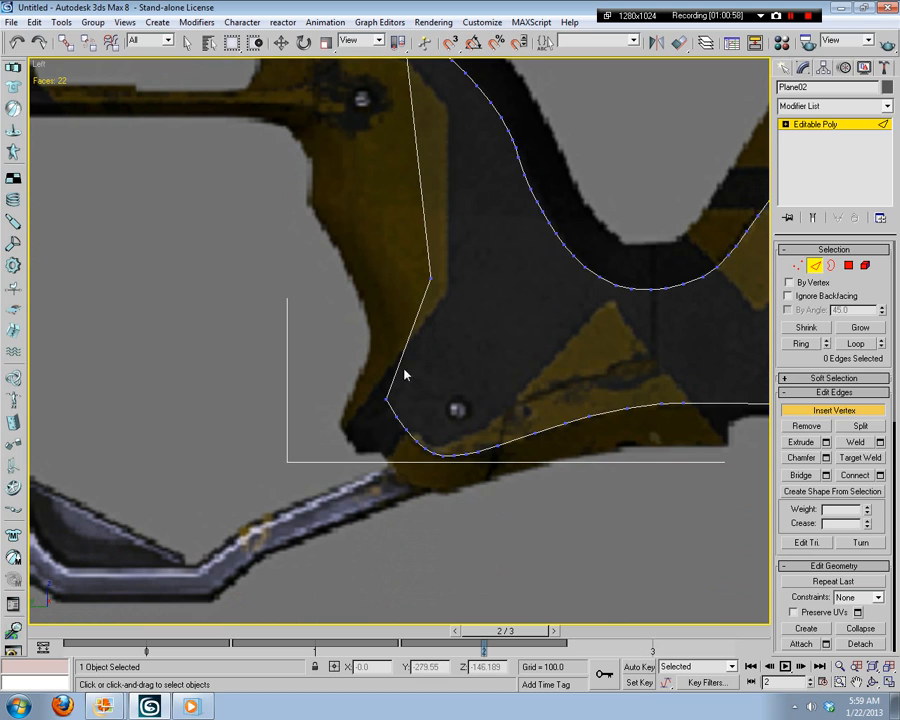
pyautogui.click(798, 266)
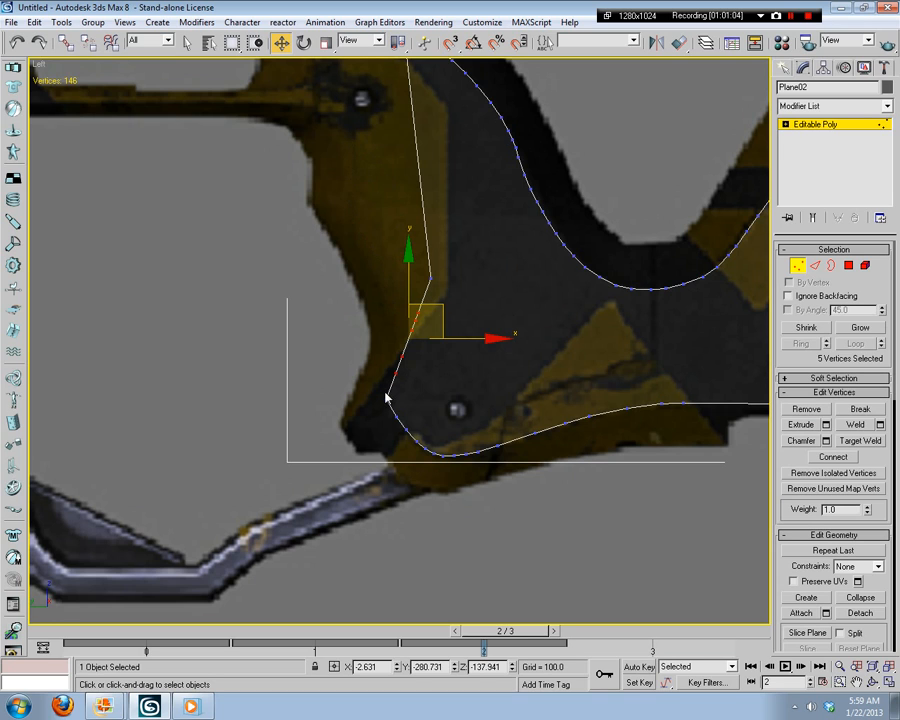
# Step: Move the corner vertex above the slanted edge forward and slightly down to soften the bend in the grip outline
pyautogui.scroll(3, 400, 345)
pyautogui.click(506, 382)
pyautogui.scroll(4, 518, 283)
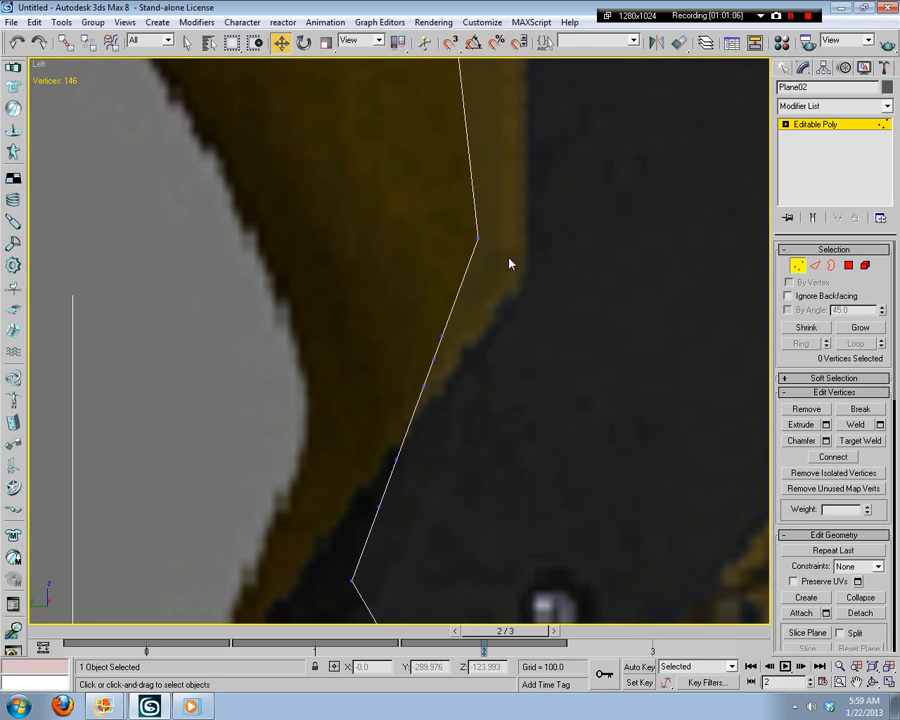
pyautogui.click(484, 236)
pyautogui.moveTo(497, 202); pyautogui.dragTo(448, 224)
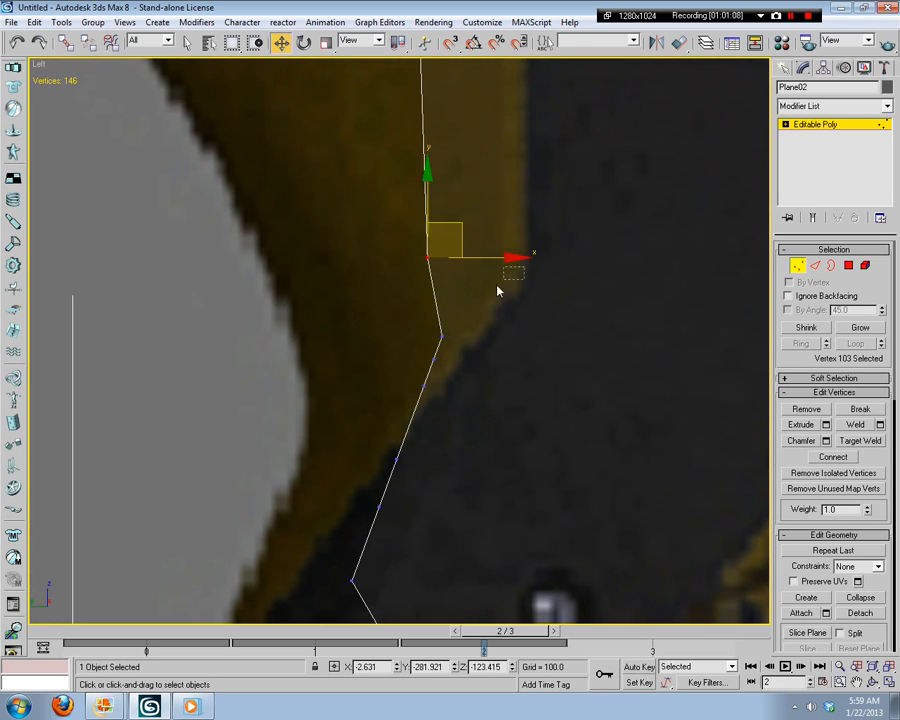
# Step: Reposition the upper three inserted vertices below the corner to round the transition into the slanted edge
pyautogui.click(434, 350)
pyautogui.moveTo(461, 300); pyautogui.dragTo(472, 263)
pyautogui.click(434, 360)
pyautogui.click(436, 299)
pyautogui.click(488, 278)
pyautogui.click(434, 359)
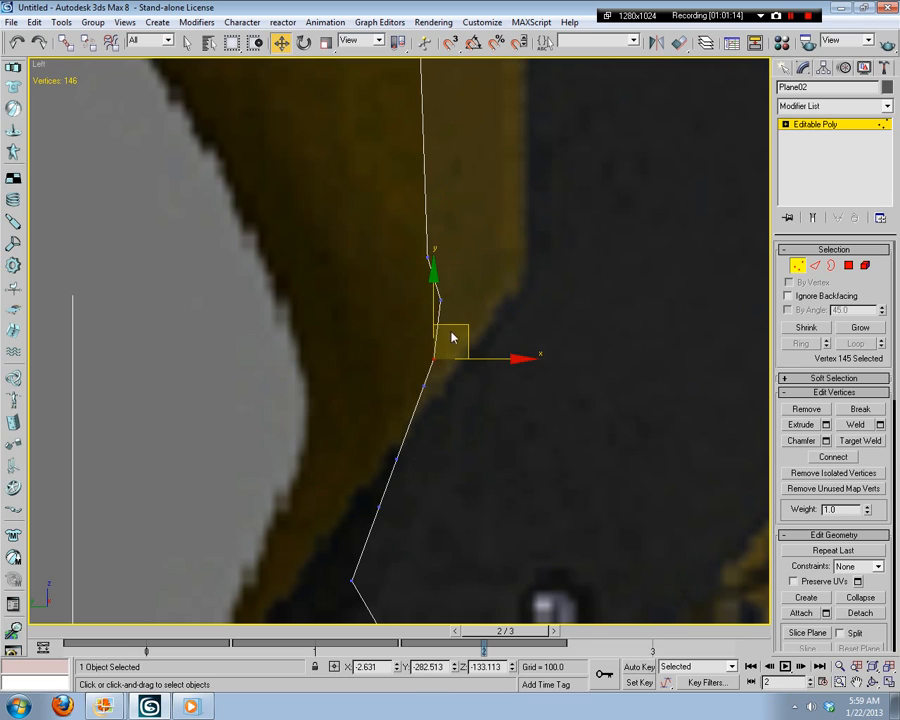
pyautogui.moveTo(451, 328); pyautogui.dragTo(446, 354)
pyautogui.click(445, 376)
pyautogui.click(425, 386)
pyautogui.click(508, 438)
# Step: Insert five vertices on the near-vertical front edge above the rounded lower bend of the grip outline
pyautogui.moveTo(508, 438); pyautogui.dragTo(489, 515, button='middle')
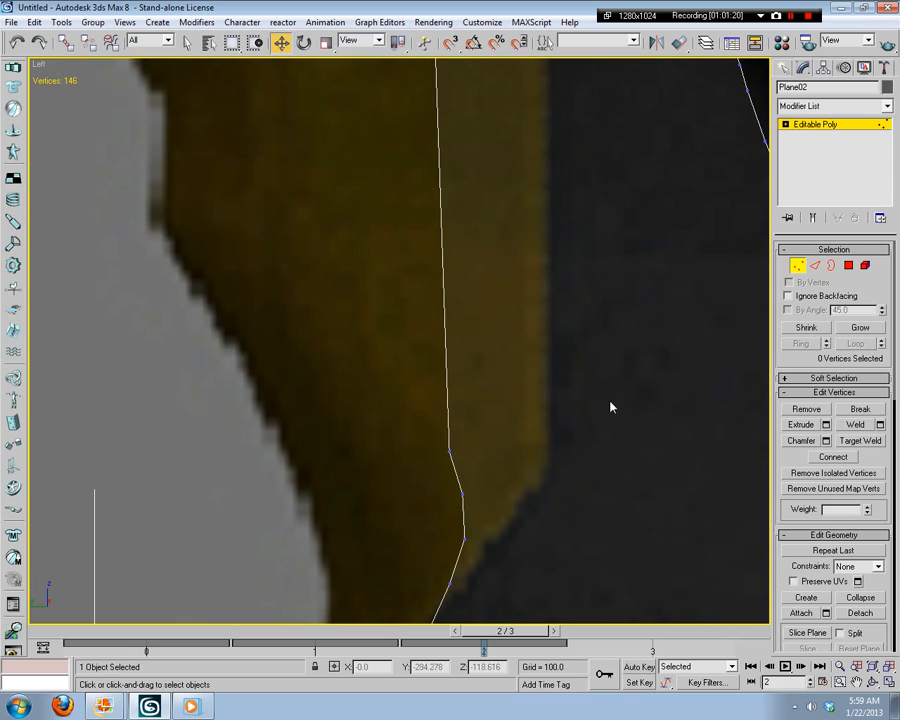
pyautogui.click(815, 265)
pyautogui.click(833, 411)
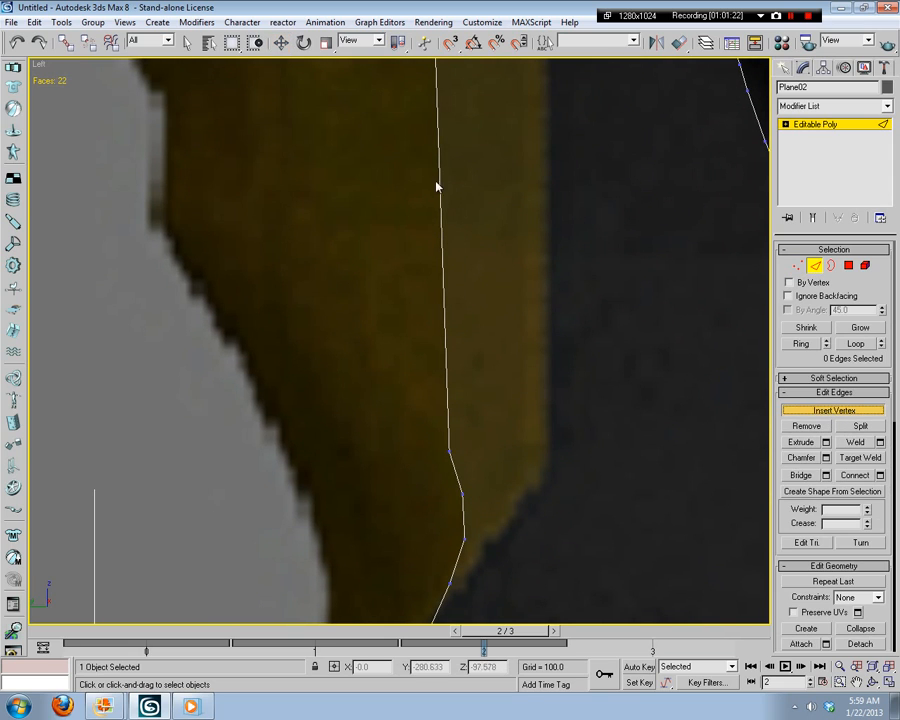
pyautogui.click(790, 266)
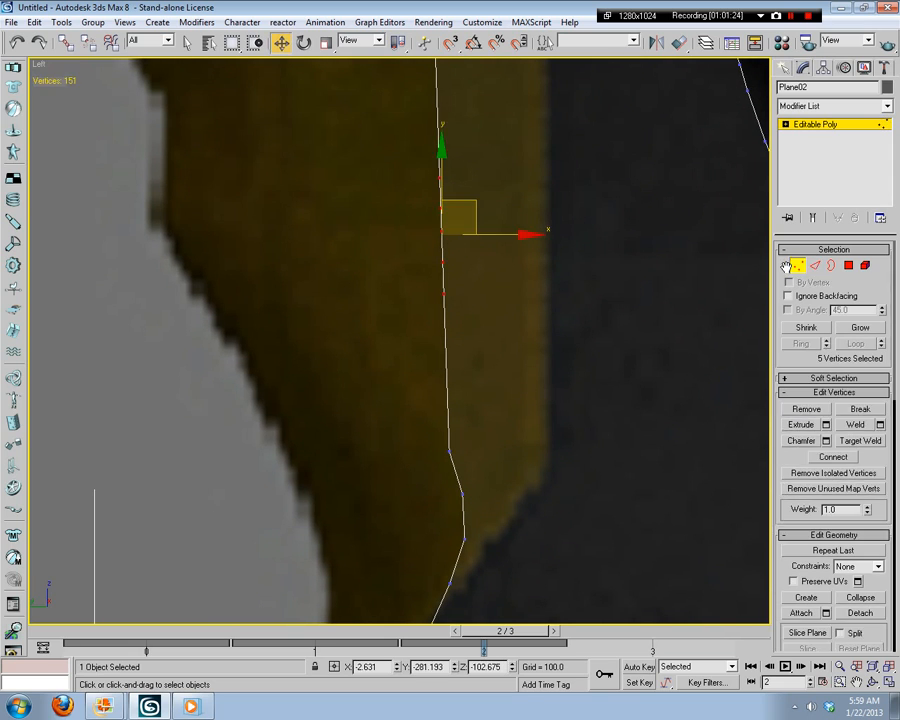
pyautogui.click(579, 310)
# Step: Move the lower three inserted vertices forward and down into a slanted line following the grip's front contour
pyautogui.click(444, 293)
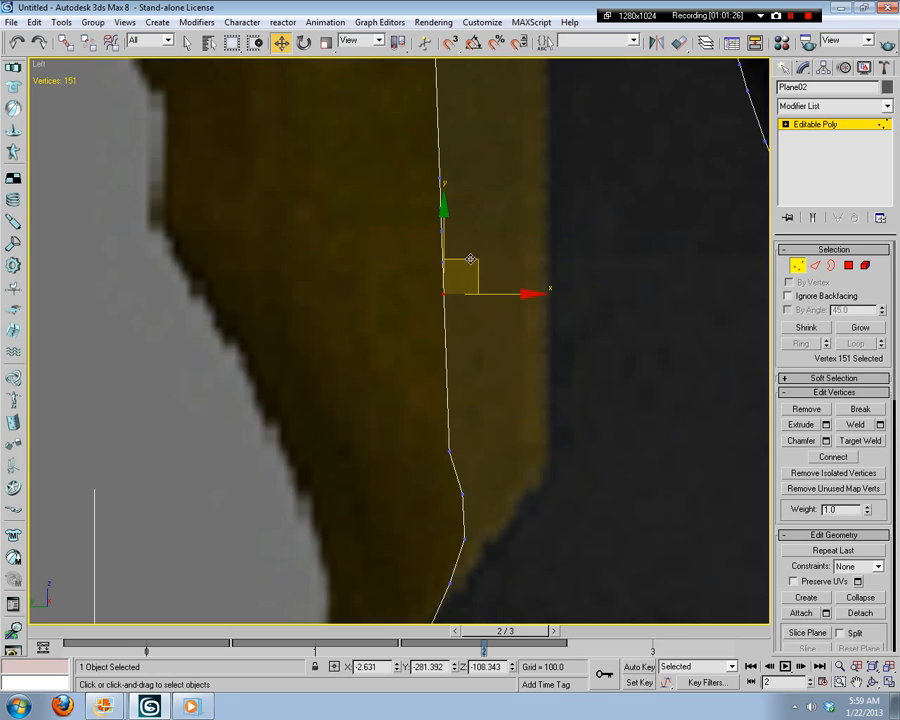
pyautogui.moveTo(470, 257); pyautogui.dragTo(369, 329)
pyautogui.moveTo(455, 221); pyautogui.dragTo(419, 255)
pyautogui.moveTo(455, 198); pyautogui.dragTo(328, 229)
pyautogui.click(353, 179)
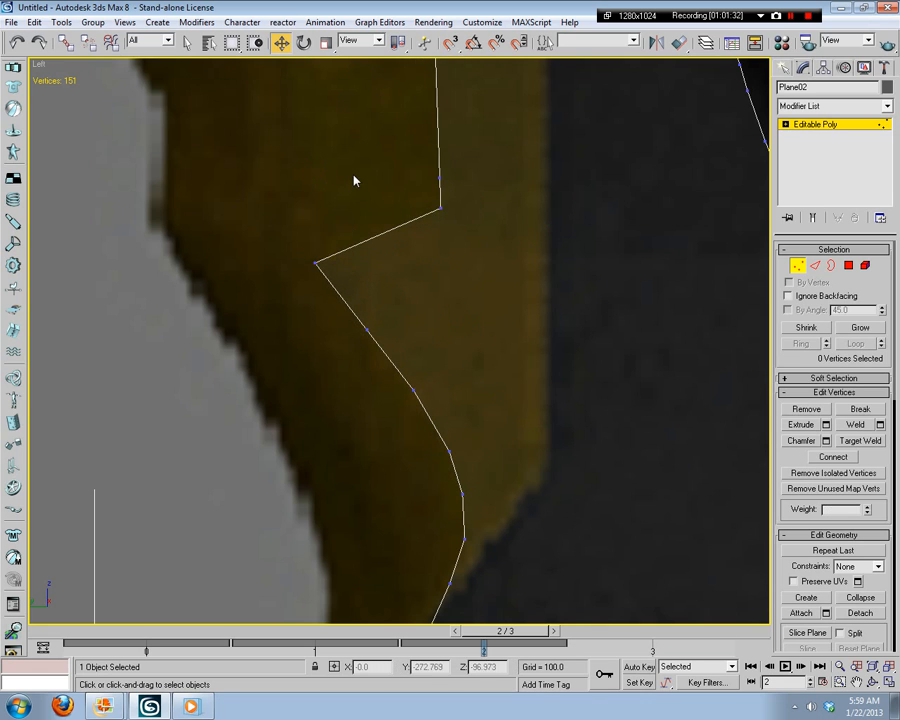
# Step: Move the remaining two inserted vertices forward to extend the slanted line up to the grip's front bend
pyautogui.moveTo(467, 162); pyautogui.dragTo(499, 322, button='middle')
pyautogui.scroll(-3, 500, 323)
pyautogui.click(440, 356)
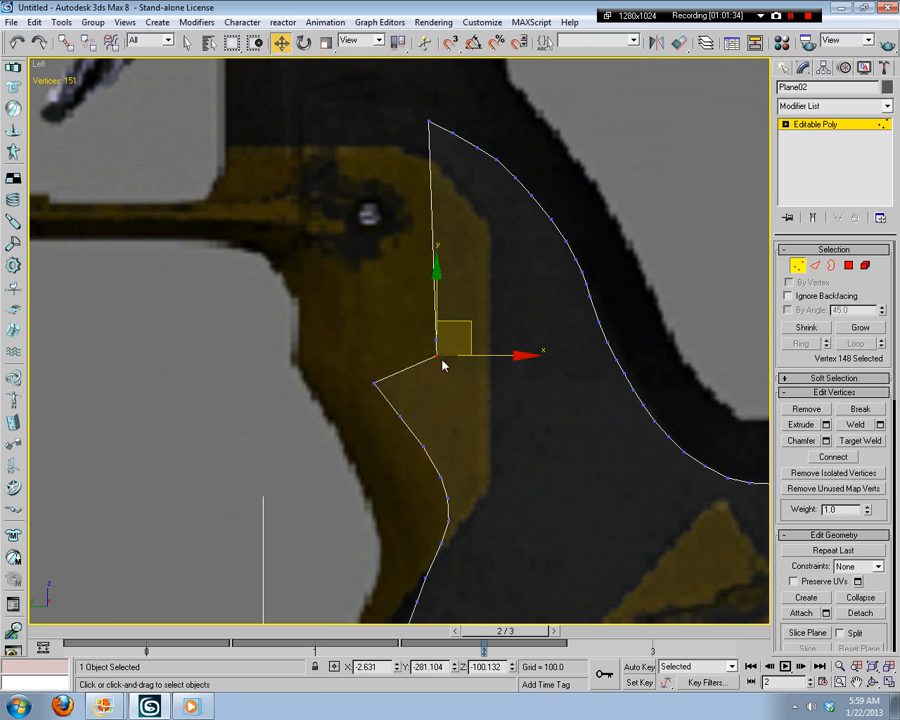
pyautogui.moveTo(463, 320); pyautogui.dragTo(370, 324)
pyautogui.click(466, 326)
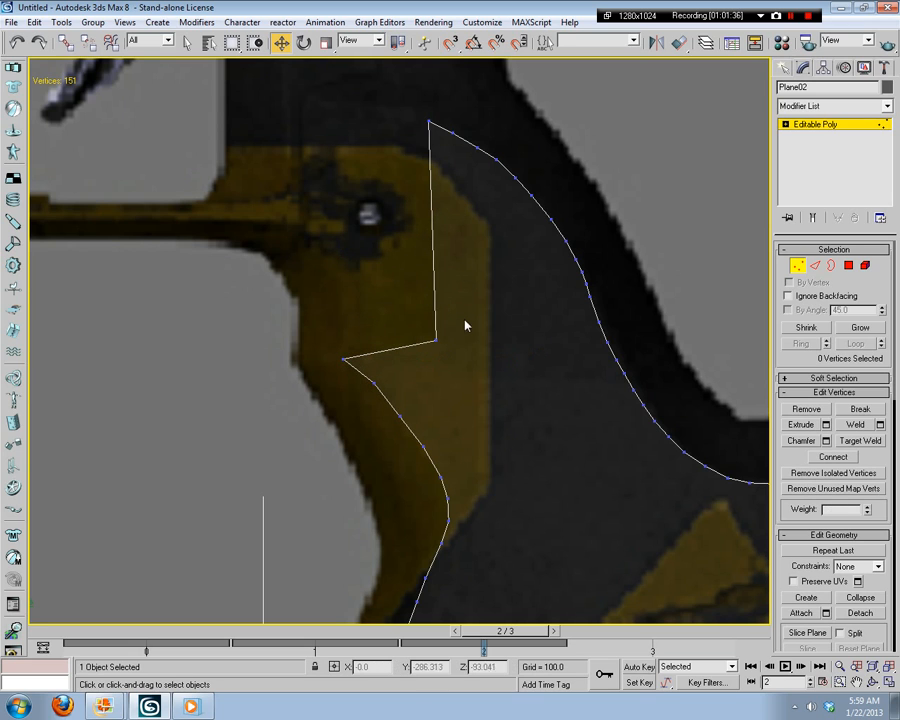
pyautogui.click(438, 338)
pyautogui.moveTo(438, 338); pyautogui.dragTo(351, 322)
pyautogui.click(392, 312)
# Step: Insert two vertices on the long edge just above the front bend of the grip outline
pyautogui.moveTo(413, 313); pyautogui.dragTo(526, 364, button='middle')
pyautogui.scroll(3, 526, 364)
pyautogui.moveTo(602, 385); pyautogui.dragTo(451, 269, button='middle')
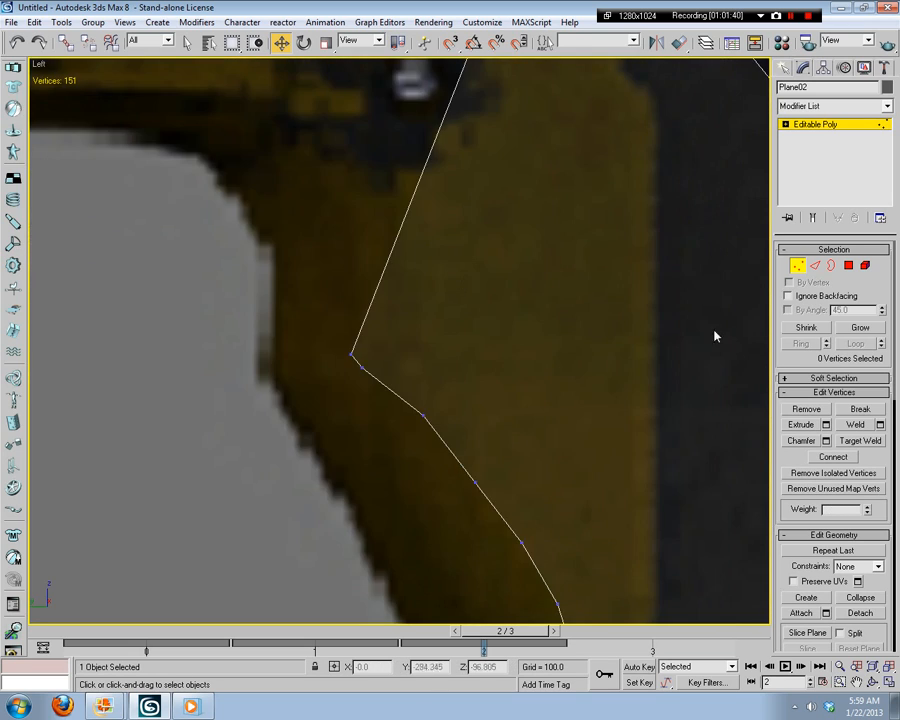
pyautogui.click(812, 265)
pyautogui.click(833, 410)
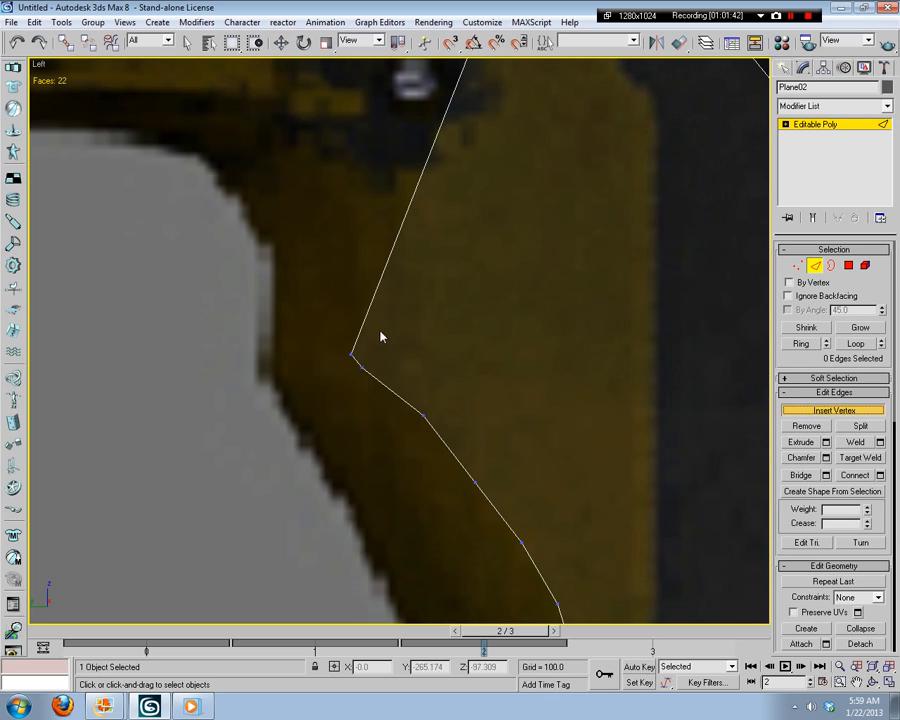
pyautogui.click(796, 266)
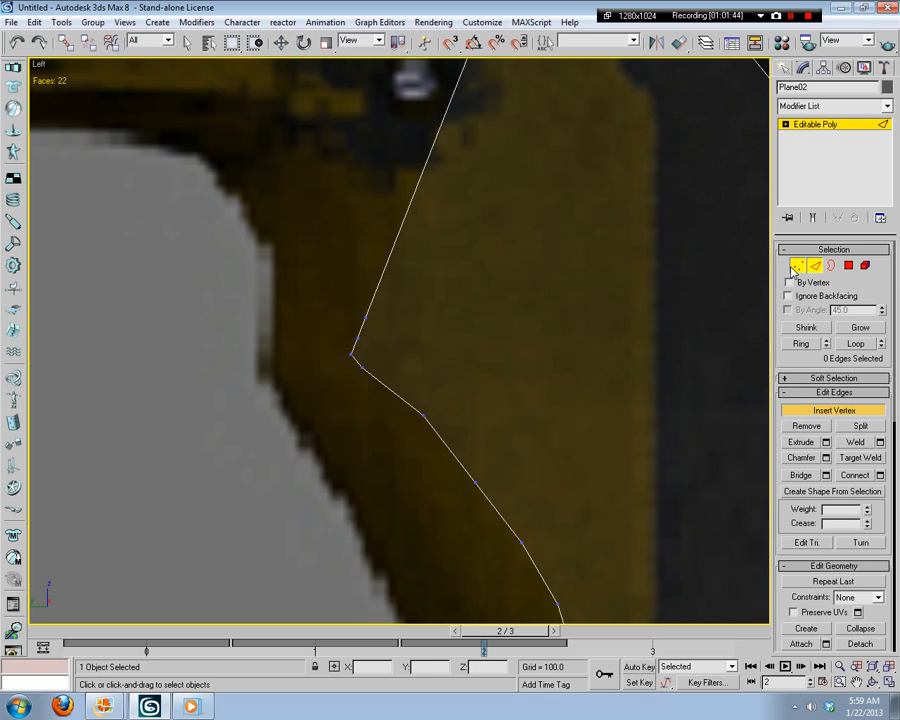
pyautogui.click(498, 348)
# Step: Shift the two inserted vertices slightly forward so the outline turns upward smoothly at the front bend
pyautogui.moveTo(345, 343); pyautogui.dragTo(367, 324)
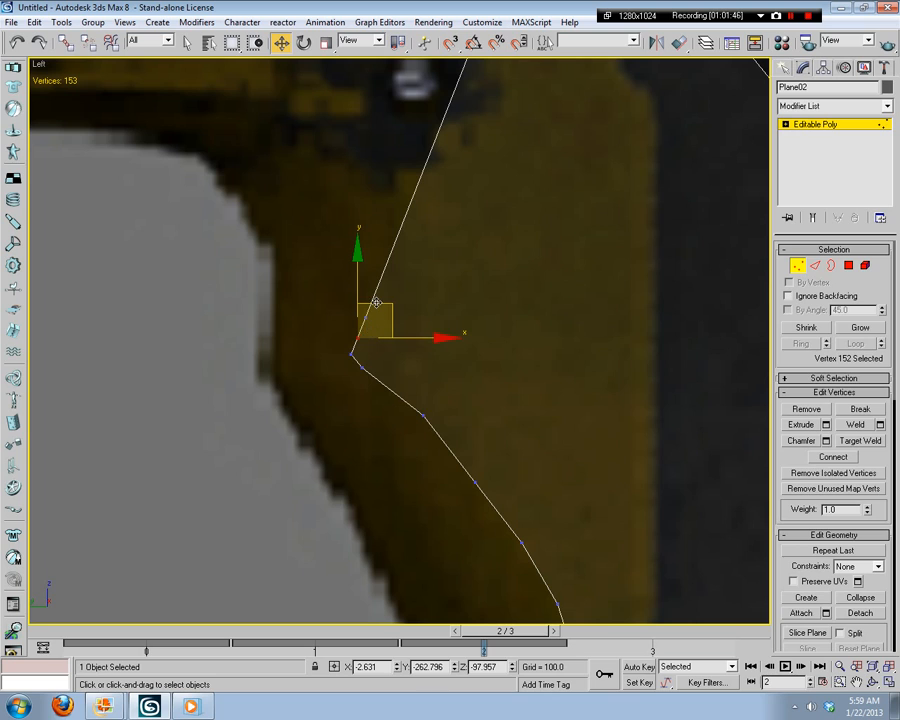
pyautogui.click(367, 333)
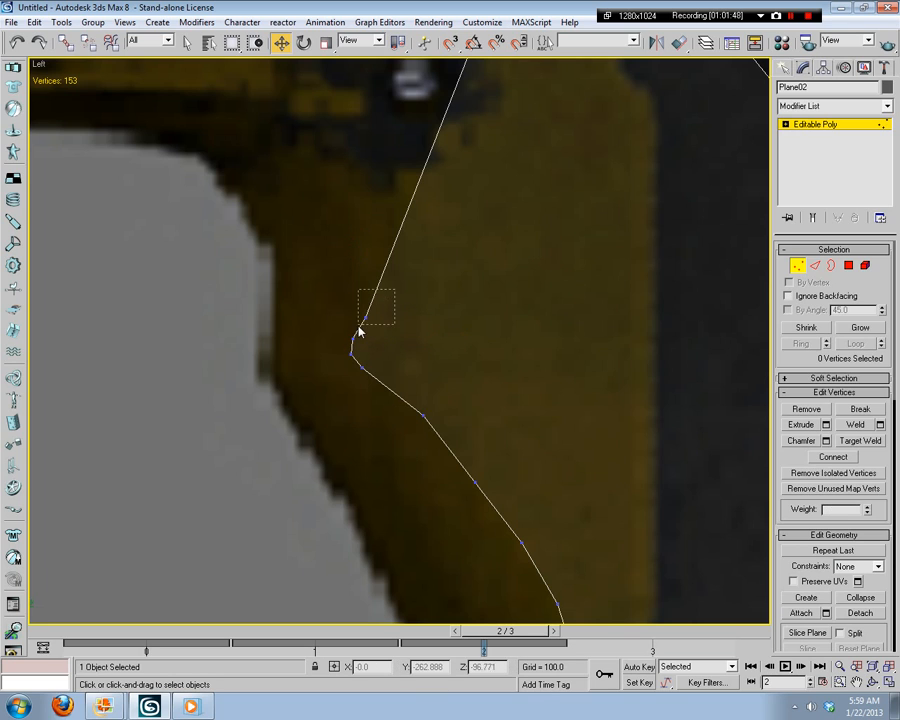
pyautogui.moveTo(358, 326); pyautogui.dragTo(357, 327)
pyautogui.moveTo(386, 283); pyautogui.dragTo(379, 286)
pyautogui.click(420, 270)
pyautogui.moveTo(447, 281); pyautogui.dragTo(452, 290, button='middle')
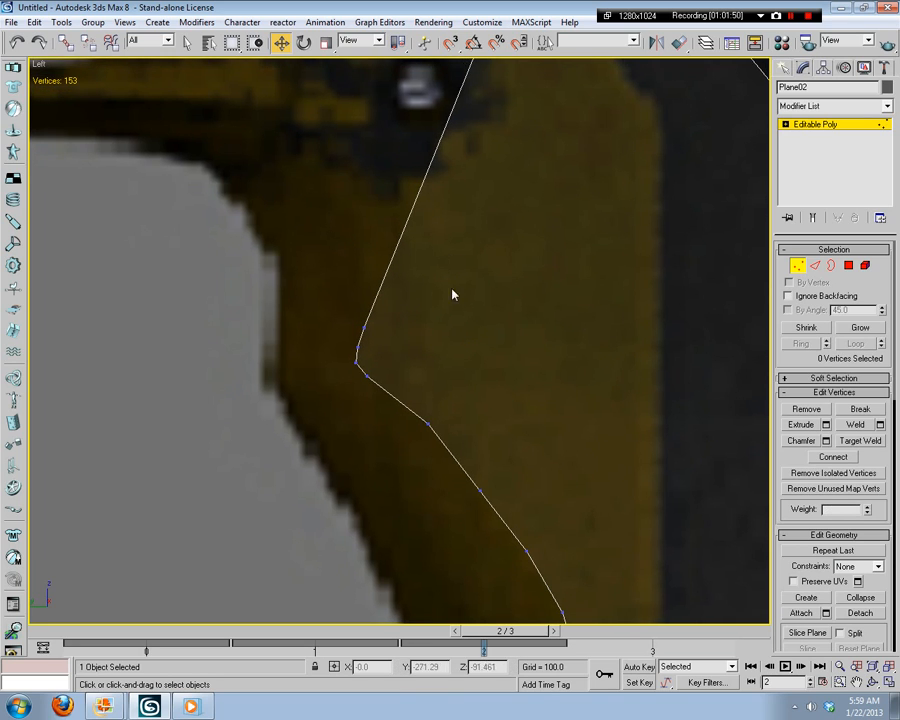
pyautogui.scroll(2, 408, 355)
pyautogui.click(342, 351)
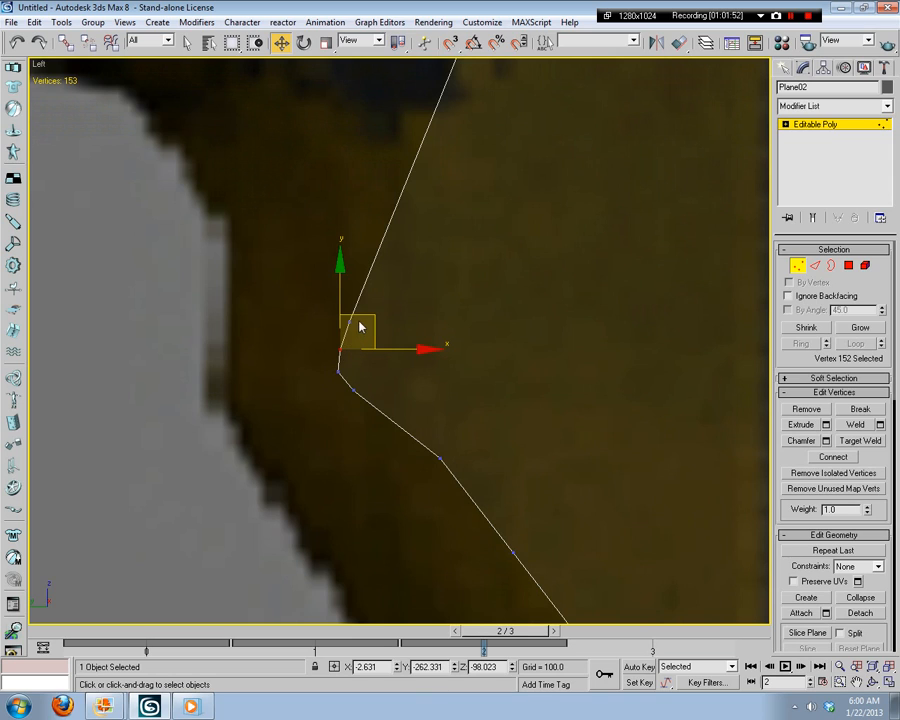
pyautogui.click(350, 322)
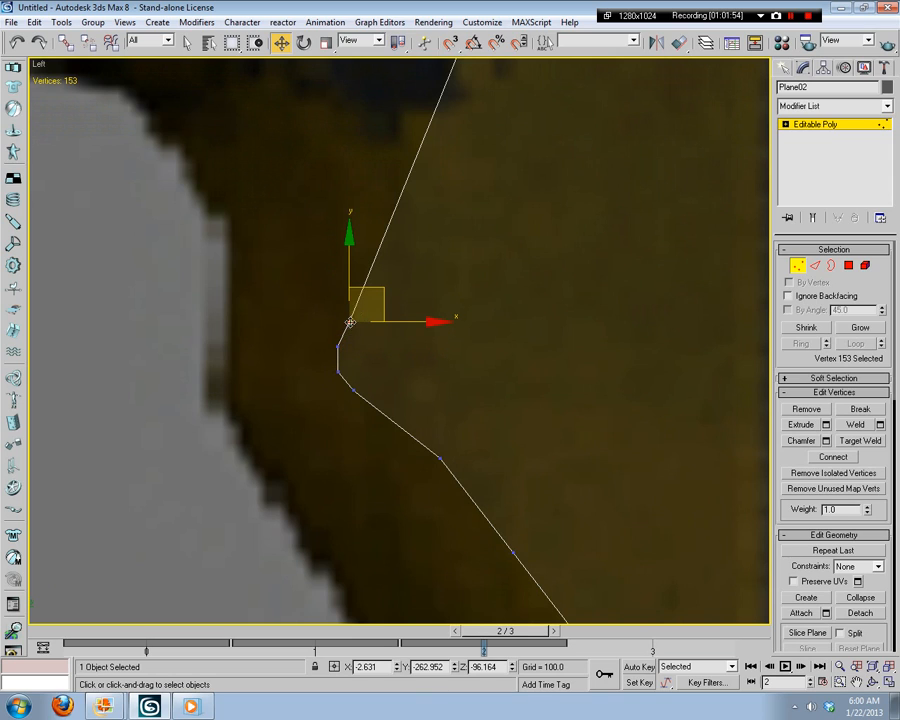
pyautogui.moveTo(370, 287); pyautogui.dragTo(364, 288)
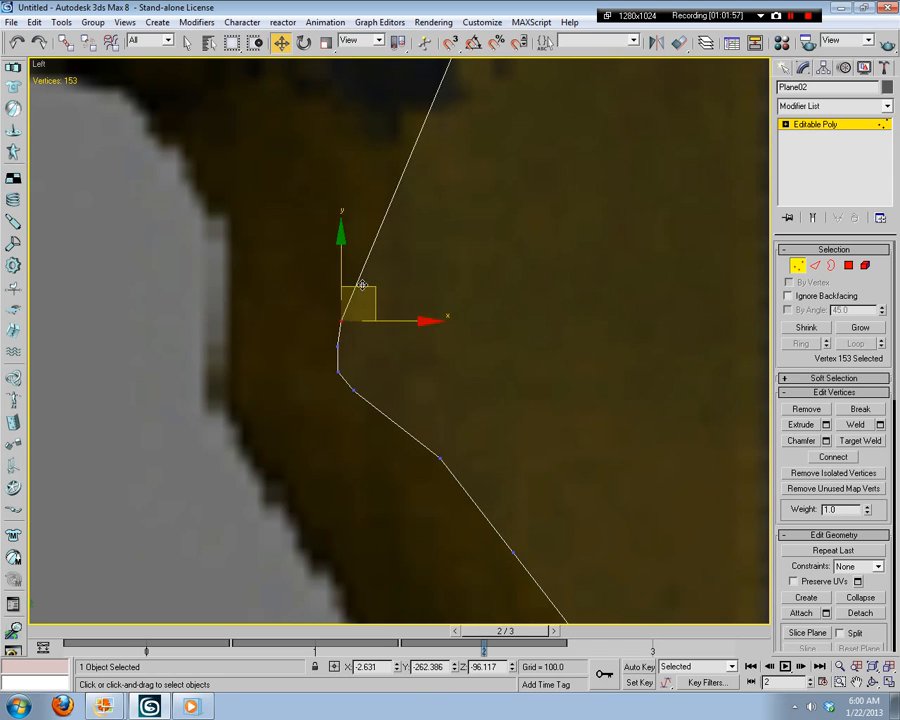
pyautogui.click(442, 308)
# Step: Move the two vertices below the front bend slightly backward to round the transition into the slanted edge
pyautogui.click(354, 393)
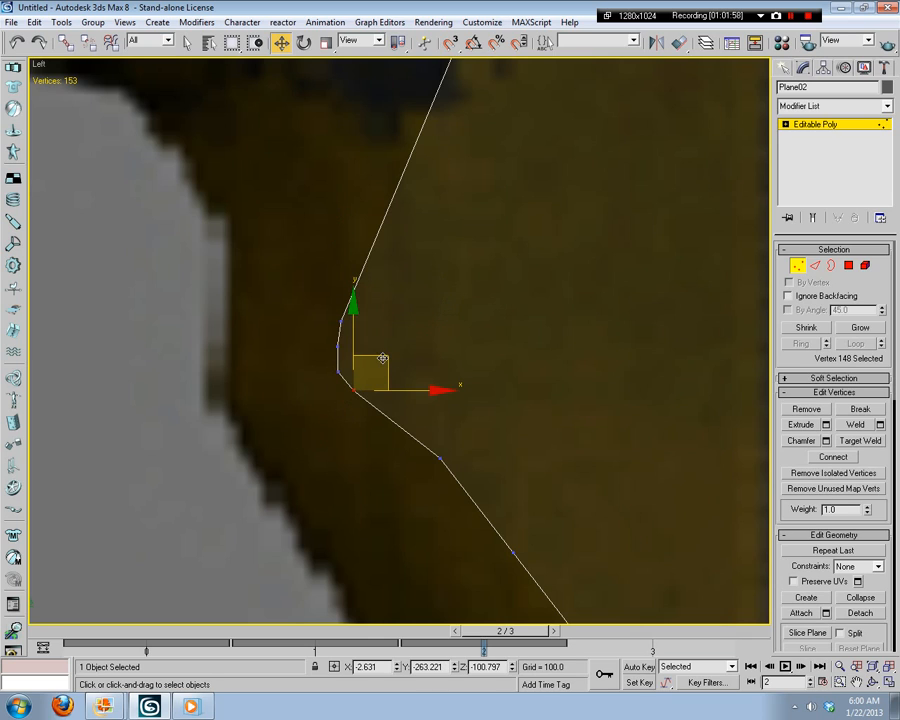
pyautogui.moveTo(383, 358); pyautogui.dragTo(369, 336)
pyautogui.click(385, 346)
pyautogui.click(338, 372)
pyautogui.click(409, 316)
# Step: Insert two vertices midway along the long edge between the front bend and the outline's upper corner
pyautogui.moveTo(480, 276); pyautogui.dragTo(482, 355, button='middle')
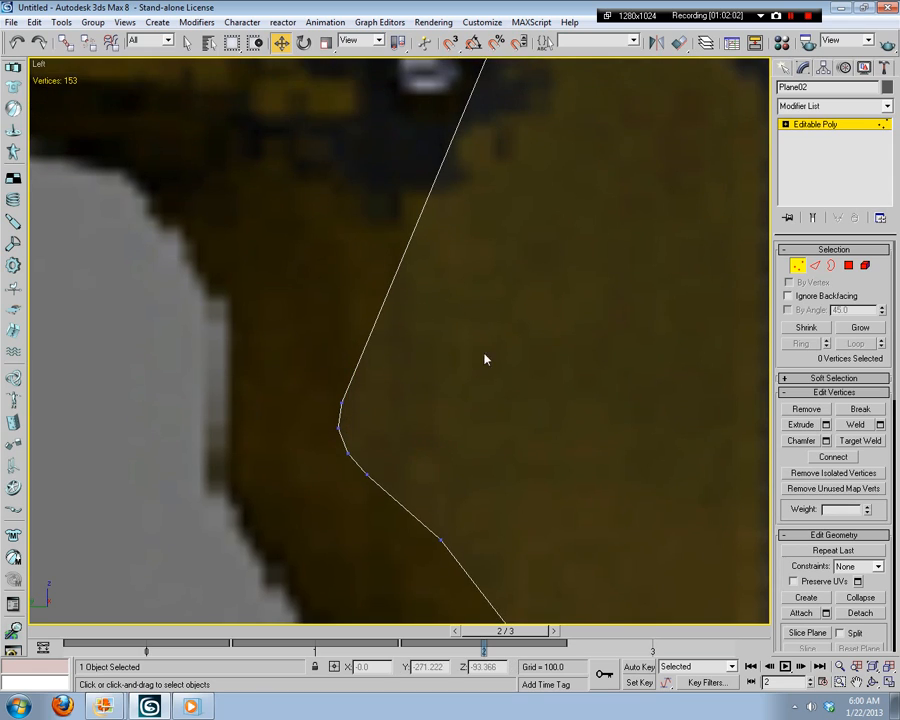
pyautogui.moveTo(554, 268); pyautogui.dragTo(557, 341, button='middle')
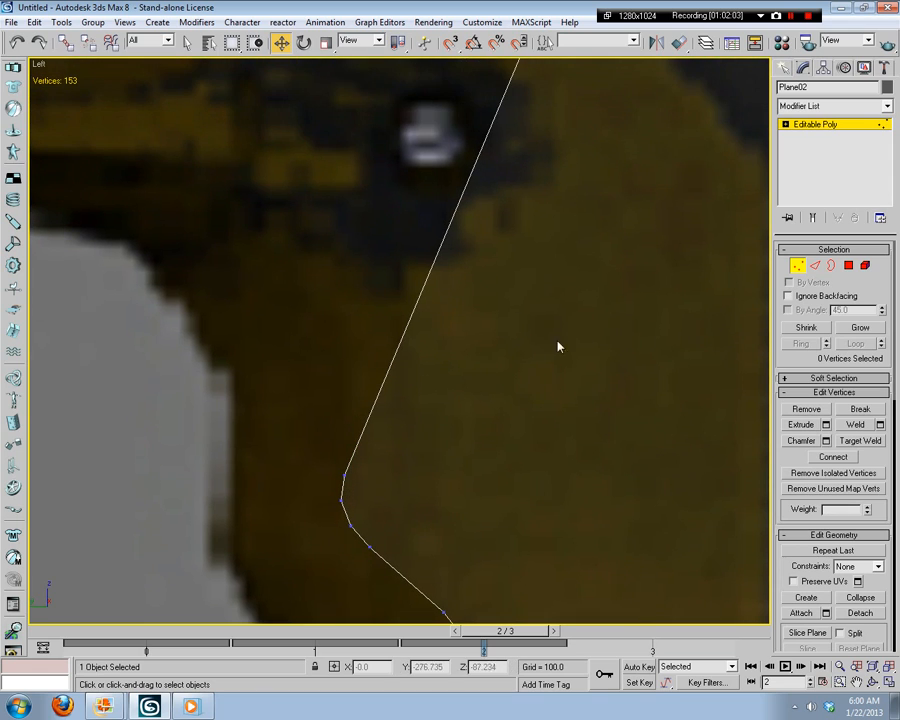
pyautogui.click(815, 265)
pyautogui.click(833, 410)
pyautogui.click(428, 275)
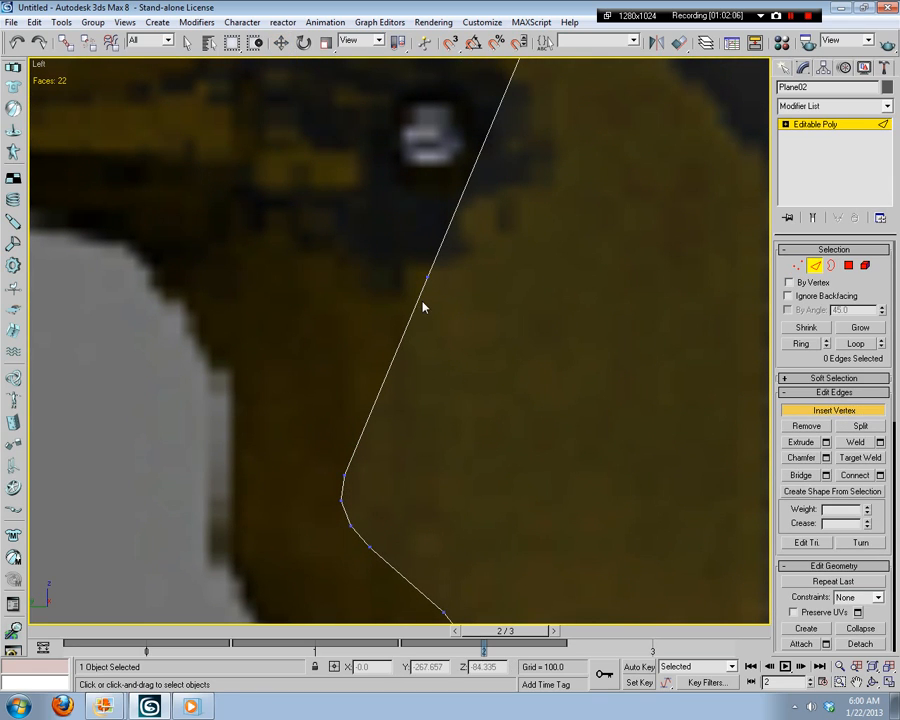
pyautogui.click(415, 312)
pyautogui.click(797, 265)
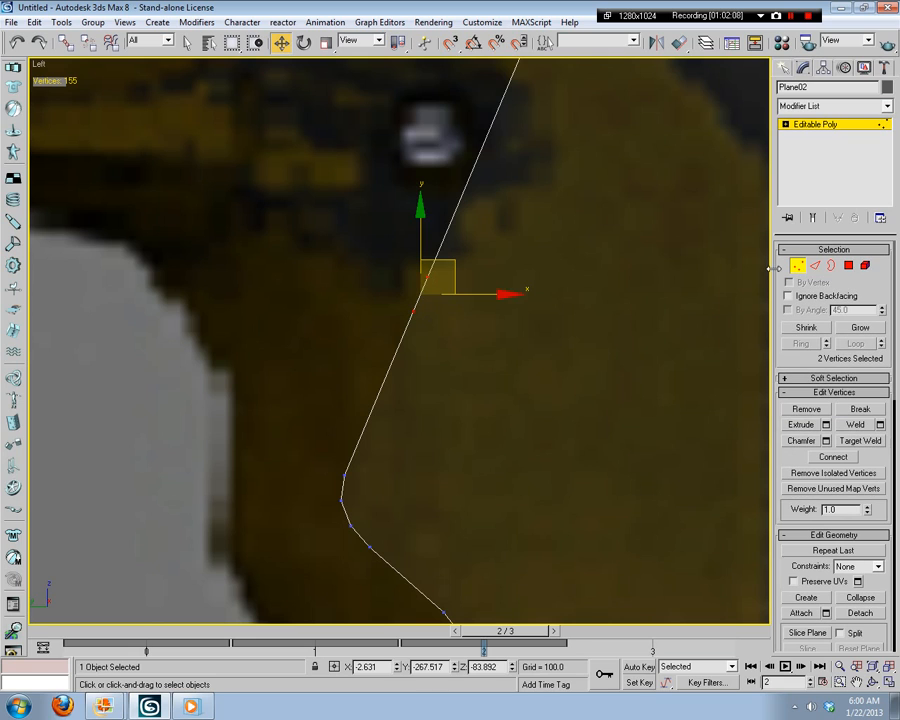
pyautogui.click(478, 301)
# Step: Move both inserted vertices forward and down, close together above the front bend, to form a vertical front edge
pyautogui.click(414, 311)
pyautogui.moveTo(430, 291); pyautogui.dragTo(363, 296)
pyautogui.click(352, 472)
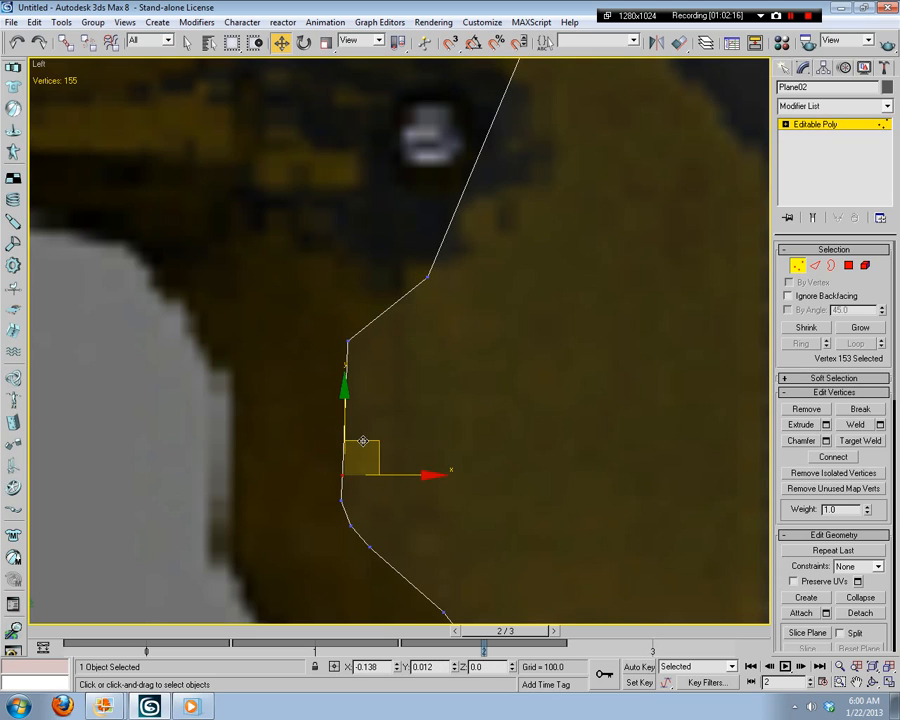
pyautogui.click(357, 343)
pyautogui.click(352, 340)
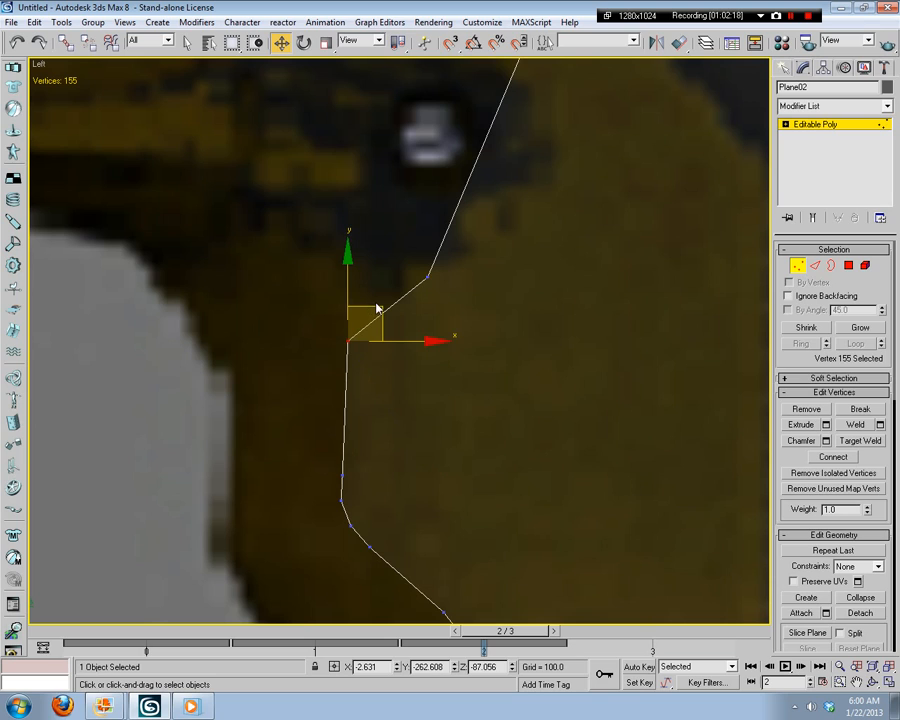
pyautogui.moveTo(377, 309)
pyautogui.mouseDown()
pyautogui.moveTo(360, 345)
pyautogui.moveTo(352, 330)
pyautogui.moveTo(364, 312)
pyautogui.moveTo(362, 320)
pyautogui.mouseUp()
pyautogui.click(428, 277)
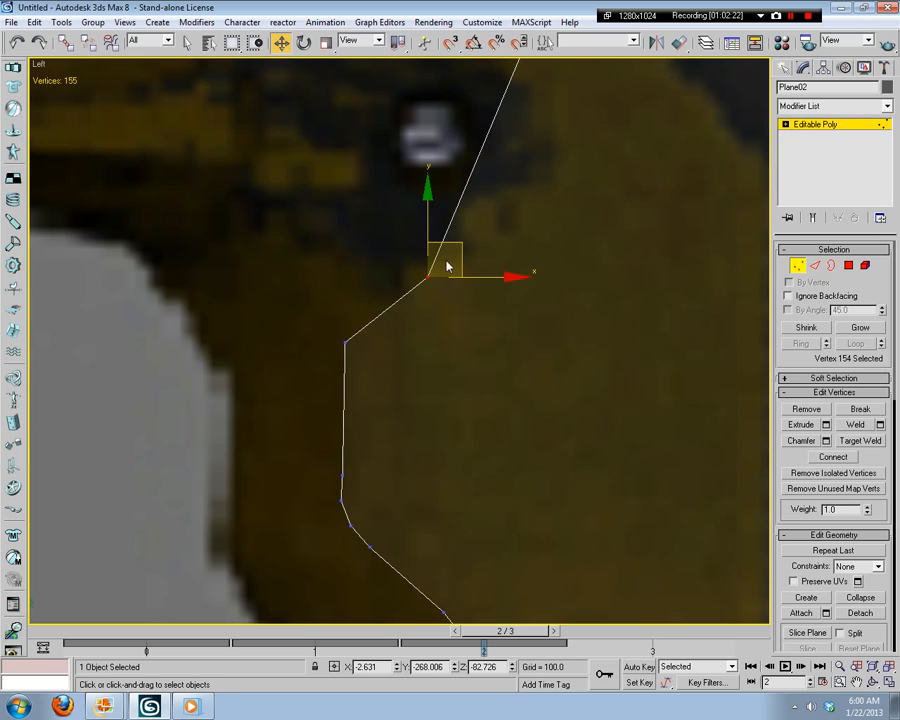
pyautogui.moveTo(447, 266); pyautogui.dragTo(376, 286)
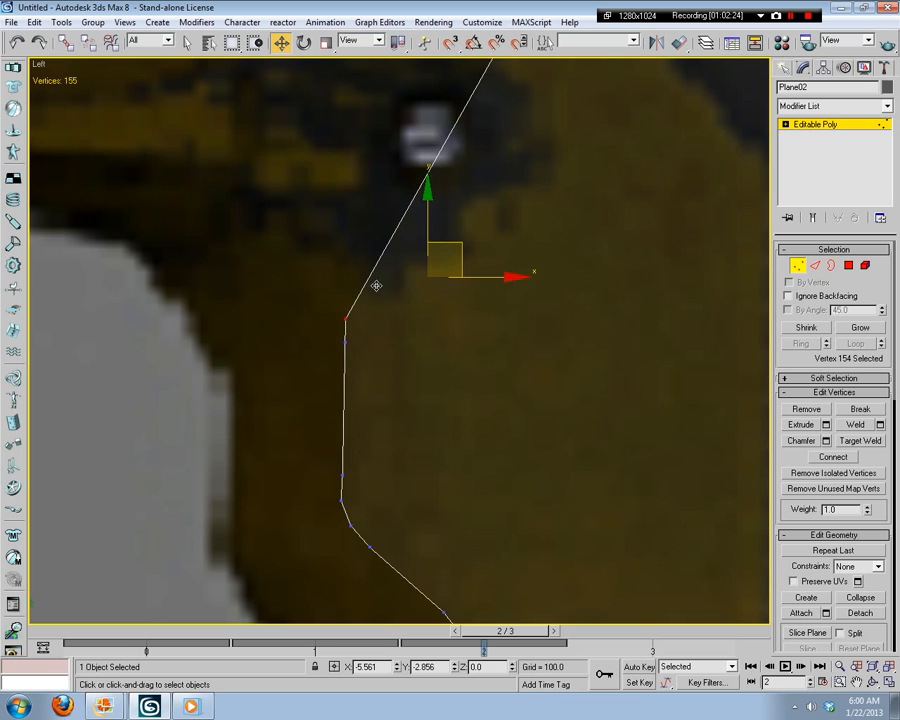
pyautogui.click(414, 251)
# Step: Insert three vertices on the slanted edge between the vertical front edge and the outline's upper corner
pyautogui.scroll(-5, 451, 421)
pyautogui.moveTo(518, 450); pyautogui.dragTo(572, 509, button='middle')
pyautogui.scroll(-4, 576, 505)
pyautogui.scroll(4, 580, 502)
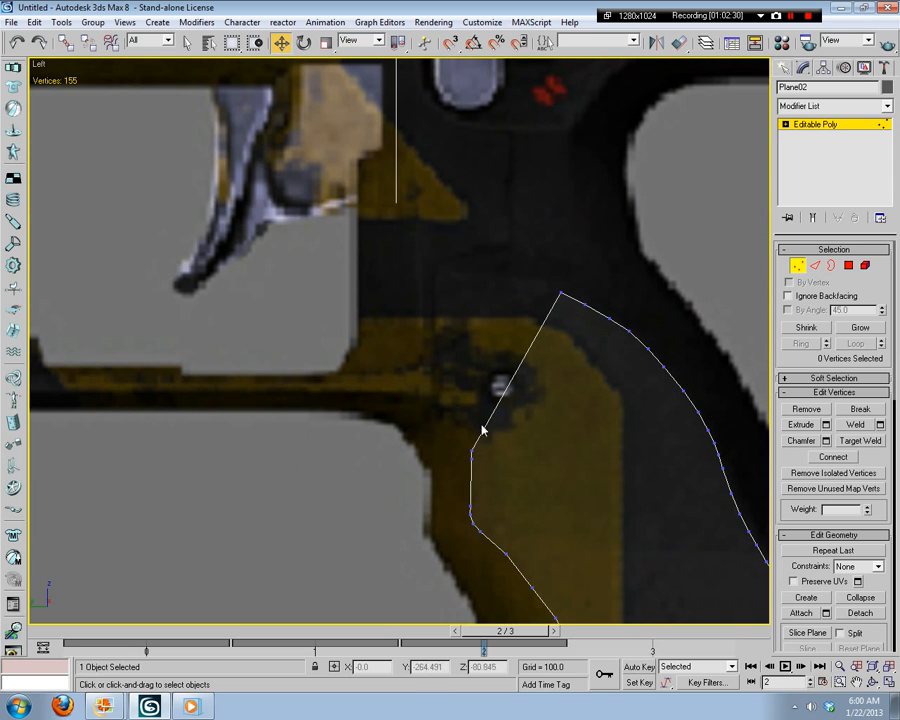
pyautogui.moveTo(325, 375); pyautogui.dragTo(523, 426, button='middle')
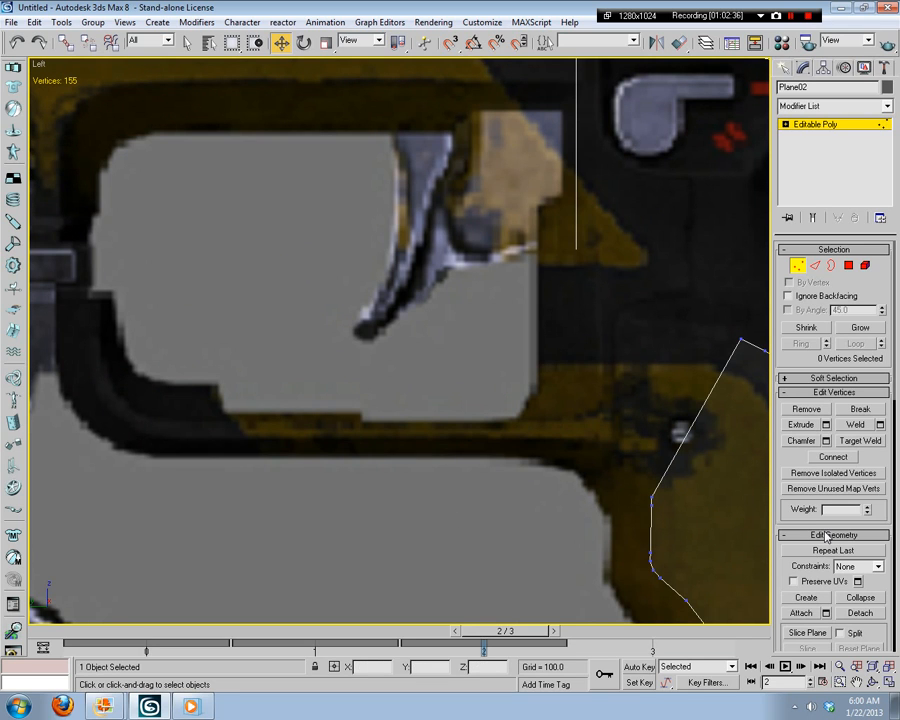
pyautogui.moveTo(702, 553); pyautogui.dragTo(222, 400, button='middle')
pyautogui.scroll(3, 609, 485)
pyautogui.press('2')
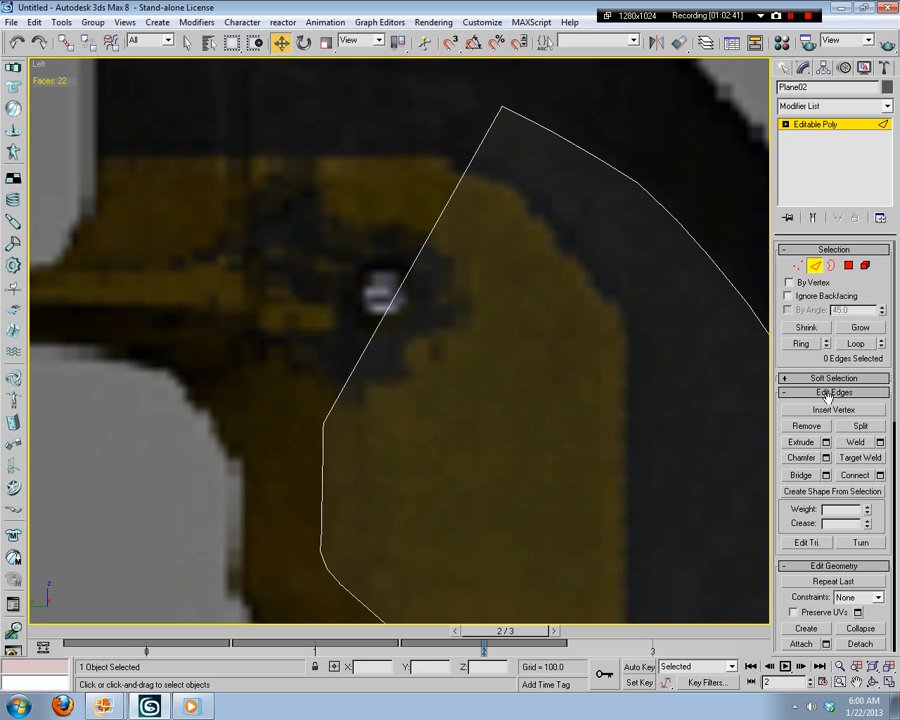
pyautogui.click(832, 411)
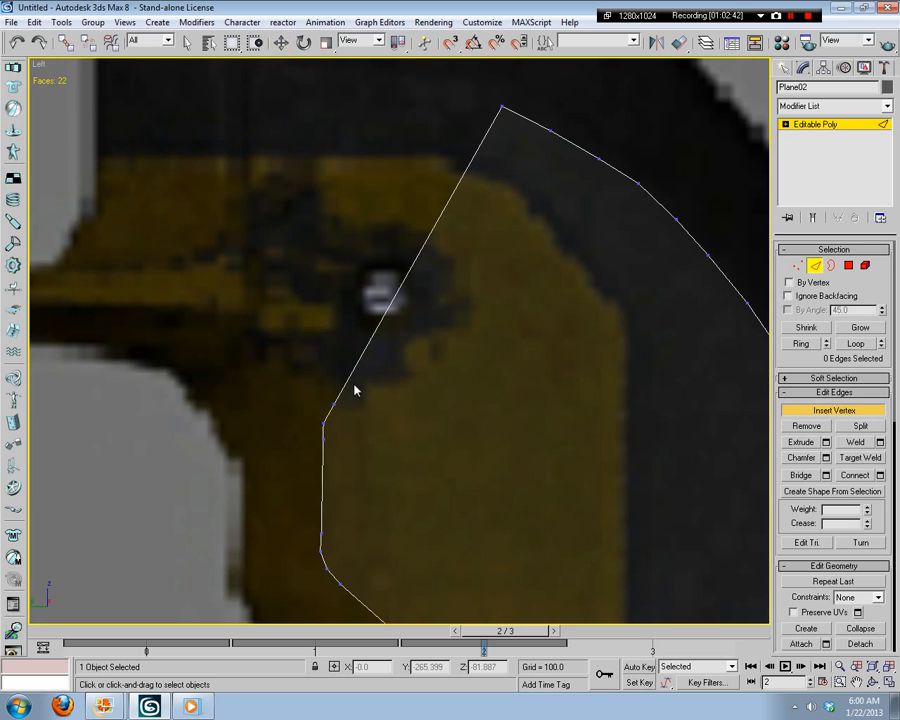
pyautogui.click(369, 345)
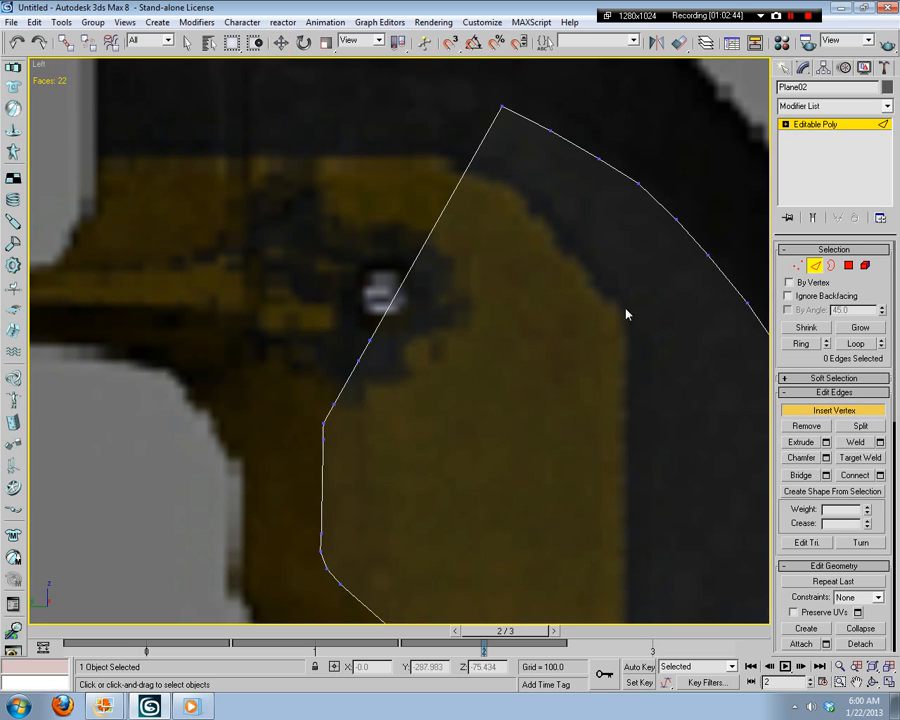
pyautogui.click(798, 266)
pyautogui.click(382, 394)
# Step: Move the three inserted vertices forward and down to curve the outline from the vertical edge toward the trigger guard
pyautogui.scroll(2, 418, 419)
pyautogui.moveTo(311, 431); pyautogui.dragTo(300, 404)
pyautogui.click(352, 369)
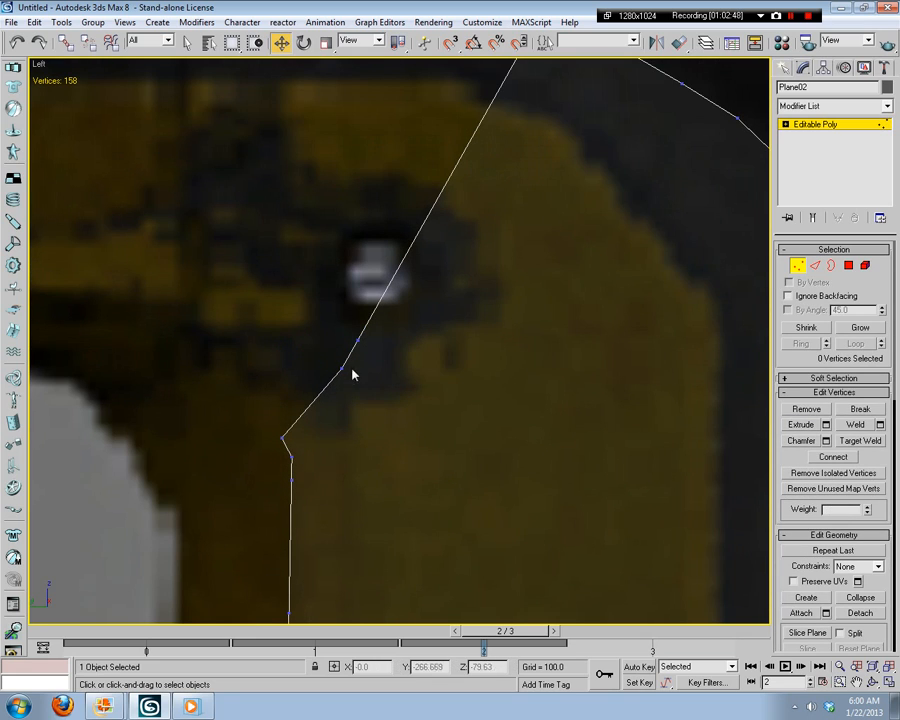
pyautogui.moveTo(356, 358); pyautogui.dragTo(287, 398)
pyautogui.click(341, 362)
pyautogui.click(358, 340)
pyautogui.moveTo(385, 307); pyautogui.dragTo(240, 356)
pyautogui.click(262, 330)
# Step: Shift the foremost vertex of the new curve slightly backward and check it against the trigger guard reference
pyautogui.moveTo(284, 379); pyautogui.dragTo(550, 491, button='middle')
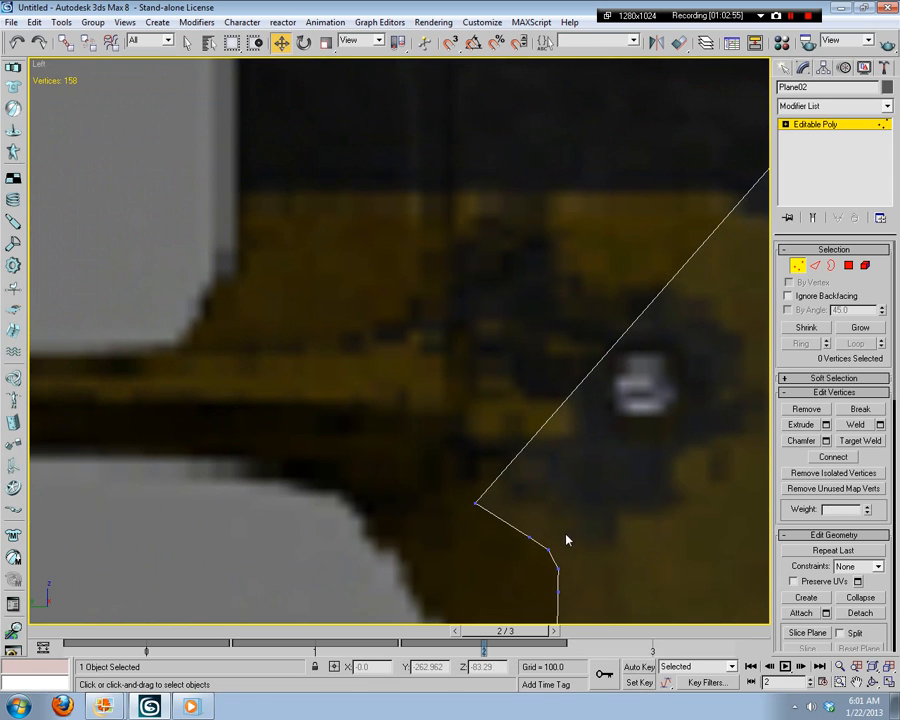
pyautogui.moveTo(565, 540); pyautogui.dragTo(633, 502, button='middle')
pyautogui.scroll(-3, 633, 502)
pyautogui.scroll(3, 505, 408)
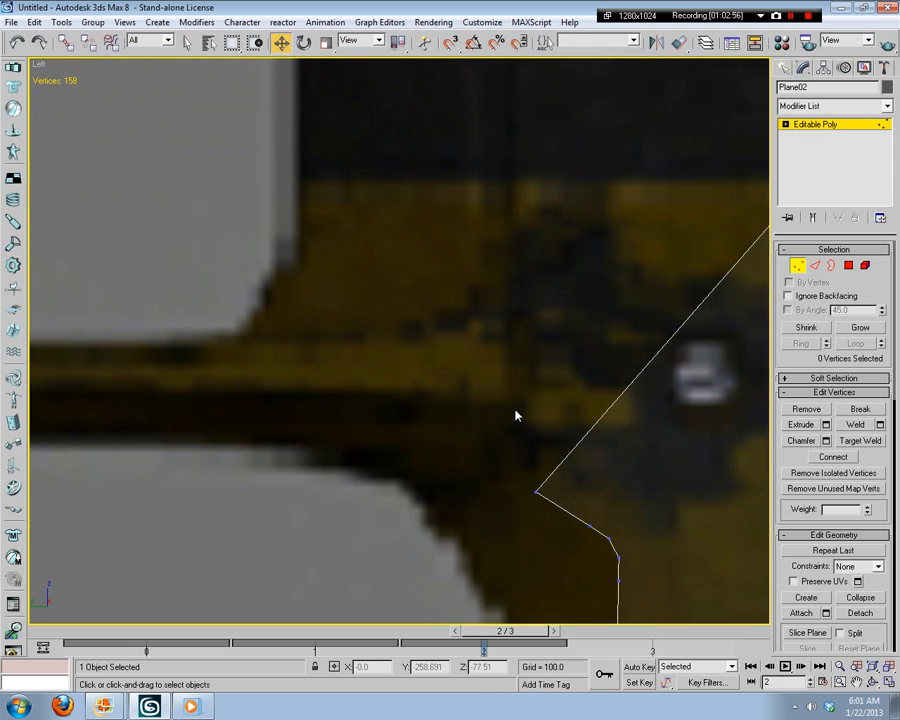
pyautogui.moveTo(514, 412); pyautogui.dragTo(502, 406, button='middle')
pyautogui.moveTo(505, 488); pyautogui.dragTo(524, 482)
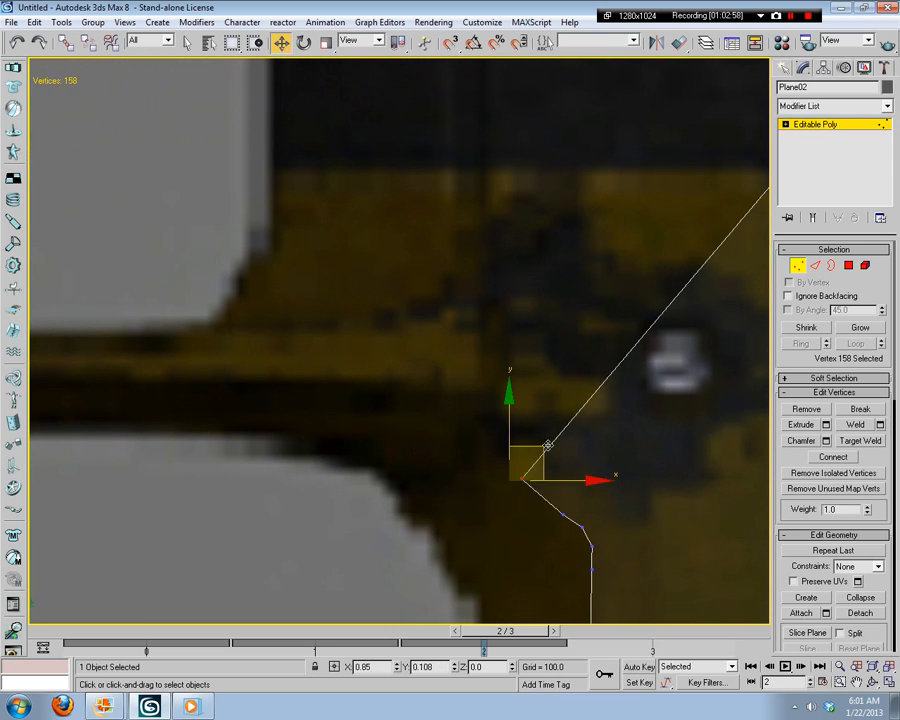
pyautogui.click(633, 446)
pyautogui.scroll(-6, 589, 528)
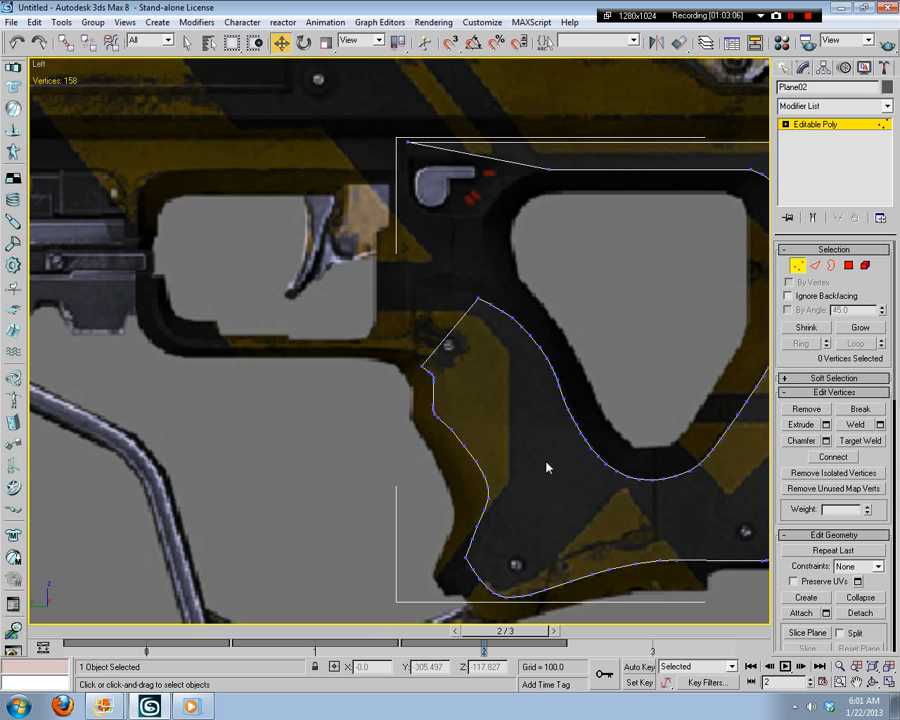
pyautogui.scroll(5, 546, 462)
pyautogui.scroll(4, 551, 395)
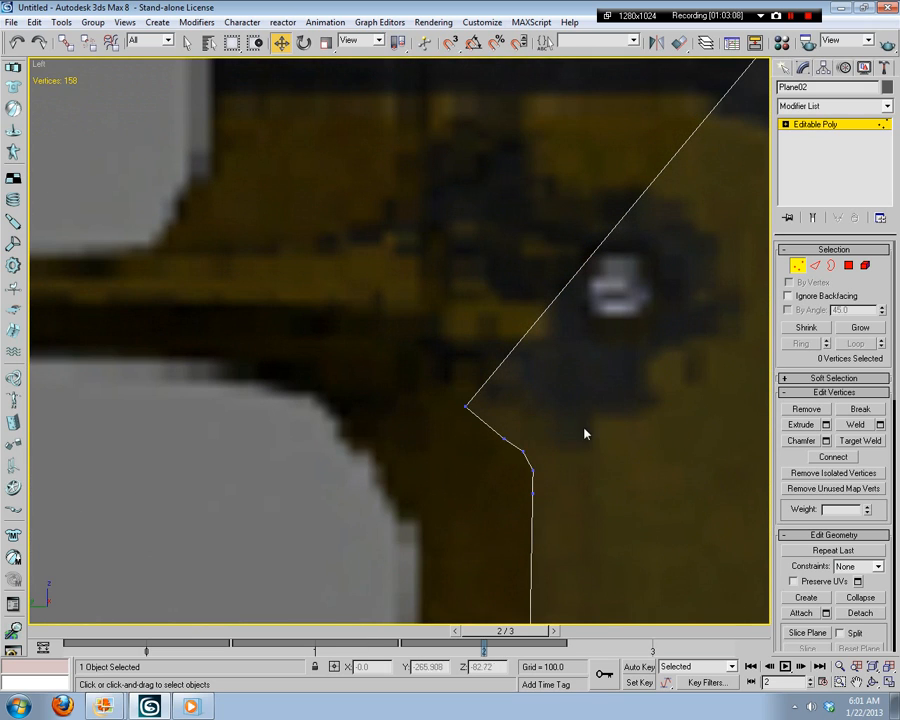
# Step: Nudge the second vertex of the small curve above the vertical front edge slightly upward to smooth the curve
pyautogui.scroll(1, 552, 423)
pyautogui.moveTo(628, 455); pyautogui.dragTo(575, 406, button='middle')
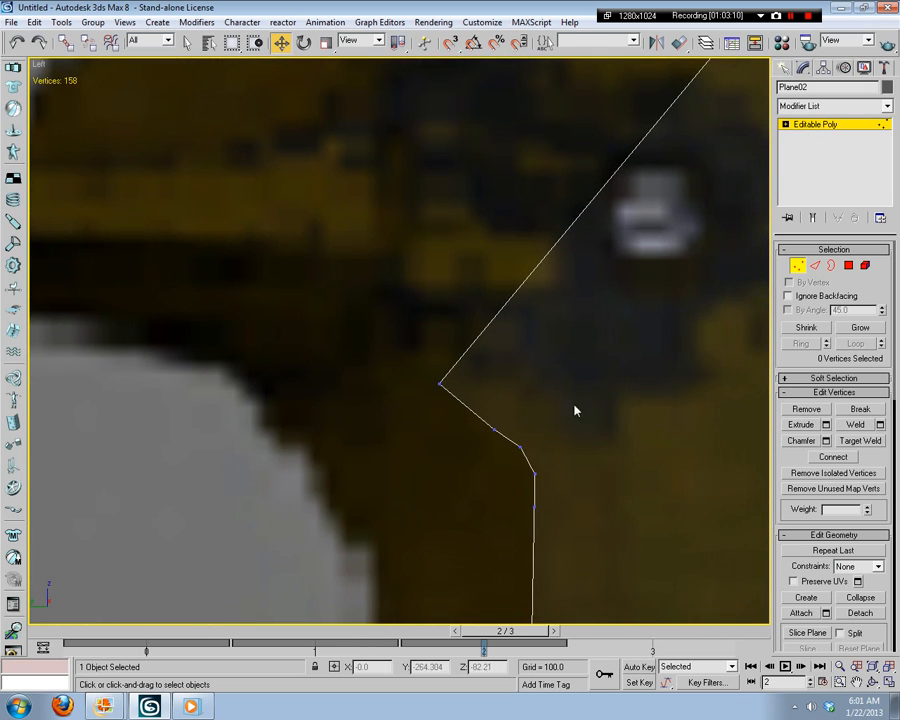
pyautogui.moveTo(478, 443); pyautogui.dragTo(513, 379)
pyautogui.click(513, 390)
pyautogui.click(596, 408)
pyautogui.scroll(-4, 590, 410)
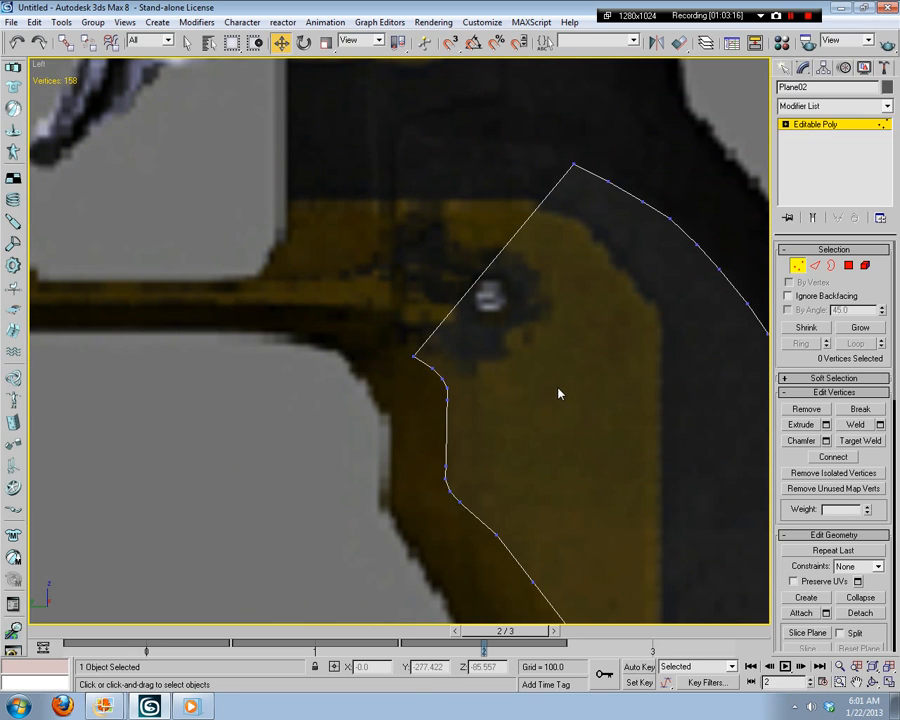
pyautogui.scroll(4, 528, 346)
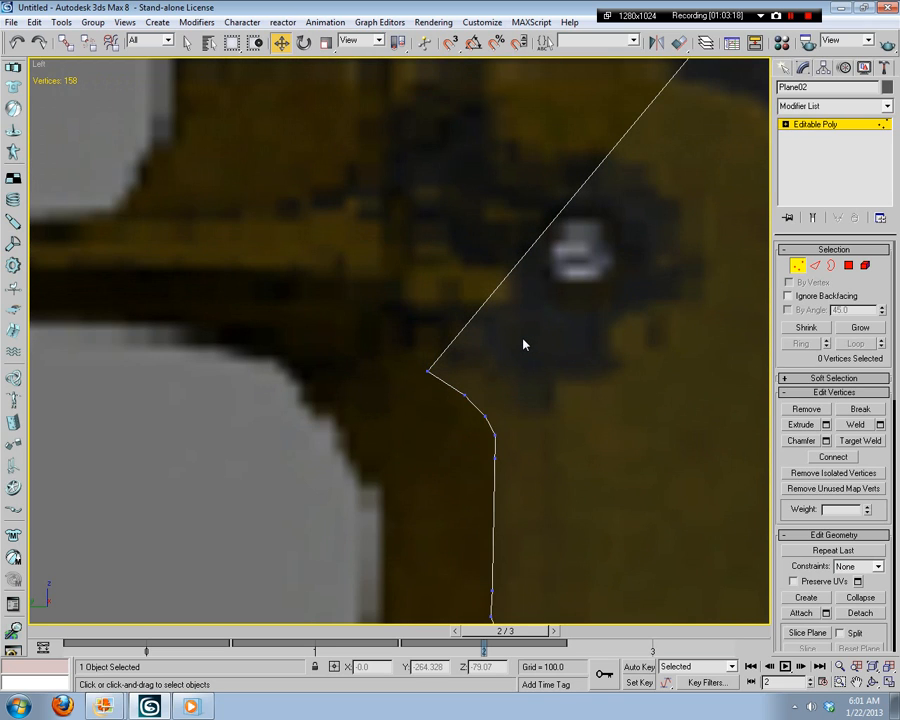
pyautogui.scroll(-4, 523, 345)
pyautogui.scroll(5, 488, 340)
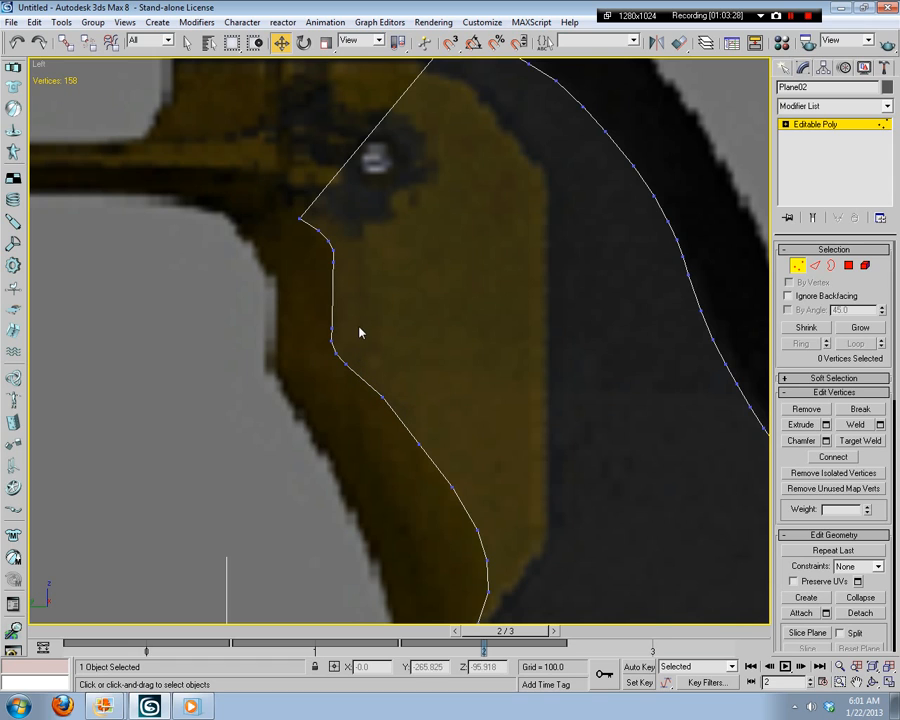
# Step: Insert three vertices on the slanted edge between the small front curve and the outline's upper corner
pyautogui.moveTo(270, 337); pyautogui.dragTo(289, 487, button='middle')
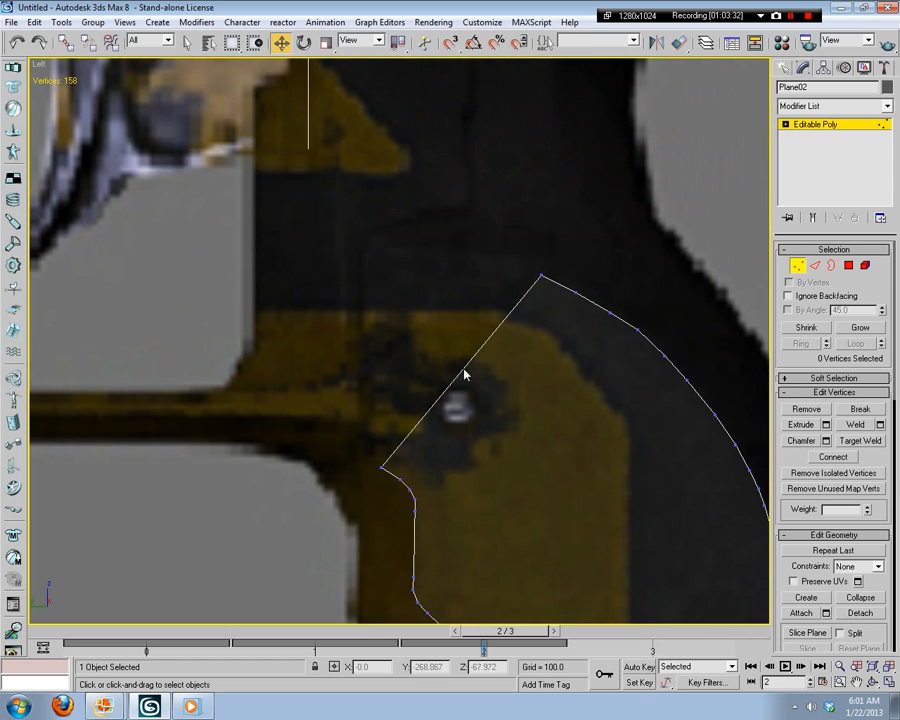
pyautogui.moveTo(465, 375); pyautogui.dragTo(447, 346, button='middle')
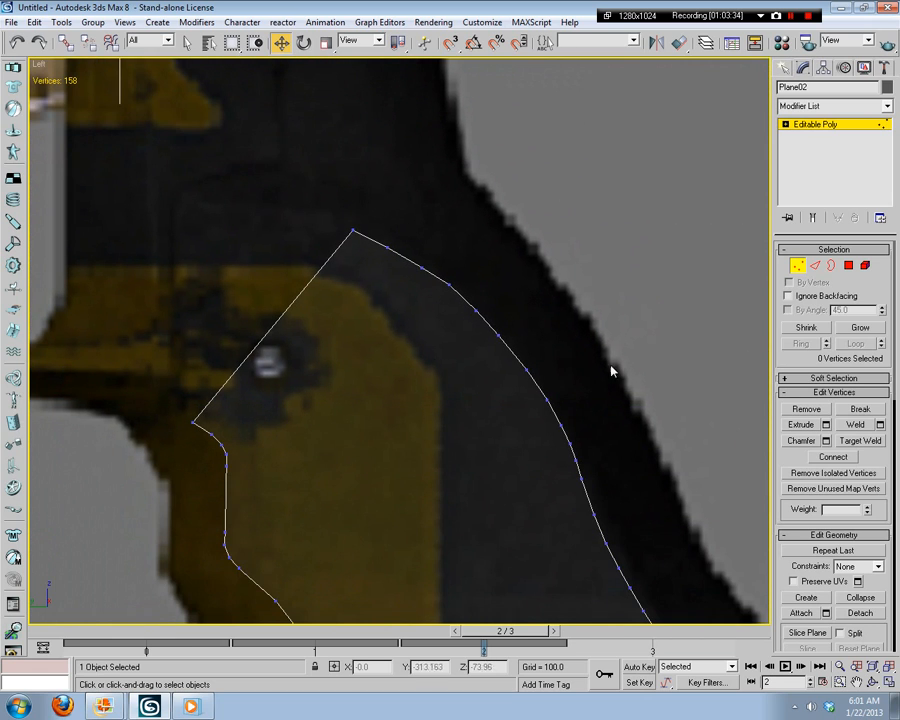
pyautogui.press('2')
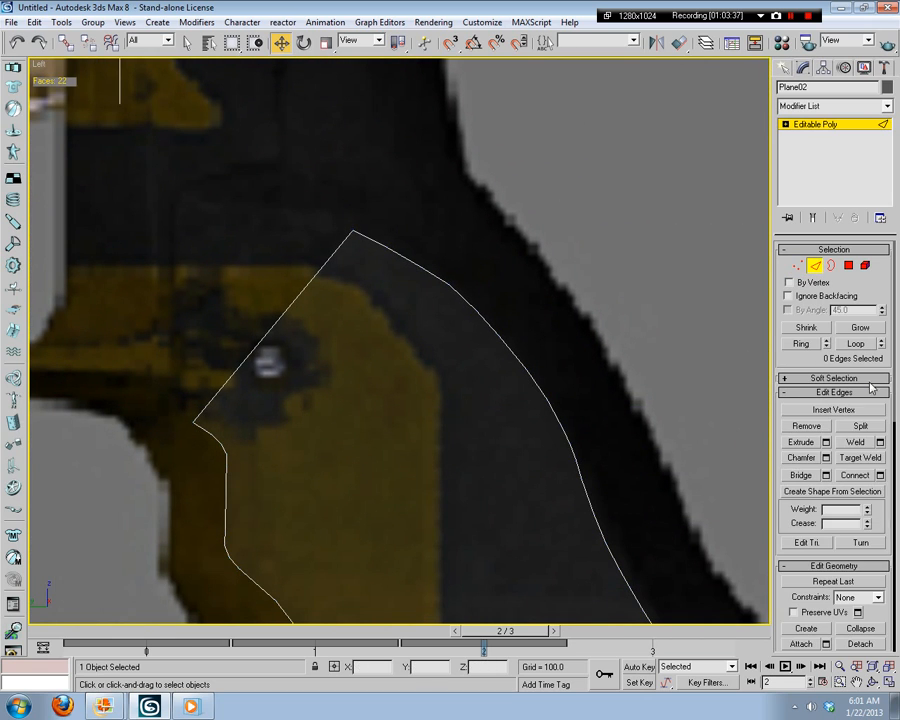
pyautogui.click(822, 411)
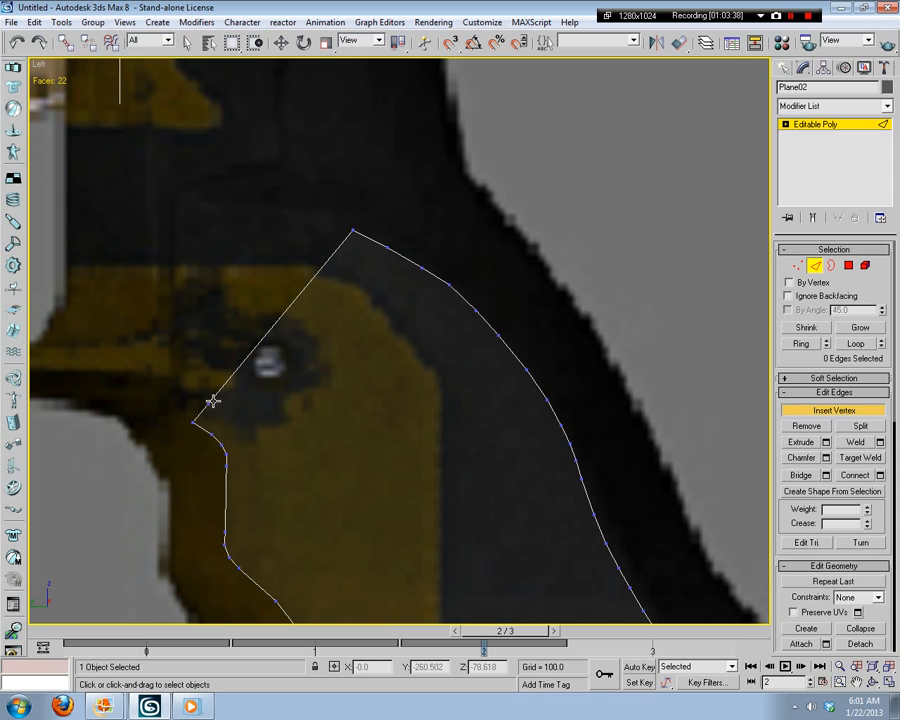
pyautogui.click(234, 370)
pyautogui.click(796, 271)
# Step: Move the lowest of the three inserted vertices forward and up to the rear underside of the trigger guard
pyautogui.scroll(2, 378, 416)
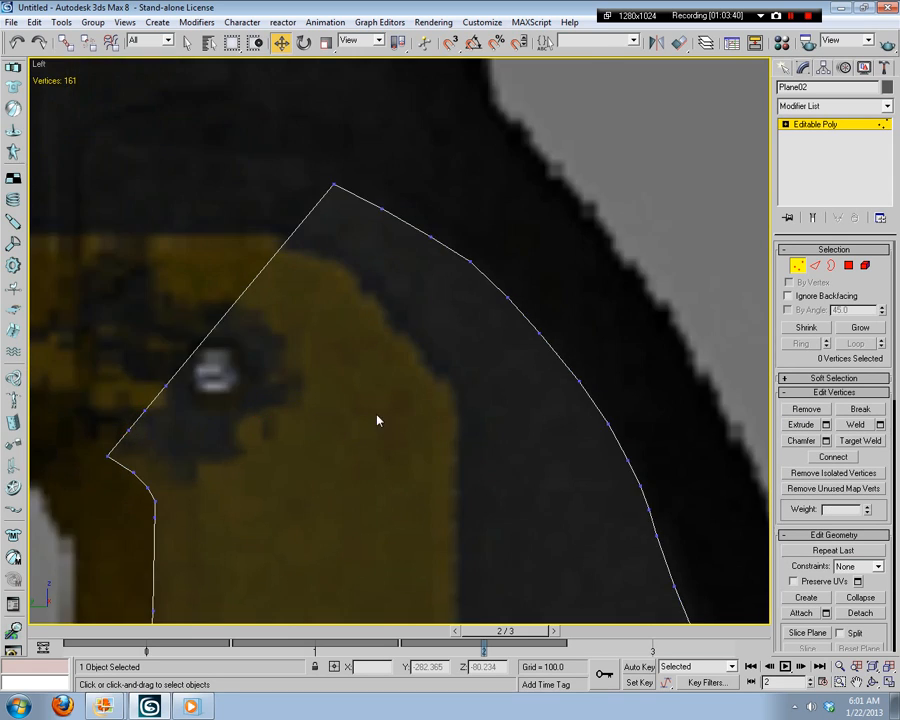
pyautogui.moveTo(301, 444); pyautogui.dragTo(575, 365, button='middle')
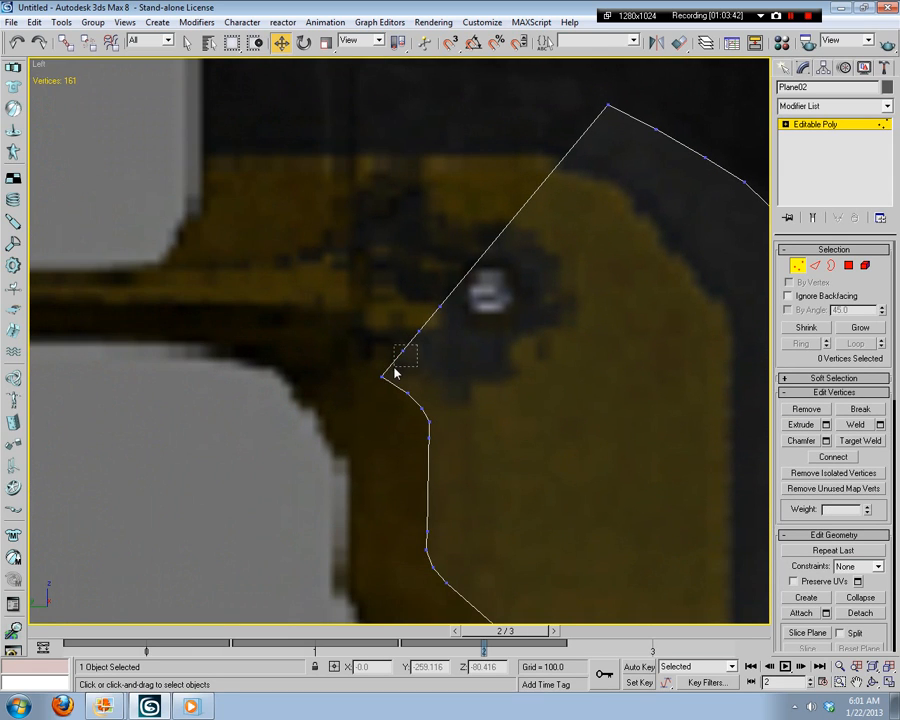
pyautogui.moveTo(394, 368)
pyautogui.mouseDown()
pyautogui.moveTo(450, 352)
pyautogui.moveTo(387, 358)
pyautogui.mouseUp()
pyautogui.moveTo(418, 315); pyautogui.dragTo(392, 293)
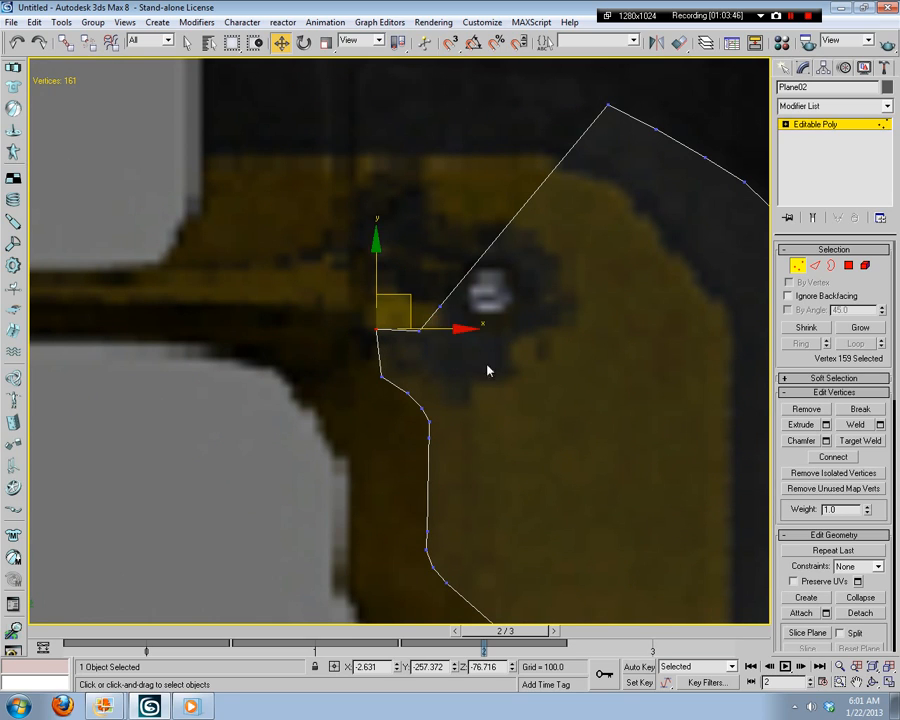
pyautogui.click(477, 424)
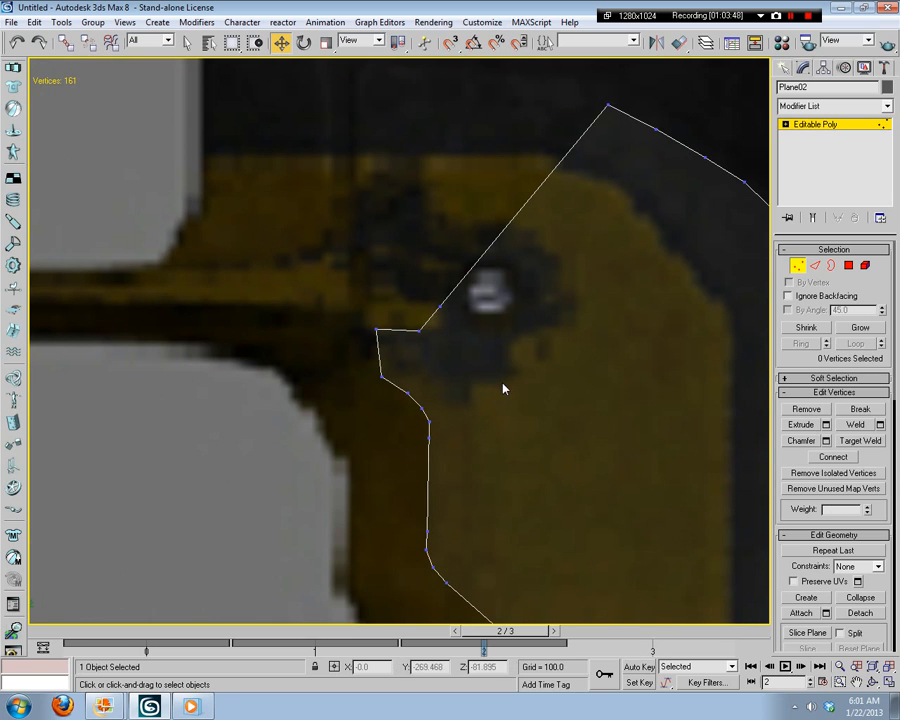
# Step: Select the five vertices of the small curve above the front edge and move them together backward and up
pyautogui.moveTo(494, 327); pyautogui.dragTo(376, 454)
pyautogui.click(487, 361)
pyautogui.moveTo(493, 354); pyautogui.dragTo(331, 481)
pyautogui.moveTo(435, 371); pyautogui.dragTo(467, 345)
pyautogui.click(571, 464)
# Step: Move the top vertex of the lower front bend backward so the long front edge above it is vertical
pyautogui.moveTo(572, 465); pyautogui.dragTo(521, 272, button='middle')
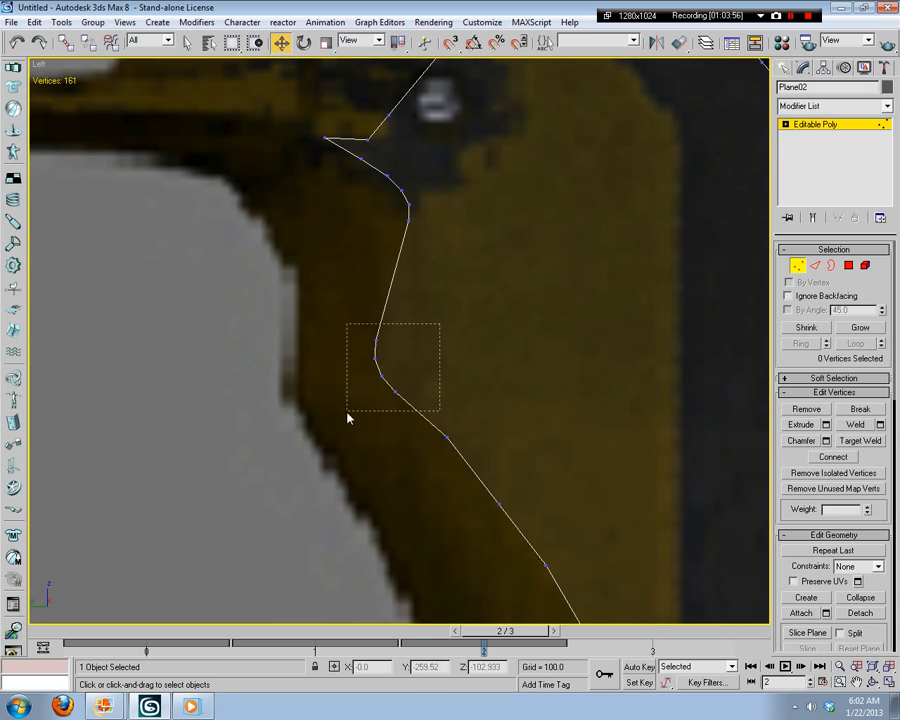
pyautogui.moveTo(348, 418); pyautogui.dragTo(348, 418)
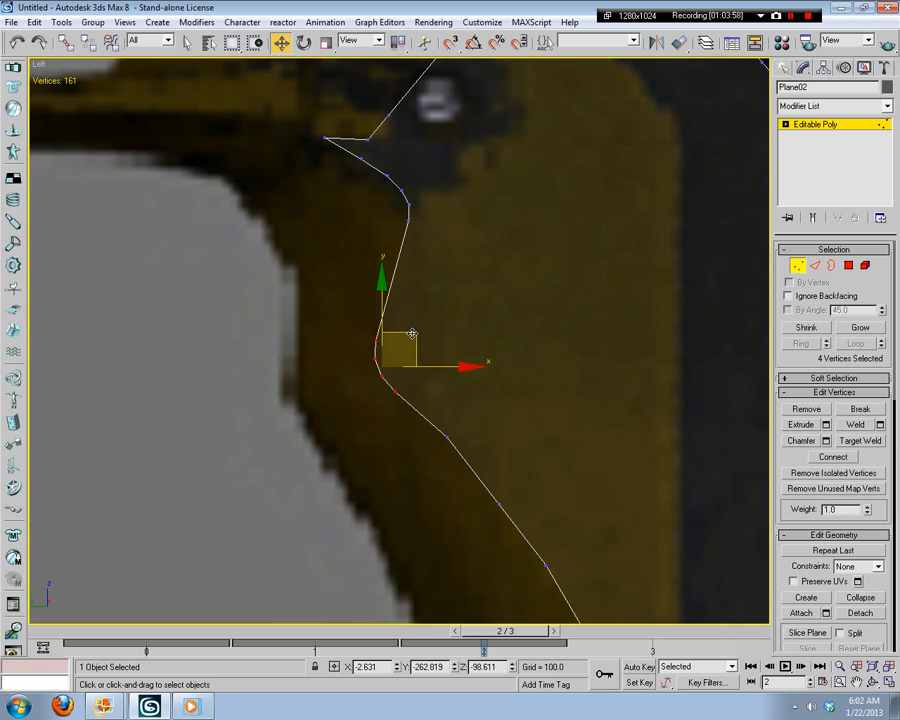
pyautogui.click(424, 316)
pyautogui.moveTo(409, 319); pyautogui.dragTo(437, 305)
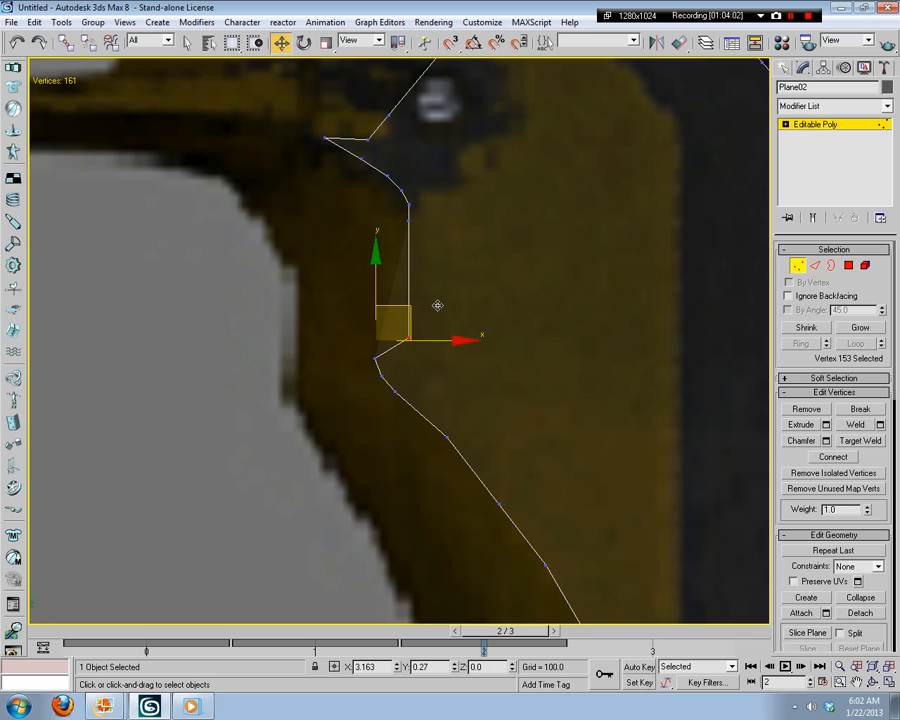
pyautogui.click(502, 325)
# Step: Remove the two middle vertices of the lower front bend
pyautogui.click(377, 360)
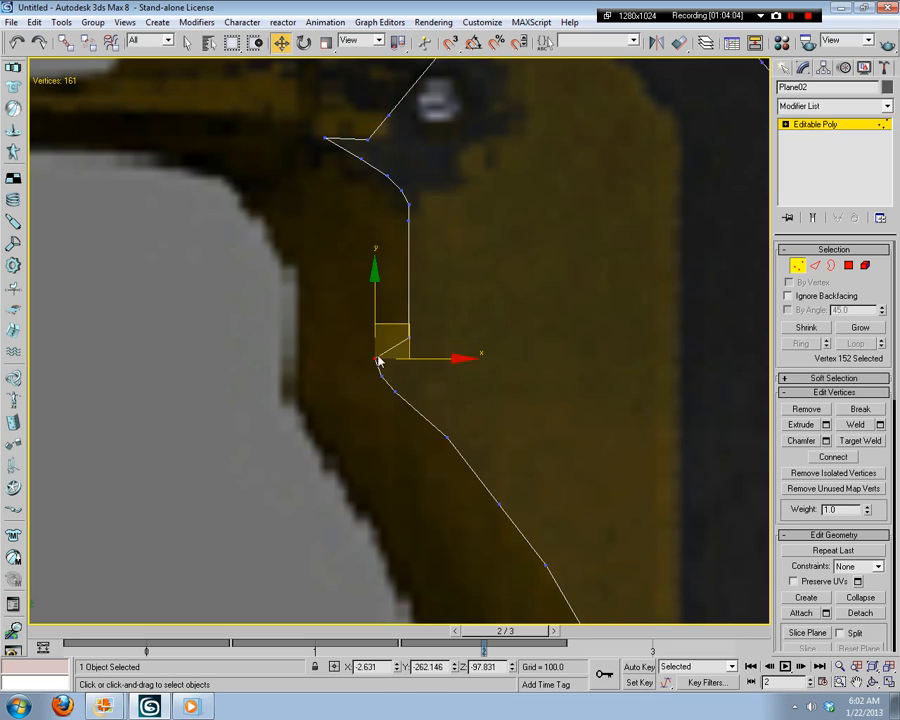
pyautogui.moveTo(379, 362); pyautogui.dragTo(350, 388)
pyautogui.click(456, 392)
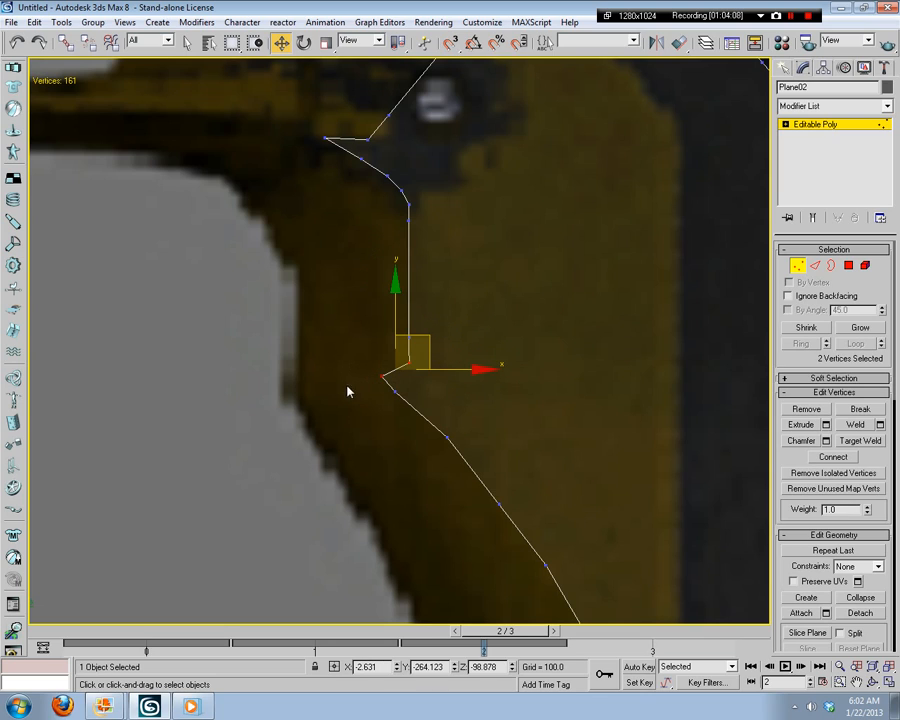
pyautogui.press('BackSpace')
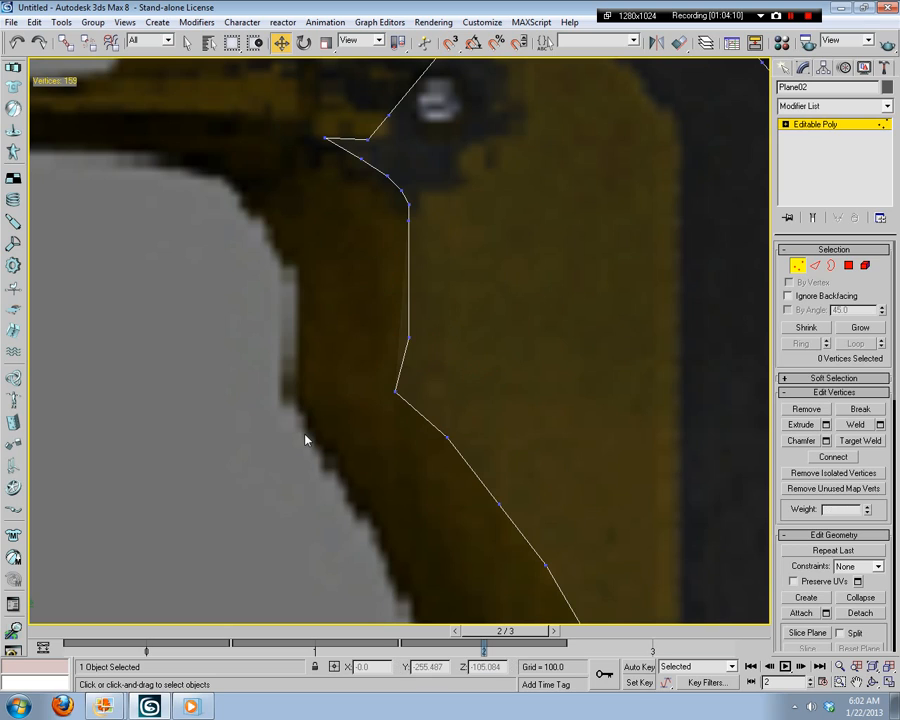
# Step: Shift the remaining lower bend vertex horizontally backward to smooth the transition from the vertical edge into the grip slope
pyautogui.click(388, 413)
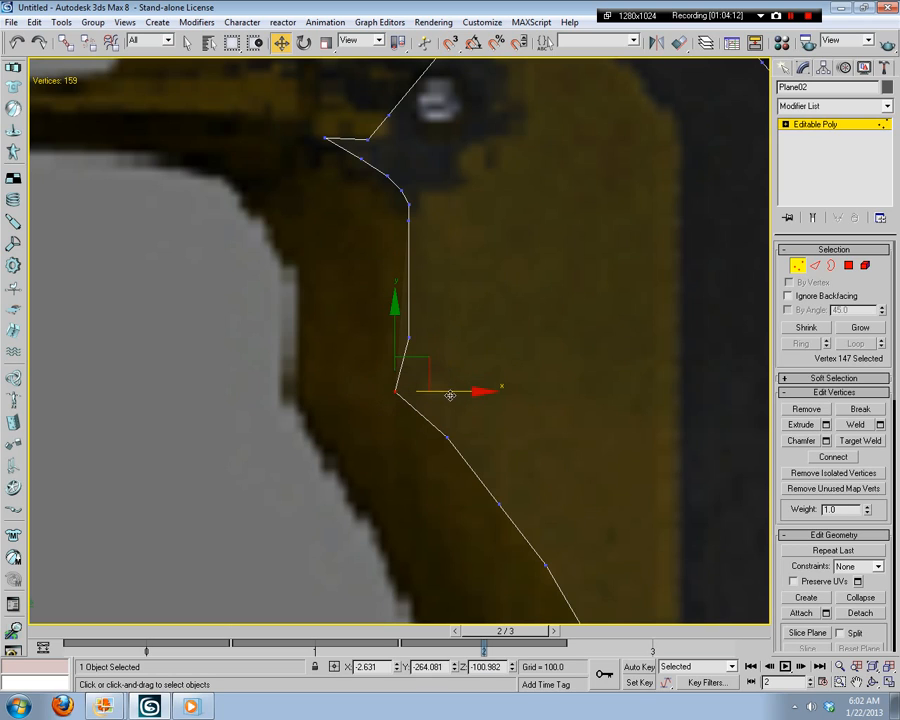
pyautogui.moveTo(448, 392); pyautogui.dragTo(490, 391)
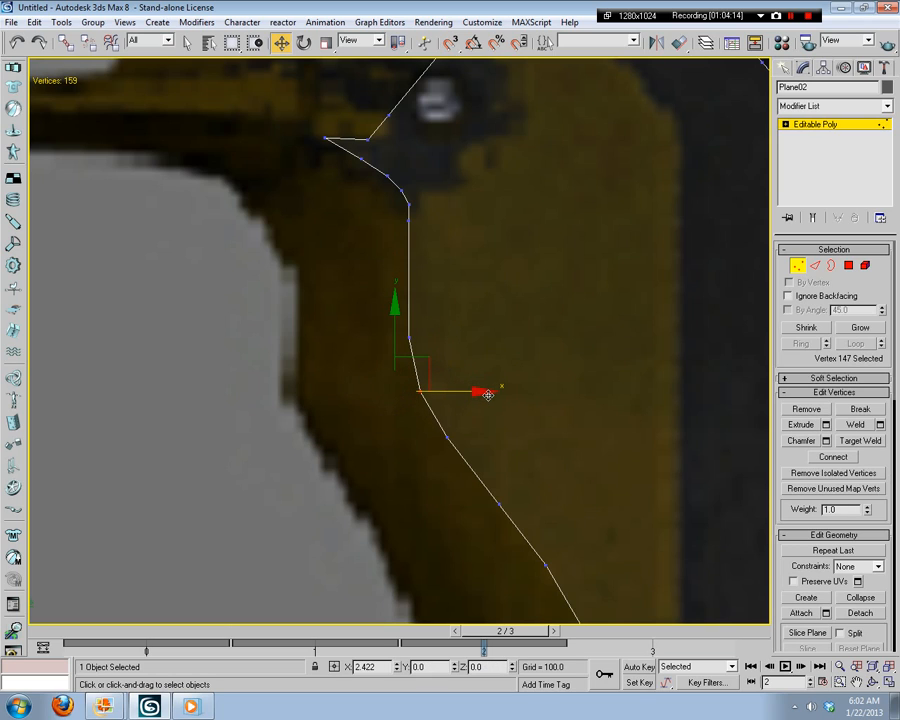
pyautogui.click(536, 358)
pyautogui.scroll(-5, 536, 358)
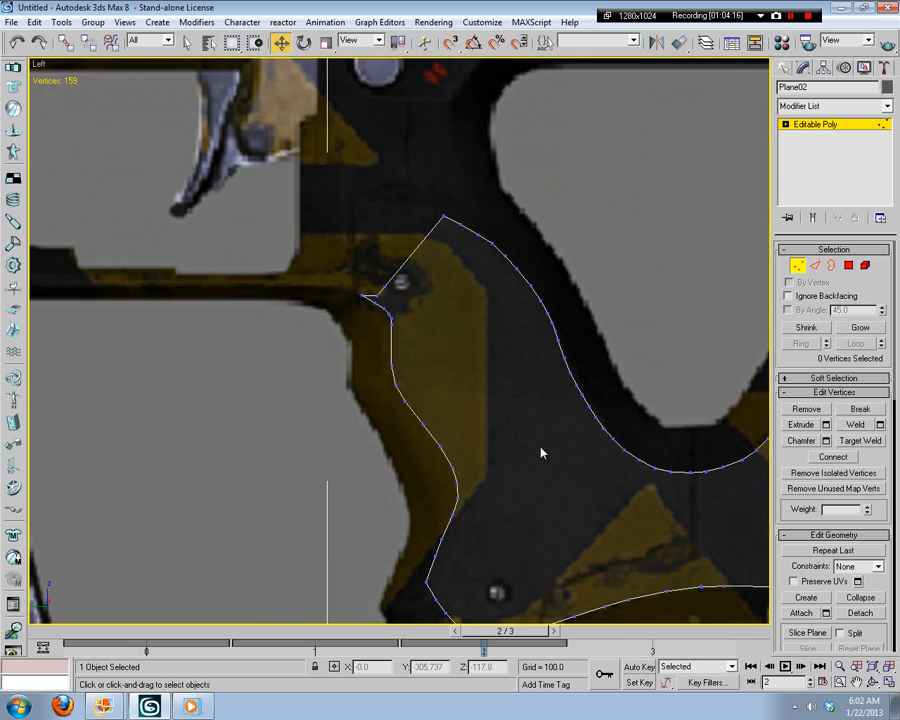
# Step: Compare the lower front corner of the grip outline with the M395_DMR.png reference in Windows Live Photo Gallery
pyautogui.moveTo(540, 452); pyautogui.dragTo(529, 353, button='middle')
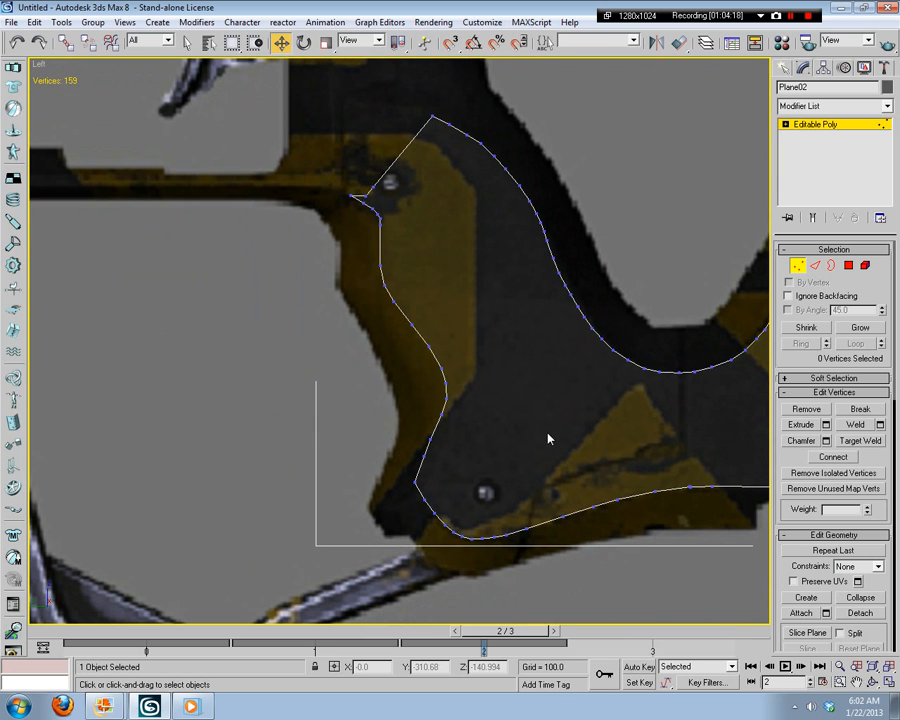
pyautogui.moveTo(548, 440); pyautogui.dragTo(506, 338, button='middle')
pyautogui.scroll(3, 550, 424)
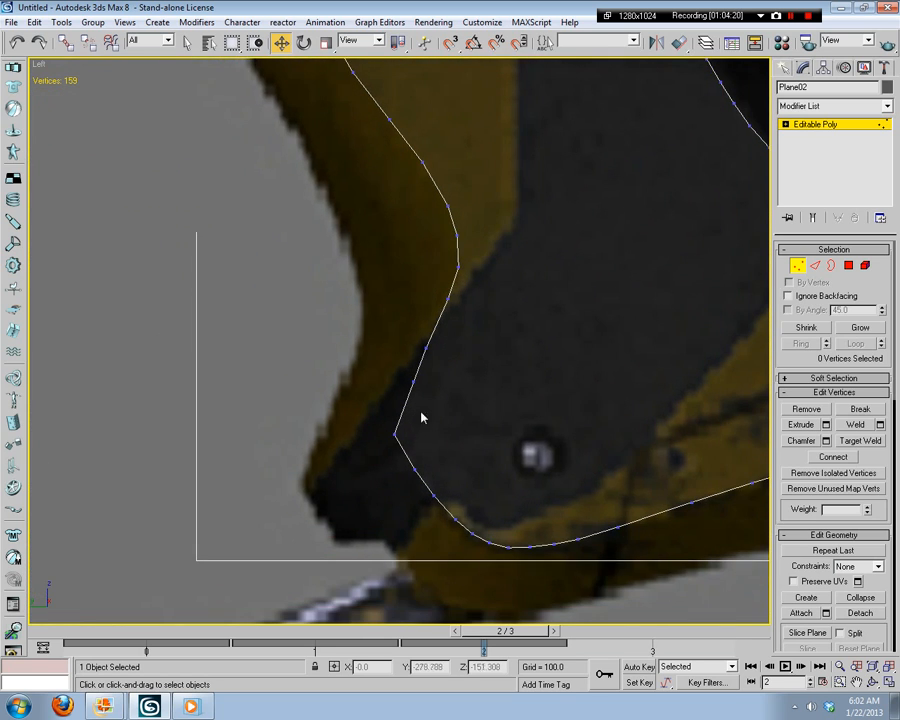
pyautogui.moveTo(480, 454); pyautogui.dragTo(480, 411, button='middle')
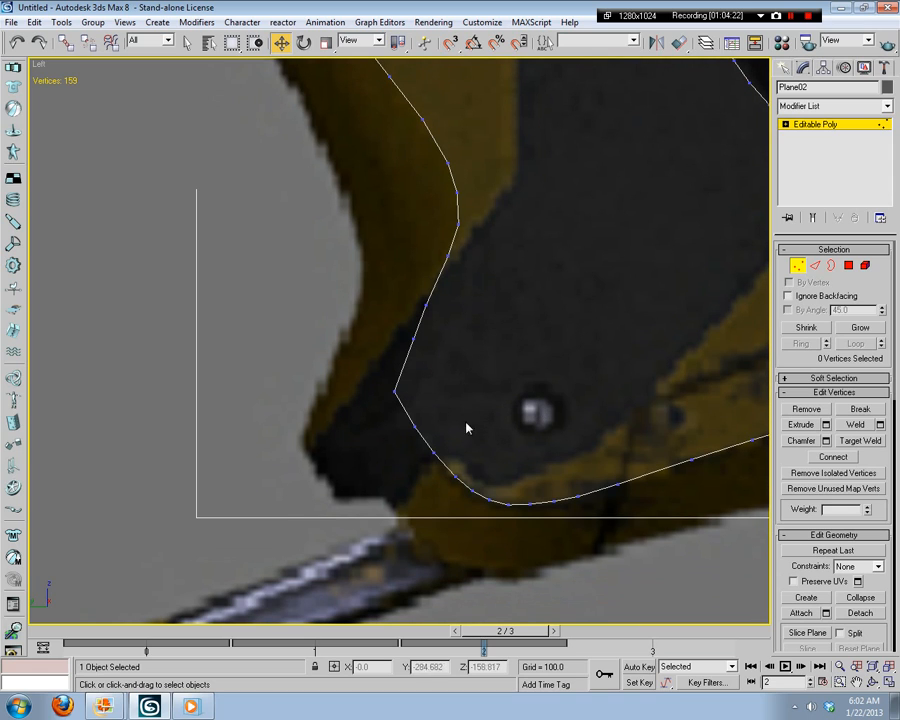
pyautogui.moveTo(104, 706)
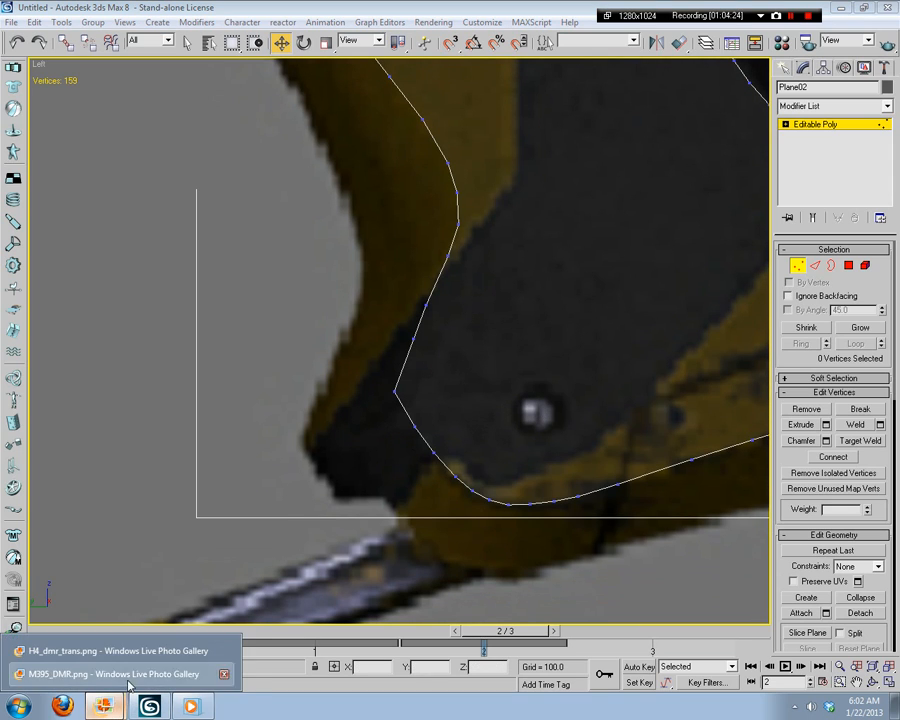
pyautogui.click(128, 678)
pyautogui.scroll(2, 398, 440)
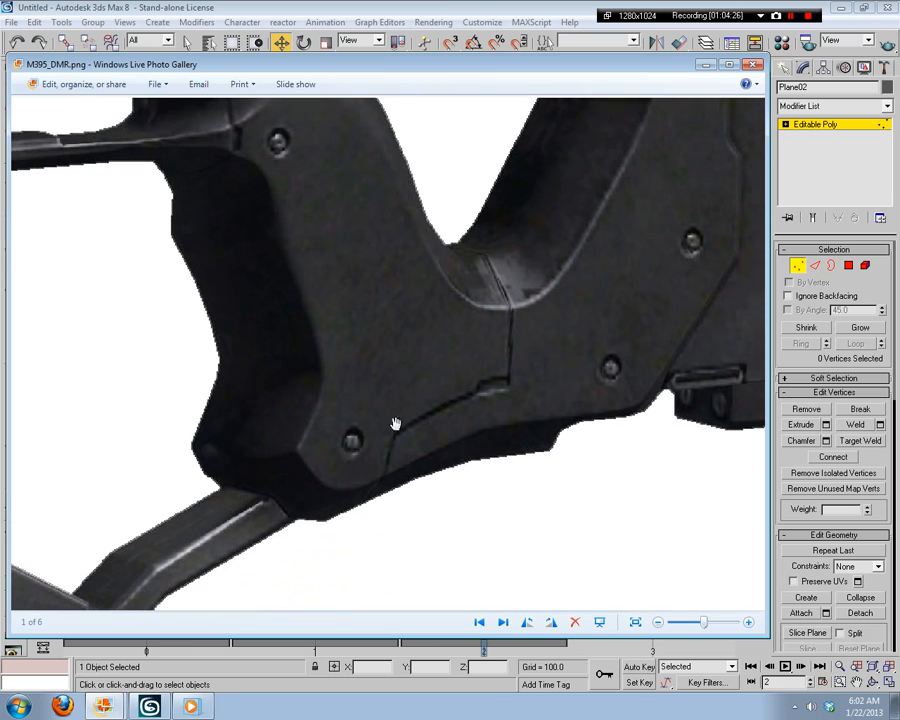
pyautogui.moveTo(317, 386); pyautogui.dragTo(317, 414)
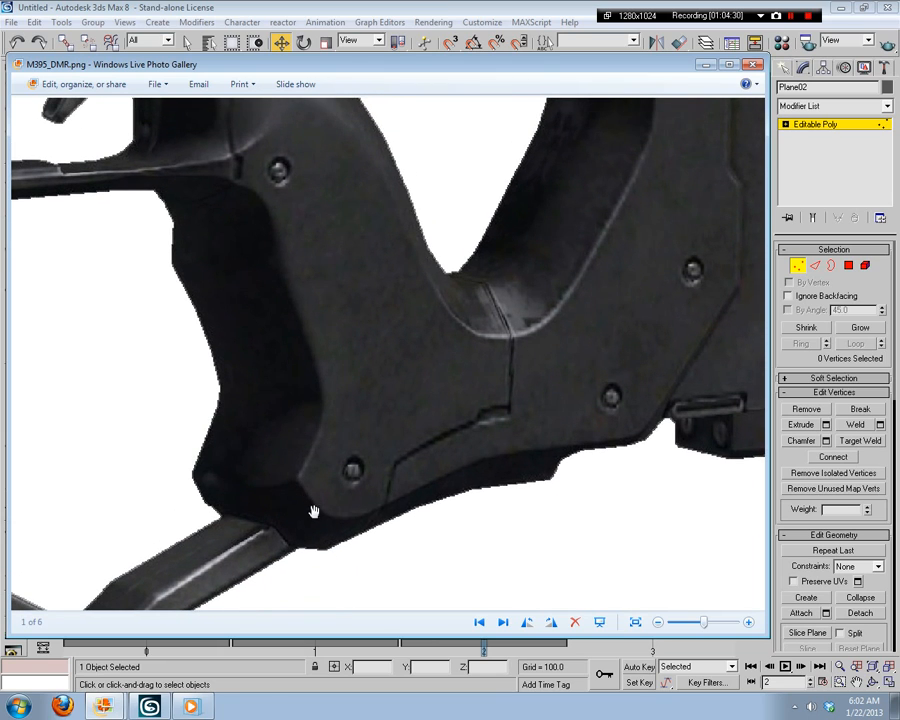
# Step: Back in 3ds Max, insert a vertex just below the grip outline's lower front corner and shift it slightly forward to soften the corner
pyautogui.click(149, 706)
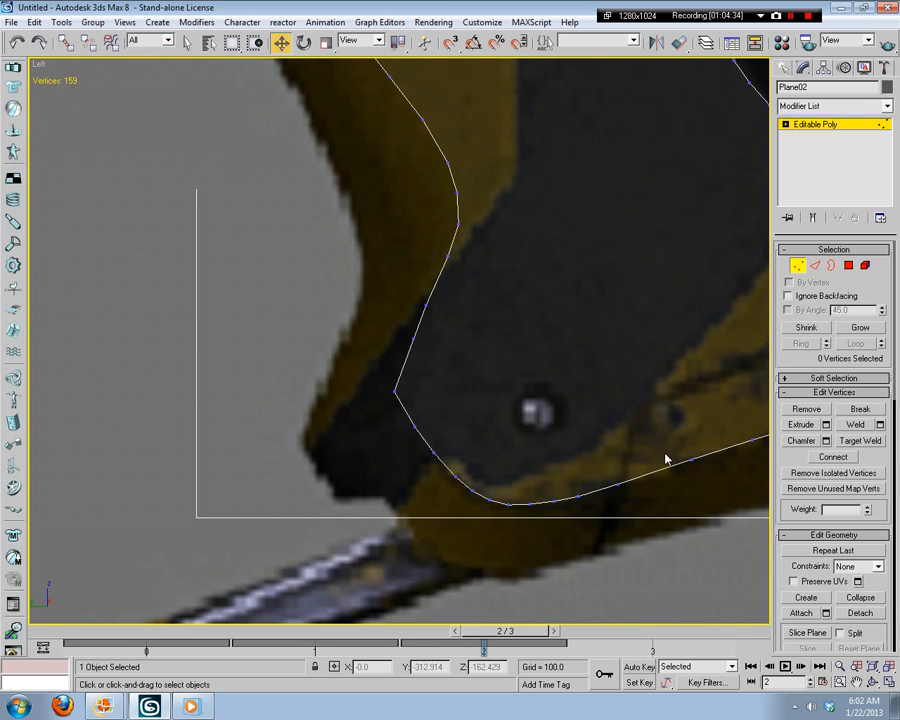
pyautogui.press('2')
pyautogui.click(833, 410)
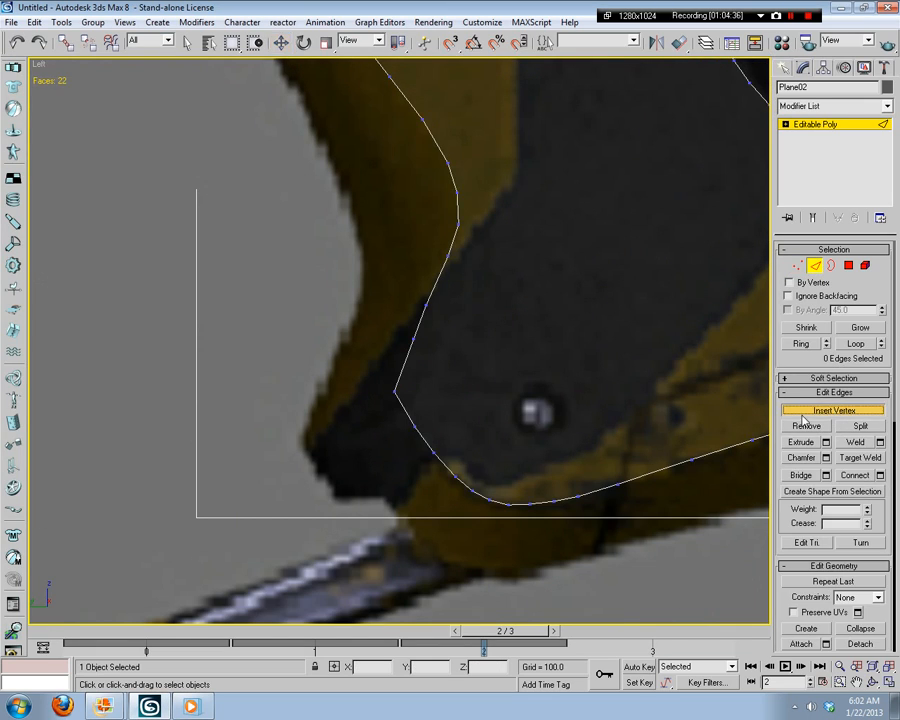
pyautogui.click(798, 266)
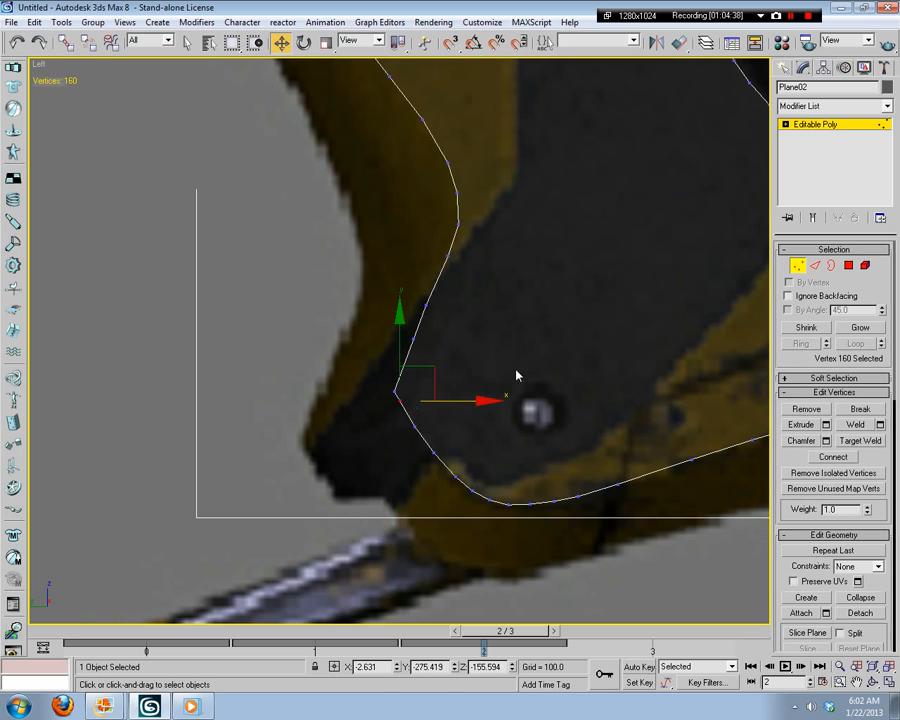
pyautogui.moveTo(464, 402); pyautogui.dragTo(460, 404)
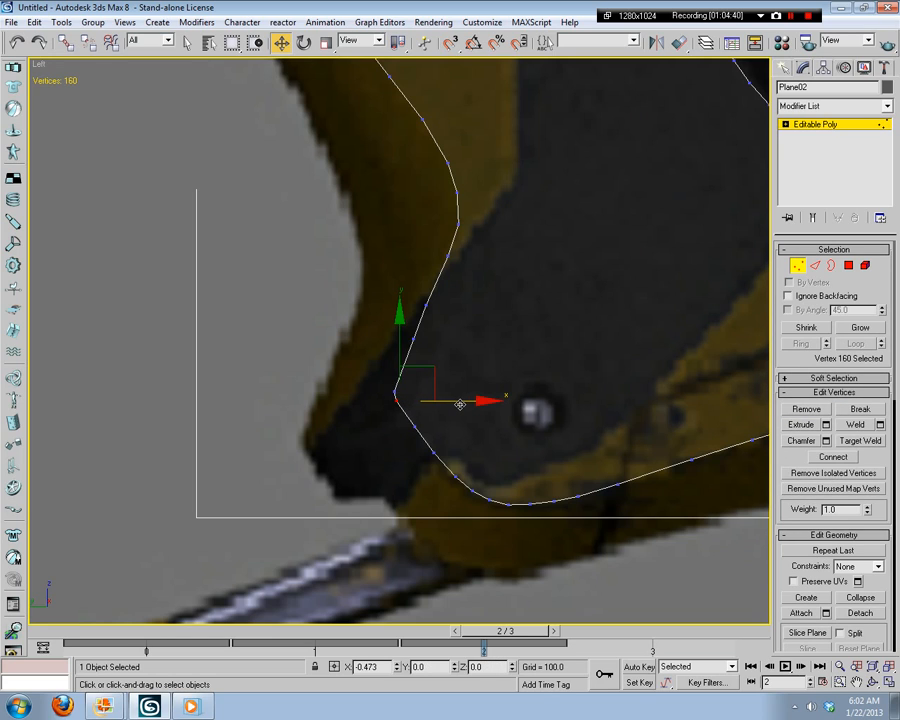
pyautogui.click(536, 357)
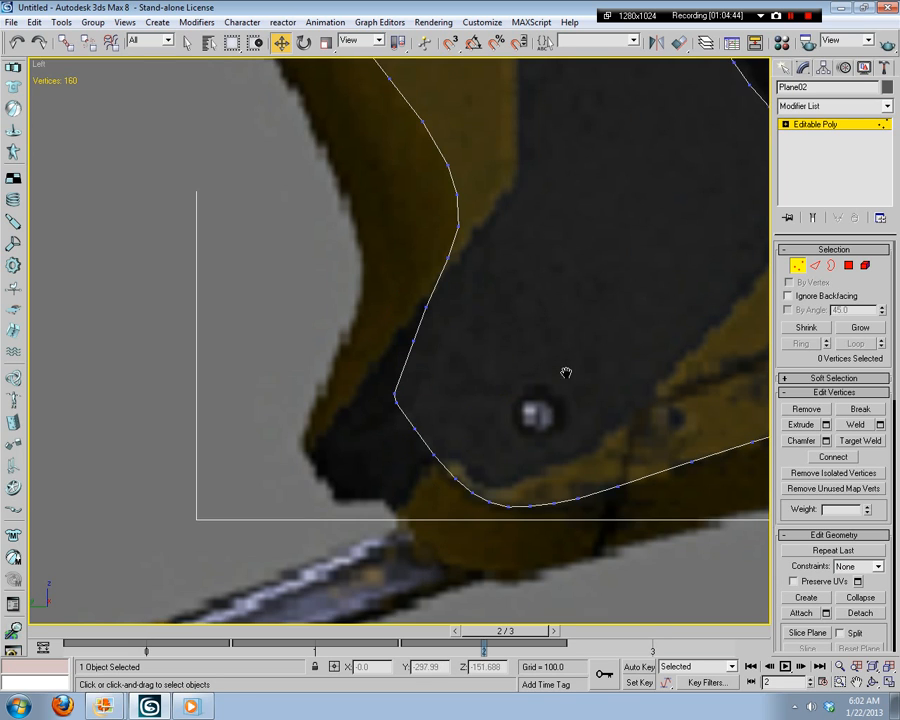
pyautogui.scroll(-5, 566, 372)
pyautogui.scroll(10, 591, 501)
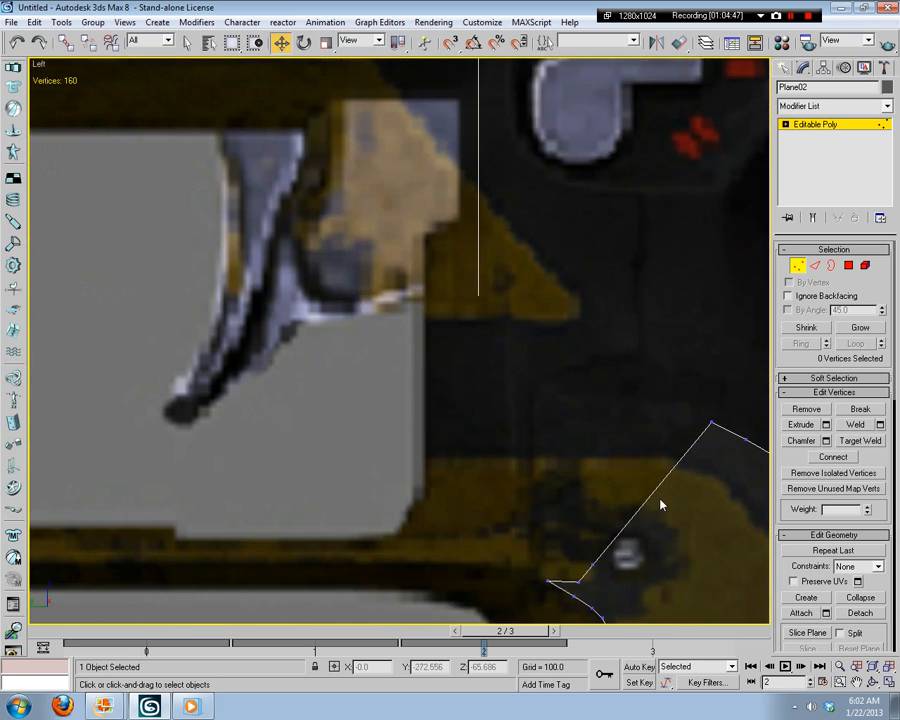
pyautogui.moveTo(660, 505); pyautogui.dragTo(543, 313, button='middle')
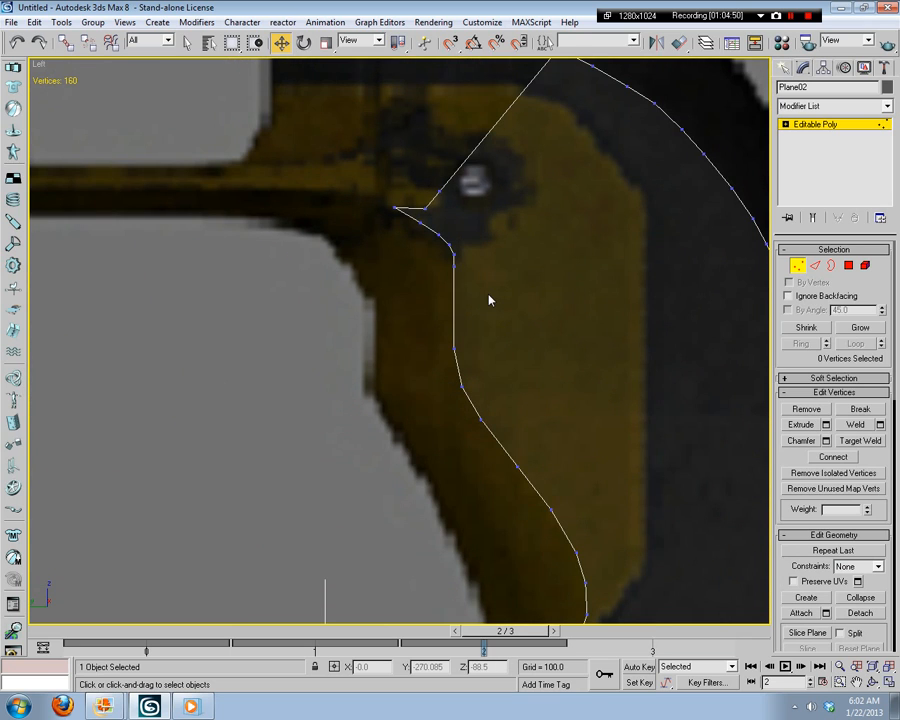
pyautogui.moveTo(489, 298); pyautogui.dragTo(517, 427, button='middle')
pyautogui.scroll(-4, 552, 456)
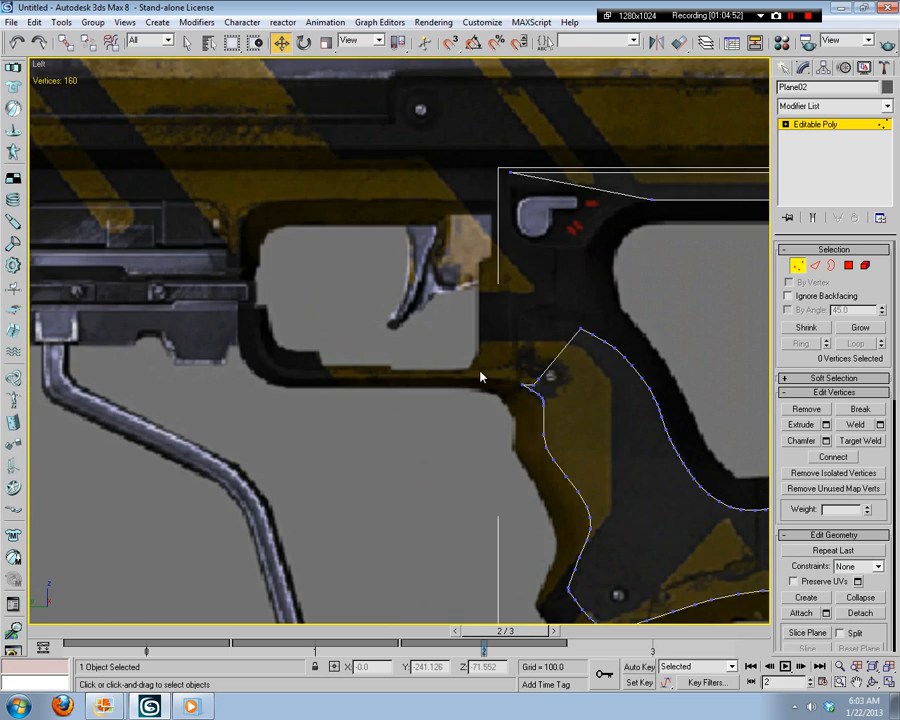
# Step: Move the two vertices behind the grip outline's front tip forward past it, extending the tip in a smooth curve toward the trigger guard
pyautogui.moveTo(128, 90); pyautogui.dragTo(307, 307, button='middle')
pyautogui.moveTo(303, 223); pyautogui.dragTo(462, 370, button='middle')
pyautogui.moveTo(601, 527); pyautogui.dragTo(125, 161, button='middle')
pyautogui.scroll(5, 477, 406)
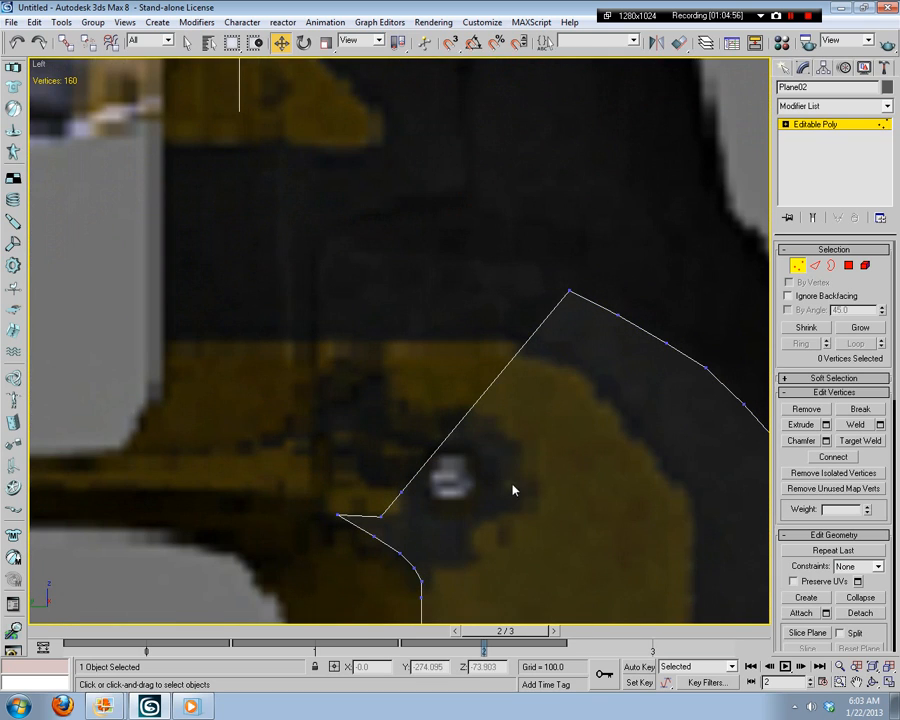
pyautogui.moveTo(512, 490); pyautogui.dragTo(488, 348, button='middle')
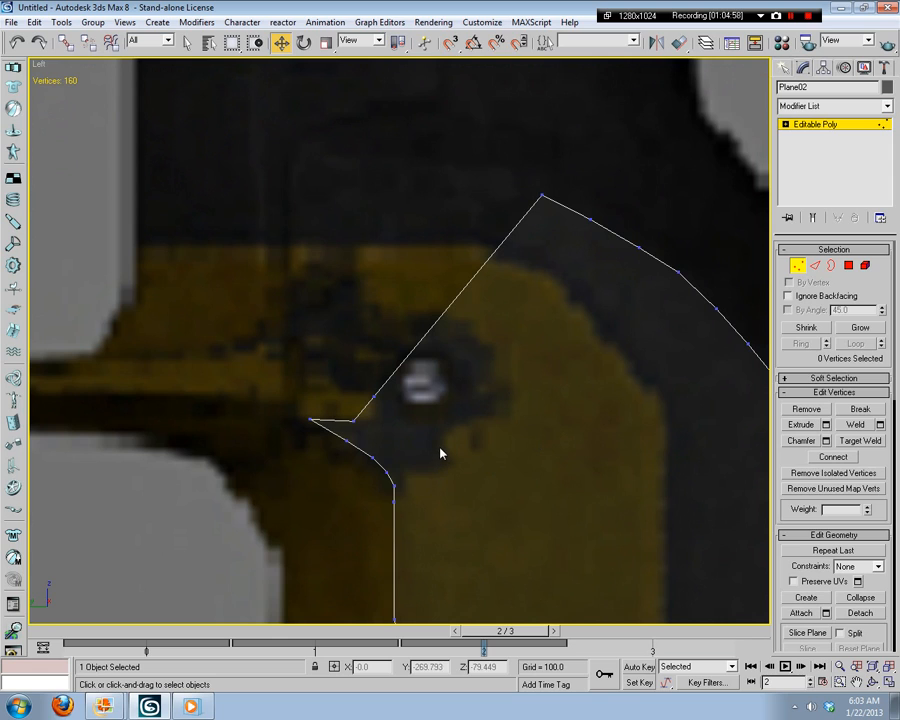
pyautogui.click(354, 419)
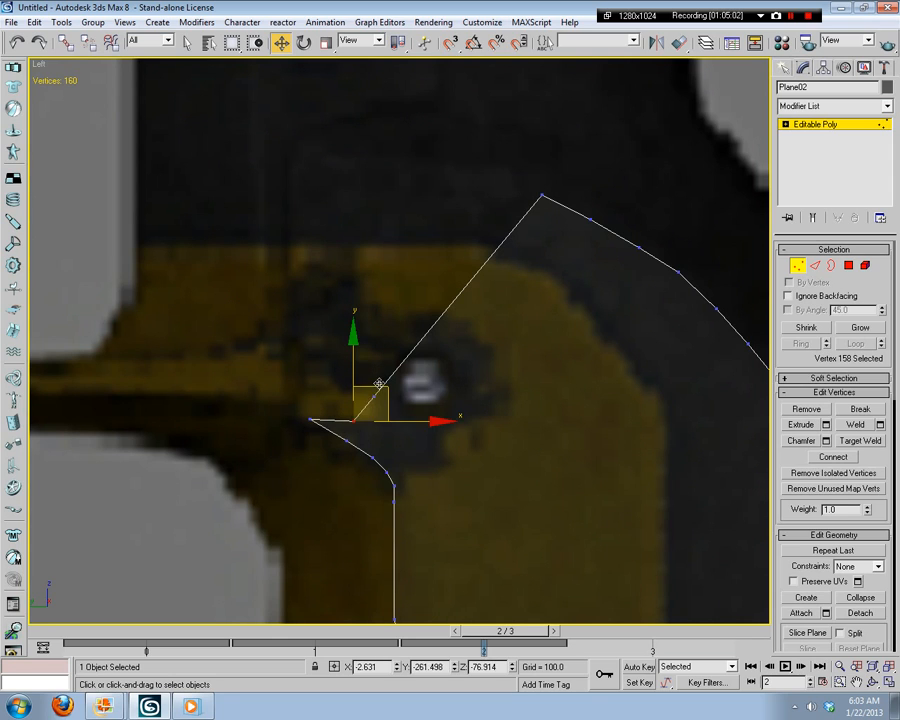
pyautogui.moveTo(376, 383); pyautogui.dragTo(353, 405)
pyautogui.moveTo(405, 363); pyautogui.dragTo(253, 359)
pyautogui.click(394, 378)
pyautogui.moveTo(401, 379); pyautogui.dragTo(500, 352, button='middle')
# Step: Nudge the third vertex along the extended tip's lower edge slightly backward to smooth the curve into the grip front
pyautogui.scroll(2, 549, 402)
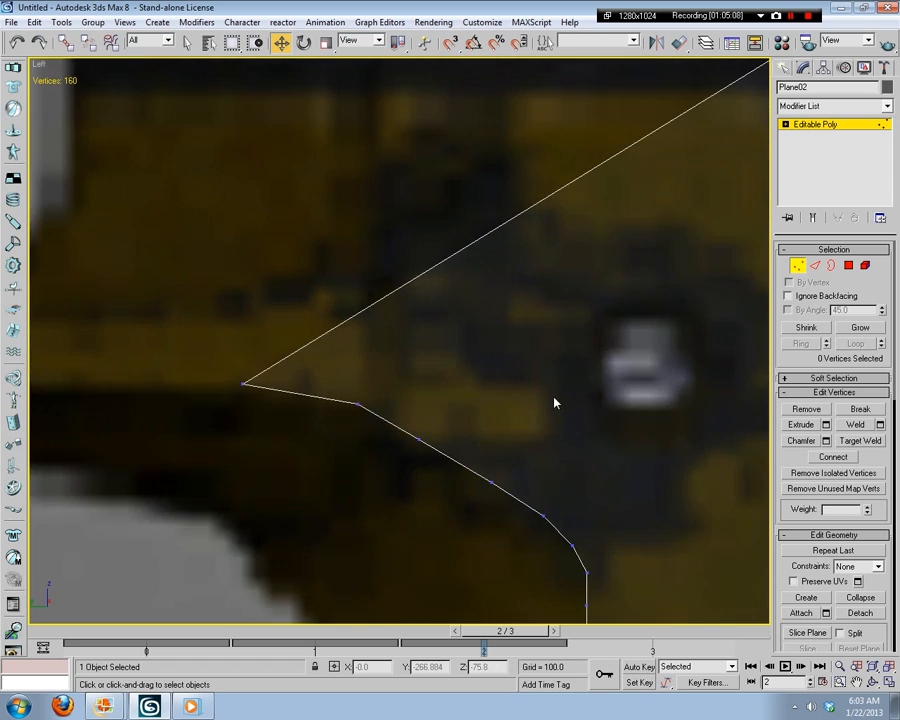
pyautogui.moveTo(441, 416); pyautogui.dragTo(406, 449)
pyautogui.moveTo(441, 402); pyautogui.dragTo(449, 401)
pyautogui.click(447, 388)
pyautogui.moveTo(447, 393); pyautogui.dragTo(499, 419, button='middle')
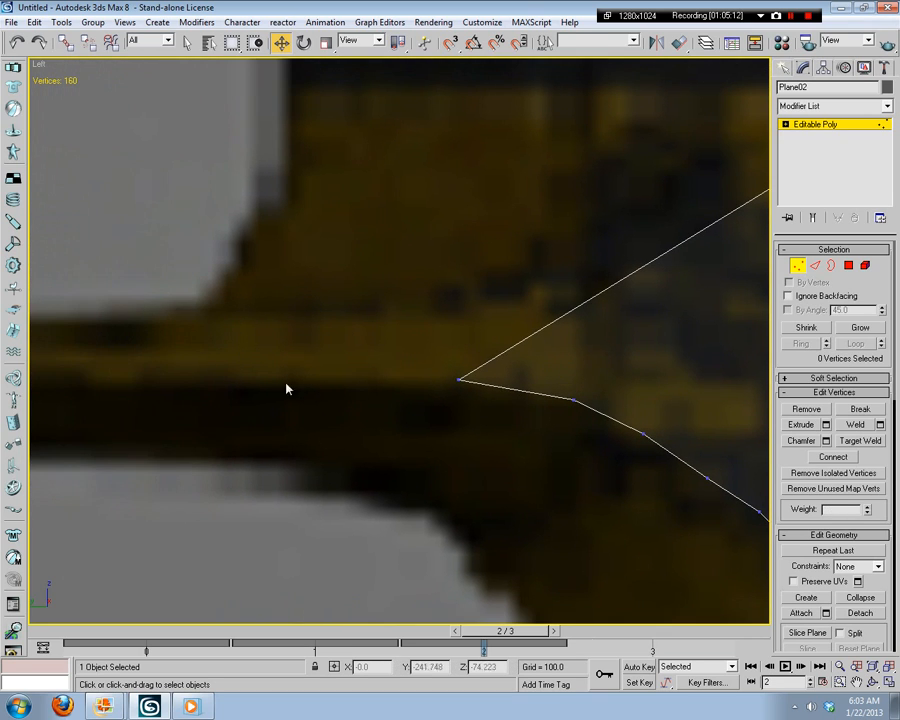
# Step: Switch to Windows Live Photo Gallery and examine where the grip front meets the trigger guard in M395_DMR.png
pyautogui.scroll(-5, 286, 389)
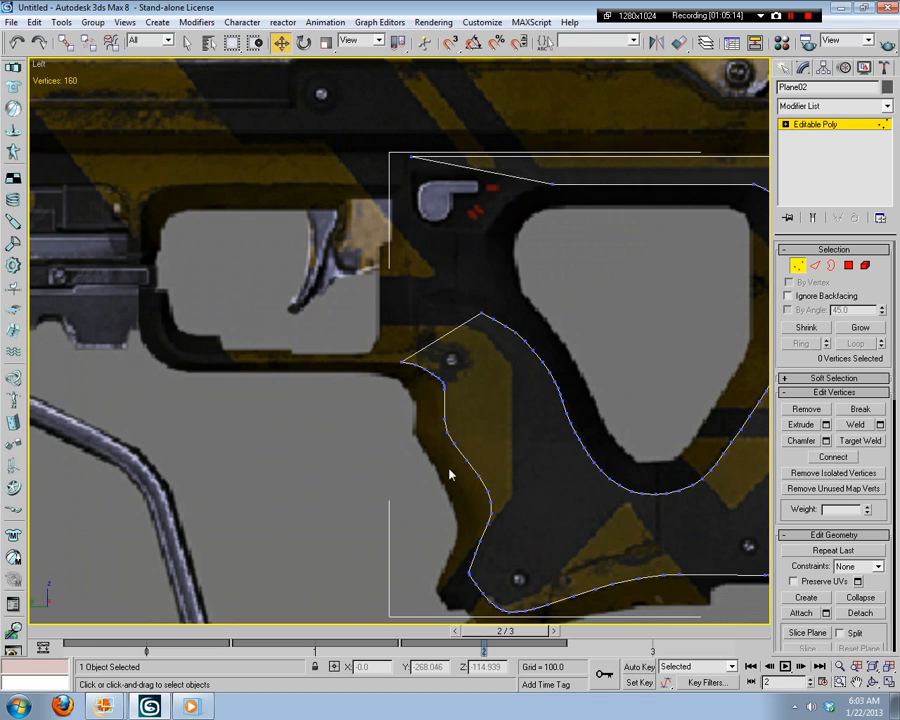
pyautogui.moveTo(450, 476); pyautogui.dragTo(418, 411, button='middle')
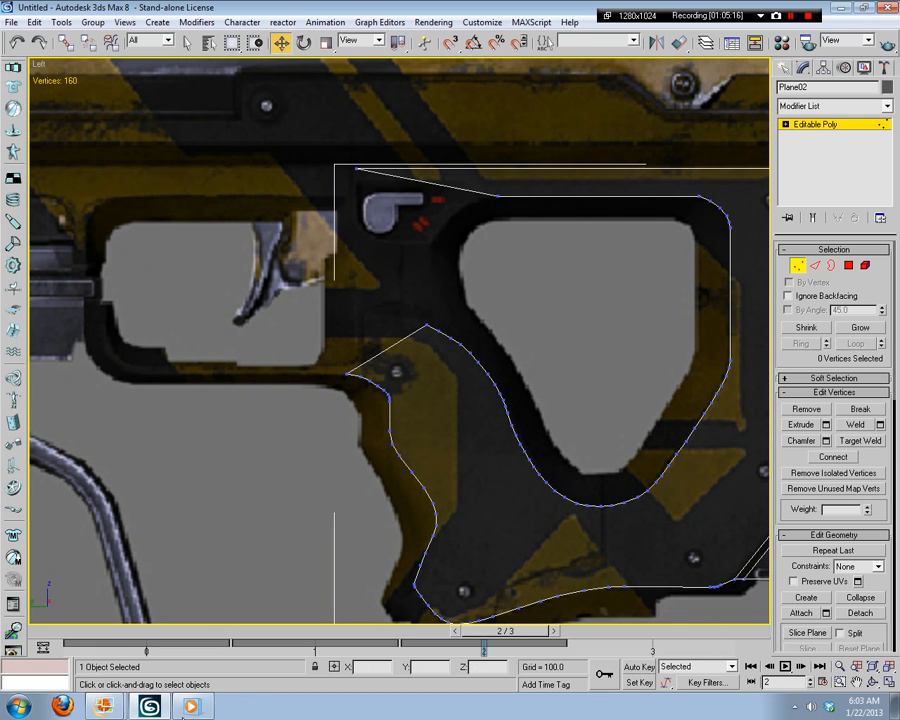
pyautogui.click(122, 671)
pyautogui.moveTo(295, 350); pyautogui.dragTo(366, 460)
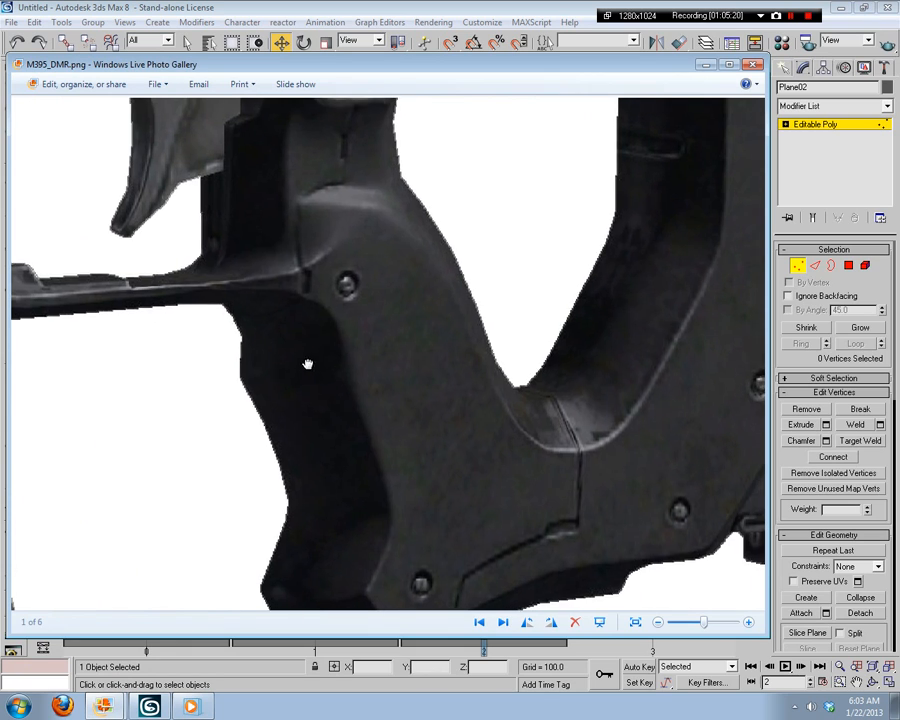
pyautogui.moveTo(305, 361); pyautogui.dragTo(584, 373)
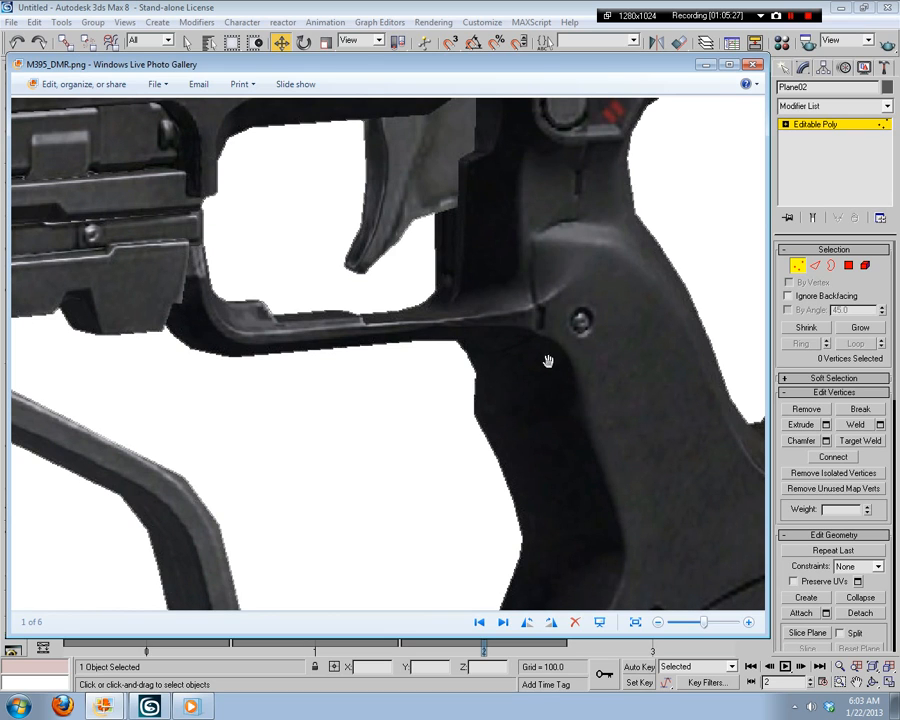
# Step: Back in 3ds Max, insert four vertices into the straight sloped edge just above the grip outline's front tip
pyautogui.click(156, 708)
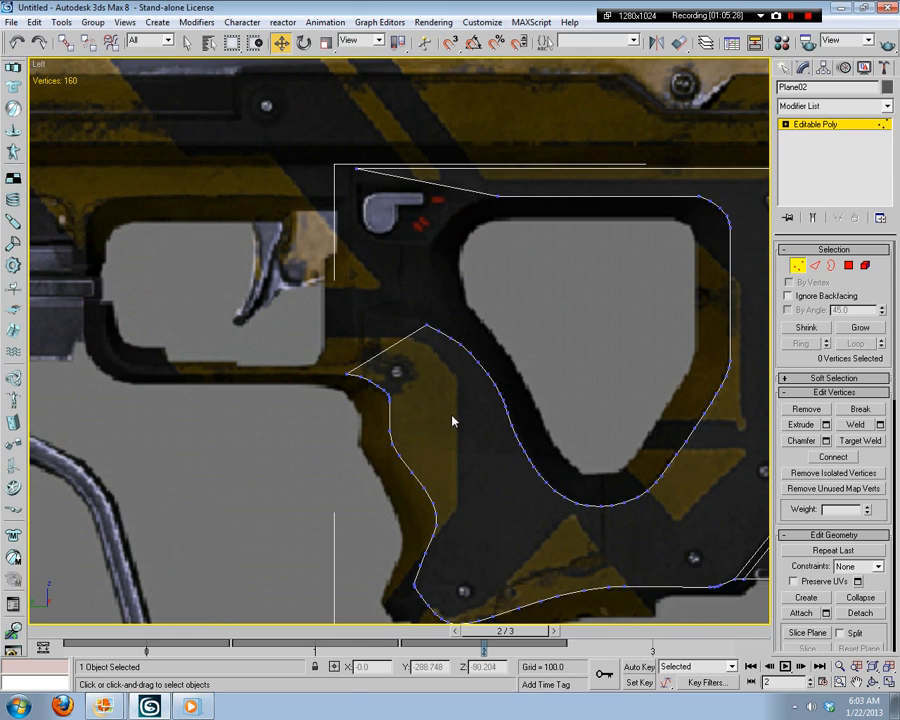
pyautogui.scroll(5, 452, 416)
pyautogui.moveTo(508, 405); pyautogui.dragTo(506, 461, button='middle')
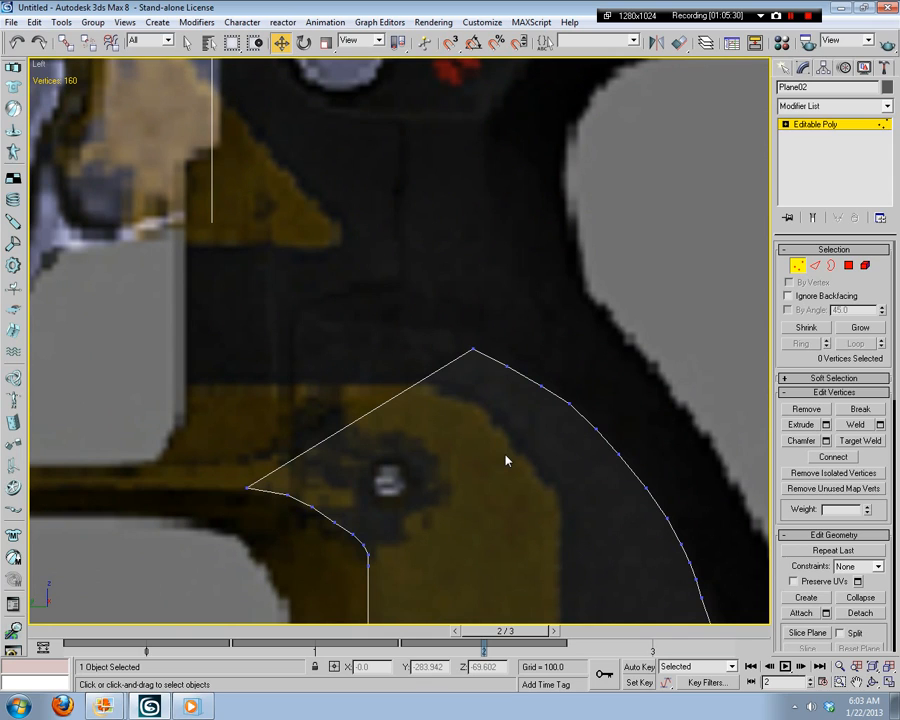
pyautogui.click(816, 265)
pyautogui.click(833, 410)
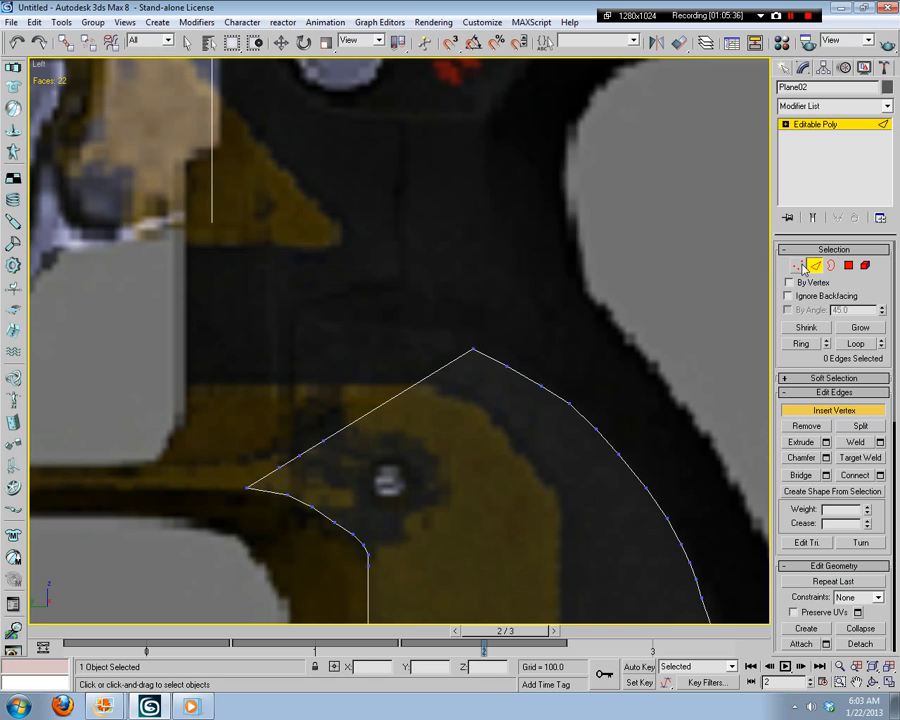
pyautogui.press('1')
pyautogui.press('w')
# Step: Shift the inserted vertices forward above the front tip, shaping a short steep edge followed by a gentler rise
pyautogui.click(281, 467)
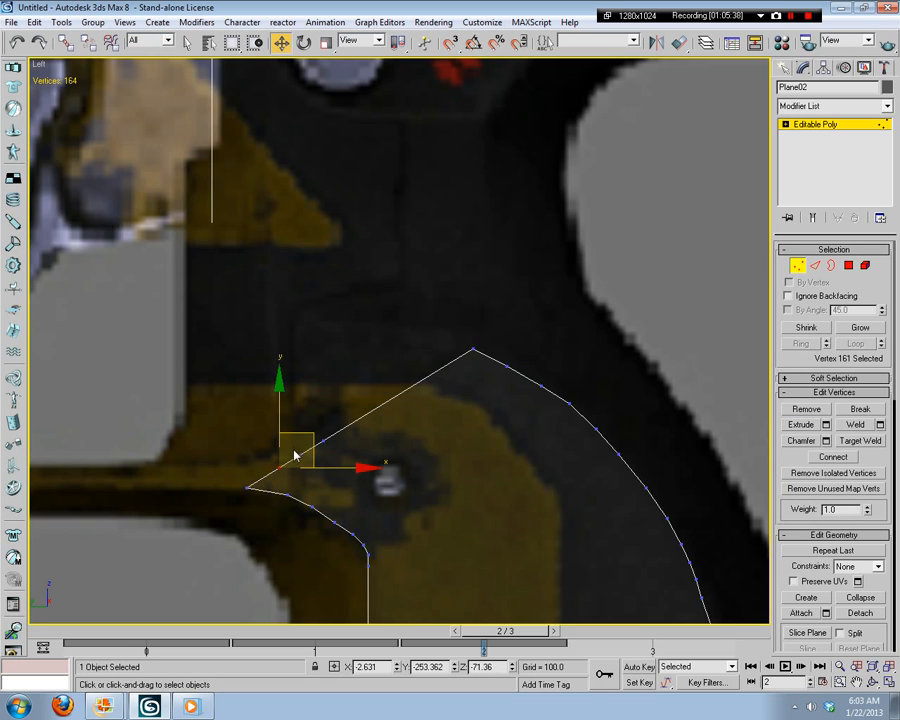
pyautogui.click(292, 441)
pyautogui.click(280, 466)
pyautogui.moveTo(291, 436); pyautogui.dragTo(279, 432)
pyautogui.click(312, 446)
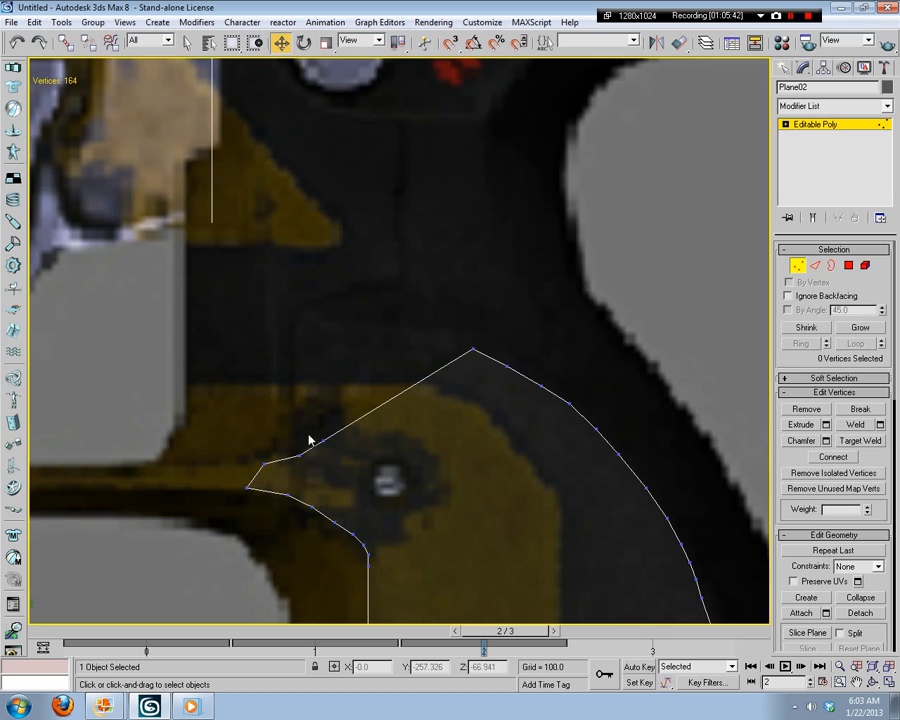
pyautogui.moveTo(290, 477); pyautogui.dragTo(289, 478)
pyautogui.moveTo(312, 421); pyautogui.dragTo(310, 453)
pyautogui.moveTo(332, 410); pyautogui.dragTo(307, 413)
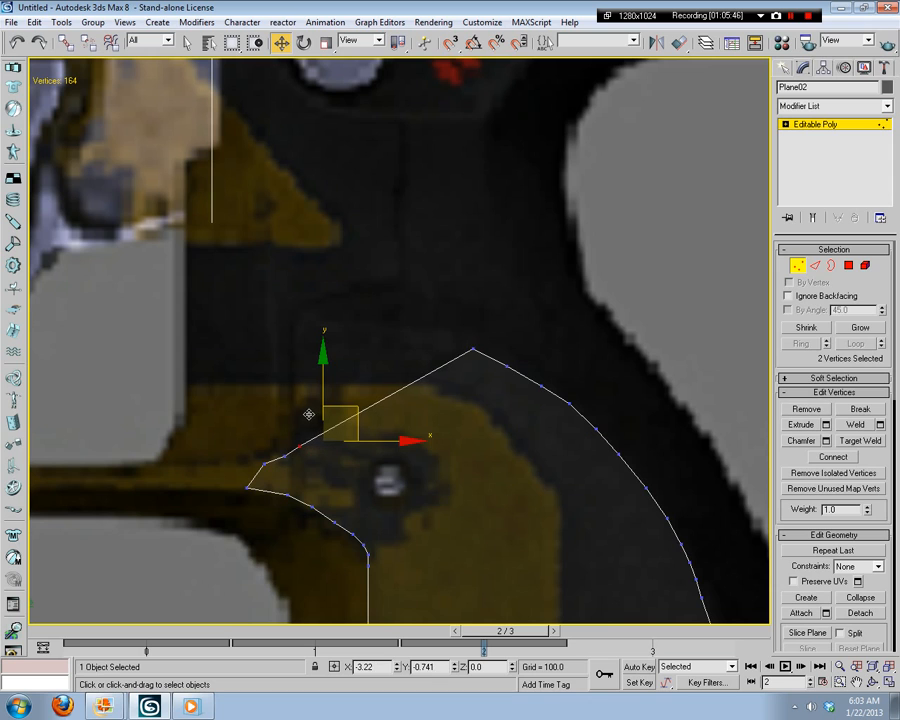
pyautogui.click(456, 456)
# Step: Move the second and the uppermost inserted vertices down and forward to flatten the outline above the front tip
pyautogui.scroll(1, 456, 452)
pyautogui.moveTo(408, 474); pyautogui.dragTo(540, 440, button='middle')
pyautogui.scroll(1, 562, 471)
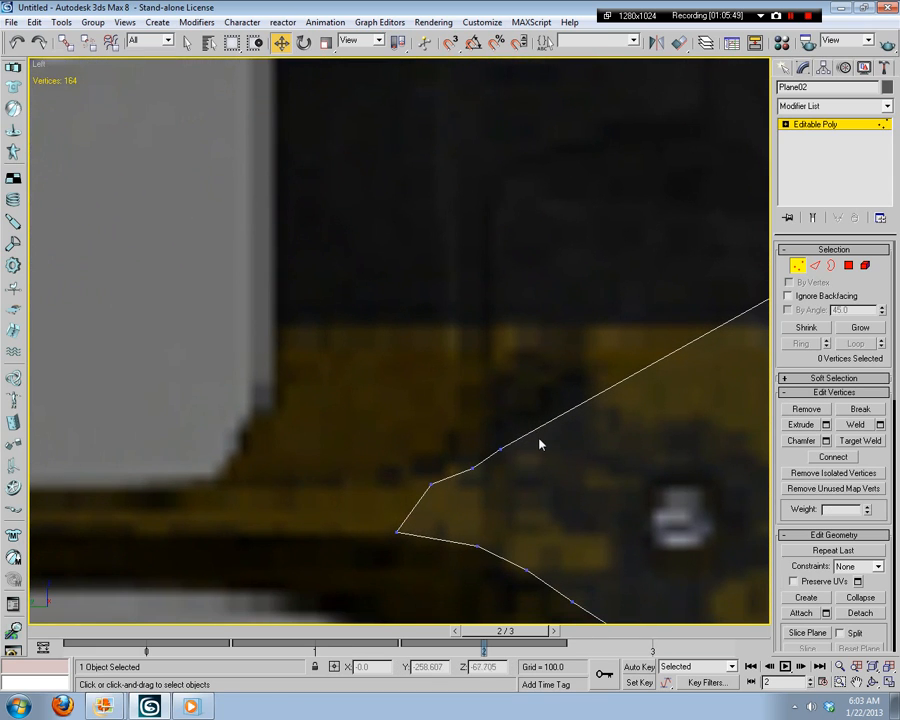
pyautogui.click(473, 469)
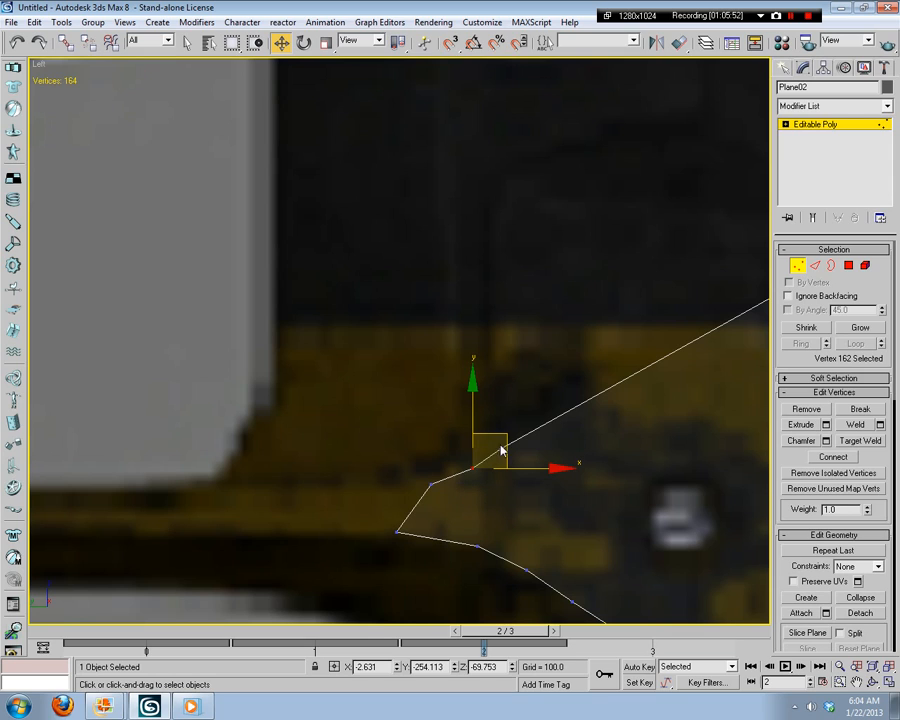
pyautogui.moveTo(499, 442)
pyautogui.mouseDown()
pyautogui.moveTo(485, 447)
pyautogui.moveTo(518, 430)
pyautogui.moveTo(503, 431)
pyautogui.mouseUp()
pyautogui.click(527, 428)
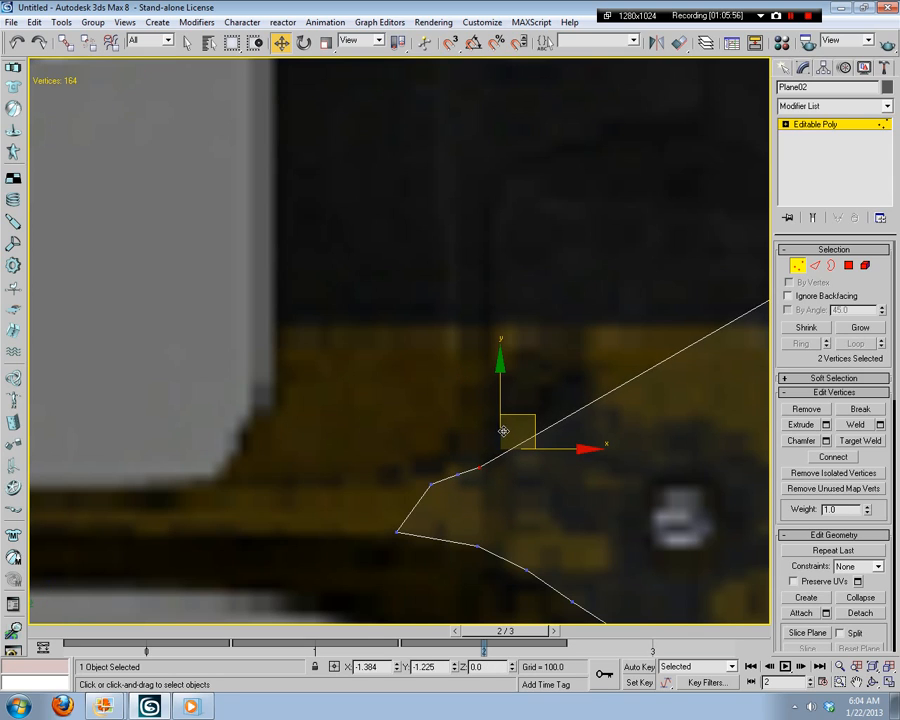
pyautogui.click(727, 402)
# Step: Examine the upper grip and its transition to the trigger guard, comparing the outline with M395_DMR.png in Windows Live Photo Gallery
pyautogui.scroll(-5, 558, 442)
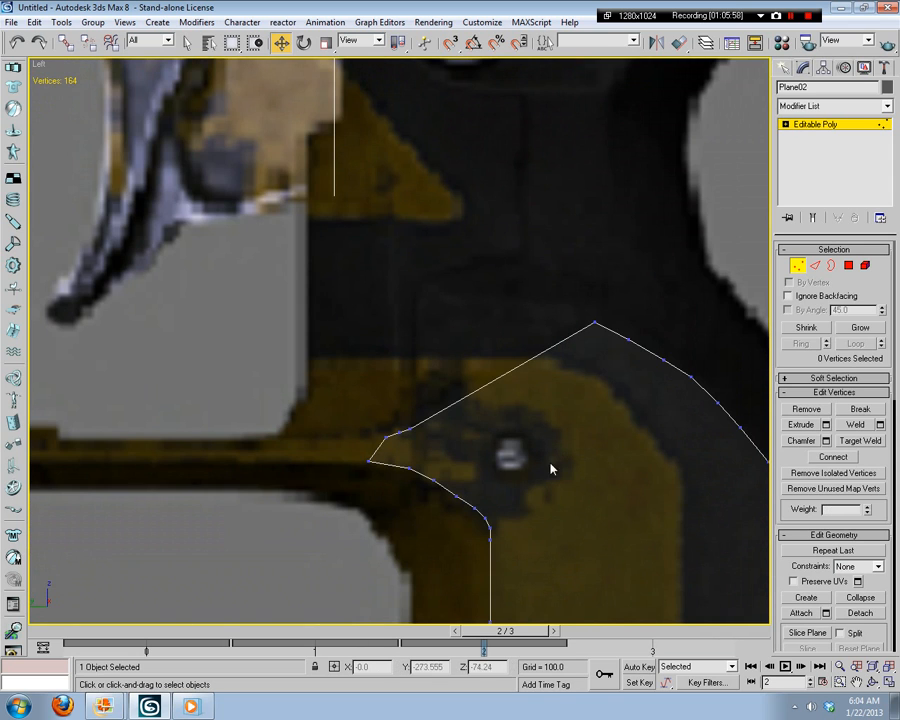
pyautogui.scroll(-4, 529, 517)
pyautogui.scroll(5, 492, 535)
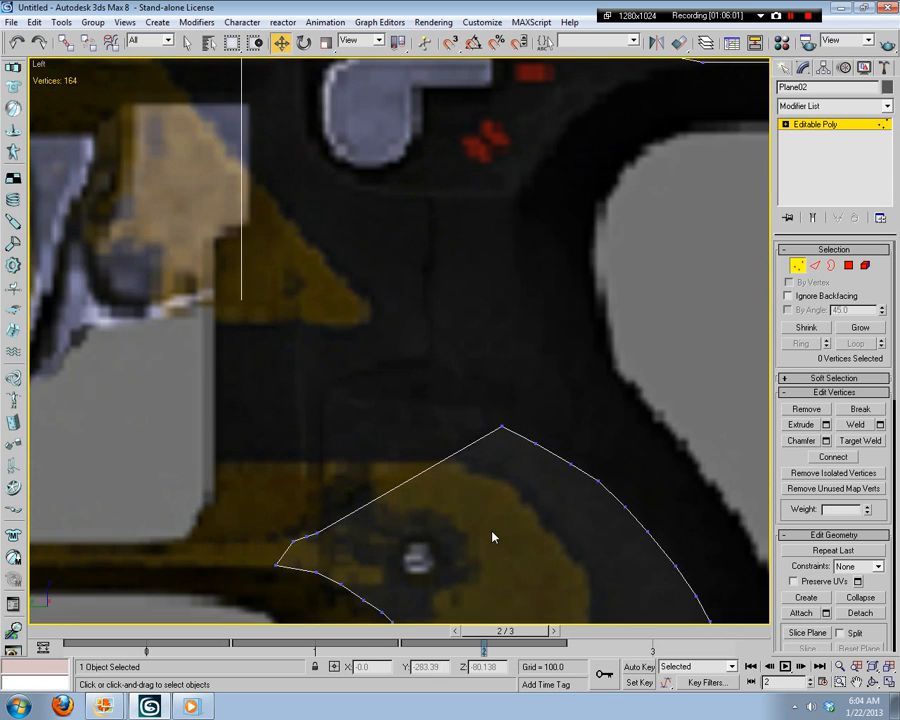
pyautogui.moveTo(492, 535); pyautogui.dragTo(492, 508, button='middle')
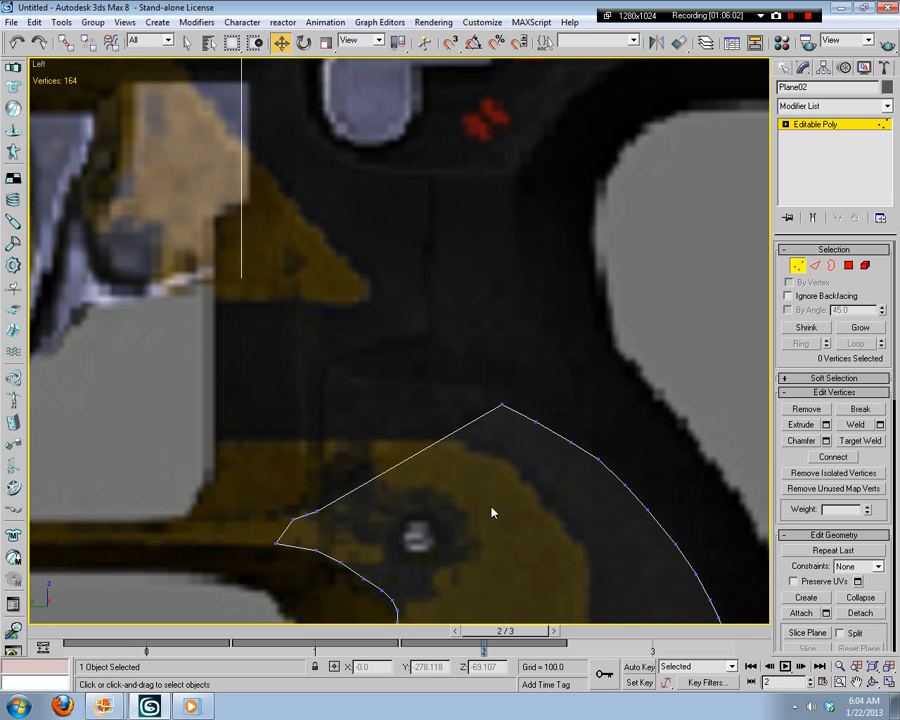
pyautogui.scroll(-4, 490, 510)
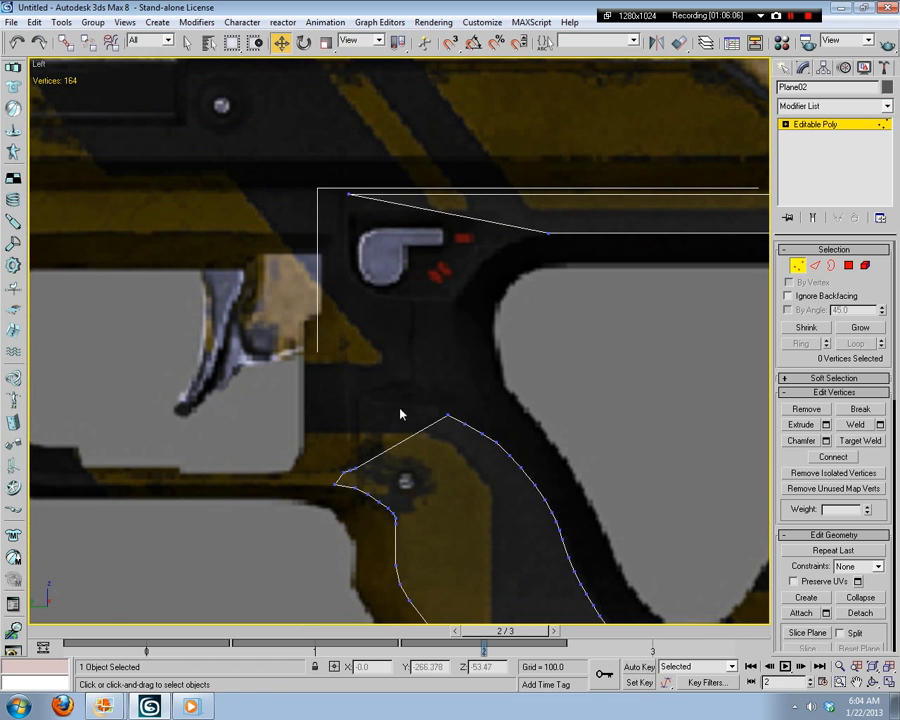
pyautogui.moveTo(190, 706)
pyautogui.click(270, 678)
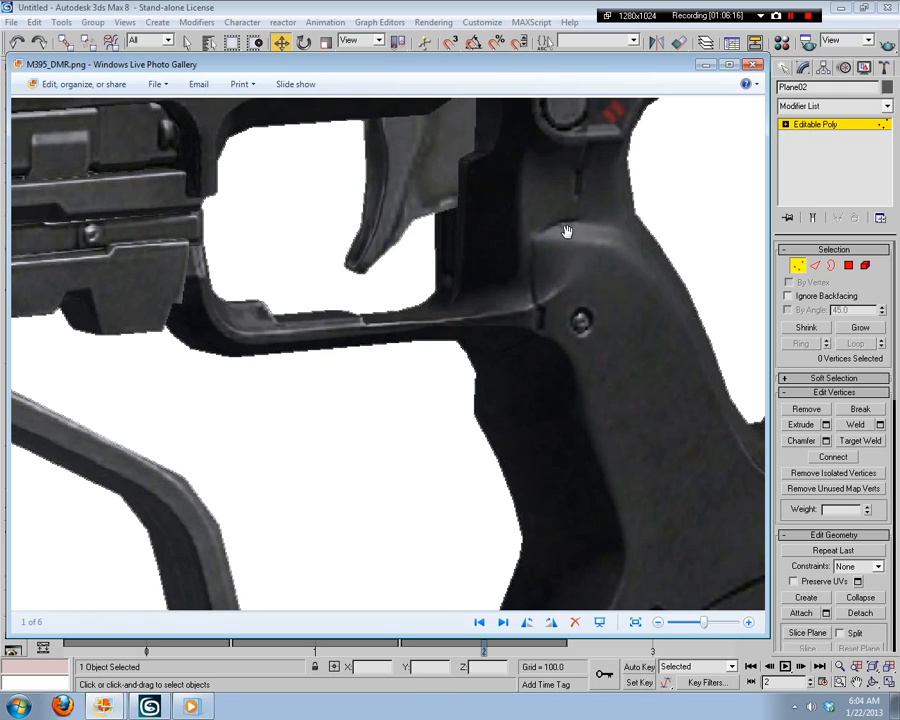
pyautogui.moveTo(552, 286); pyautogui.dragTo(290, 262)
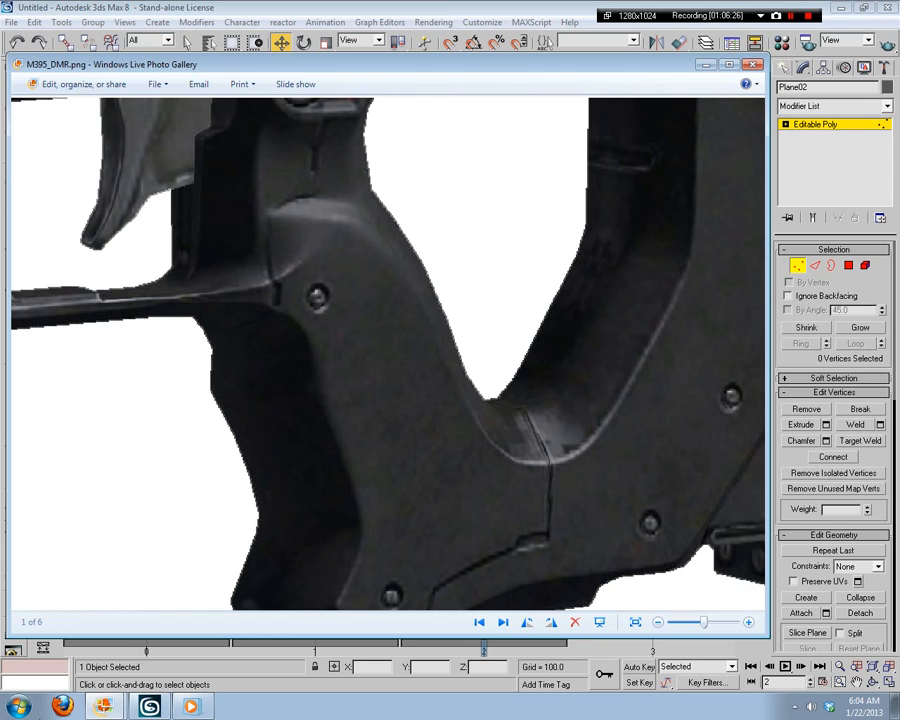
# Step: Back in 3ds Max, insert a vertex on the sloped edge above the safety lever and move it horizontally back over the edge's rear end
pyautogui.click(161, 704)
pyautogui.scroll(3, 455, 470)
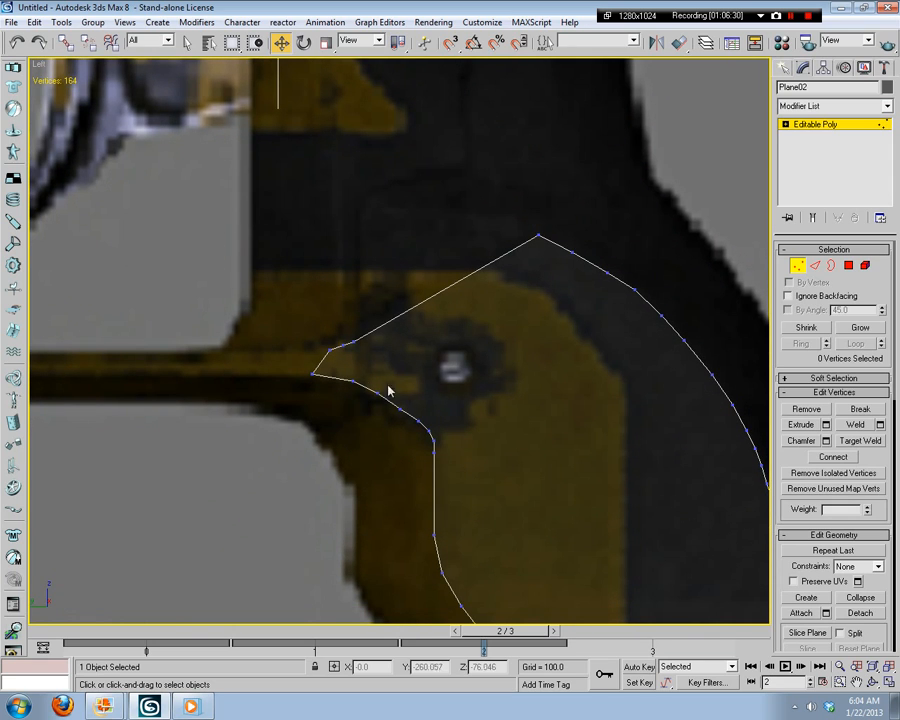
pyautogui.scroll(2, 460, 346)
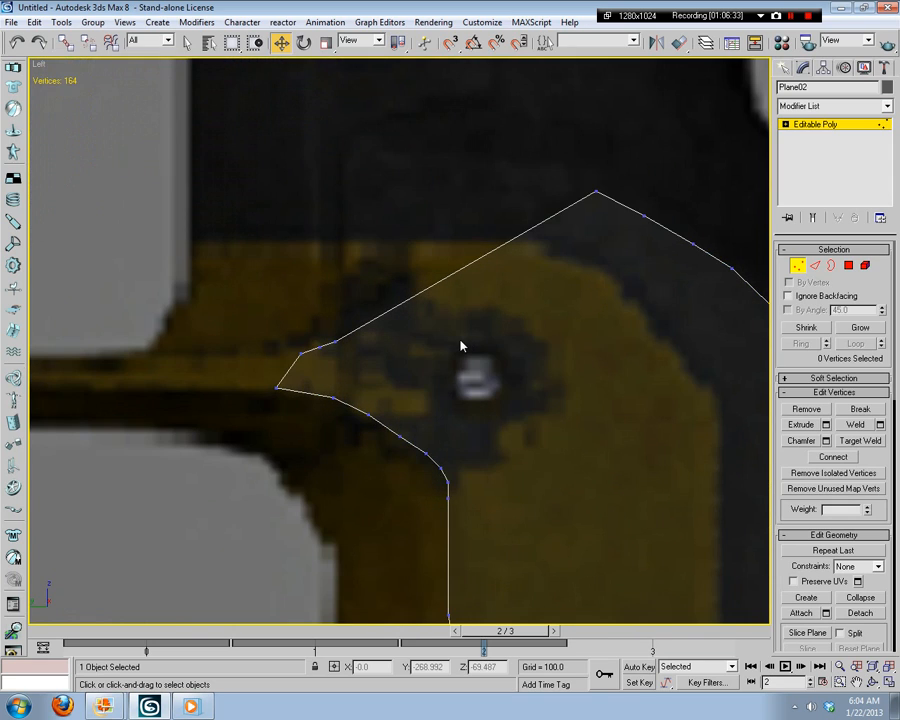
pyautogui.moveTo(461, 346); pyautogui.dragTo(506, 500, button='middle')
pyautogui.scroll(-2, 506, 500)
pyautogui.moveTo(590, 277); pyautogui.dragTo(482, 345, button='middle')
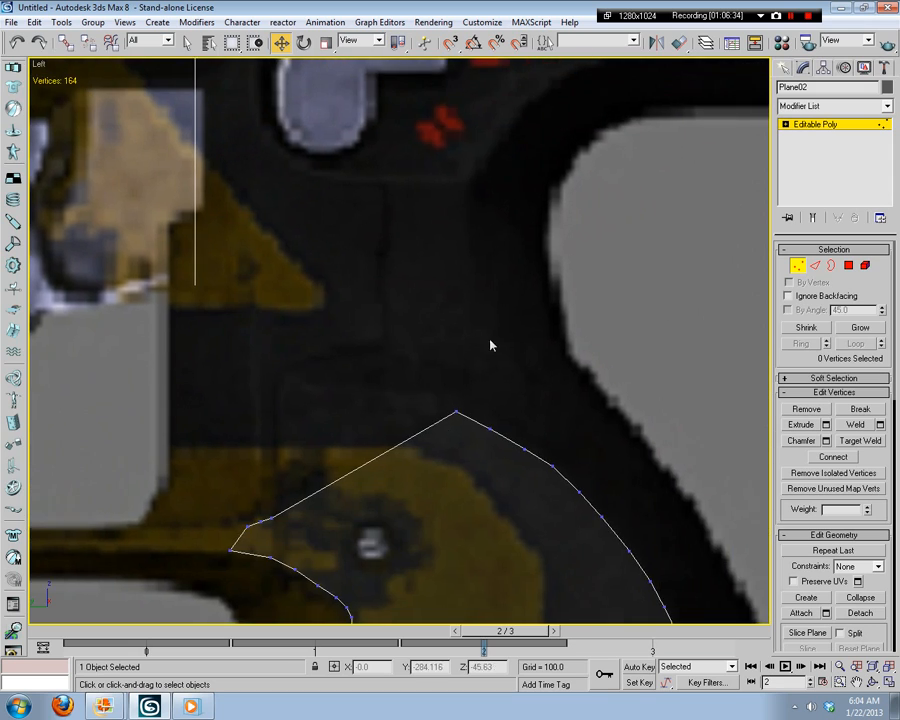
pyautogui.moveTo(480, 152); pyautogui.dragTo(358, 434, button='middle')
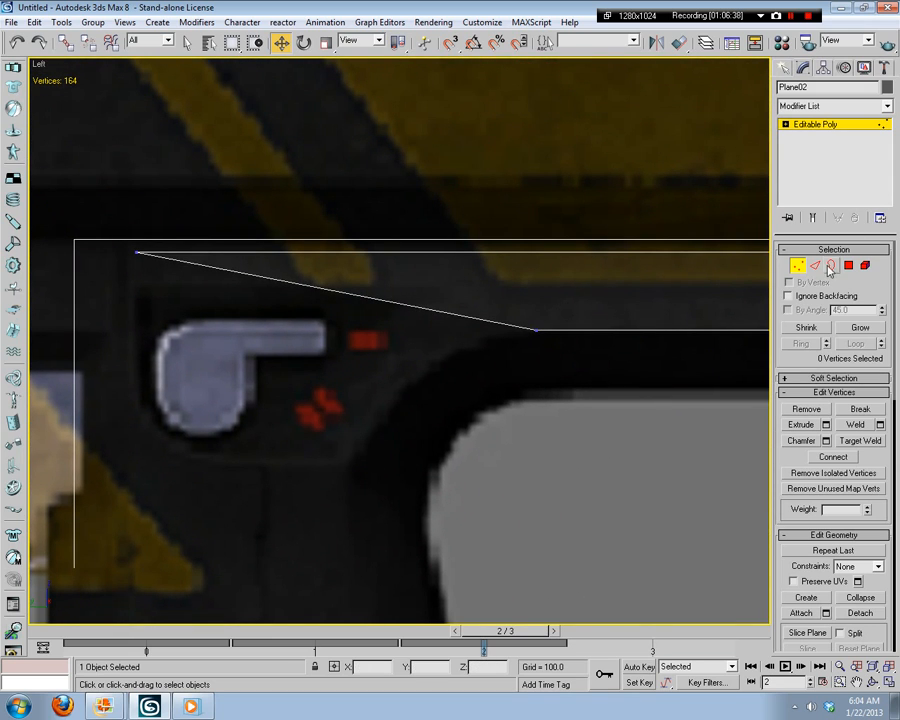
pyautogui.press('2')
pyautogui.click(834, 410)
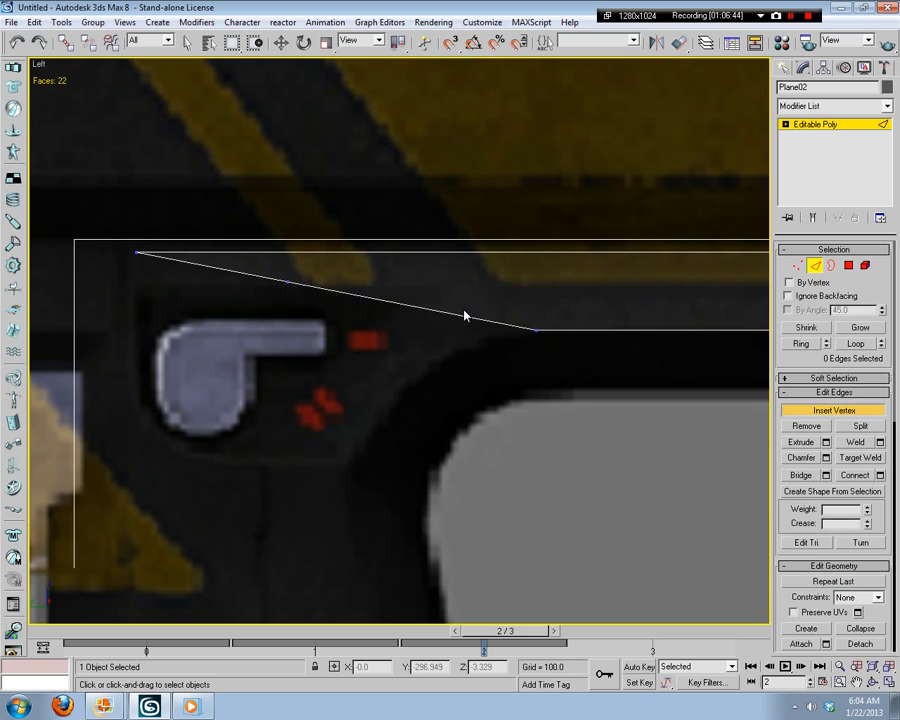
pyautogui.press('1')
pyautogui.press('w')
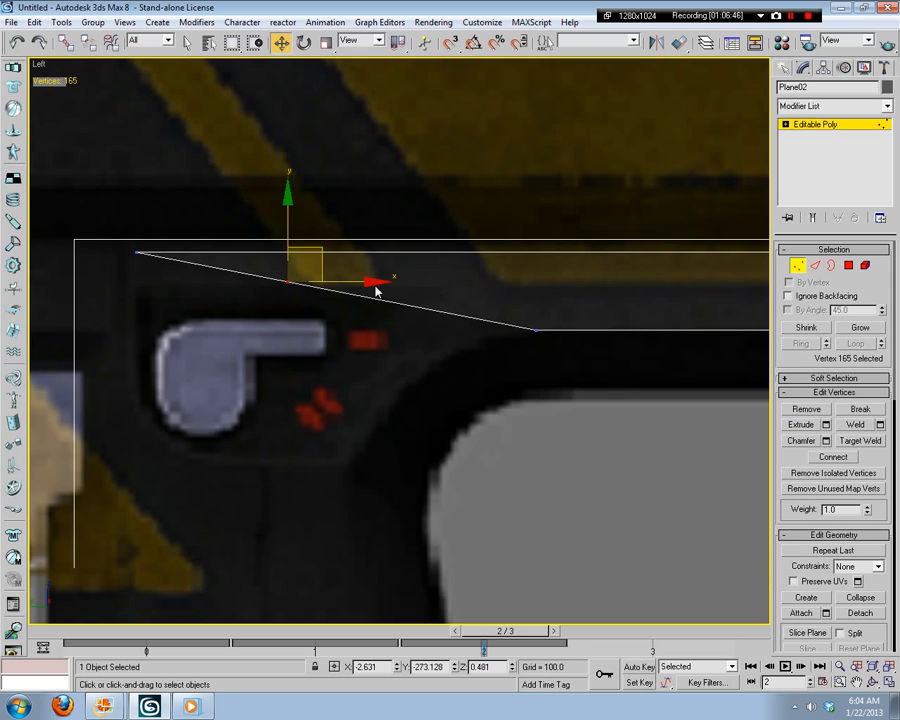
pyautogui.moveTo(375, 290); pyautogui.dragTo(625, 287)
pyautogui.click(577, 315)
# Step: Examine the whole grip and stock outline in the Left view, and in the Perspective view of the four-viewport layout
pyautogui.moveTo(507, 362)
pyautogui.mouseDown(button='middle')
pyautogui.moveTo(511, 417)
pyautogui.moveTo(574, 366)
pyautogui.moveTo(661, 374)
pyautogui.moveTo(593, 376)
pyautogui.moveTo(300, 330)
pyautogui.mouseUp(button='middle')
pyautogui.scroll(-2, 511, 417)
pyautogui.moveTo(597, 320)
pyautogui.mouseDown(button='middle')
pyautogui.moveTo(412, 275)
pyautogui.moveTo(230, 215)
pyautogui.mouseUp(button='middle')
pyautogui.moveTo(445, 295); pyautogui.dragTo(185, 225, button='middle')
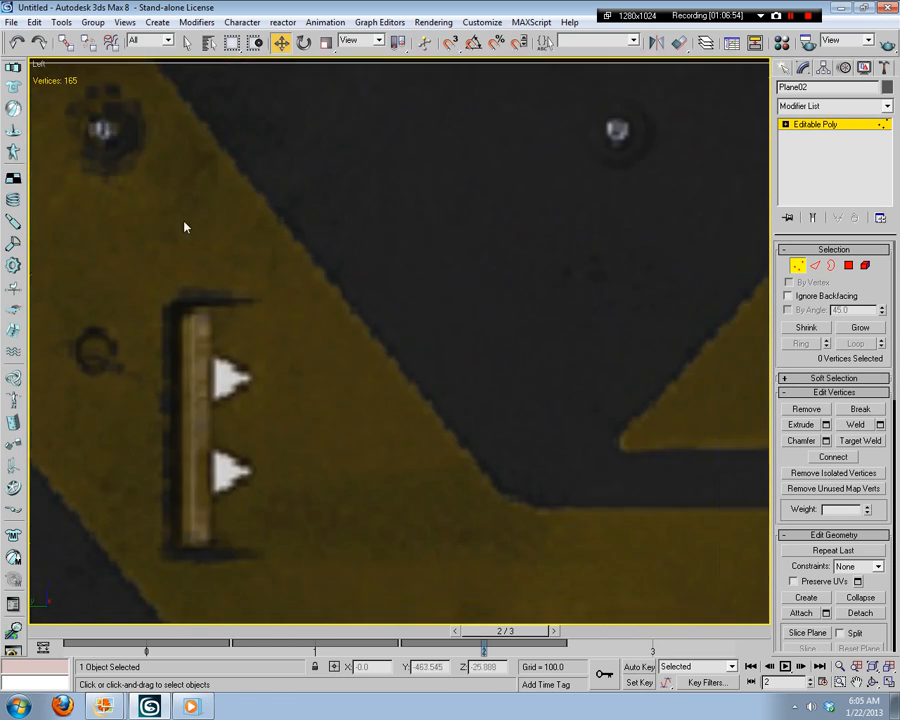
pyautogui.scroll(-5, 452, 284)
pyautogui.scroll(3, 379, 354)
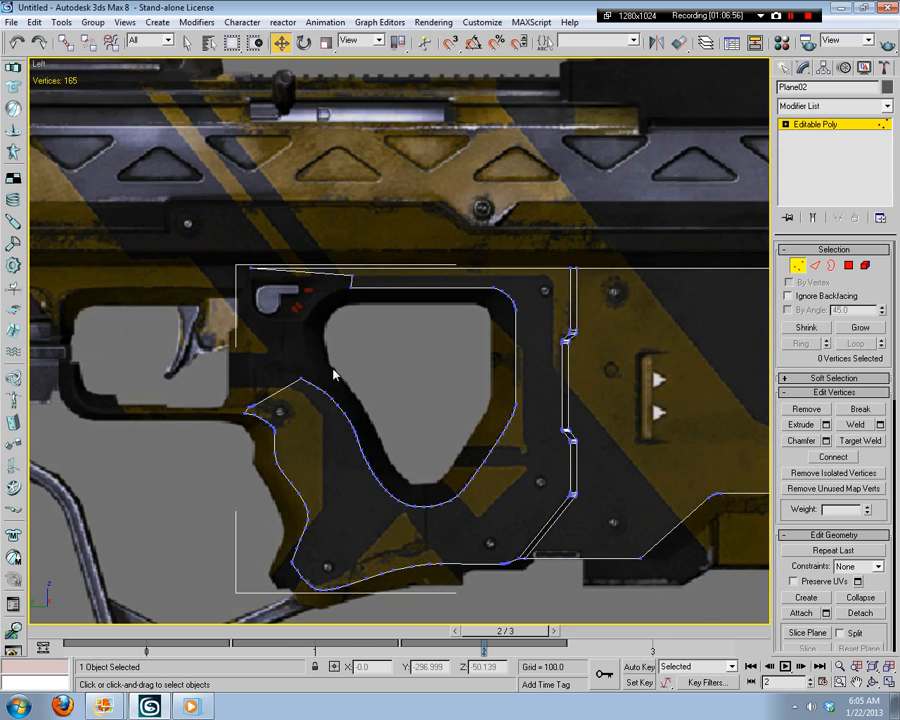
pyautogui.scroll(3, 333, 375)
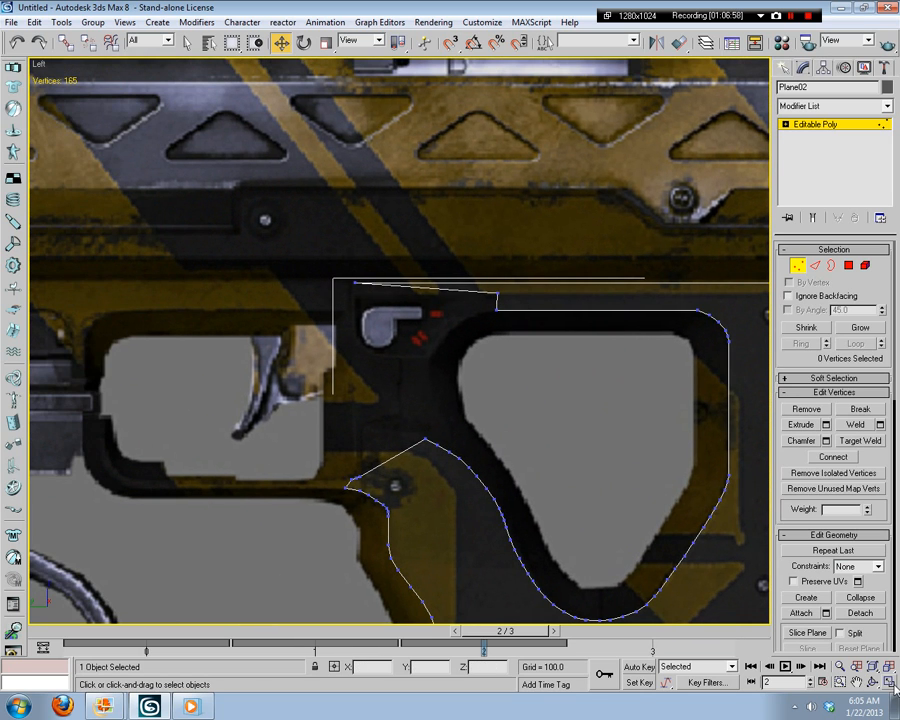
pyautogui.click(889, 682)
pyautogui.keyDown('alt'); pyautogui.moveTo(444, 580); pyautogui.dragTo(687, 572, button='middle'); pyautogui.keyUp('alt')
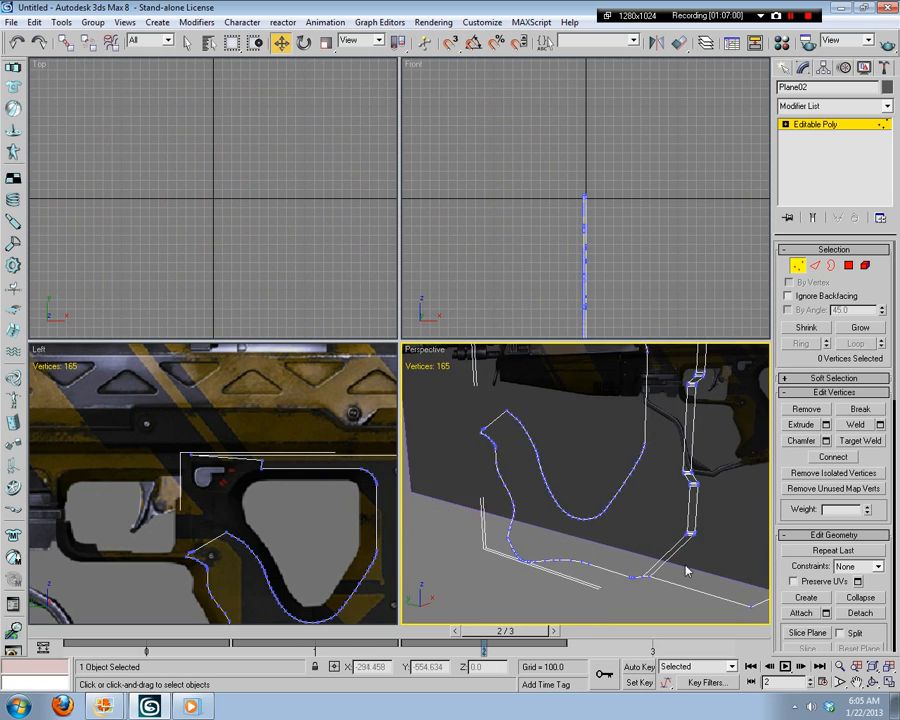
pyautogui.keyDown('alt'); pyautogui.moveTo(621, 613); pyautogui.dragTo(585, 573, button='middle'); pyautogui.keyUp('alt')
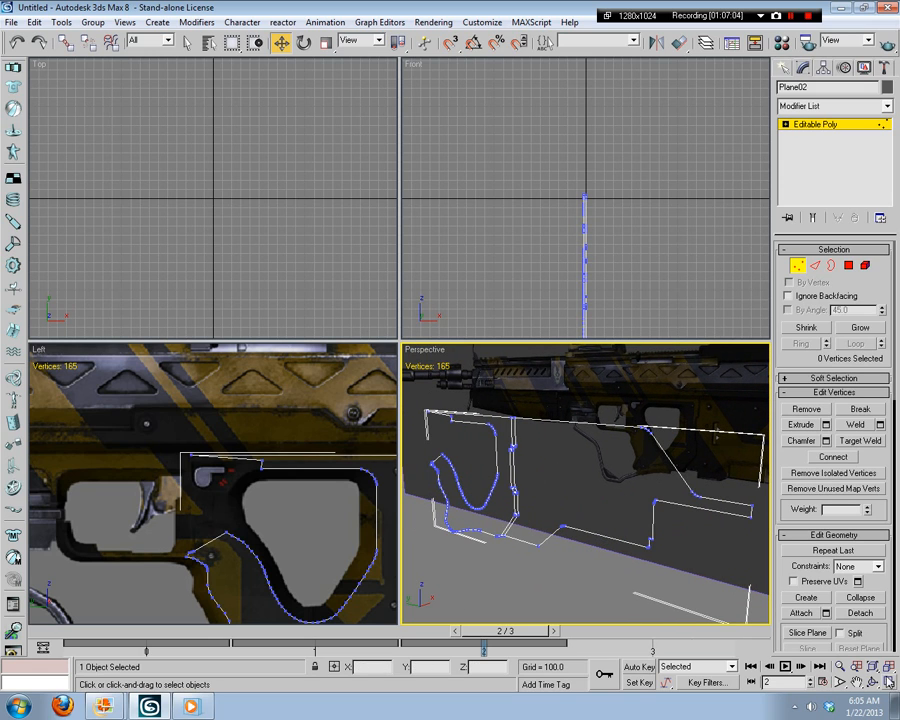
# Step: Maximize the Perspective view and set the timeline back to frame 0 to inspect the traced grip and stock plane as an opaque shape
pyautogui.click(889, 682)
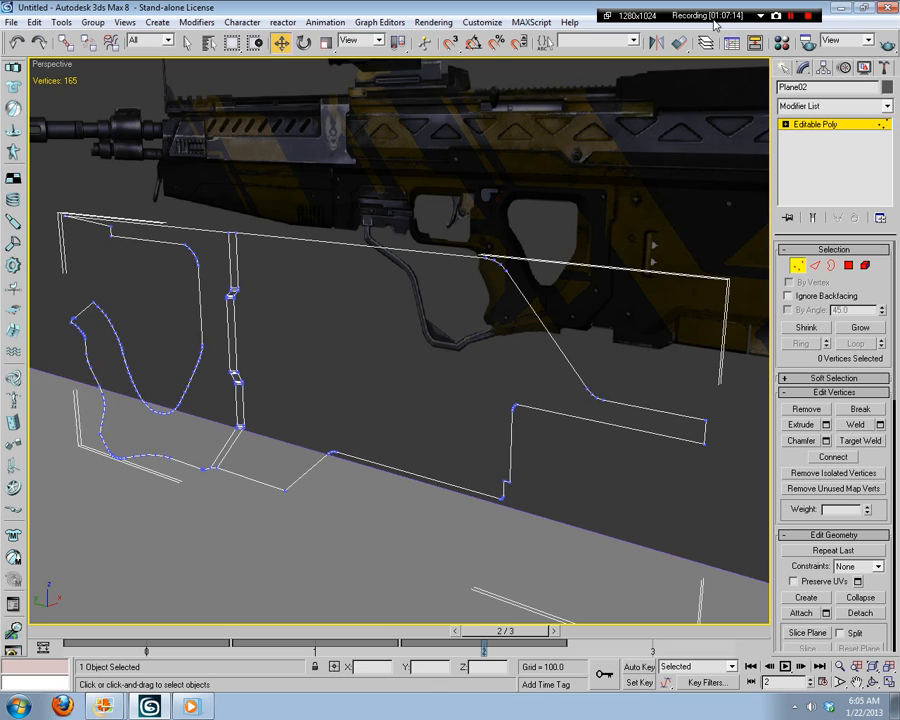
pyautogui.moveTo(384, 428); pyautogui.dragTo(570, 464, button='middle')
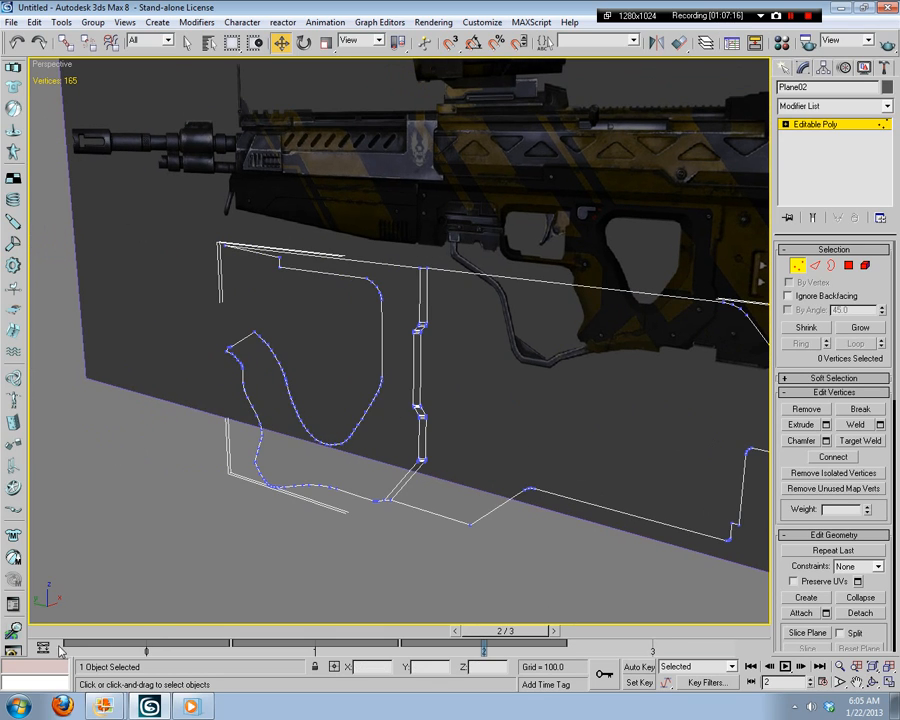
pyautogui.click(452, 631)
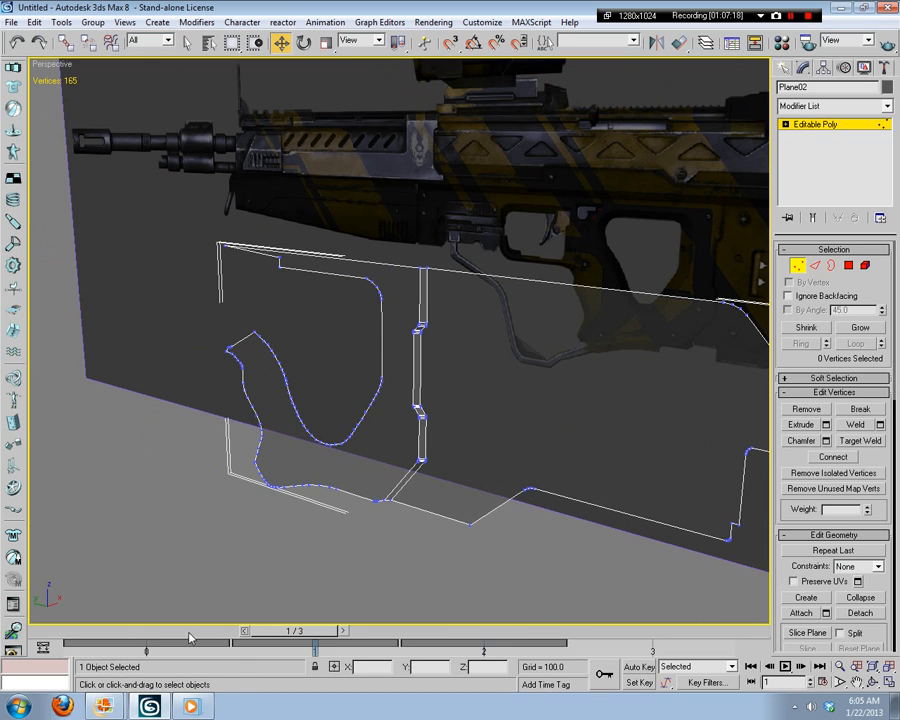
pyautogui.click(245, 632)
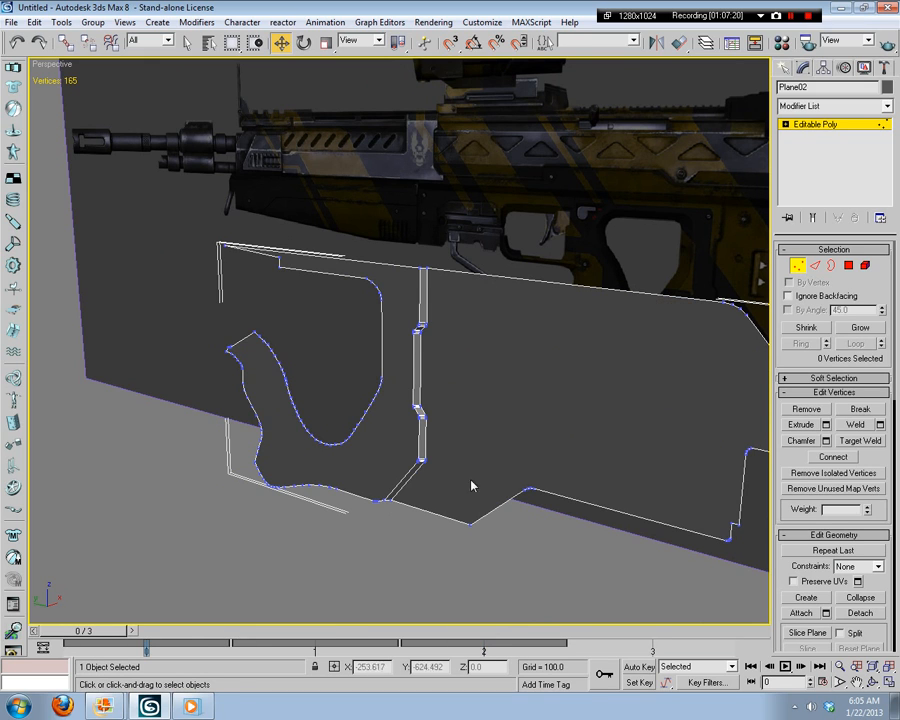
pyautogui.moveTo(532, 515); pyautogui.dragTo(550, 522, button='middle')
pyautogui.moveTo(498, 499); pyautogui.dragTo(458, 369, button='middle')
pyautogui.scroll(3, 550, 536)
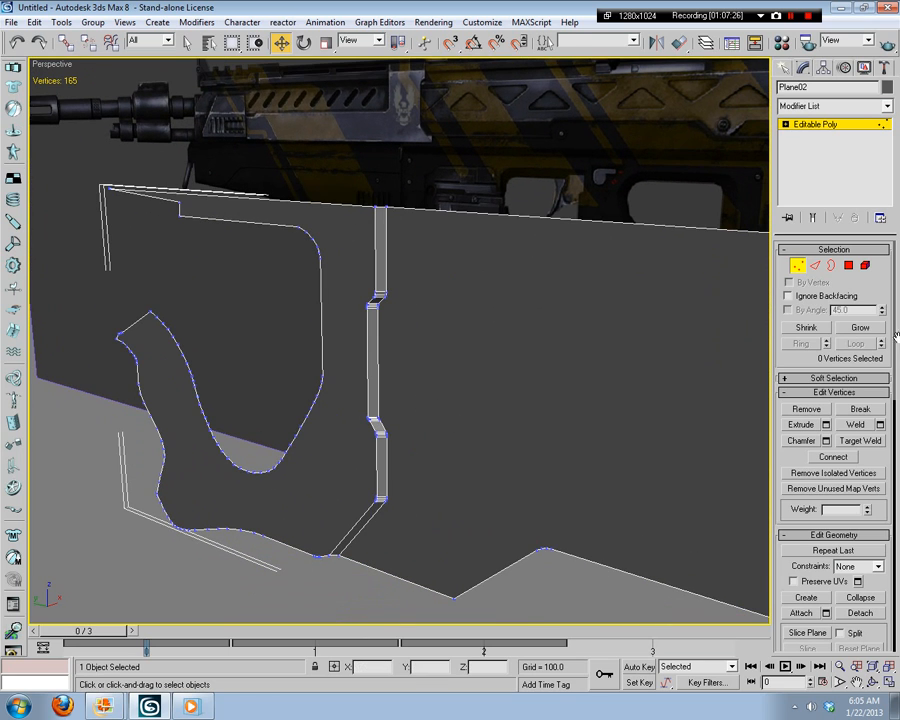
# Step: Leave vertex editing and deselect the traced plane to examine its shaded shape without the vertex and edge overlay
pyautogui.click(797, 266)
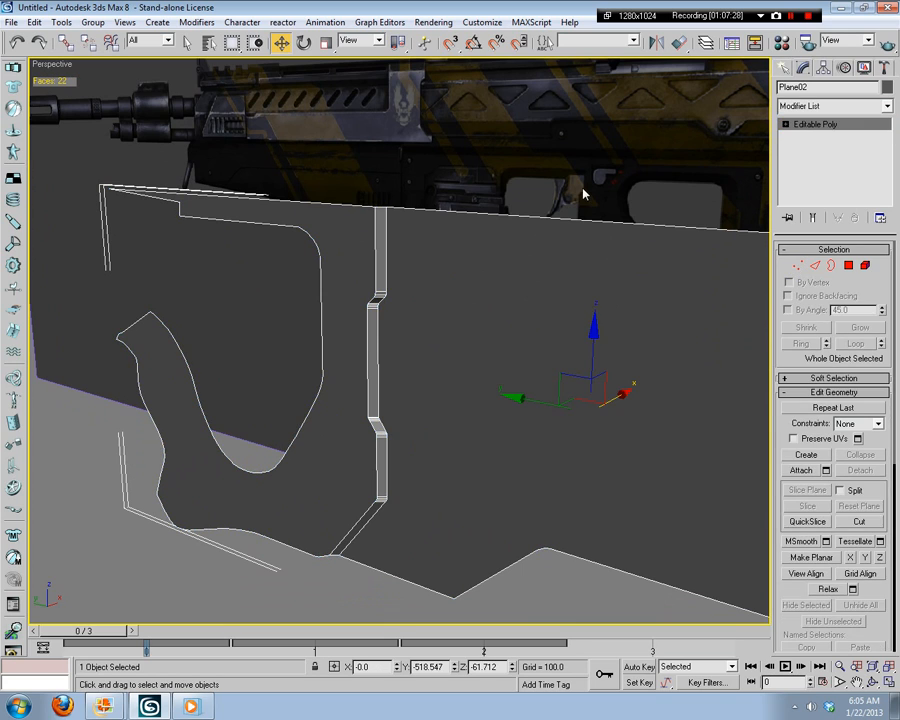
pyautogui.click(564, 152)
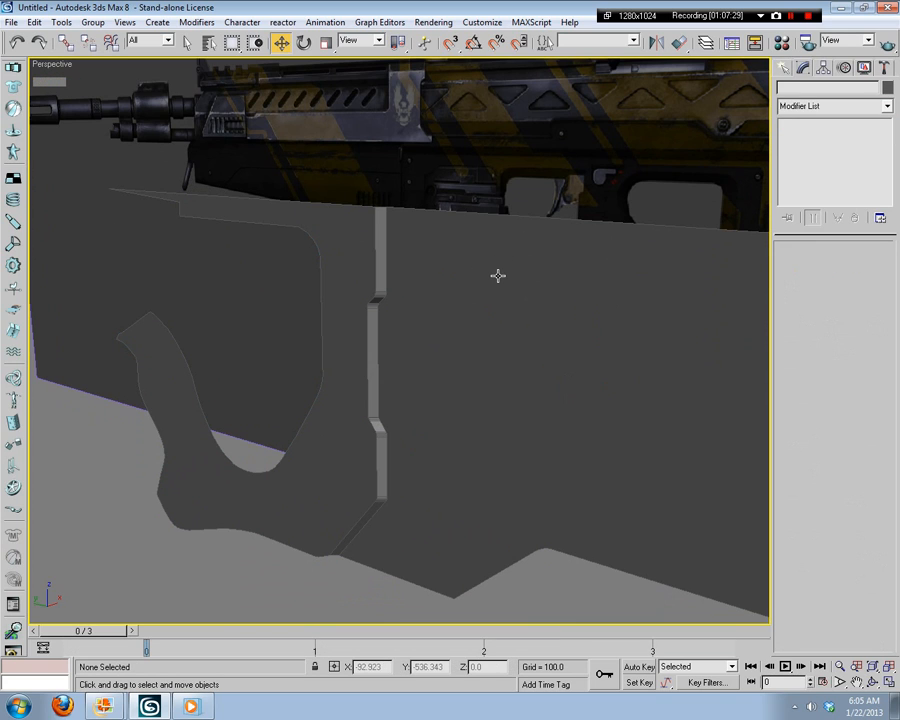
pyautogui.click(477, 397)
pyautogui.click(512, 186)
pyautogui.click(497, 348)
pyautogui.click(492, 116)
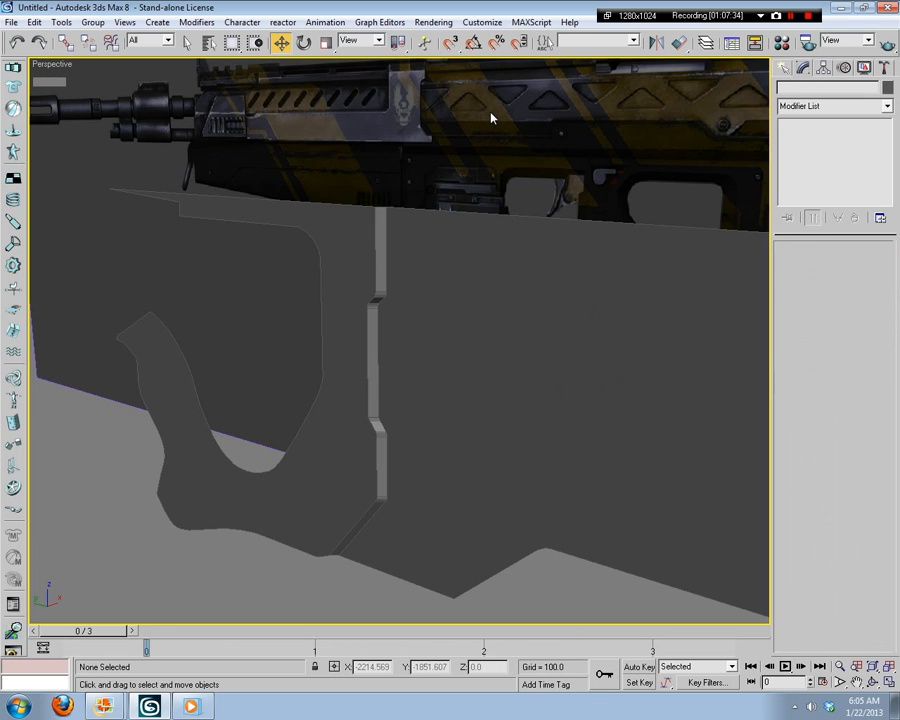